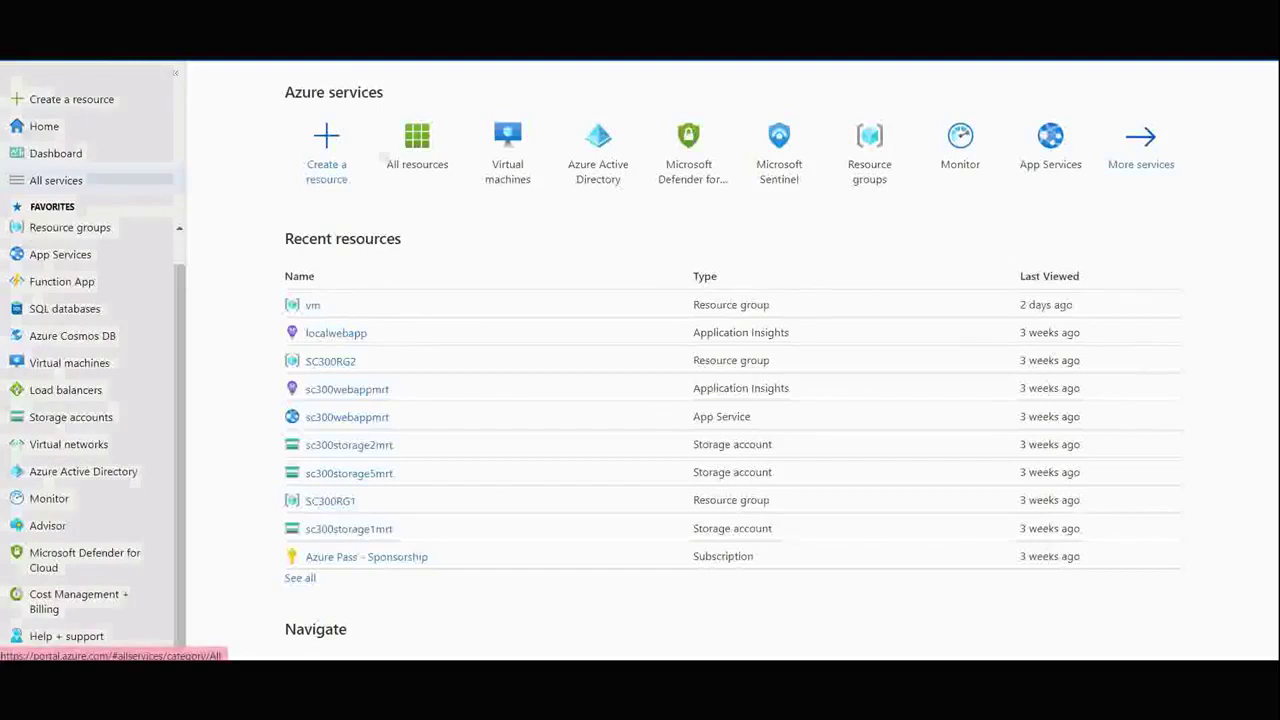
- Go to the Virtual machines page from All services under Compute
click(60, 180)
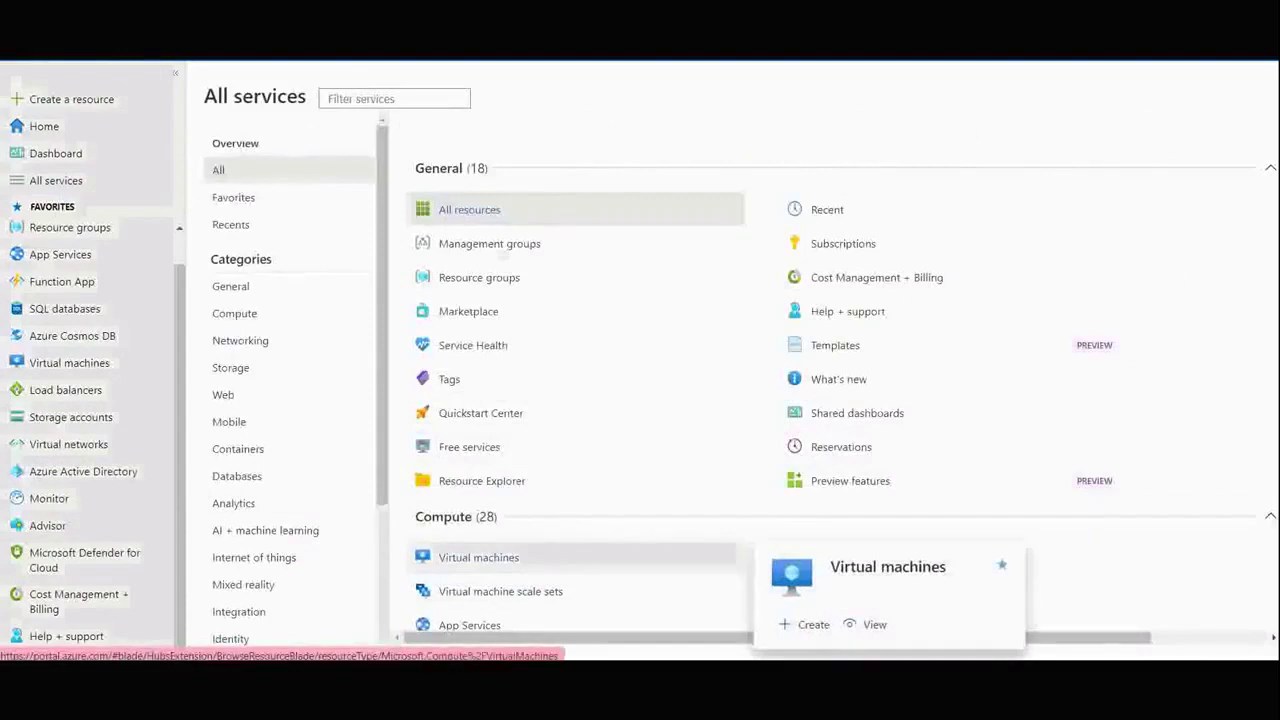
click(478, 557)
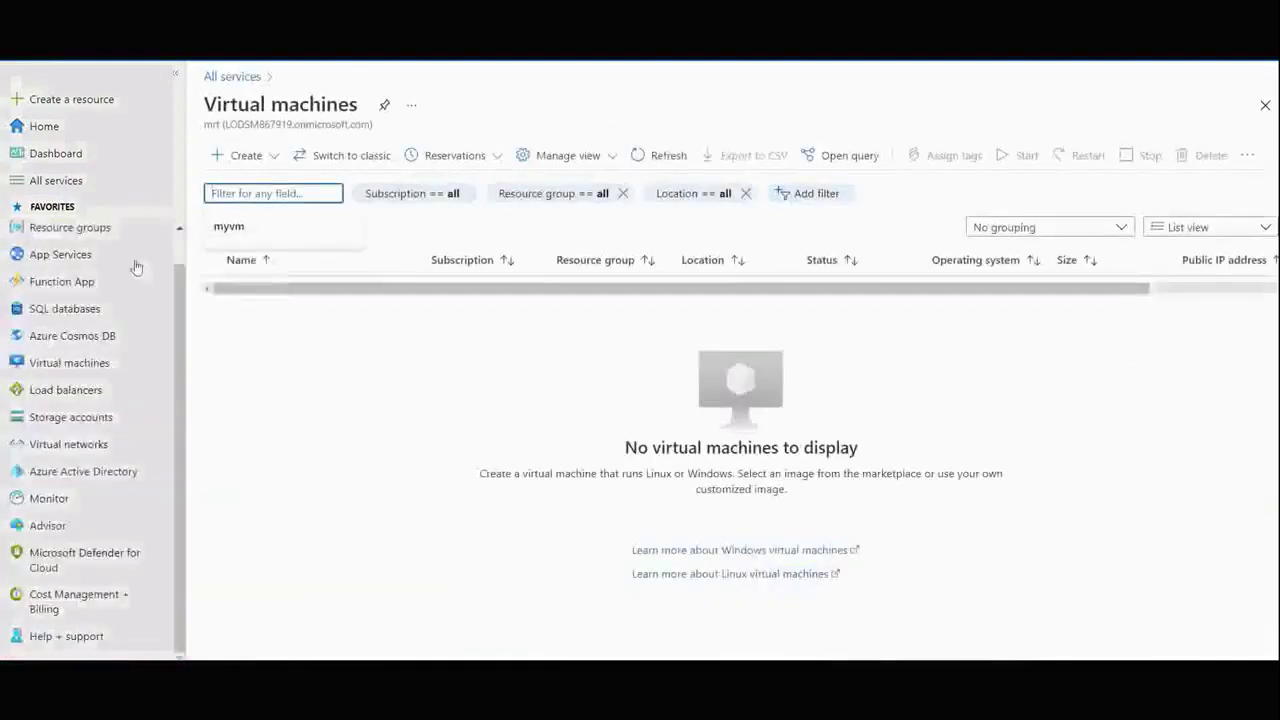
- Start a new virtual machine and create resource group vm1 for it
click(272, 158)
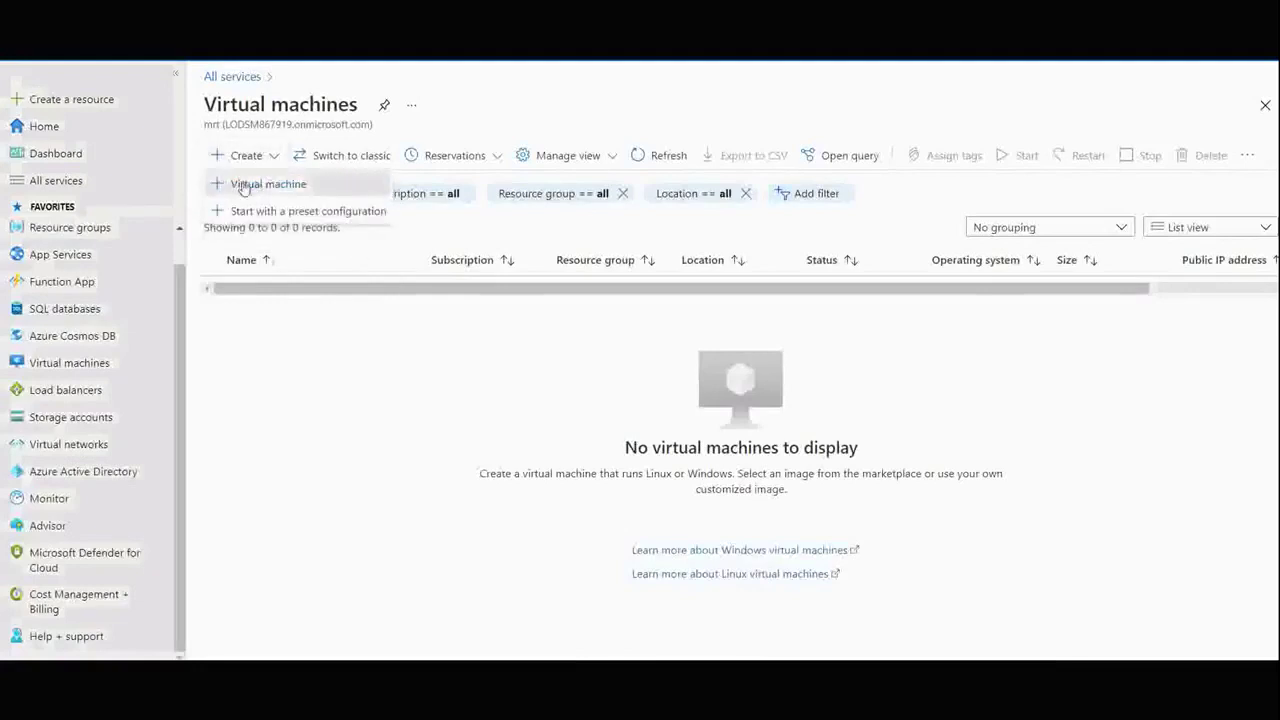
click(243, 185)
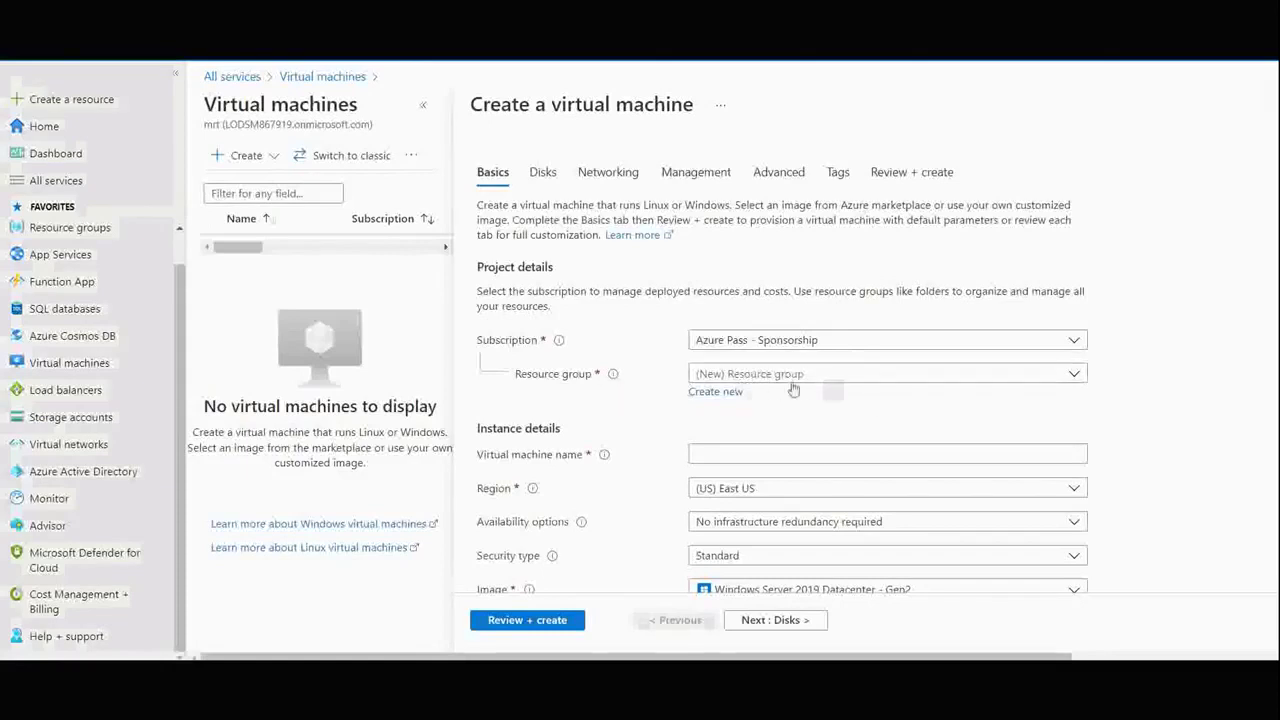
click(714, 392)
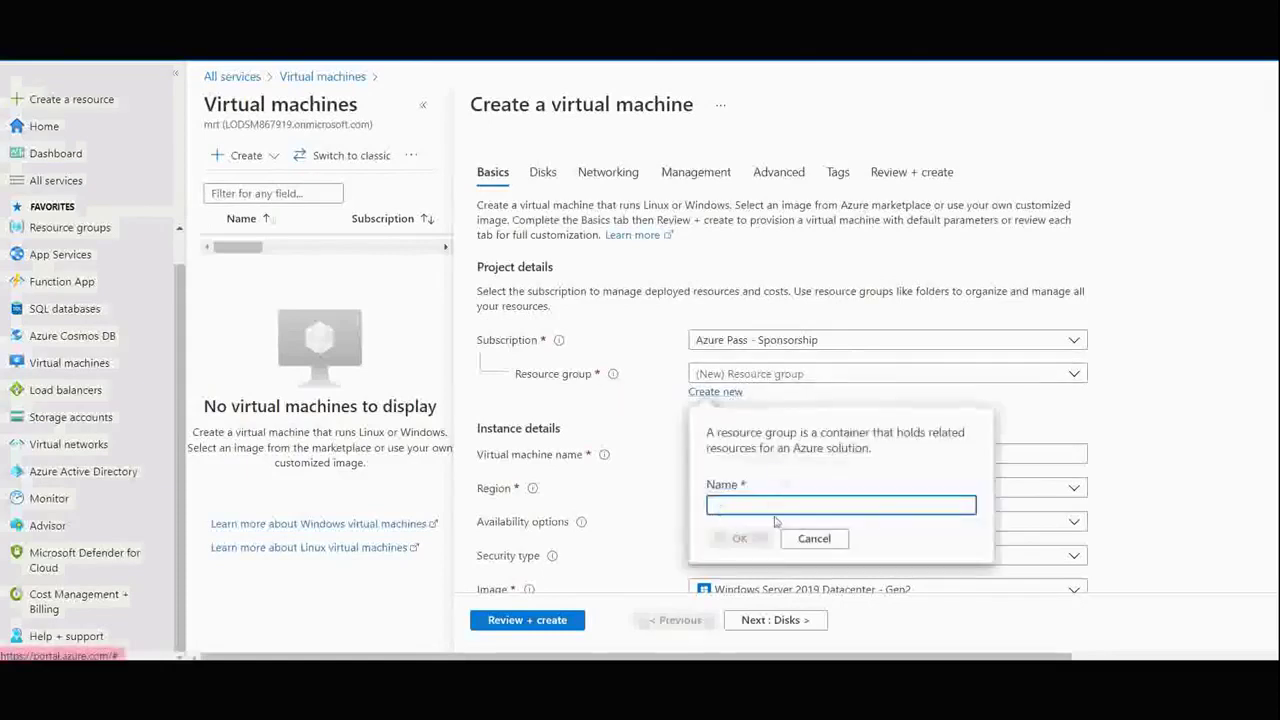
click(1073, 376)
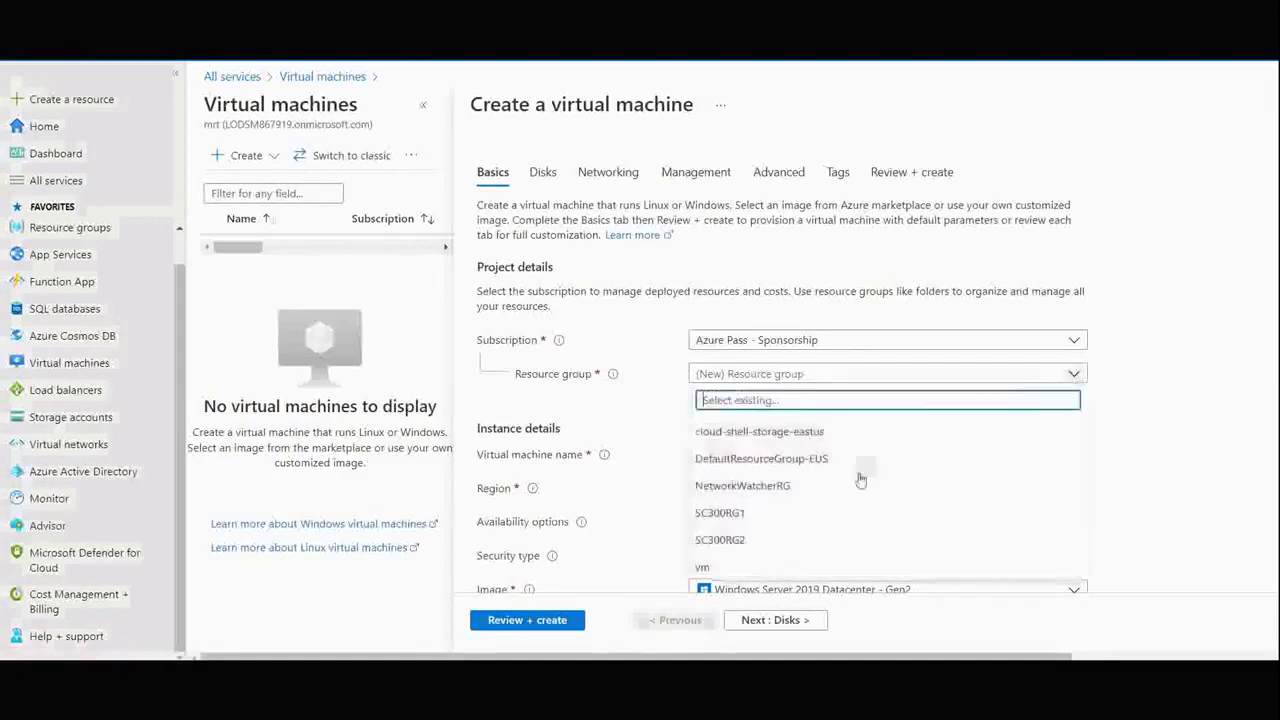
click(1213, 392)
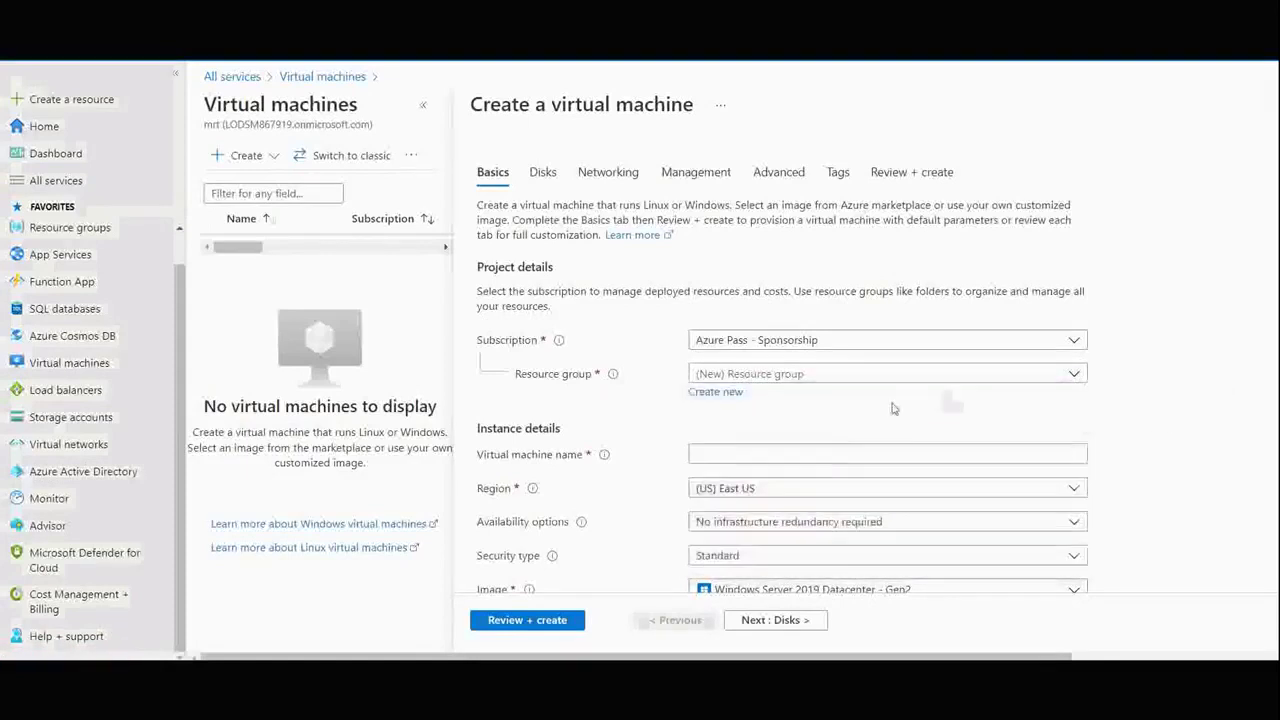
click(730, 393)
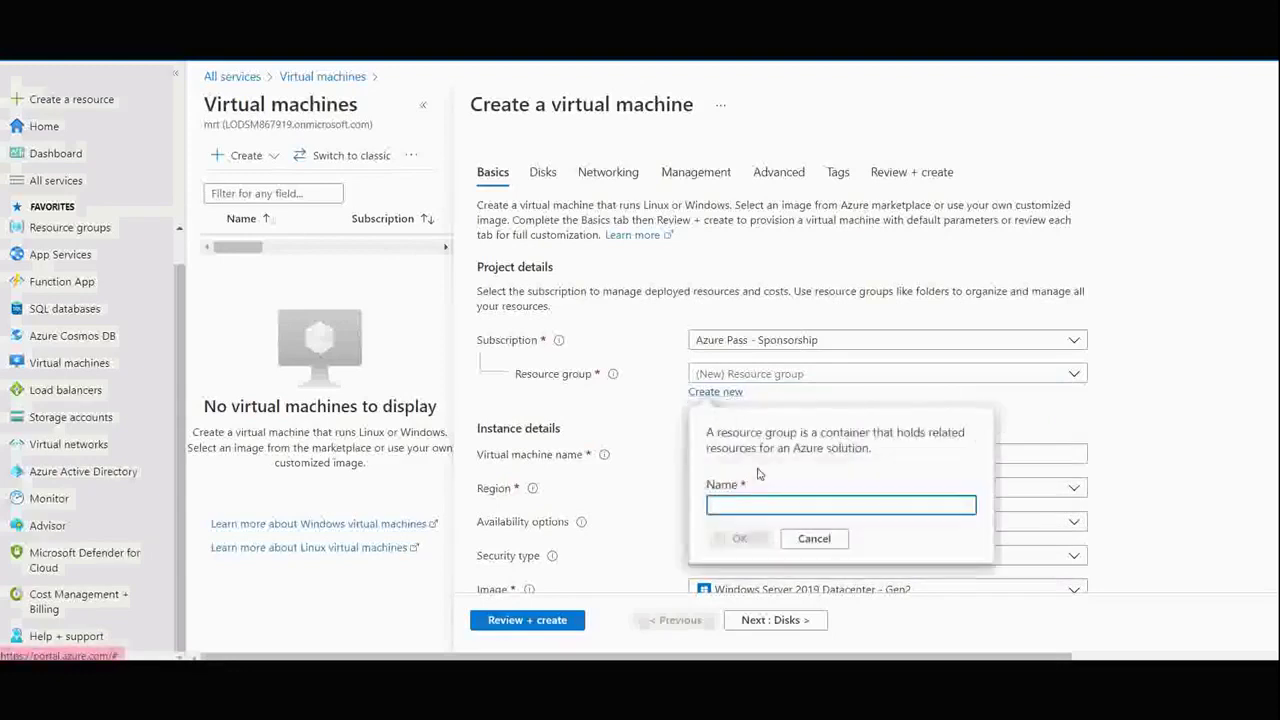
text(vm1)
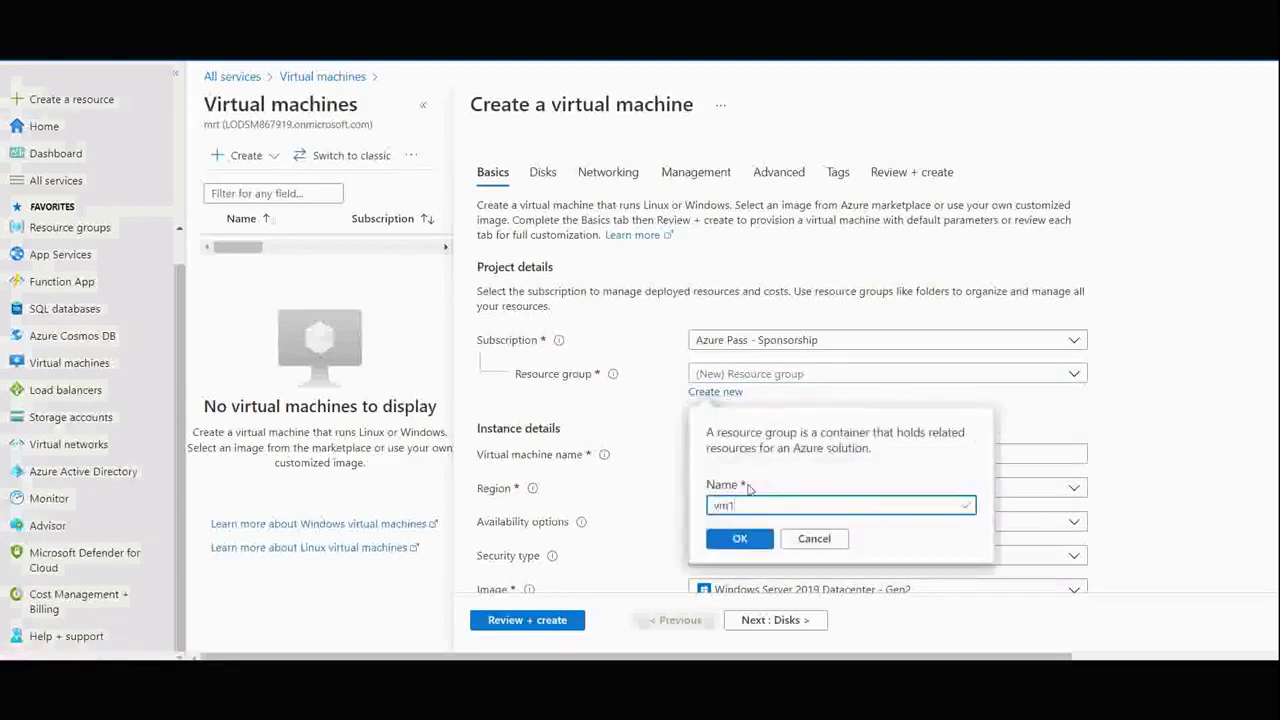
click(739, 539)
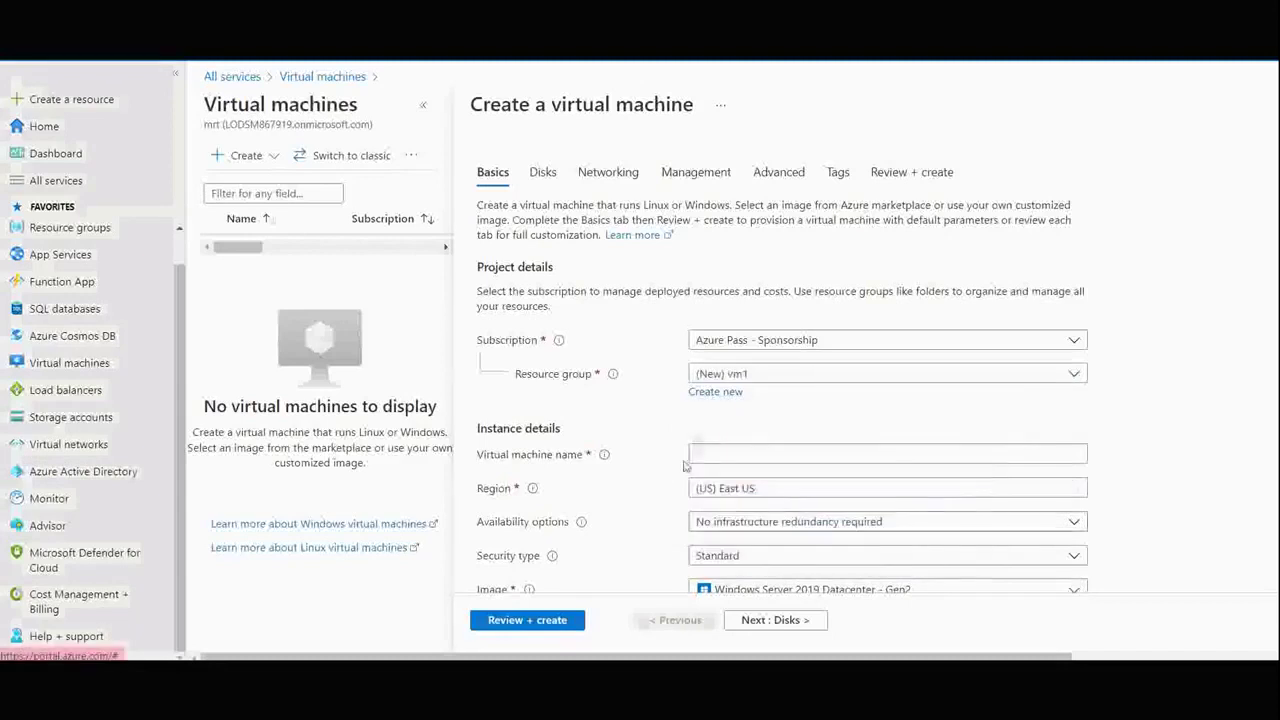
- Enter myvm1 as the virtual machine name and scroll to the Administrator account section
scroll(588, 414, down, 2)
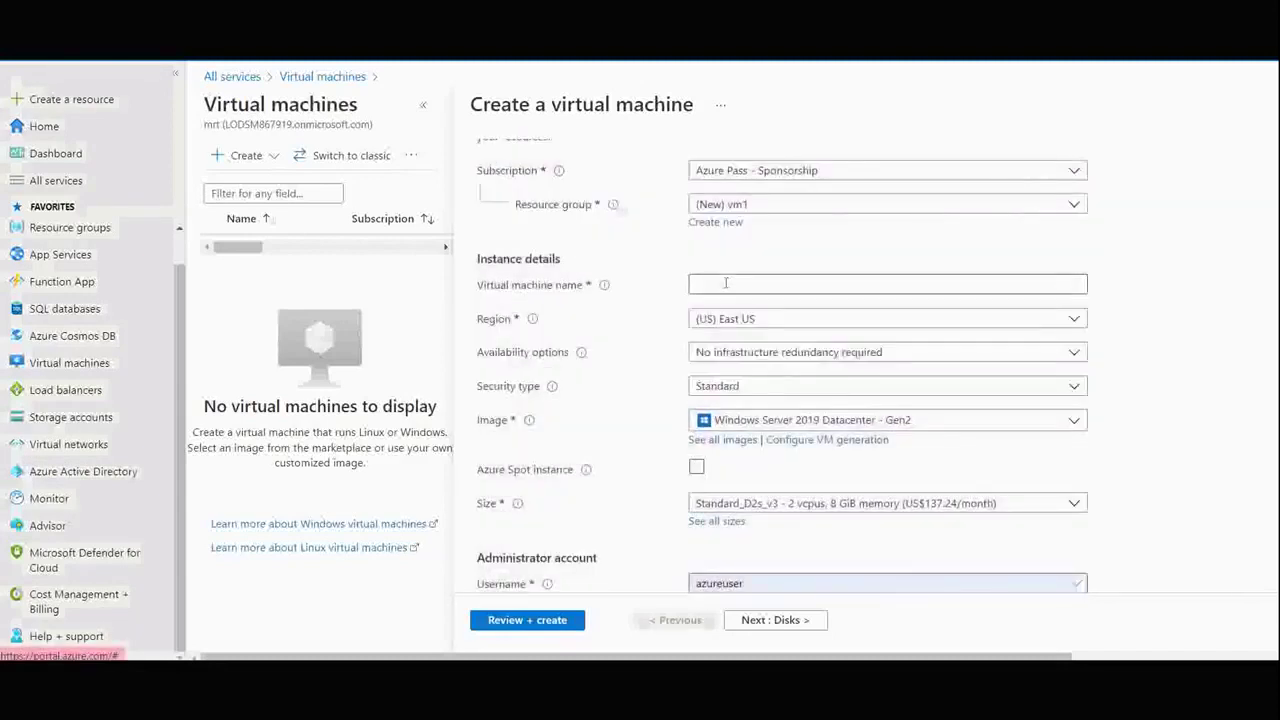
click(727, 283)
text(my)
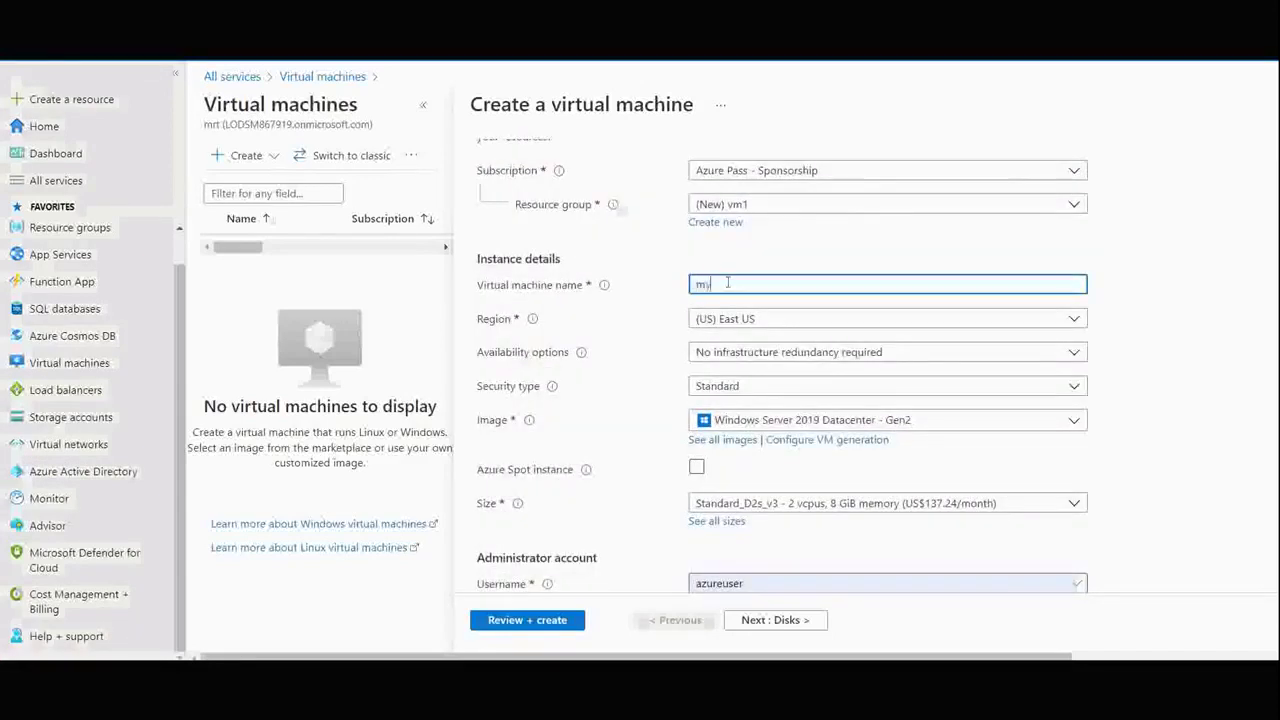
text(vm1)
scroll(911, 405, down, 2)
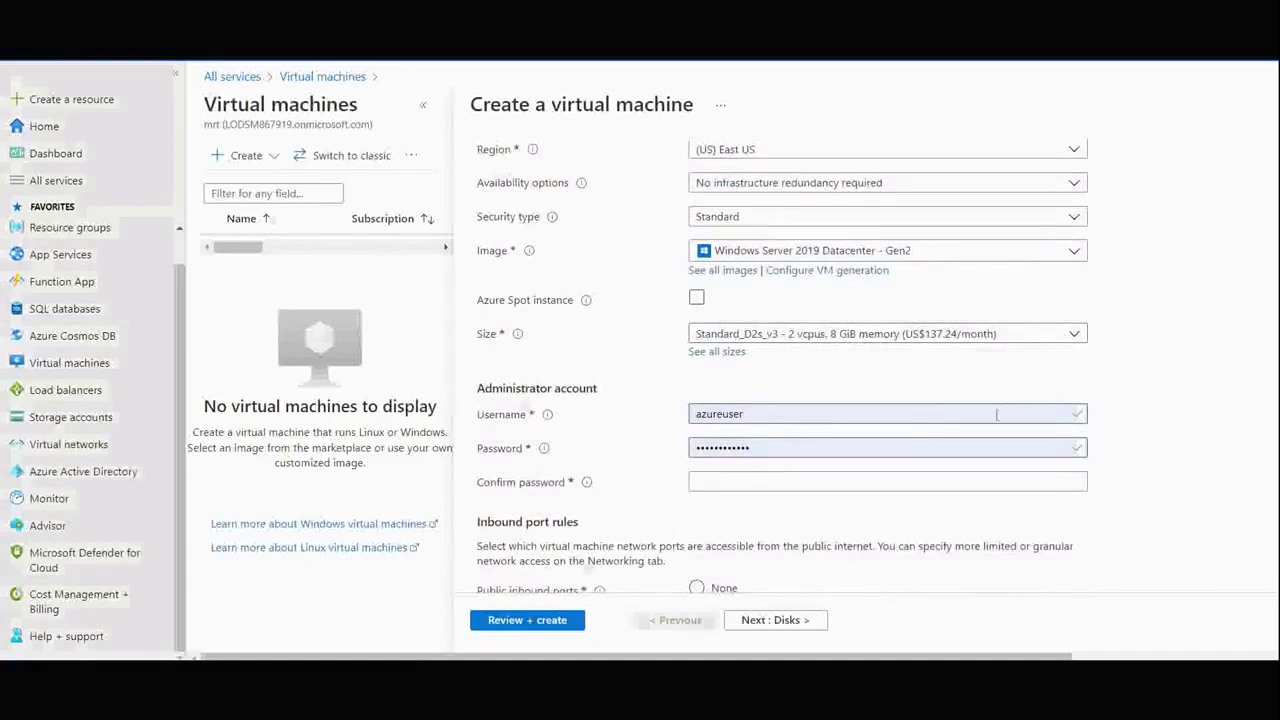
scroll(997, 415, down, 1)
scroll(997, 415, down, 2)
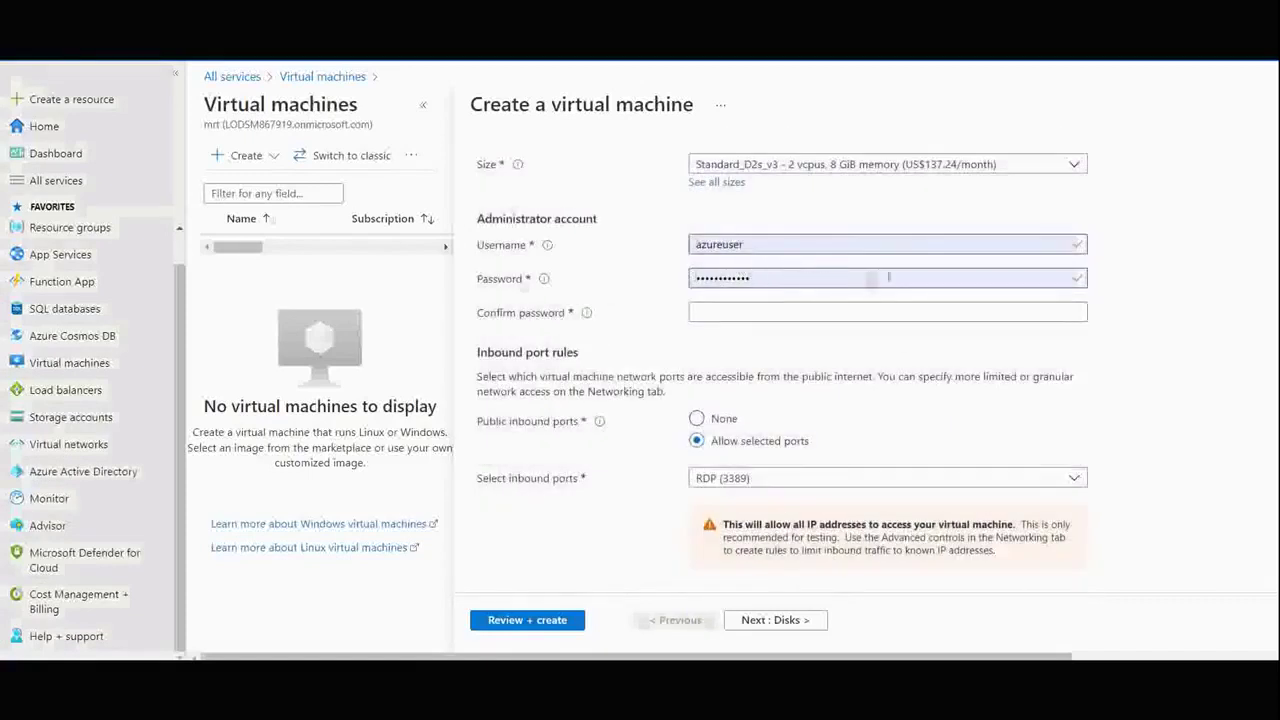
- Check the entered administrator username and password fields
double_click(771, 244)
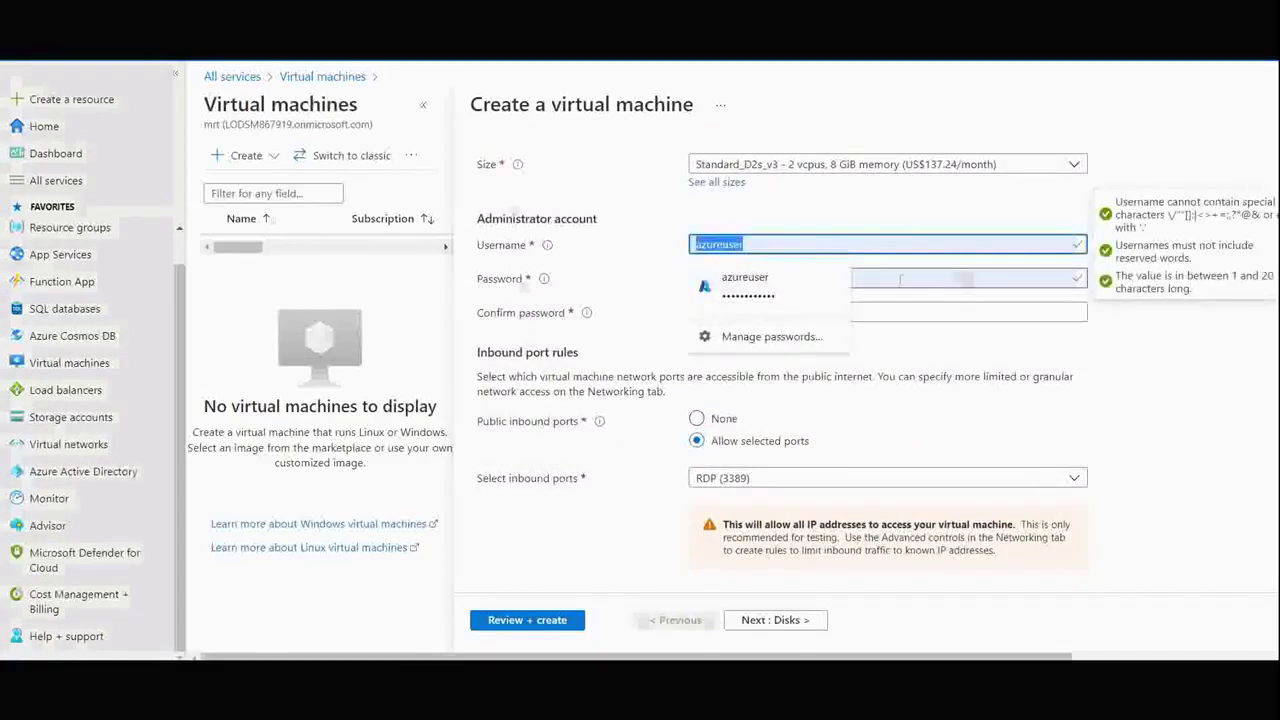
key(Tab)
double_click(947, 279)
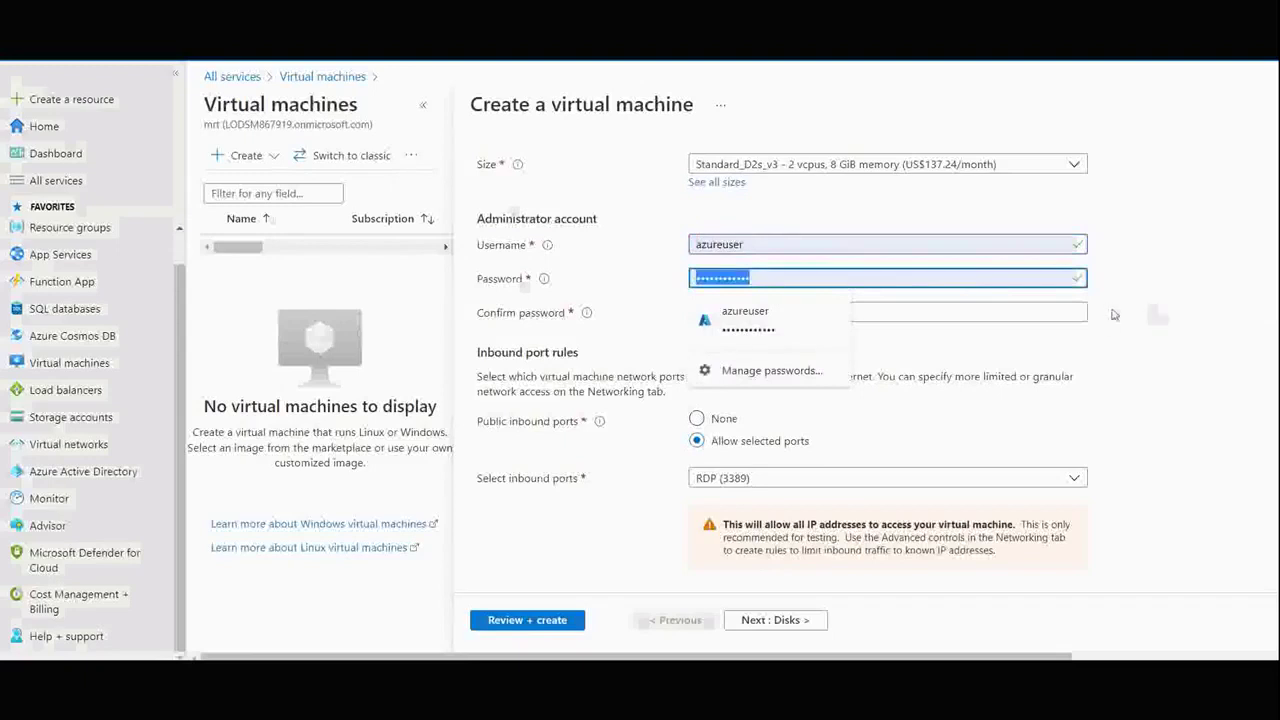
click(1115, 315)
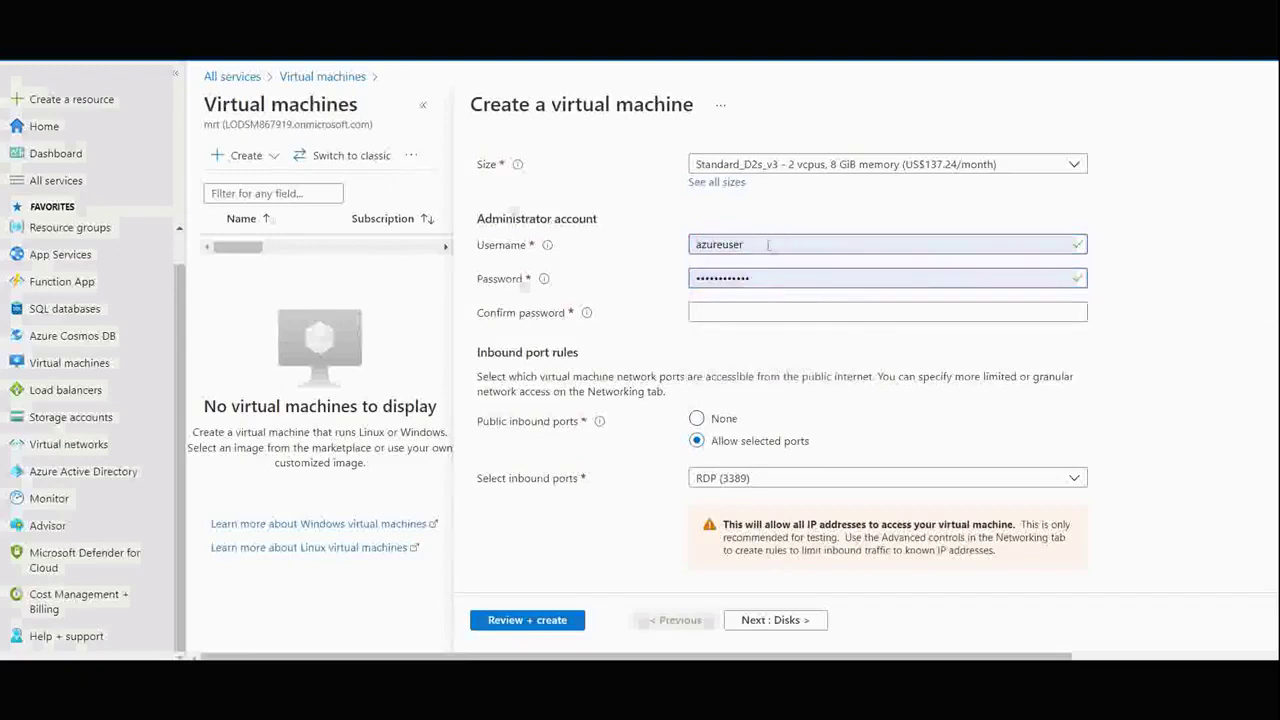
click(692, 246)
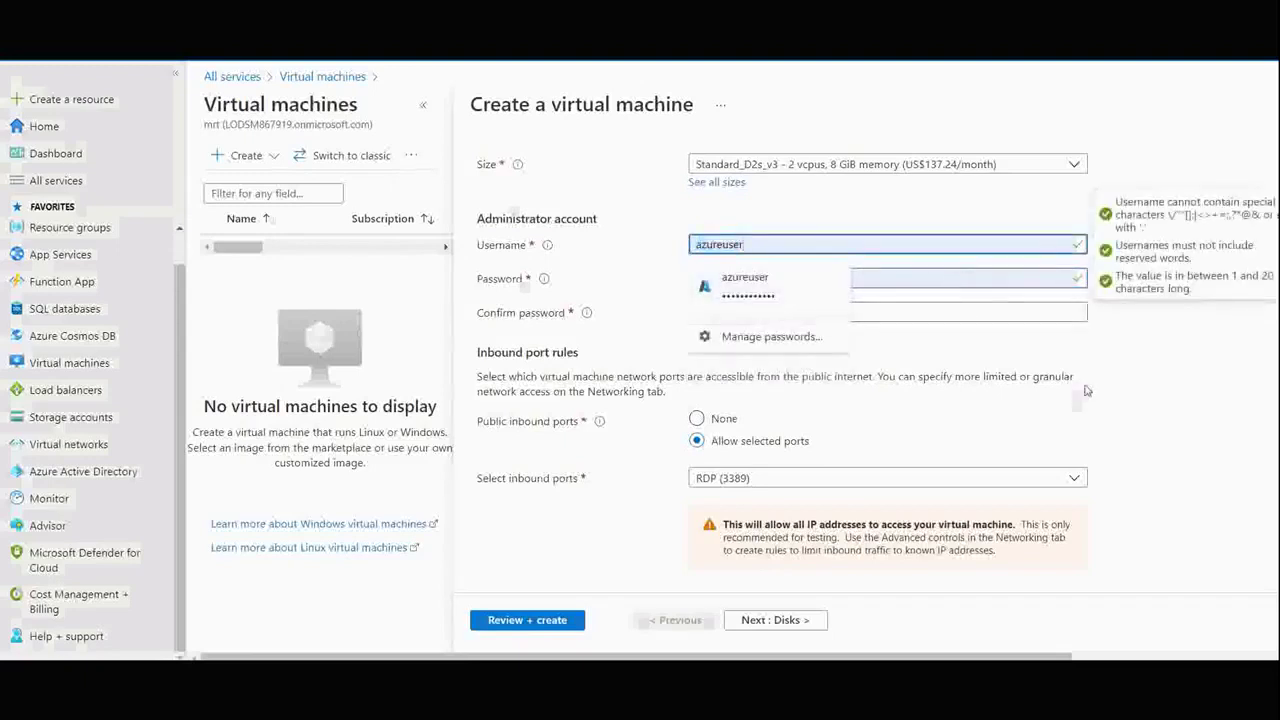
- Allow HTTP (80) alongside RDP (3389) as inbound ports
scroll(1131, 406, down, 2)
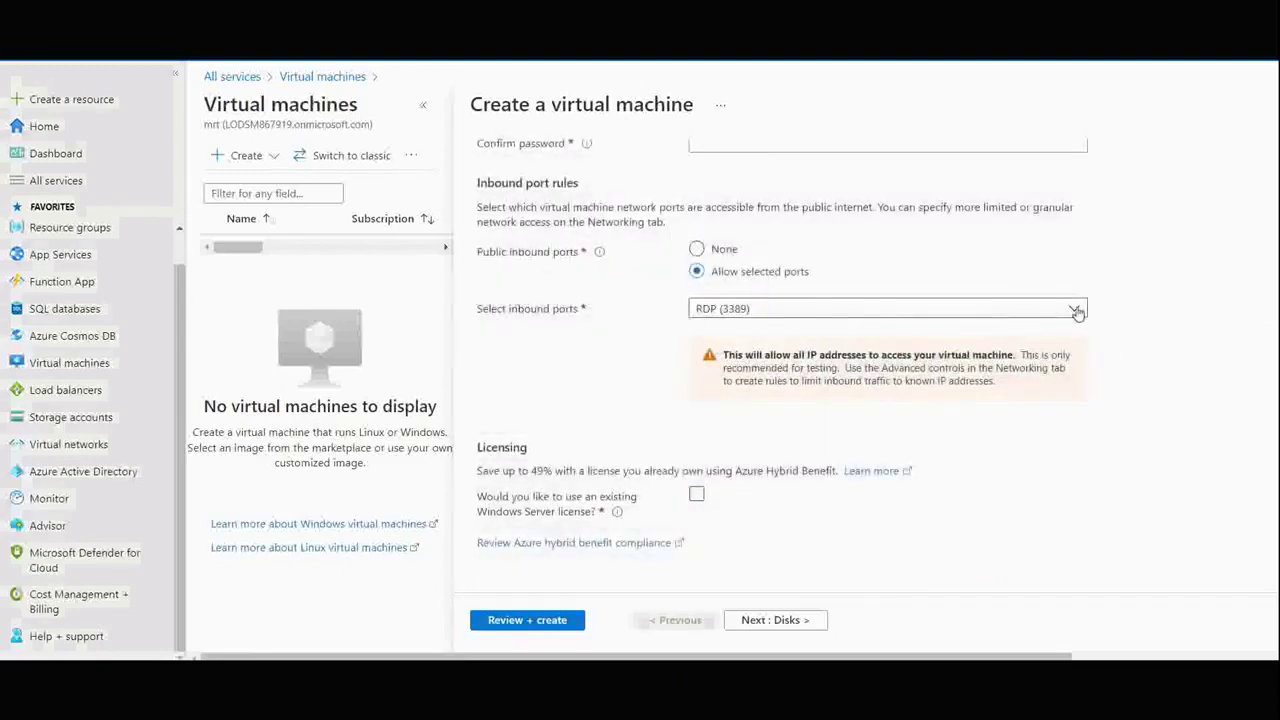
click(1037, 312)
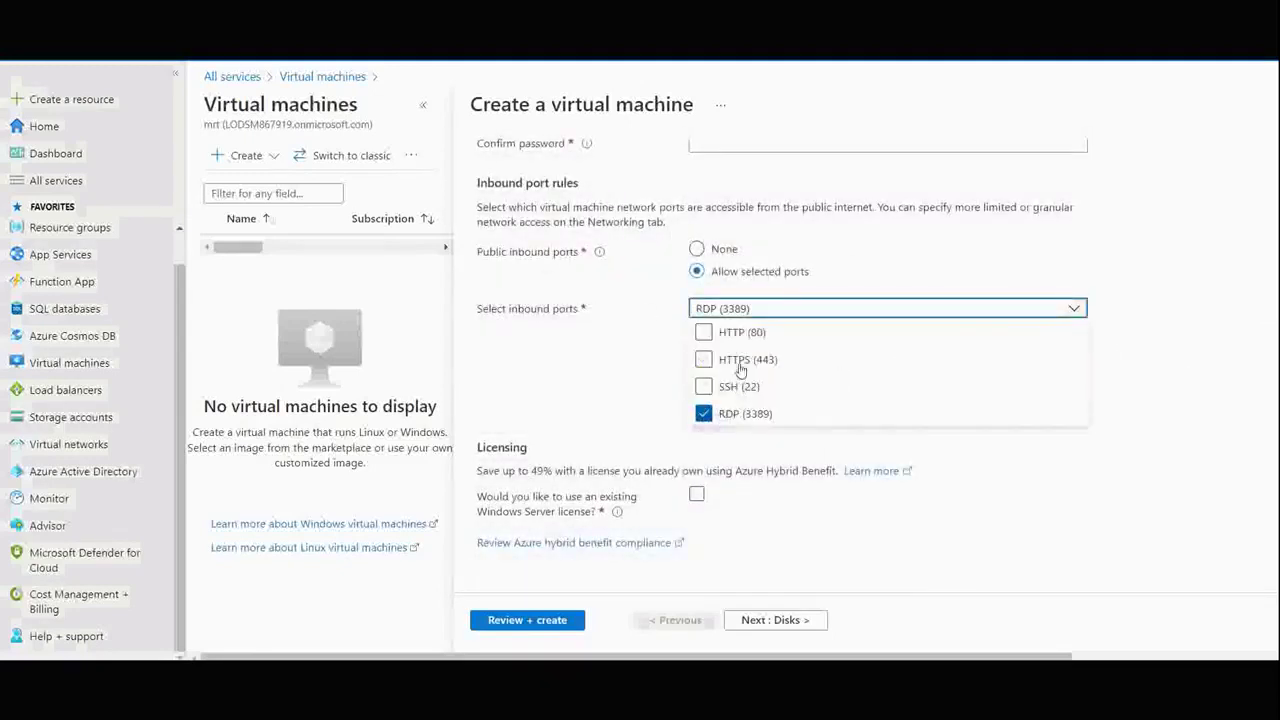
click(704, 334)
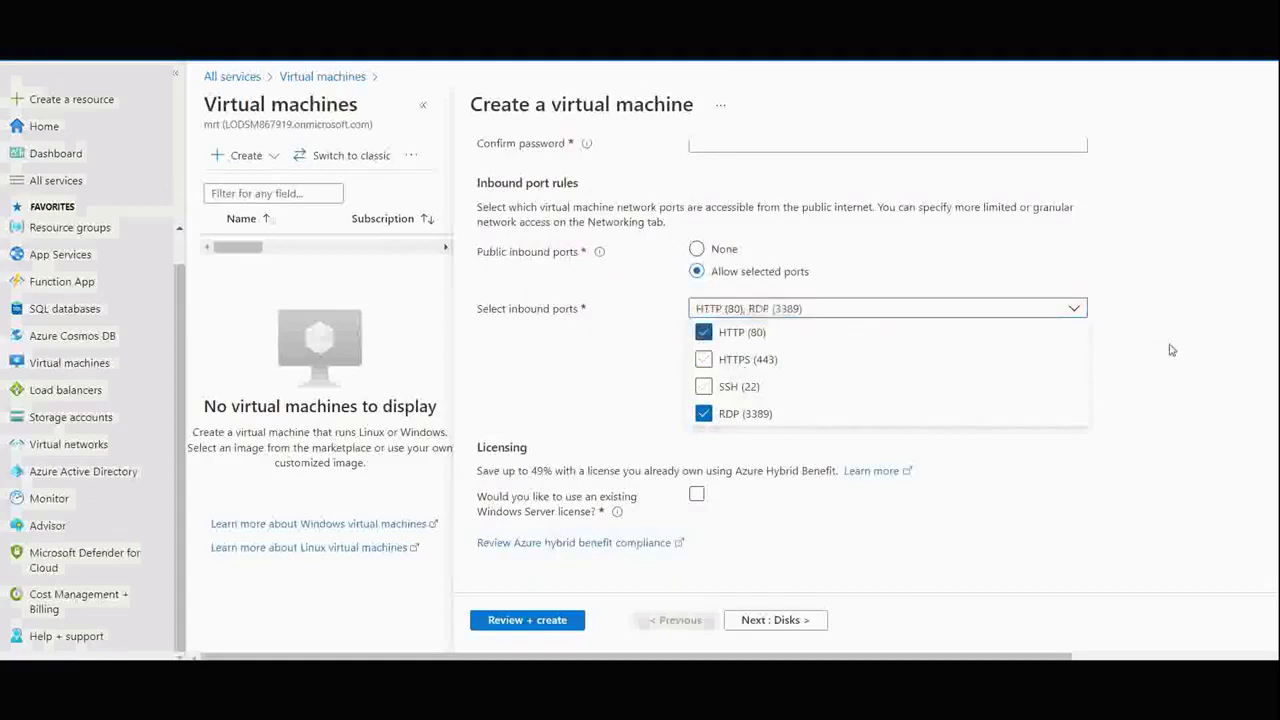
click(1045, 433)
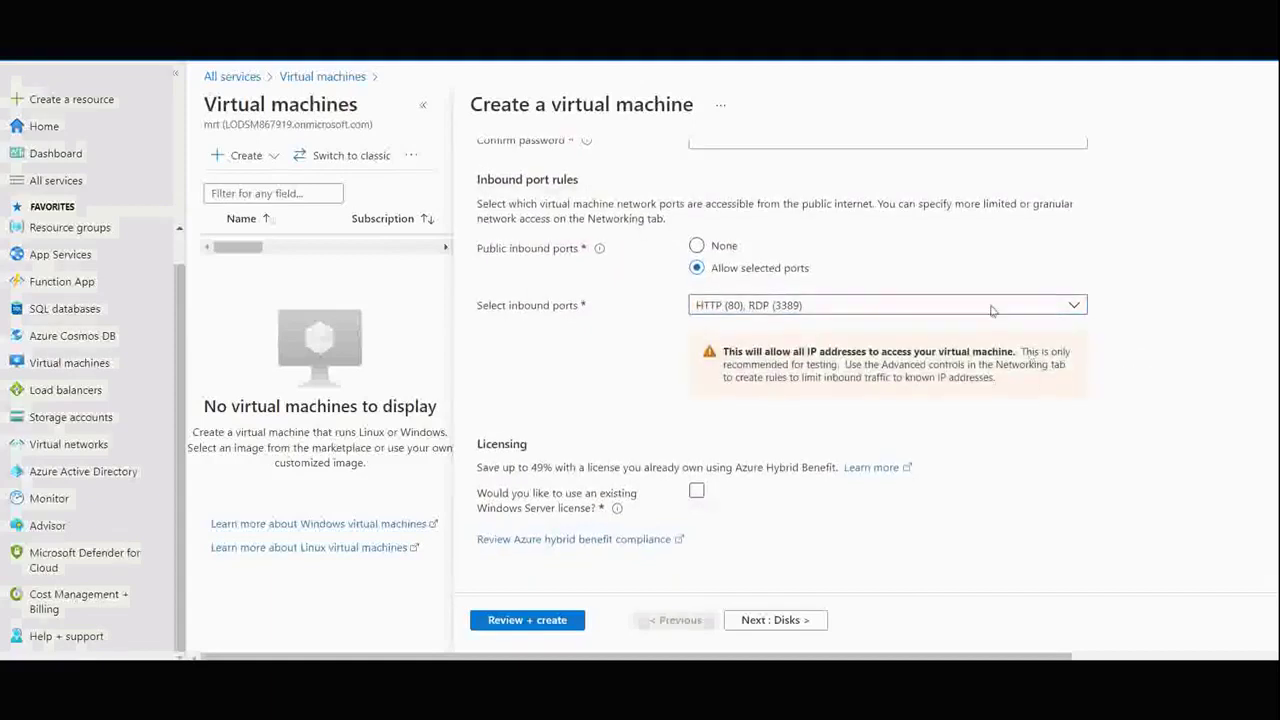
scroll(625, 318, up, 5)
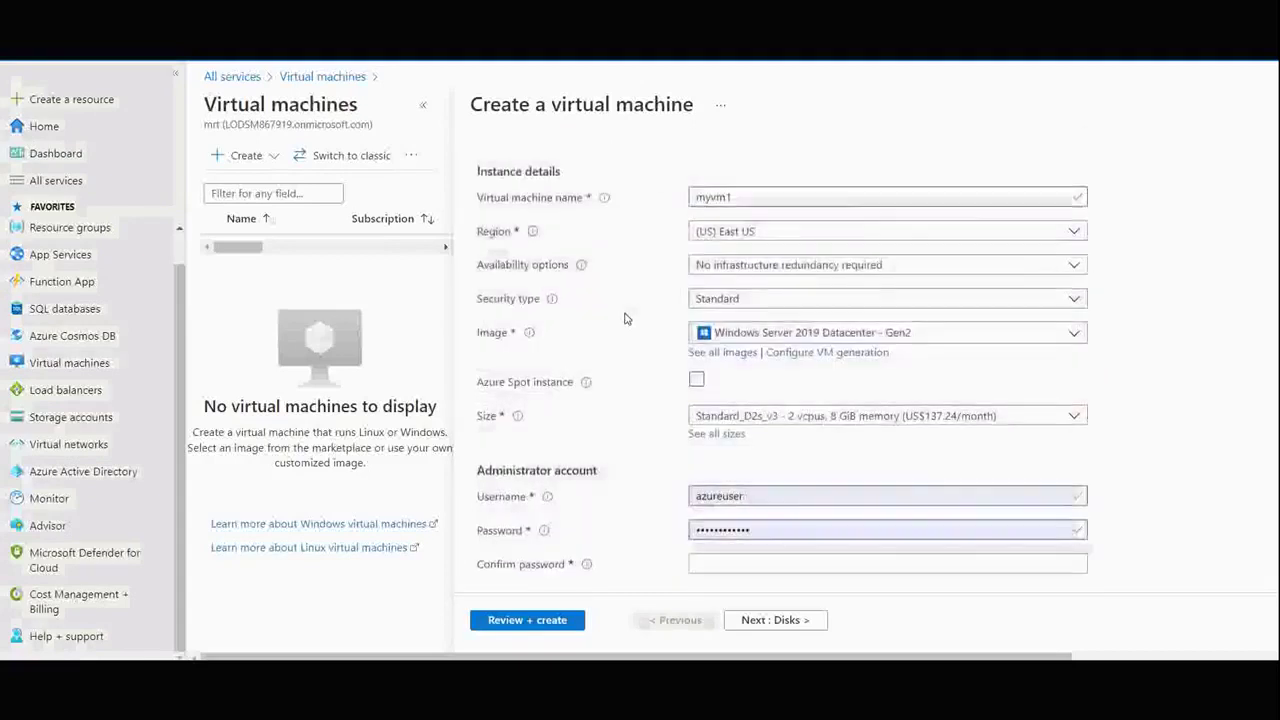
scroll(625, 318, up, 3)
- Step through the Disks, Networking, Management, Advanced and Tags tabs to Review + create
click(545, 172)
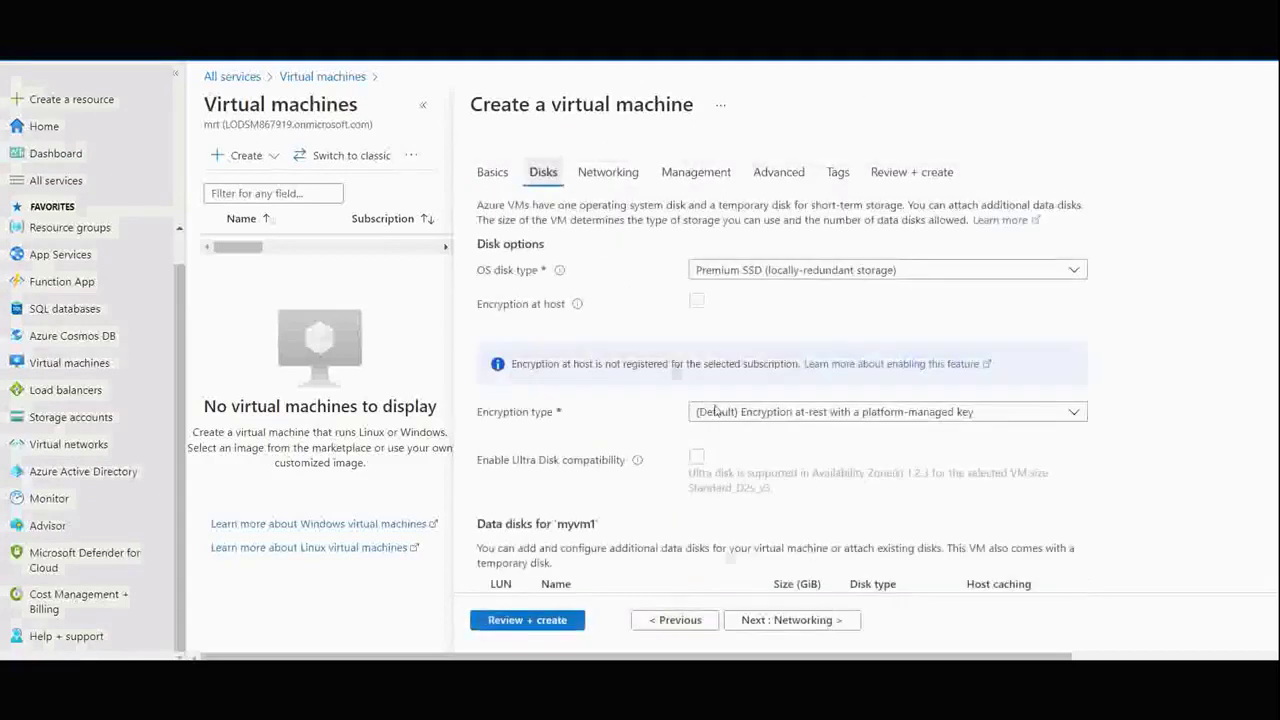
scroll(716, 411, down, 3)
scroll(615, 157, up, 3)
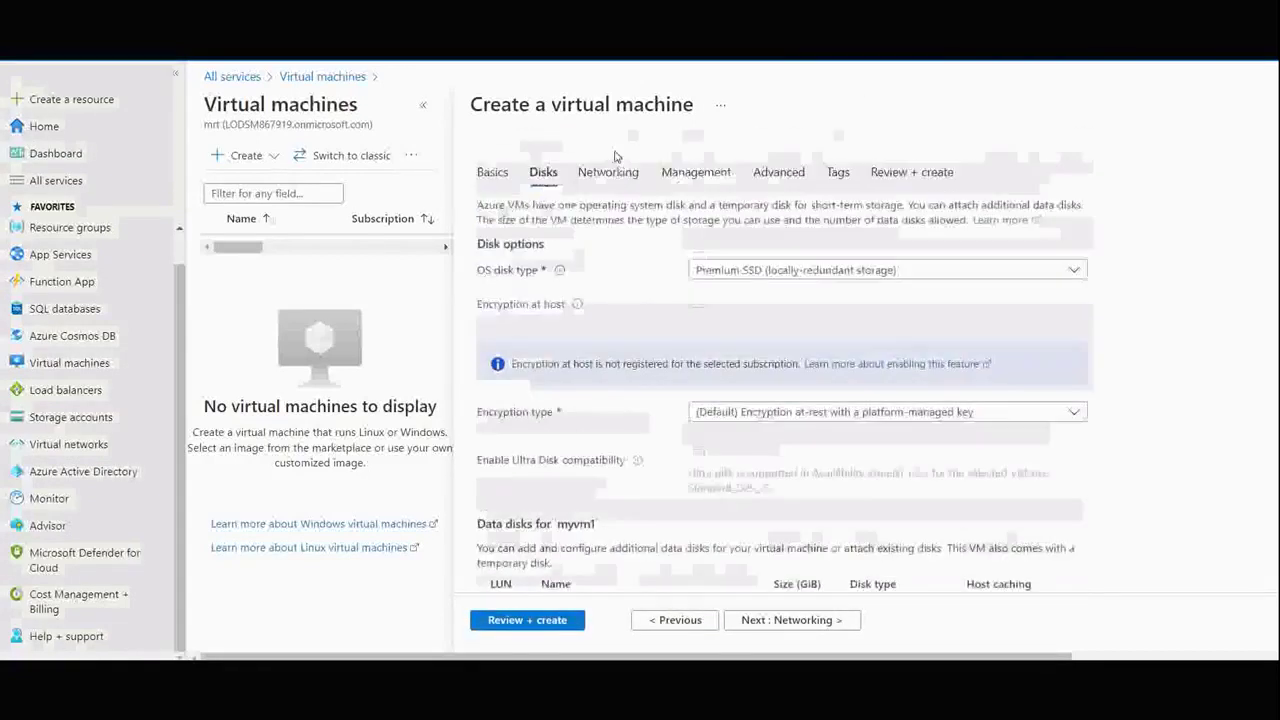
click(610, 172)
click(696, 172)
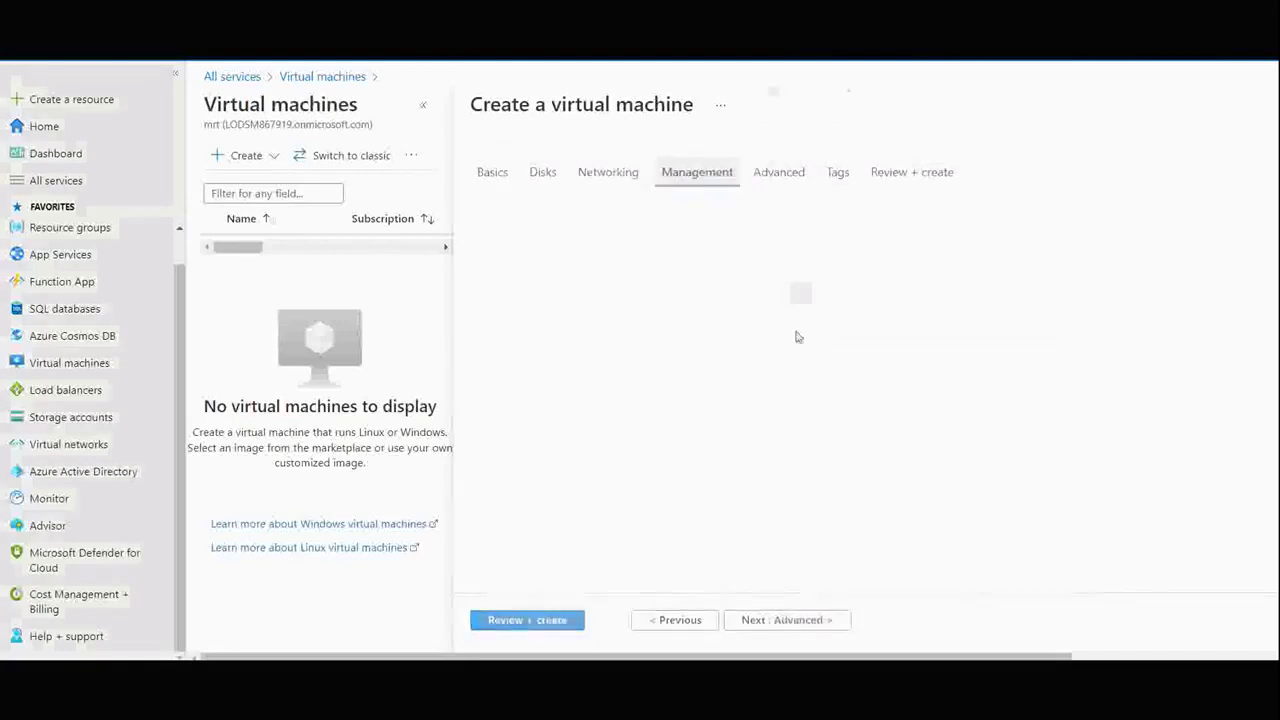
scroll(797, 345, down, 4)
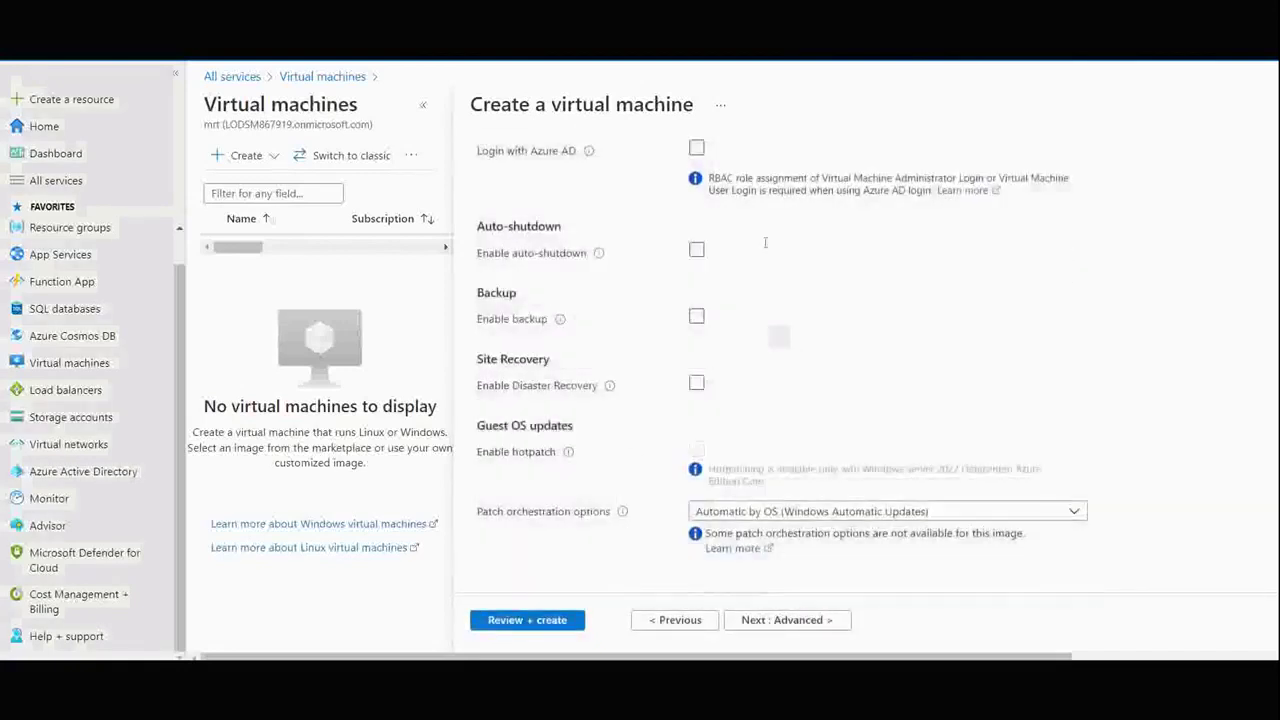
scroll(765, 243, up, 4)
click(780, 172)
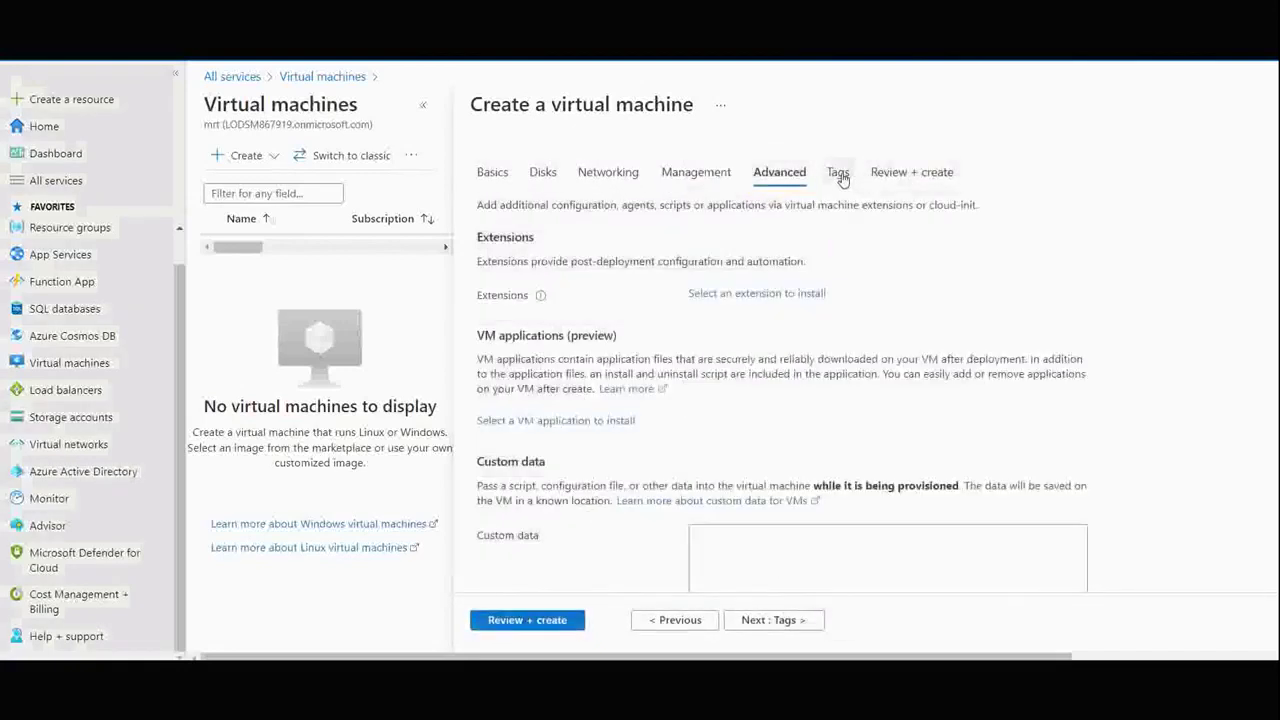
click(840, 174)
click(890, 174)
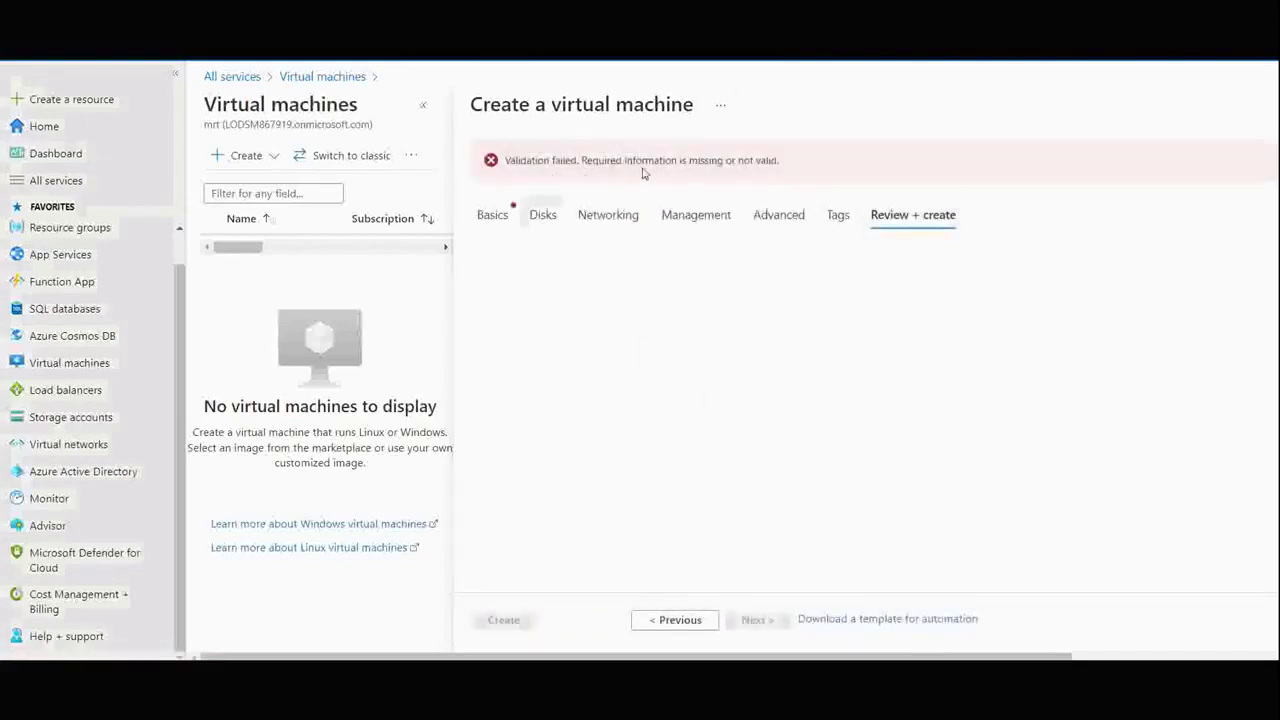
- Paste the password into Confirm password on Basics and rerun Review + create
click(494, 215)
scroll(775, 487, down, 3)
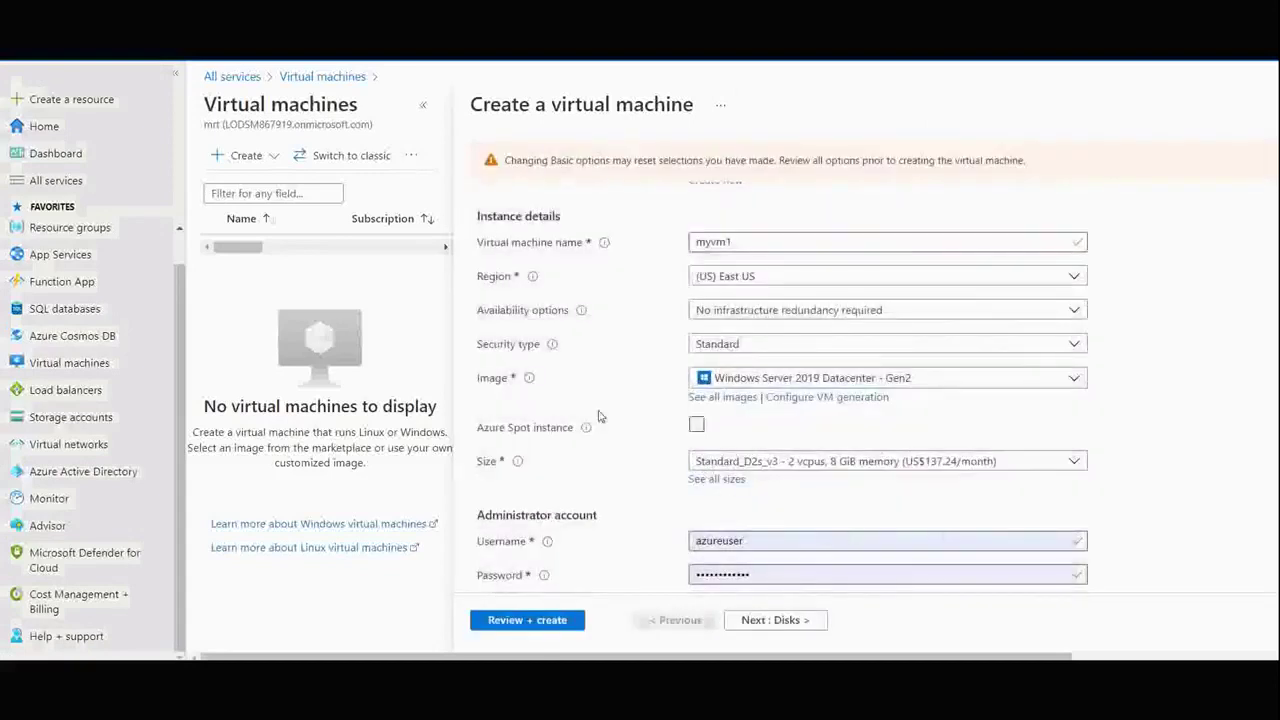
scroll(600, 416, down, 5)
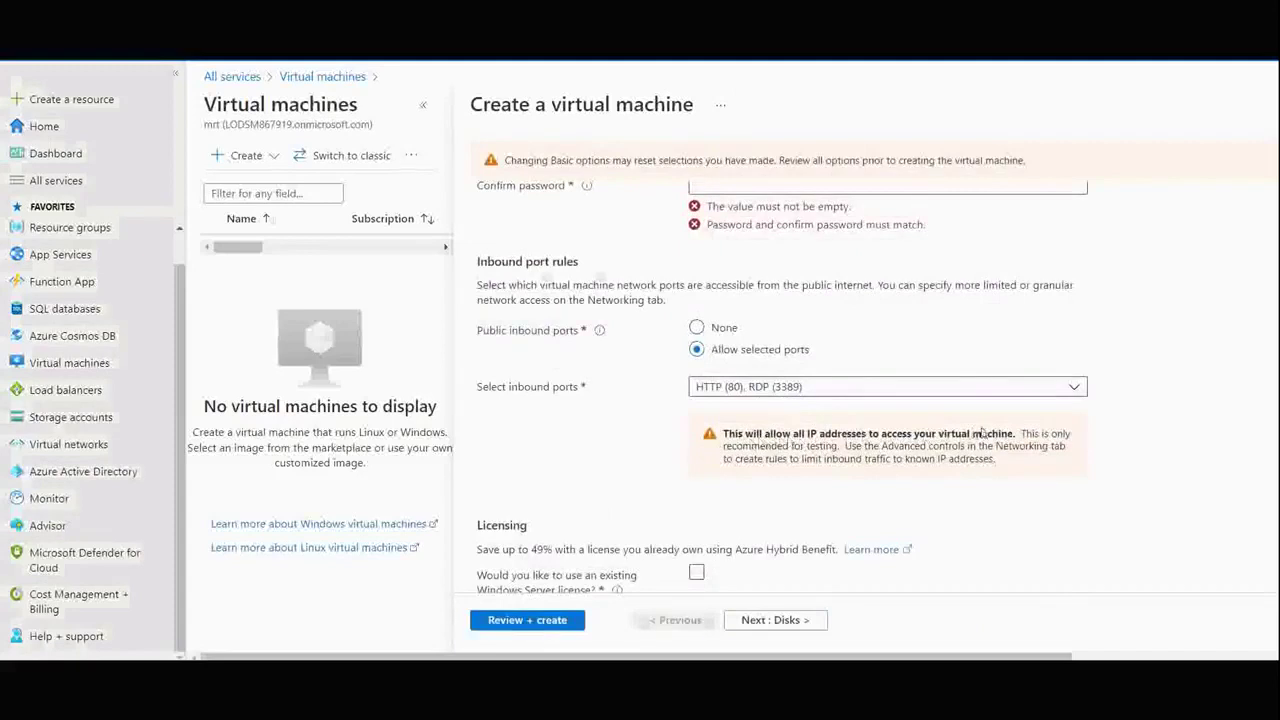
scroll(800, 320, up, 1)
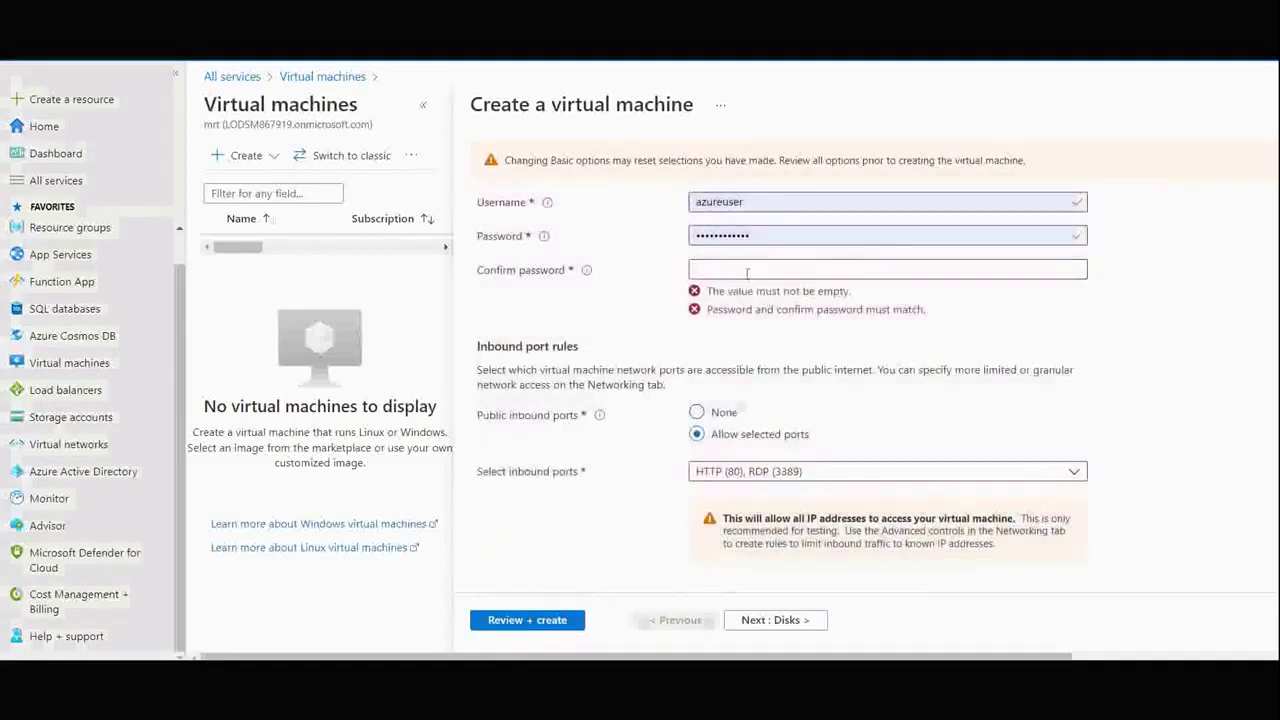
click(741, 271)
key(ctrl+v)
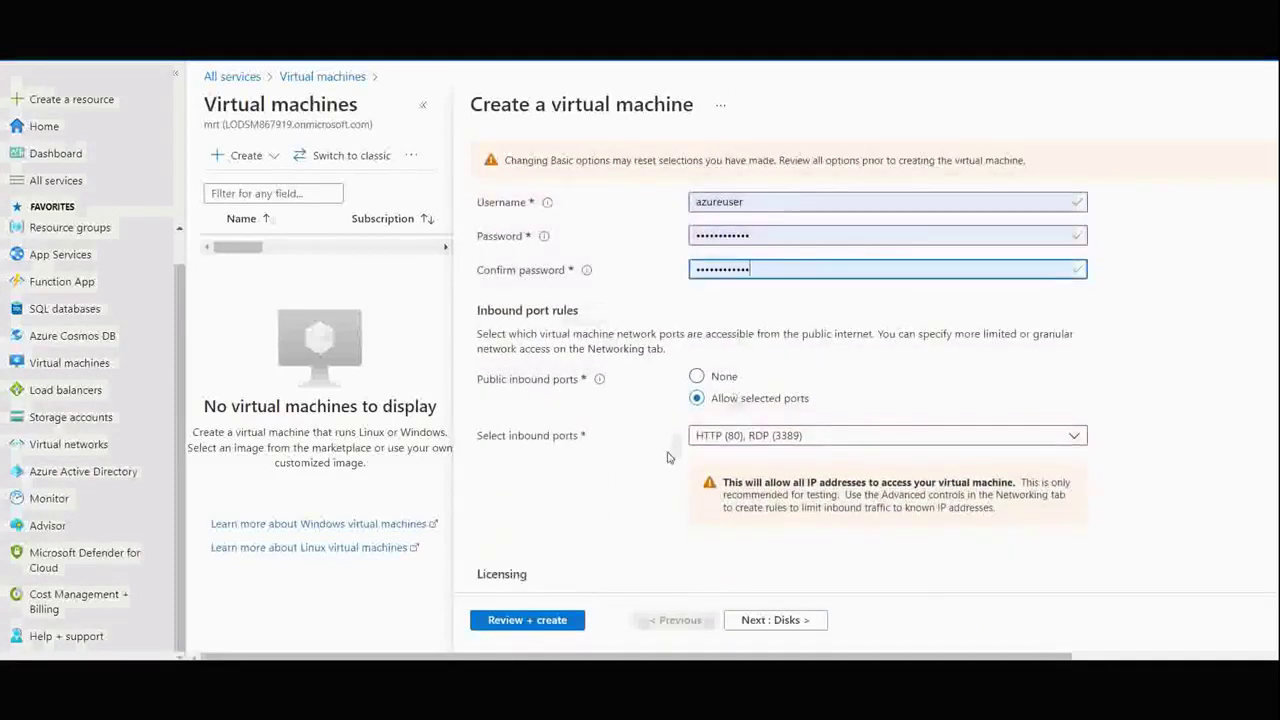
scroll(510, 580, down, 2)
click(531, 620)
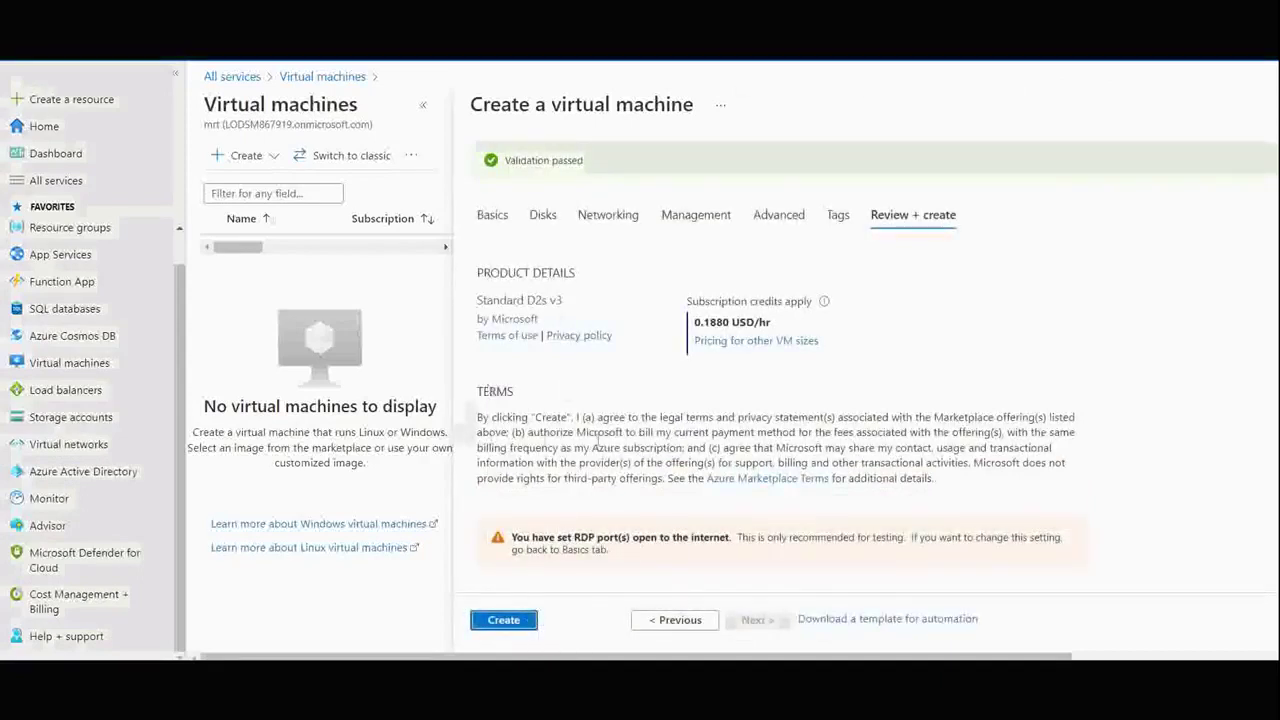
- Confirm validation passed and create myvm1 in resource group vm1
drag(600, 160, 503, 160)
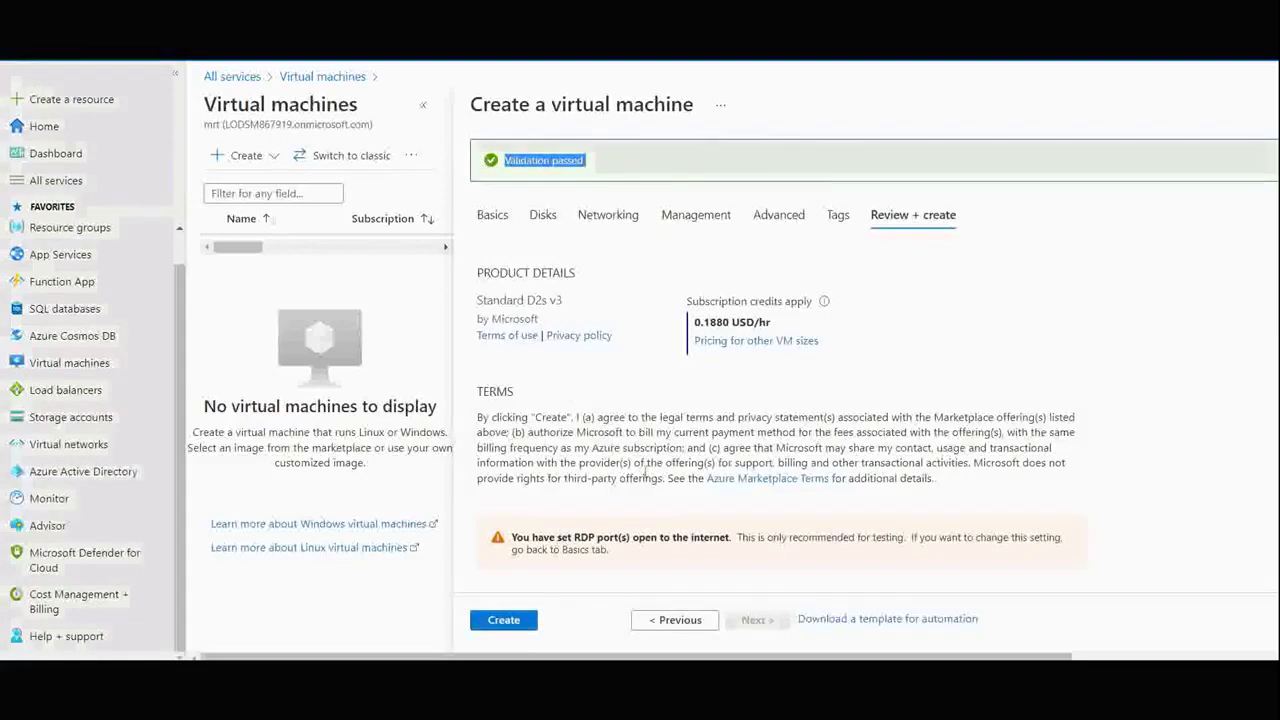
scroll(855, 508, down, 10)
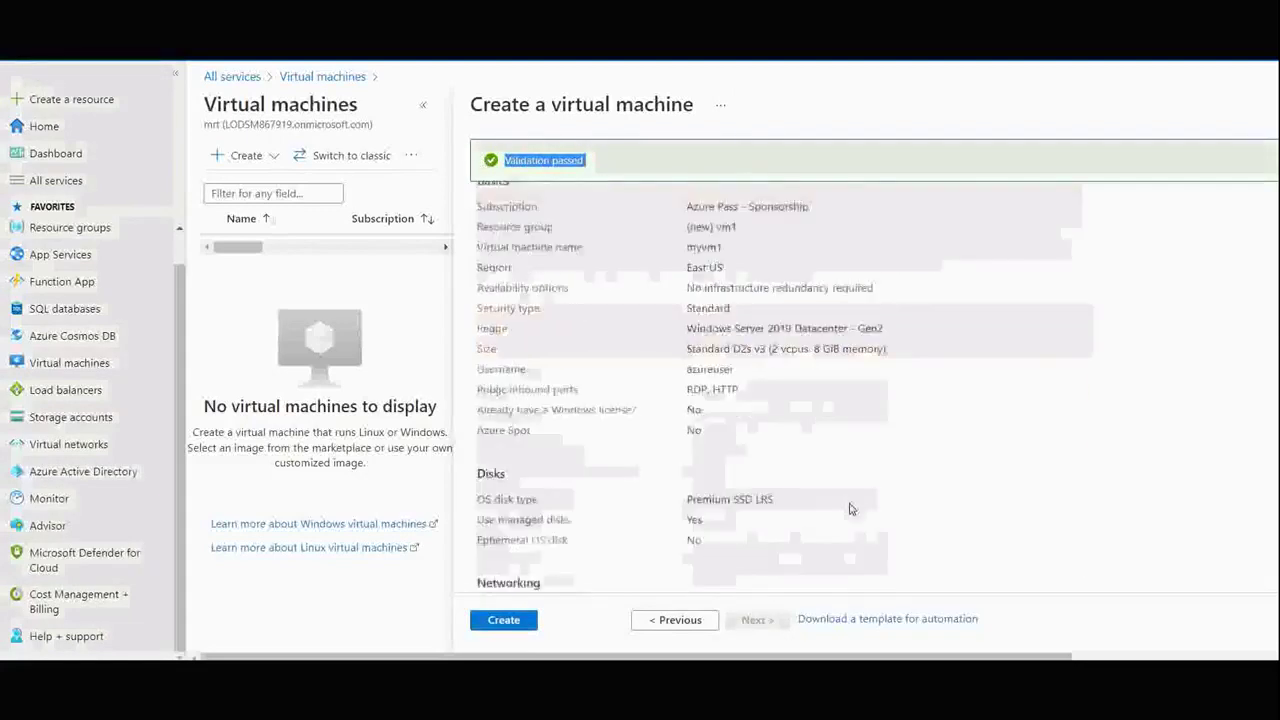
click(520, 622)
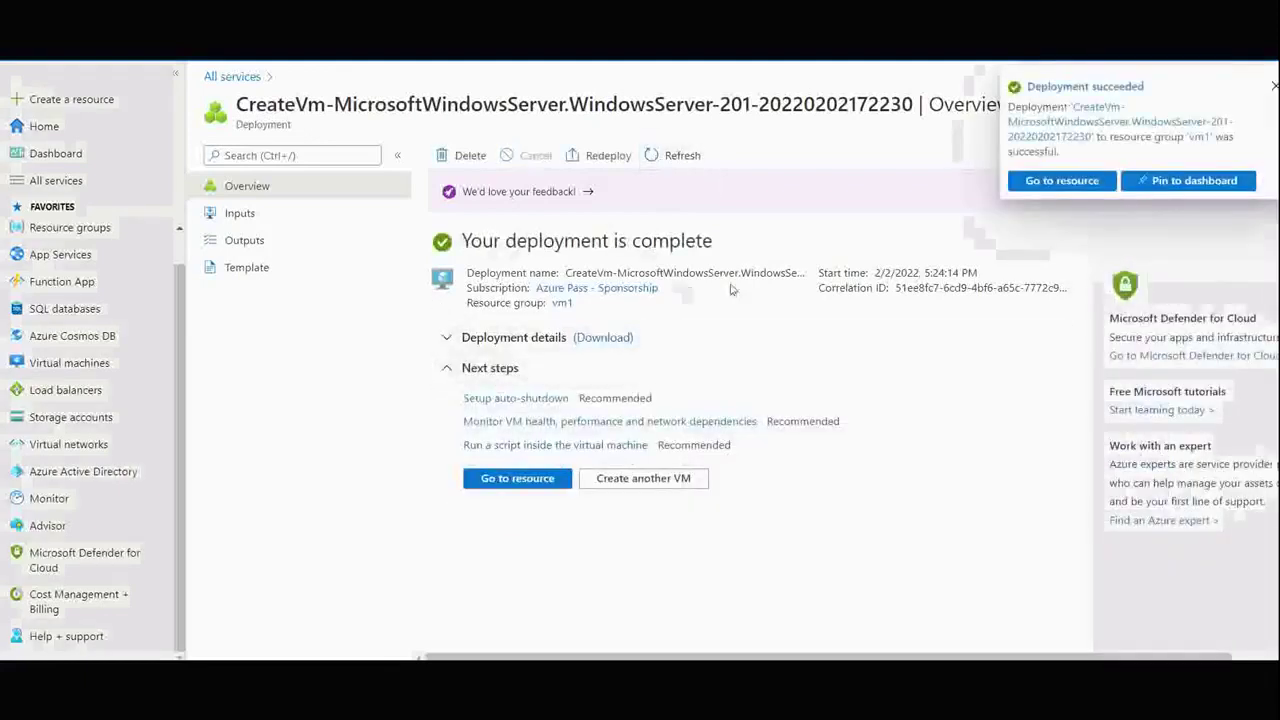
- Open myvm1 and show its RDP connection details for 40.87.41.130 on port 3389
click(1061, 181)
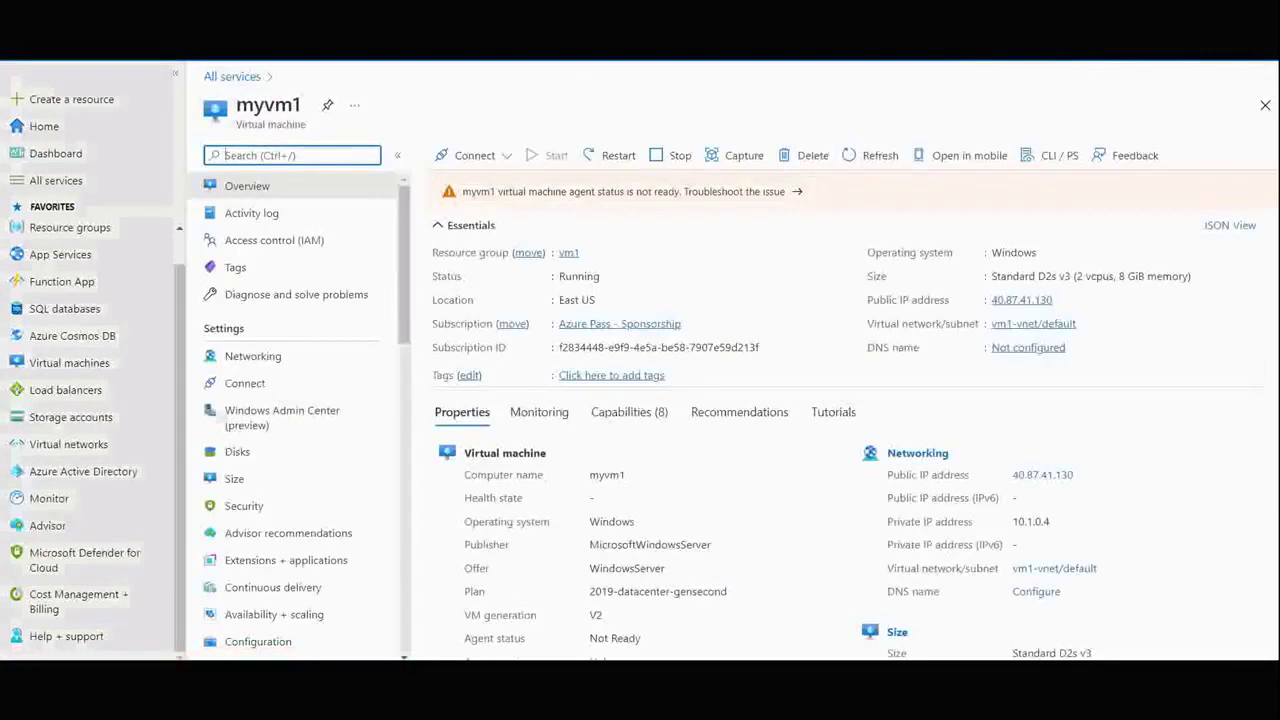
click(506, 157)
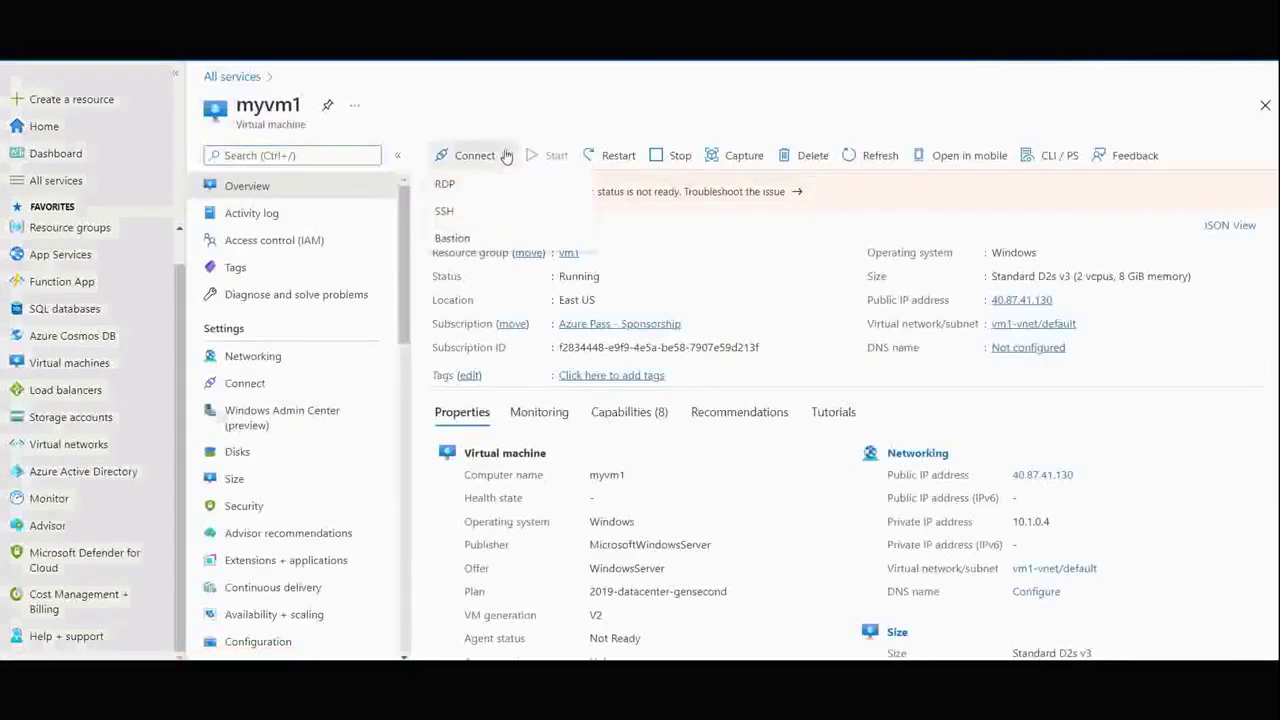
click(447, 185)
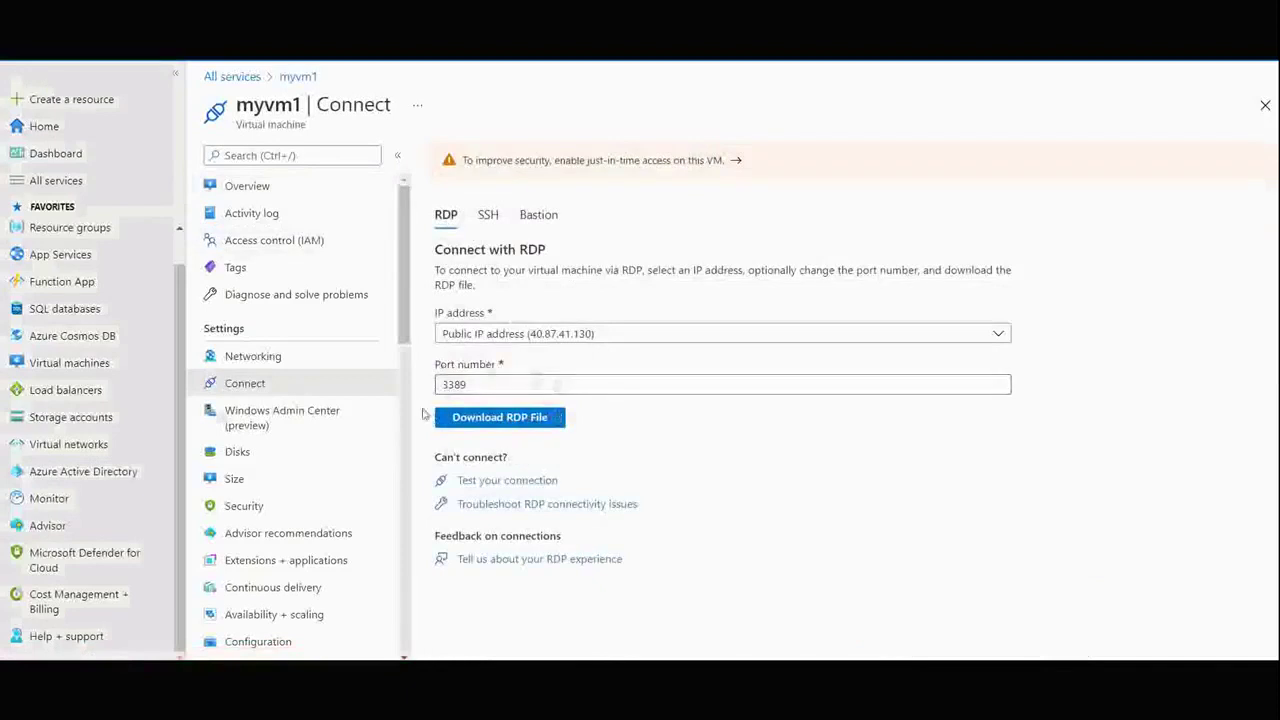
- Download and open myvm1.rdp, accepting the publisher and certificate warnings to connect
click(518, 420)
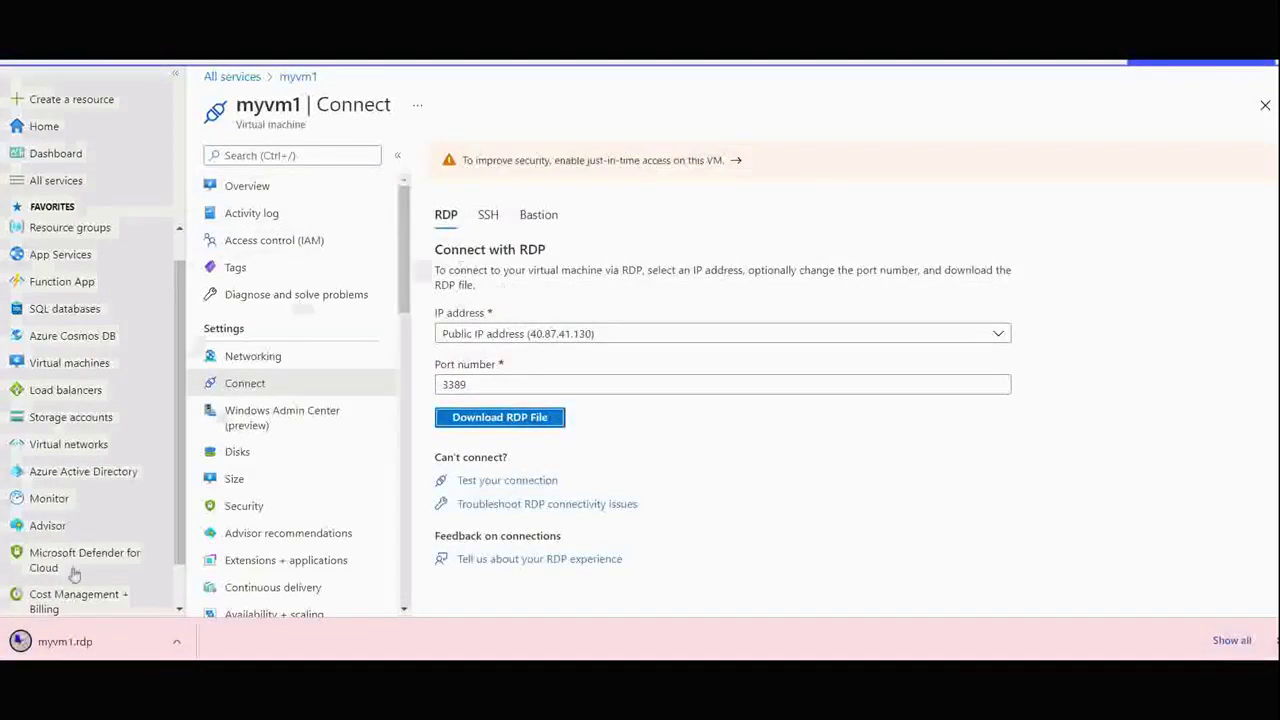
click(138, 648)
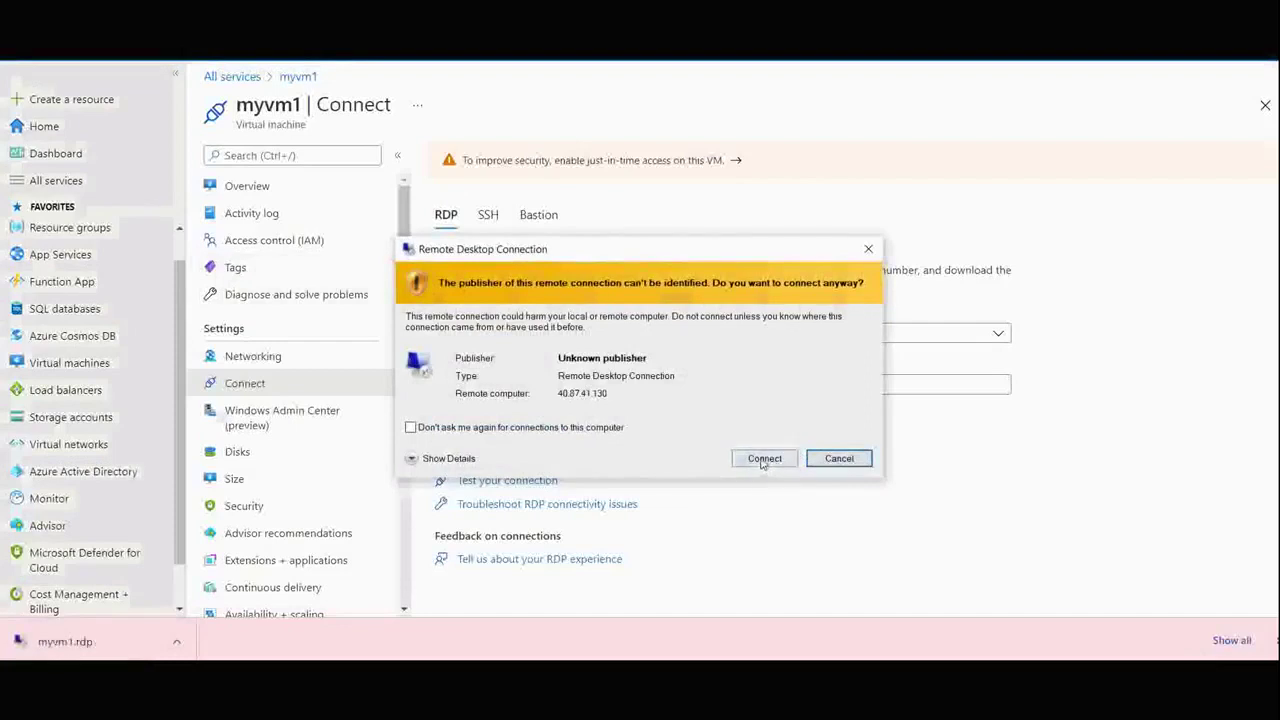
click(763, 459)
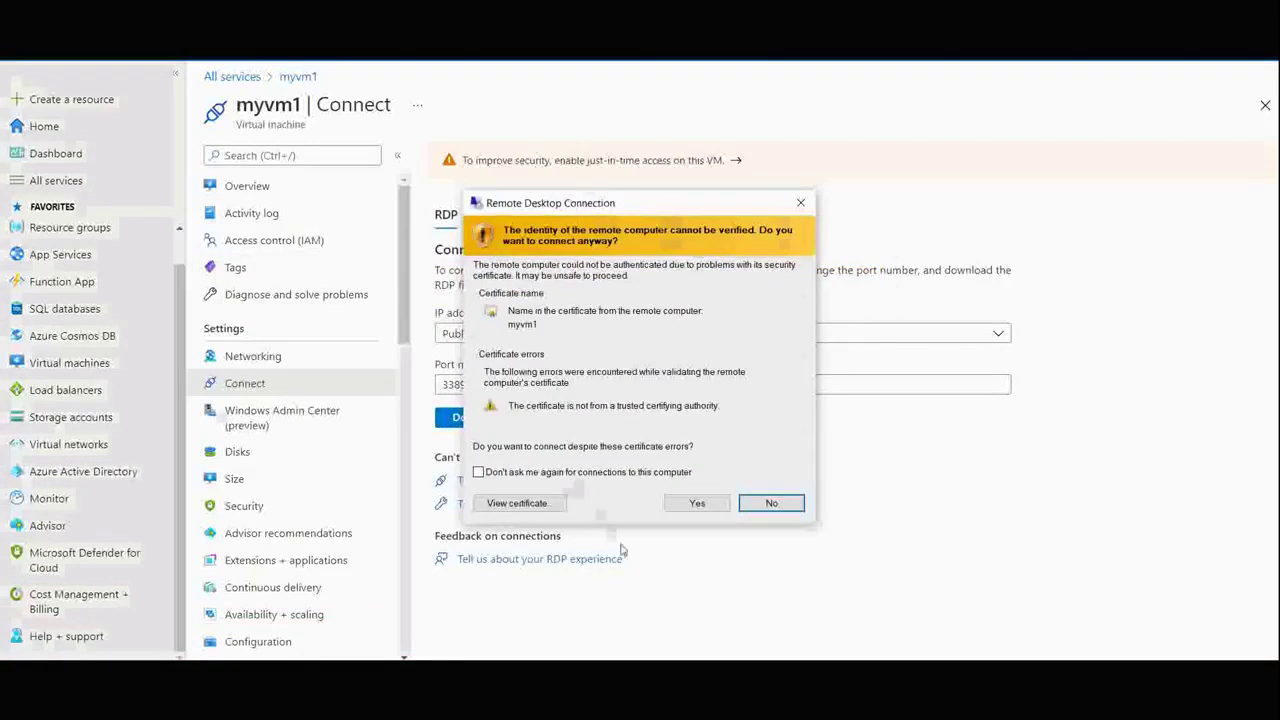
click(697, 504)
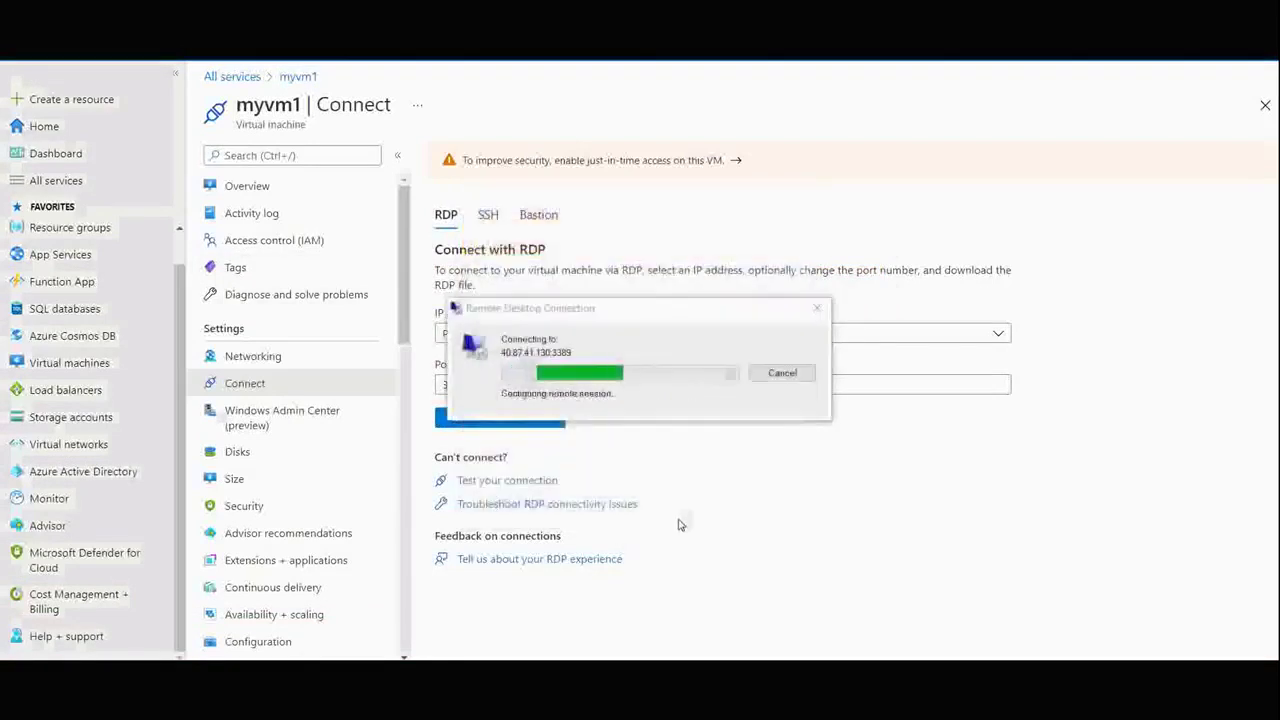
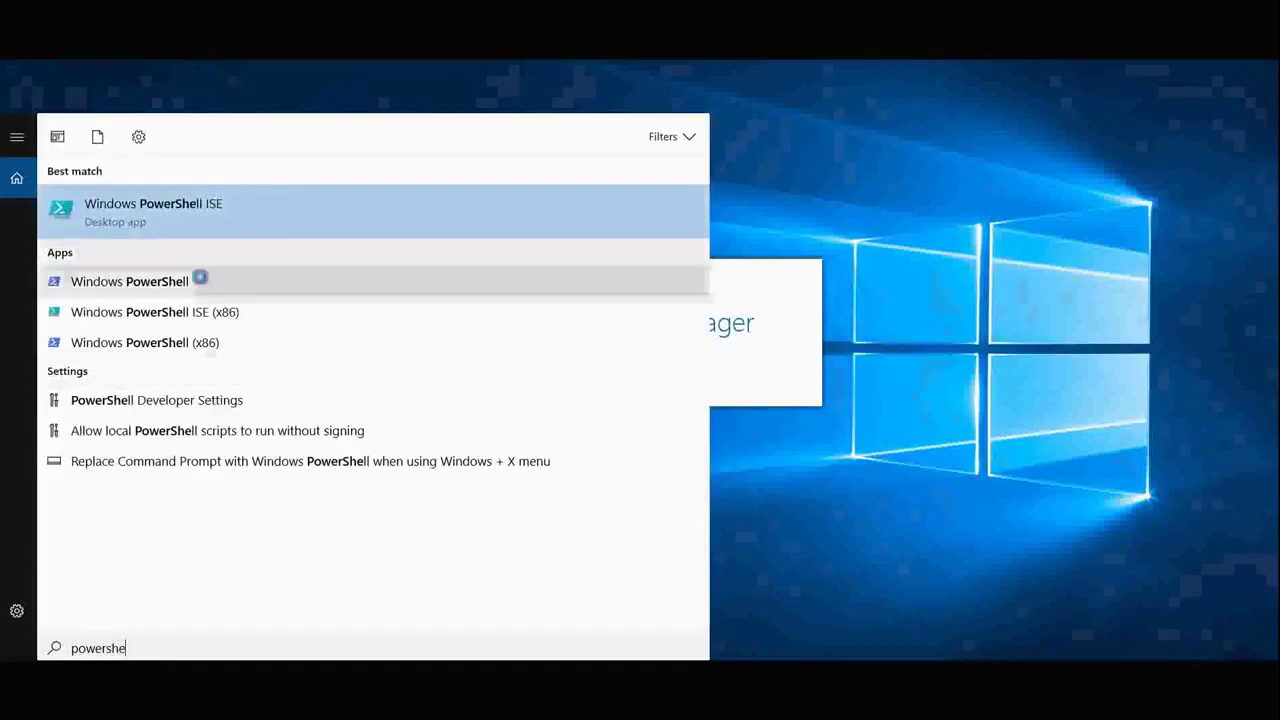
- Launch Windows PowerShell from the search results and move its window aside
click(201, 283)
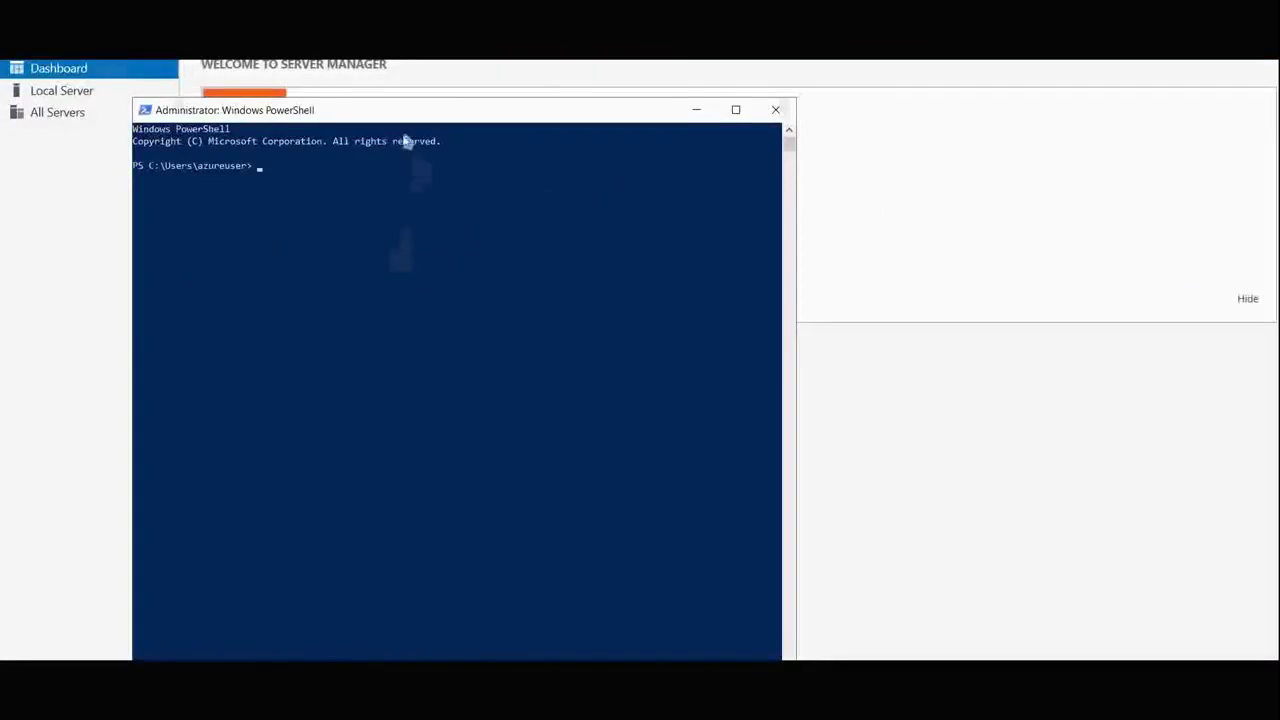
mouse_move(405, 101)
mouse_down()
mouse_move(397, 114)
mouse_move(806, 234)
mouse_move(1009, 280)
mouse_move(1040, 268)
mouse_move(719, 243)
mouse_move(476, 128)
mouse_up()
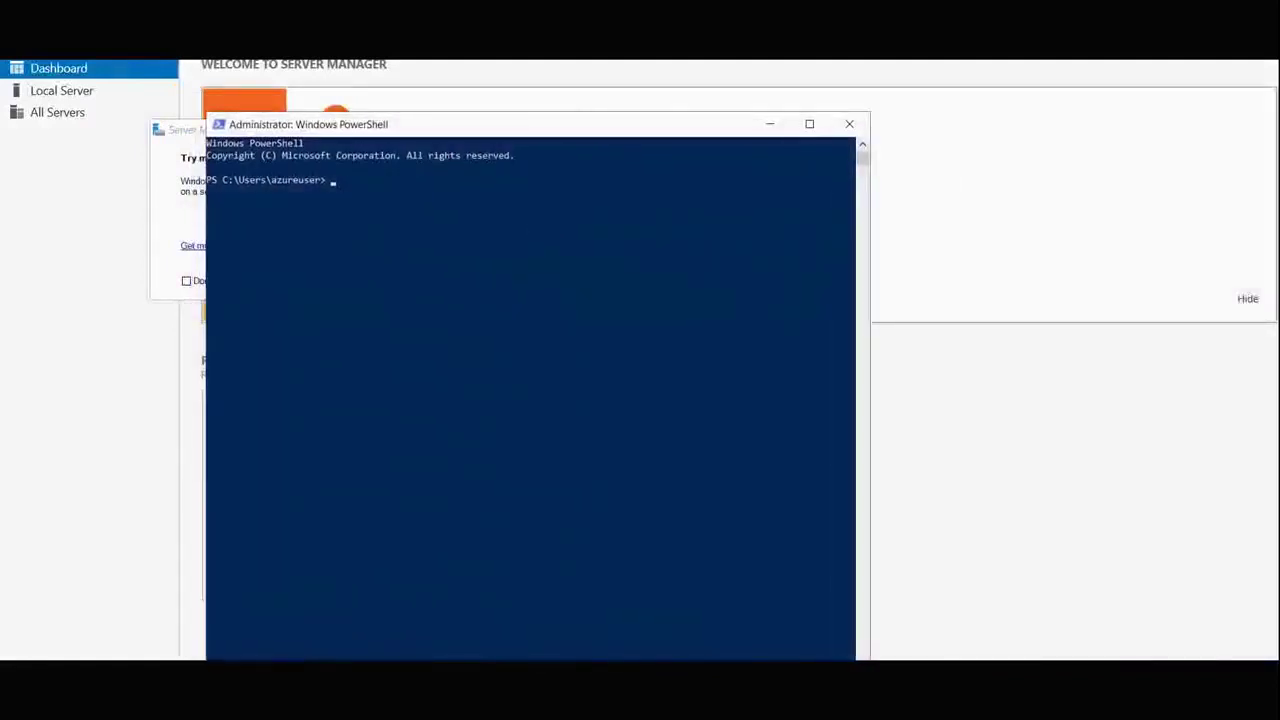
- Paste and run 'Install-WindowsFeature -name Web-Server -IncludeManagementTools' at the PowerShell prompt
click(548, 268)
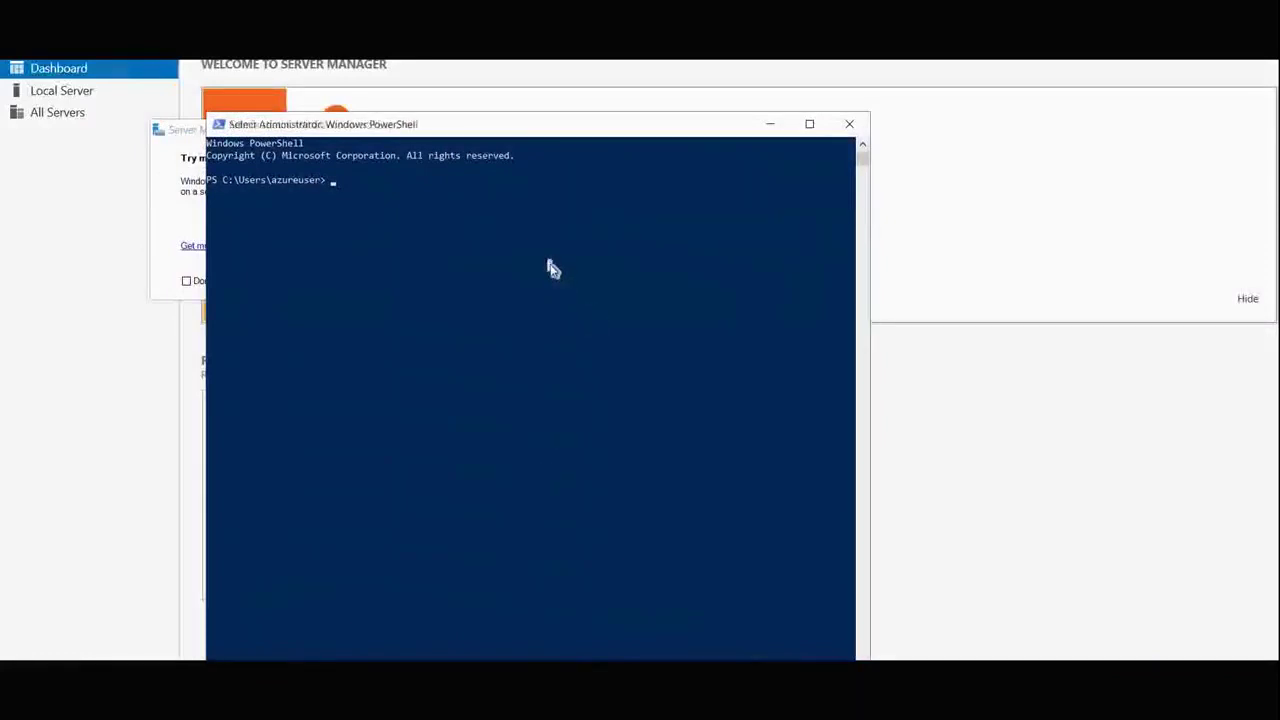
right_click(547, 272)
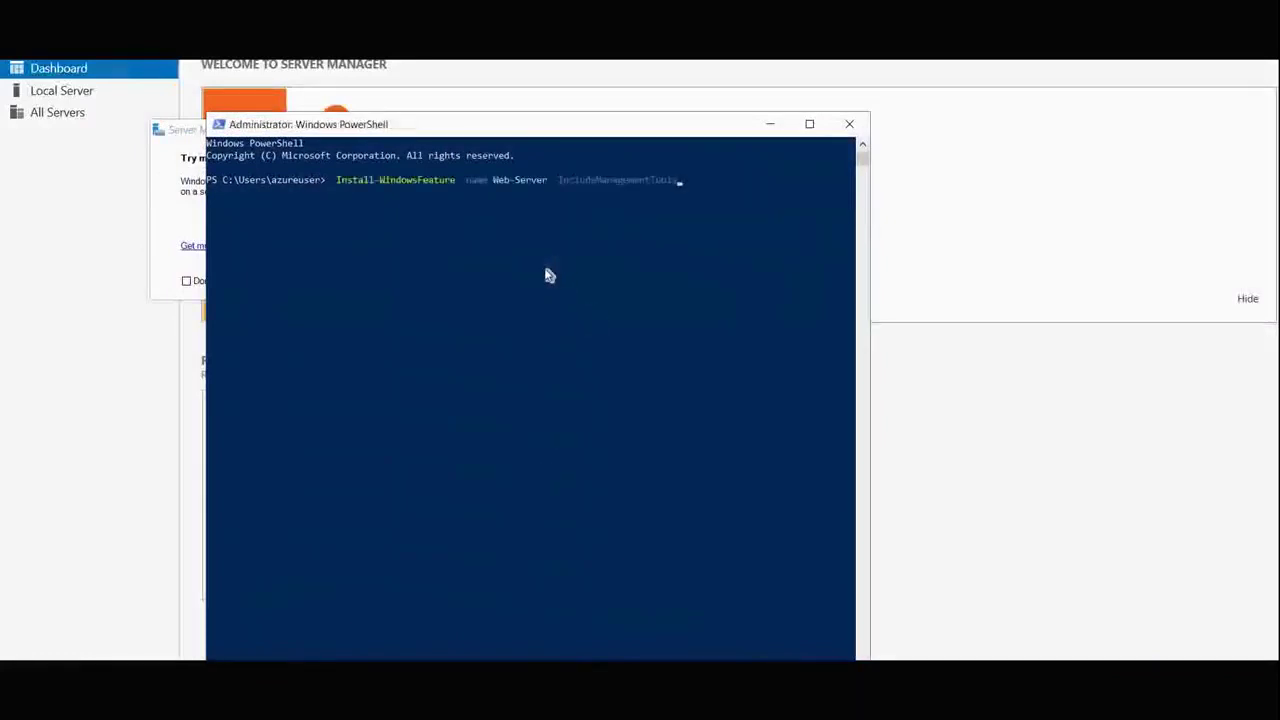
key(Return)
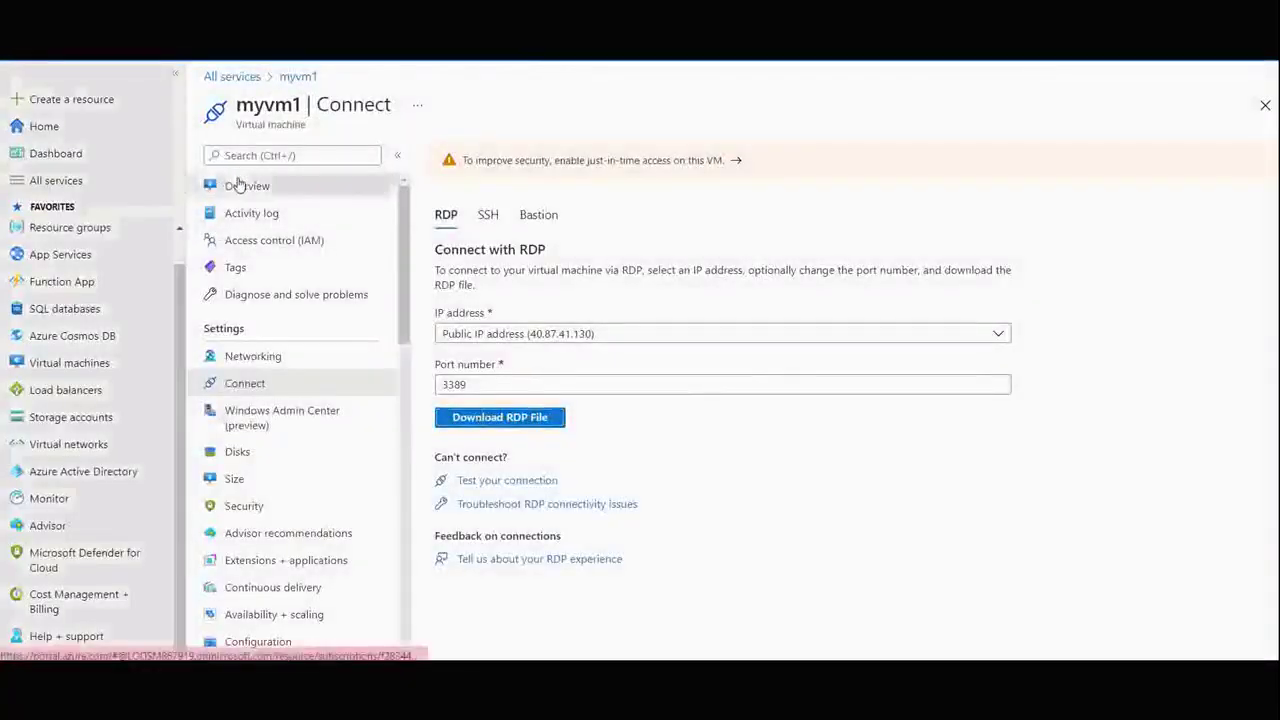
- Copy myvm1's public IP address 40.87.41.130 from its Overview page
click(240, 185)
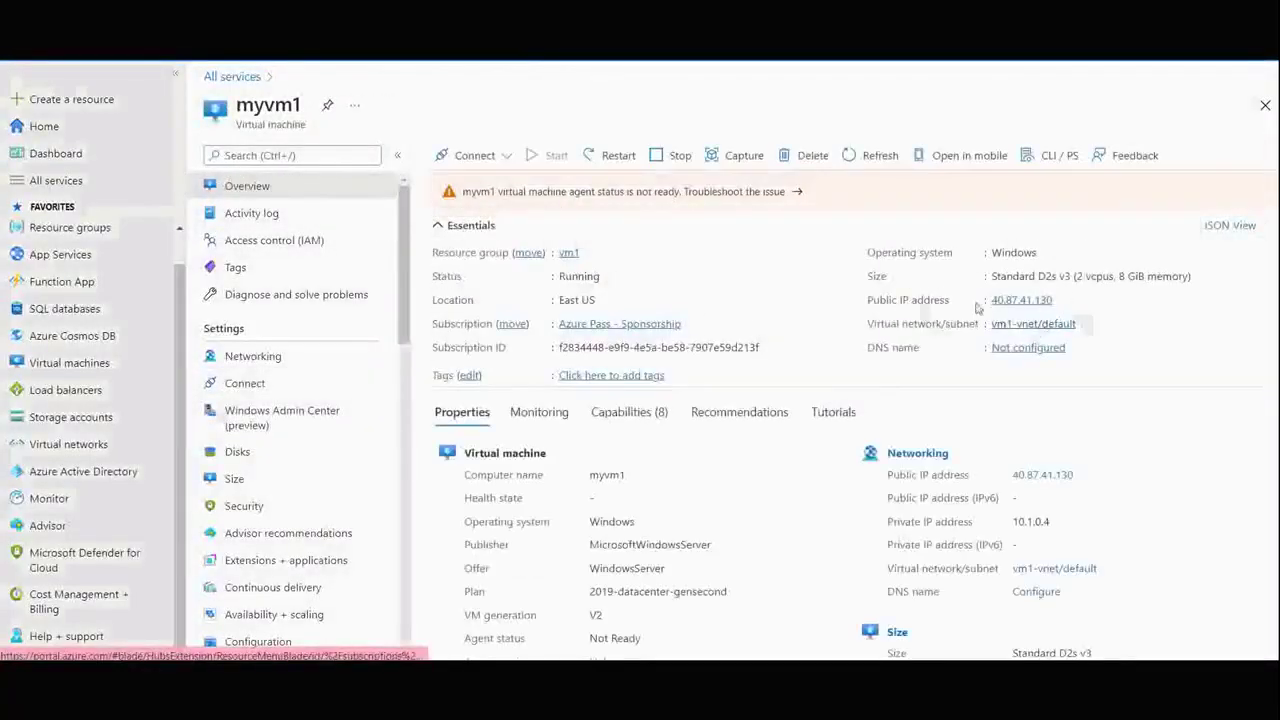
click(1062, 300)
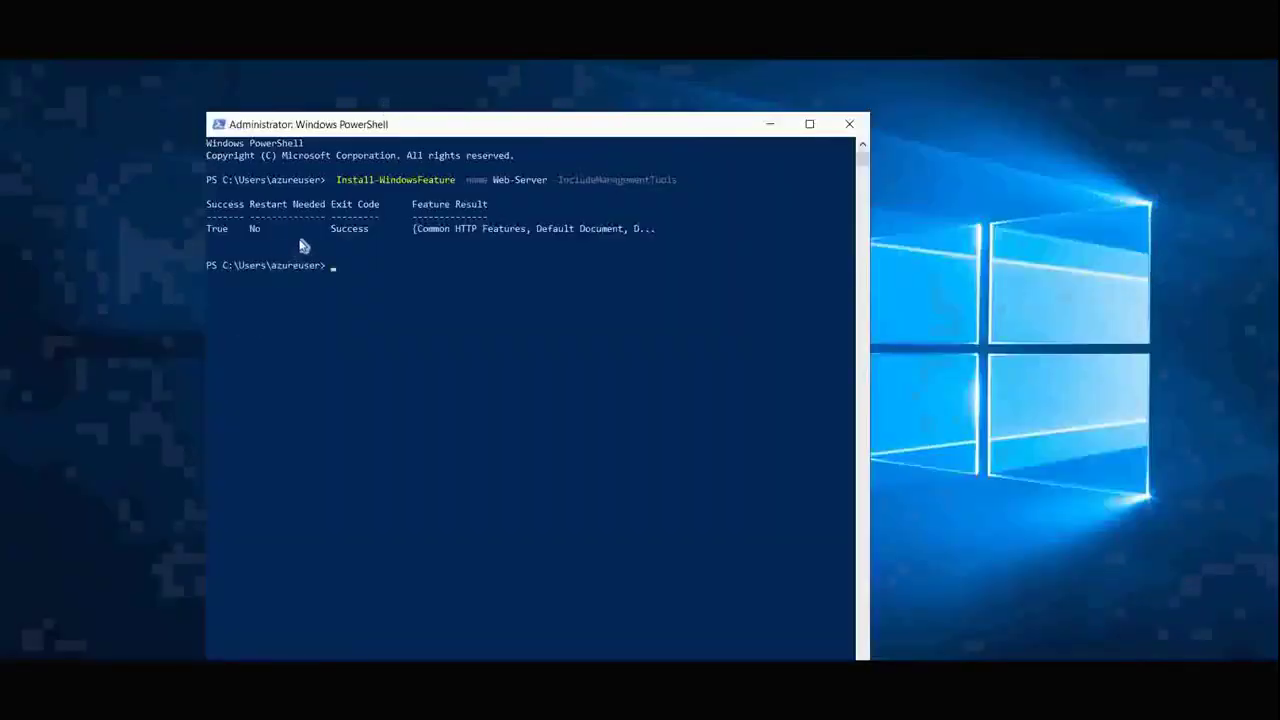
- Check the Success install result, then load localhost in Internet Explorer, postponing IE setup
double_click(357, 236)
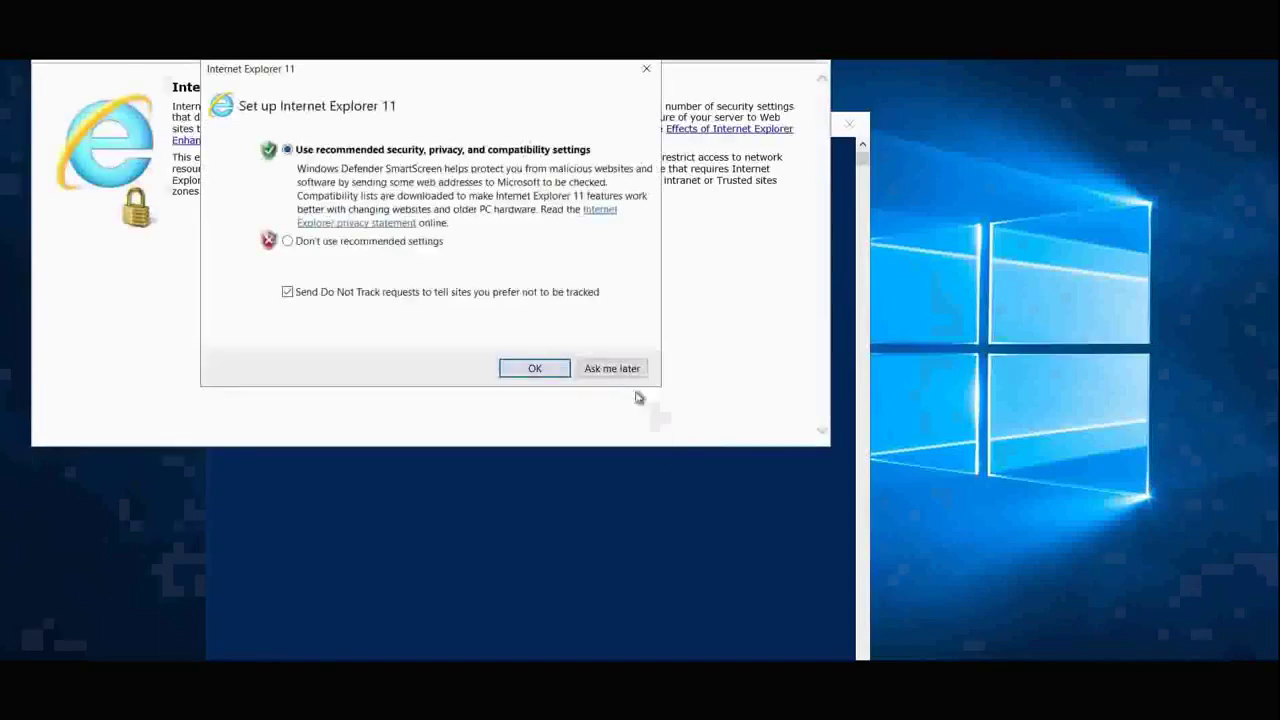
click(612, 368)
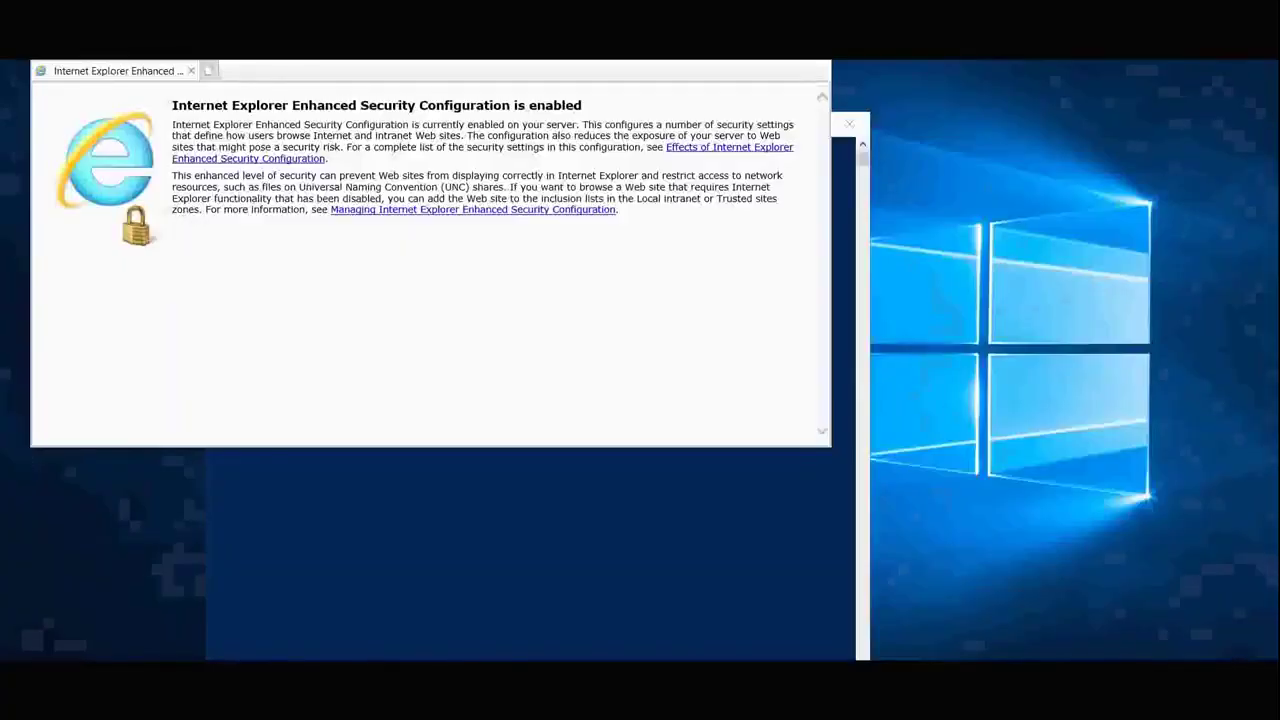
click(305, 70)
text(localhost)
key(Return)
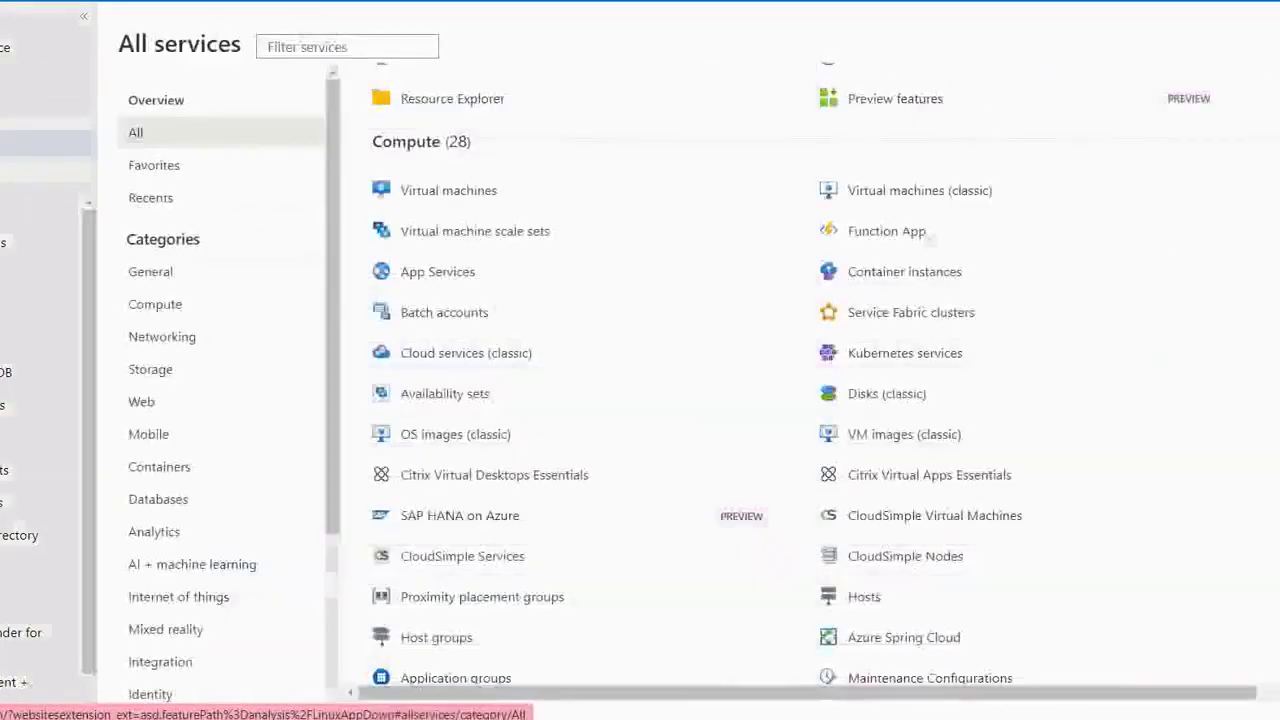
- Start creating a new web app from the App Services list
scroll(614, 252, up, 1)
scroll(614, 252, up, 3)
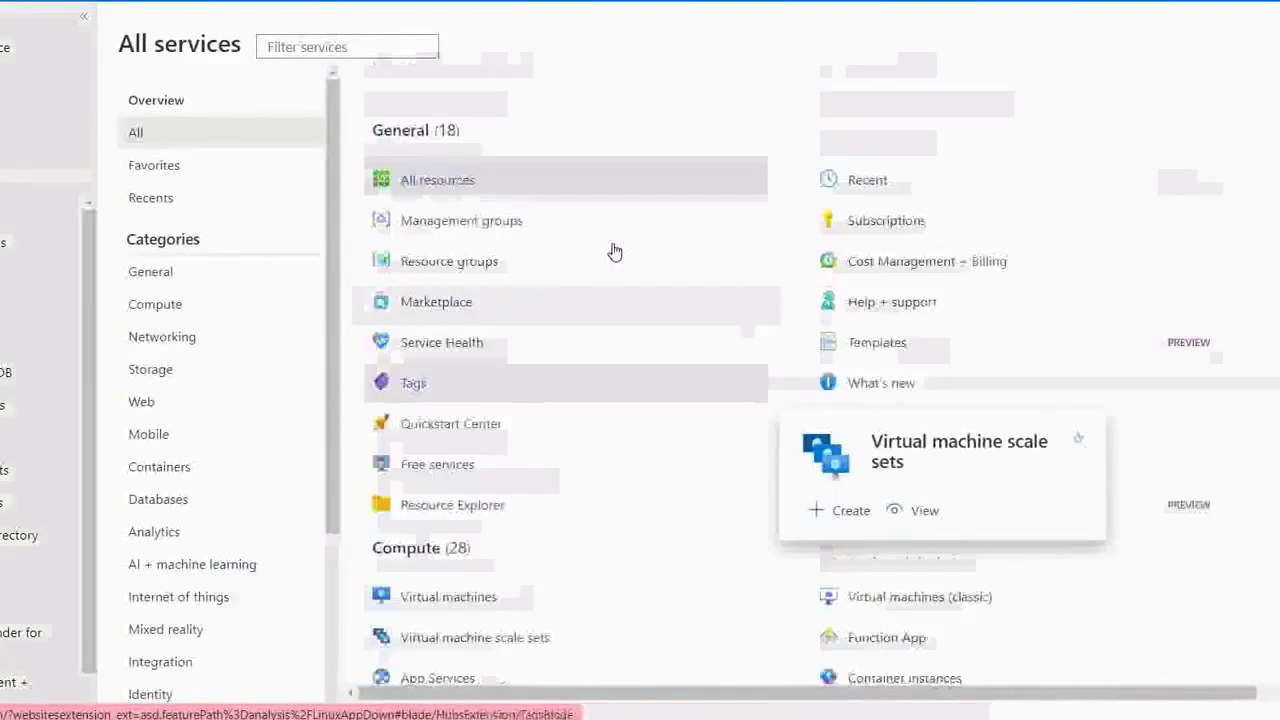
scroll(614, 252, down, 2)
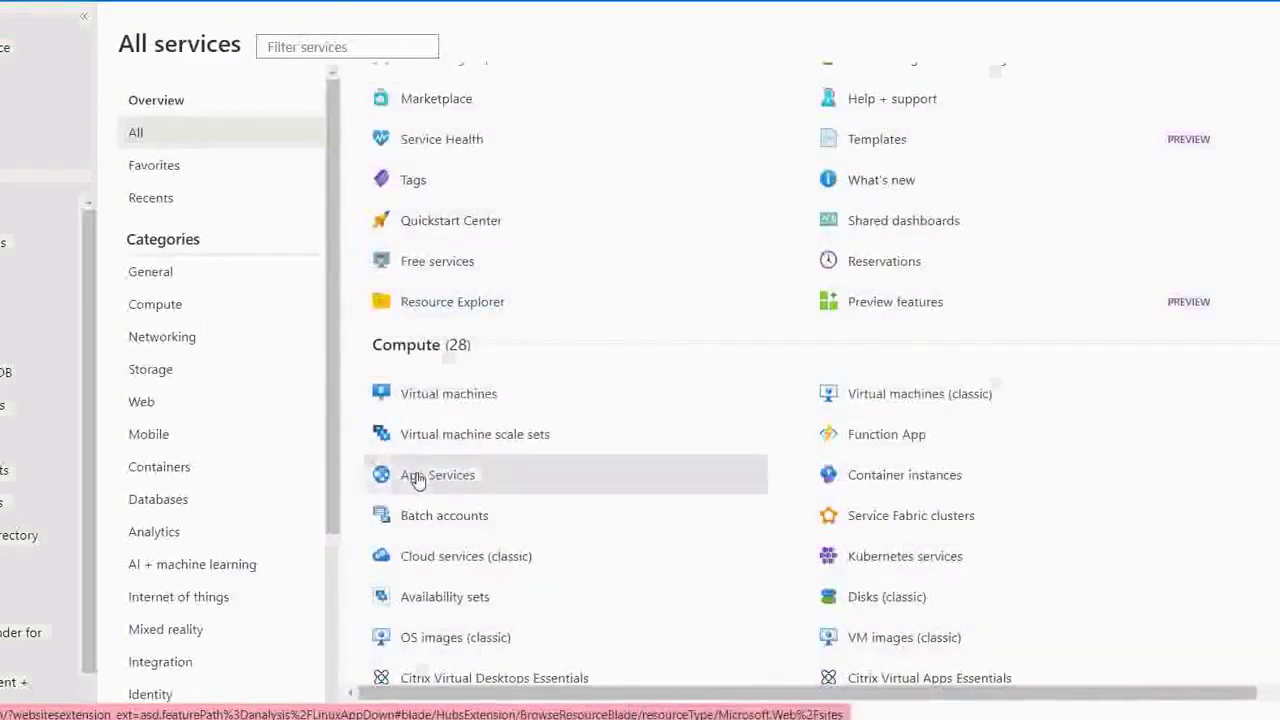
click(418, 478)
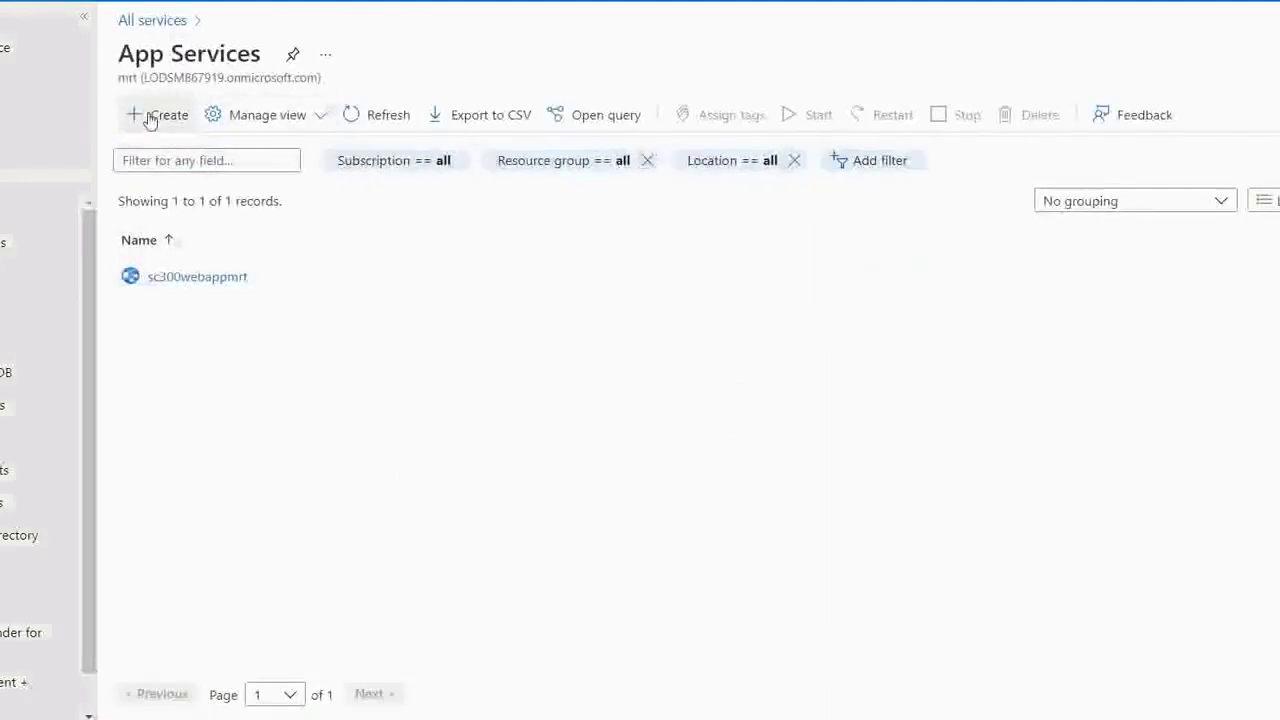
click(152, 116)
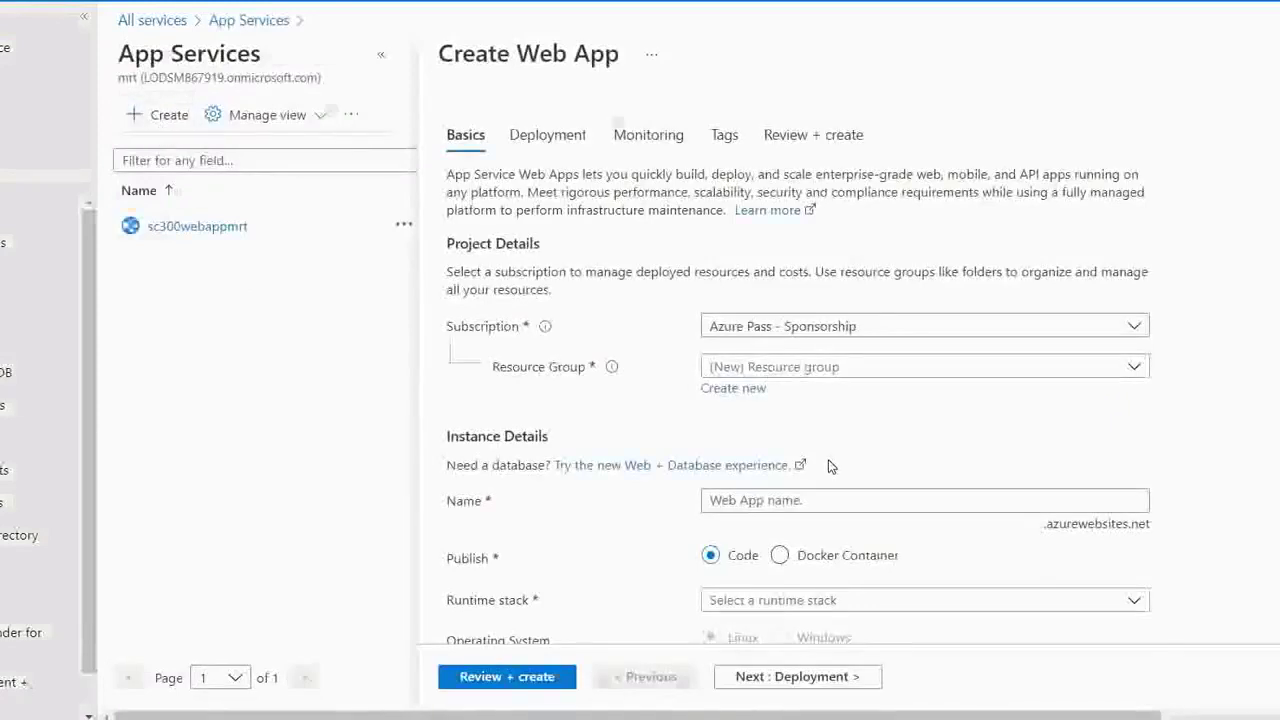
- Place the web app in the existing vm1 resource group
scroll(828, 466, down, 2)
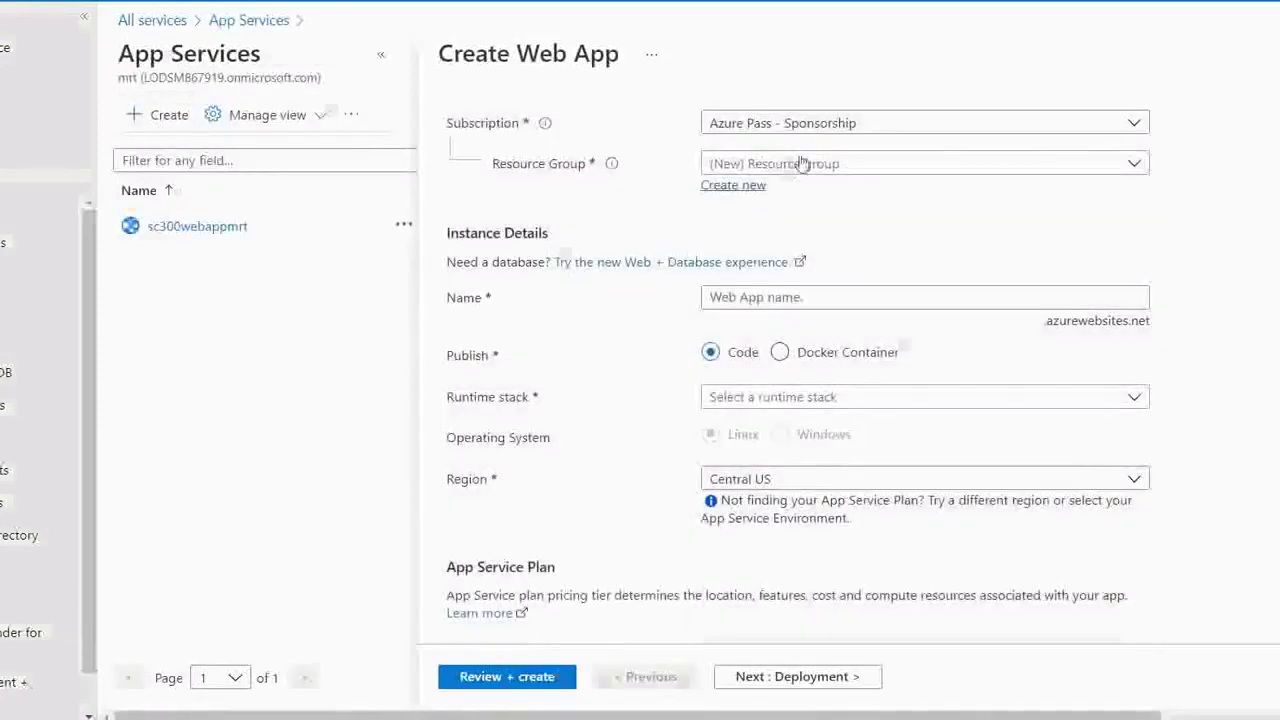
click(745, 187)
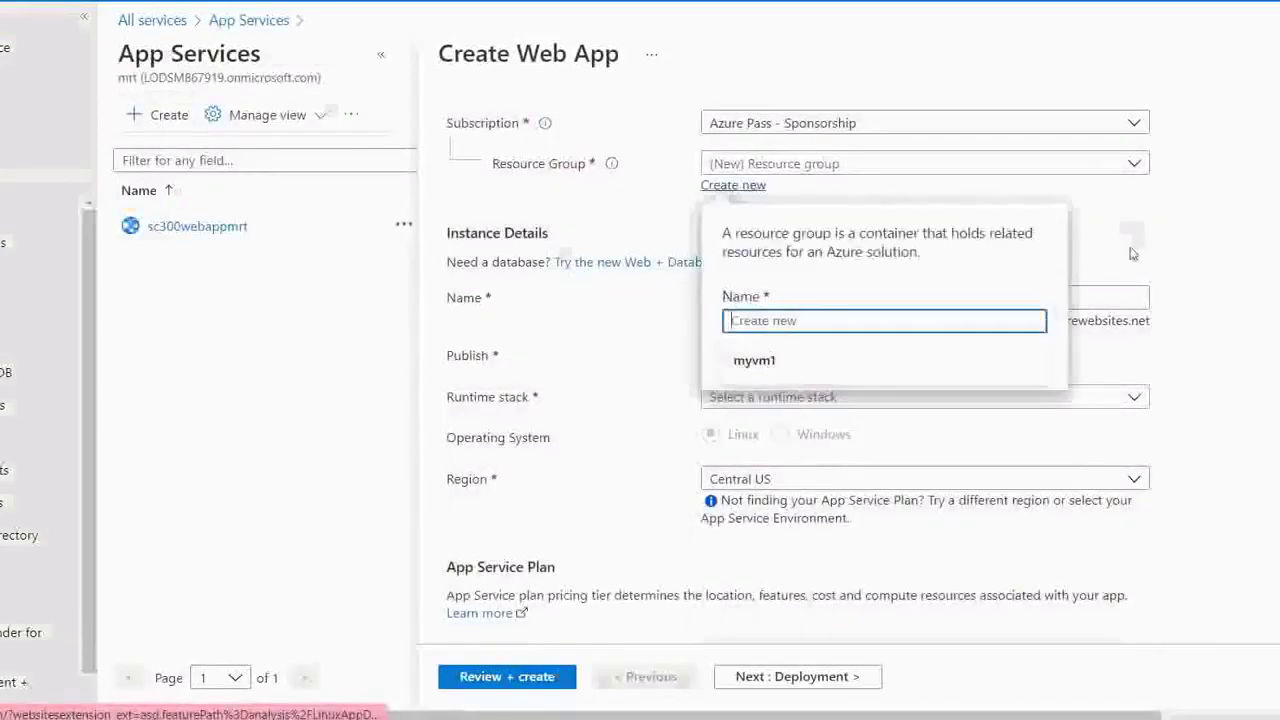
key(Escape)
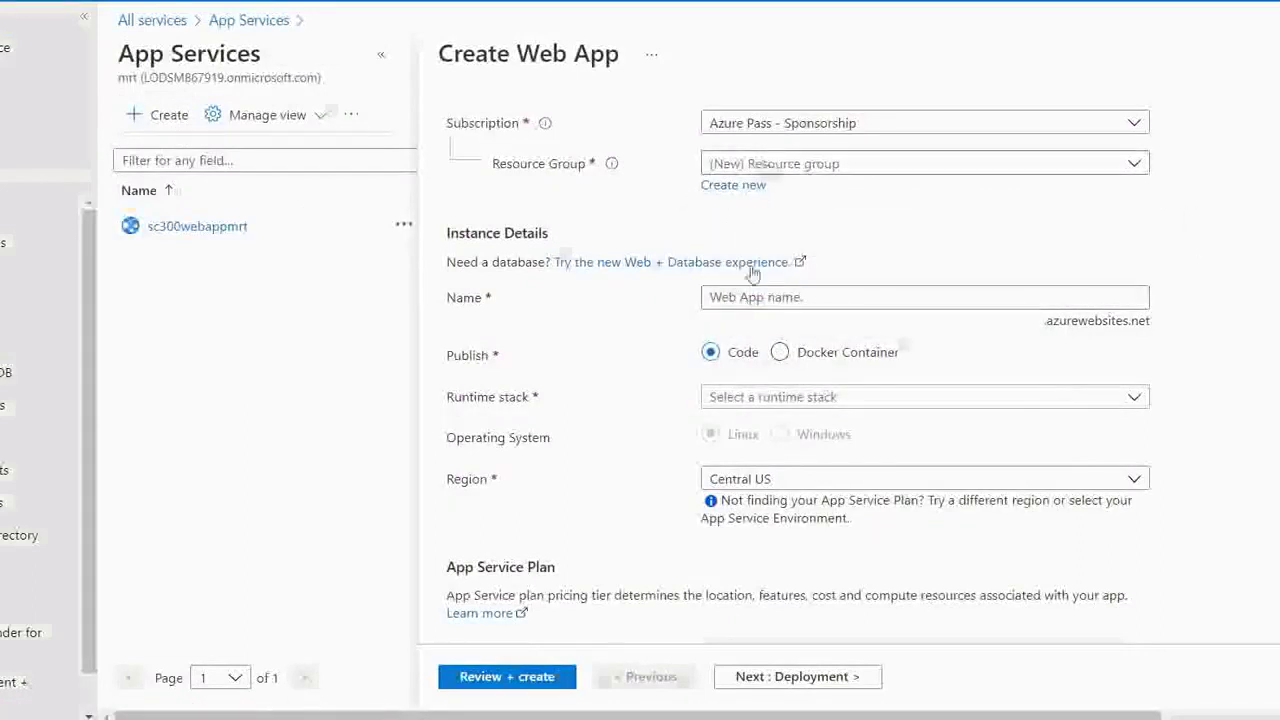
click(760, 163)
click(752, 453)
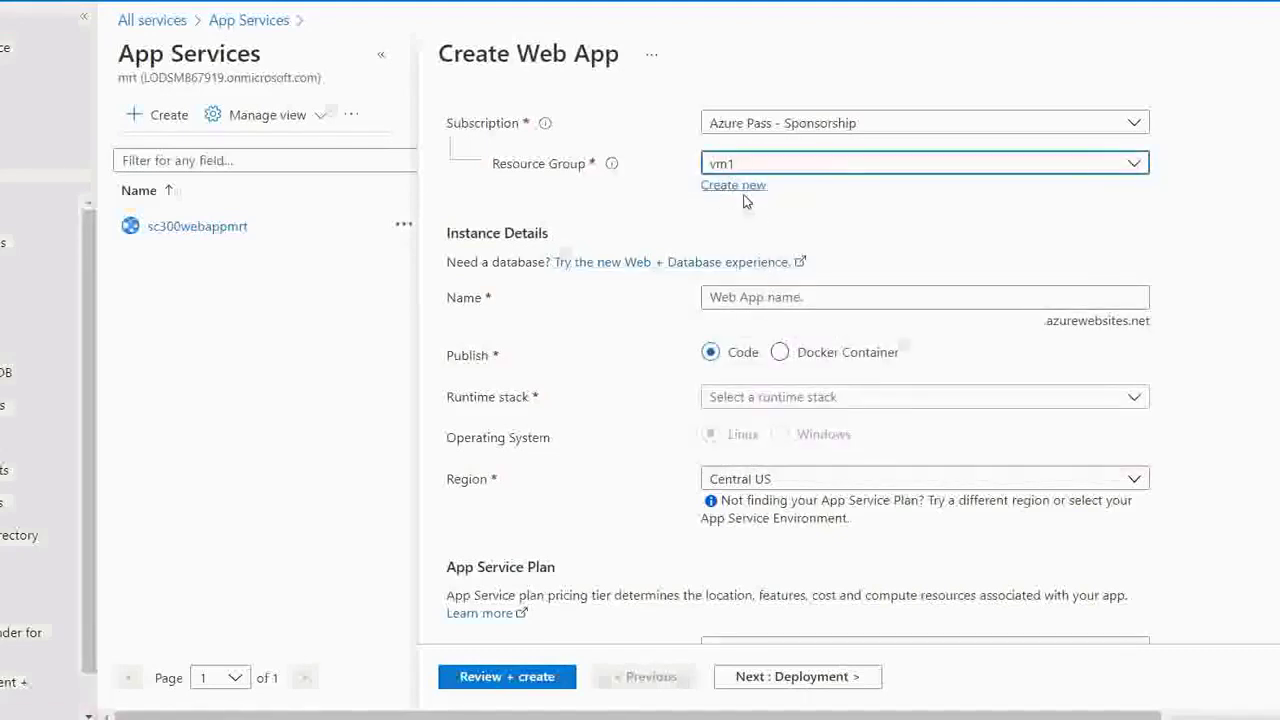
- Enter the web app name, deleting an invalid underscore from it
click(769, 297)
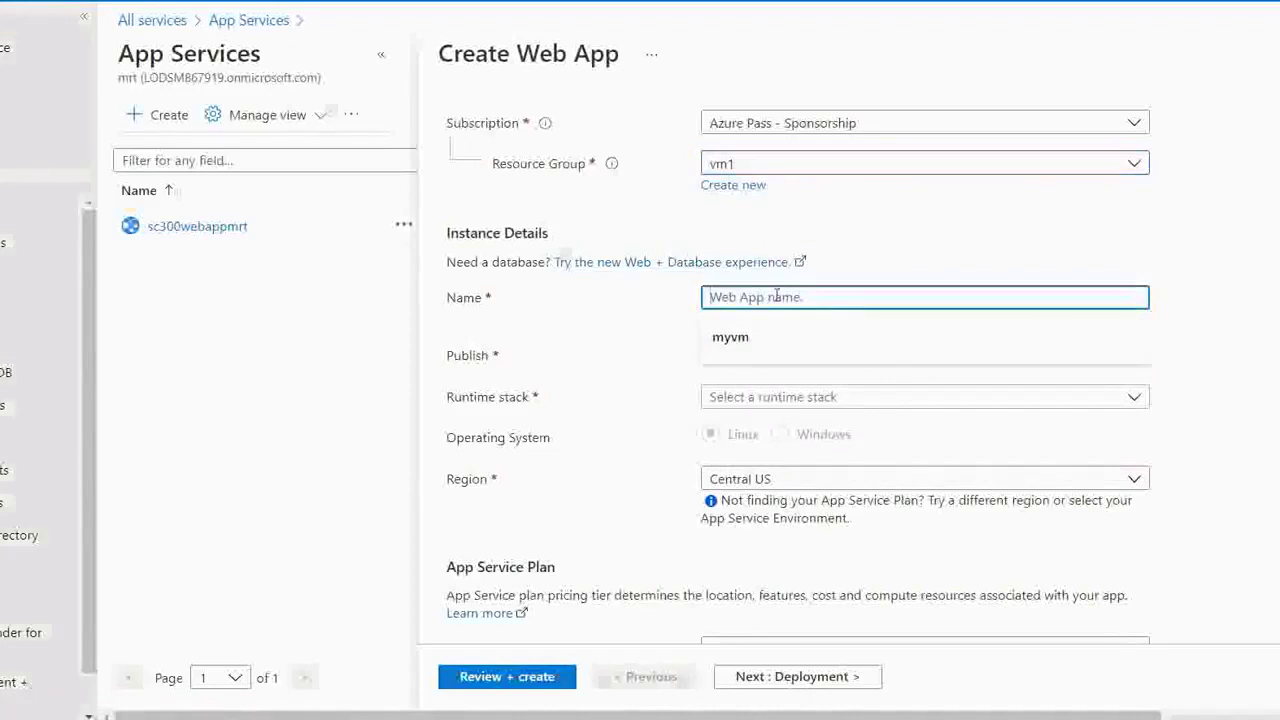
text(test)
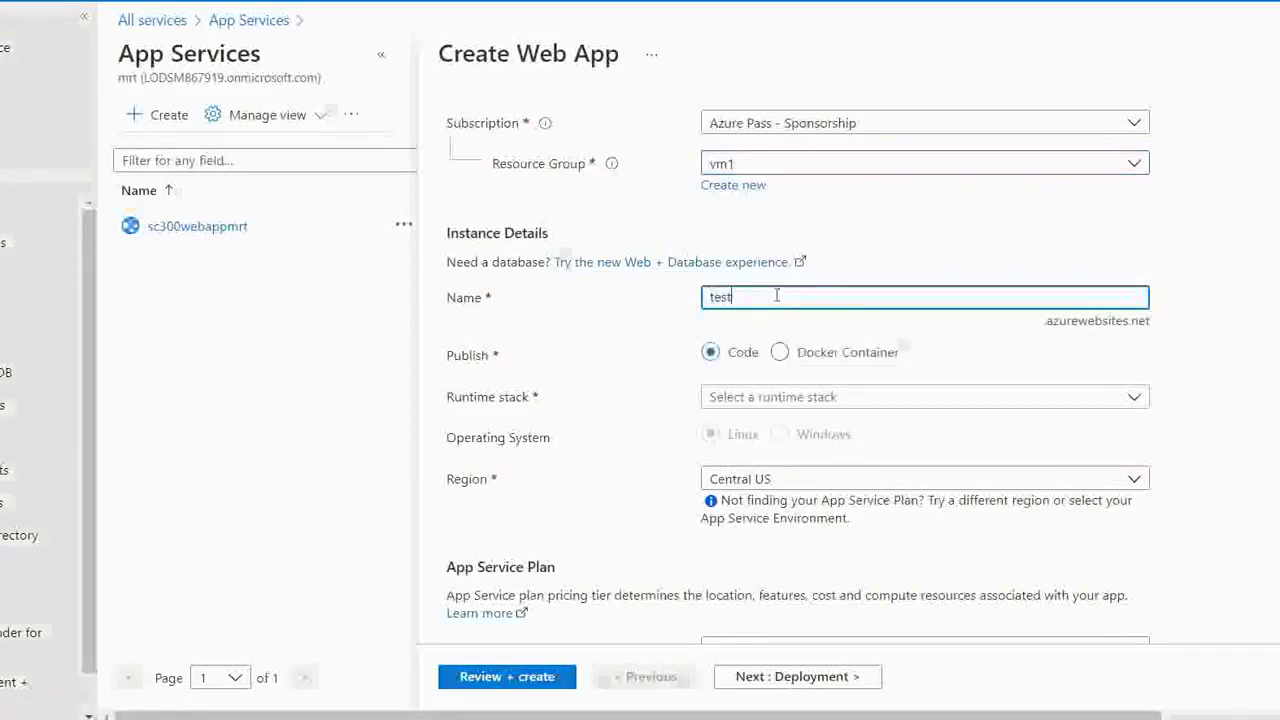
text(app)
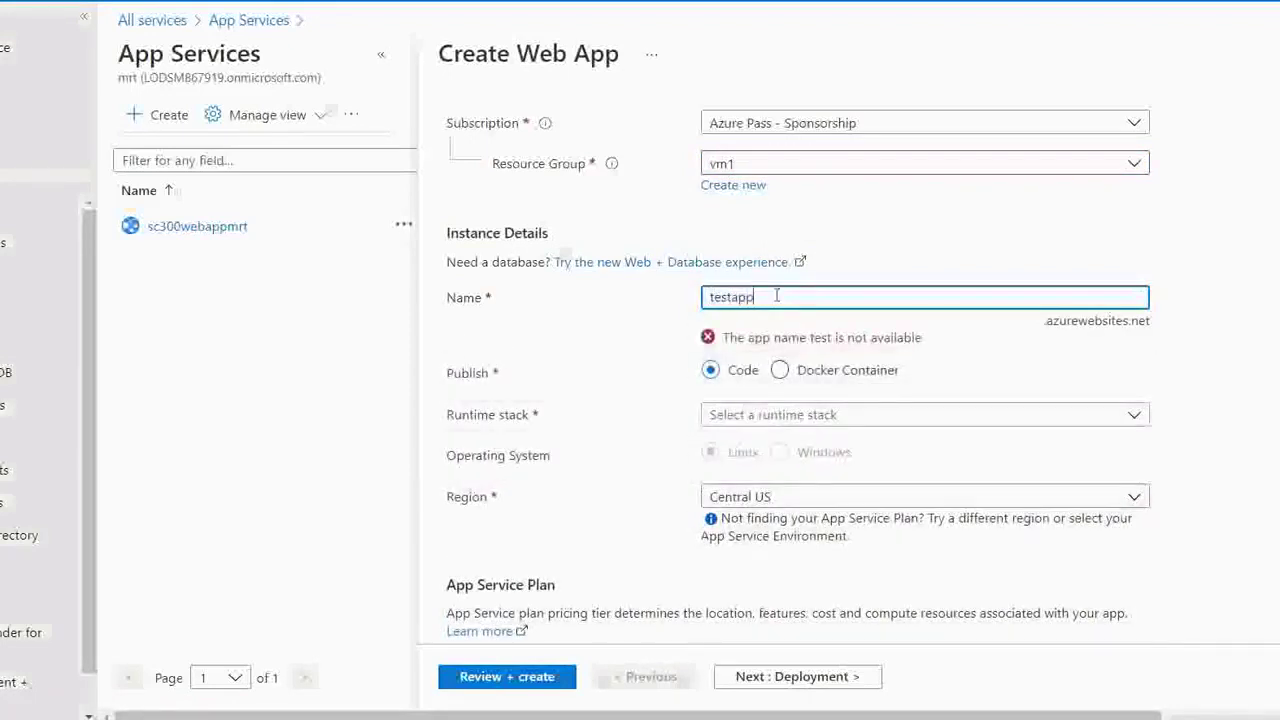
text(11)
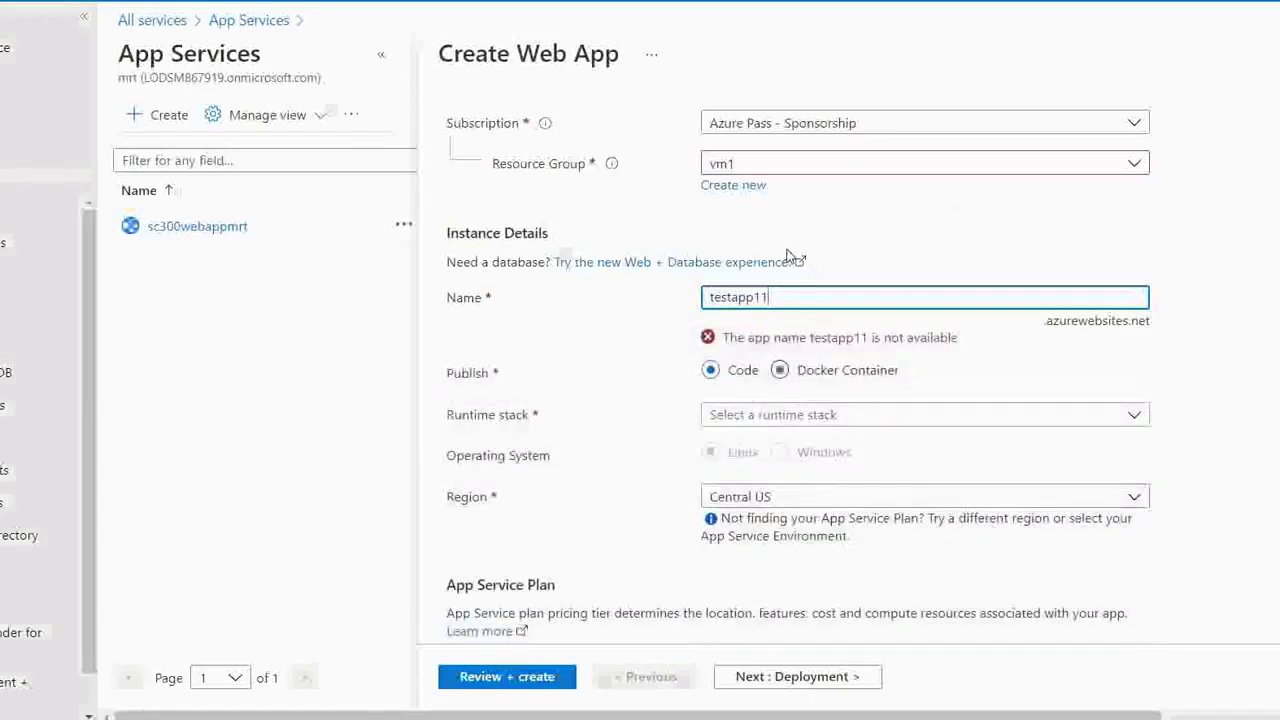
text(1)
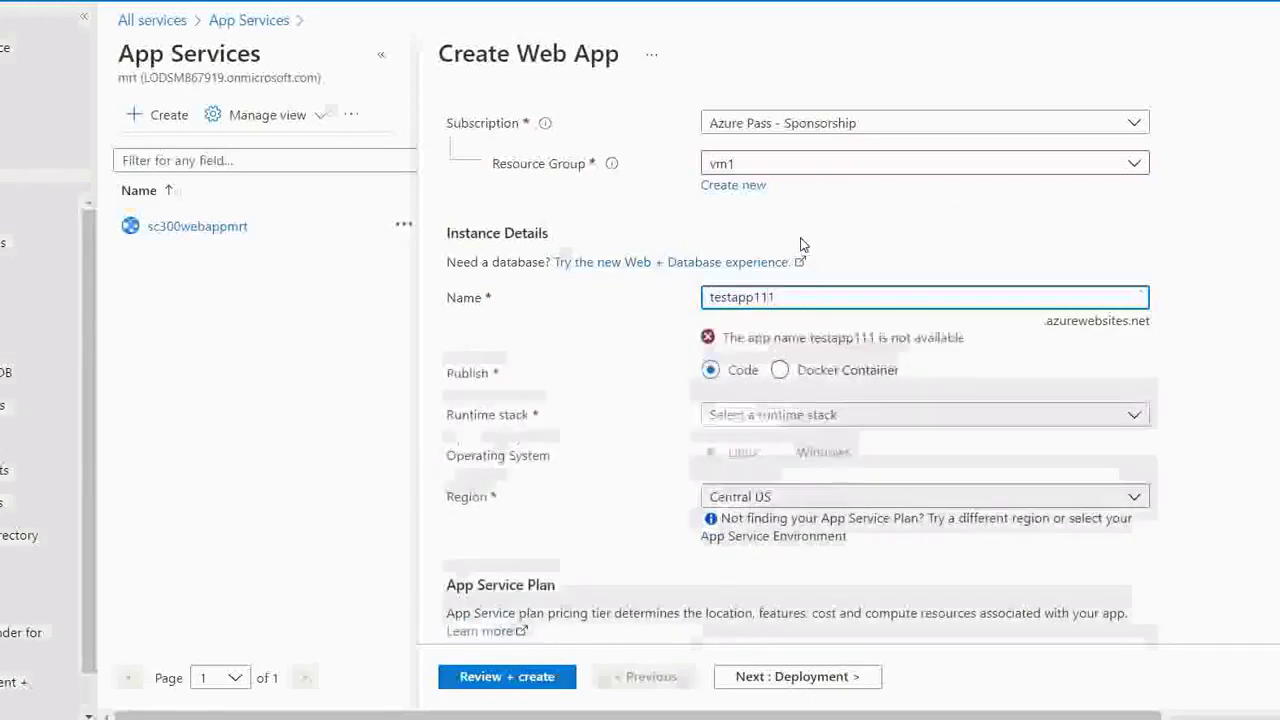
text(11)
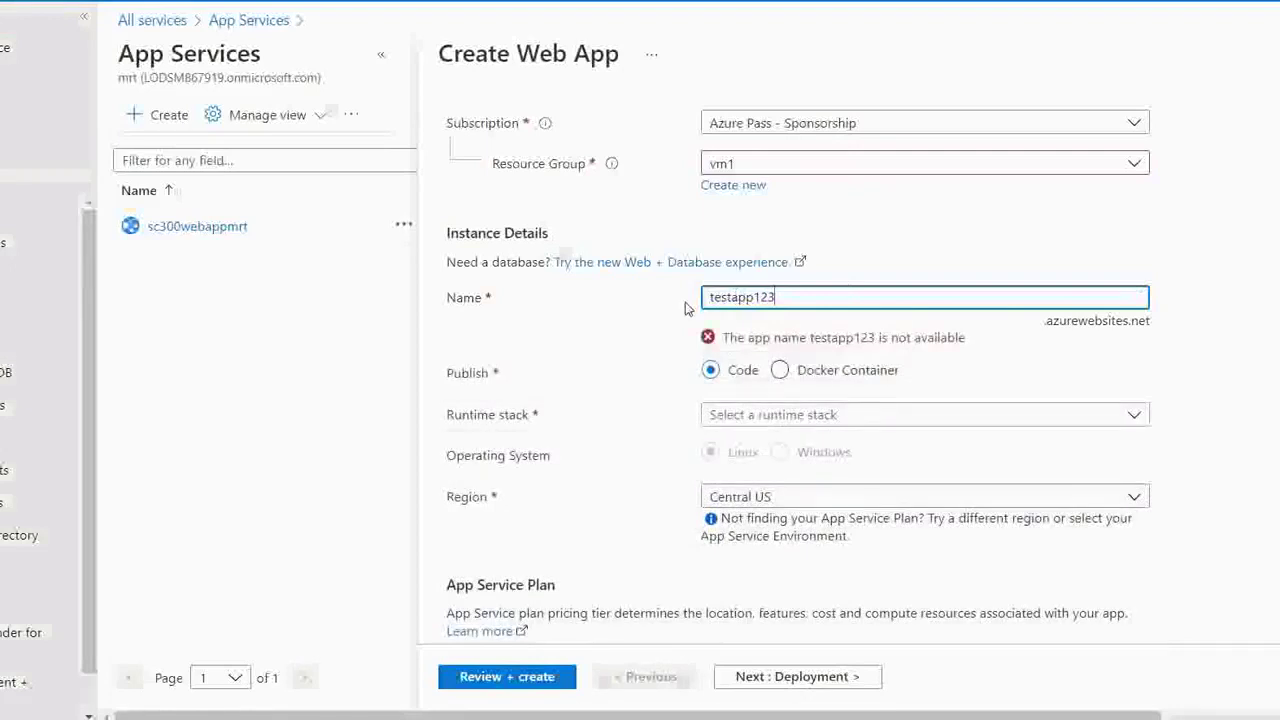
key(Home)
key(shift+Right)
key(shift+Right)
key(shift+Right)
key(shift+Right)
key(Right)
click(758, 297)
key(BackSpace)
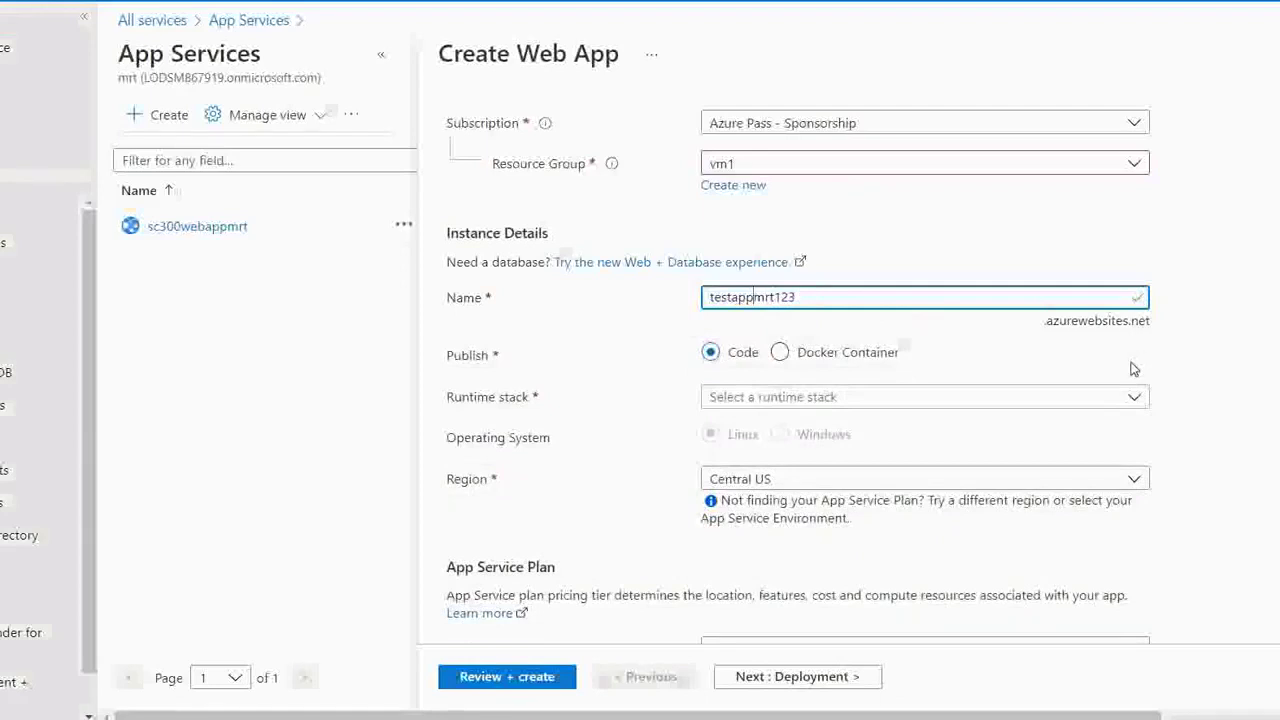
scroll(680, 258, down, 1)
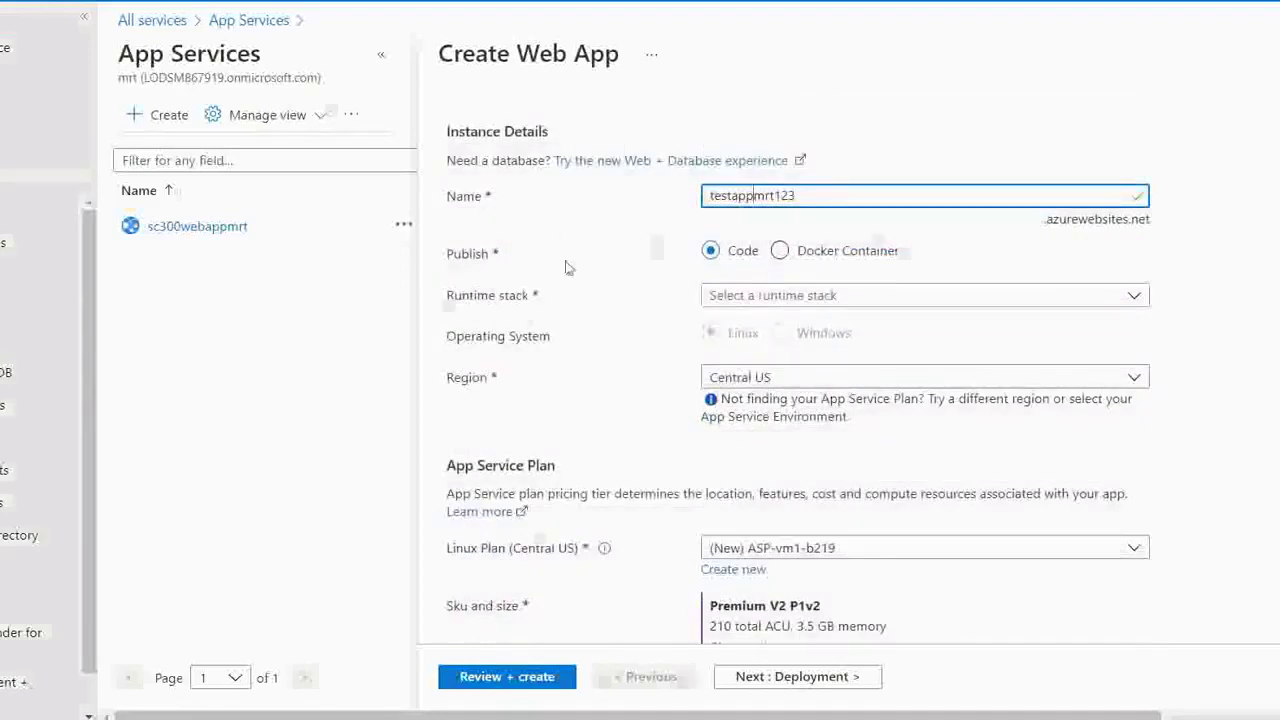
drag(513, 256, 460, 255)
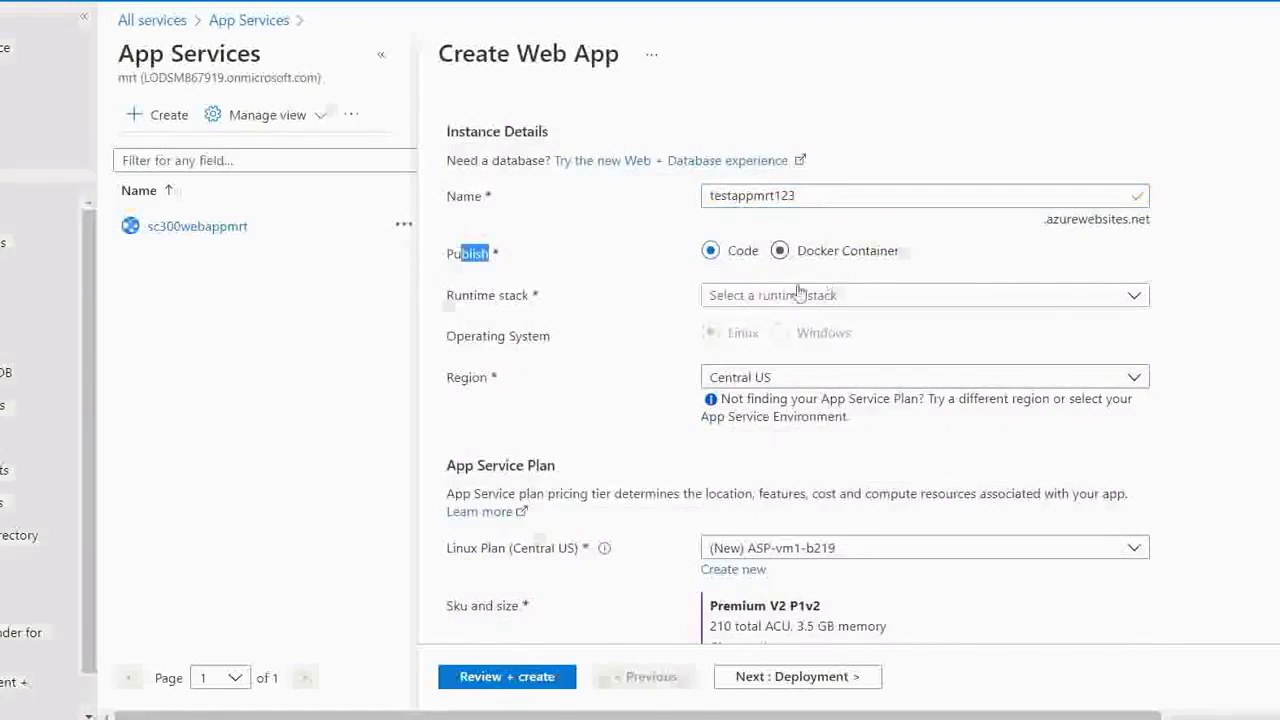
- Set the web app to publish as a Docker Container in region East US
click(847, 257)
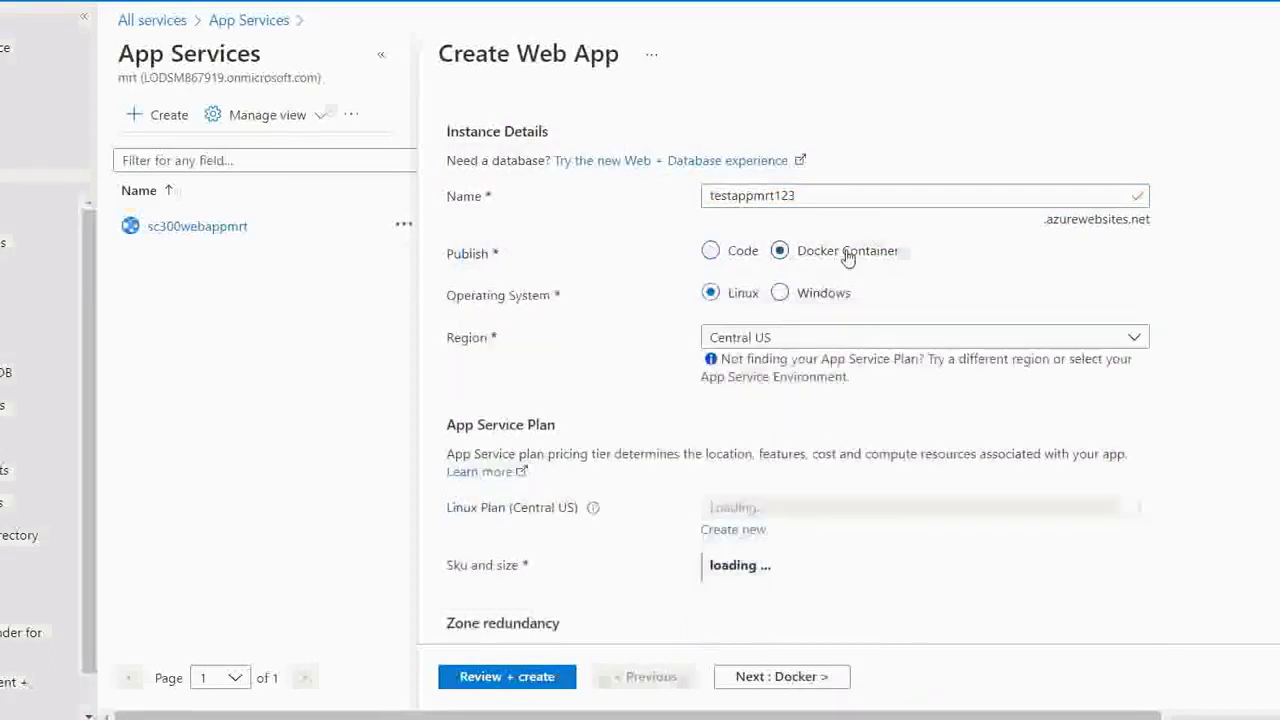
scroll(1193, 385, down, 1)
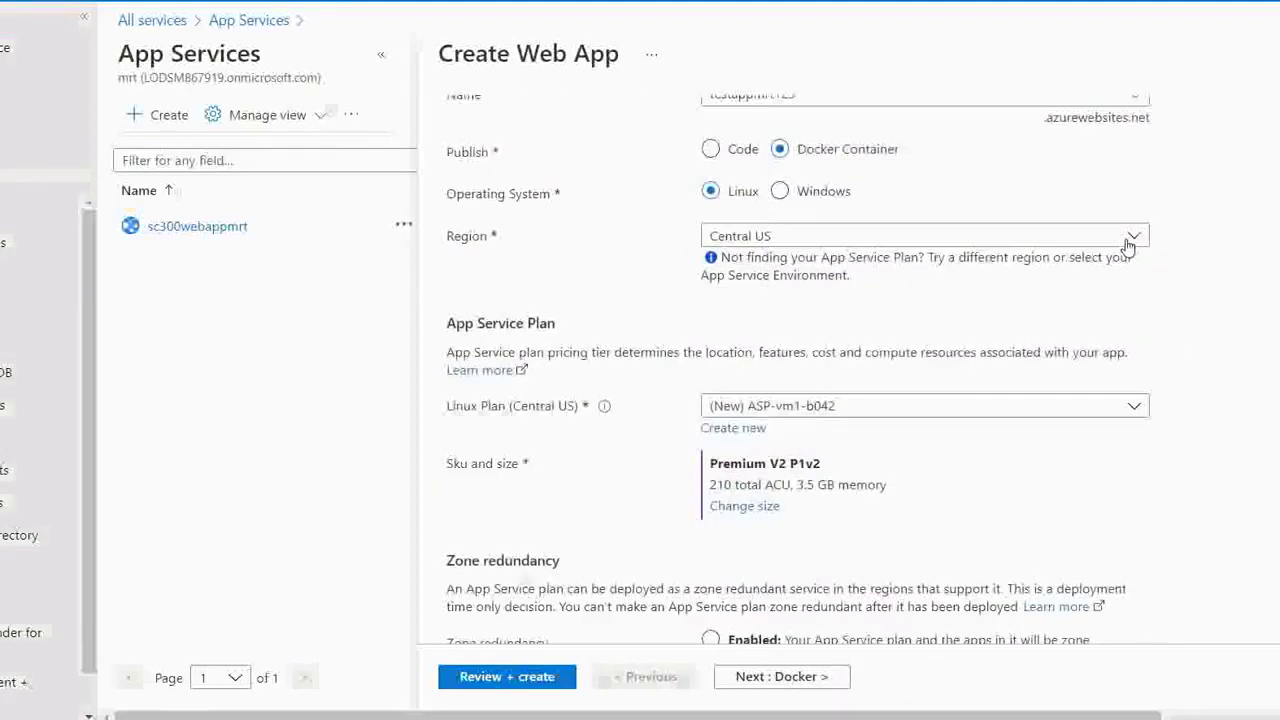
click(1128, 238)
scroll(776, 428, down, 2)
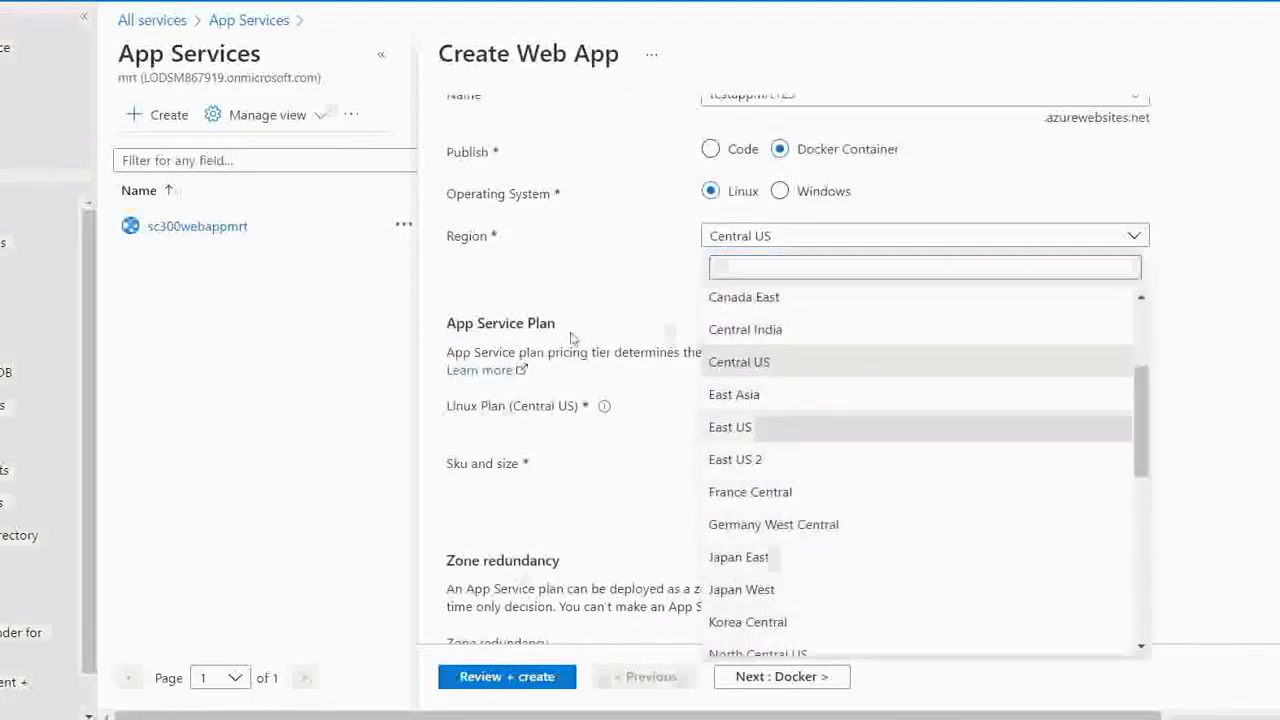
click(776, 428)
scroll(602, 445, down, 1)
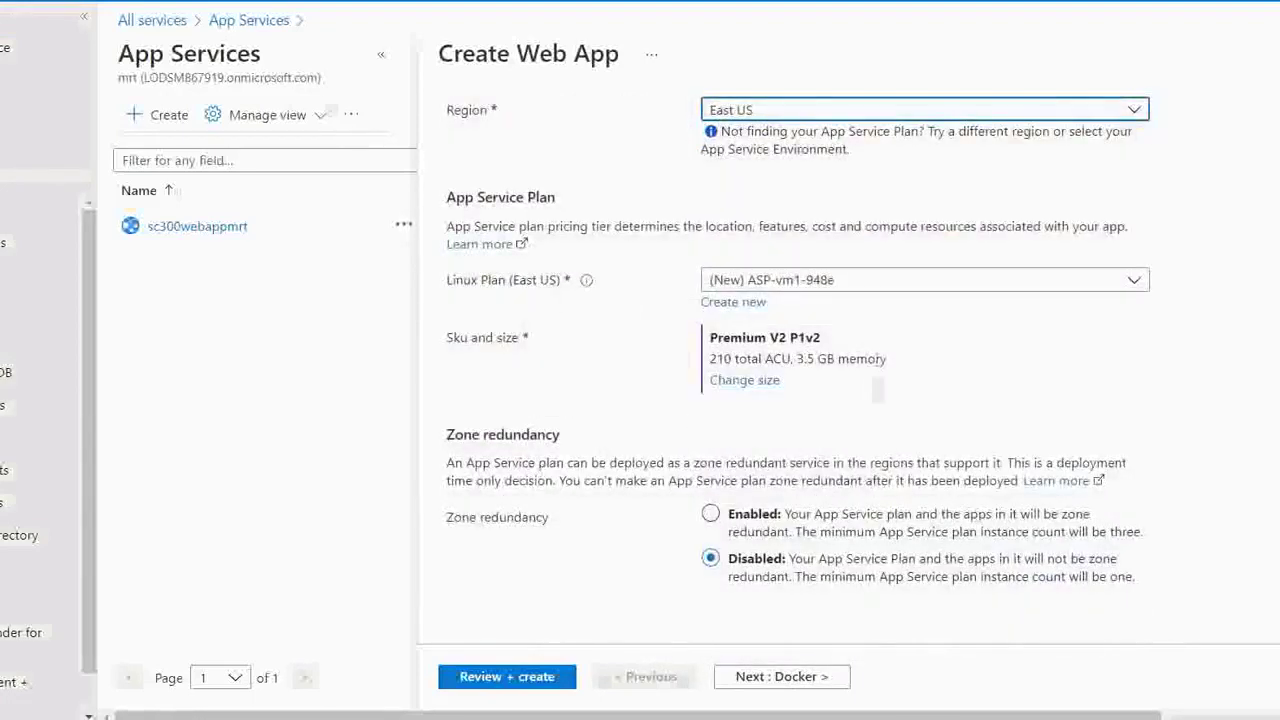
click(762, 677)
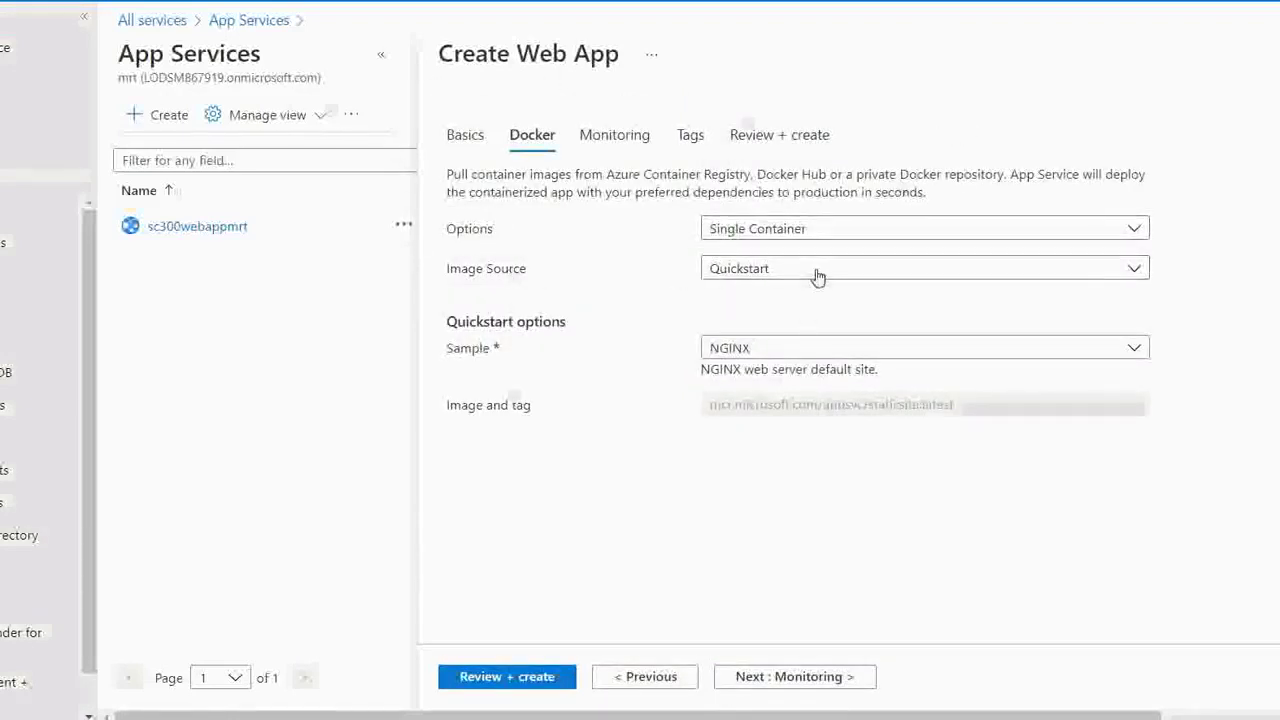
- Use Docker Hub as image source with image mcr.microsoft.com/azuredocs/aci-helloworld
click(818, 273)
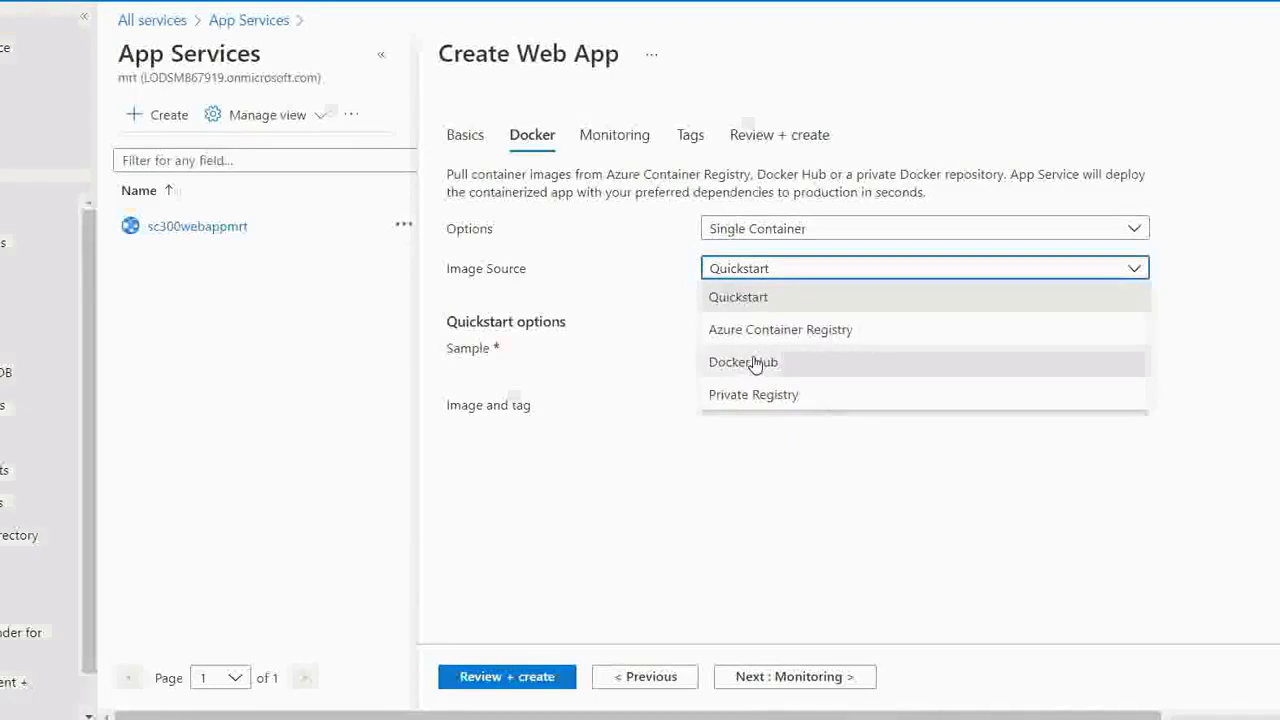
click(855, 362)
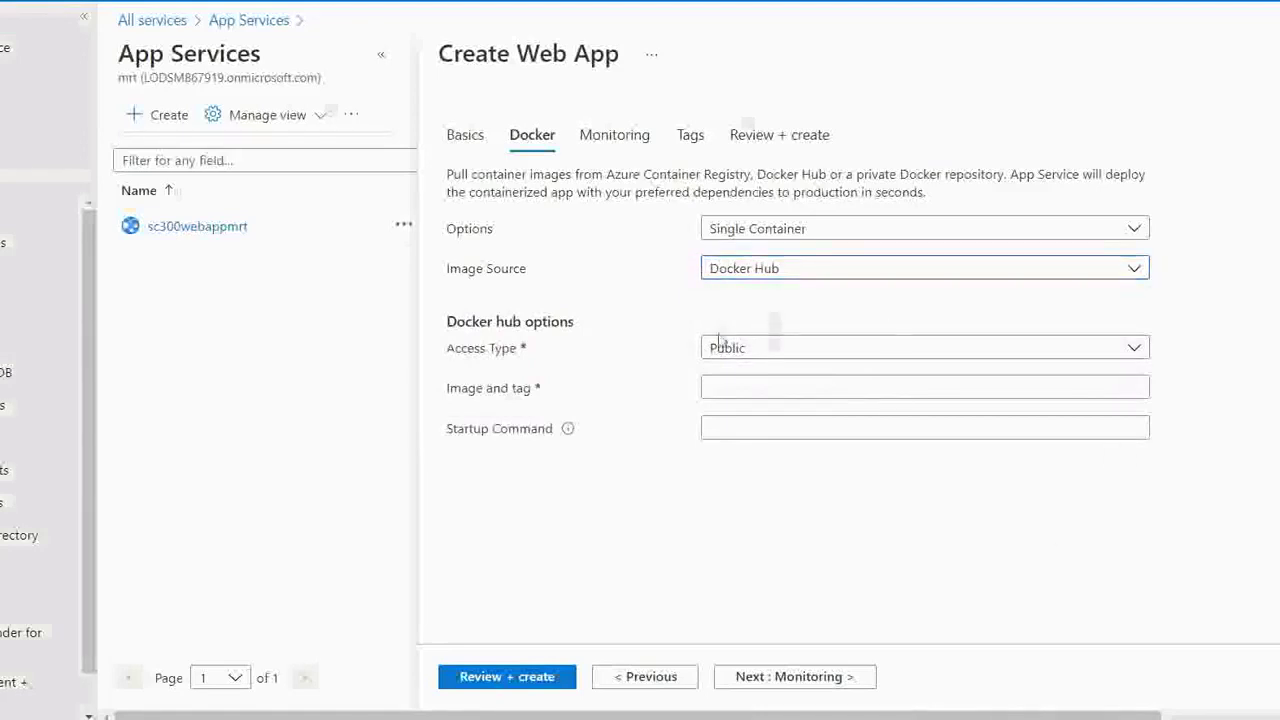
click(747, 386)
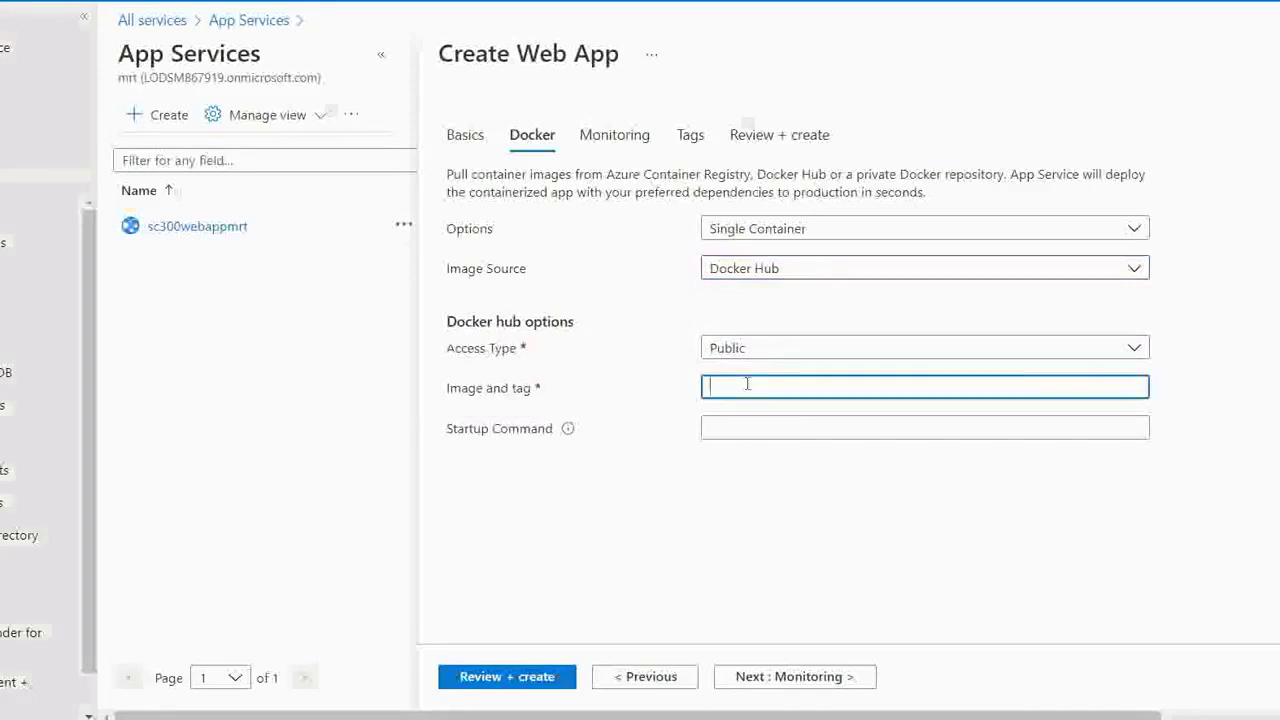
text(mcr.microsoft.com/azuredocs/aci-helloworld)
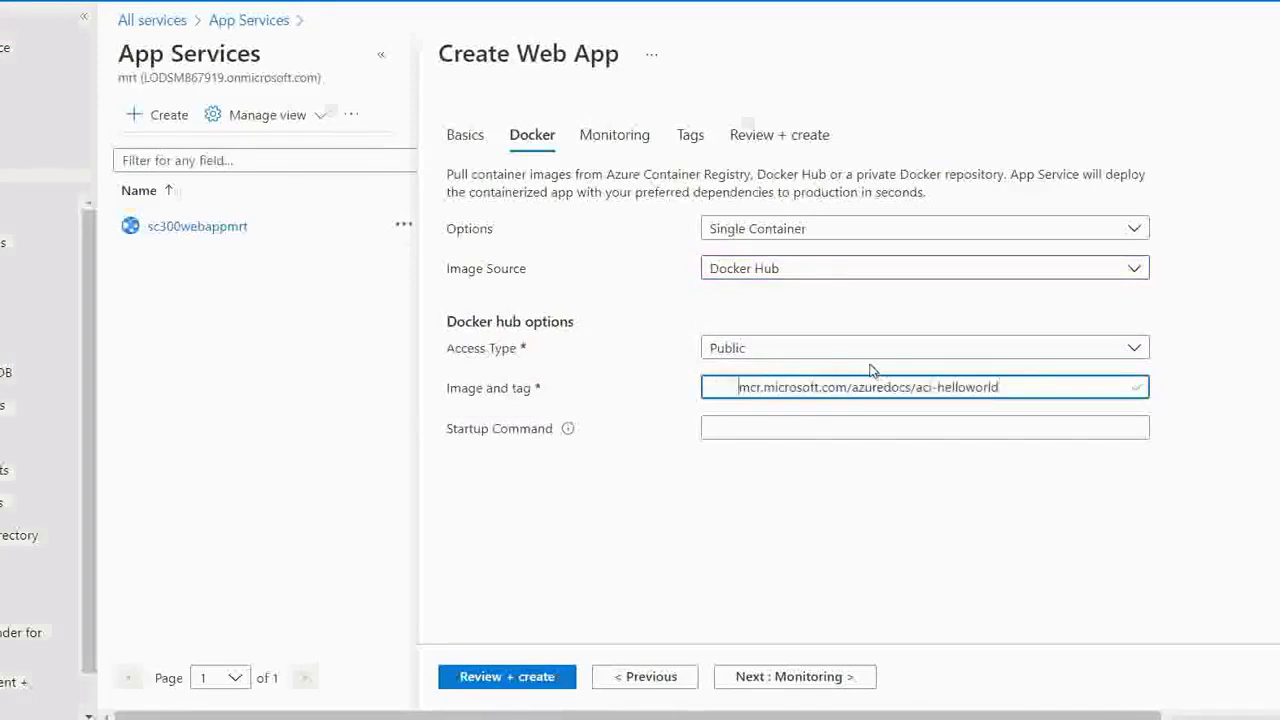
key(BackSpace)
key(BackSpace)
key(BackSpace)
key(BackSpace)
key(BackSpace)
key(BackSpace)
key(BackSpace)
key(BackSpace)
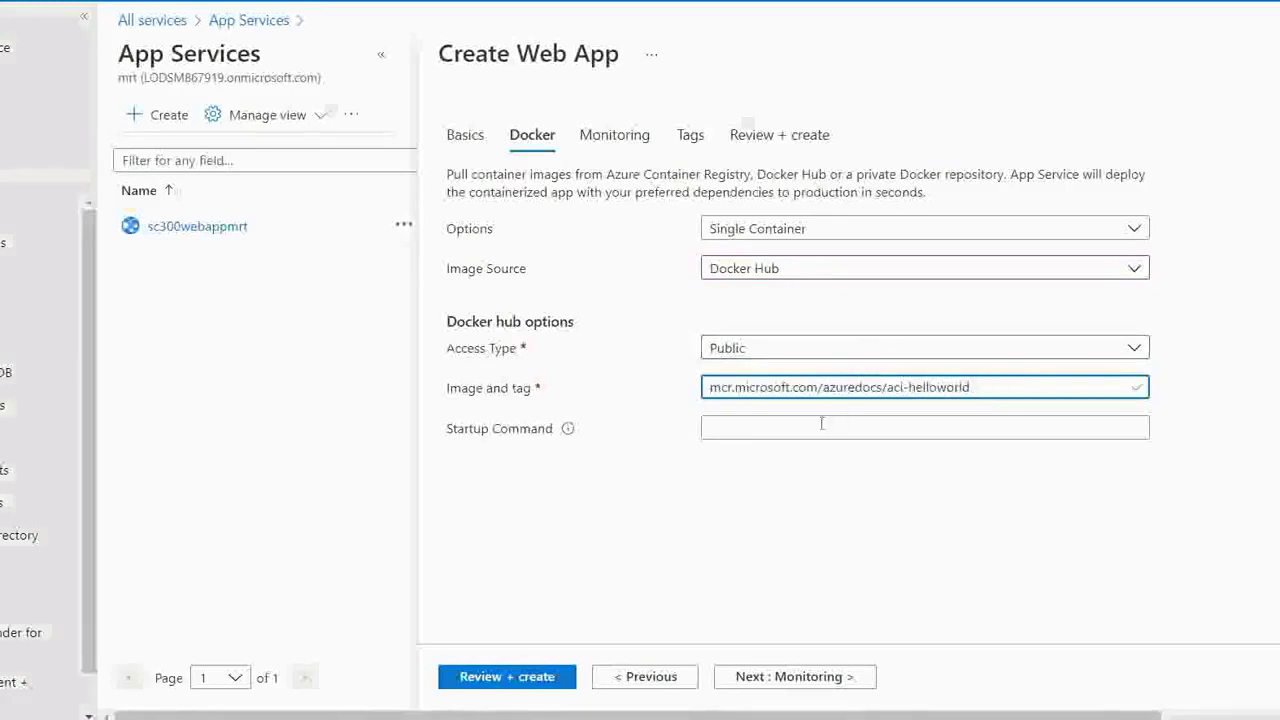
click(570, 353)
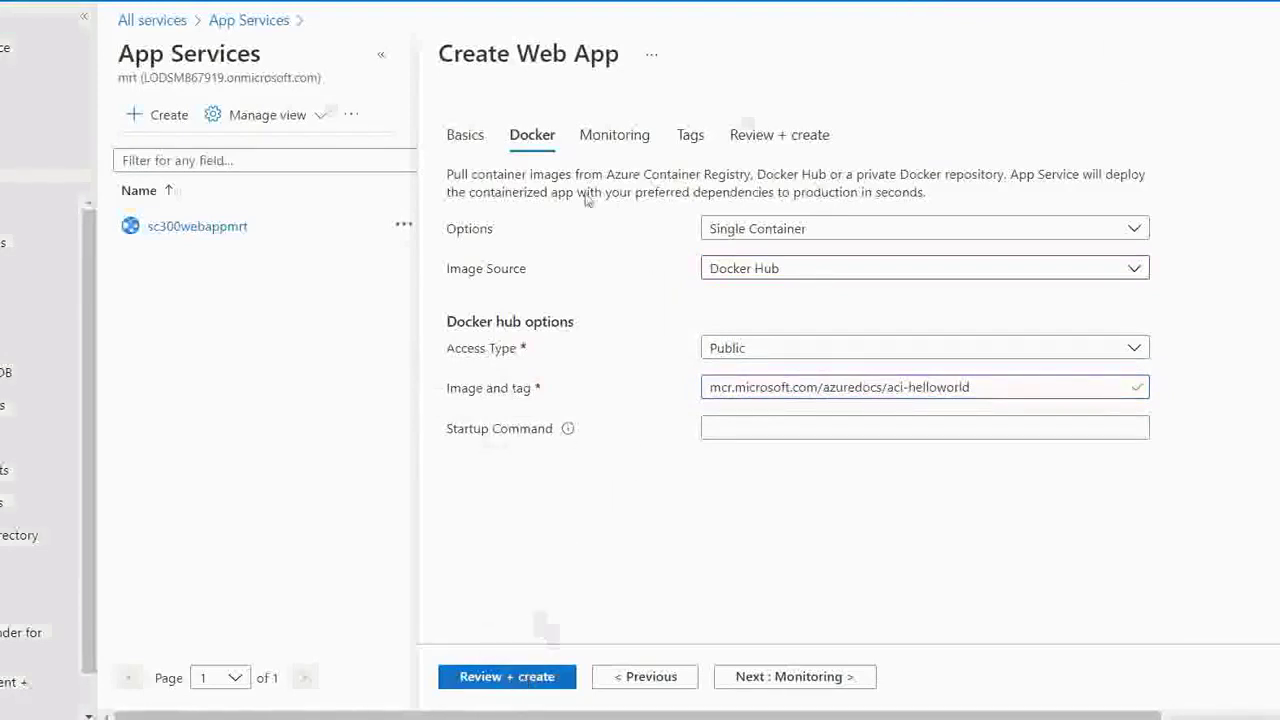
- Review the testappmrt123 Docker web app on Premium V2 (73.73 USD/Month) and create it
click(532, 677)
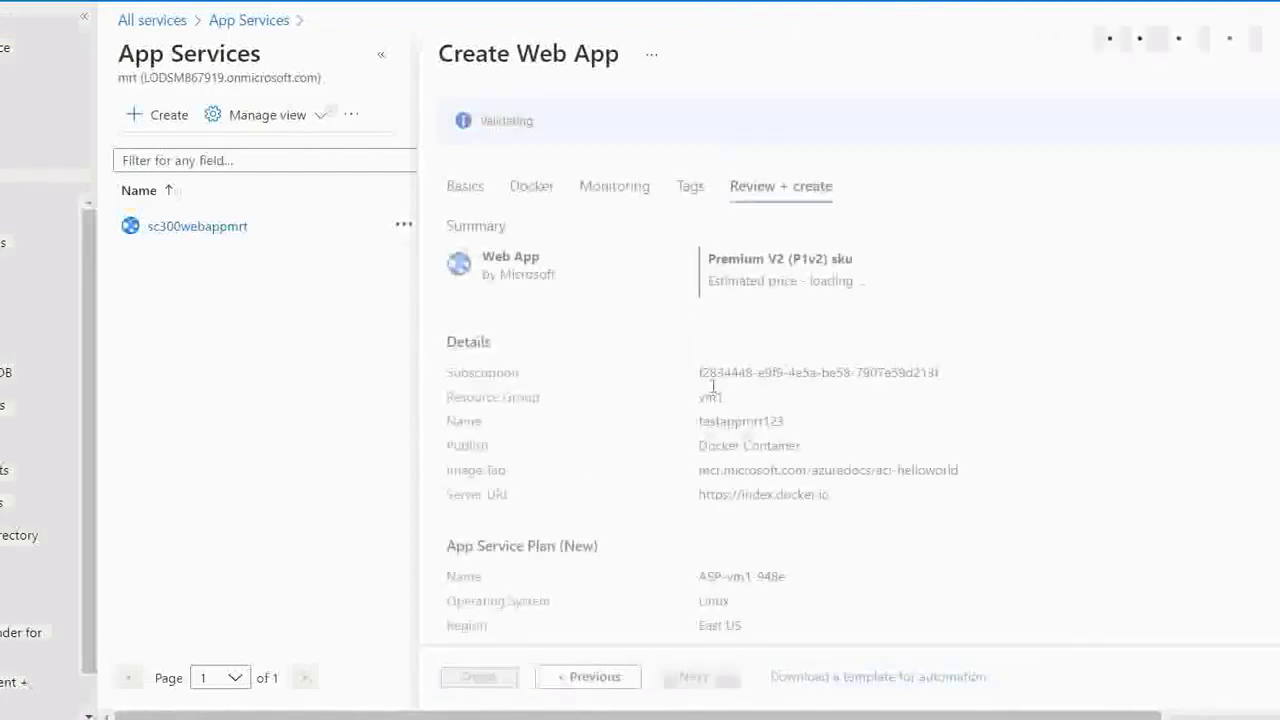
scroll(713, 385, down, 3)
scroll(713, 383, up, 3)
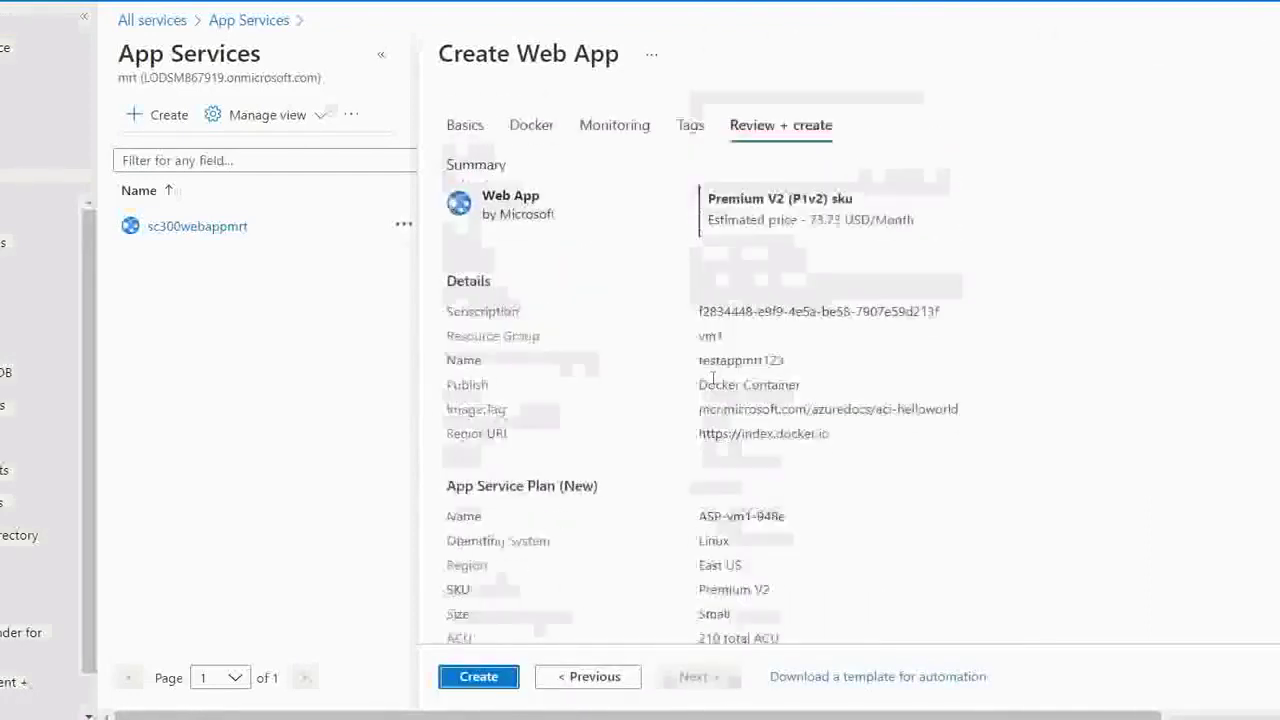
click(464, 683)
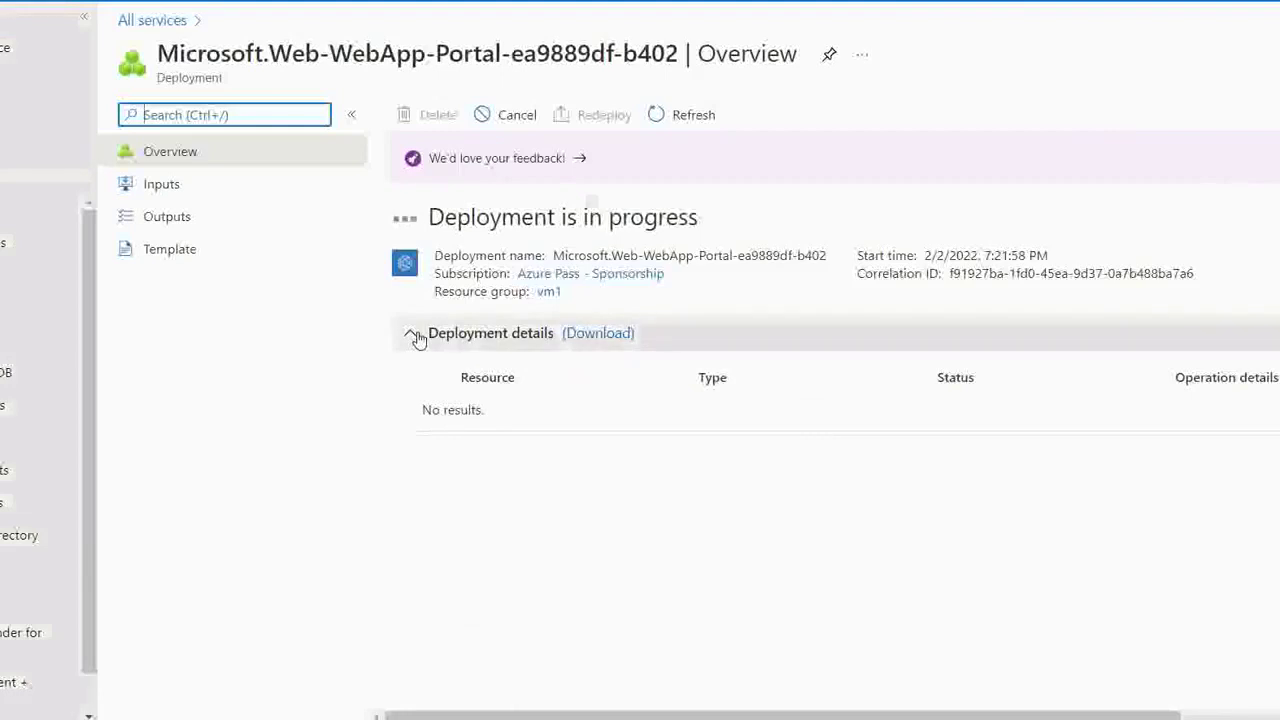
- Watch the deployment details until it succeeds, then open the testappmrt123 resource
click(417, 340)
click(417, 340)
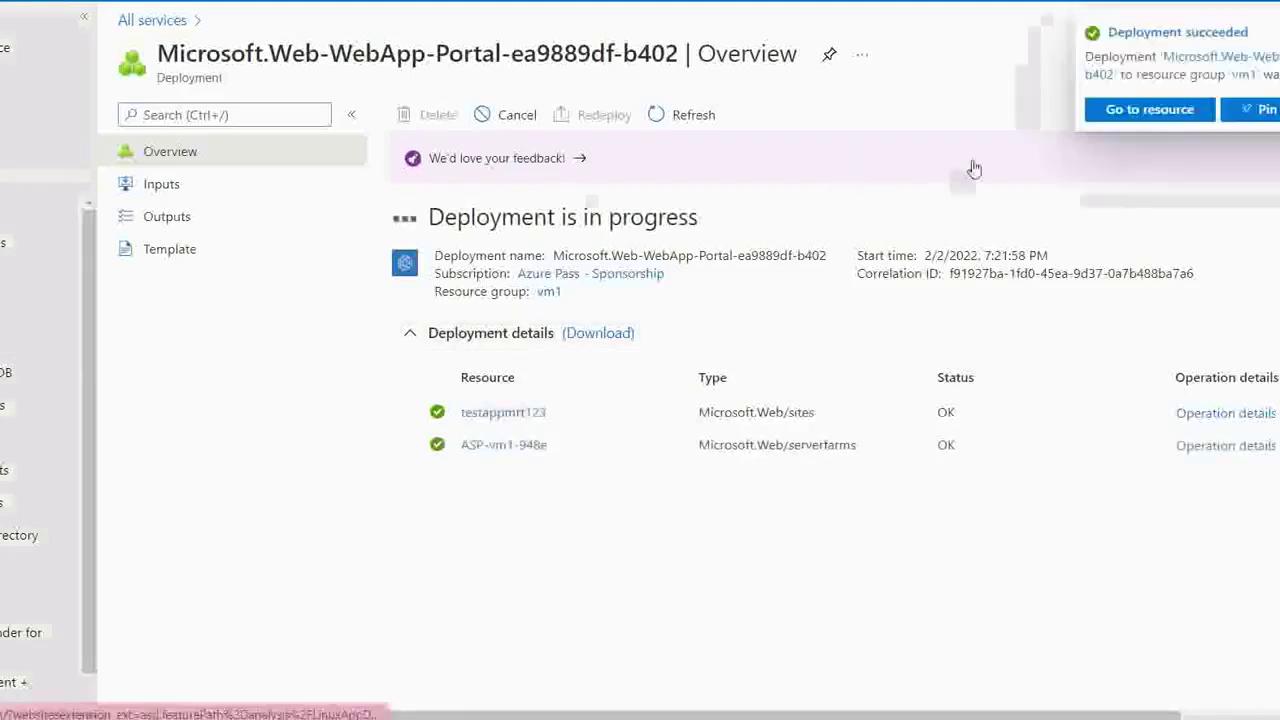
click(505, 513)
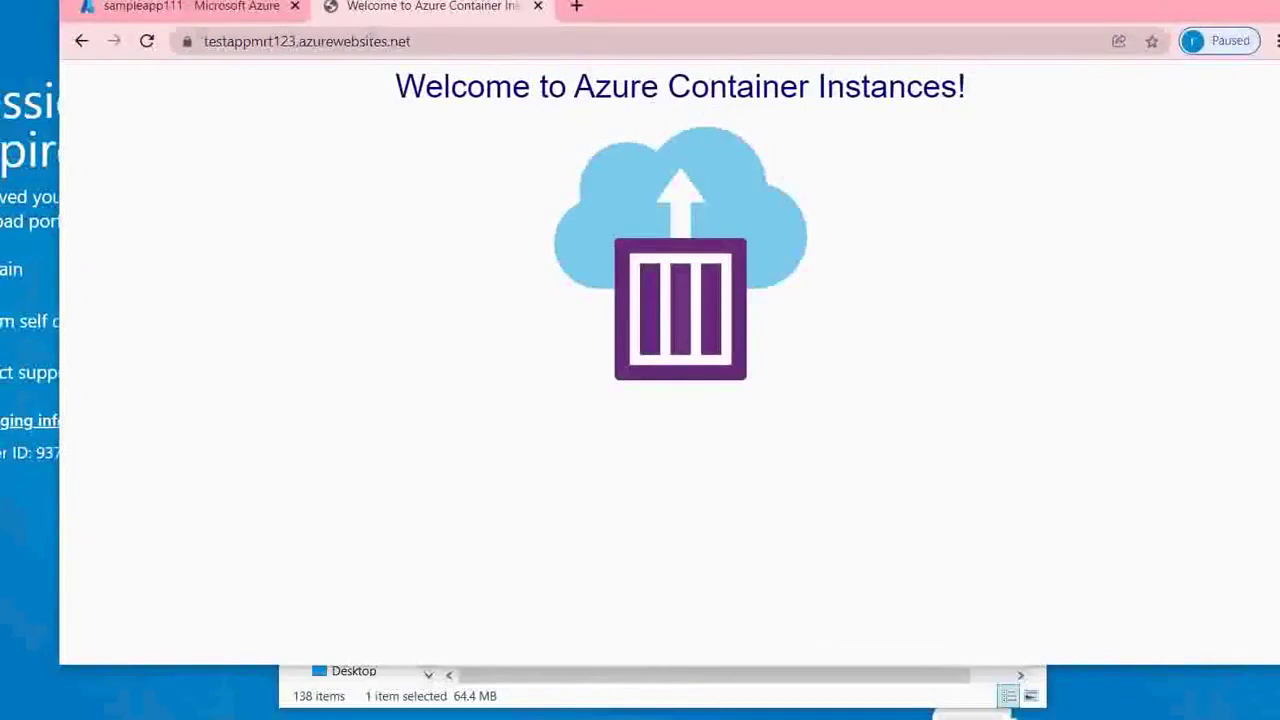
- Maximize the browser window
click(1233, 5)
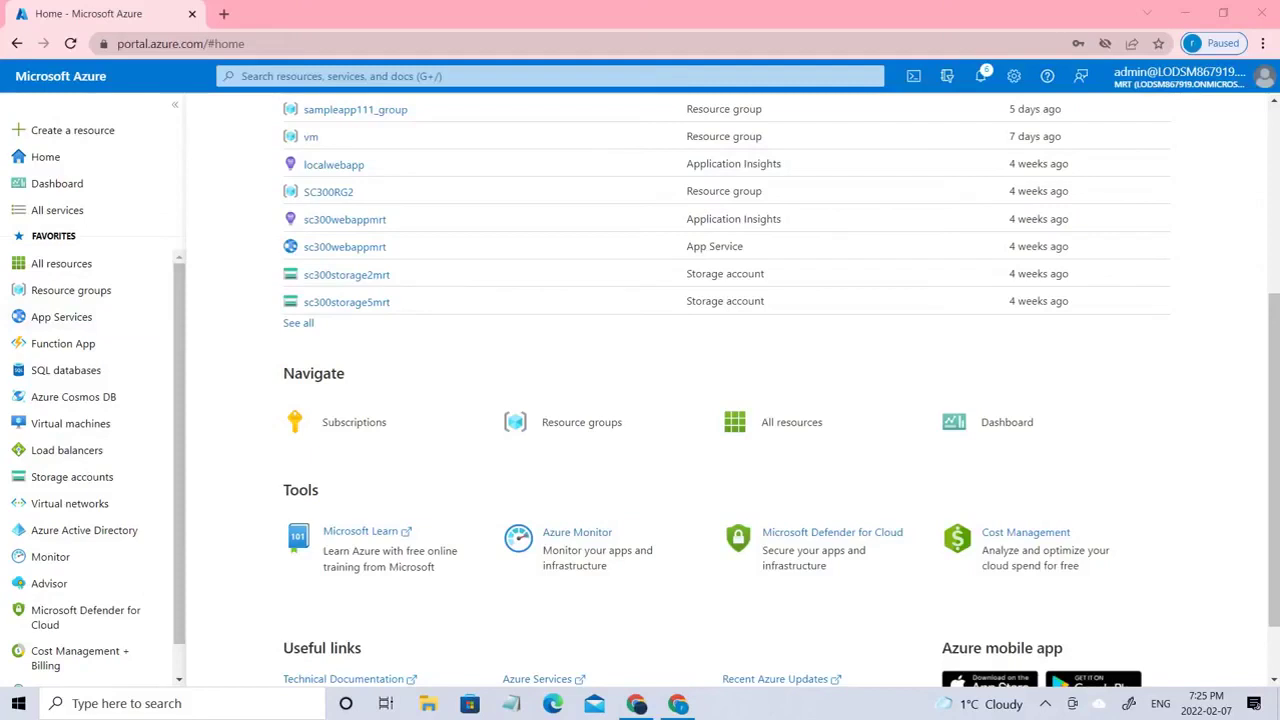
- Reach Virtual machines via a 'vir' search and All services, then show the Create options
click(242, 76)
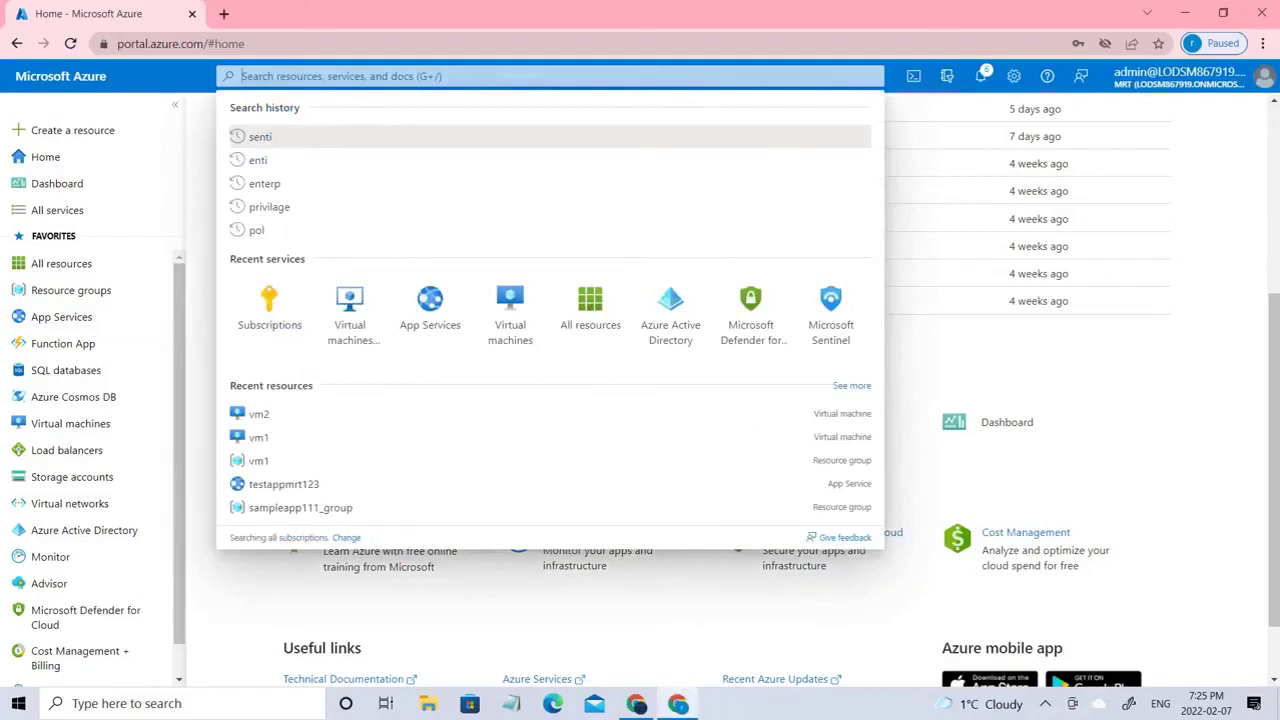
text(vir)
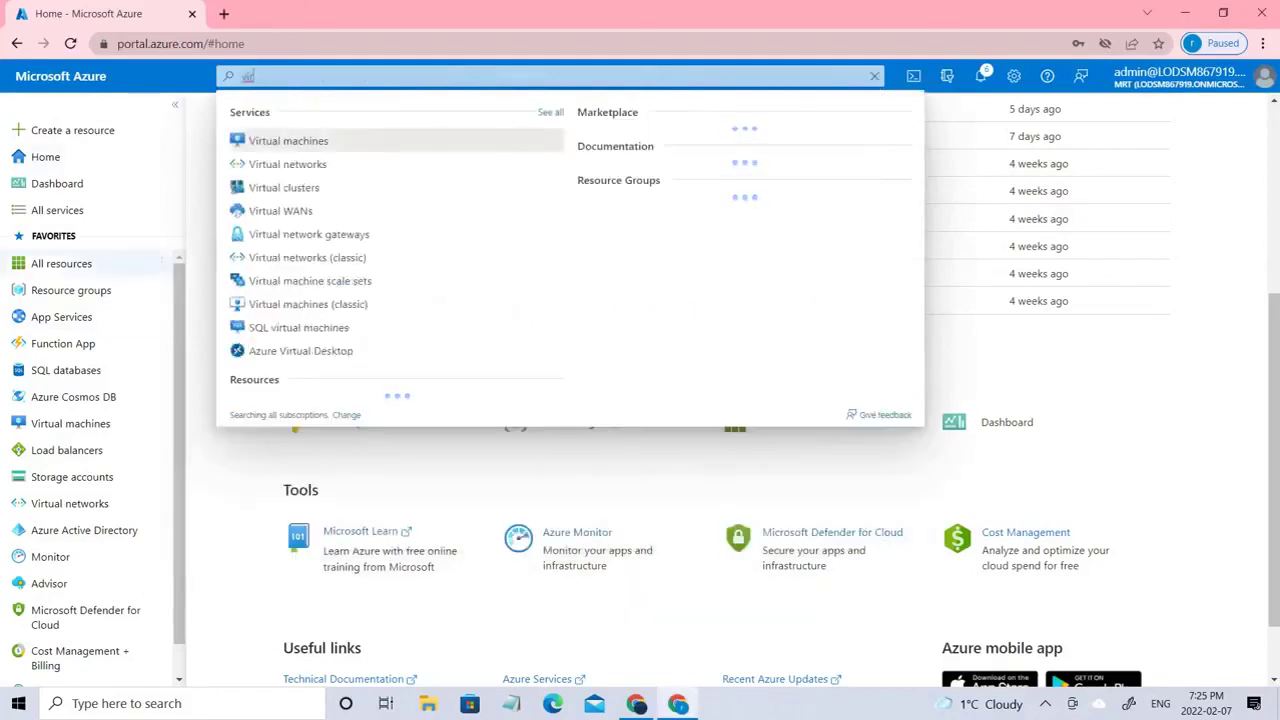
click(57, 210)
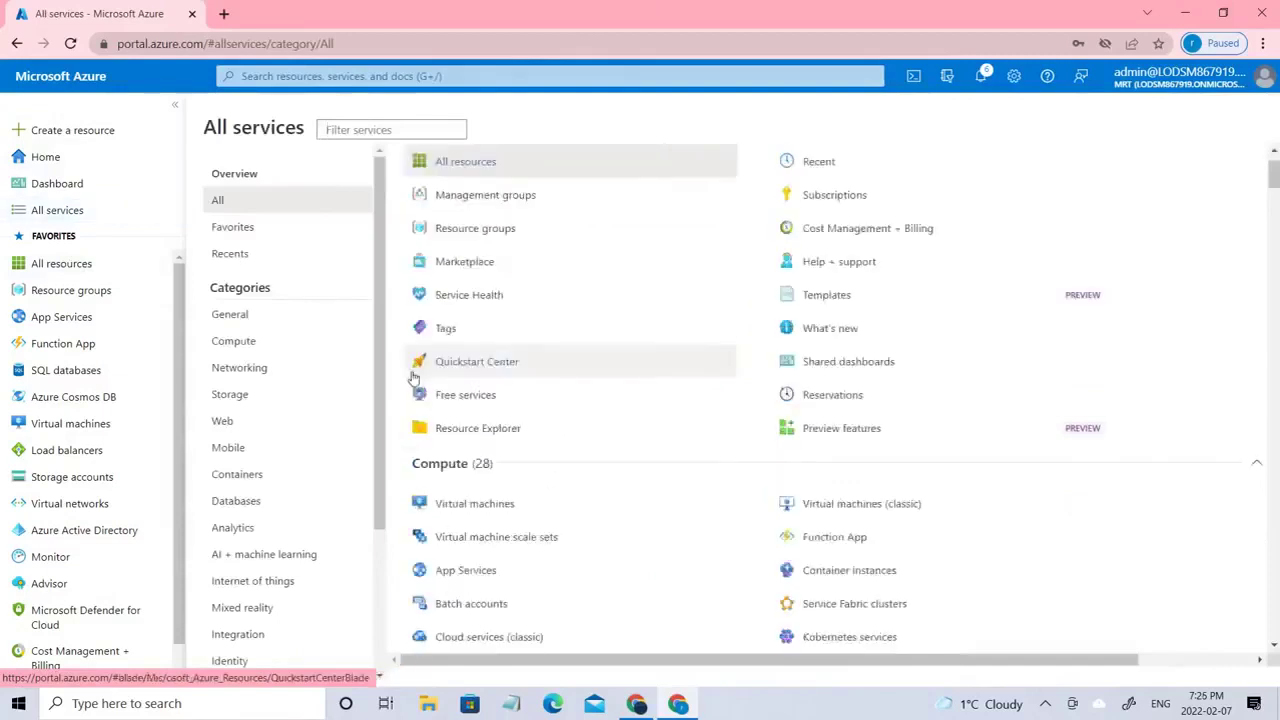
scroll(413, 378, down, 2)
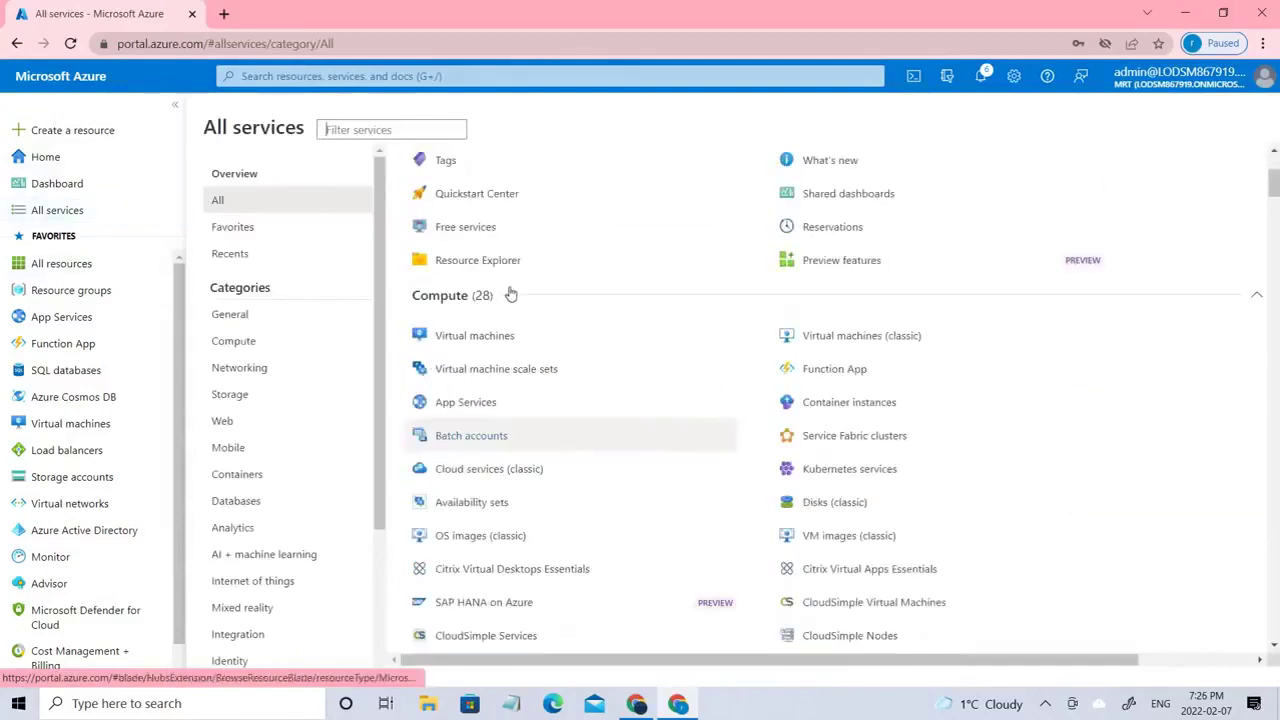
click(472, 336)
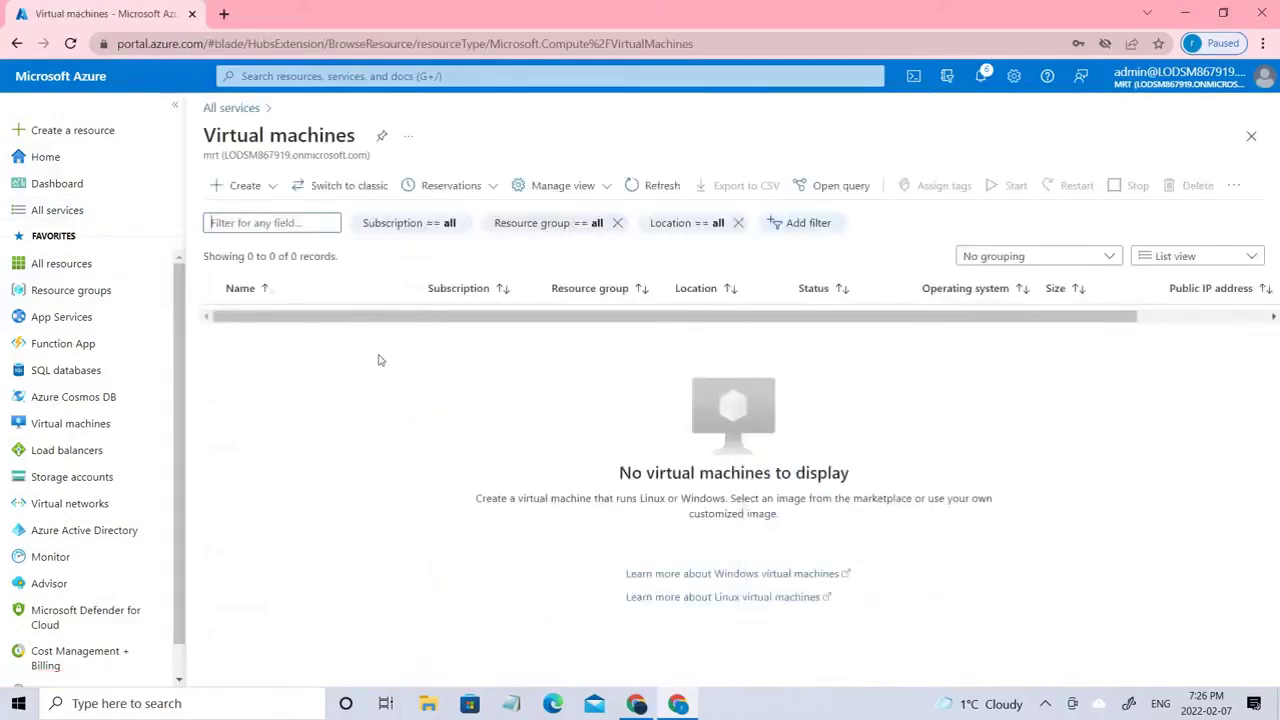
click(244, 188)
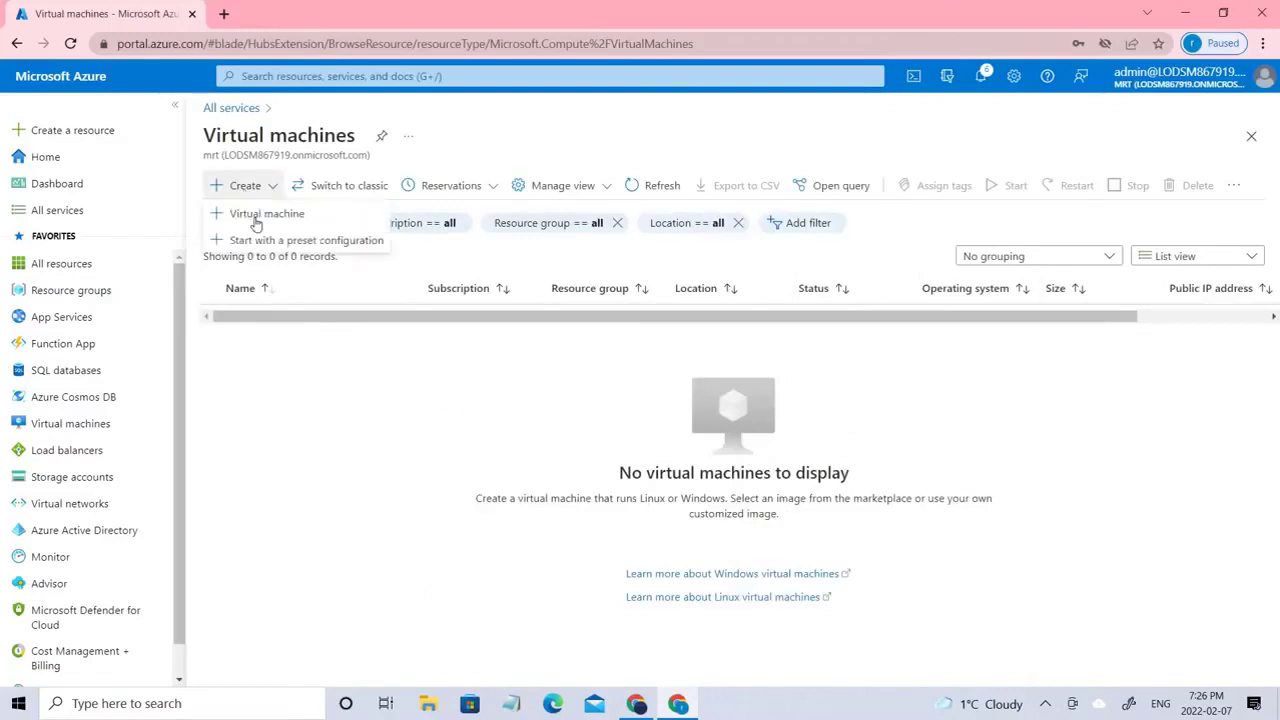
- Start a new virtual machine and place it in resource group vm1
click(256, 218)
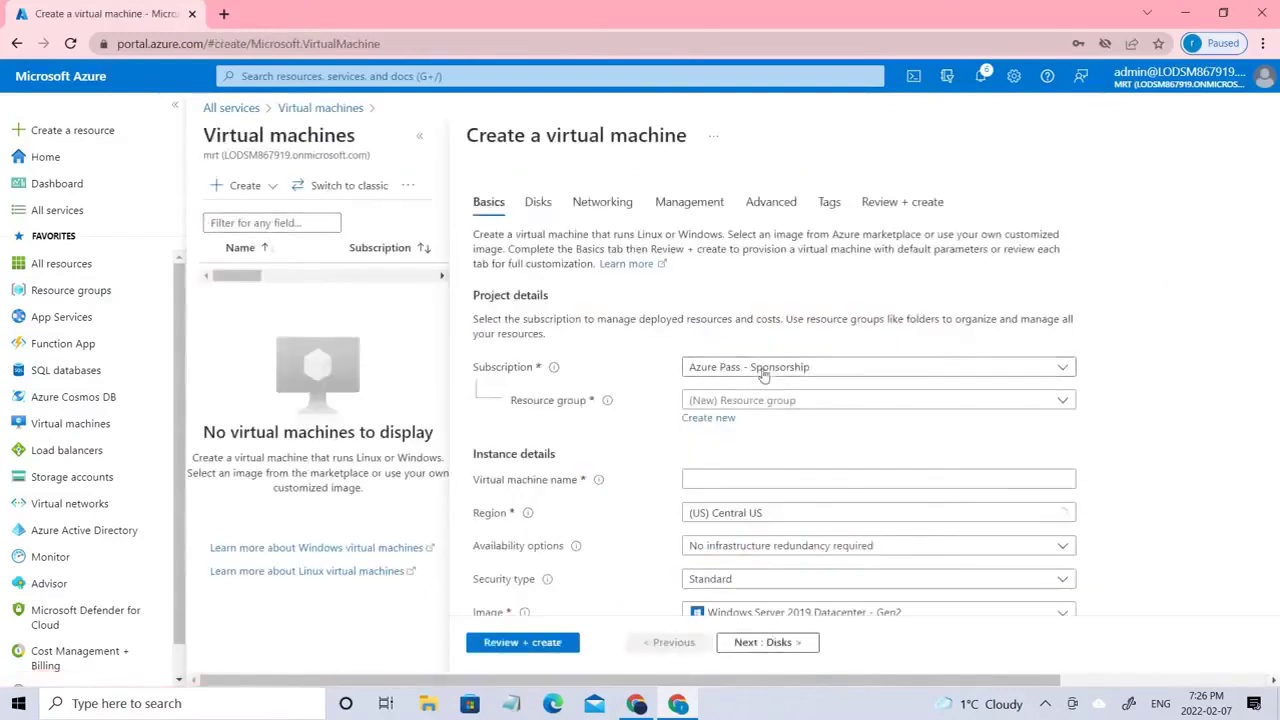
scroll(763, 234, down, 2)
click(786, 234)
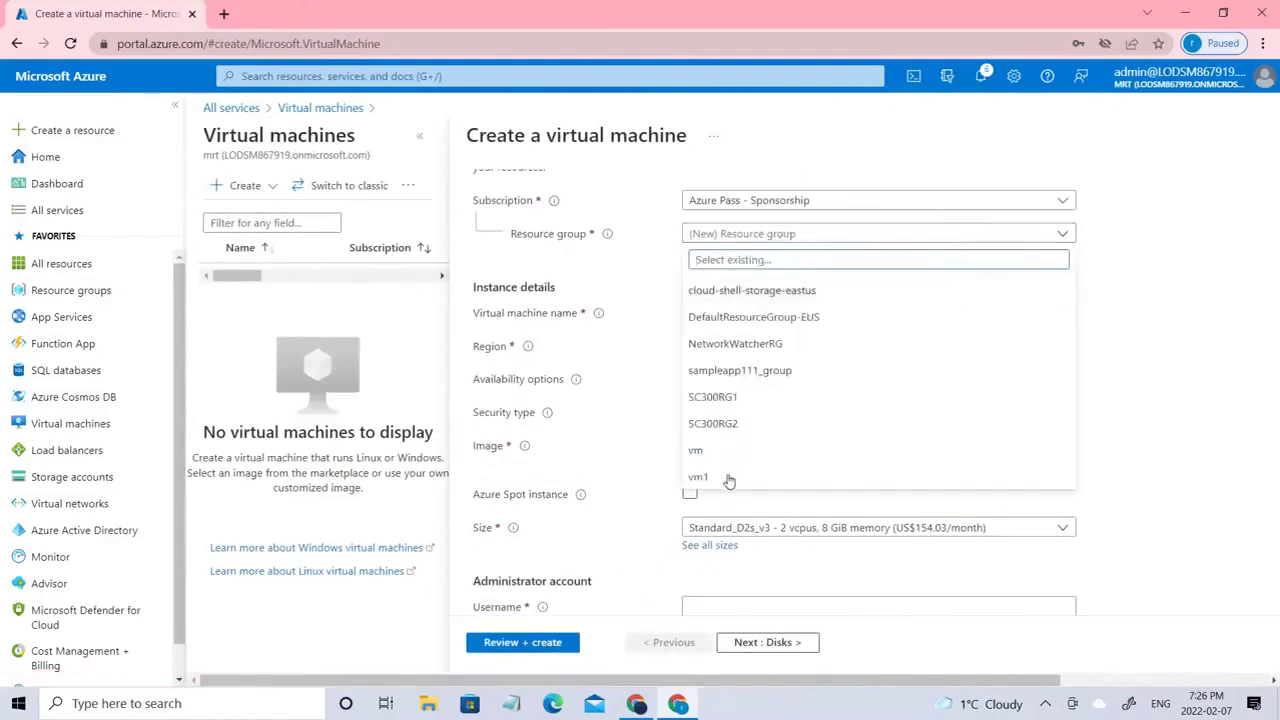
click(726, 477)
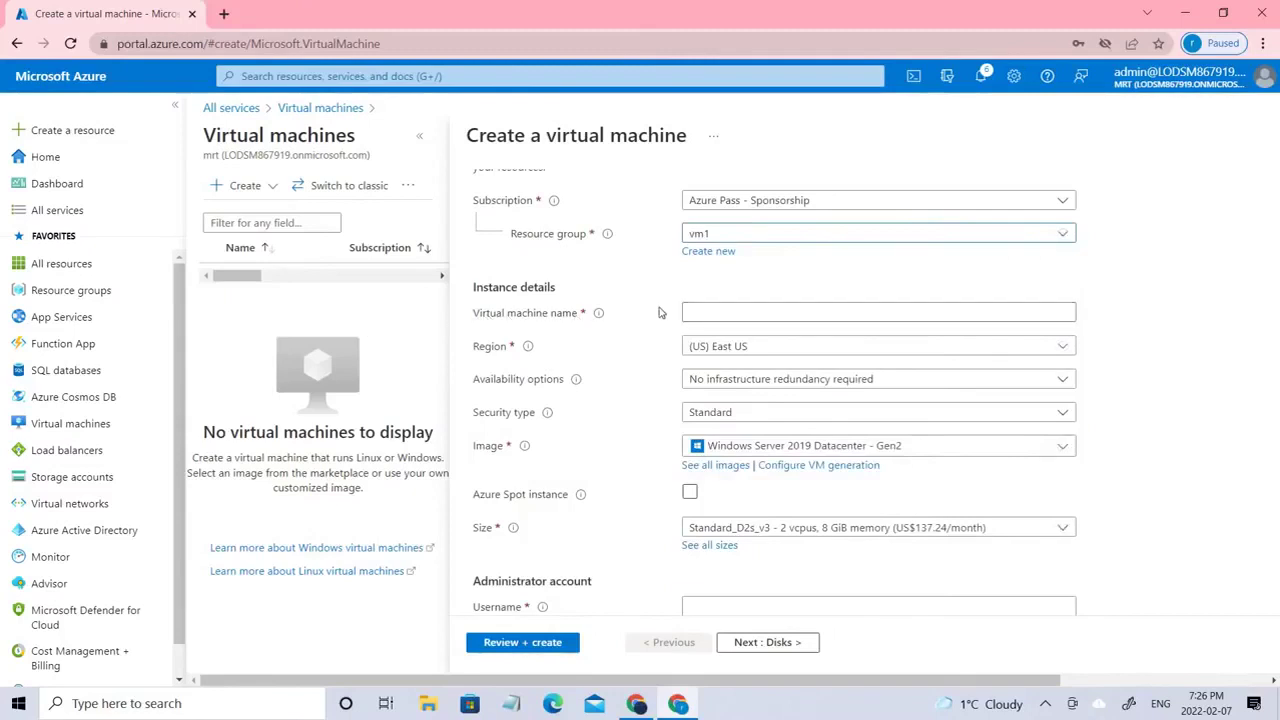
- Name the virtual machine vm1
click(760, 313)
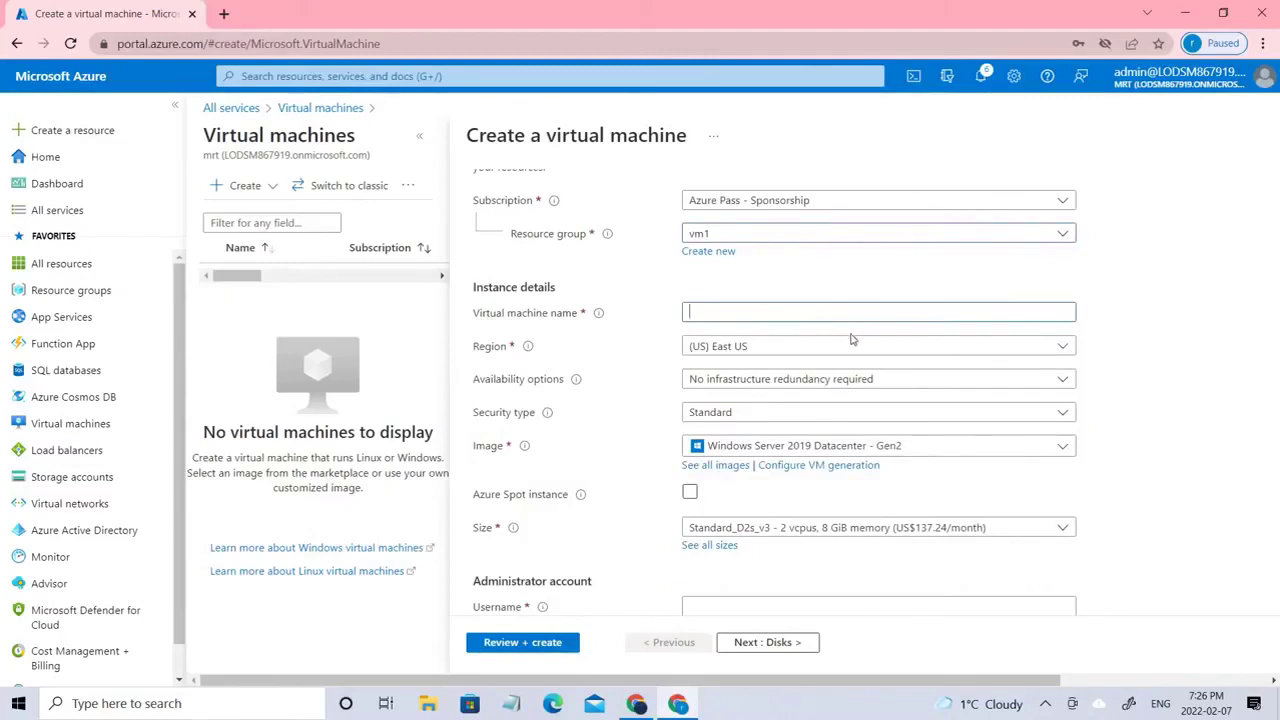
text(vm1)
scroll(733, 491, down, 1)
scroll(733, 491, down, 1)
- Enter the administrator username and fill Confirm password with the saved password
click(748, 439)
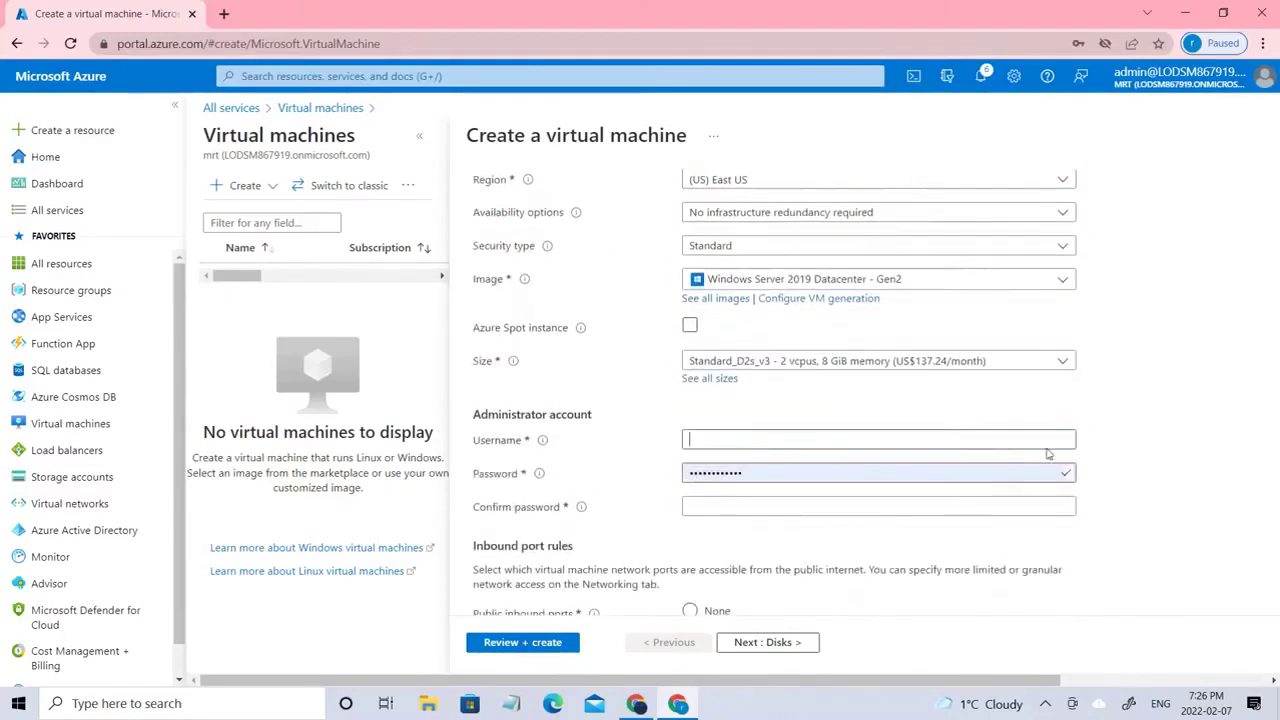
text(azureuser)
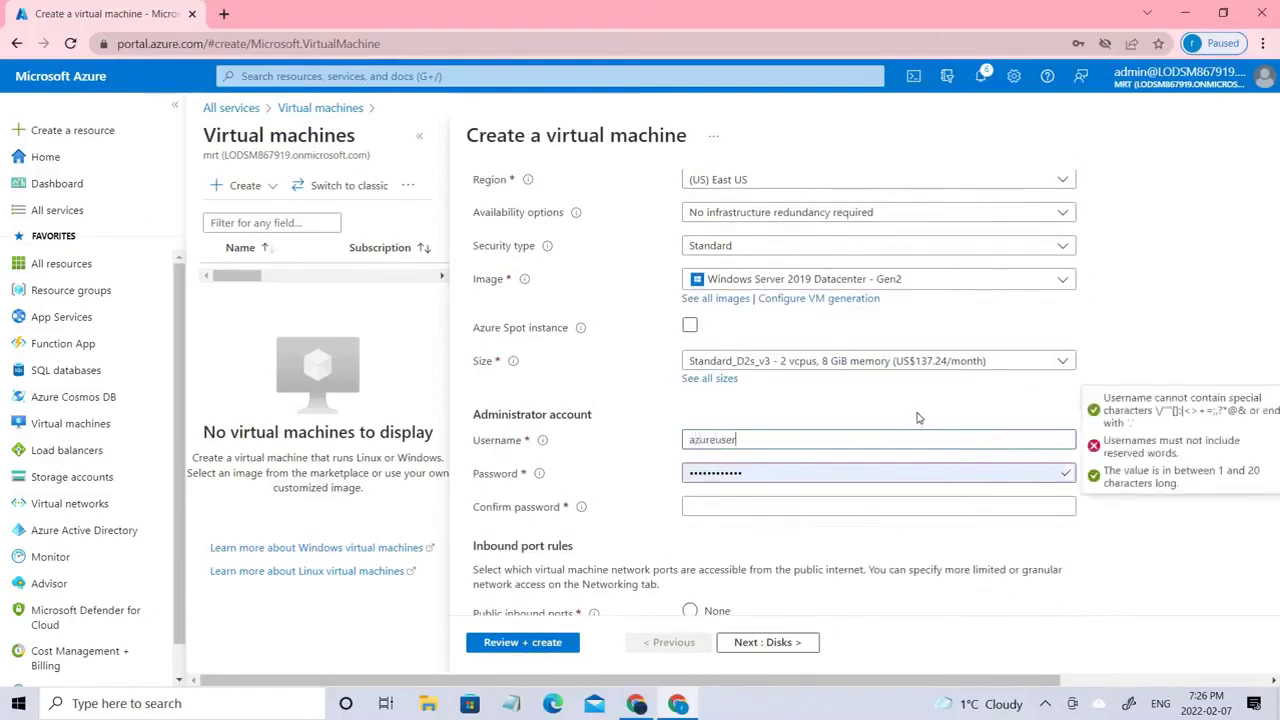
click(836, 506)
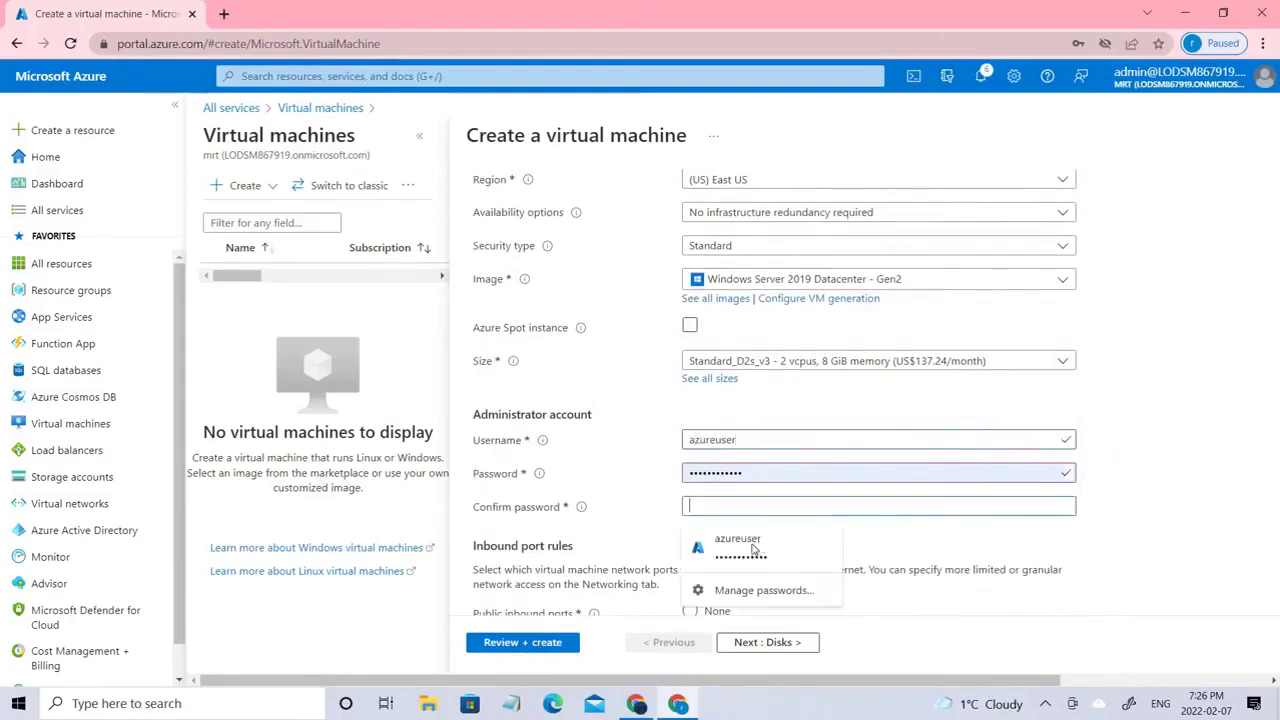
click(753, 548)
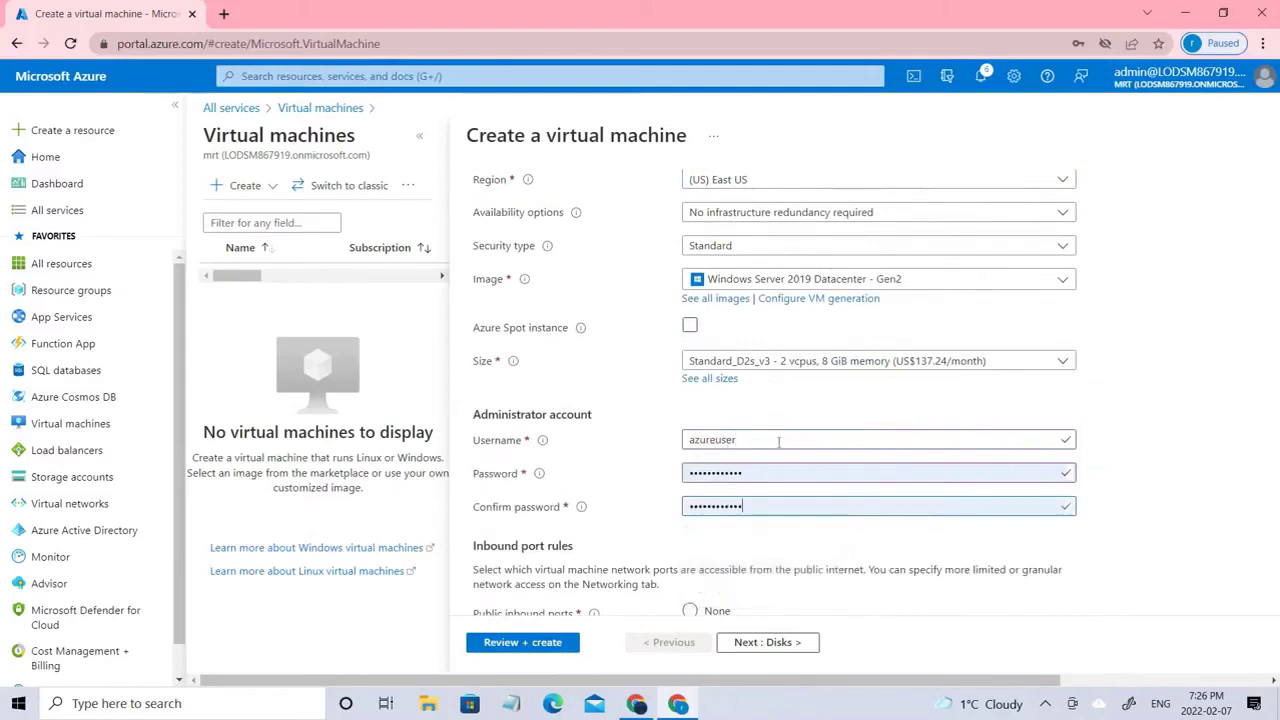
scroll(697, 524, down, 2)
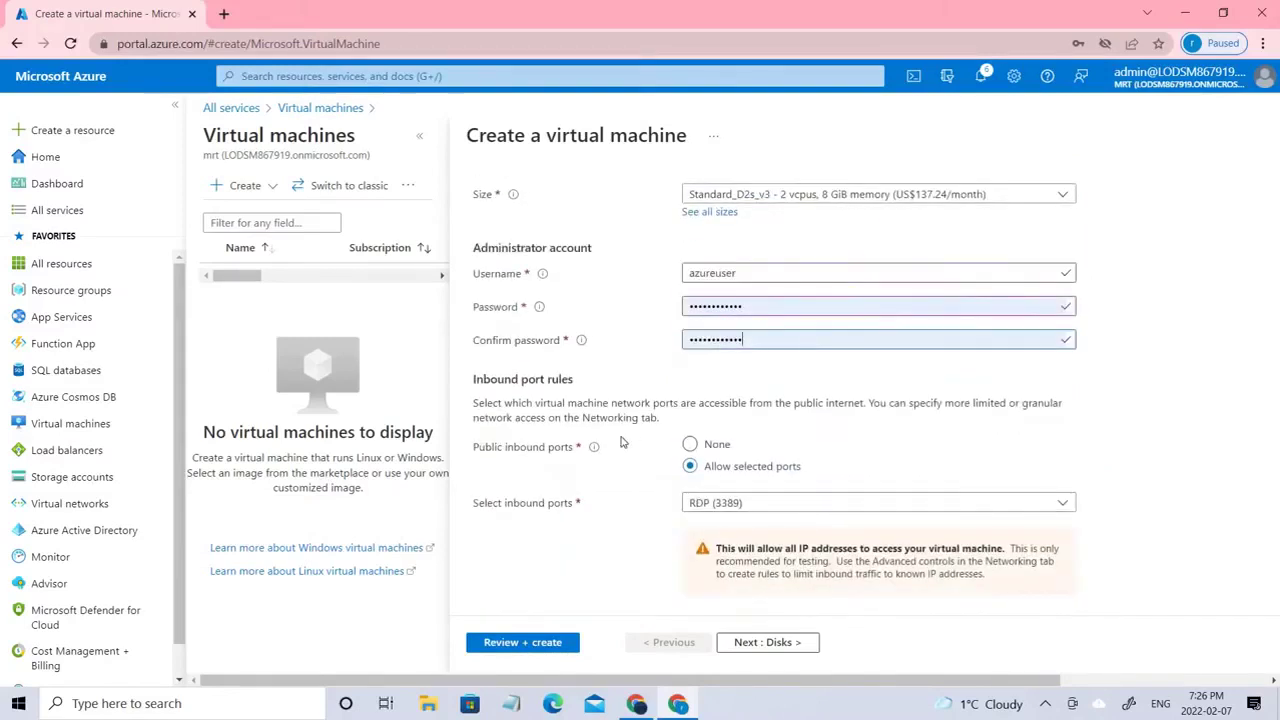
scroll(640, 430, down, 2)
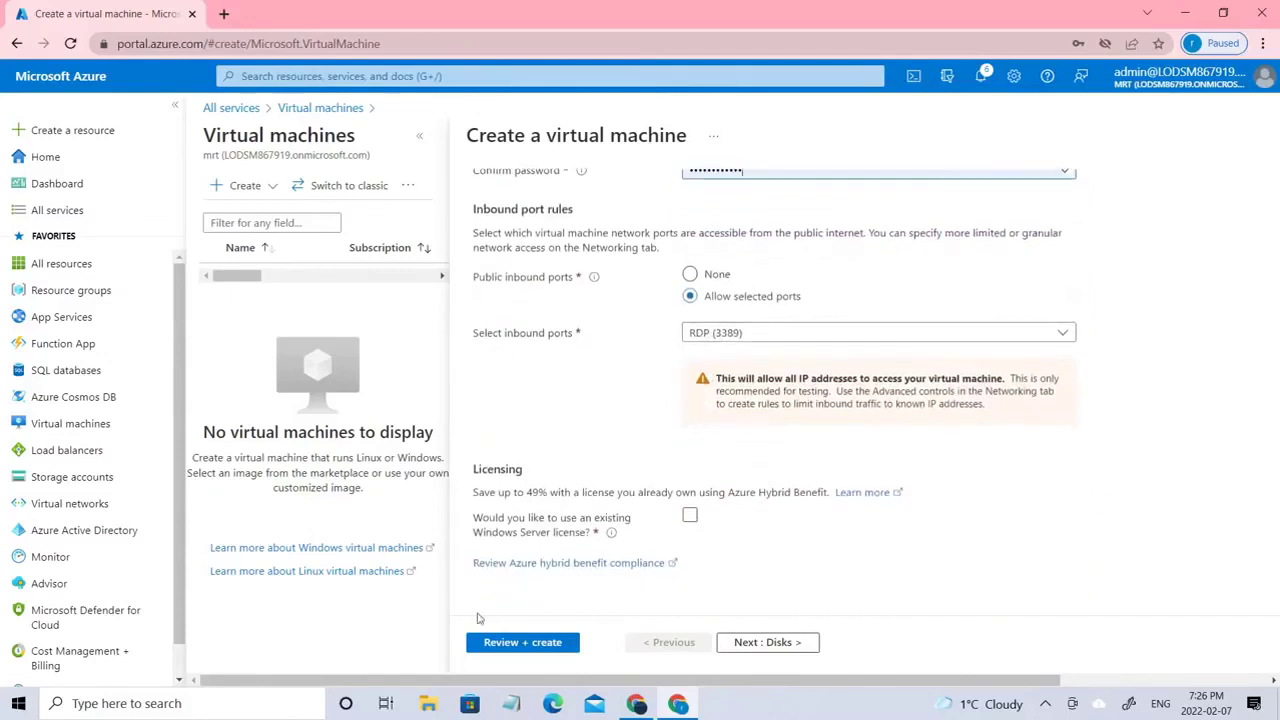
scroll(611, 460, up, 10)
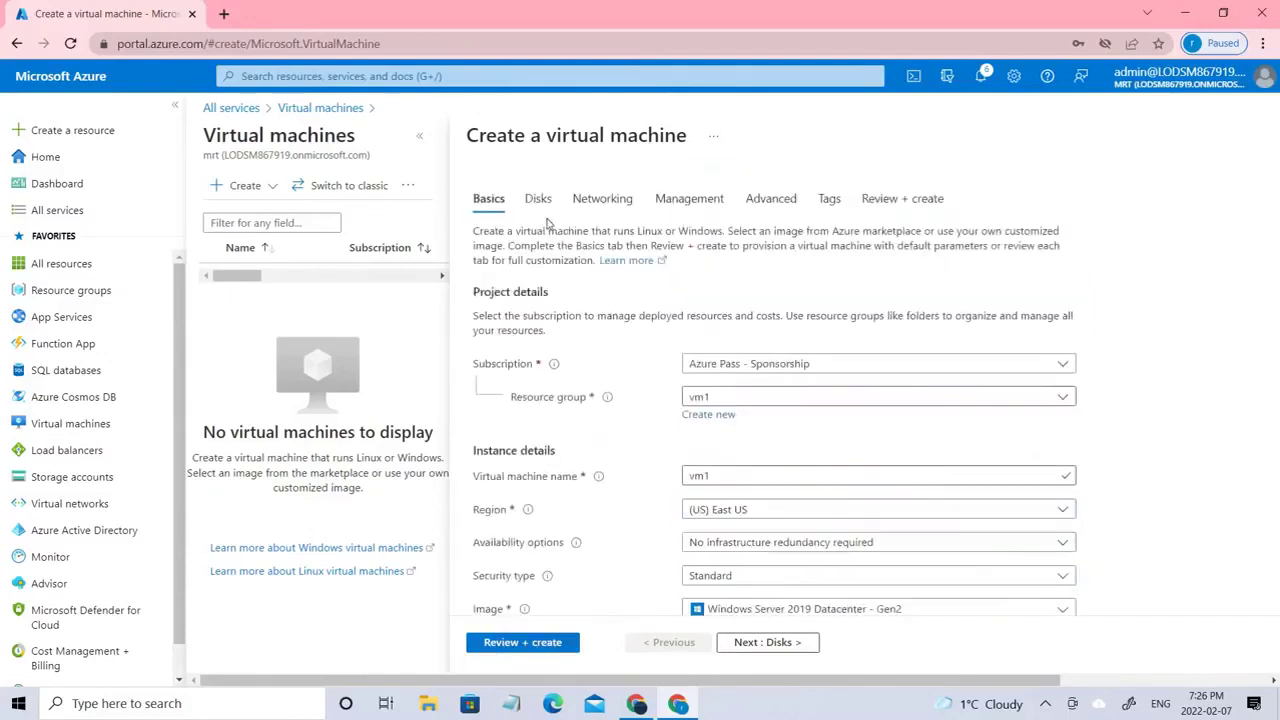
- Review the Disks and Networking tabs, leaving their default settings
click(538, 203)
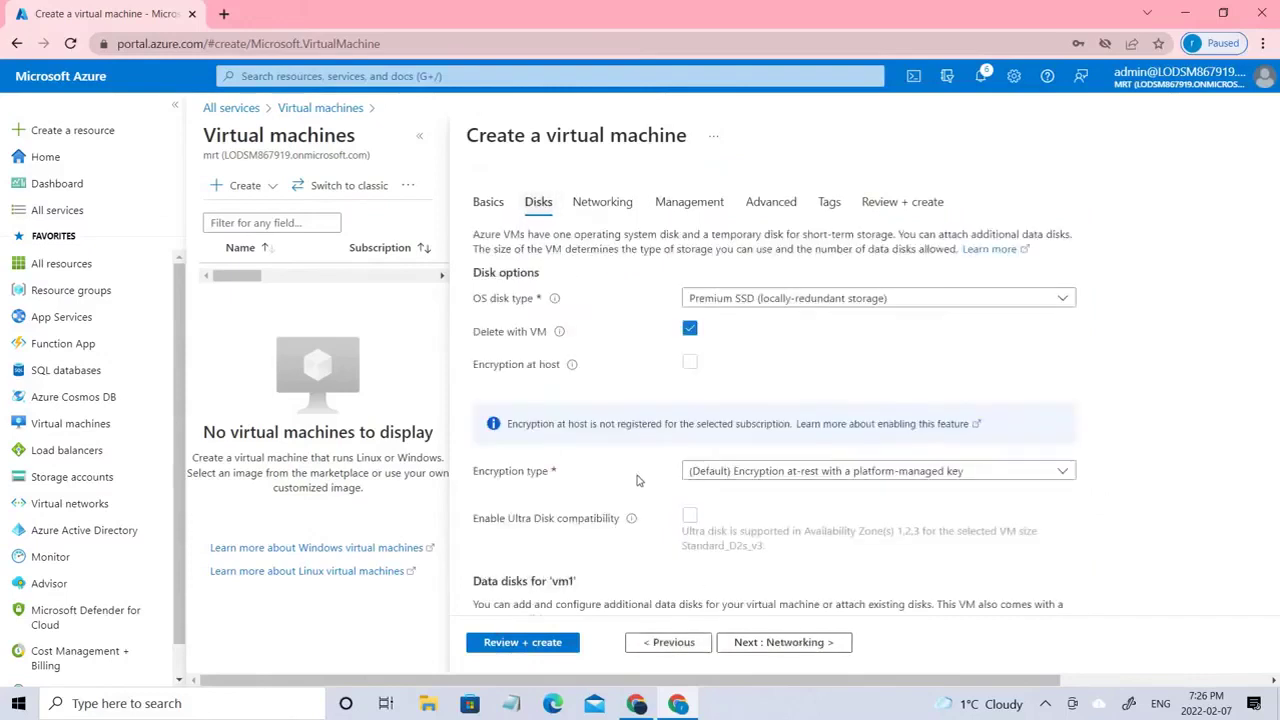
scroll(601, 348, down, 2)
scroll(601, 348, up, 3)
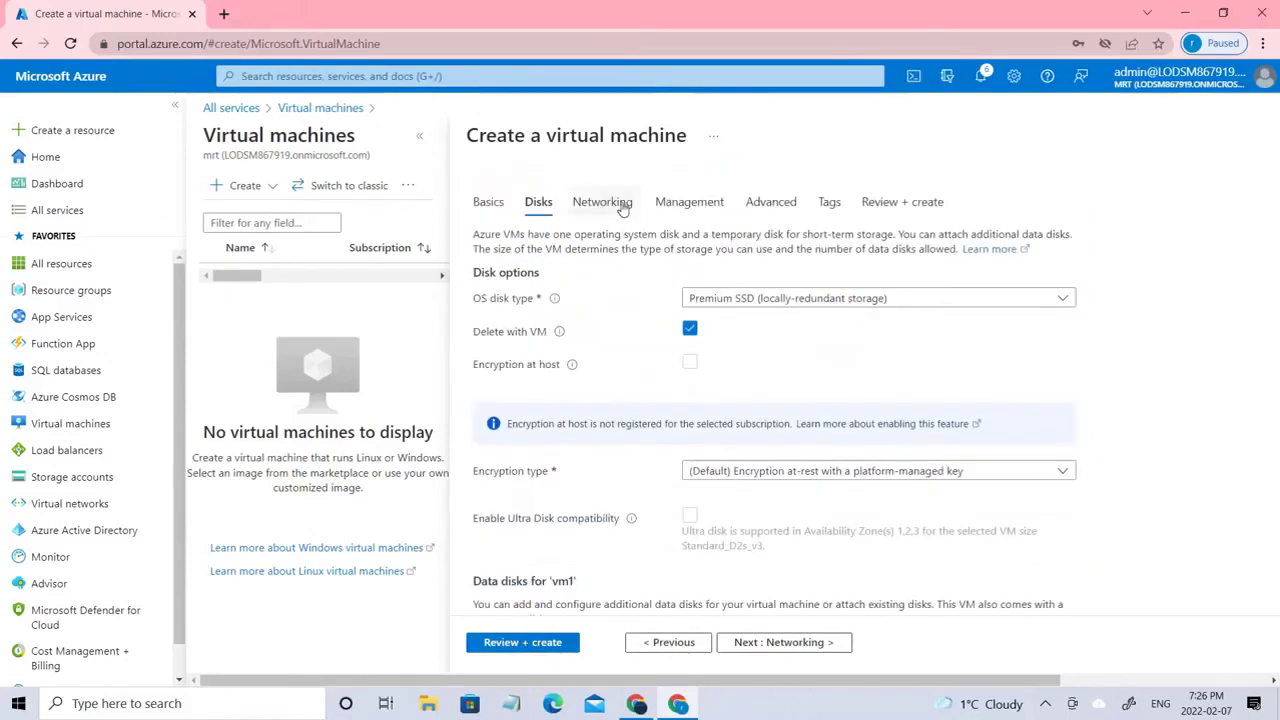
click(605, 203)
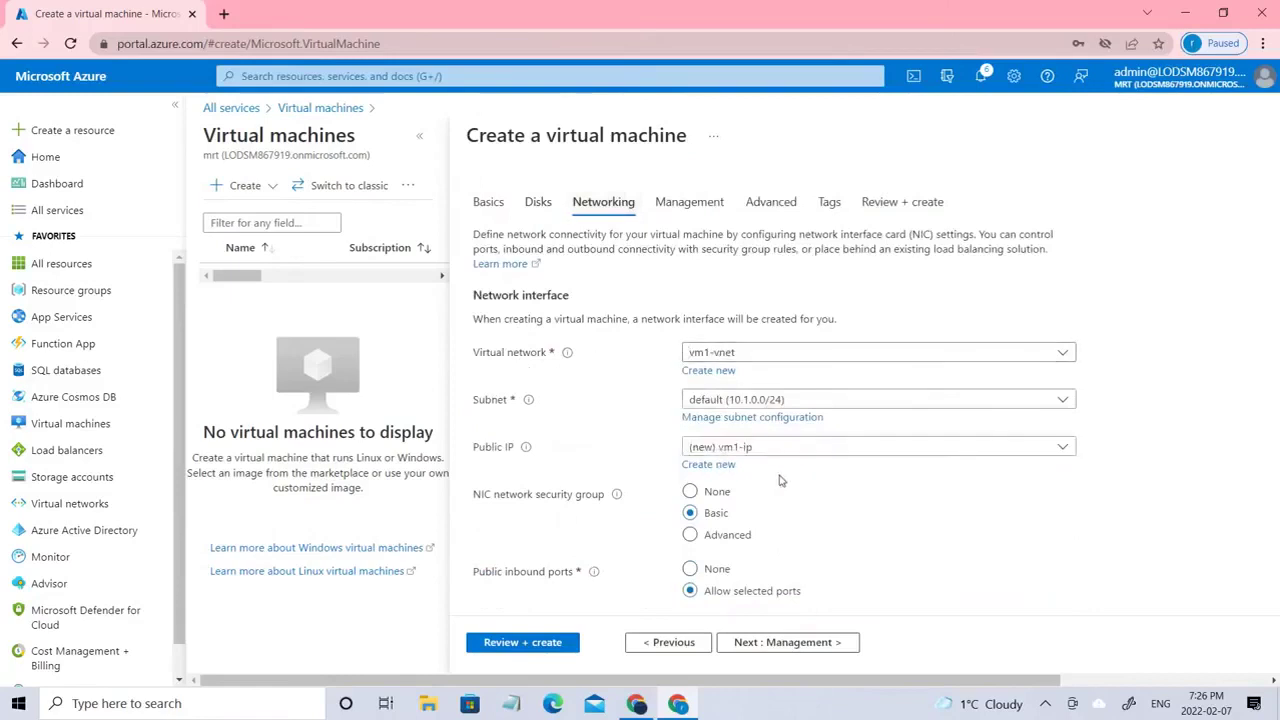
scroll(1014, 443, down, 2)
scroll(1012, 450, down, 2)
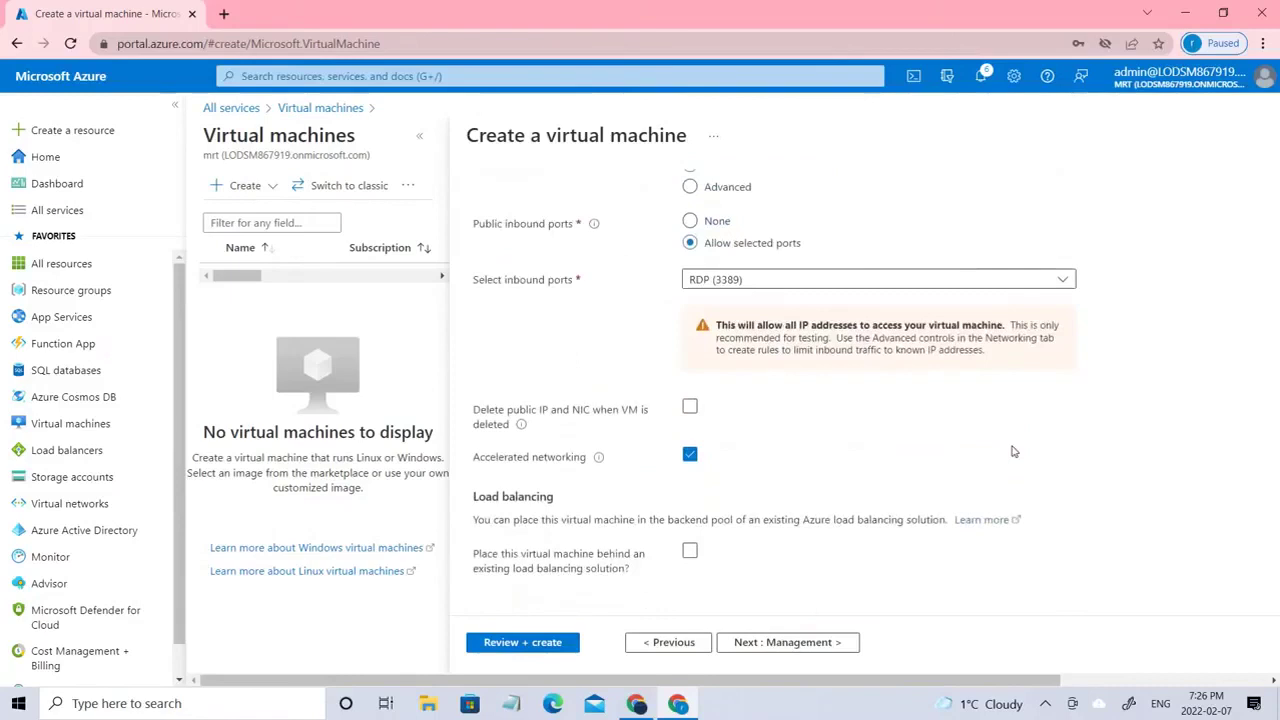
scroll(1006, 443, up, 4)
- Pass through Management, Advanced and Tags to the Review + create validation
click(689, 210)
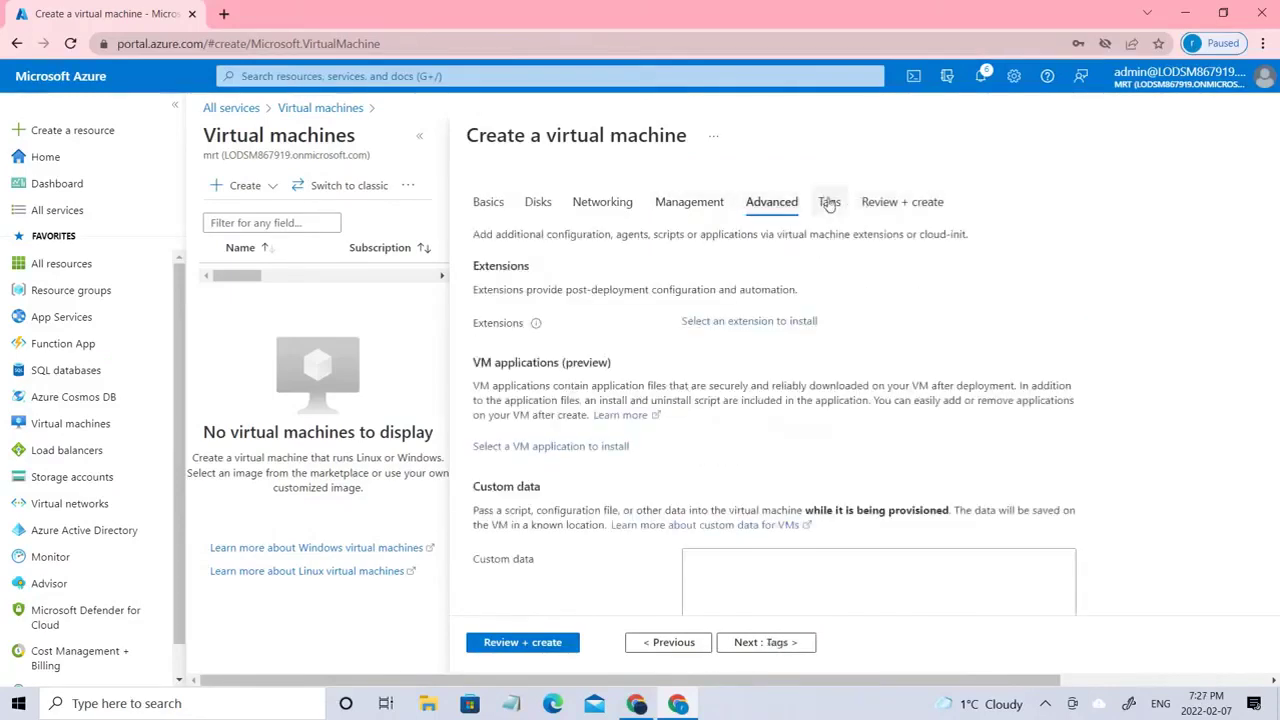
click(829, 202)
click(887, 205)
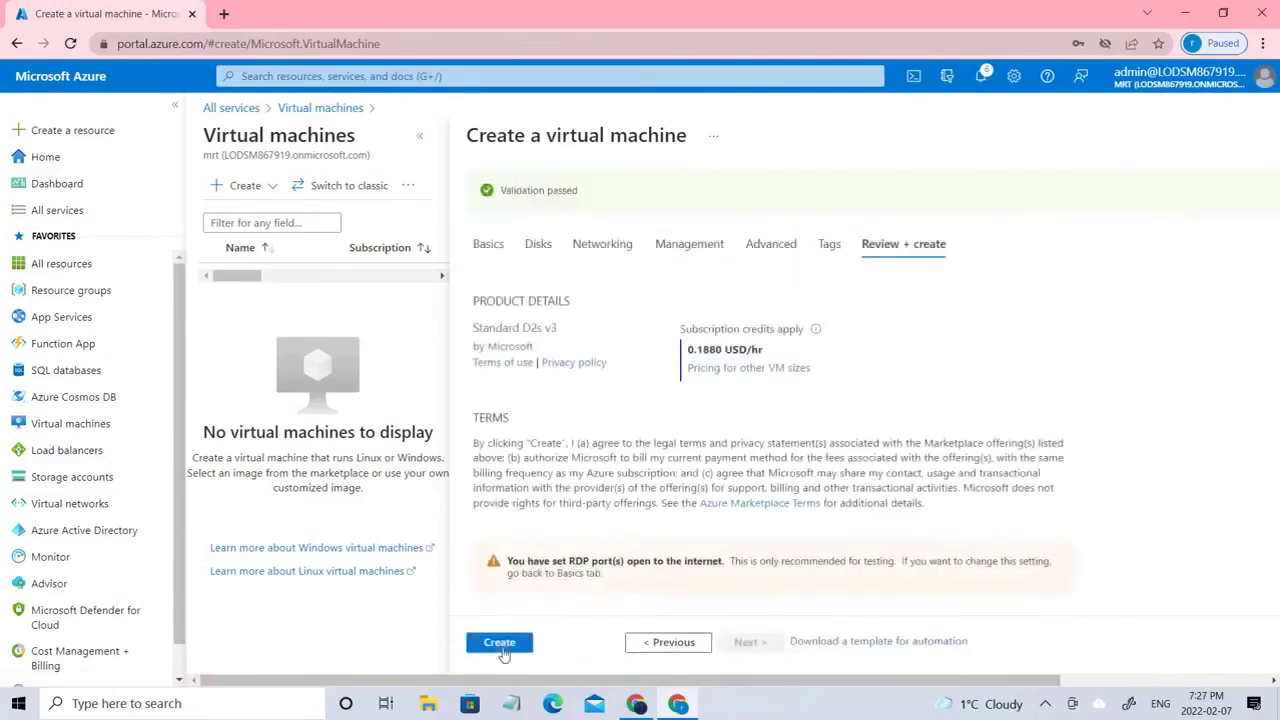
- Create vm1, refresh until its deployment completes, and open the new VM
click(503, 648)
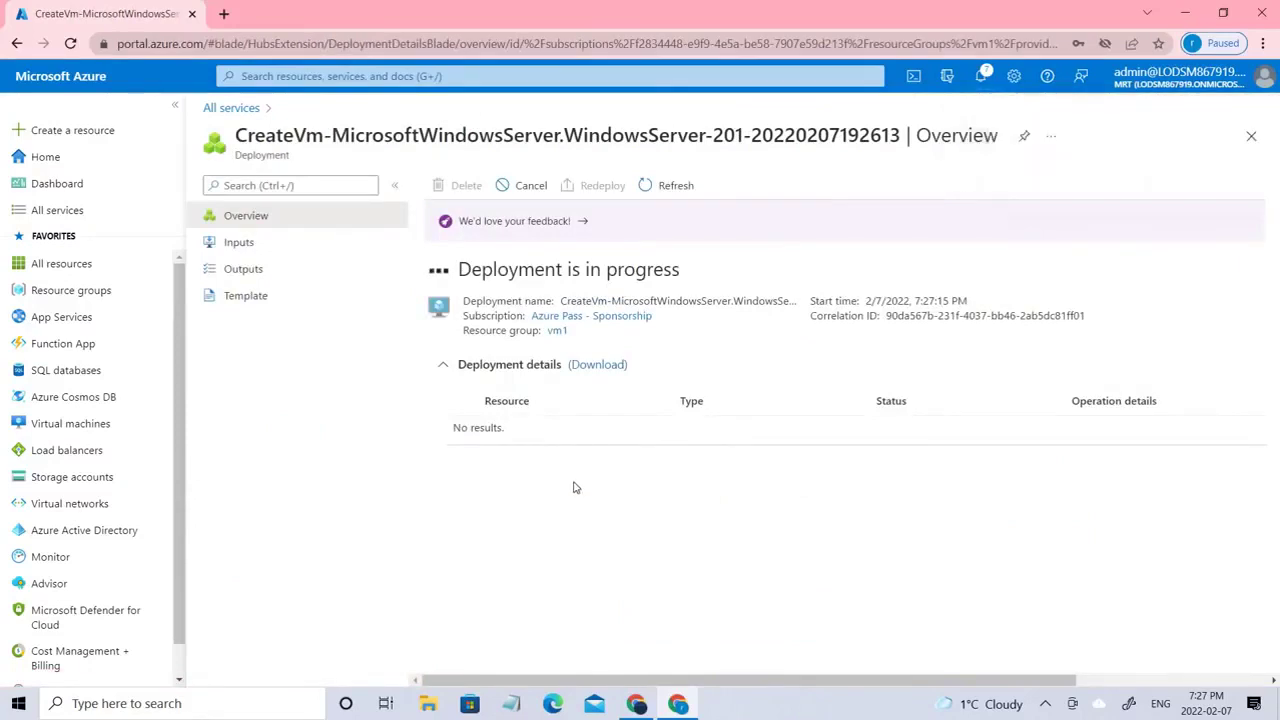
click(676, 185)
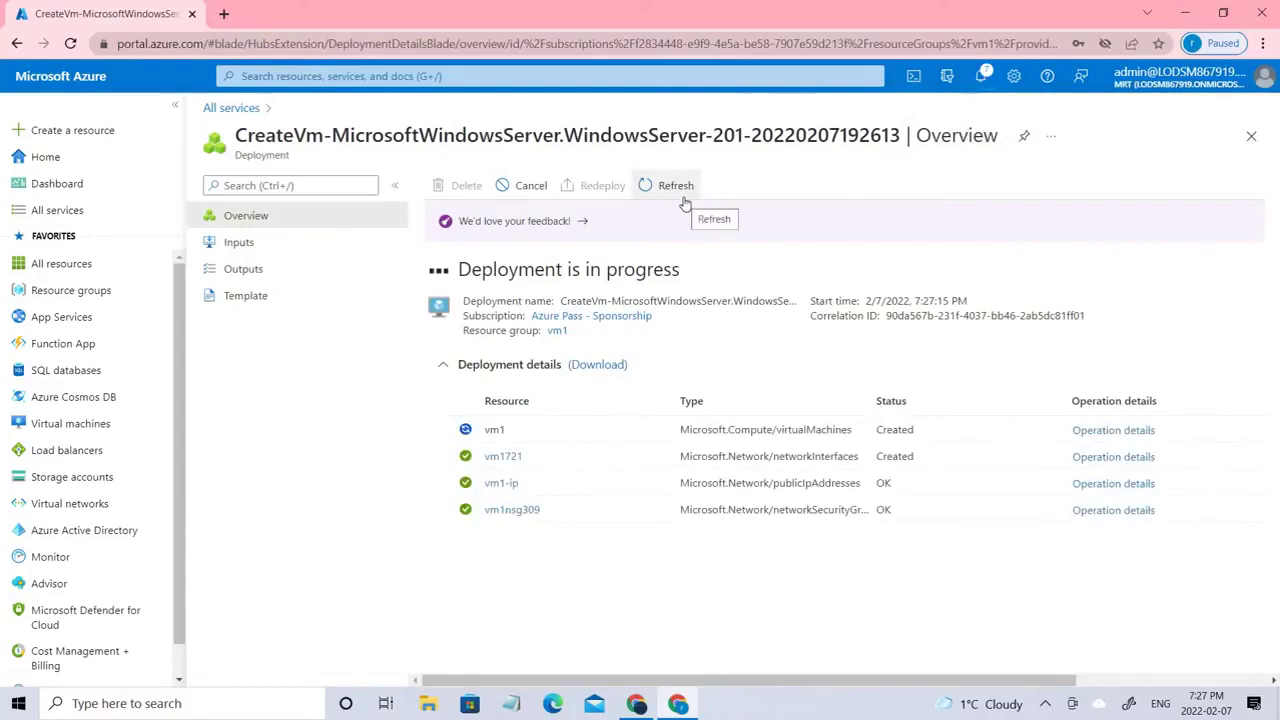
click(688, 195)
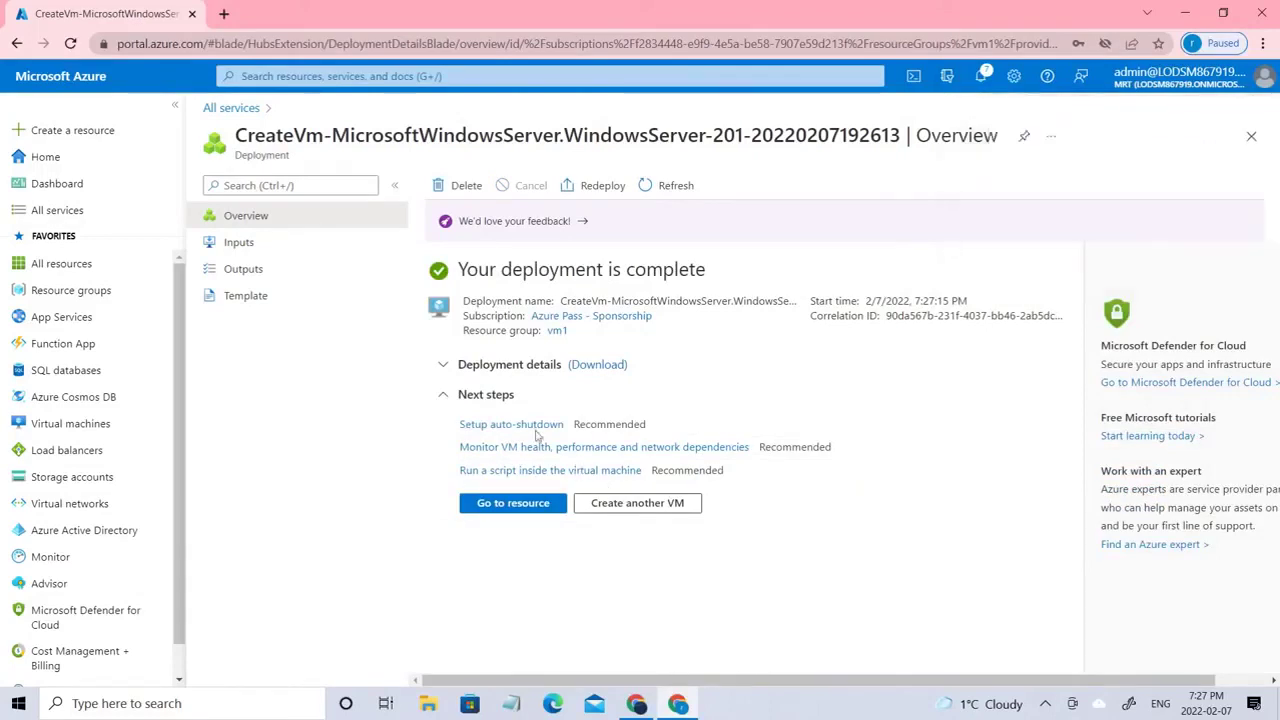
click(505, 502)
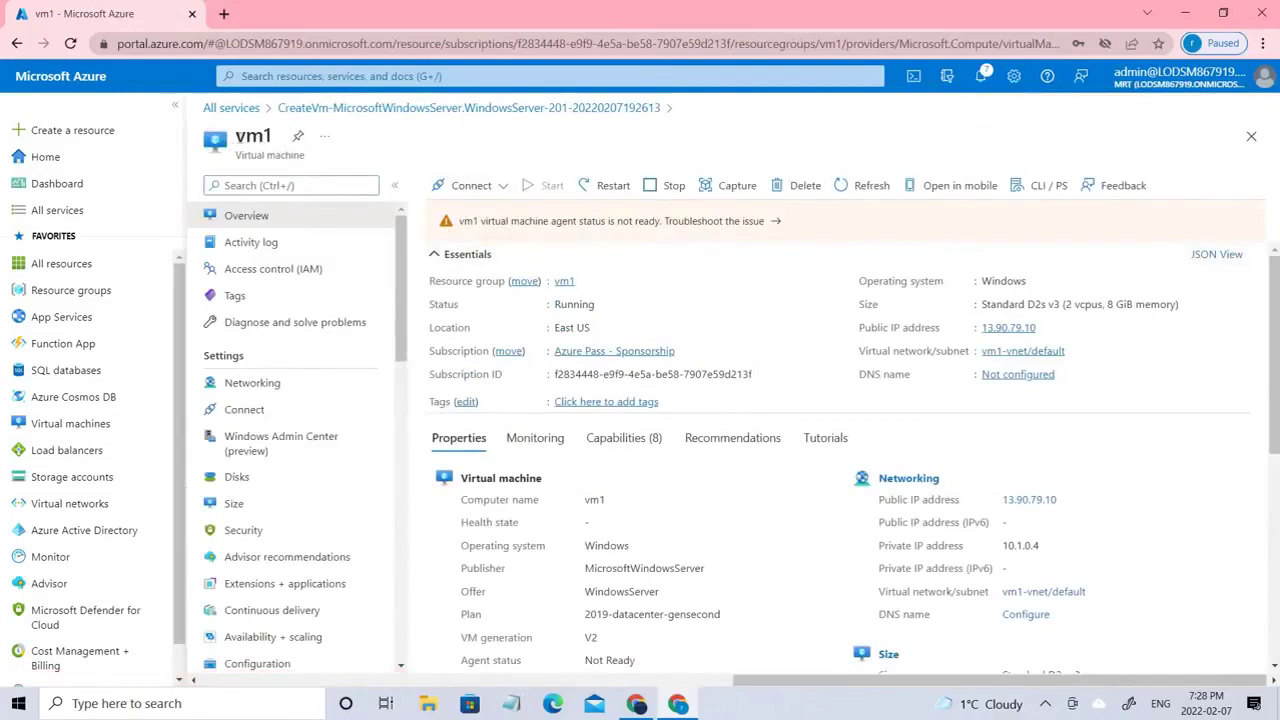
- Check vm1's page, then view the Virtual machines list showing vm1 Running
double_click(250, 137)
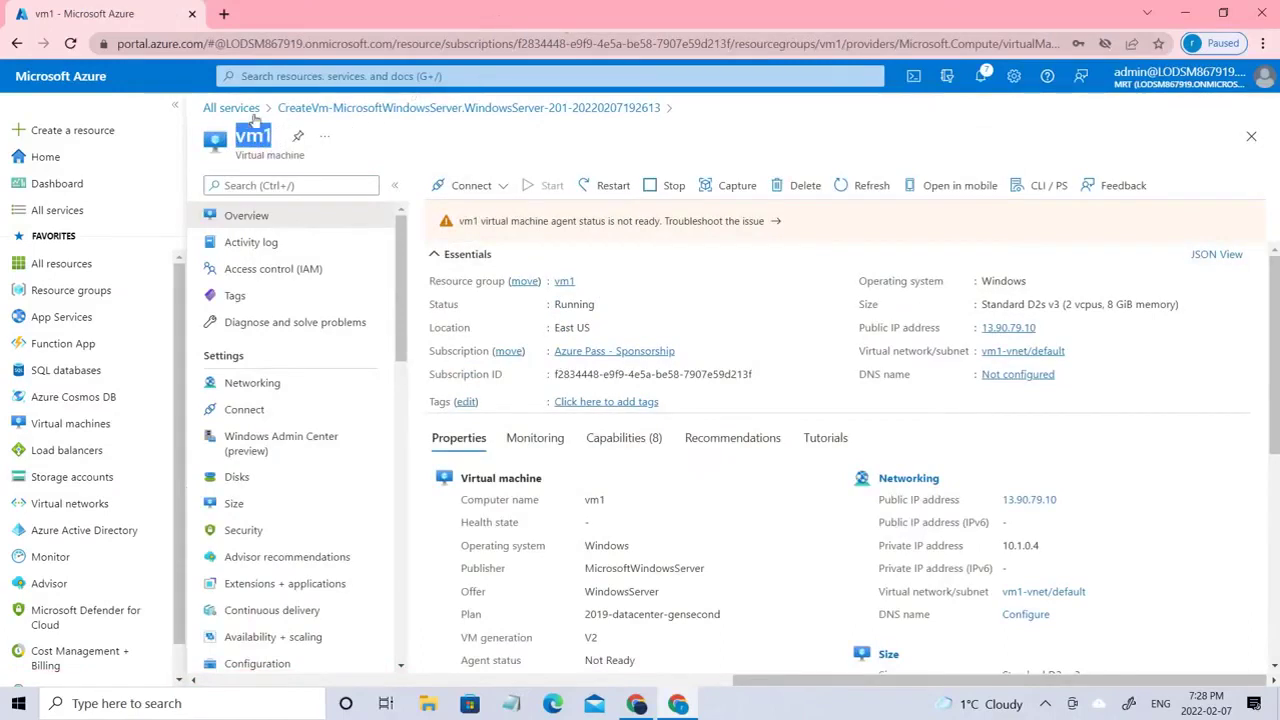
click(243, 110)
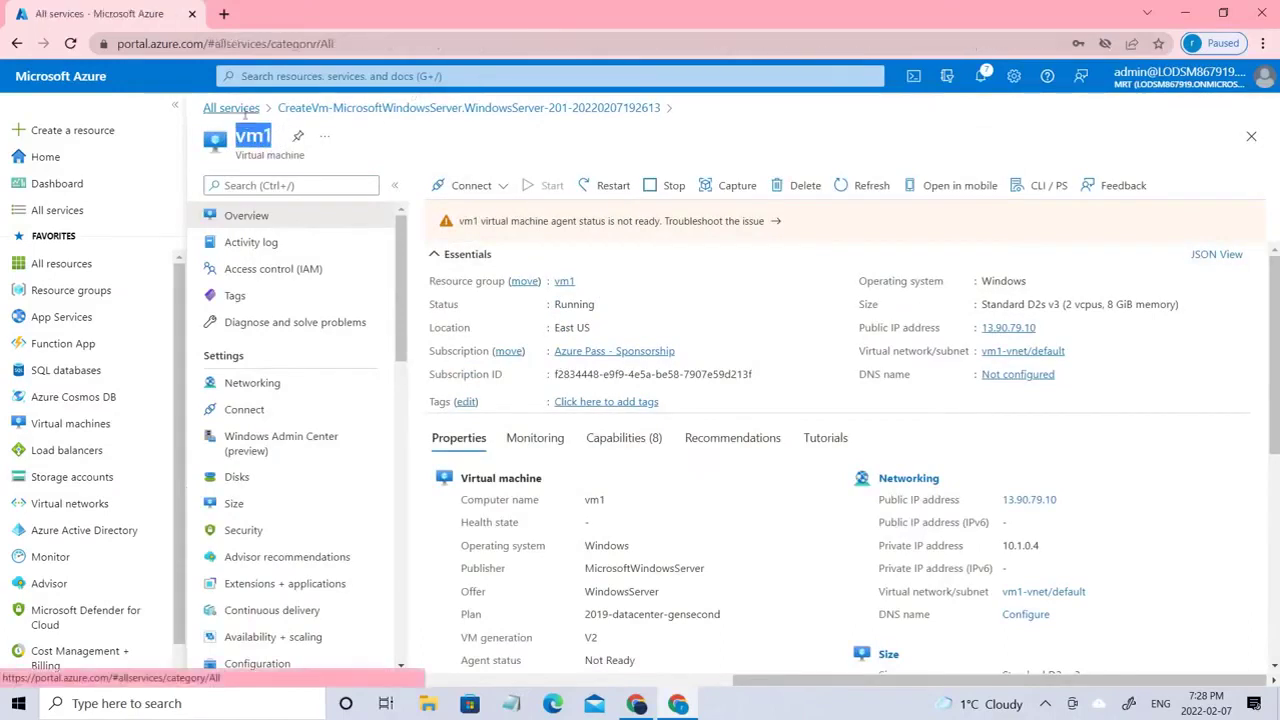
click(472, 332)
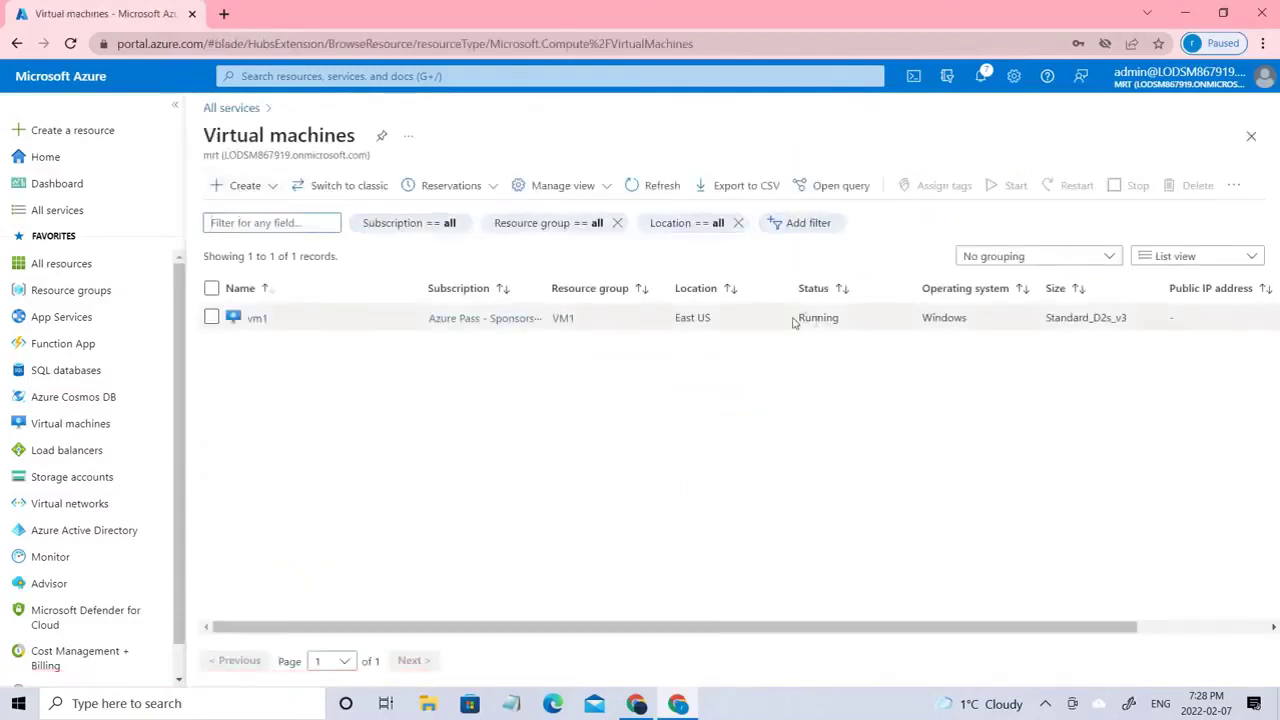
drag(795, 318, 855, 320)
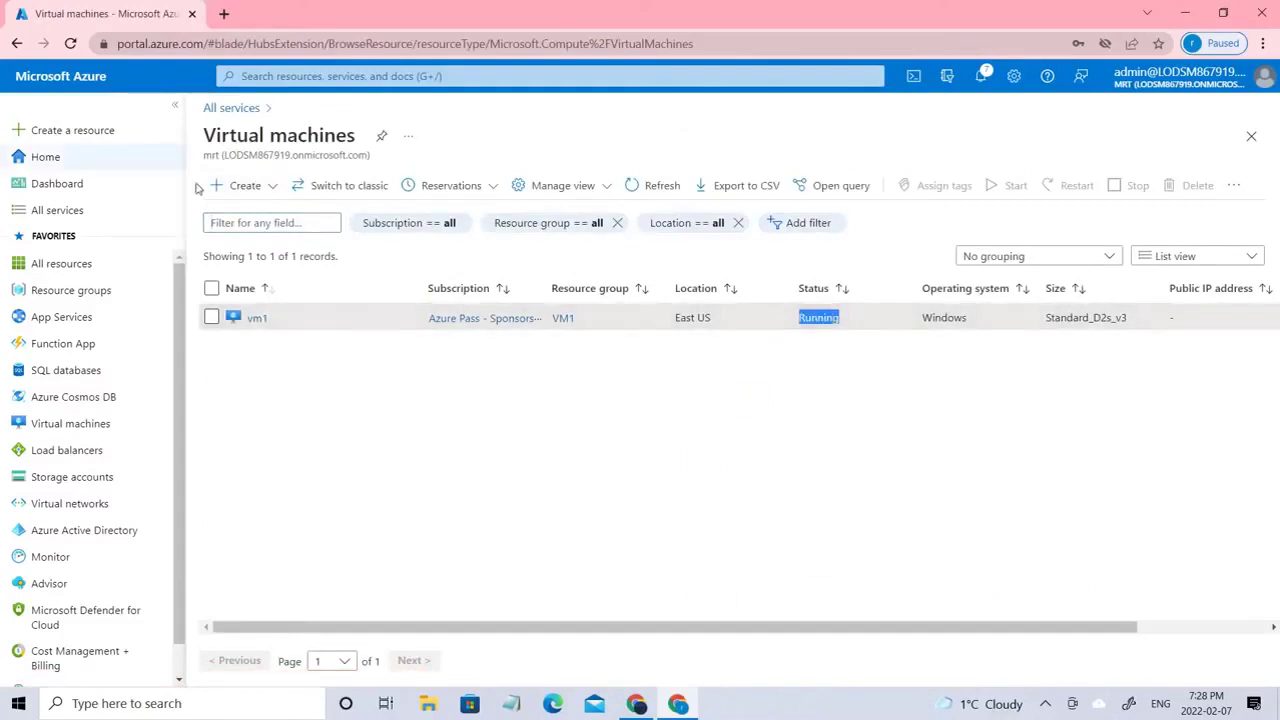
click(240, 185)
- Start a second virtual machine in resource group vm1
click(313, 206)
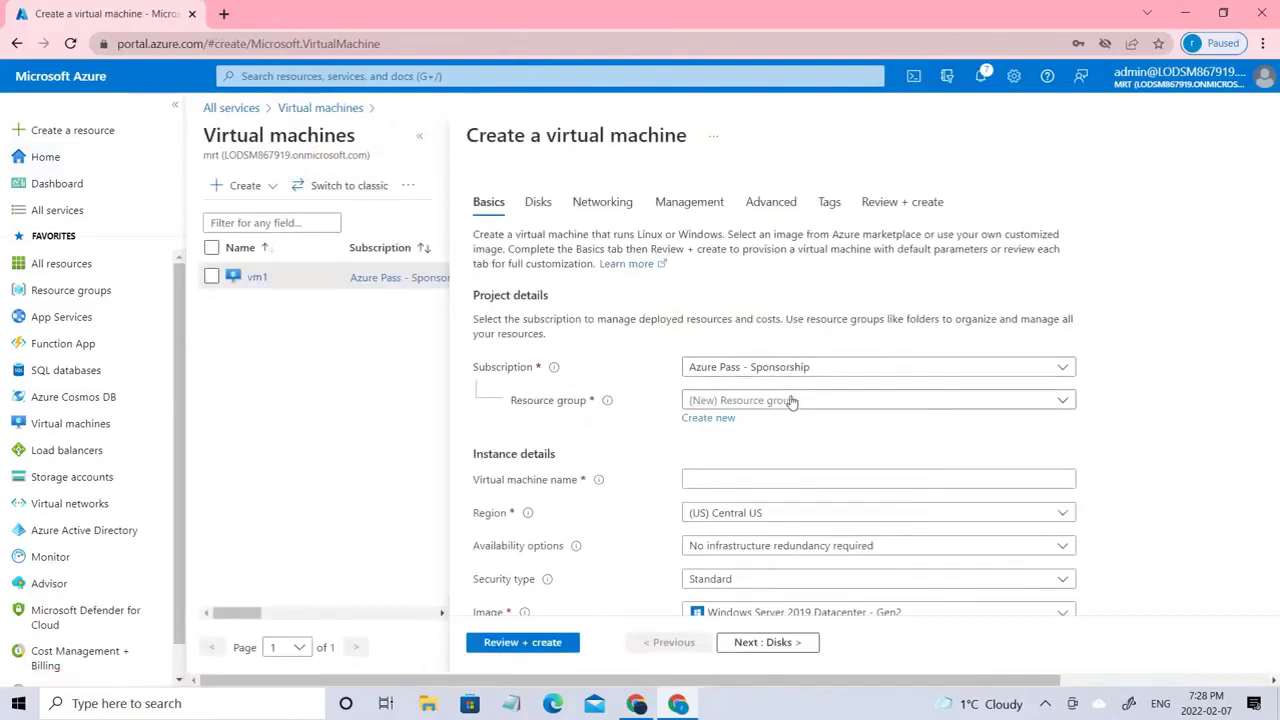
click(791, 400)
scroll(725, 610, down, 1)
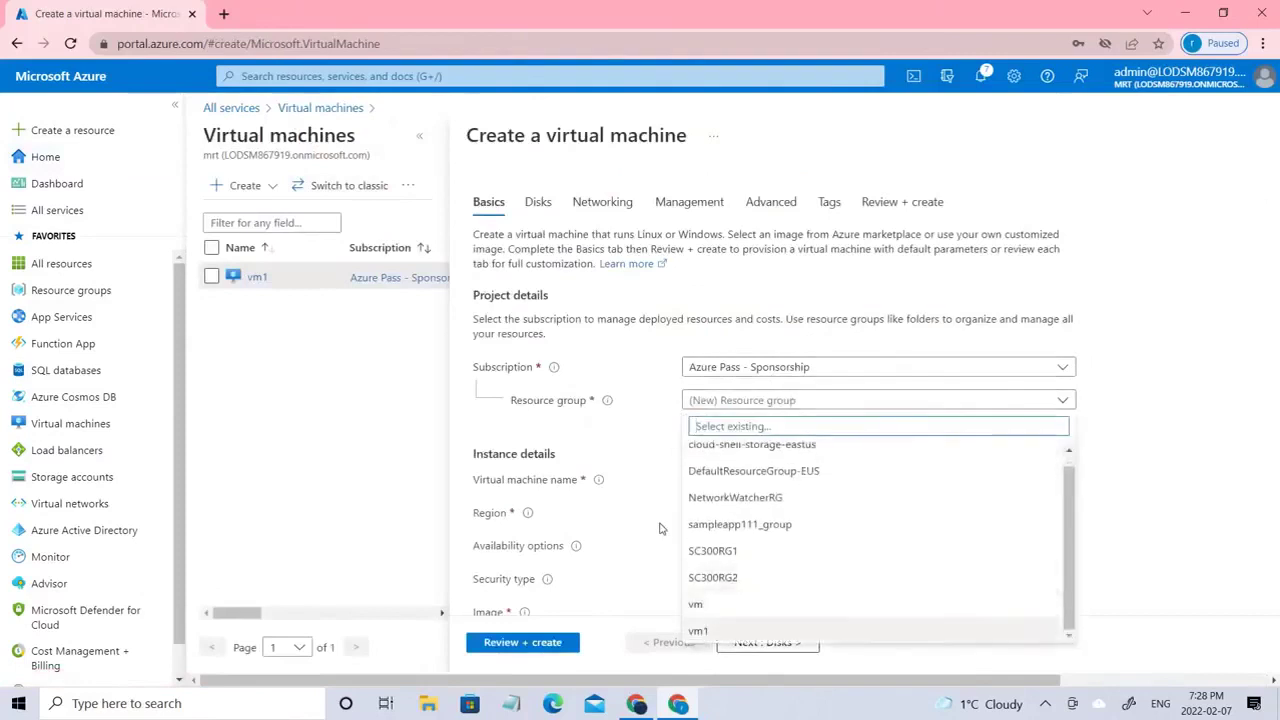
click(698, 631)
scroll(723, 262, down, 3)
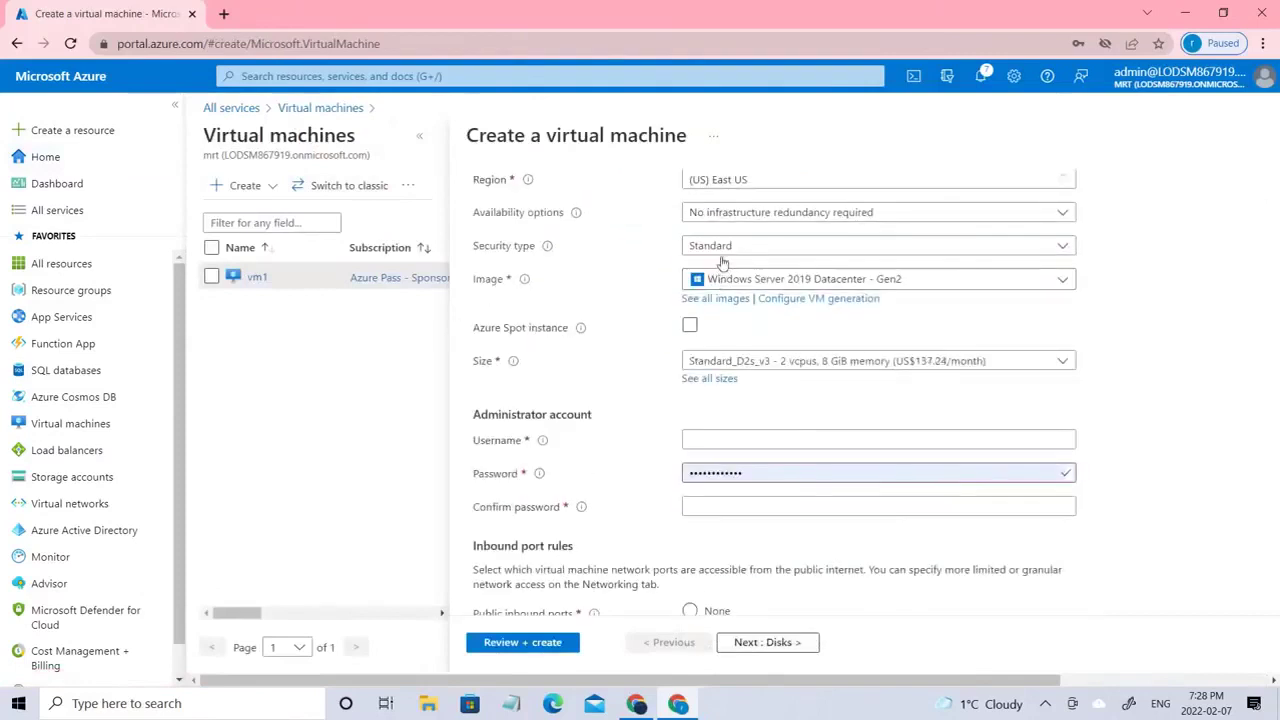
scroll(723, 262, up, 2)
- Name the second VM vm2 and enter the administrator username
click(733, 310)
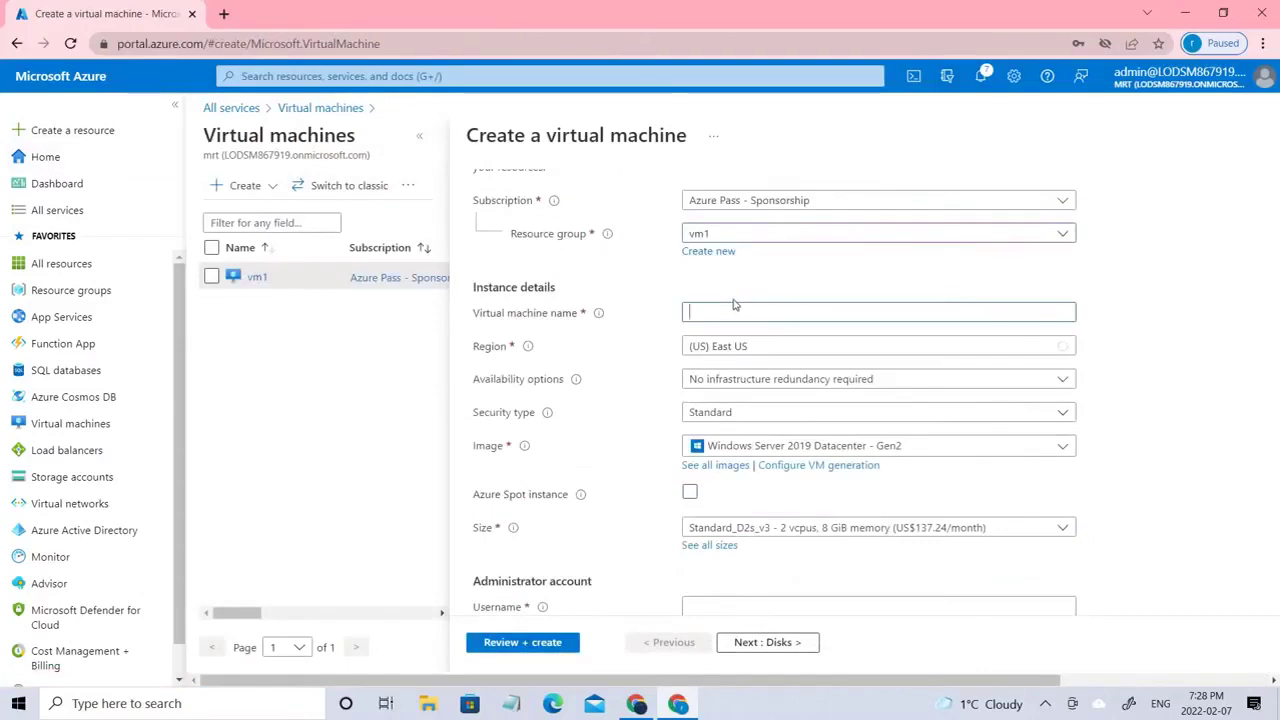
text(vm1)
scroll(752, 420, down, 2)
click(741, 435)
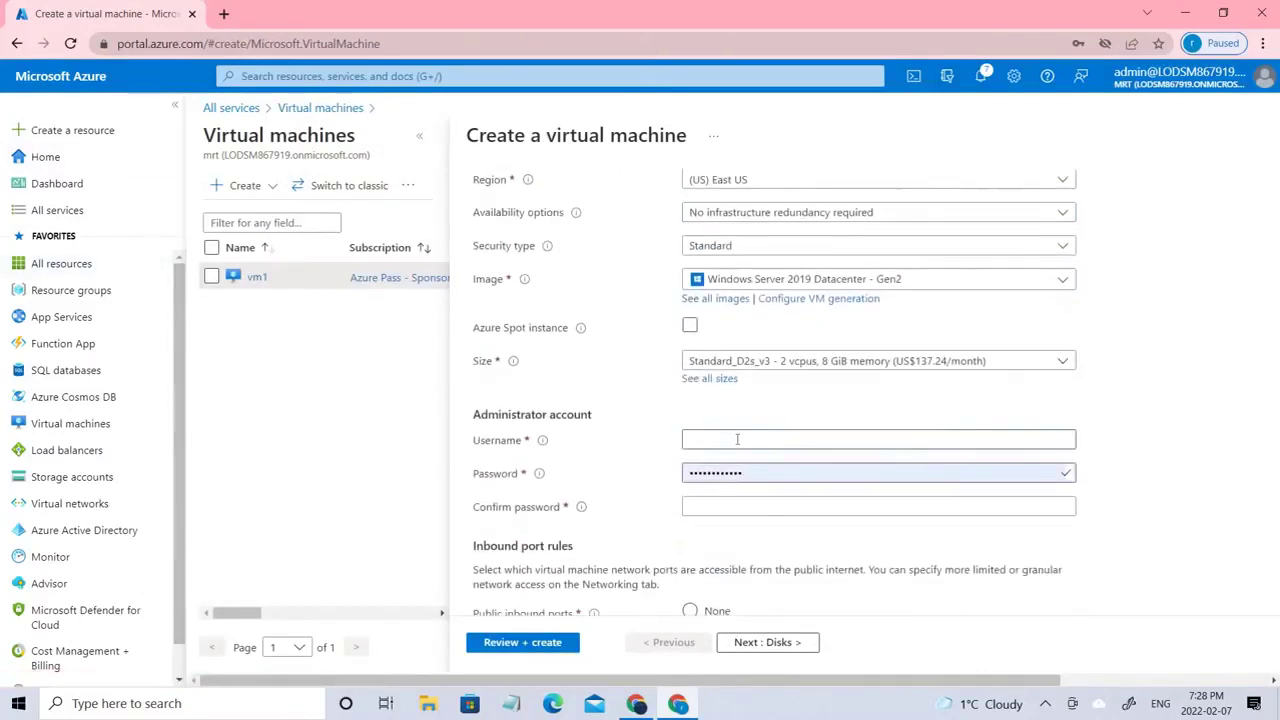
text(azurea)
key(BackSpace)
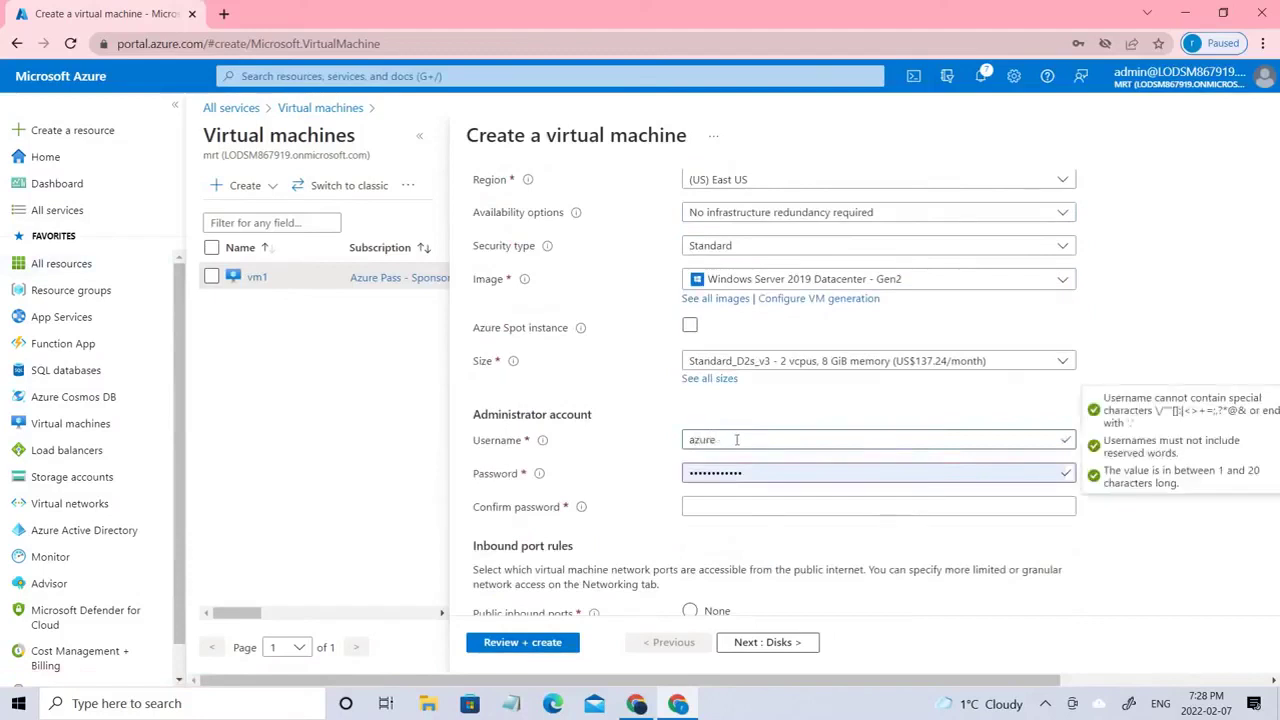
- Fill Confirm password with the saved password and finish the Basics tab
click(735, 512)
click(729, 550)
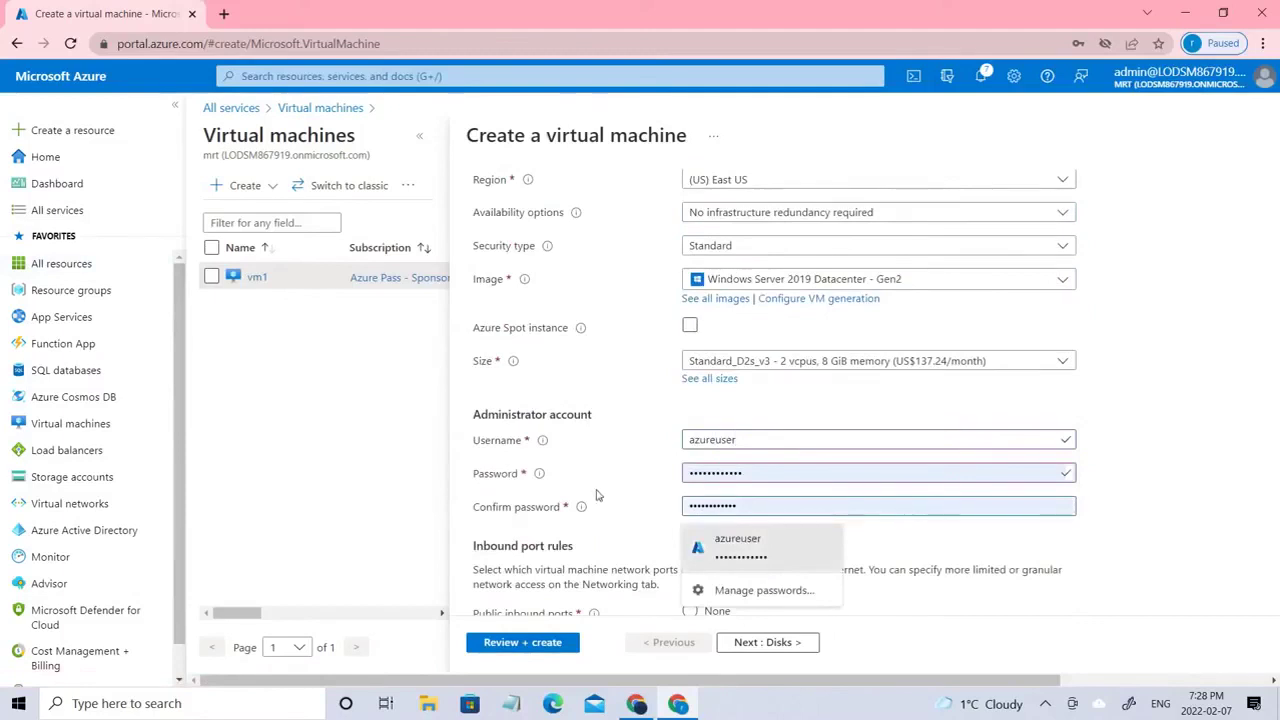
scroll(680, 451, down, 2)
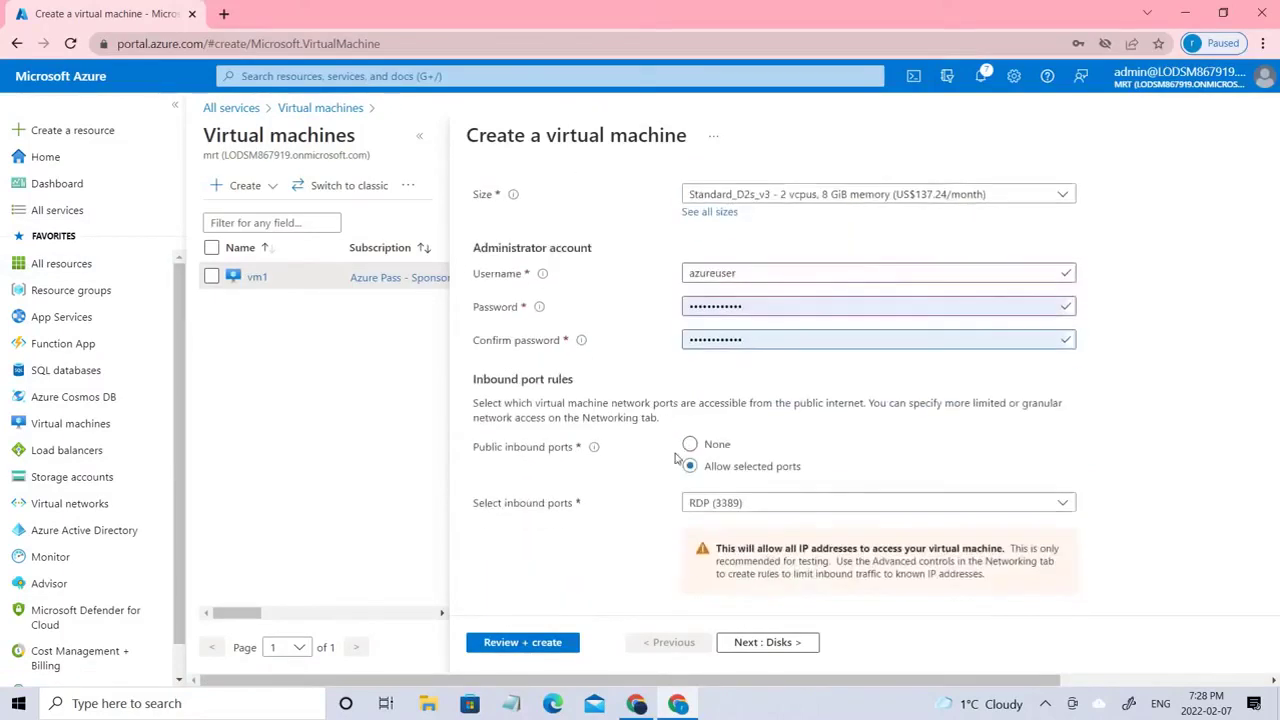
scroll(556, 511, down, 2)
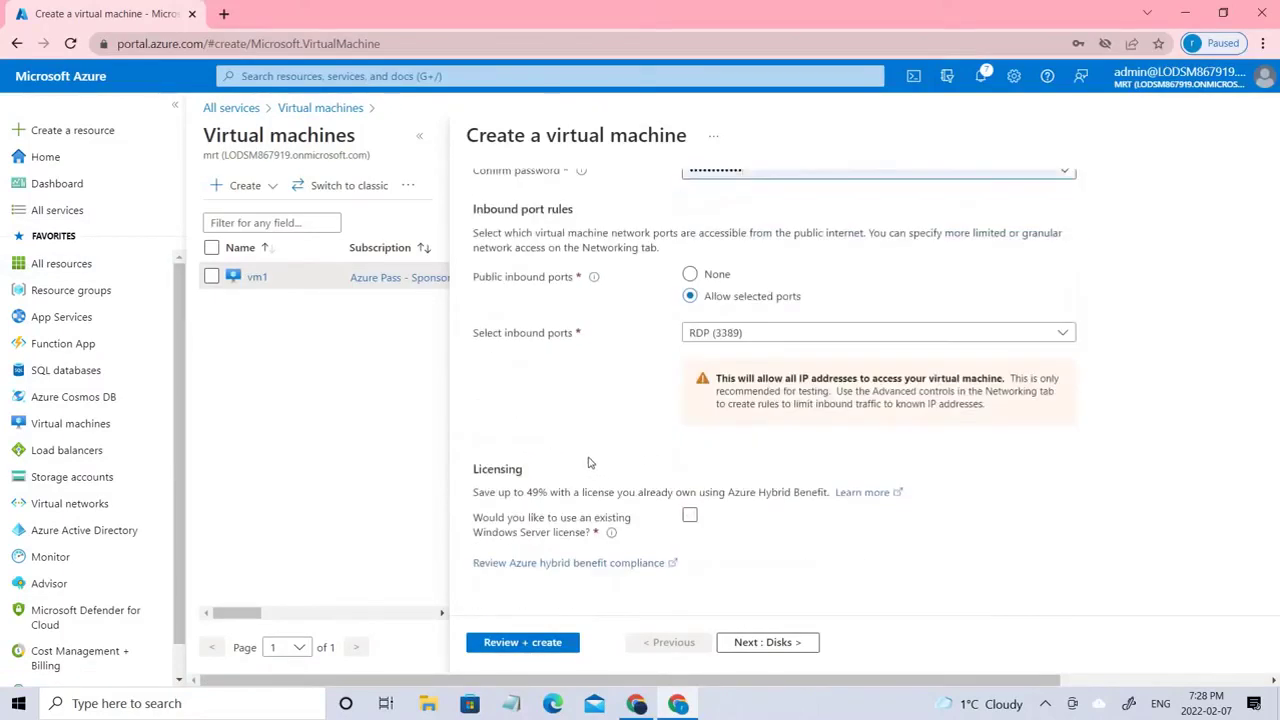
scroll(588, 462, up, 10)
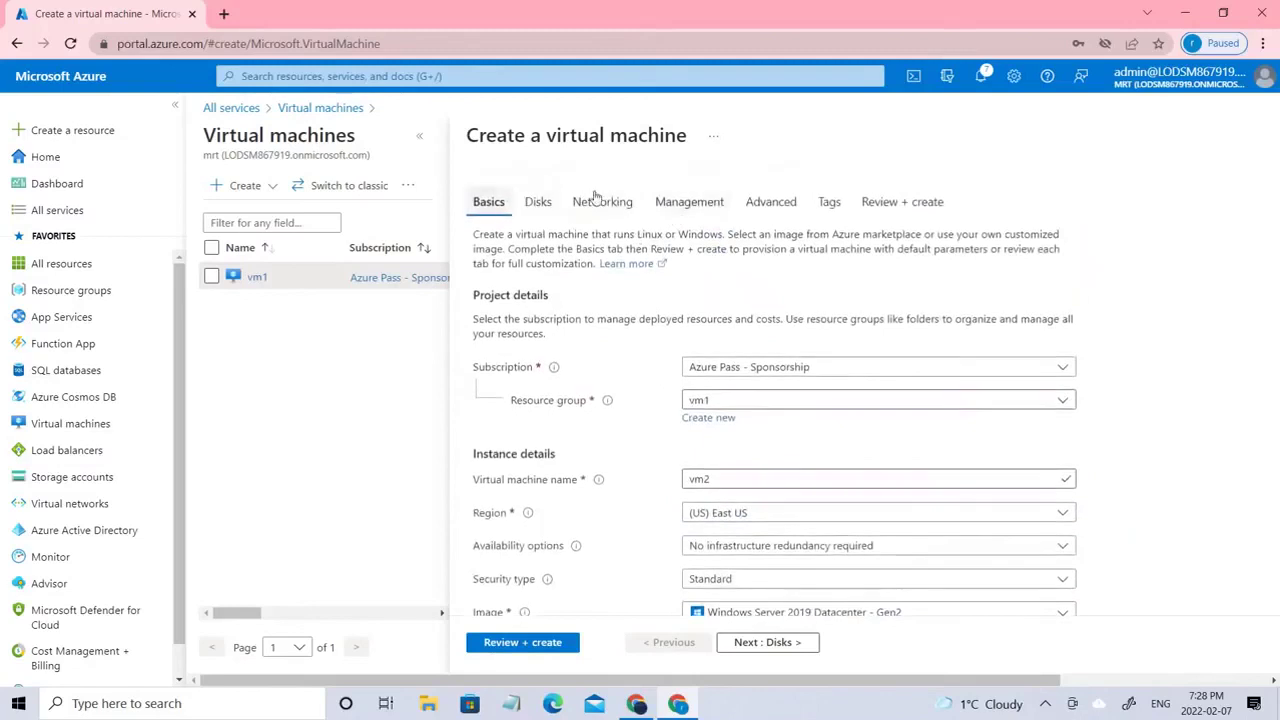
click(596, 196)
- Review vm2's networking settings and inbound ports
click(600, 201)
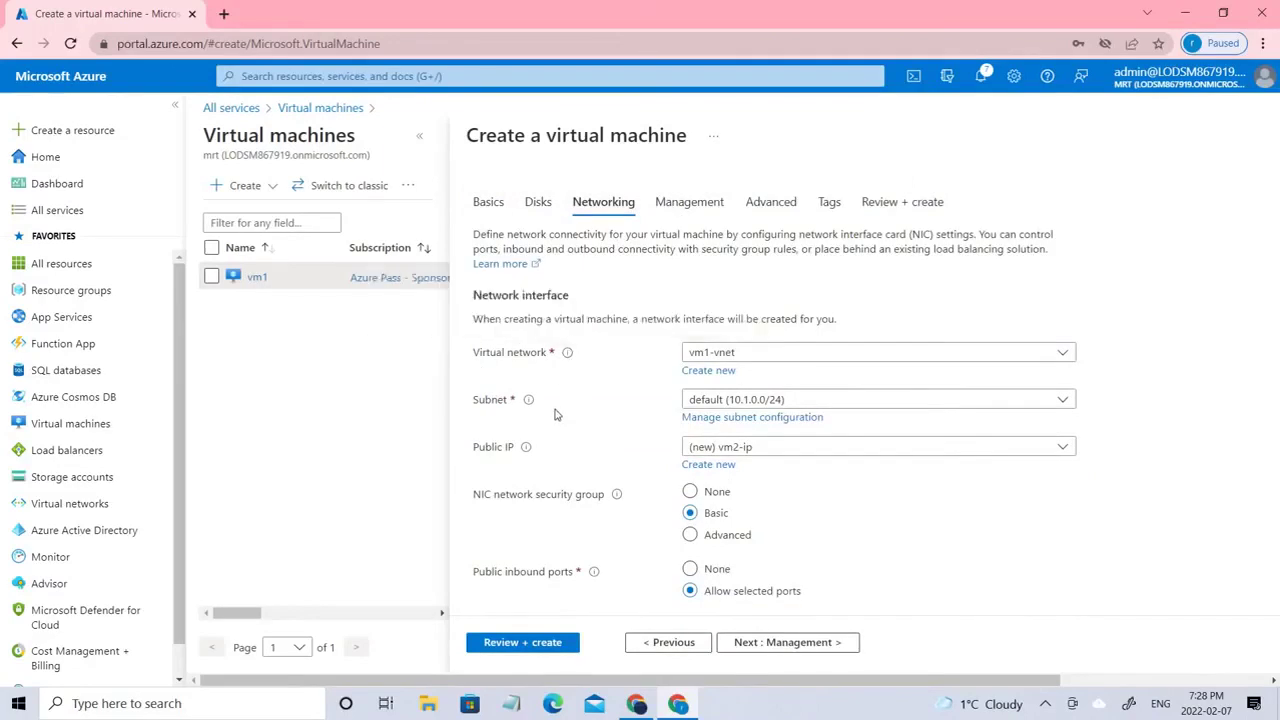
scroll(600, 390, down, 3)
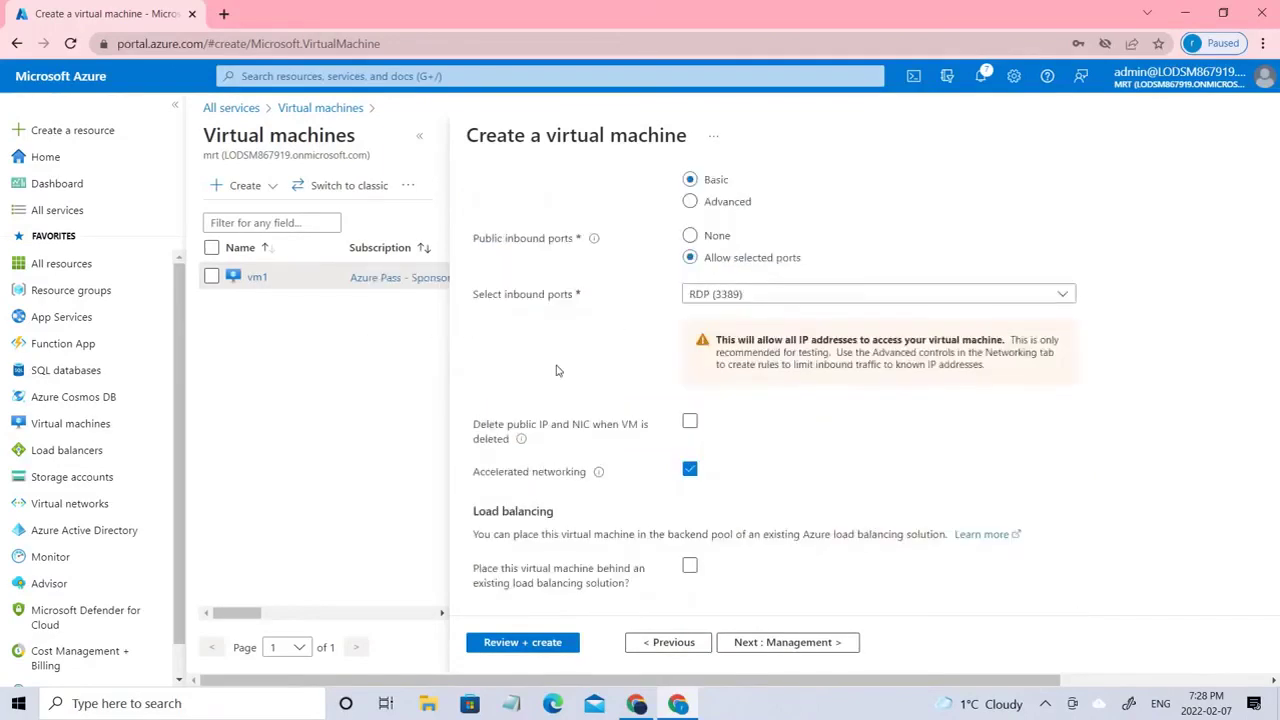
scroll(557, 371, up, 3)
- Run Review + create for vm2 and, once validation passes, create it
click(880, 188)
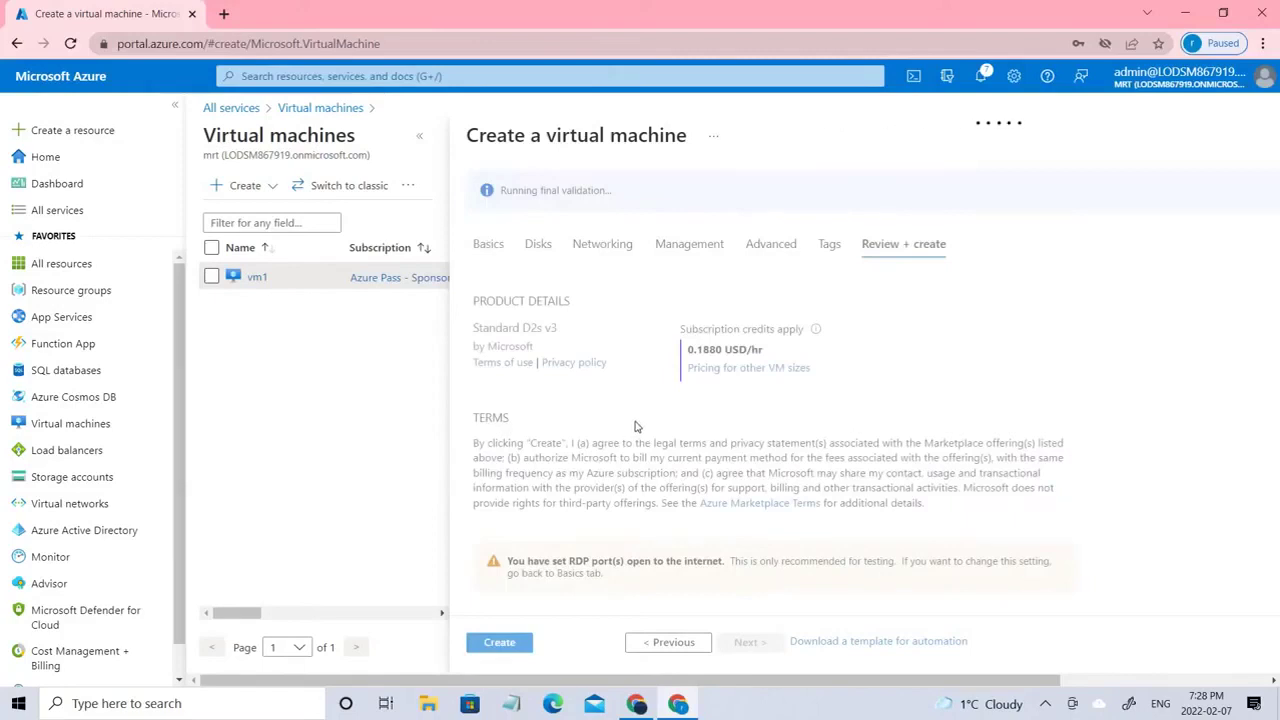
scroll(523, 563, down, 6)
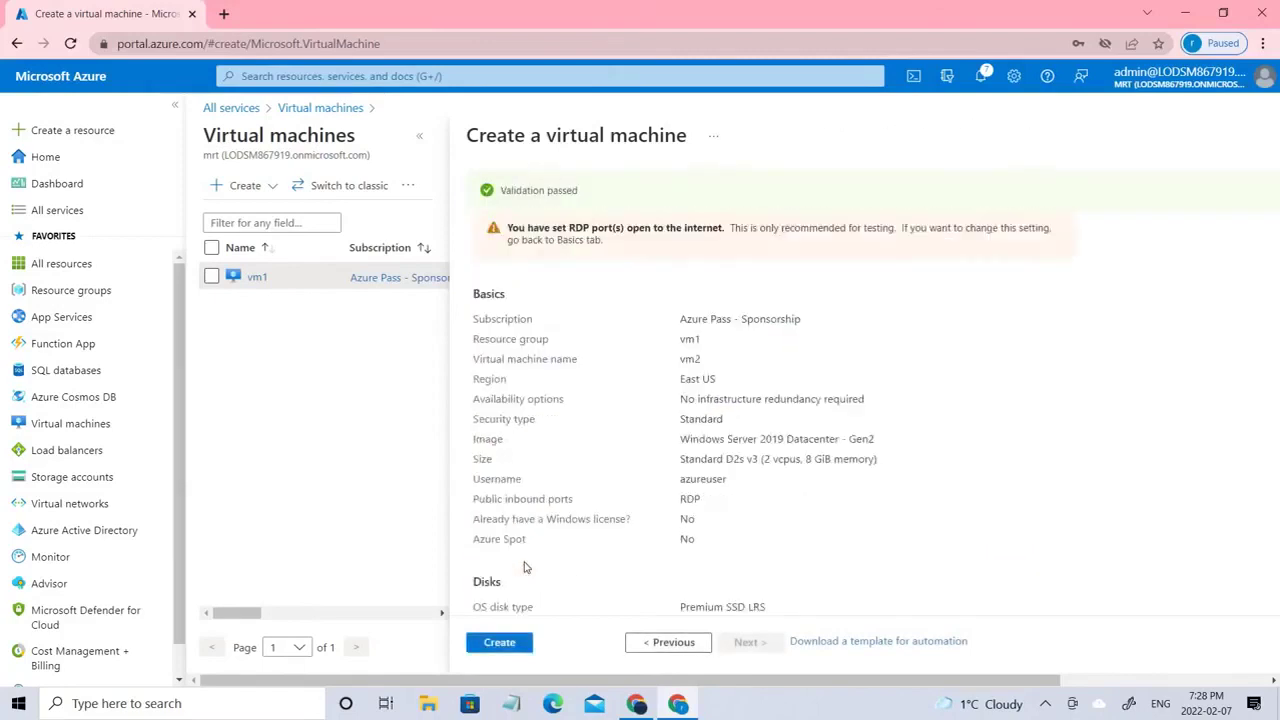
scroll(523, 563, up, 6)
click(499, 643)
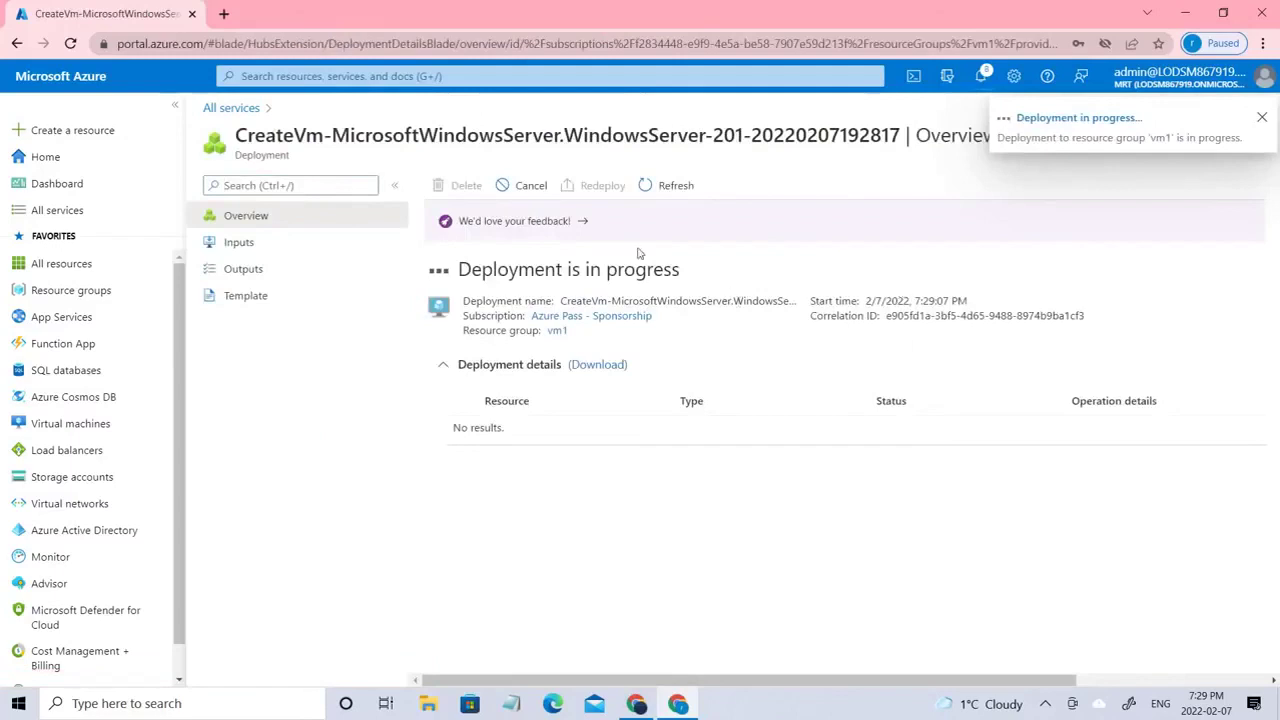
- Refresh vm2's deployment, confirm vm1 Running and vm2 Creating in the VM list, then open vm1
click(655, 190)
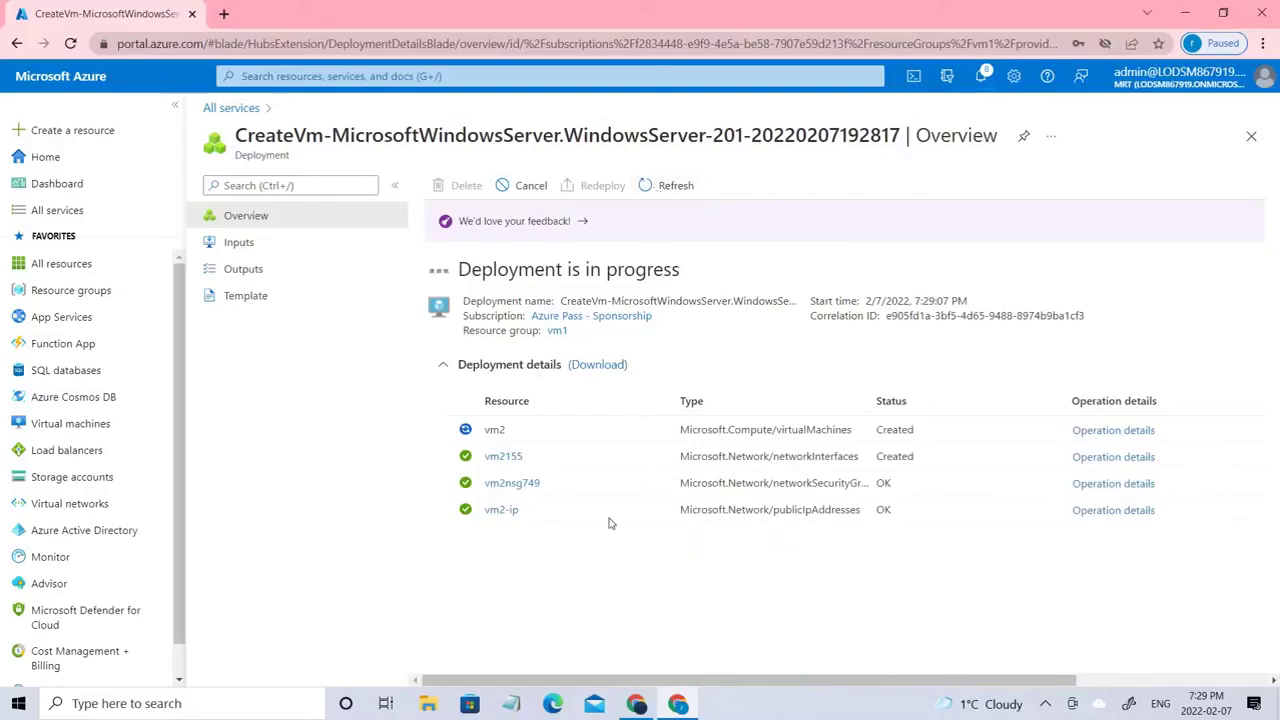
click(243, 107)
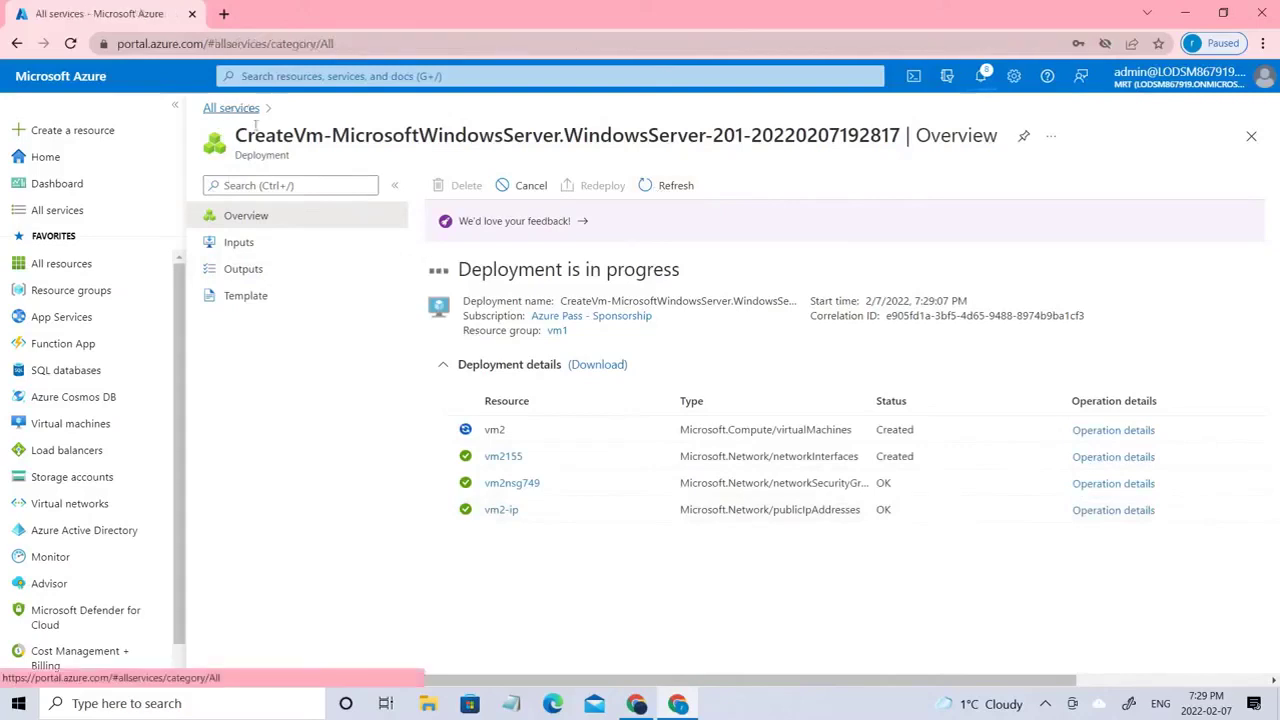
click(445, 330)
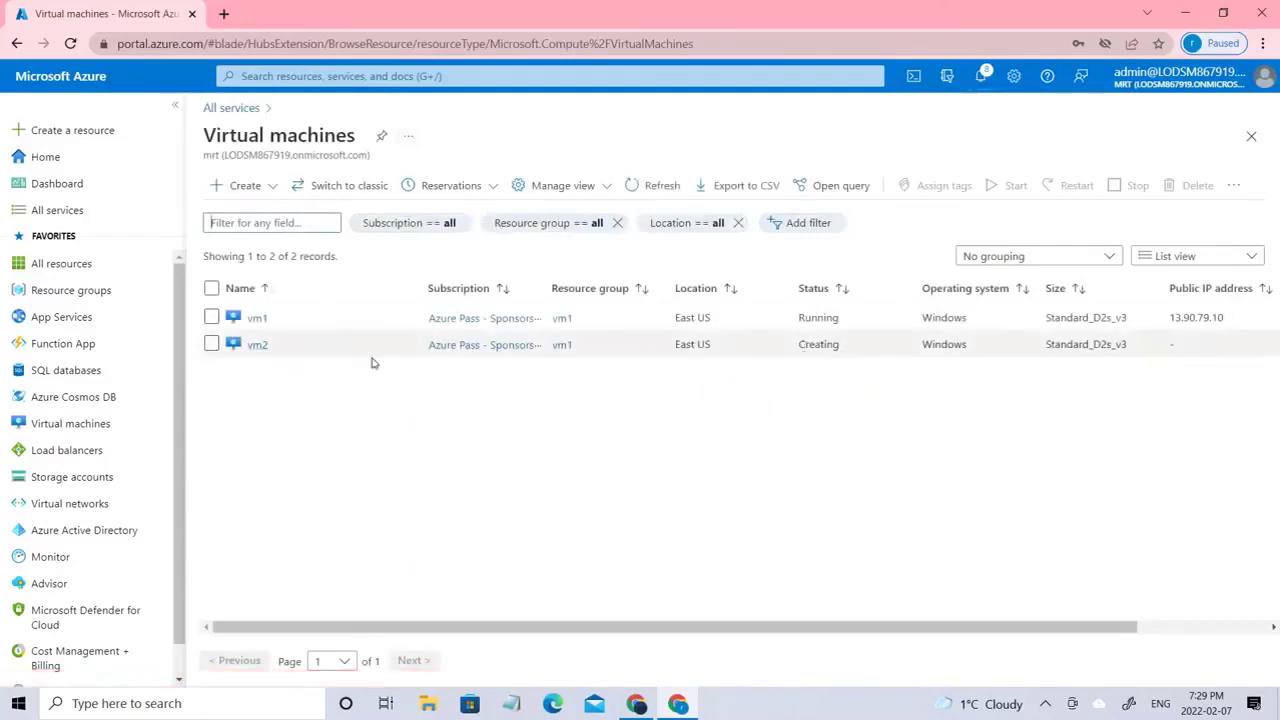
double_click(820, 344)
drag(853, 318, 788, 311)
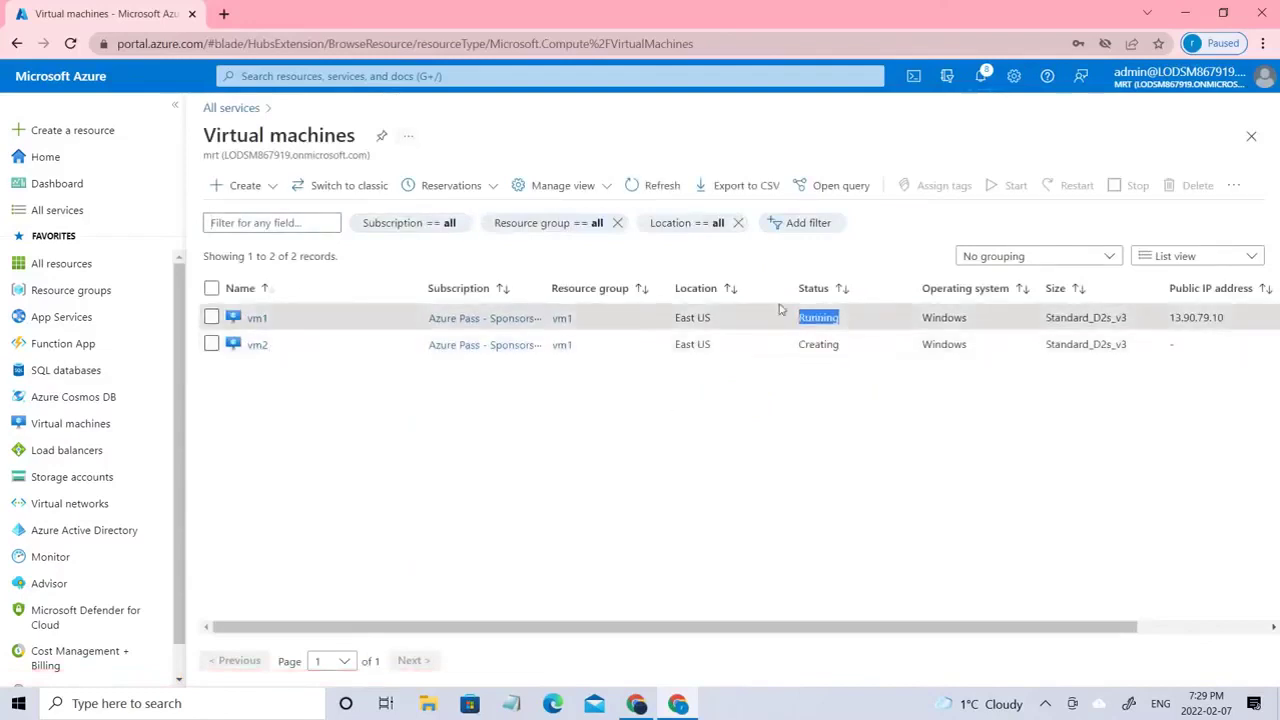
click(259, 318)
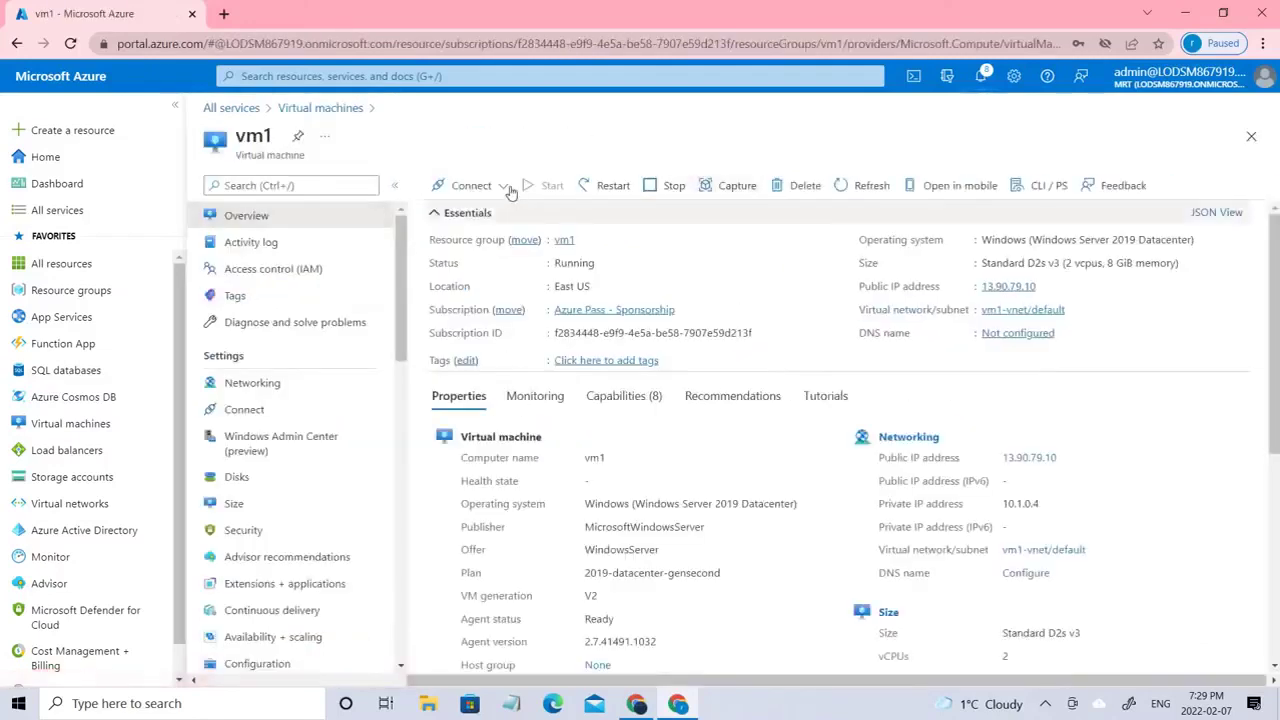
- Download vm1's RDP file (vm1 (1).rdp) via Connect > RDP and launch it
click(497, 188)
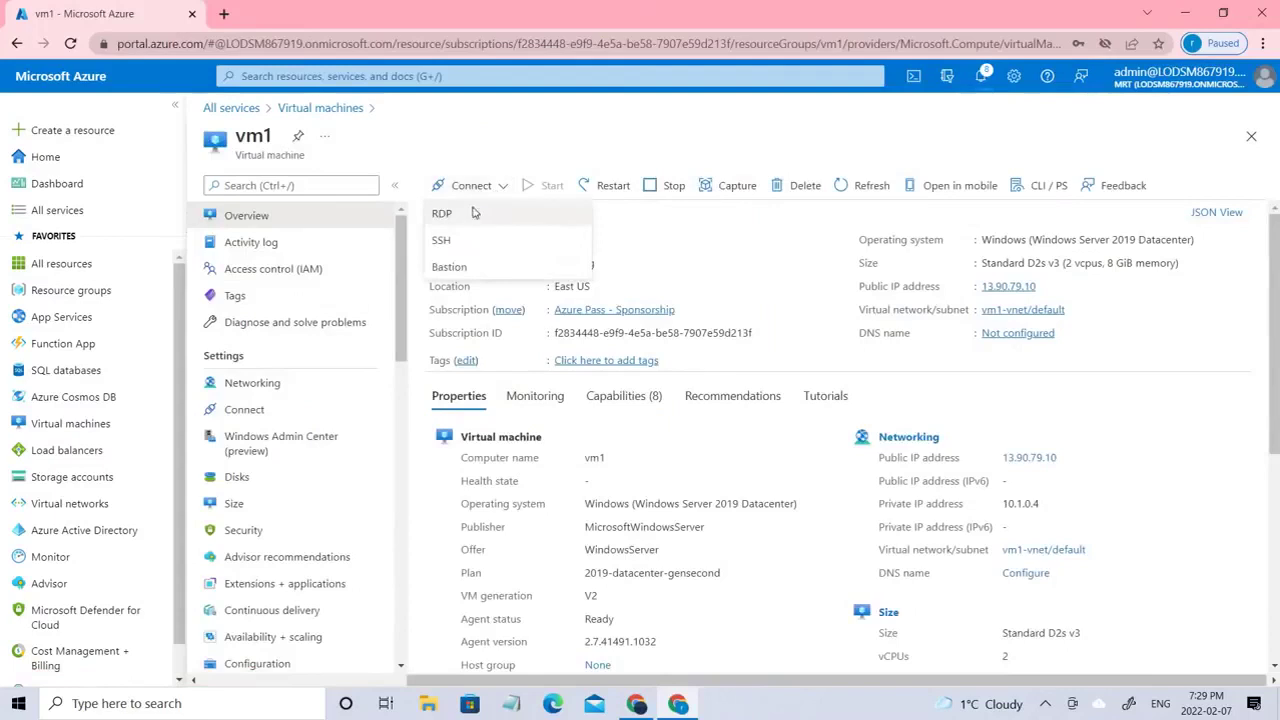
click(471, 211)
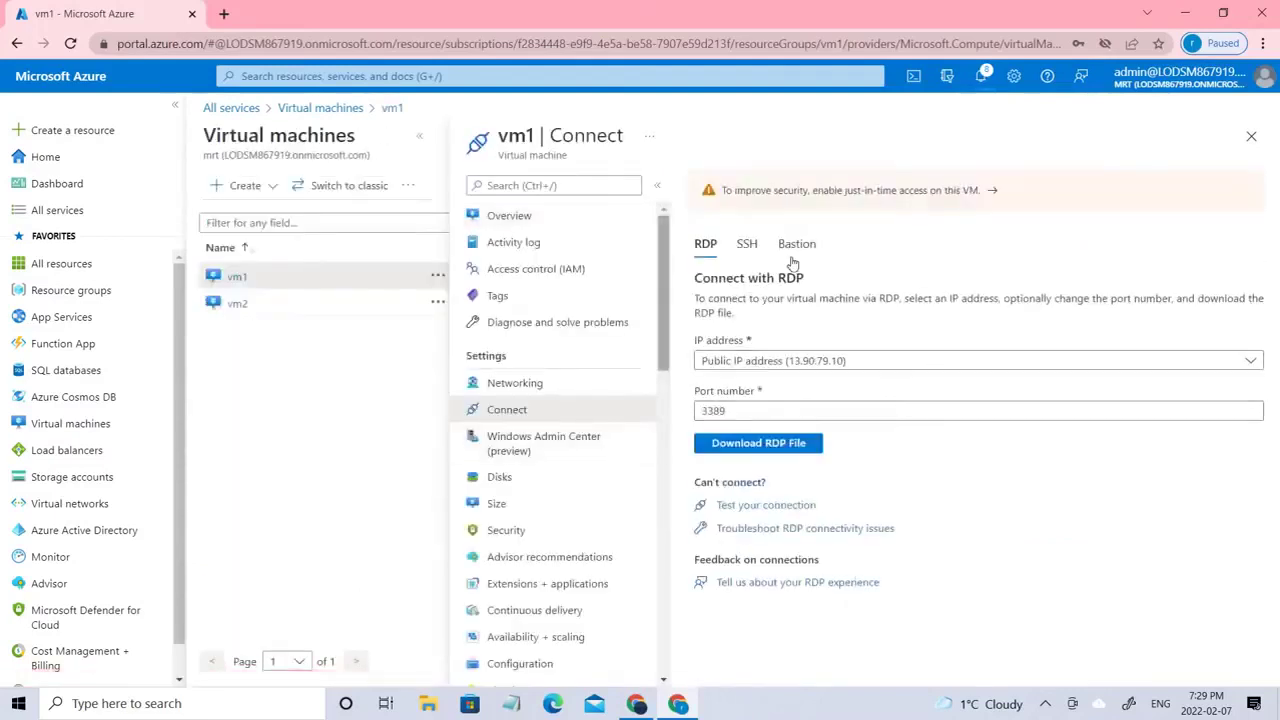
click(783, 453)
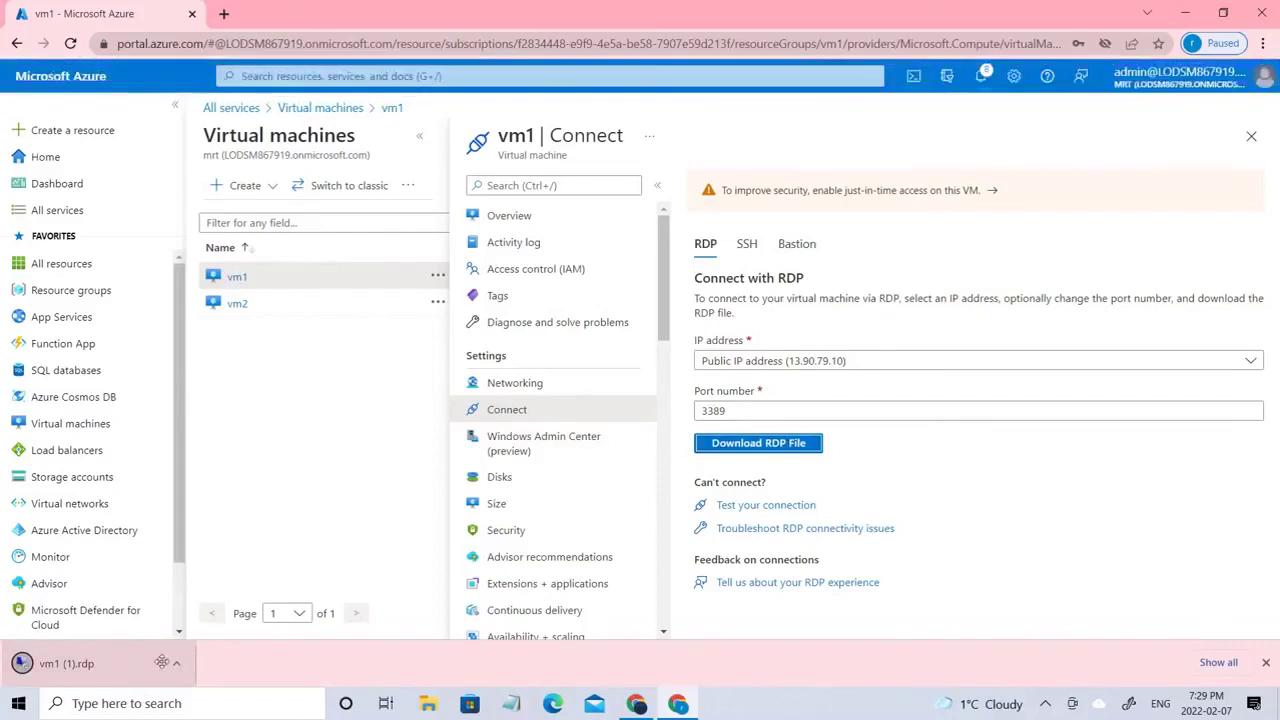
click(117, 661)
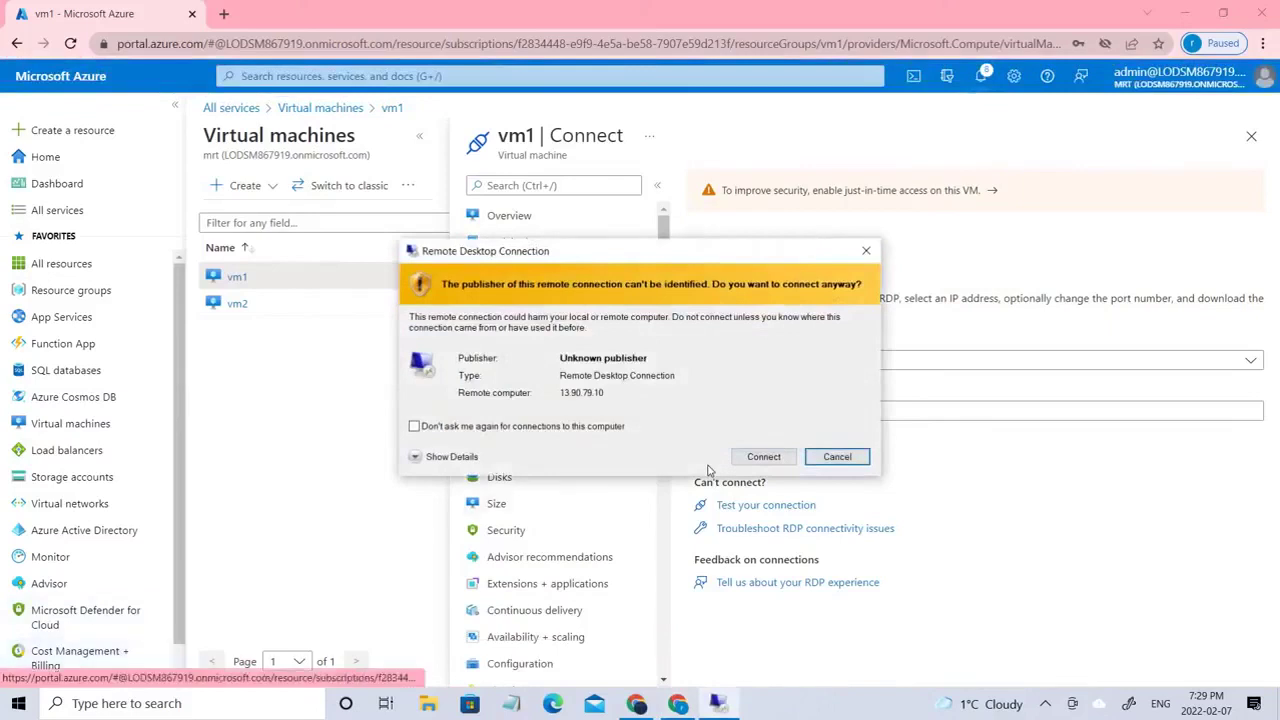
- Accept the unknown-publisher and certificate warnings to connect to vm1 at 13.90.79.10
click(763, 456)
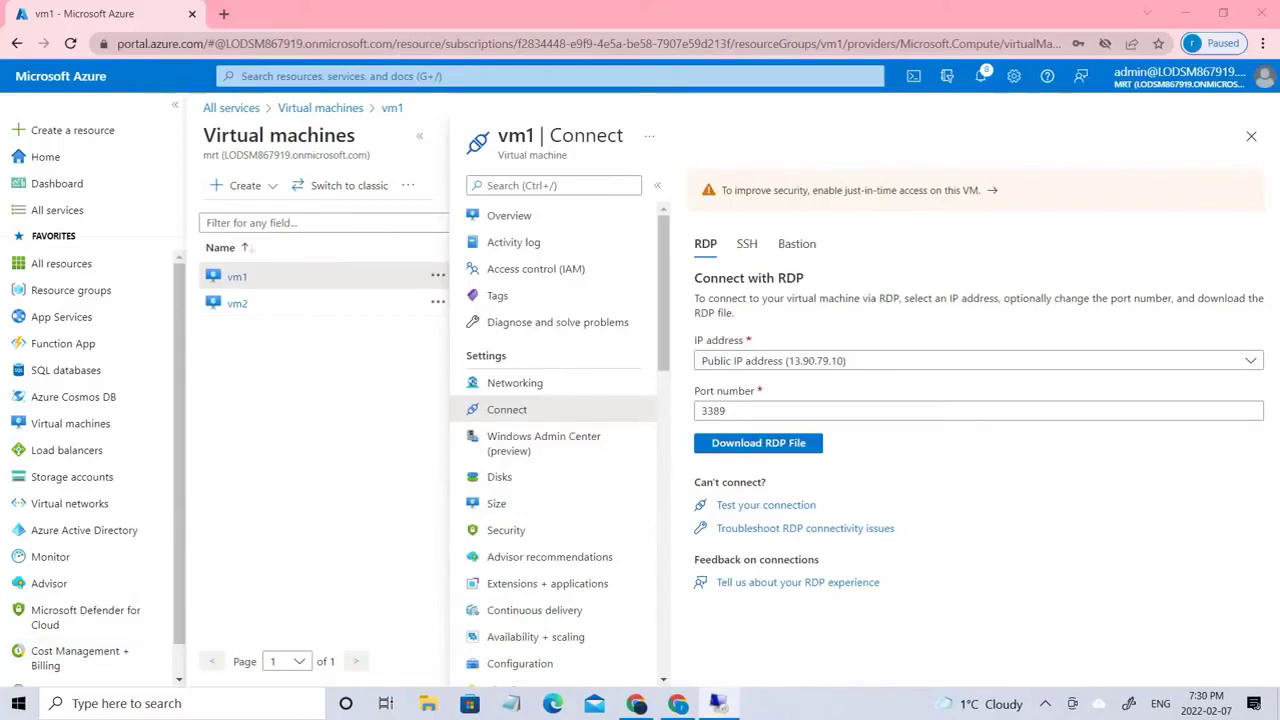
key(alt+Tab)
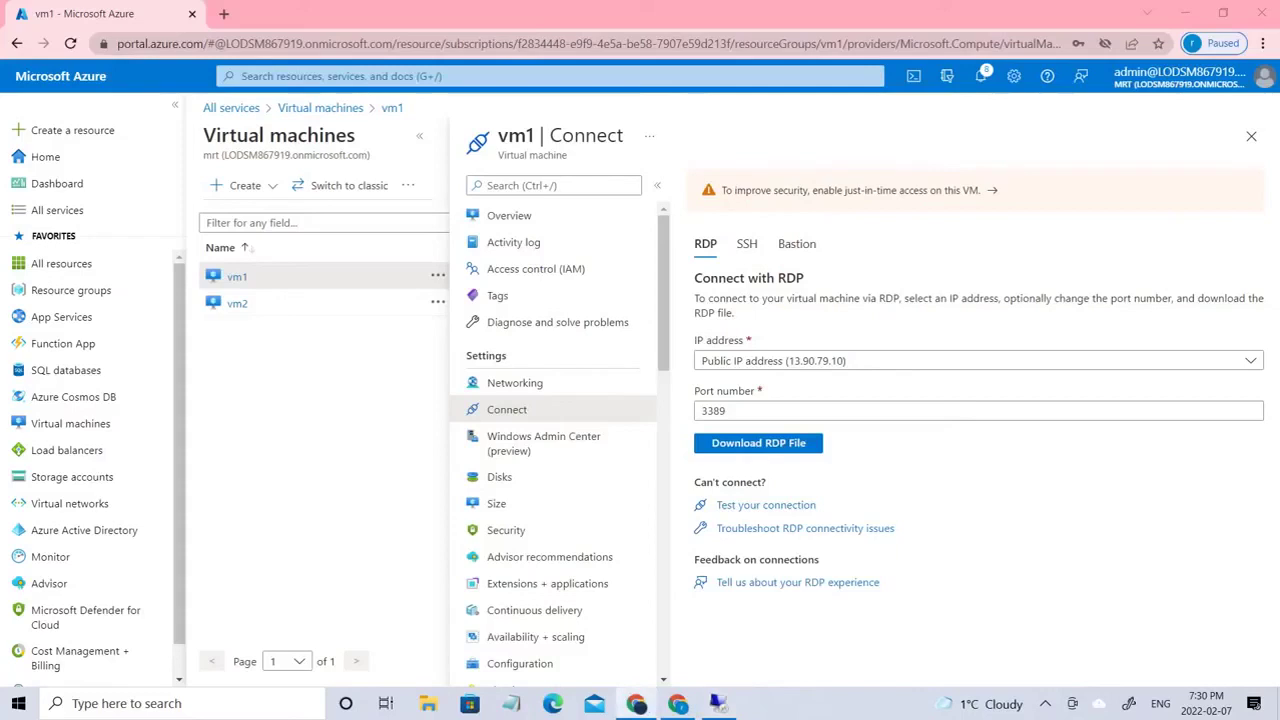
key(alt+Tab)
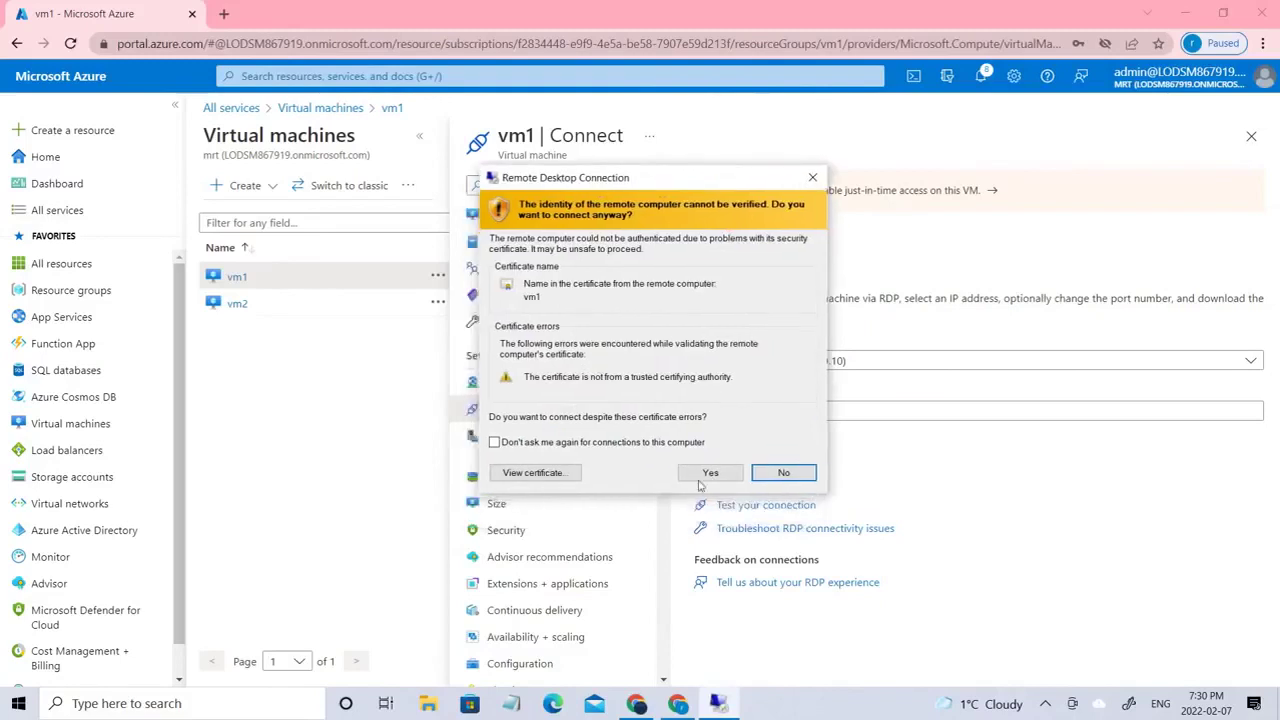
click(708, 474)
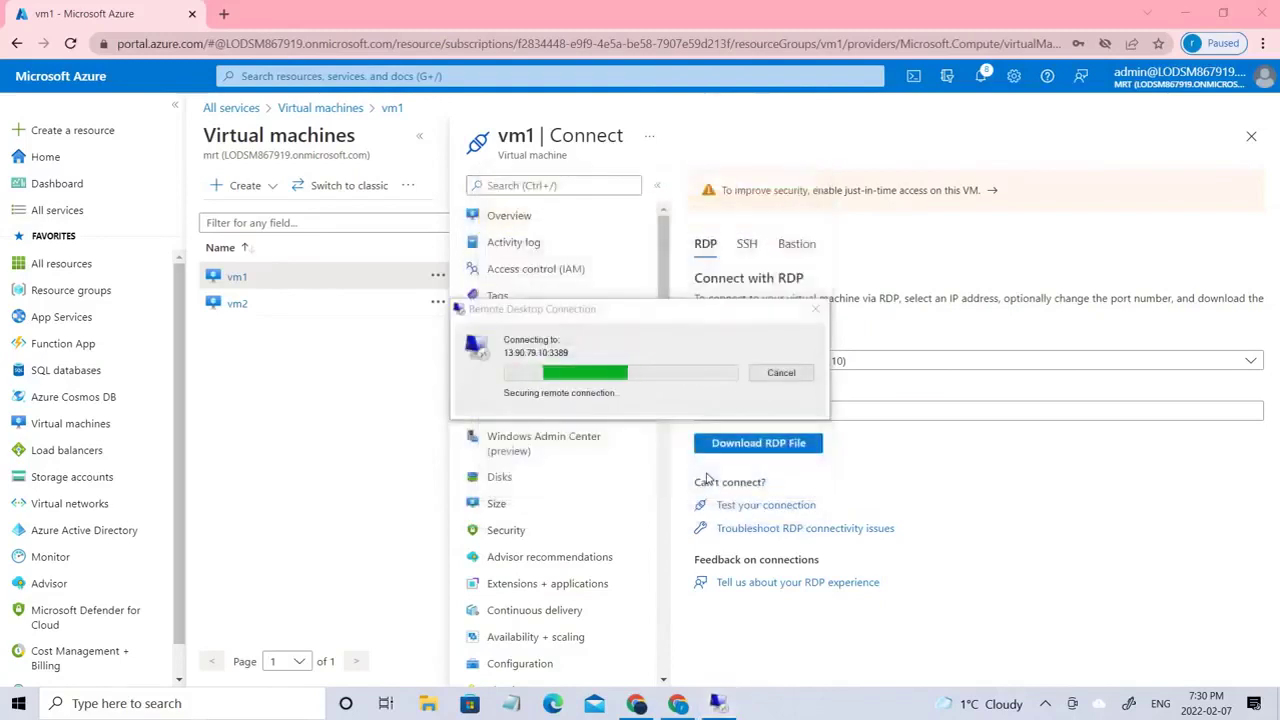
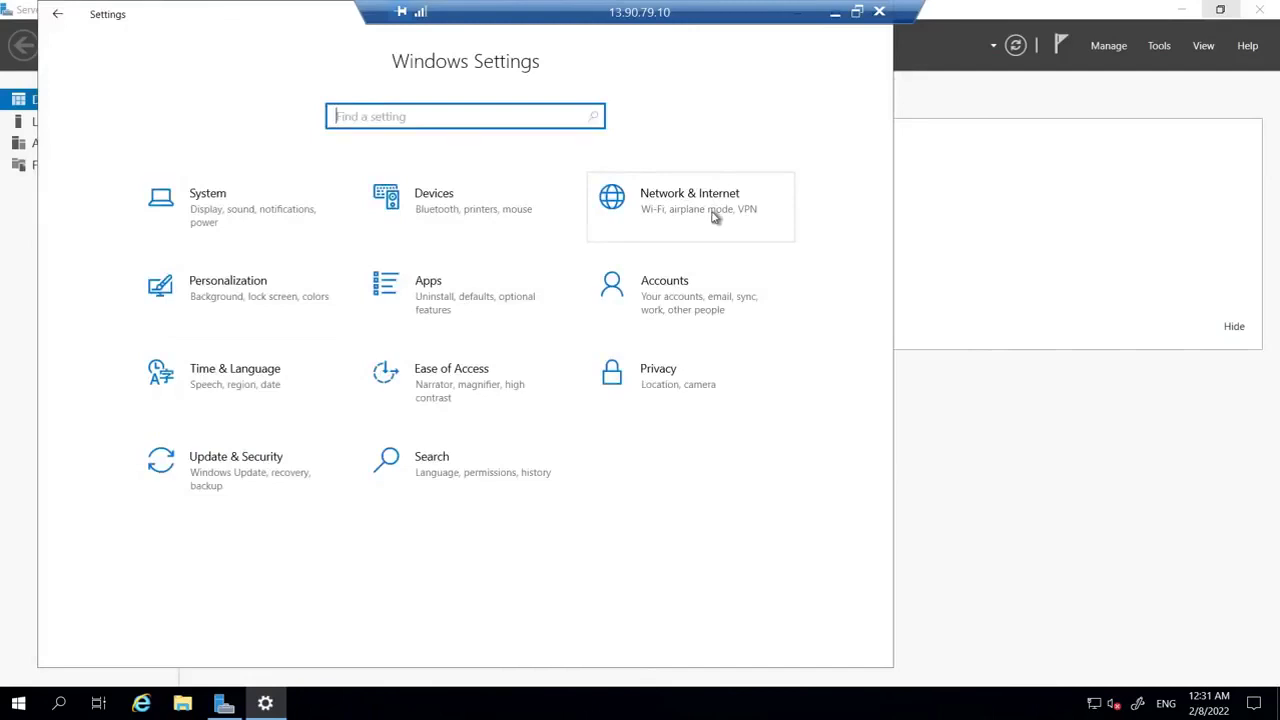
- Turn off Windows Defender Firewall for the public network in Windows Security
click(712, 213)
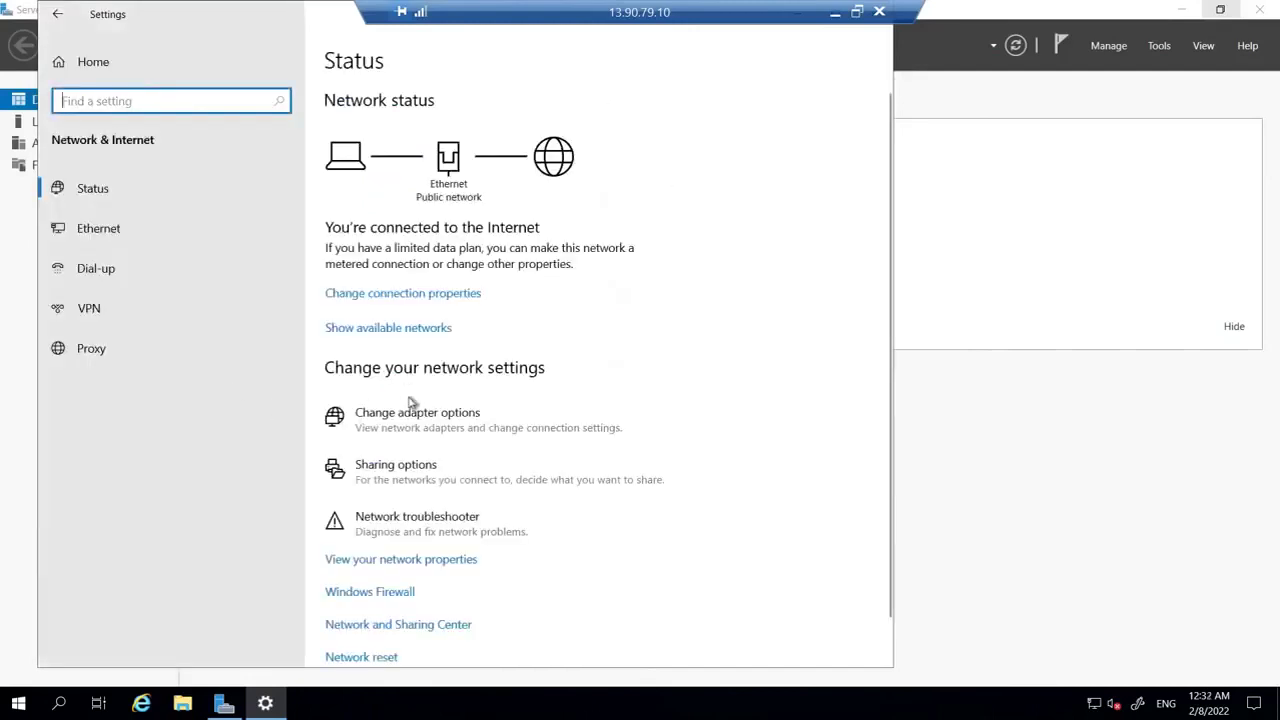
scroll(400, 450, down, 1)
click(376, 546)
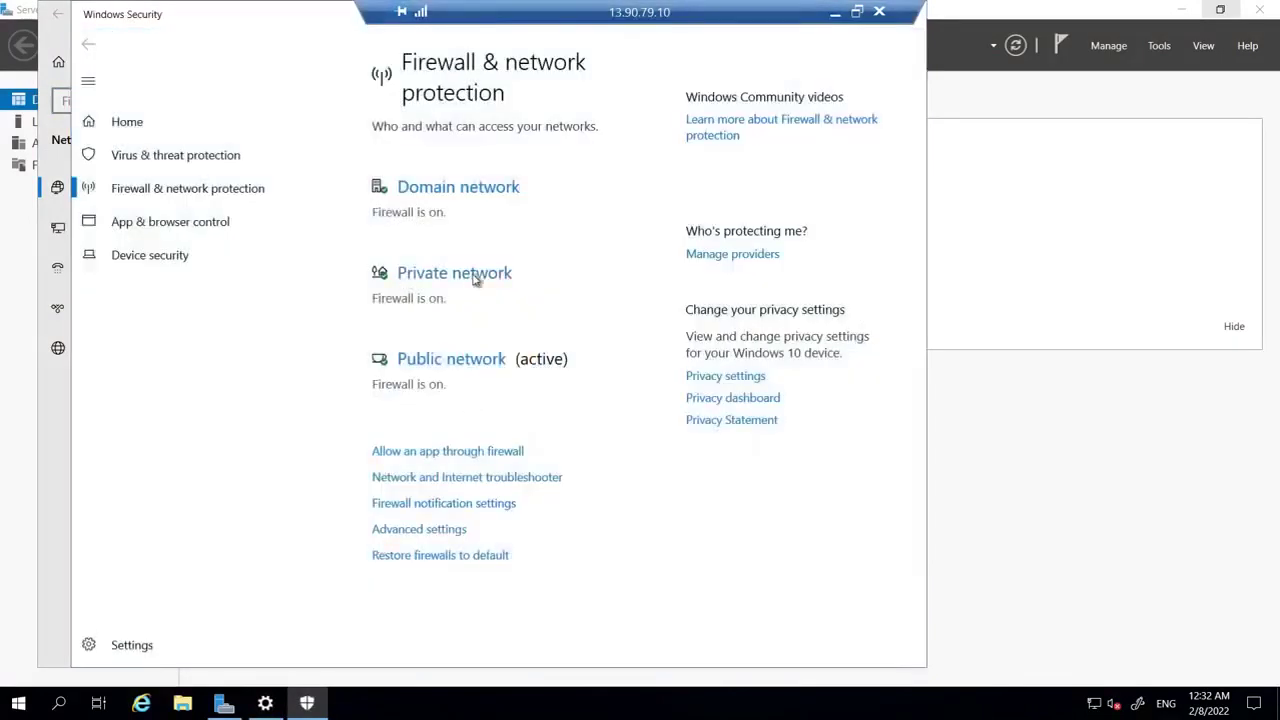
click(435, 360)
click(421, 374)
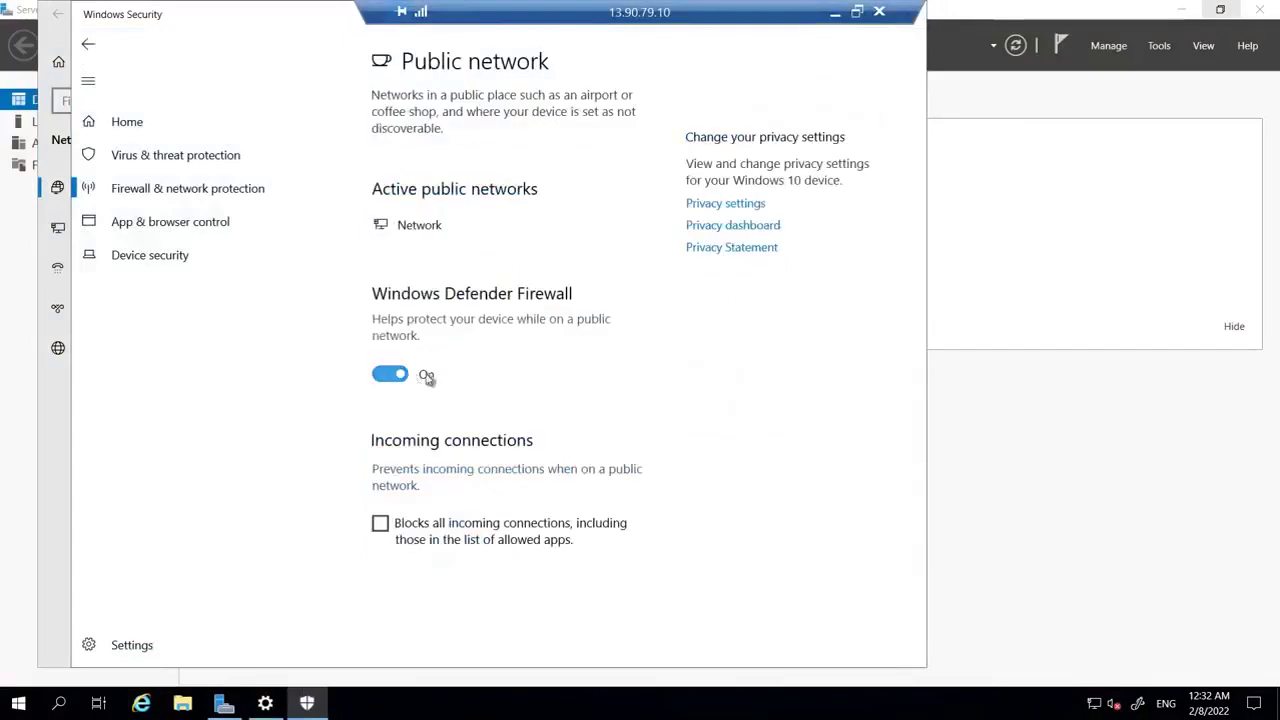
click(88, 44)
- Turn off Windows Defender Firewall for the private network as well
click(432, 274)
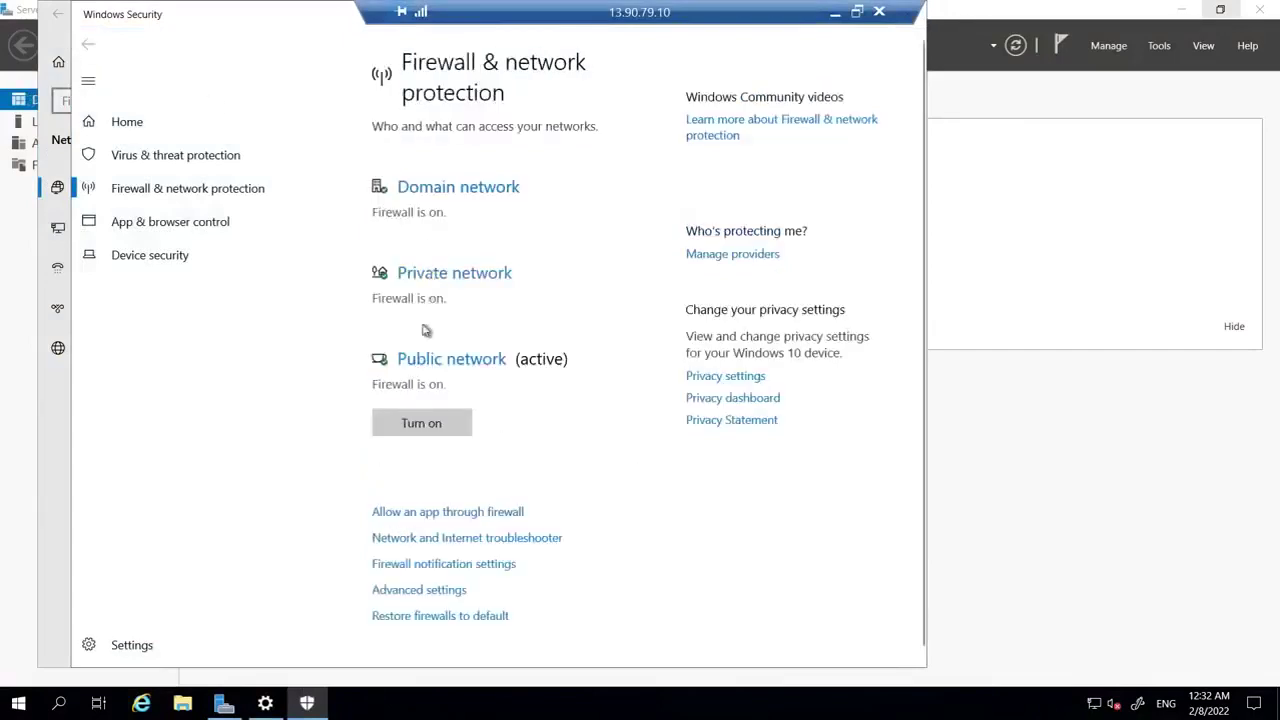
click(390, 374)
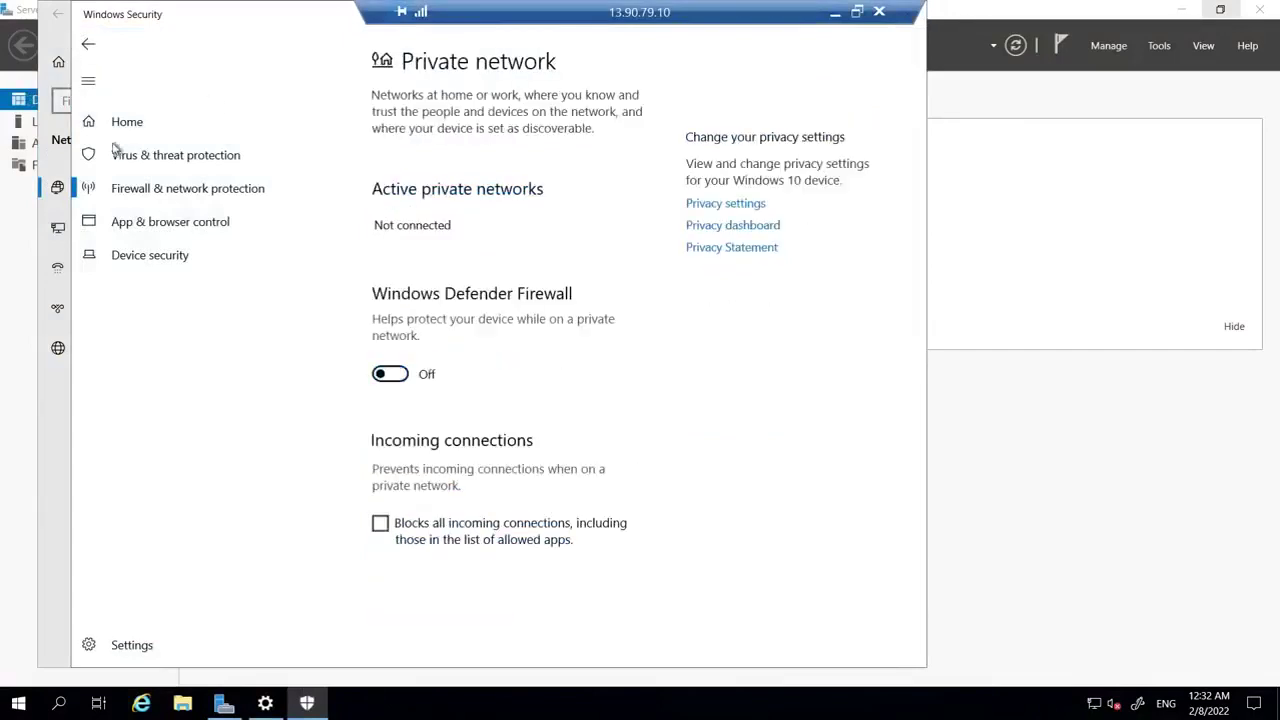
click(90, 46)
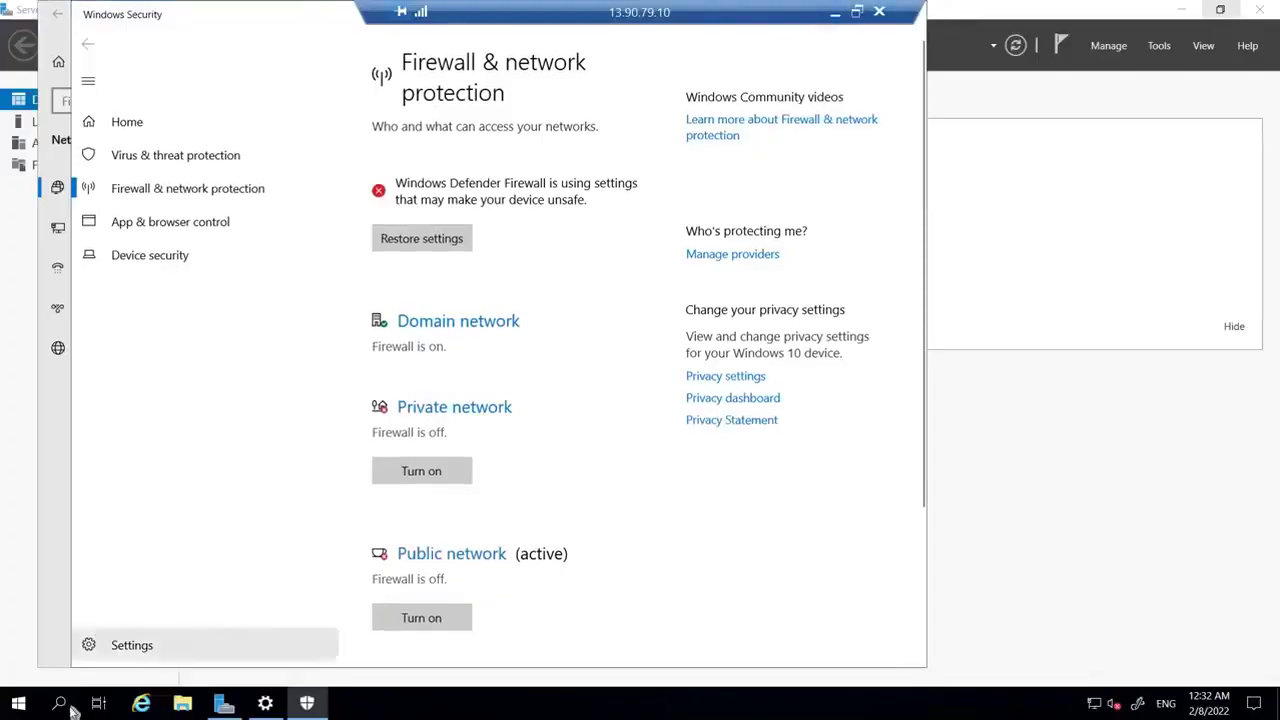
- Launch Windows PowerShell and run 'ping vm2'
click(59, 703)
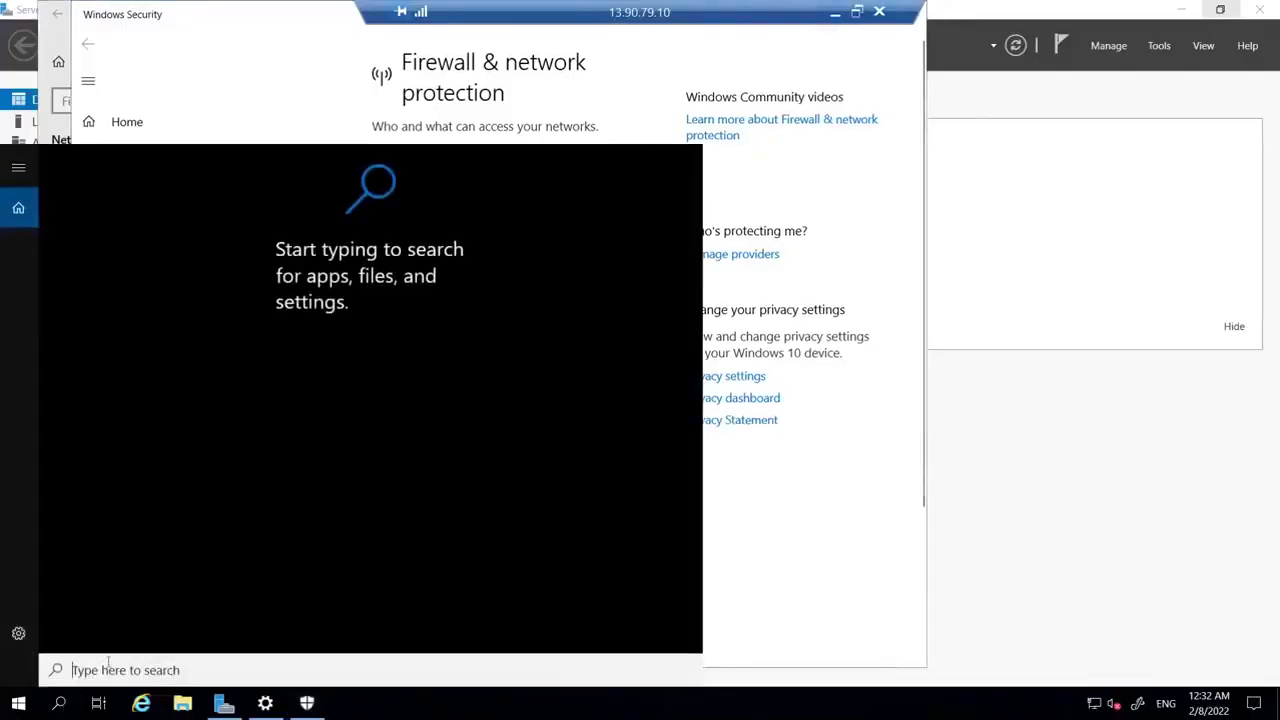
text(power)
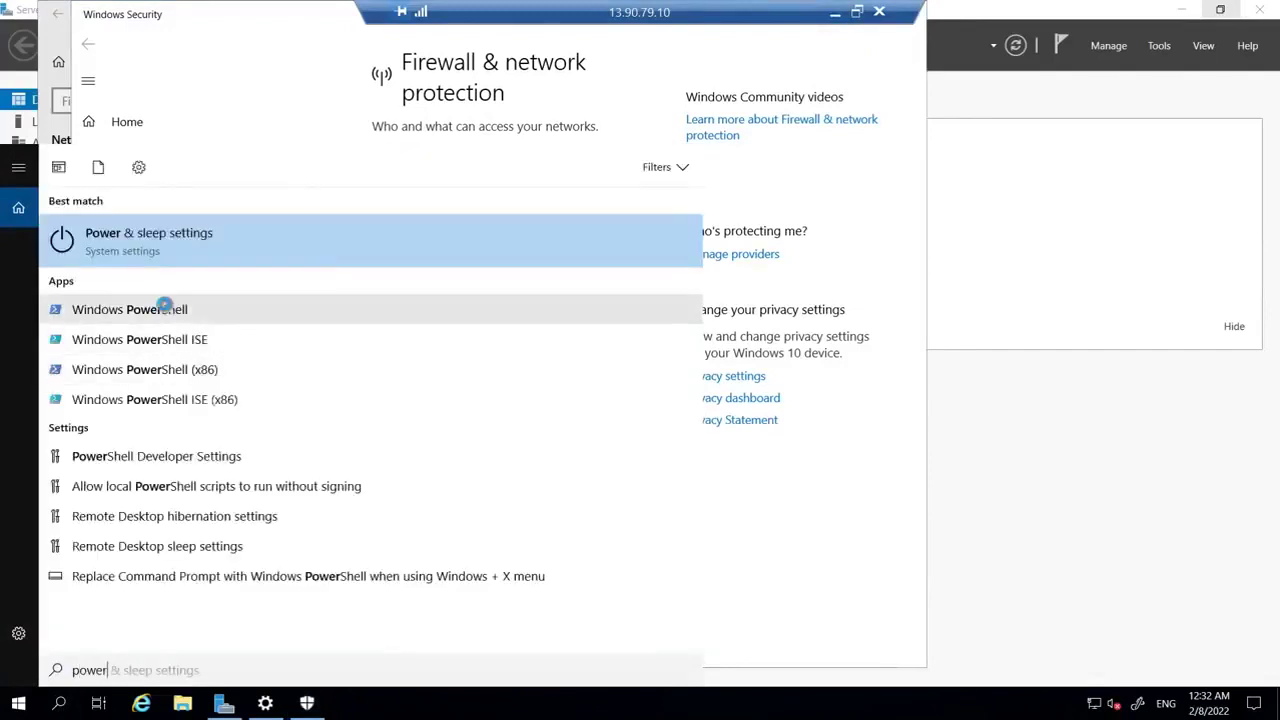
click(165, 309)
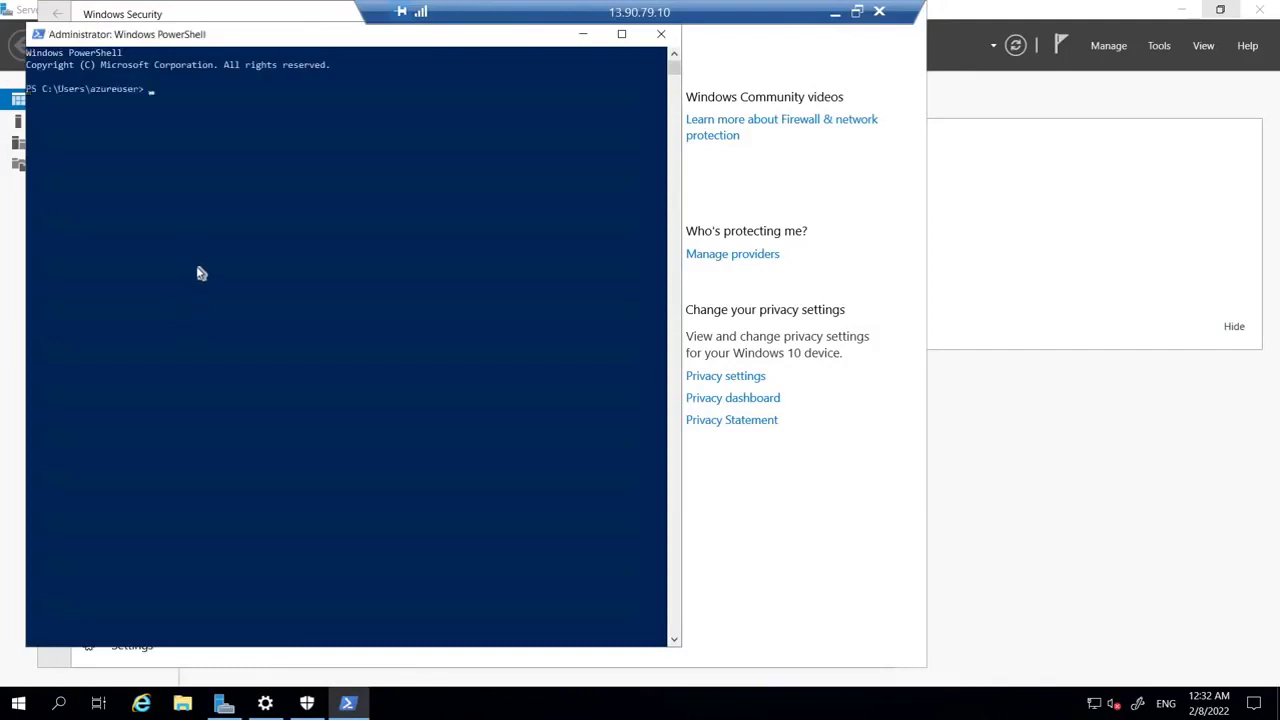
text(ping vm2)
key(Return)
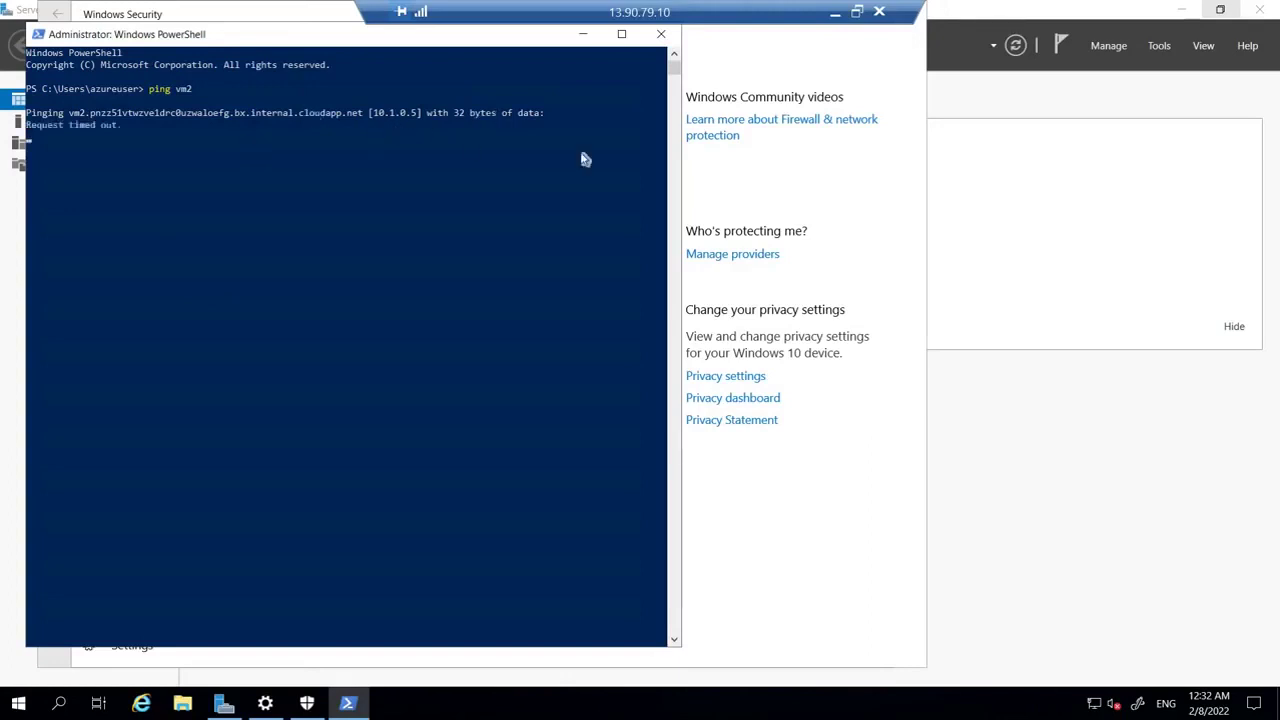
- Stop the timed-out ping with Ctrl+C and minimize the remote session back to the portal
drag(130, 137, 48, 141)
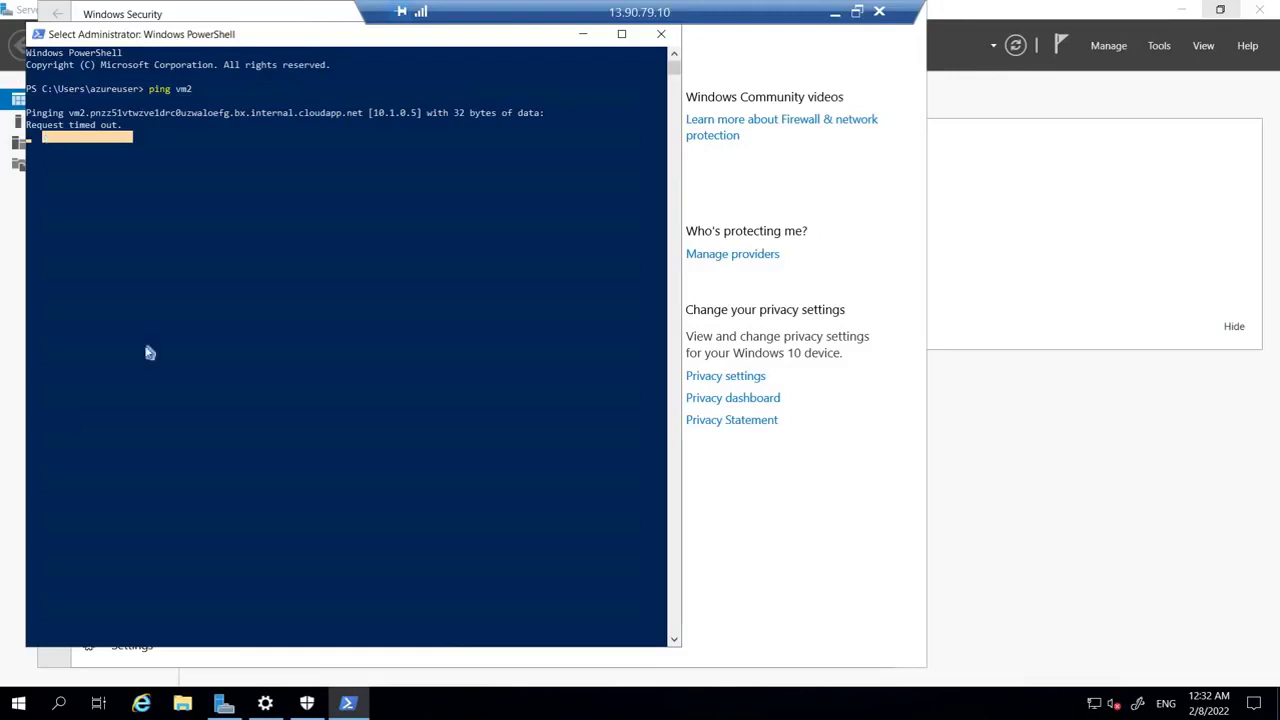
click(188, 268)
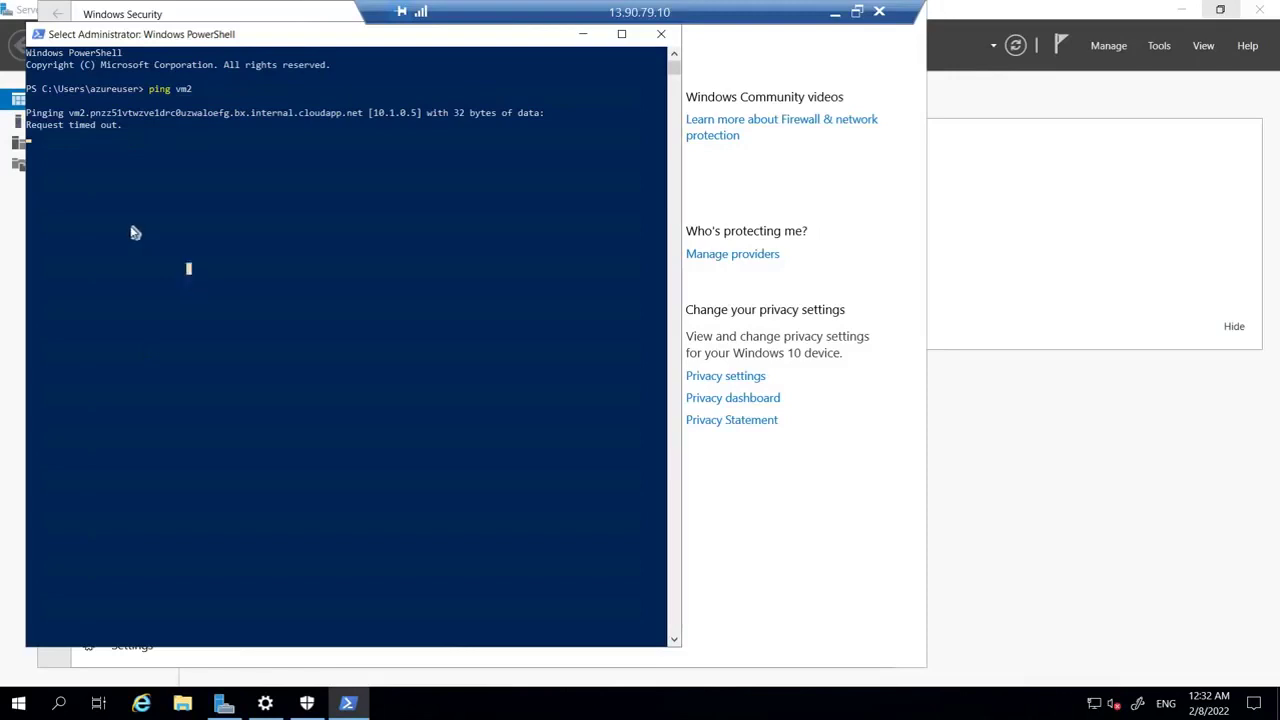
right_click(93, 178)
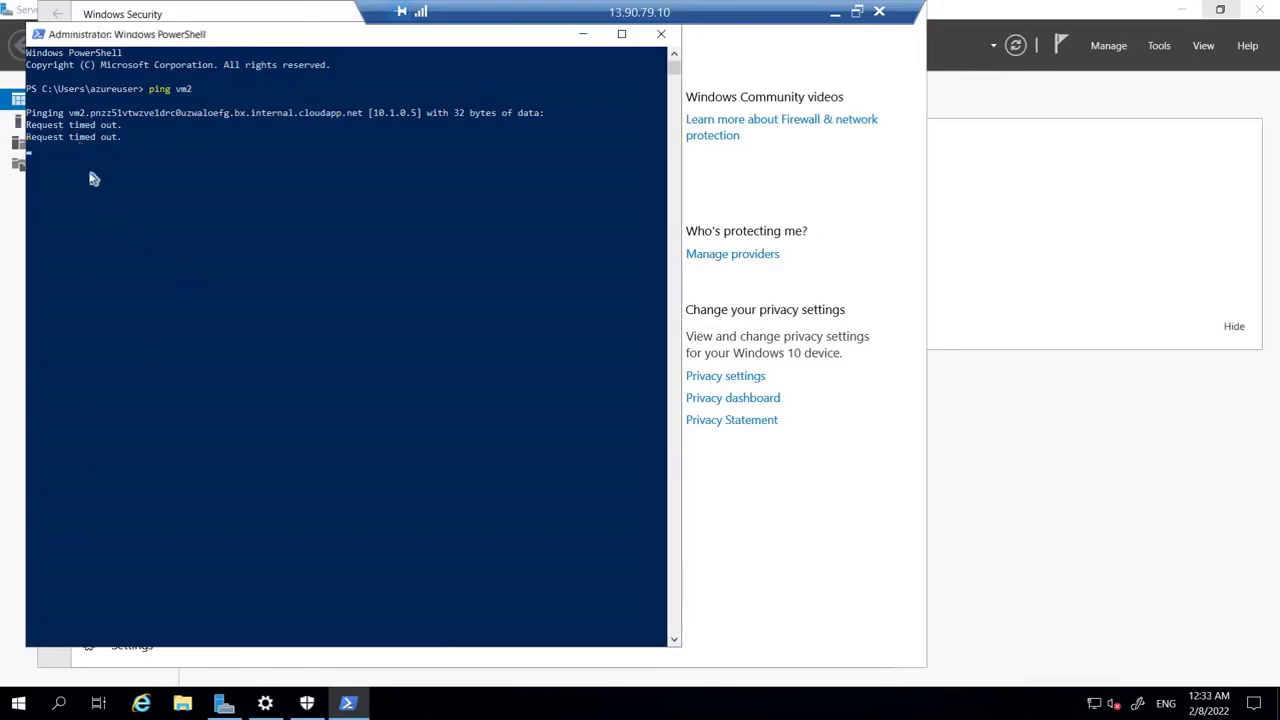
key(ctrl+c)
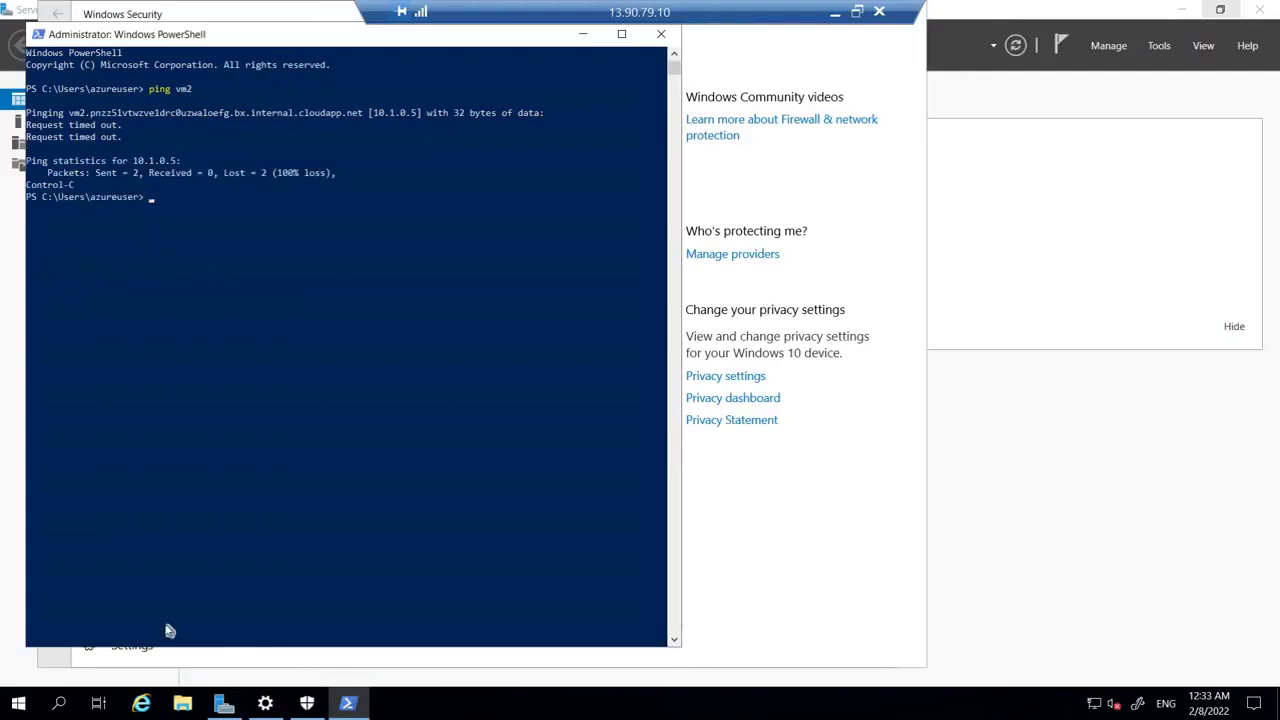
click(1180, 9)
click(835, 11)
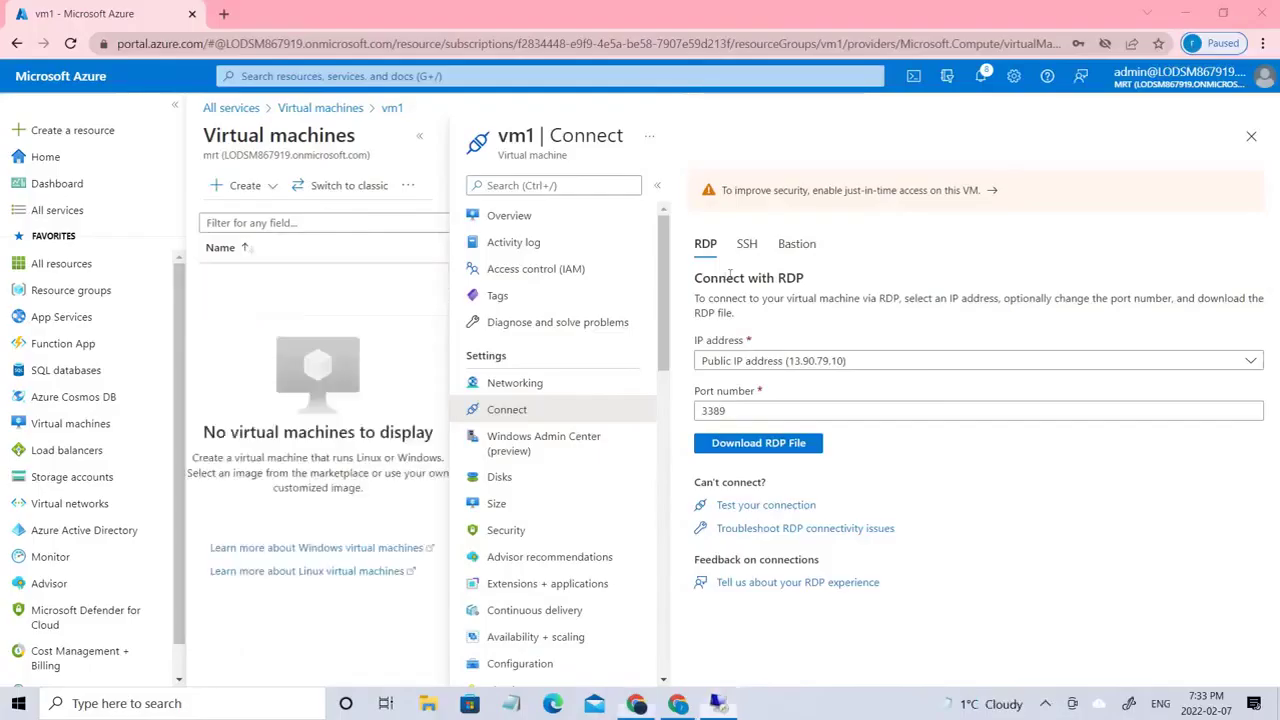
- Refresh the Virtual machines list and open vm2
click(301, 108)
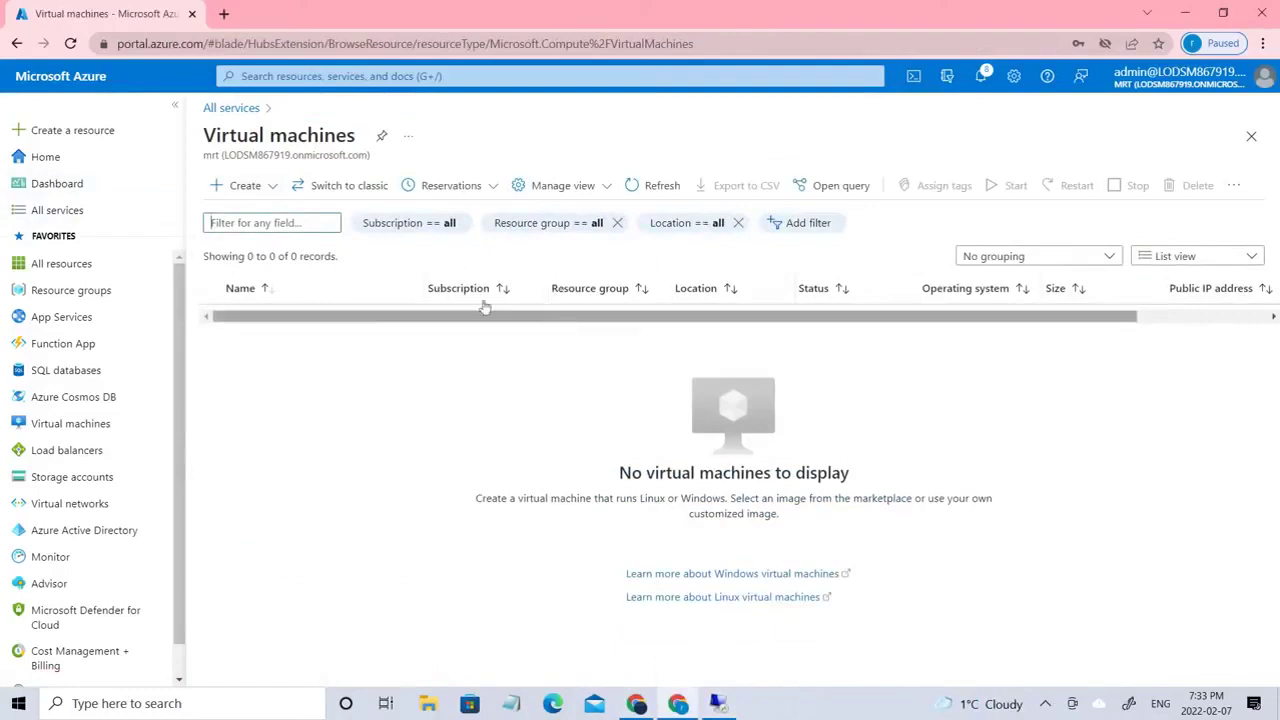
scroll(400, 306, right, 2)
click(655, 187)
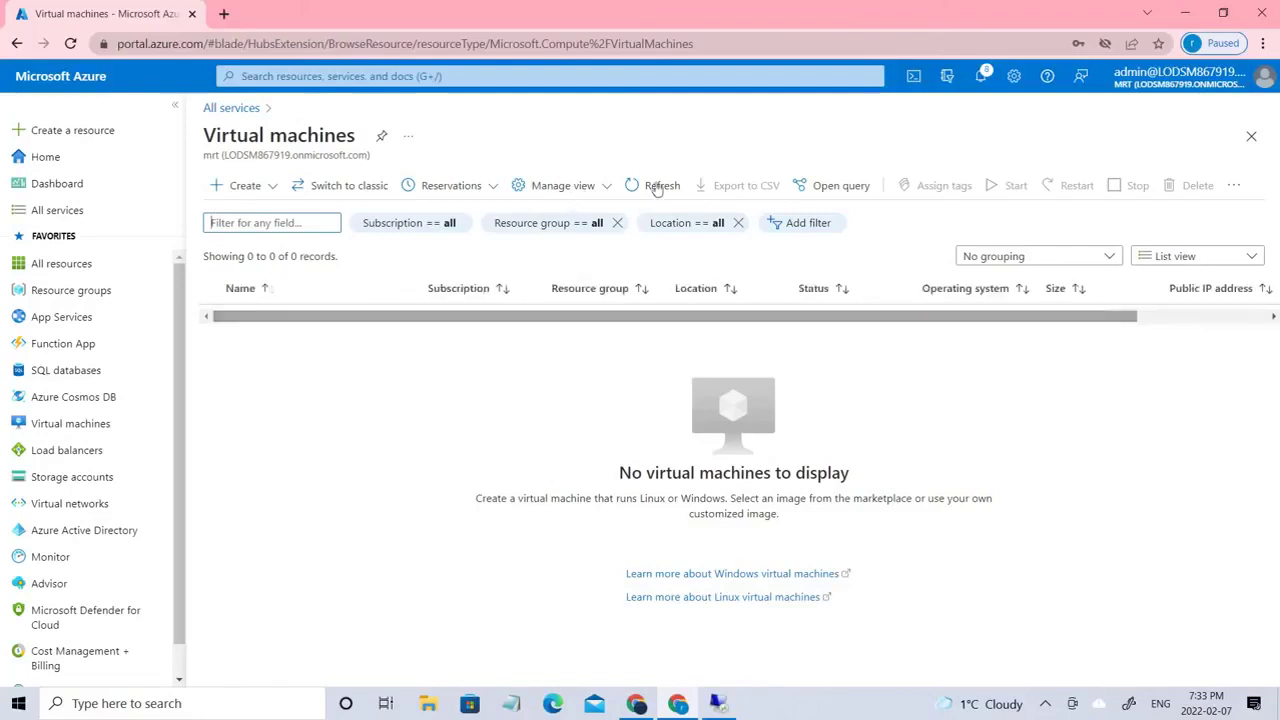
click(657, 187)
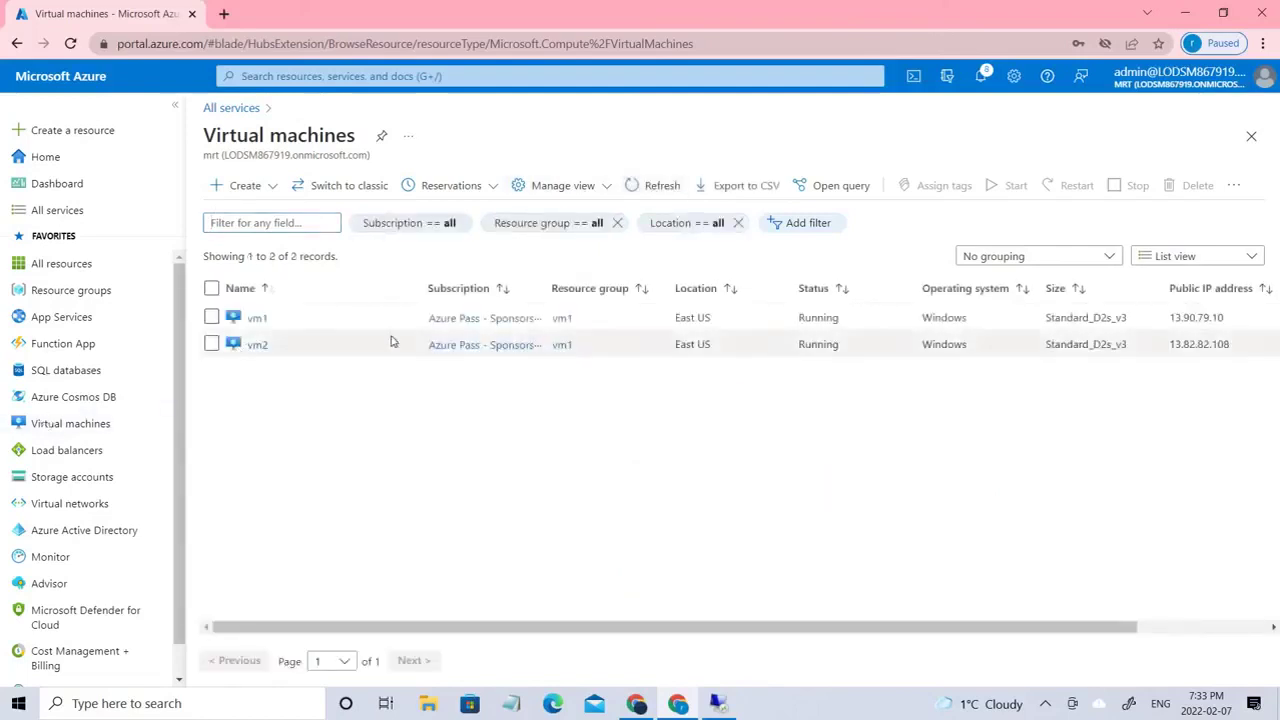
click(257, 345)
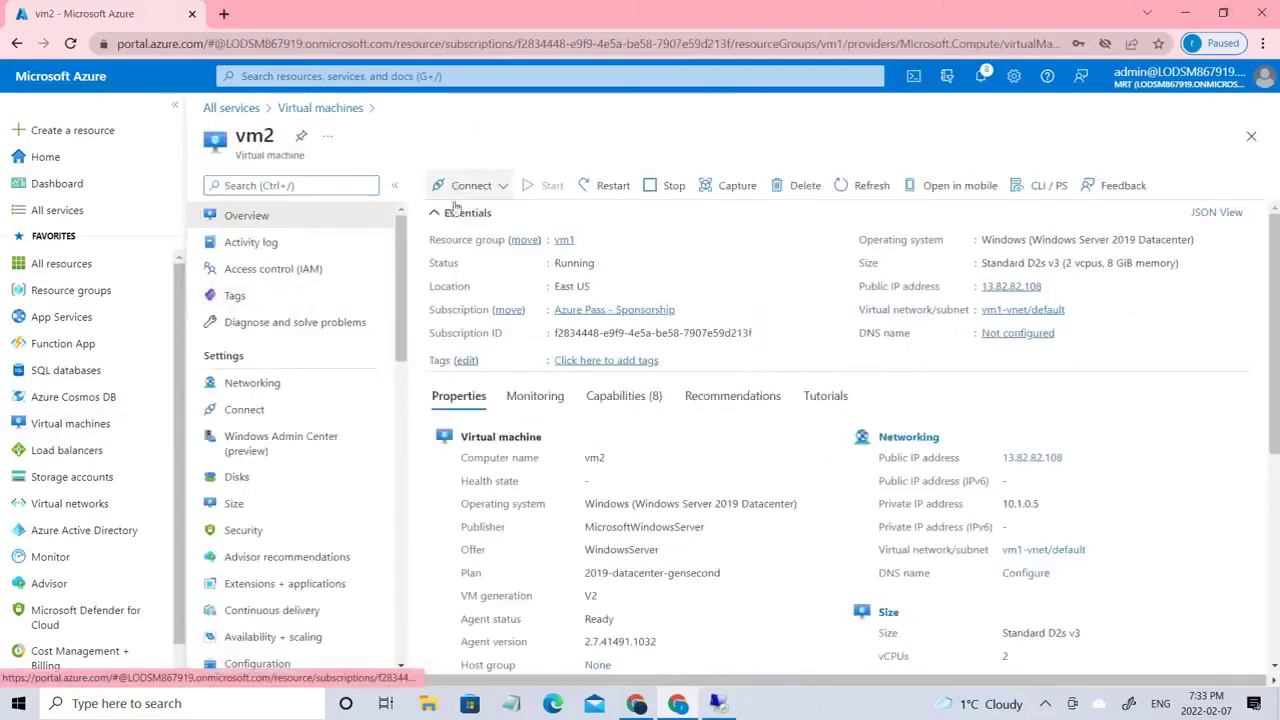
- Download vm2's RDP connection file and open it
click(462, 186)
click(457, 214)
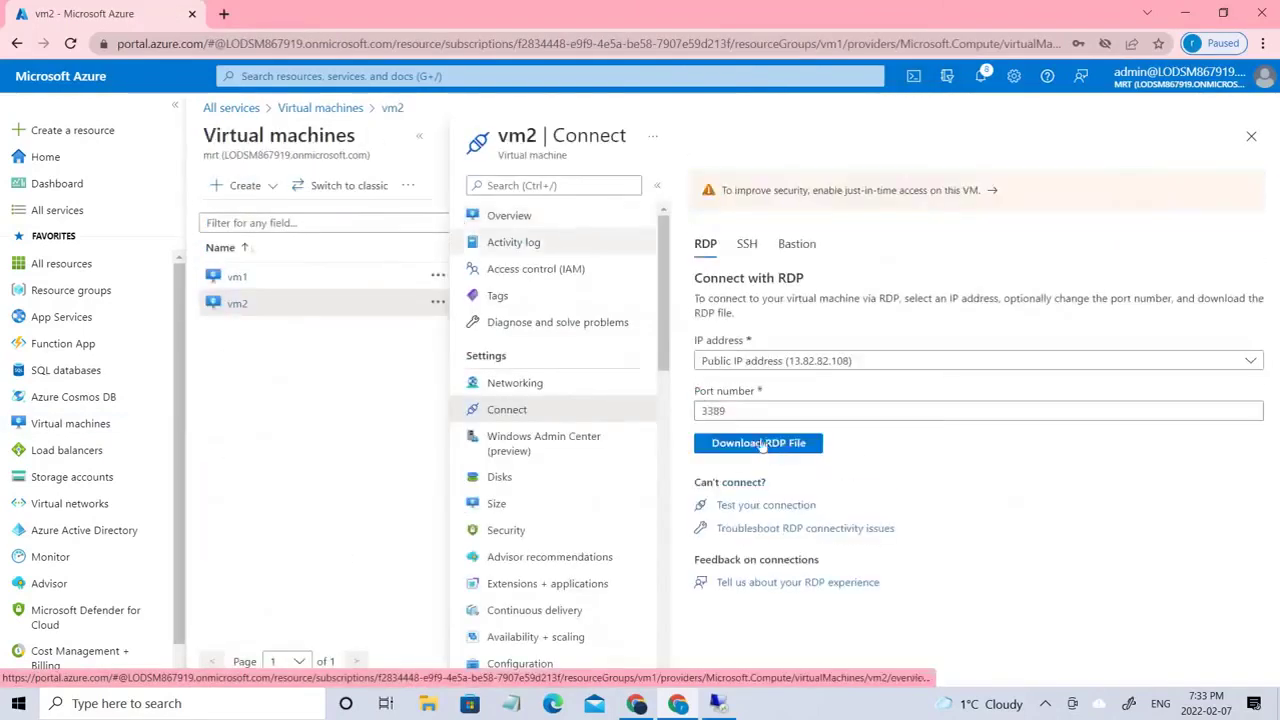
click(762, 447)
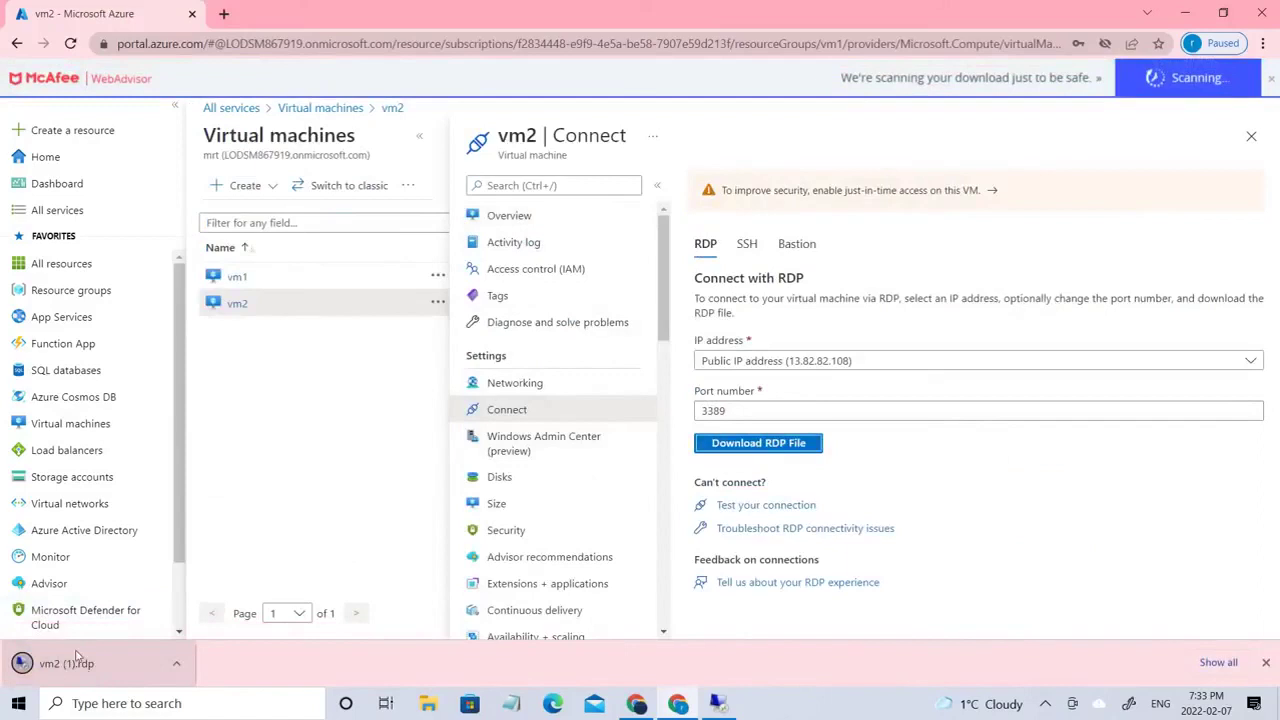
click(78, 662)
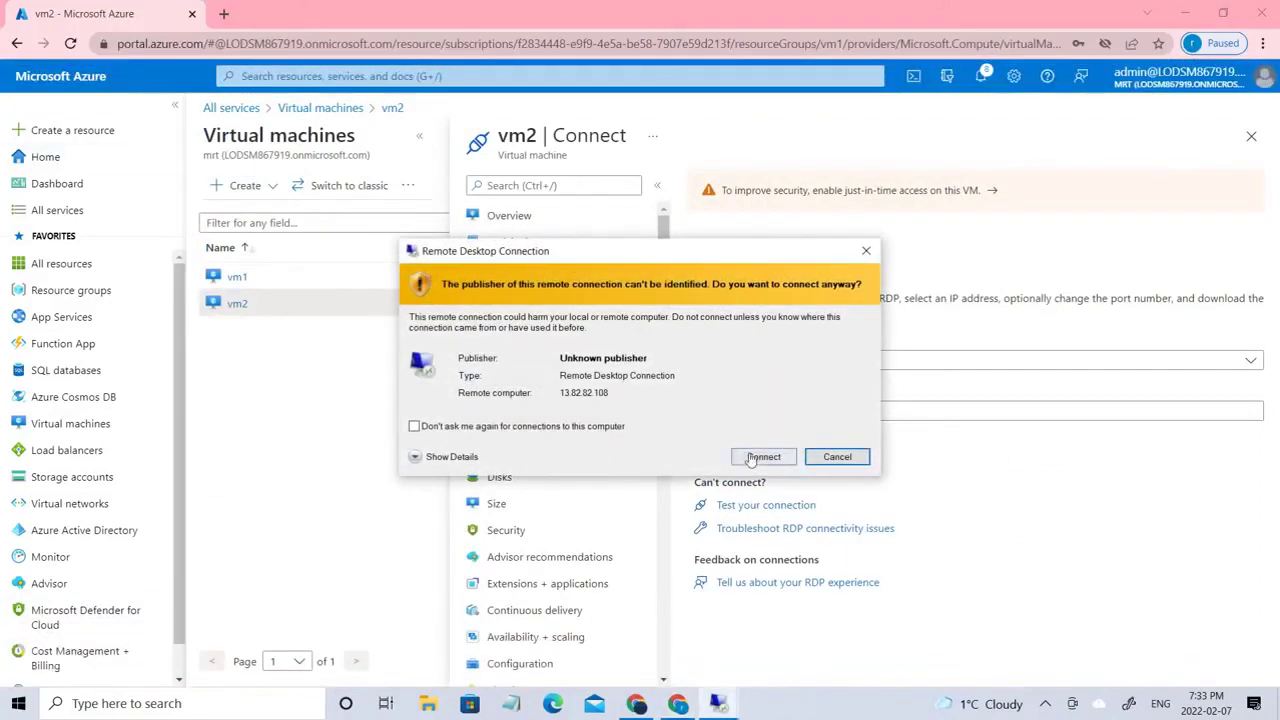
- Connect to vm2 at 13.82.82.108, accepting the unknown-publisher and certificate warnings
click(758, 457)
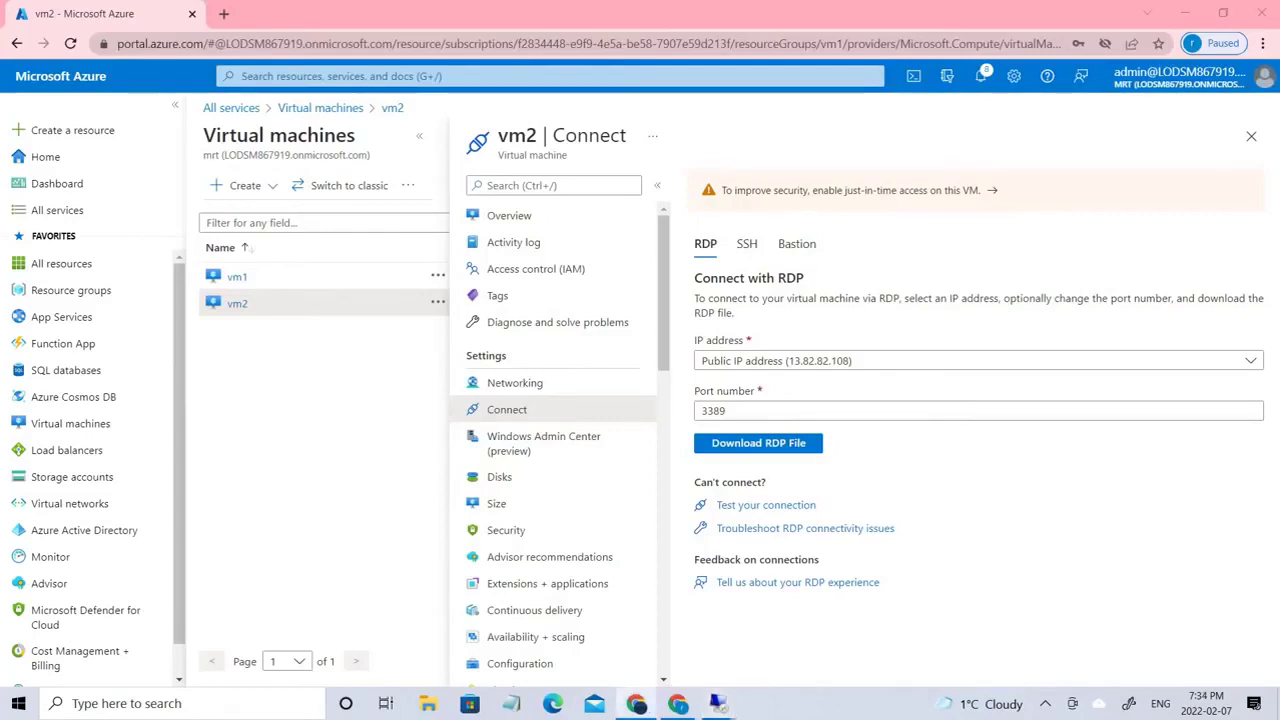
key(alt+Tab)
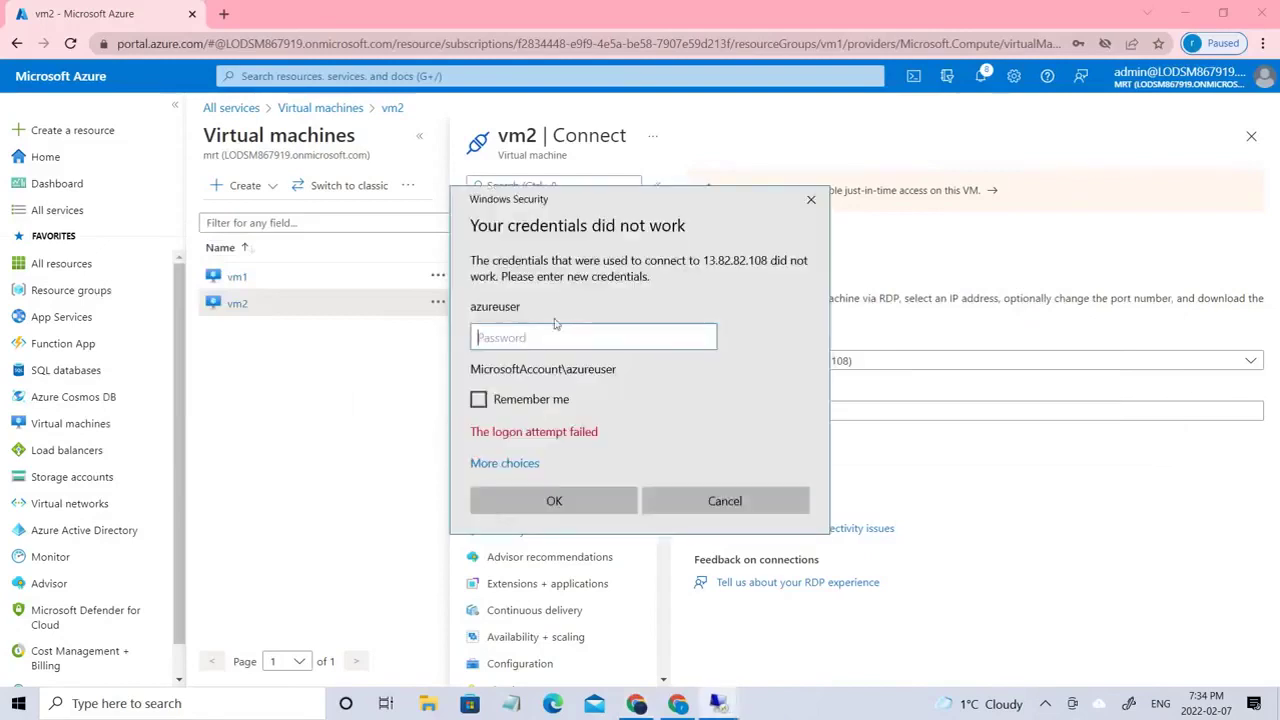
drag(590, 215, 1279, 183)
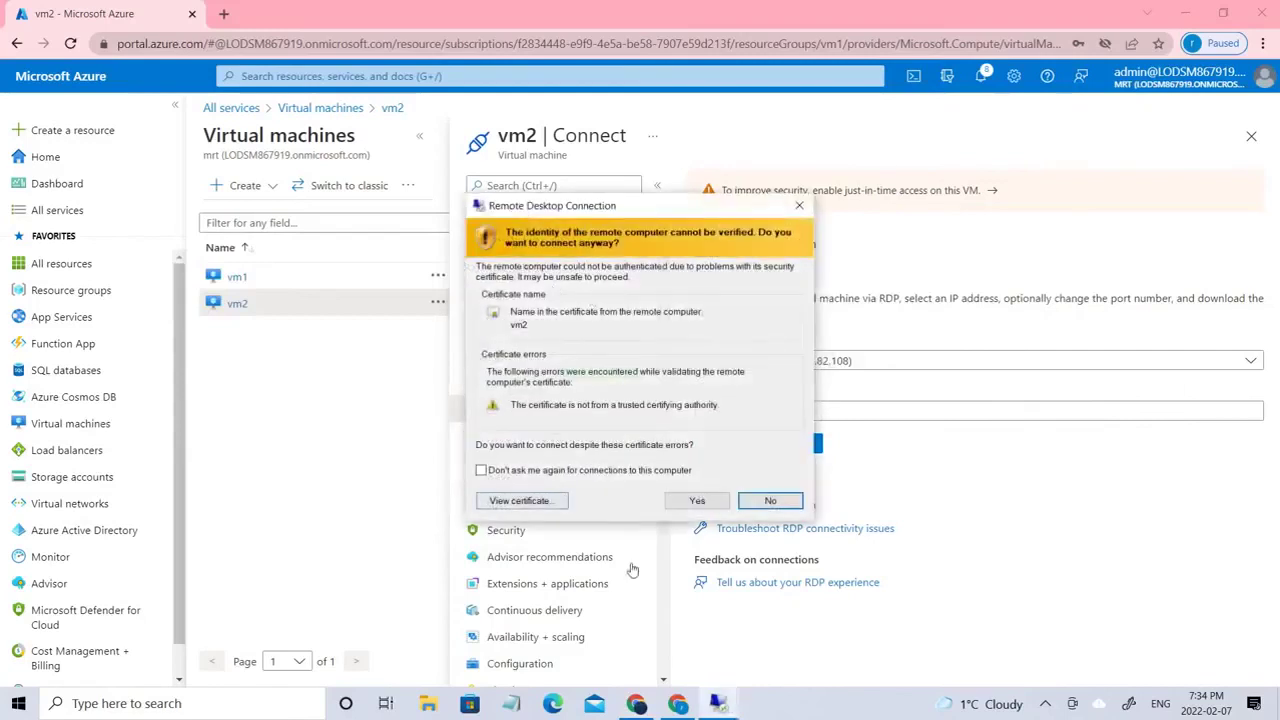
click(699, 506)
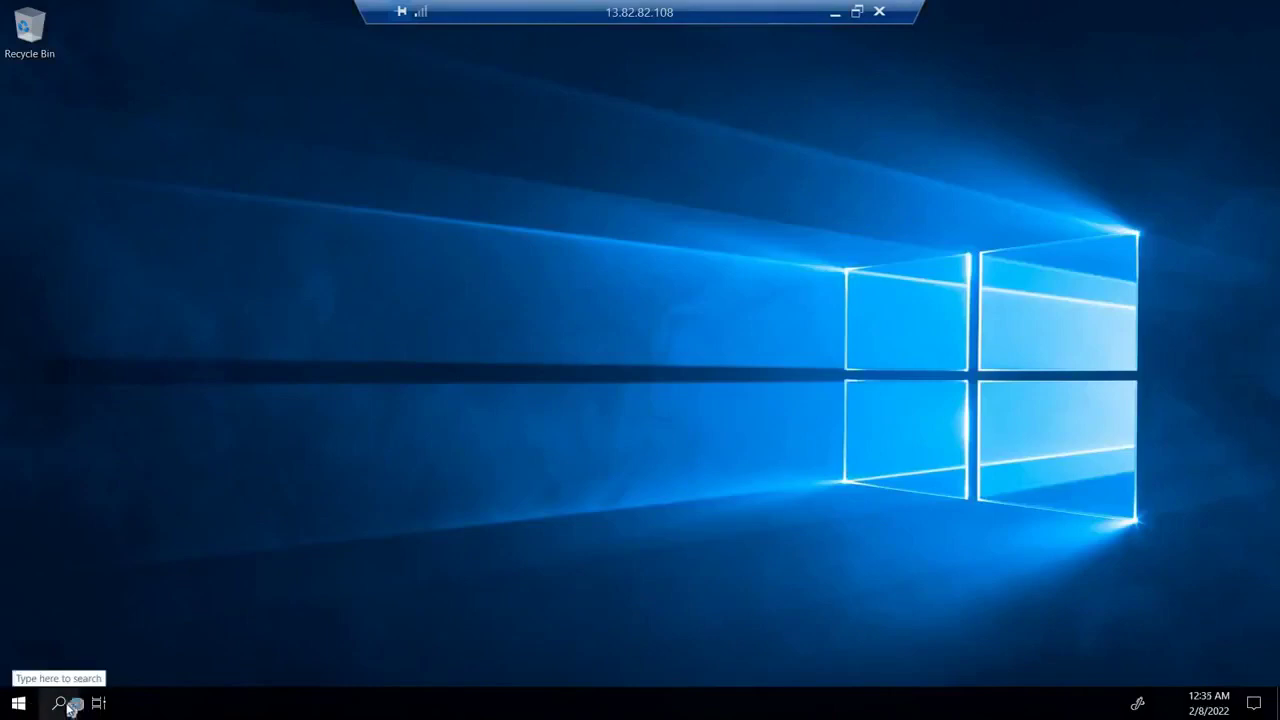
- Dismiss the Windows Admin Center popup on vm2 and launch Settings from the search panel
click(69, 706)
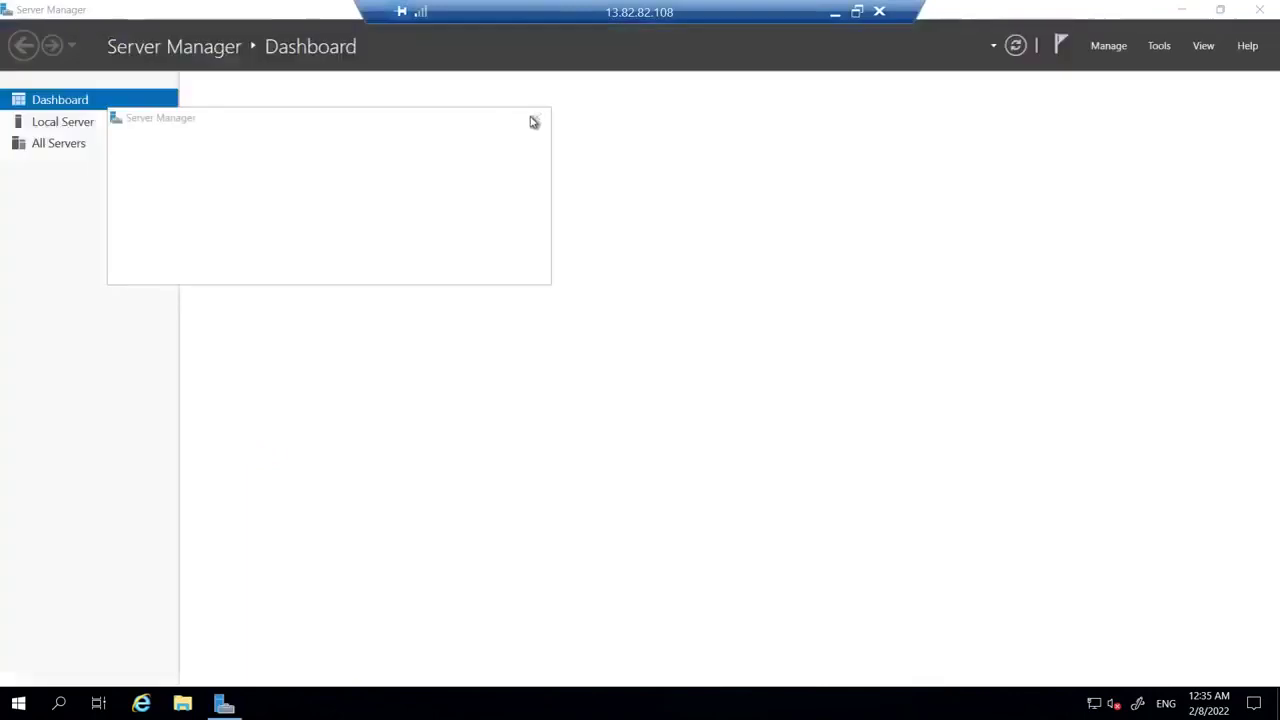
key(Escape)
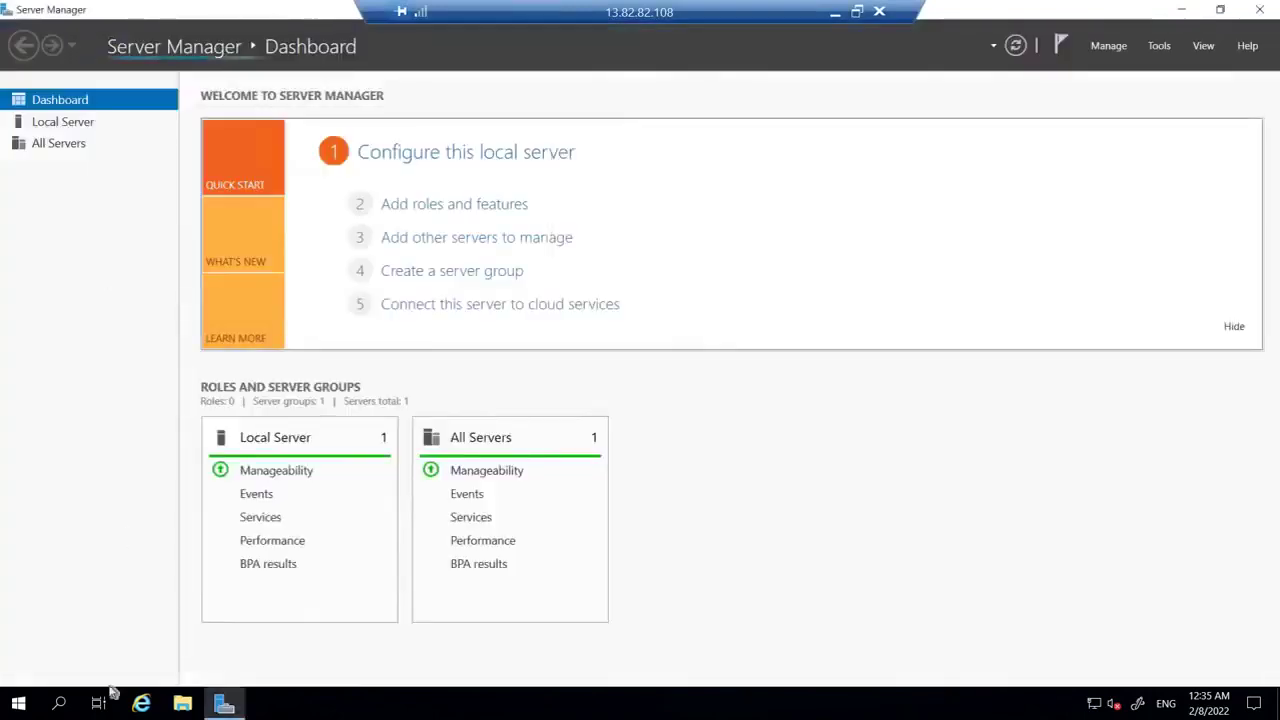
click(59, 706)
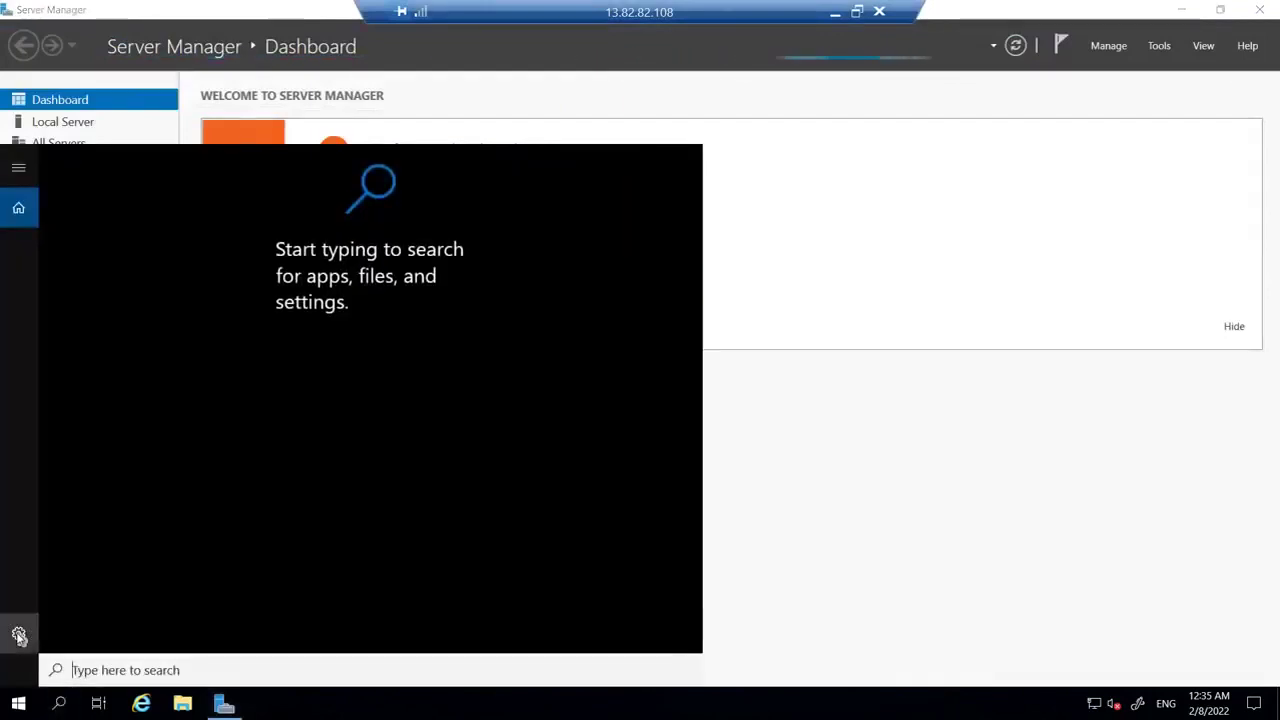
click(19, 637)
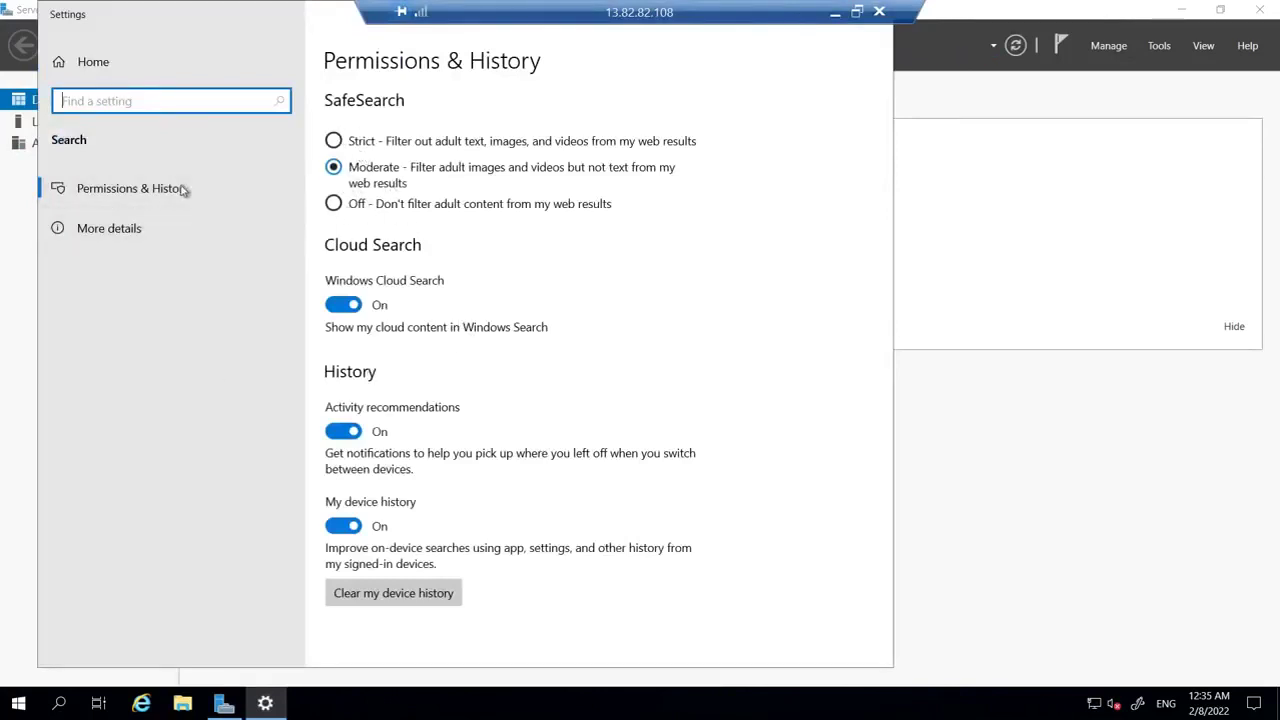
- On vm2, turn off Windows Defender Firewall for the public network
click(139, 48)
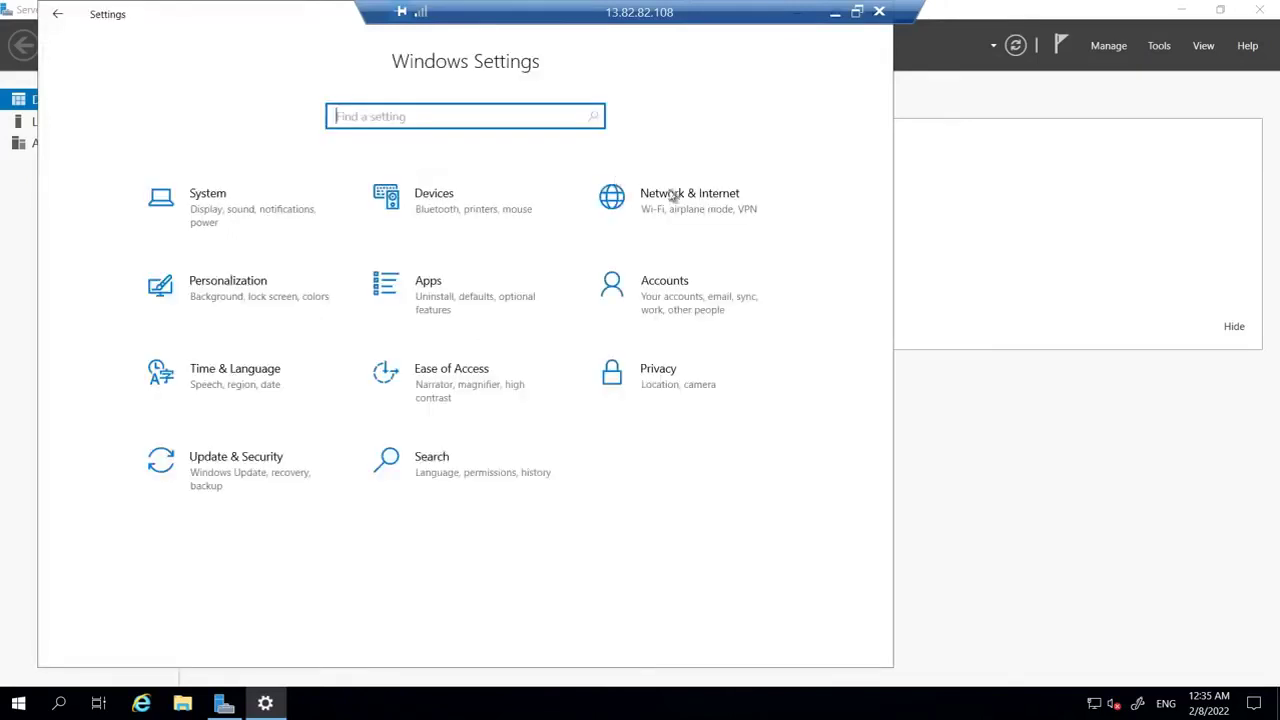
click(673, 200)
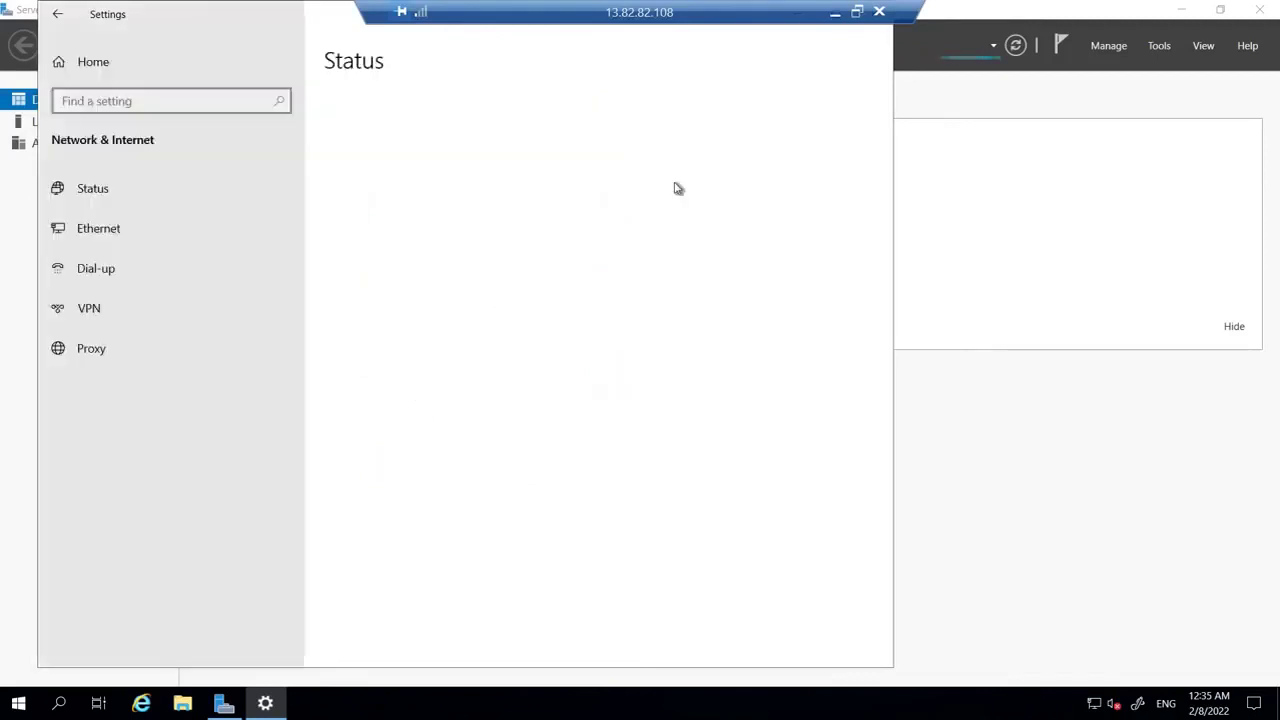
scroll(382, 612, down, 1)
scroll(372, 551, down, 1)
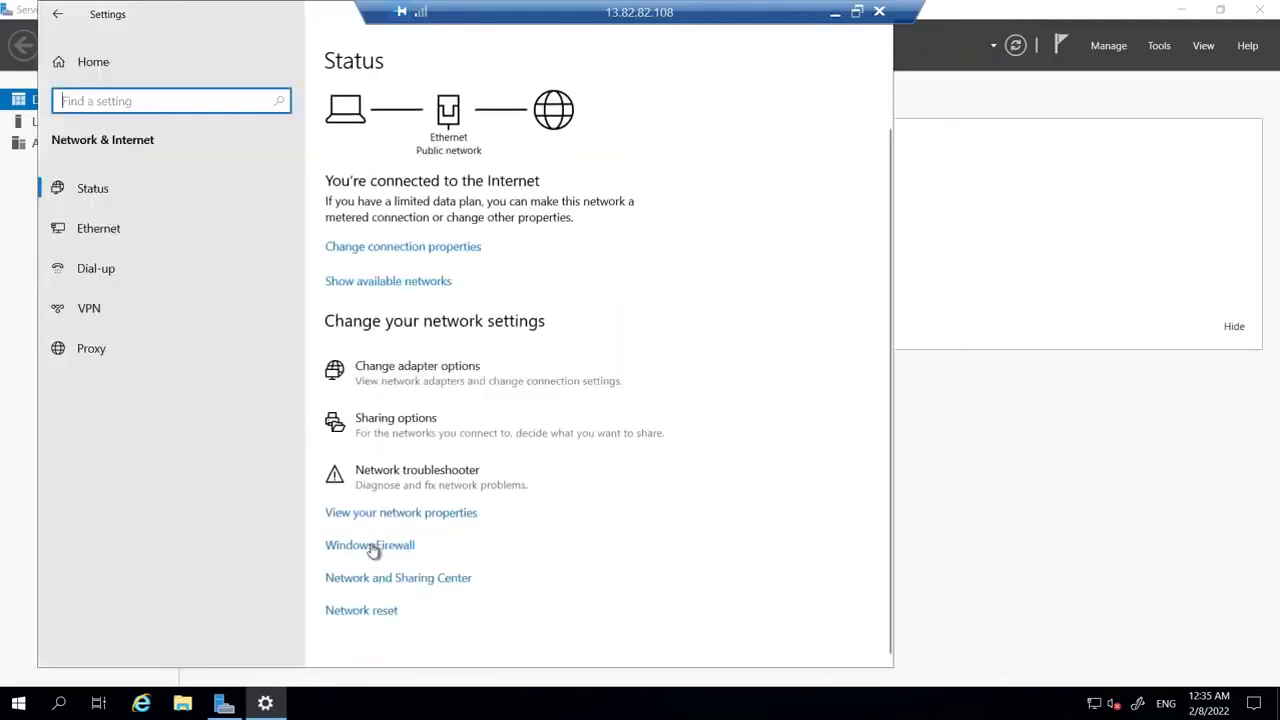
click(371, 546)
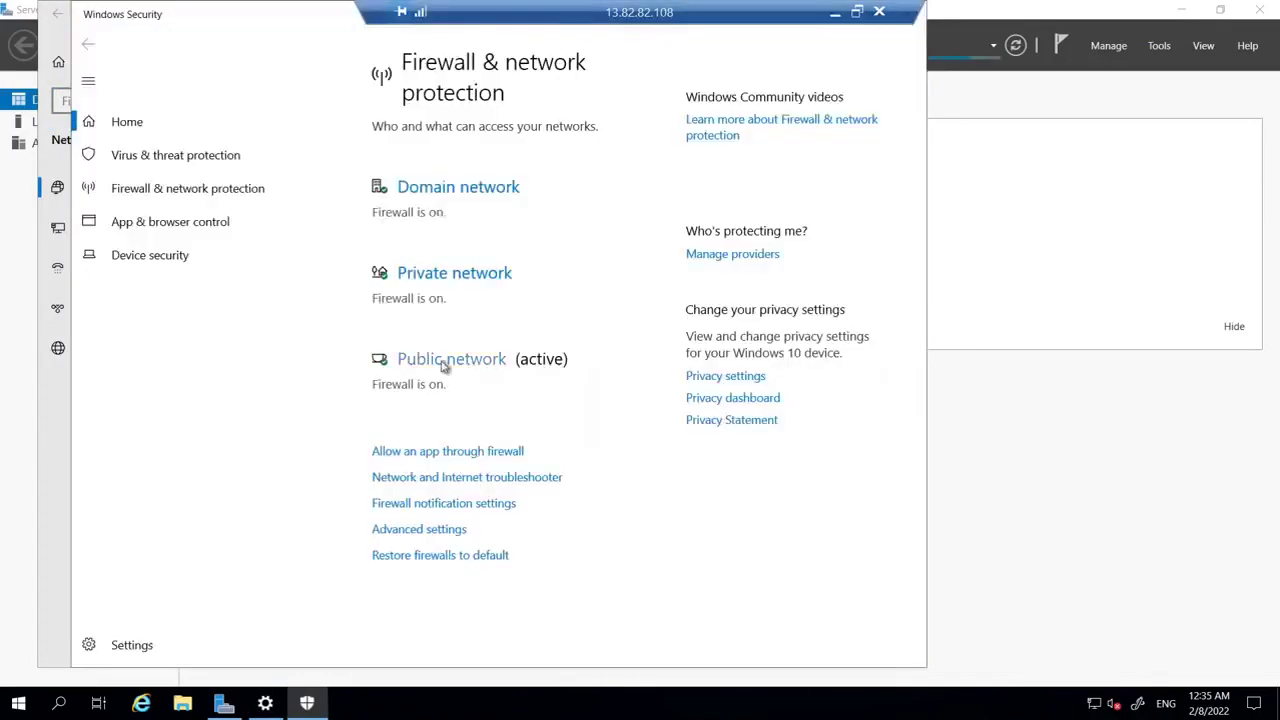
click(443, 367)
click(390, 373)
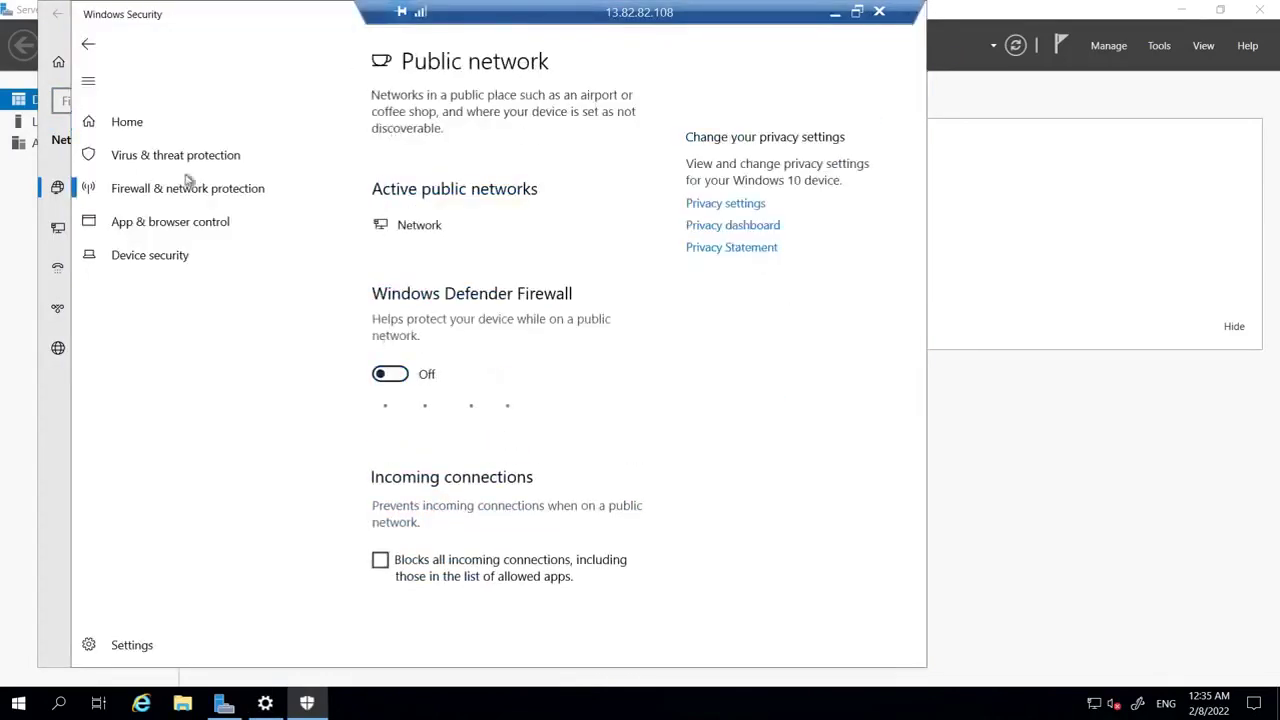
click(88, 44)
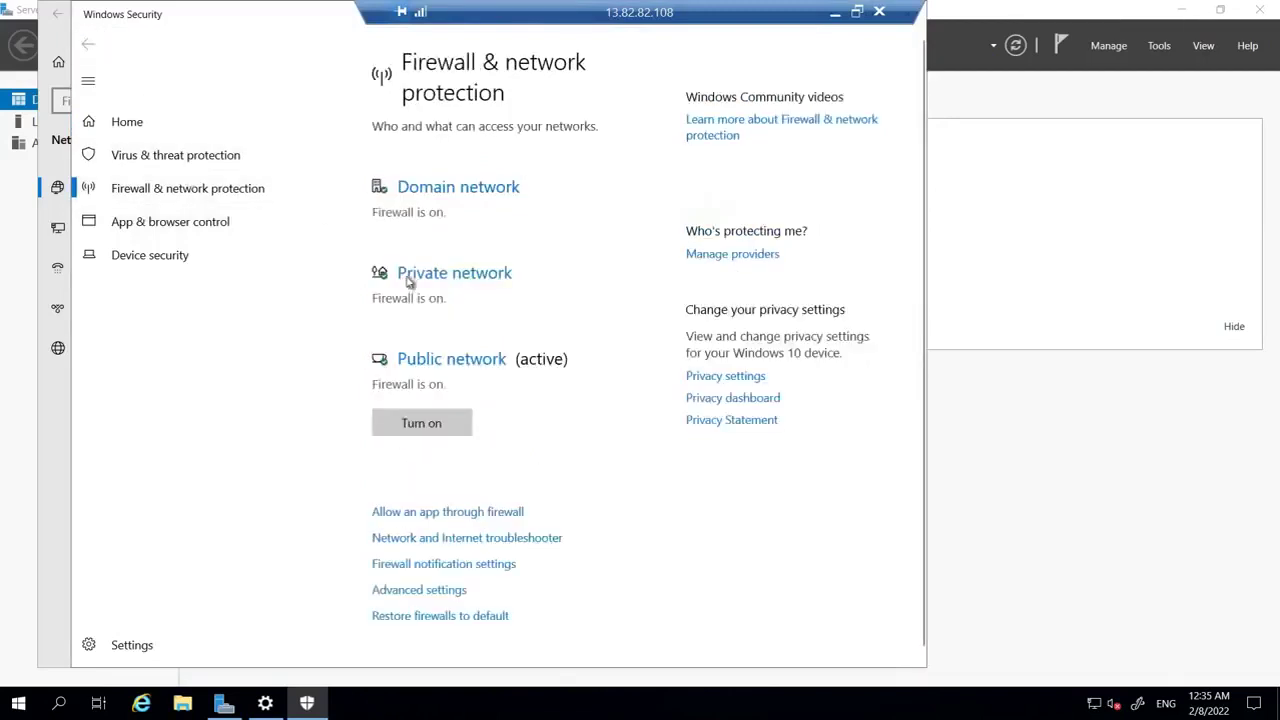
- Turn off the private network firewall too and minimize the vm2 session
click(412, 280)
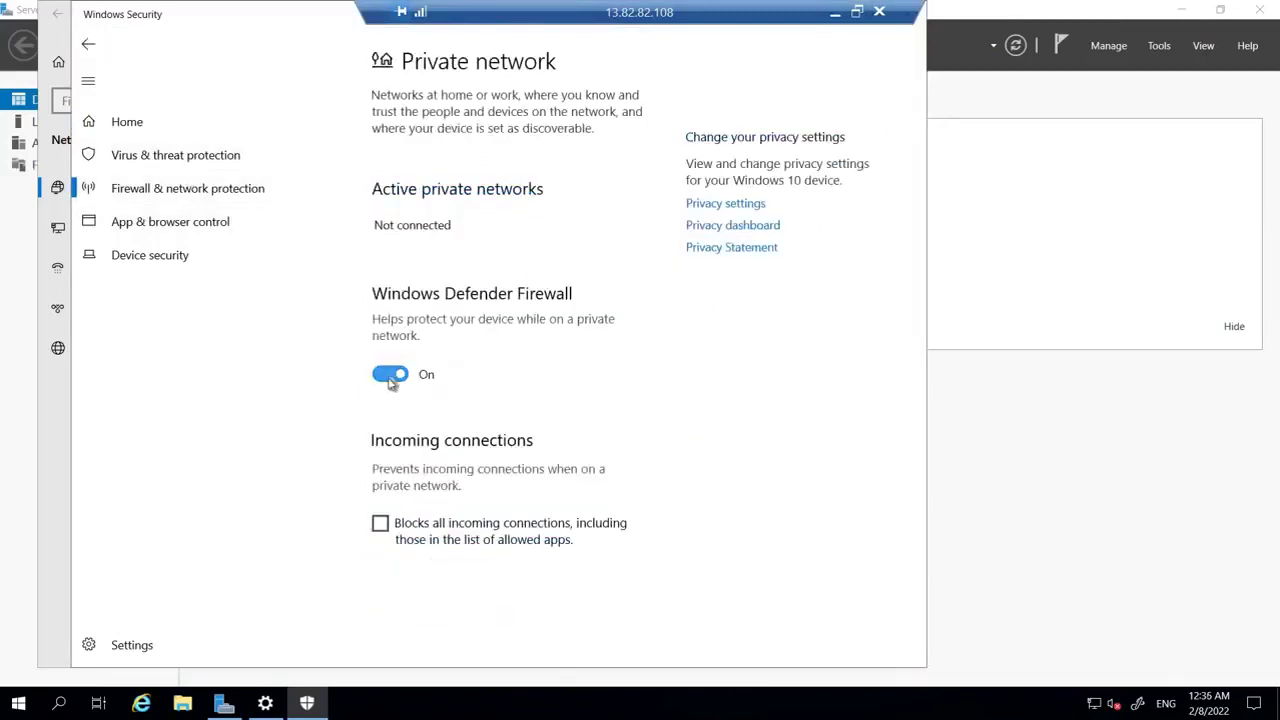
click(390, 376)
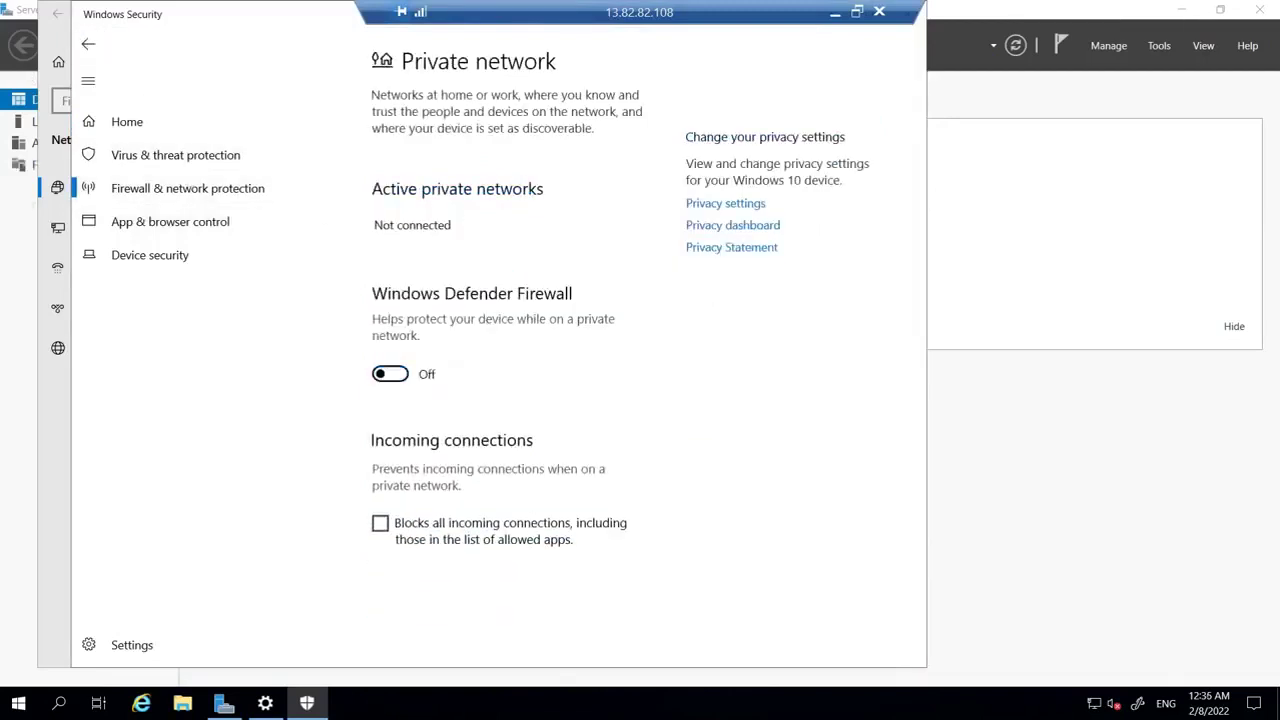
click(90, 45)
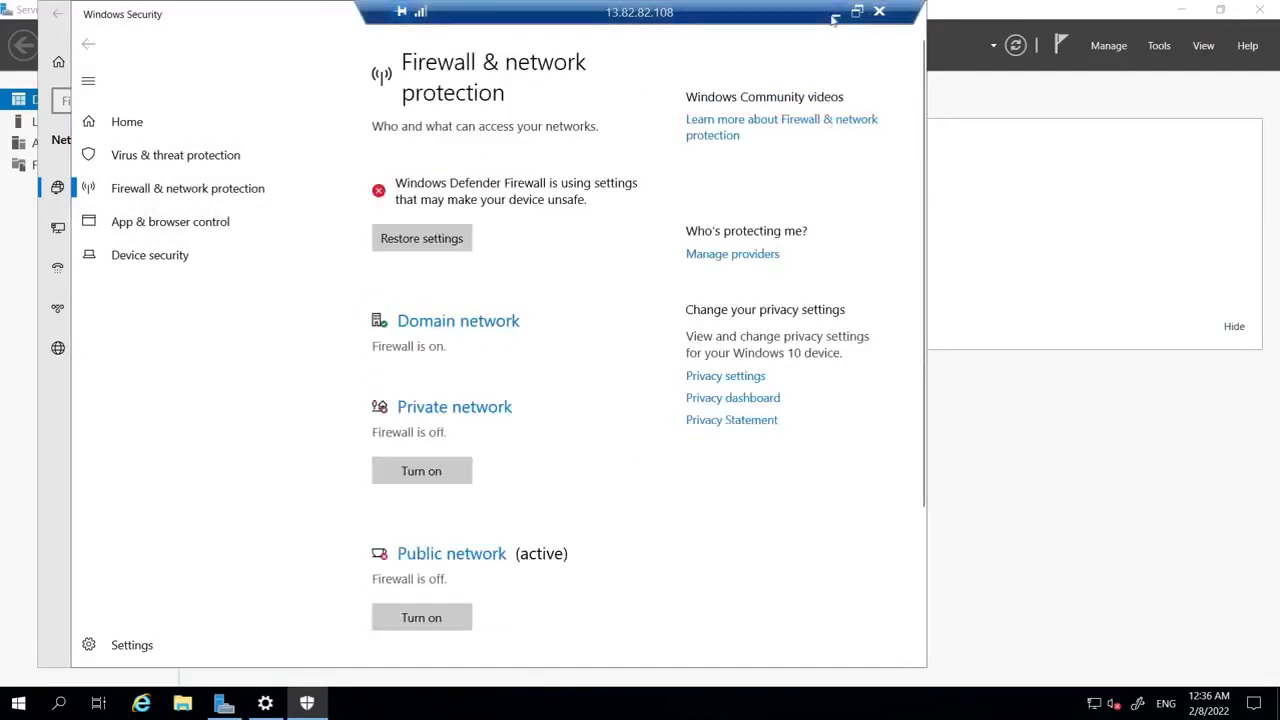
click(835, 14)
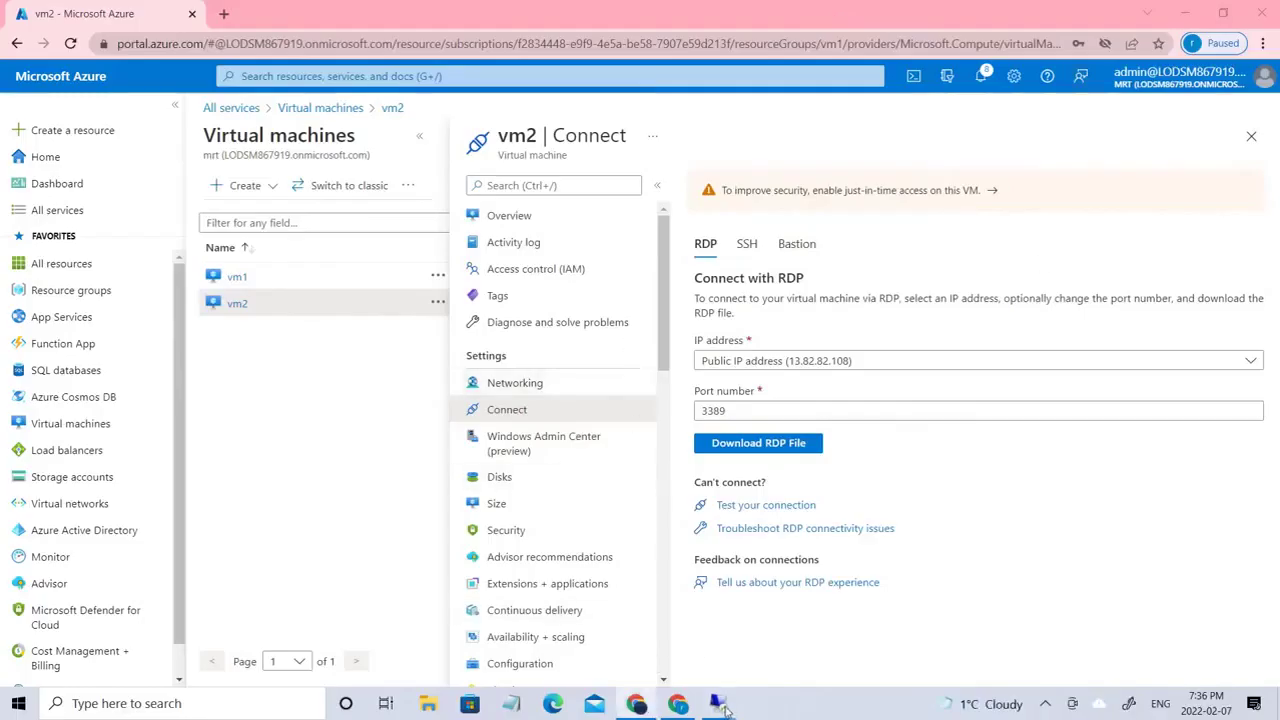
- In vm1's PowerShell, paste and rerun 'ping vm2', now getting 4 of 4 replies
mouse_move(725, 710)
click(635, 640)
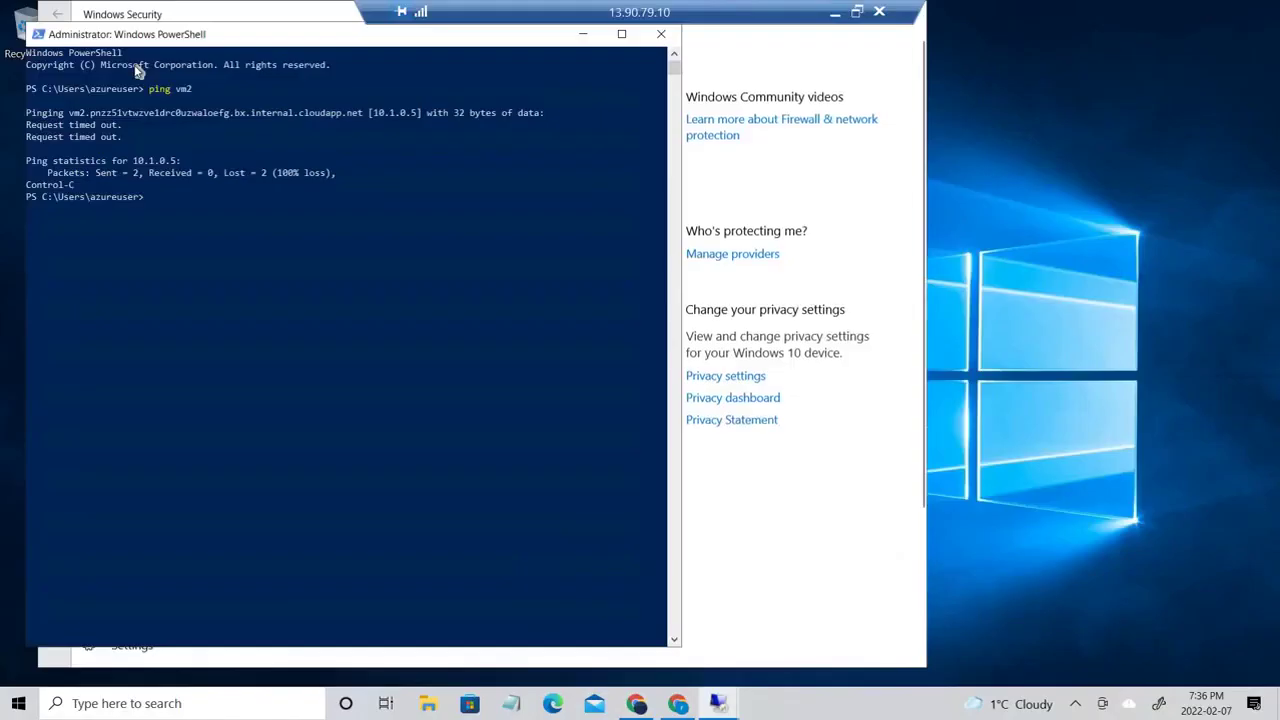
drag(152, 88, 203, 89)
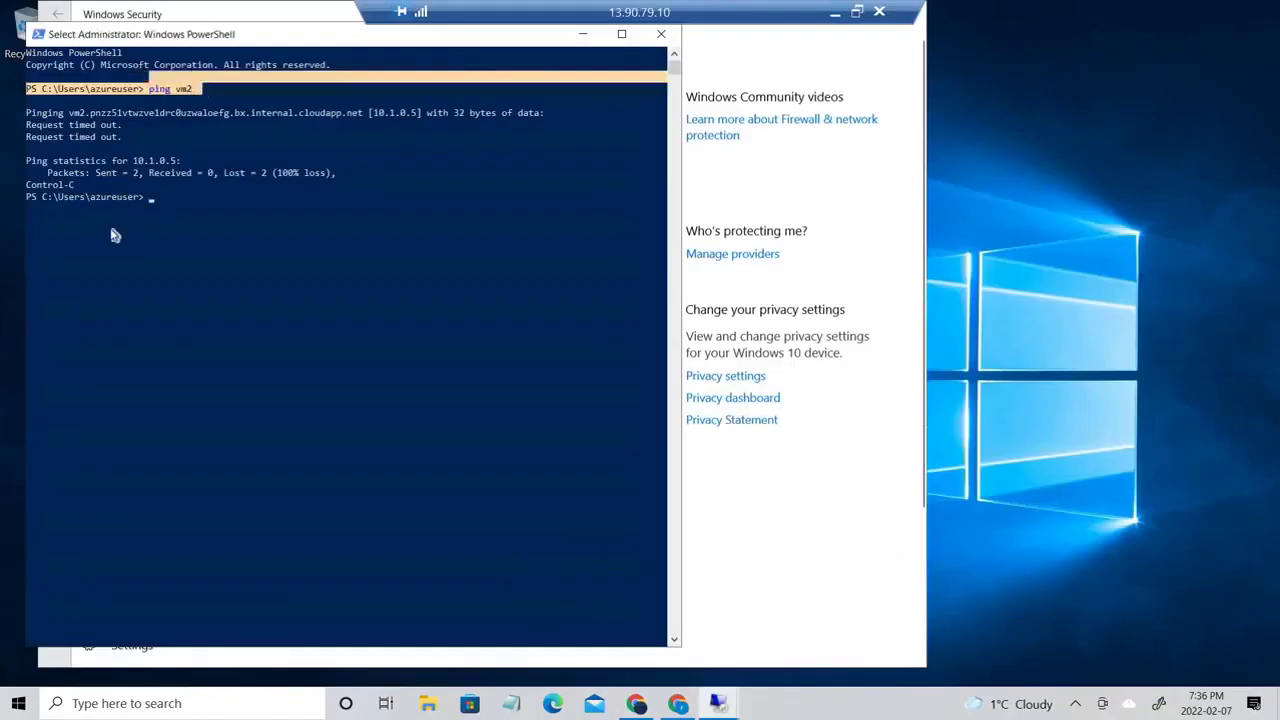
click(168, 200)
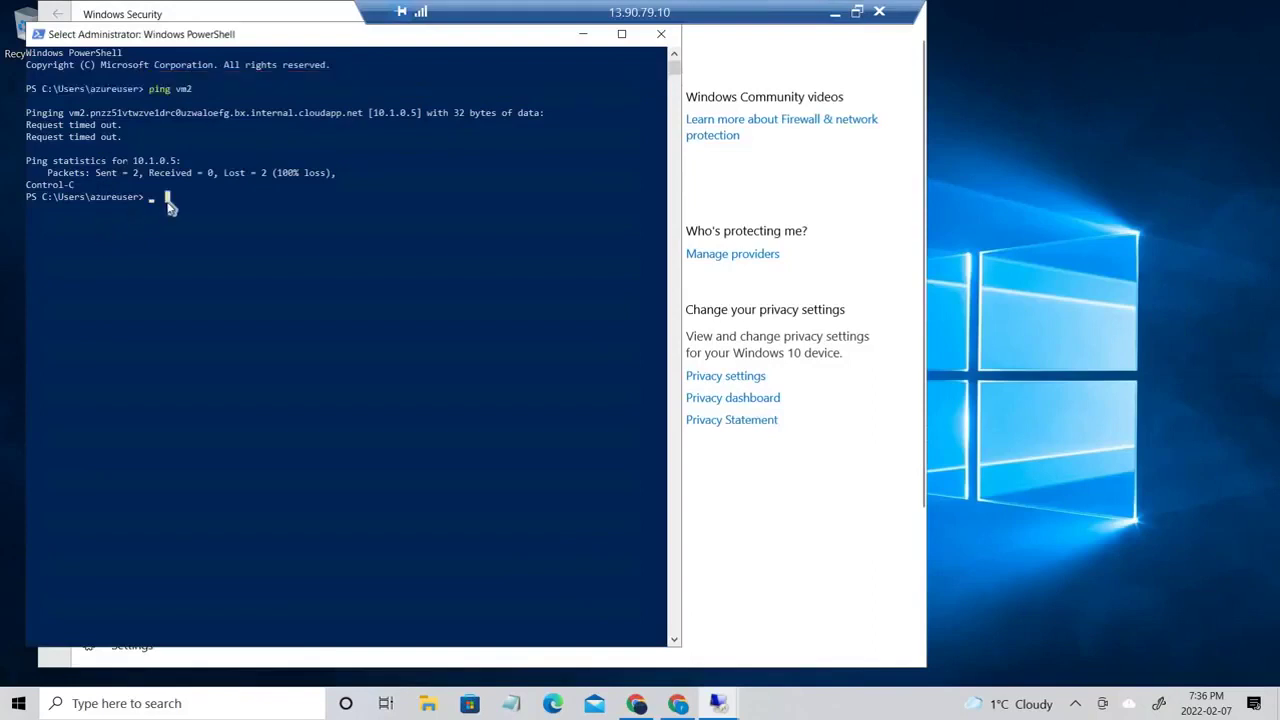
right_click(169, 207)
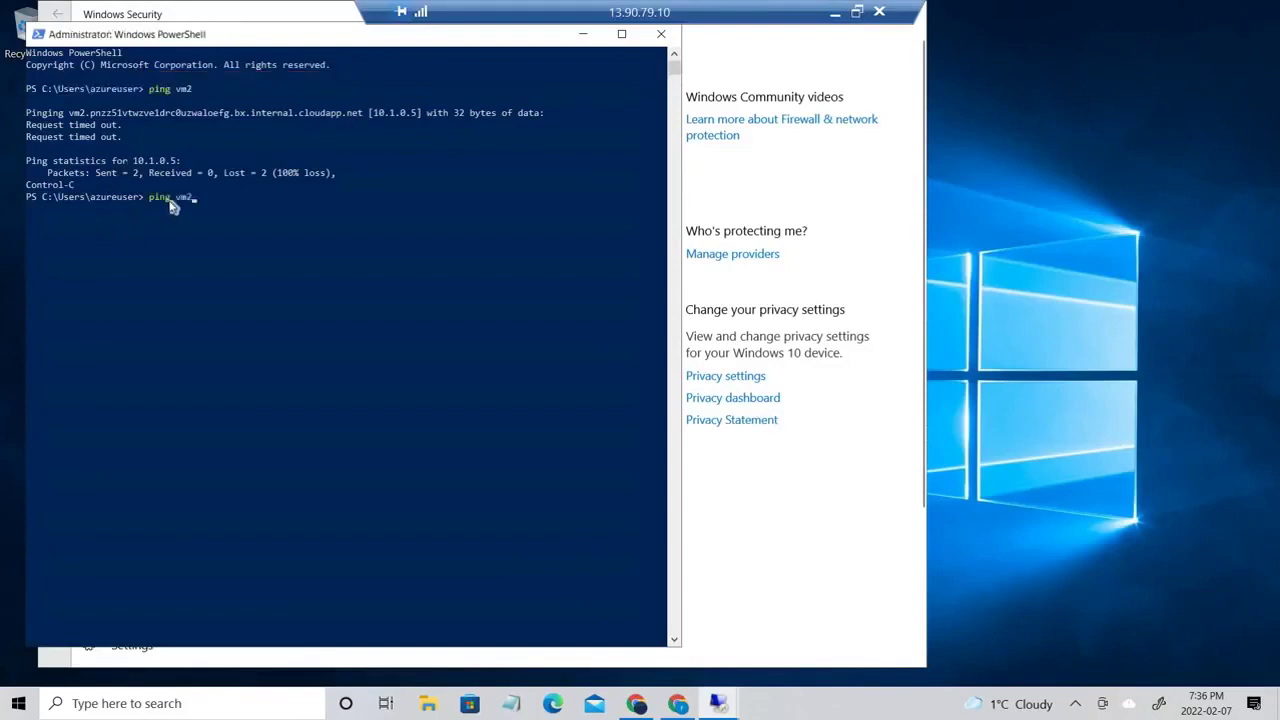
key(Return)
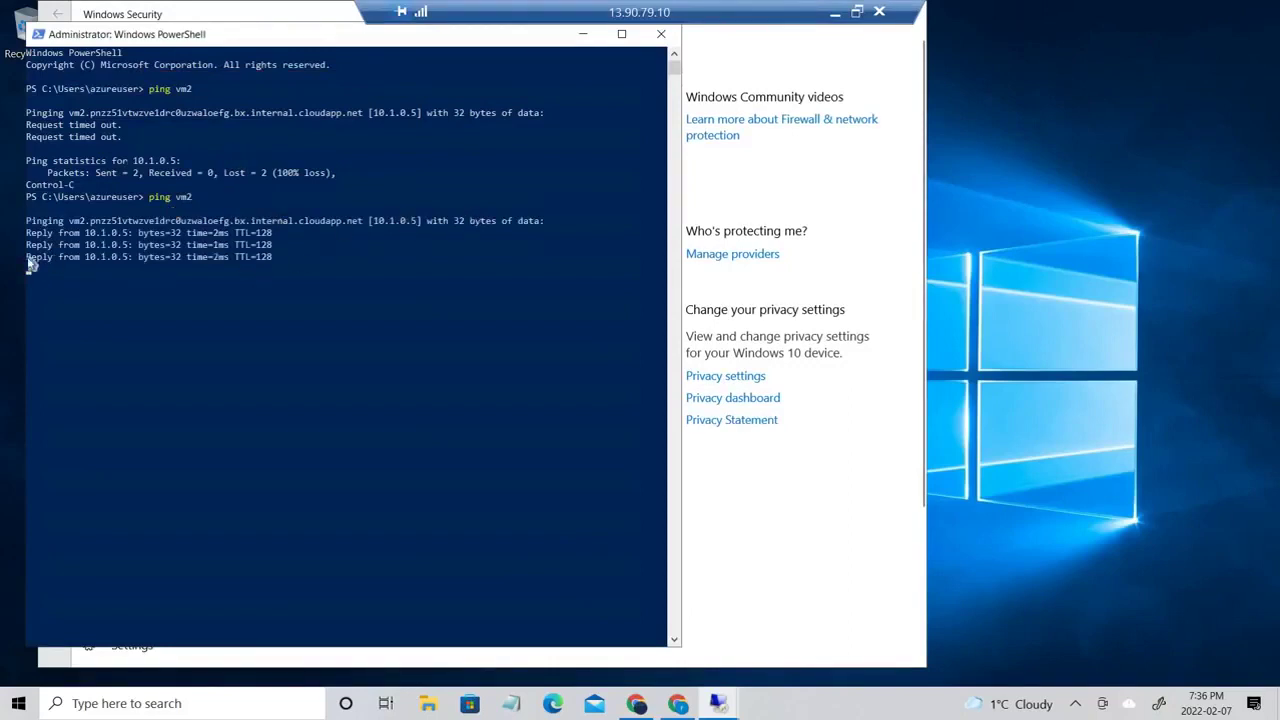
key(Return)
- Copy a successful reply line from 10.1.0.5
drag(26, 244, 268, 256)
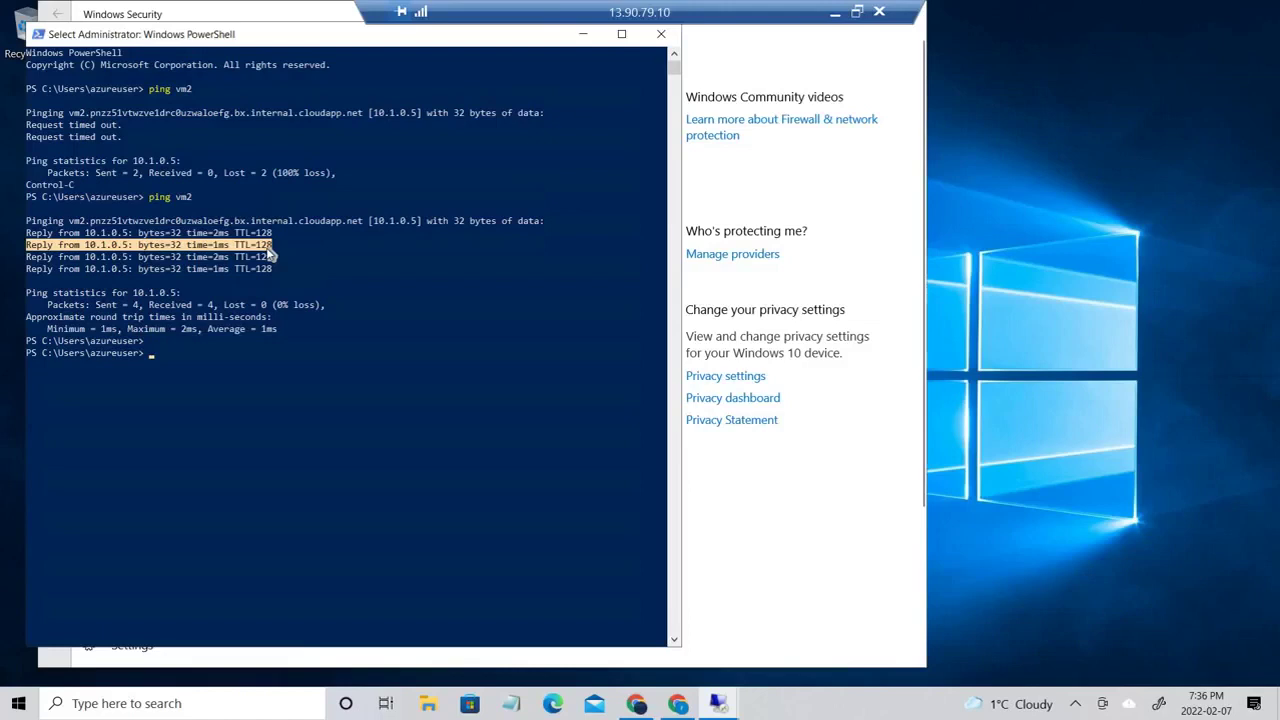
right_click(270, 255)
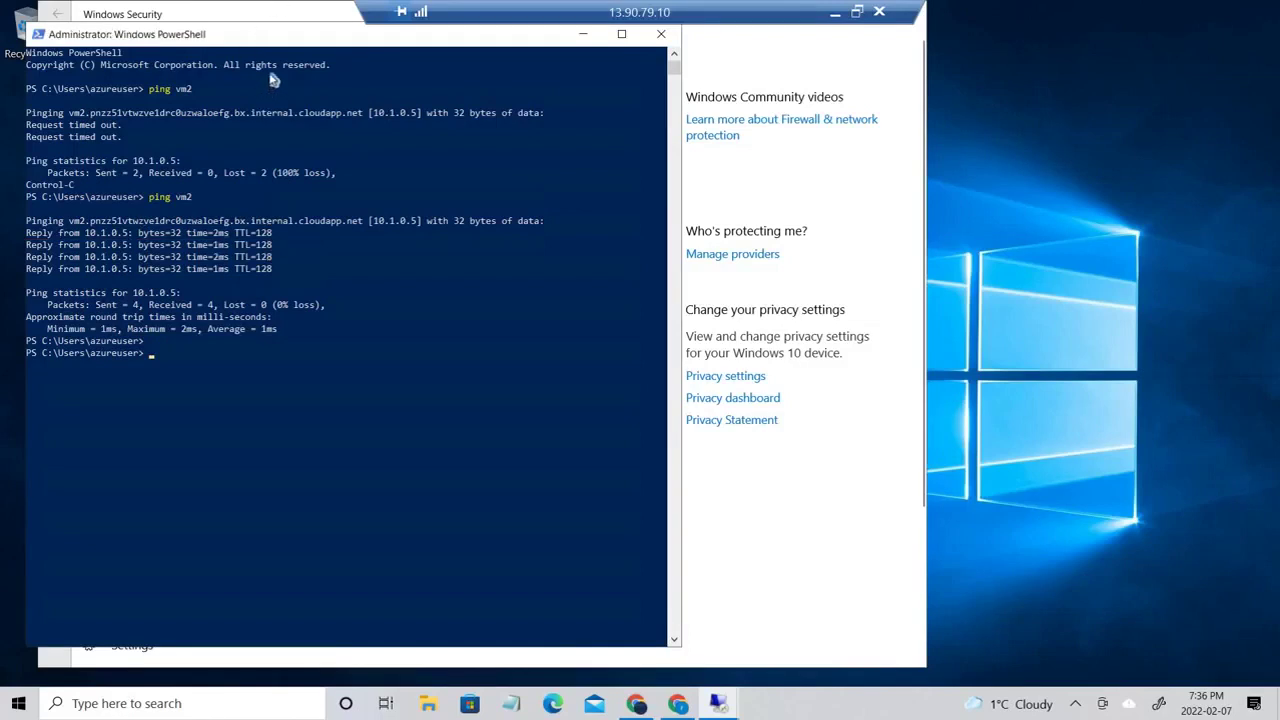
mouse_move(885, 546)
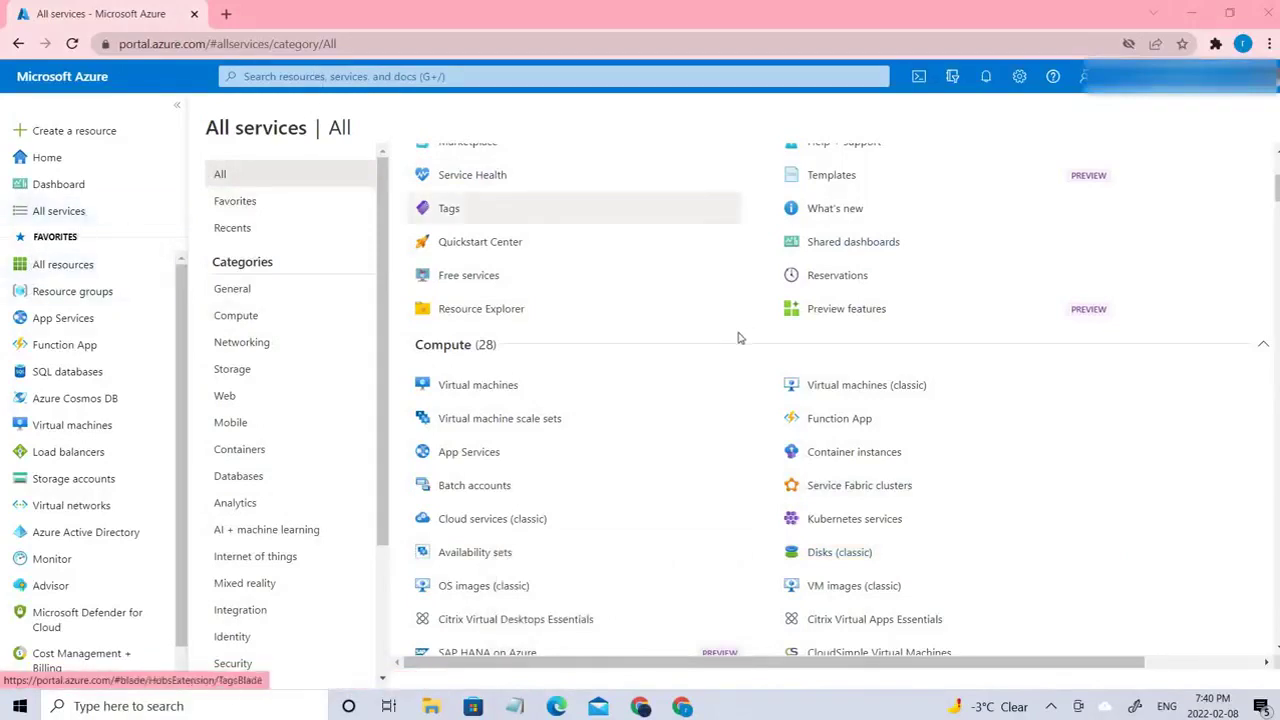
- Scroll All services to the Storage category and open Storage accounts
scroll(737, 337, down, 3)
scroll(737, 337, down, 15)
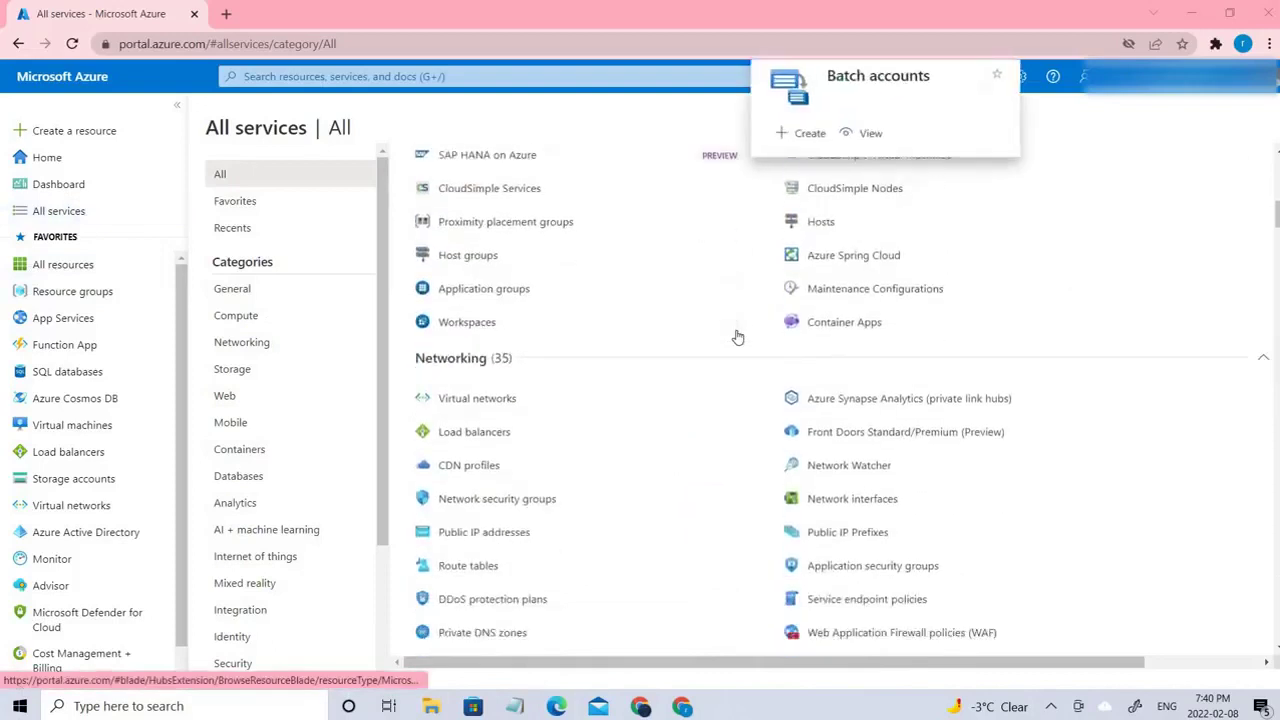
scroll(737, 337, down, 6)
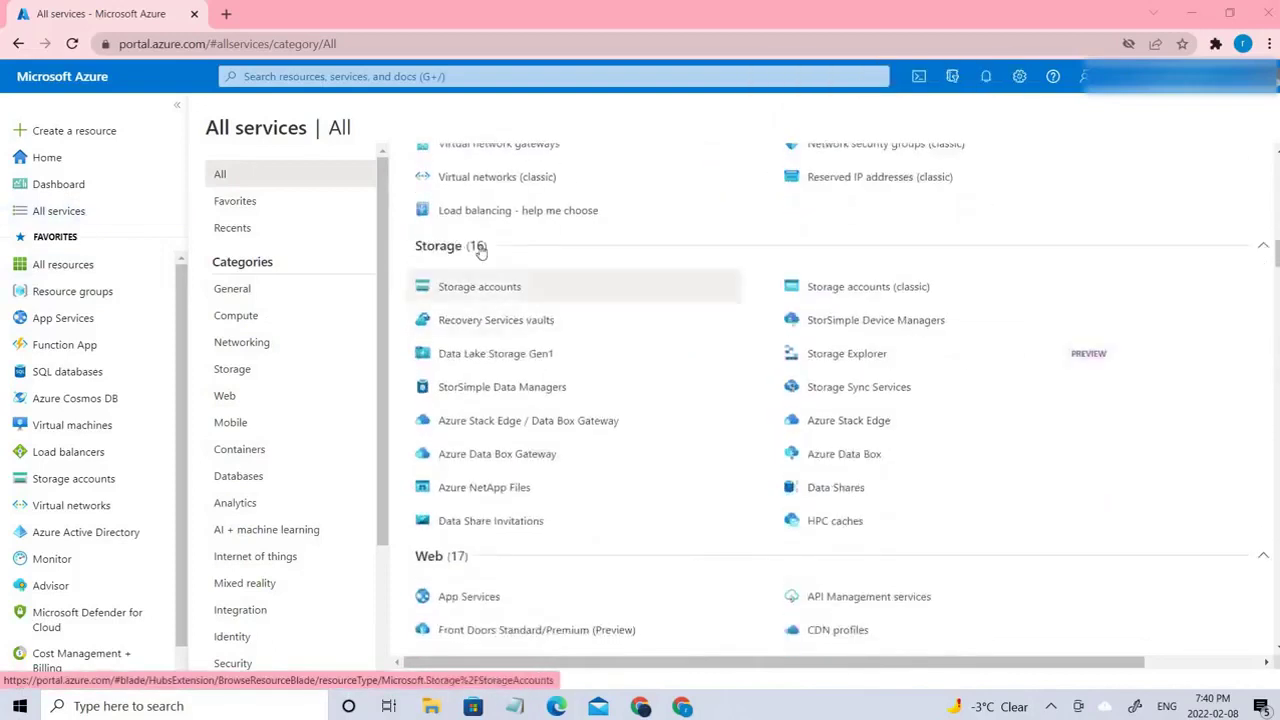
click(494, 297)
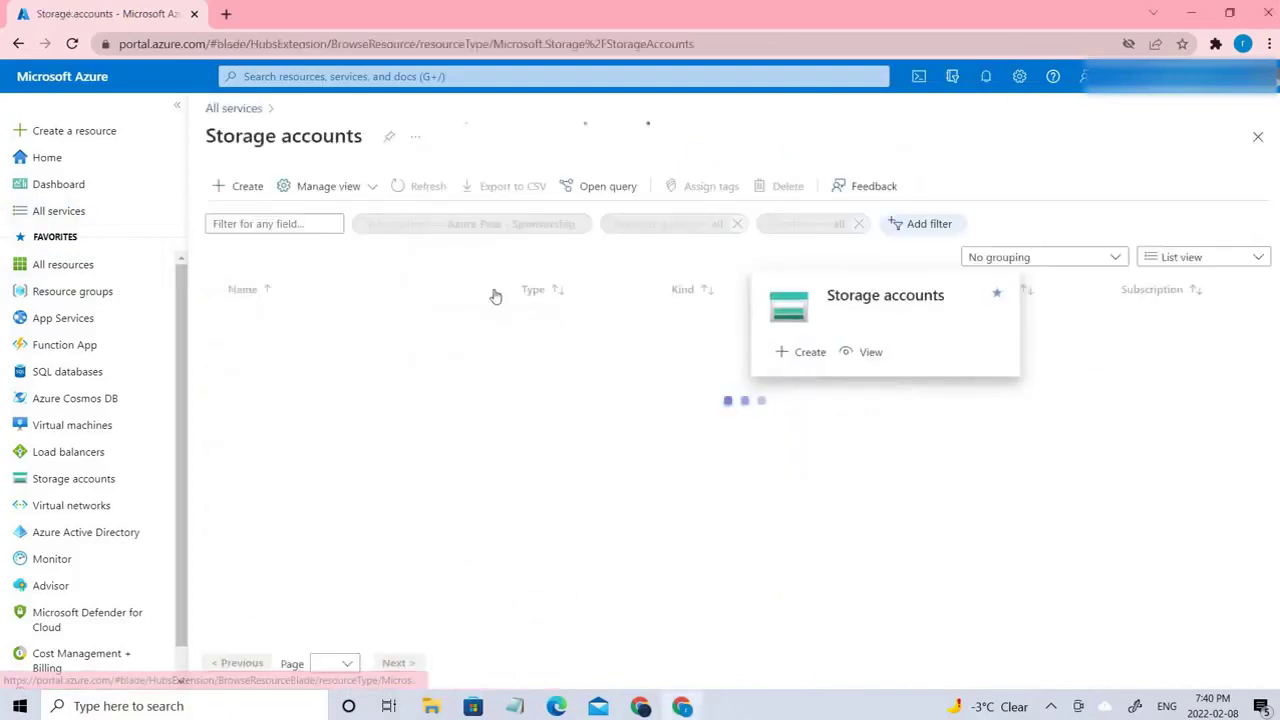
- Start a new storage account in a newly created resource group storagegroup1
click(248, 188)
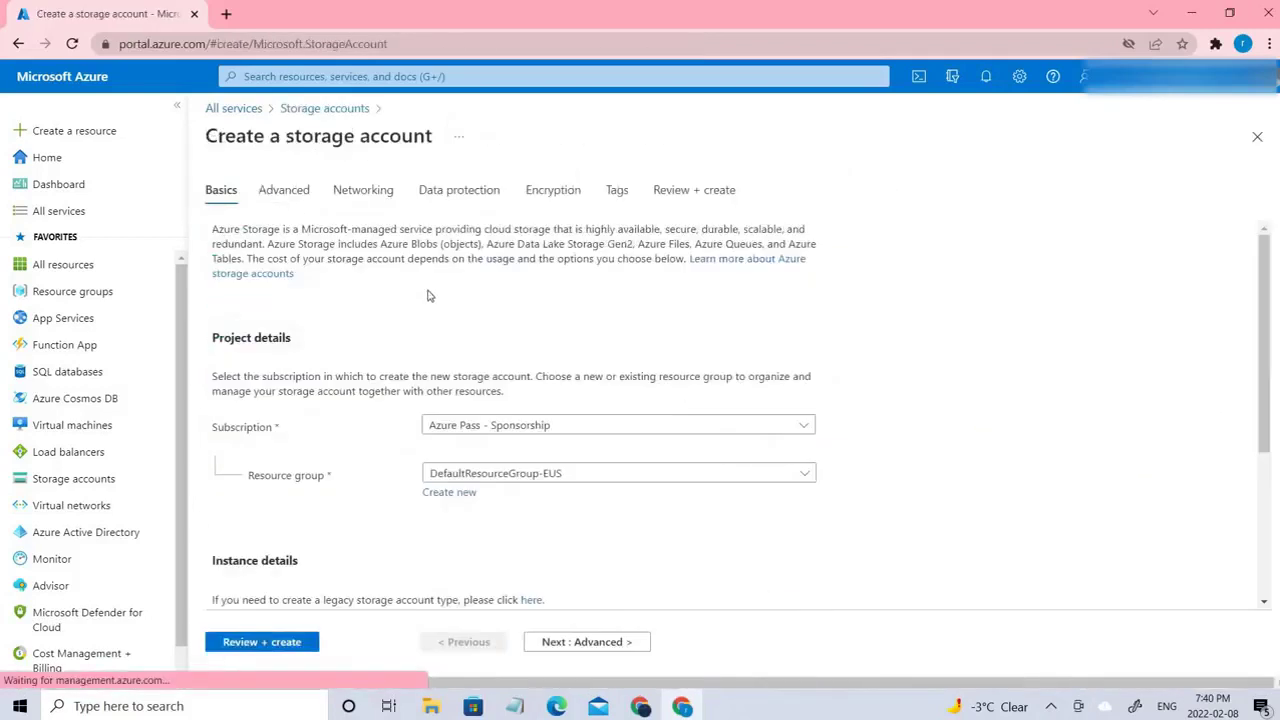
scroll(421, 385, down, 2)
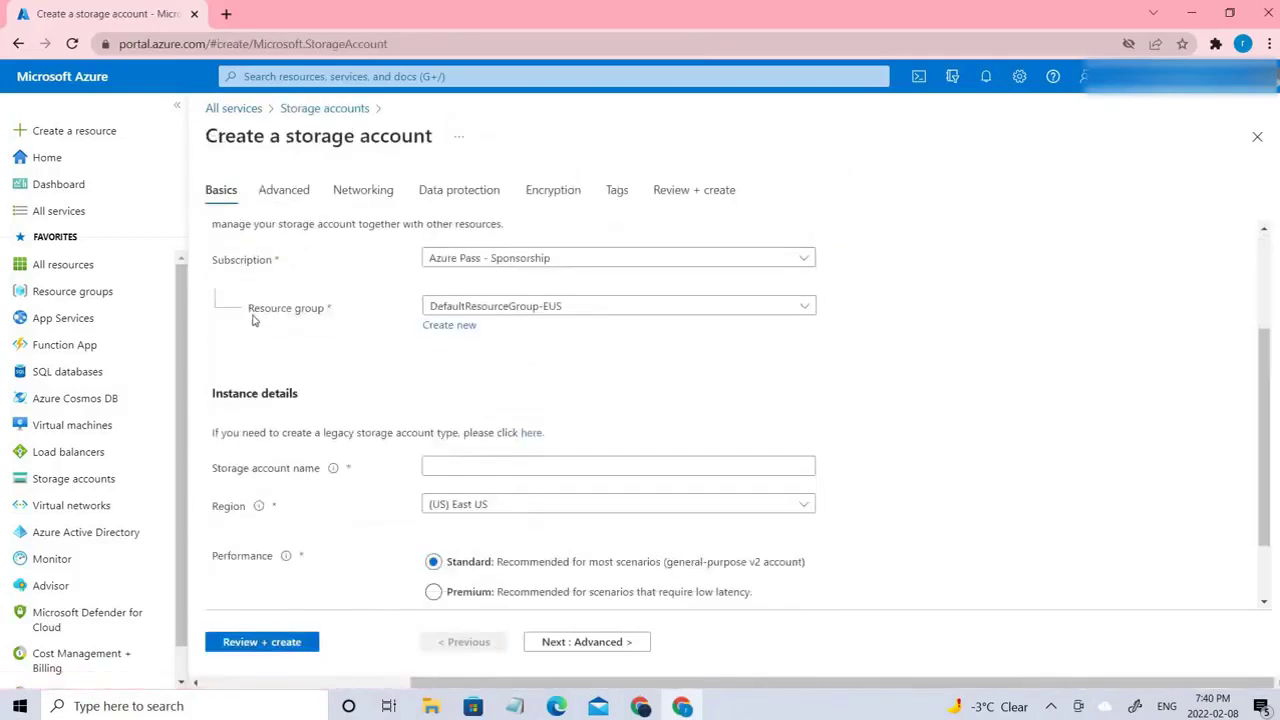
drag(250, 314, 330, 314)
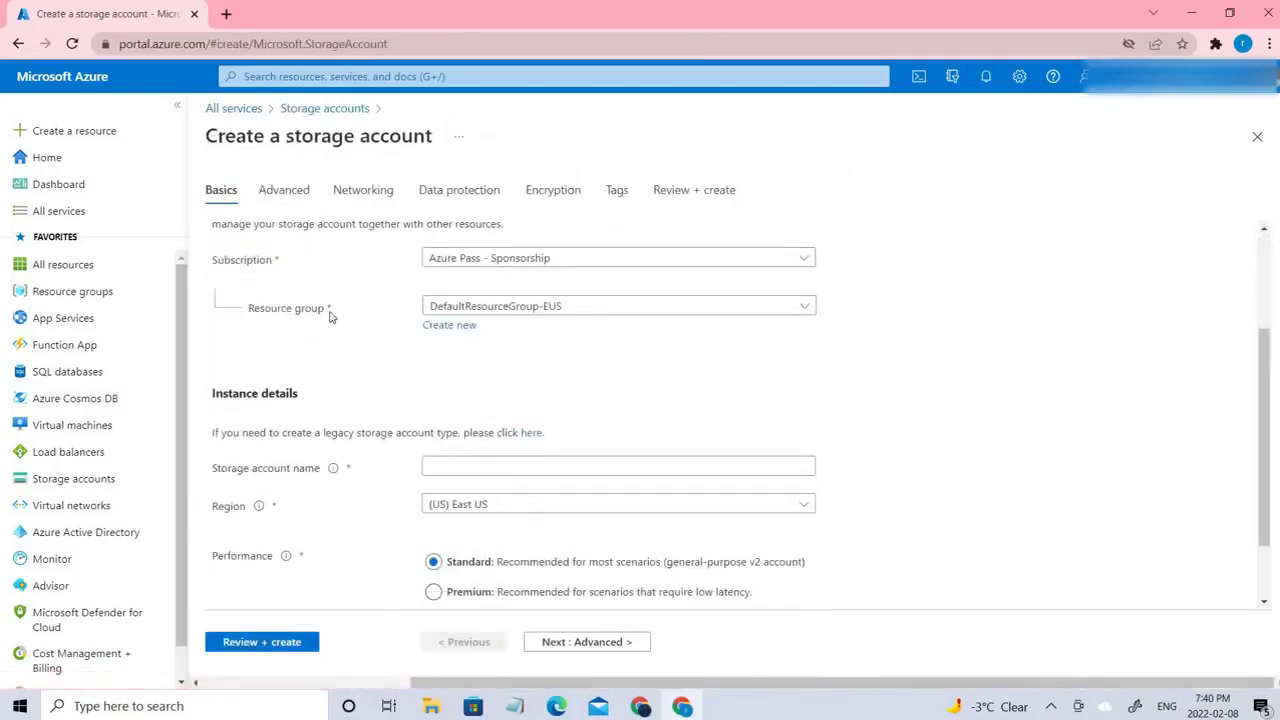
click(436, 328)
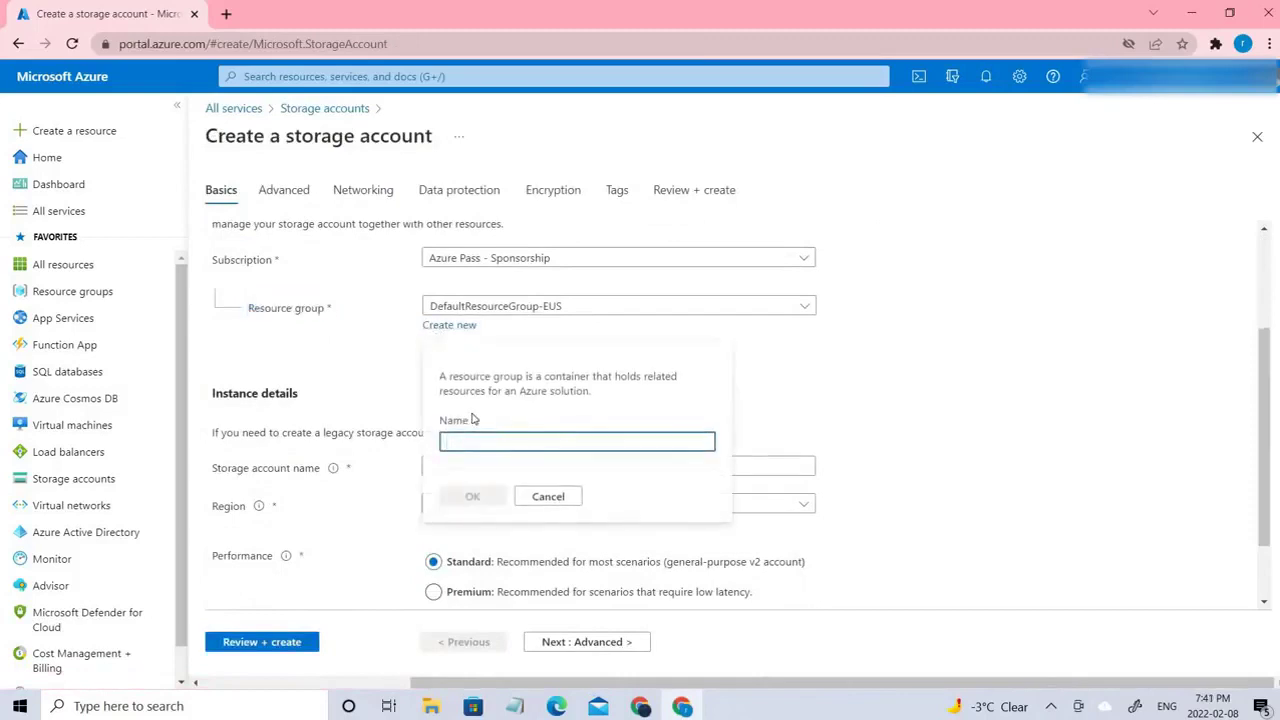
text(storage)
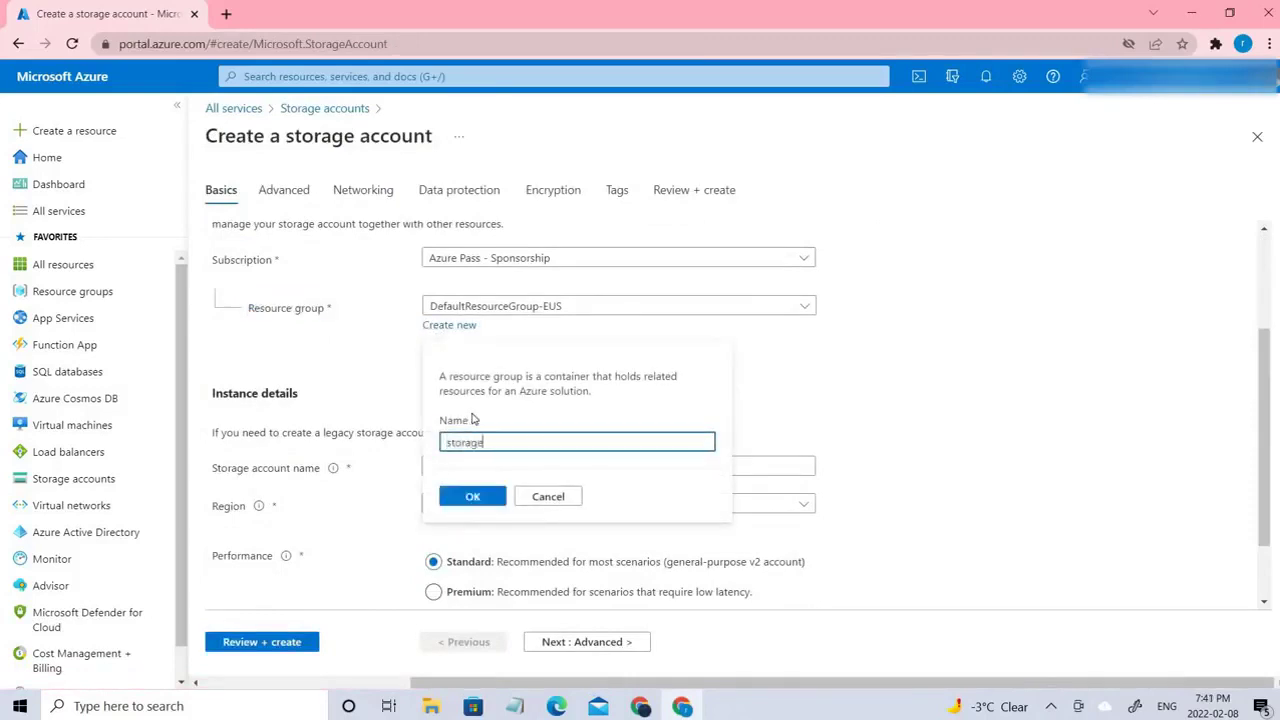
text(group1)
click(455, 497)
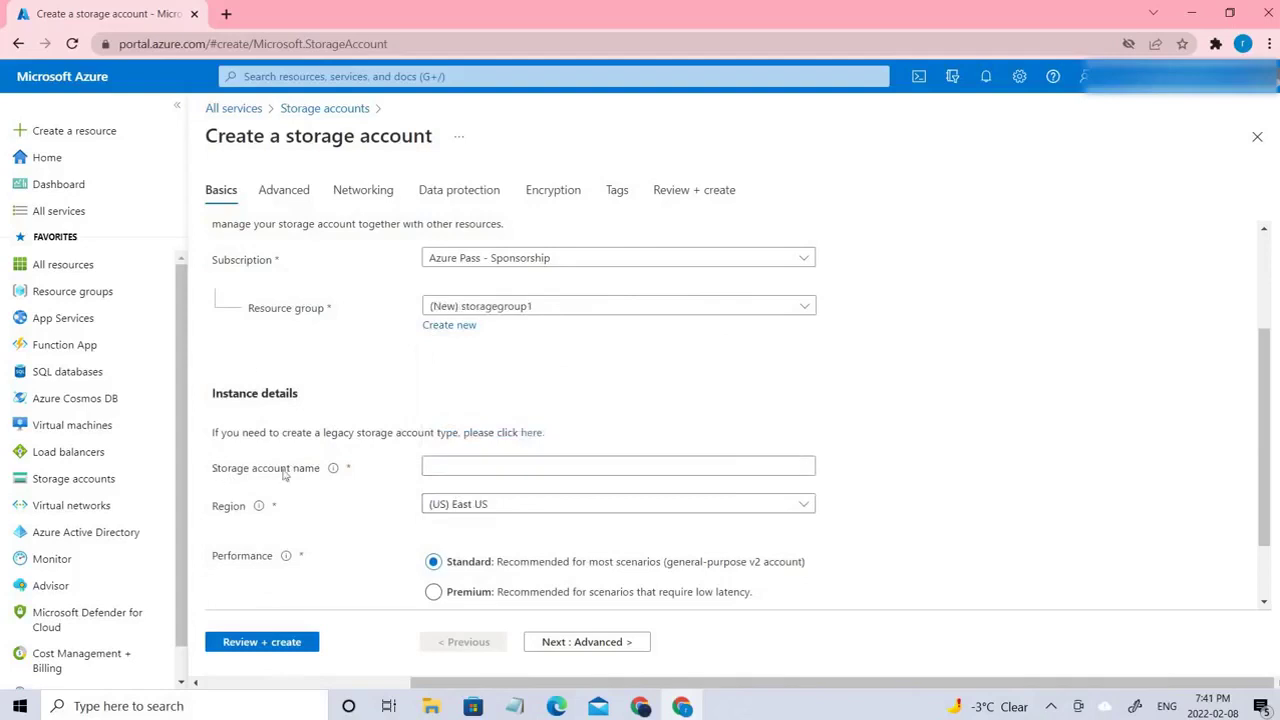
- Name the storage account storageaccountmrt124
drag(212, 468, 486, 466)
click(486, 466)
key(Down)
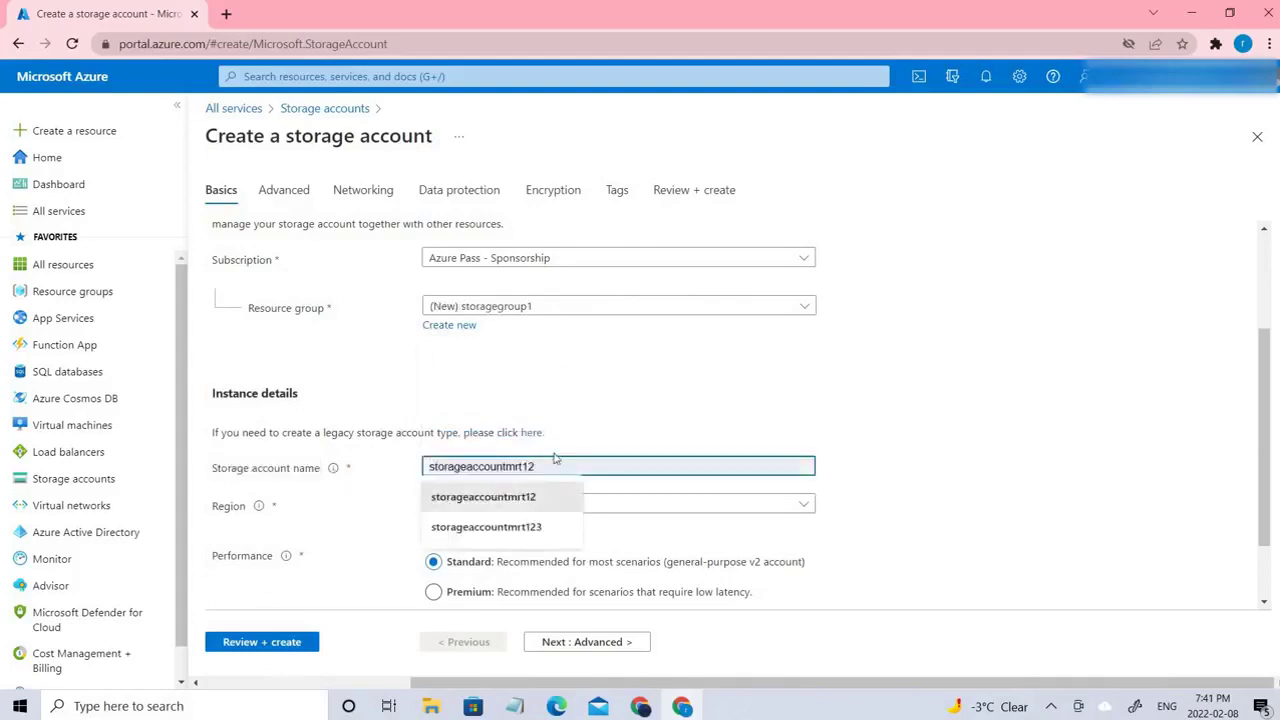
key(Return)
text(3)
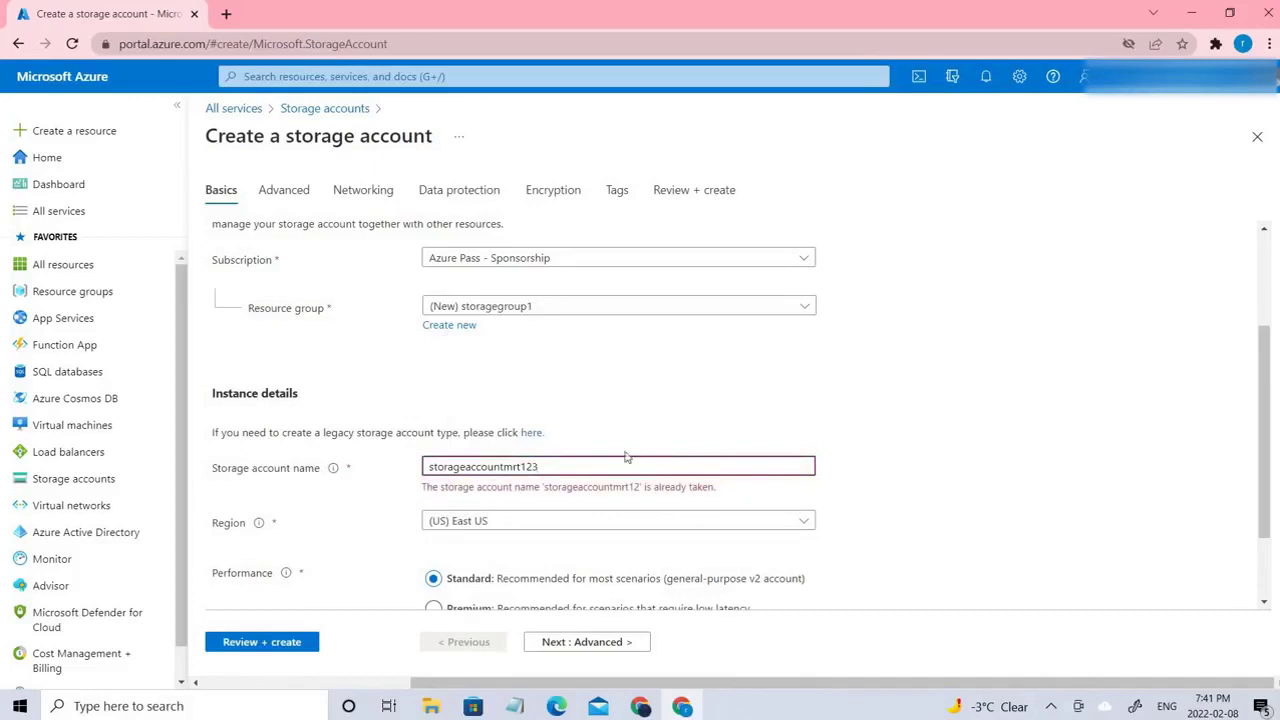
key(BackSpace)
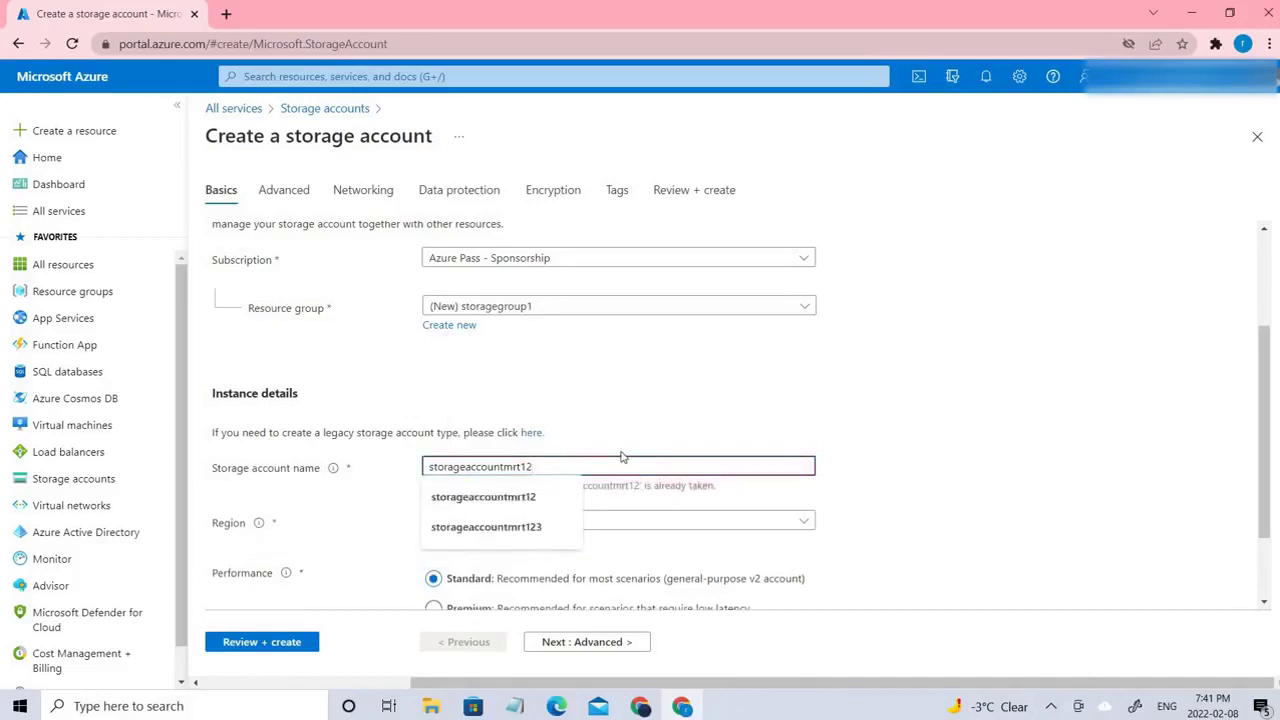
text(4)
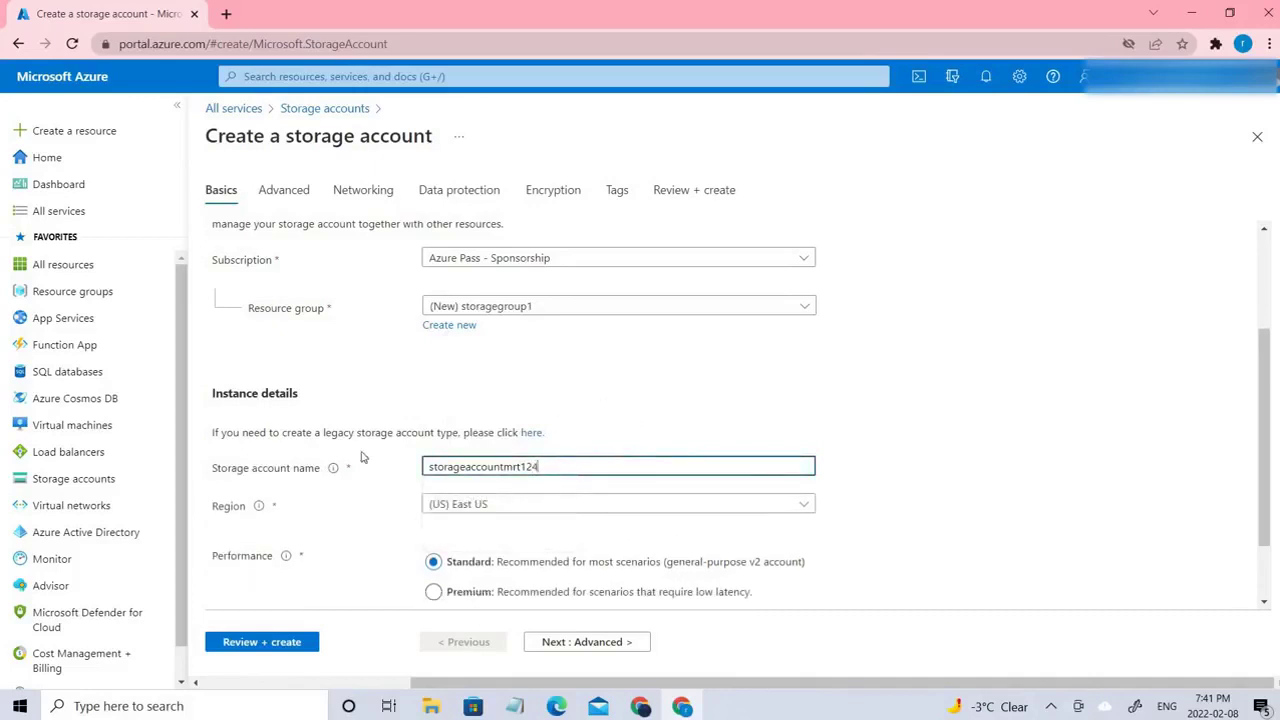
click(365, 457)
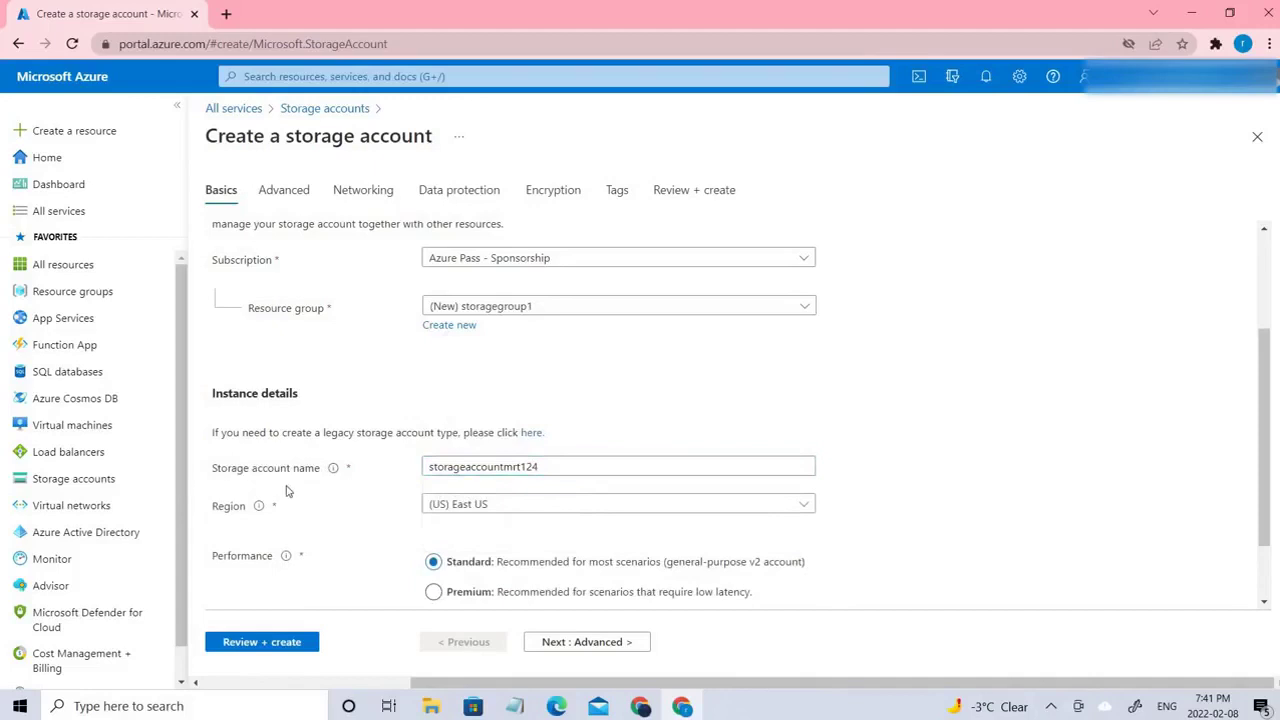
scroll(284, 545, down, 1)
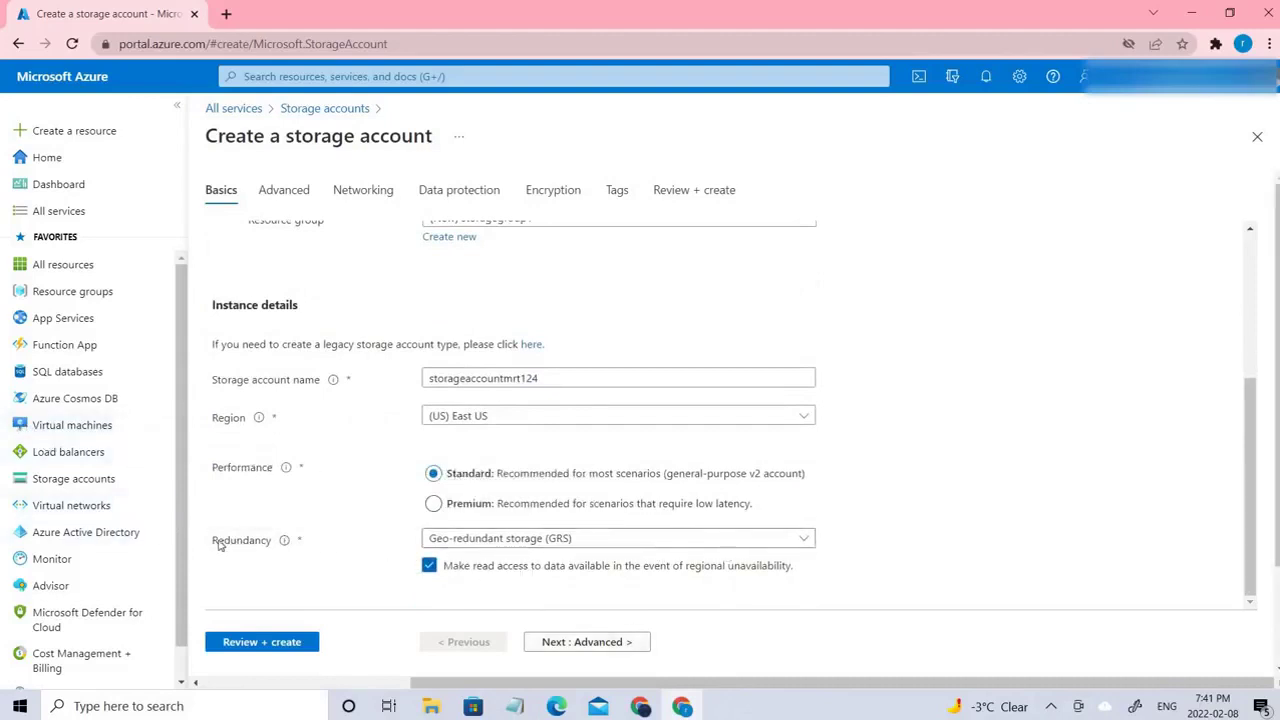
- Set Redundancy to Locally-redundant storage (LRS) and go to the Advanced tab
click(603, 540)
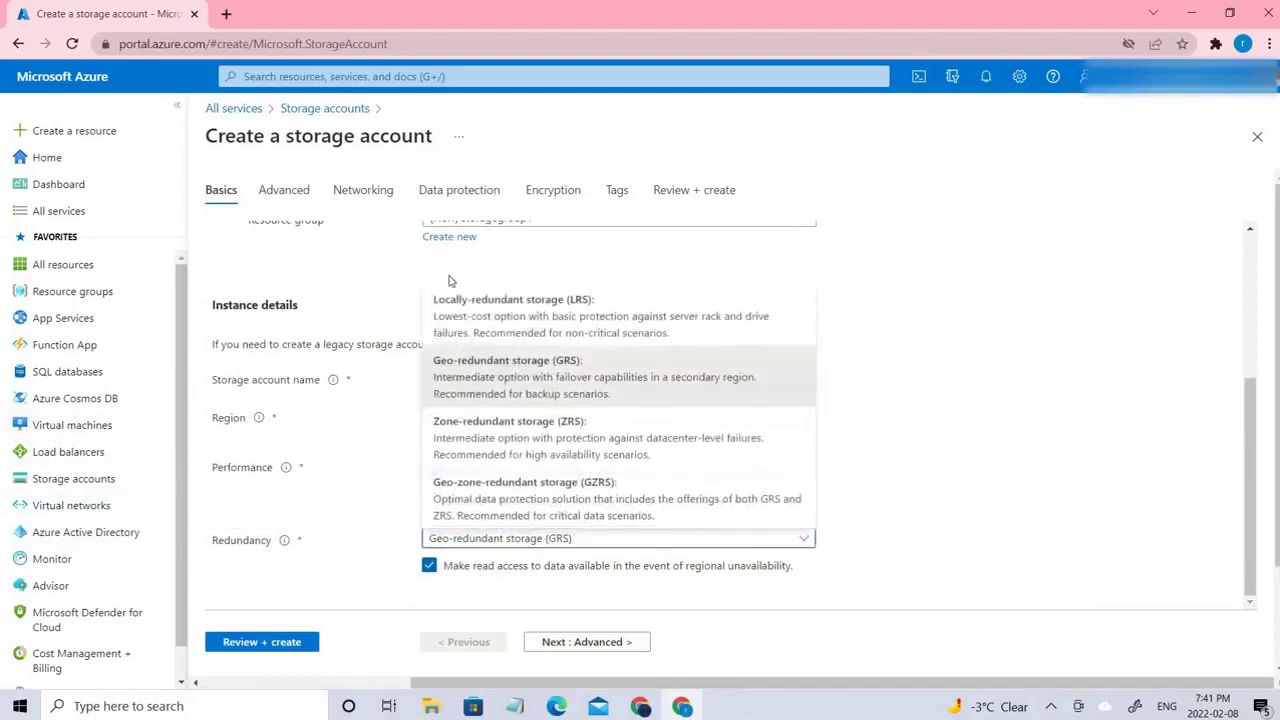
click(503, 320)
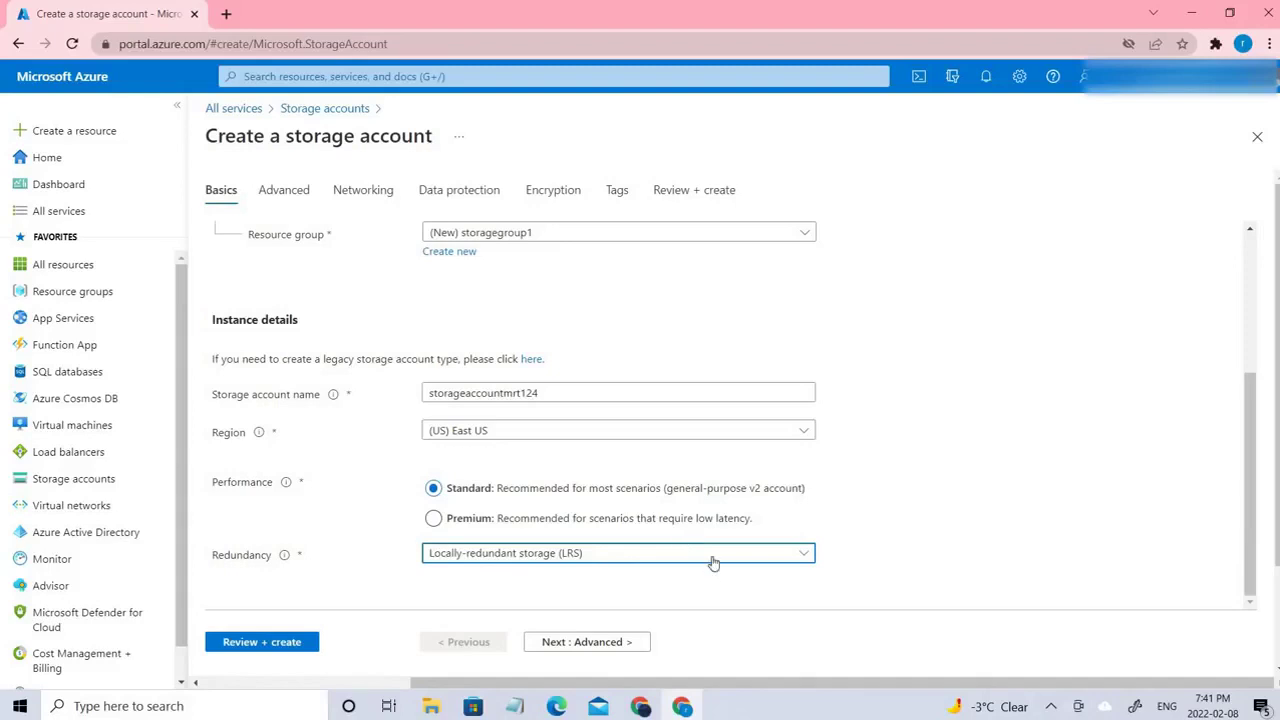
click(648, 556)
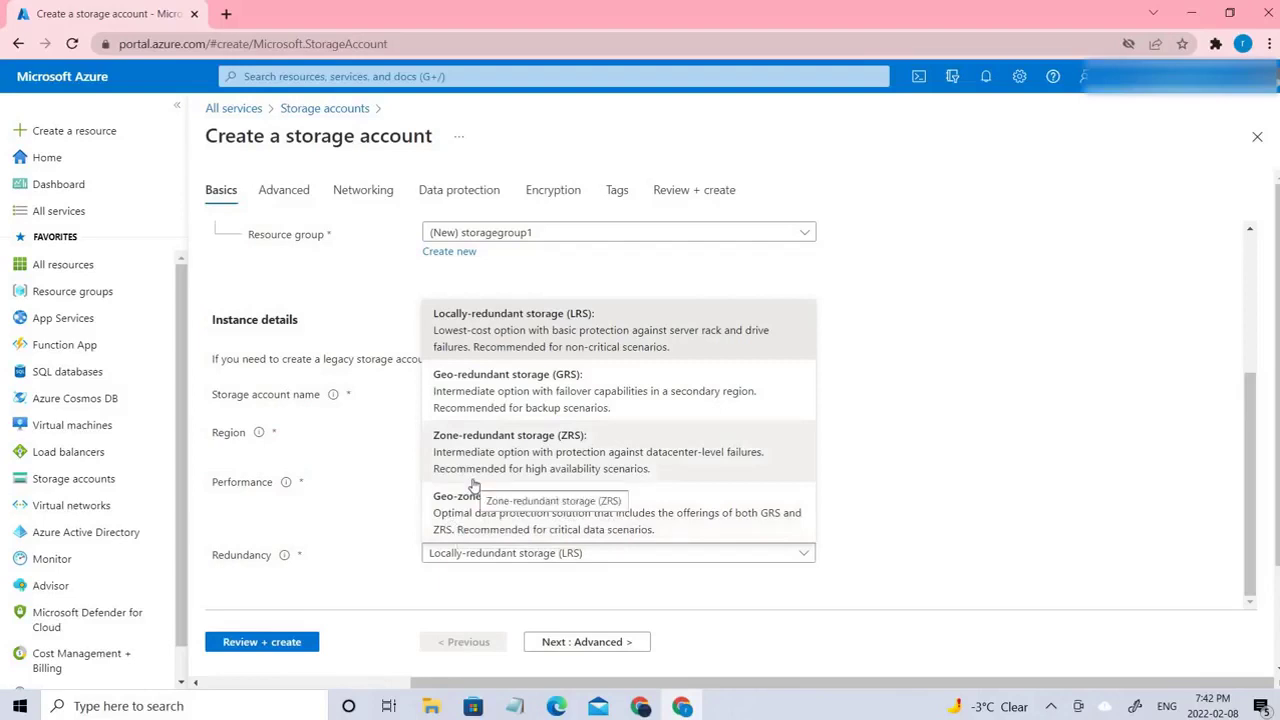
click(526, 326)
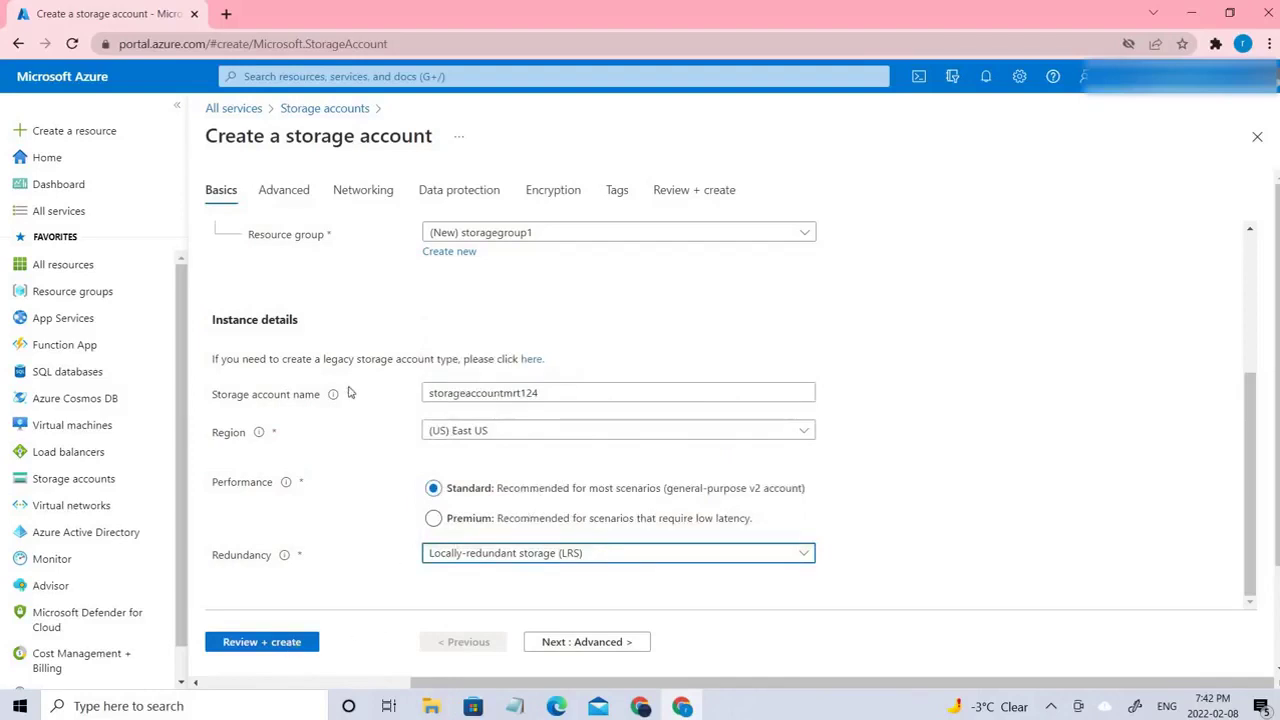
click(300, 190)
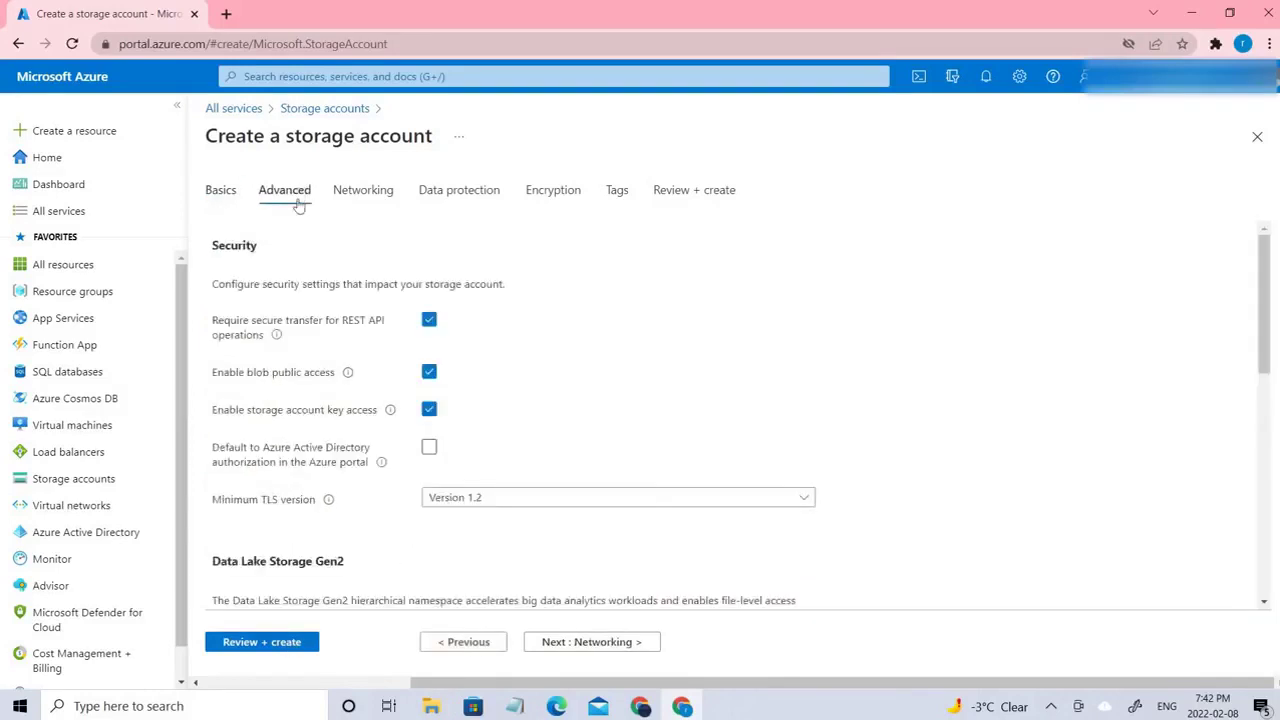
- Review the remaining storage account options, including the Access tier setting
scroll(380, 360, down, 3)
scroll(395, 350, down, 3)
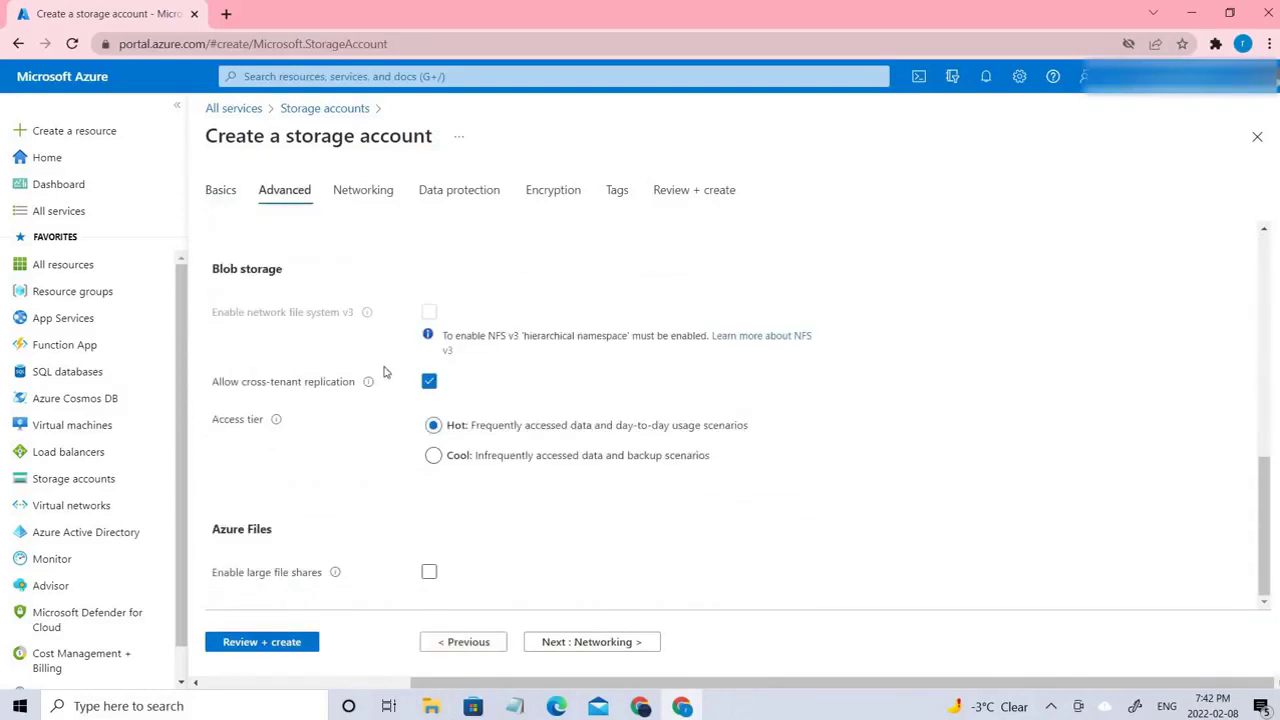
triple_click(285, 425)
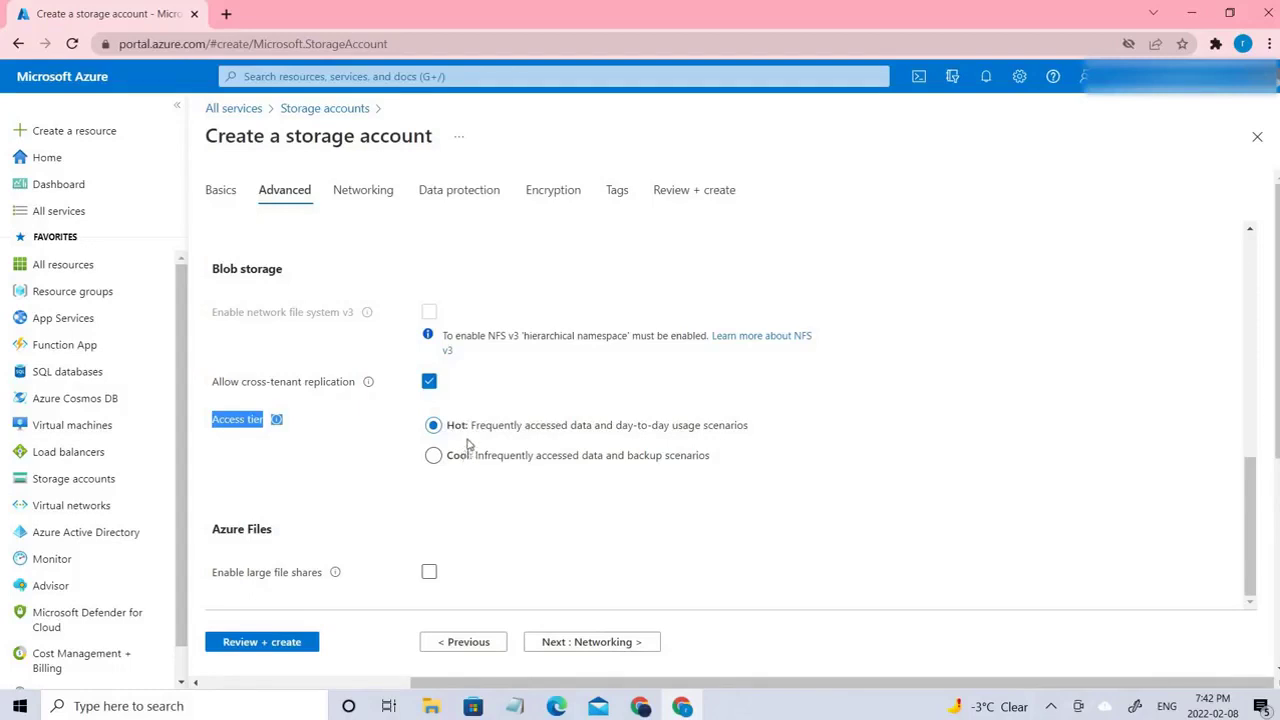
scroll(538, 503, down, 3)
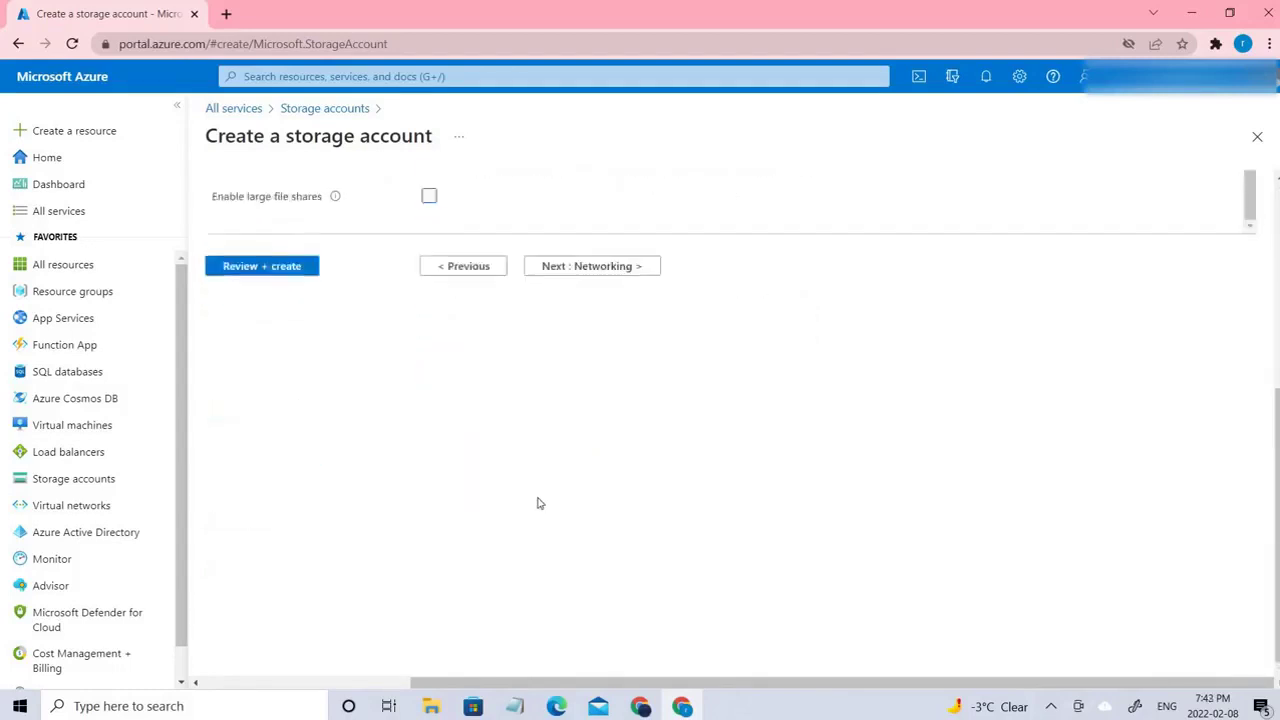
scroll(420, 391, up, 10)
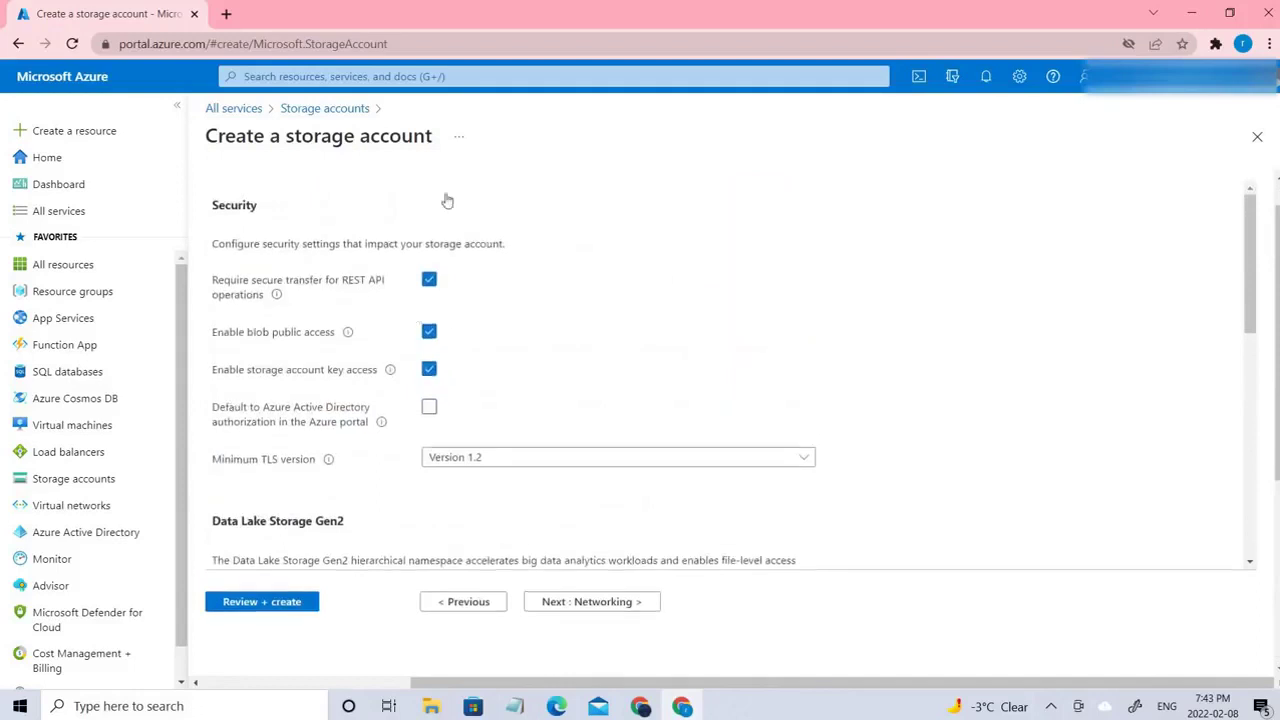
scroll(446, 200, up, 2)
- Step through Networking, Data protection and Encryption, then create storageaccountmrt124 once validation passes
click(388, 190)
scroll(504, 362, down, 2)
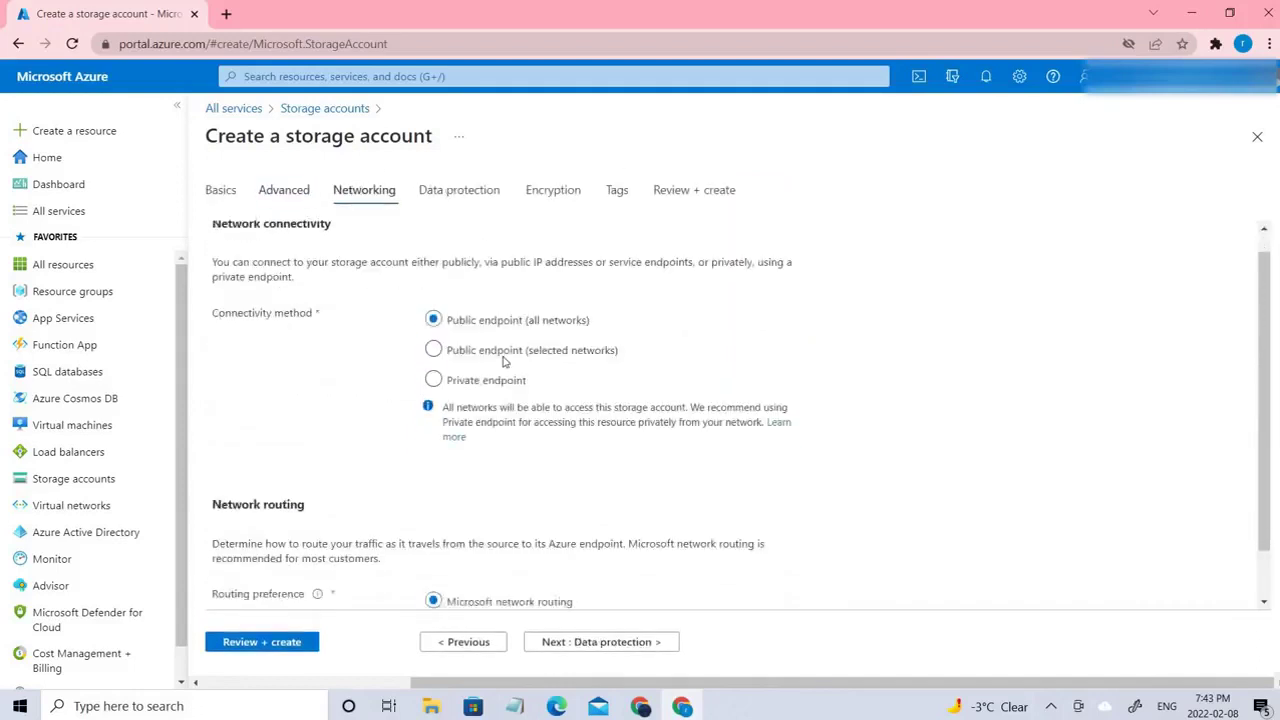
scroll(449, 240, up, 2)
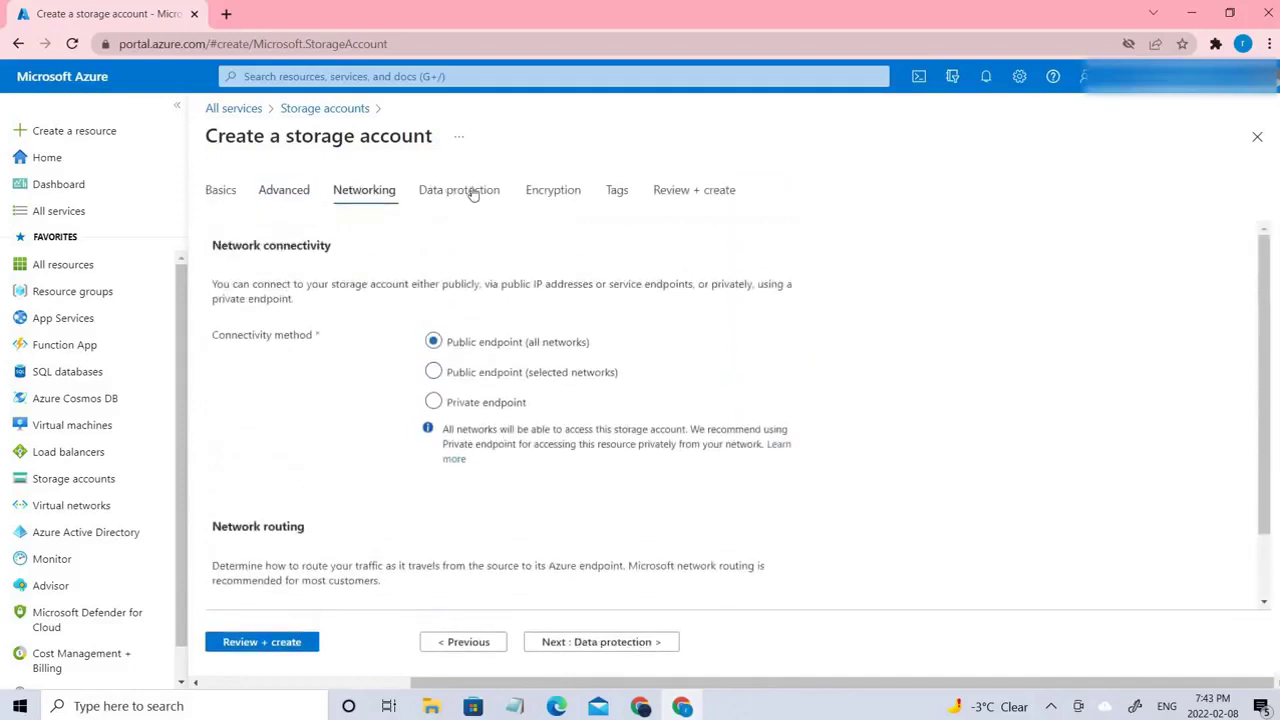
click(552, 191)
click(691, 189)
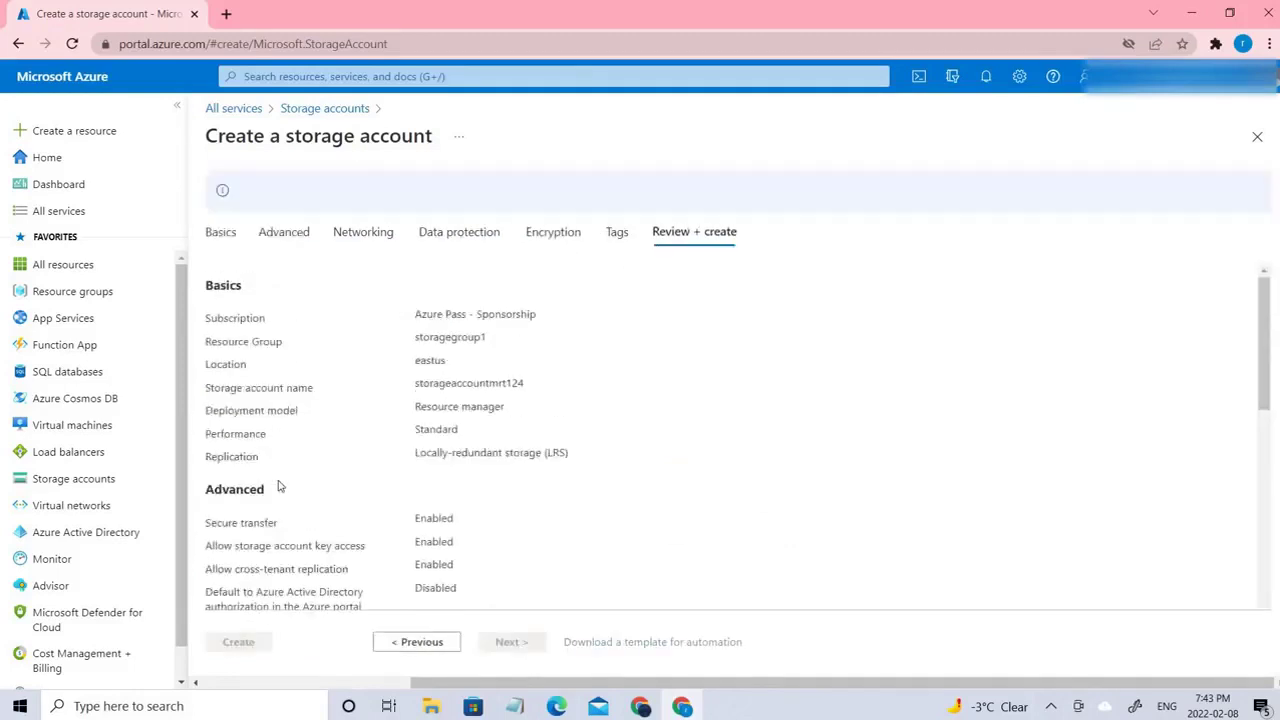
scroll(270, 565, down, 5)
scroll(268, 565, down, 3)
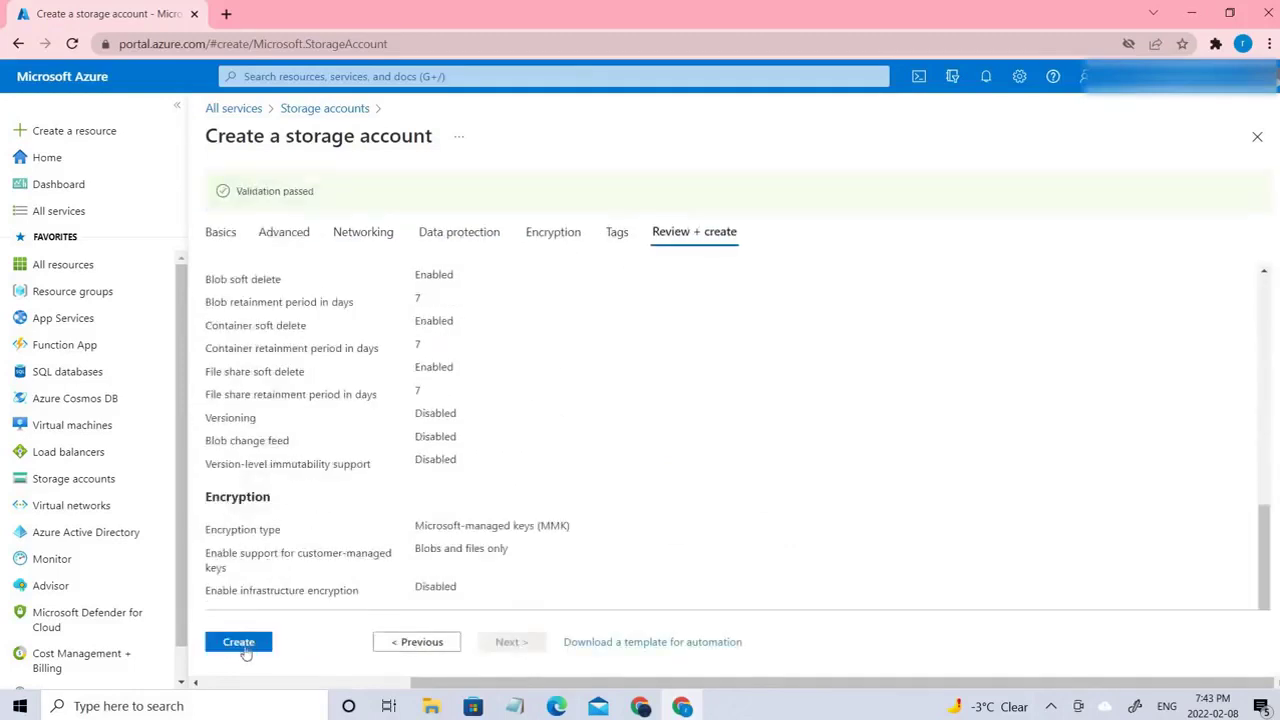
click(240, 642)
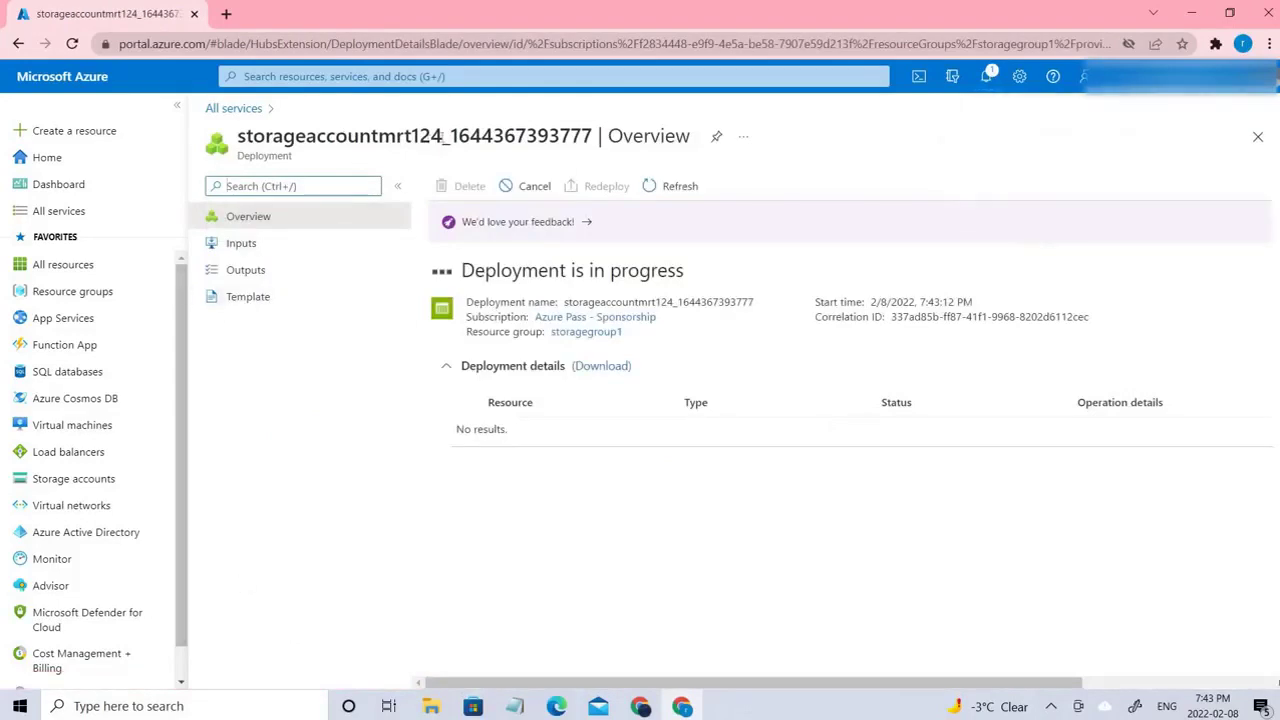
- Refresh until the storageaccountmrt124 deployment completes, then go to the new storage account
drag(444, 136, 245, 136)
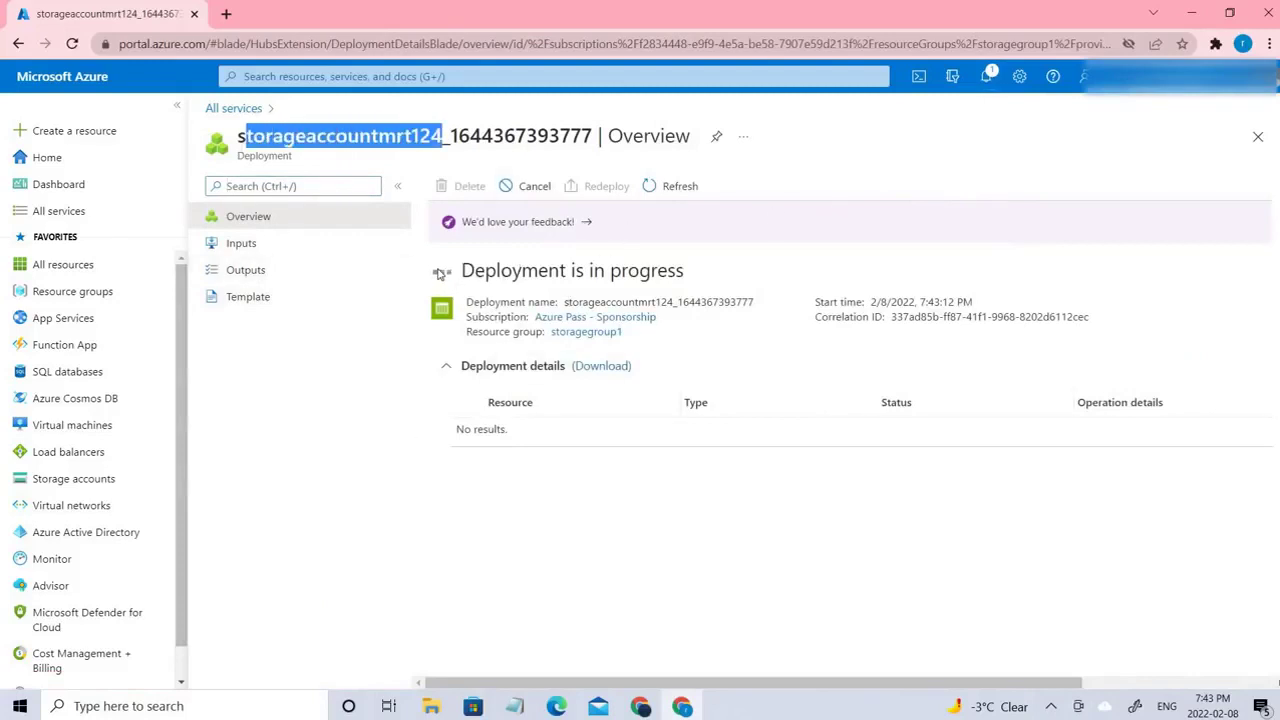
click(652, 189)
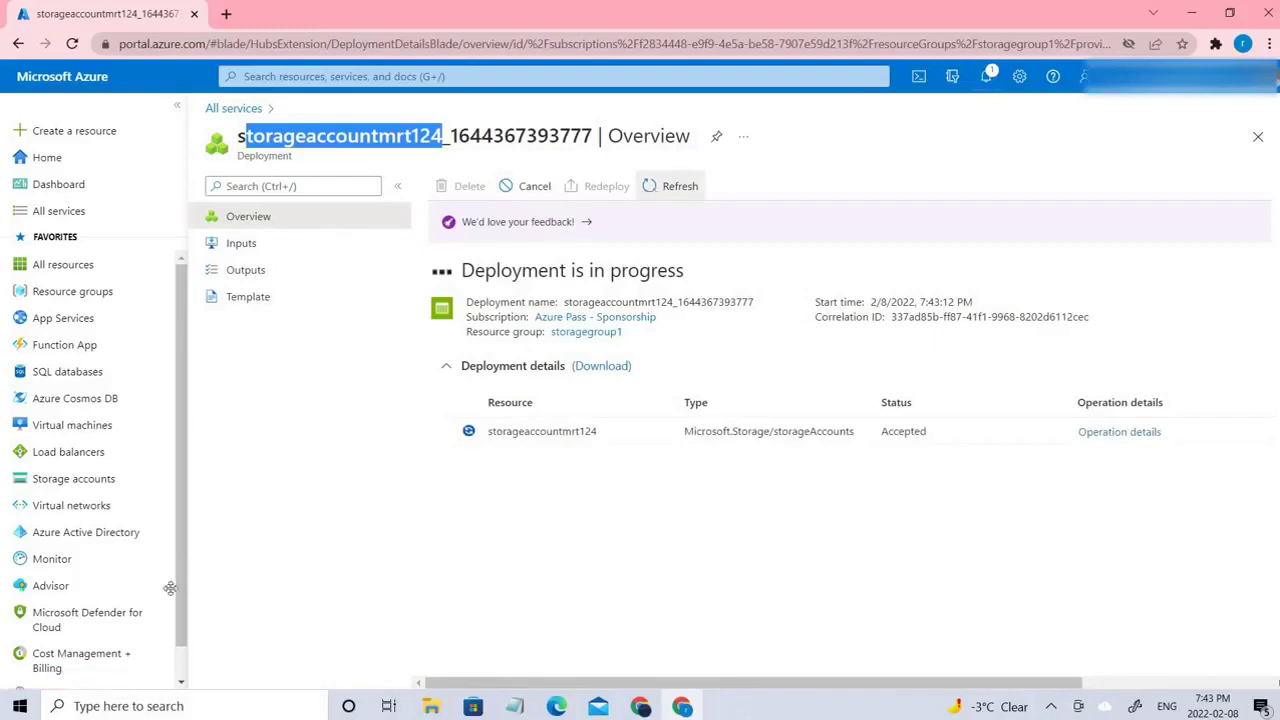
mouse_move(170, 588)
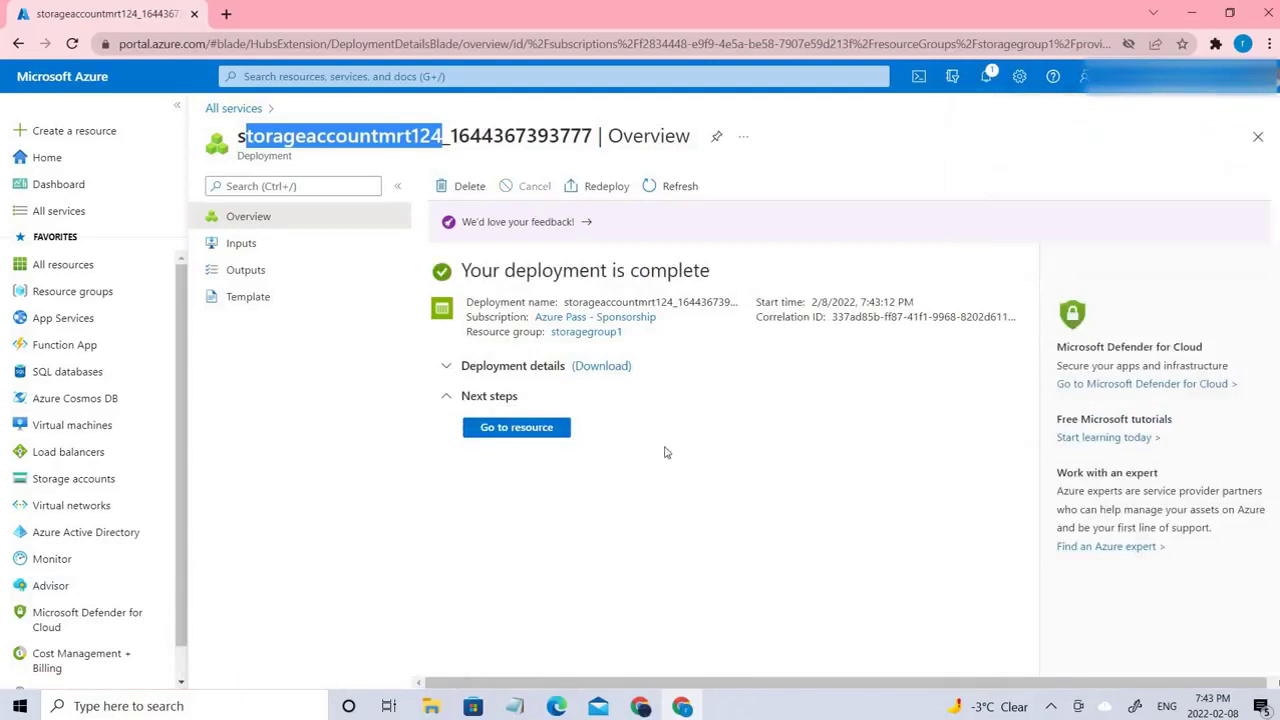
click(516, 427)
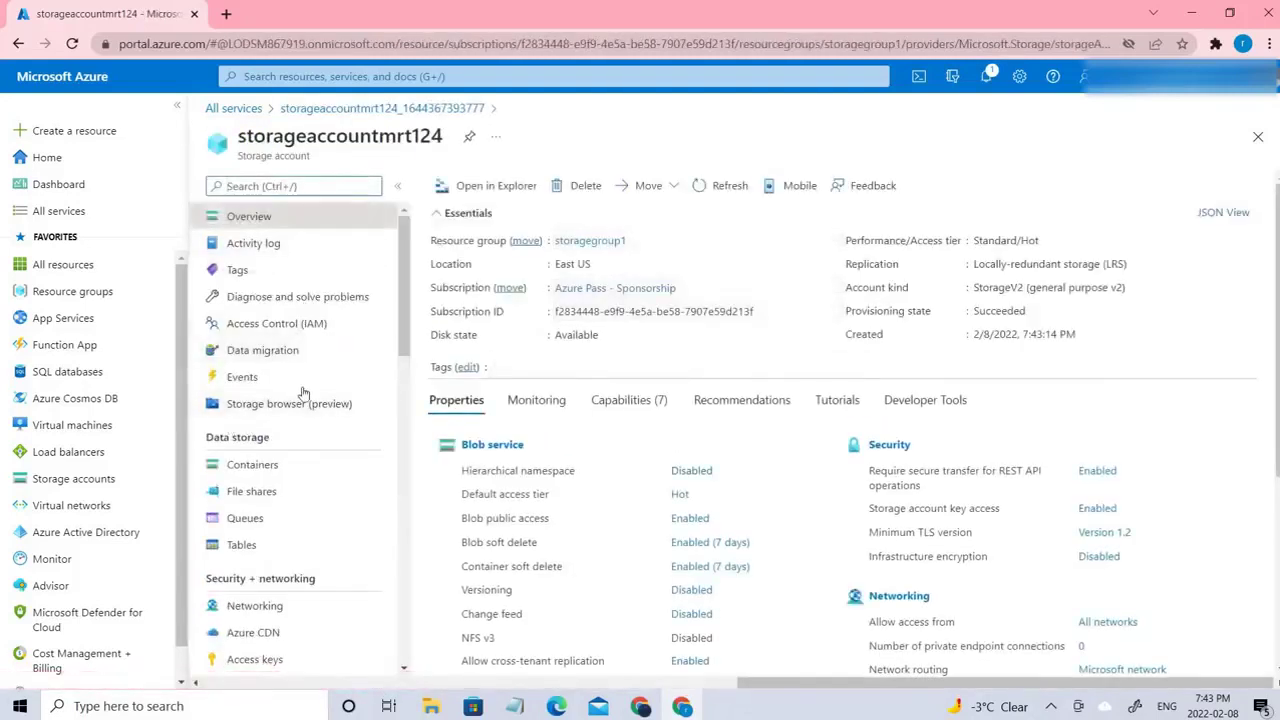
- From the Containers list, create container1 with private access and open its empty overview
scroll(272, 535, down, 2)
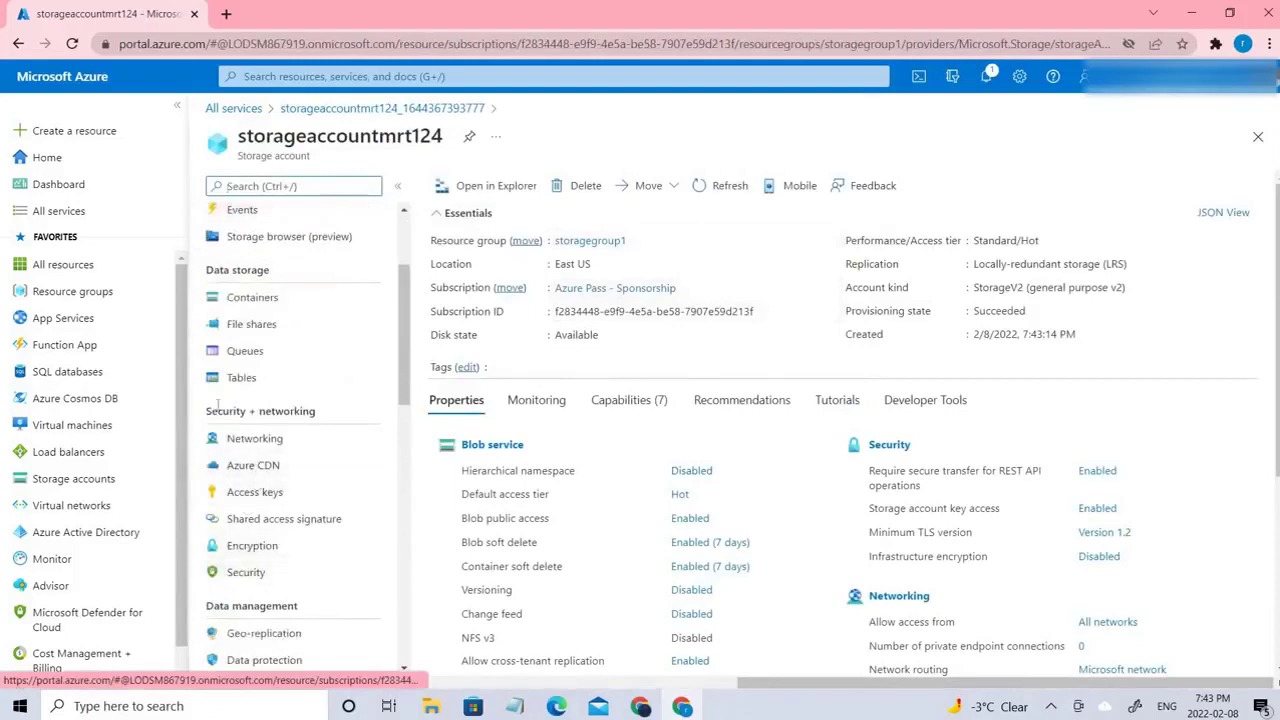
scroll(218, 410, up, 2)
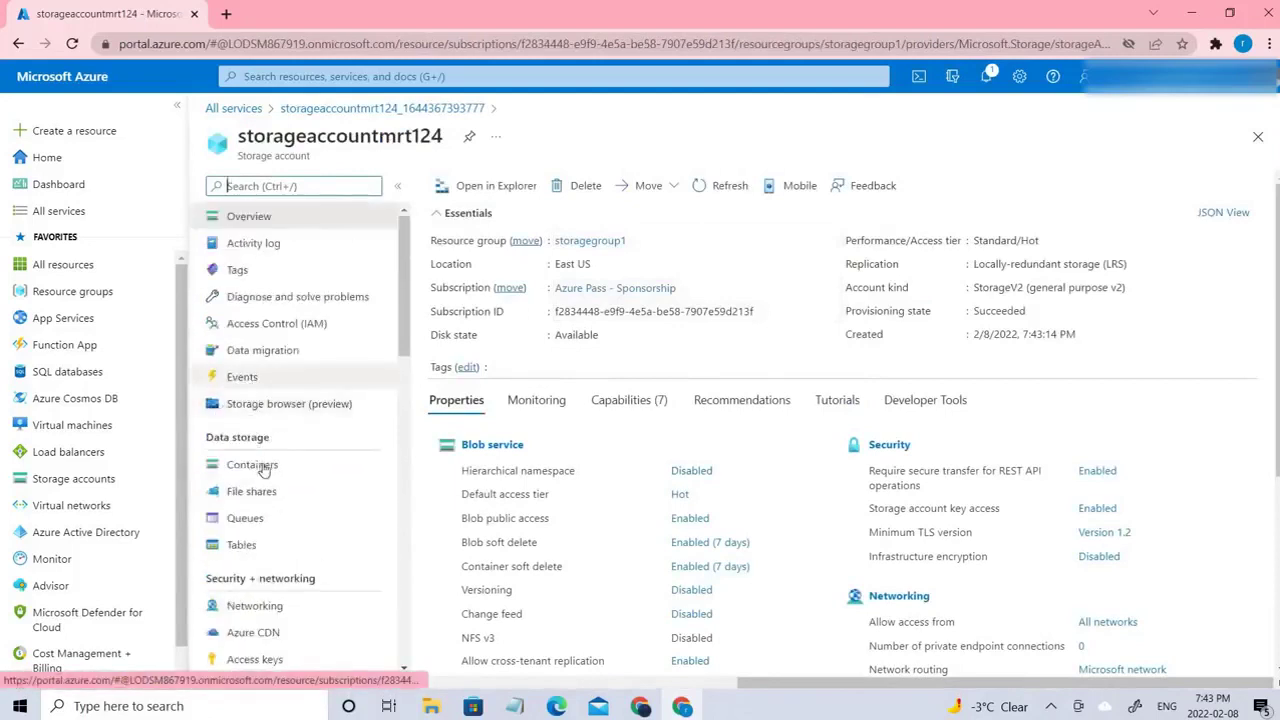
click(247, 467)
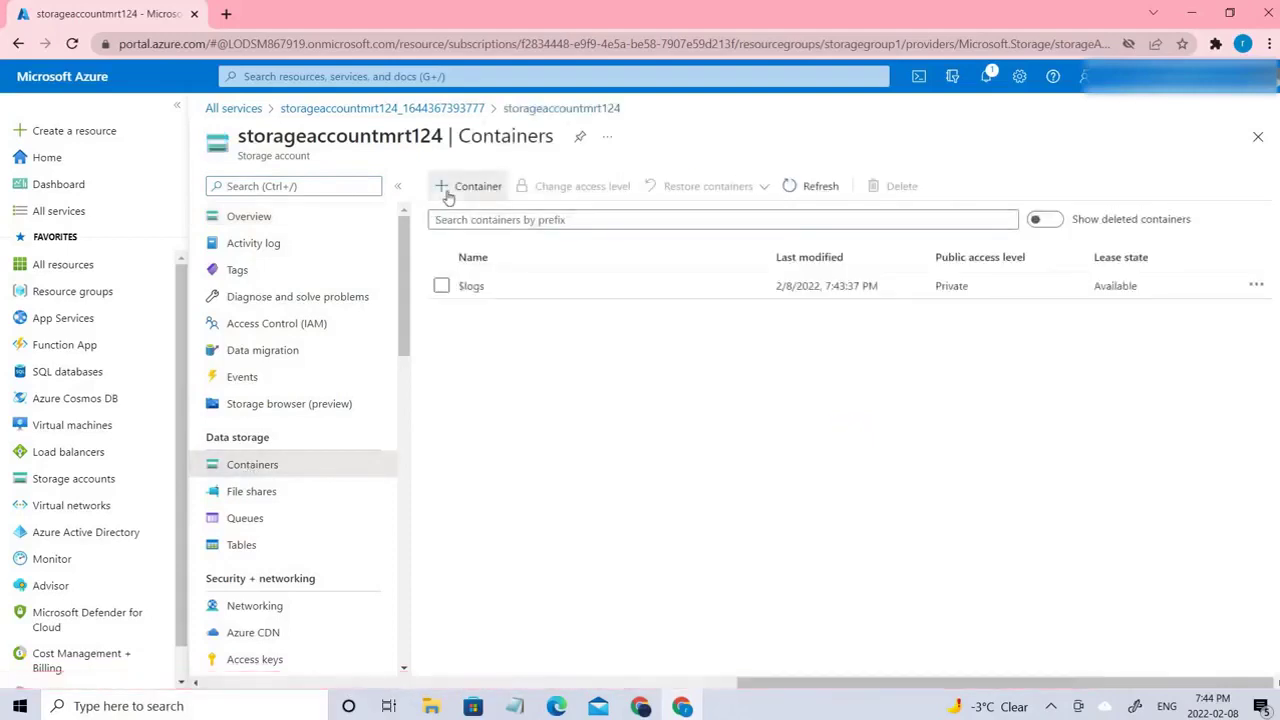
click(448, 189)
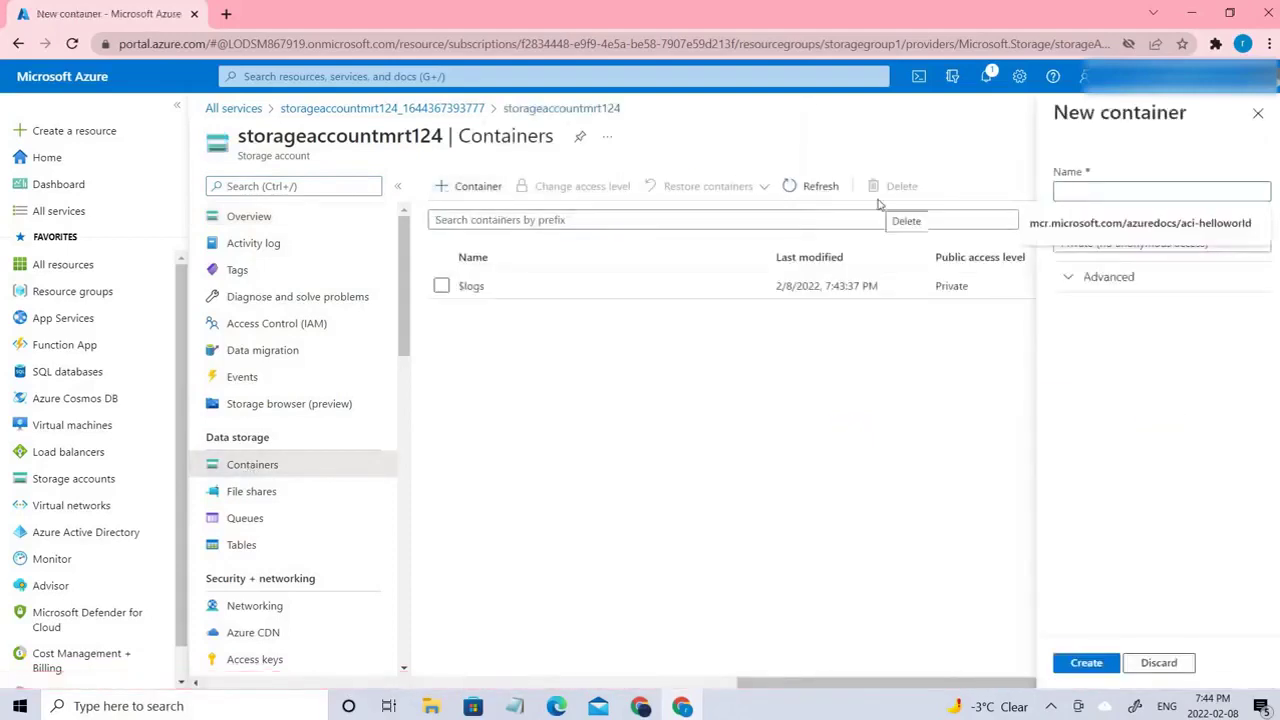
text(samplecaont)
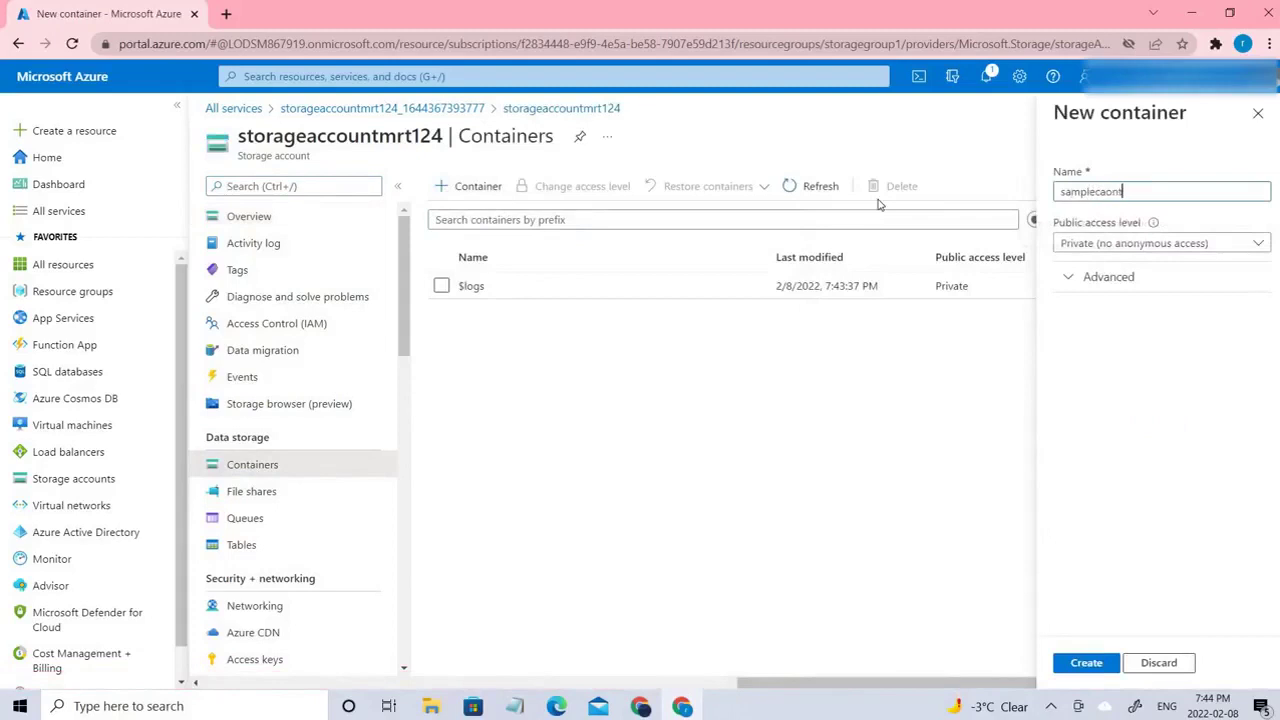
key(ctrl+a)
text(conta)
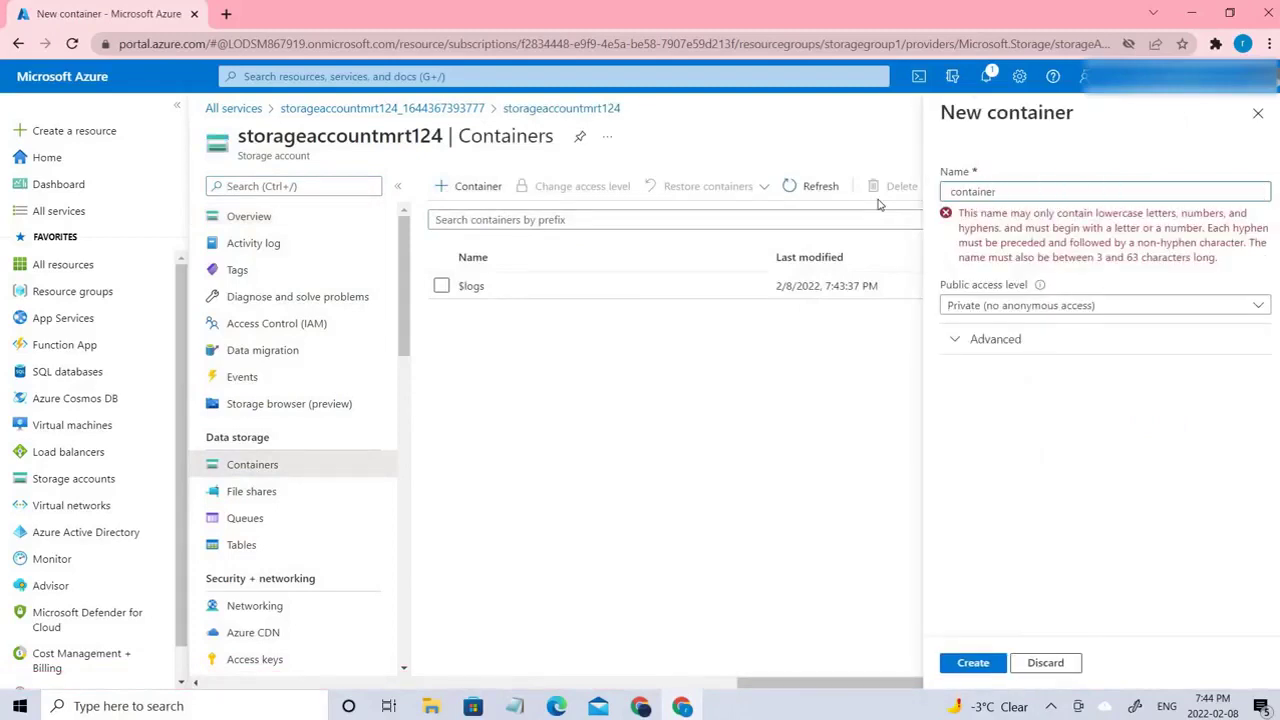
text(iner1)
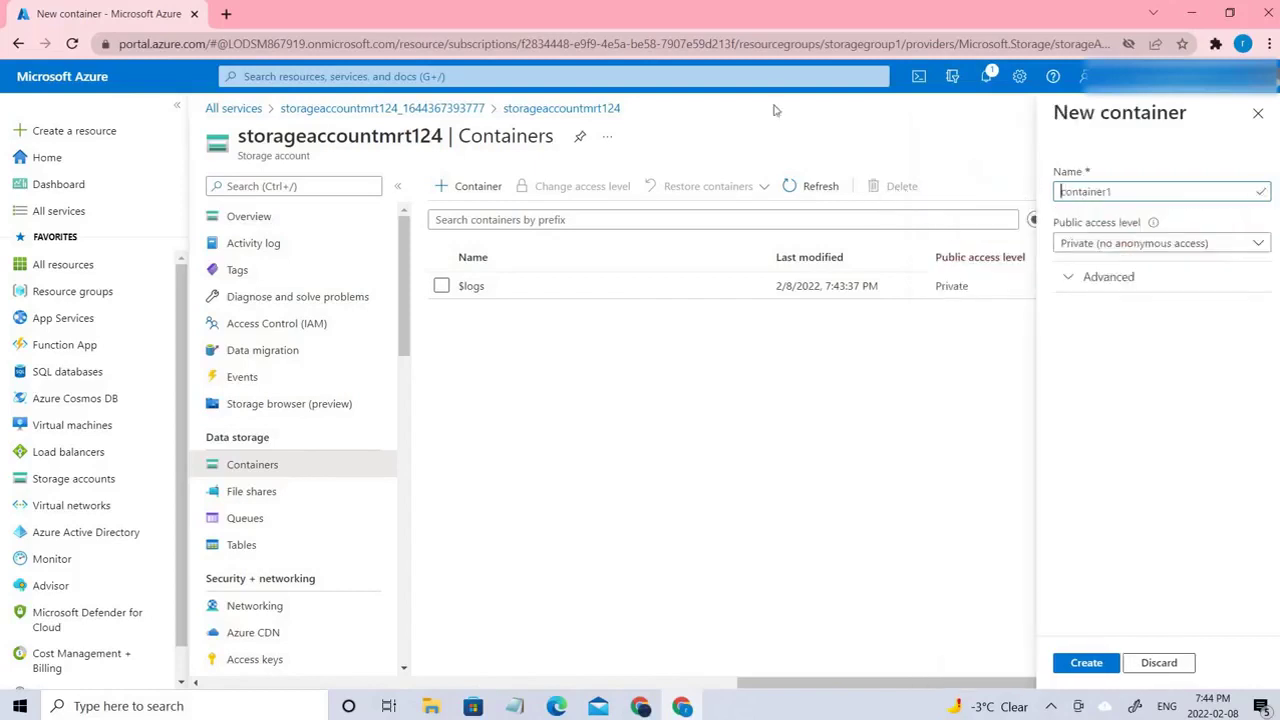
click(1088, 277)
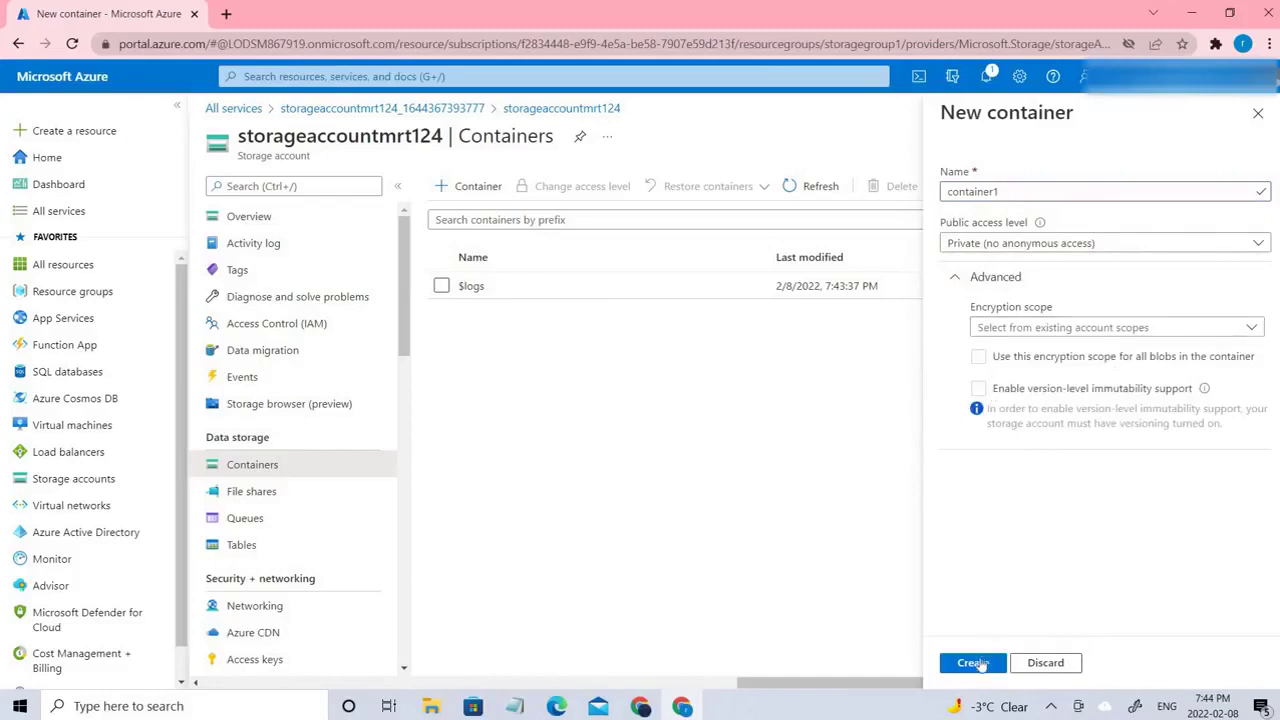
click(973, 663)
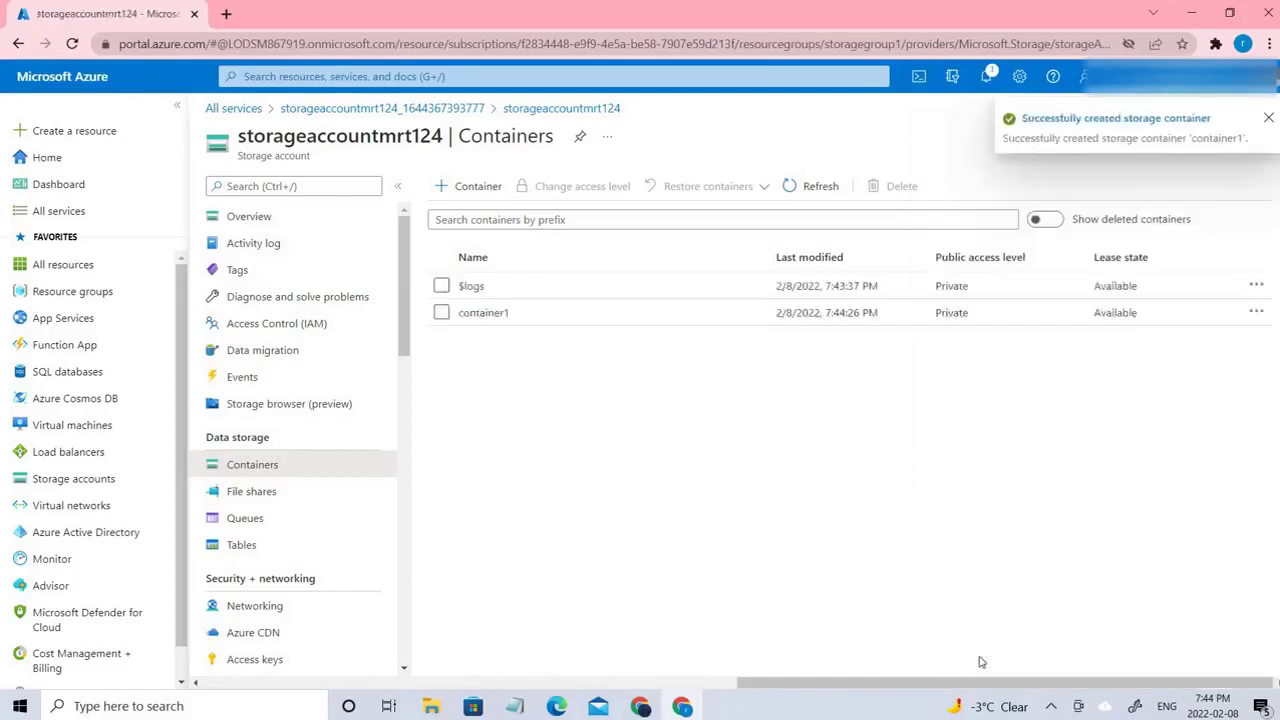
click(490, 314)
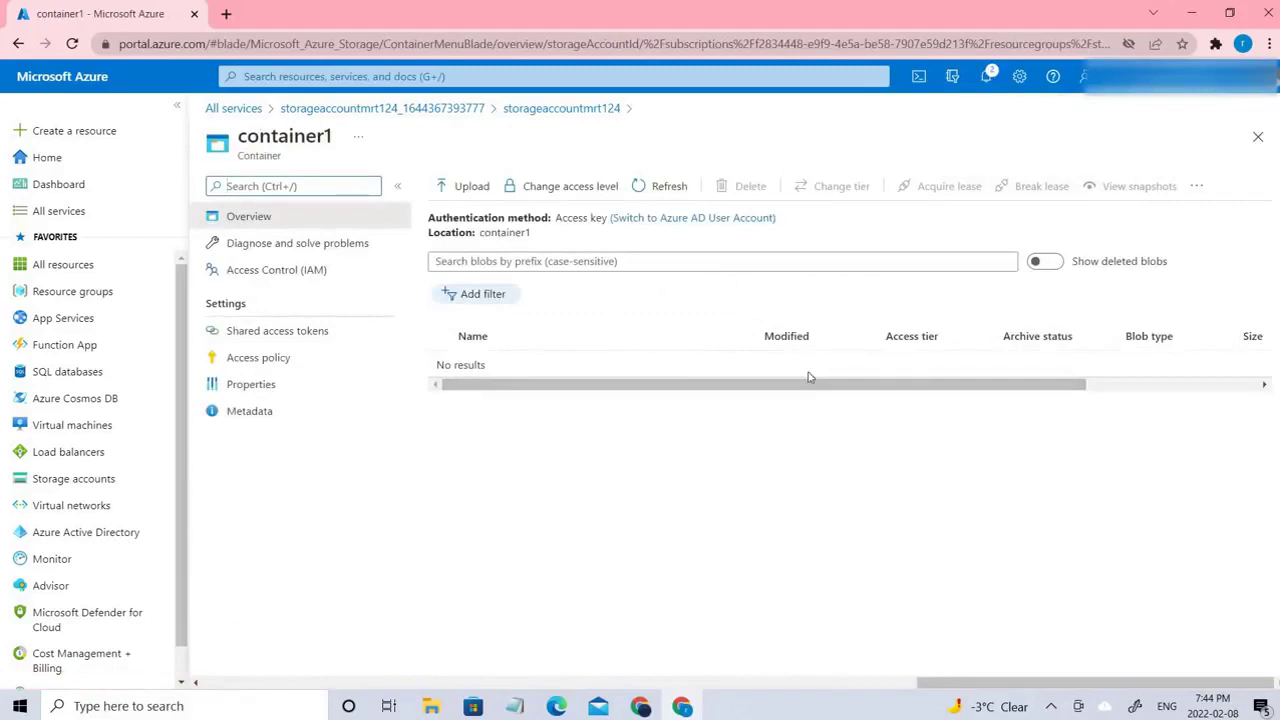
- Upload icon.png into container1
click(471, 189)
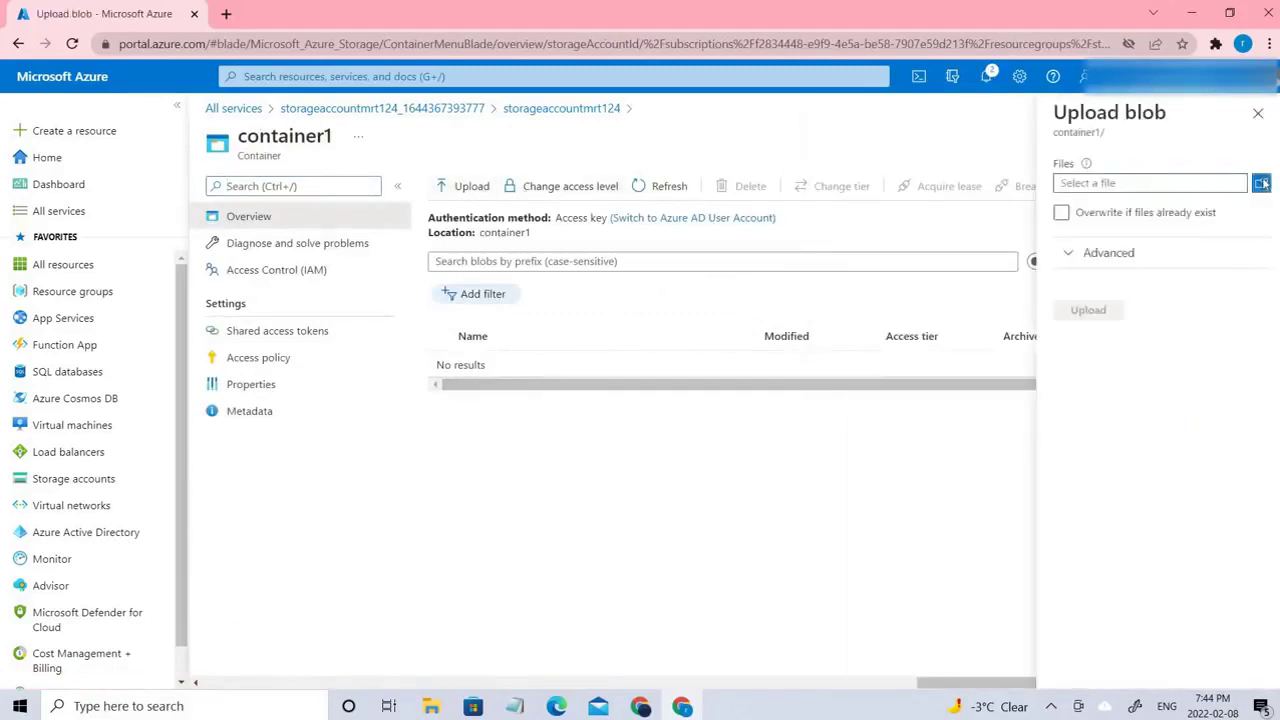
click(1261, 183)
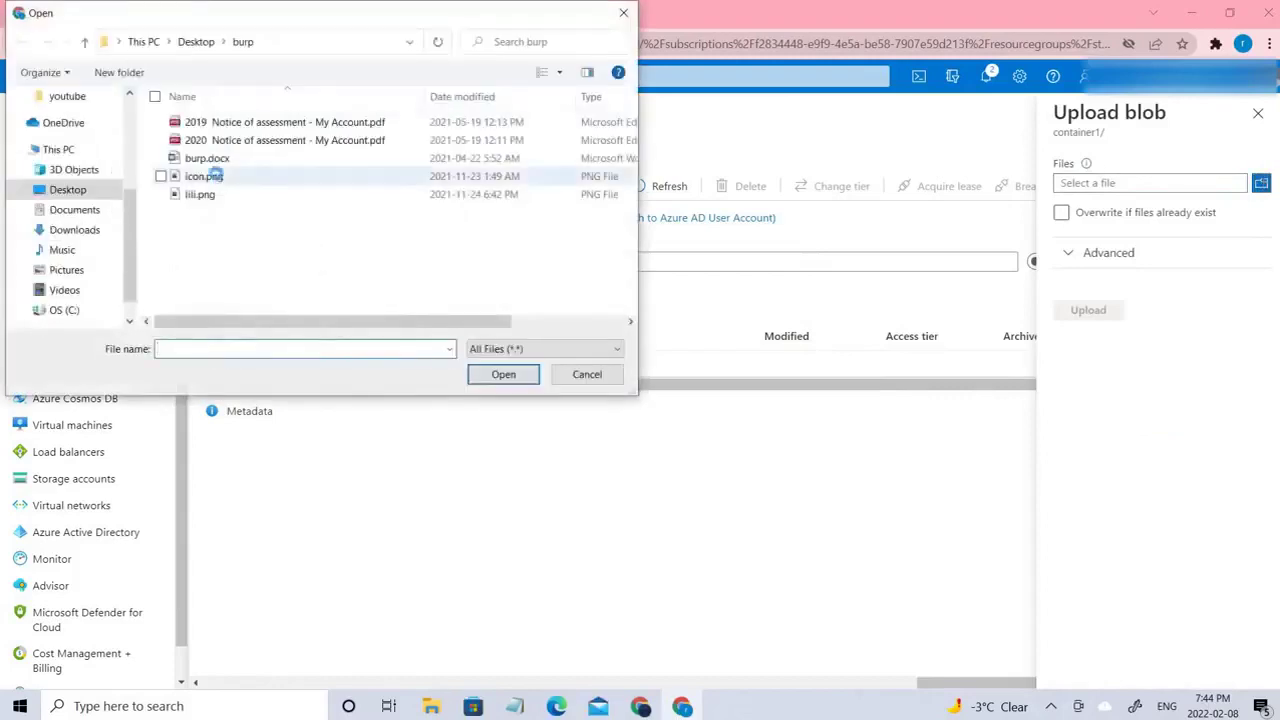
double_click(210, 176)
click(1109, 318)
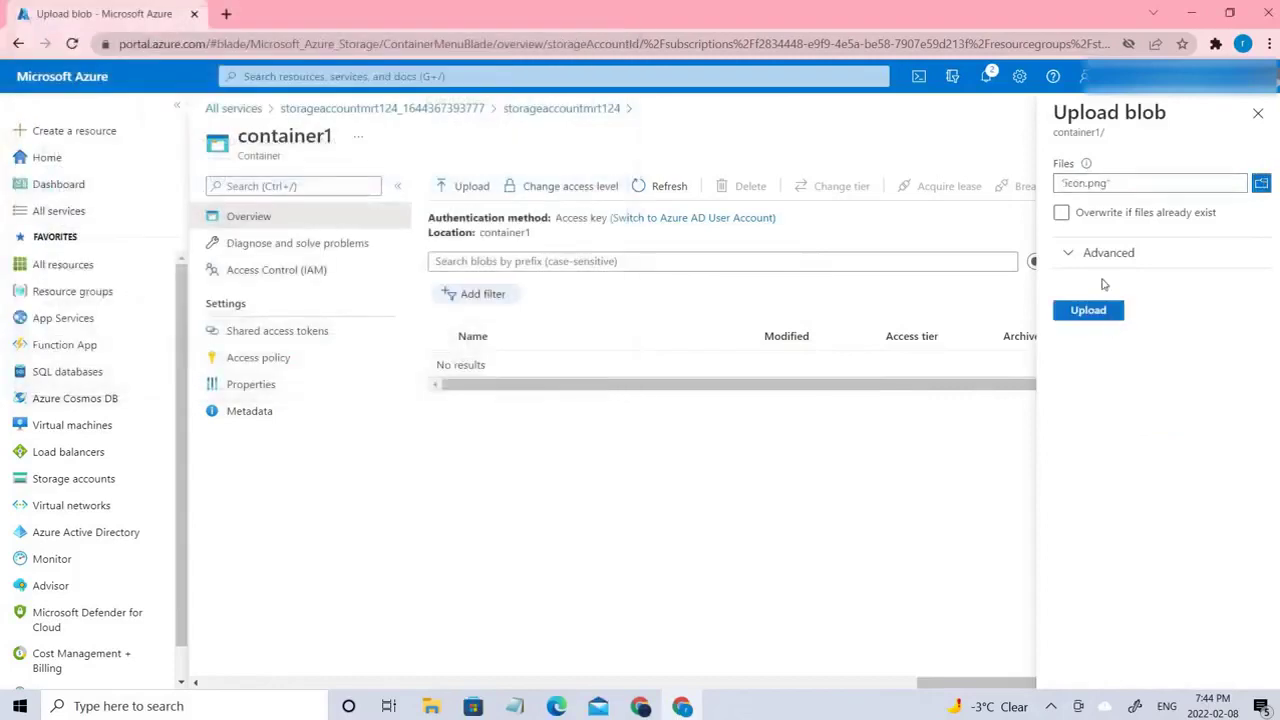
drag(815, 390, 907, 390)
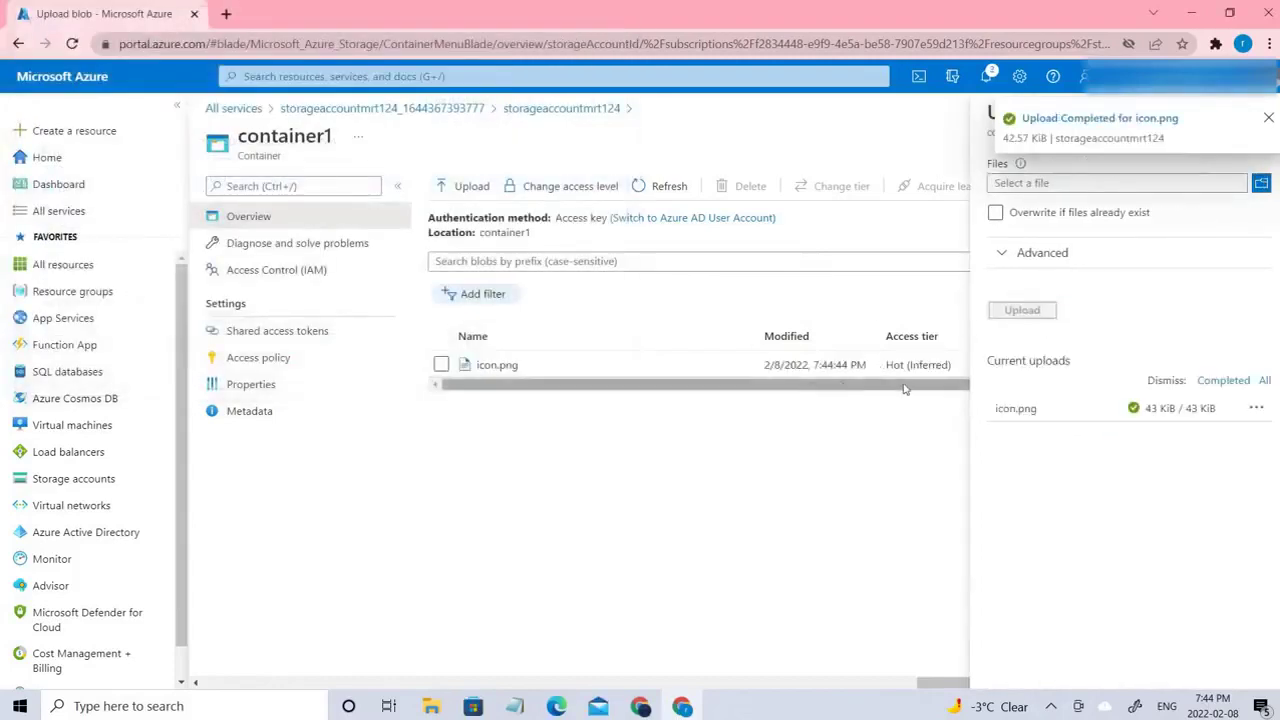
click(1267, 119)
- Close the upload panel and view icon.png's access tier and size columns
key(Escape)
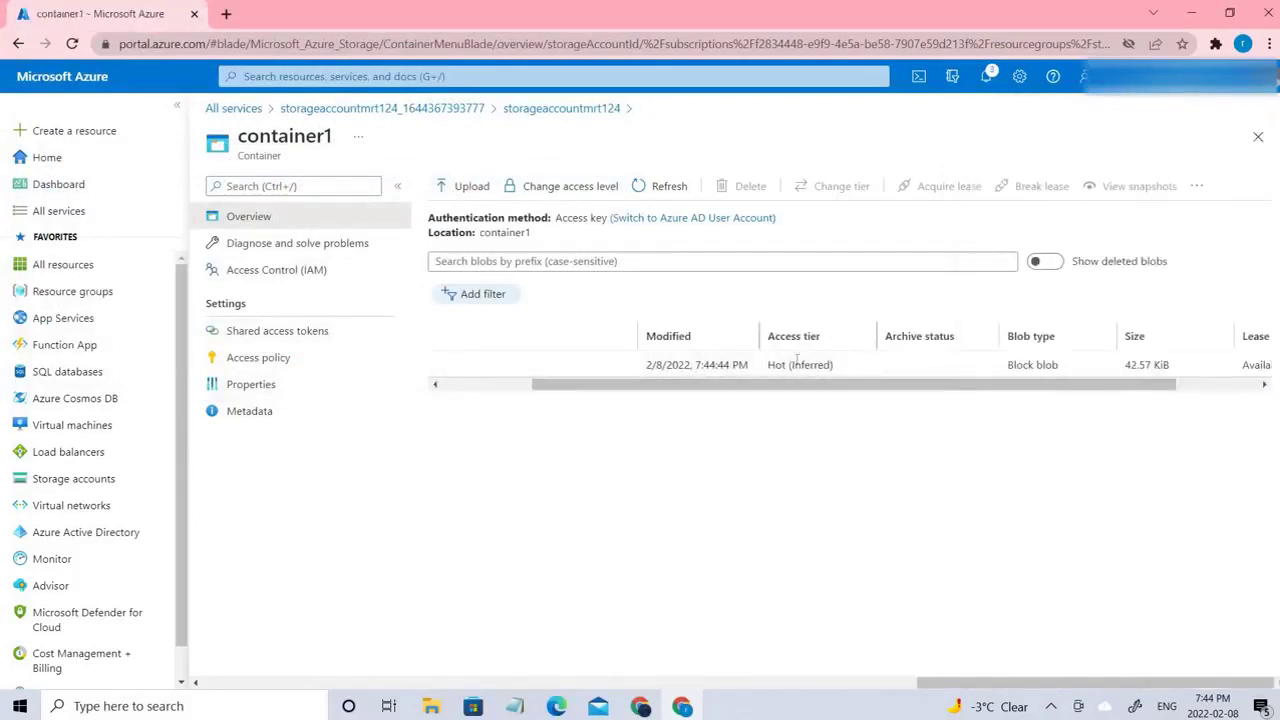
triple_click(806, 351)
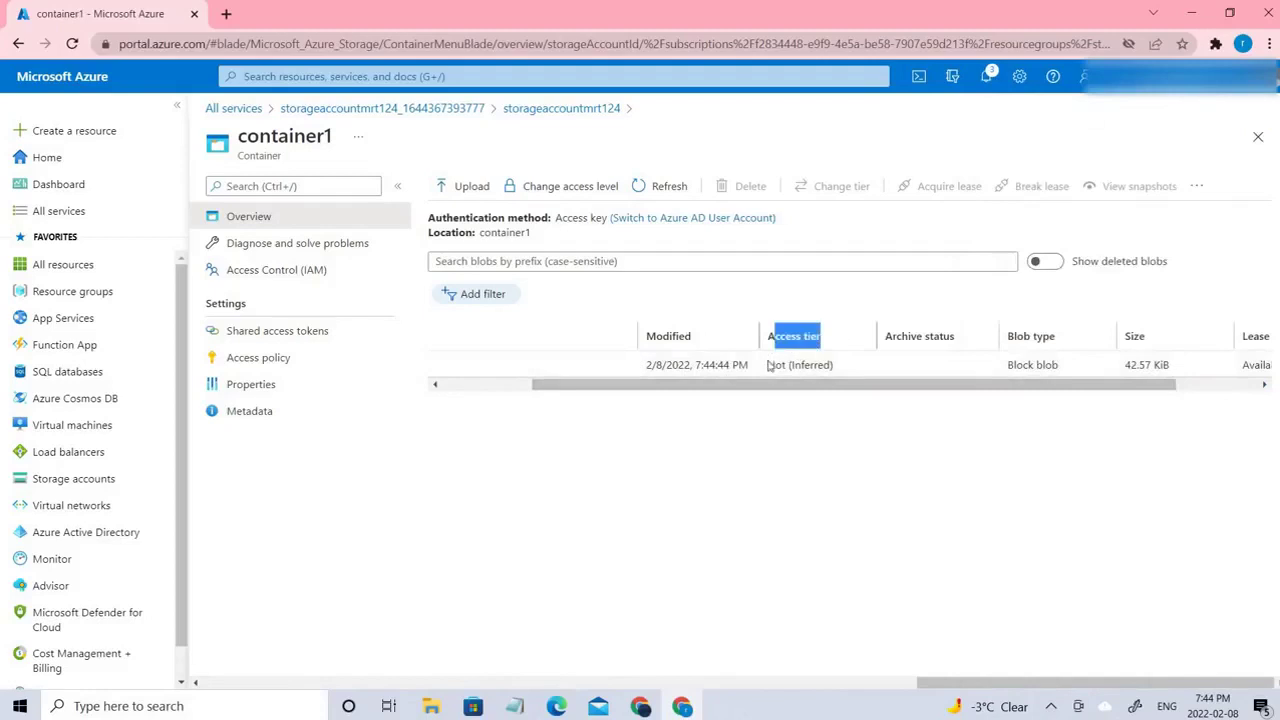
drag(907, 391, 1015, 388)
scroll(663, 388, left, 3)
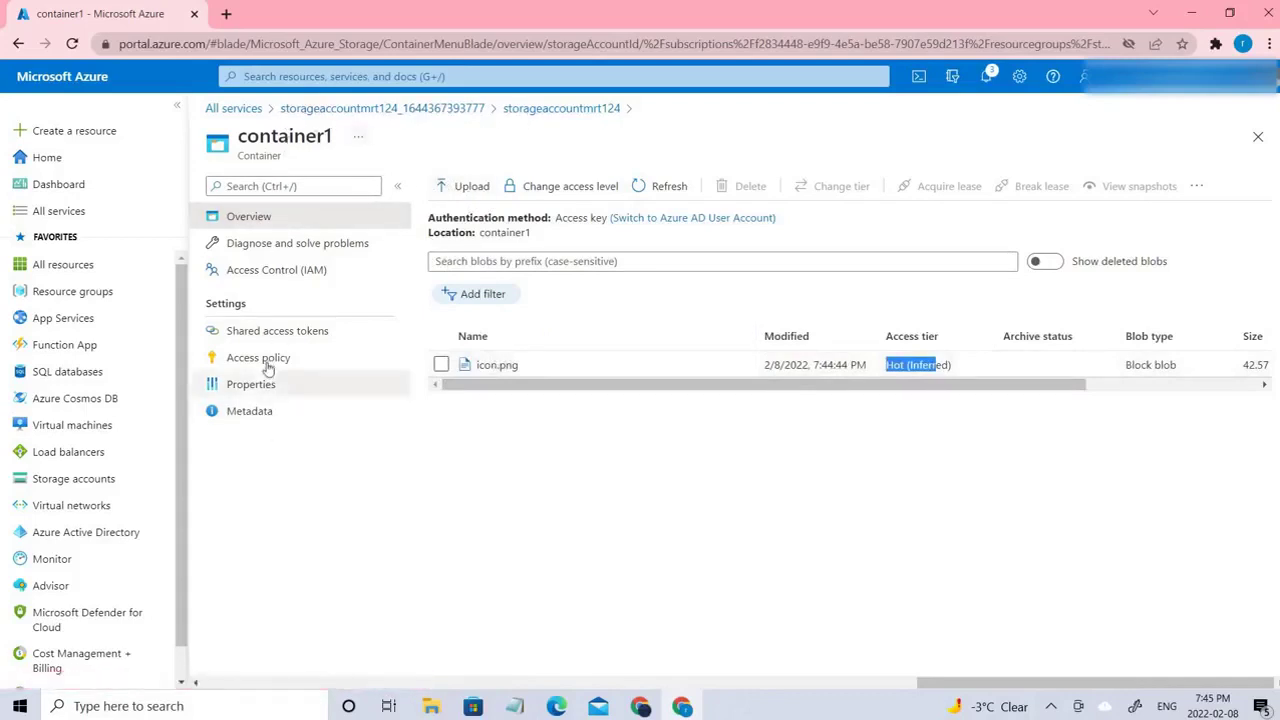
- Return to storageaccountmrt124 and open its Containers list
click(460, 110)
click(520, 426)
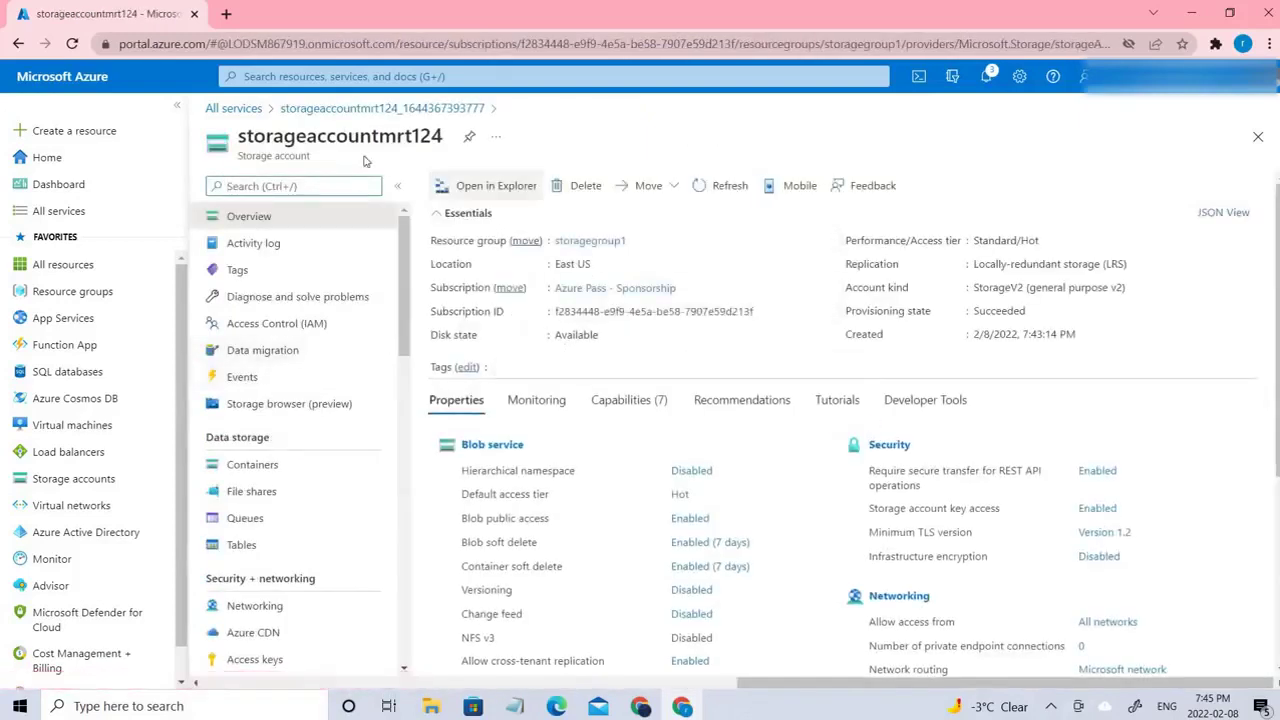
click(286, 465)
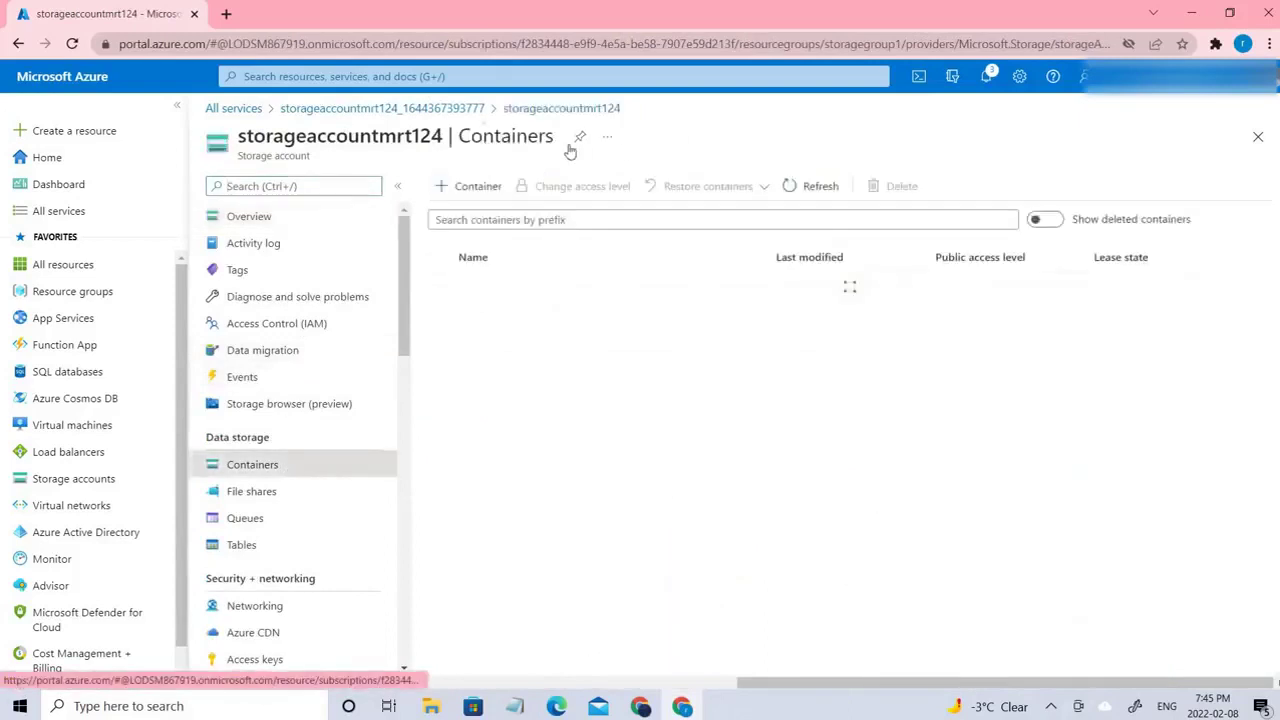
- Add container2 with public access level set to Container
click(471, 188)
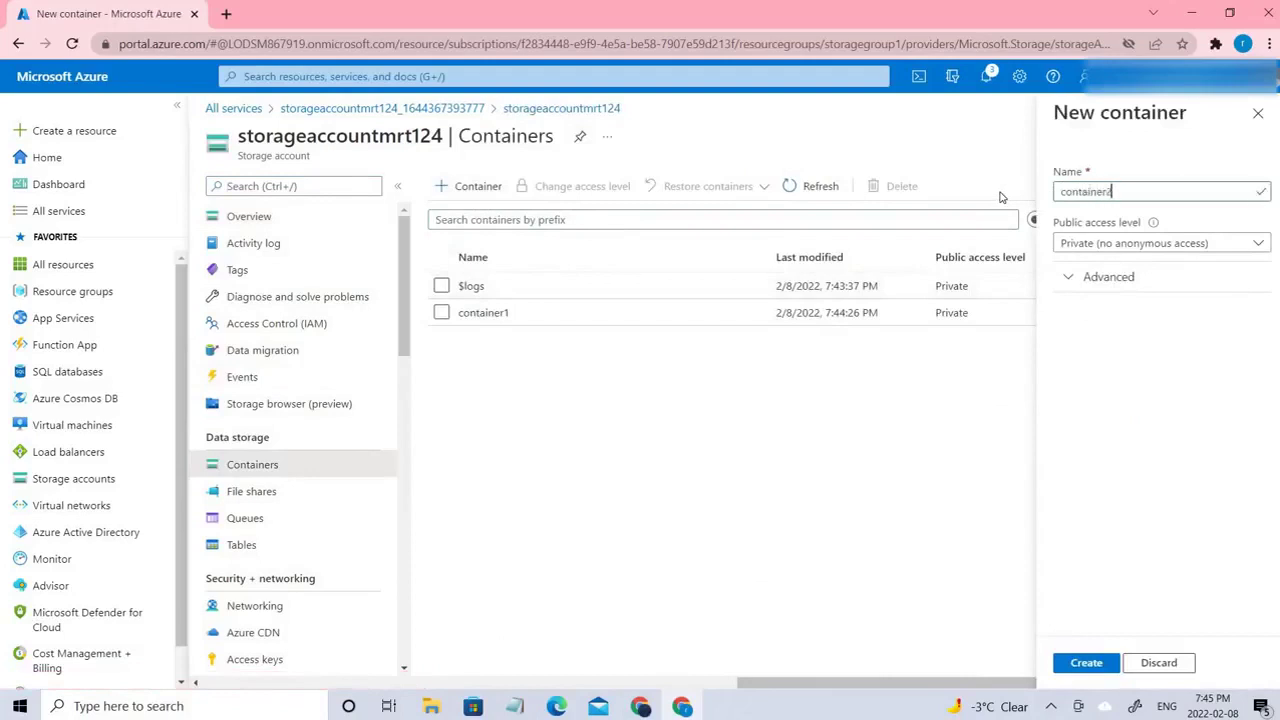
click(1083, 287)
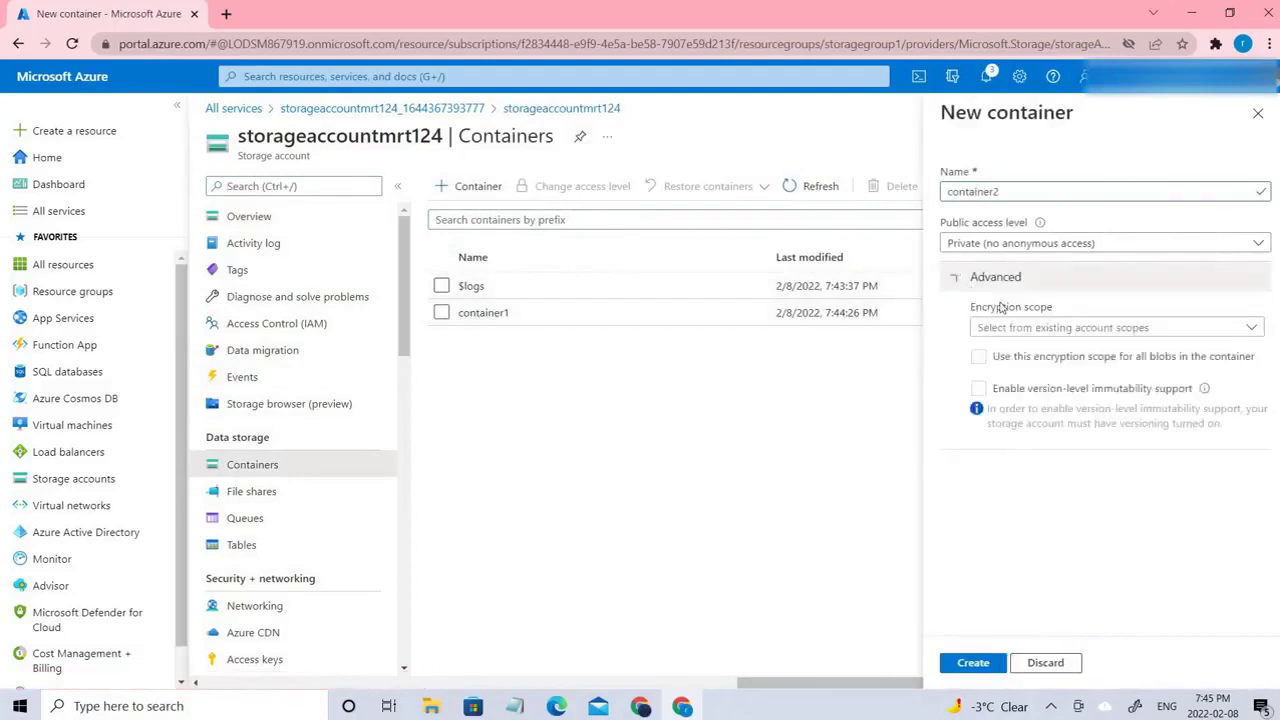
click(1021, 249)
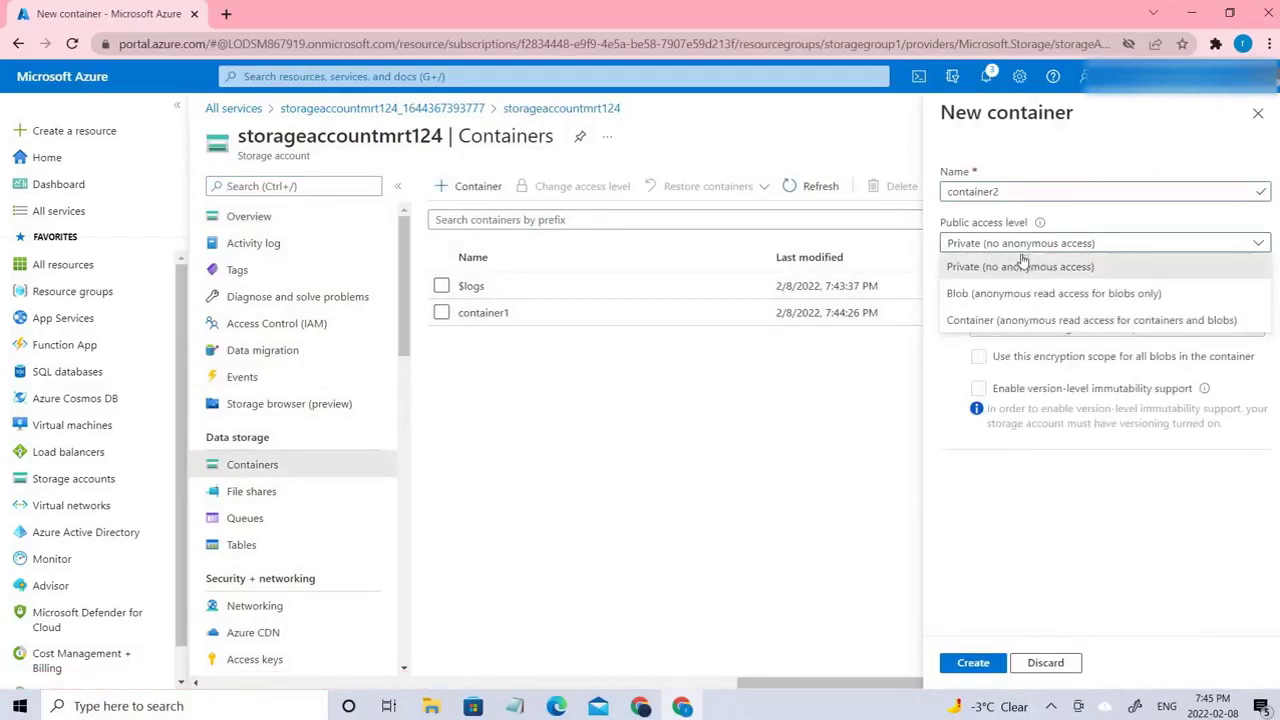
click(1006, 329)
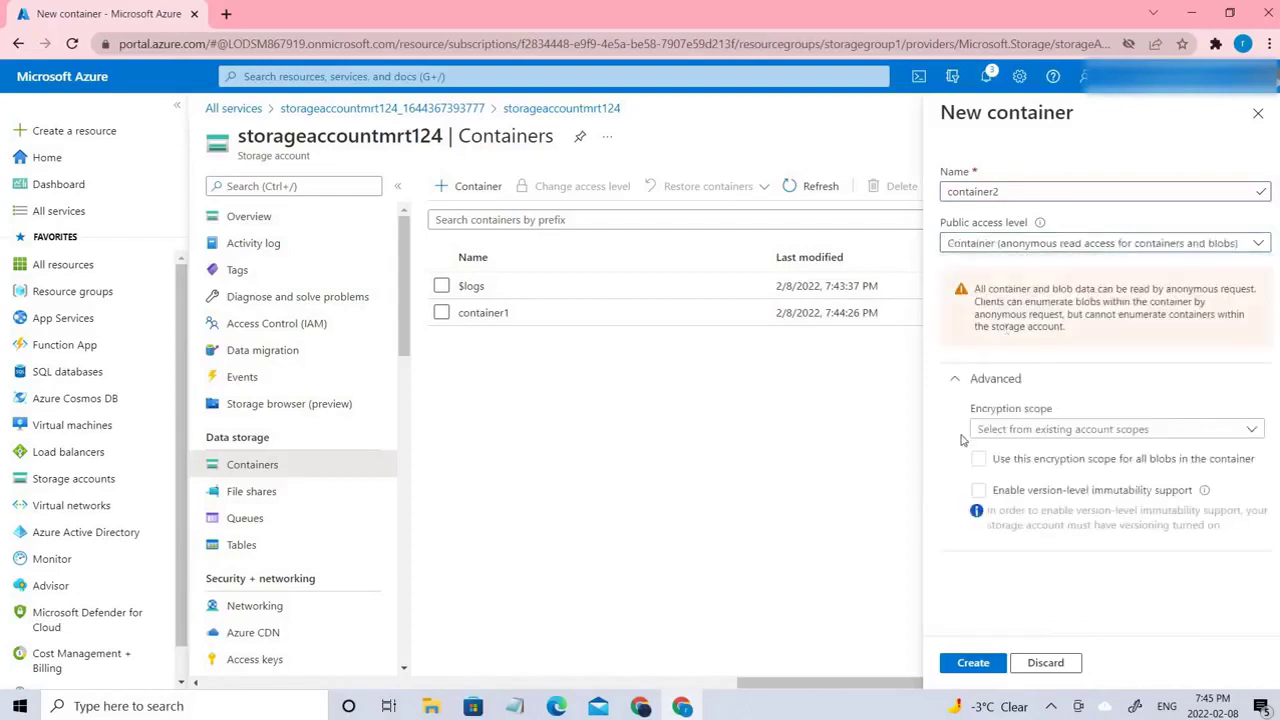
click(954, 380)
click(954, 380)
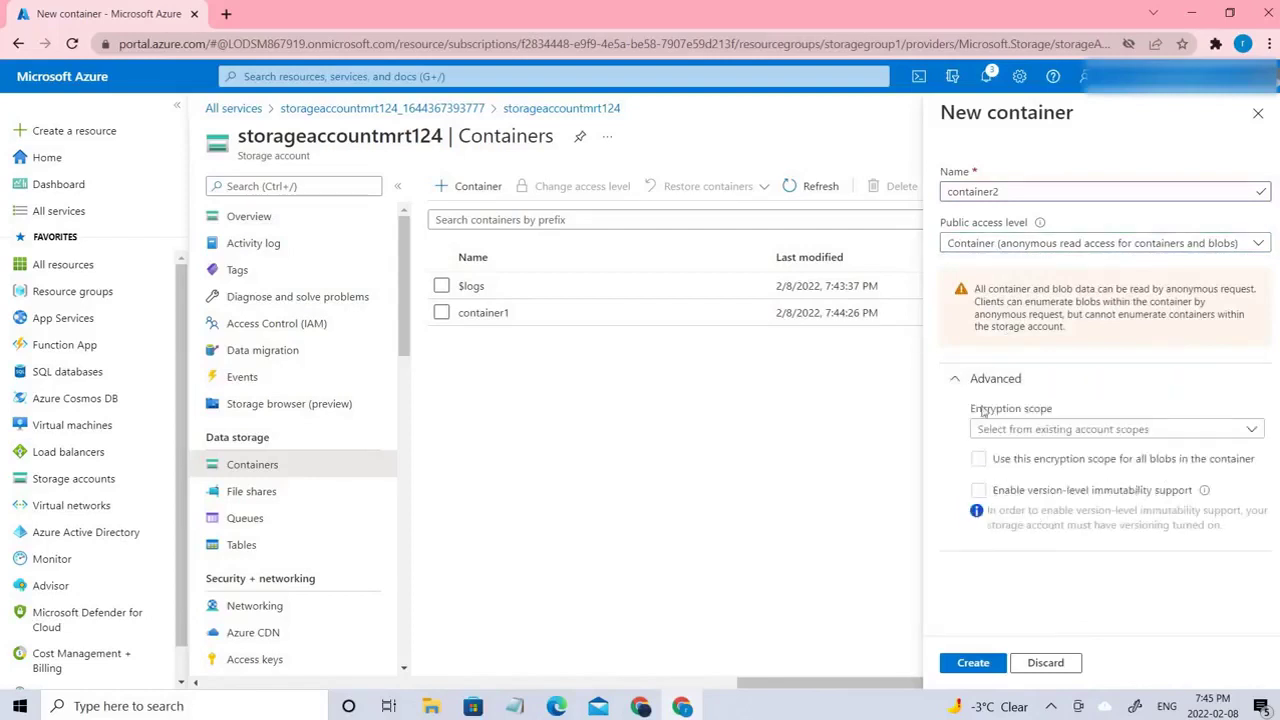
click(955, 379)
click(970, 663)
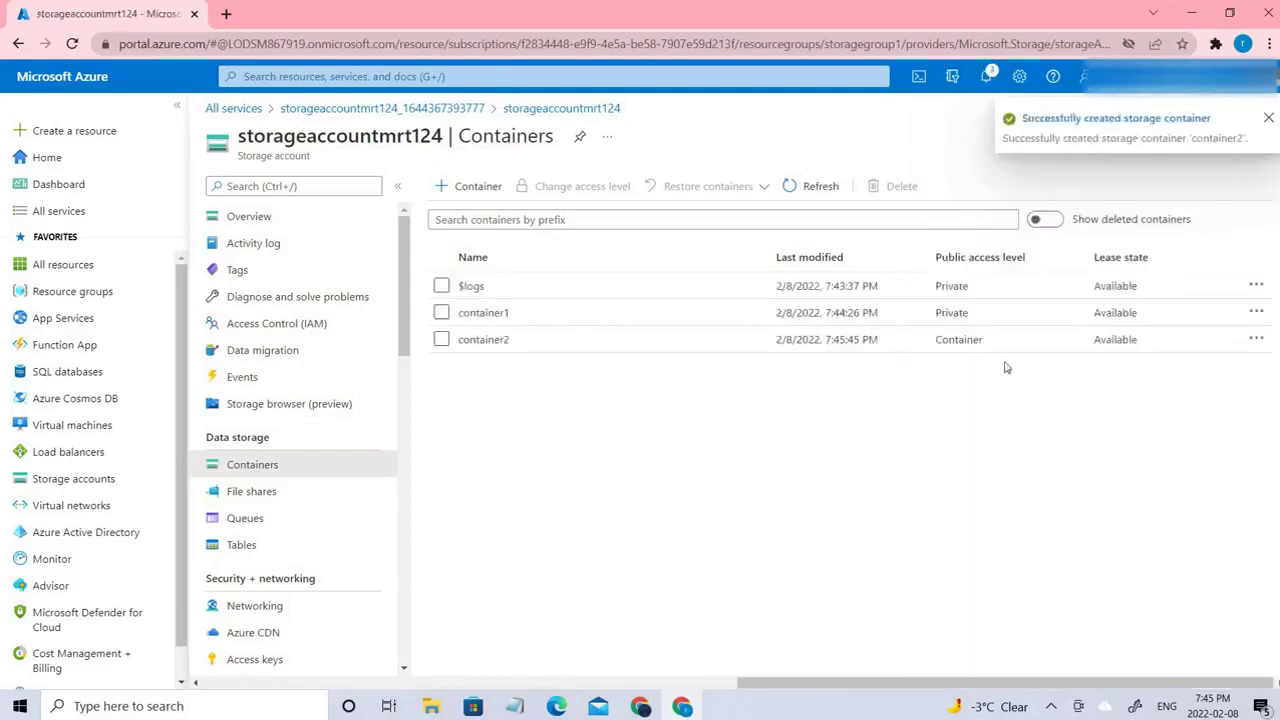
- Open container2's upload panel and look over its advanced and overwrite options, leaving overwrite off
click(480, 340)
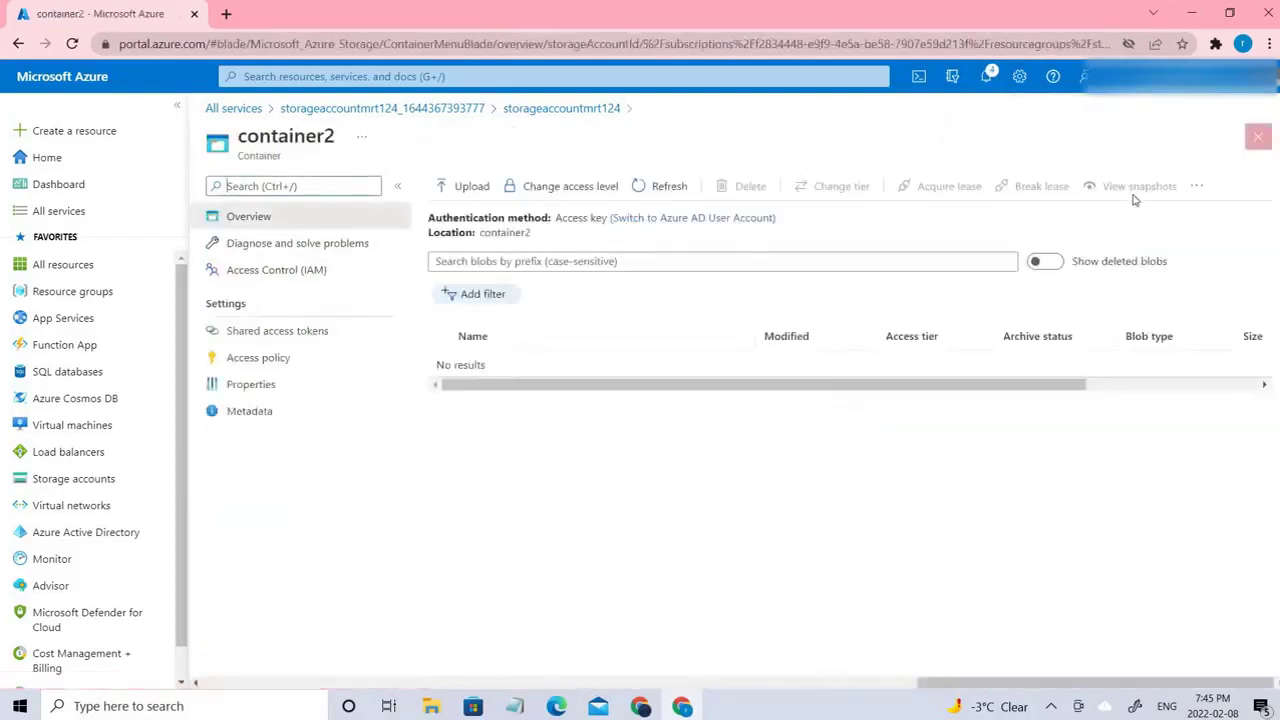
click(463, 187)
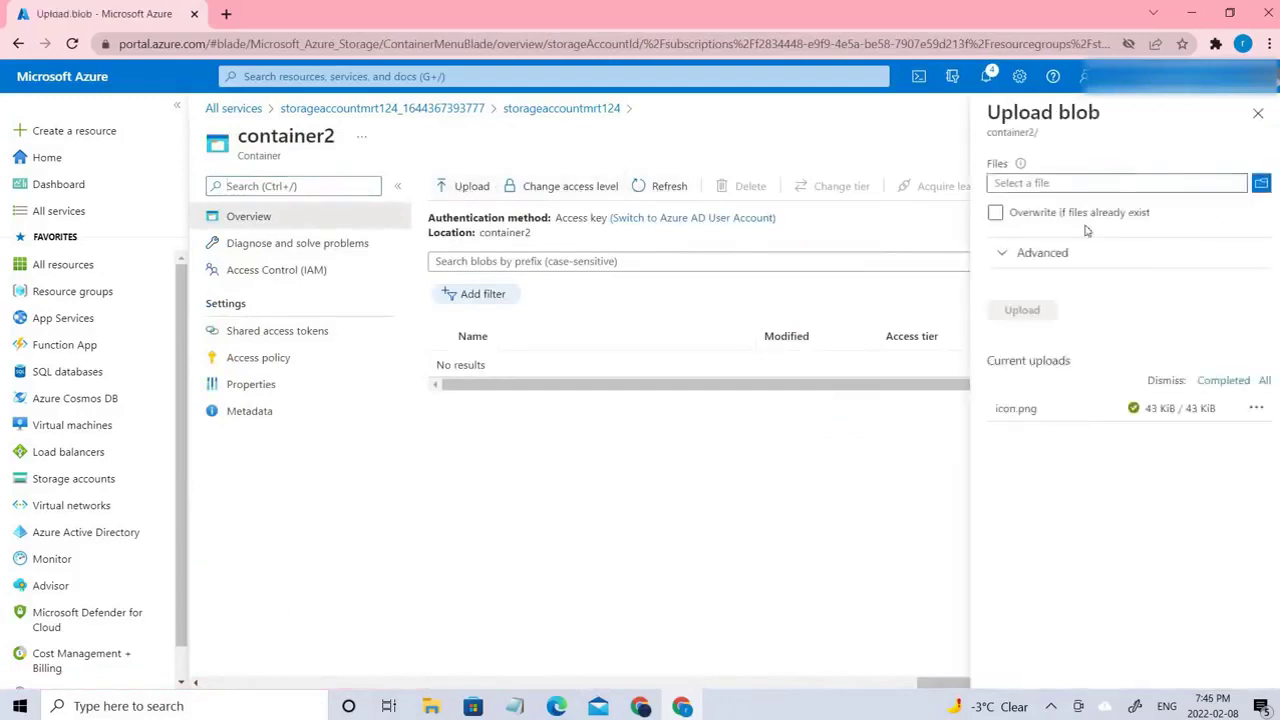
click(1029, 254)
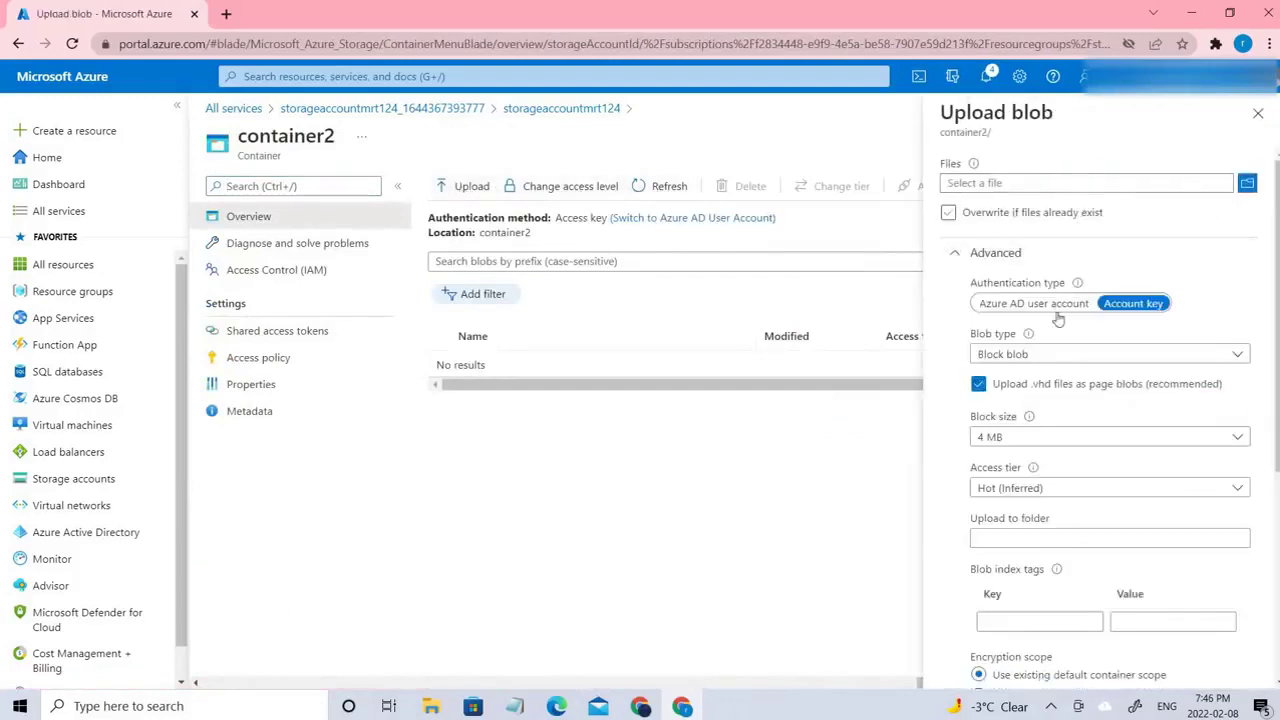
scroll(1047, 449, down, 2)
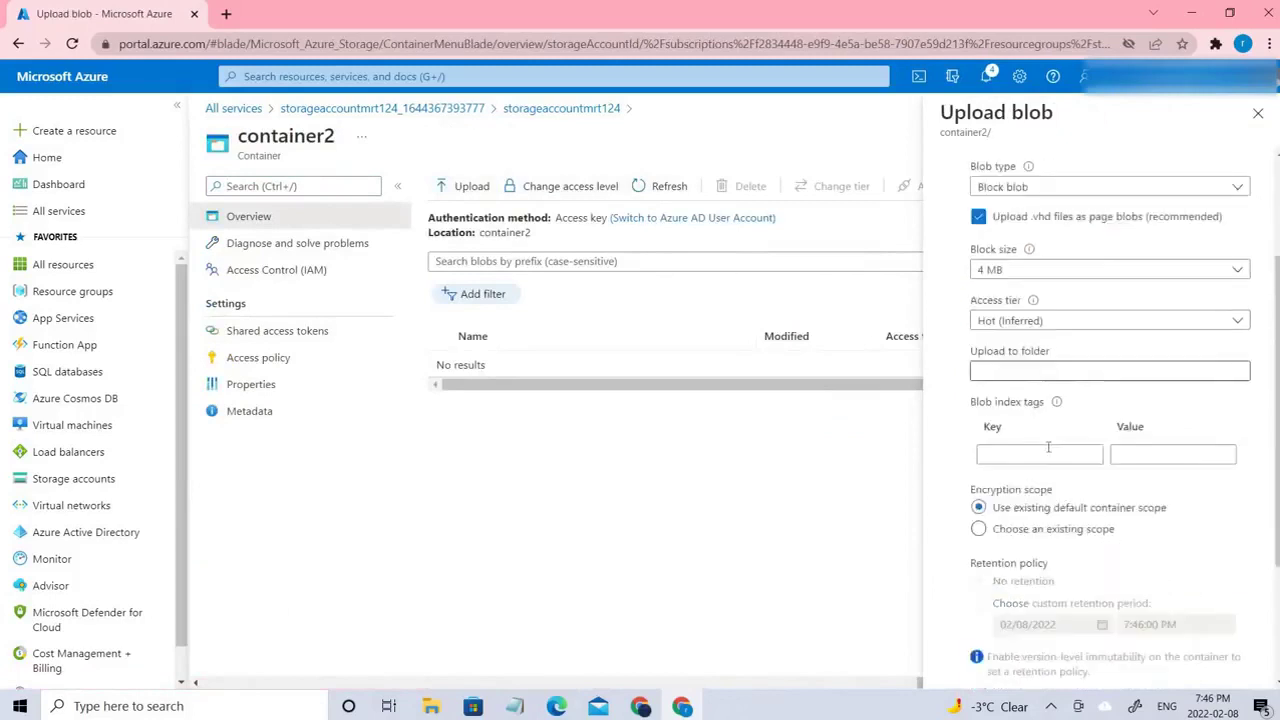
scroll(1047, 449, down, 2)
scroll(1268, 502, up, 4)
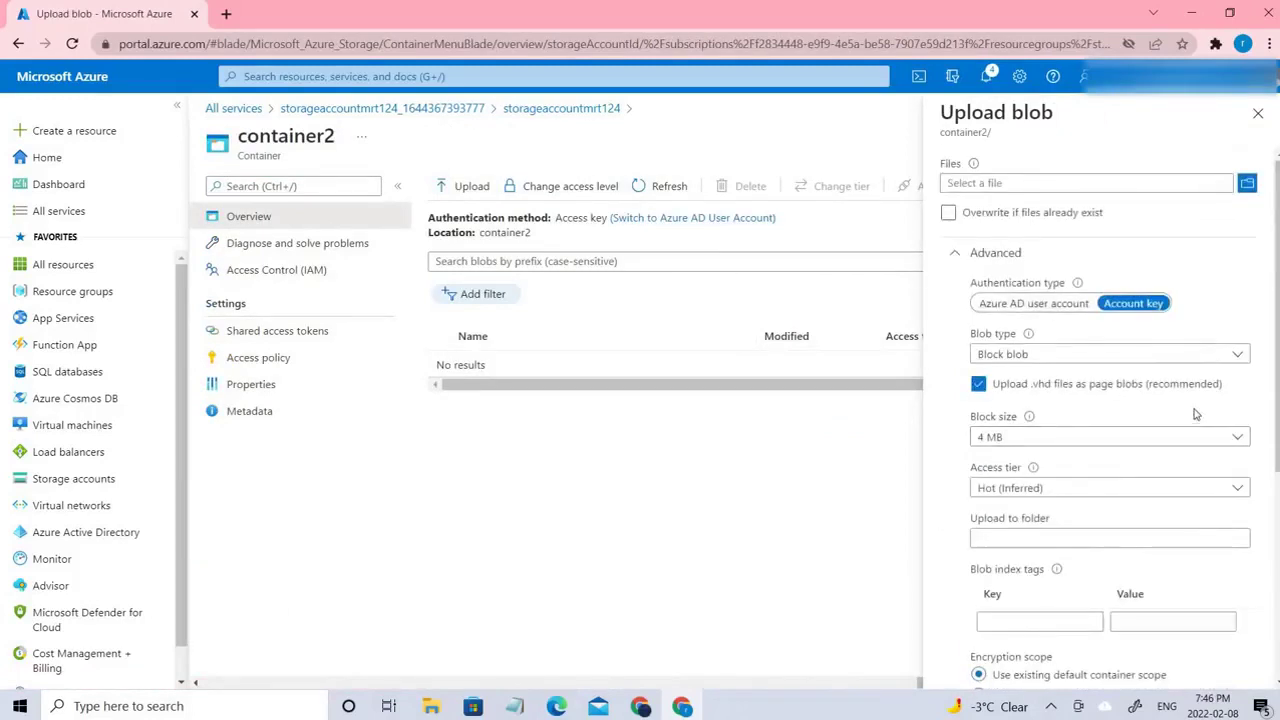
scroll(1192, 414, down, 4)
scroll(1192, 414, up, 4)
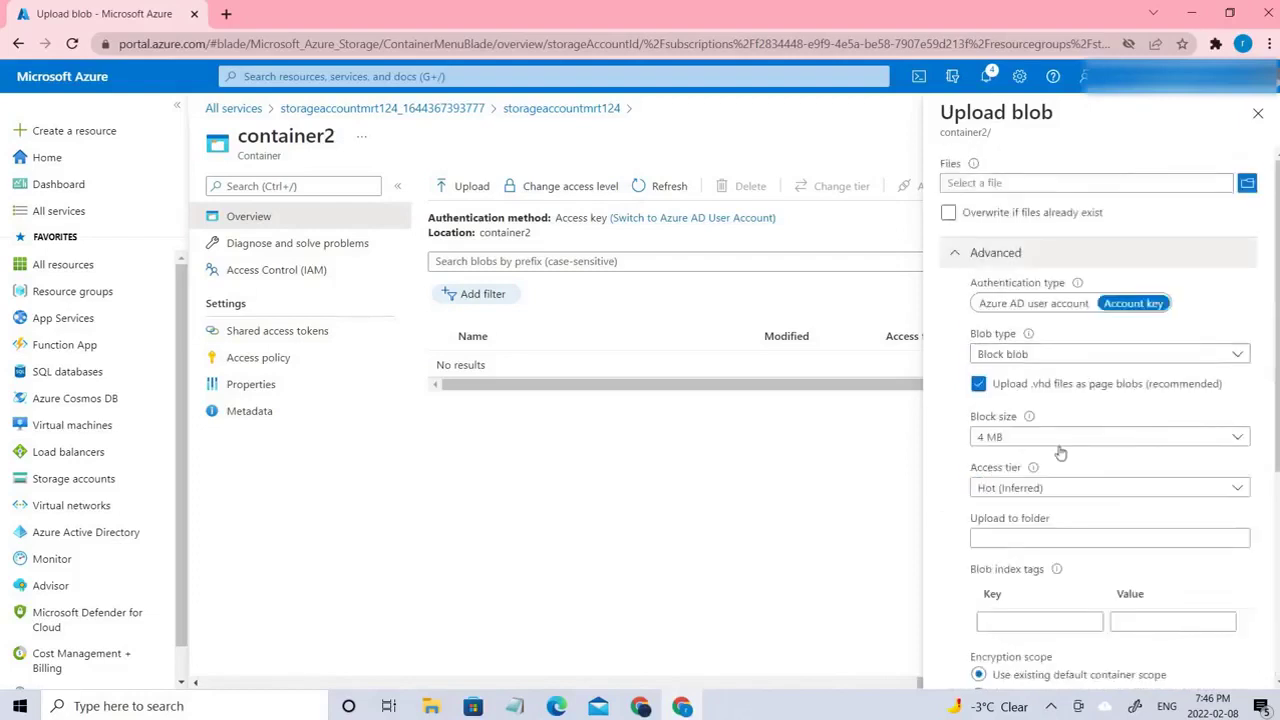
scroll(1058, 450, down, 4)
scroll(1060, 452, up, 2)
scroll(1060, 452, up, 1)
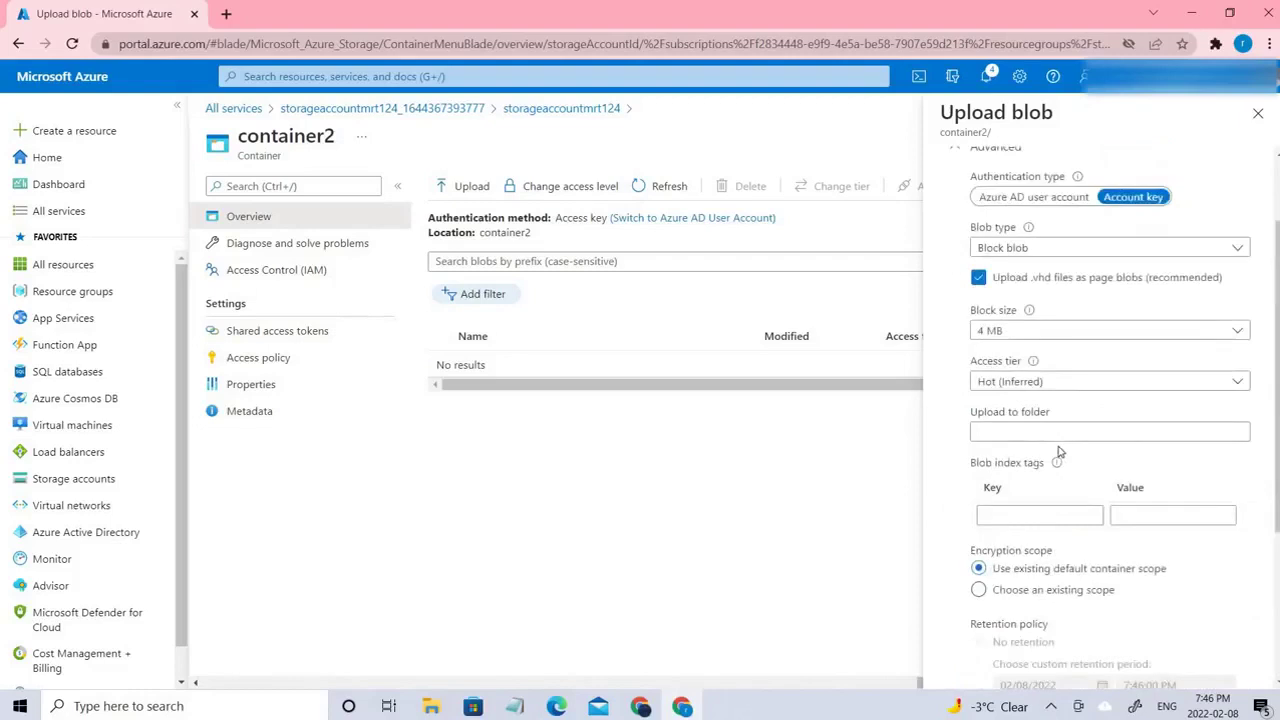
scroll(1060, 452, down, 3)
scroll(1060, 452, up, 5)
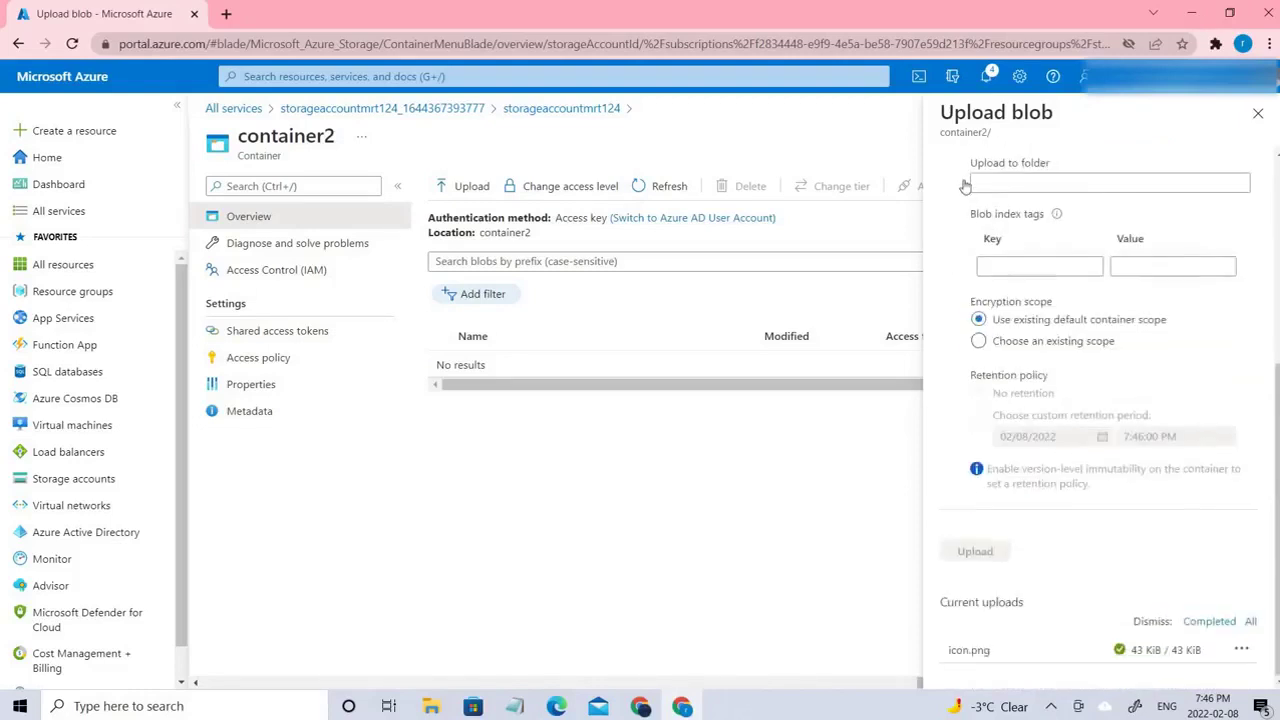
click(972, 258)
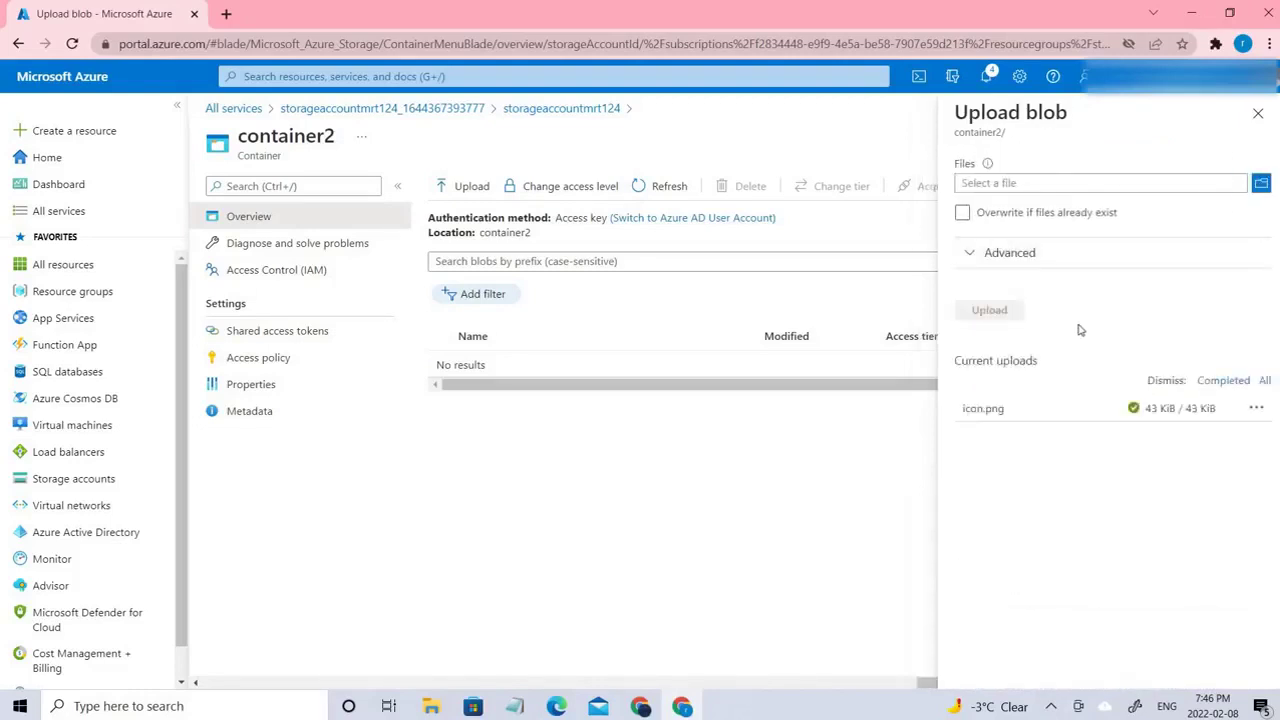
click(962, 214)
click(962, 214)
- Upload icon.png into container2, close the panel and open the blob's details
click(1259, 184)
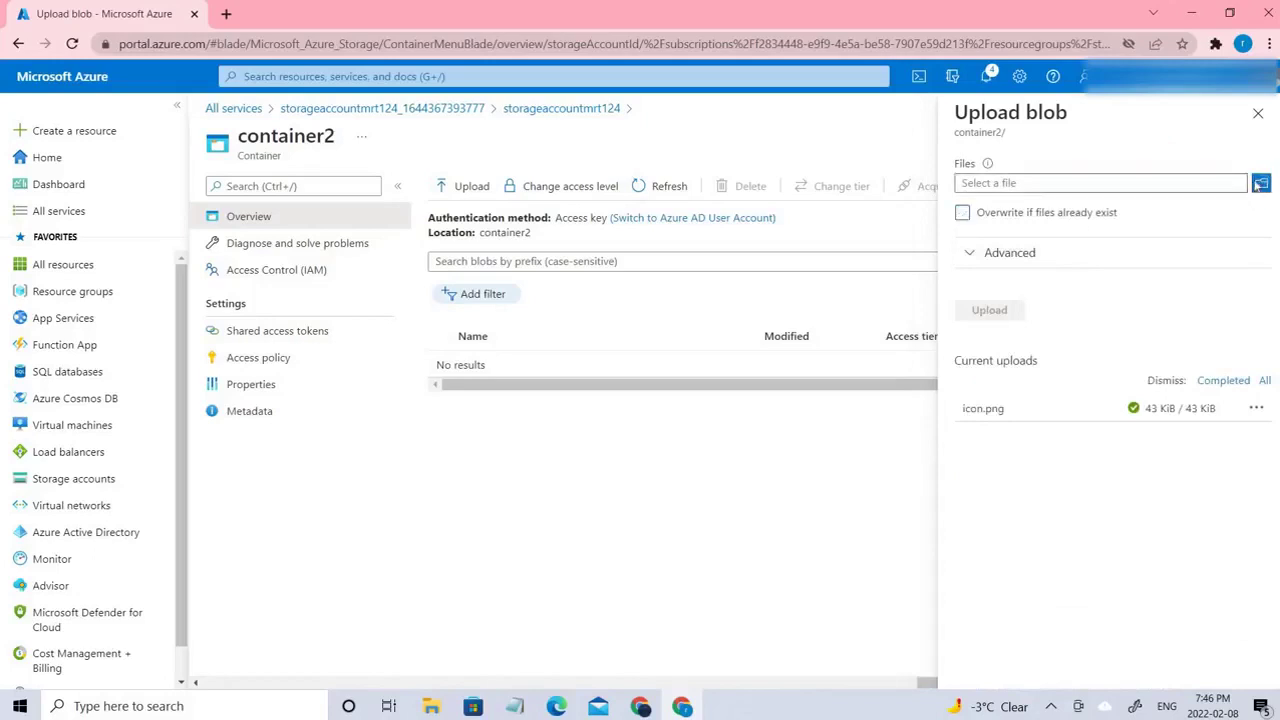
double_click(290, 175)
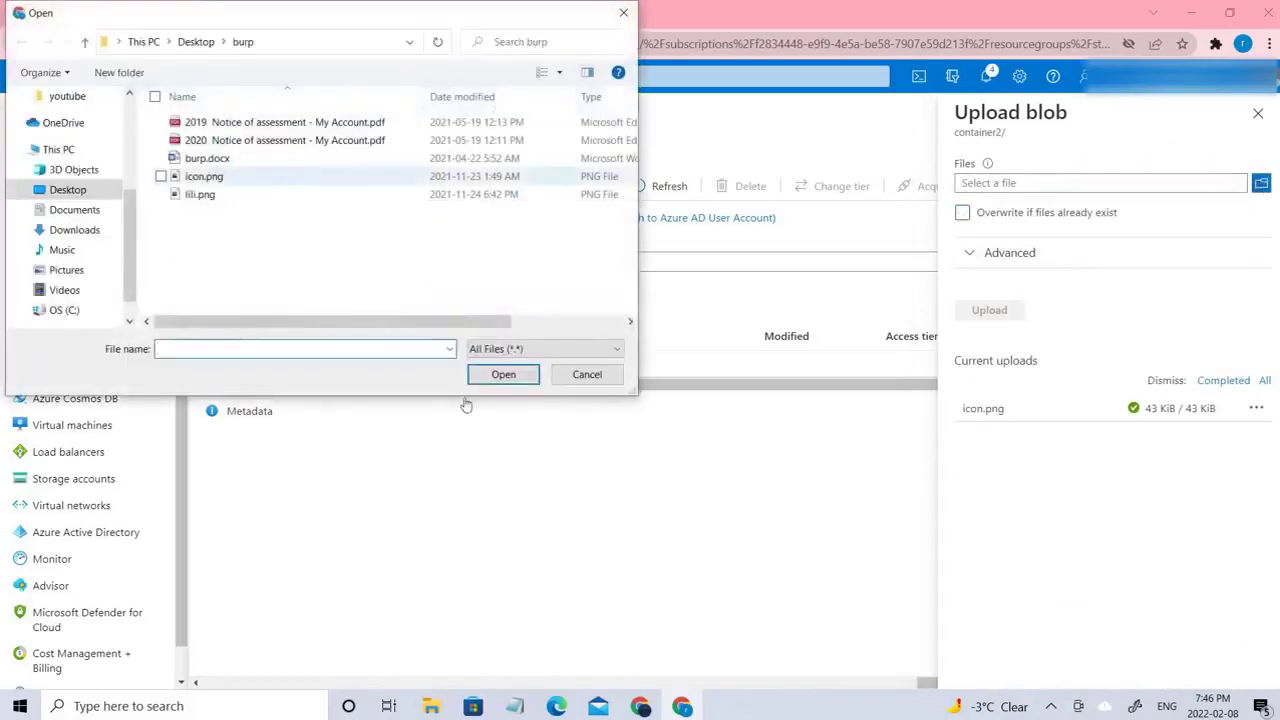
click(987, 313)
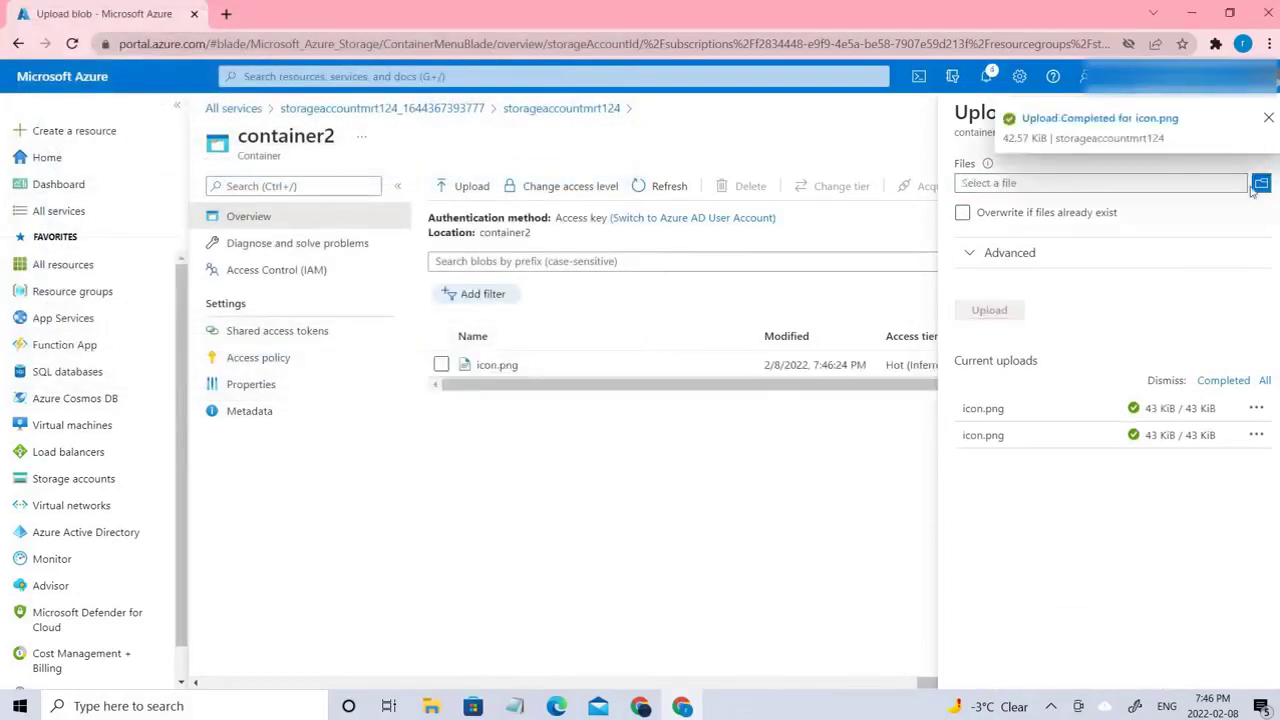
click(1269, 120)
click(1257, 112)
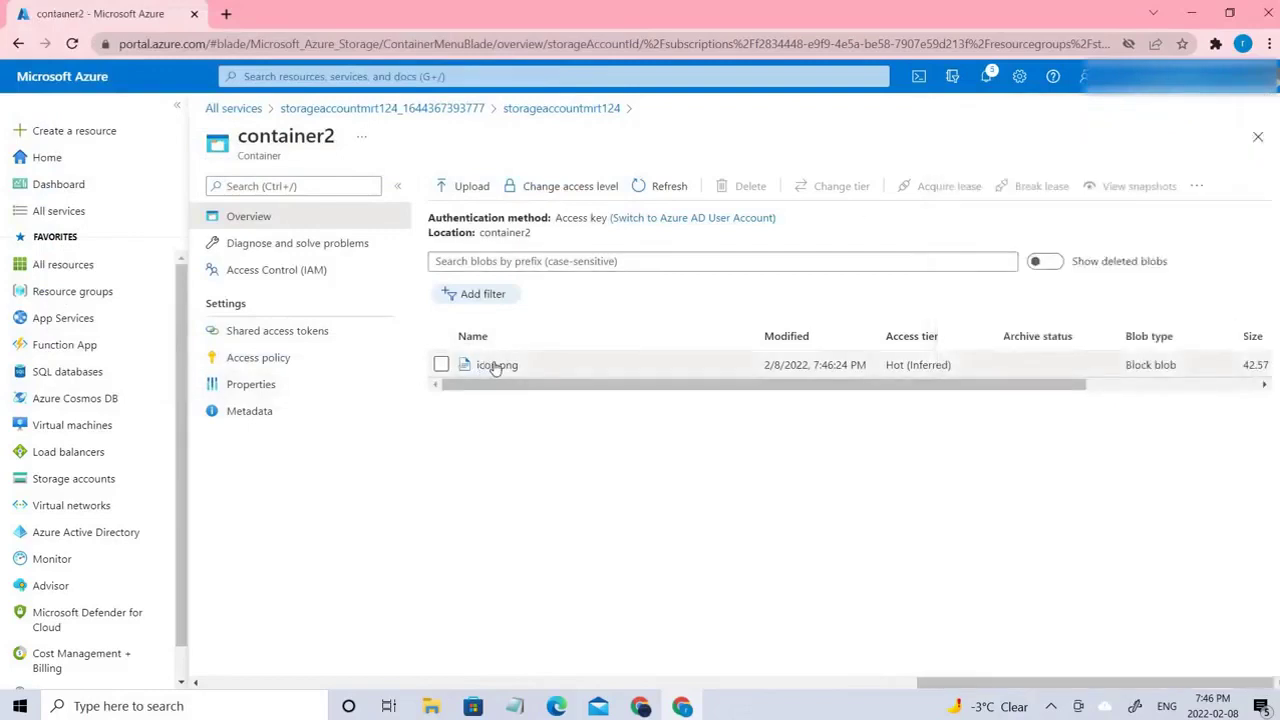
click(496, 365)
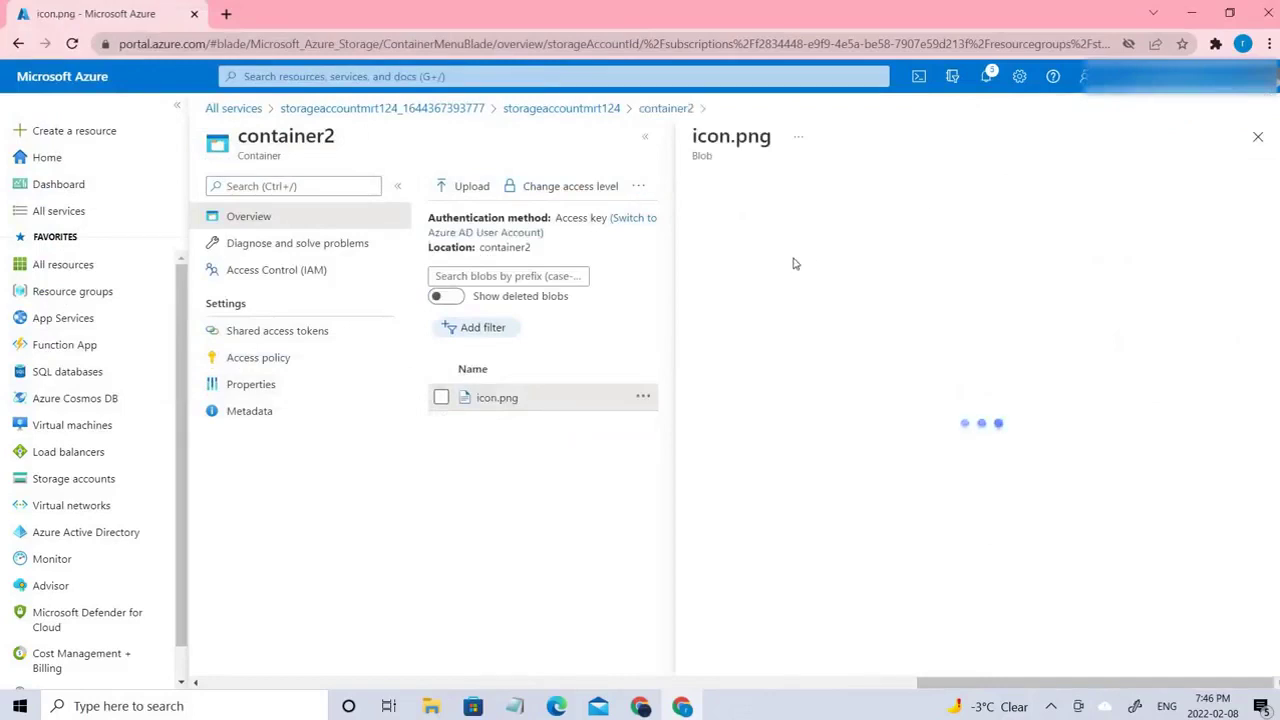
- Review icon.png's properties such as its URL, then its Versions and Snapshots tabs
double_click(731, 289)
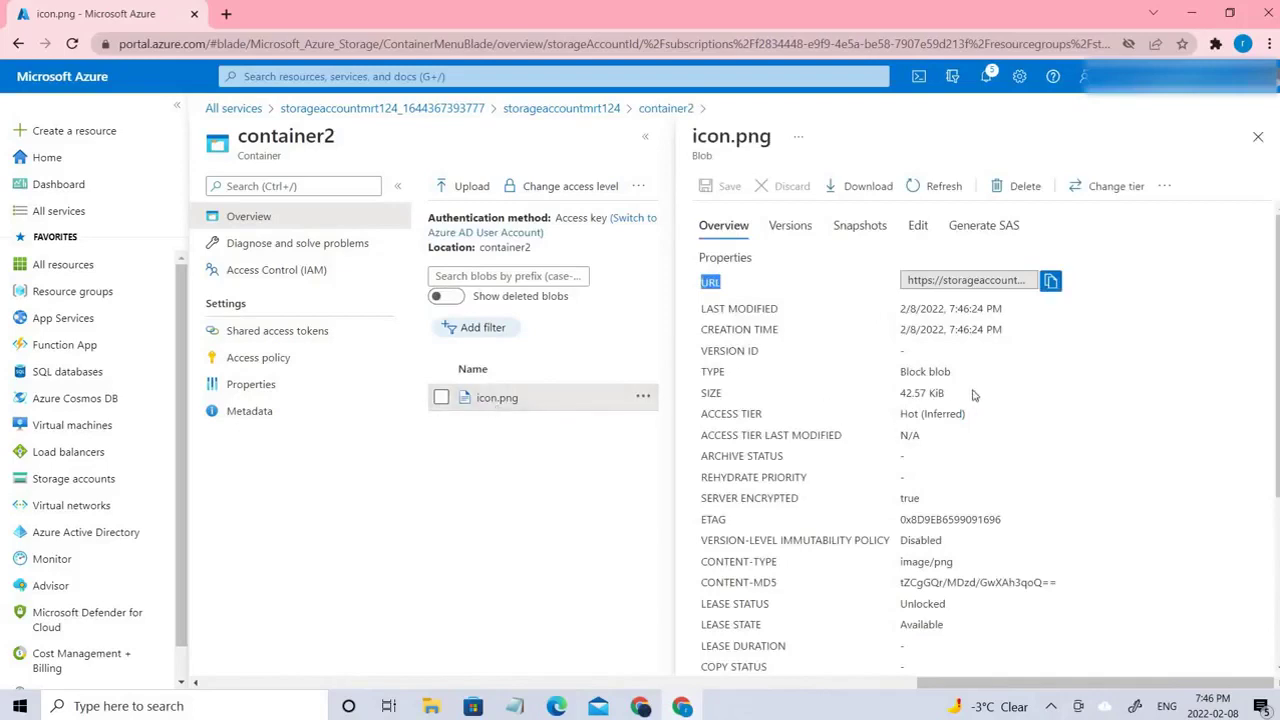
drag(714, 308, 1038, 548)
scroll(1037, 545, down, 5)
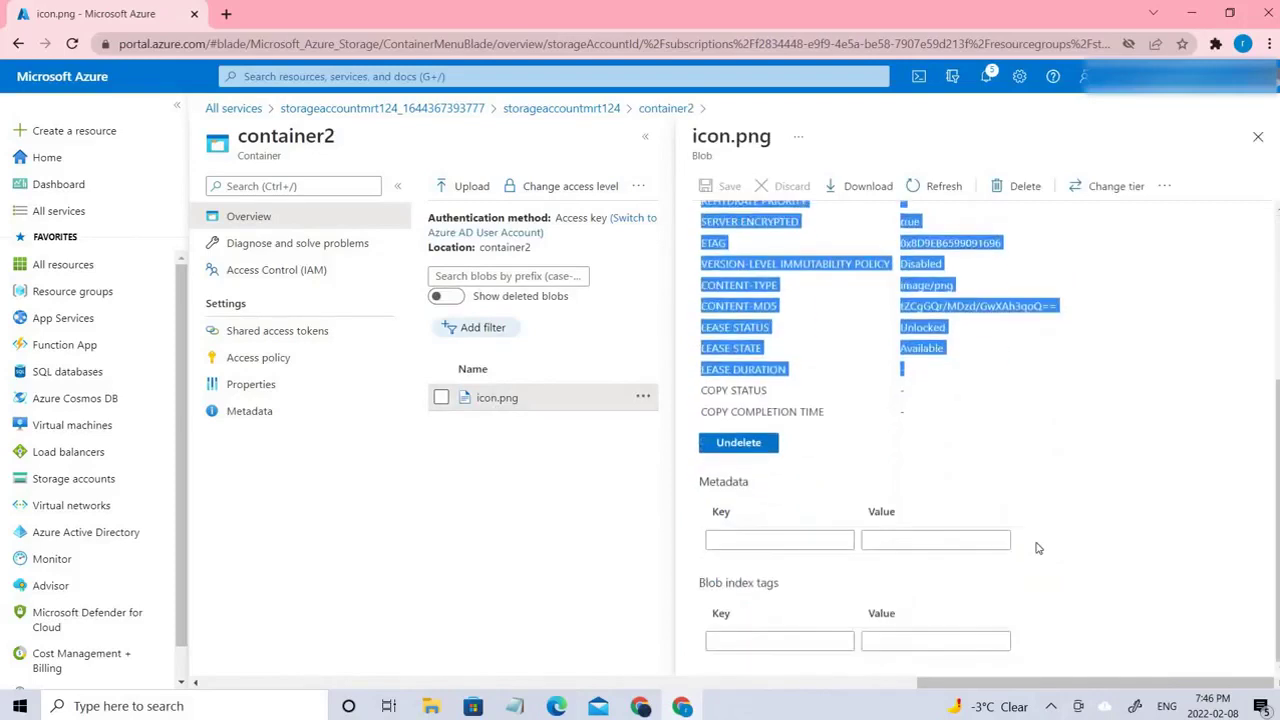
scroll(1037, 545, up, 6)
click(800, 232)
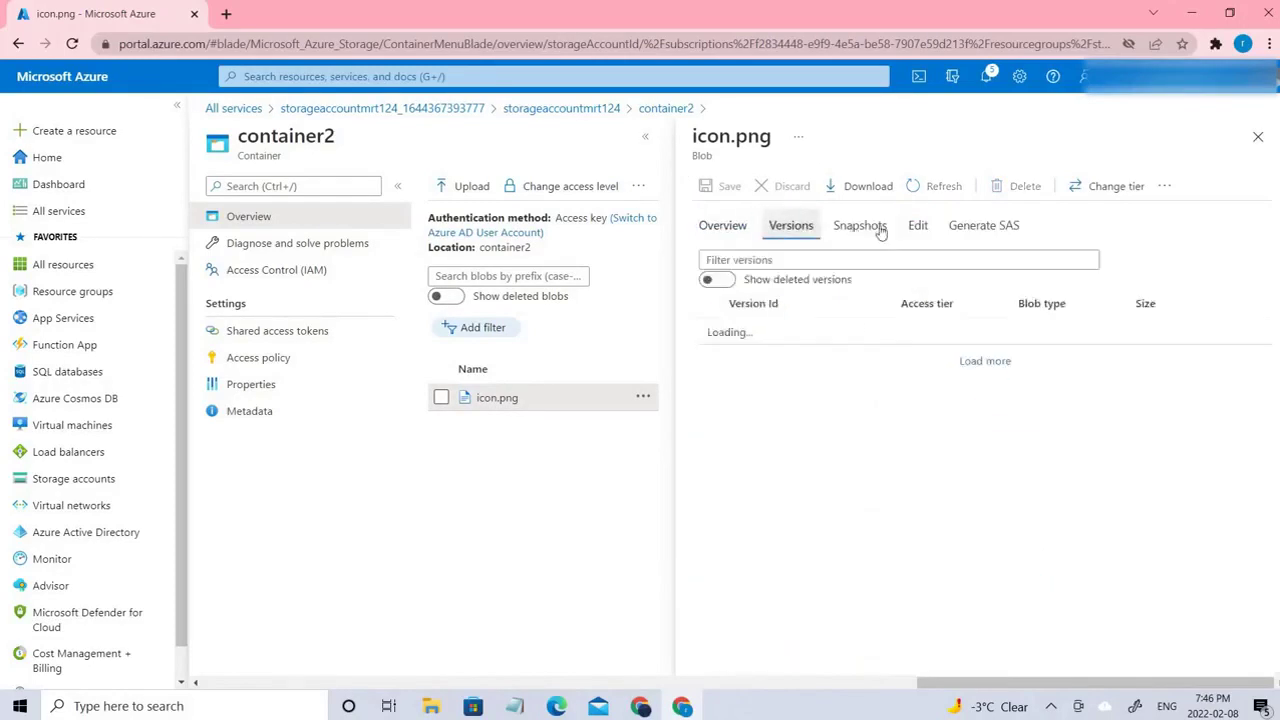
click(870, 228)
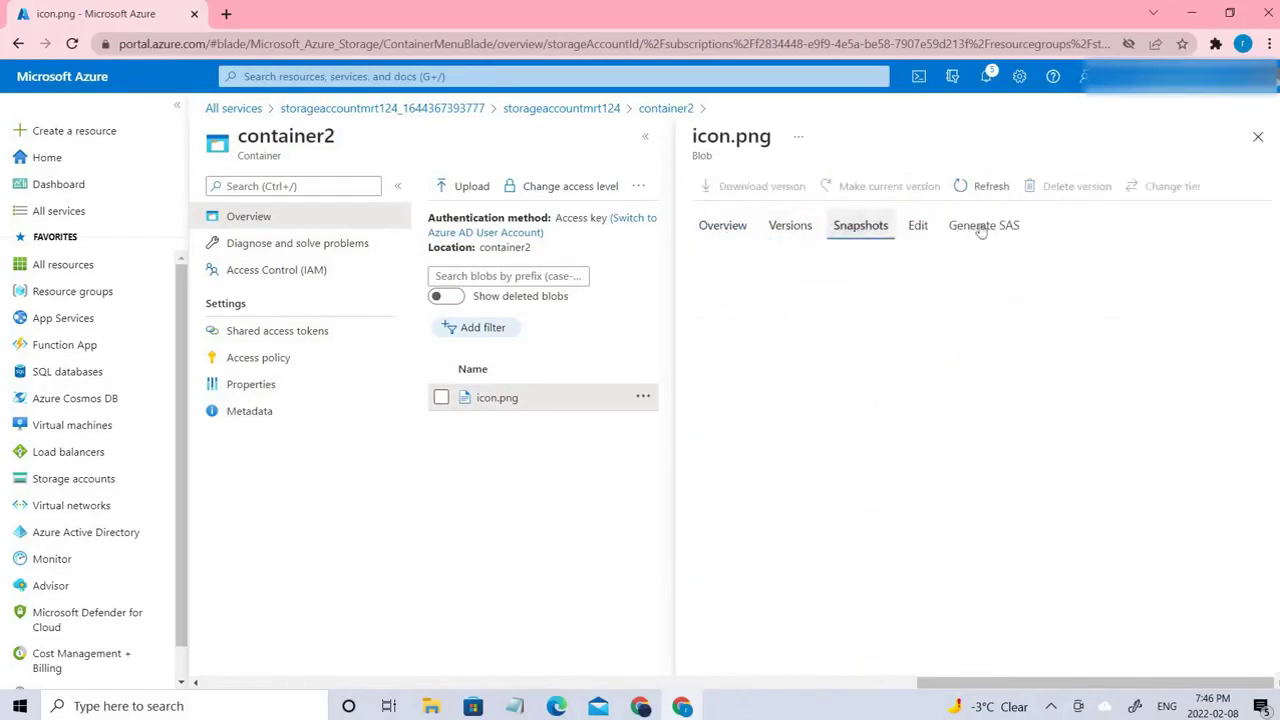
- Close the blob details and return to storageaccountmrt124's container list, noting the public access levels
click(1258, 136)
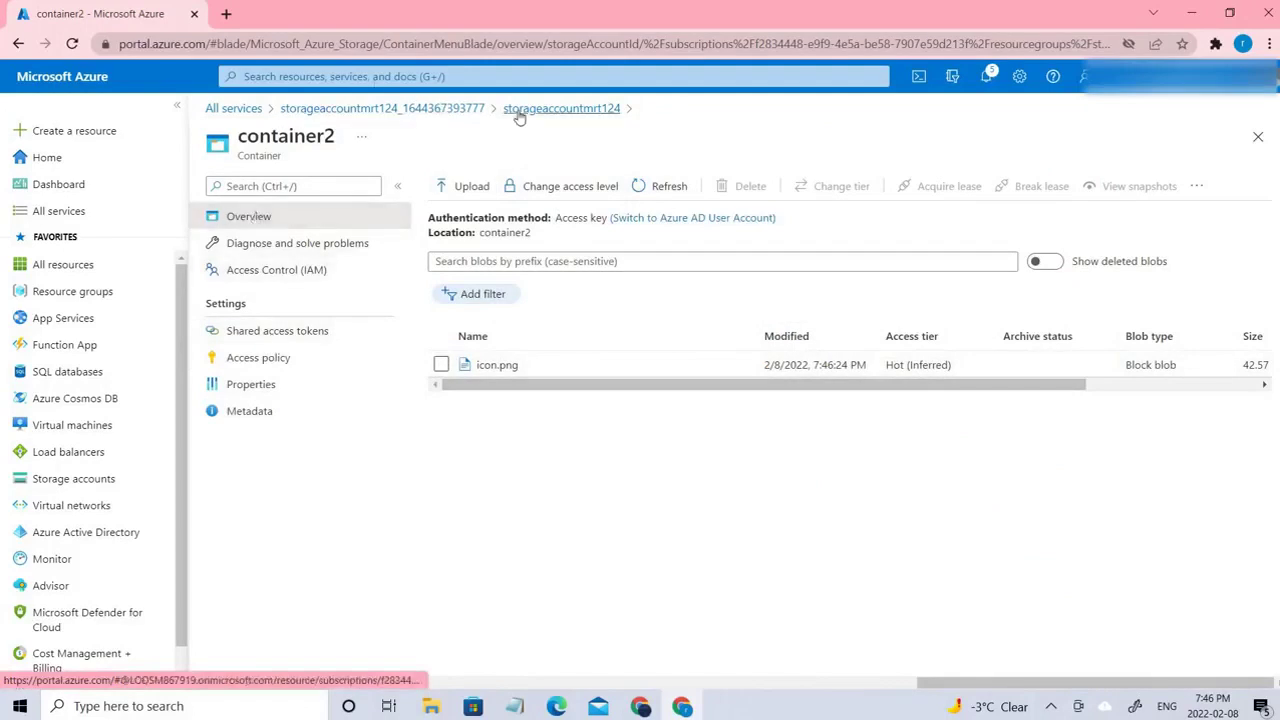
click(561, 108)
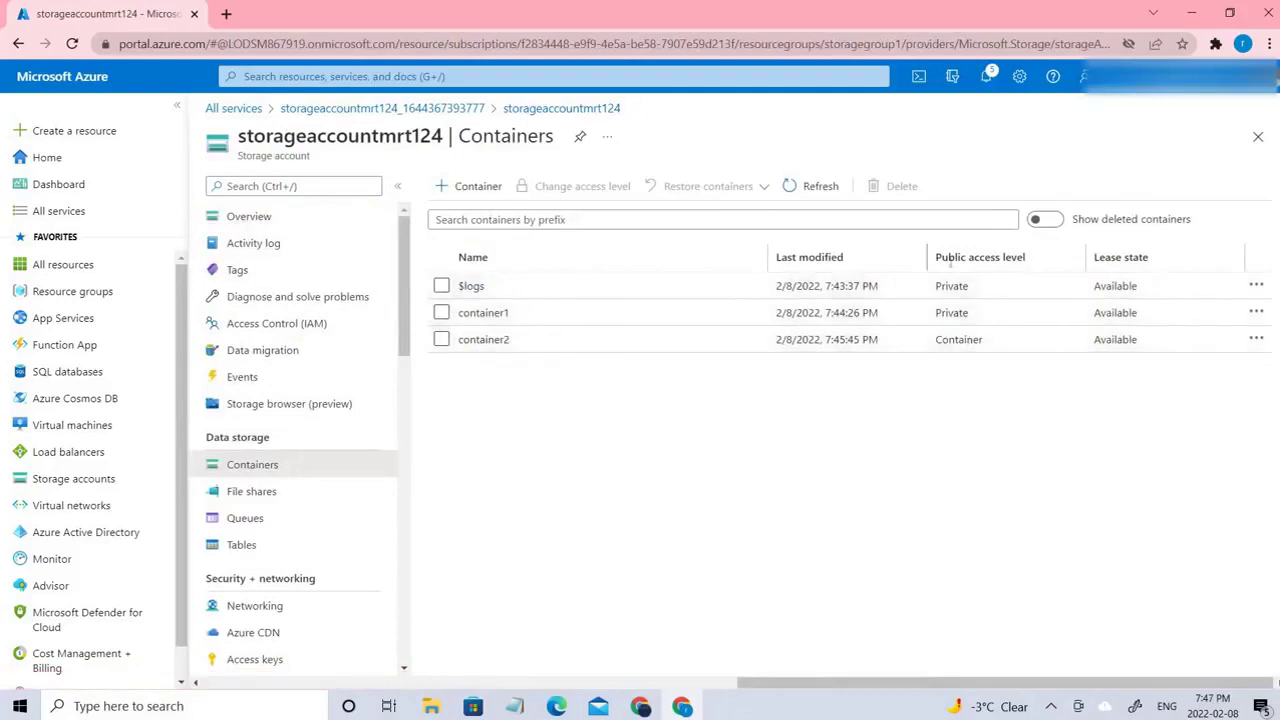
drag(1026, 258, 948, 258)
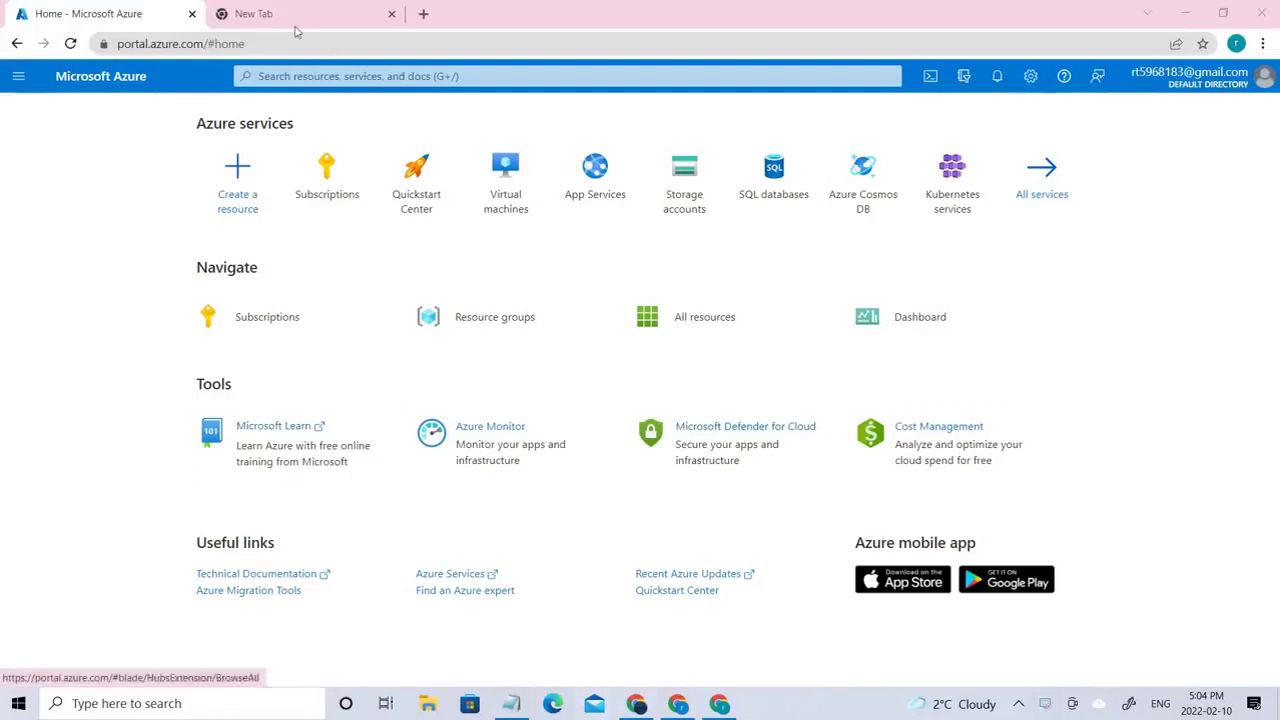
- Open All services from the portal menu and go to SQL databases under Databases
click(277, 76)
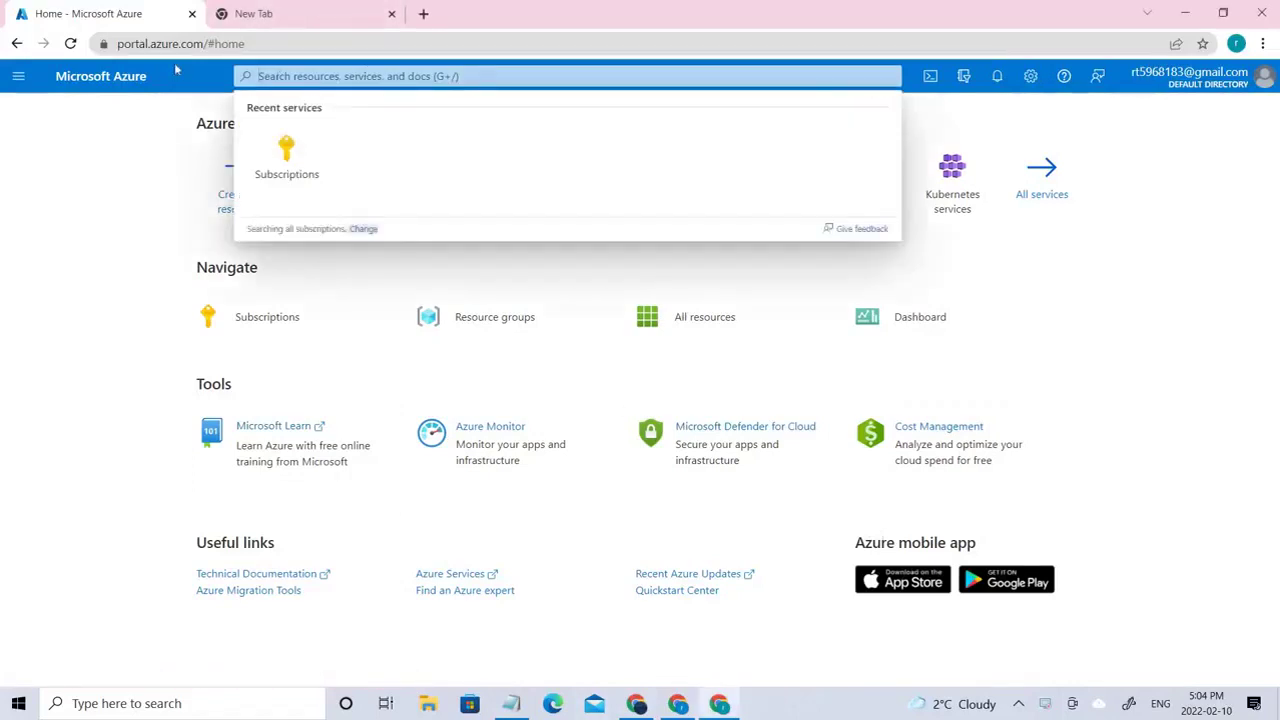
click(14, 76)
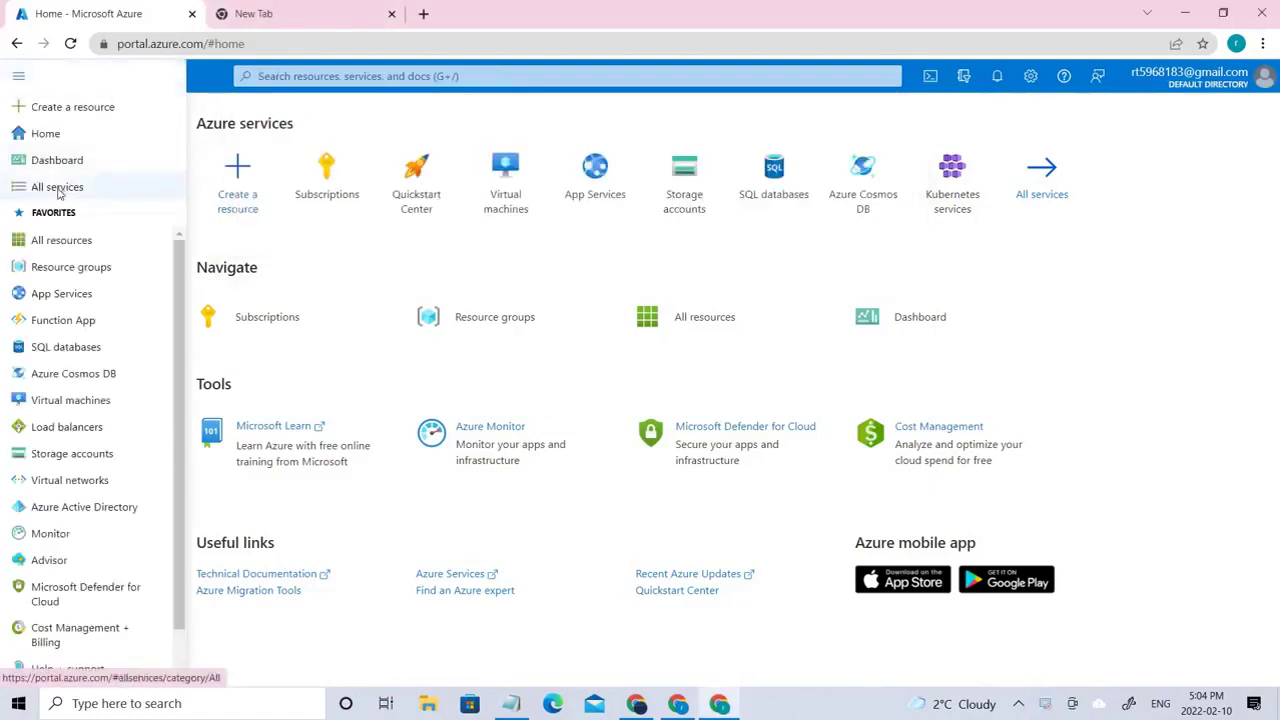
click(60, 184)
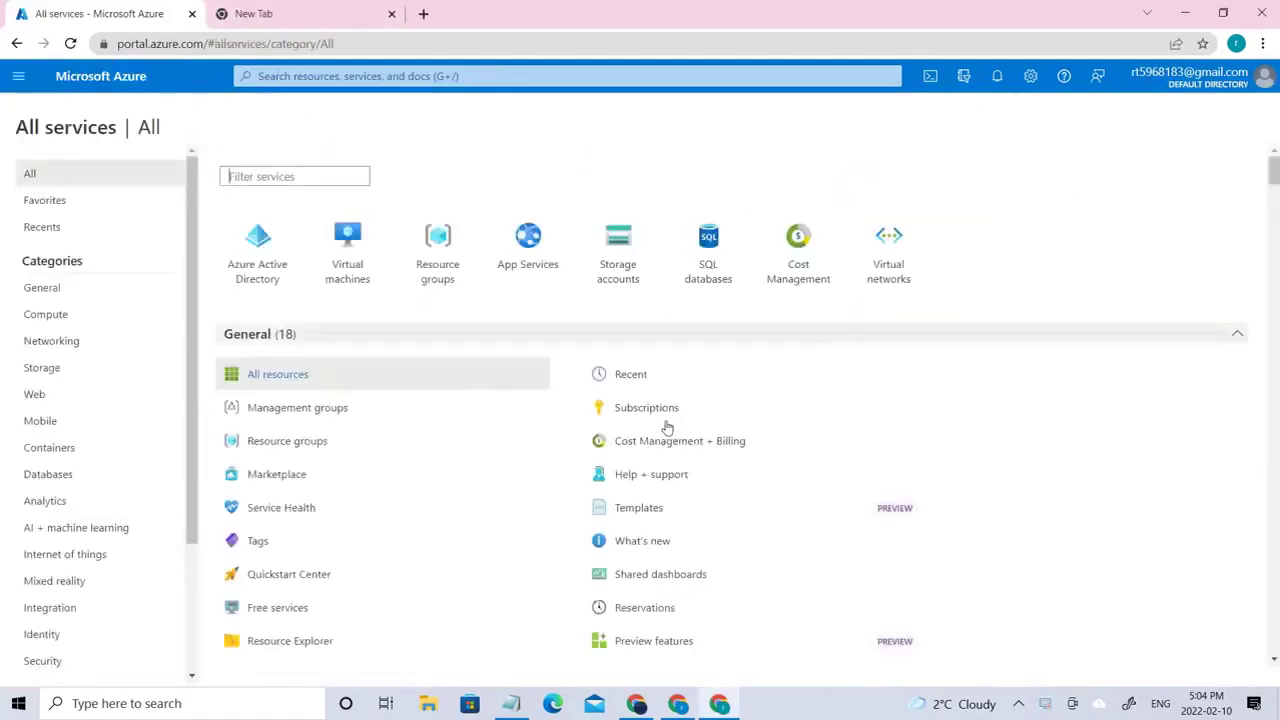
scroll(494, 433, down, 2)
scroll(494, 433, down, 1)
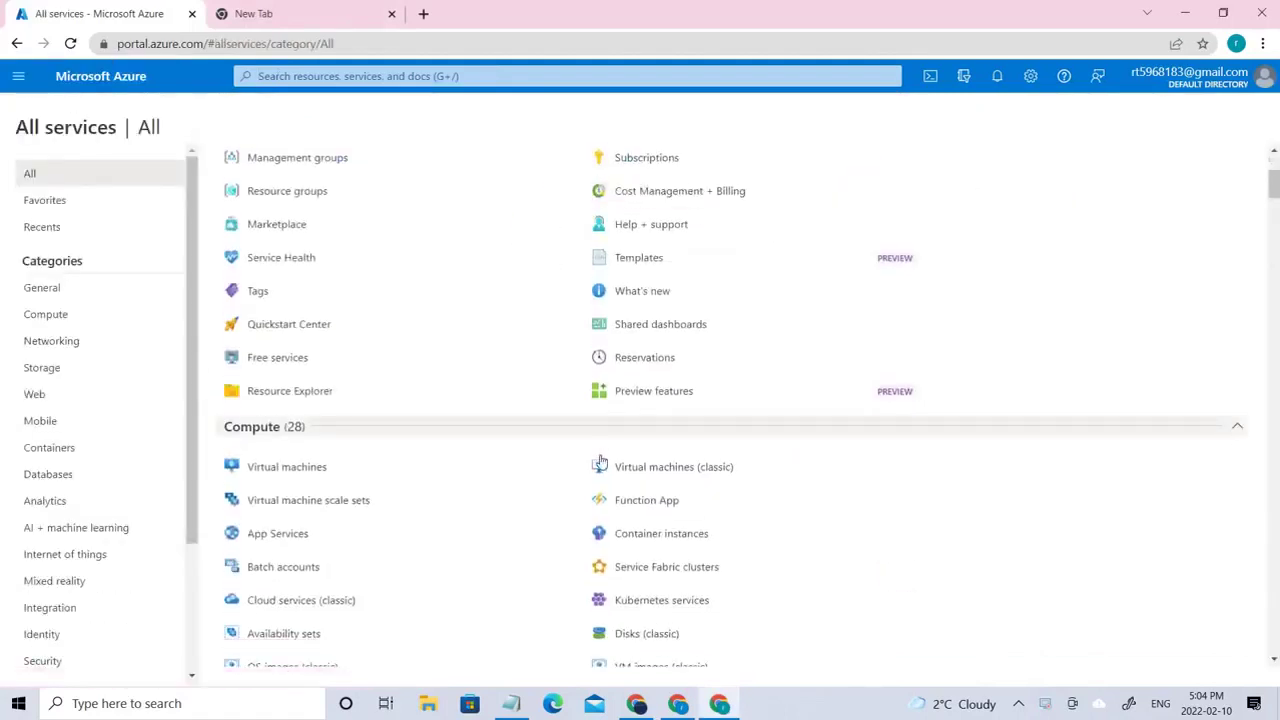
scroll(414, 454, down, 5)
scroll(340, 420, down, 7)
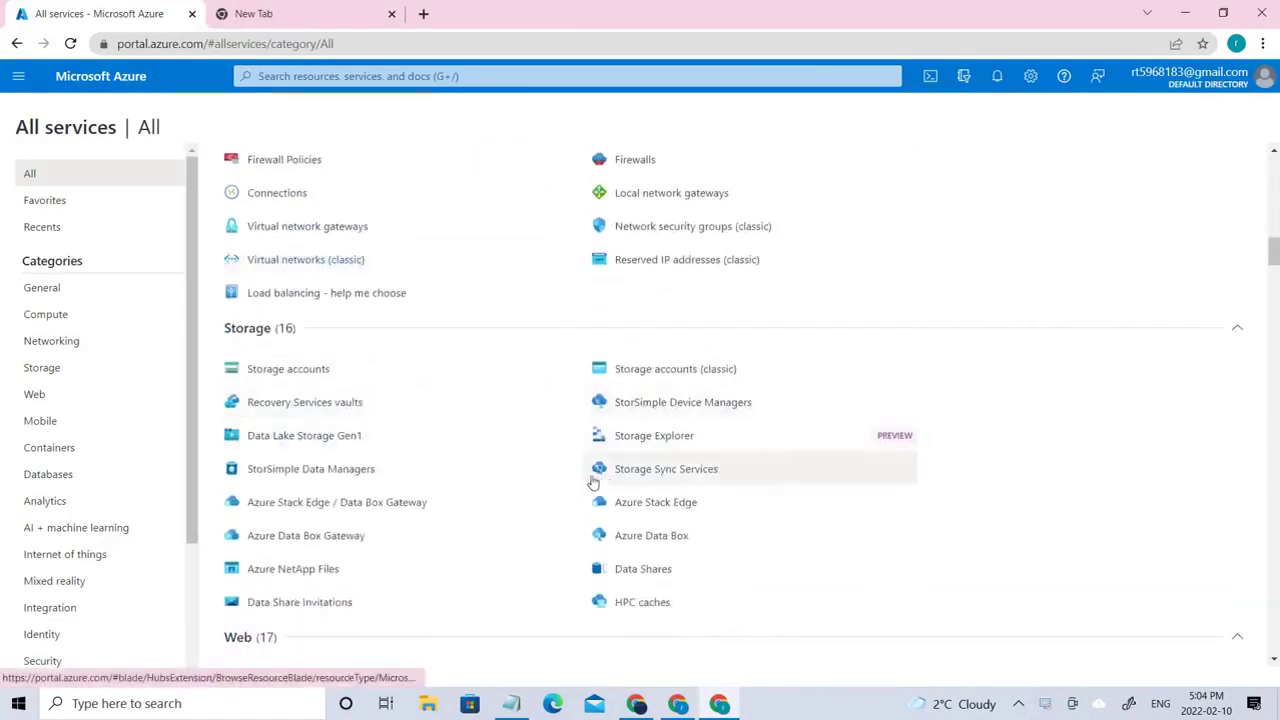
scroll(594, 483, down, 3)
scroll(268, 320, down, 6)
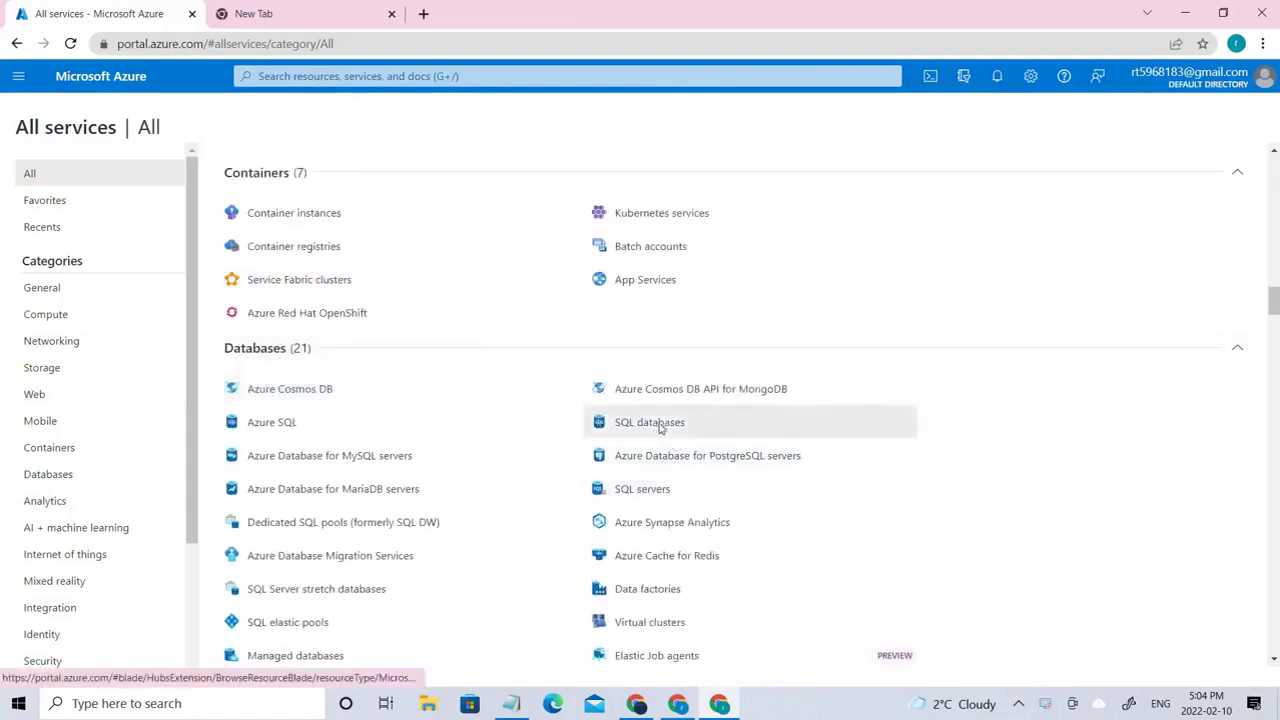
click(655, 423)
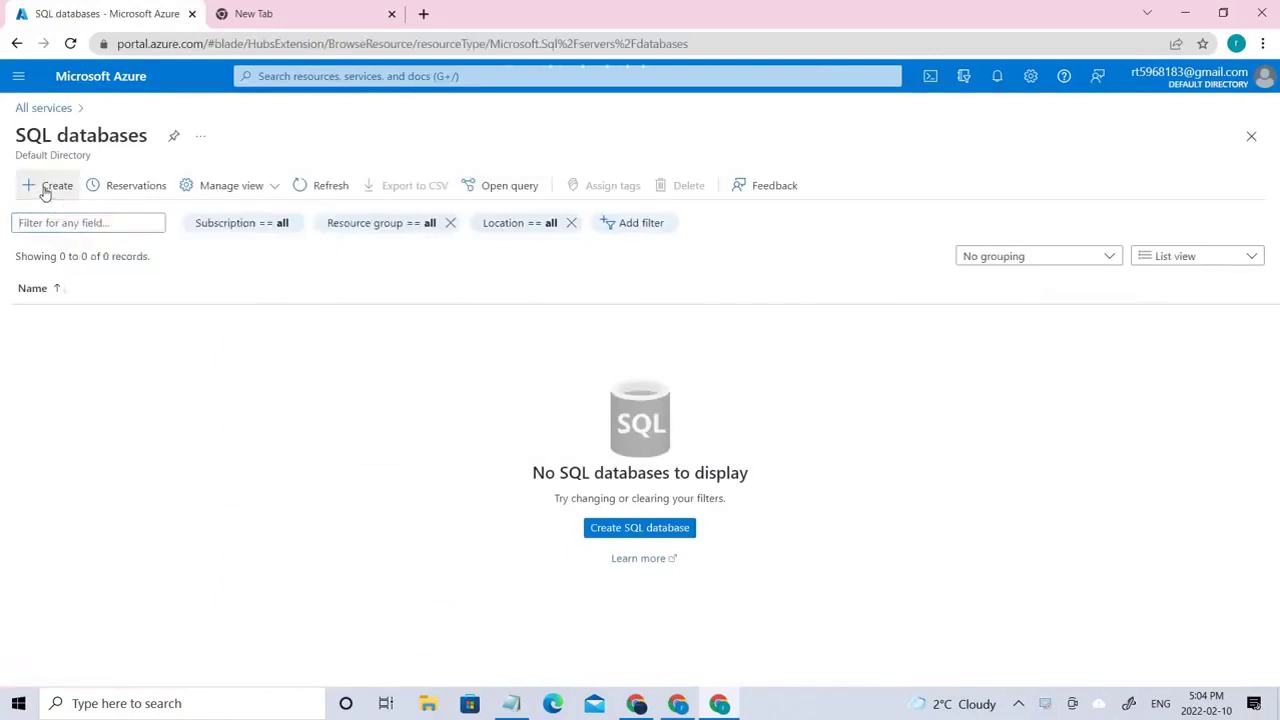
- Start a new SQL database and create a new resource group named mrt for it
click(45, 192)
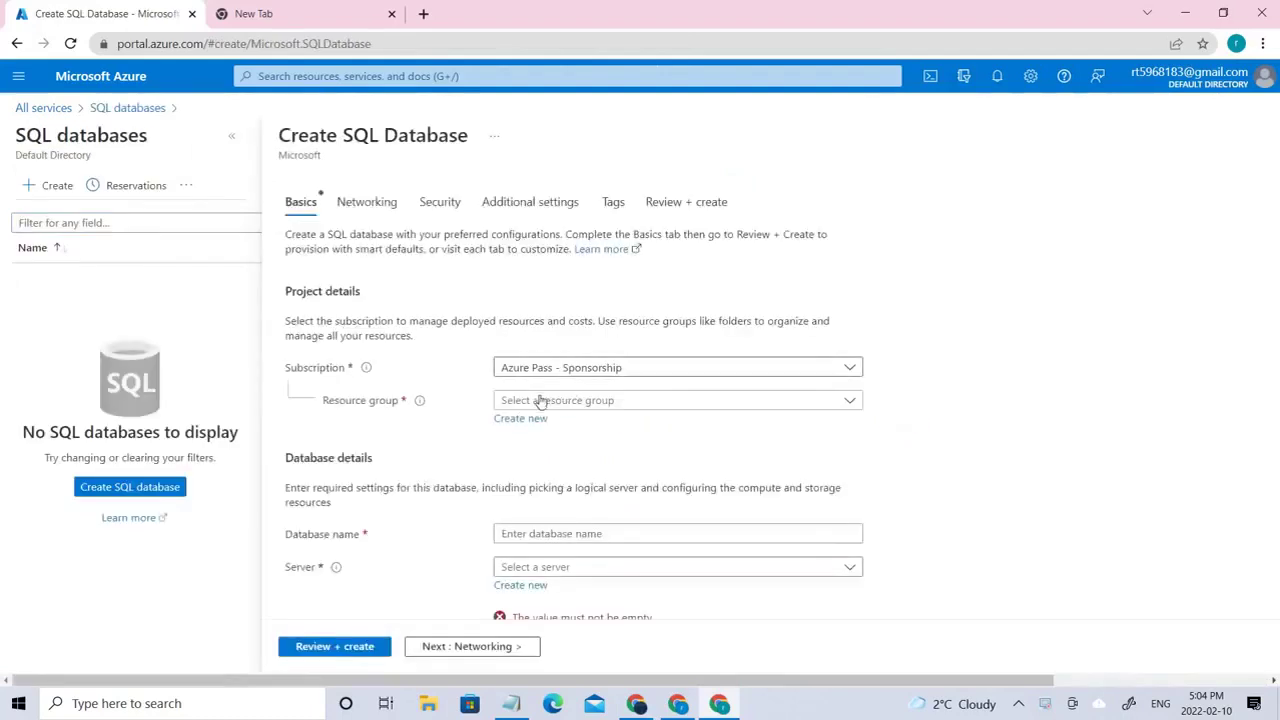
click(565, 401)
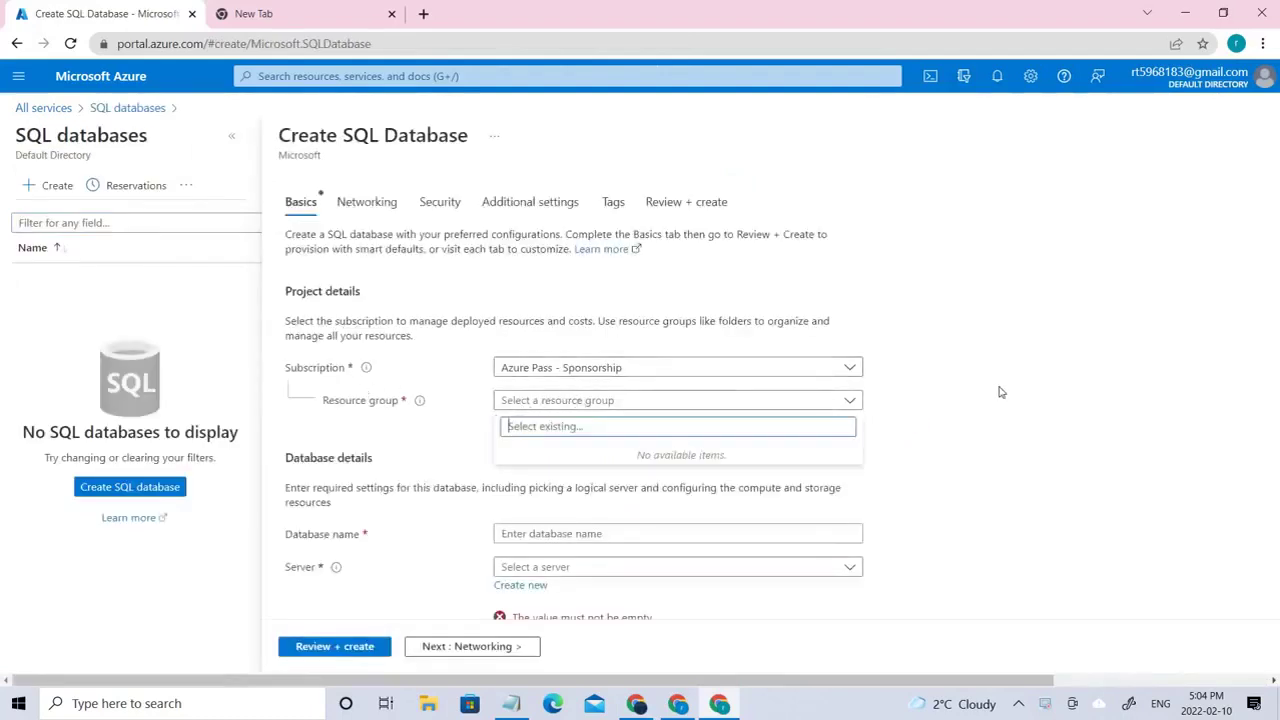
key(Escape)
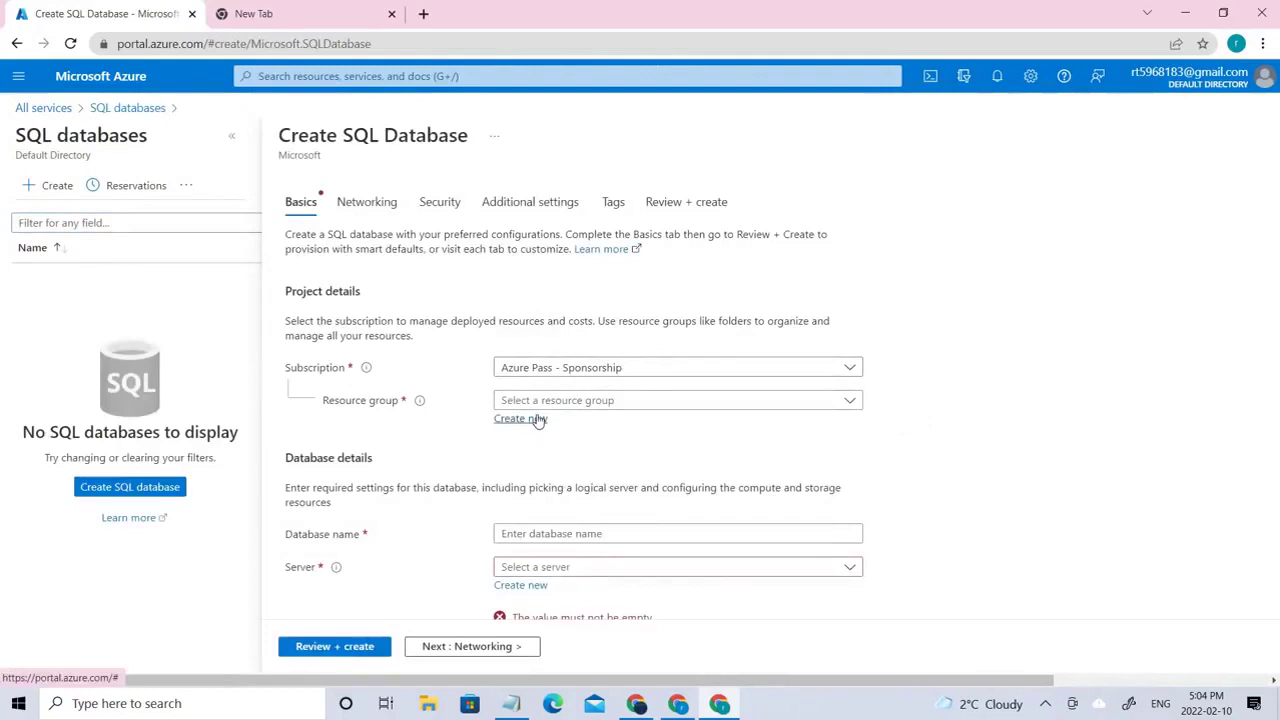
click(520, 419)
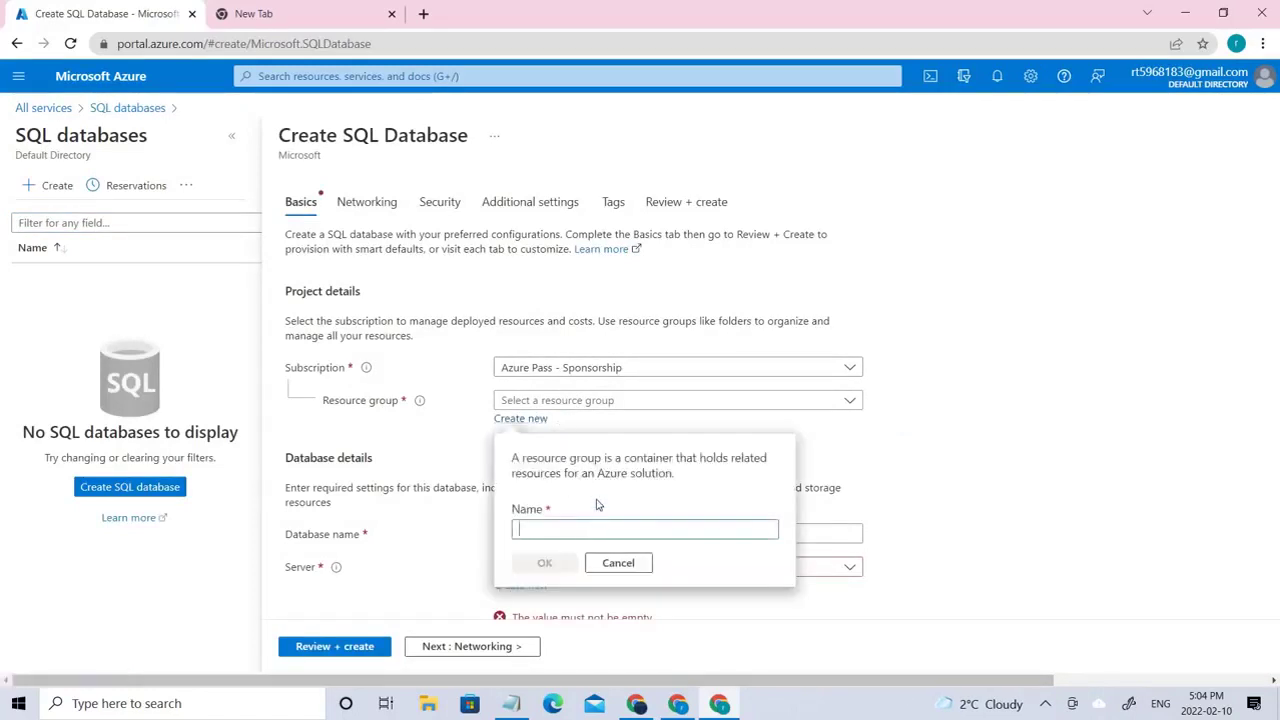
text(mrt)
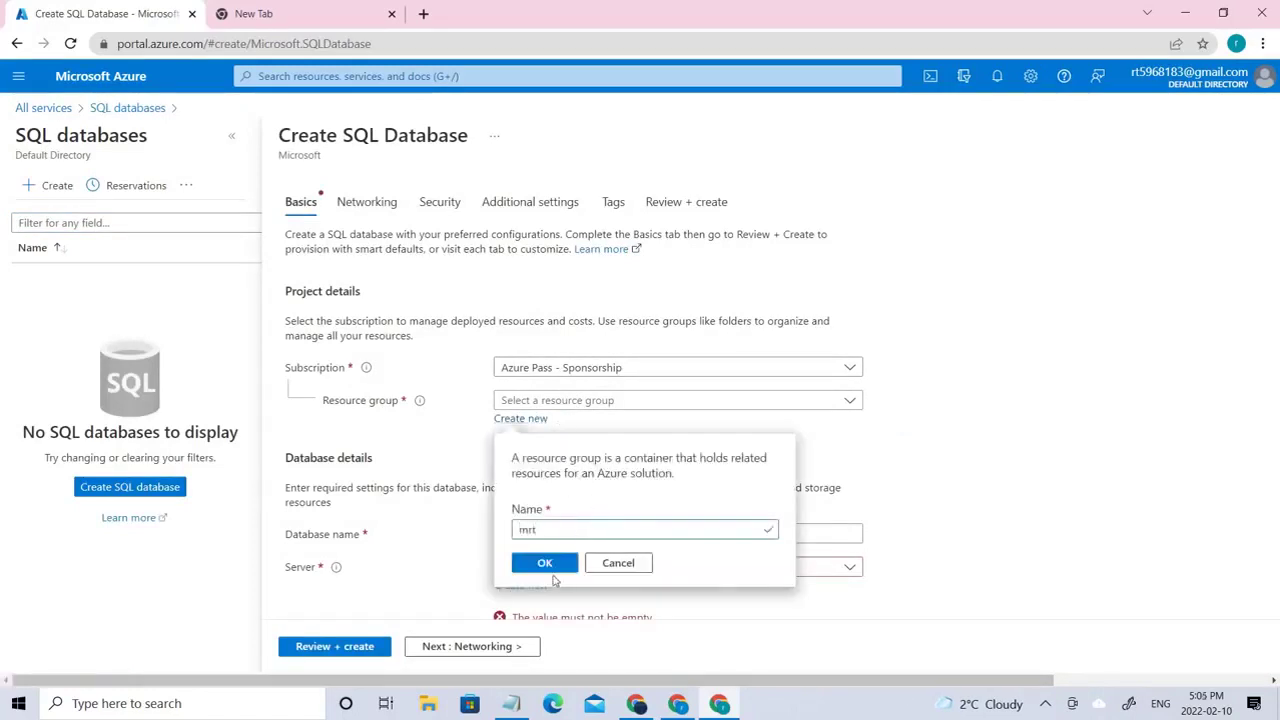
click(550, 565)
- Enter DB1 as the database name
scroll(714, 442, down, 1)
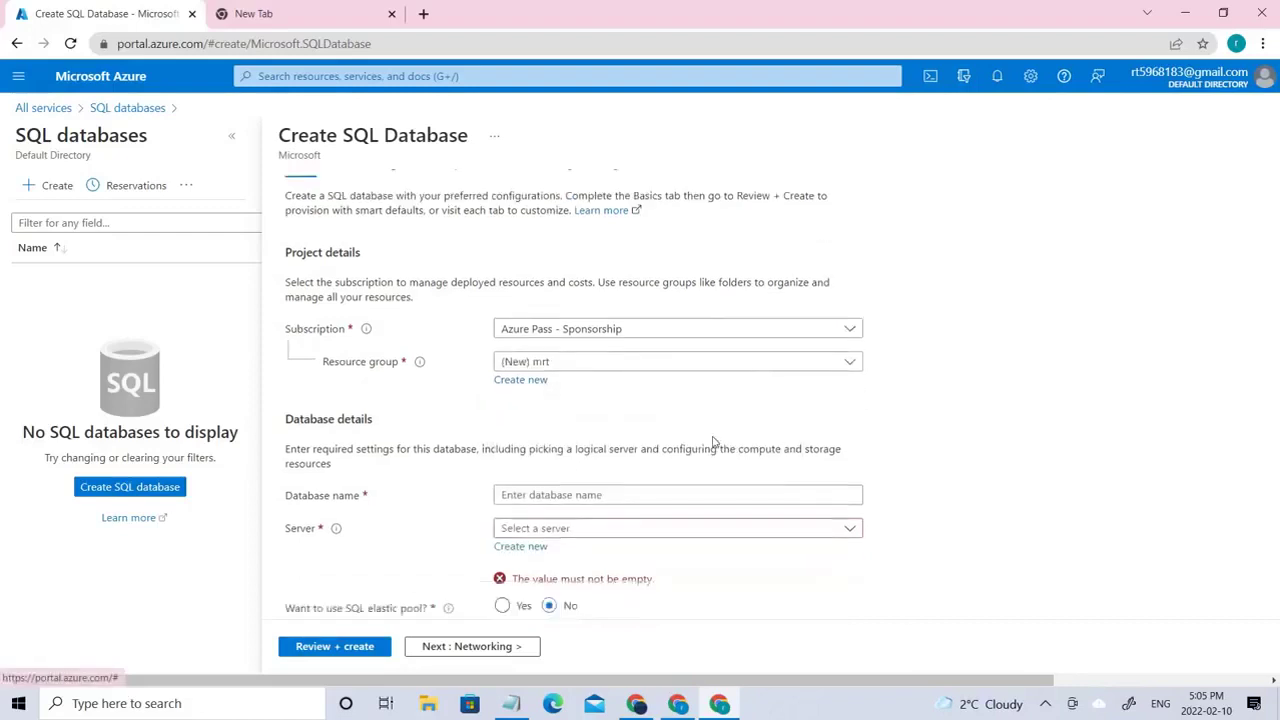
scroll(714, 442, down, 1)
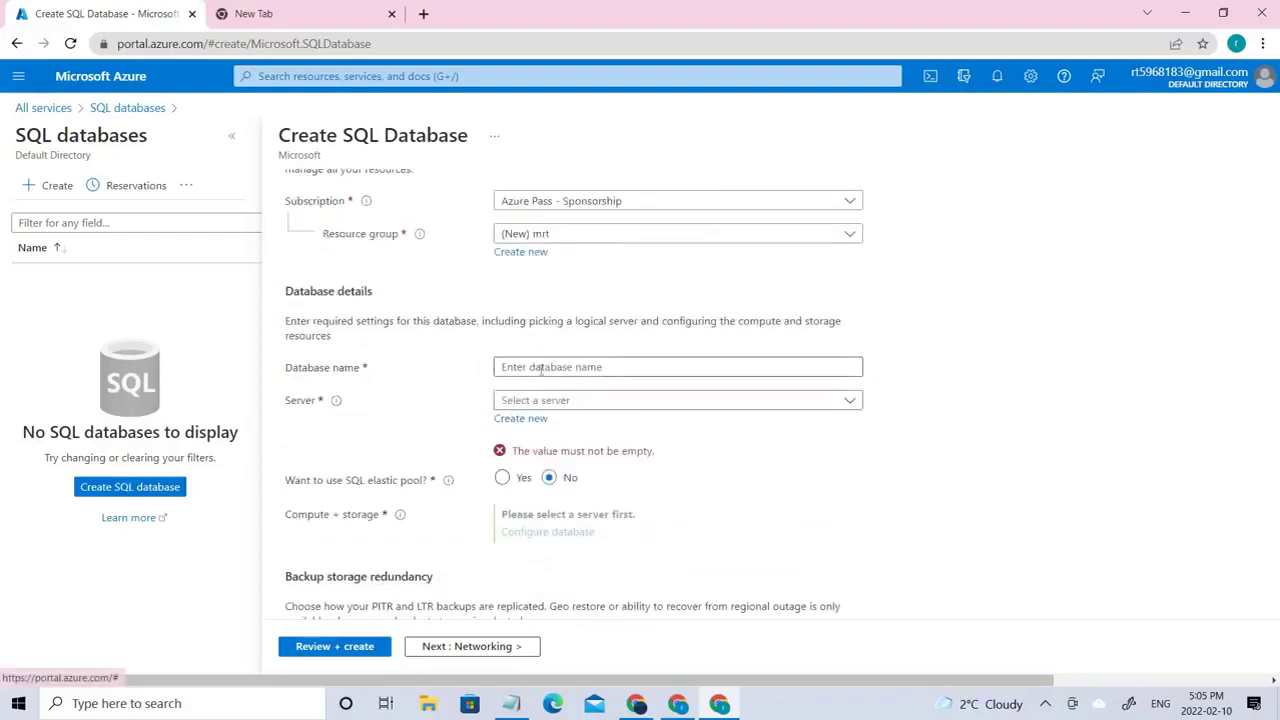
text(D)
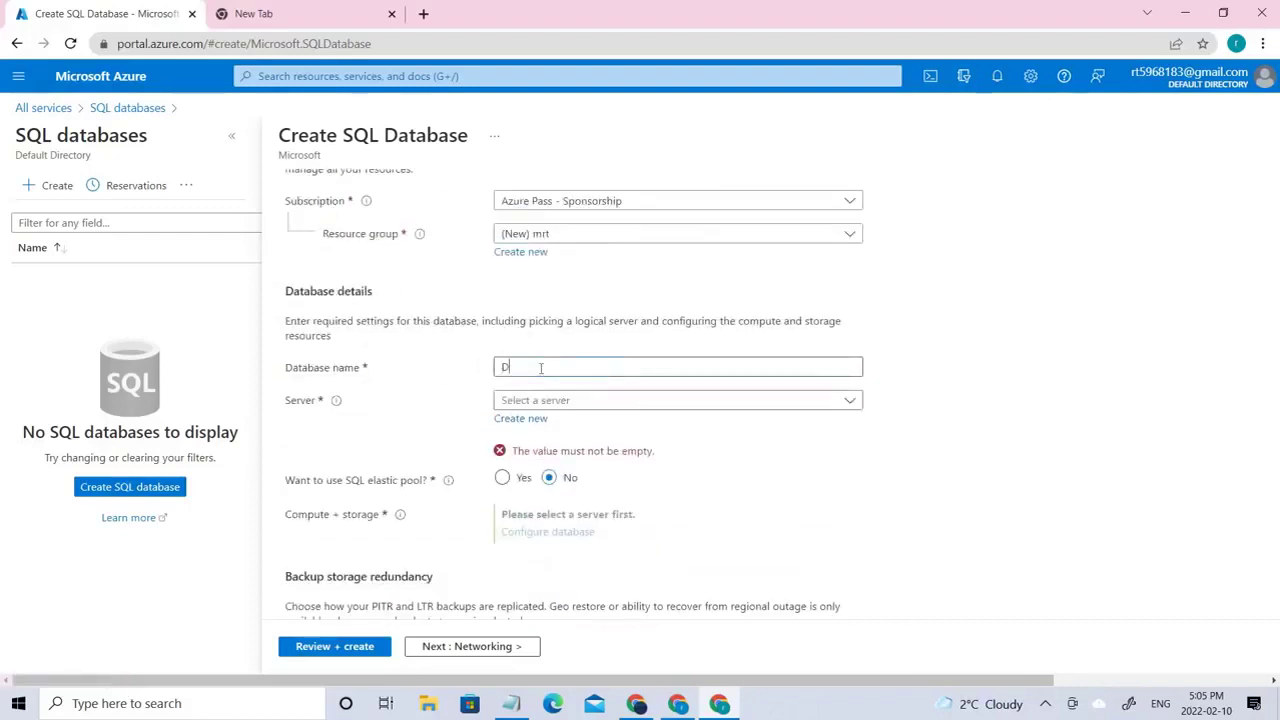
text(B1)
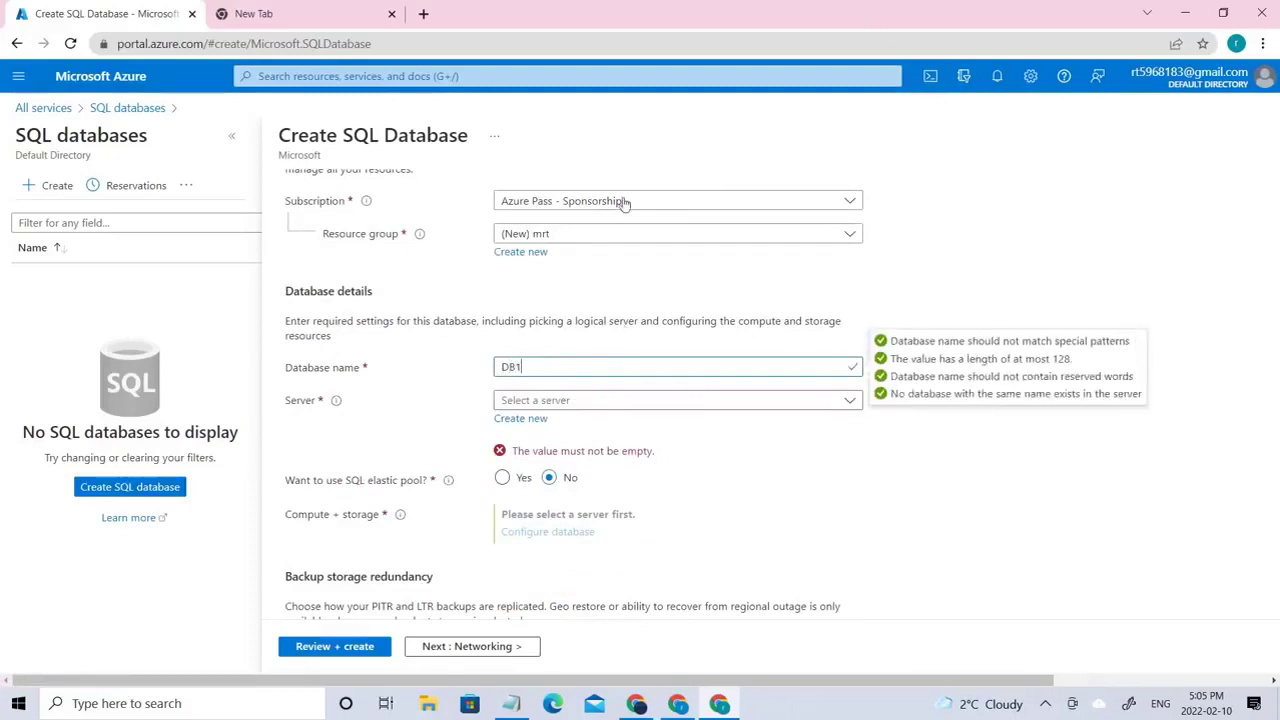
scroll(496, 350, down, 1)
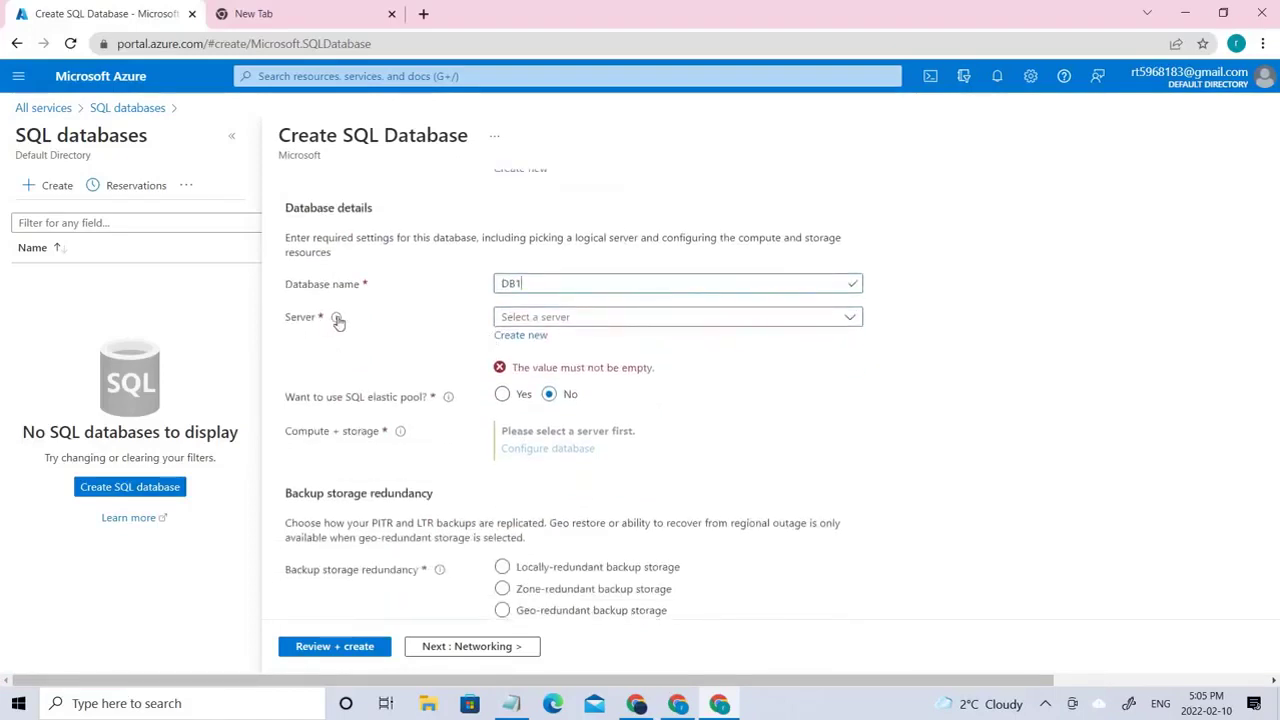
mouse_move(336, 318)
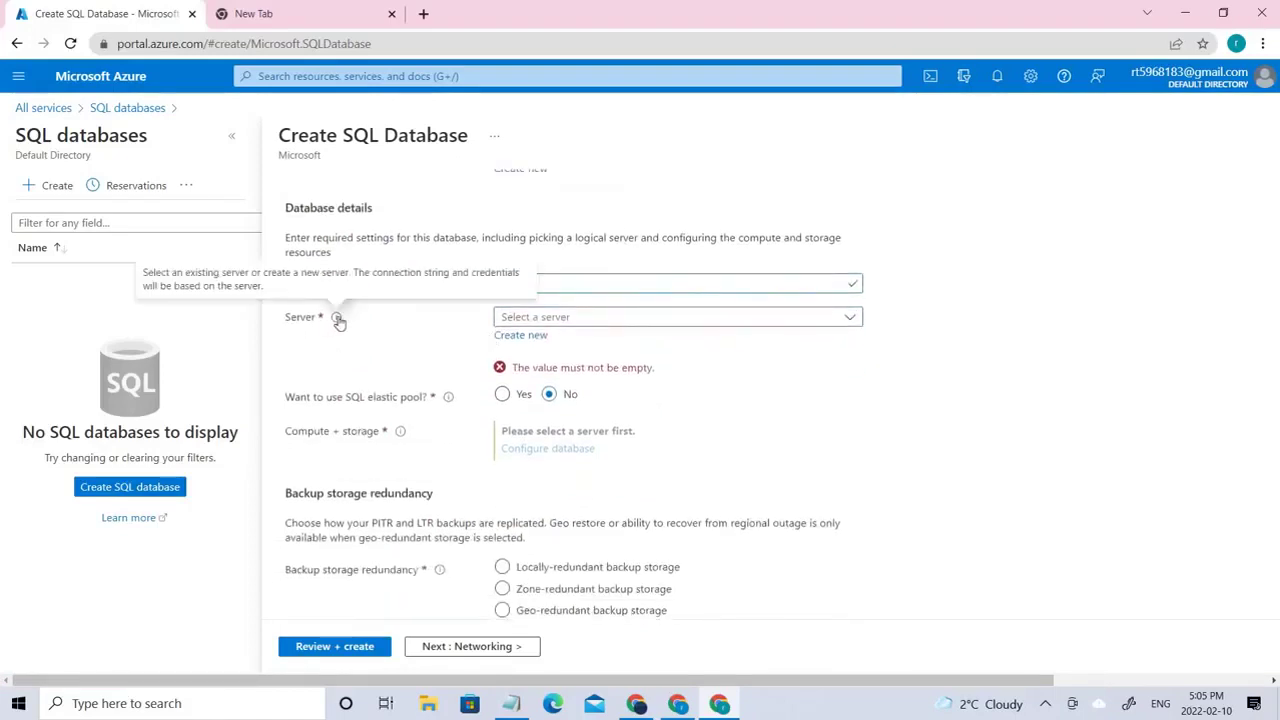
- Start a new server named sqlservermrt in East US
click(521, 336)
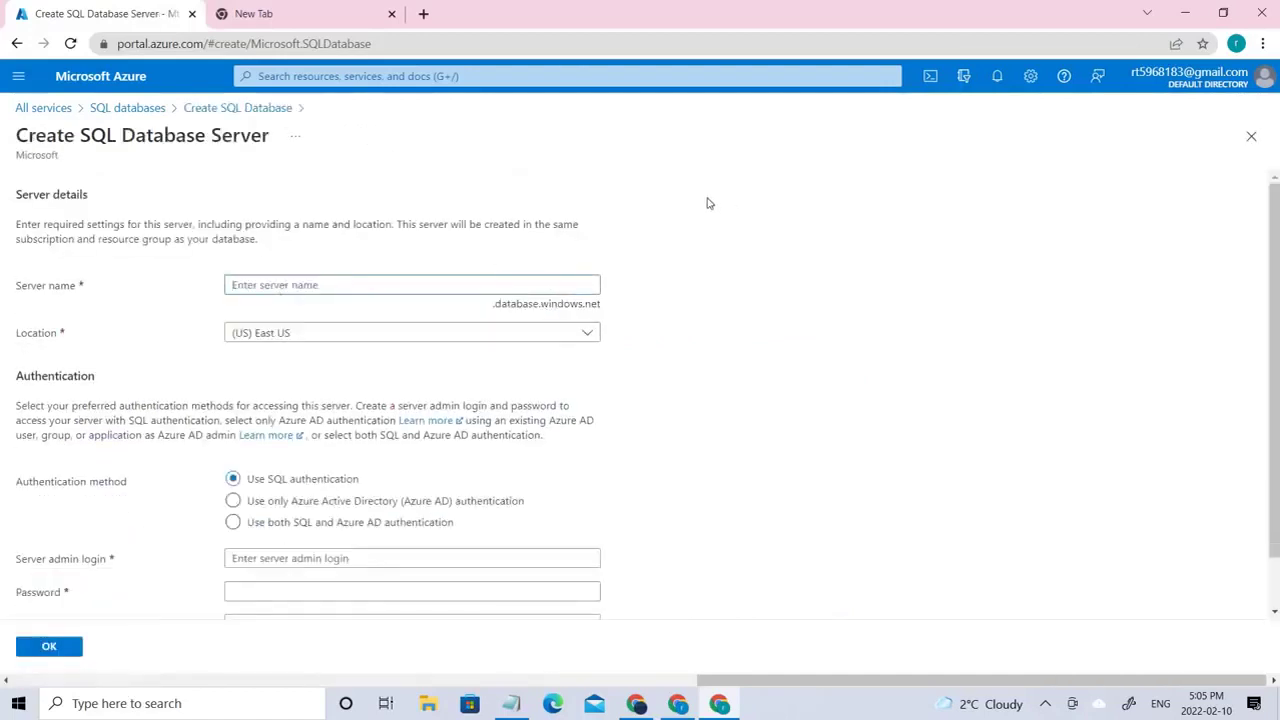
text(sqlservermrt)
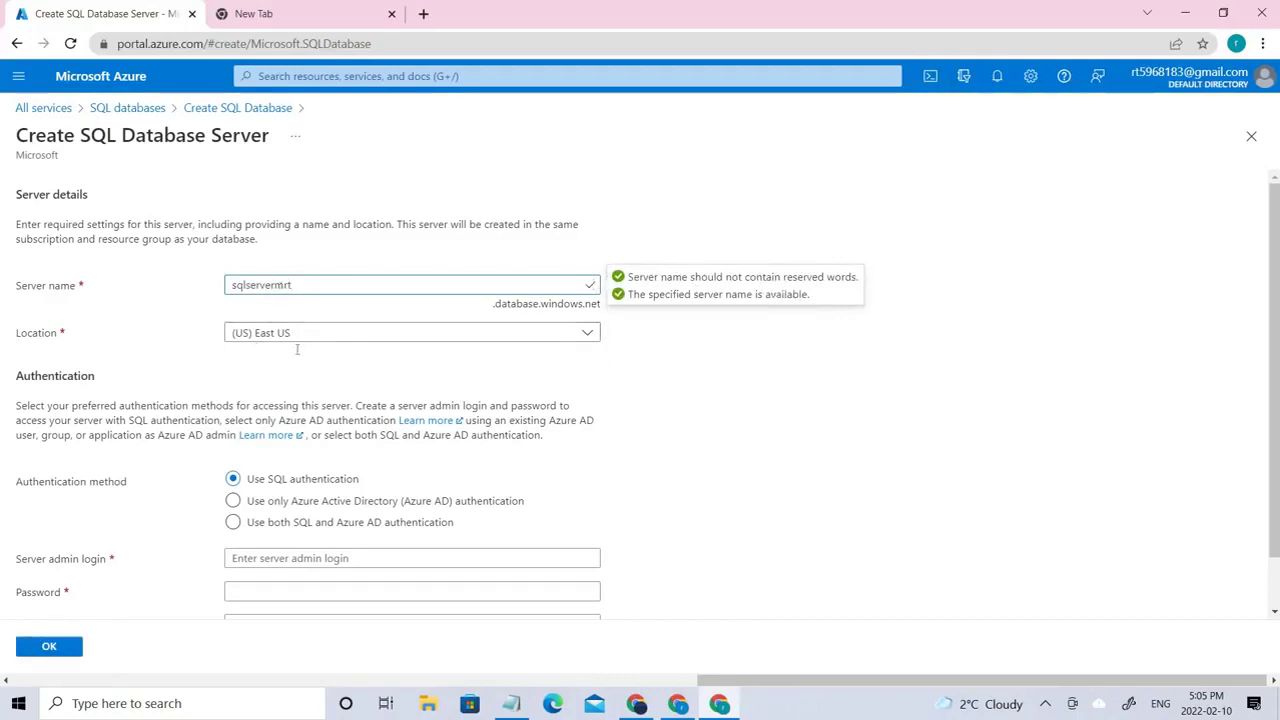
scroll(297, 349, down, 2)
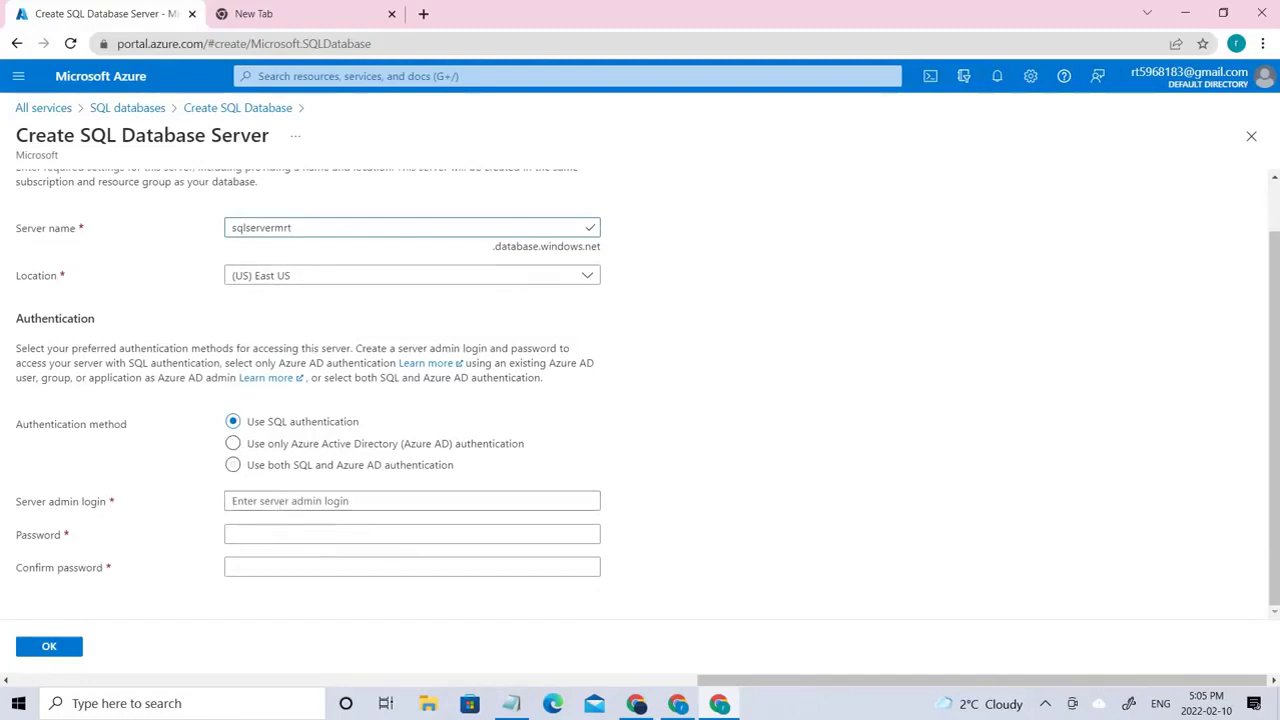
key(alt+Tab)
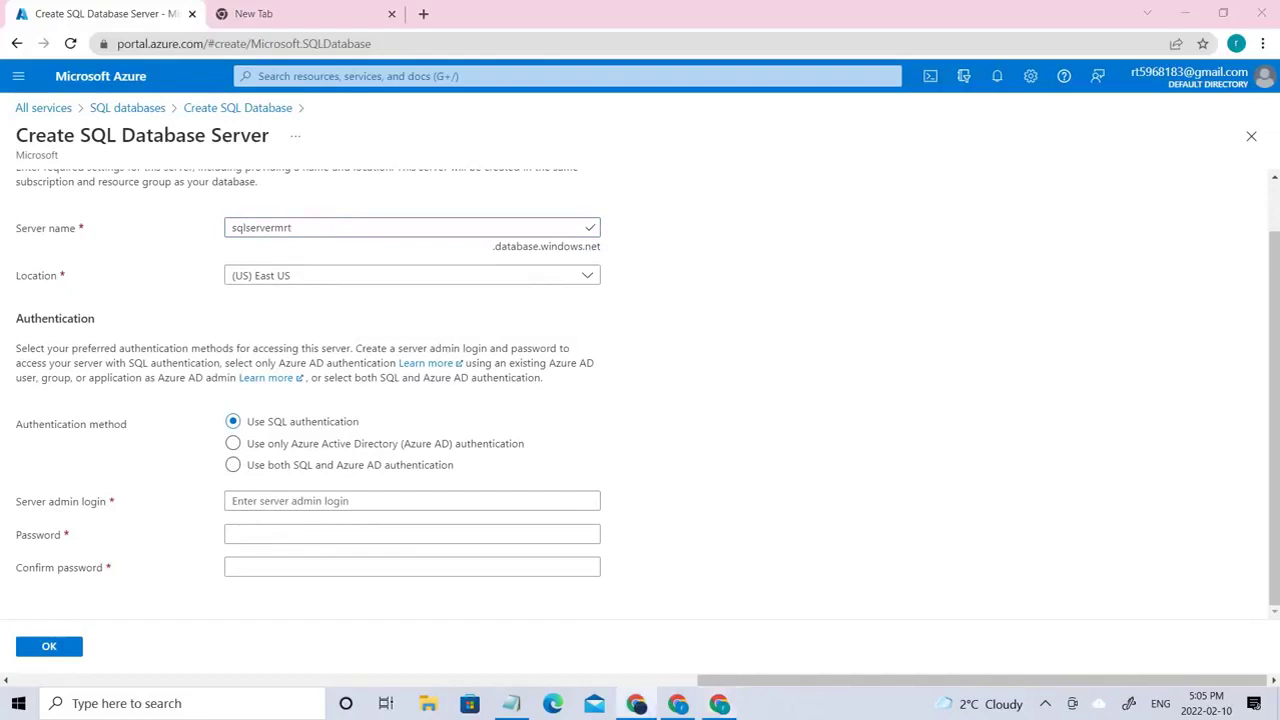
- Set the server admin login to sqluser, enter and confirm the password, and save the server
click(352, 501)
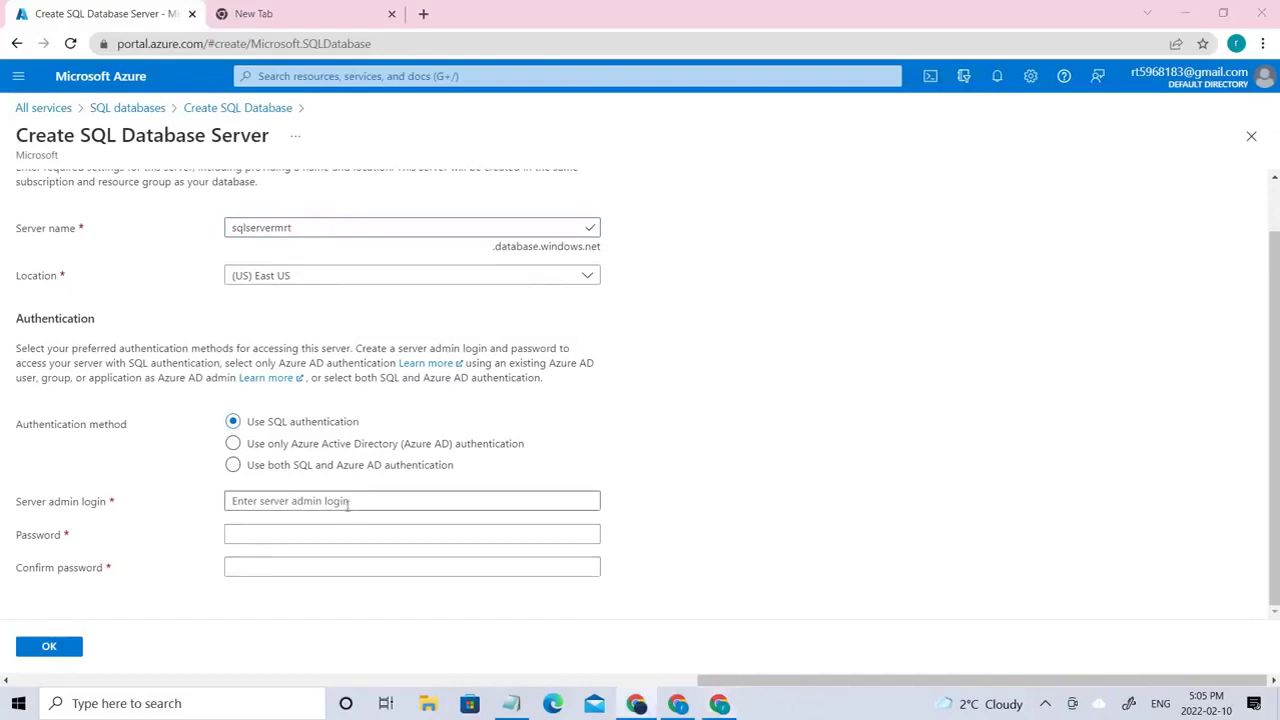
text(sqluser)
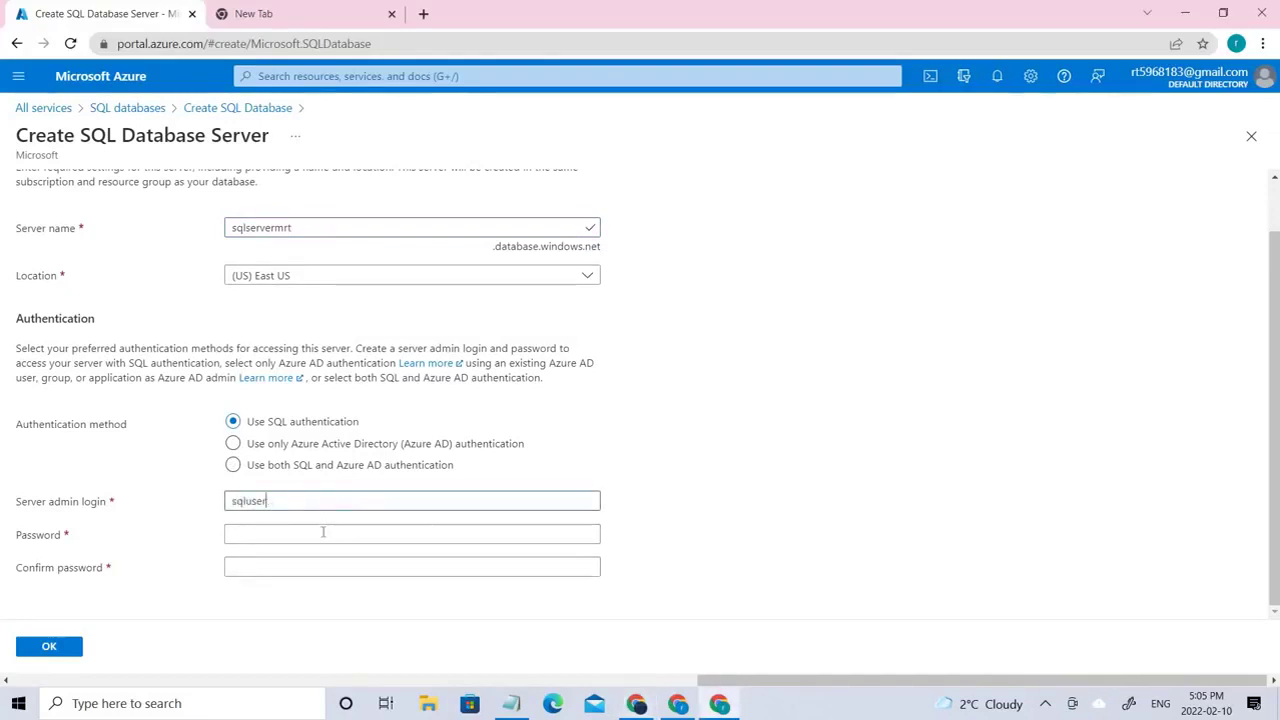
click(323, 534)
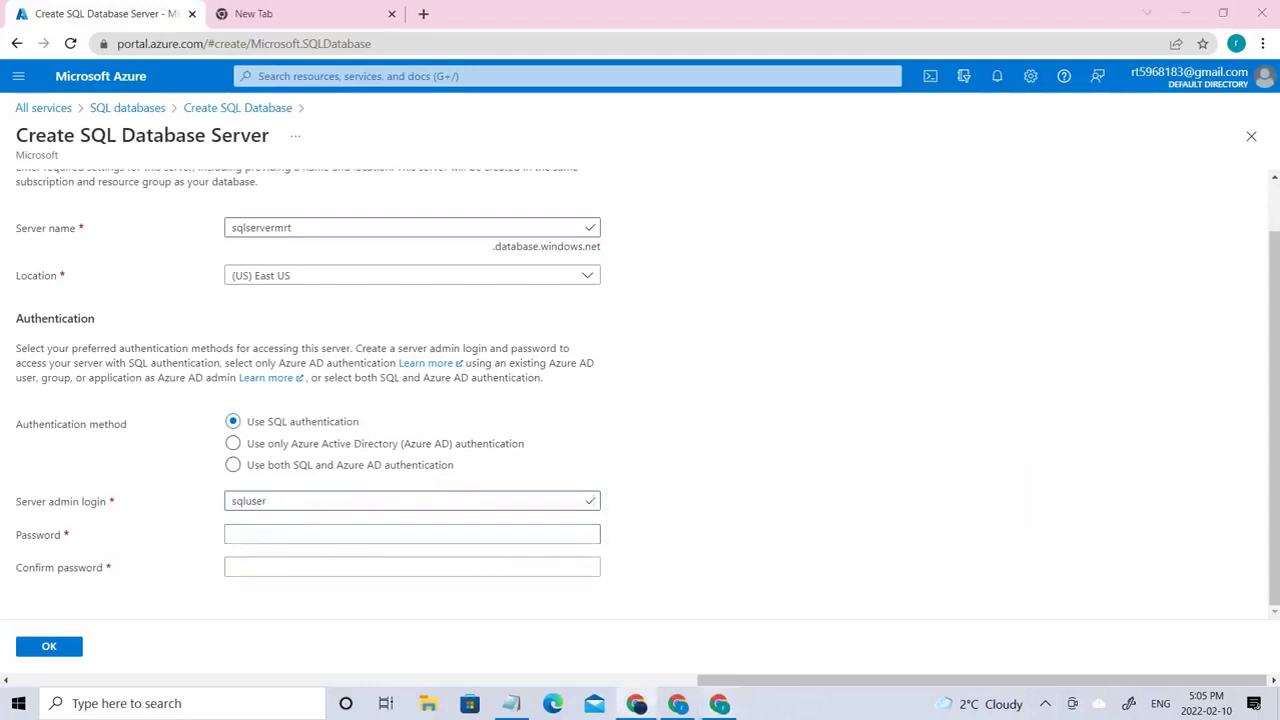
click(321, 540)
key(ctrl+v)
click(320, 569)
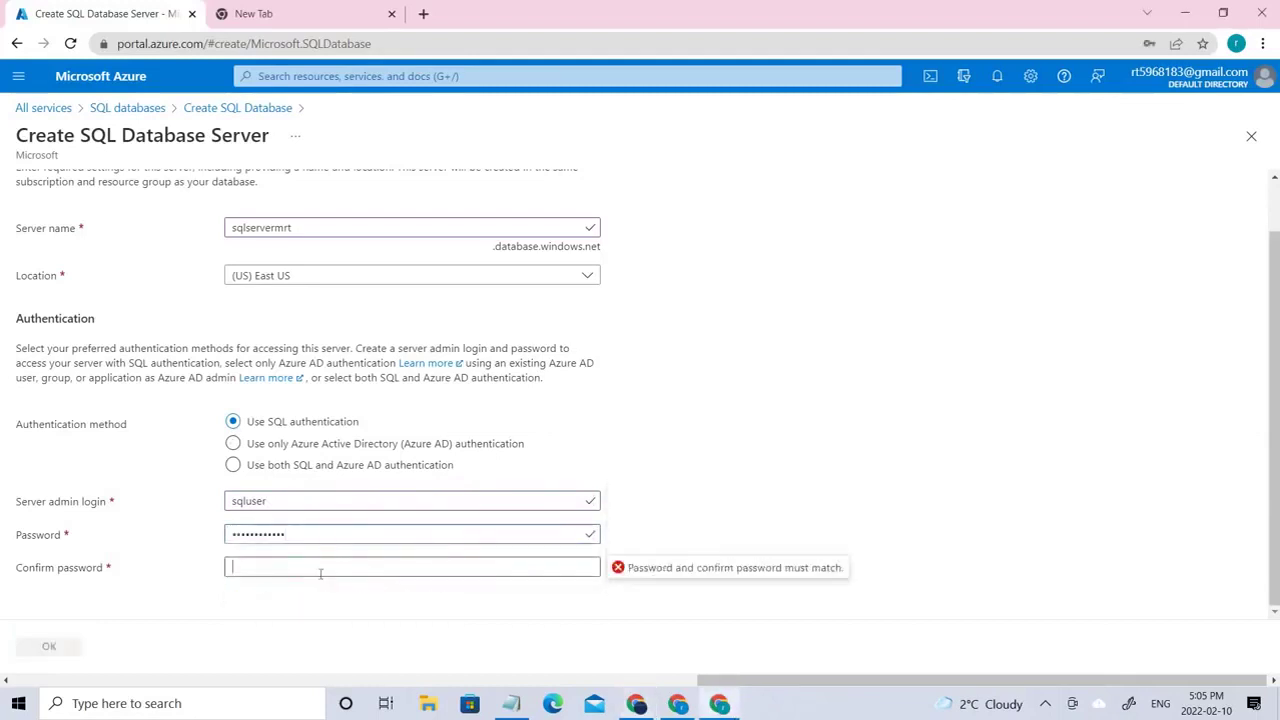
key(ctrl+v)
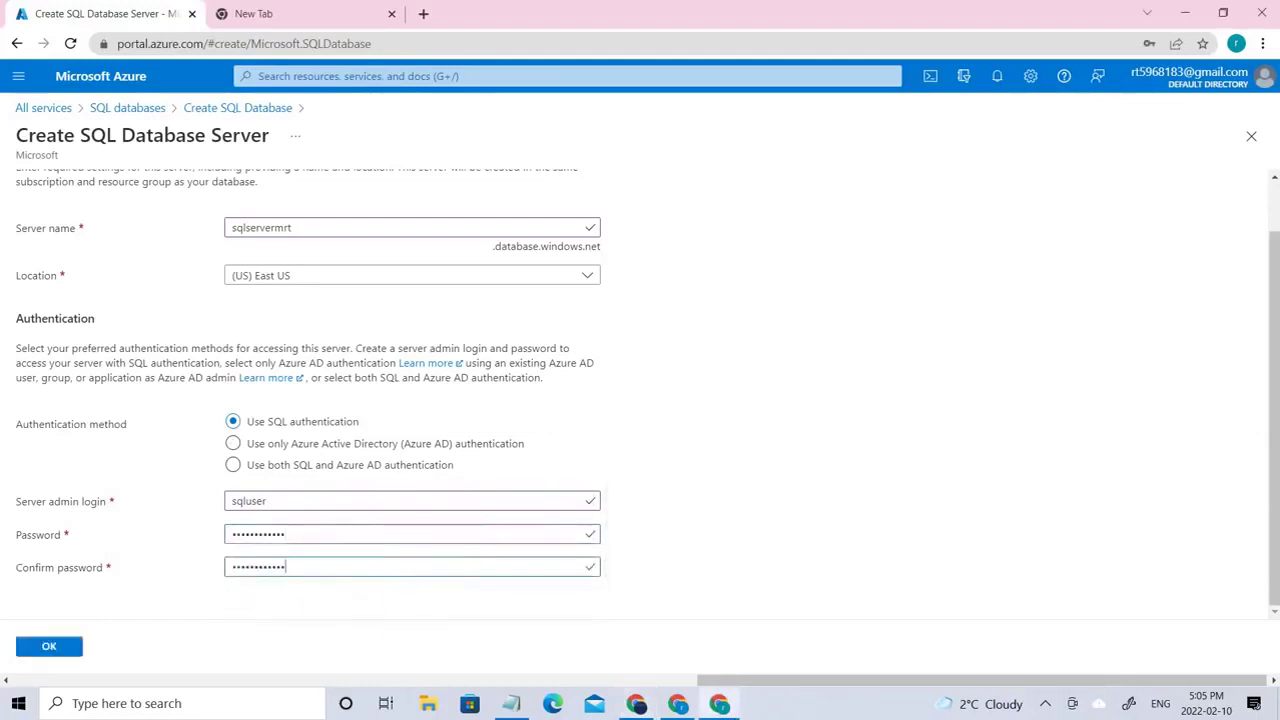
click(50, 648)
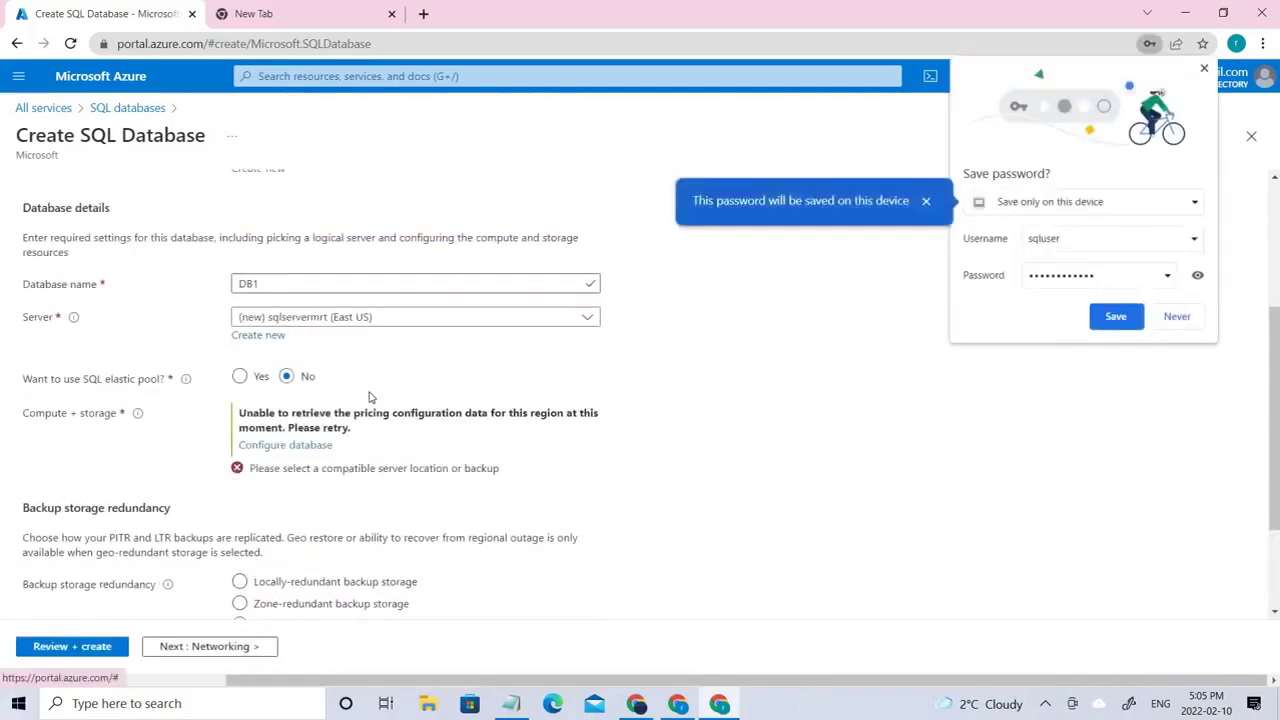
click(1136, 328)
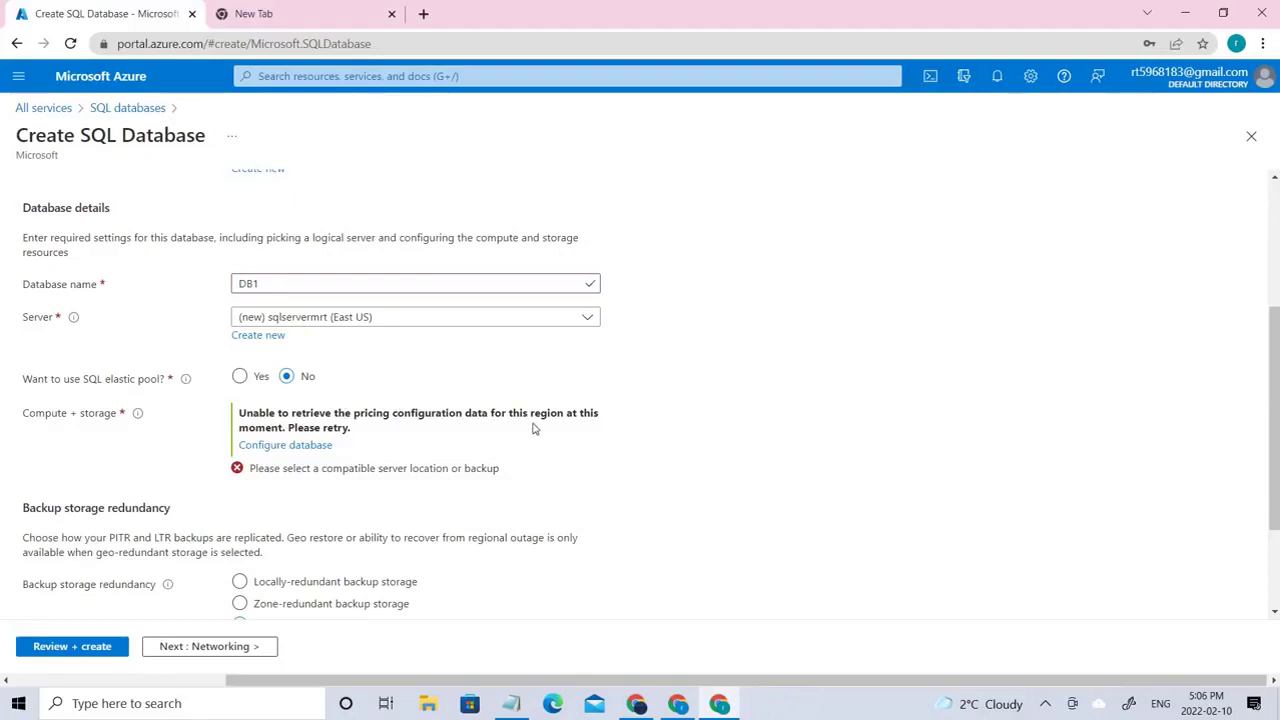
scroll(484, 450, down, 2)
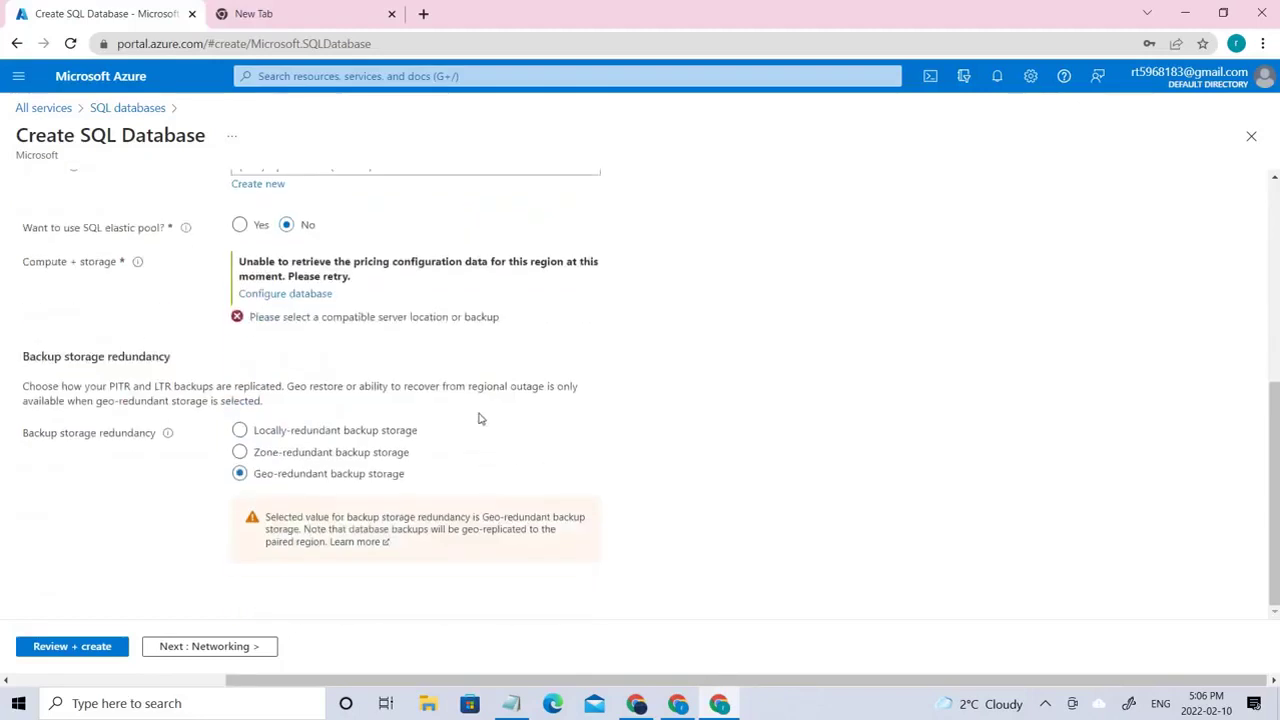
scroll(304, 447, up, 1)
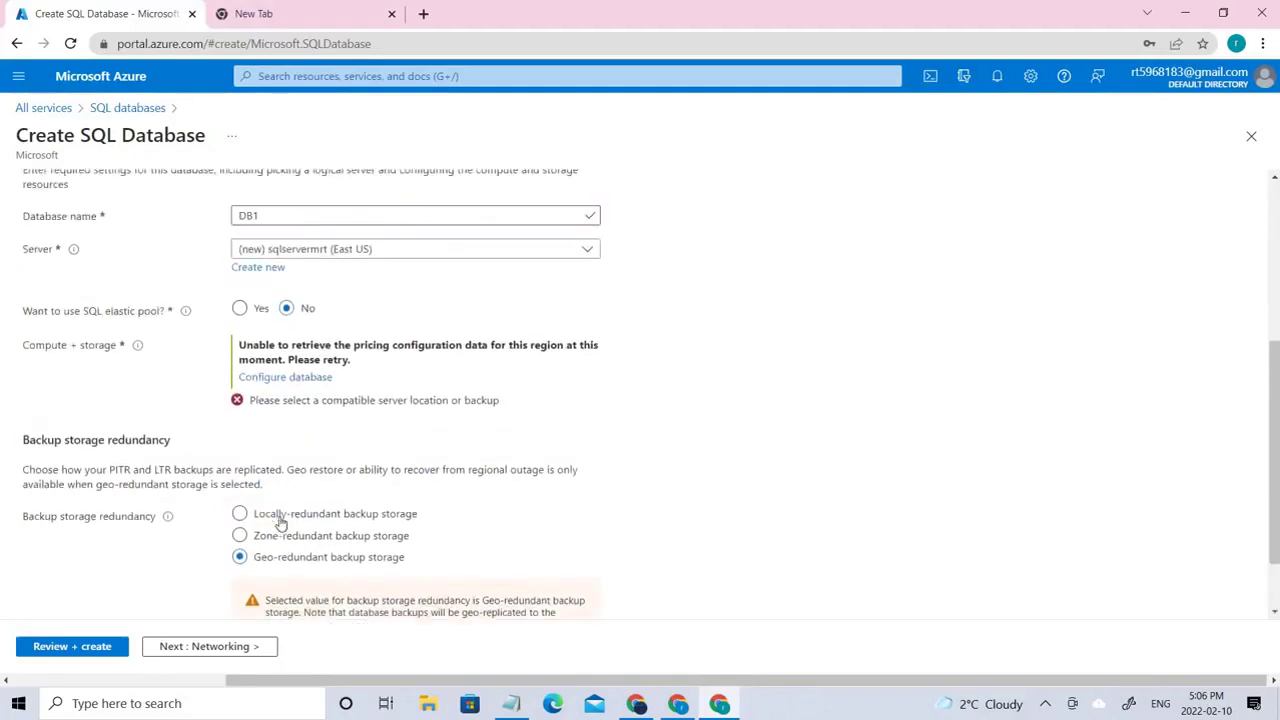
click(280, 520)
scroll(314, 452, up, 2)
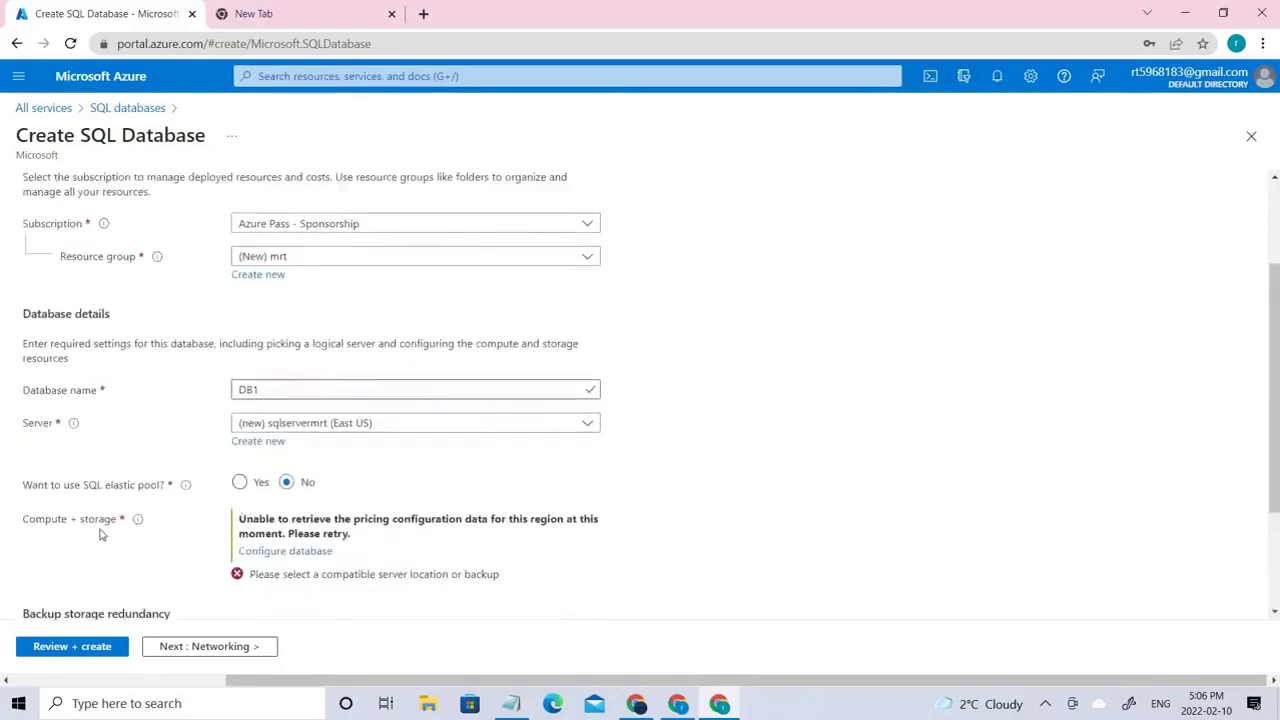
mouse_move(137, 521)
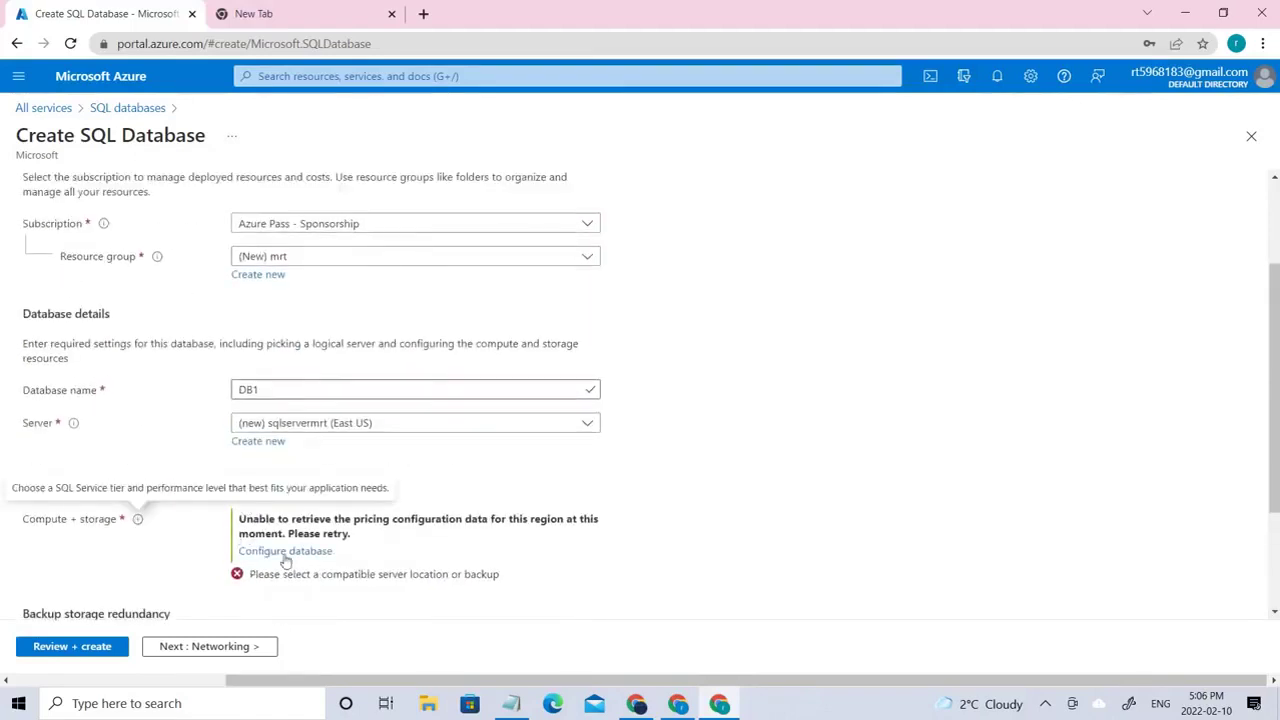
click(309, 428)
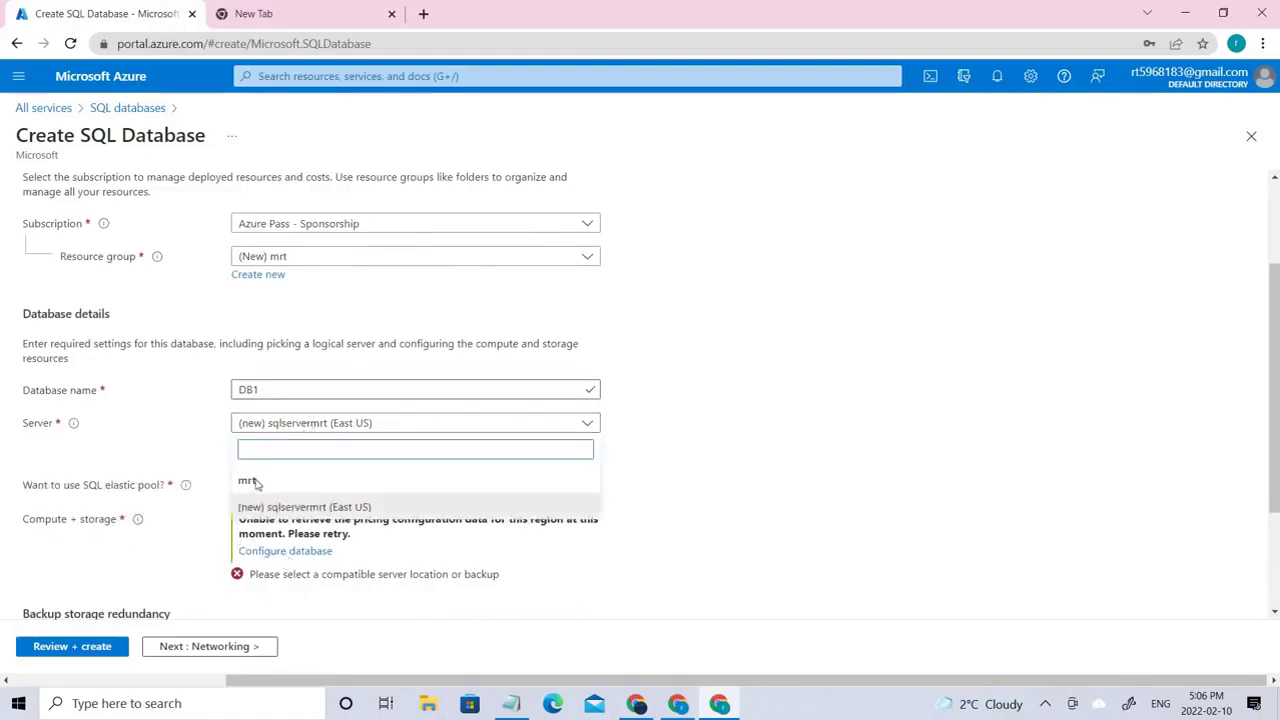
click(340, 507)
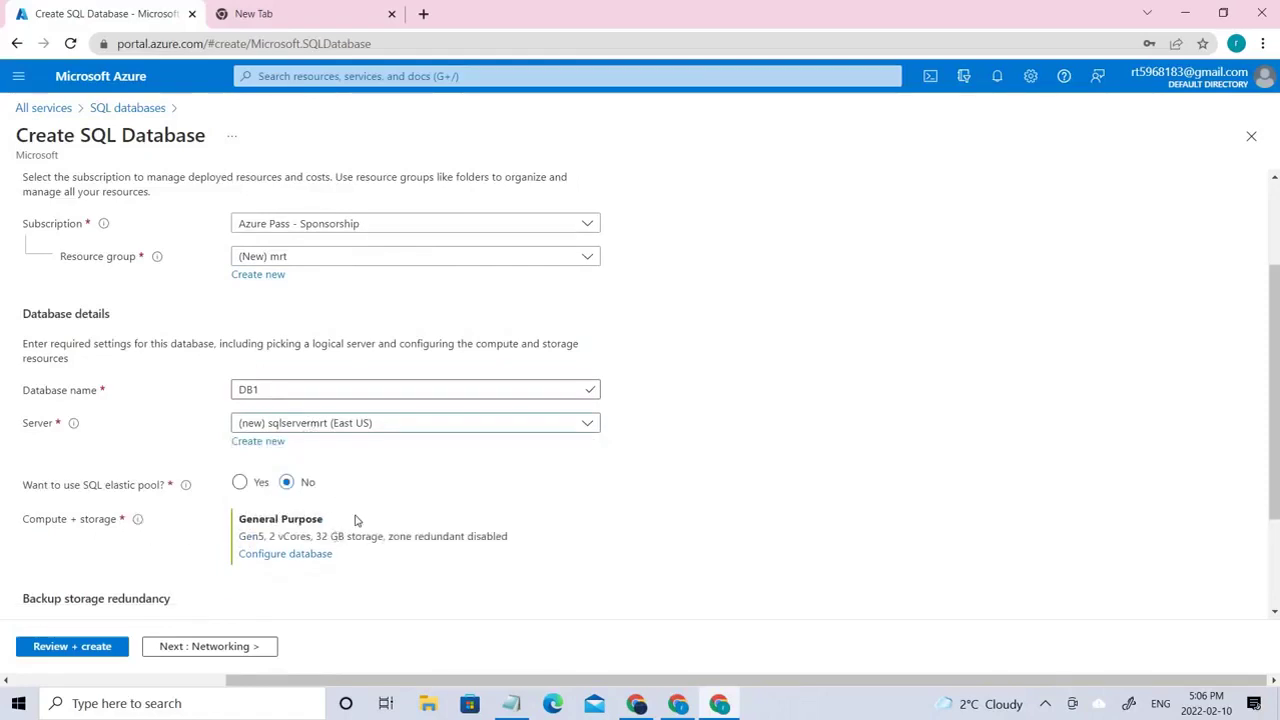
scroll(357, 518, down, 2)
scroll(171, 209, up, 3)
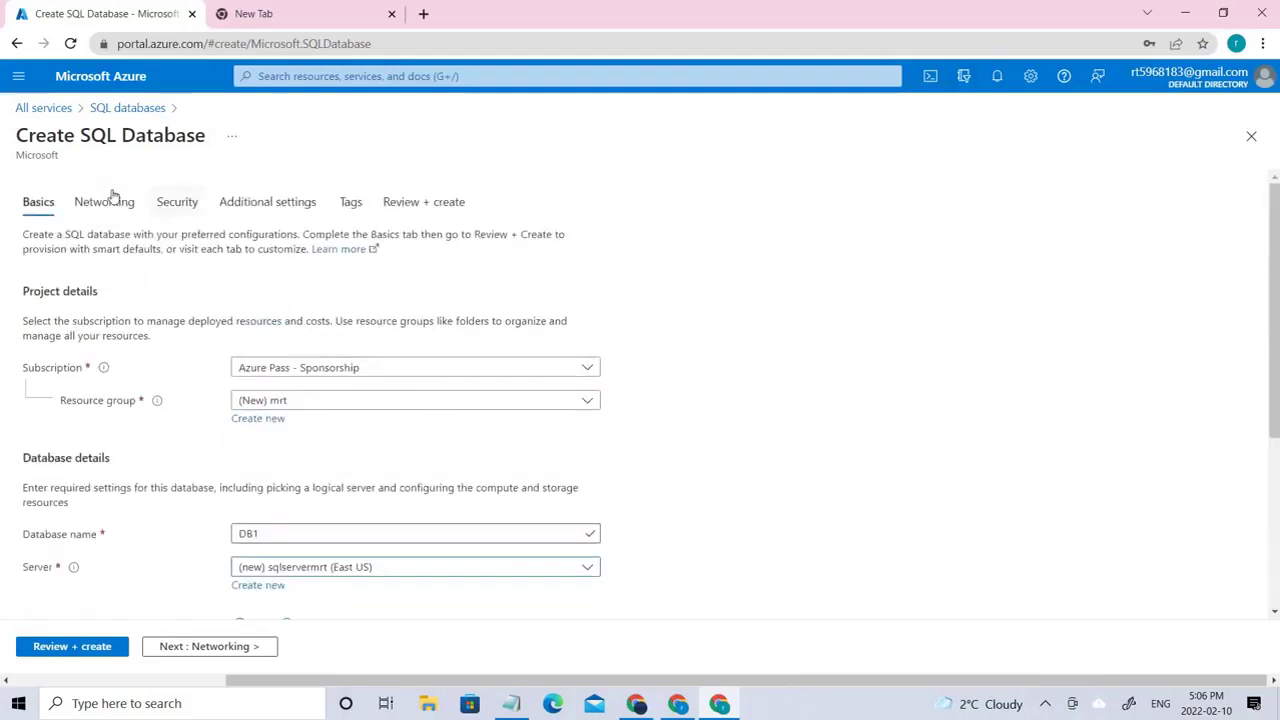
click(105, 201)
click(45, 214)
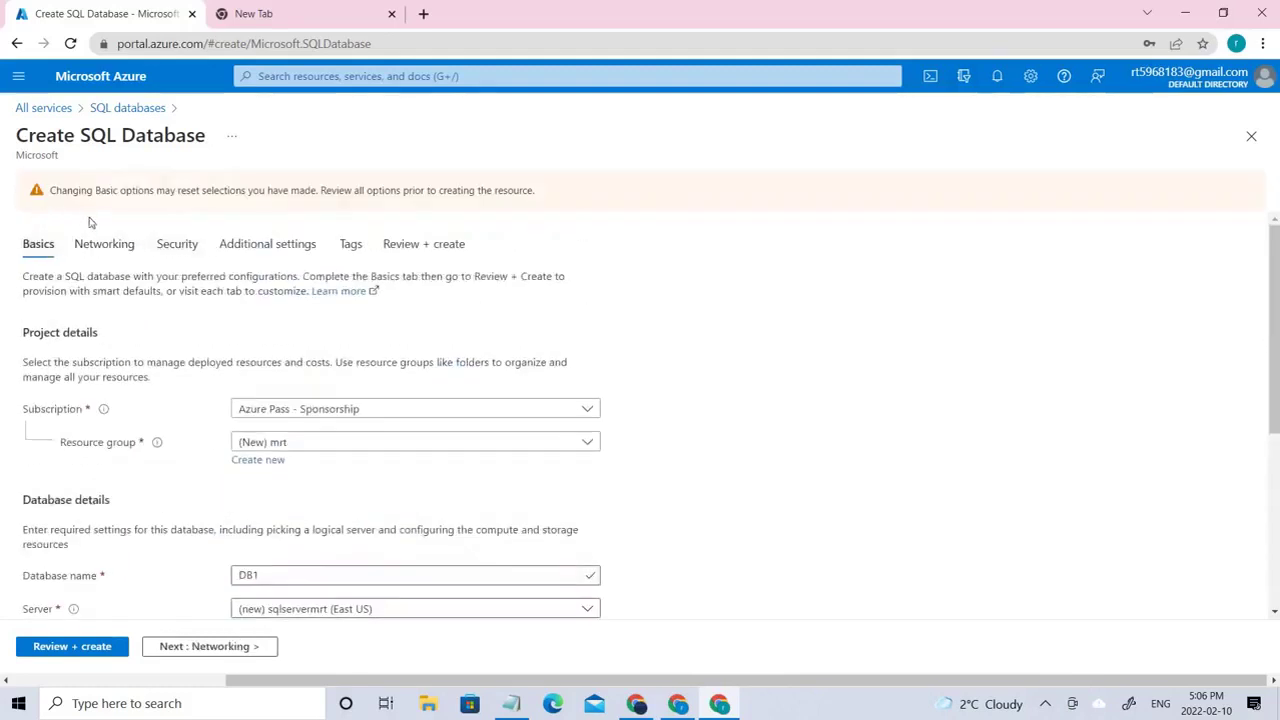
scroll(266, 429, down, 2)
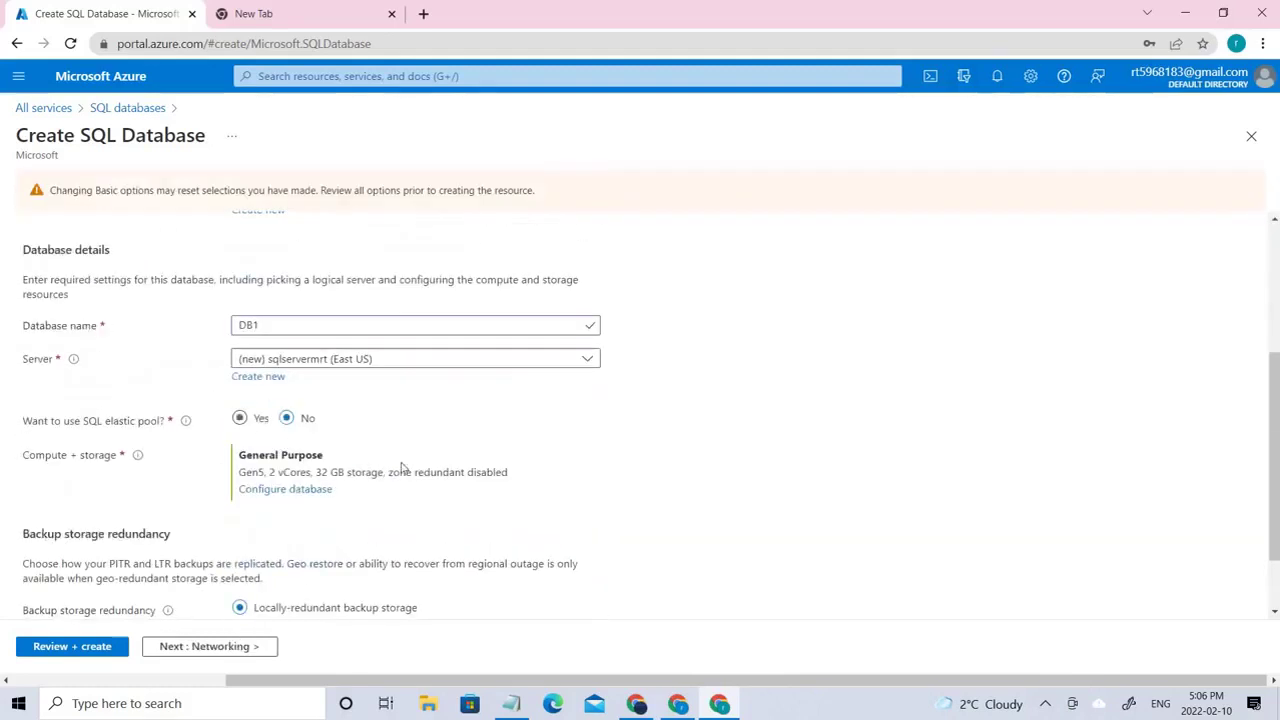
scroll(391, 417, down, 1)
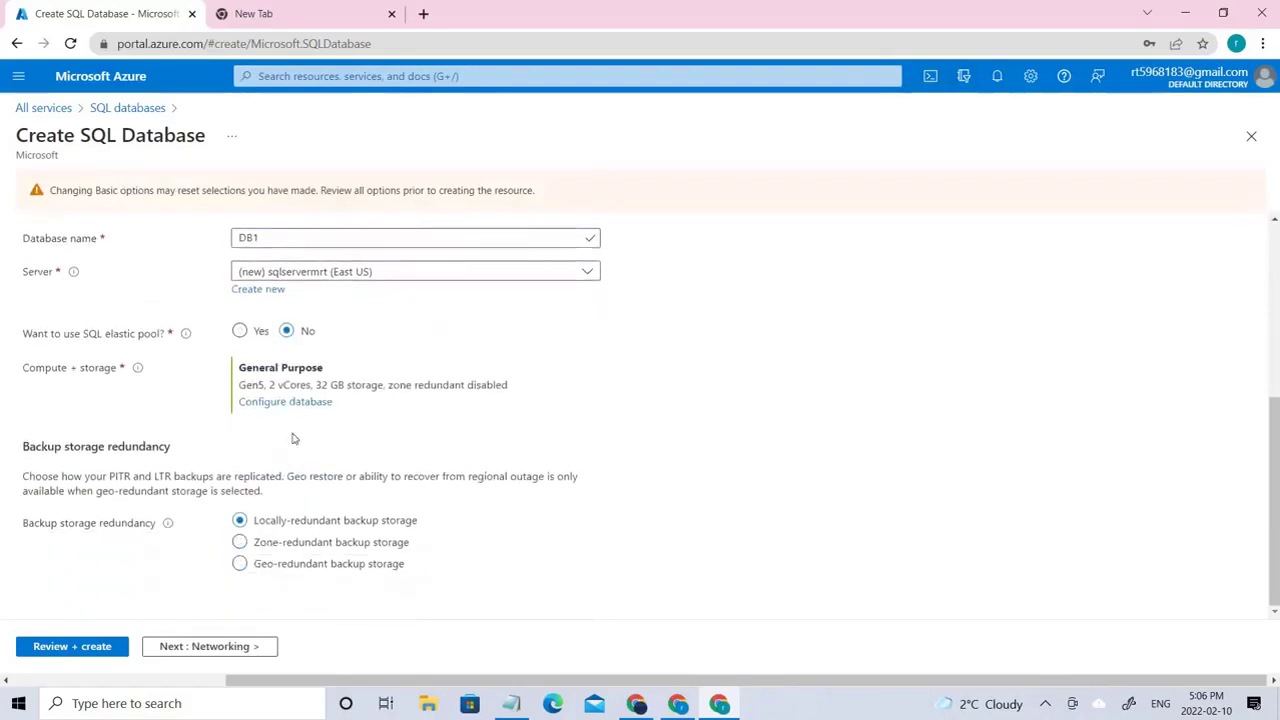
drag(259, 520, 481, 524)
scroll(400, 450, up, 5)
- Set the server networking to Public endpoint and allow Azure services and resources access
click(105, 244)
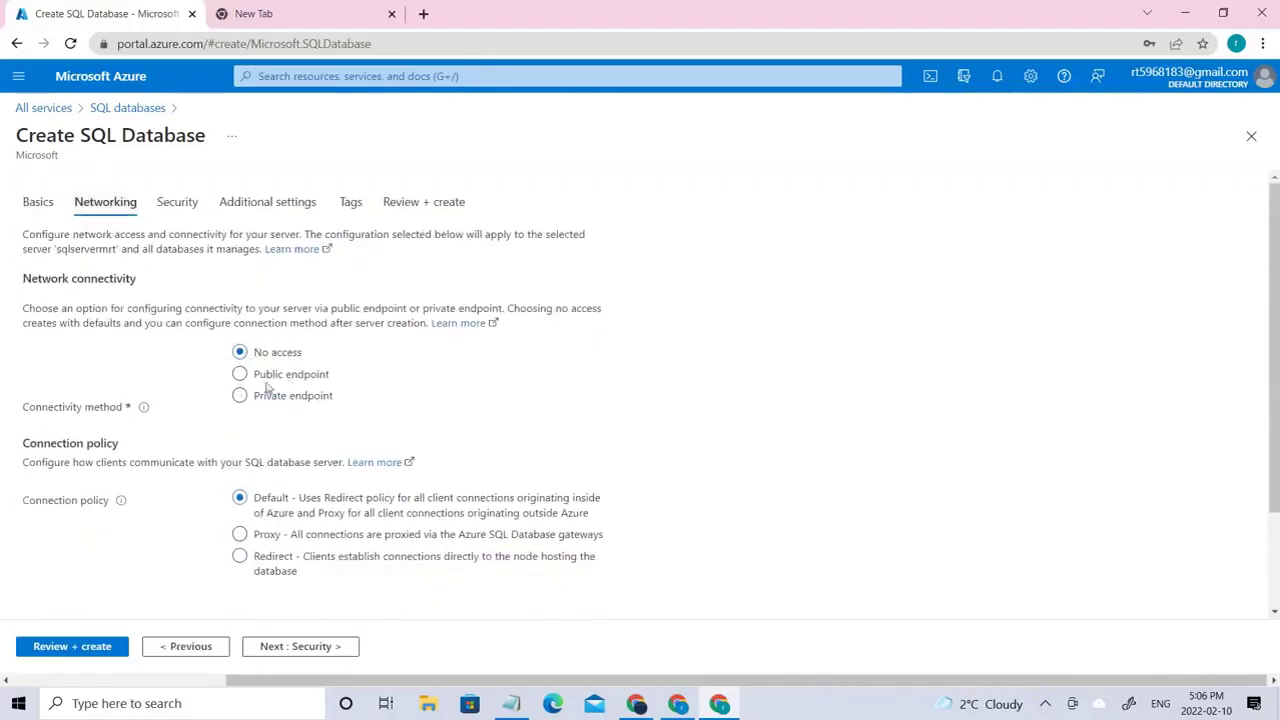
click(266, 376)
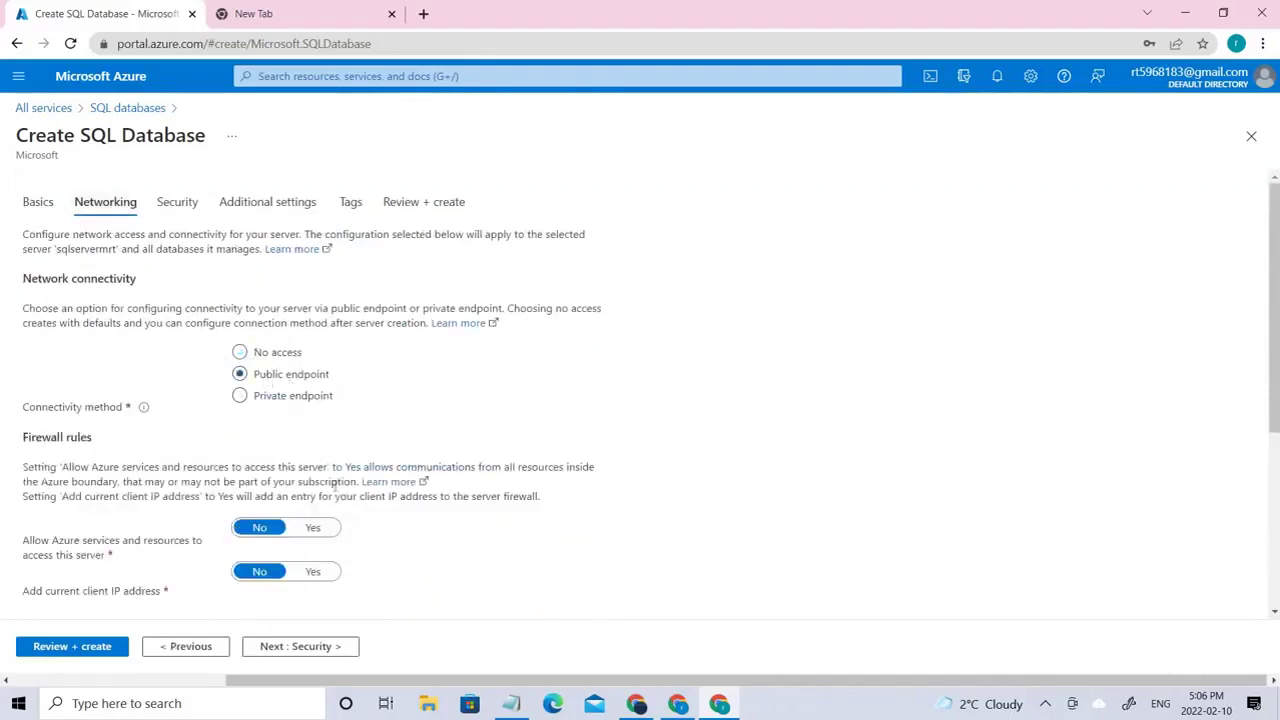
scroll(335, 487, down, 2)
drag(17, 371, 148, 399)
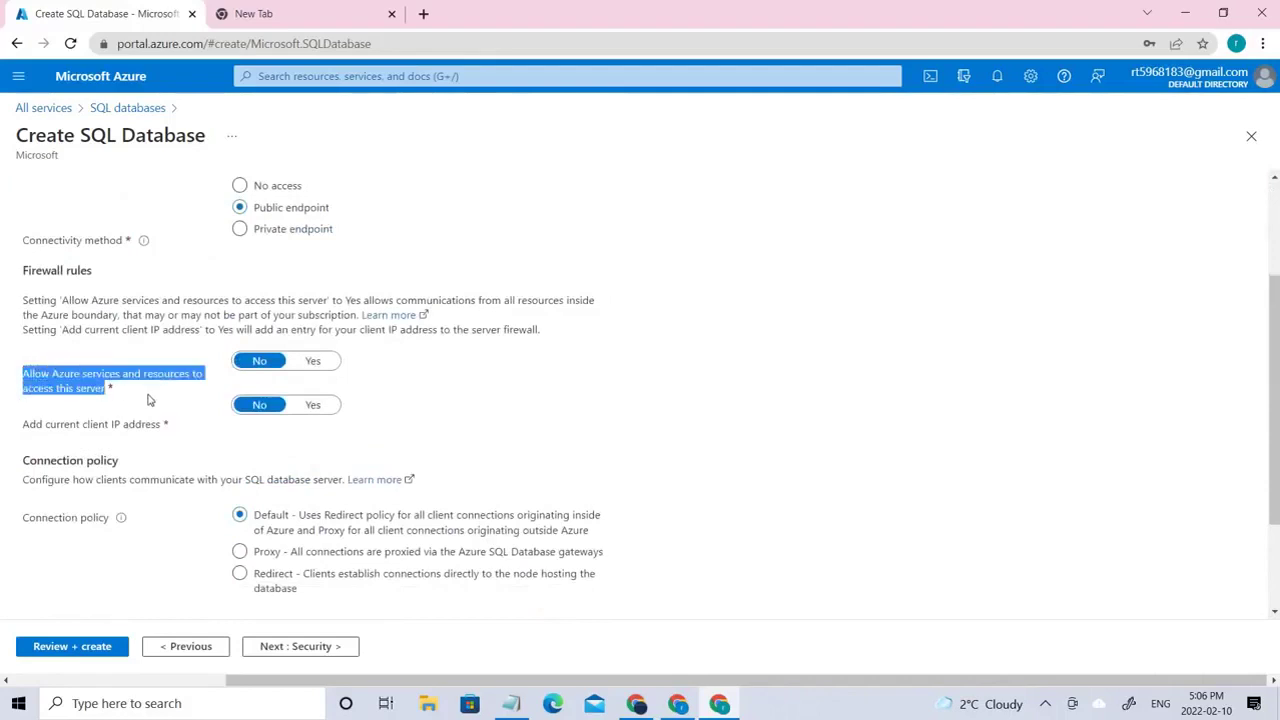
click(313, 360)
scroll(244, 484, down, 2)
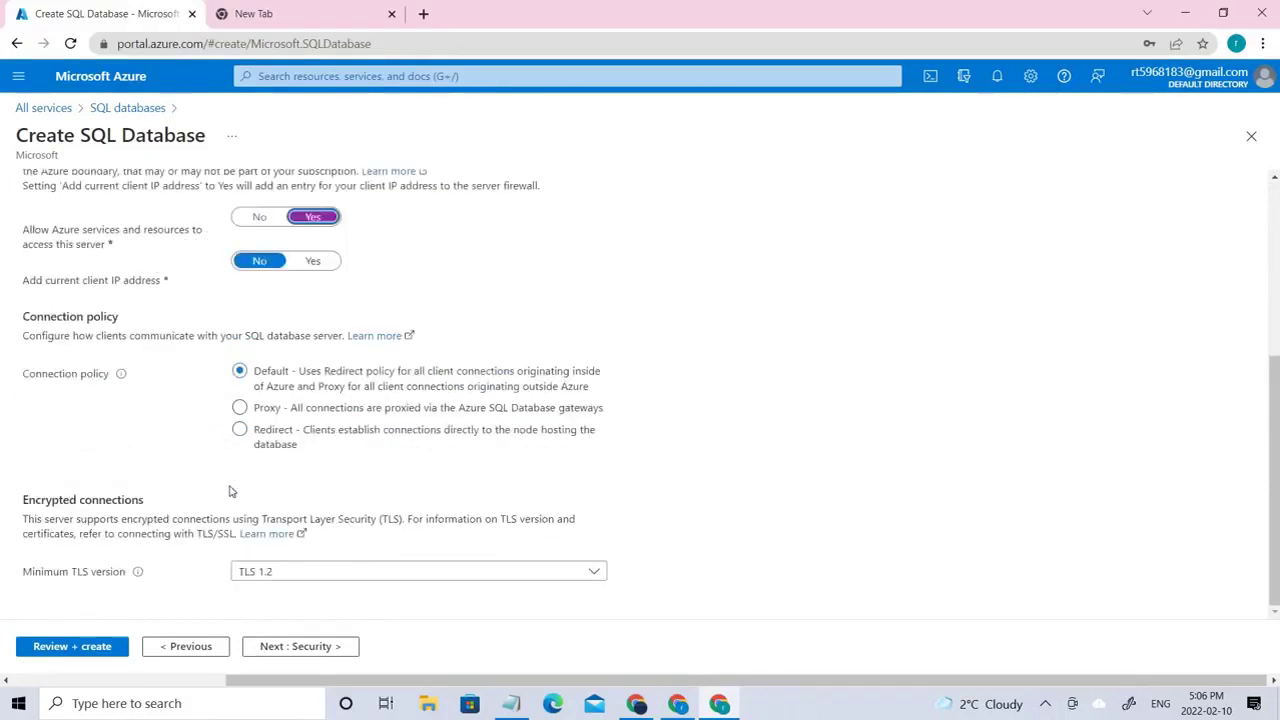
scroll(175, 217, up, 3)
- Decline the Microsoft Defender for SQL trial by choosing Not now
click(176, 203)
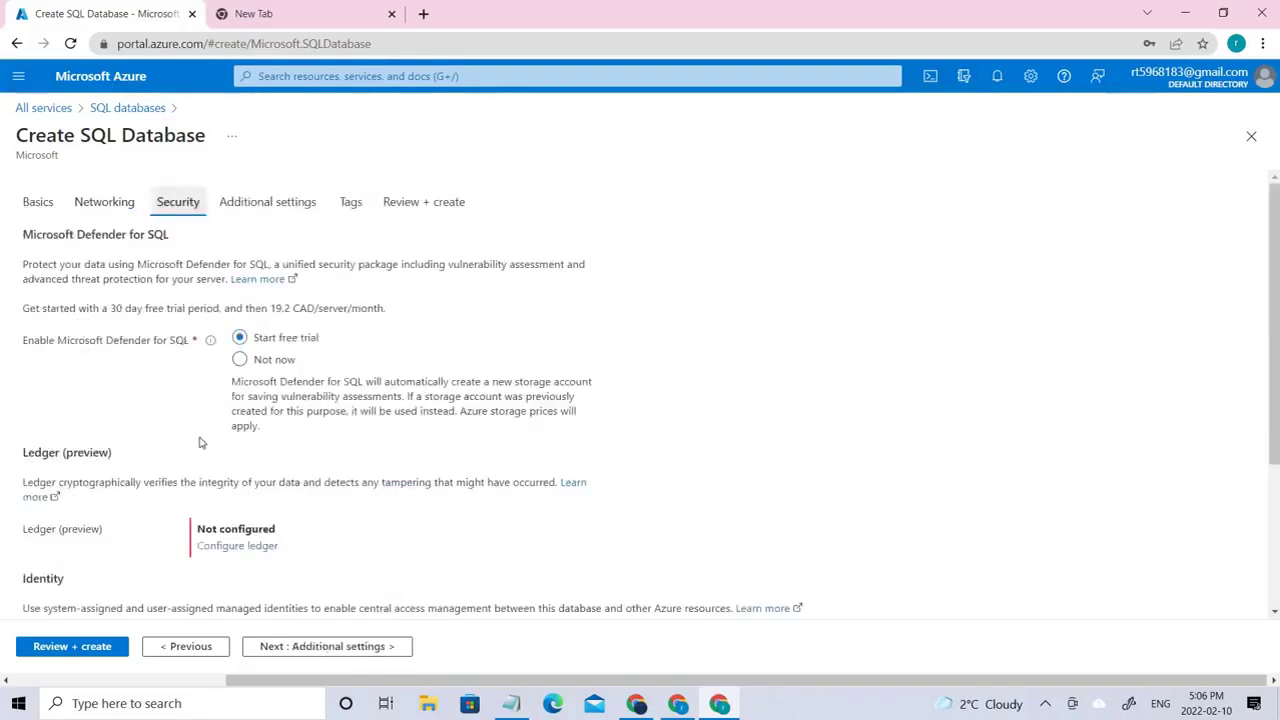
click(250, 360)
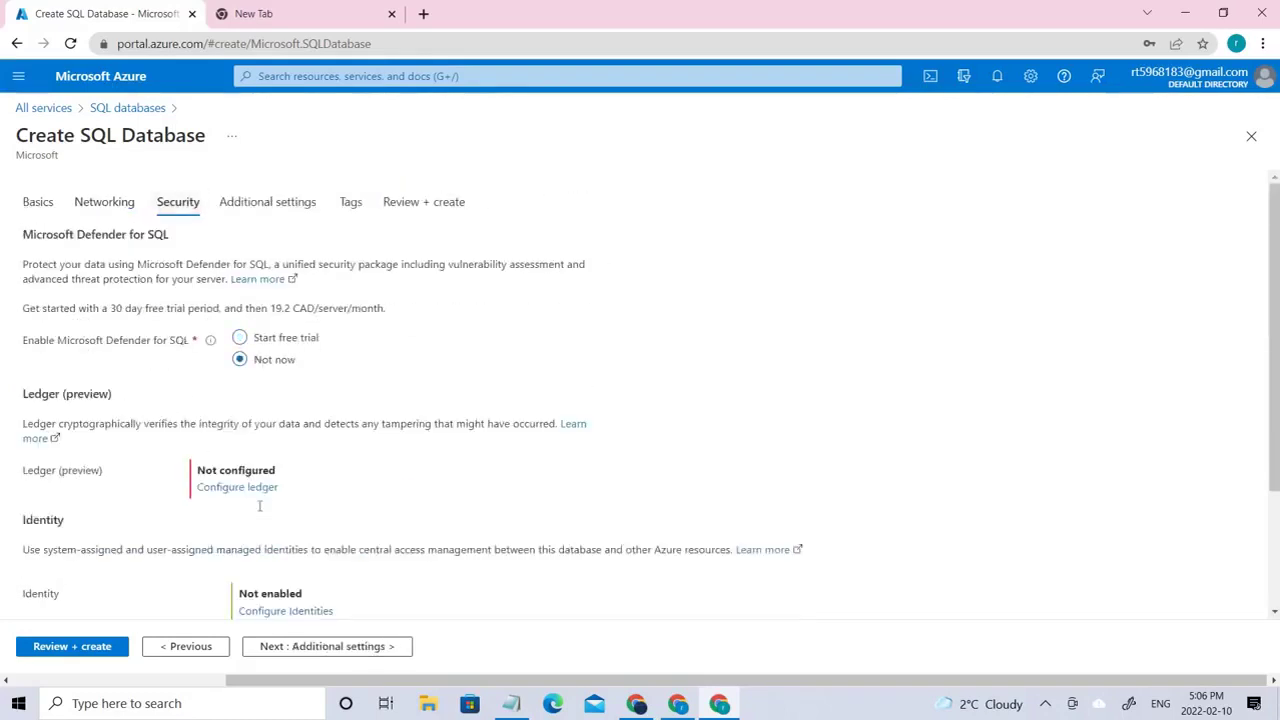
scroll(259, 506, down, 2)
scroll(263, 234, up, 2)
- Use the AdventureWorksLT sample data and bring up the Review + create summary
click(269, 202)
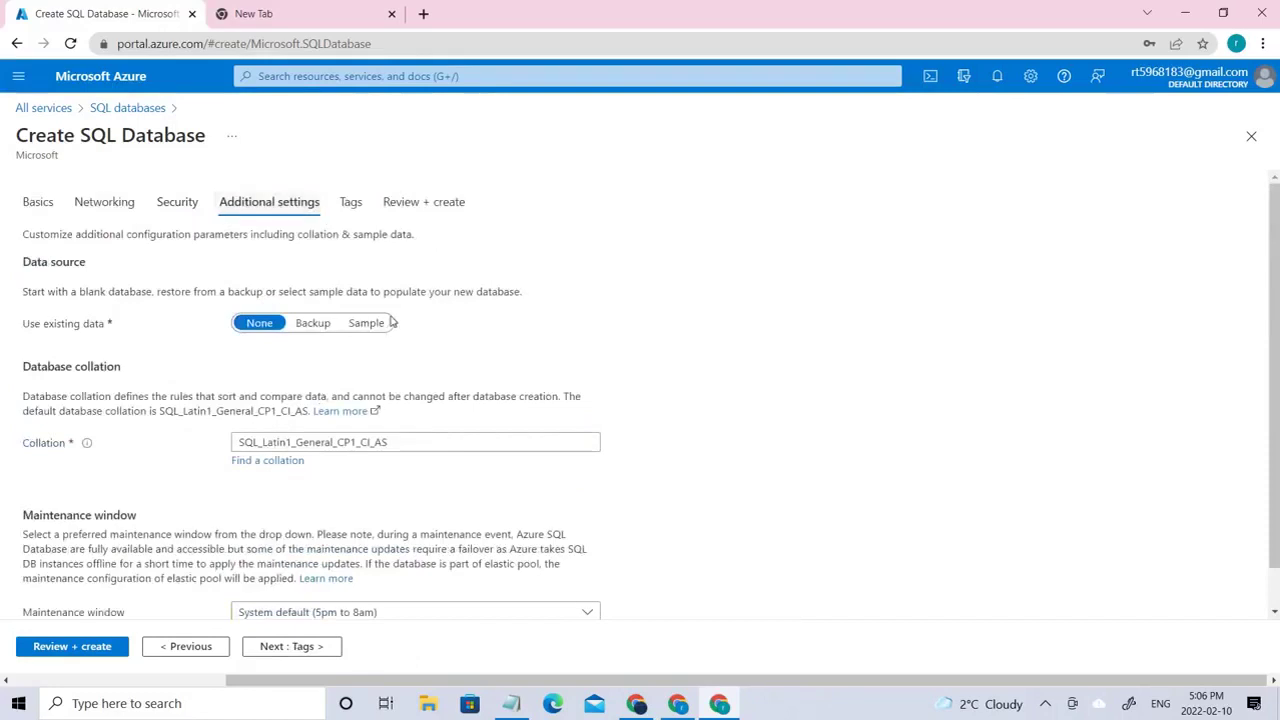
click(350, 323)
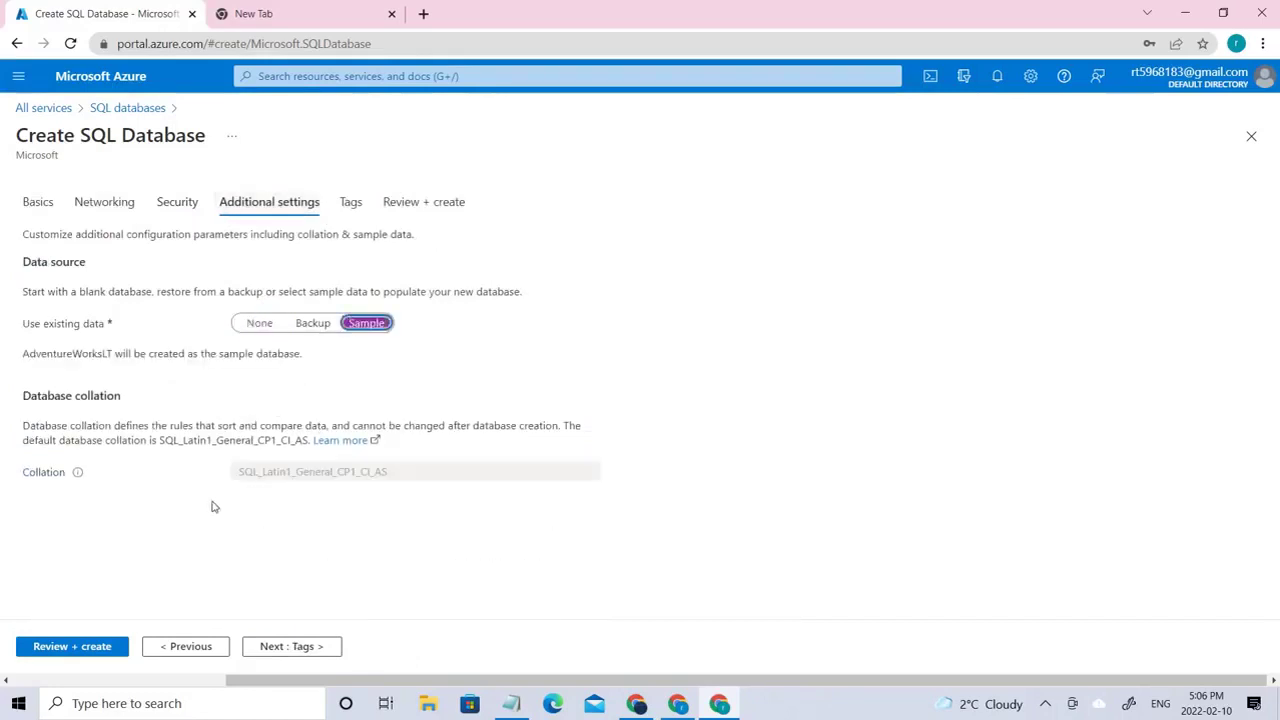
click(351, 202)
click(422, 202)
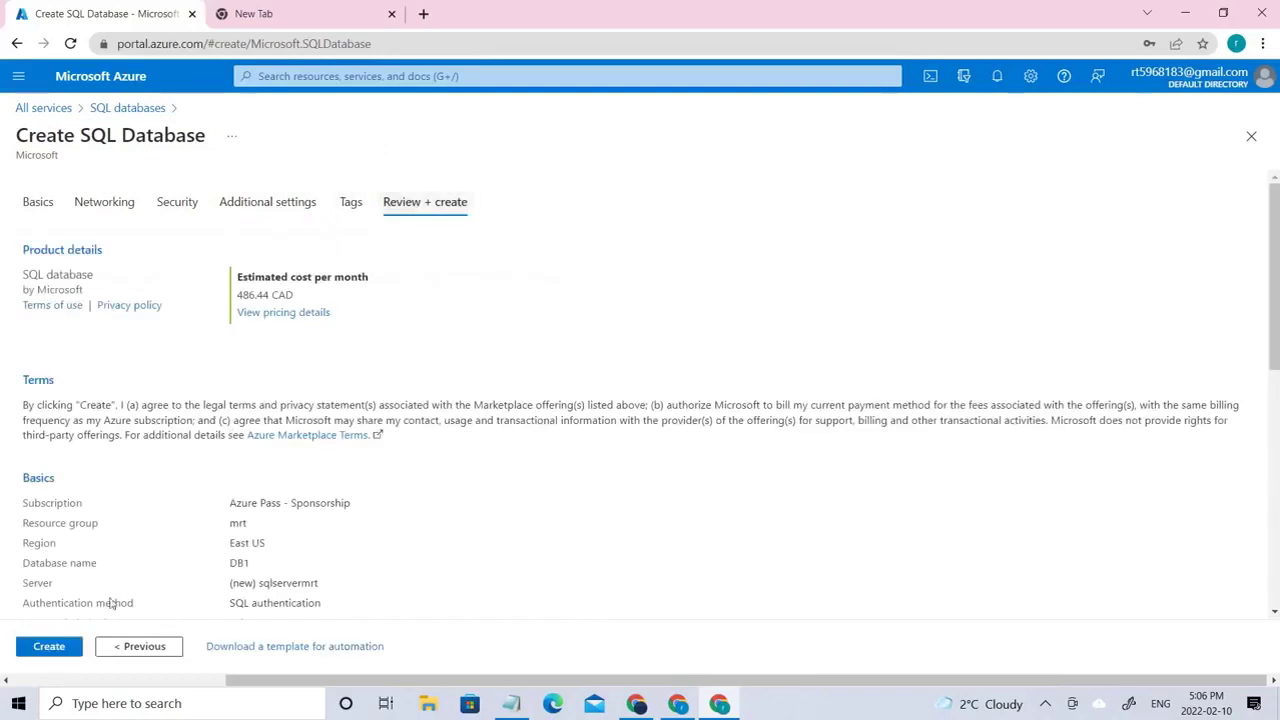
- Create DB1 and its new server, then watch the in-progress deployment overview
click(47, 648)
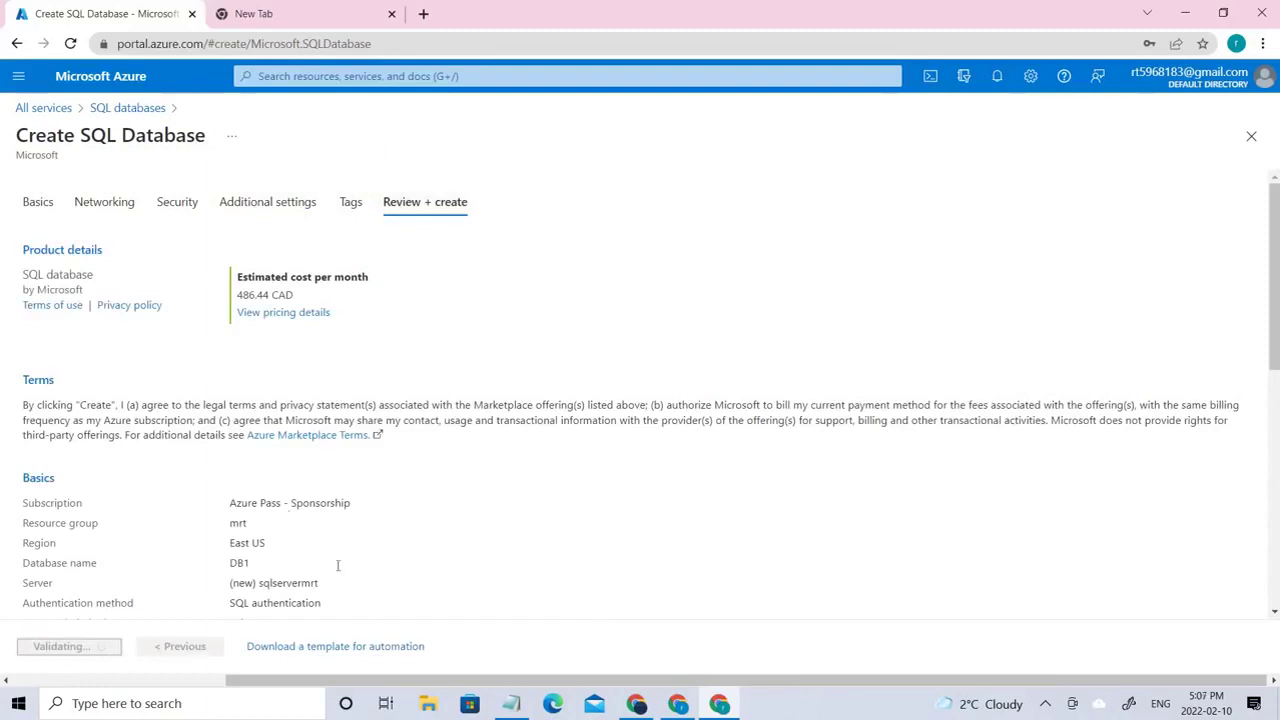
scroll(300, 500, down, 1)
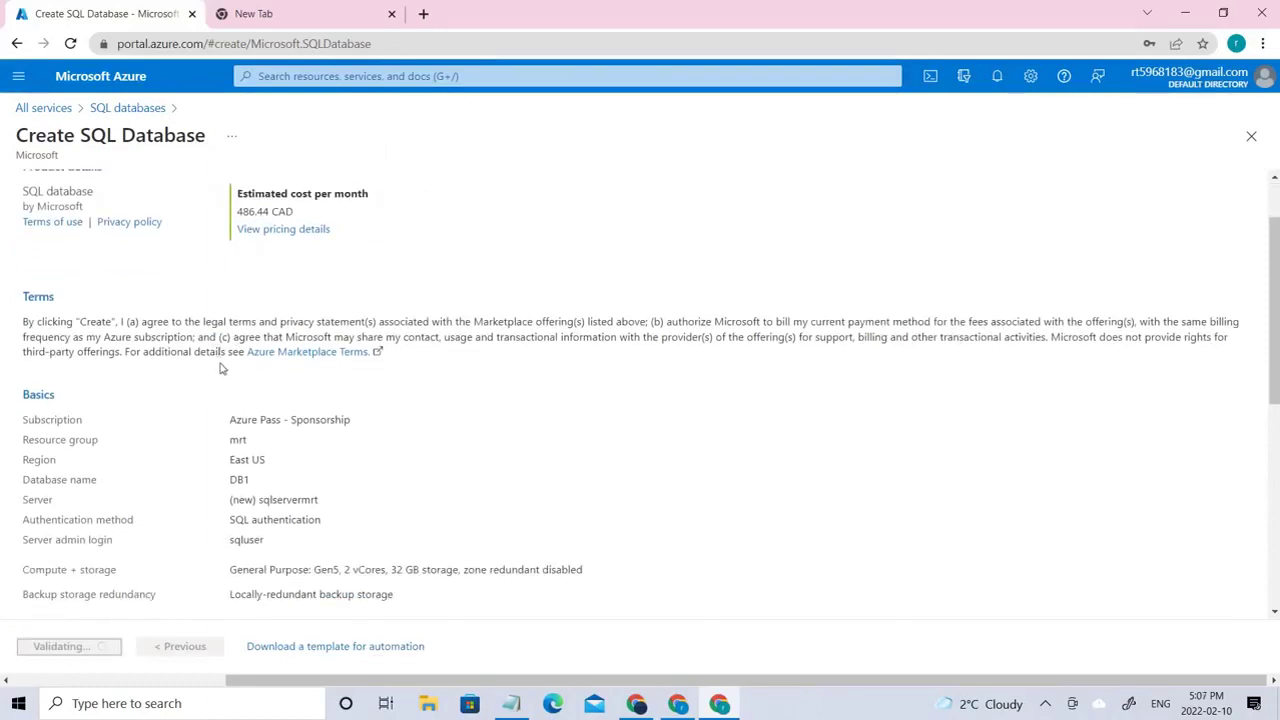
scroll(222, 369, up, 1)
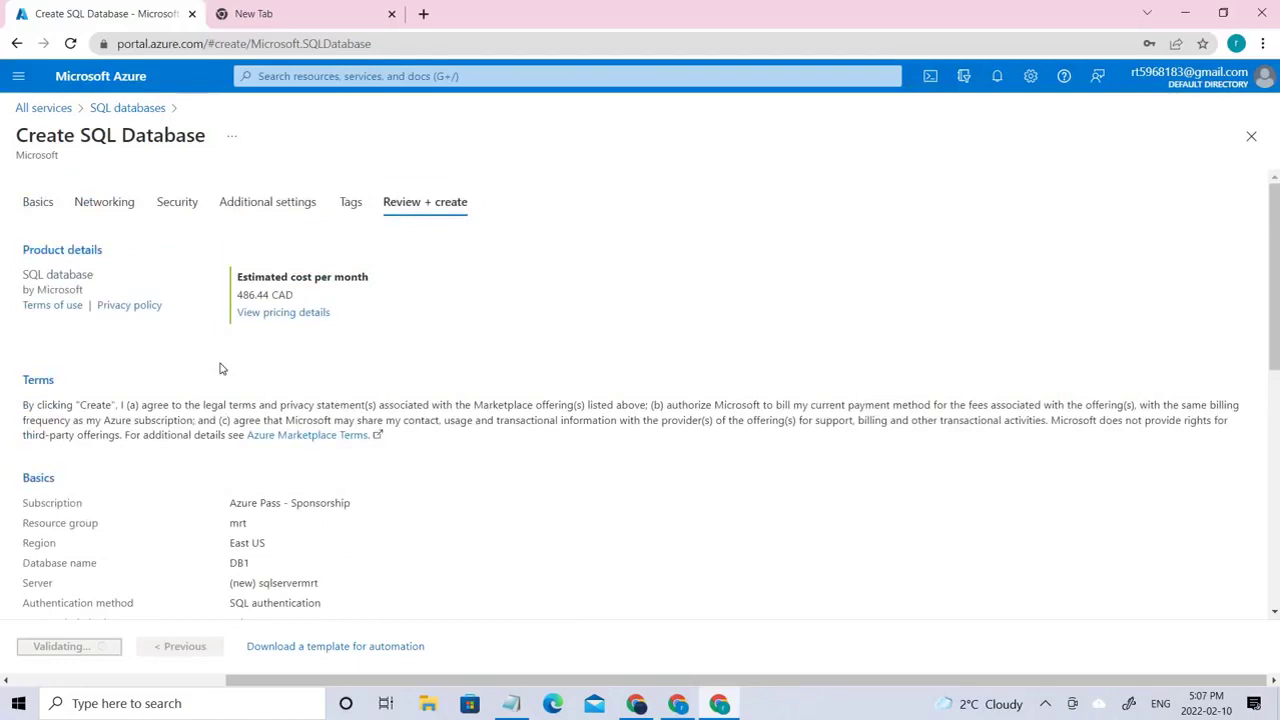
scroll(222, 369, down, 5)
scroll(680, 510, up, 5)
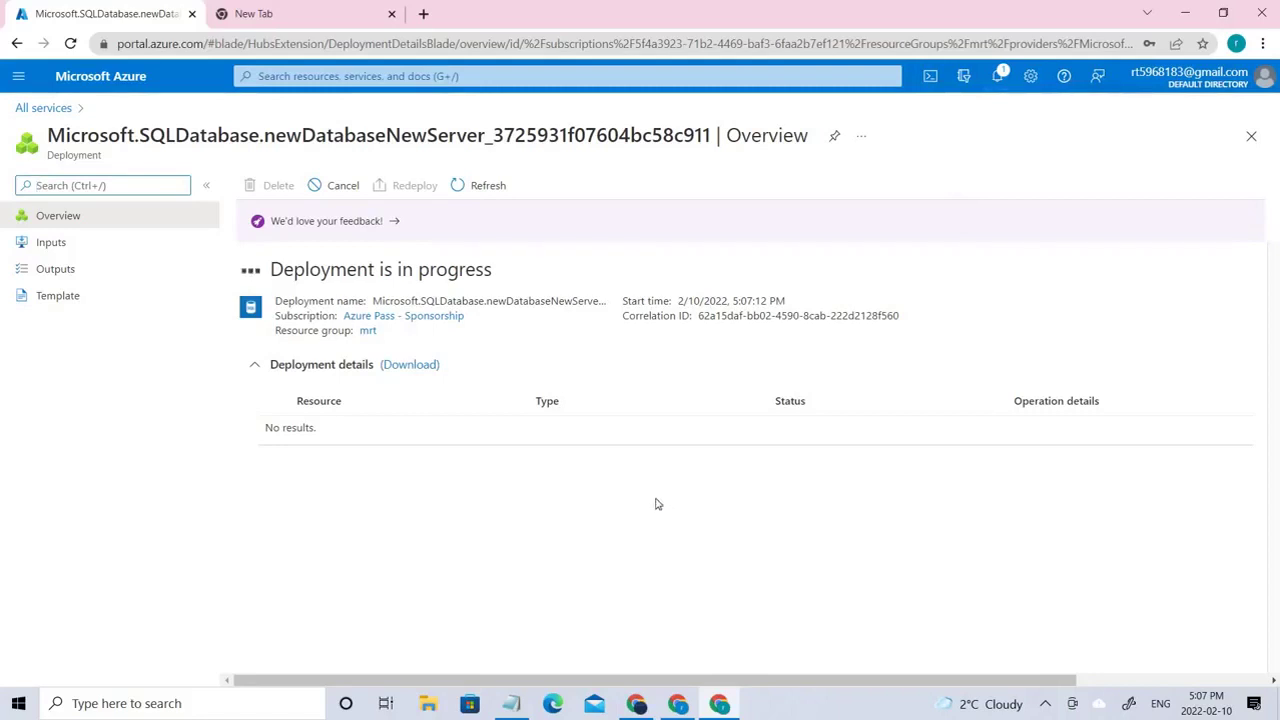
- Refresh the pending deployment twice, then head to All resources from the portal menu
click(474, 189)
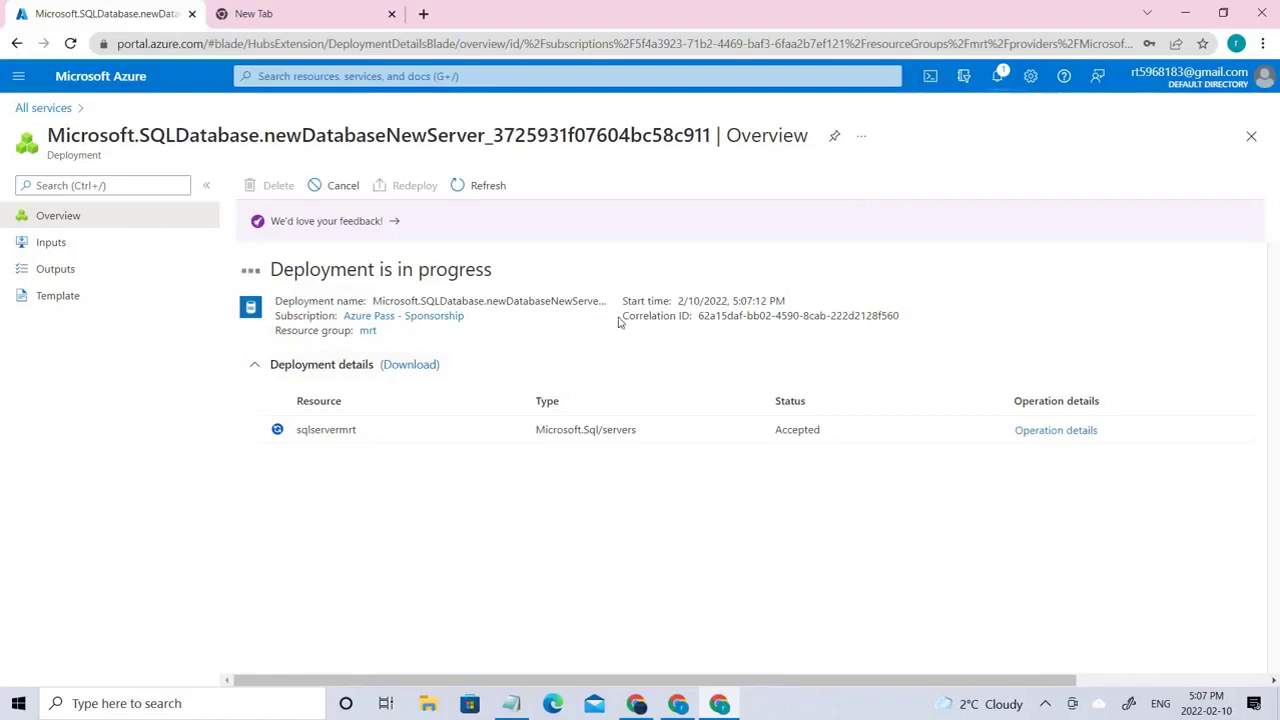
click(453, 185)
click(16, 77)
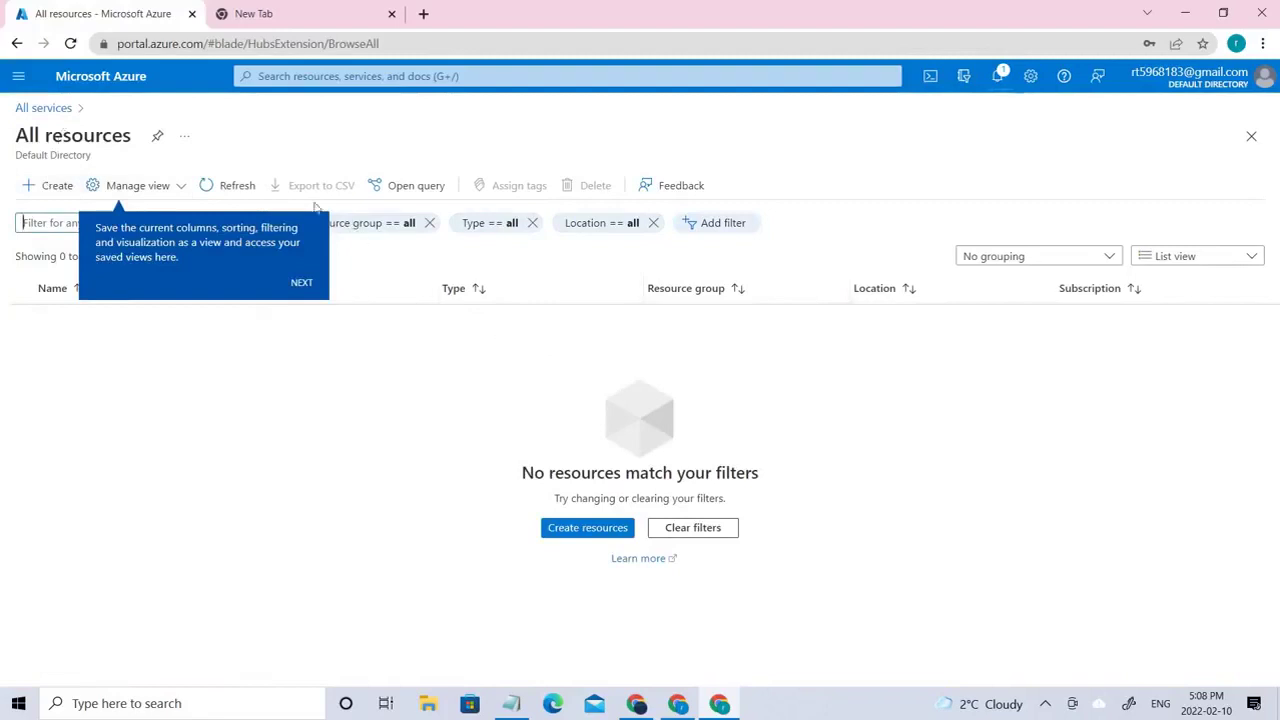
- Dismiss the All resources tour tips, refresh the empty list, and return to All services
click(228, 186)
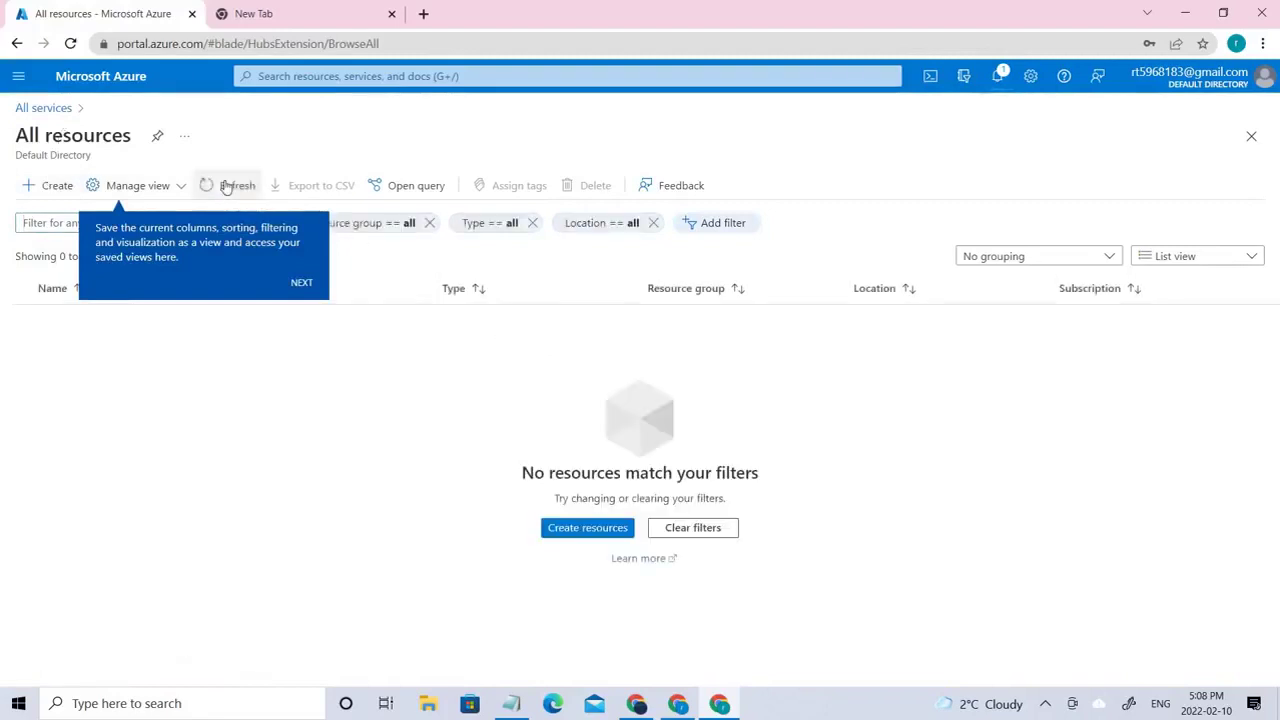
click(302, 284)
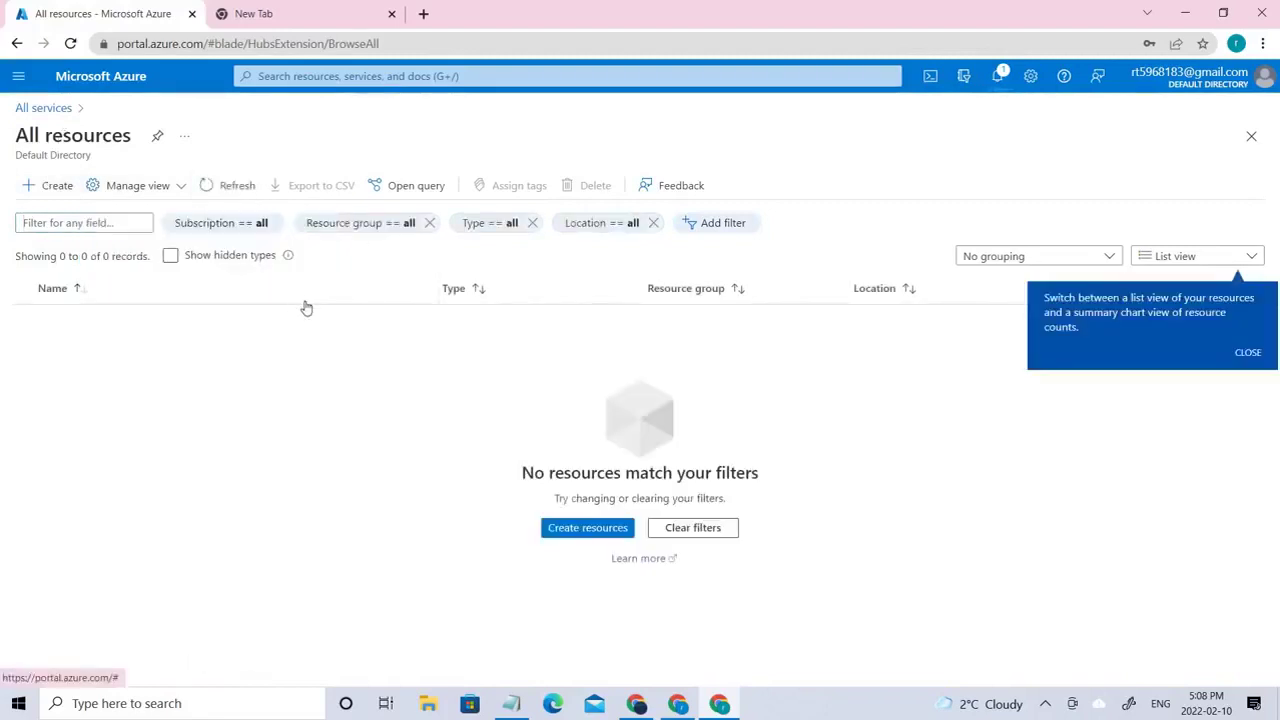
click(1248, 354)
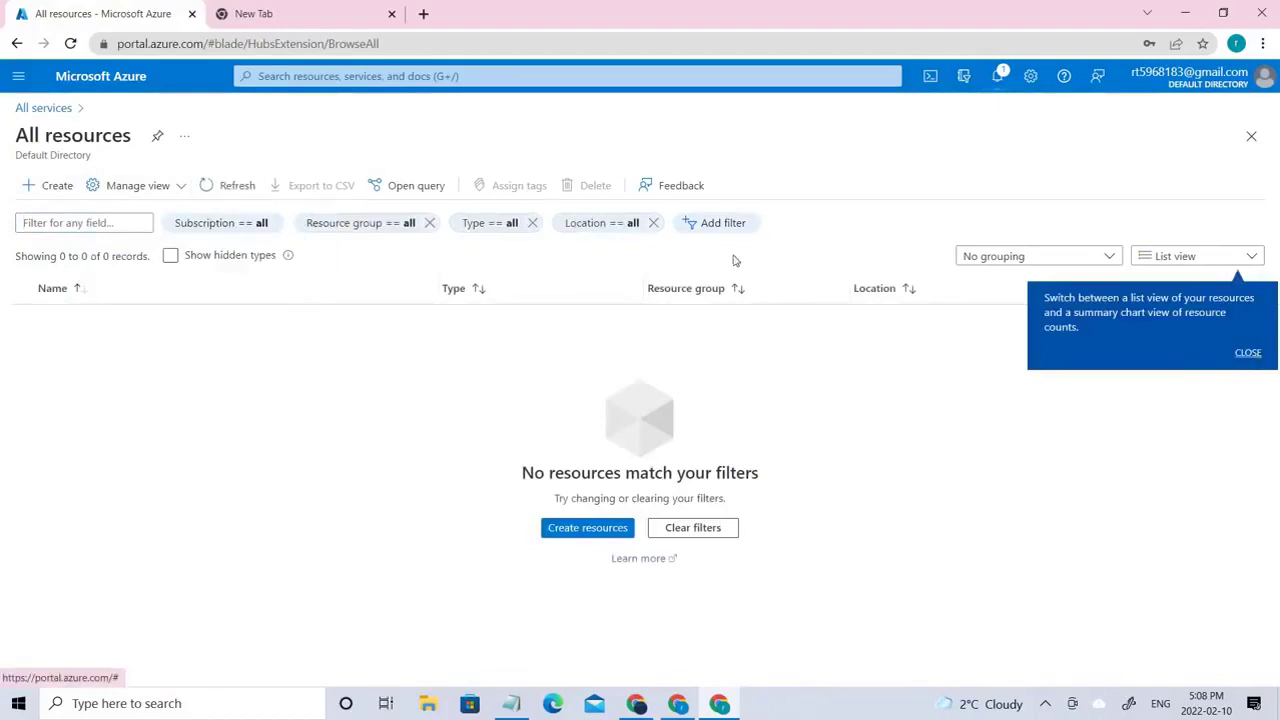
click(226, 190)
click(209, 190)
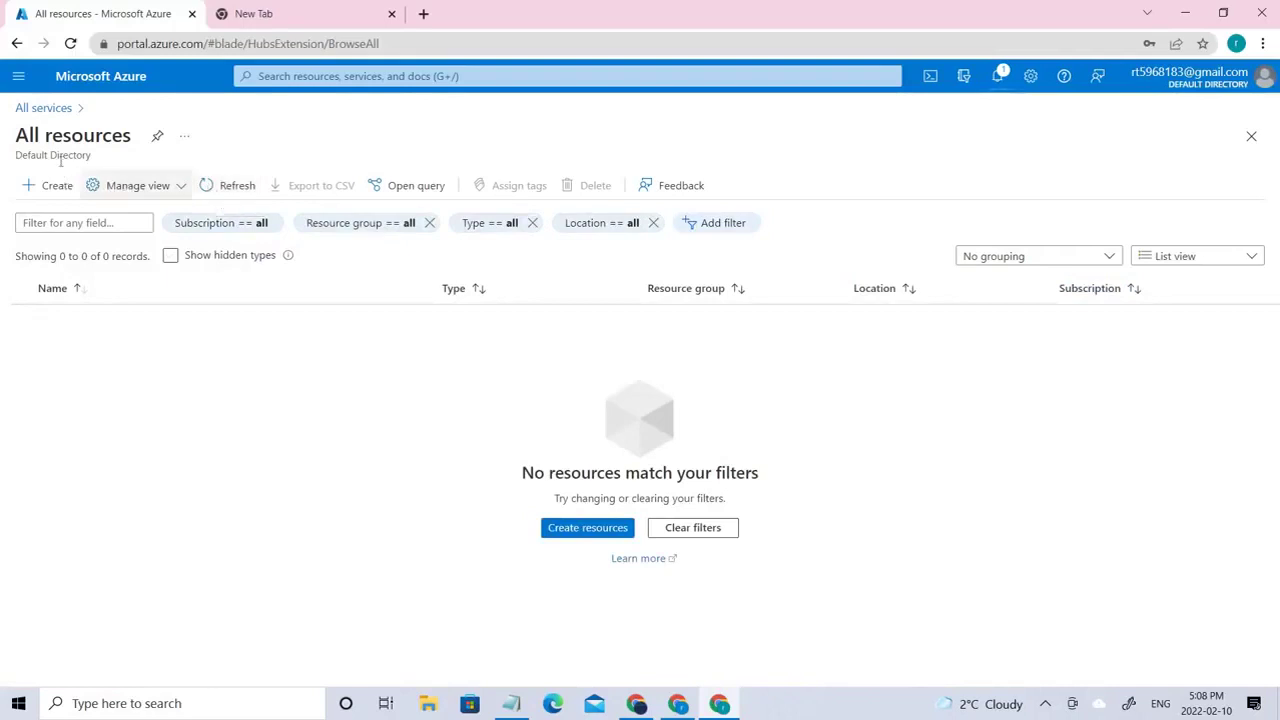
click(46, 110)
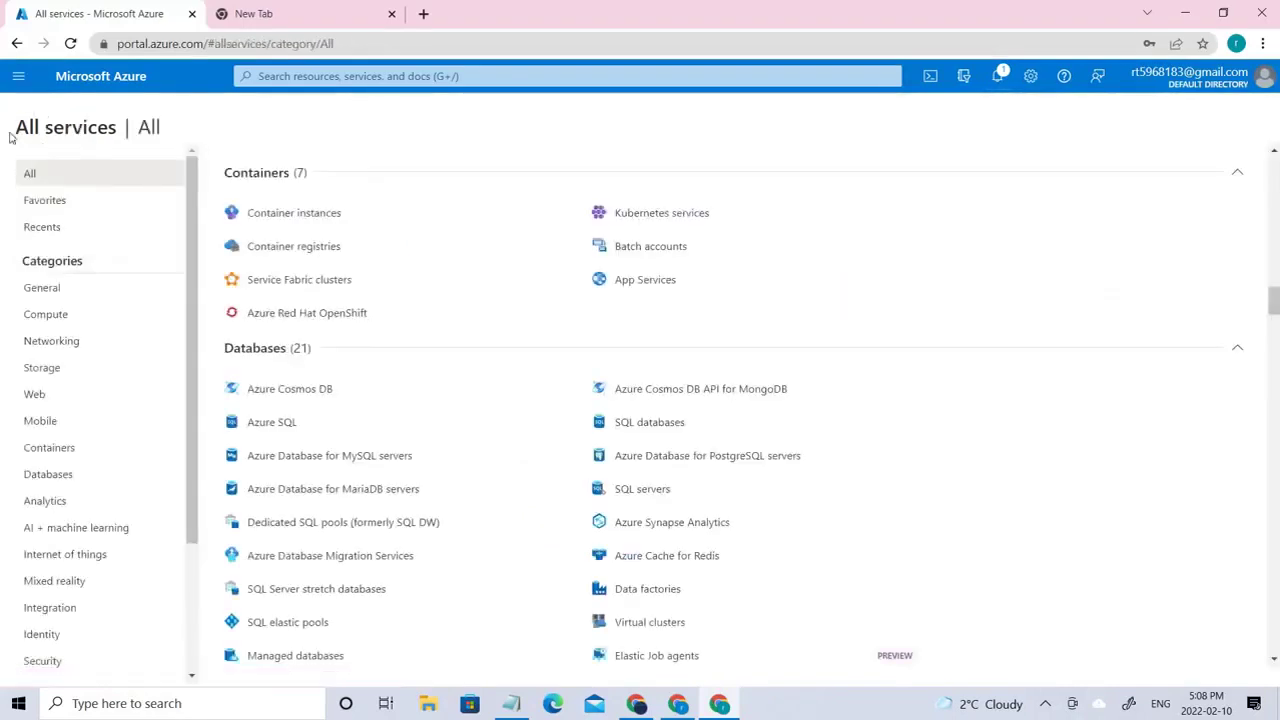
- Check the SQL databases list, refreshing it several times, then return to All services
click(645, 421)
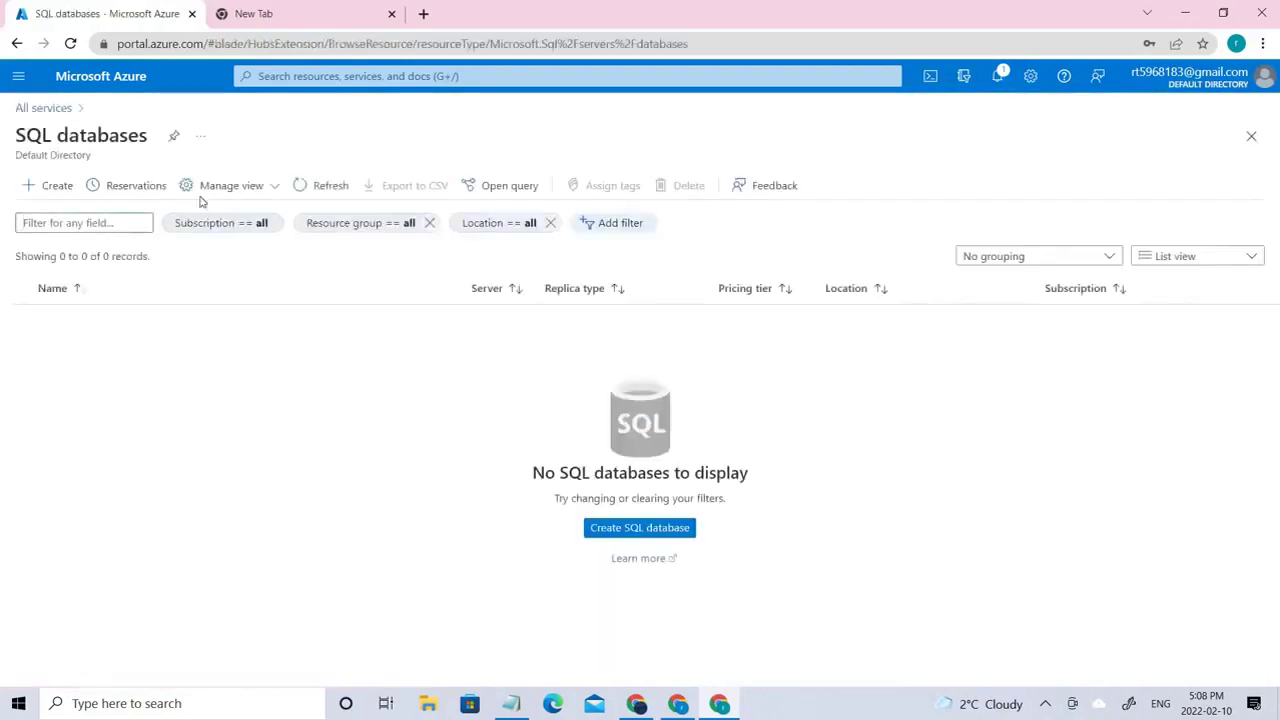
click(316, 186)
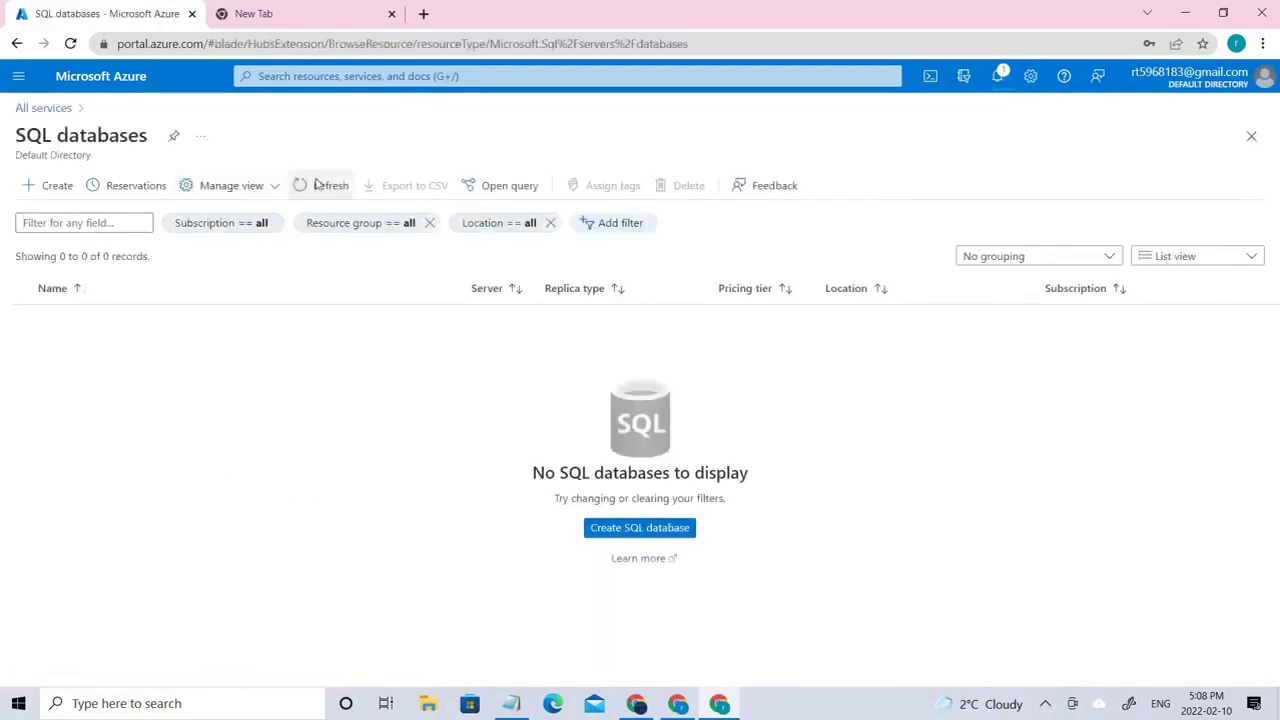
click(316, 185)
click(316, 185)
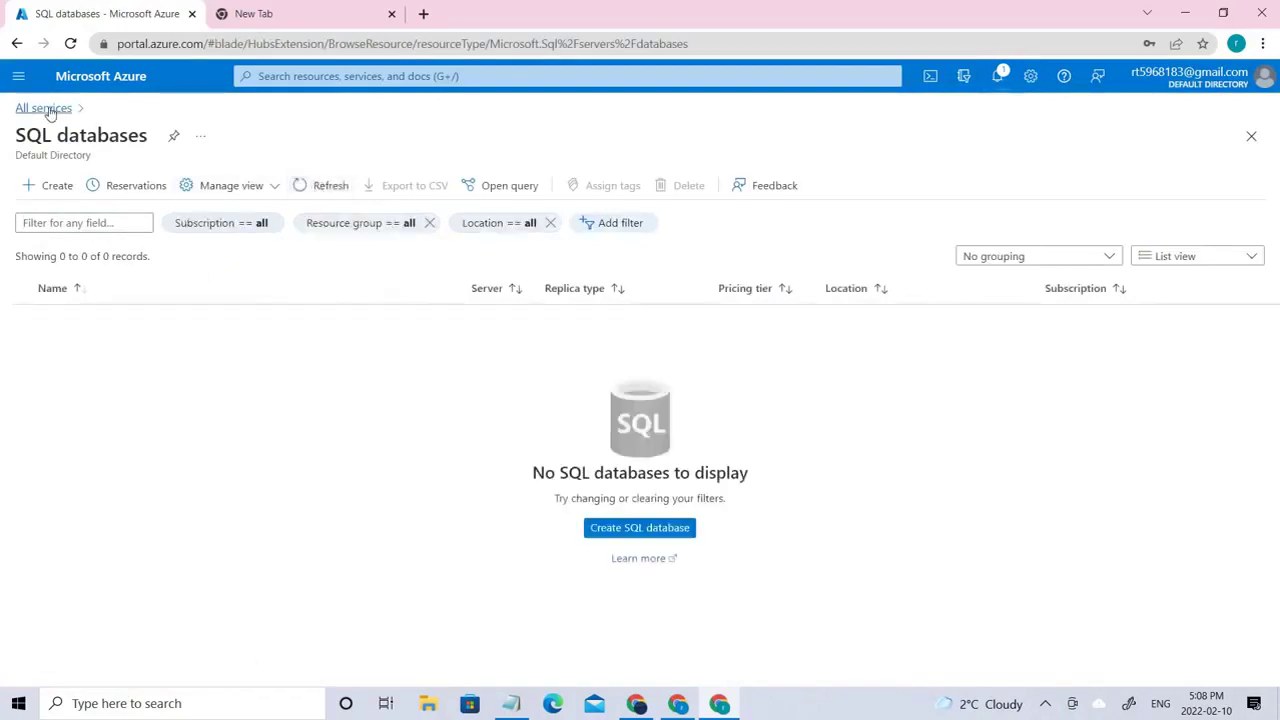
click(318, 185)
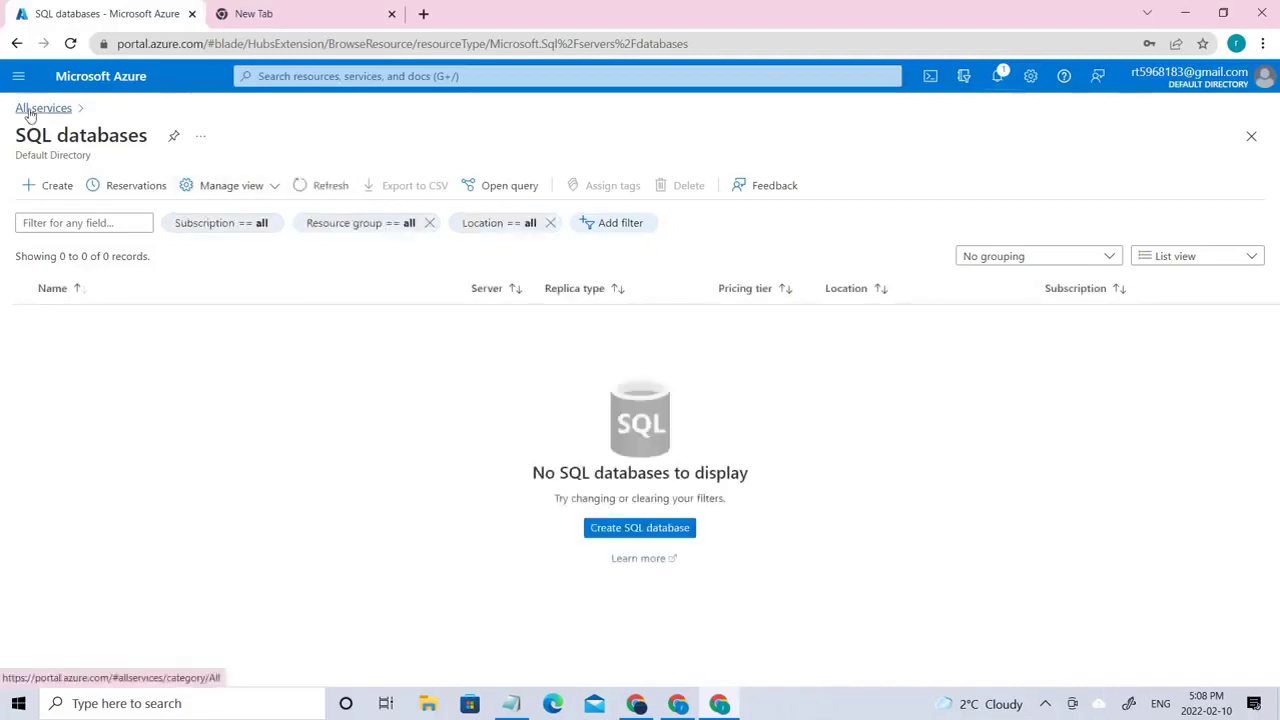
click(29, 113)
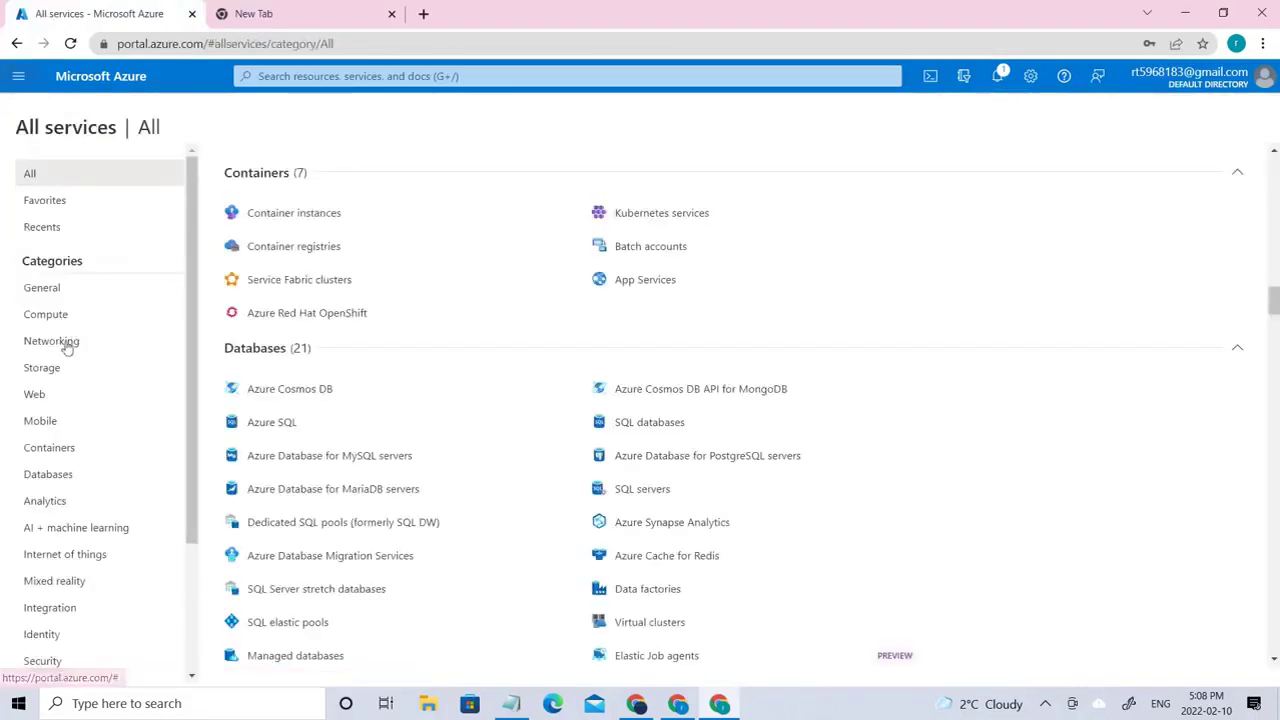
scroll(60, 380, down, 2)
scroll(85, 370, down, 1)
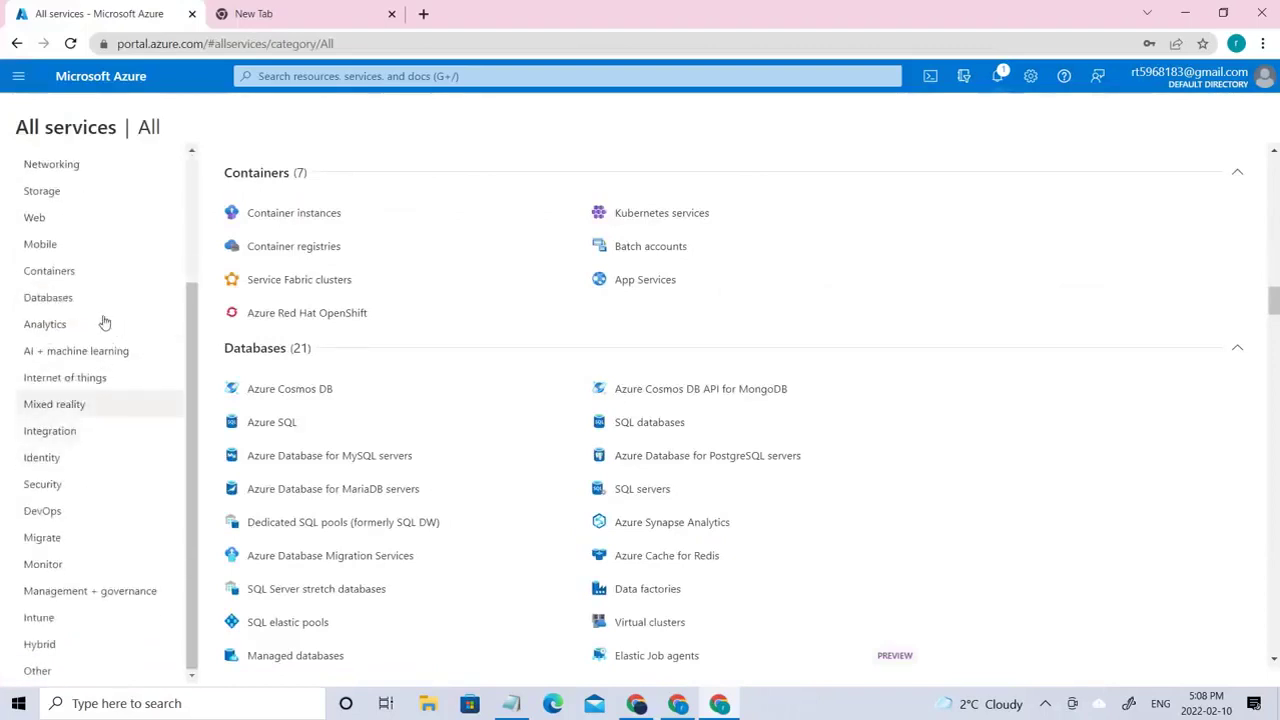
scroll(103, 323, up, 3)
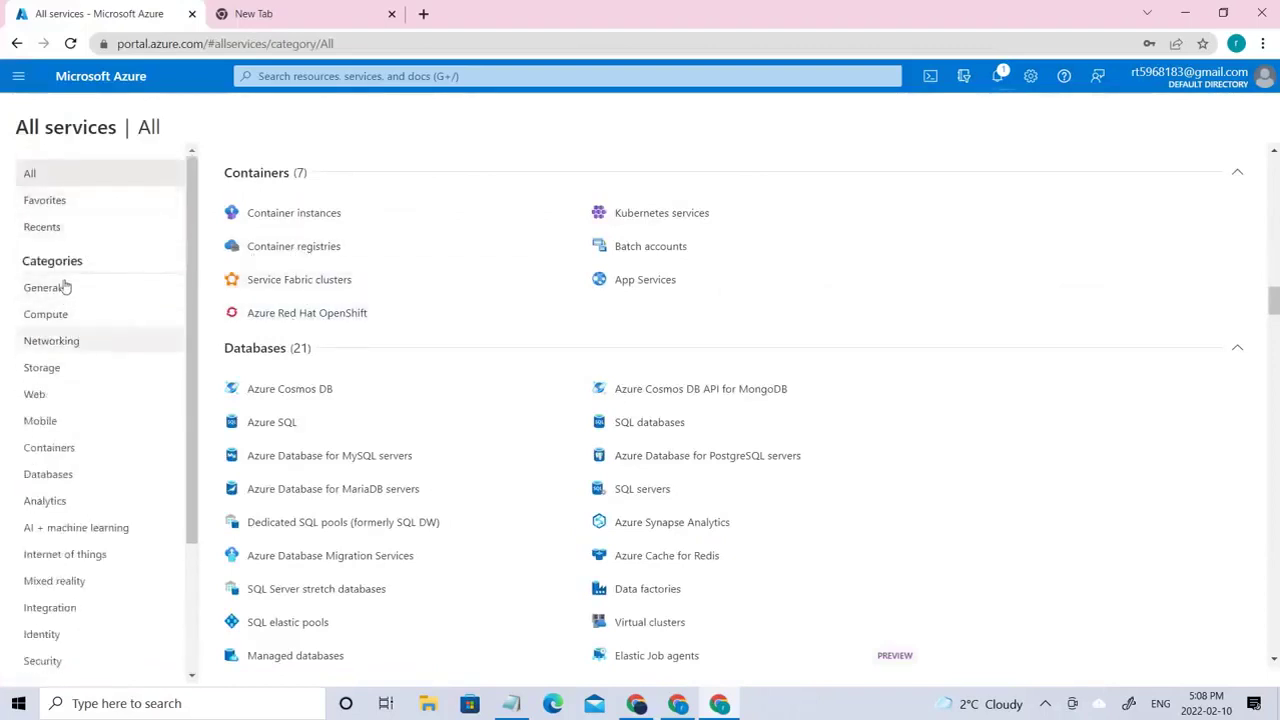
- Open All resources and refresh it until the sqlservermrt SQL server is listed
click(18, 76)
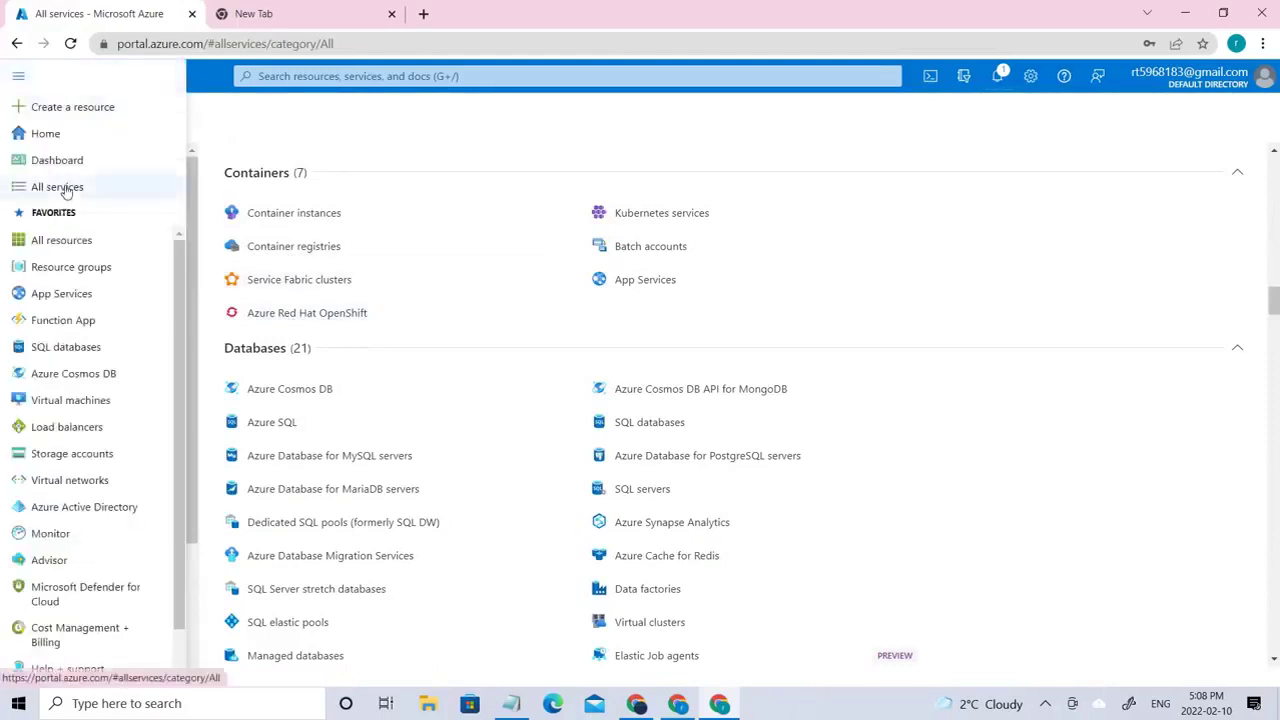
click(65, 190)
click(18, 76)
click(53, 245)
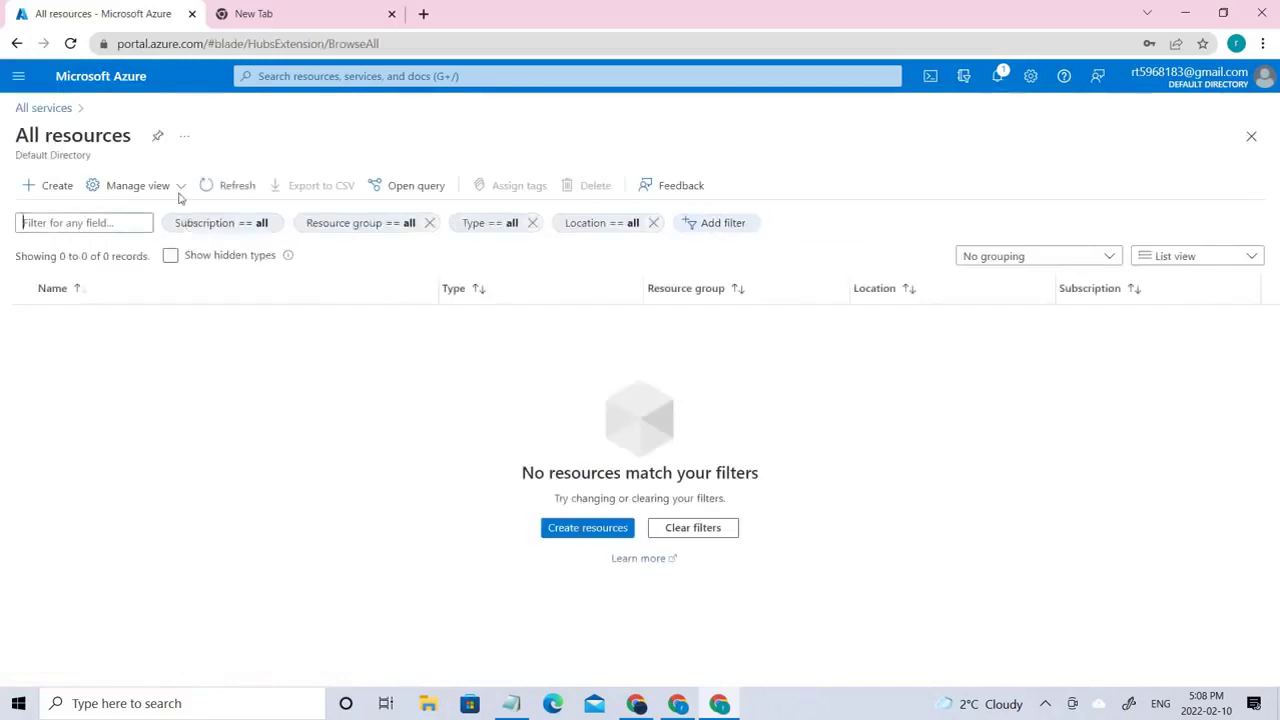
click(246, 185)
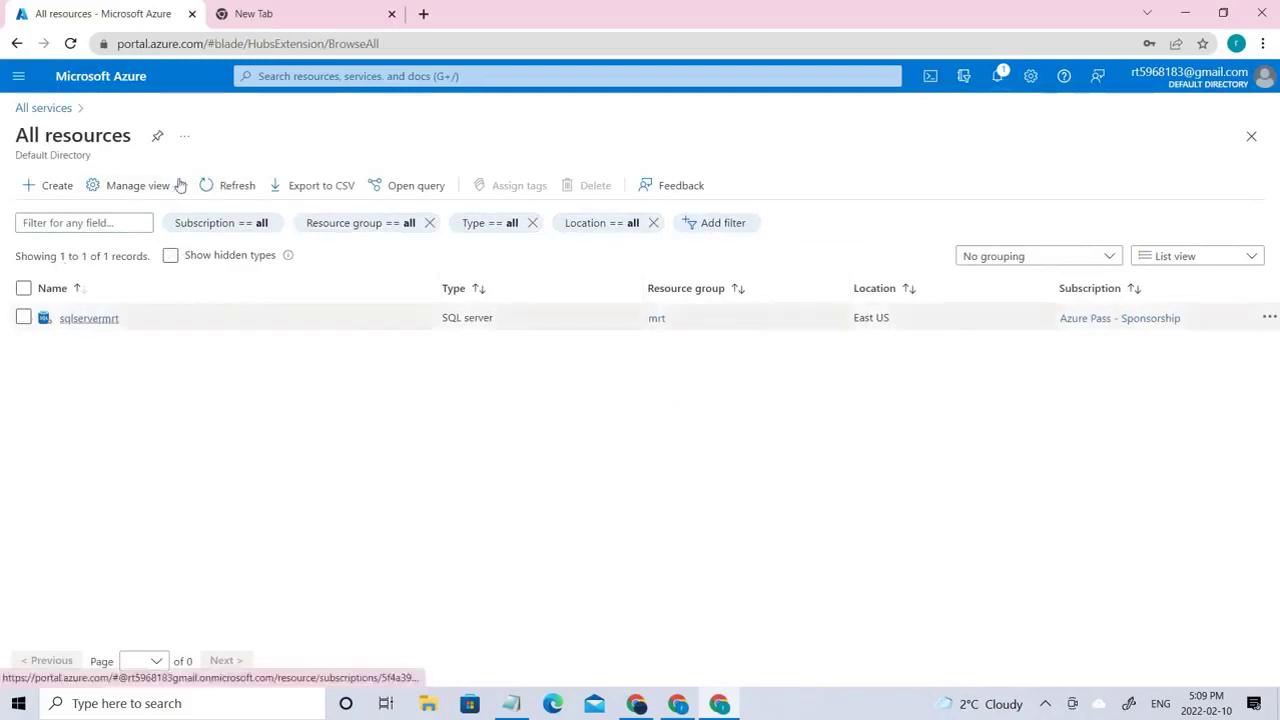
click(228, 185)
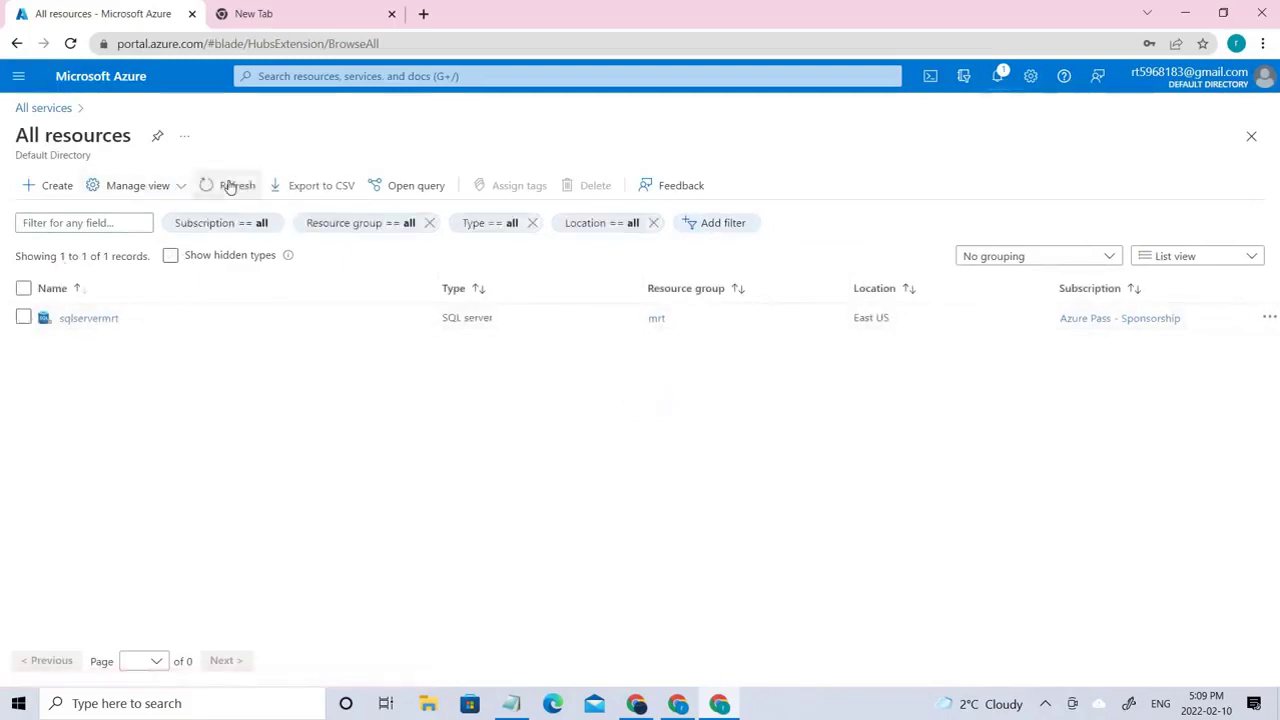
click(229, 186)
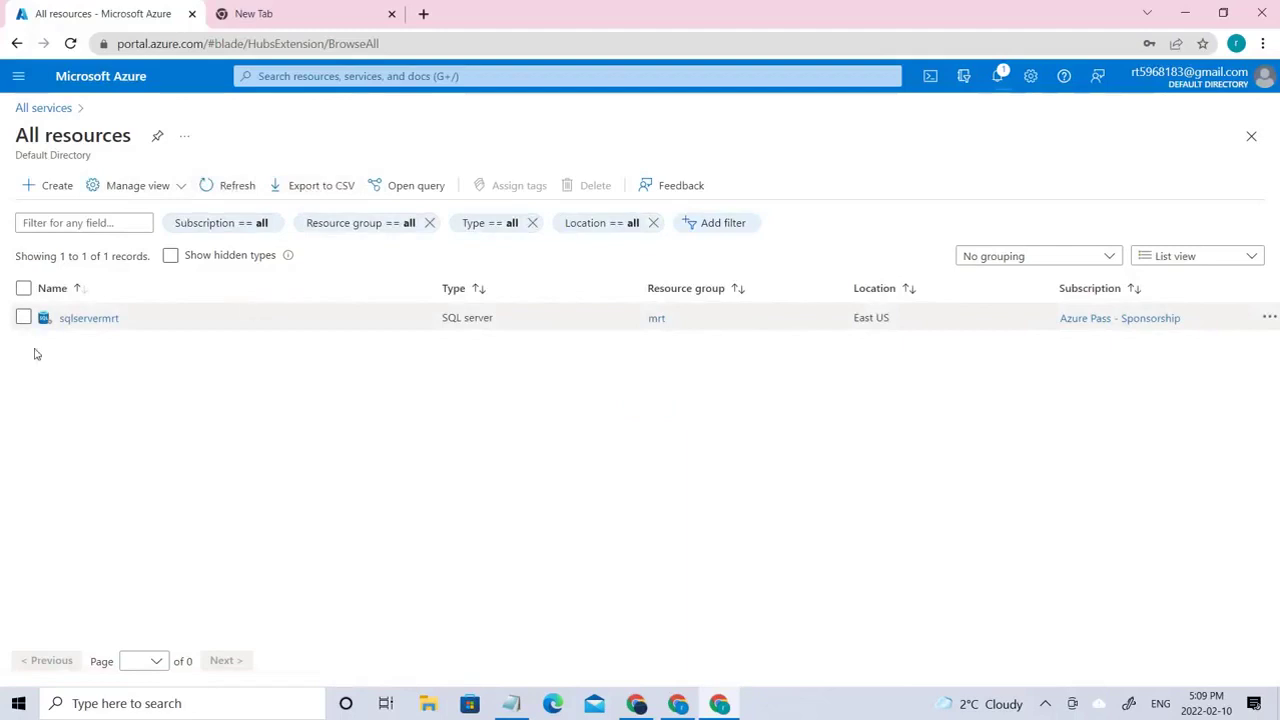
- Inspect the sqlservermrt server details, then close its blade
click(90, 319)
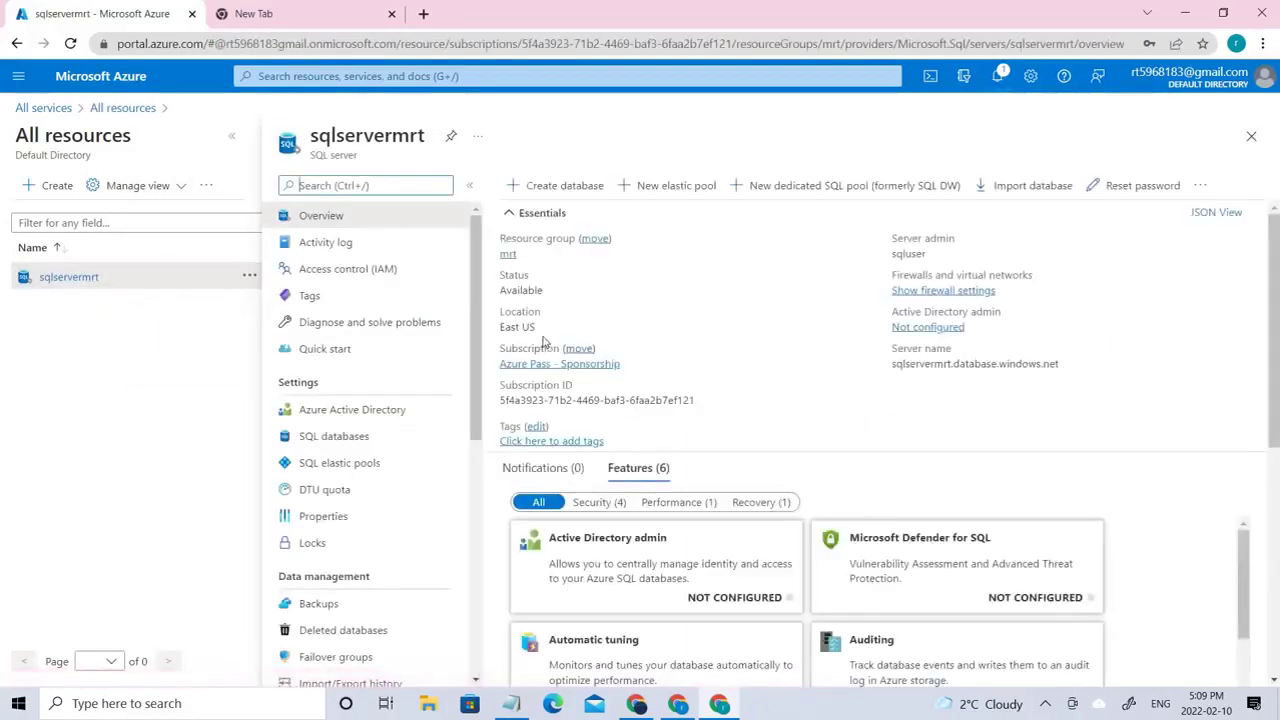
scroll(615, 358, down, 1)
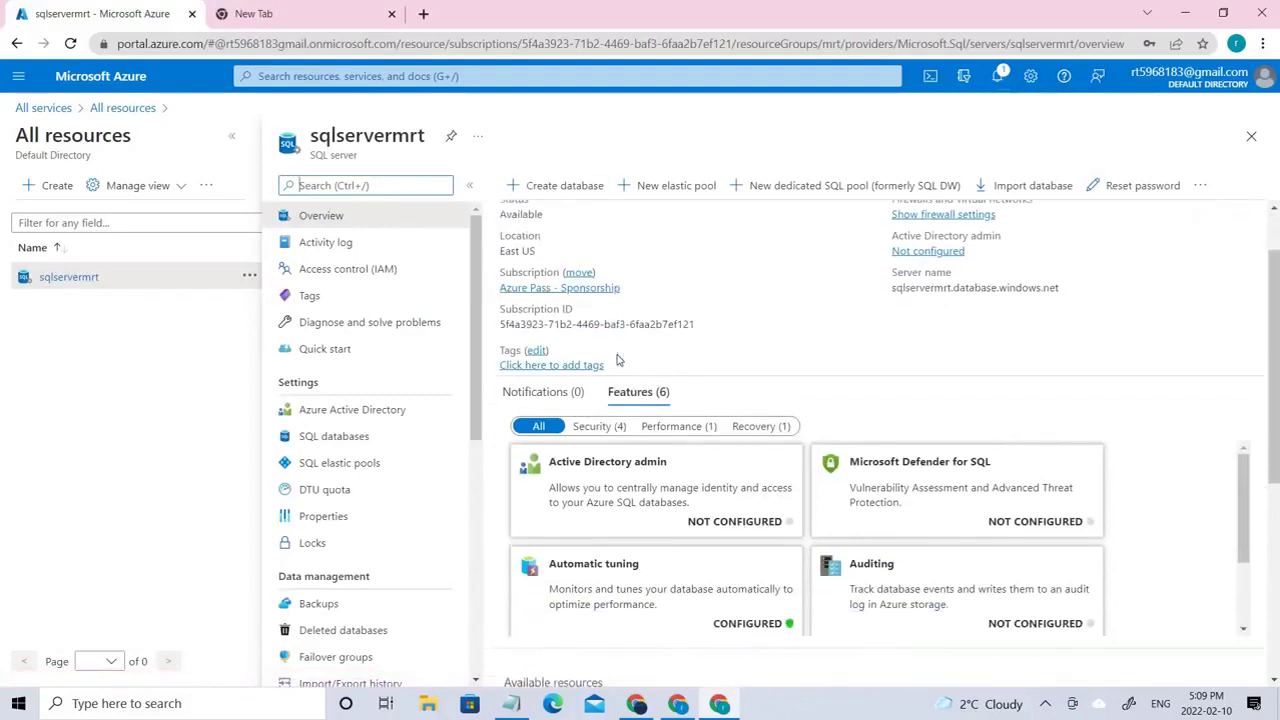
scroll(615, 360, up, 1)
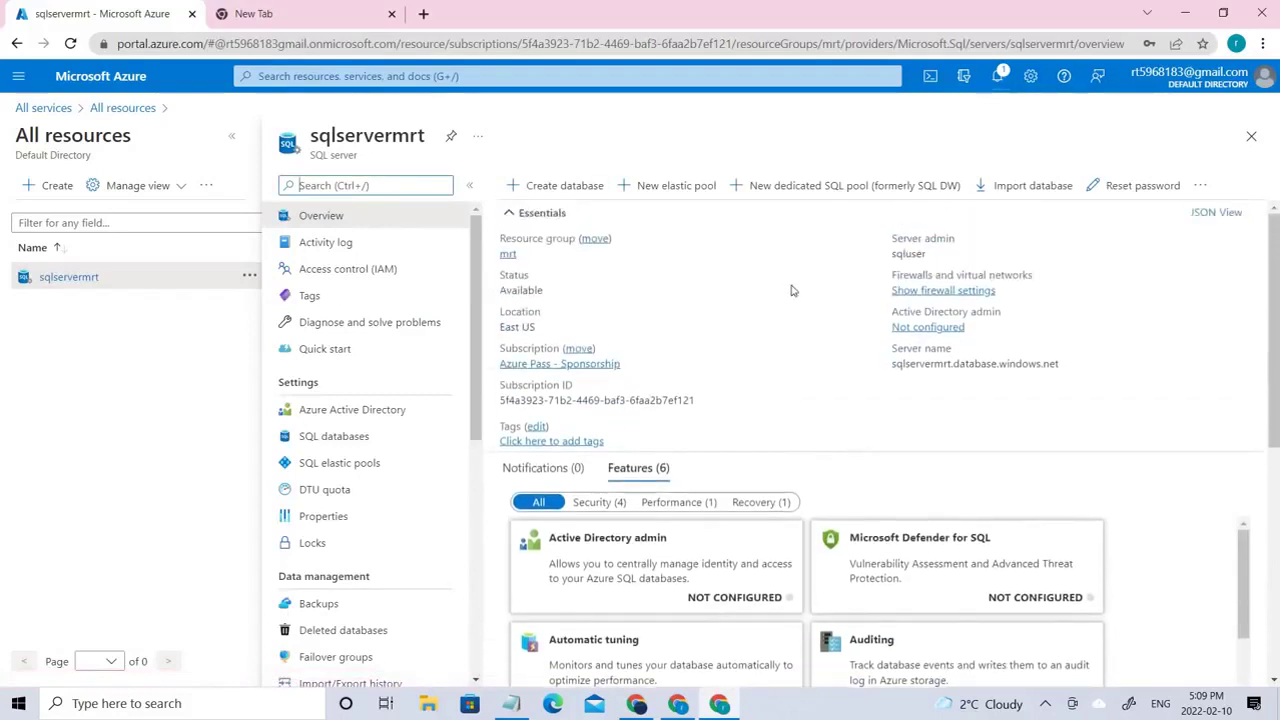
click(1250, 140)
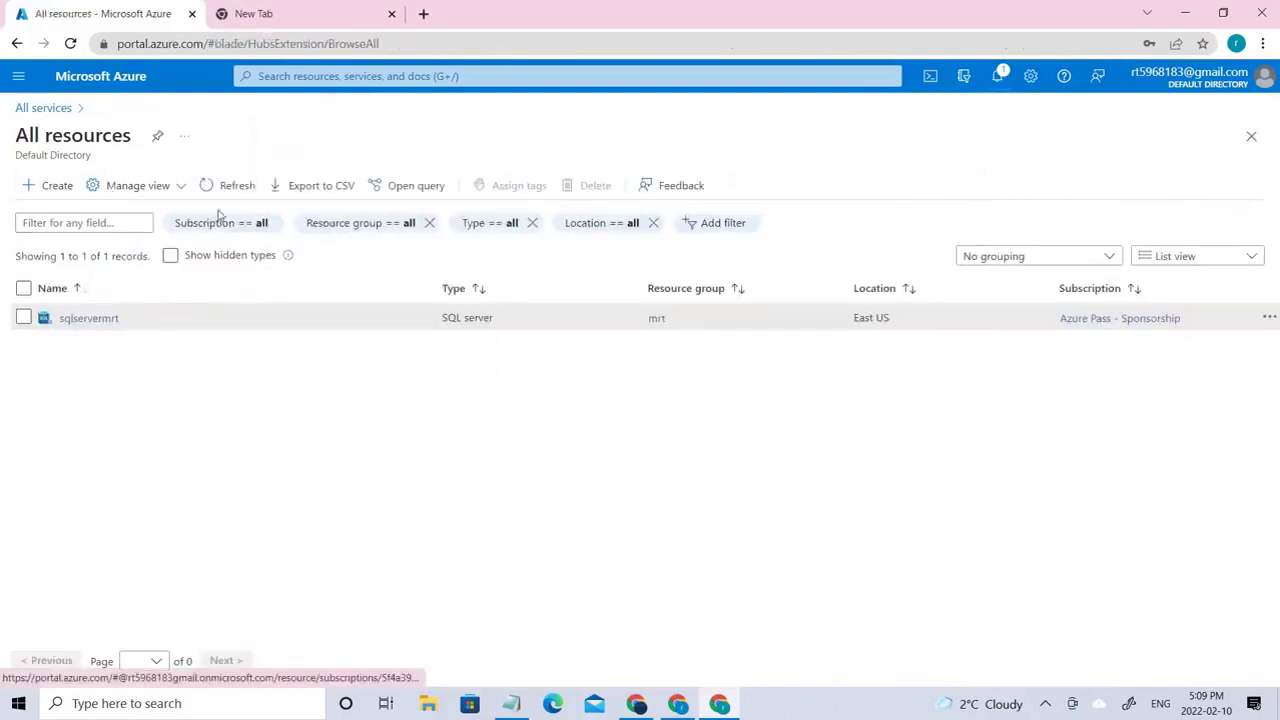
- Refresh the resource list repeatedly until the deployment to group mrt reports success
click(244, 188)
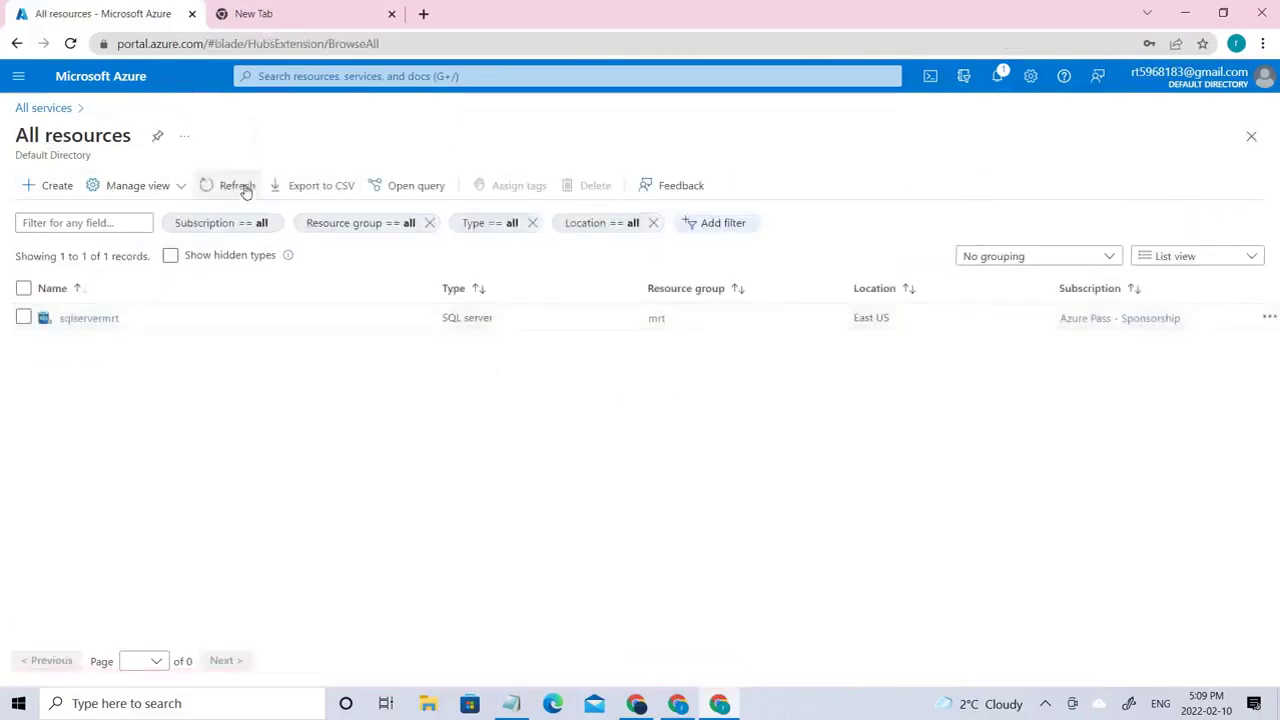
click(244, 188)
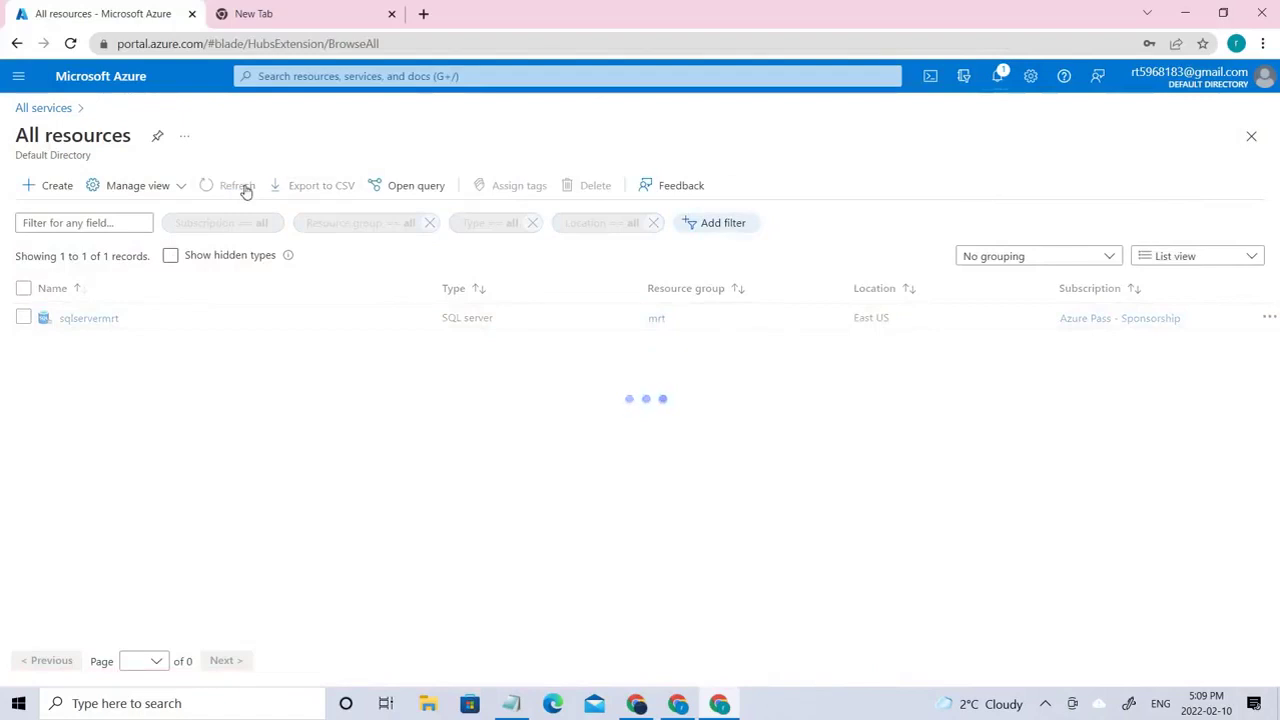
click(244, 188)
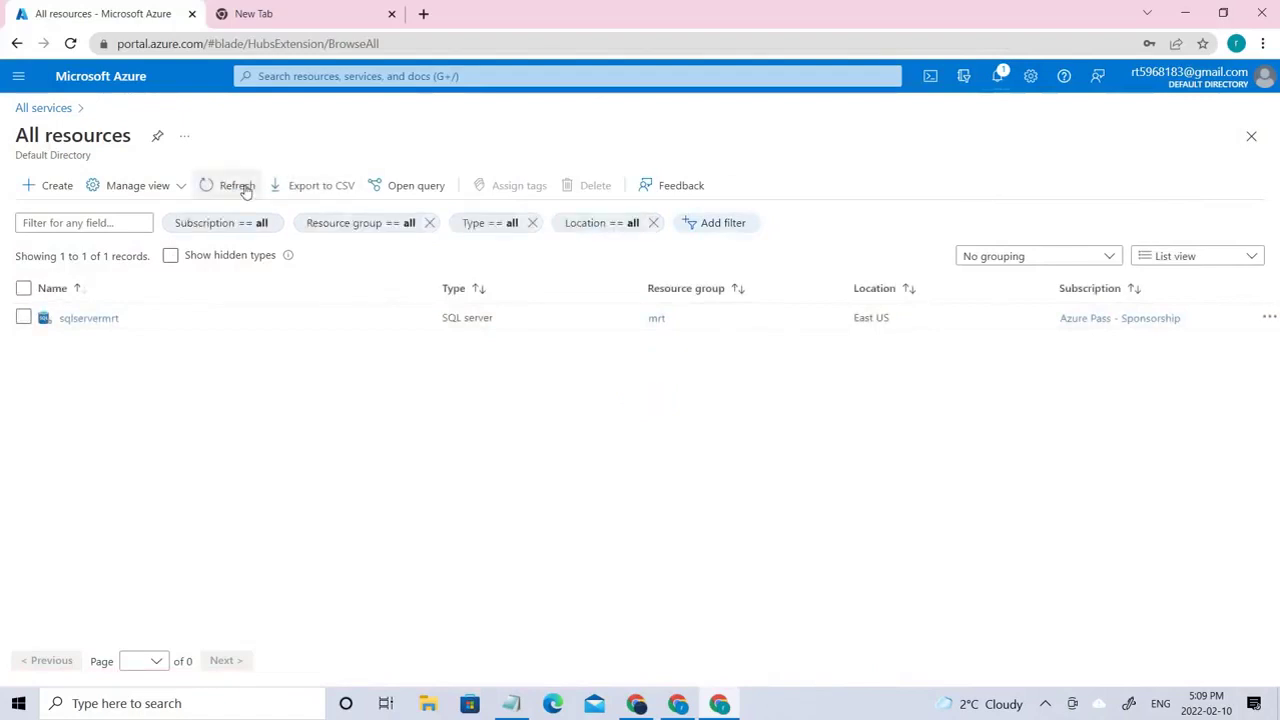
click(245, 189)
click(245, 189)
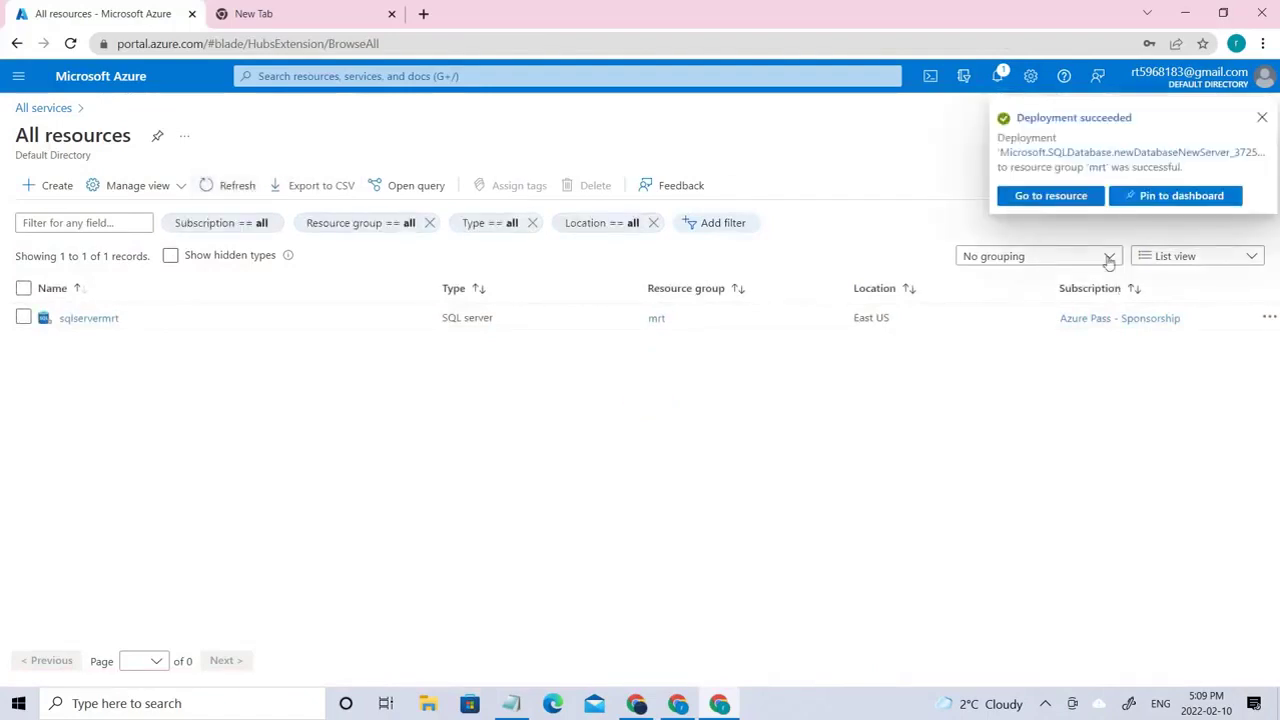
- Go to DB1, open Query editor (preview) with SQL credentials autofilled, then leave toward the overview
click(1058, 196)
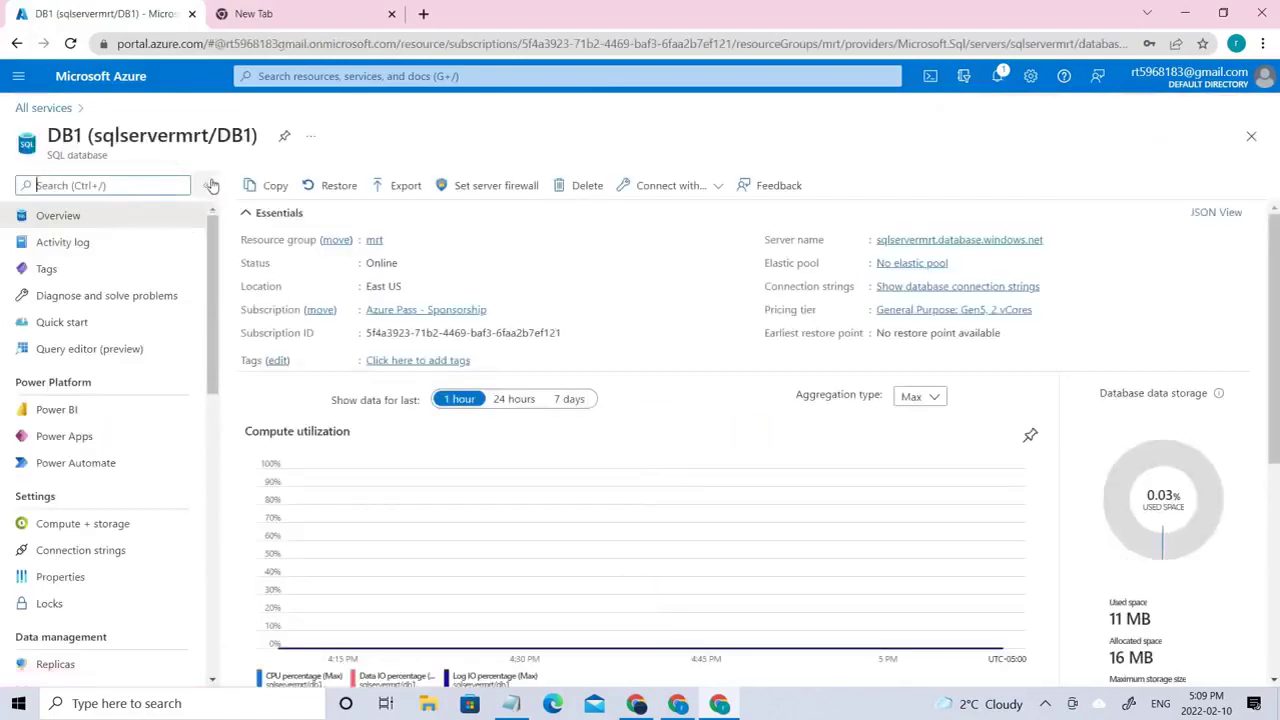
click(117, 350)
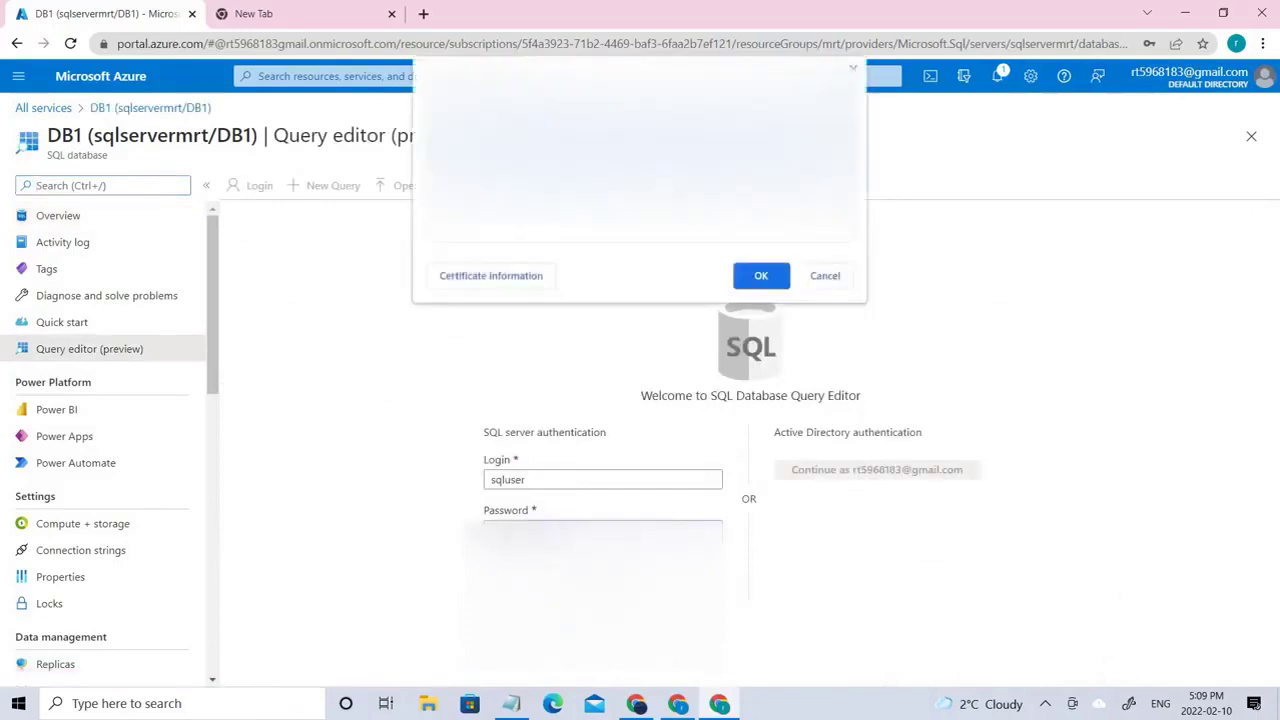
click(762, 276)
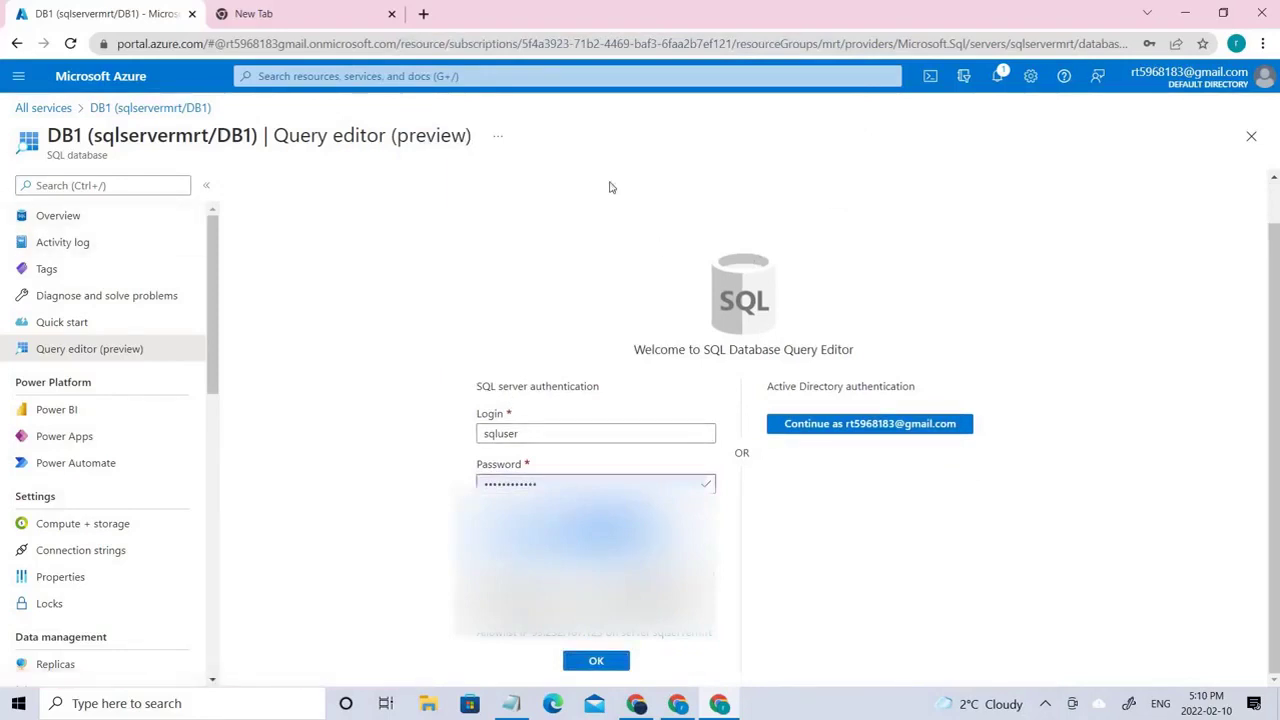
click(146, 215)
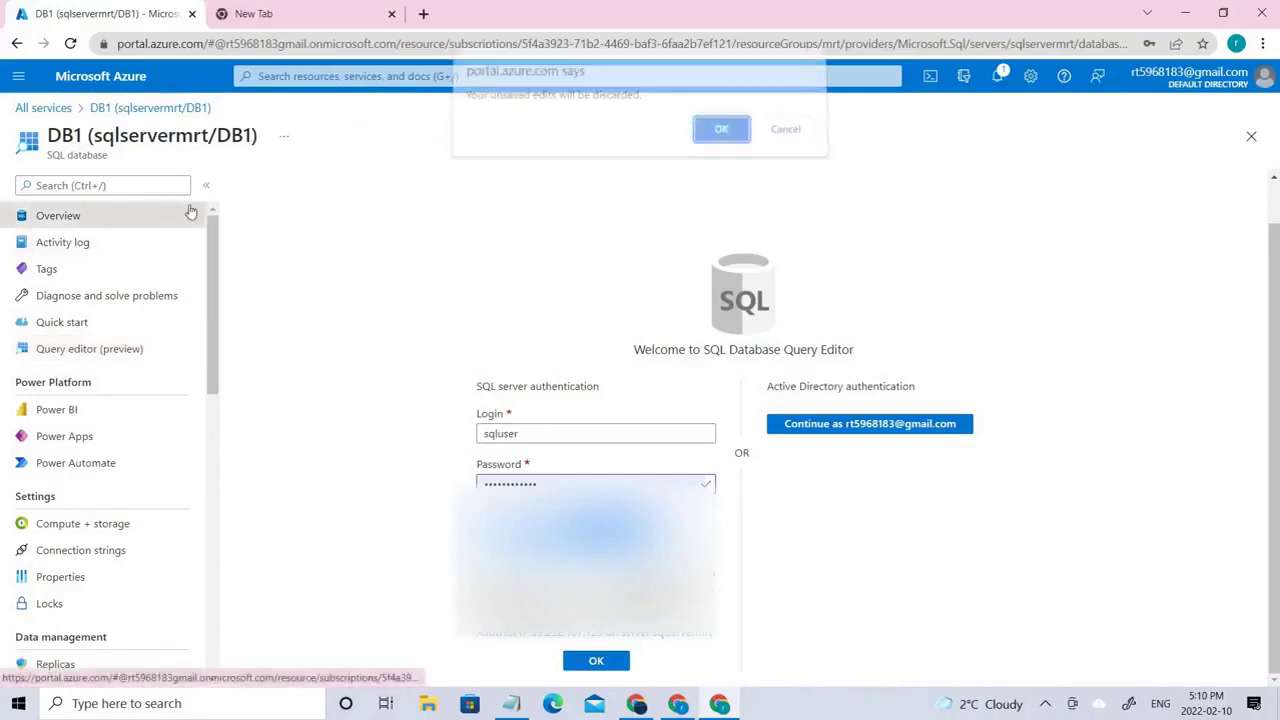
- Discard query editor edits, save a sqlservermrt firewall rule for the client IP, and return to DB1
click(706, 140)
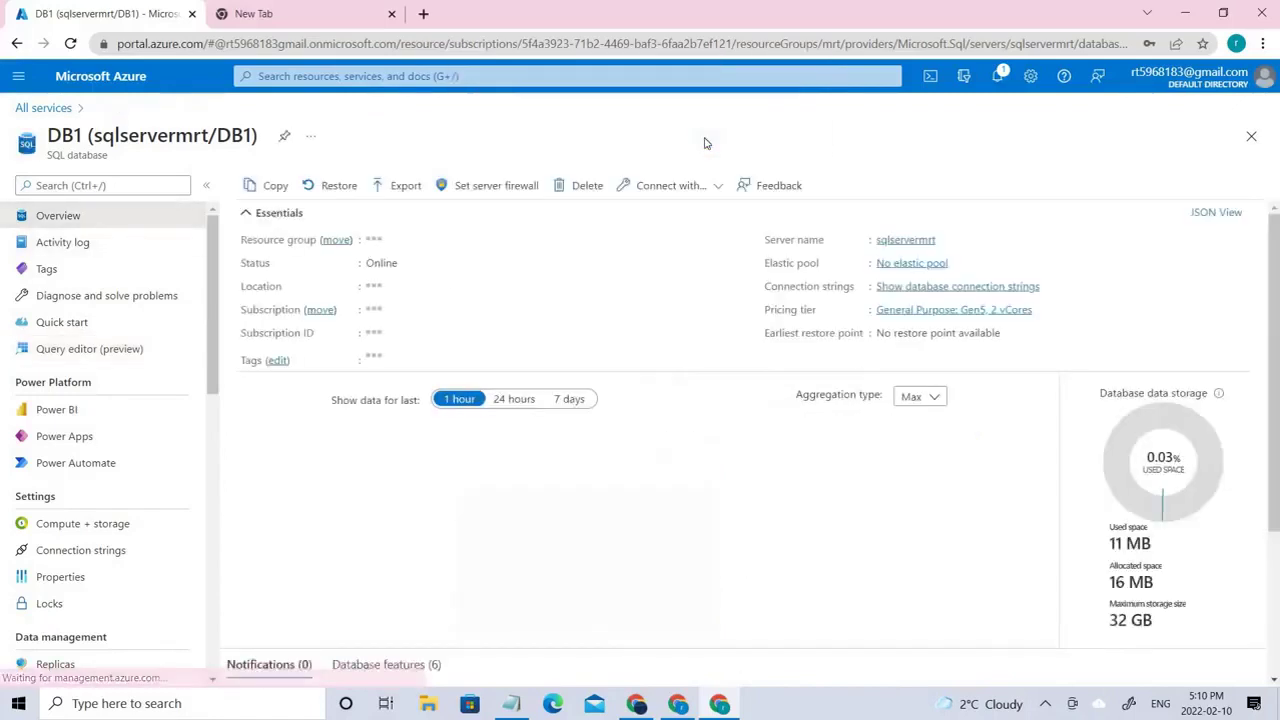
click(477, 184)
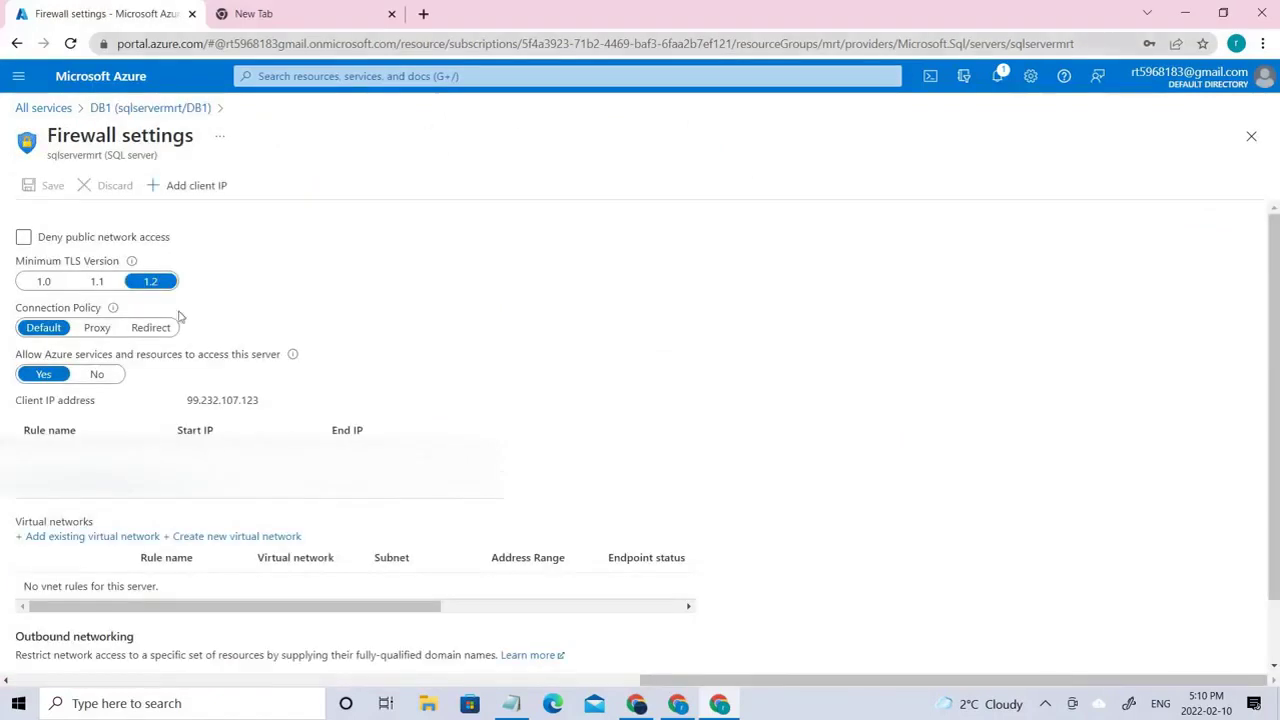
scroll(101, 346, down, 1)
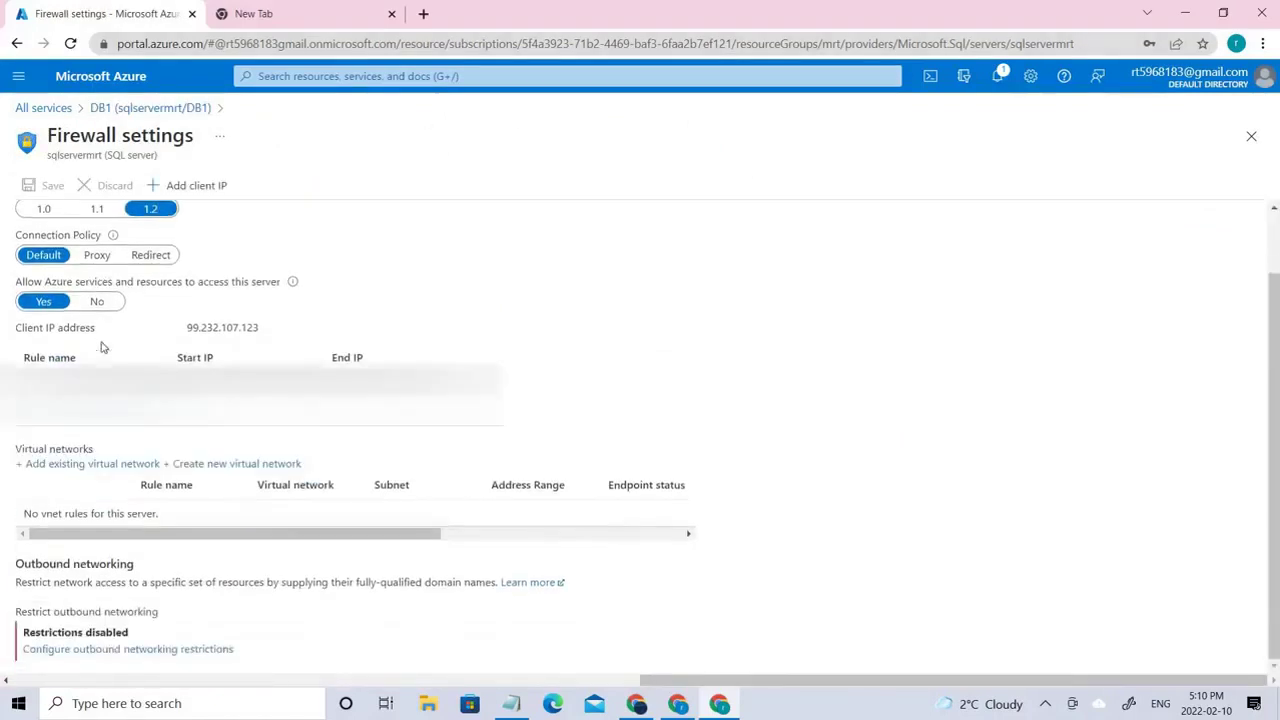
scroll(101, 346, up, 1)
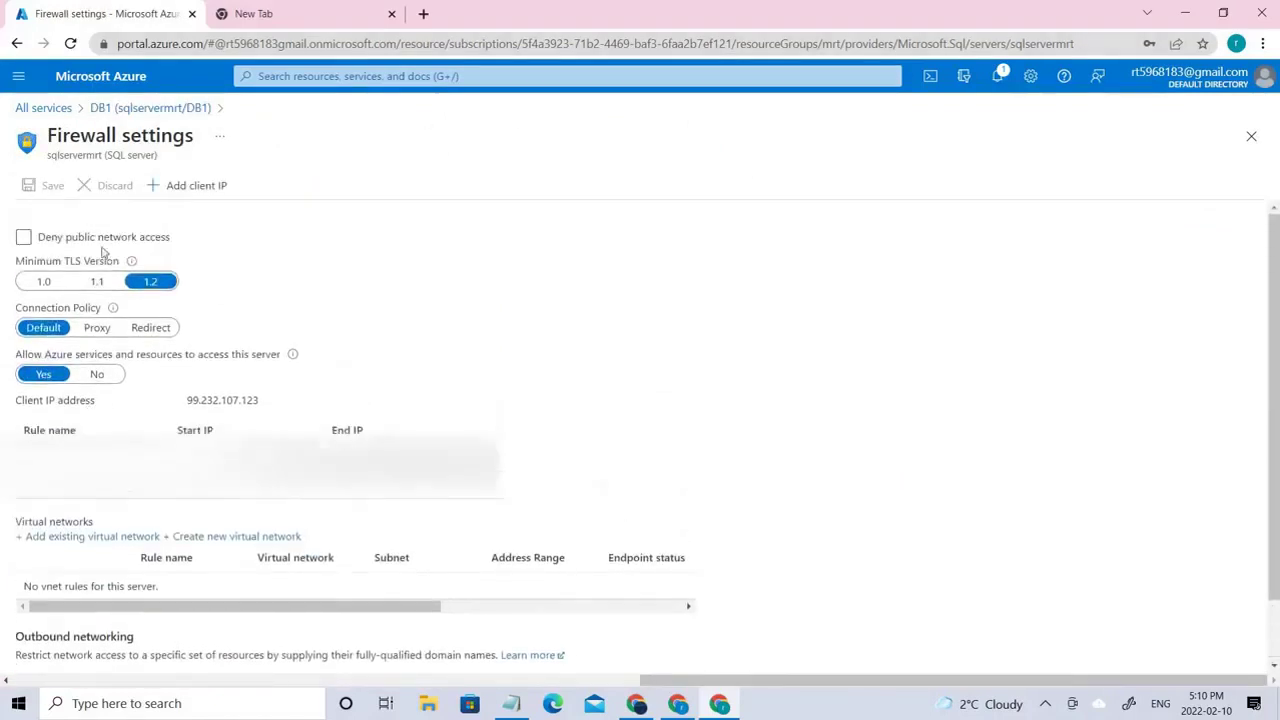
click(199, 186)
scroll(488, 290, down, 1)
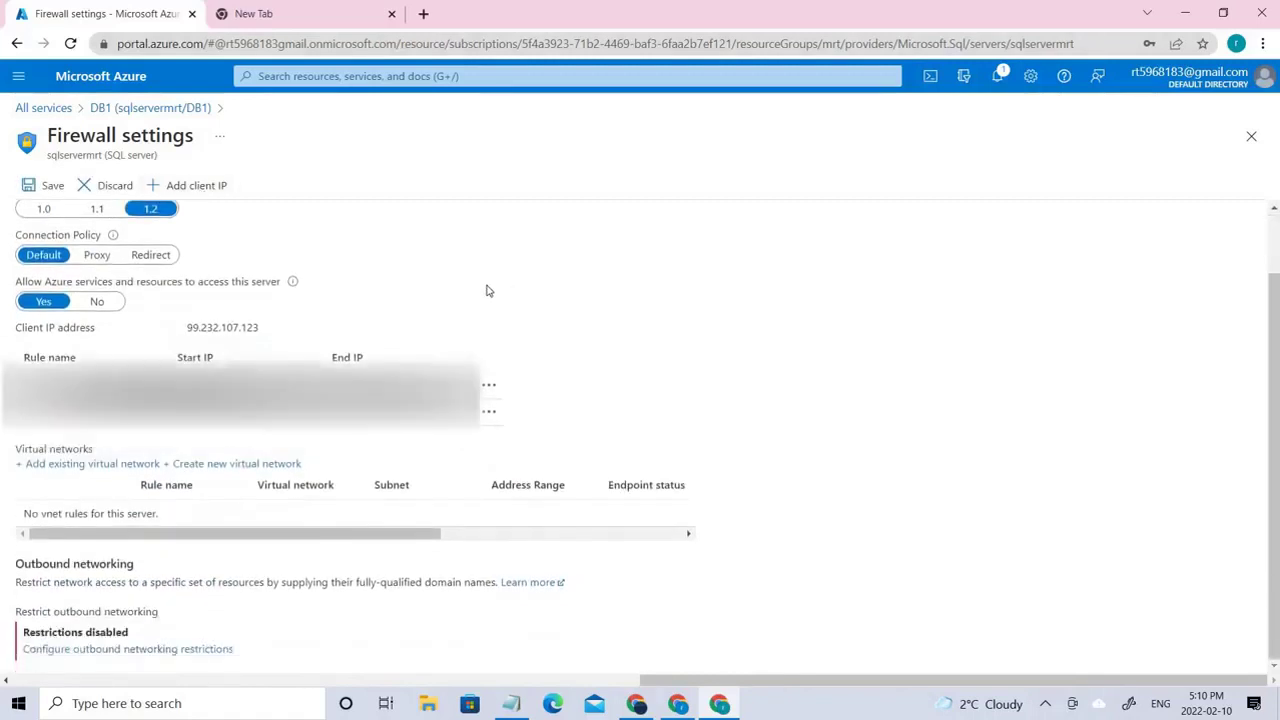
scroll(488, 290, up, 1)
click(29, 192)
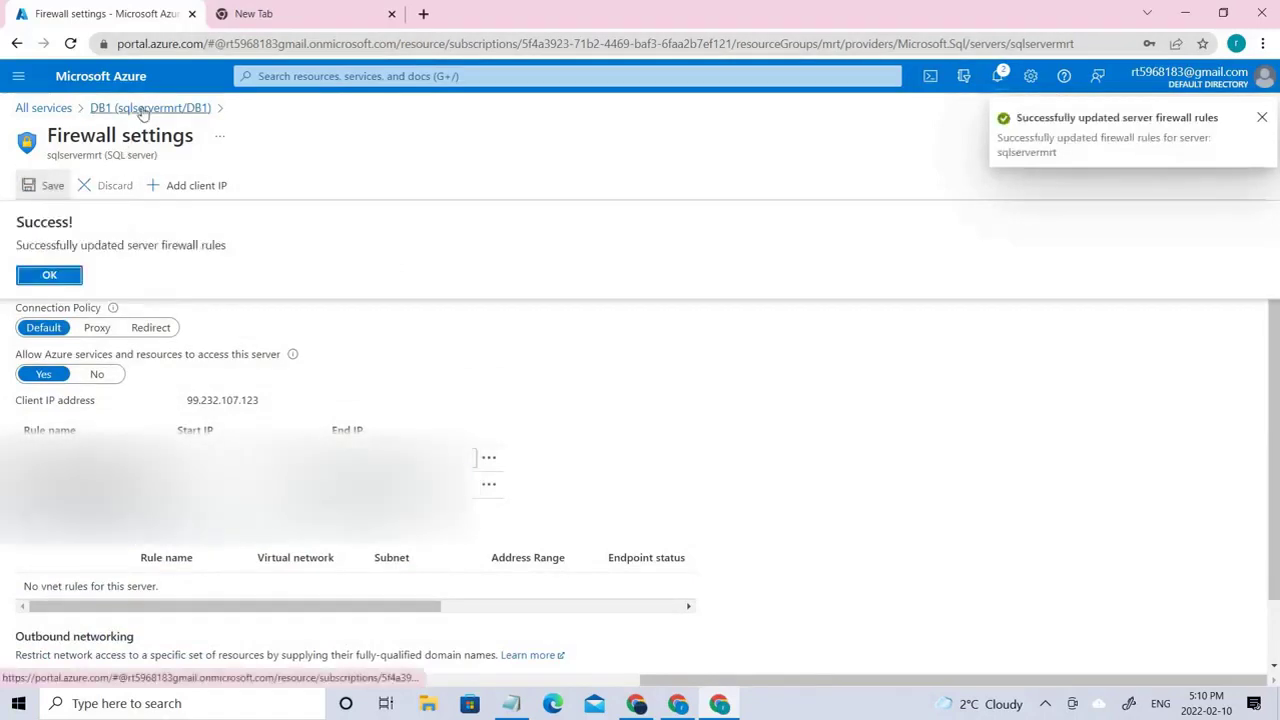
click(143, 108)
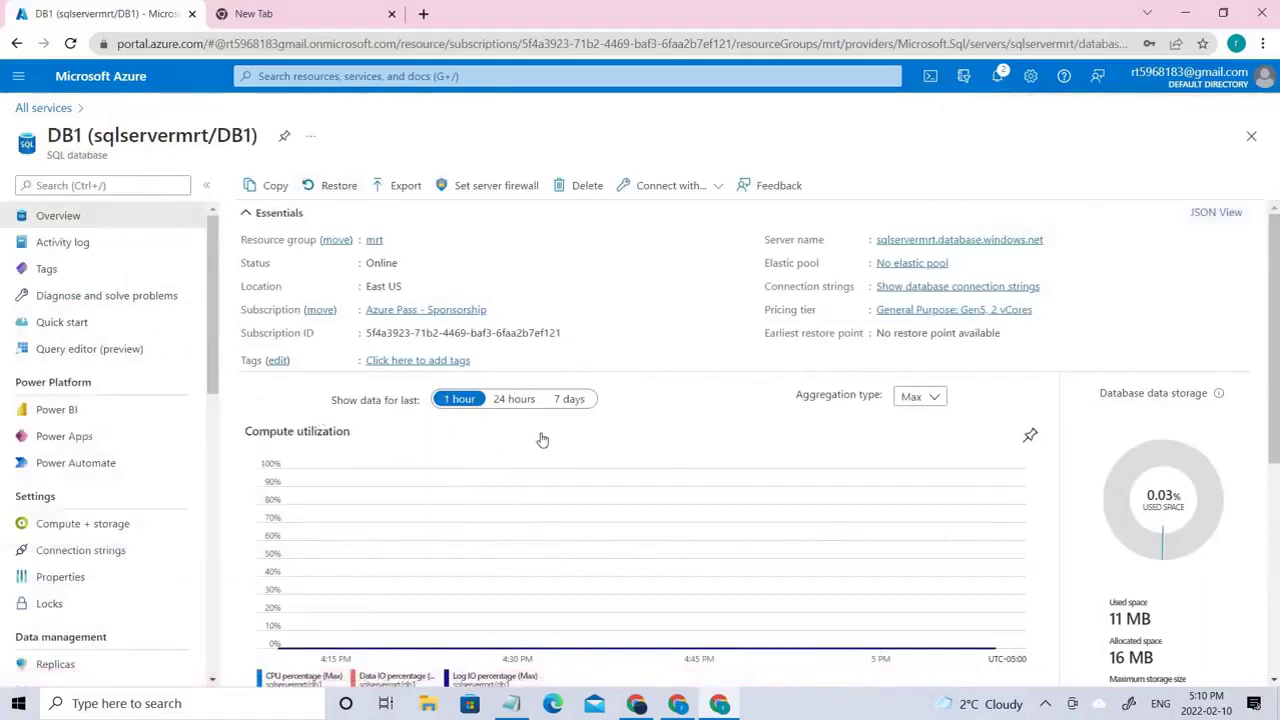
- Sign in to DB1's query editor, paste the SELECT TOP 20 category/product JOIN query, and run it
click(150, 349)
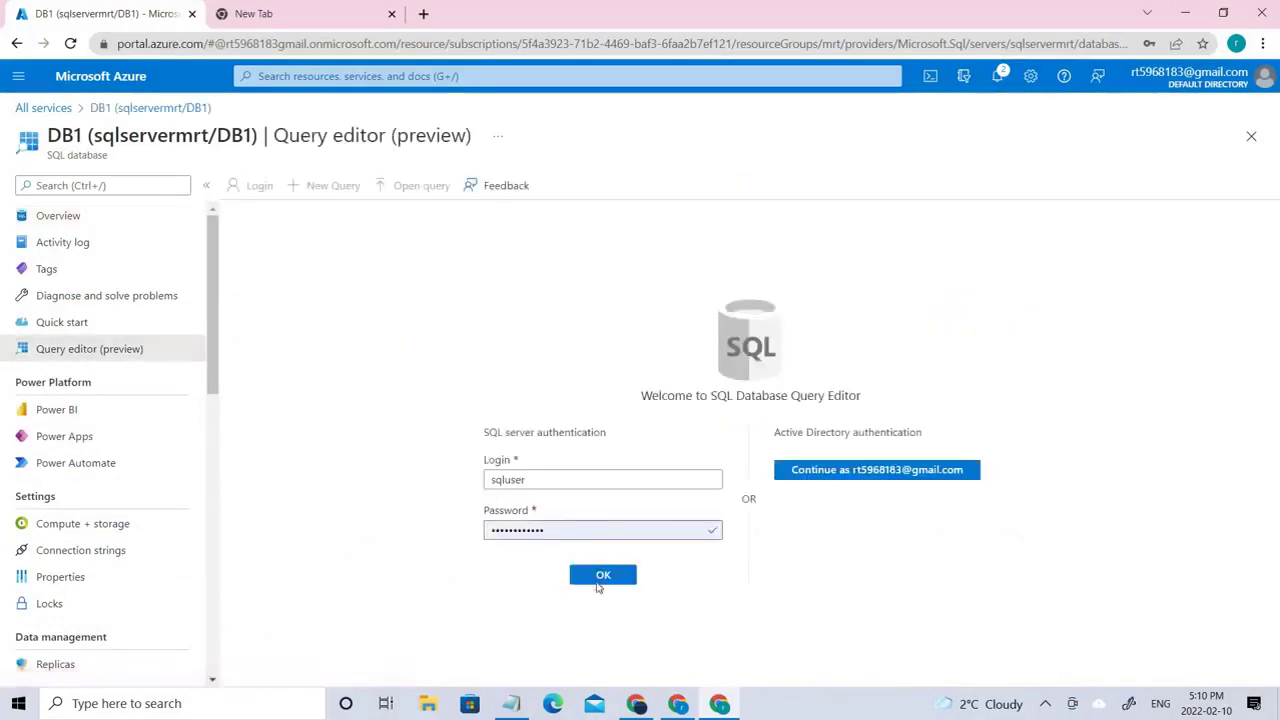
click(602, 575)
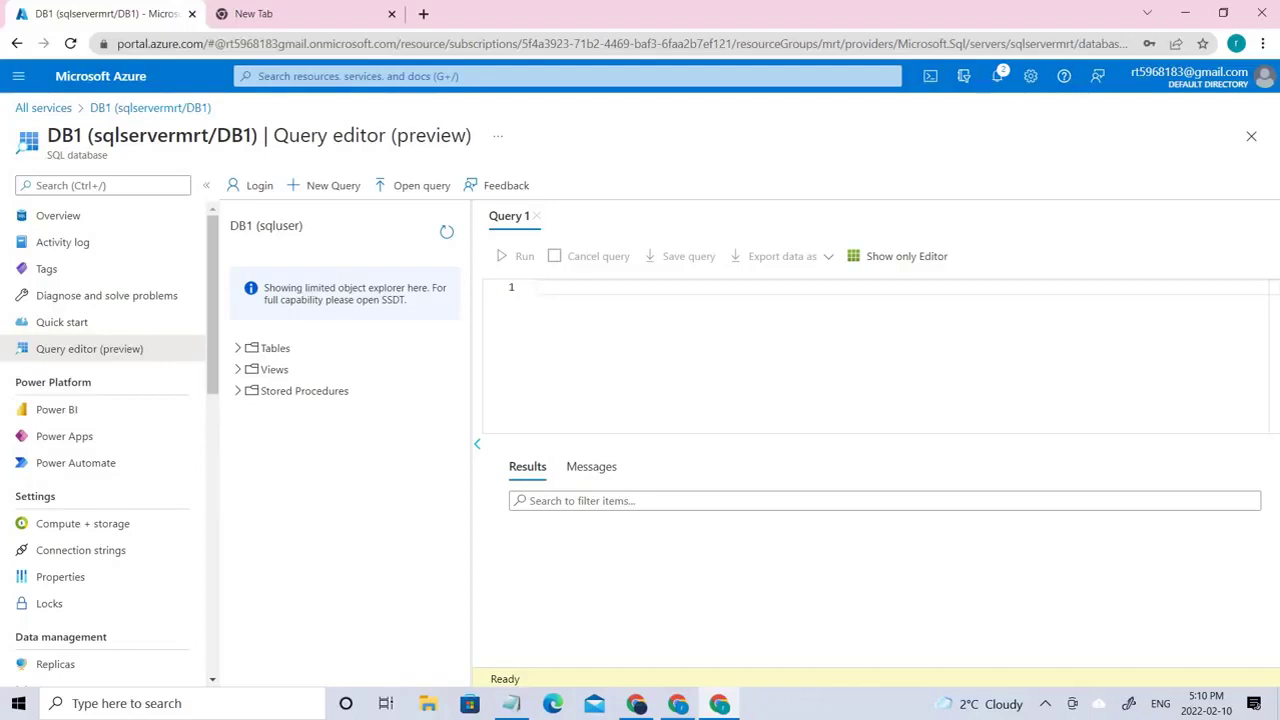
key(alt+Tab)
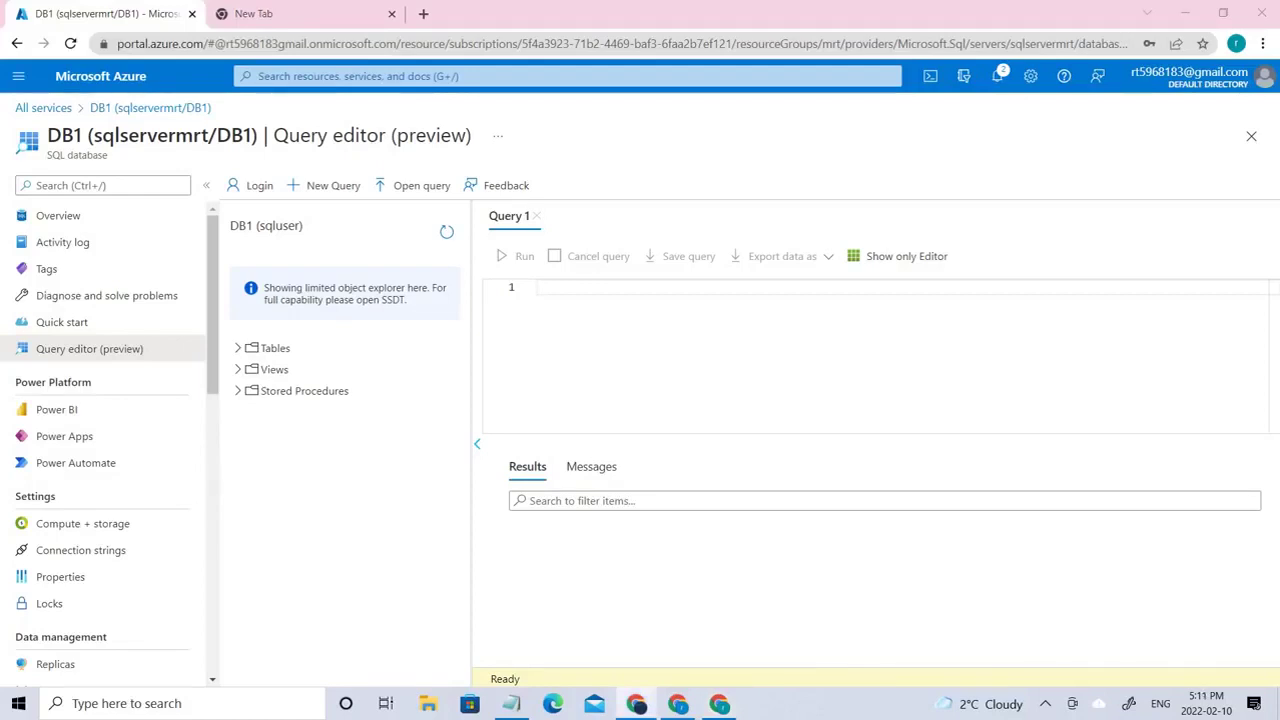
key(alt+Tab)
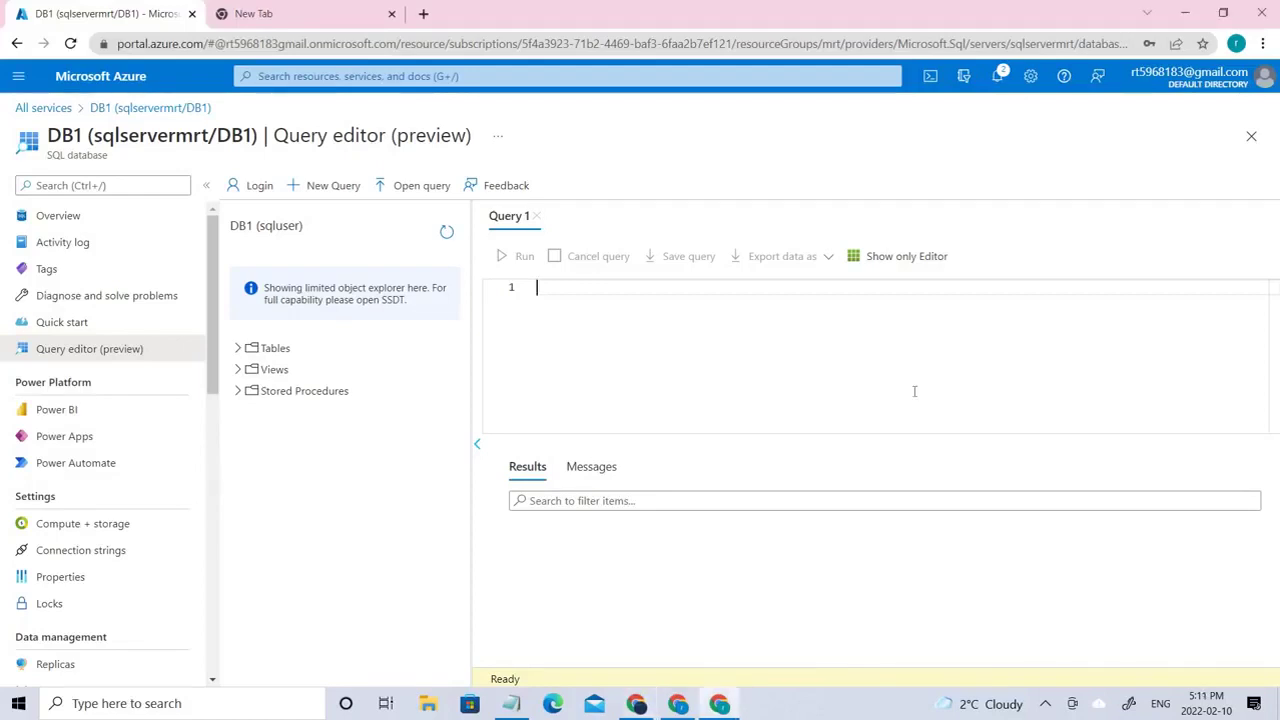
text(SELECT TOP 20 pc.Name as CategoryName, p.name as ProductName FROM SalesLT.ProductCategory pc JOIN SalesLT.Product p ON pc.productcategoryid = p.productcategoryid;)
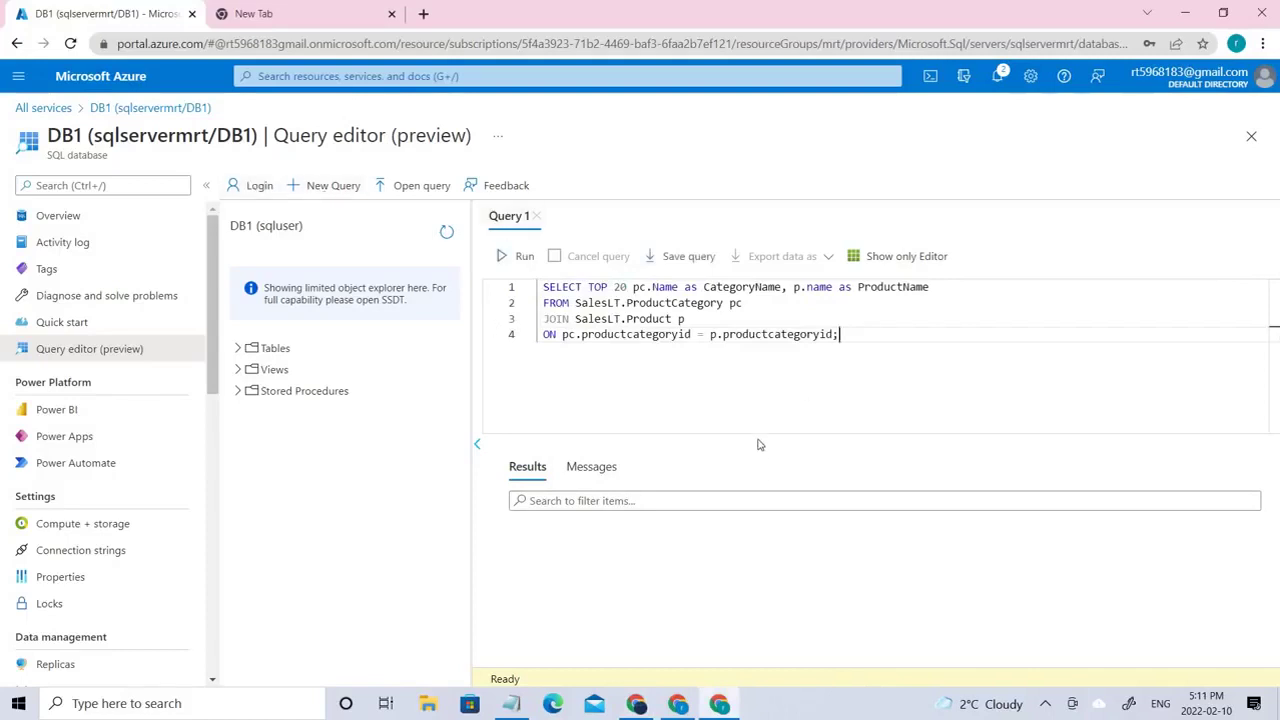
click(506, 268)
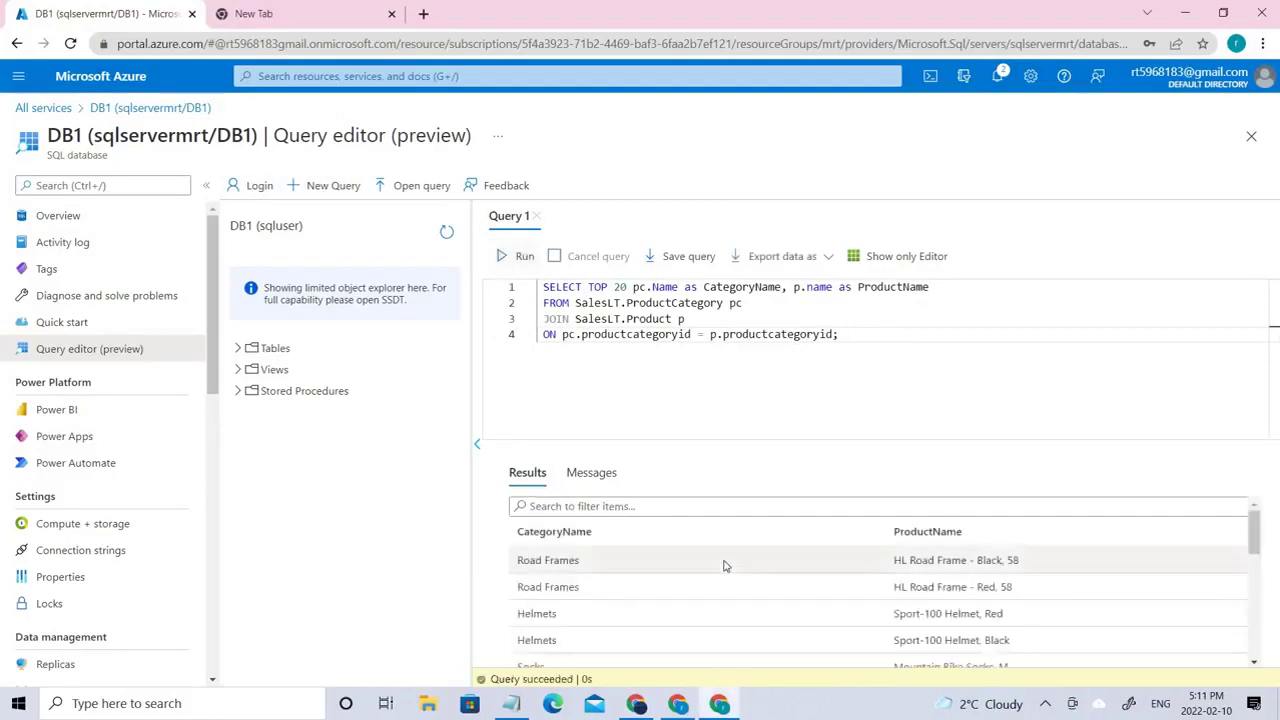
scroll(726, 565, down, 3)
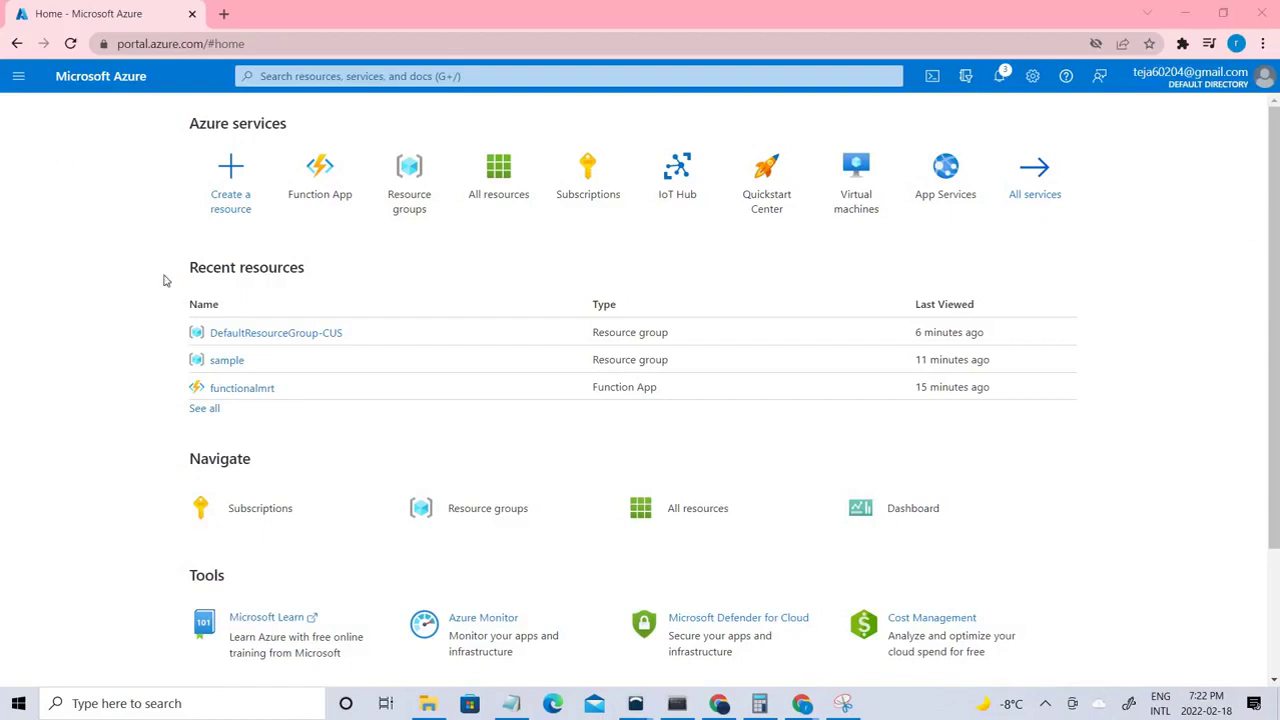
- Start a new Function App in a new resource group sample1, named functionmrt
click(349, 76)
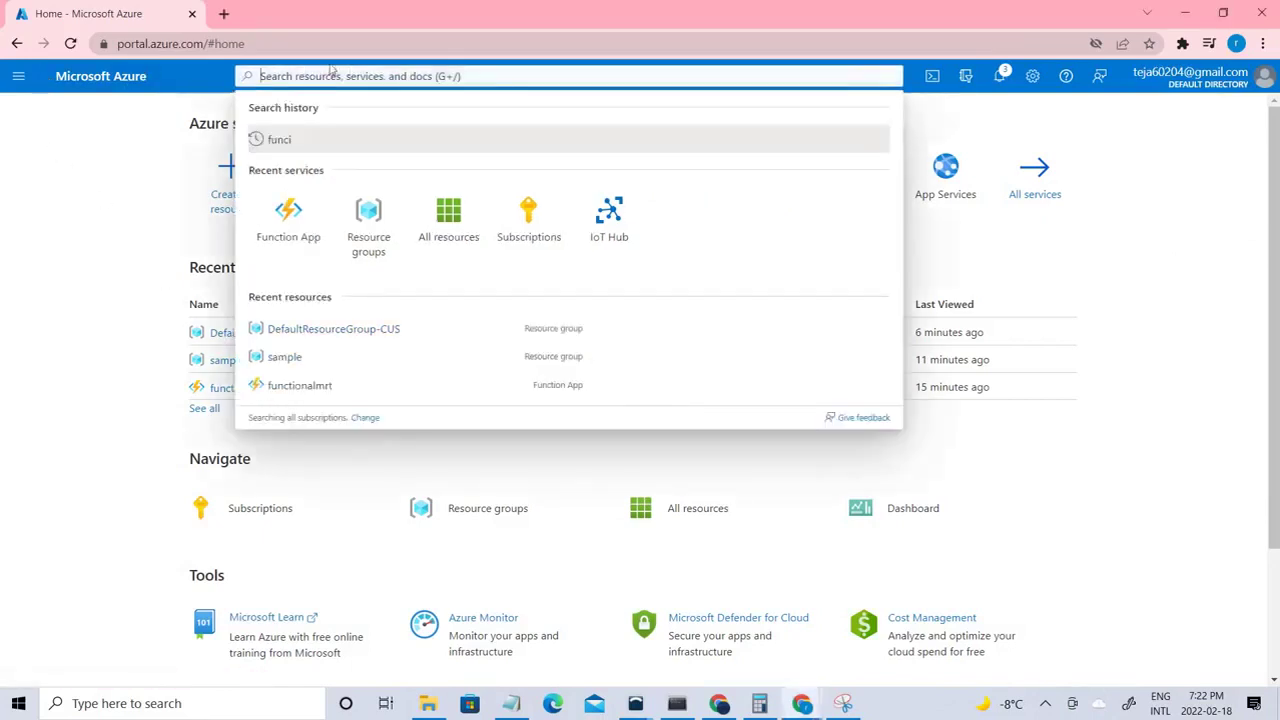
click(300, 240)
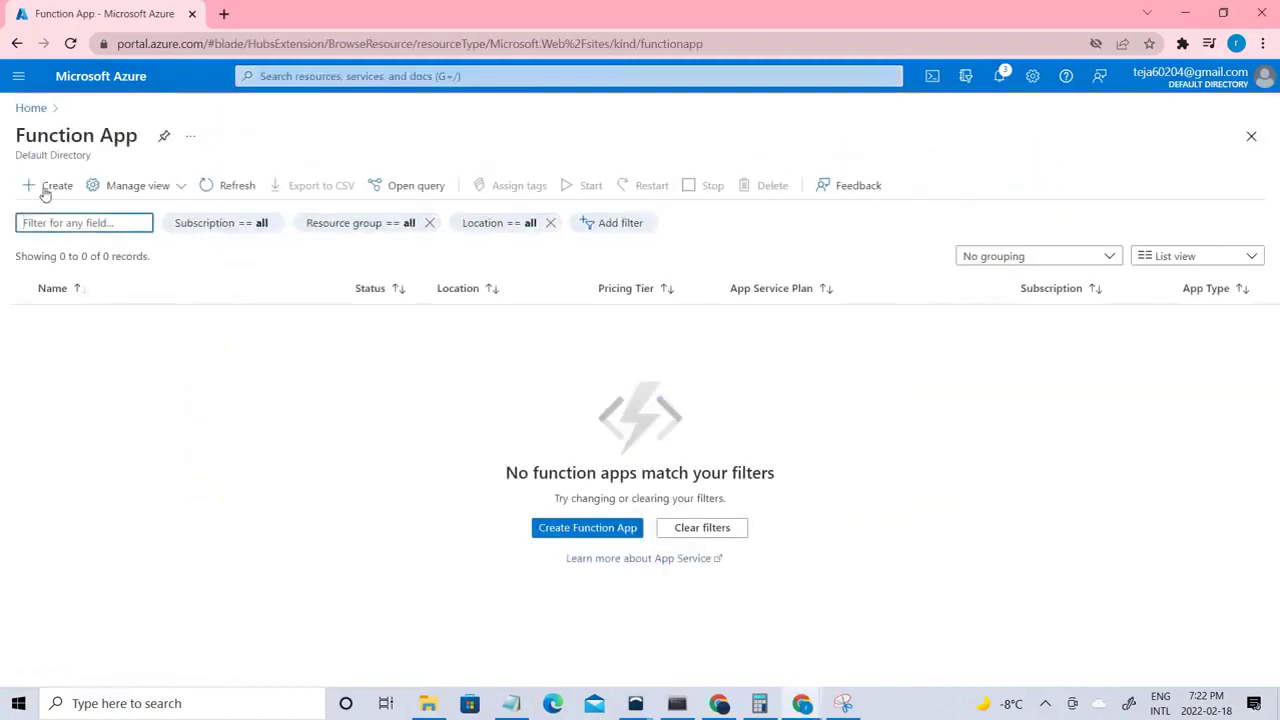
click(45, 188)
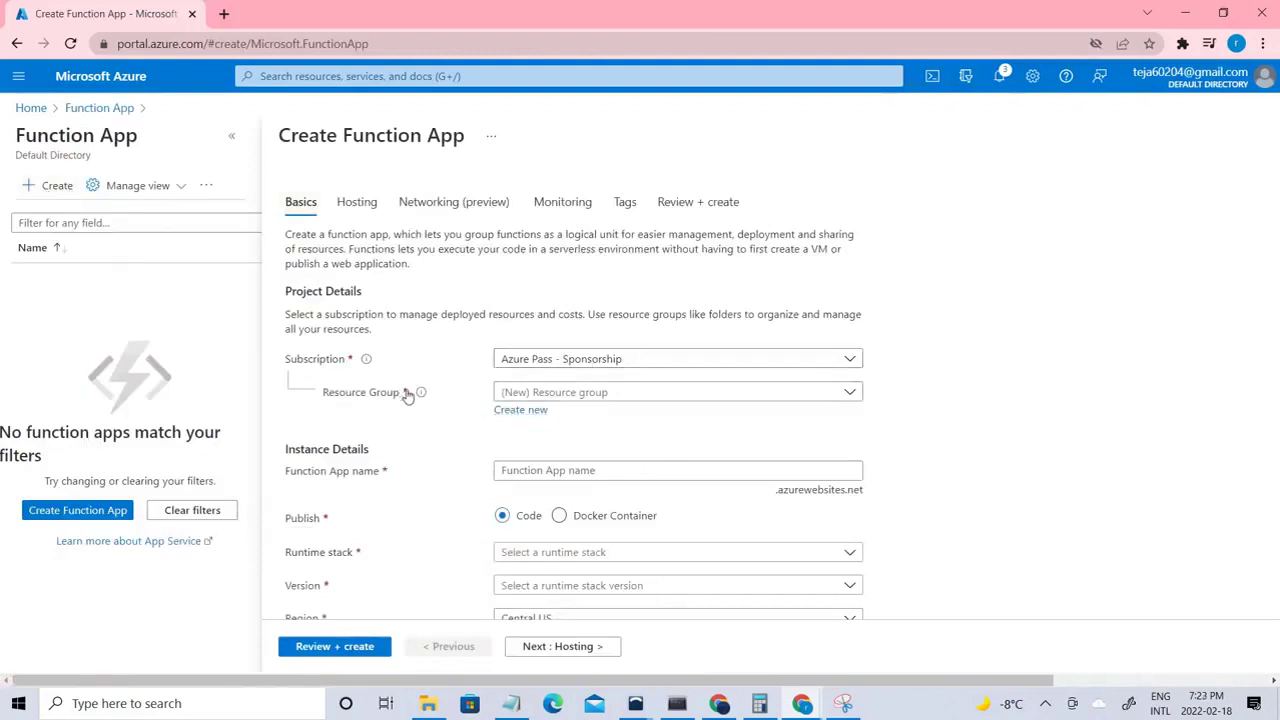
click(529, 411)
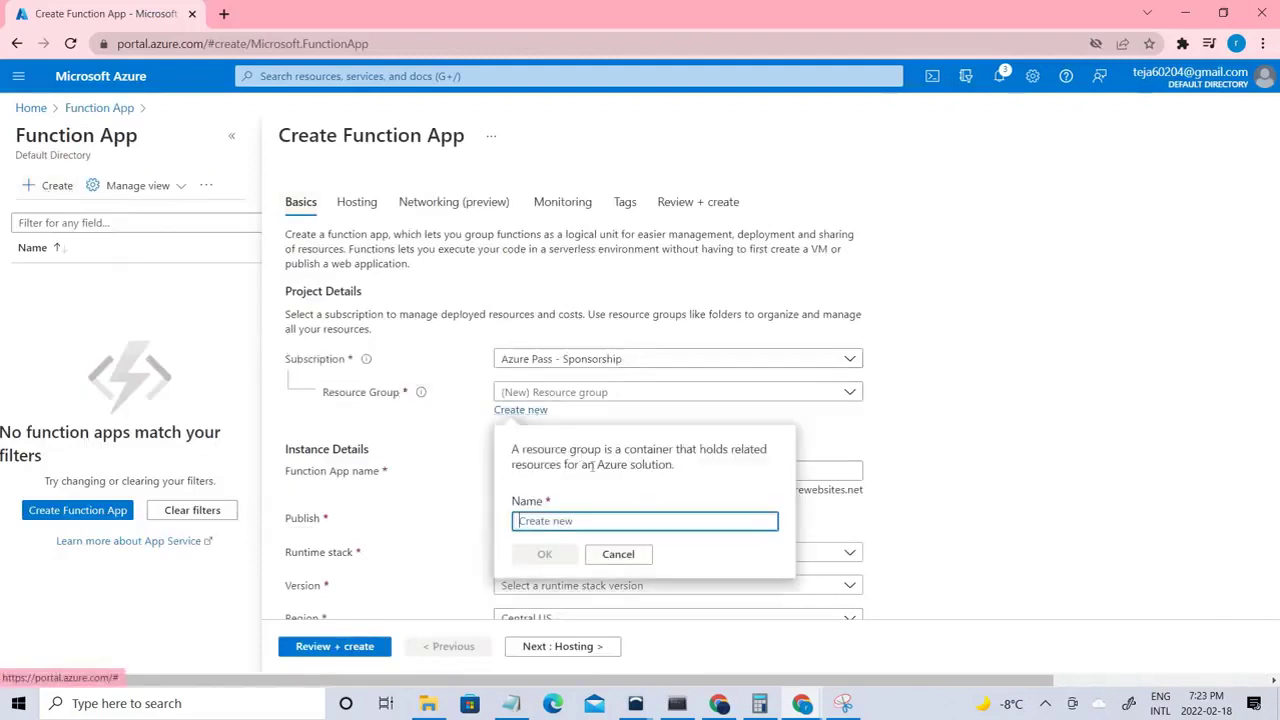
text(sample1)
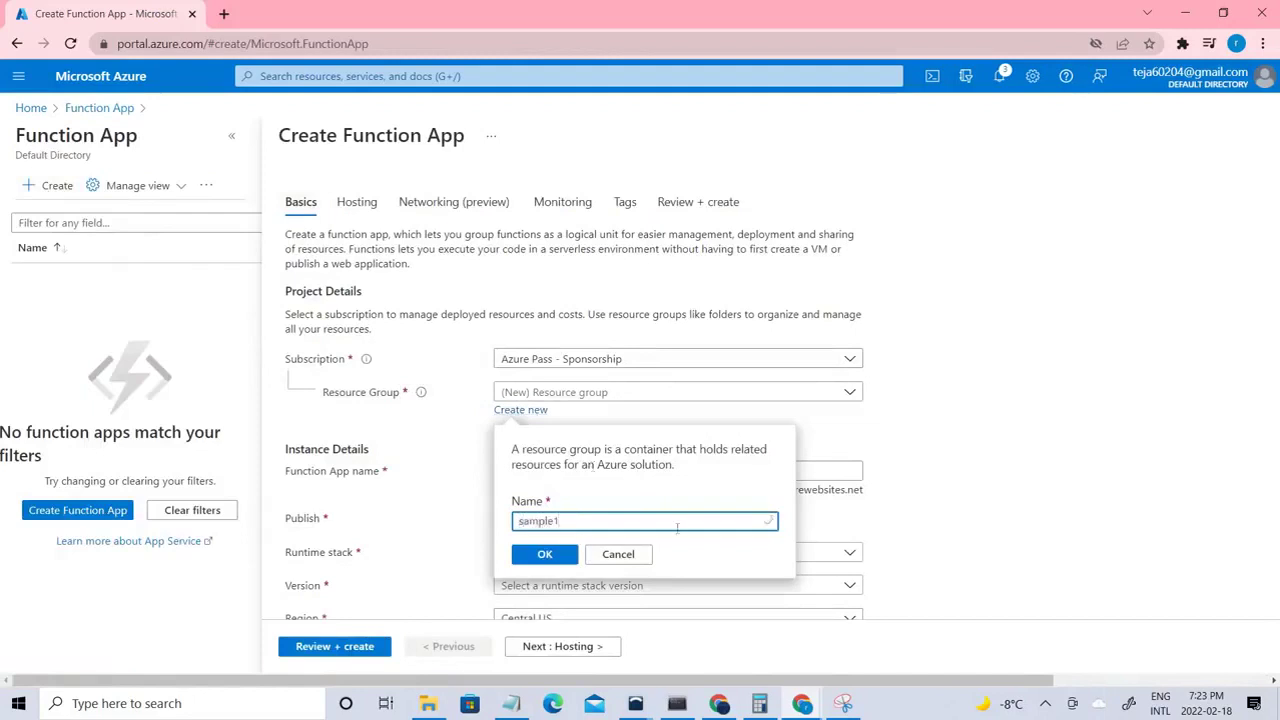
click(544, 554)
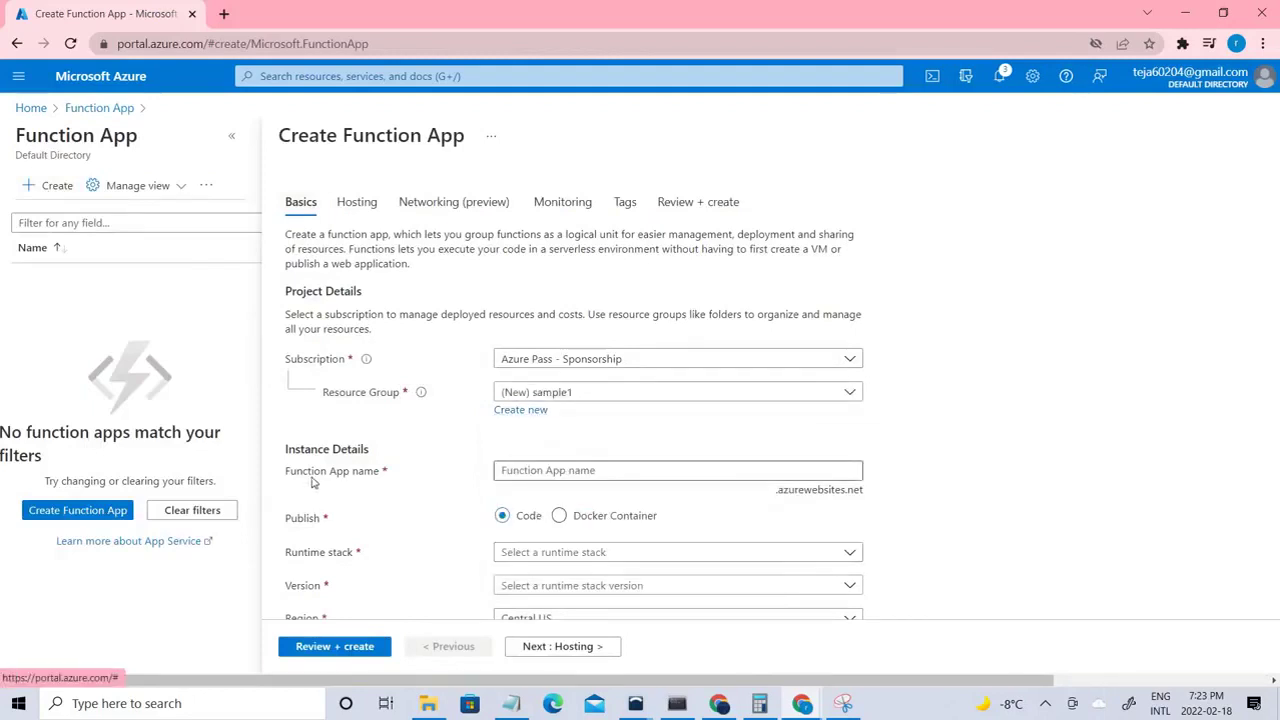
click(590, 470)
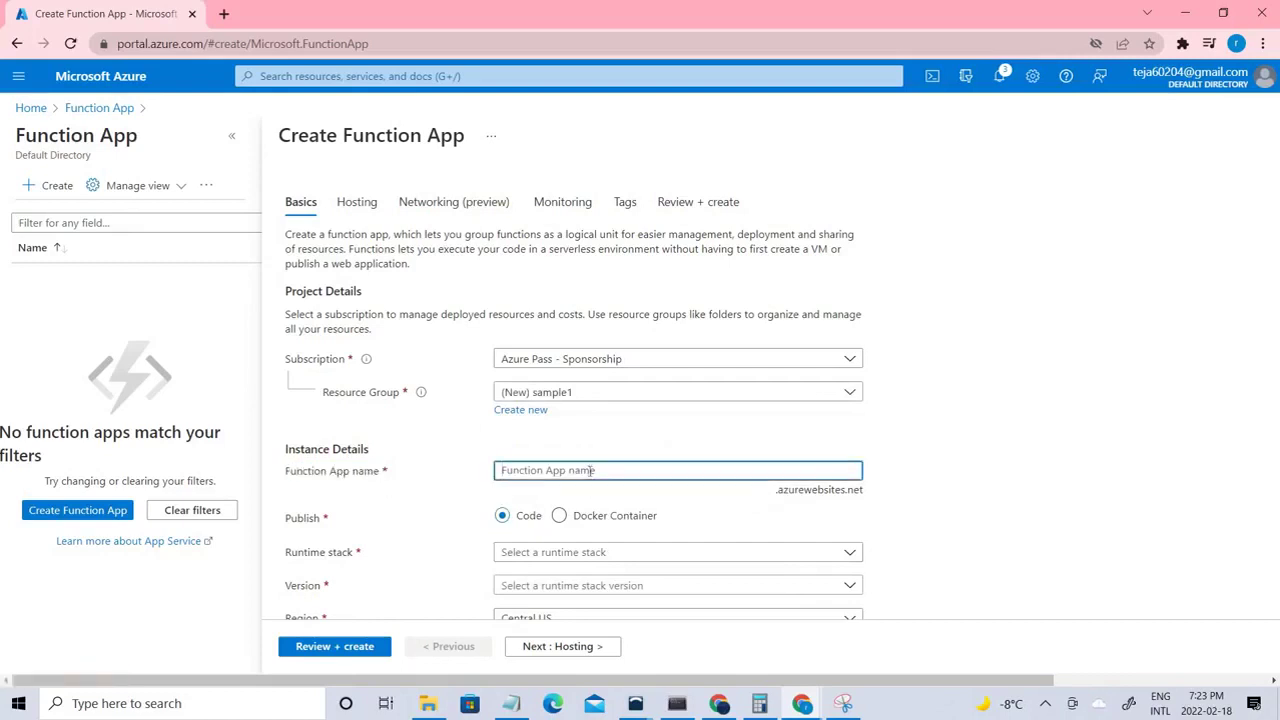
text(functionmrt)
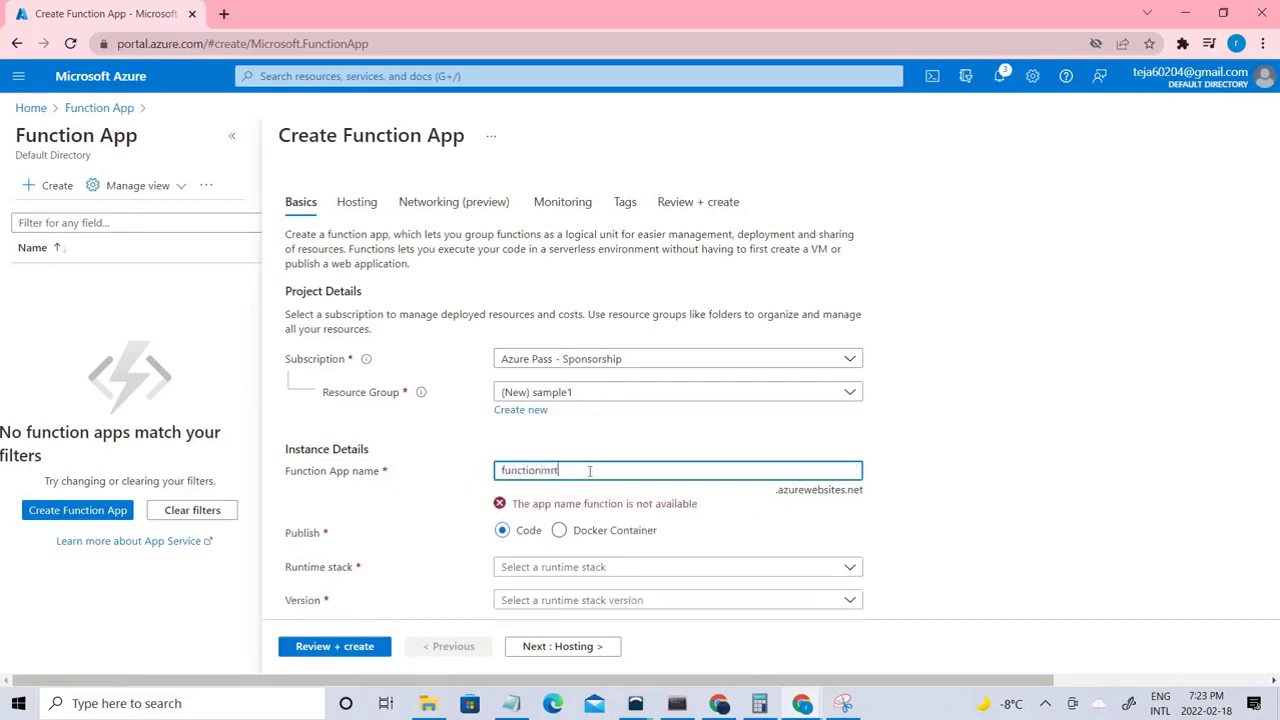
click(1075, 423)
- Choose the .NET runtime stack, version 3.1, and the East US region
scroll(577, 451, down, 1)
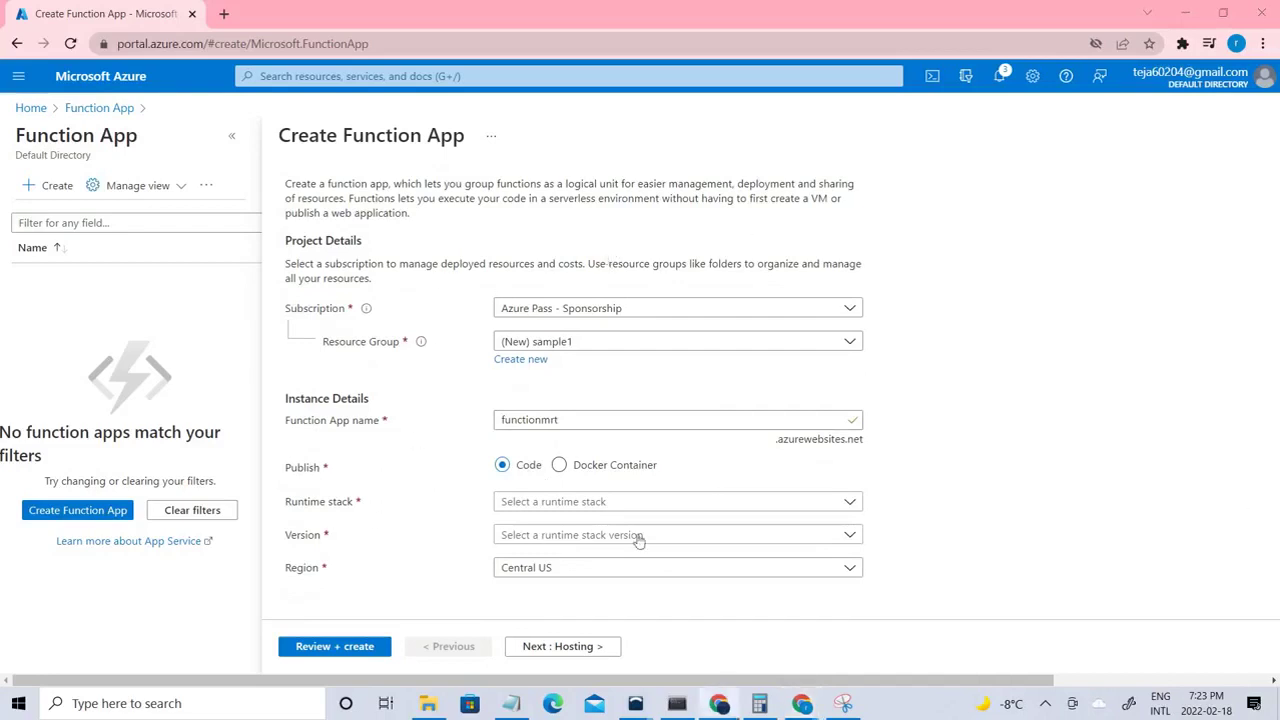
click(663, 501)
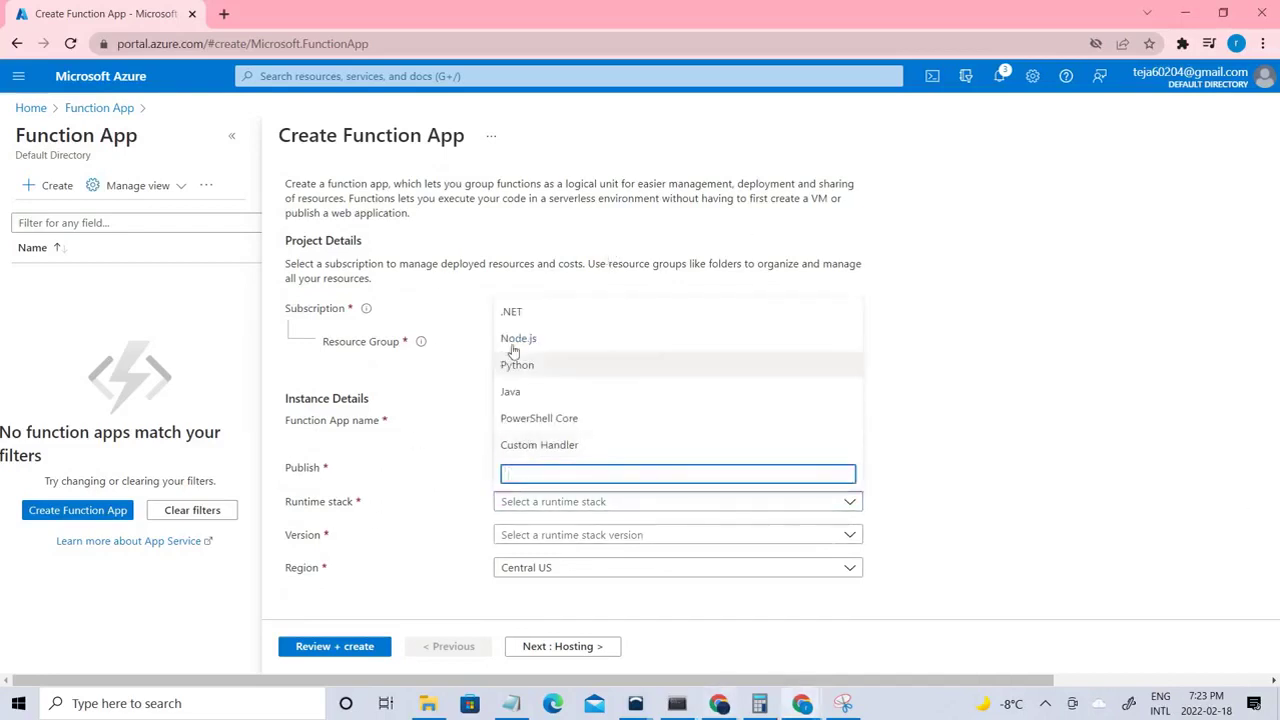
click(536, 314)
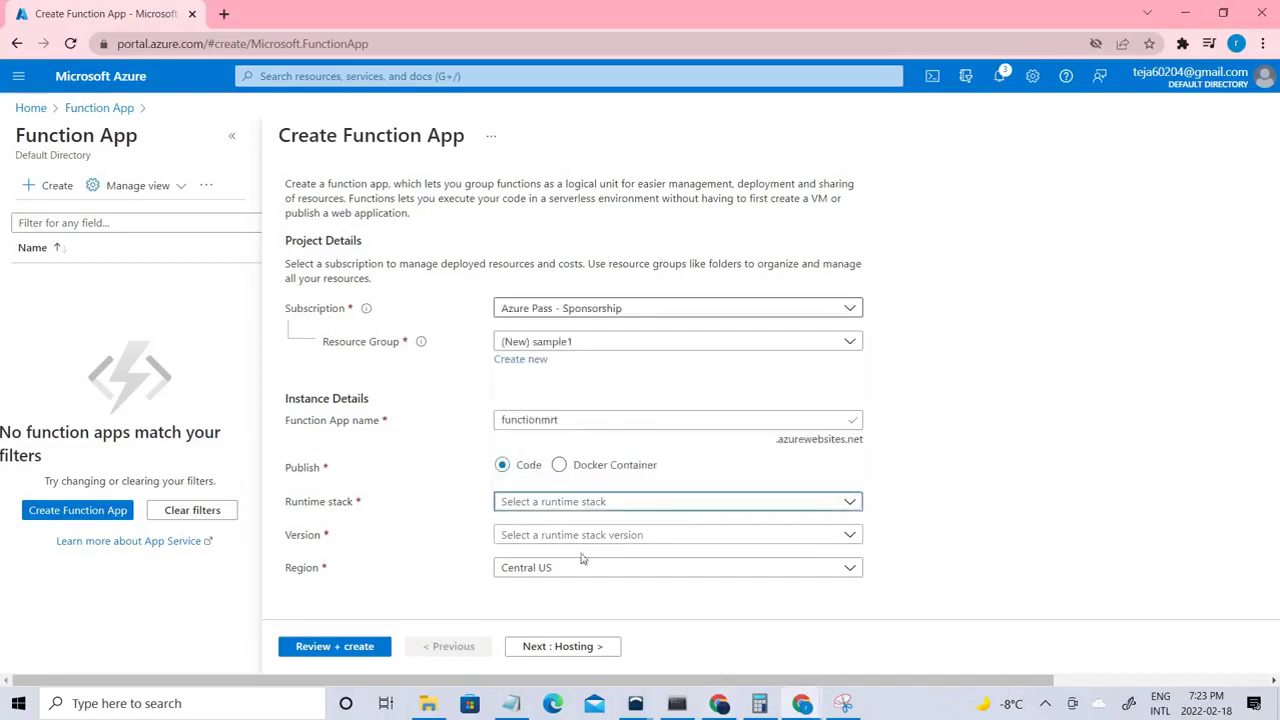
click(713, 534)
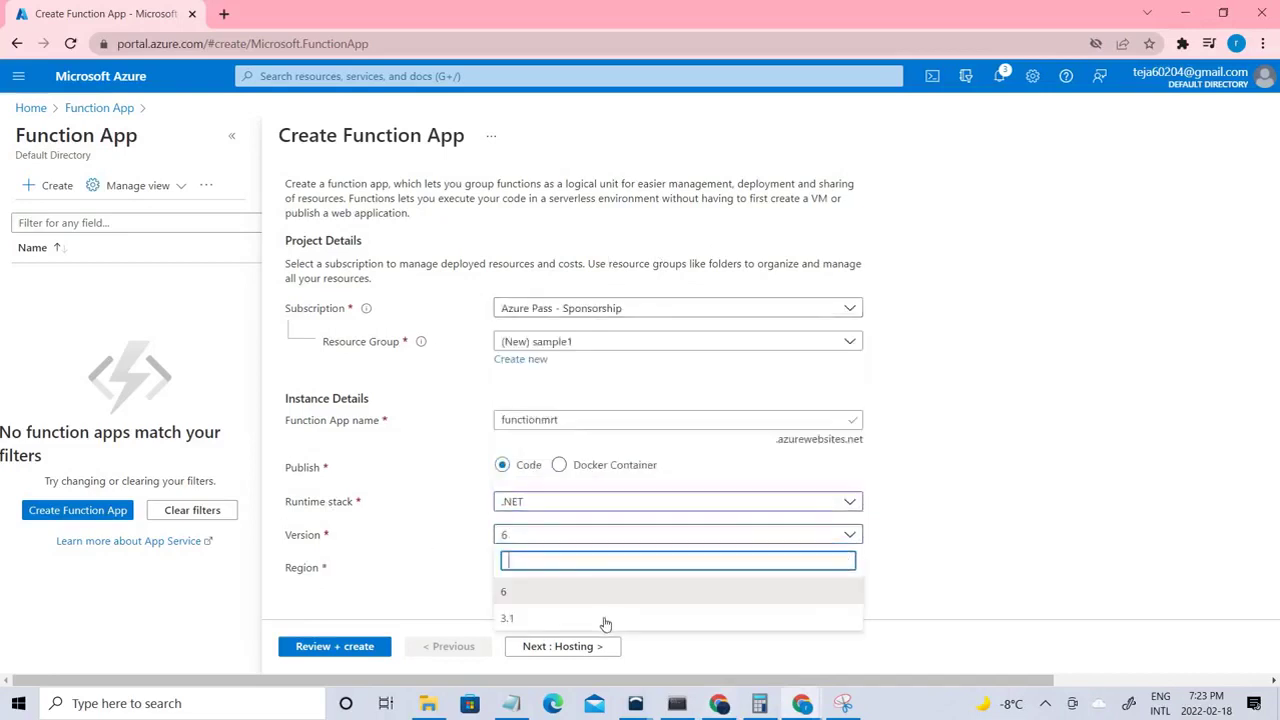
click(604, 616)
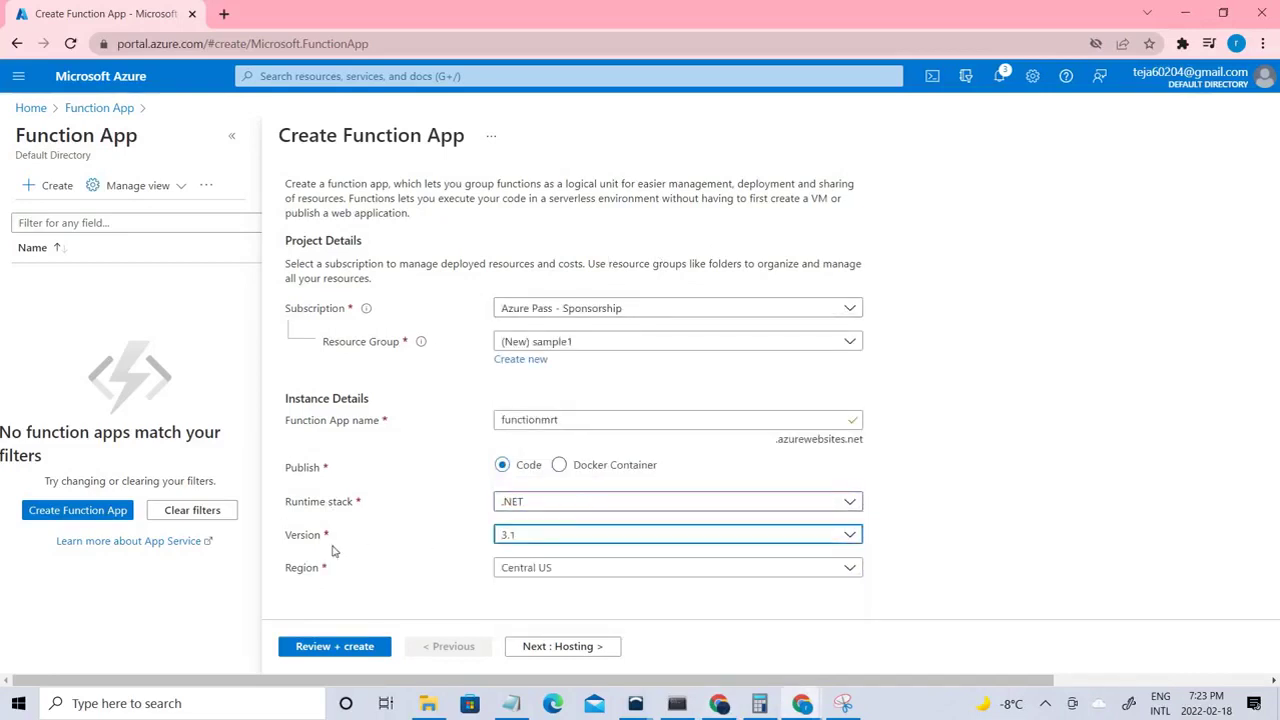
click(826, 569)
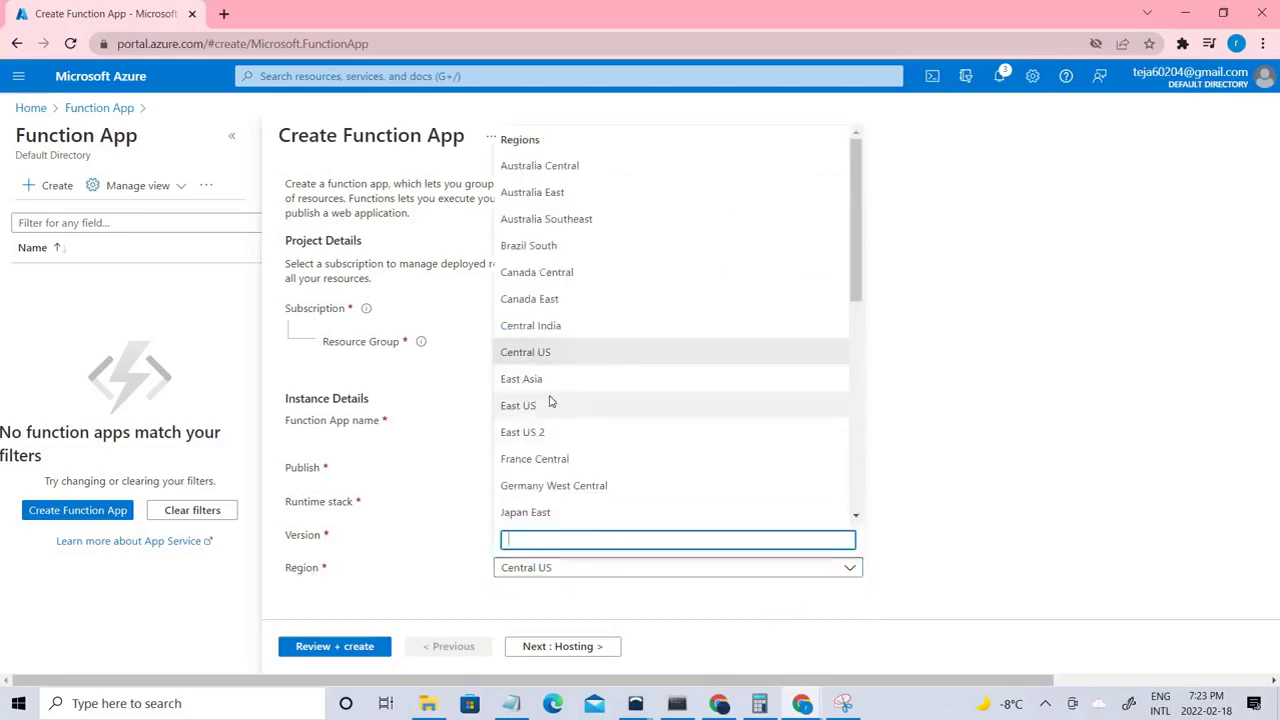
click(550, 405)
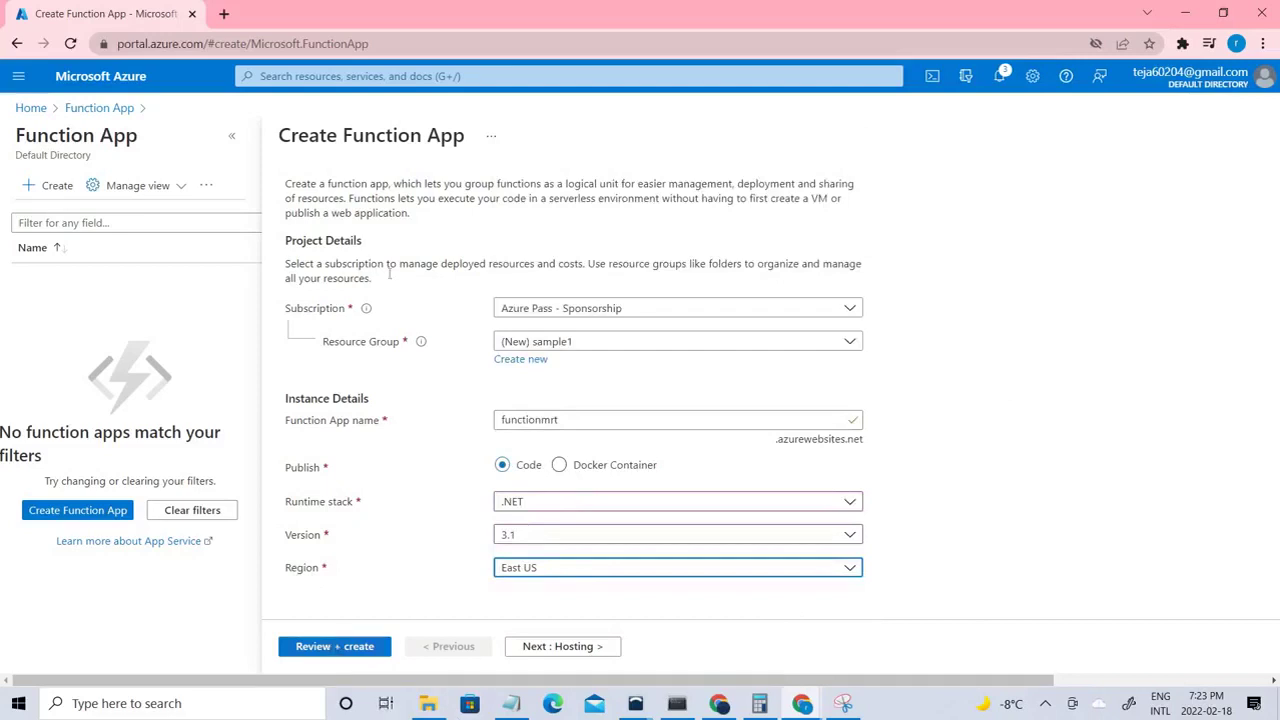
- Step through Hosting, Networking, Monitoring and Tags to Review + create and check the summary
click(366, 209)
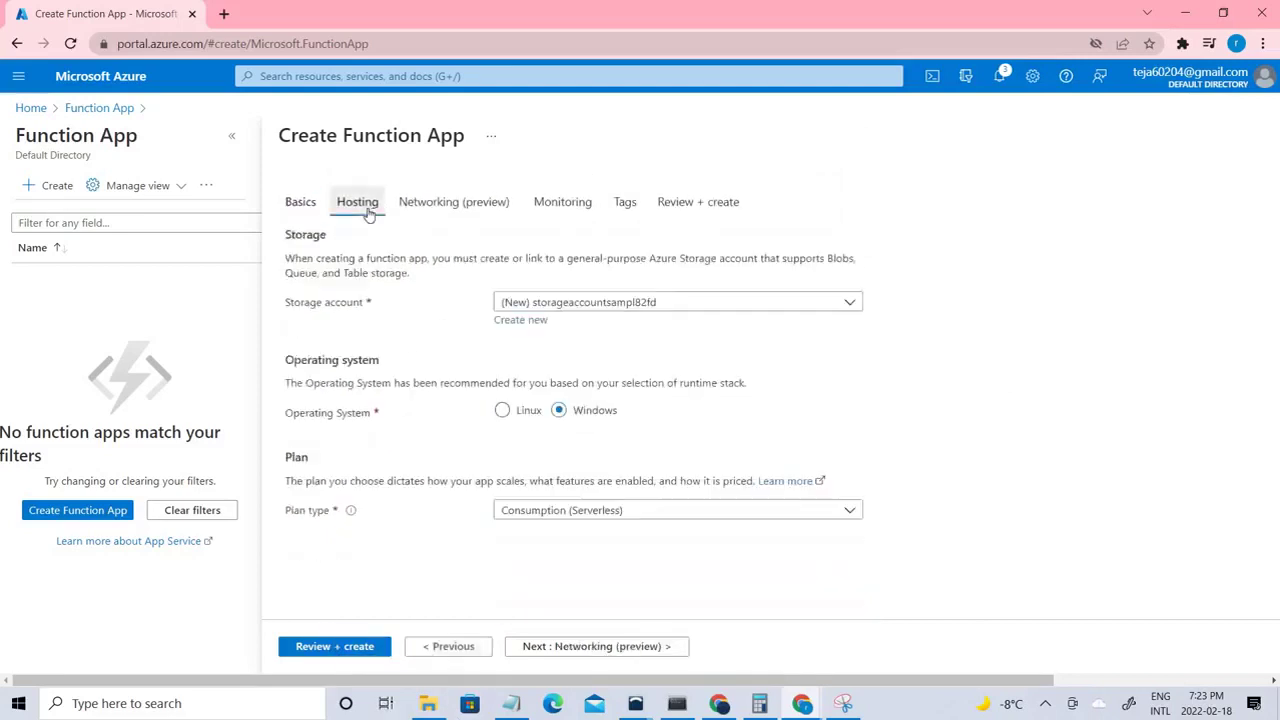
click(441, 199)
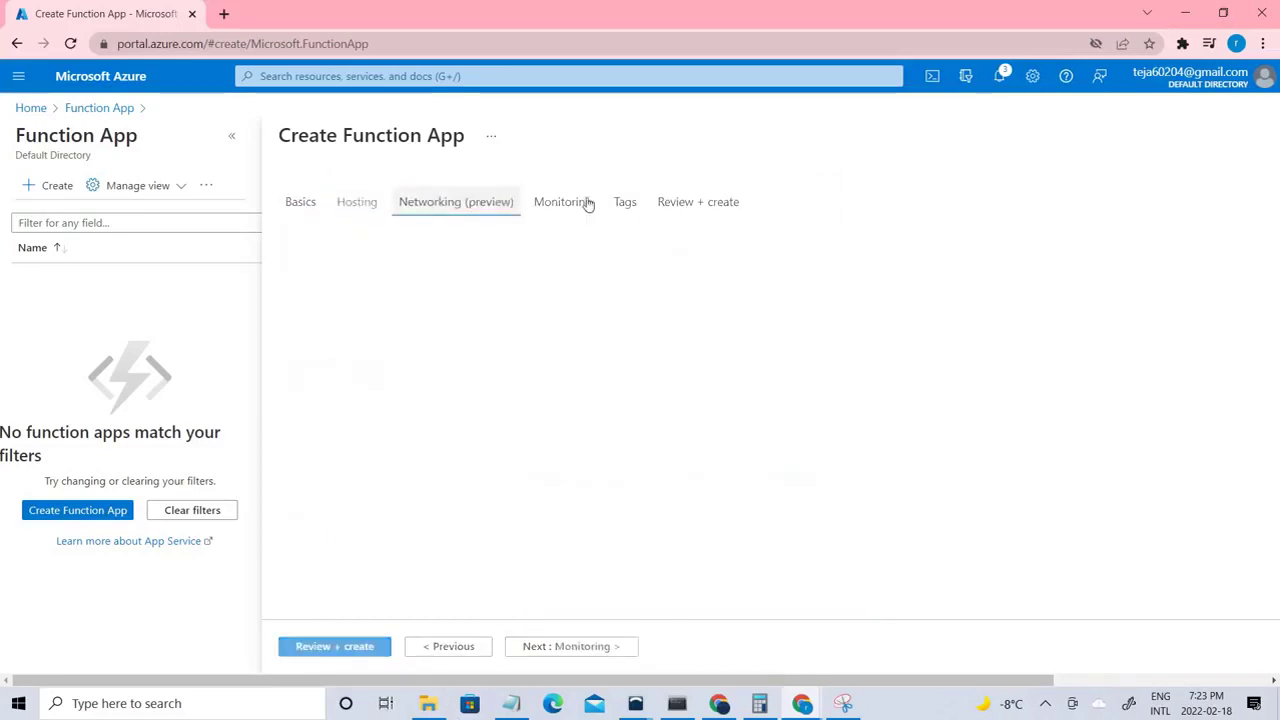
click(580, 204)
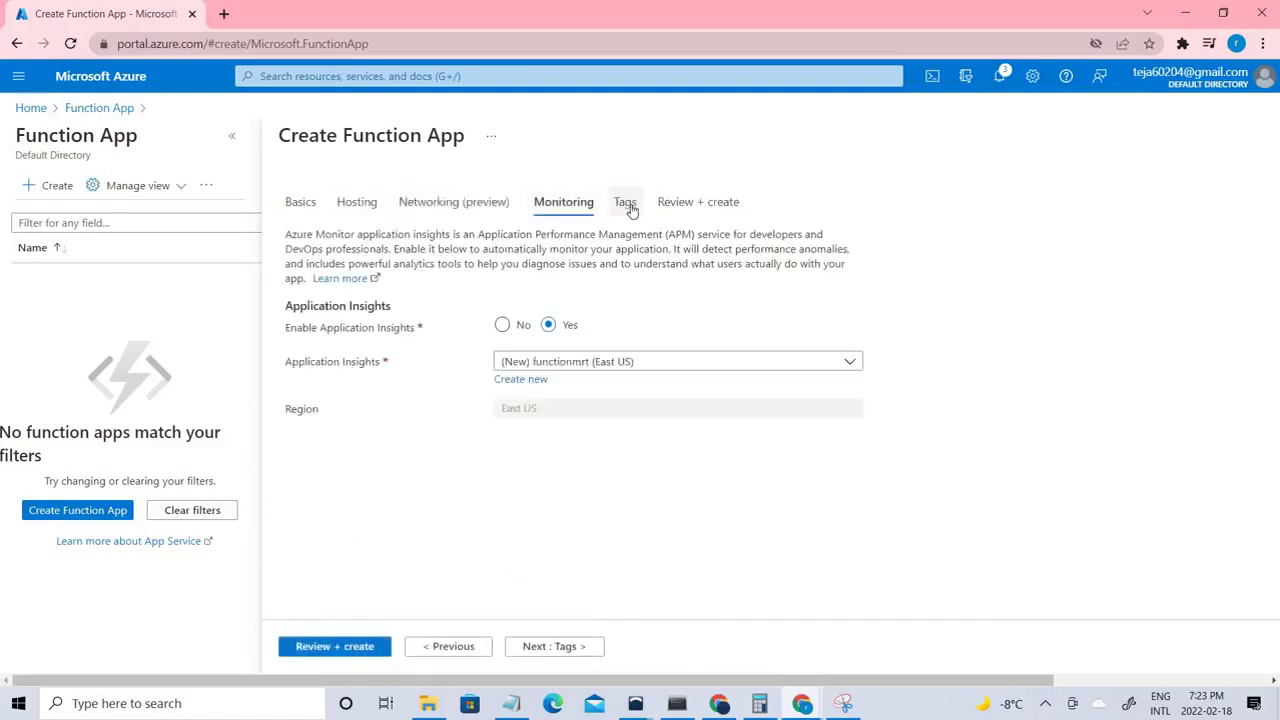
click(627, 204)
click(690, 203)
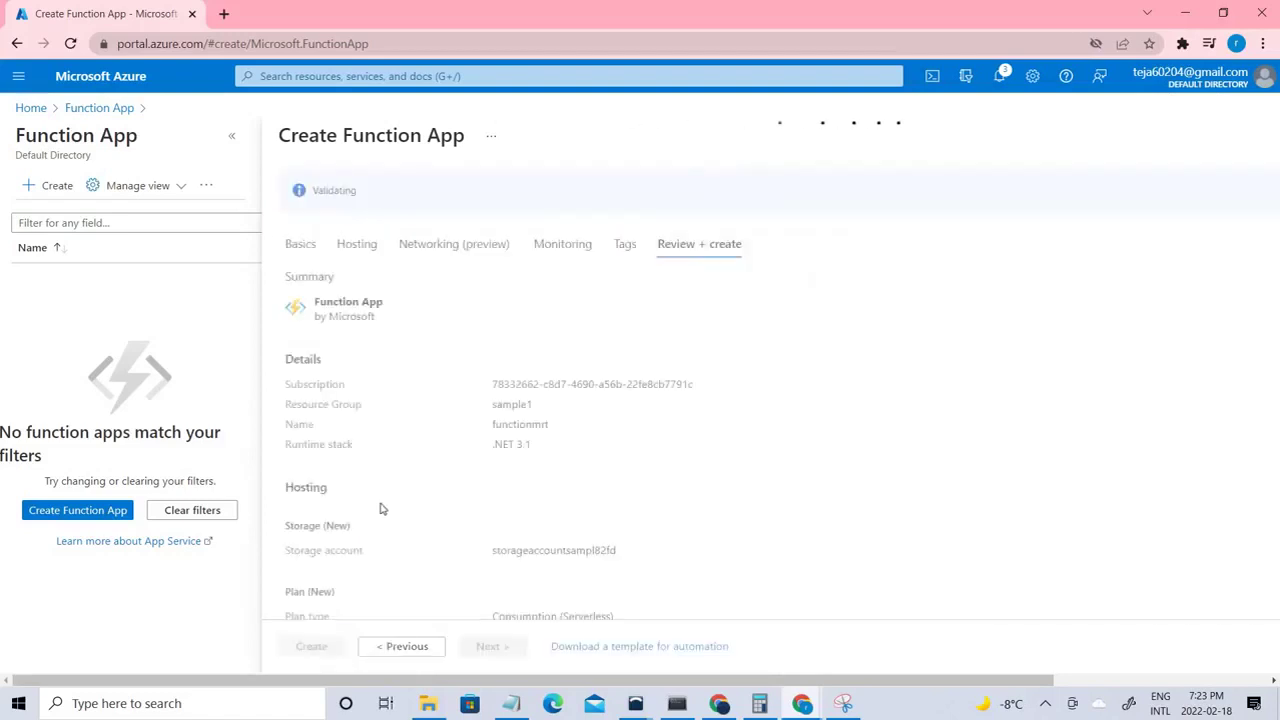
scroll(373, 490, down, 2)
drag(600, 610, 315, 181)
scroll(476, 365, up, 3)
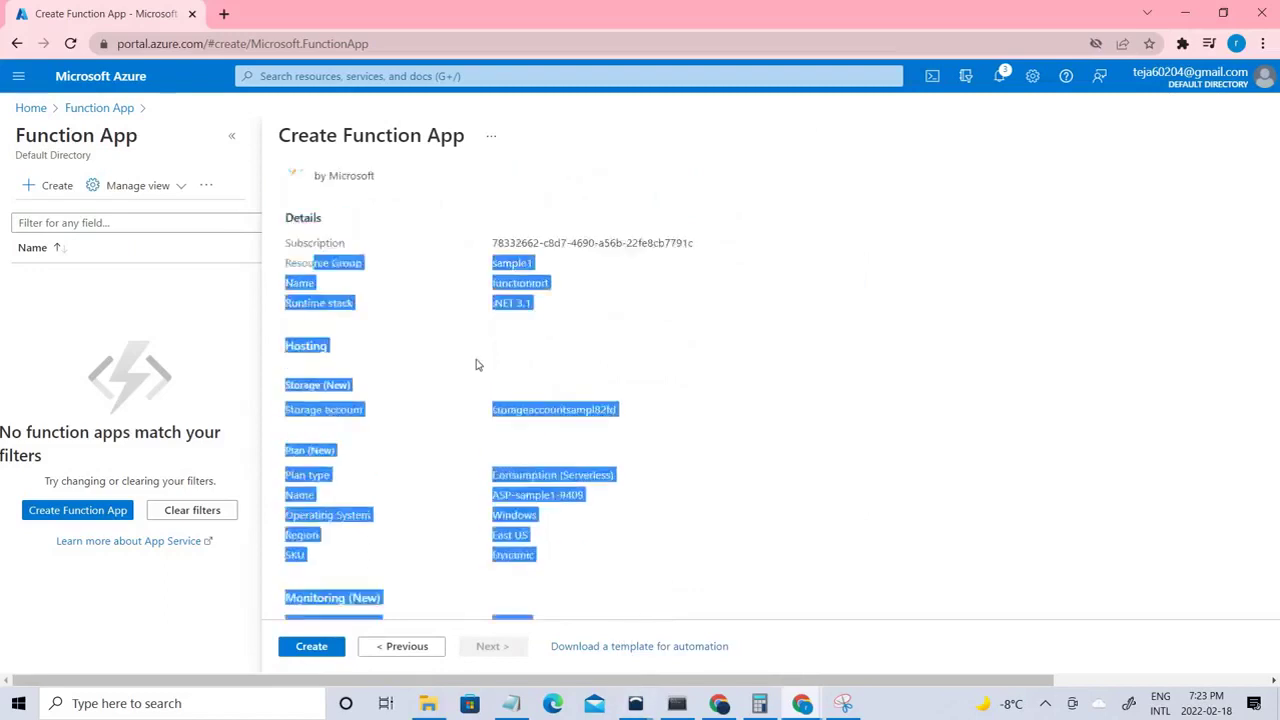
- Create the Function App, refresh the deployment status, and return to Home
click(311, 647)
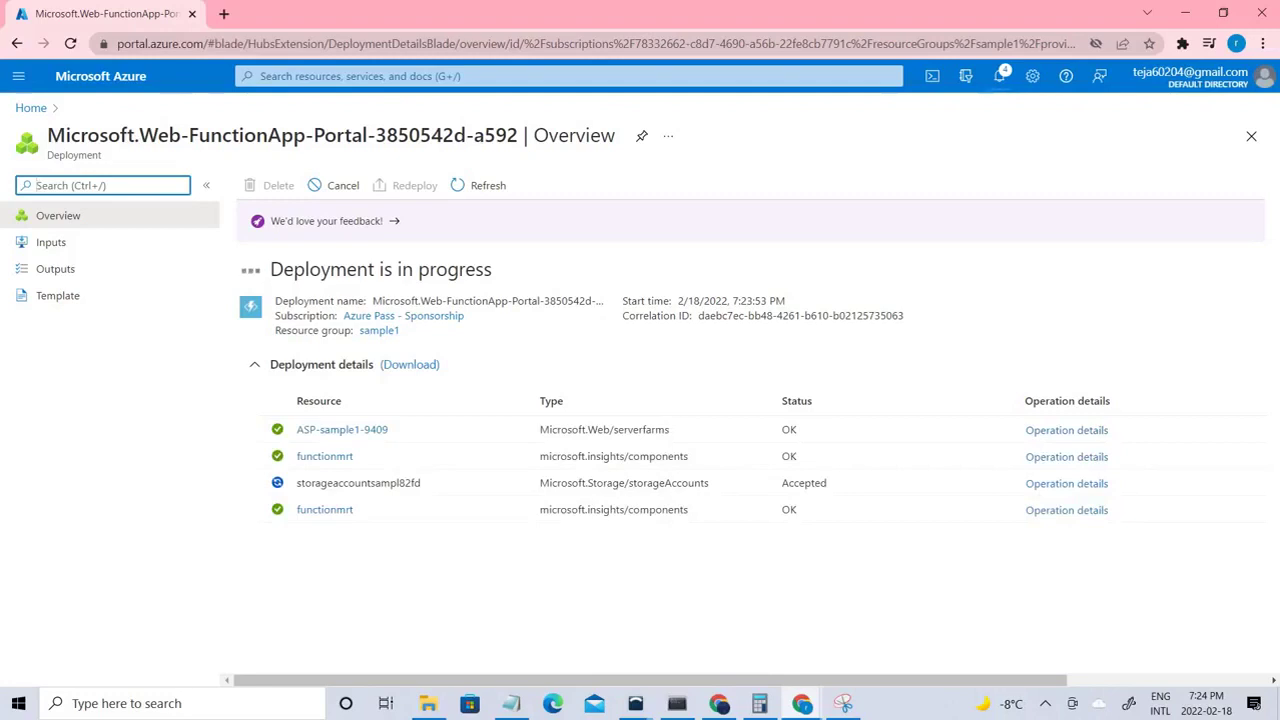
click(481, 189)
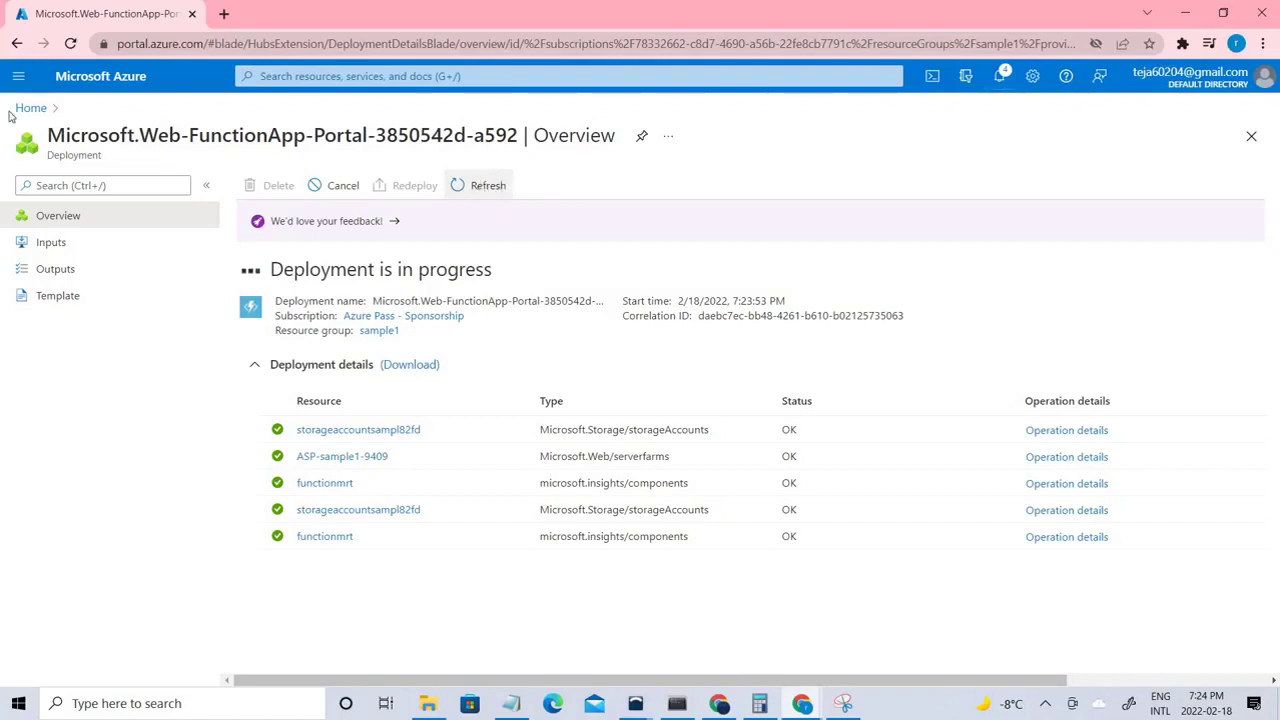
click(44, 110)
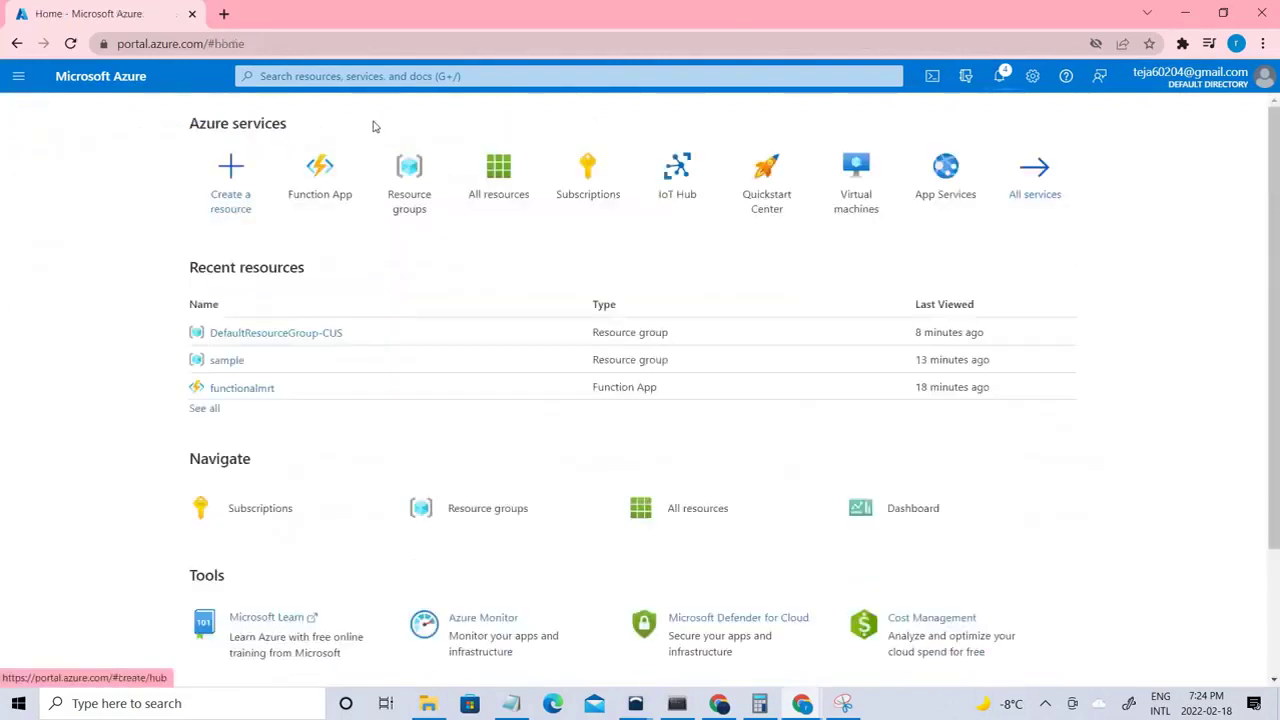
- Open functionmrt from the Function App list, refresh its overview, and view its Functions page
click(318, 176)
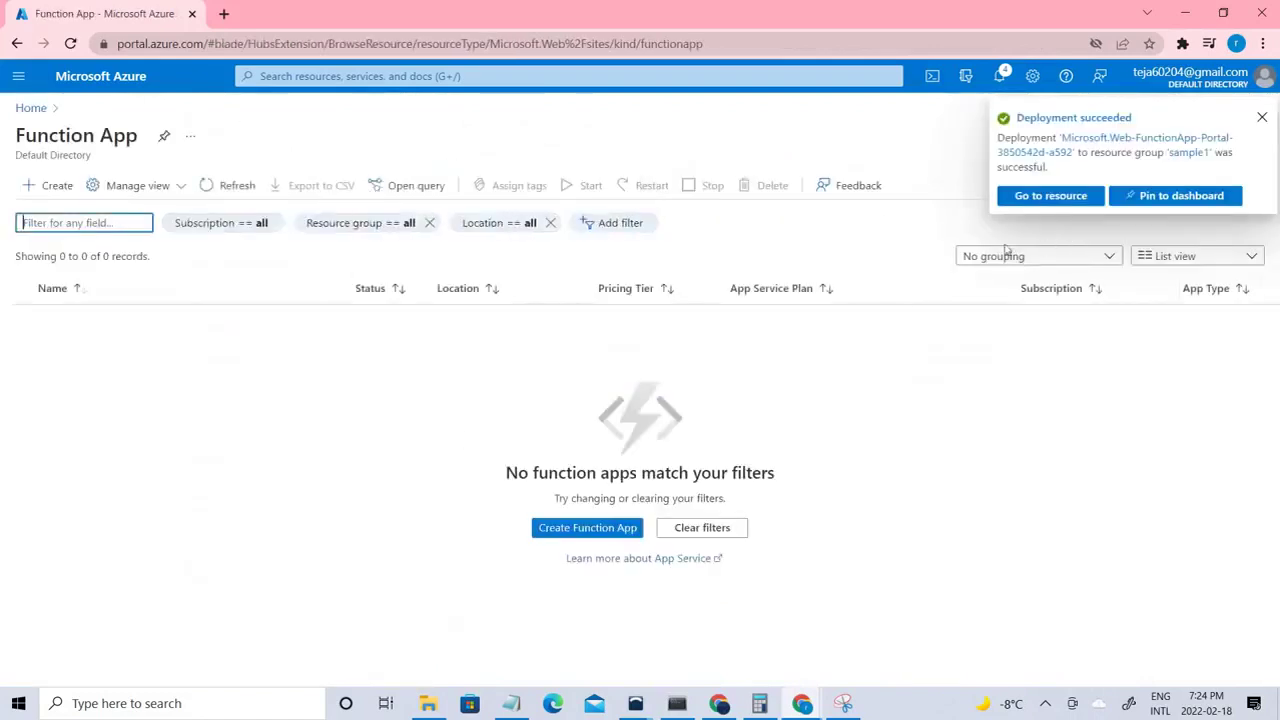
click(1037, 200)
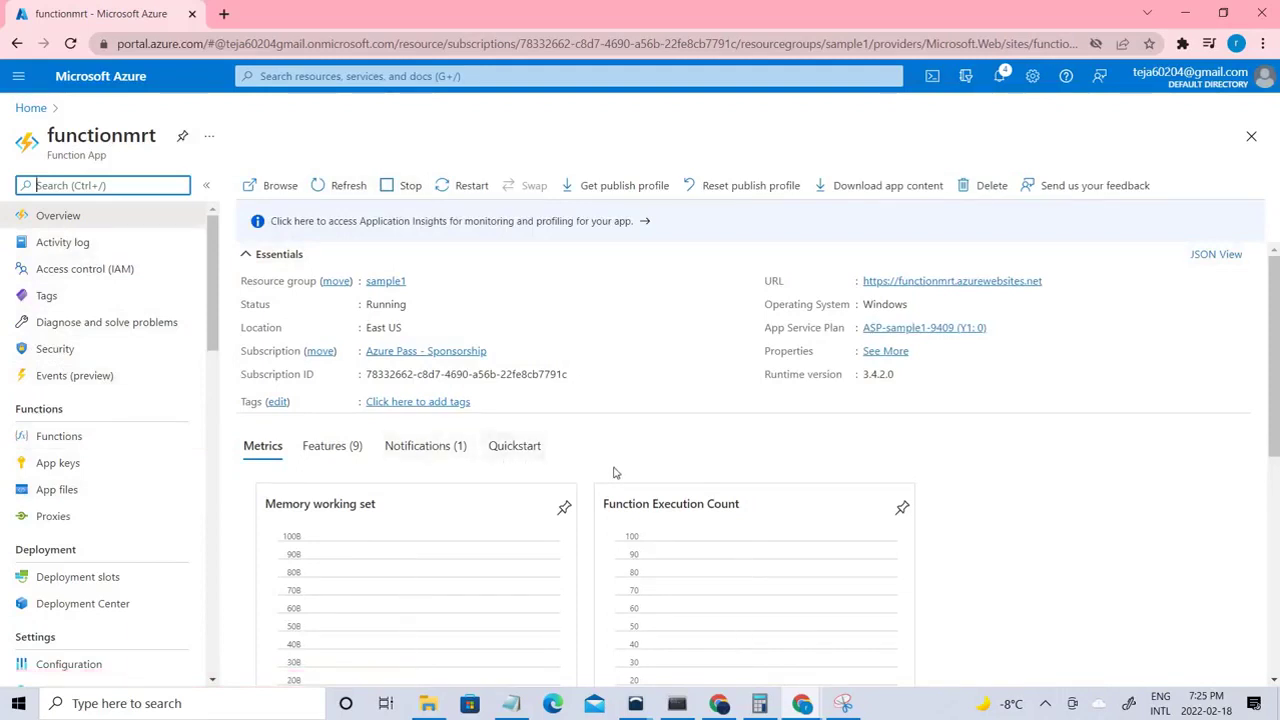
scroll(615, 472, down, 2)
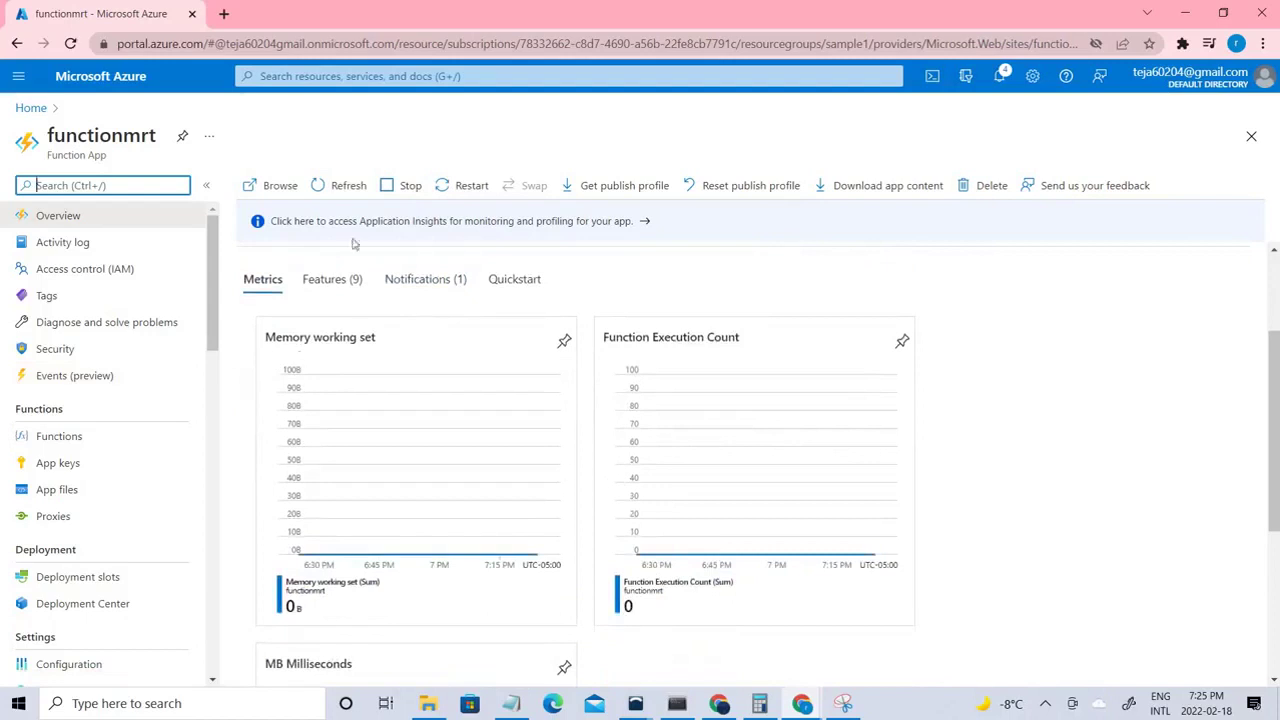
click(343, 184)
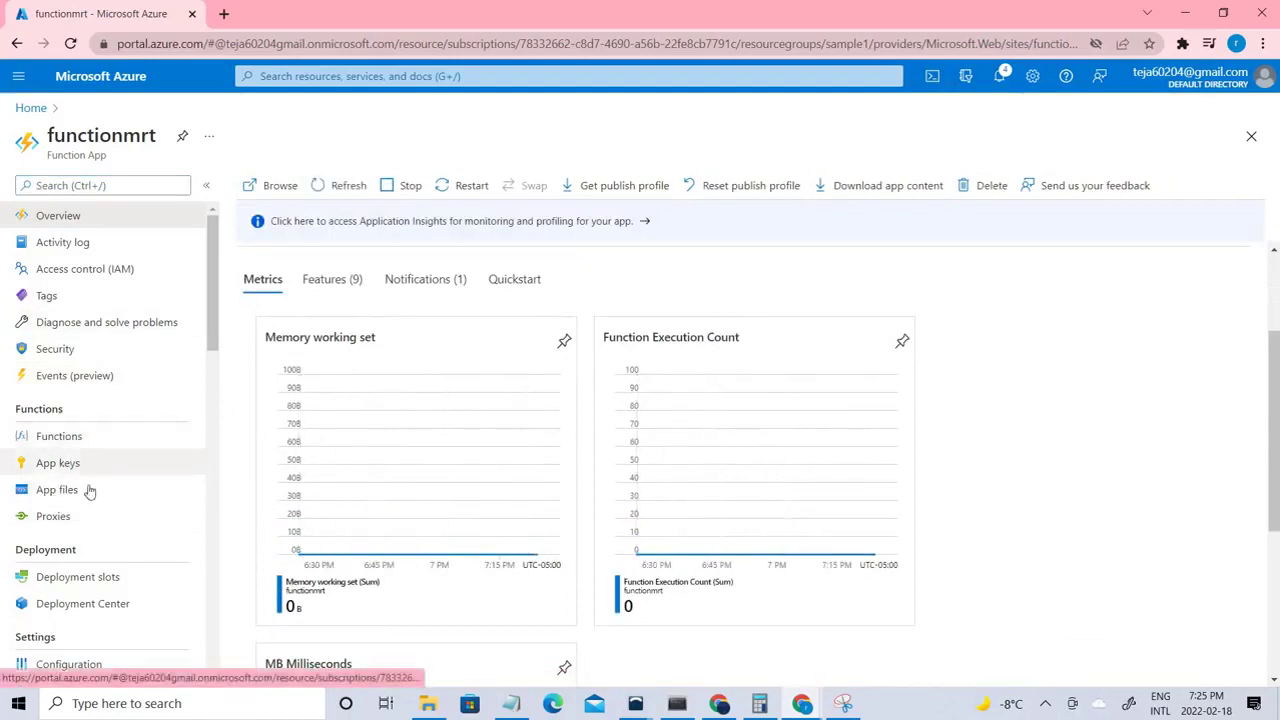
click(113, 439)
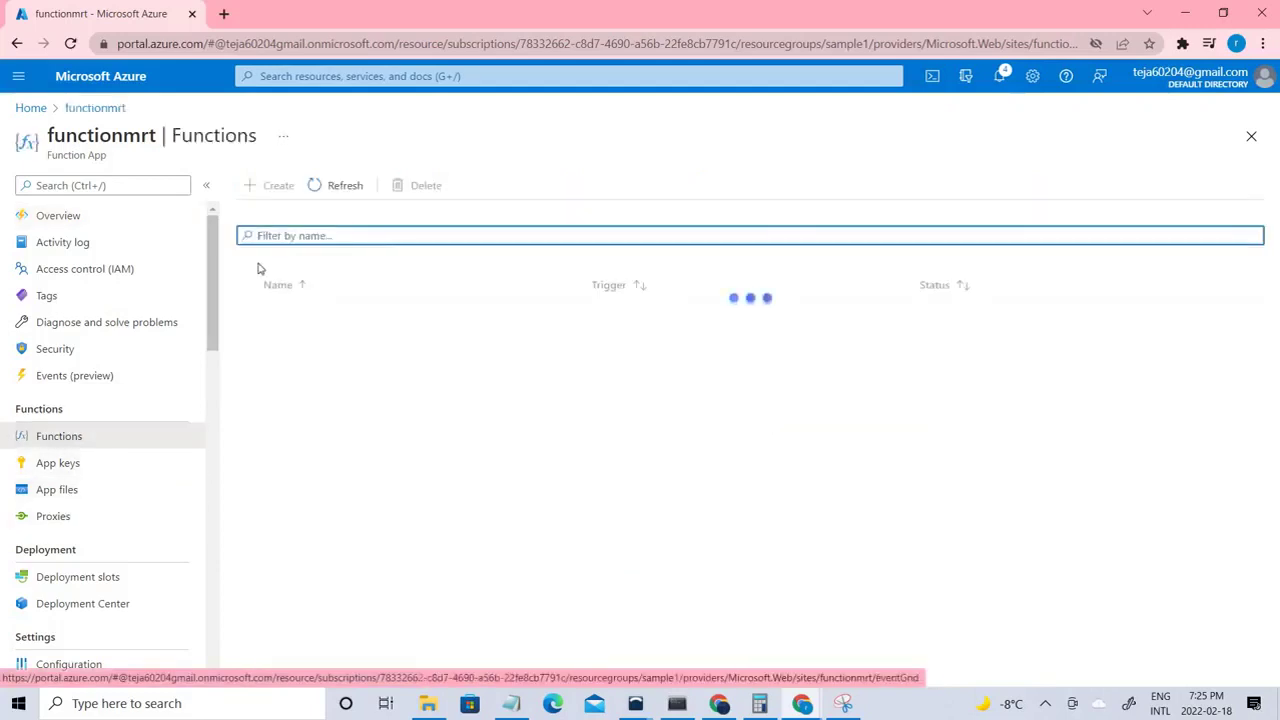
- Create HttpTrigger1 from the HTTP trigger template, developing in the portal, and refresh the functions list
click(274, 187)
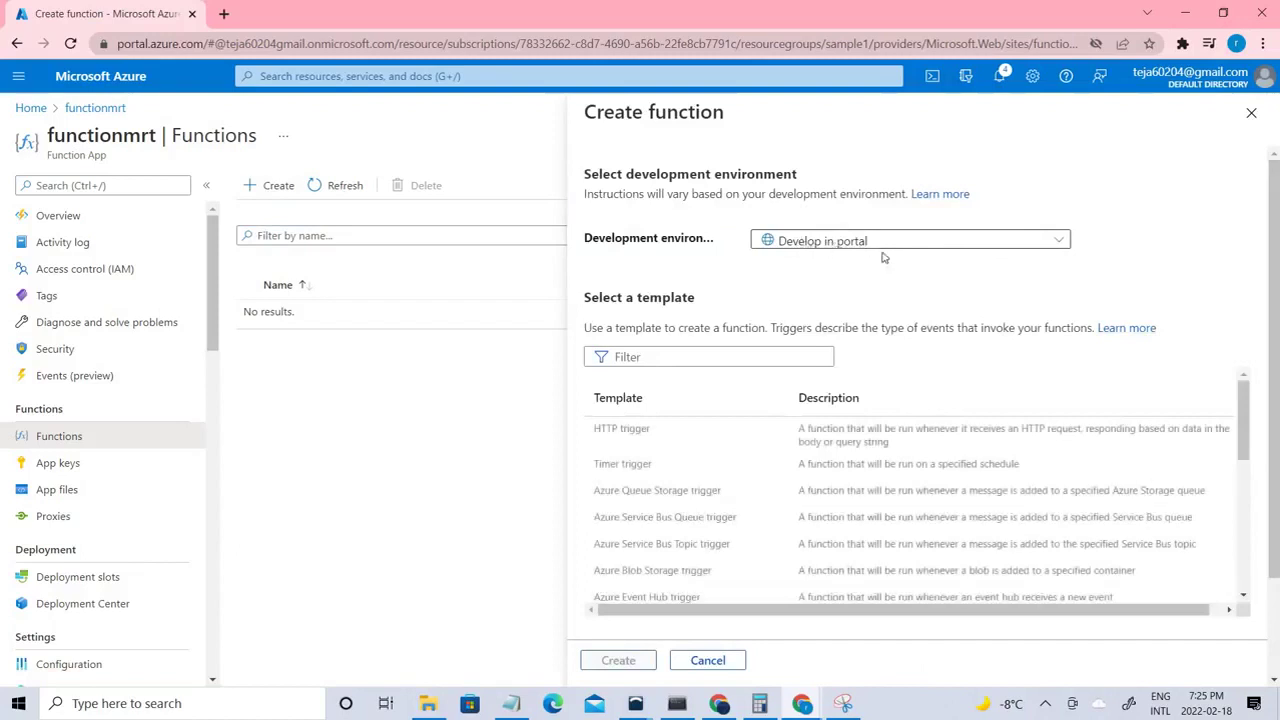
click(838, 244)
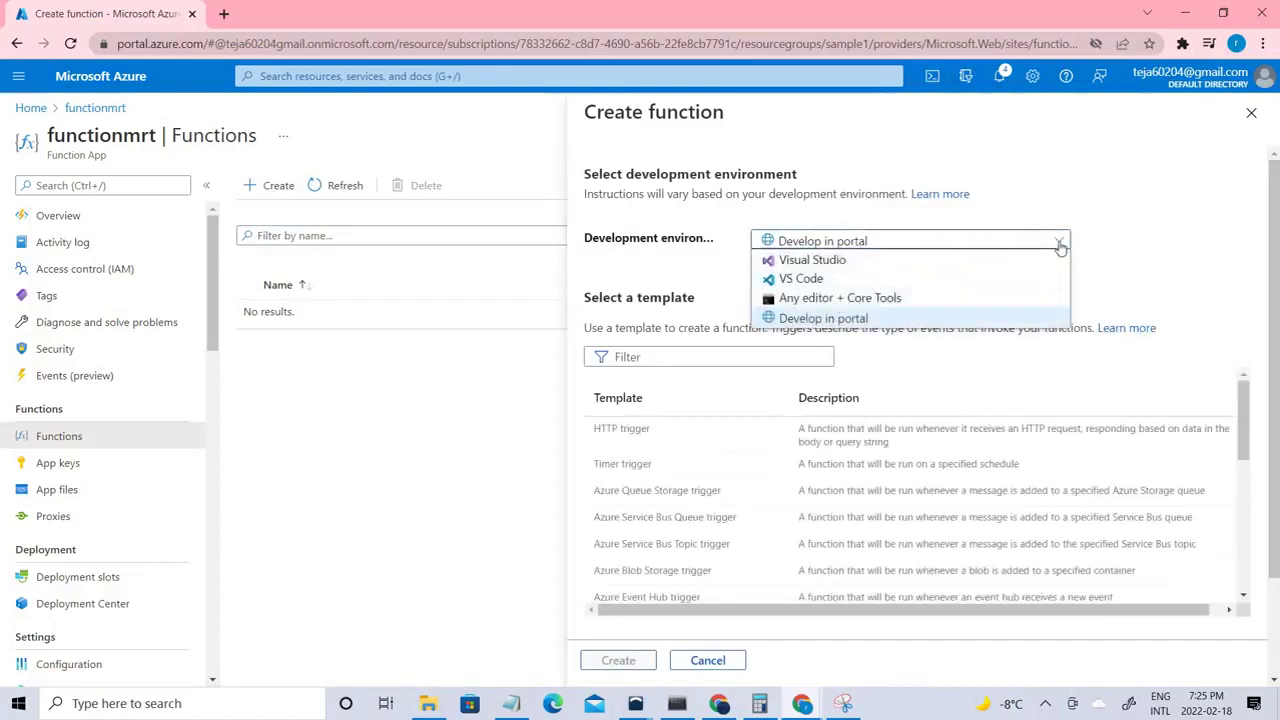
click(1010, 241)
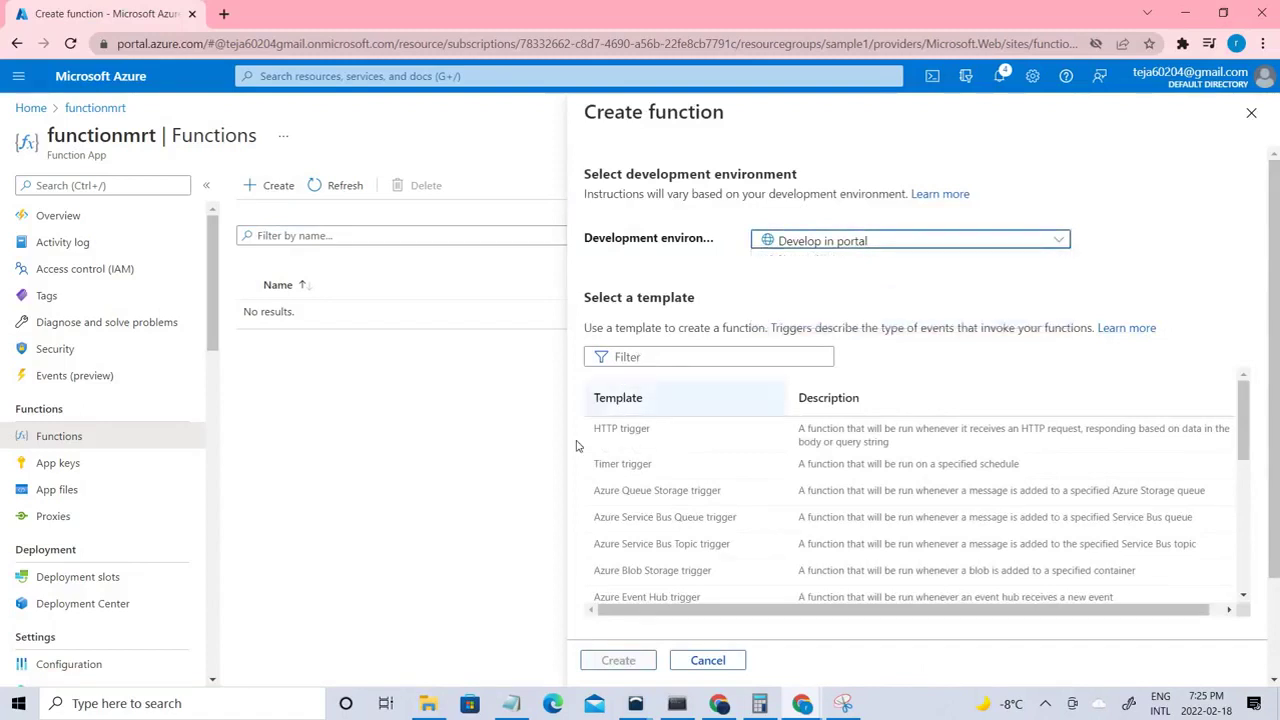
click(968, 444)
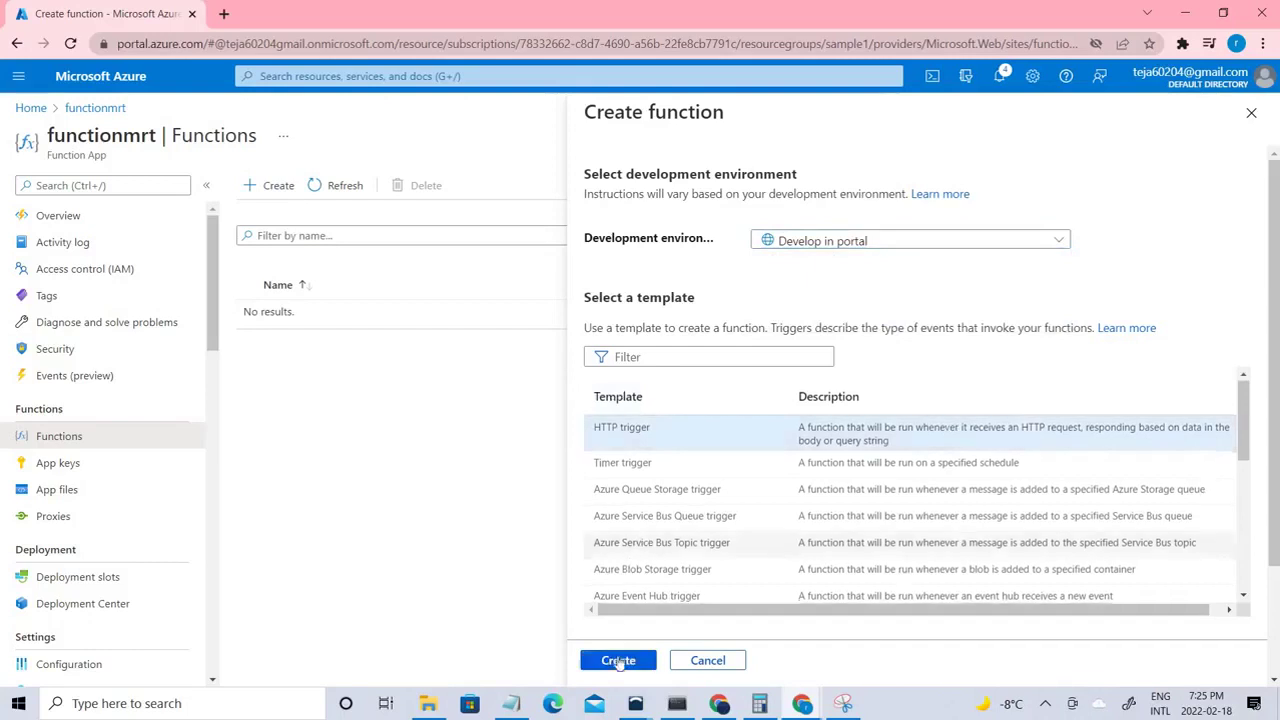
click(618, 660)
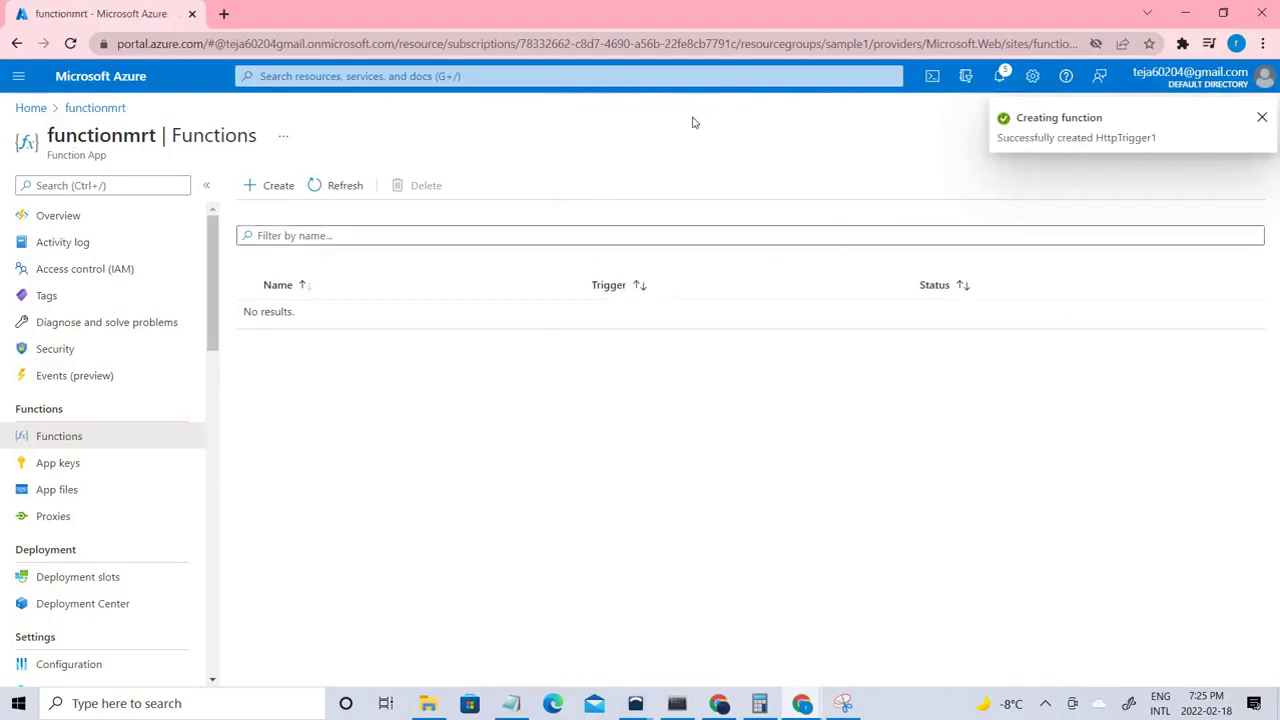
click(340, 188)
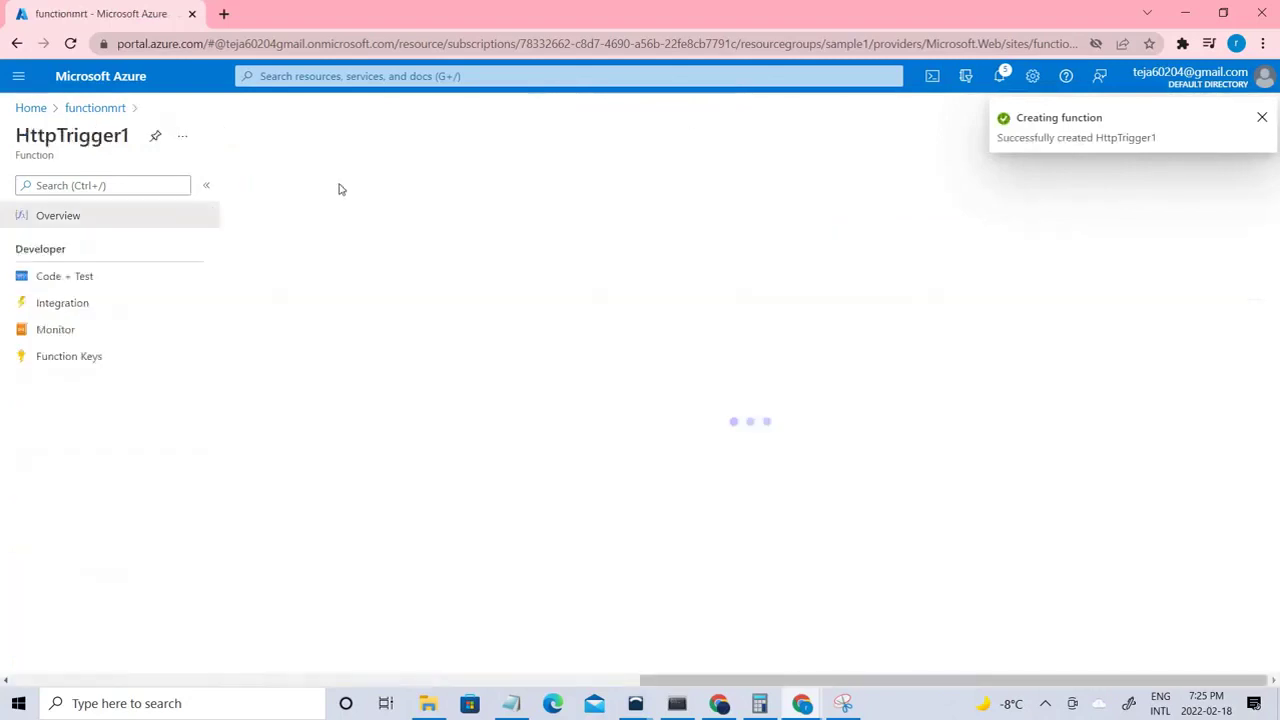
- Open HttpTrigger1's Code + Test page, copy its function URL, and start a new browser tab
click(106, 288)
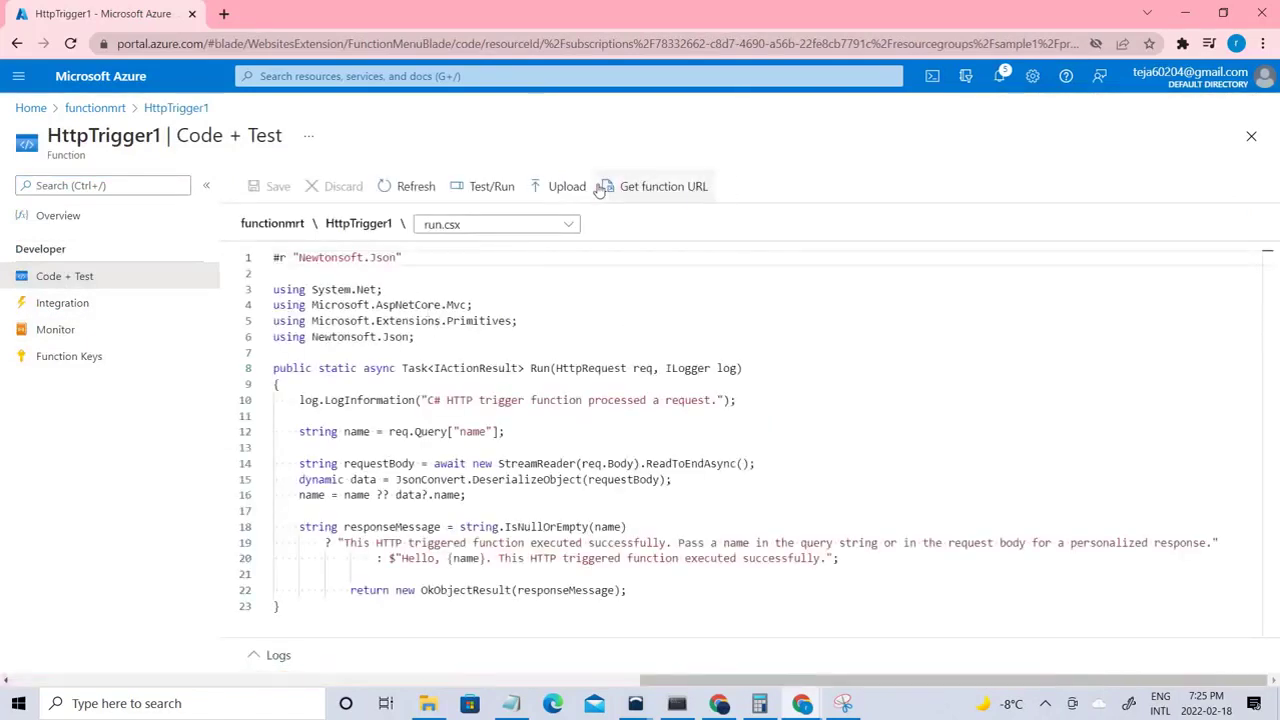
click(651, 188)
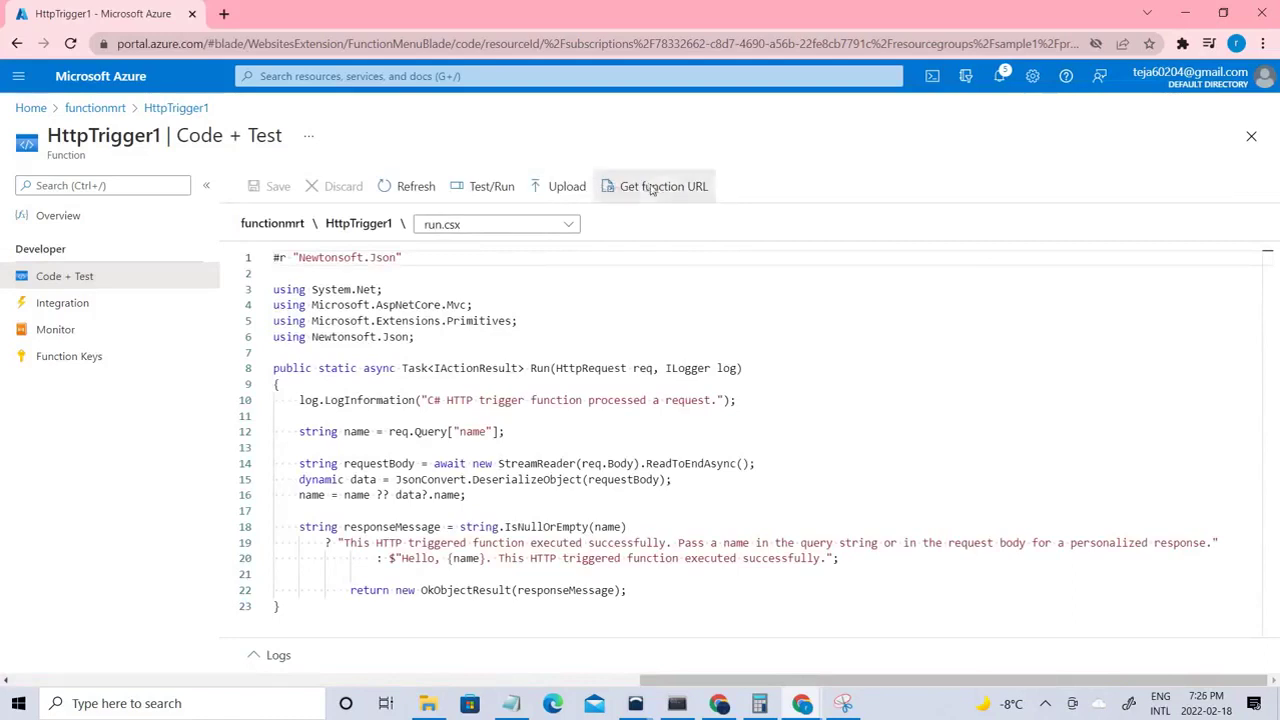
click(999, 269)
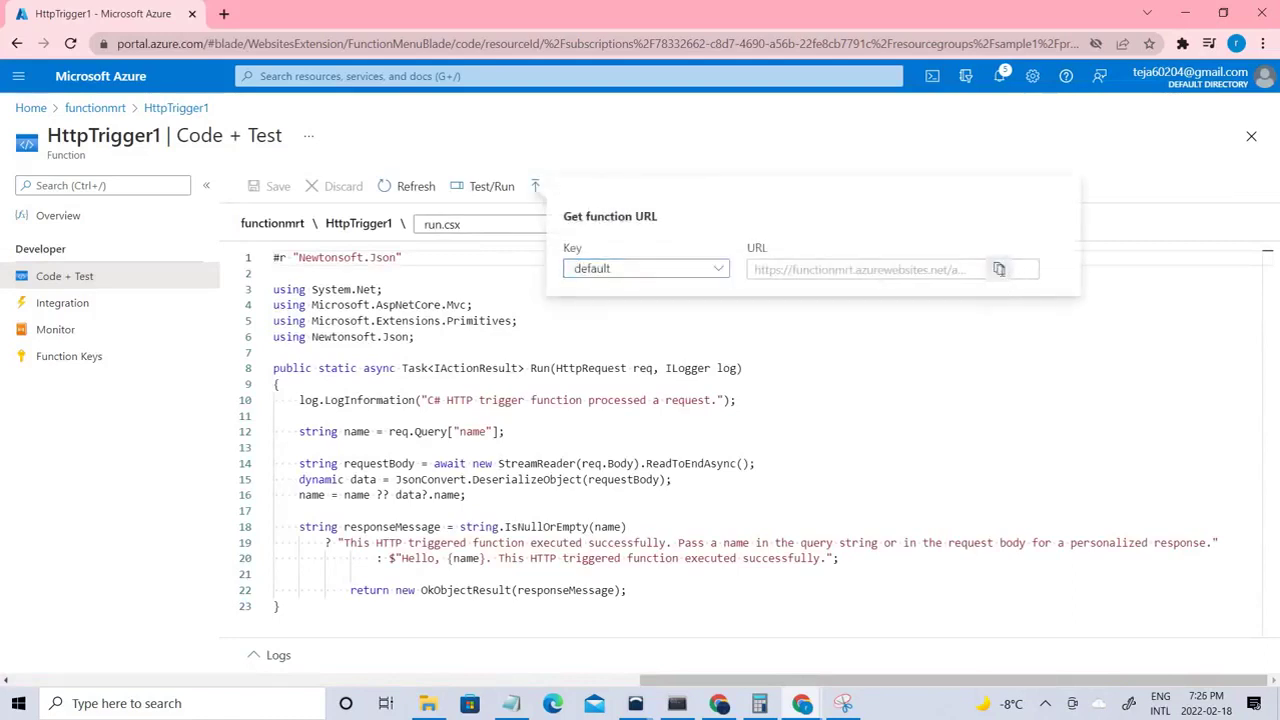
click(224, 14)
- Load the function URL, then append a &name= query with a name to get a Hello greeting
key(ctrl+v)
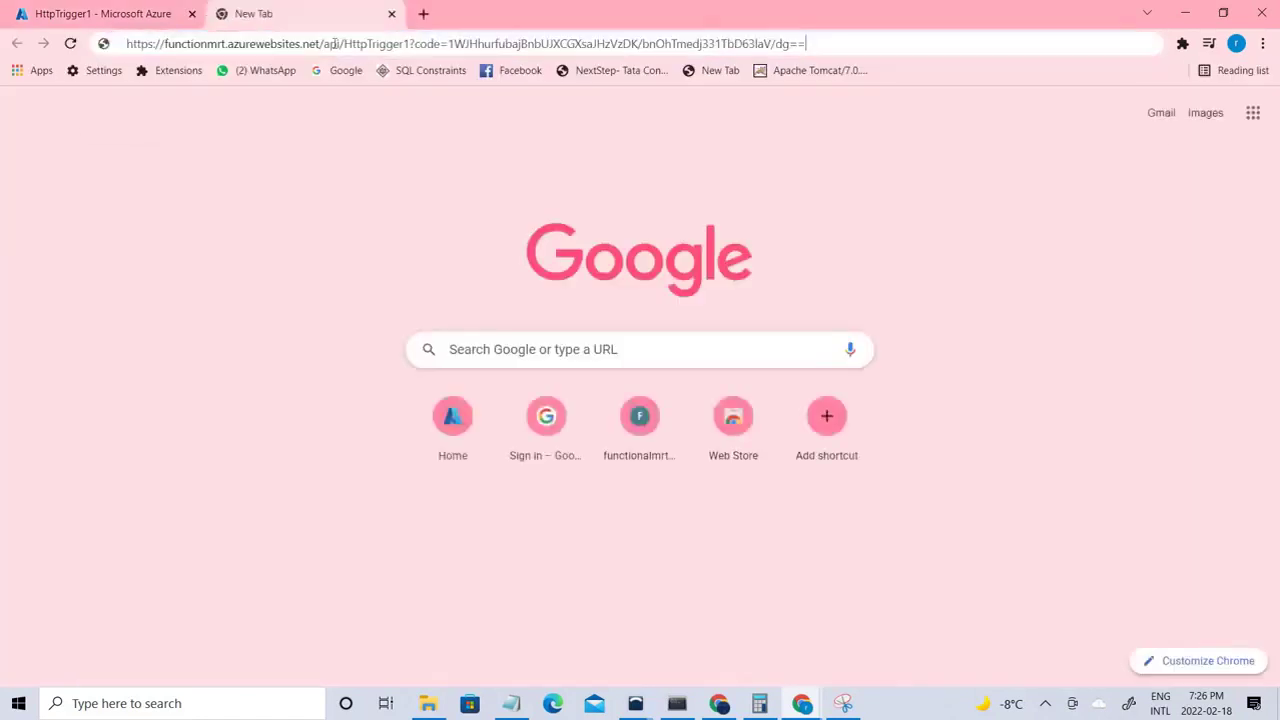
key(Return)
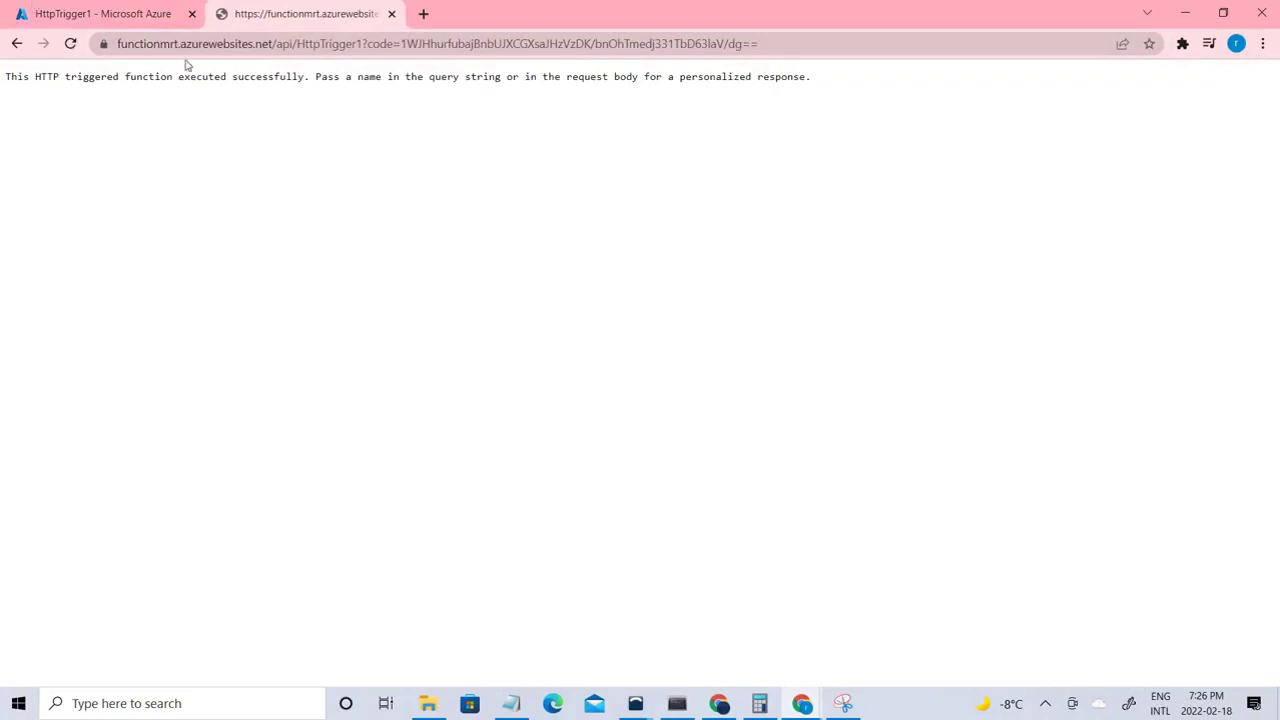
click(815, 45)
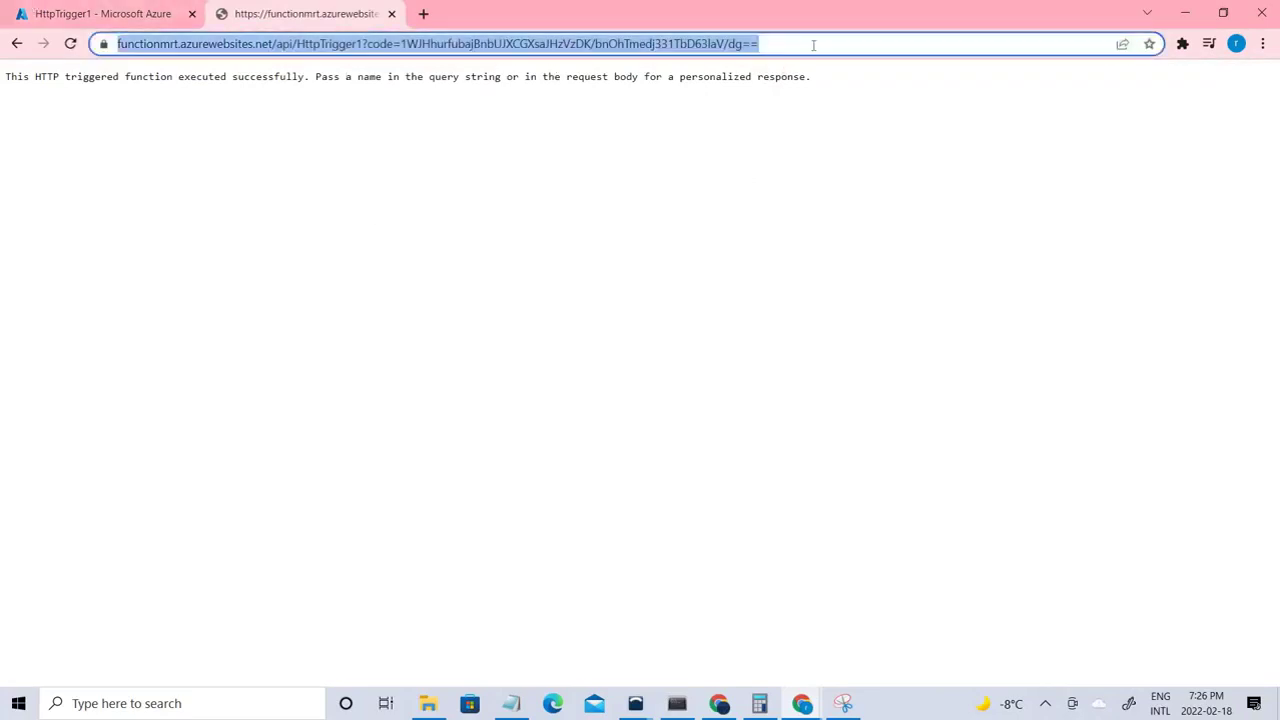
click(814, 45)
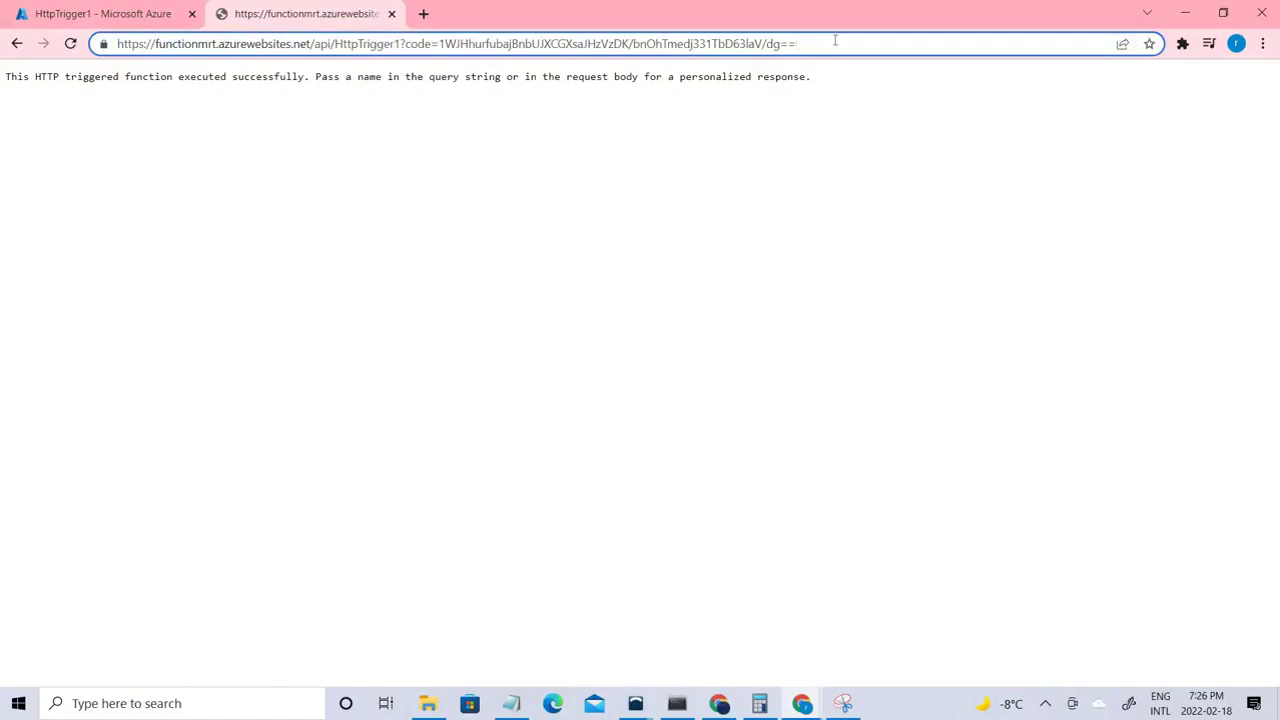
text(&name)
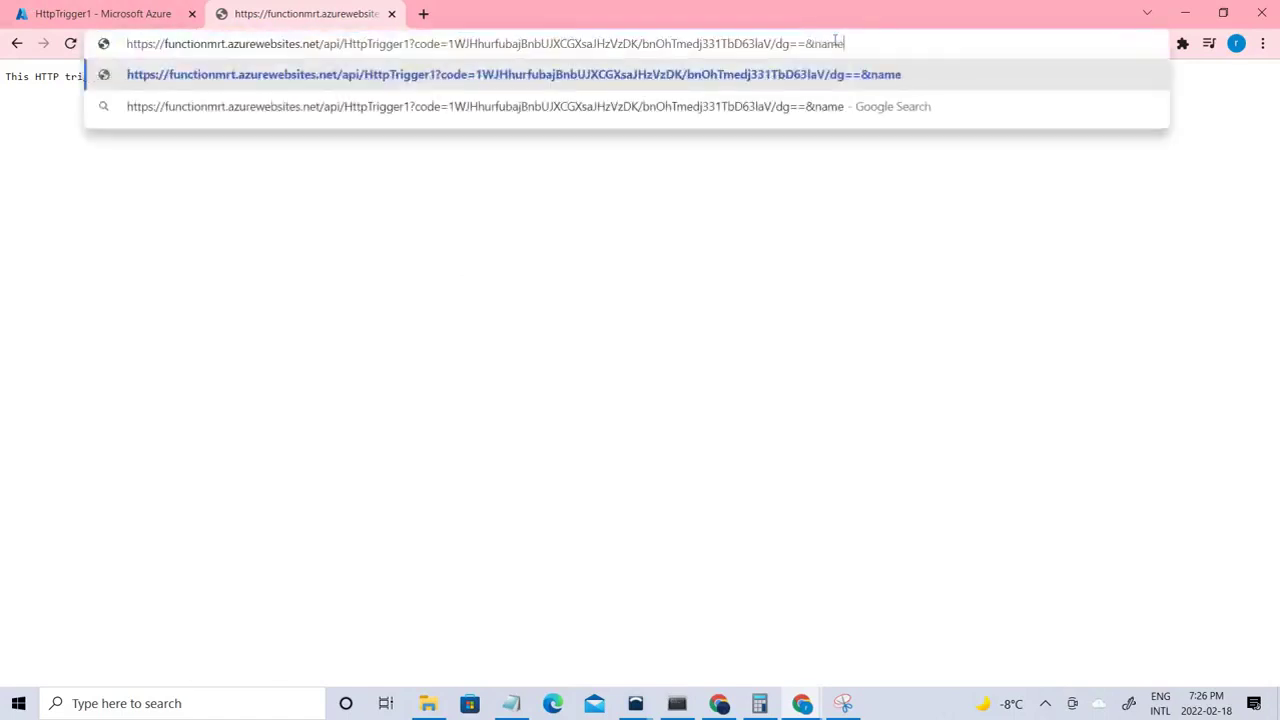
text(=)
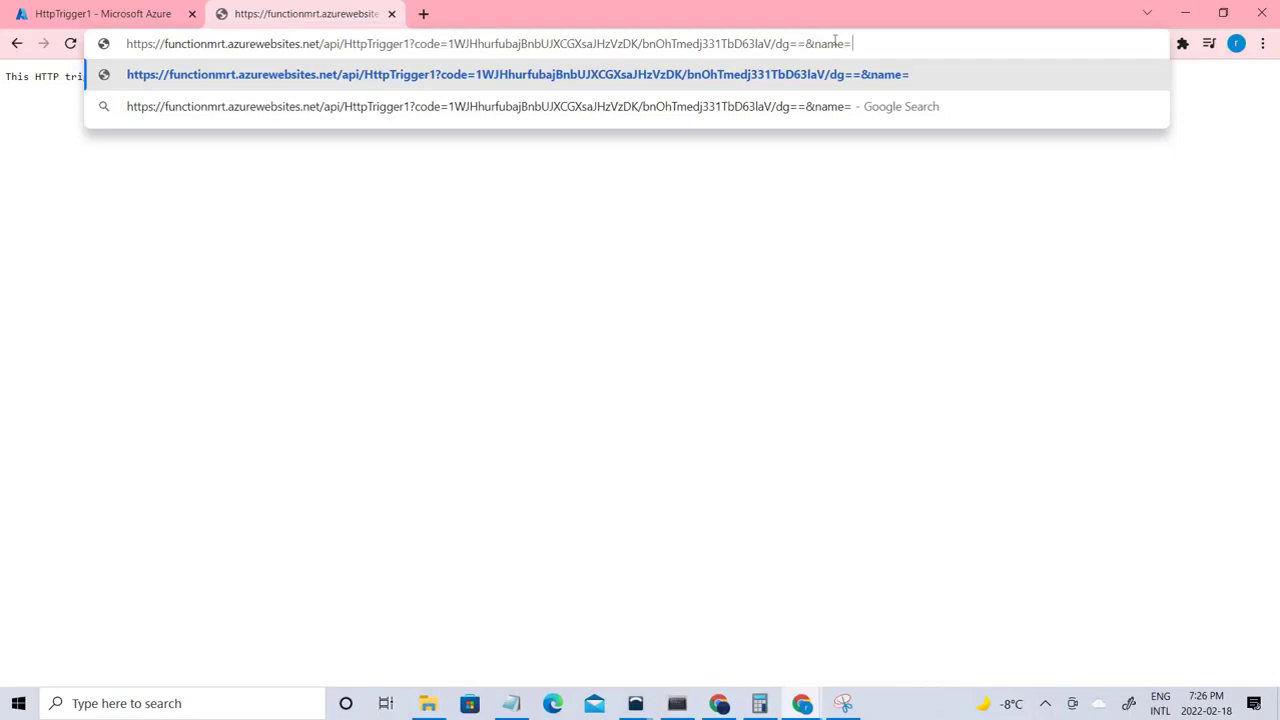
text(ravi)
key(Return)
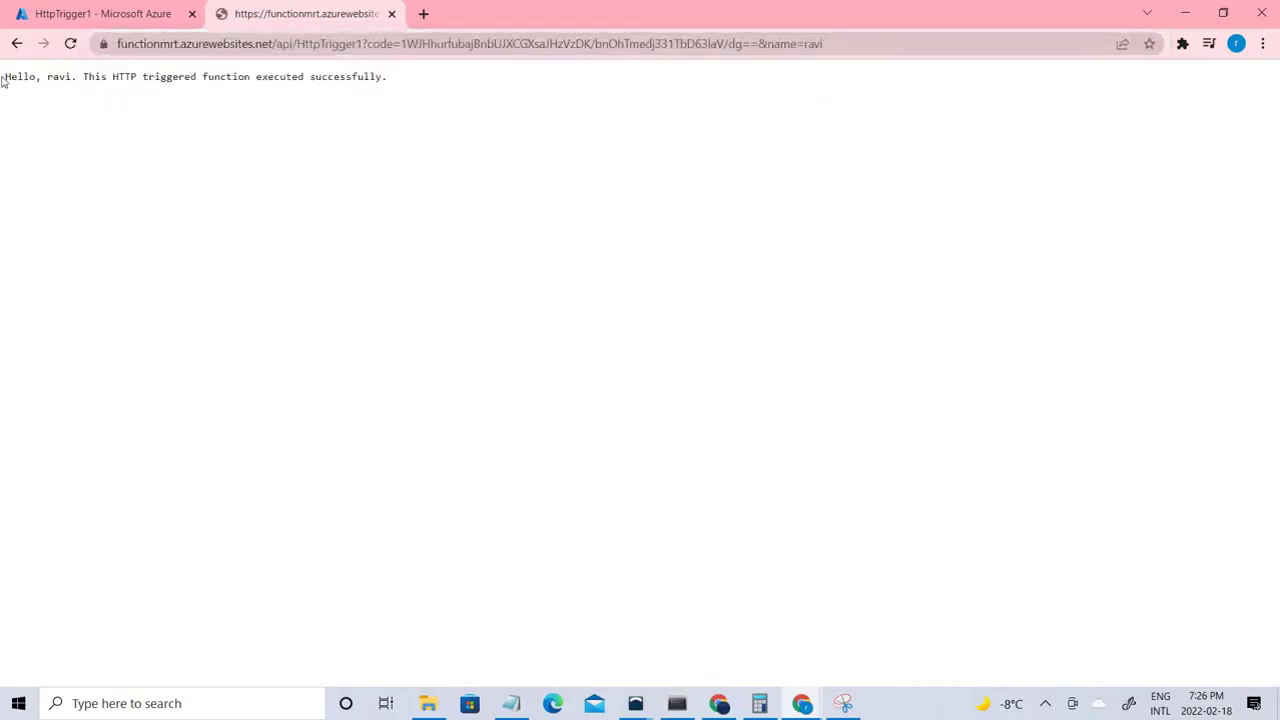
drag(3, 76, 489, 177)
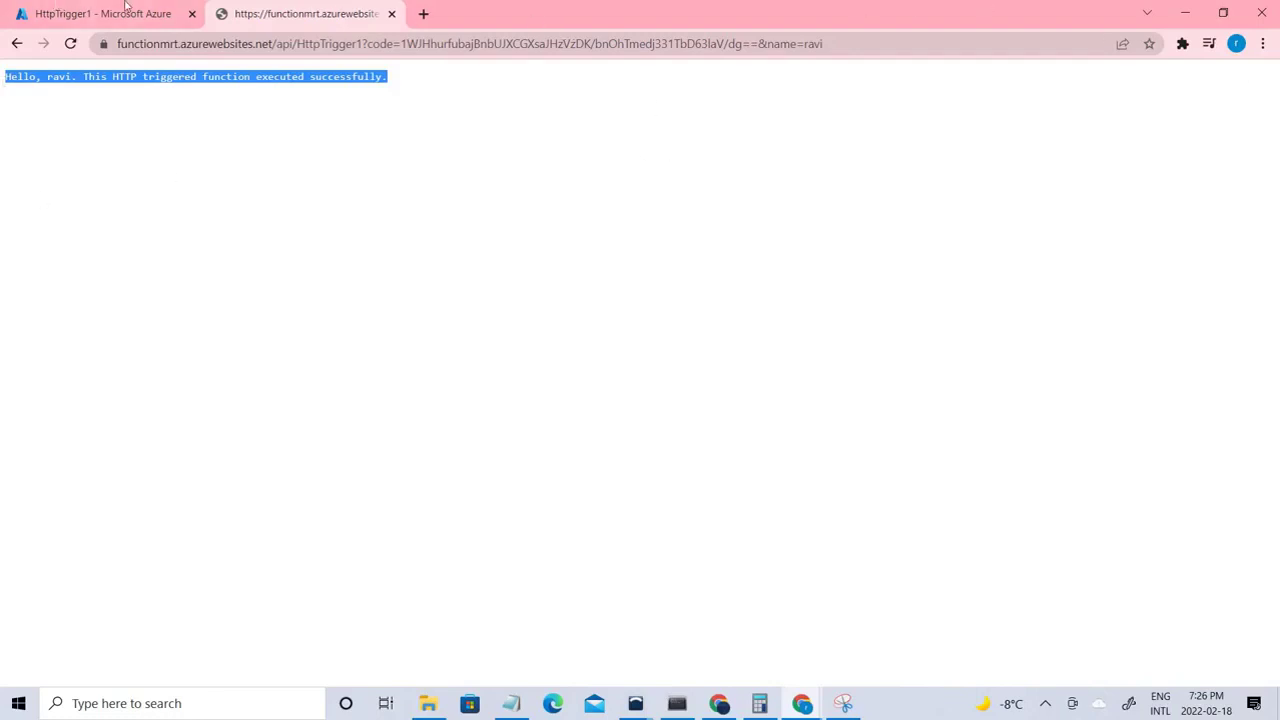
- Reload the function's code view in the portal and compare it with the response tab
click(122, 6)
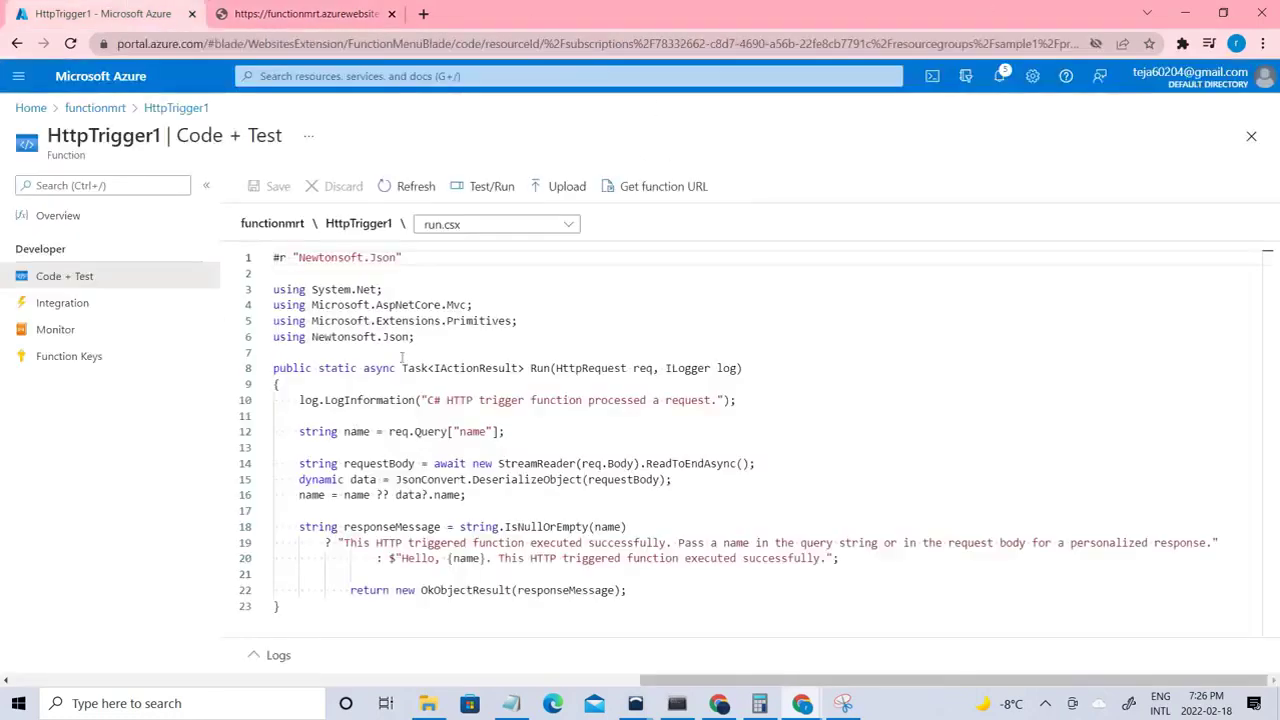
click(408, 186)
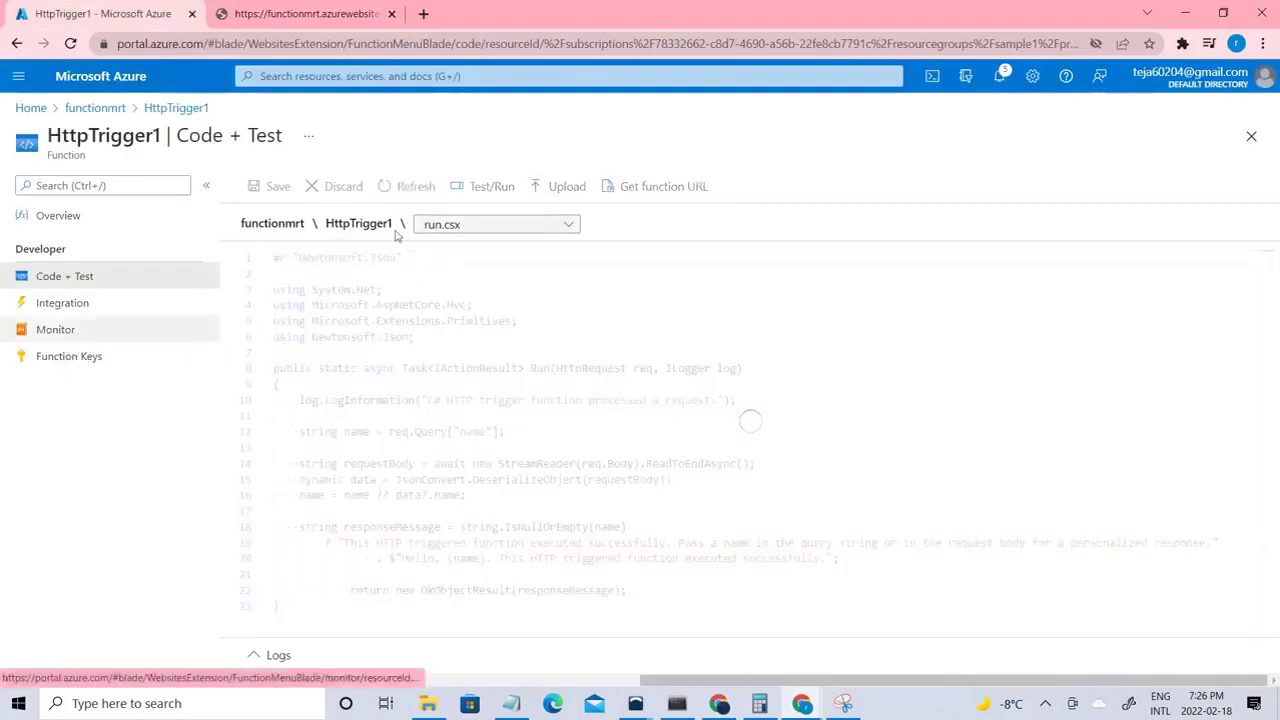
click(316, 14)
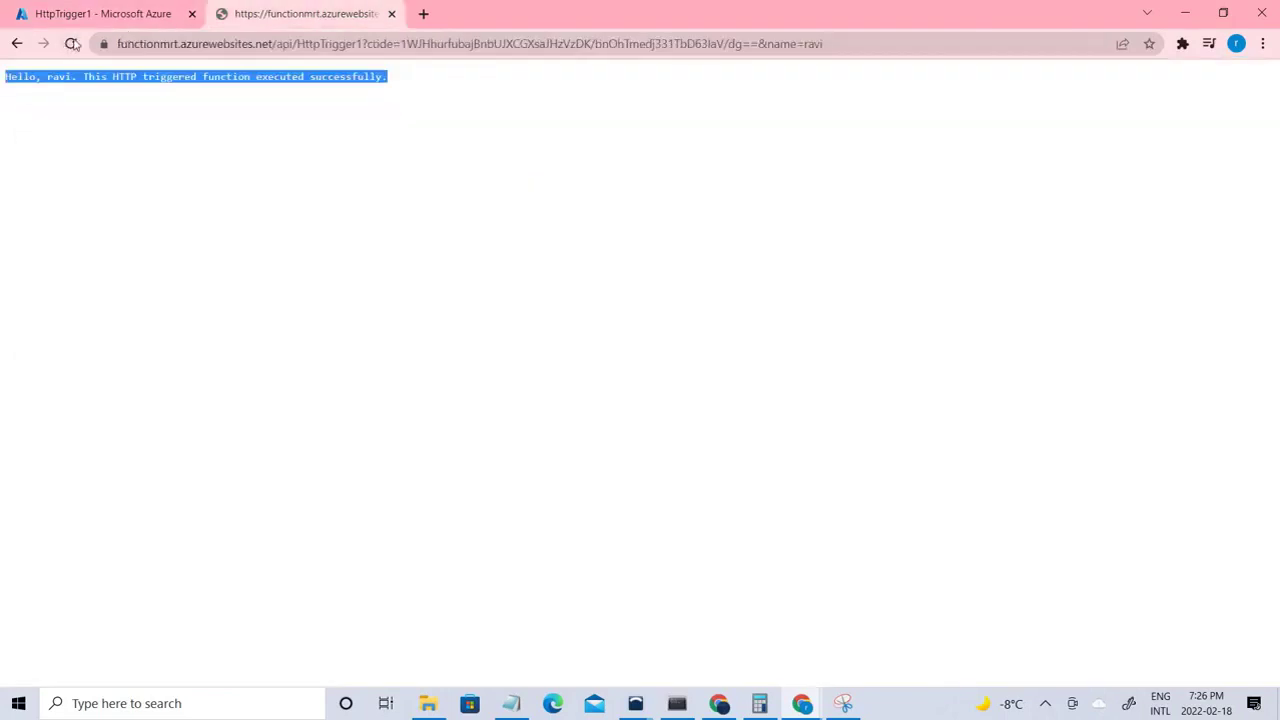
key(ctrl+l)
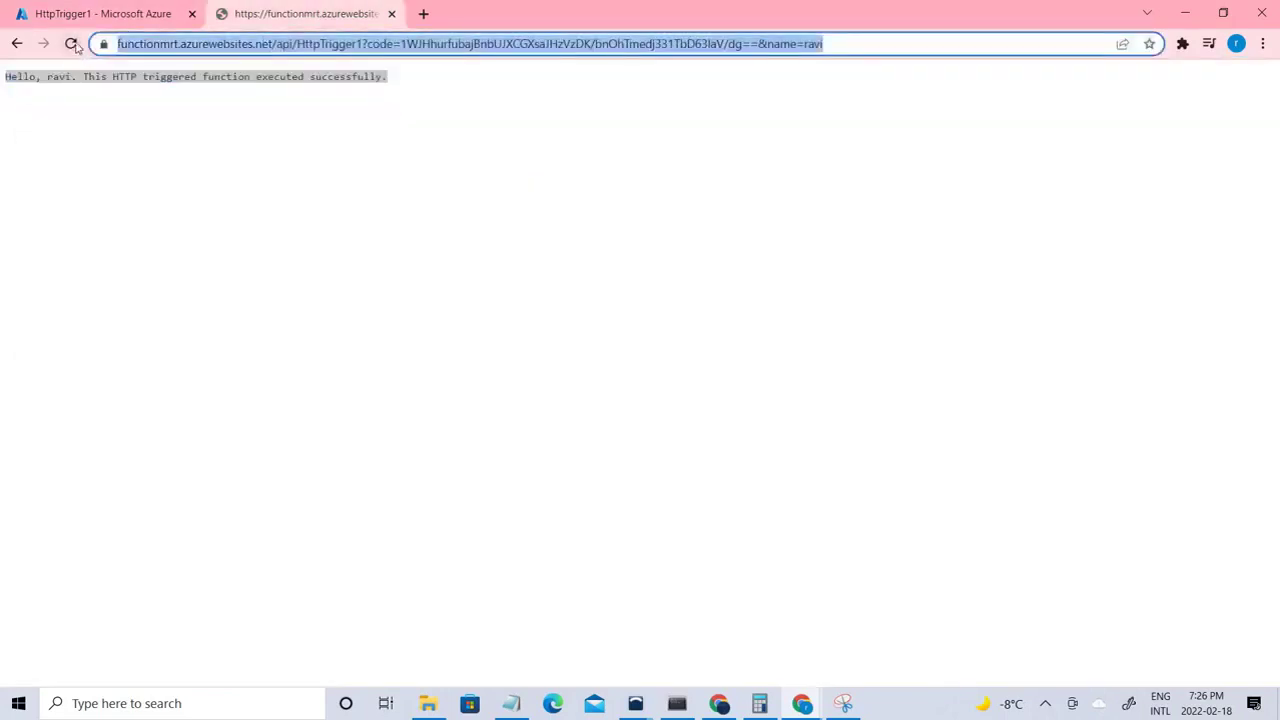
click(90, 16)
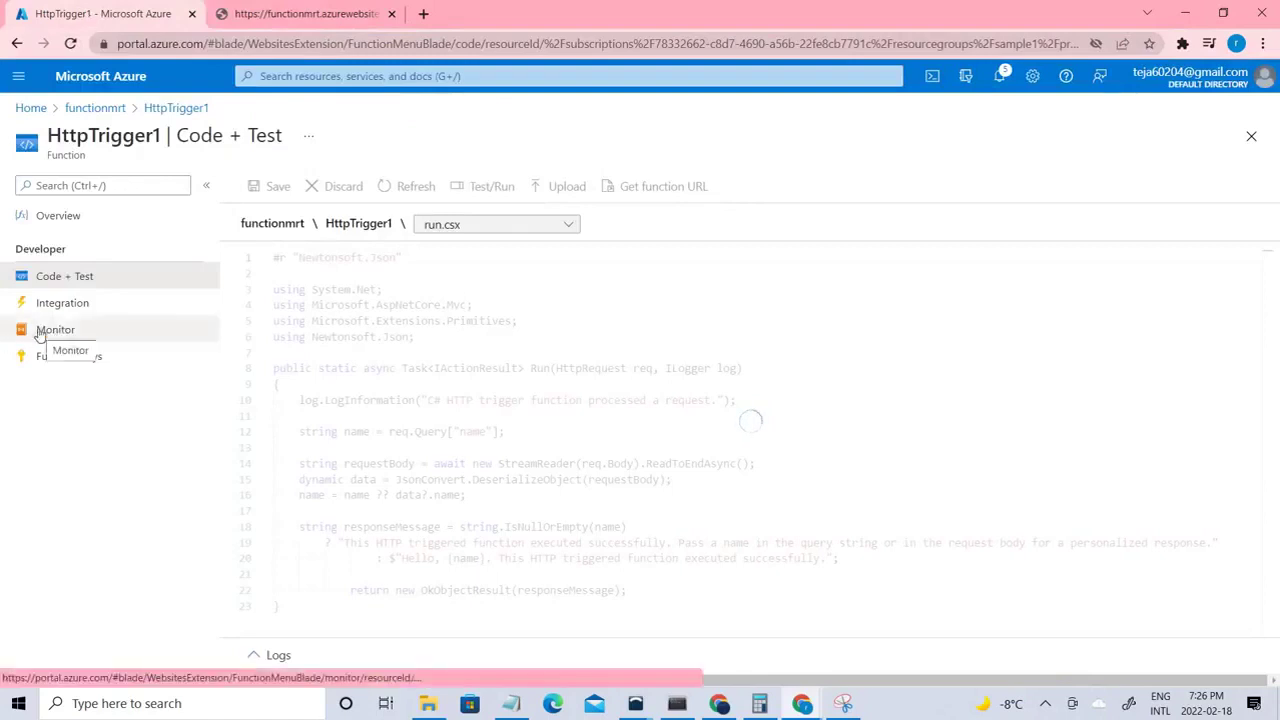
- Open HttpTrigger1's Monitor page and inspect the successful invocation trace with status Success
click(40, 333)
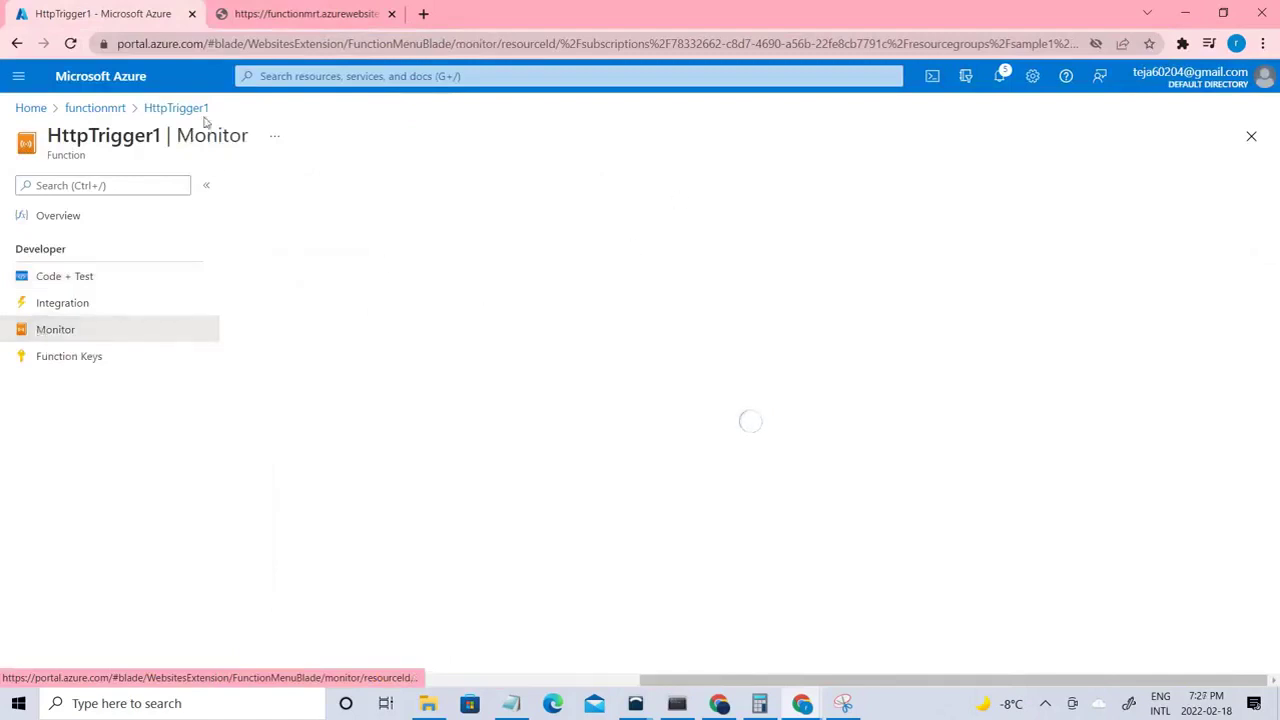
click(63, 329)
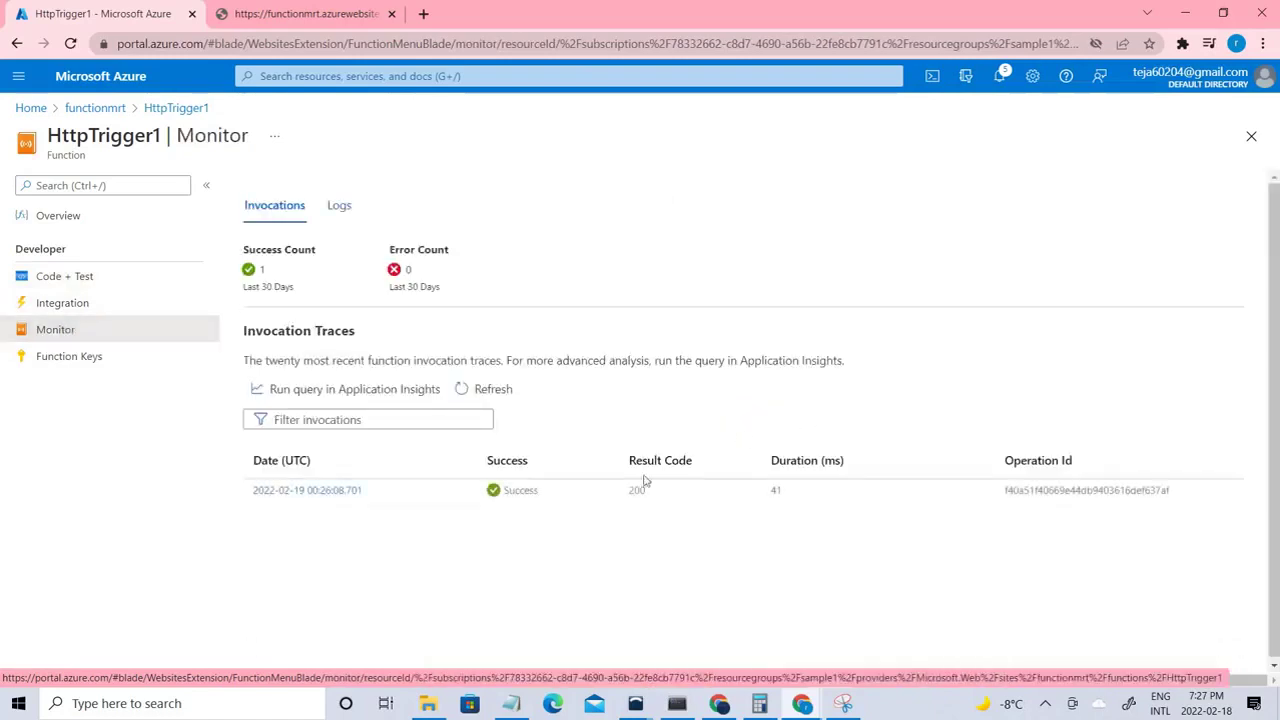
mouse_move(320, 500)
mouse_down()
mouse_move(229, 477)
mouse_move(371, 517)
mouse_up()
click(488, 565)
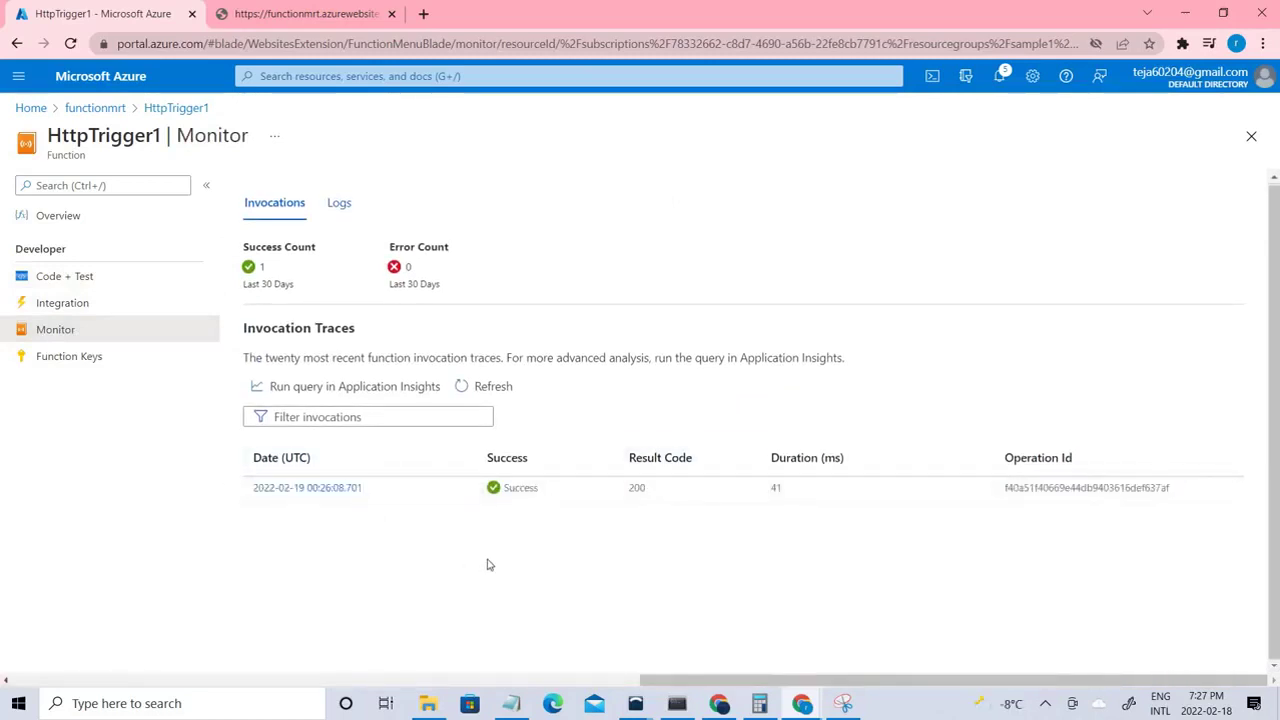
drag(538, 490, 500, 490)
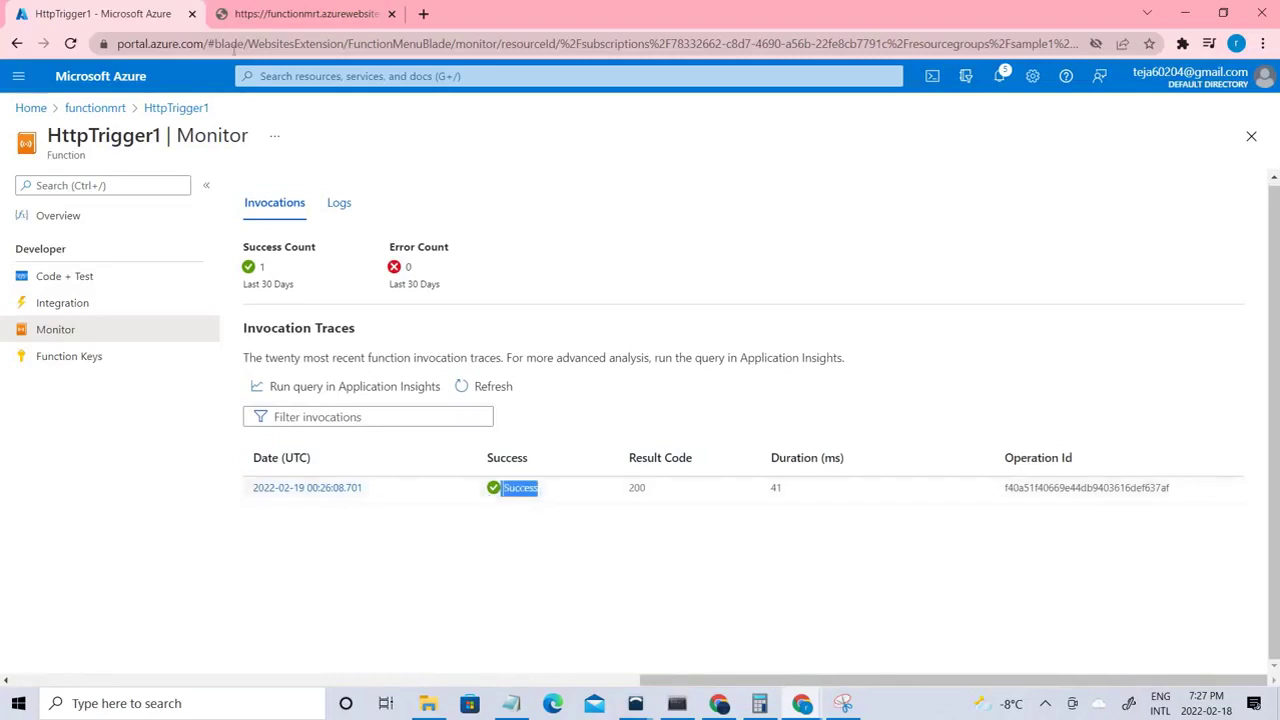
click(285, 8)
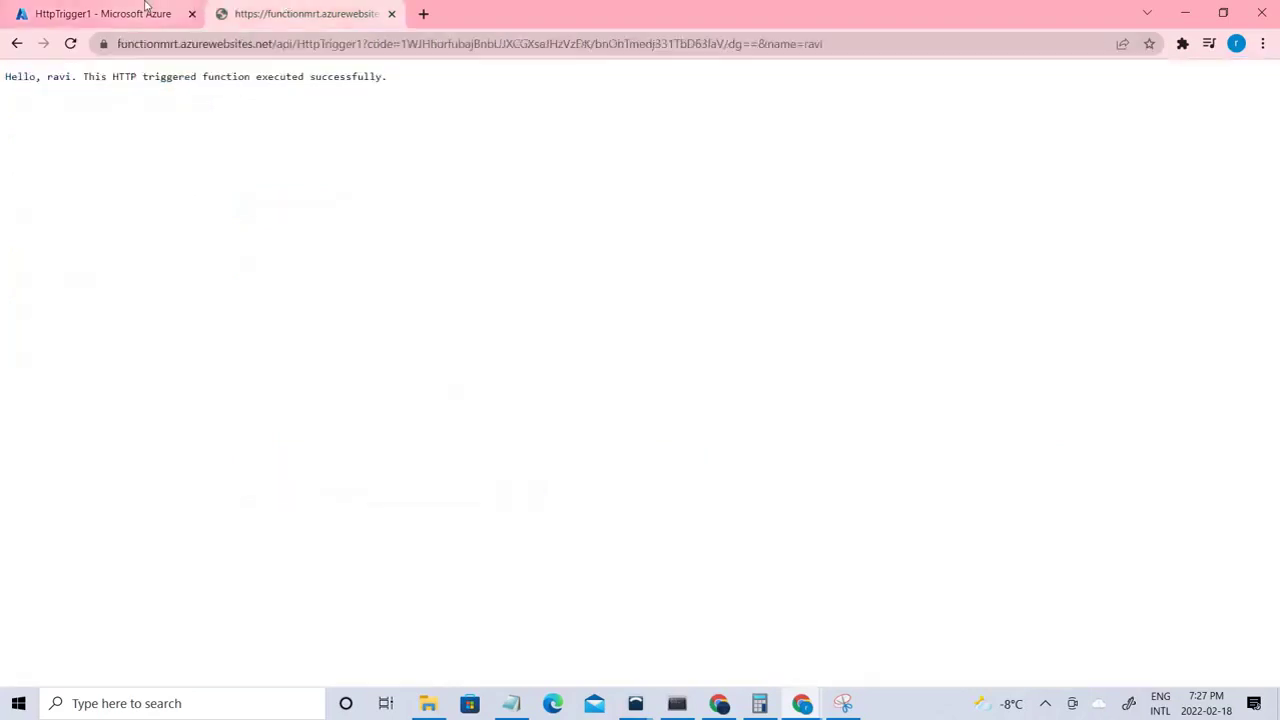
click(128, 18)
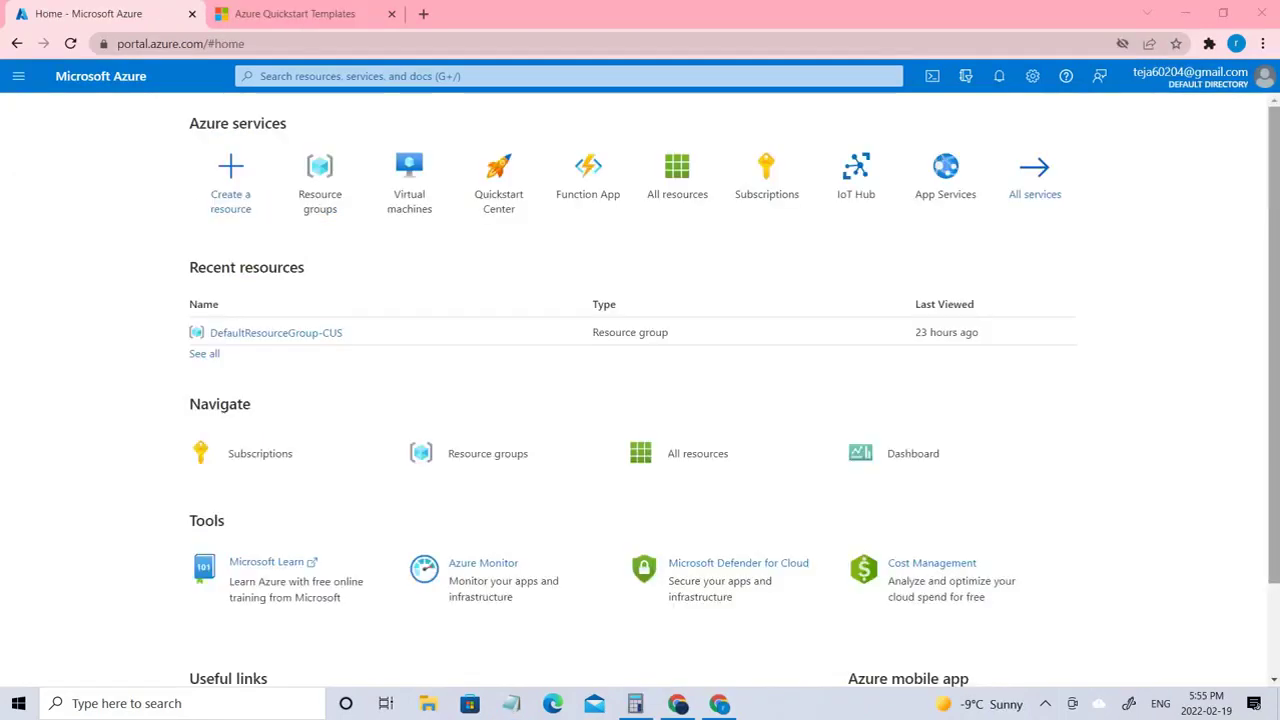
- Open Cloud Shell advanced settings and name storage account cloudshellmrt and file share shellstorage
click(932, 78)
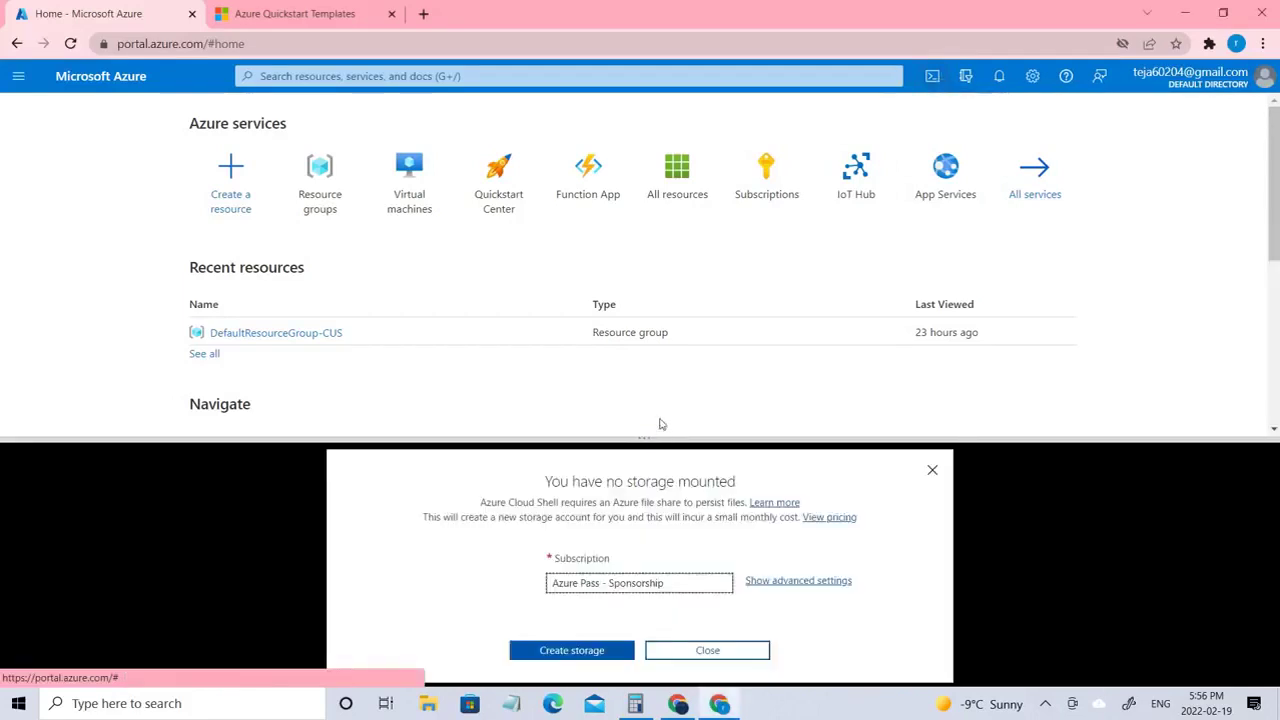
click(789, 583)
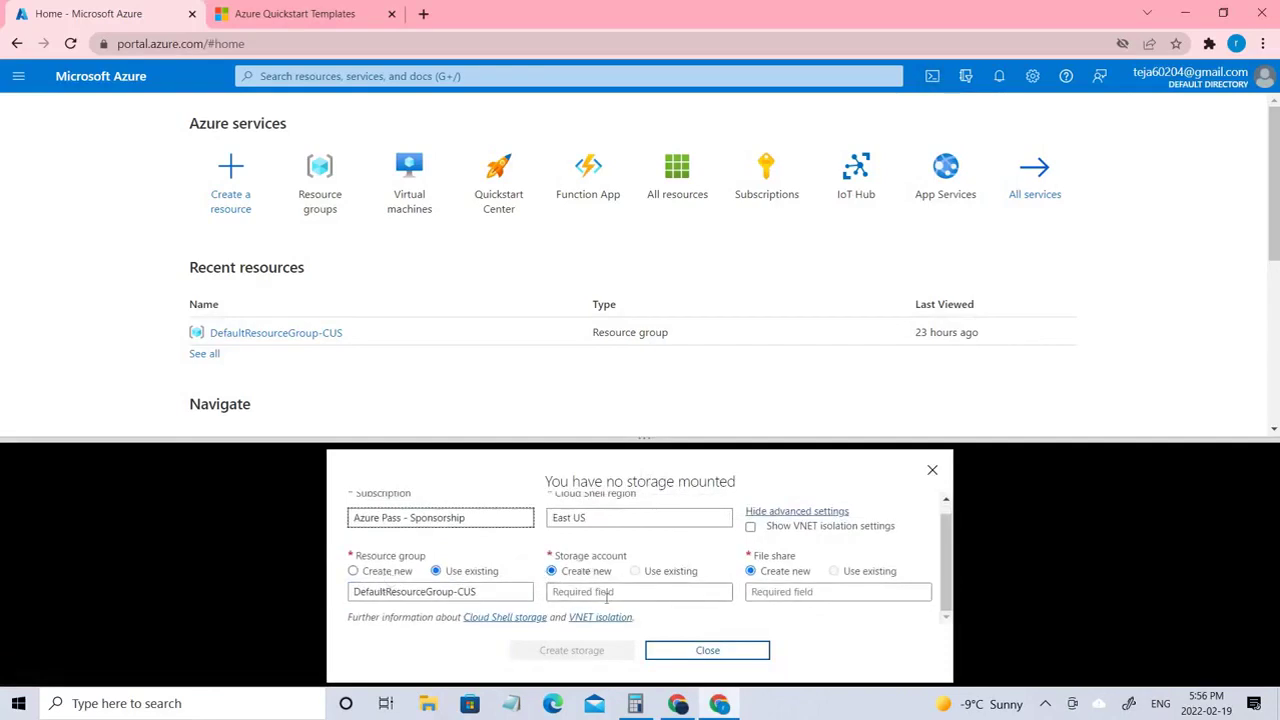
click(606, 598)
click(617, 628)
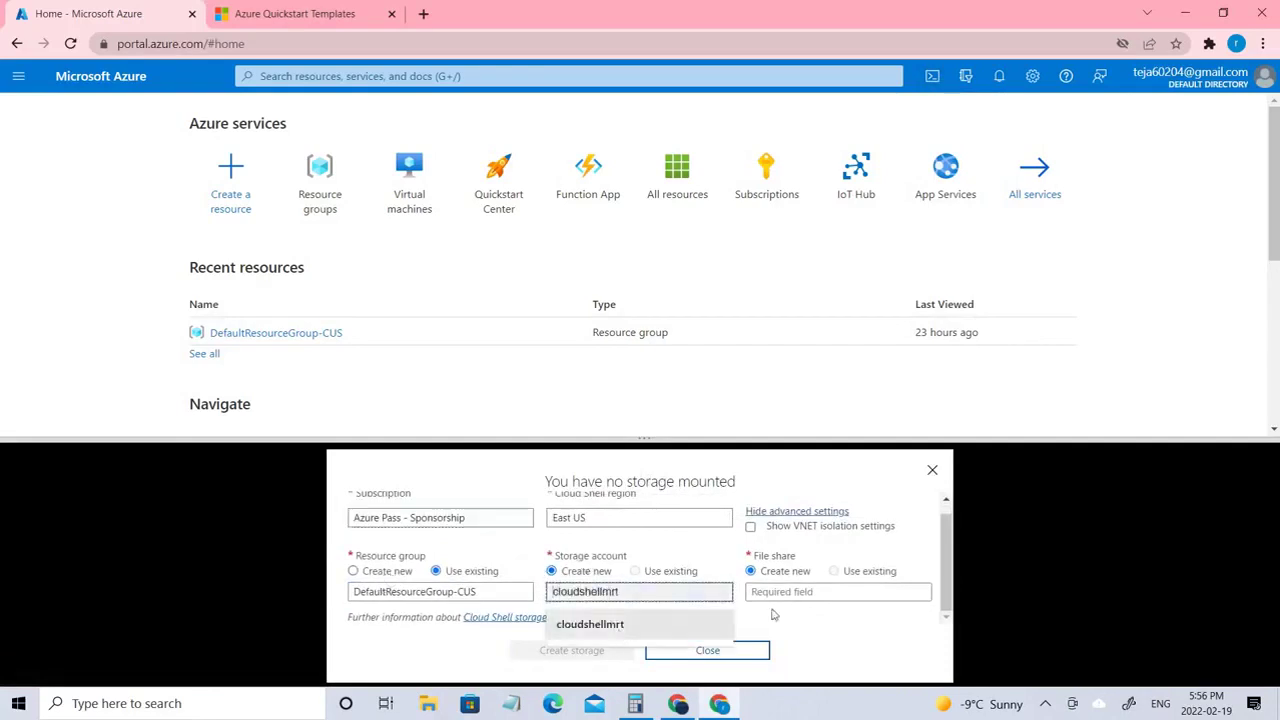
click(806, 596)
click(800, 626)
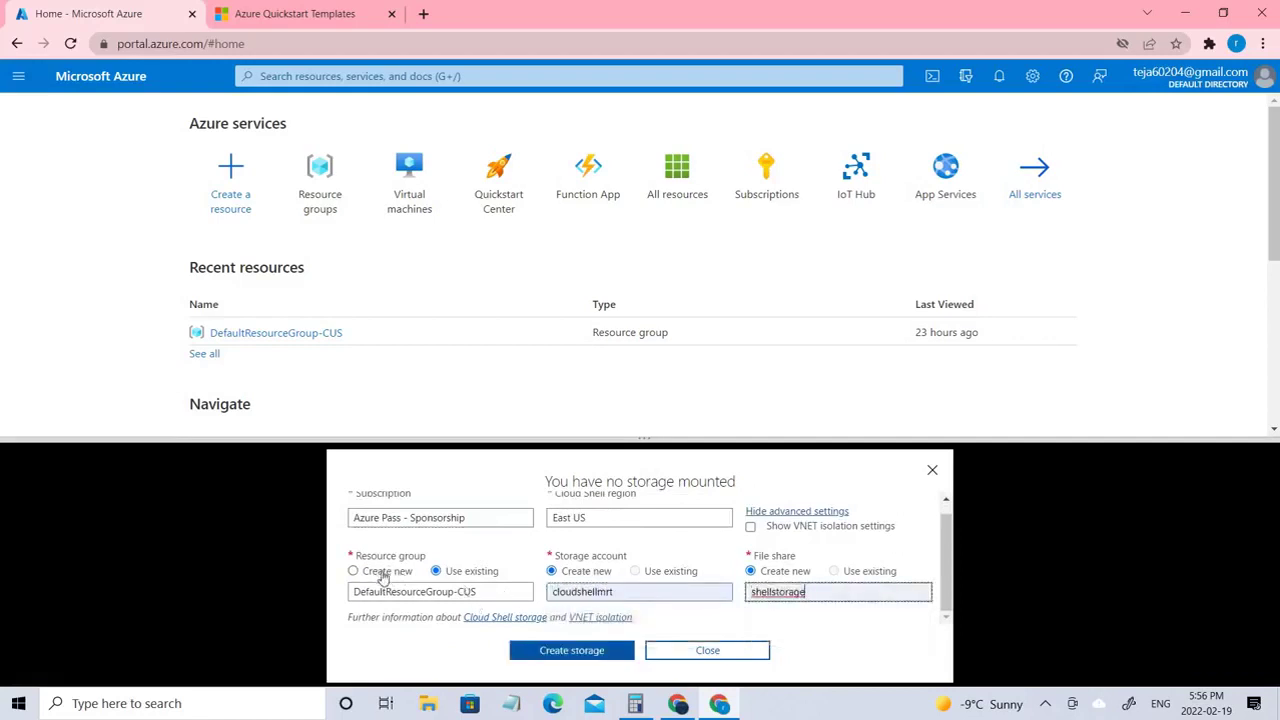
- Add a new resource group powershell and create the Cloud Shell storage
click(384, 576)
click(440, 592)
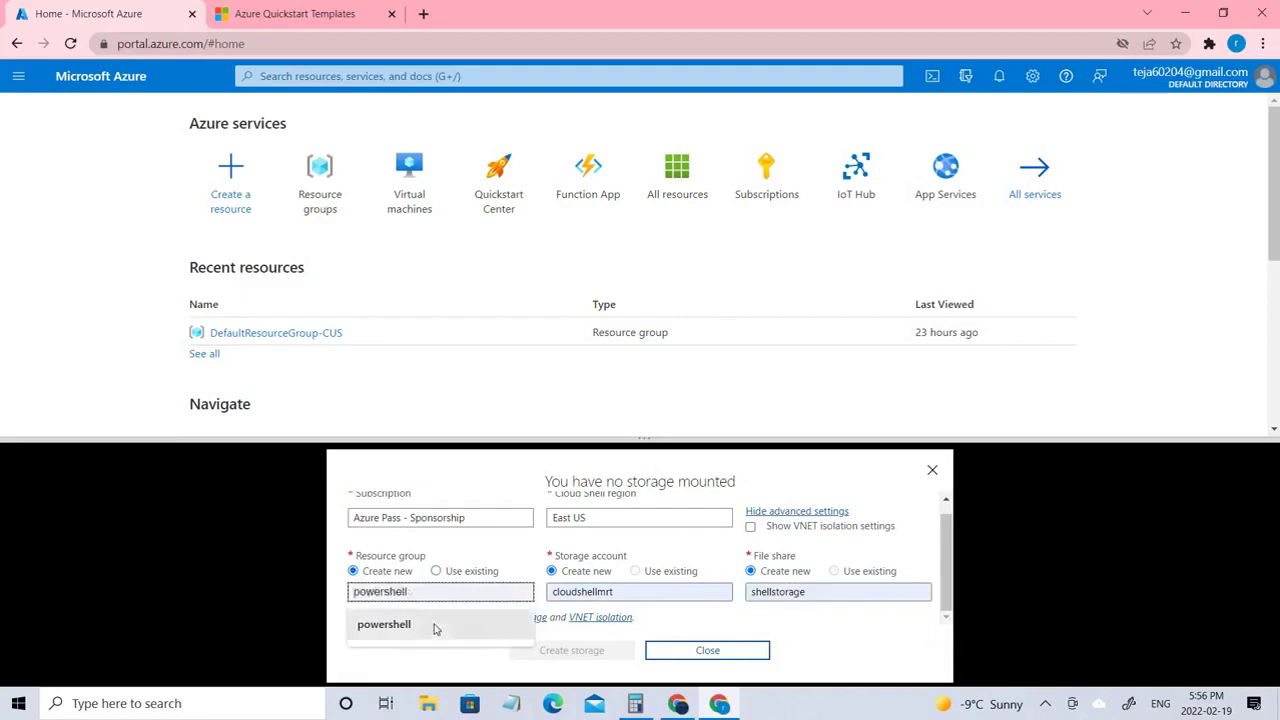
click(434, 628)
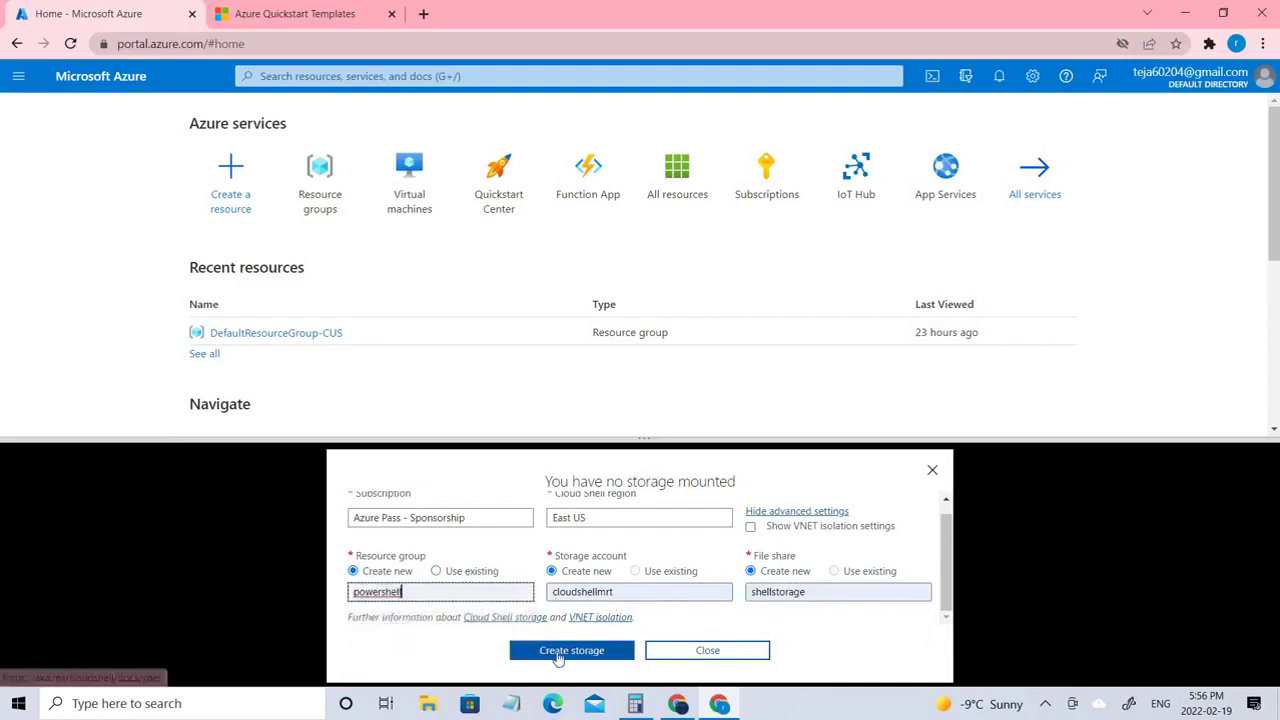
click(558, 652)
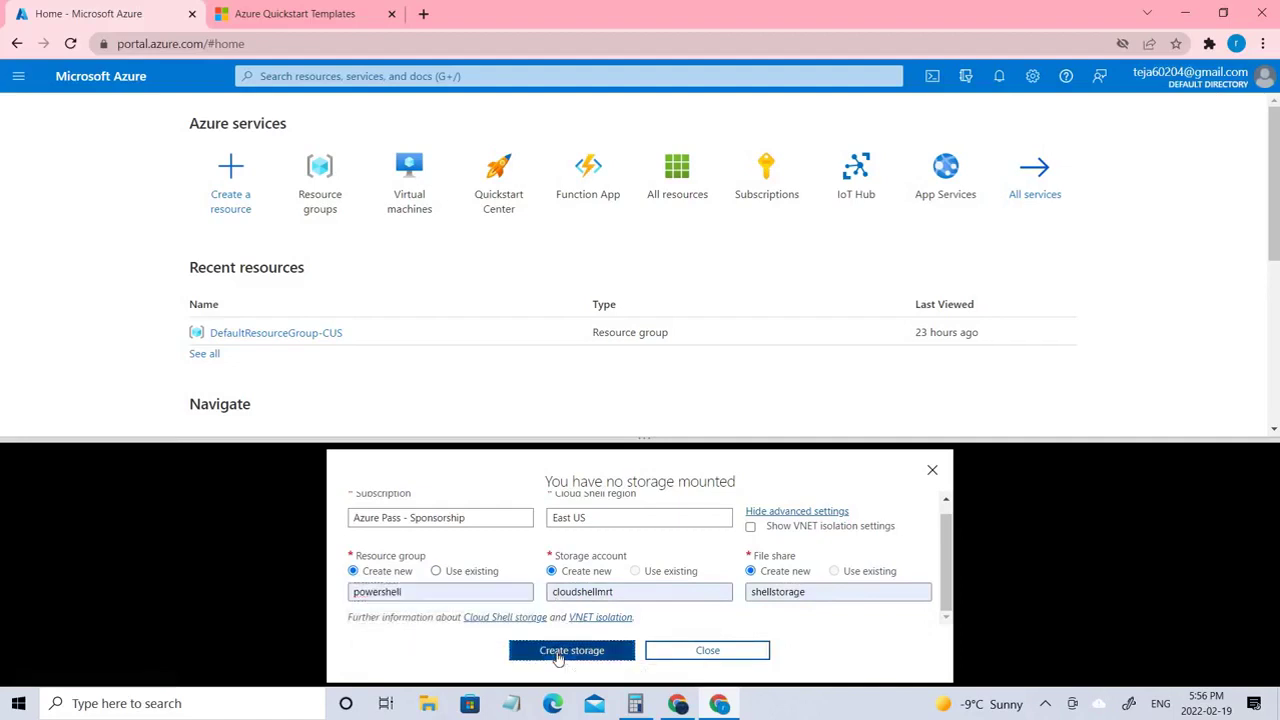
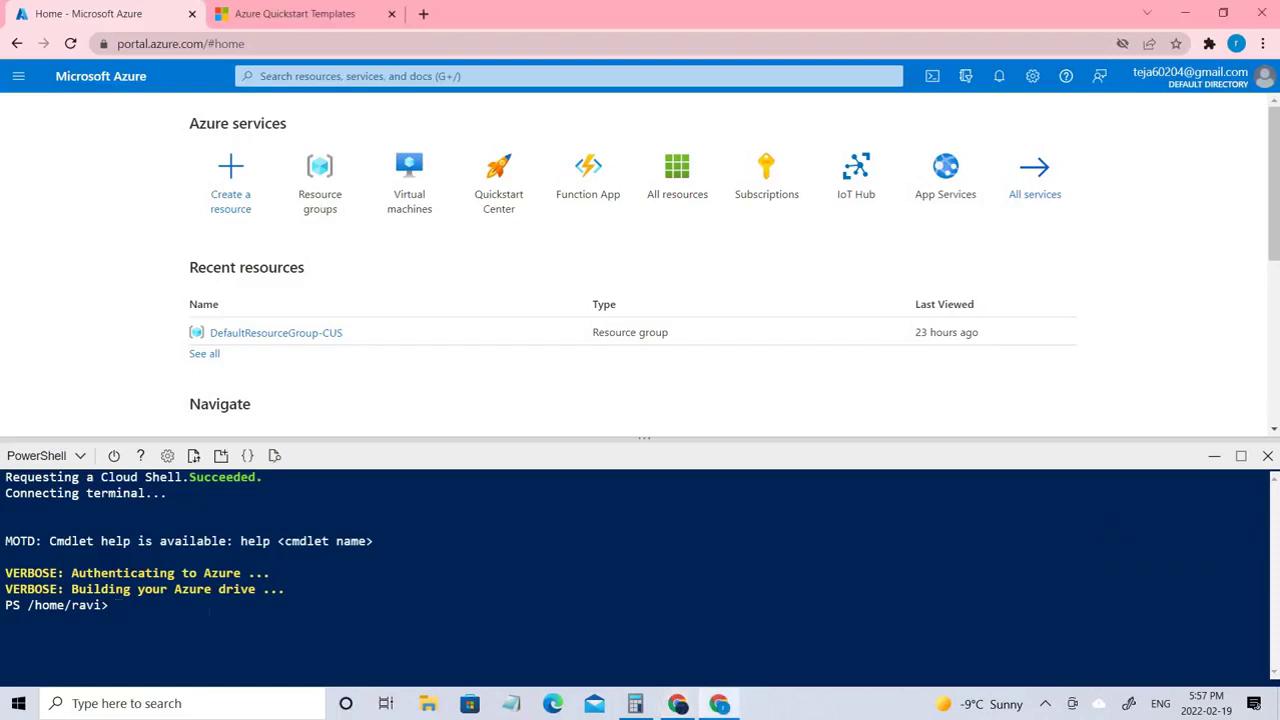
- Run Get-AzResourceGroup | Format-Table and check the DefaultResourceGroup-CUS and powershell rows
text(Get-AzResourceGroup | Format-Table)
key(Return)
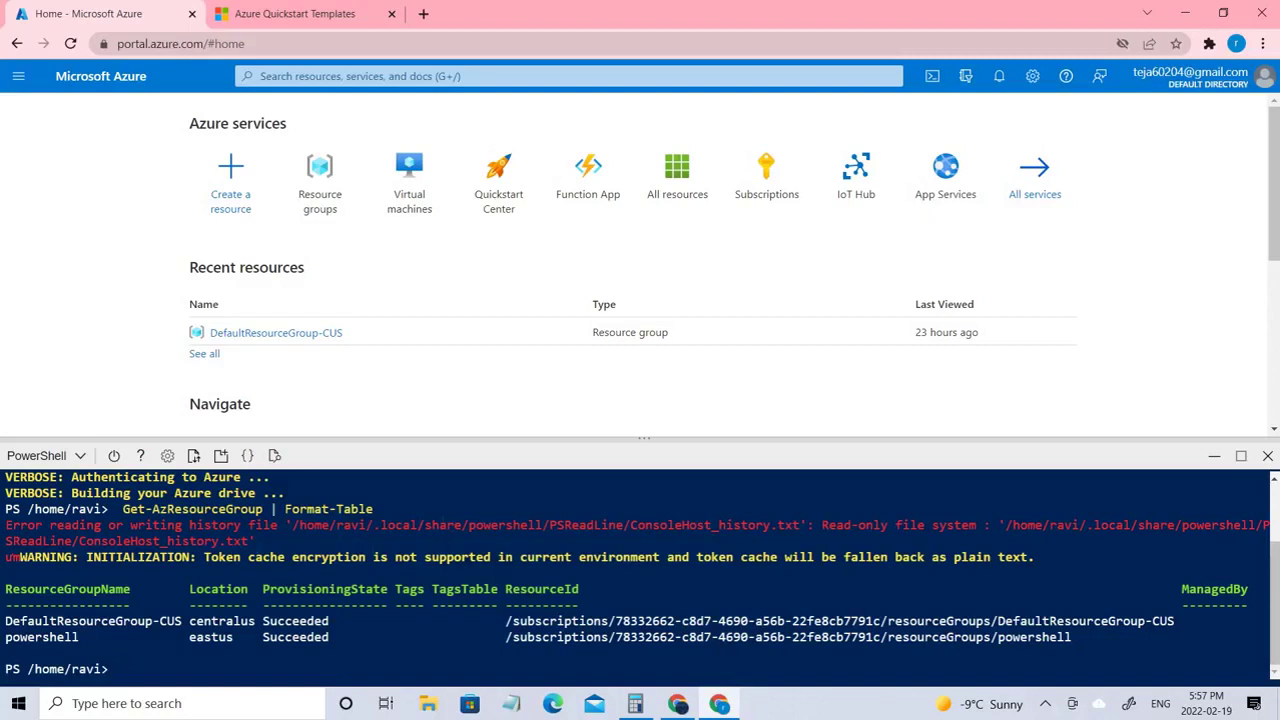
scroll(642, 573, up, 2)
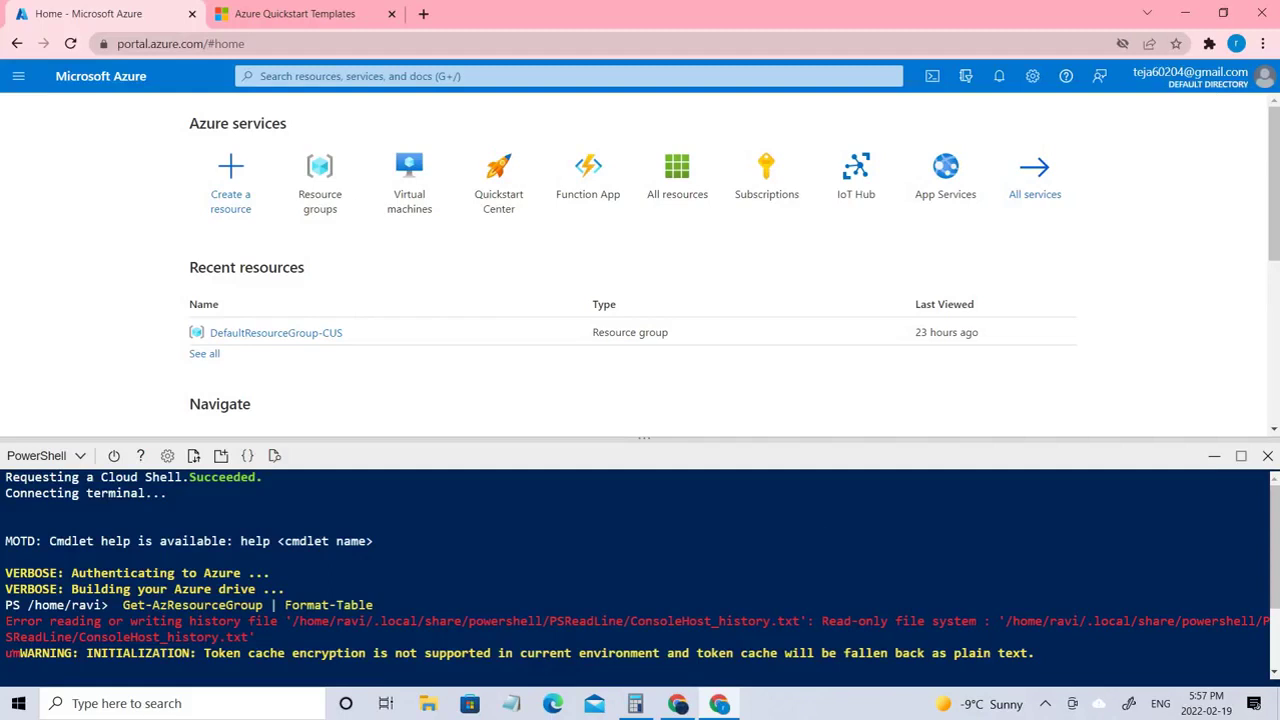
scroll(140, 642, down, 2)
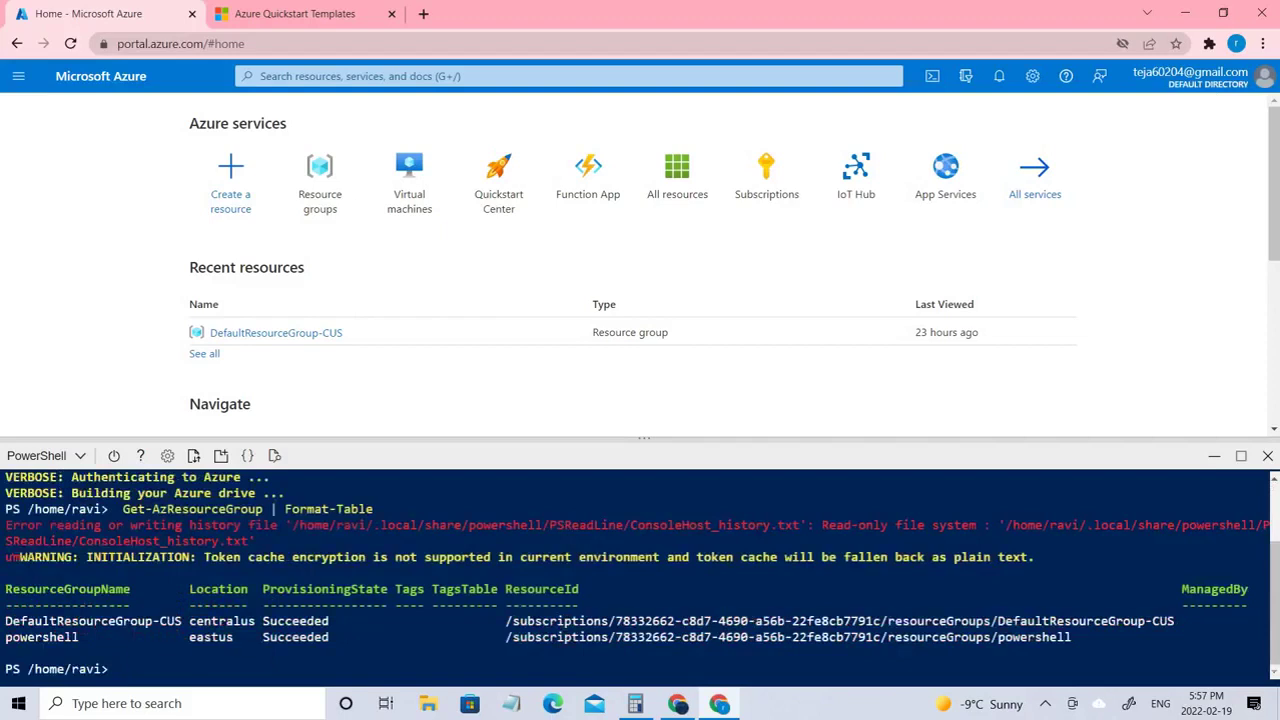
drag(343, 637, 152, 621)
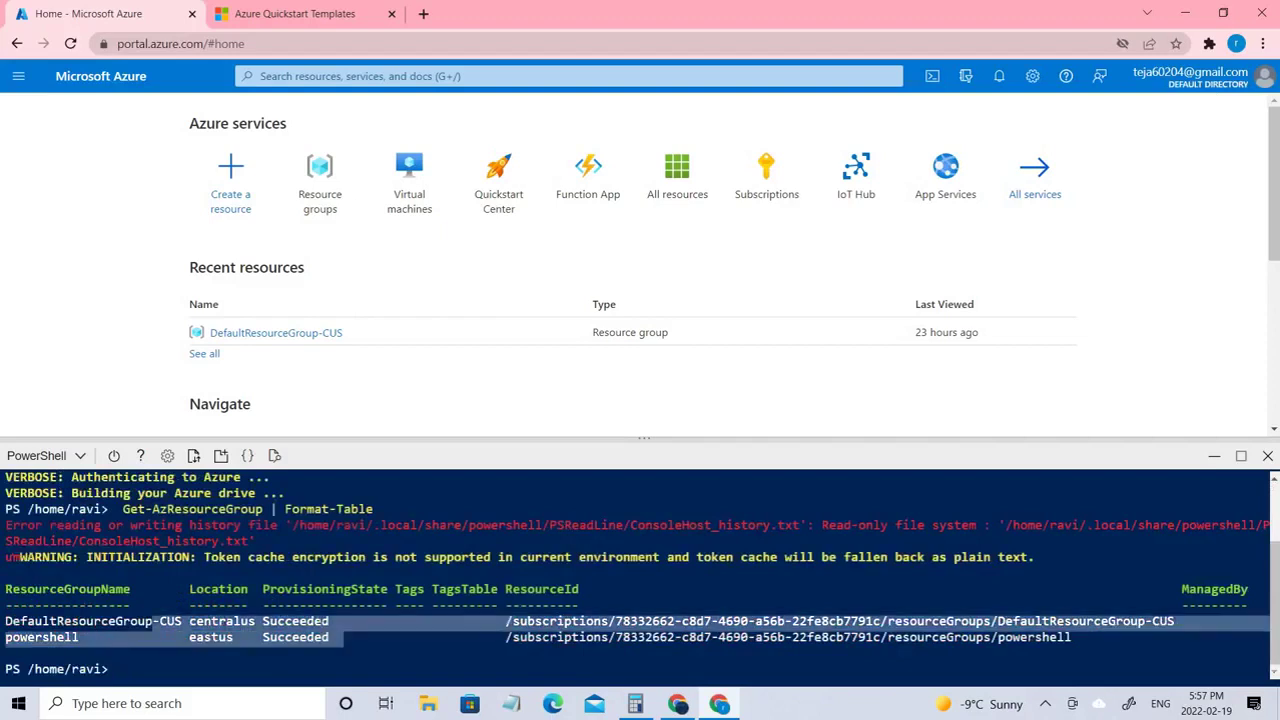
key(ctrl+c)
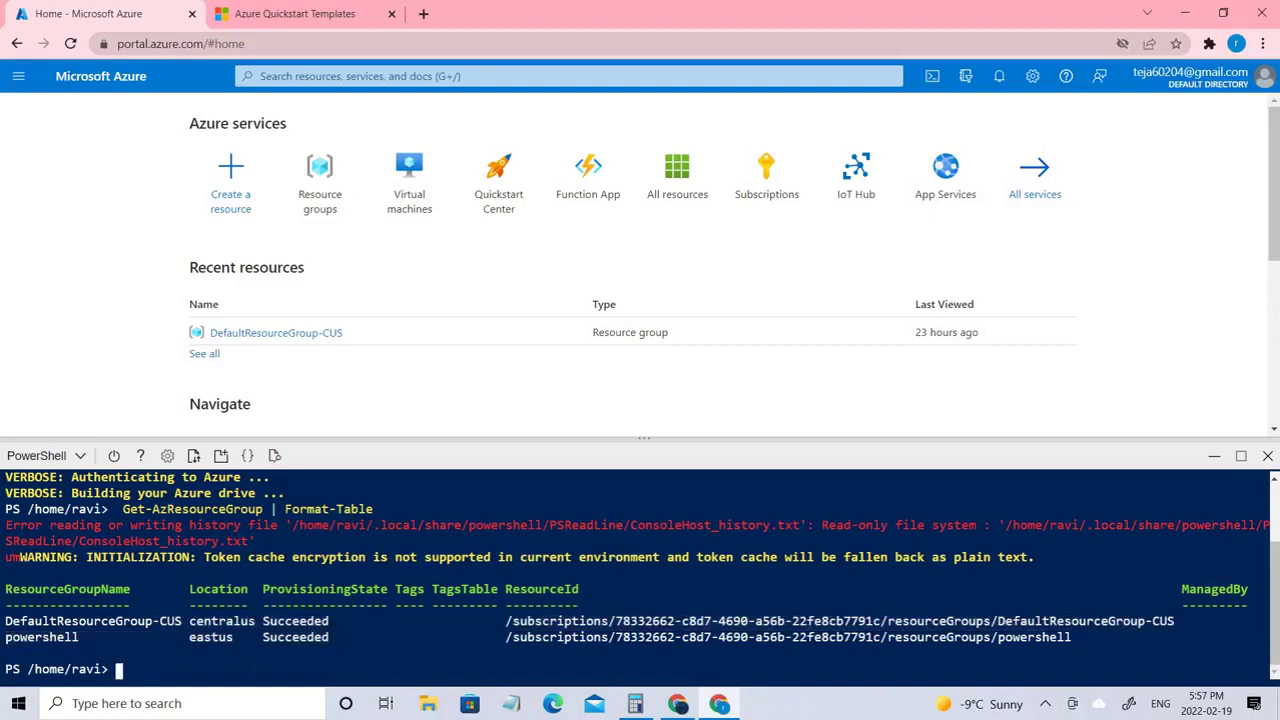
- Rerun Get-AzResourceGroup | Format-Table from the command history and review the table
key(Up)
key(Return)
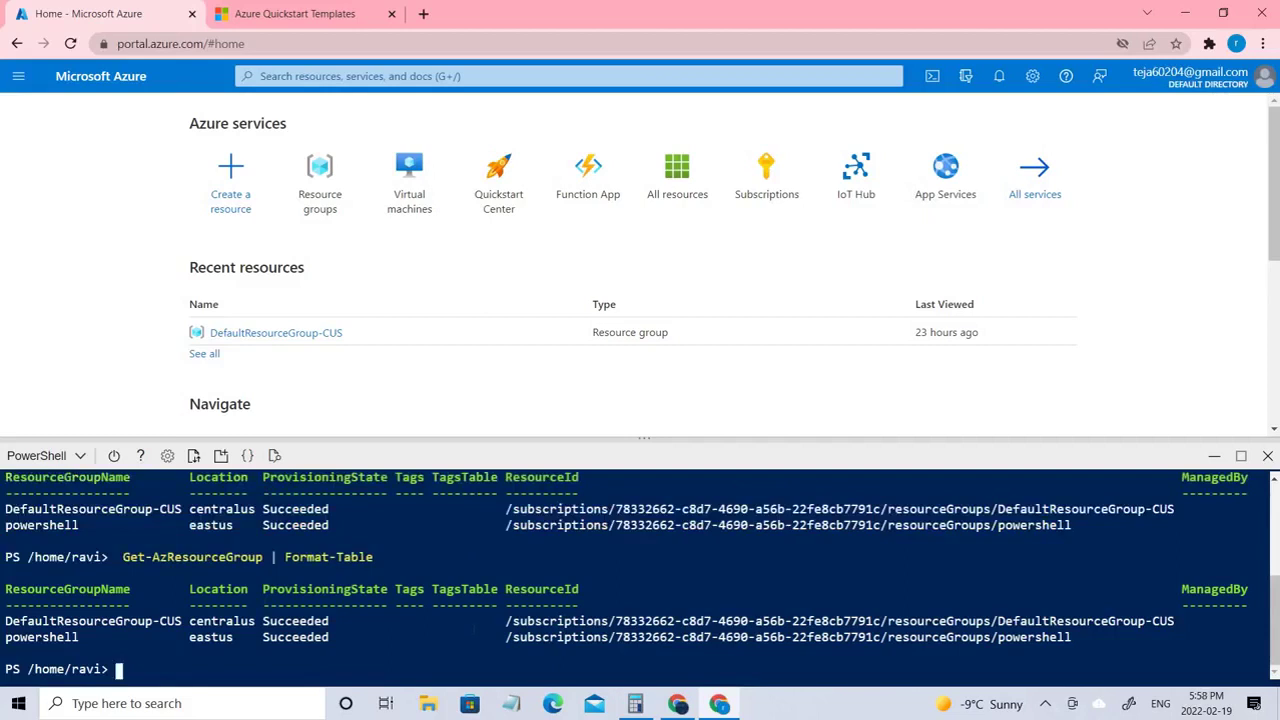
scroll(640, 570, up, 2)
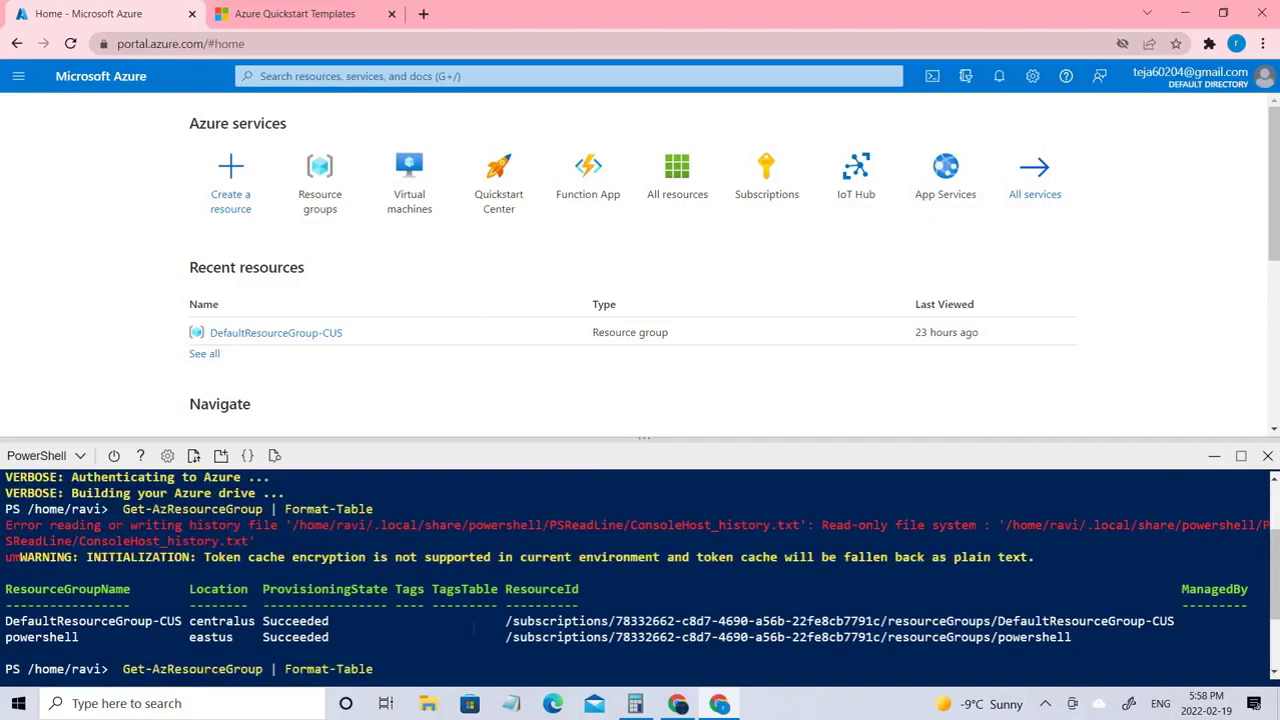
scroll(640, 570, down, 2)
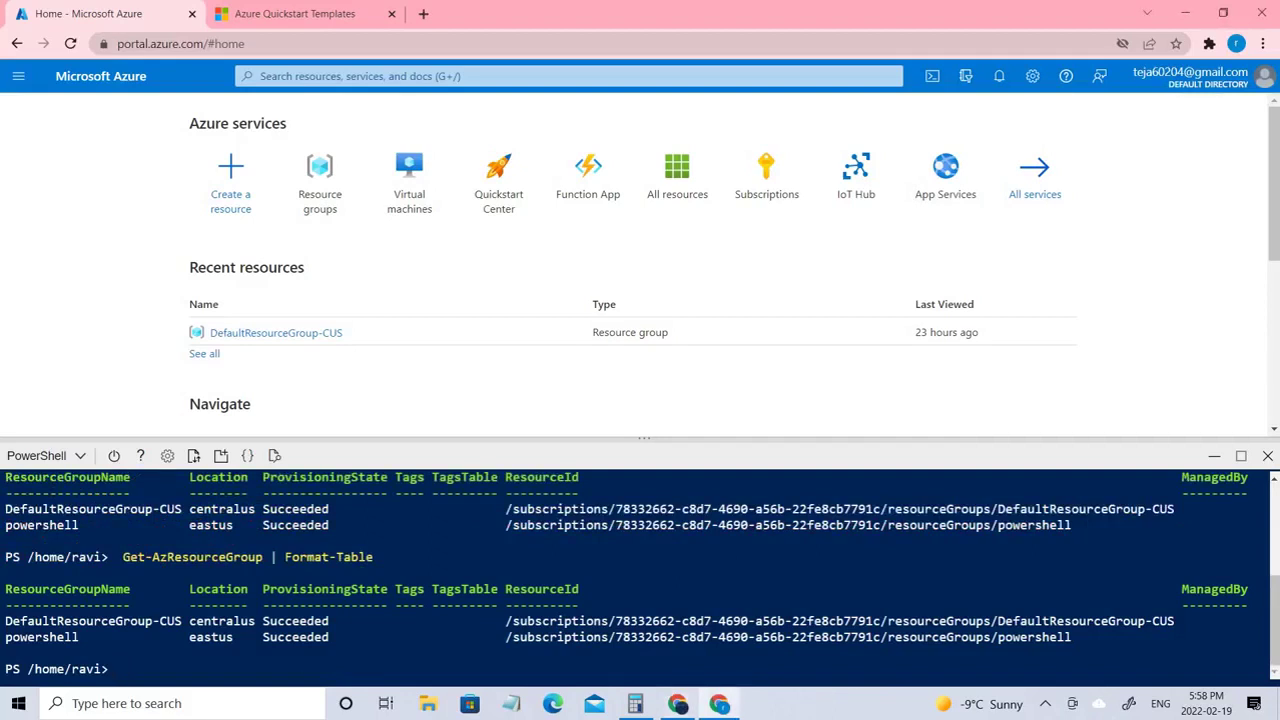
- Run New-AzVm for myVMPS in myRGPS, East US, with admin user azureuser and its password
key(ctrl+v)
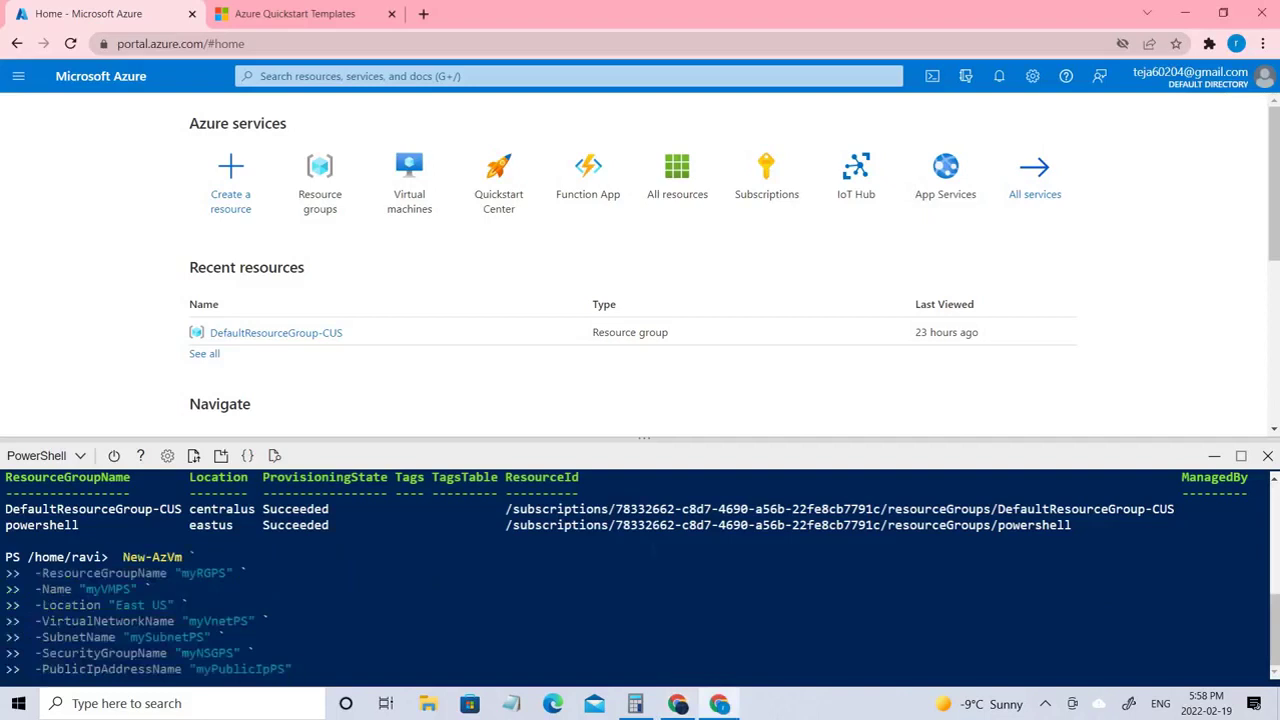
key(Return)
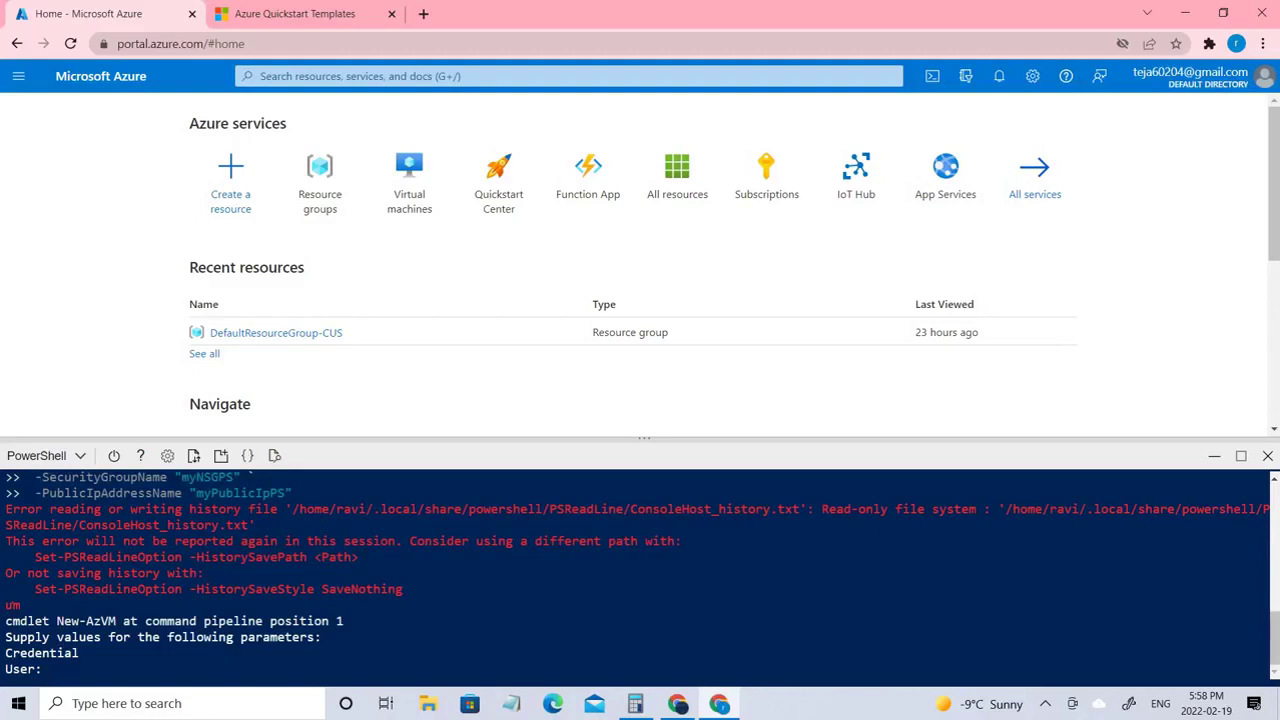
drag(50, 671, 79, 655)
click(79, 655)
text(azureuser)
key(Return)
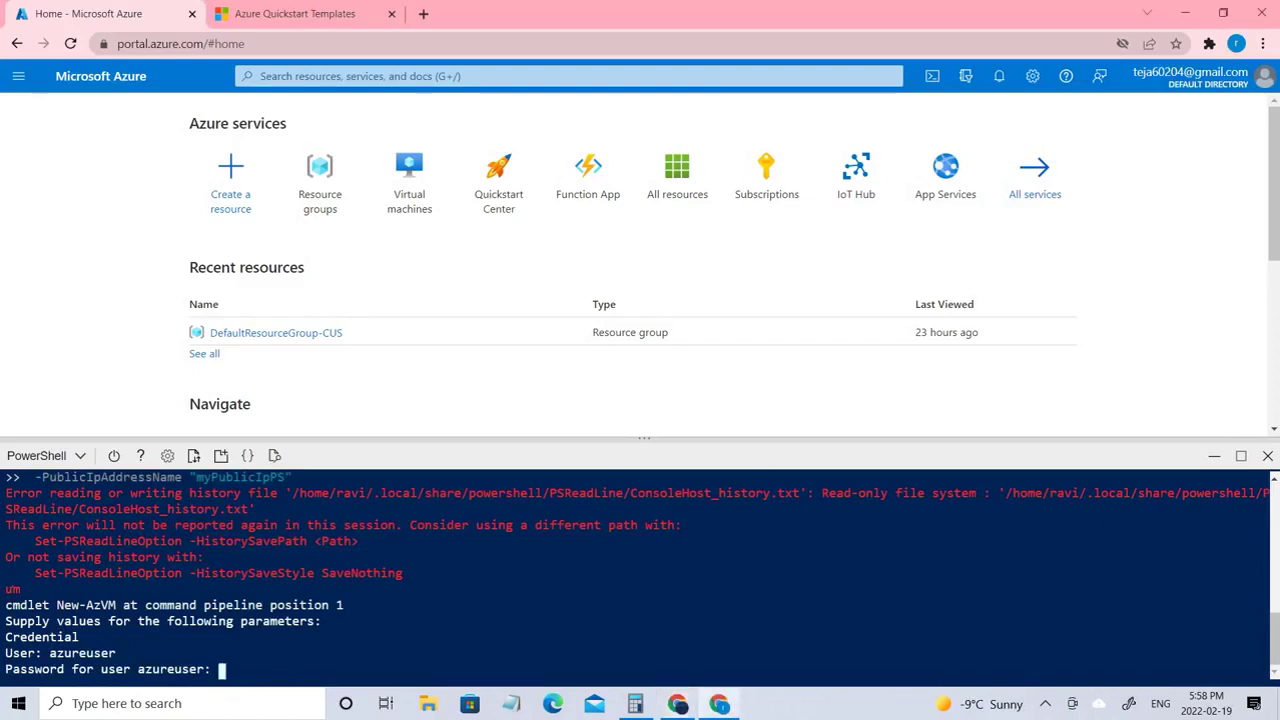
key(ctrl+v)
key(Return)
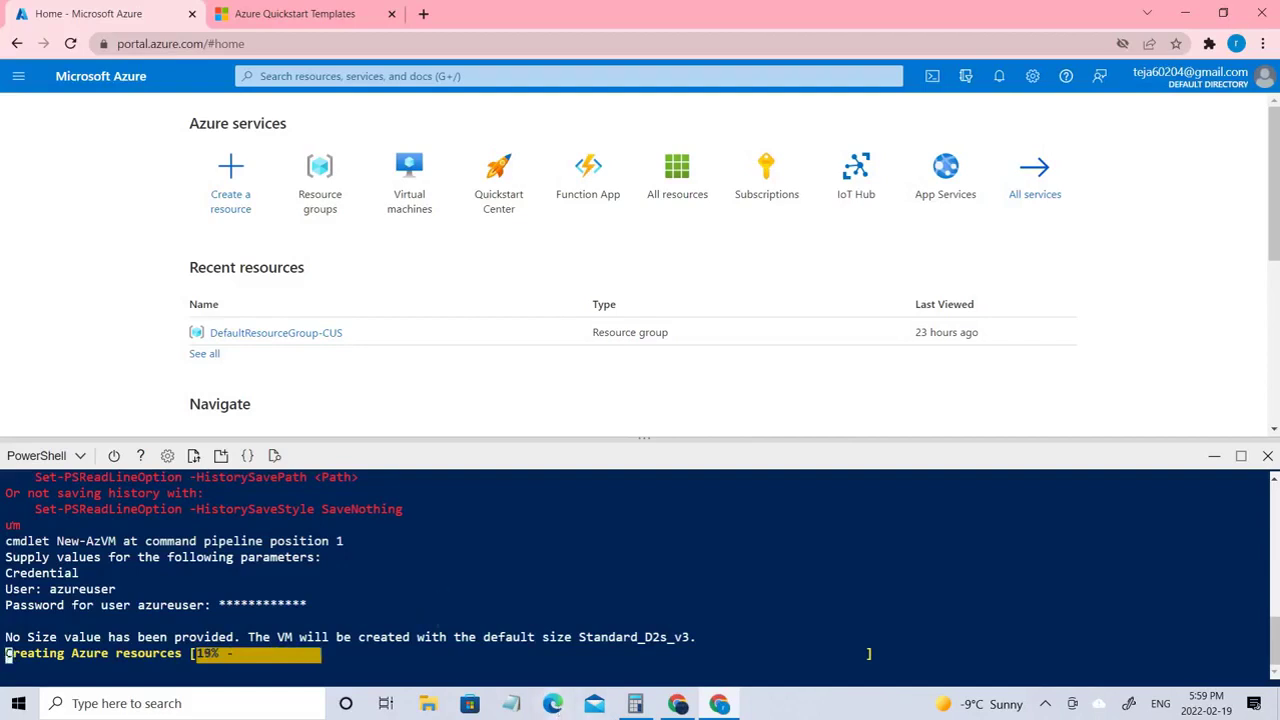
- Review the creation output showing myVMPS in myRGPS, eastus, size Standard_D2s_v3
scroll(517, 600, up, 4)
scroll(517, 600, up, 6)
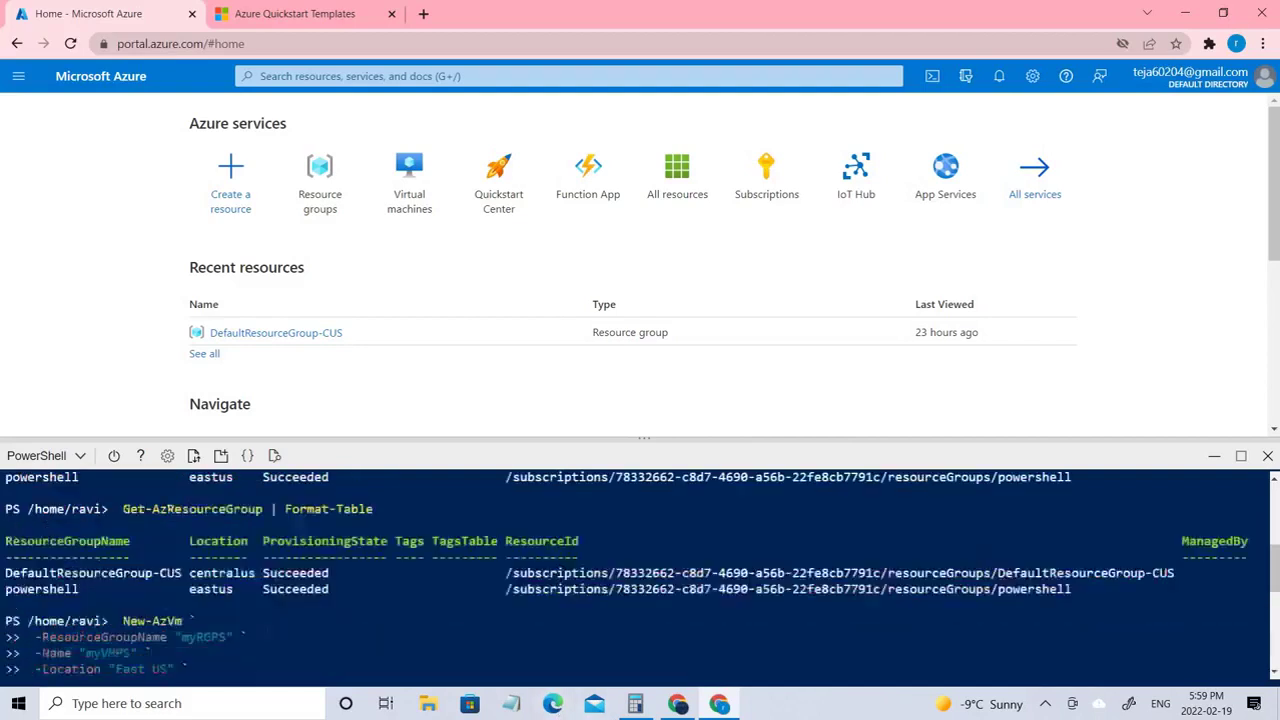
scroll(517, 600, down, 2)
scroll(517, 600, down, 3)
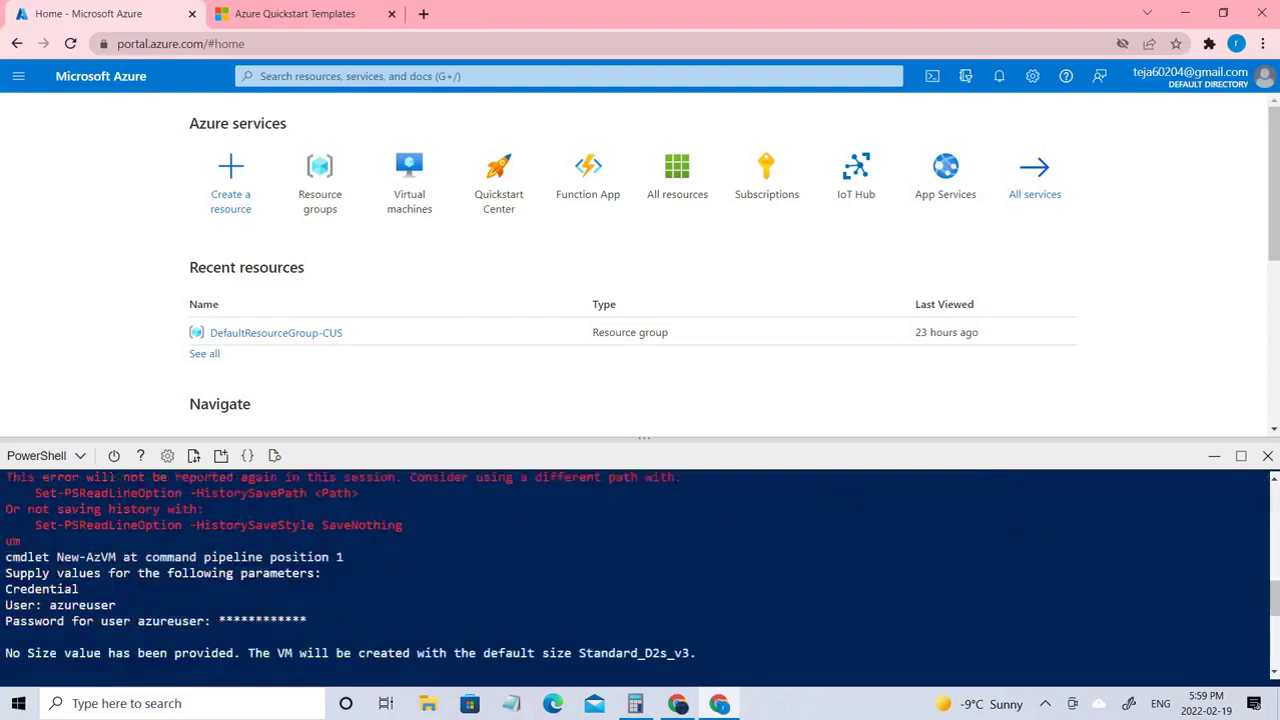
scroll(517, 600, down, 6)
scroll(517, 600, up, 2)
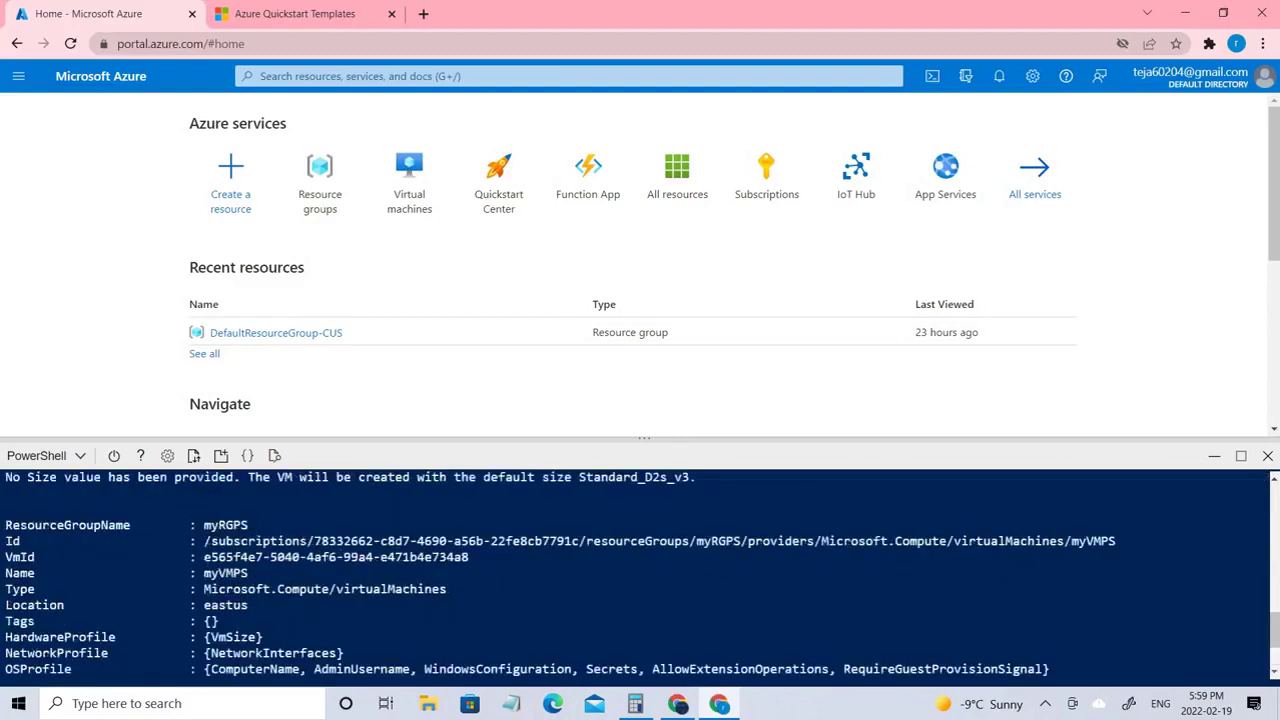
drag(130, 525, 425, 621)
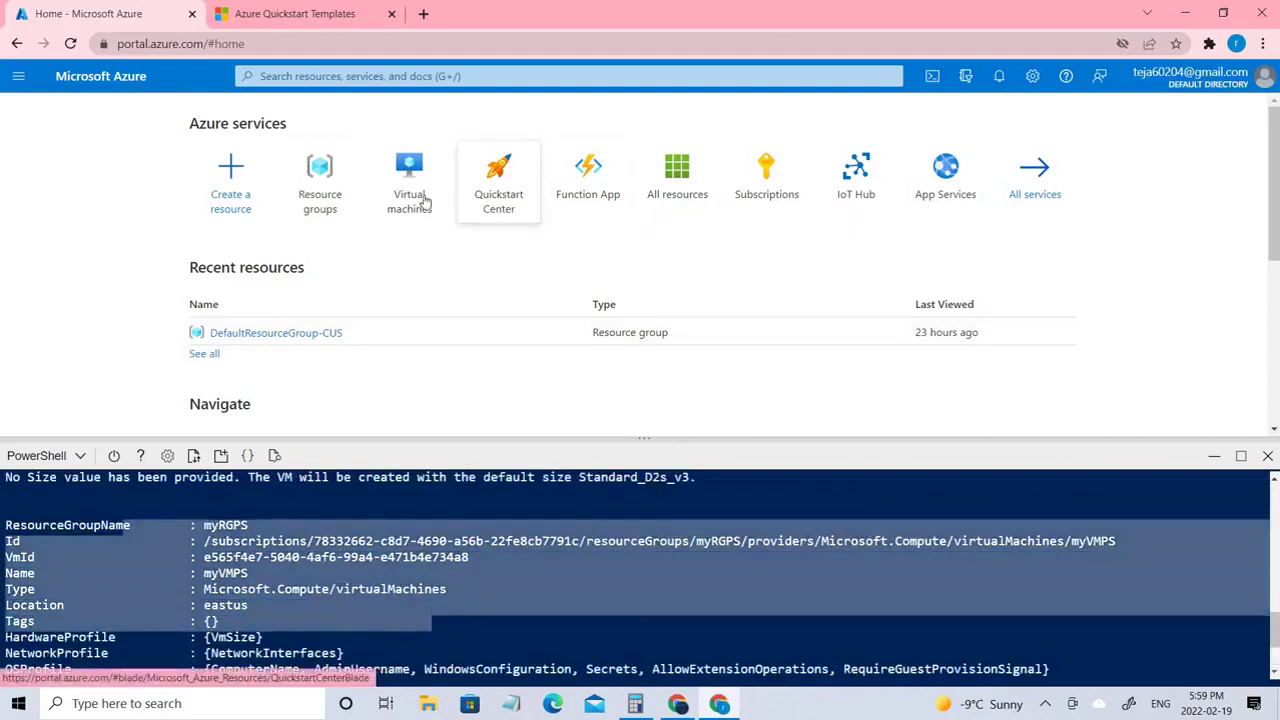
- Open myVMPS from the refreshed Virtual machines list and review its Standard D2s v3, 2 vCPU, 8 GiB overview
click(422, 200)
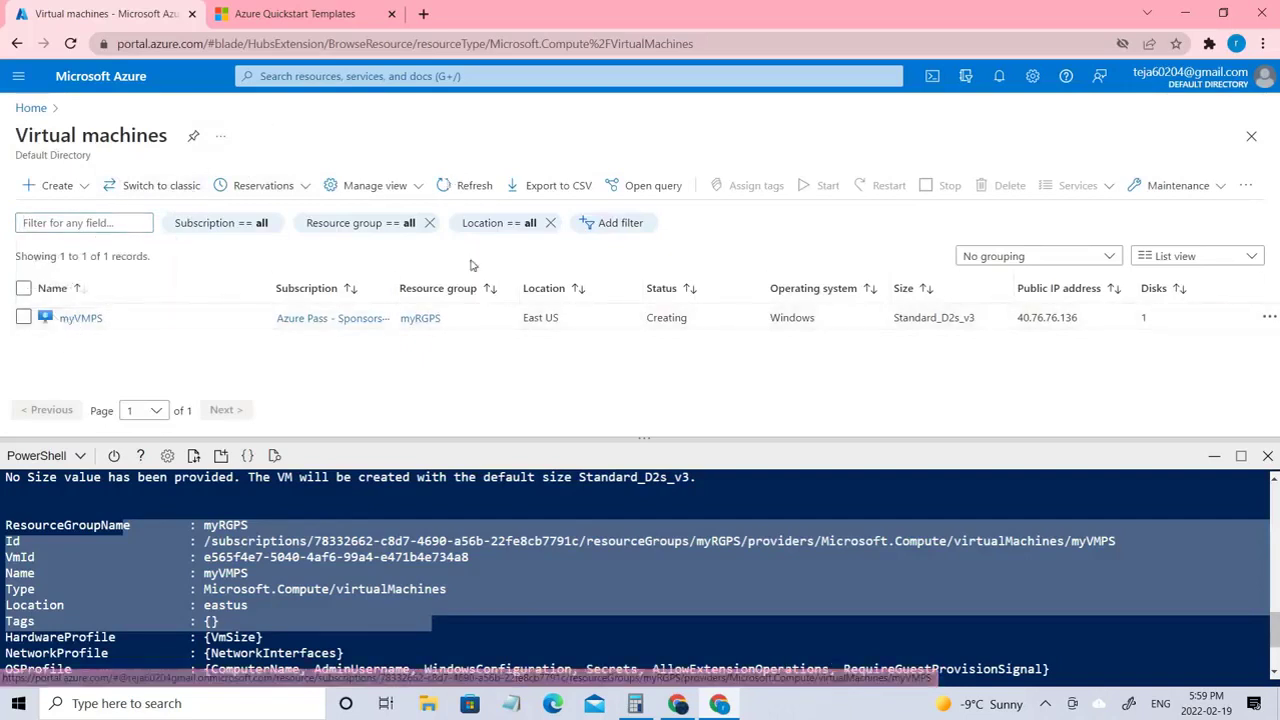
click(452, 186)
click(98, 319)
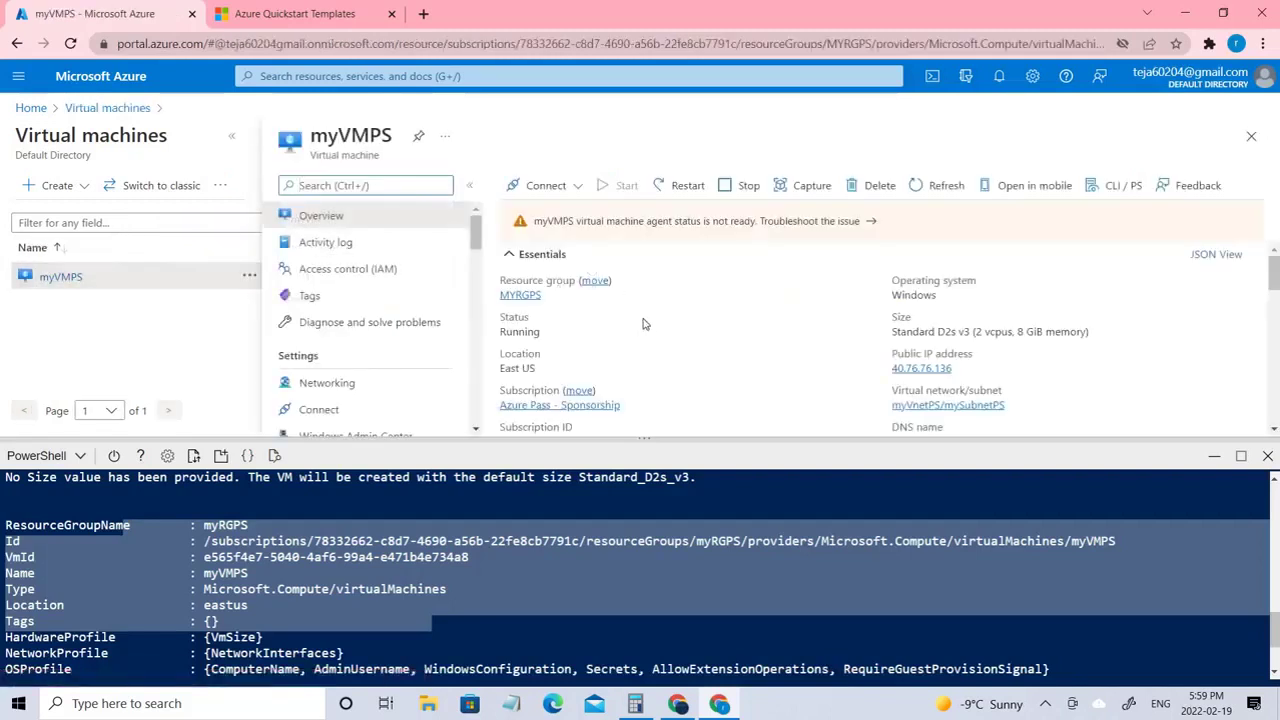
scroll(644, 323, down, 5)
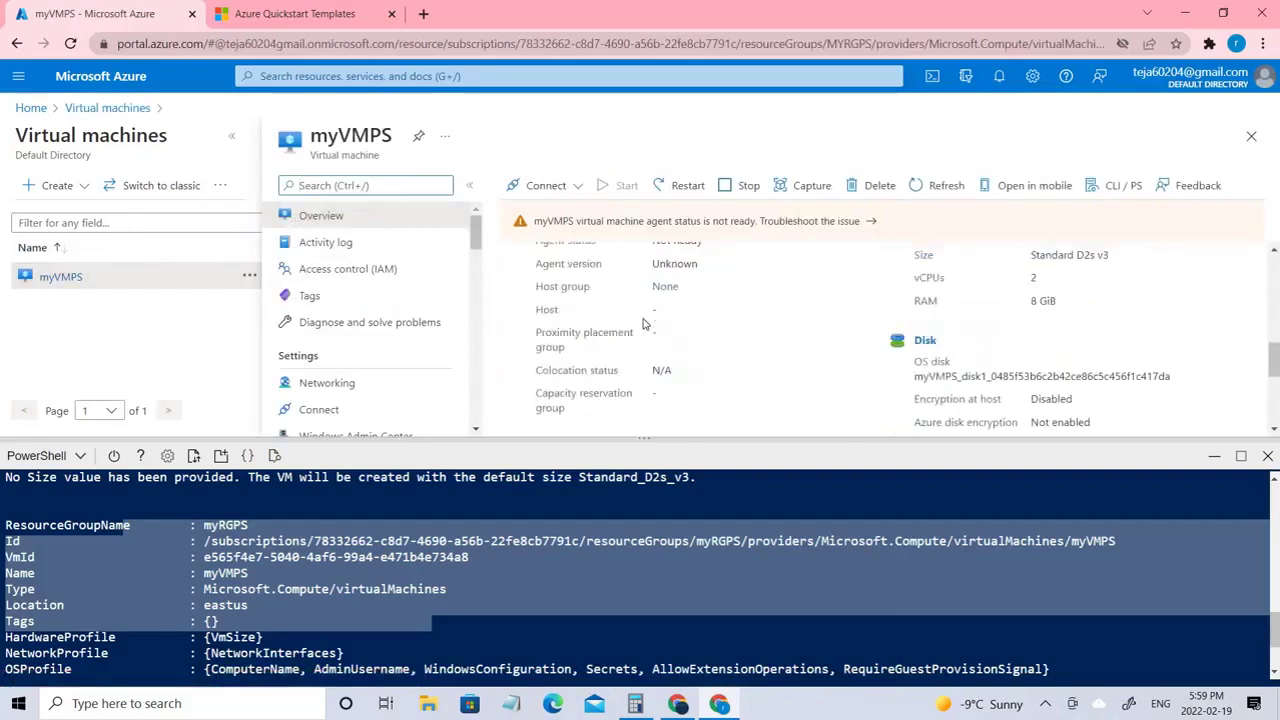
scroll(475, 262, down, 1)
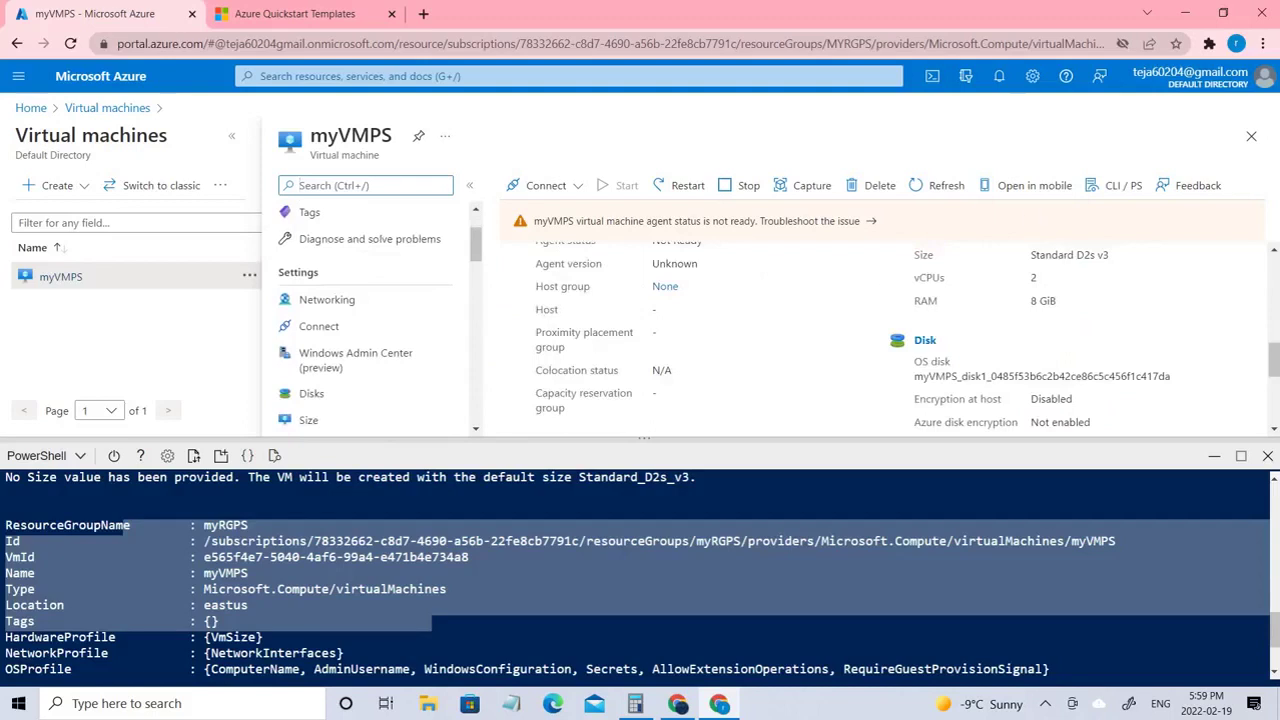
click(626, 466)
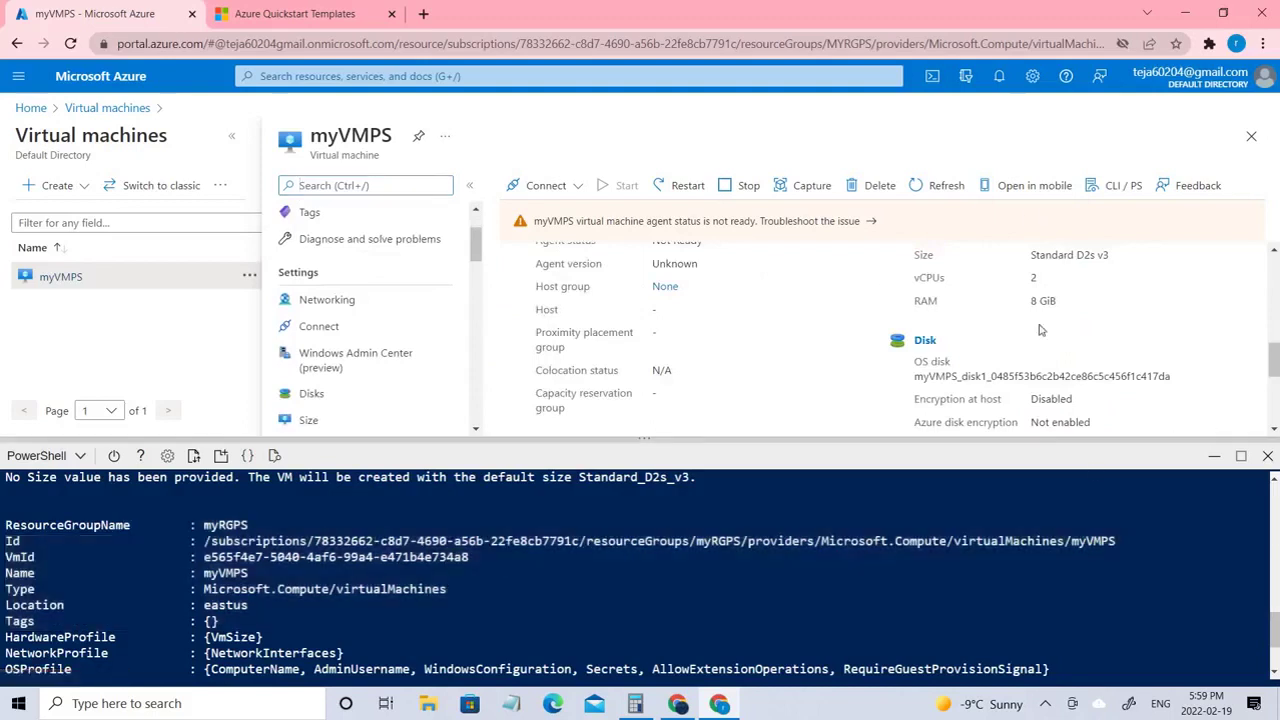
scroll(640, 570, down, 3)
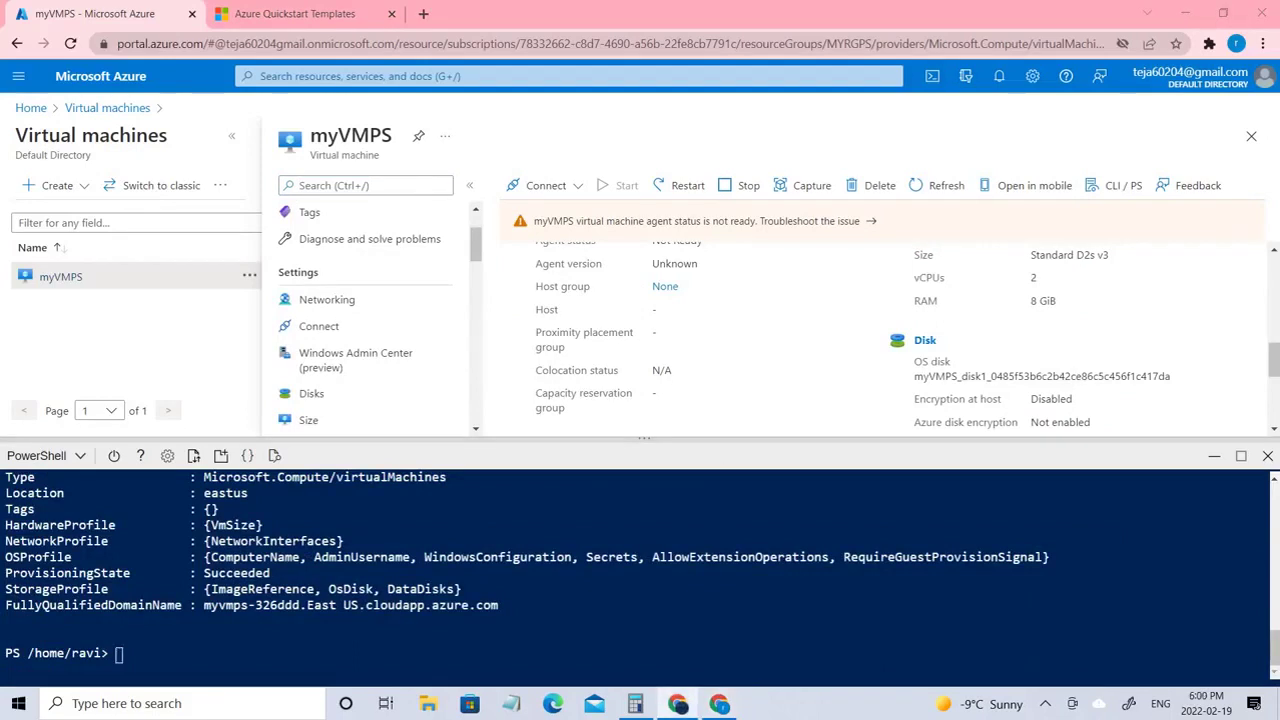
- Run the Get-AzVM -status query and check myVMPS's running power state
key(alt+Tab)
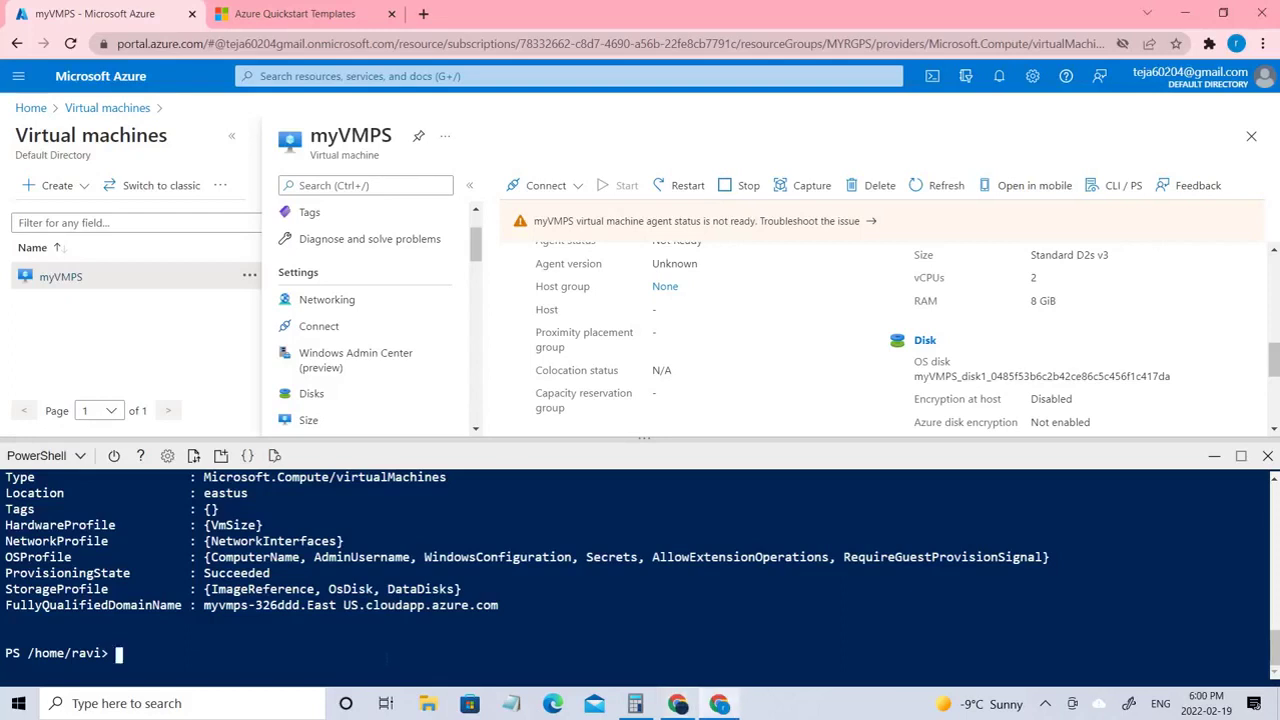
text(Get-AzVM -name myVMPS -status | Format-Table -autosize)
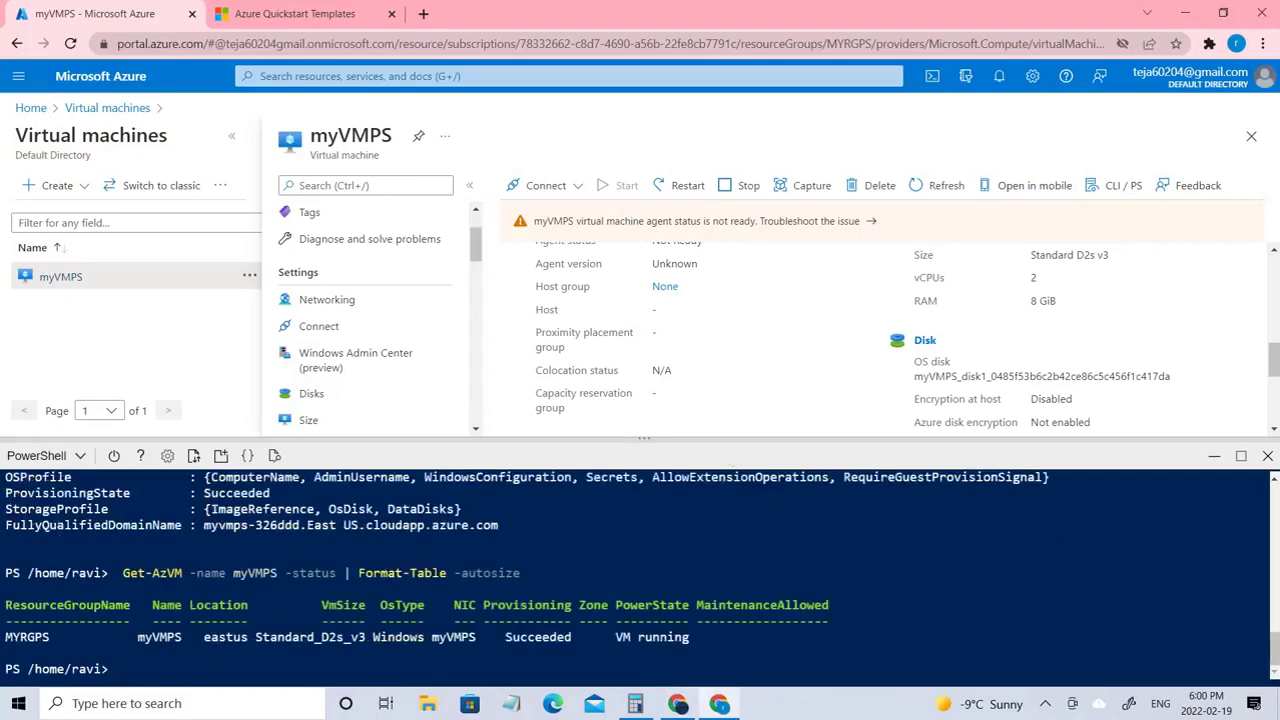
drag(610, 637, 690, 637)
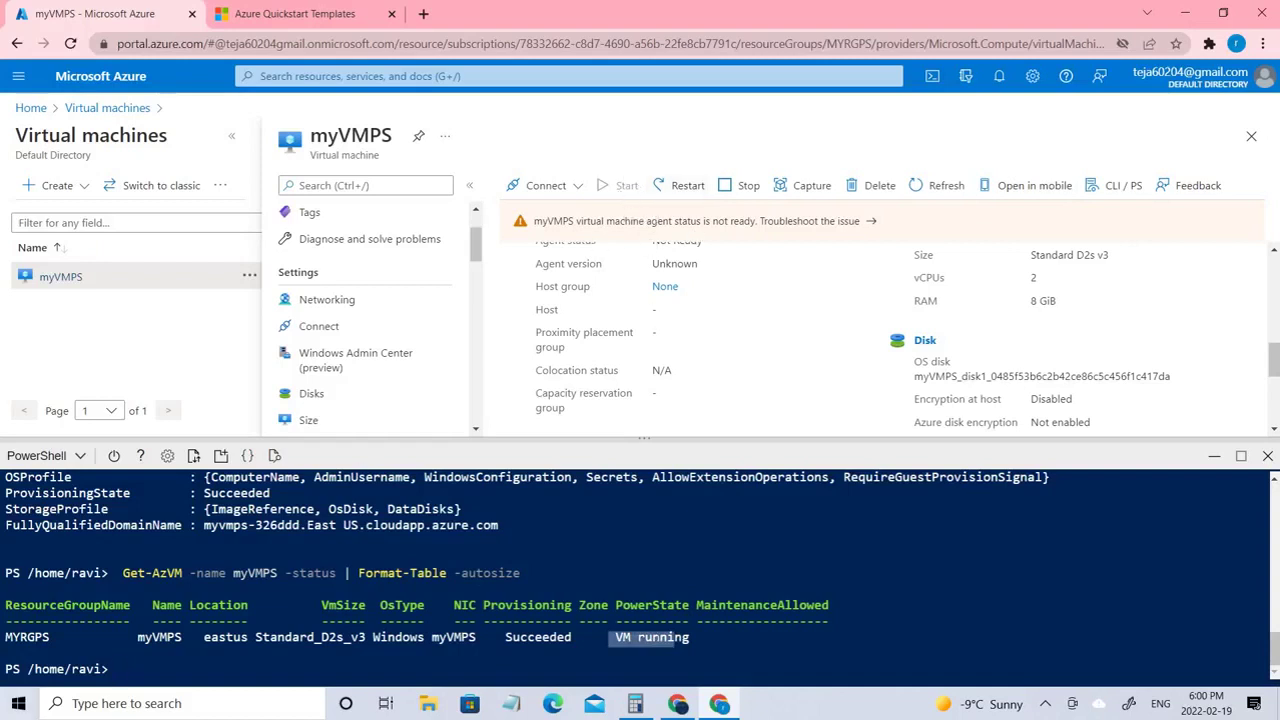
drag(704, 637, 556, 653)
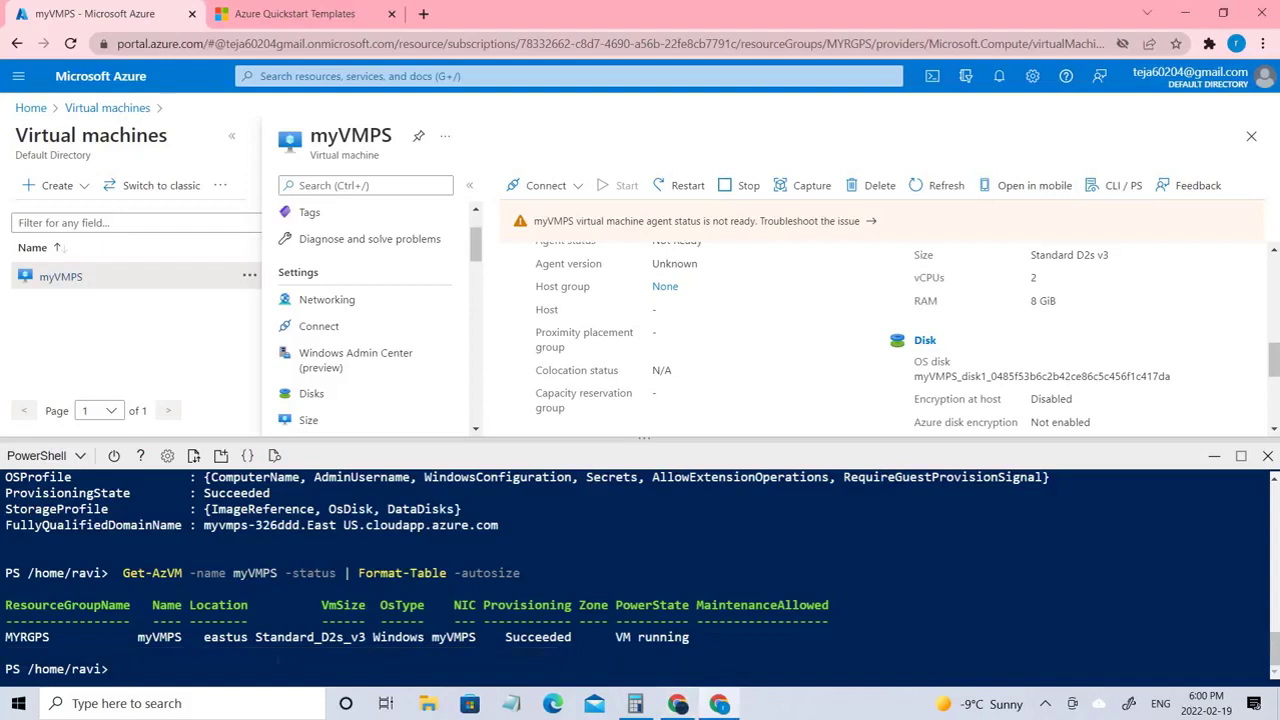
- Stop myVMPS with Stop-AzVM, confirming with Y, and refresh the VM in the portal
text(Stop-AzVM -ResourceGroupName myRGPS -Name myVMPS)
key(Return)
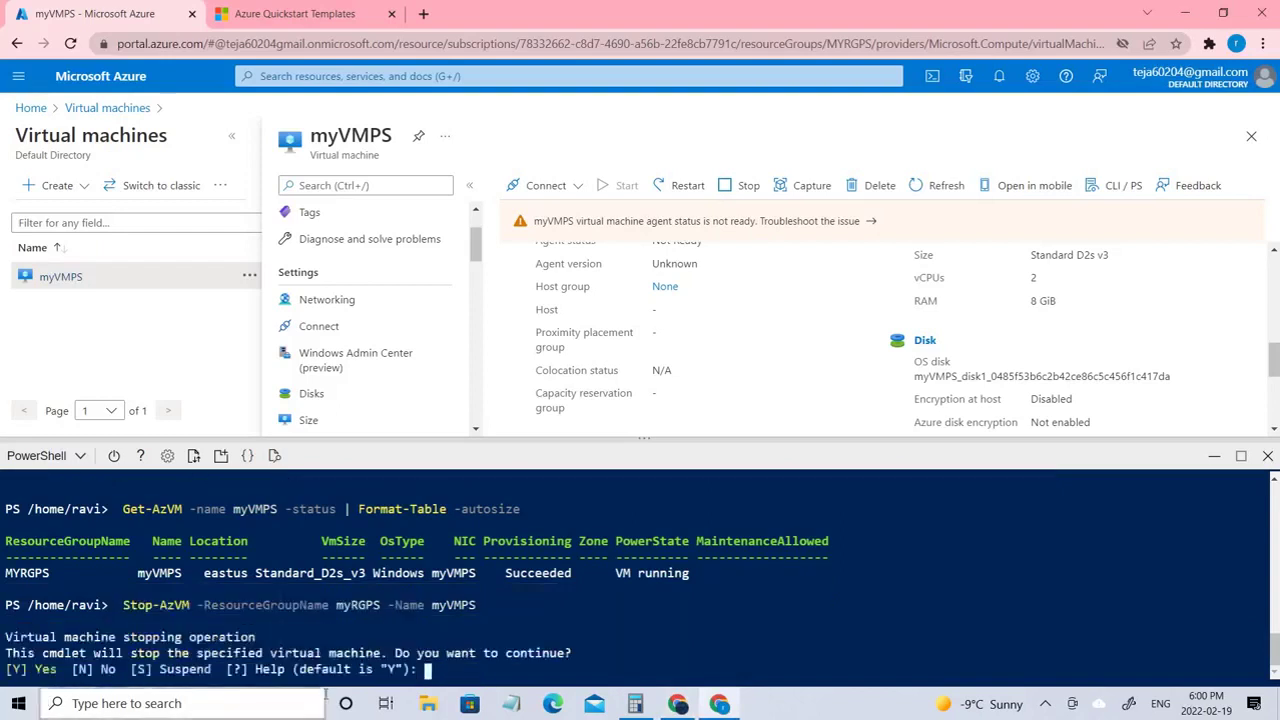
text(Y)
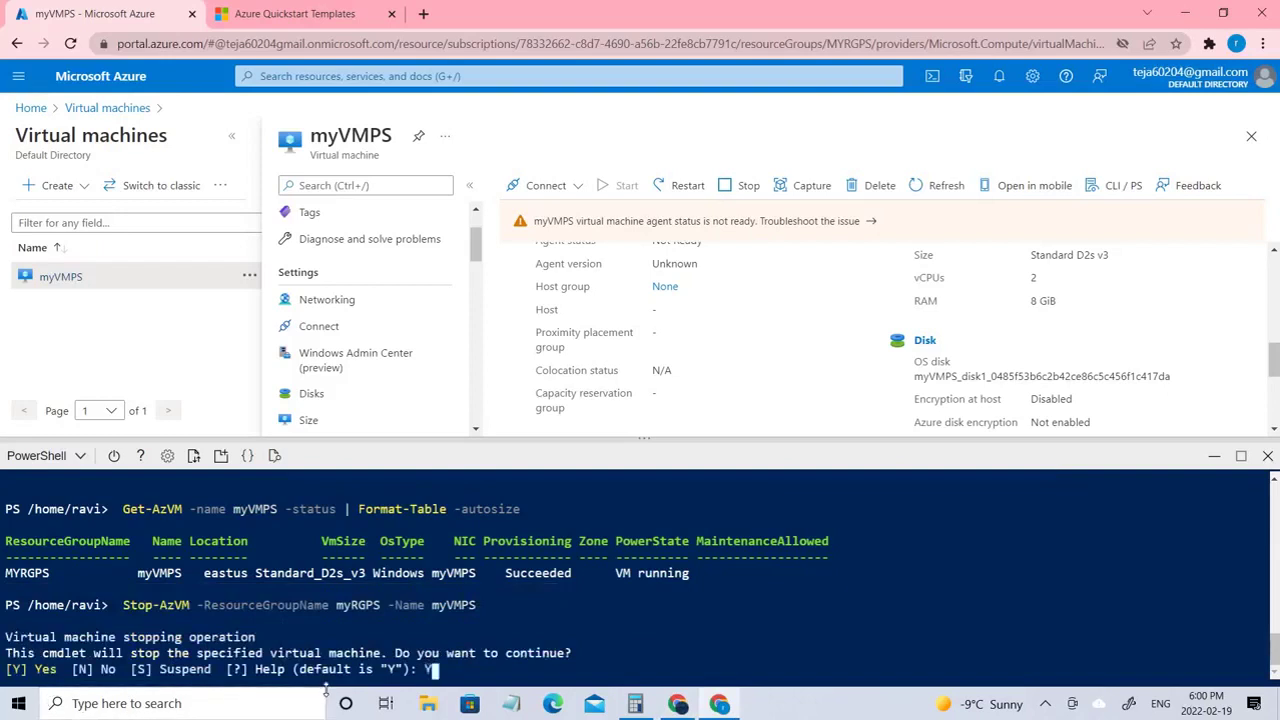
key(Return)
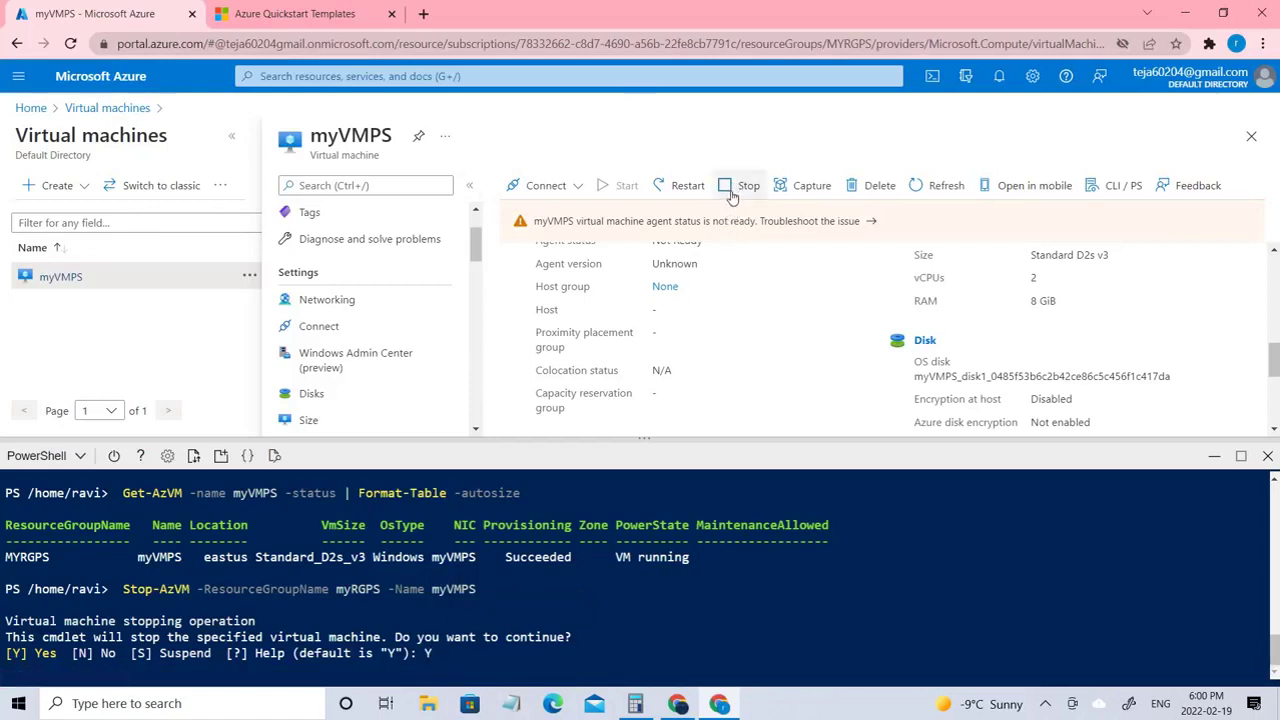
key(Return)
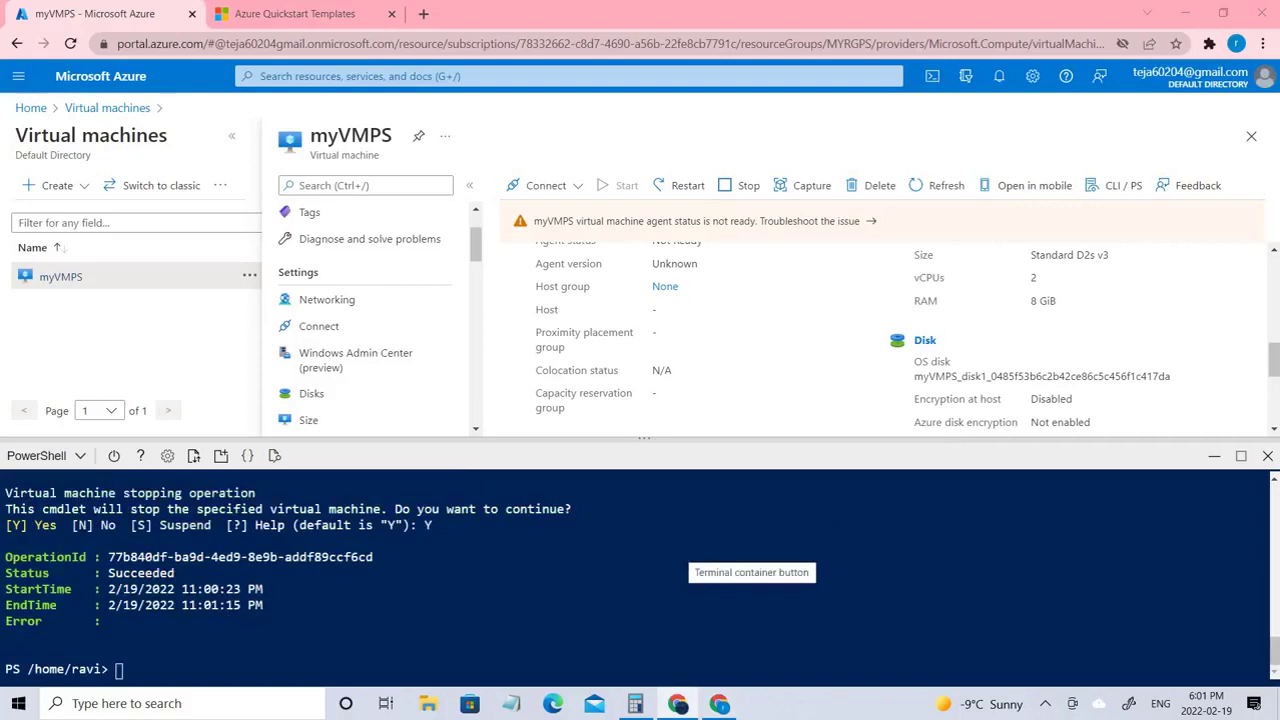
drag(108, 573, 176, 573)
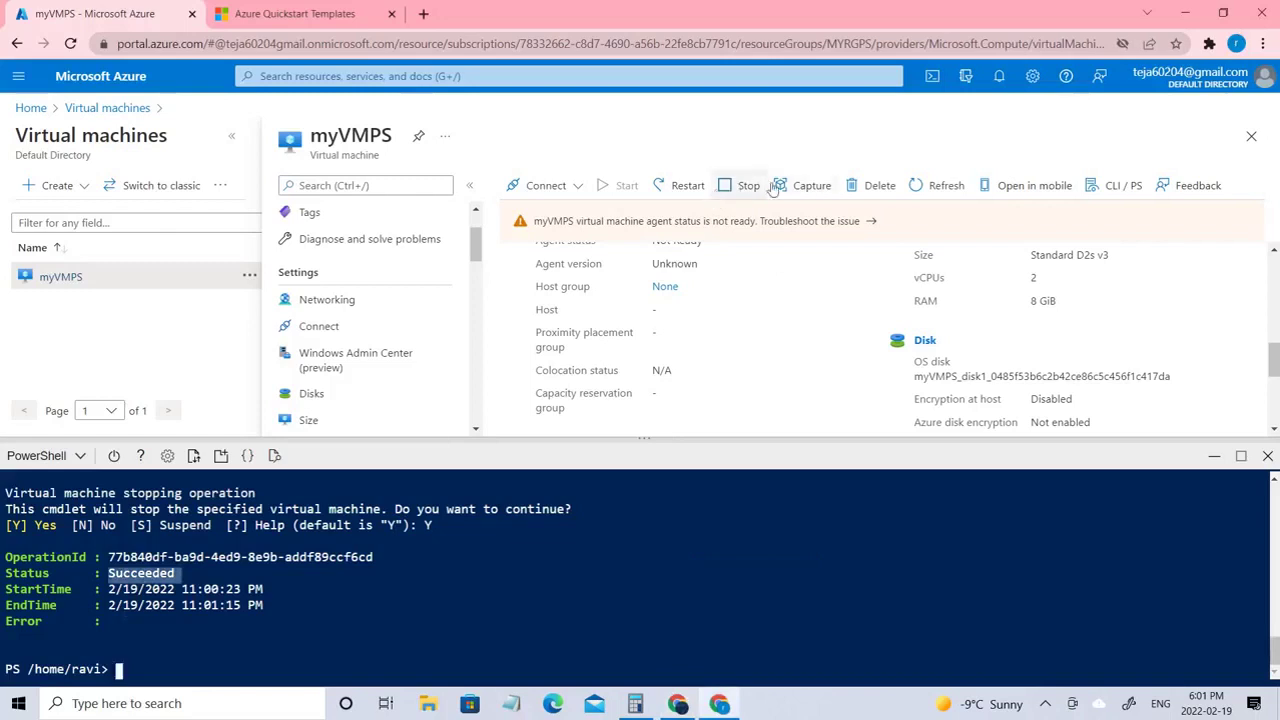
click(958, 193)
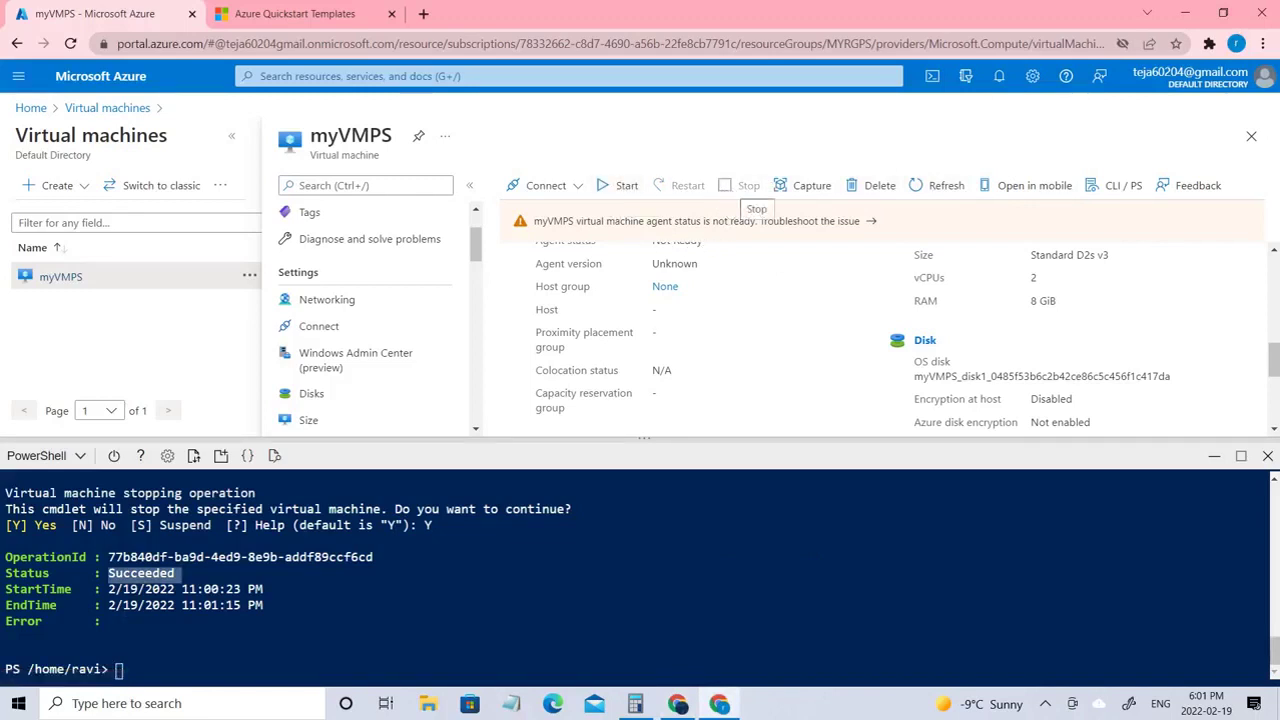
- Rerun the Get-AzVM status query to confirm myVMPS reads VM deallocated
drag(300, 605, 5, 556)
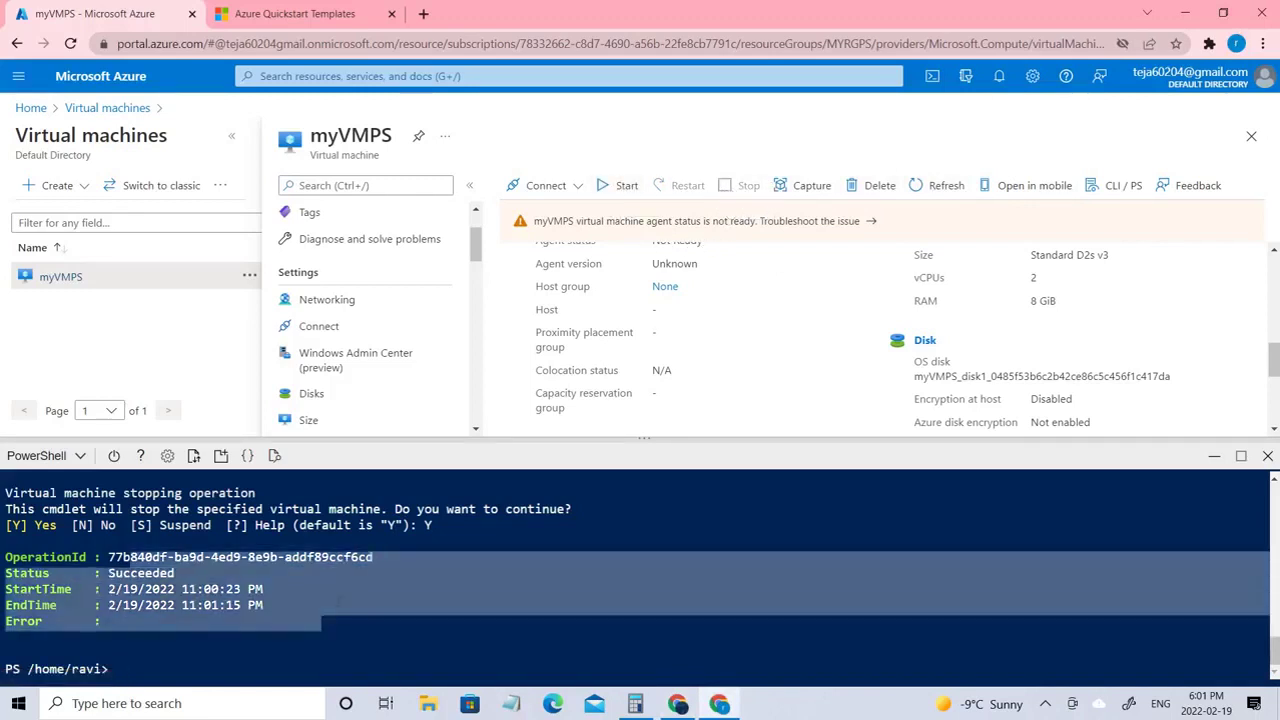
key(ctrl+c)
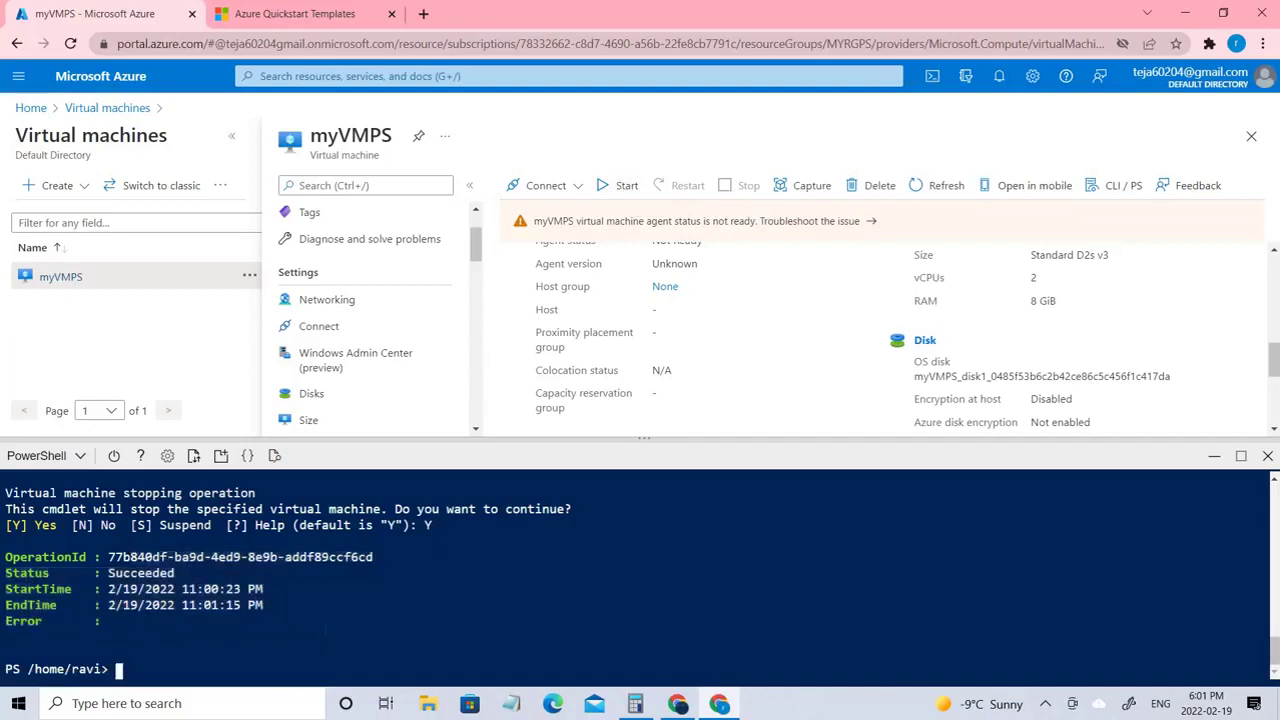
key(ctrl+v)
key(Return)
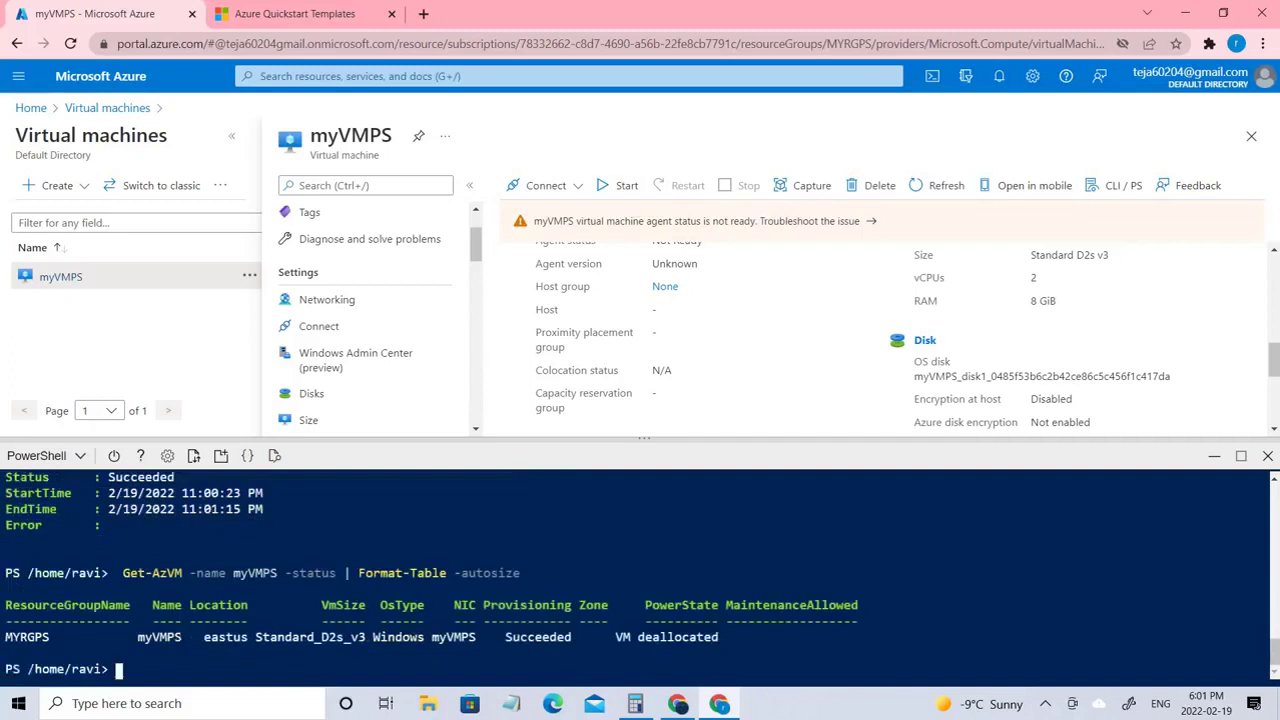
triple_click(678, 637)
double_click(678, 637)
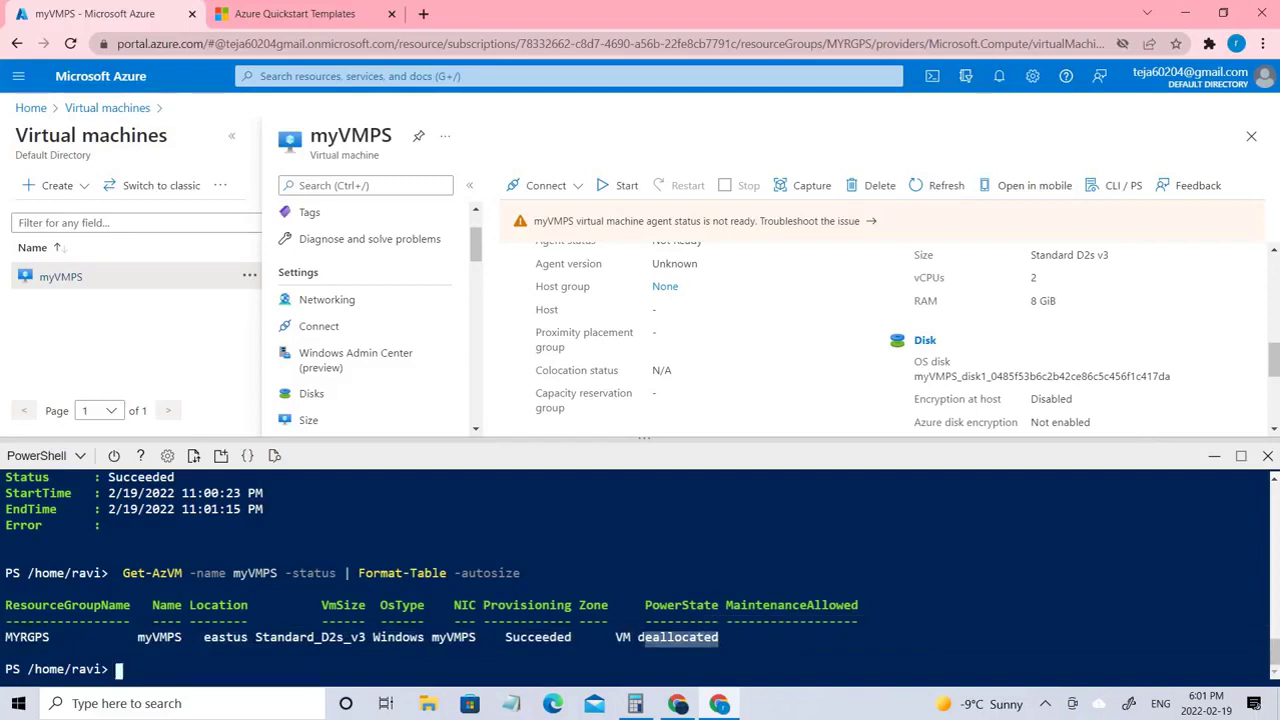
- Search the Azure Quickstart Templates gallery for 'vm'
click(279, 8)
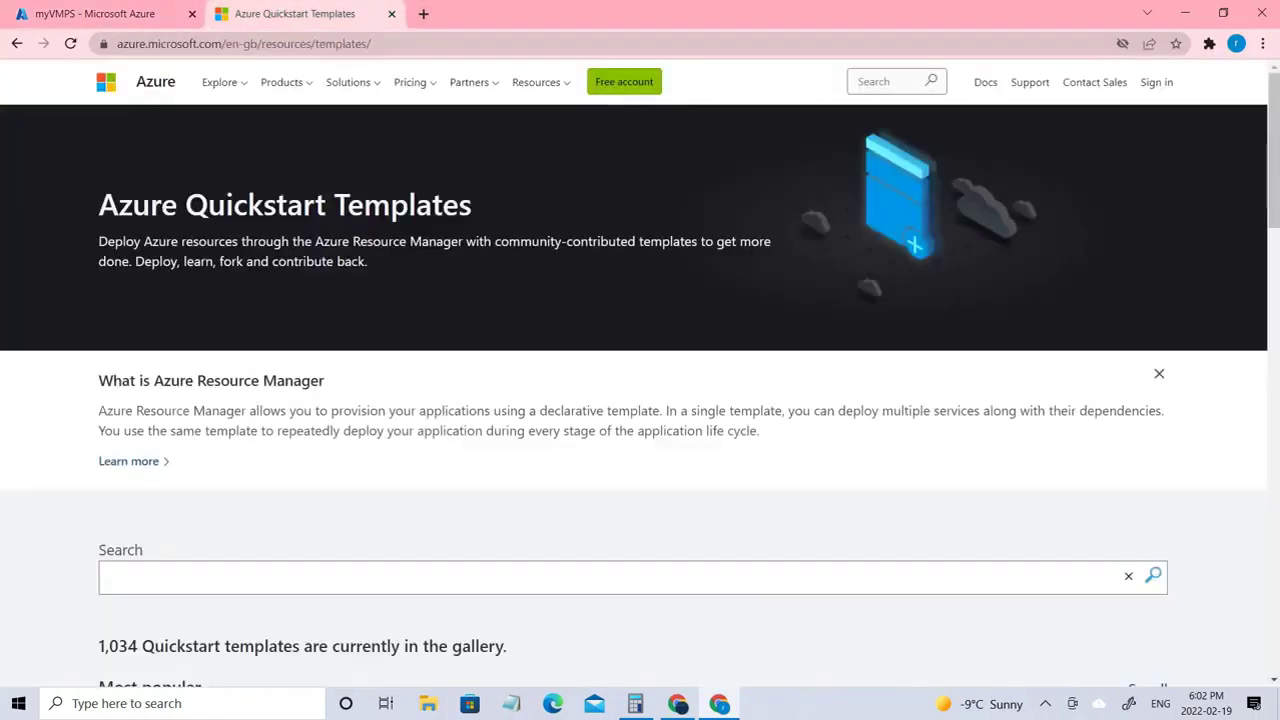
drag(118, 205, 460, 205)
scroll(418, 383, down, 3)
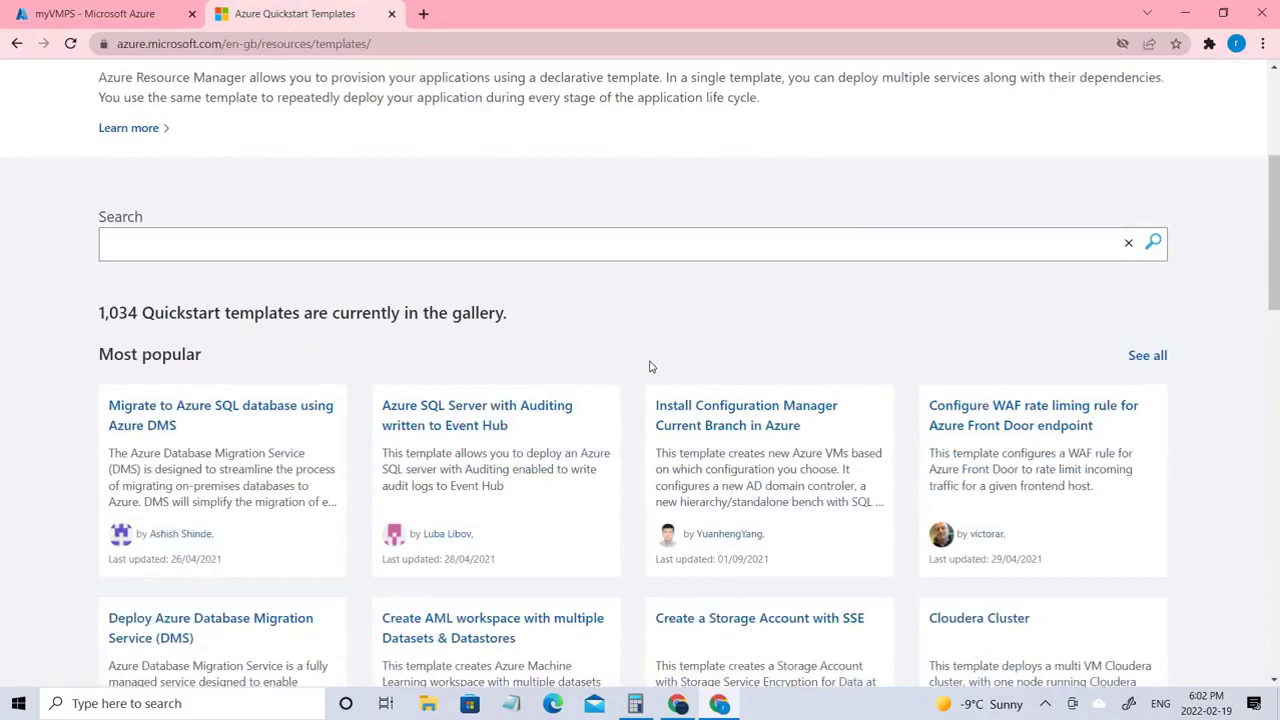
click(595, 254)
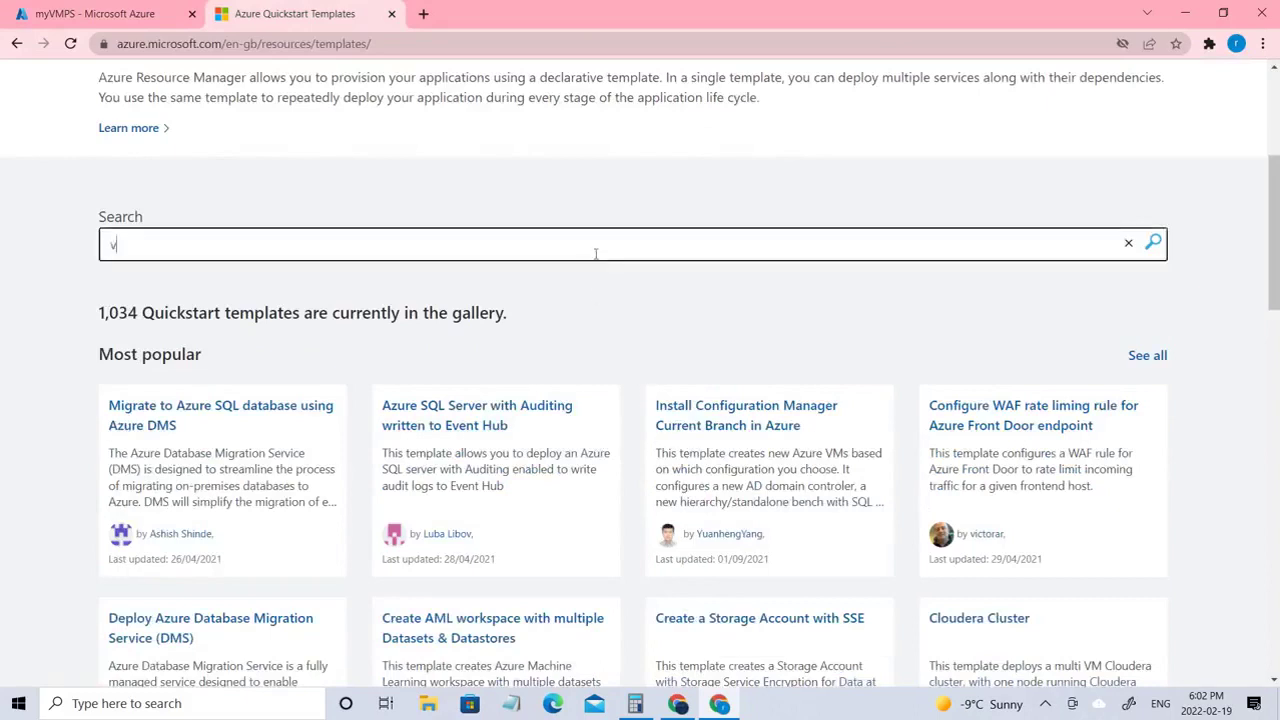
text(vm)
key(Return)
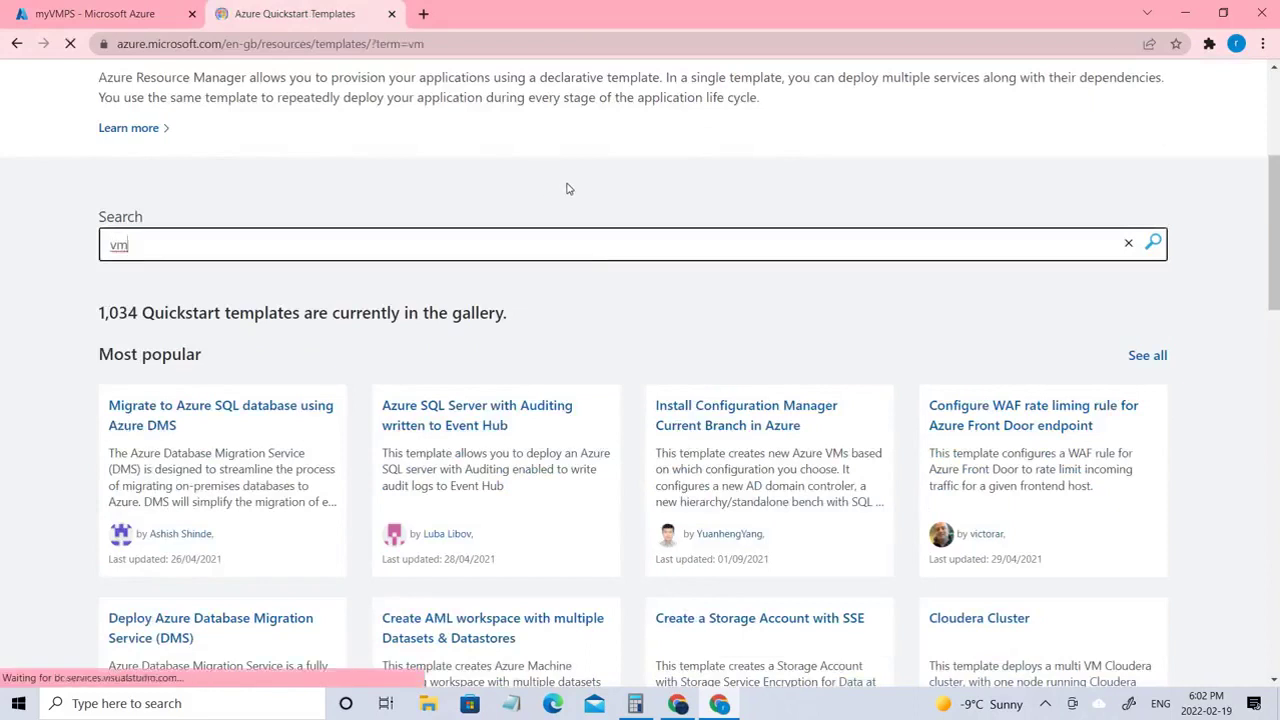
scroll(591, 394, down, 4)
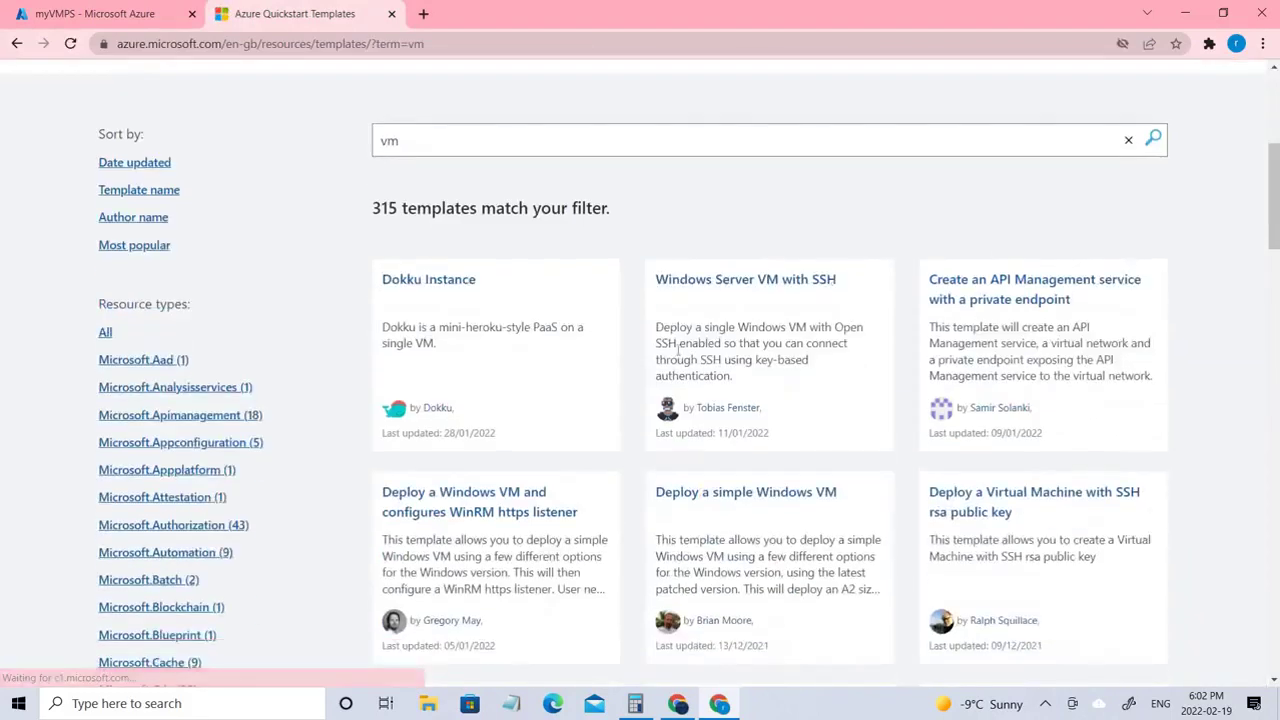
scroll(771, 314, down, 2)
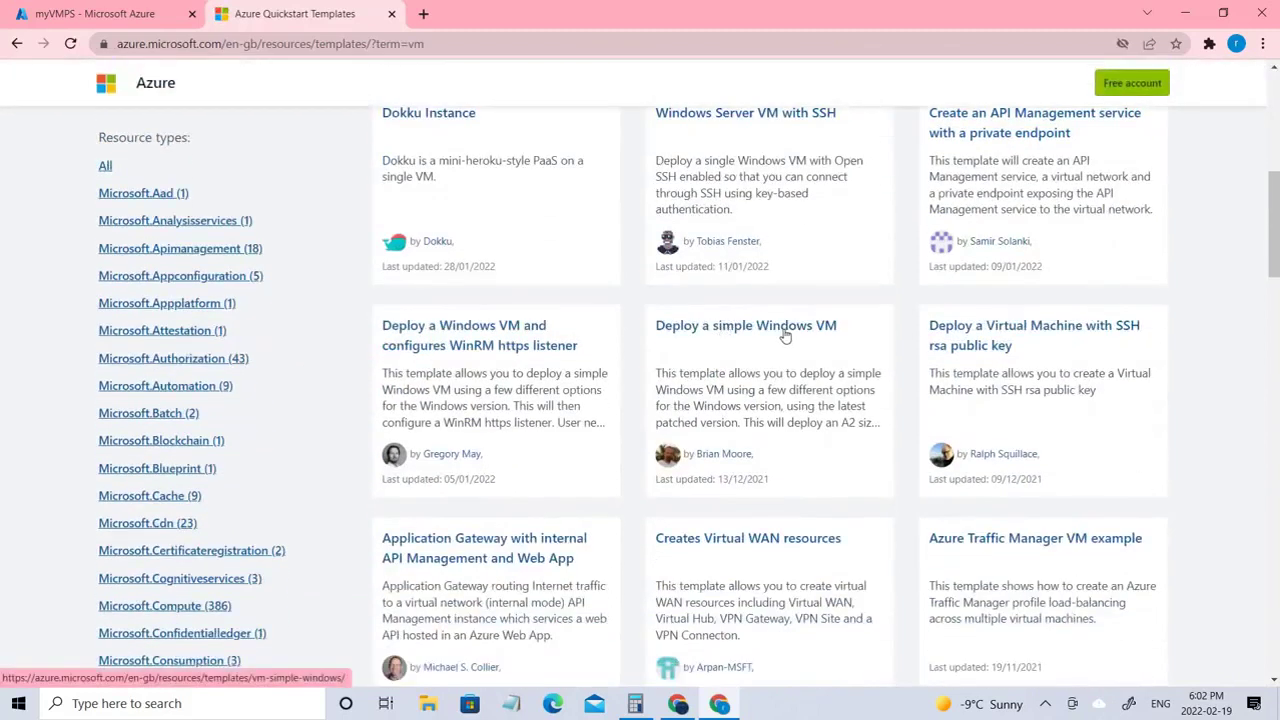
- Open Deploy a simple Windows VM and deploy it to Azure with your account
click(785, 335)
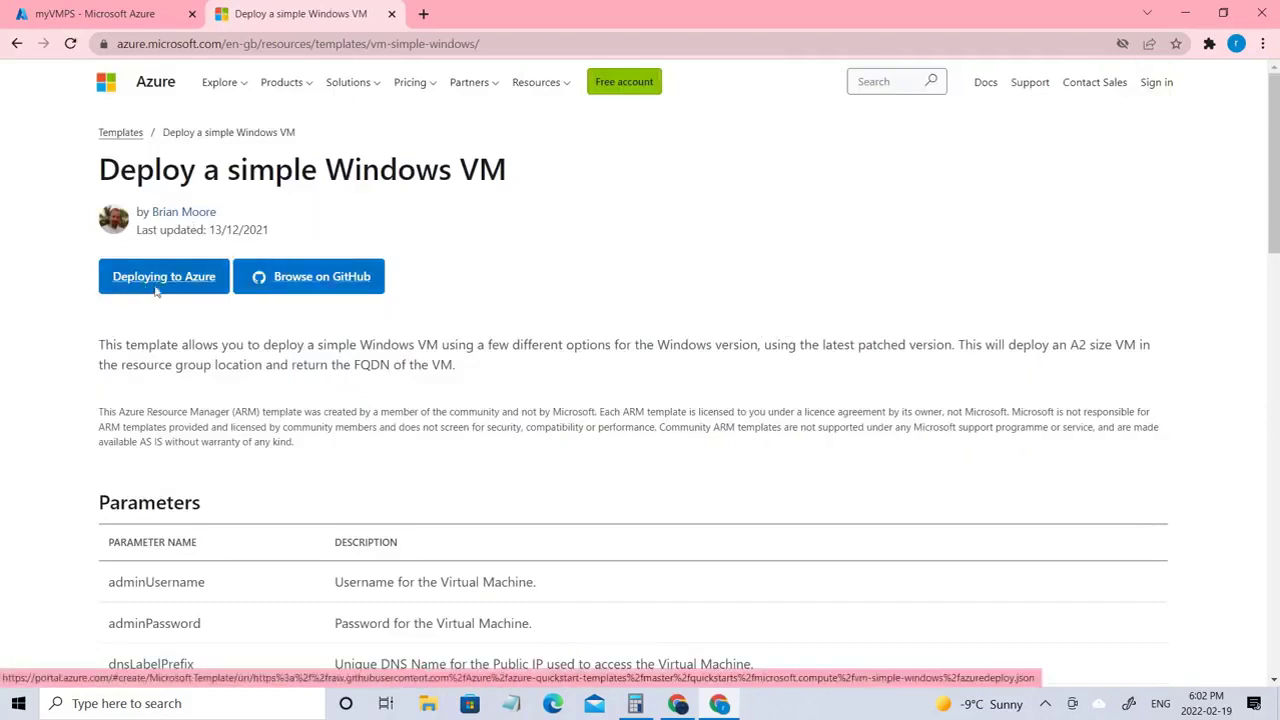
click(155, 290)
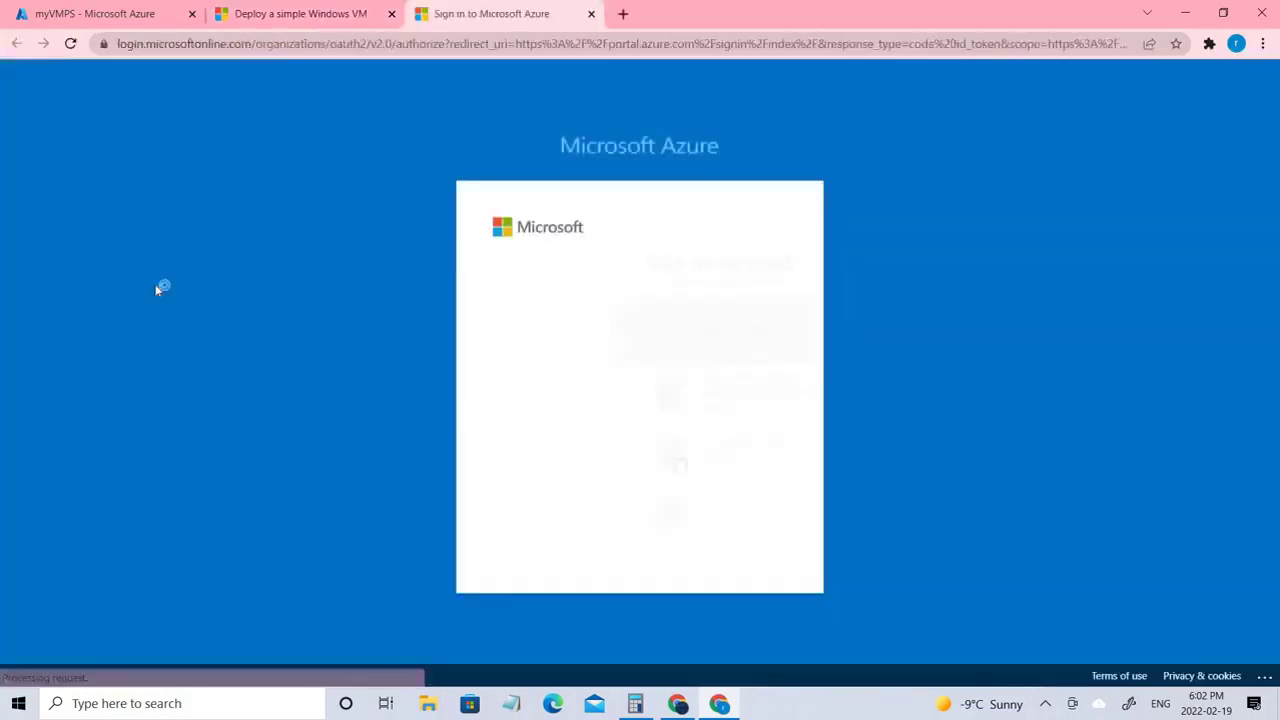
click(558, 322)
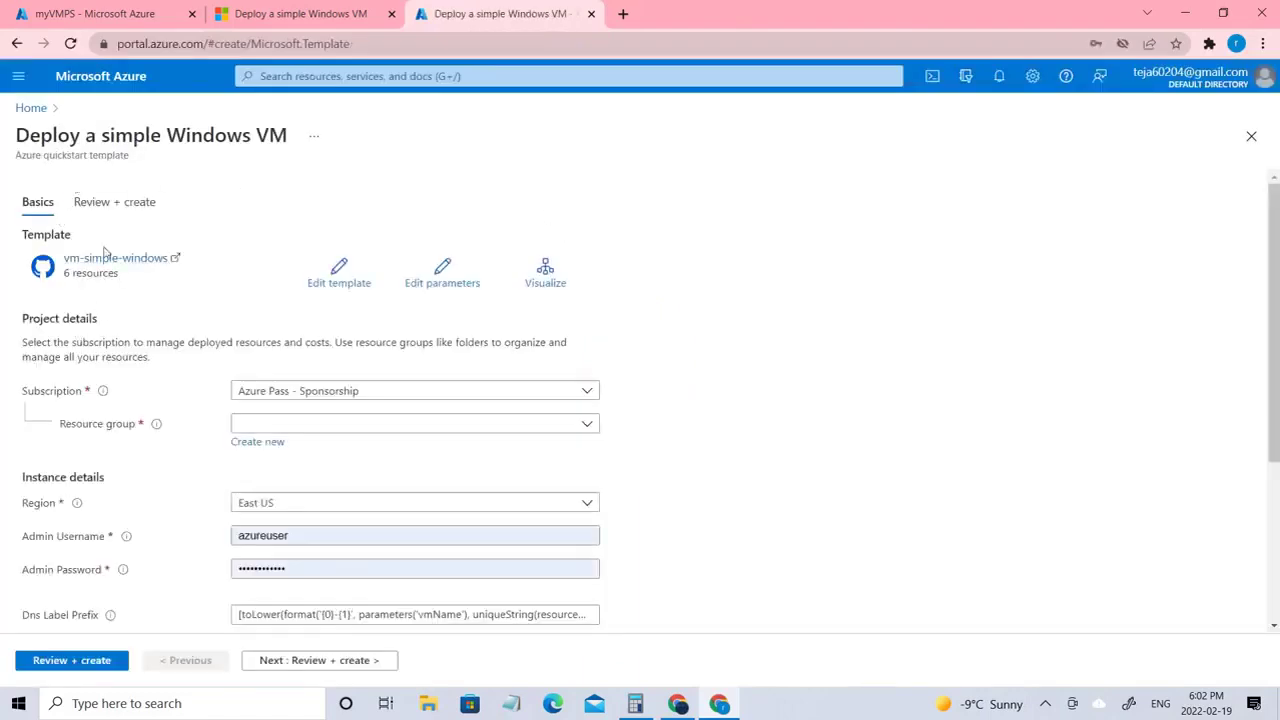
- Inspect the simple Windows VM template's JSON definition, then return to the form
scroll(174, 400, down, 3)
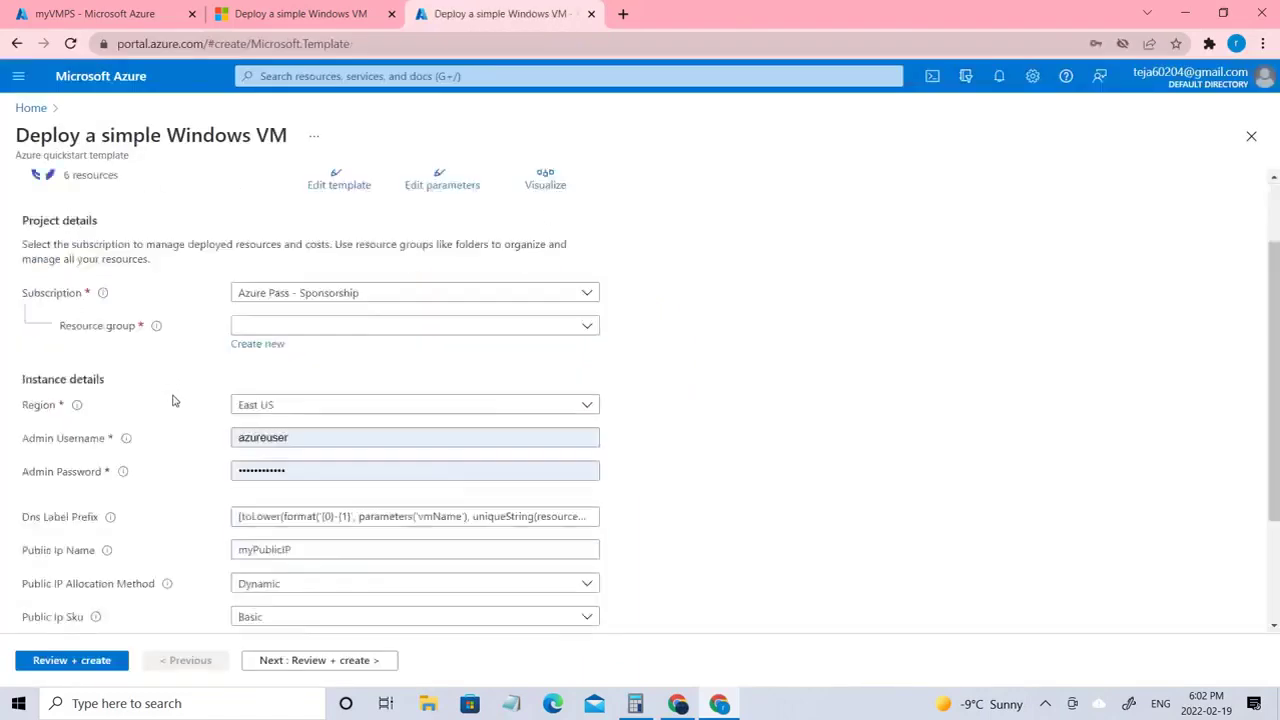
scroll(174, 400, up, 3)
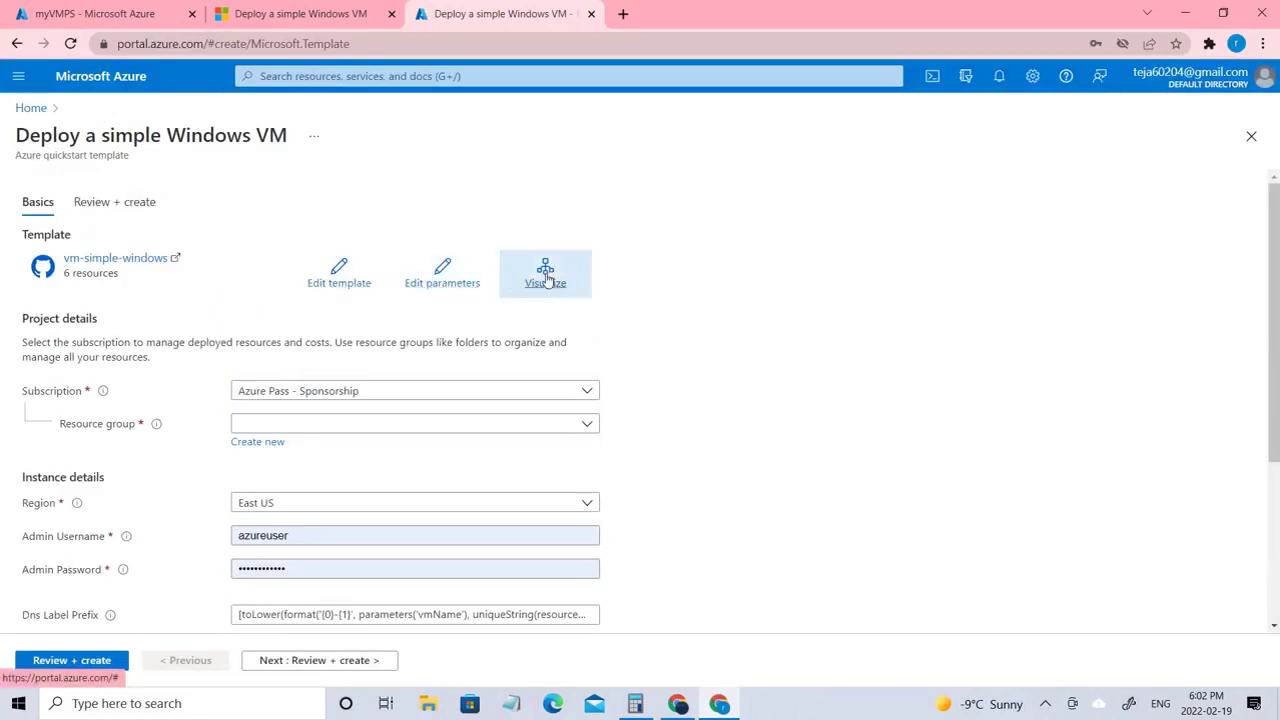
click(352, 286)
scroll(451, 389, down, 5)
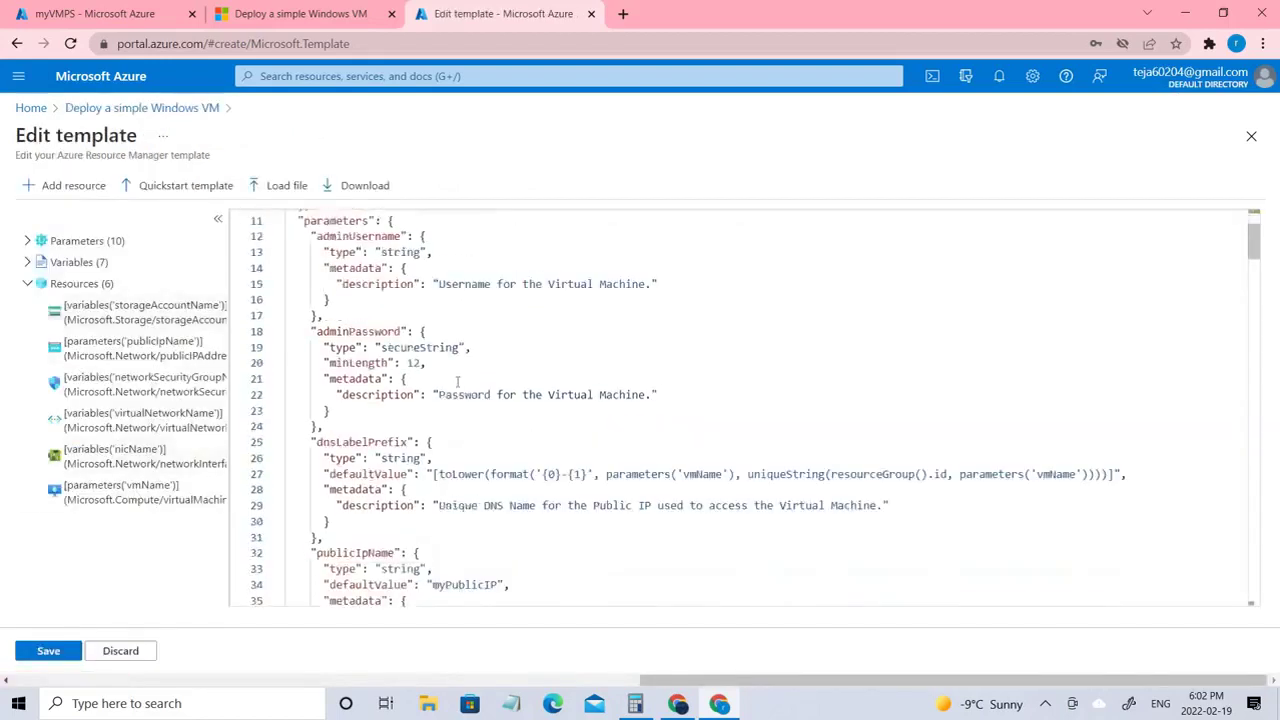
scroll(451, 389, down, 1)
scroll(549, 342, up, 6)
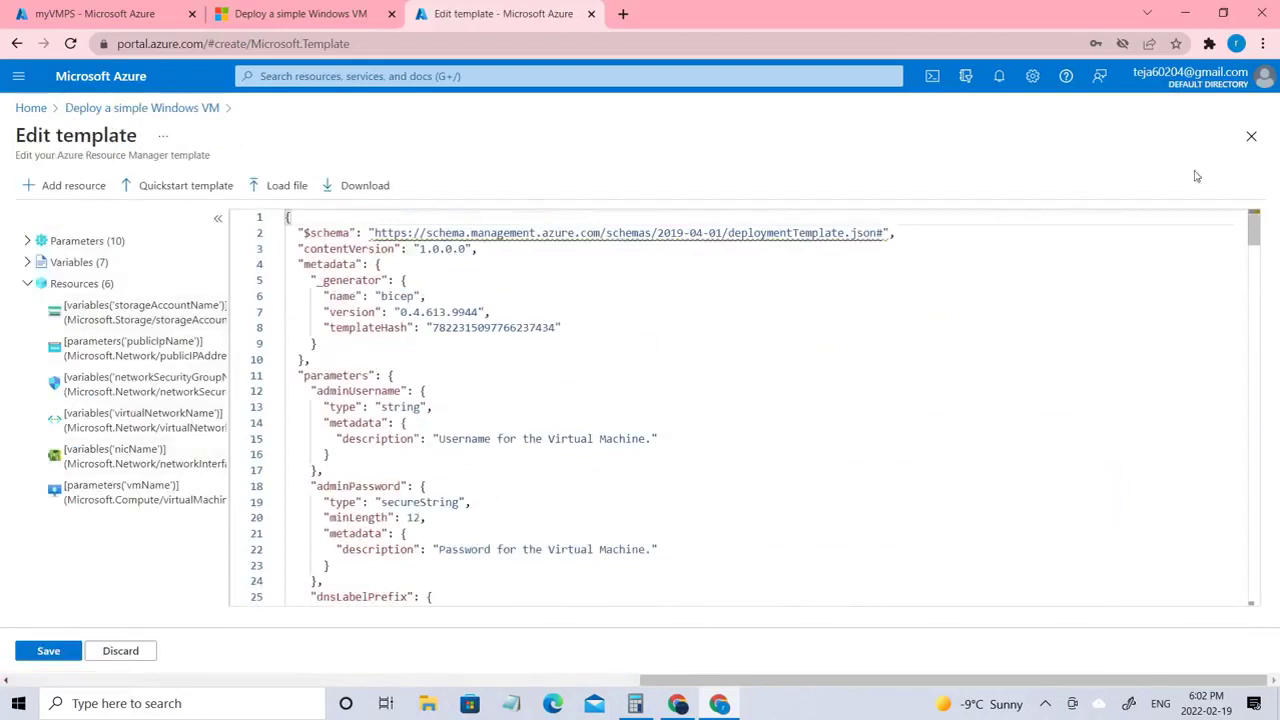
click(1251, 136)
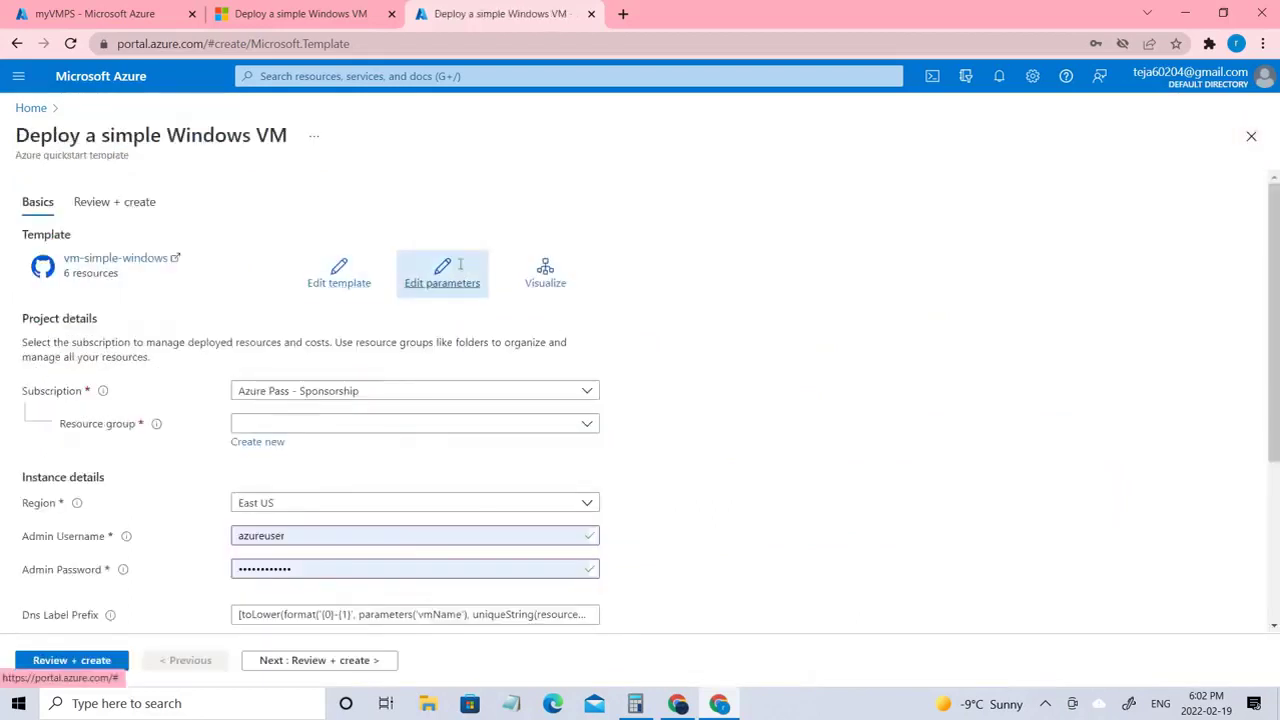
- Review the deployment's parameter values, then bring up the Resource visualizer diagram
click(460, 265)
scroll(285, 455, down, 4)
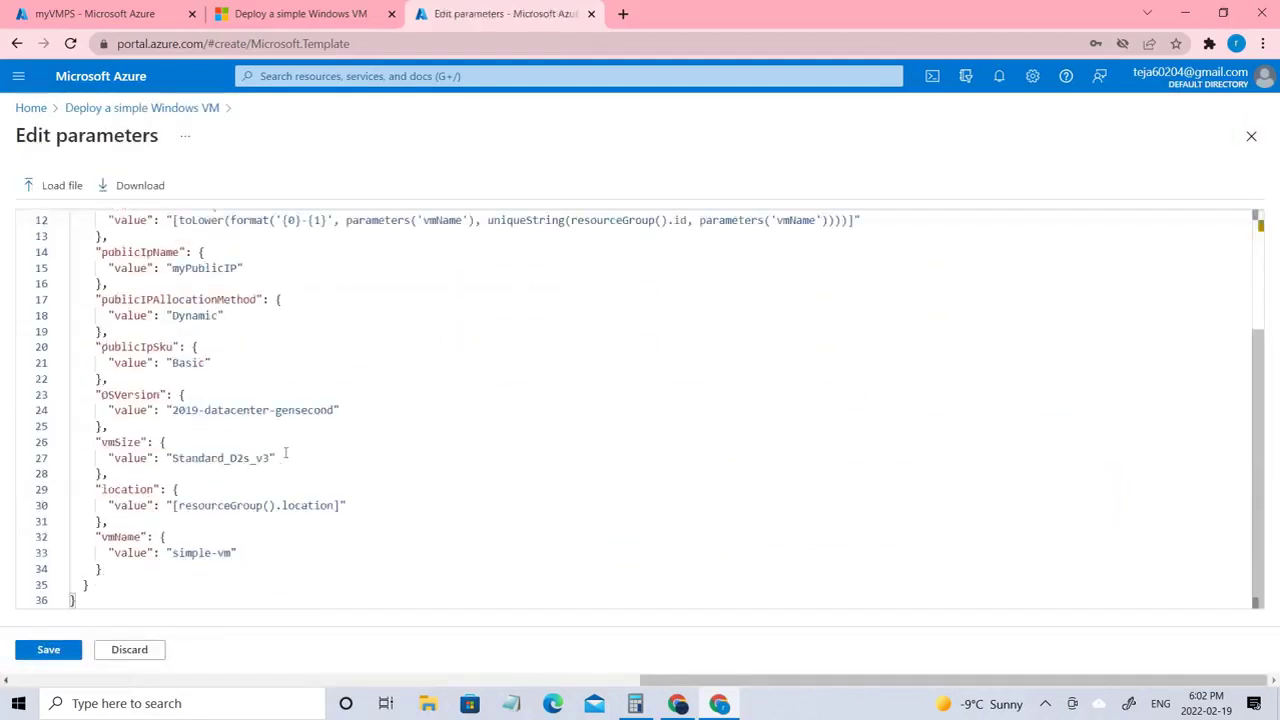
scroll(290, 400, up, 4)
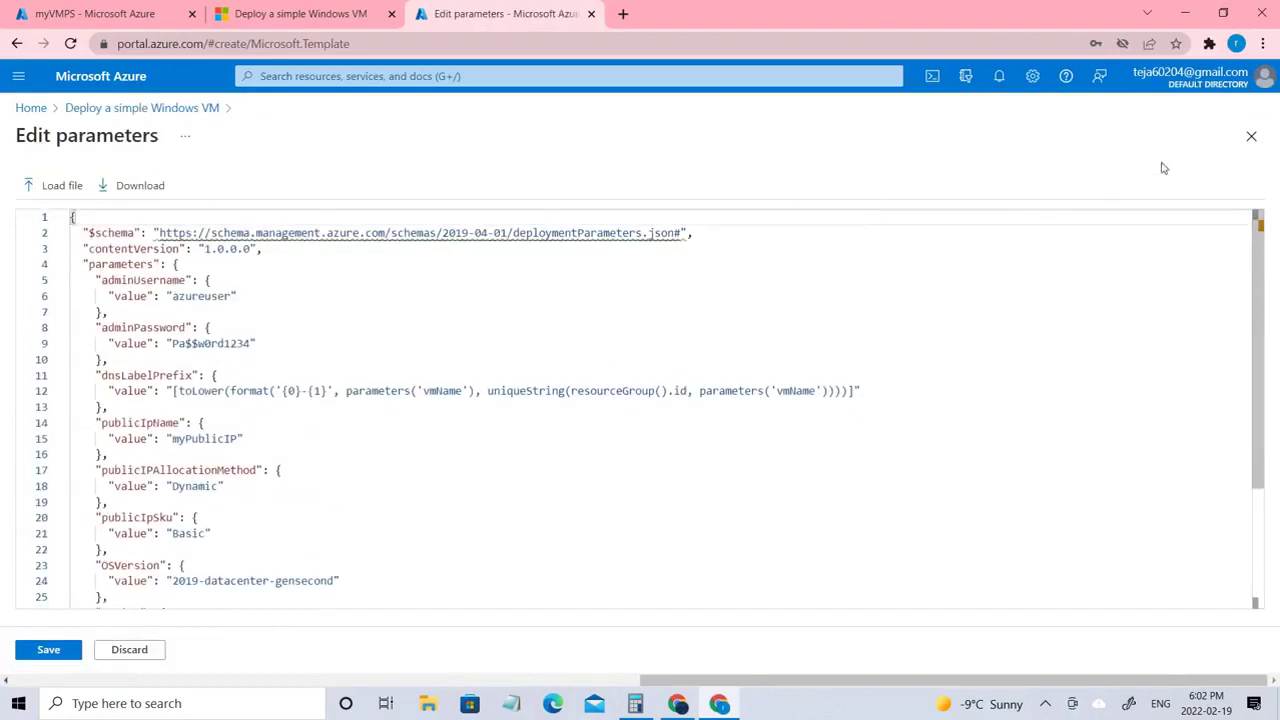
click(1251, 135)
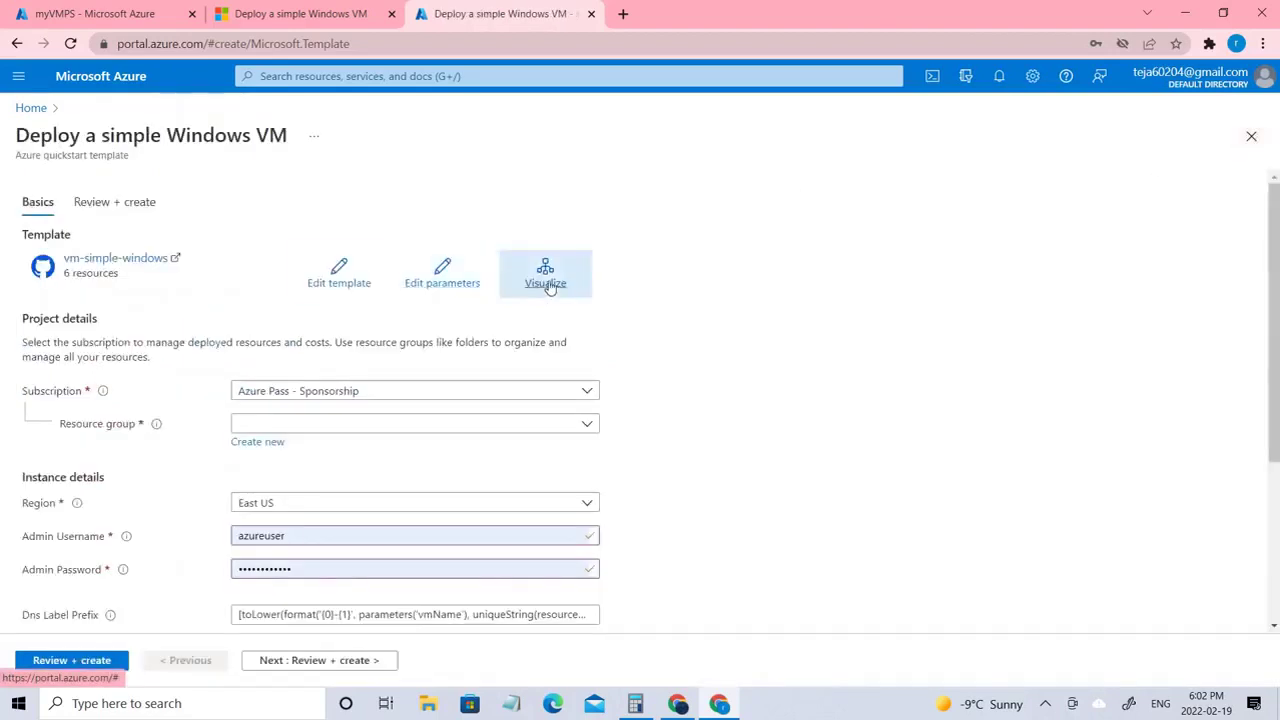
click(548, 285)
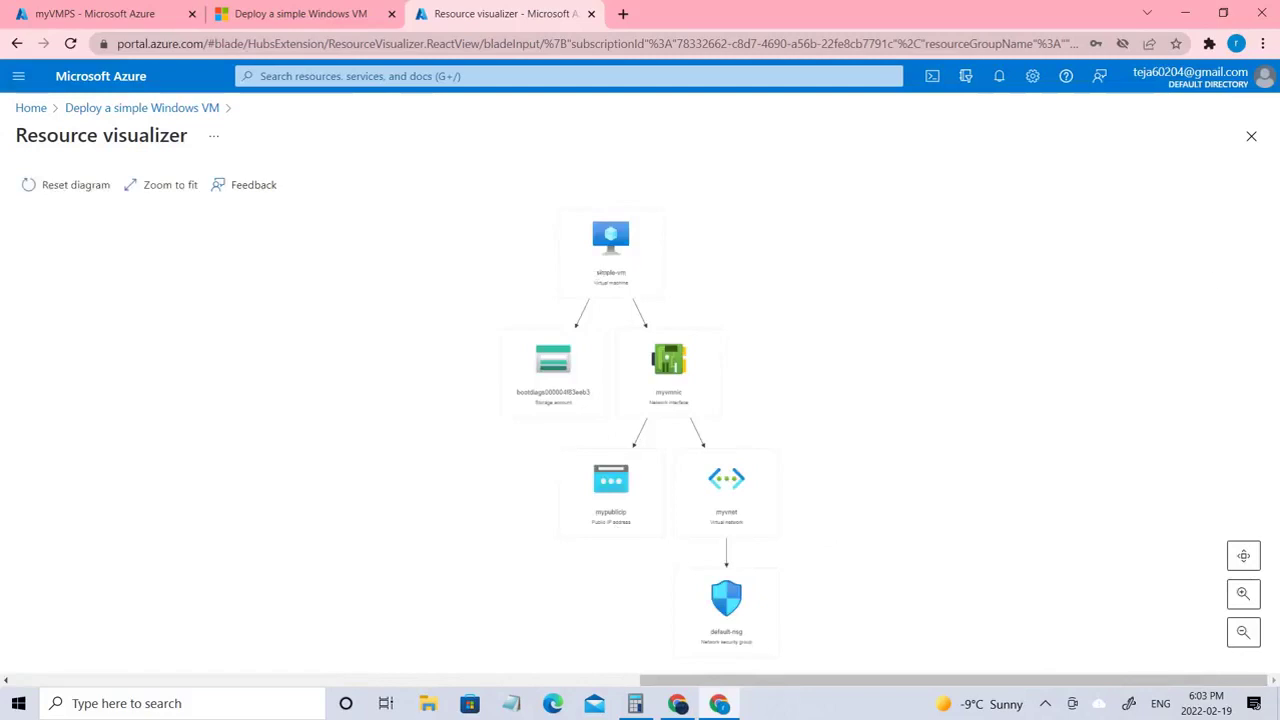
- Deploy into resource group myRGPS, then view the Deploy a simple Windows VM template page
click(1251, 135)
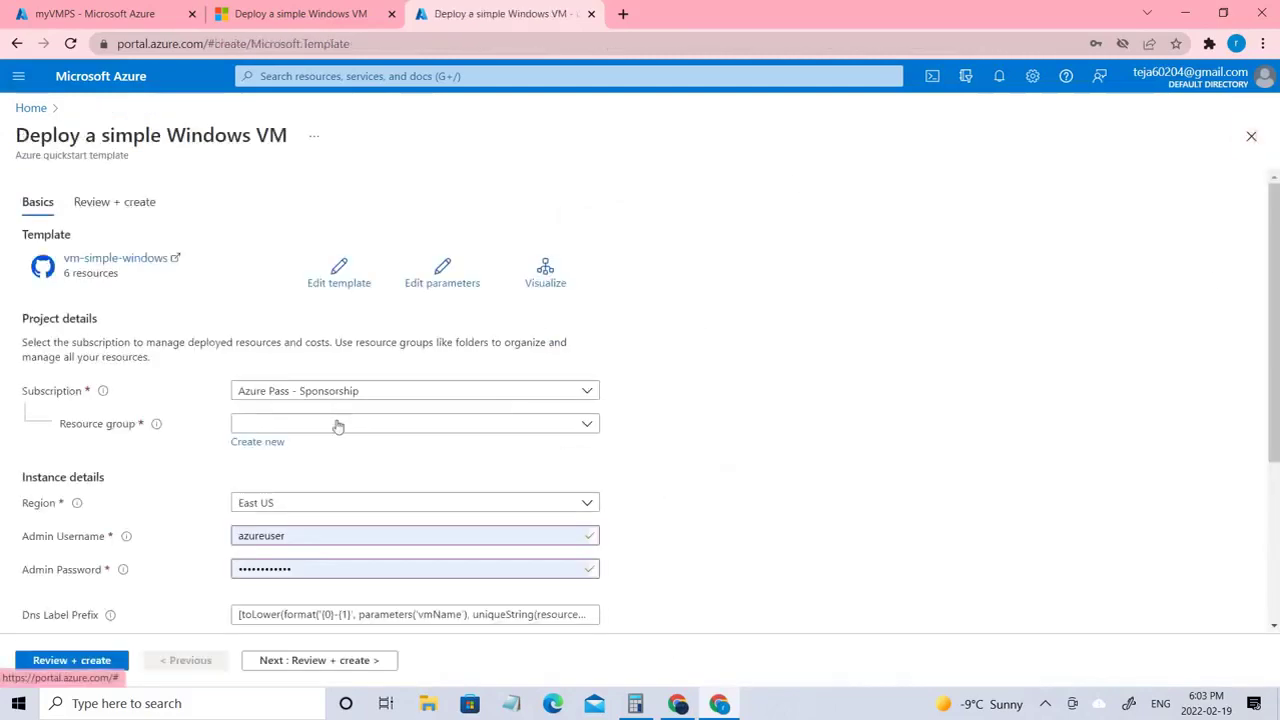
scroll(278, 300, down, 2)
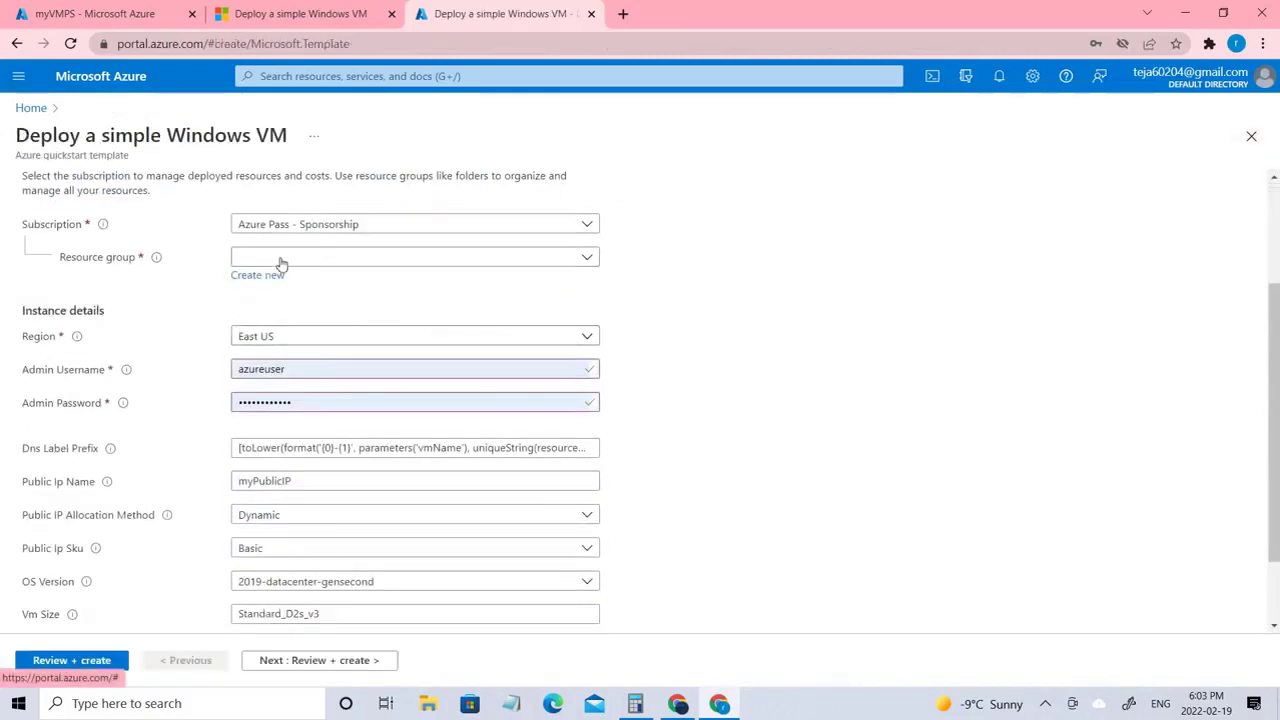
click(281, 262)
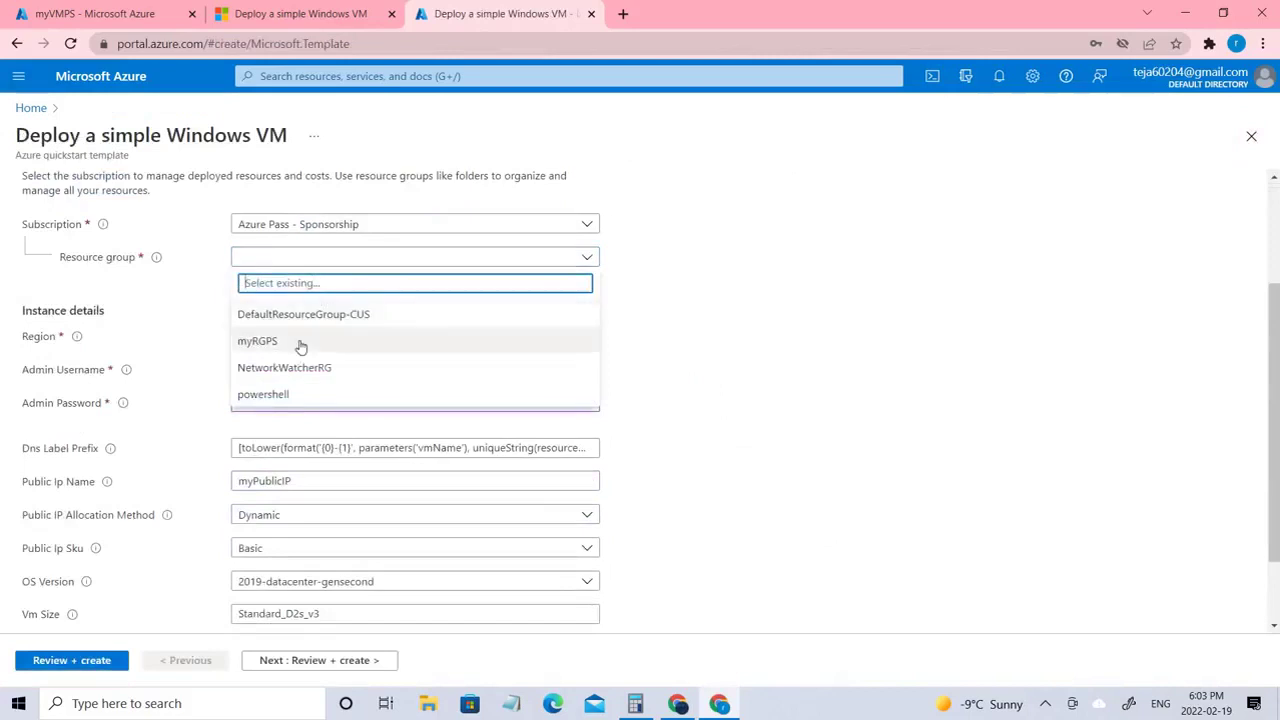
click(290, 341)
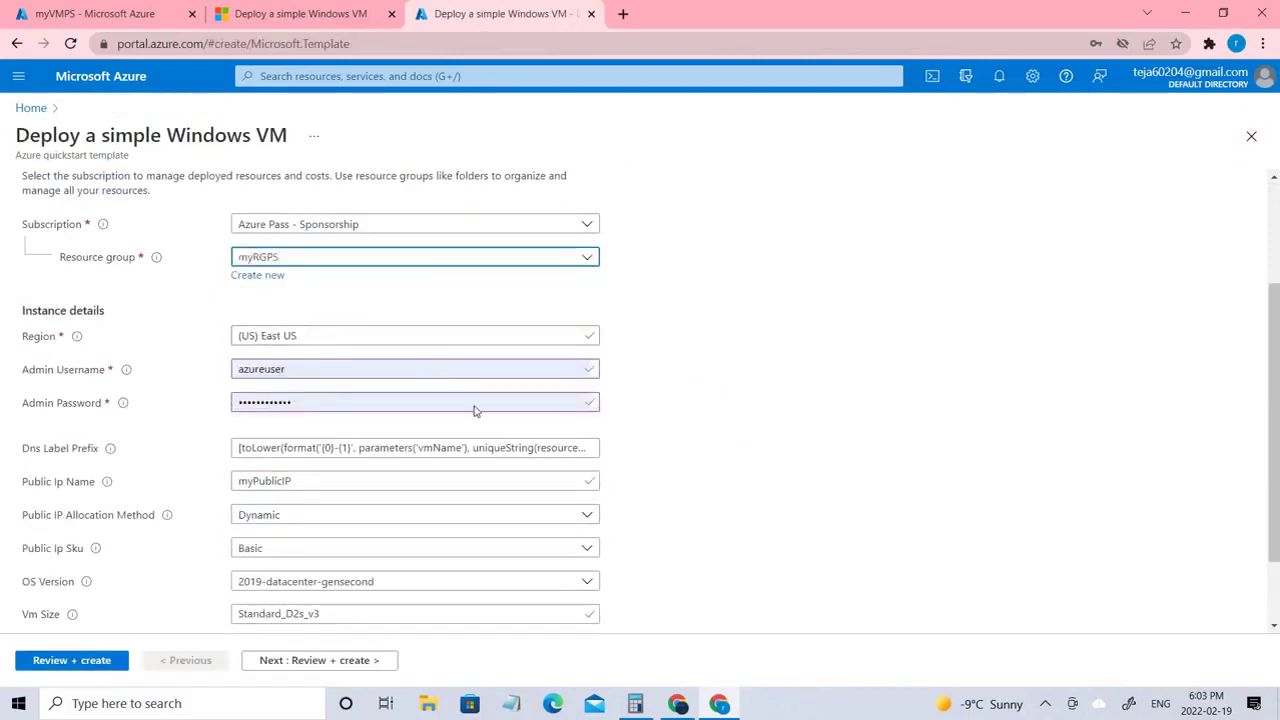
scroll(474, 411, down, 1)
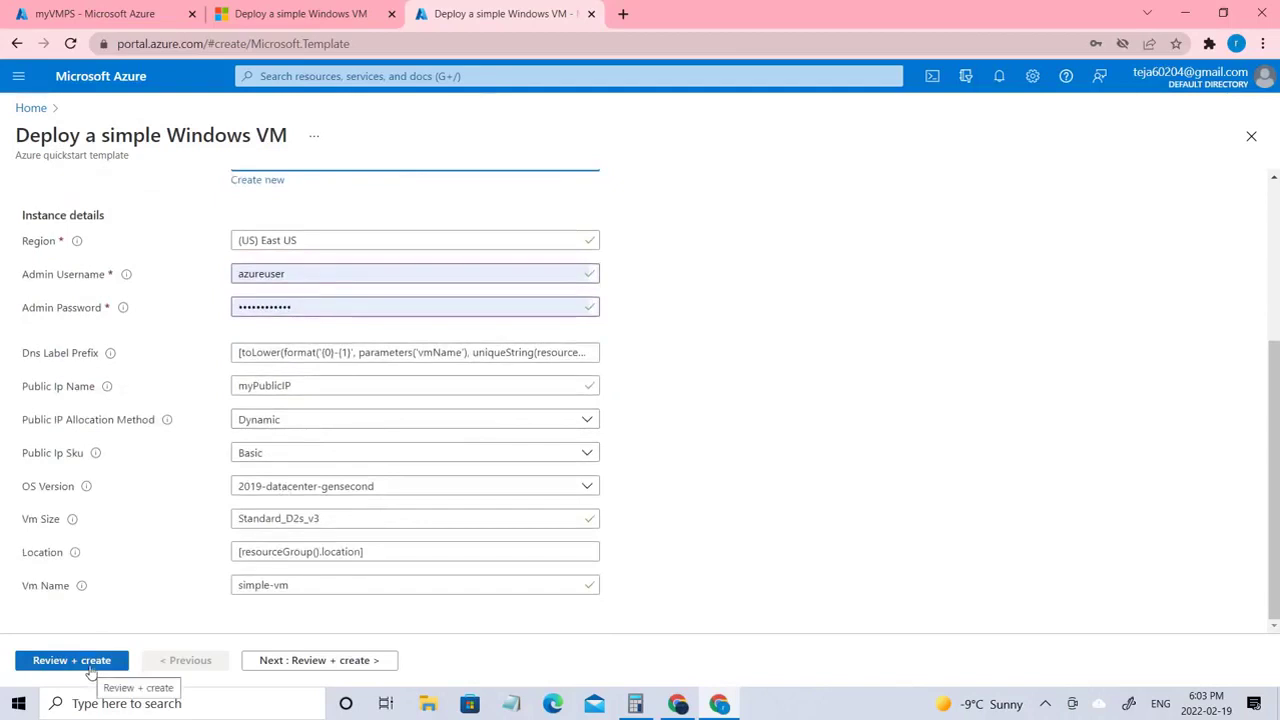
scroll(683, 395, up, 3)
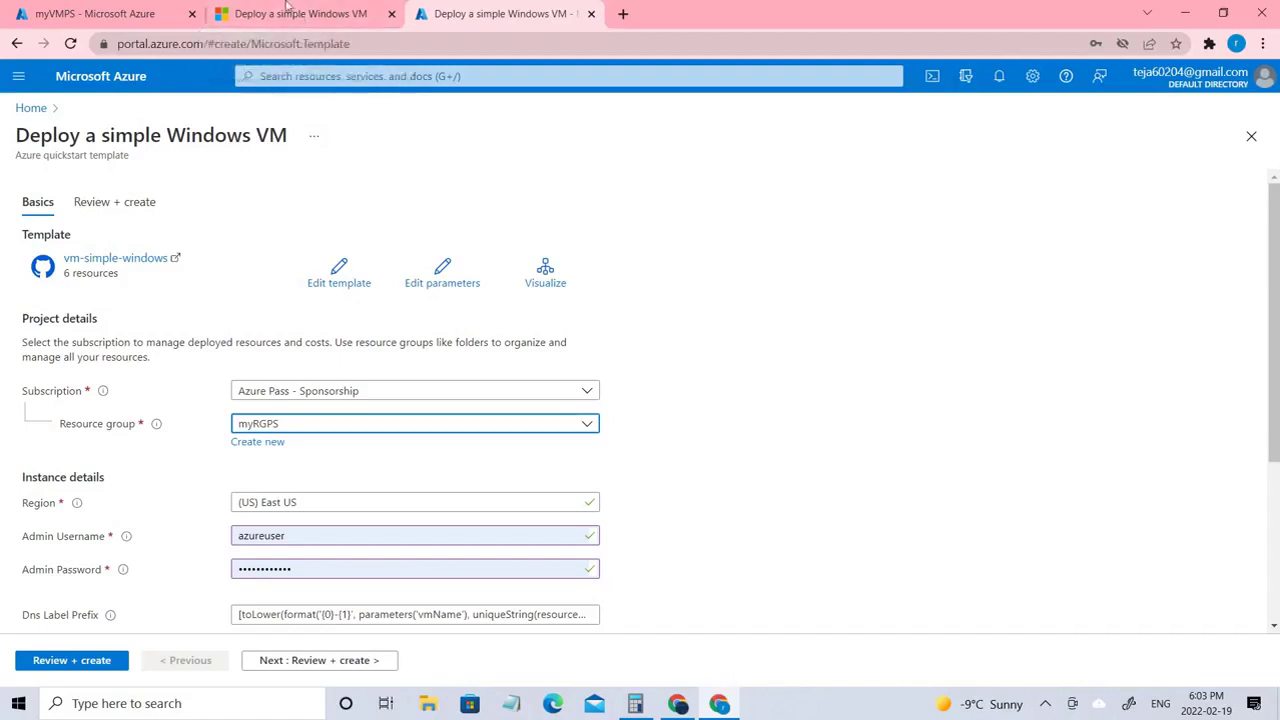
click(338, 13)
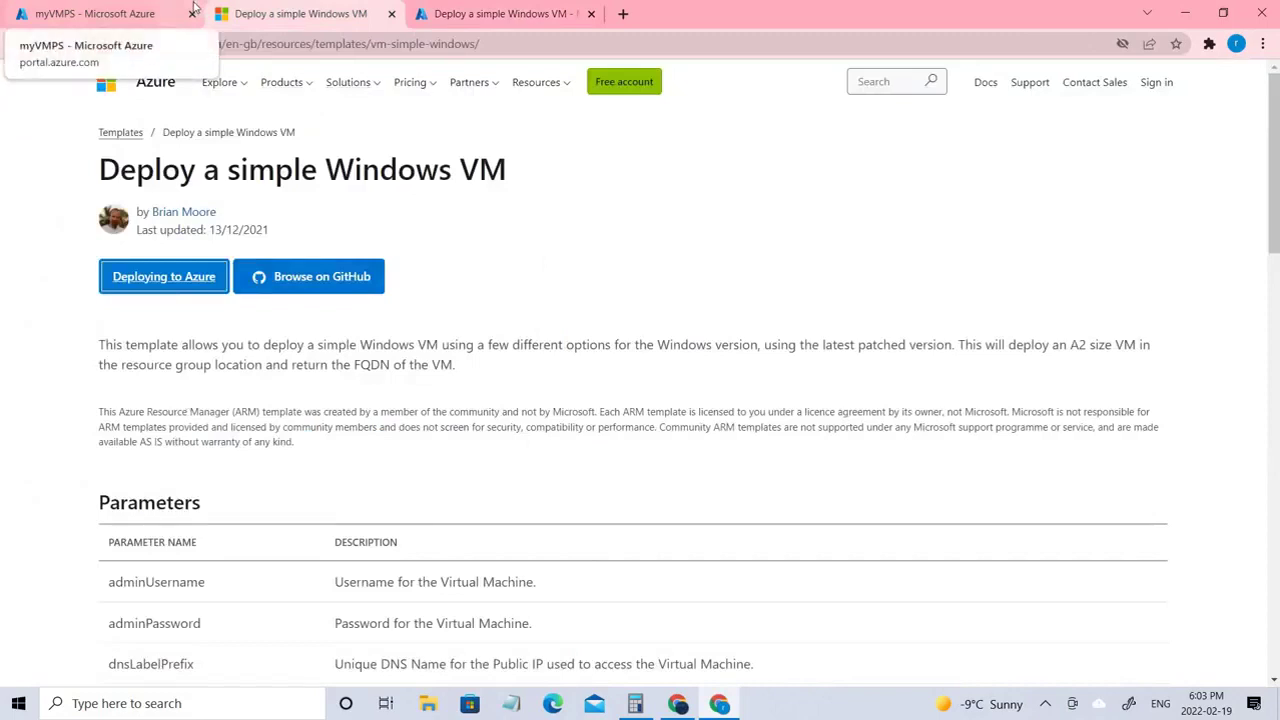
- Browse All services to the Security section and open Key vaults, which lists none yet
click(100, 10)
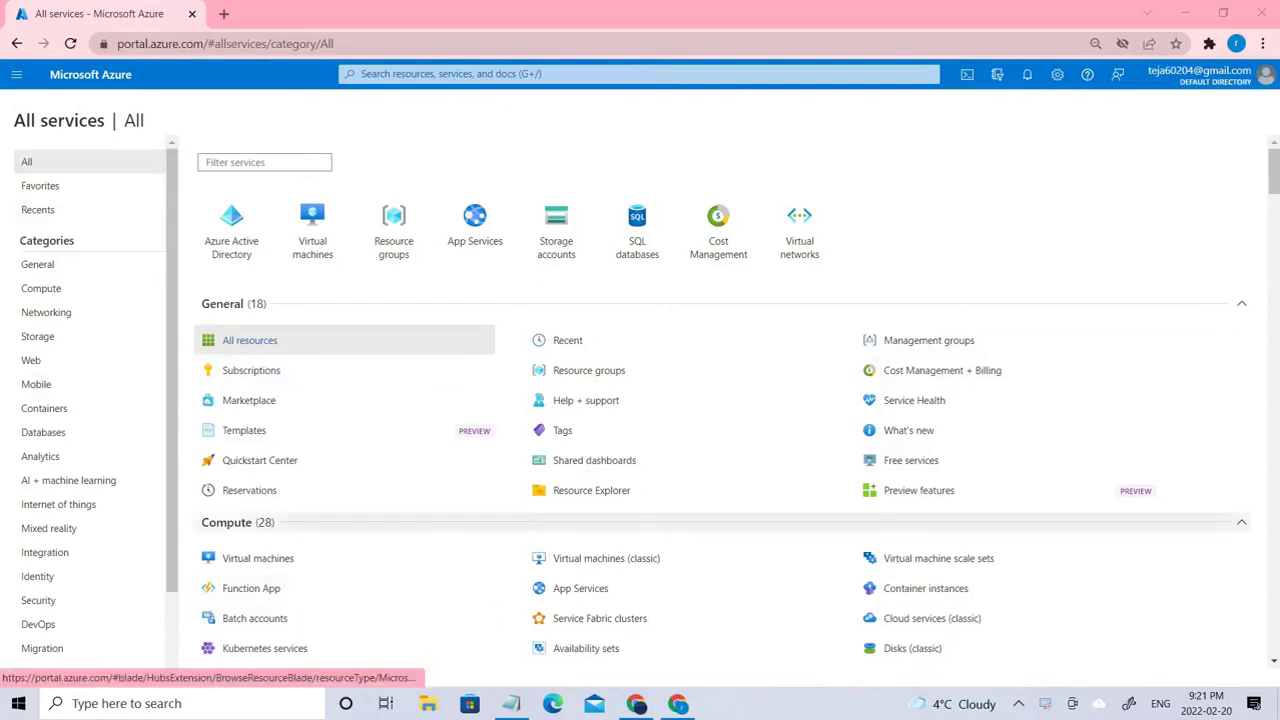
scroll(312, 230, down, 4)
scroll(312, 230, down, 3)
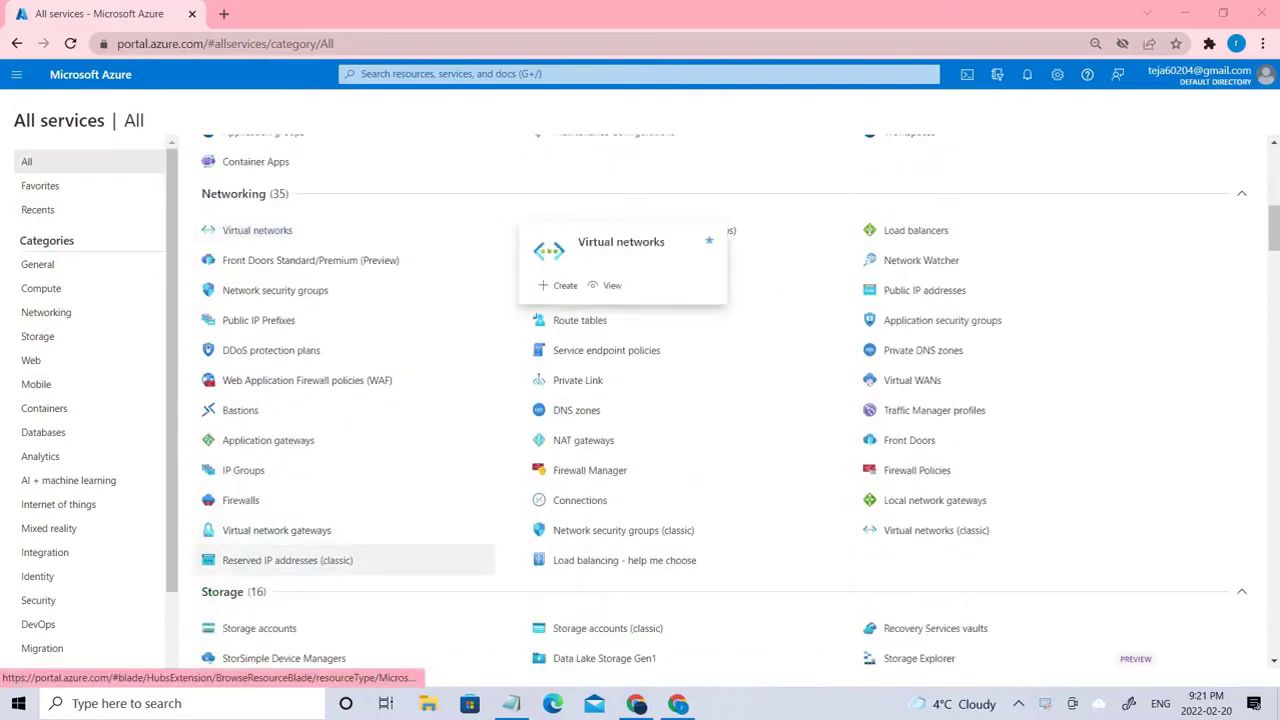
scroll(300, 230, down, 3)
scroll(300, 510, down, 8)
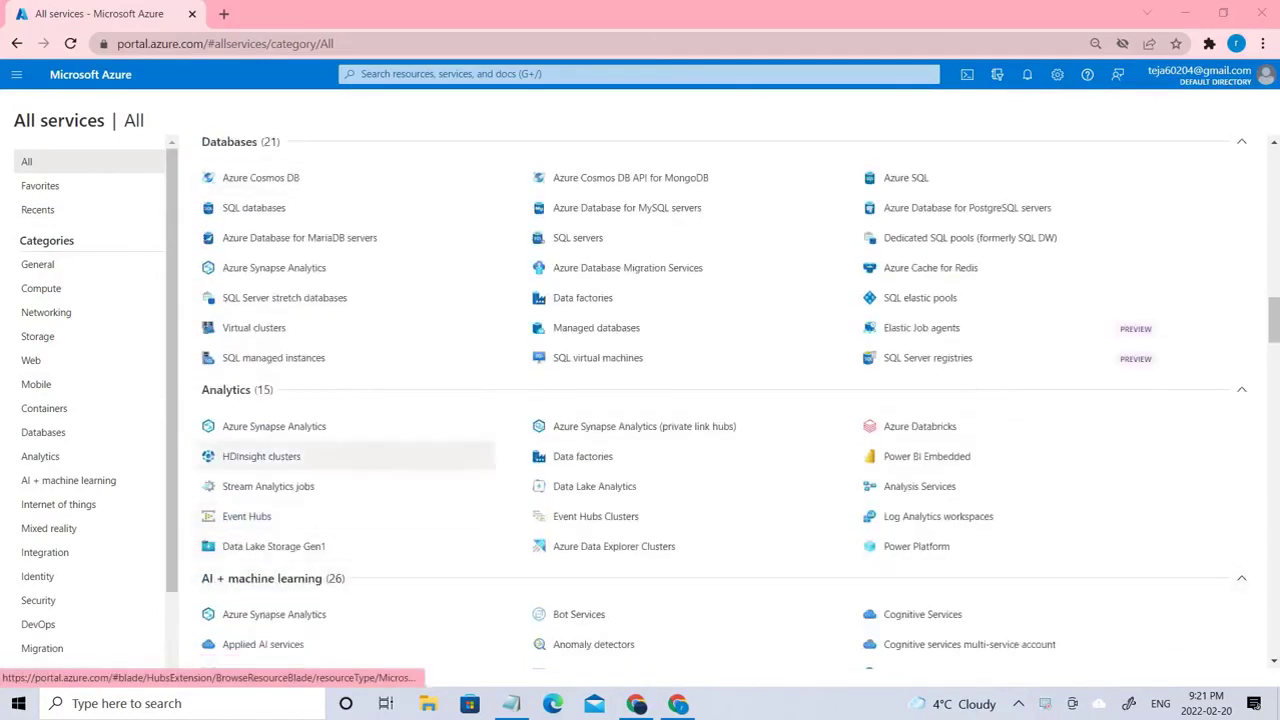
scroll(300, 456, down, 3)
scroll(300, 393, down, 7)
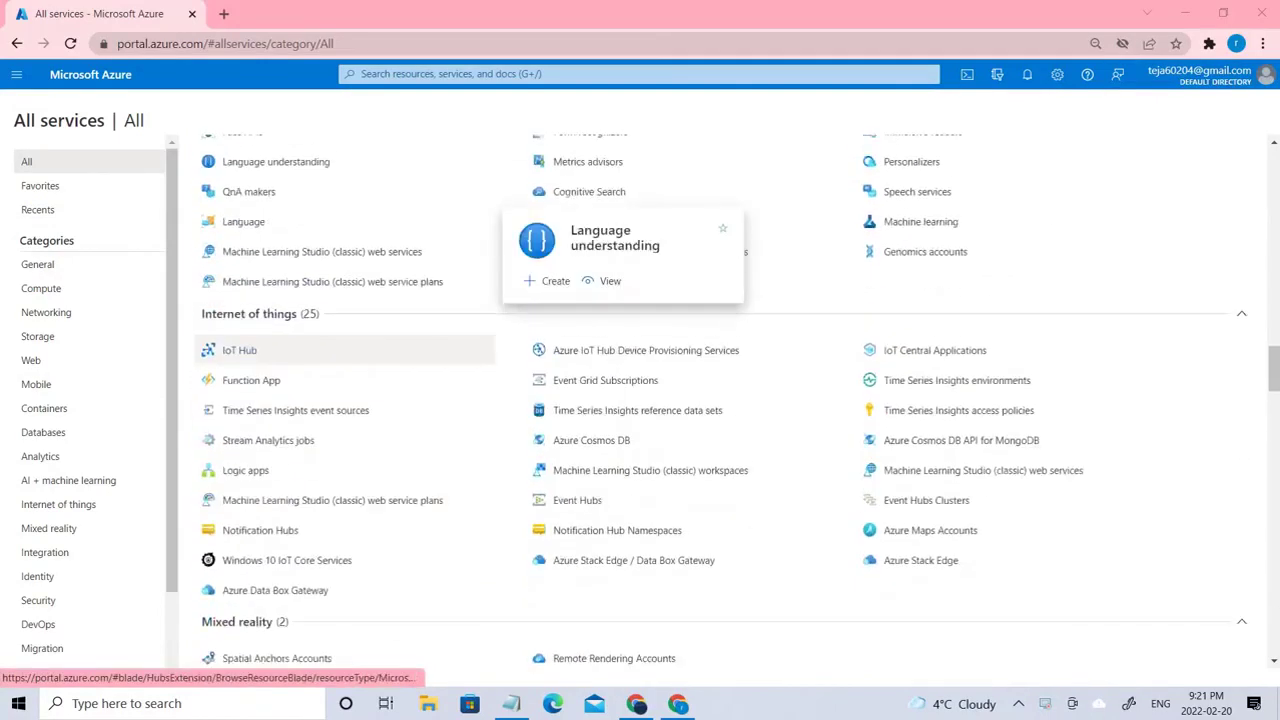
scroll(300, 400, down, 4)
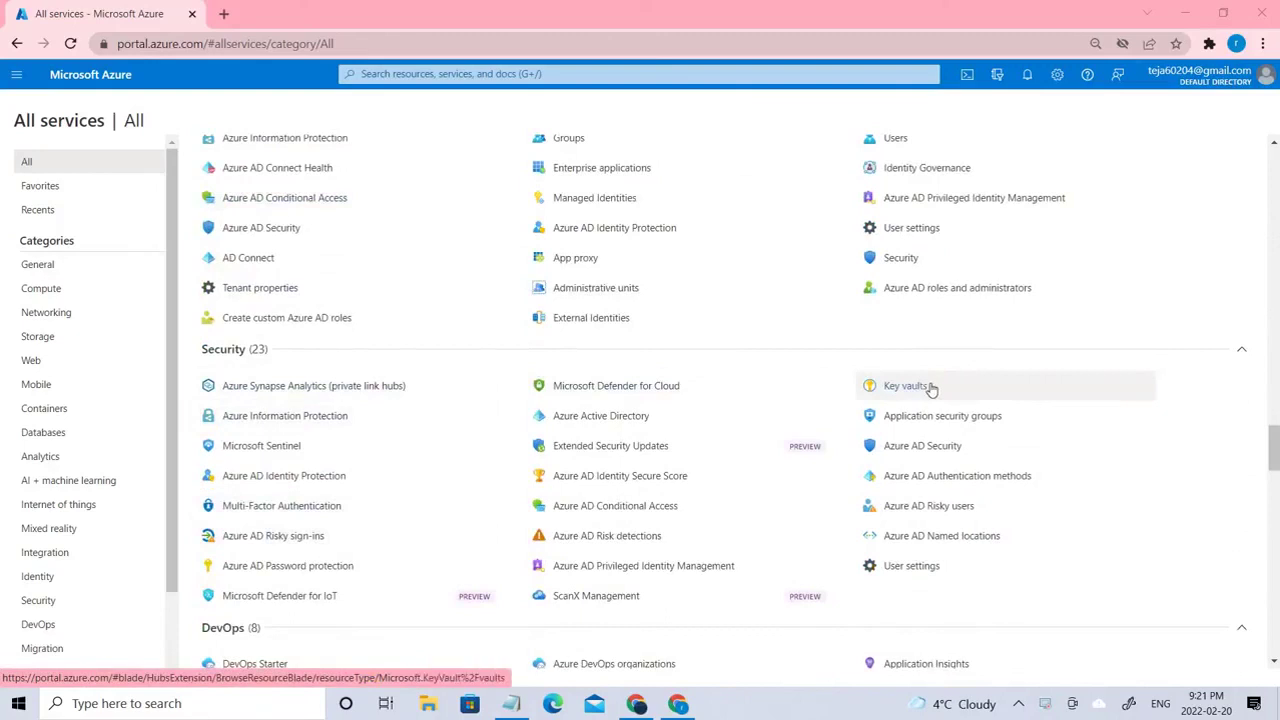
click(877, 388)
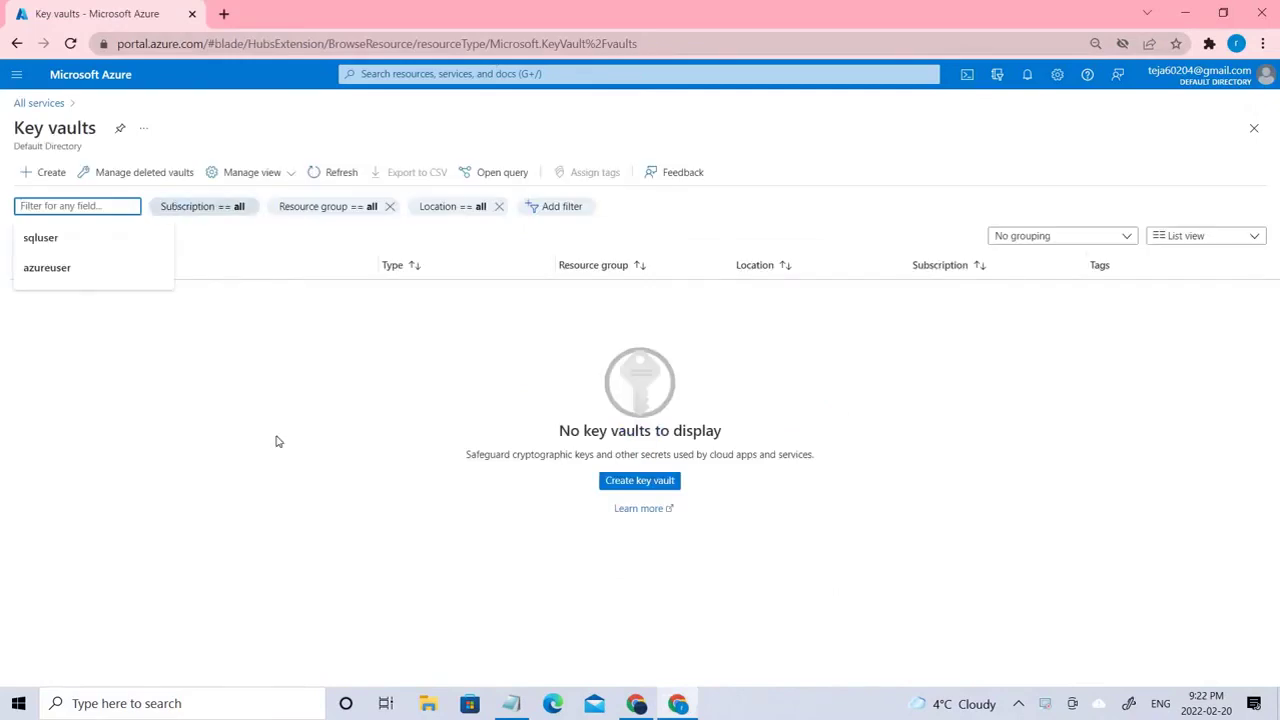
- Start a new key vault and create the new resource group Vault for it
click(143, 408)
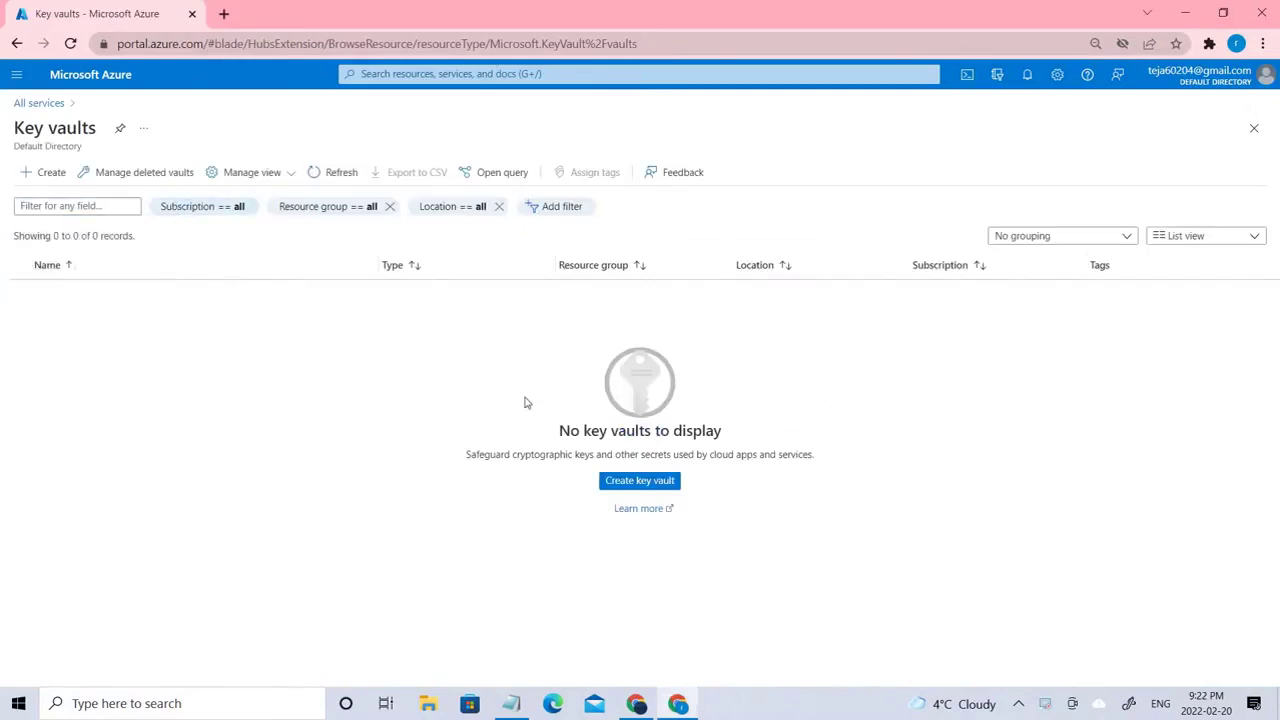
click(44, 174)
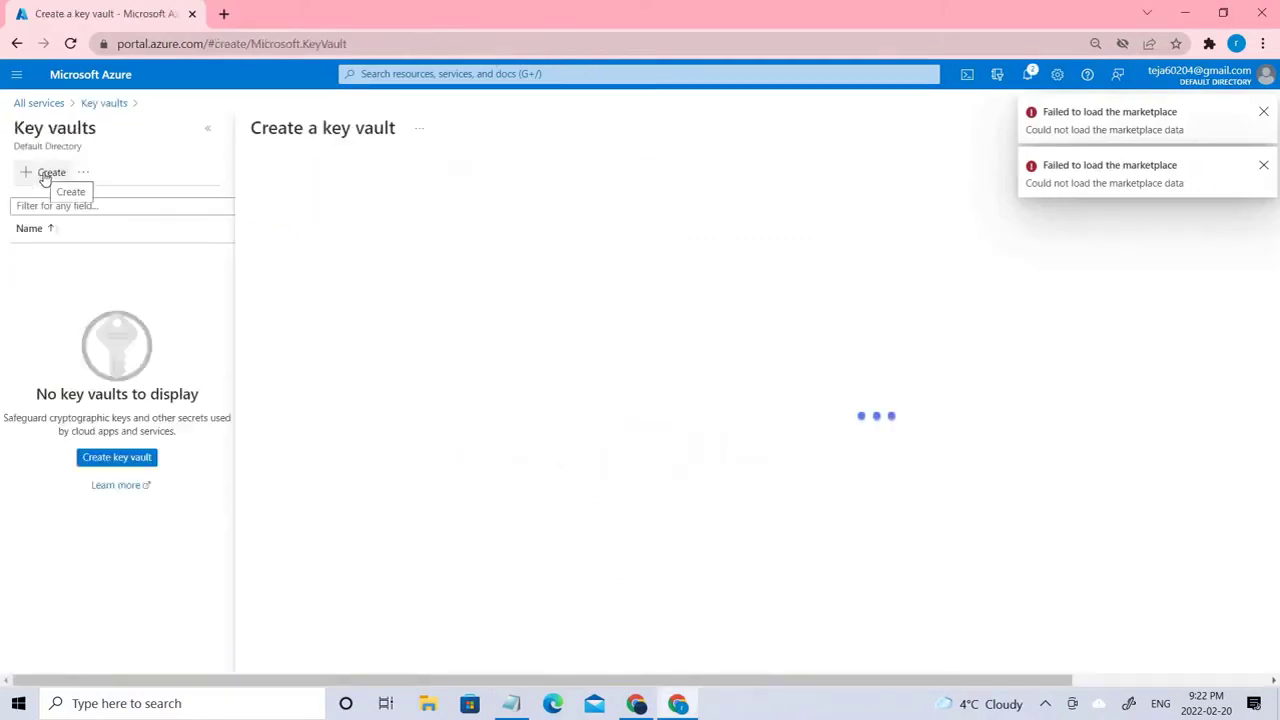
click(1264, 112)
click(1264, 112)
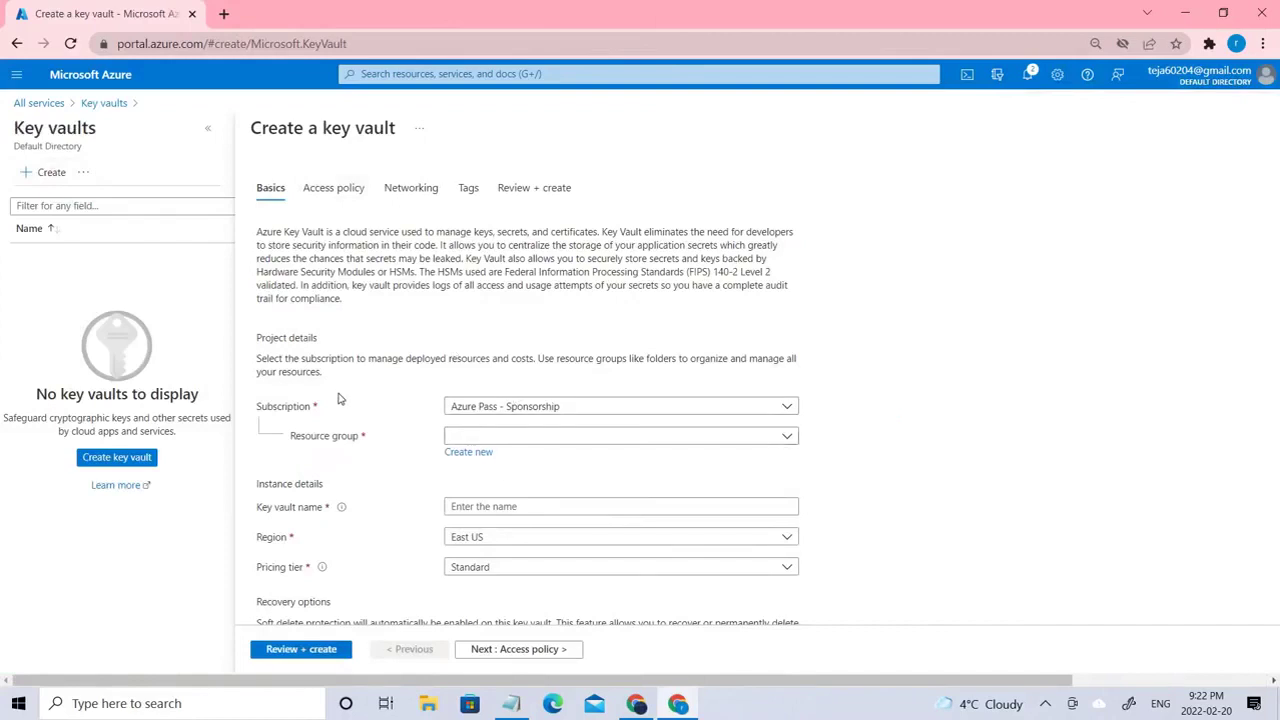
scroll(338, 399, down, 1)
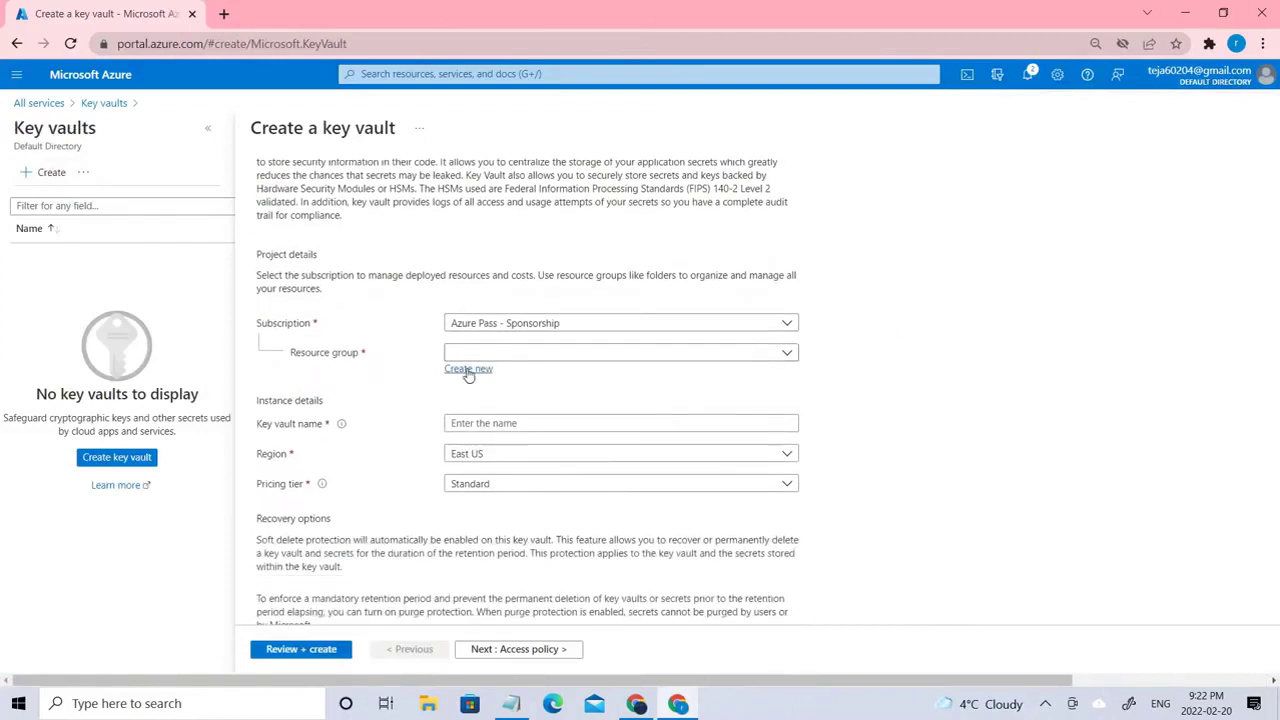
click(468, 370)
key(Down)
key(Down)
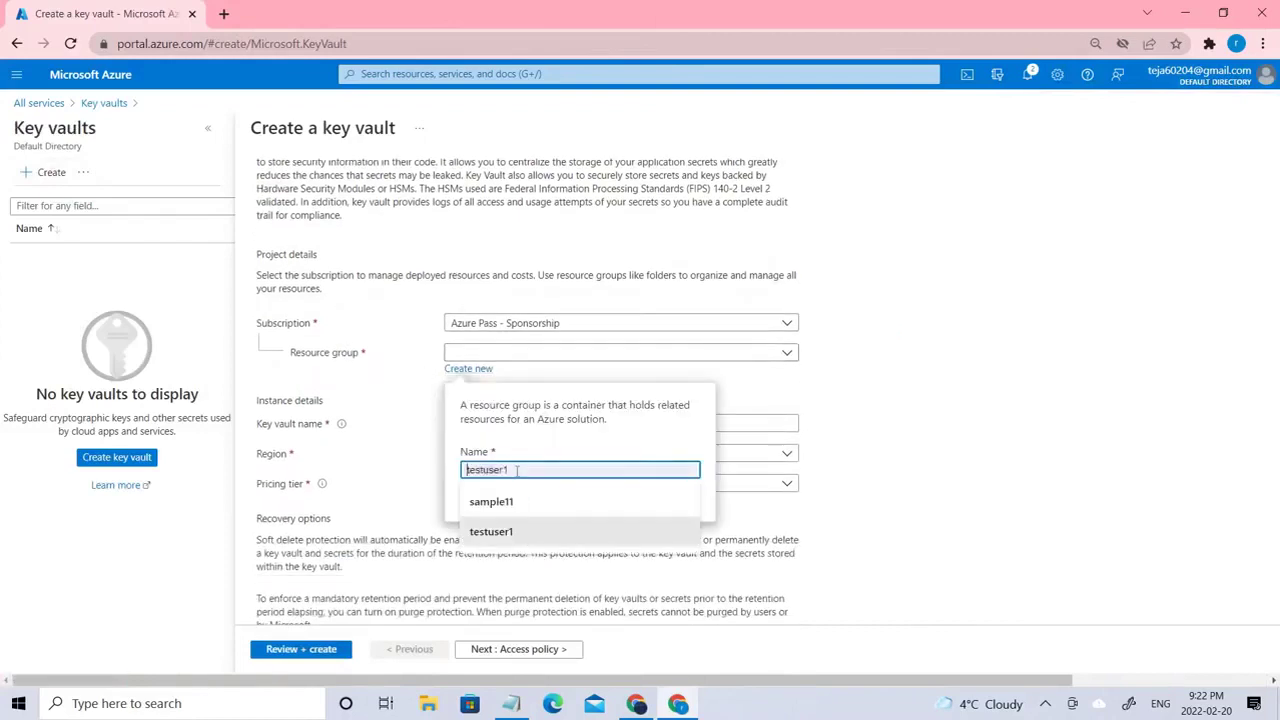
key(Down)
text(Va)
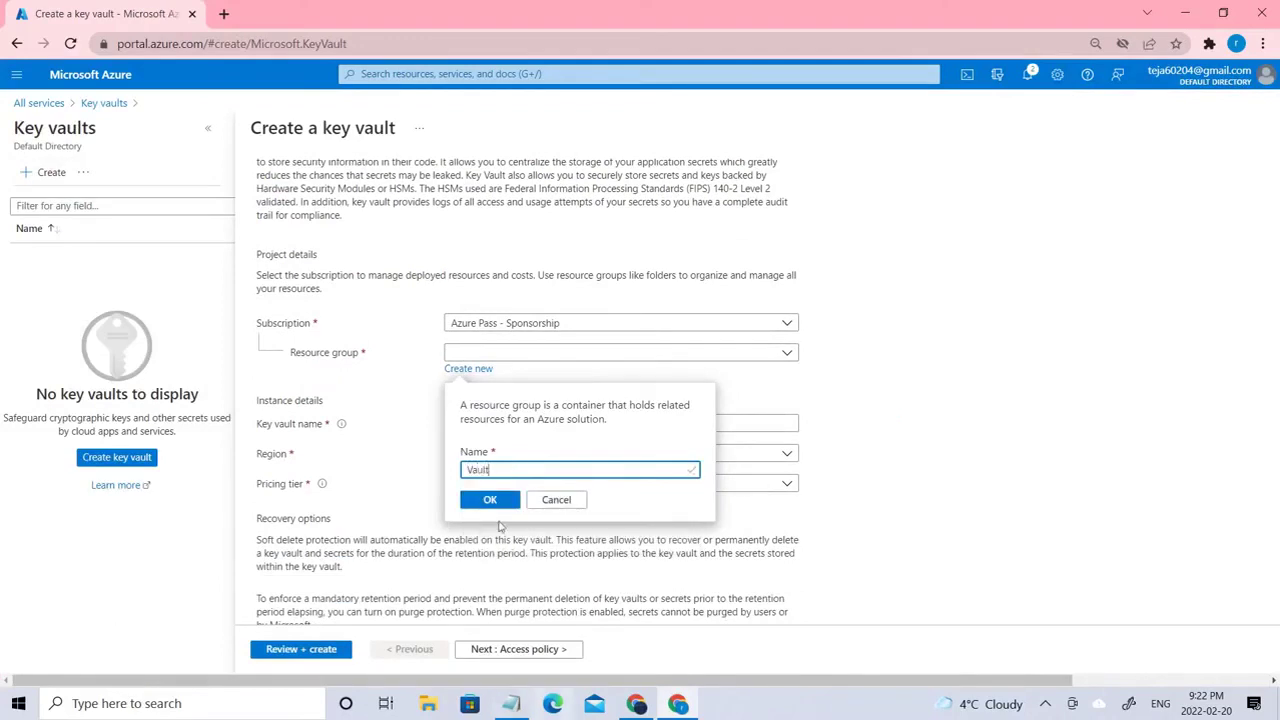
click(490, 500)
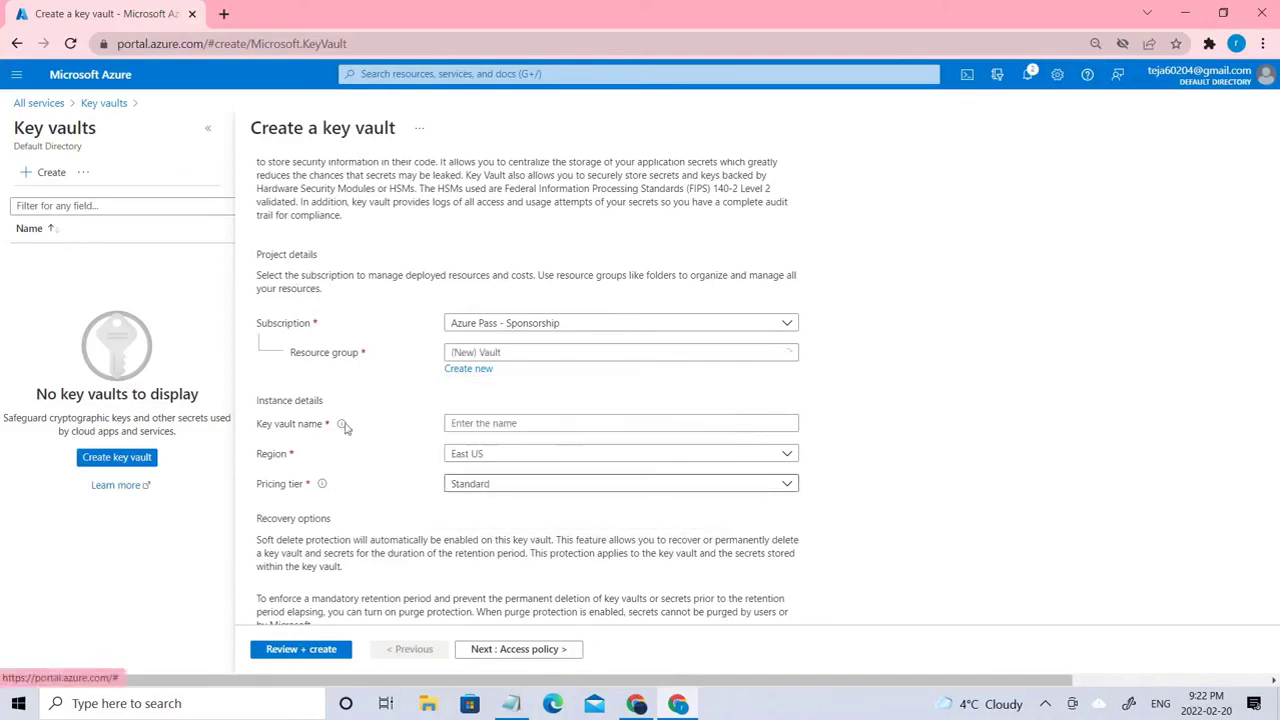
- Name the key vault Keyvaultmrt123, keeping East US and the Standard tier
click(513, 423)
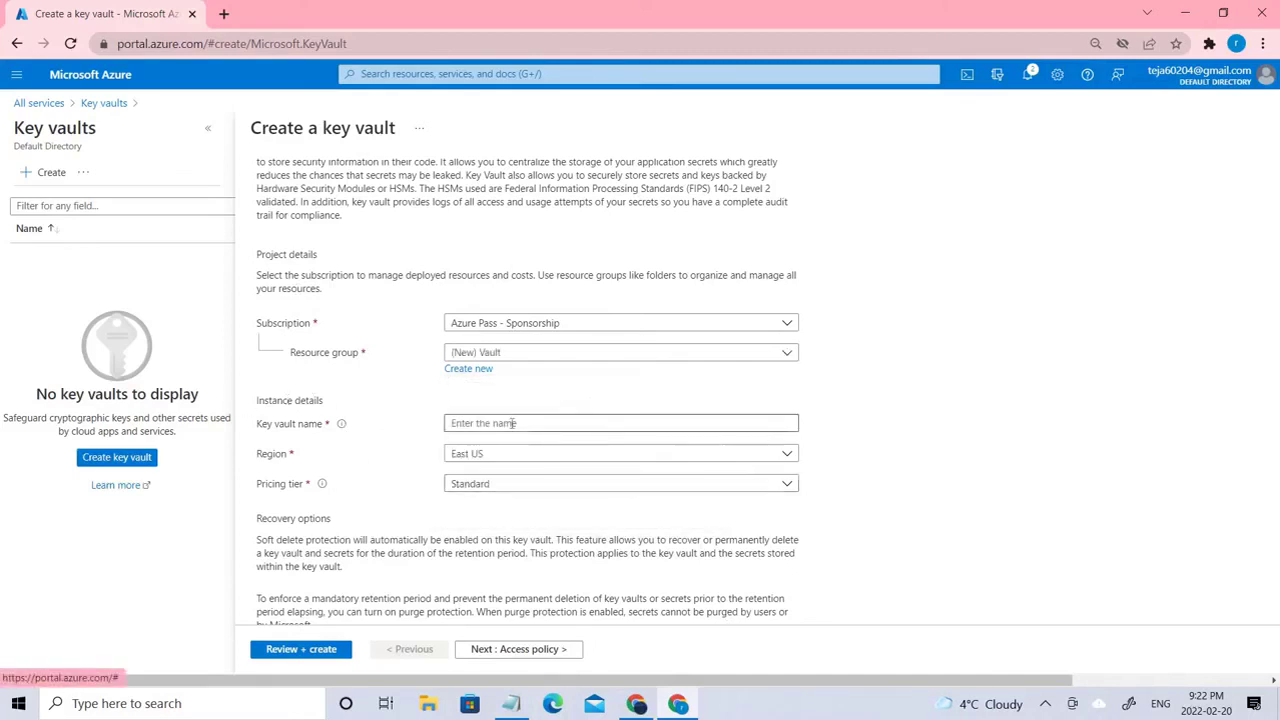
click(513, 423)
text(K)
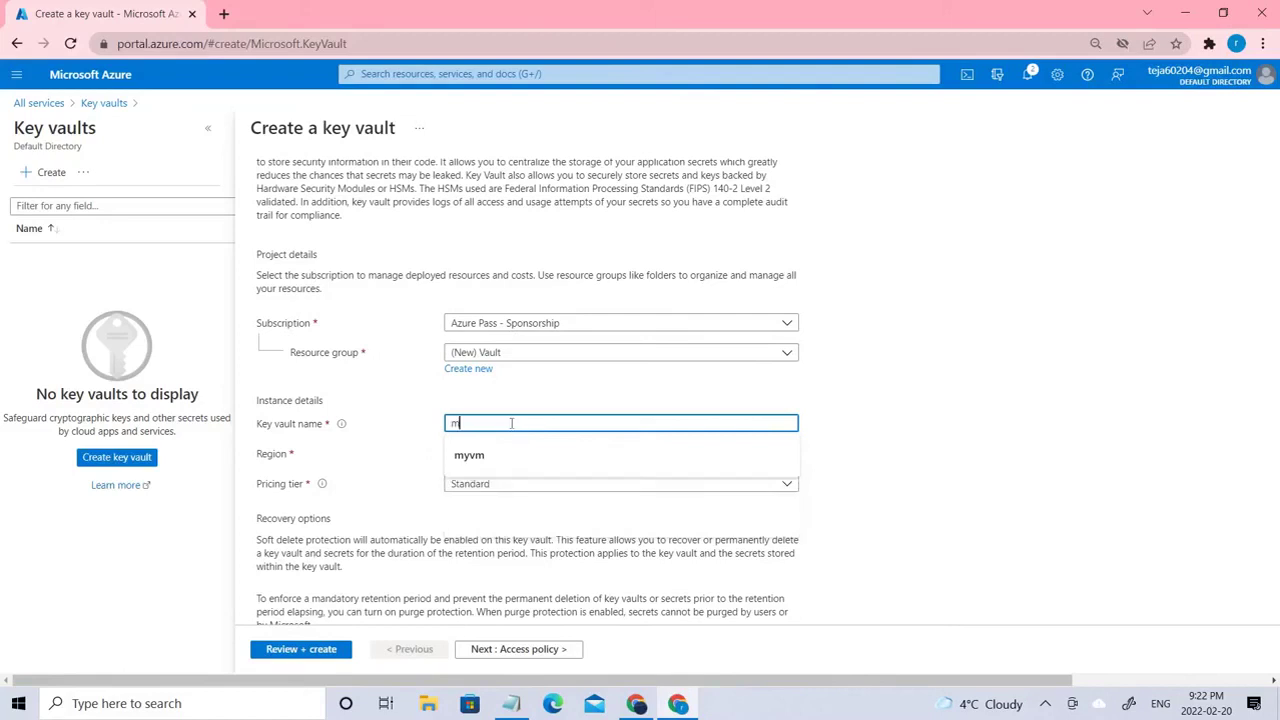
key(BackSpace)
text(Ke)
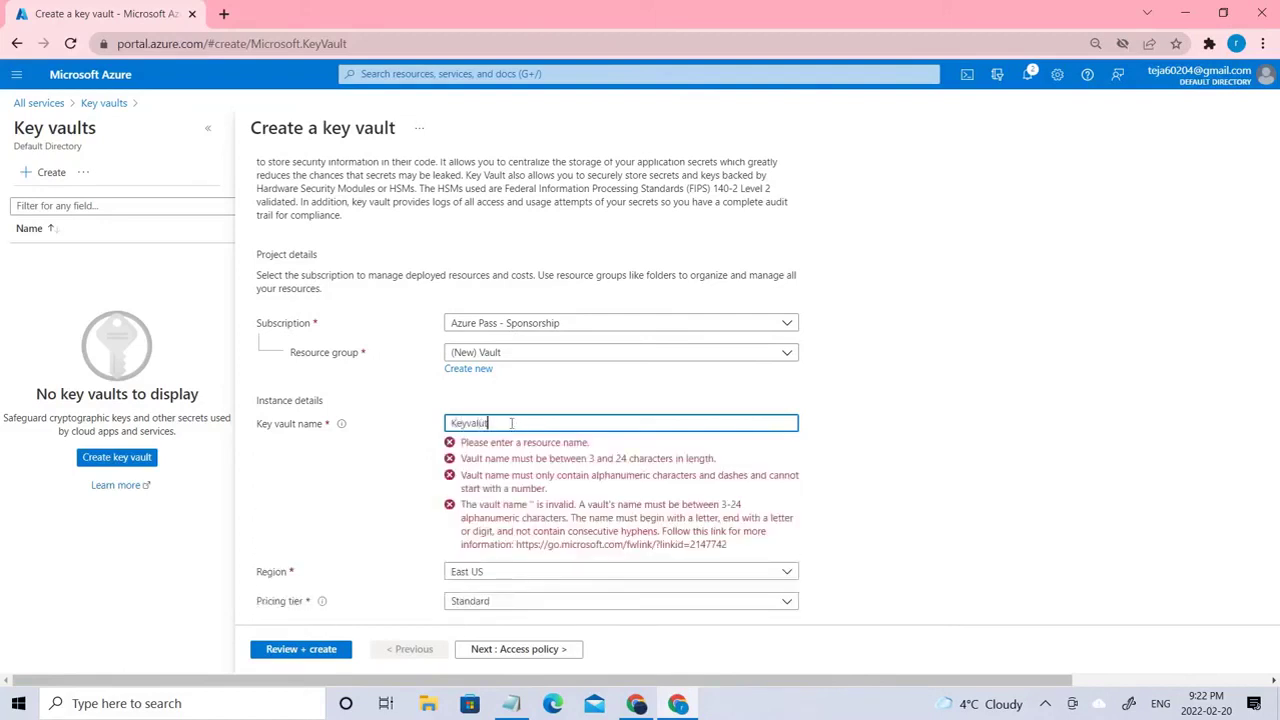
text(yvalut)
key(BackSpace)
key(BackSpace)
key(BackSpace)
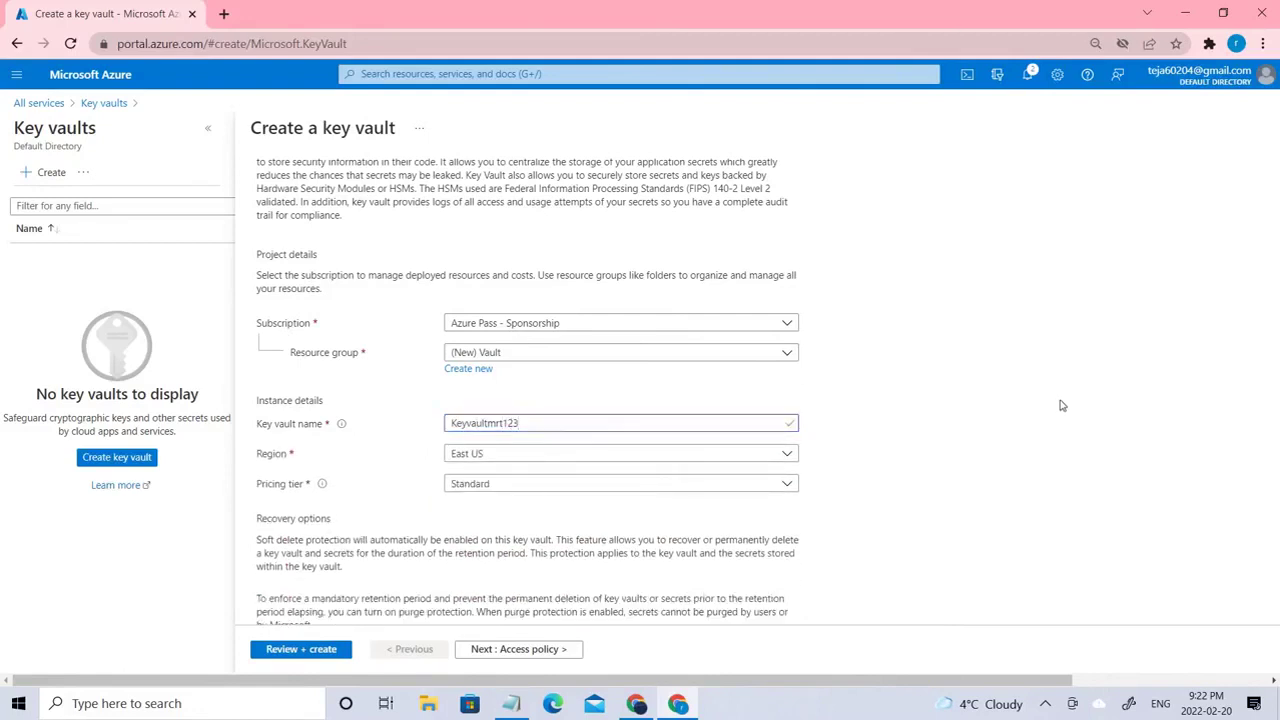
scroll(500, 309, down, 3)
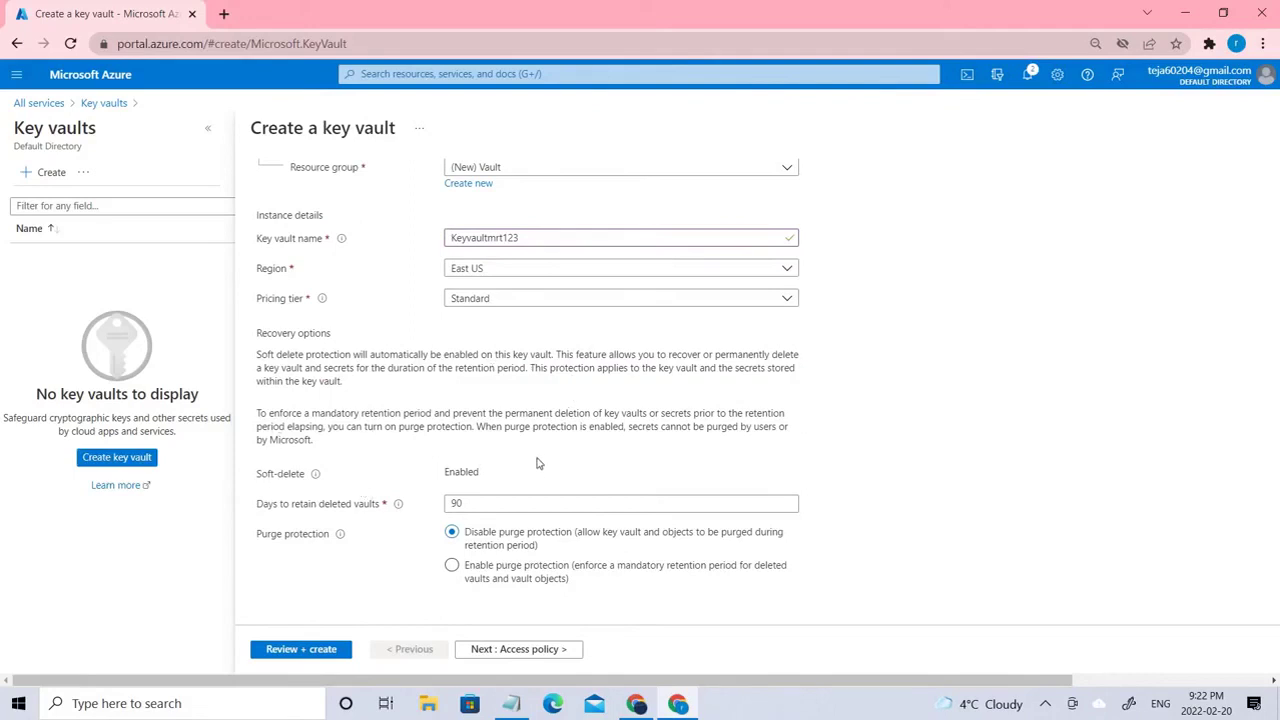
scroll(537, 463, up, 3)
scroll(534, 463, down, 3)
drag(466, 497, 1034, 517)
scroll(650, 350, up, 5)
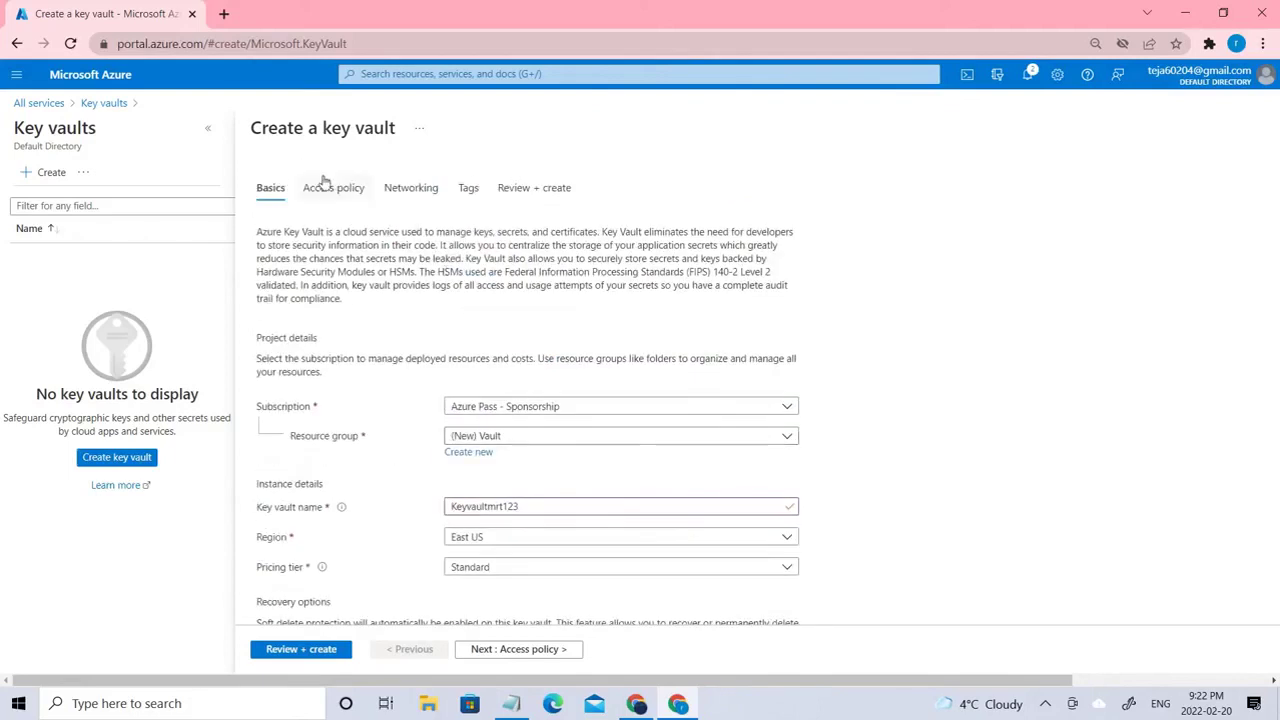
- Keep default Access policy, Networking and Tags settings and pass validation on Review + create
click(331, 189)
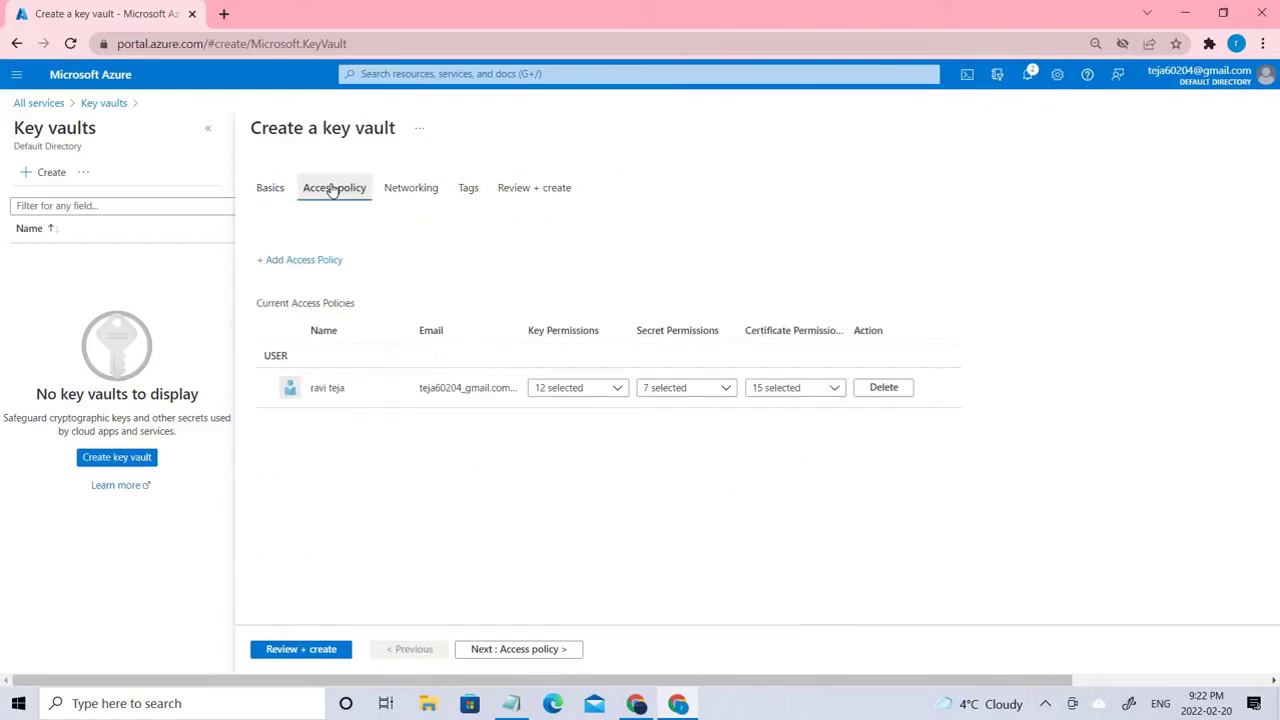
click(430, 190)
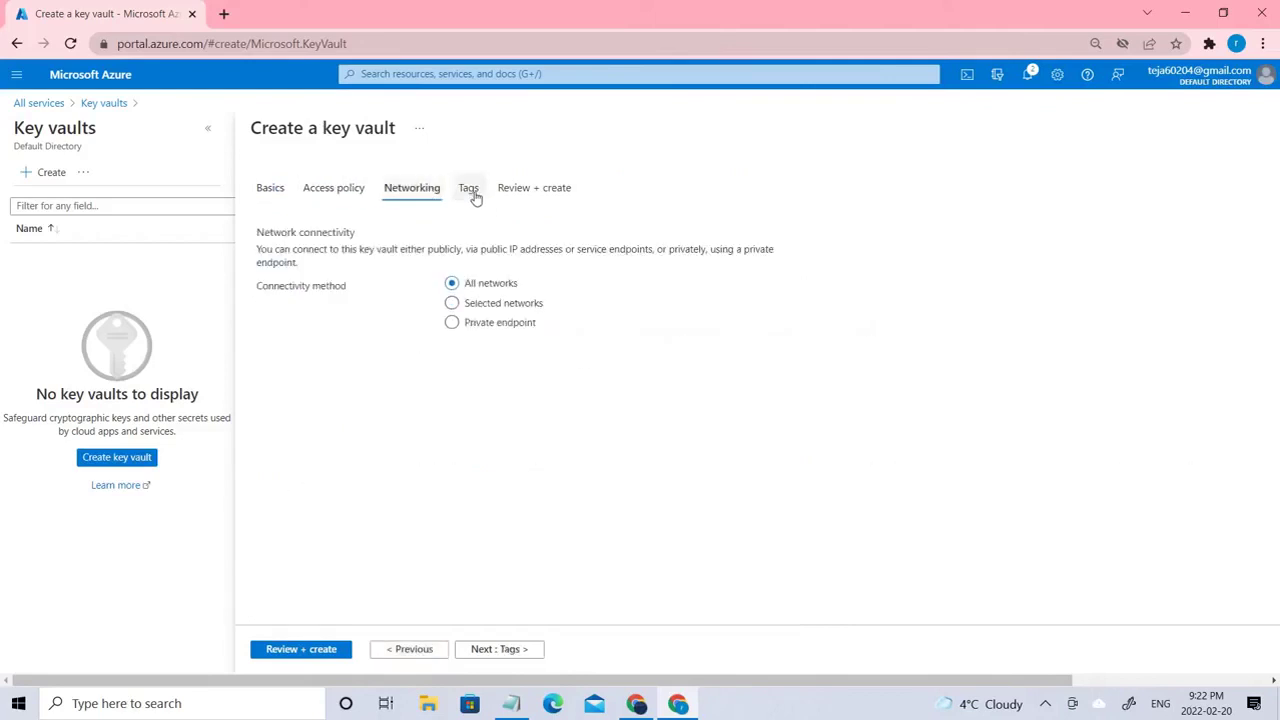
click(472, 190)
click(319, 297)
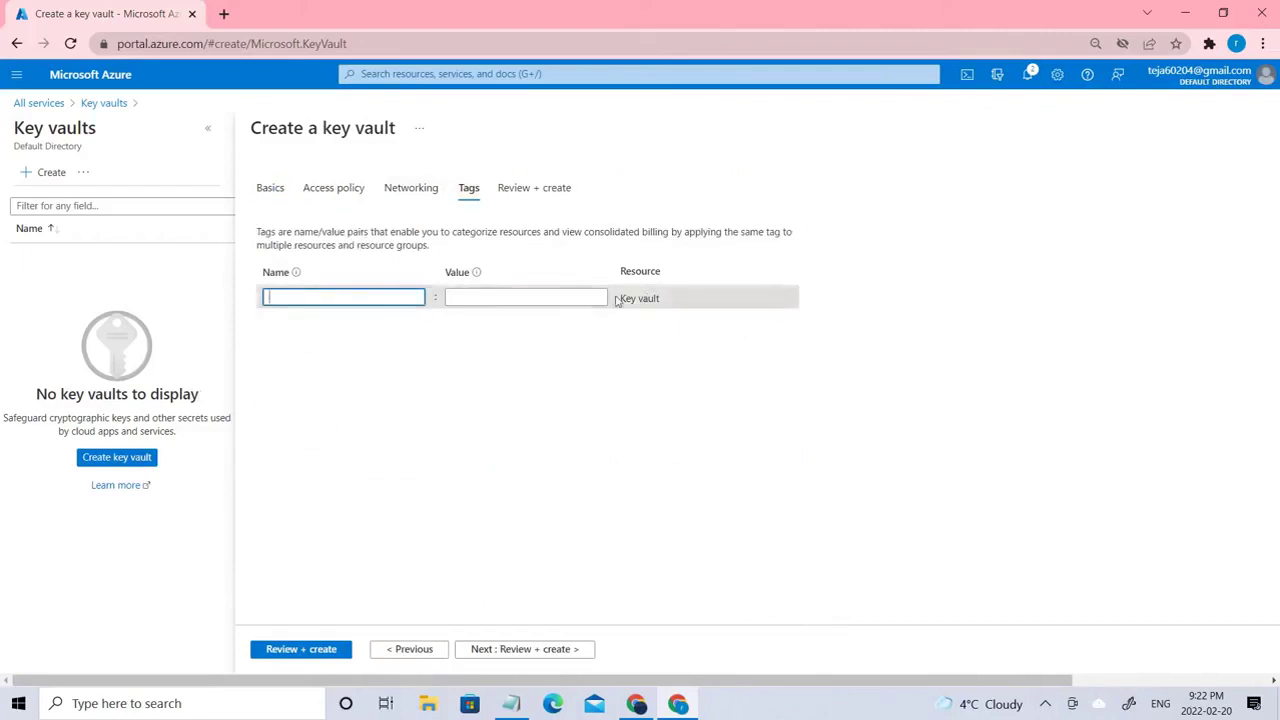
click(514, 188)
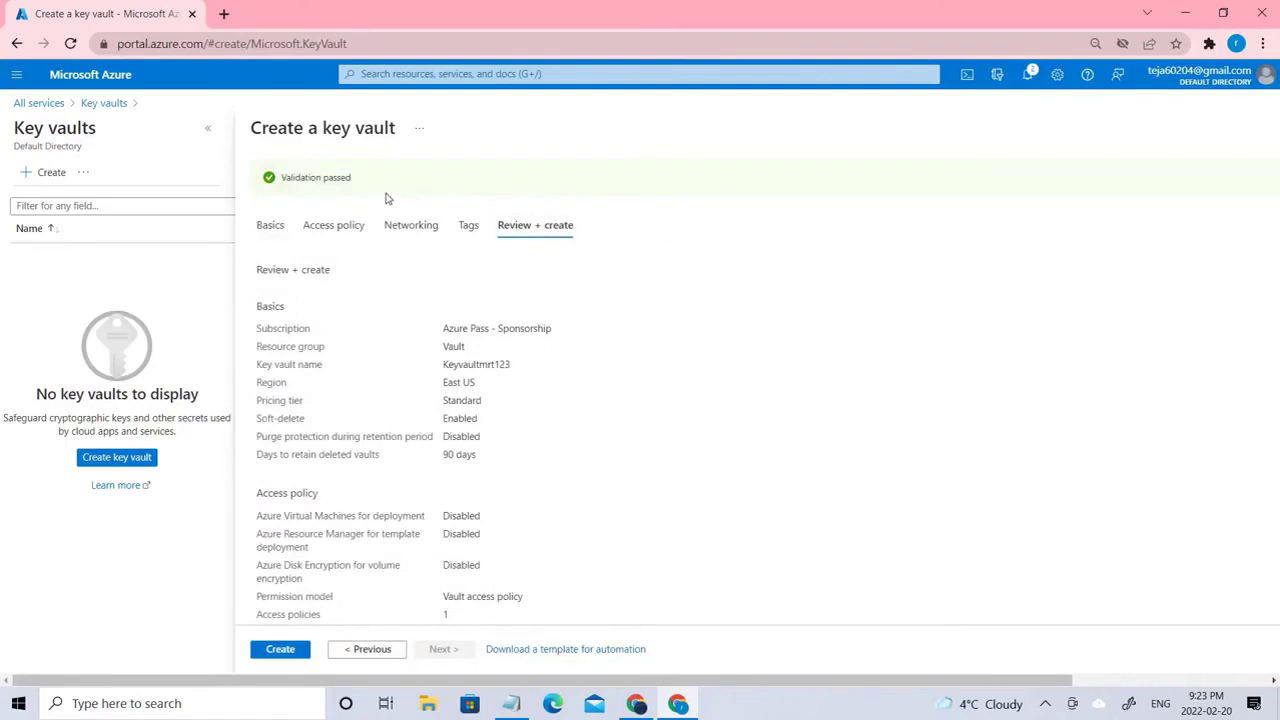
drag(271, 177, 363, 366)
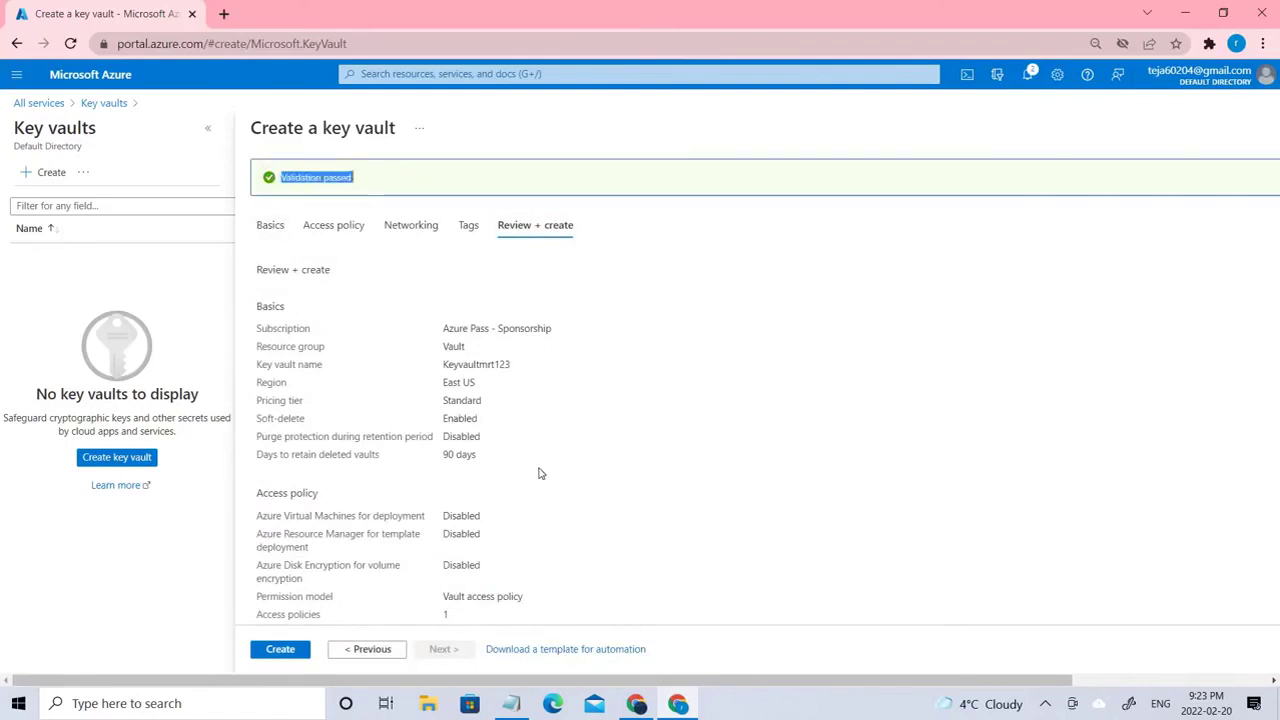
scroll(540, 477, down, 2)
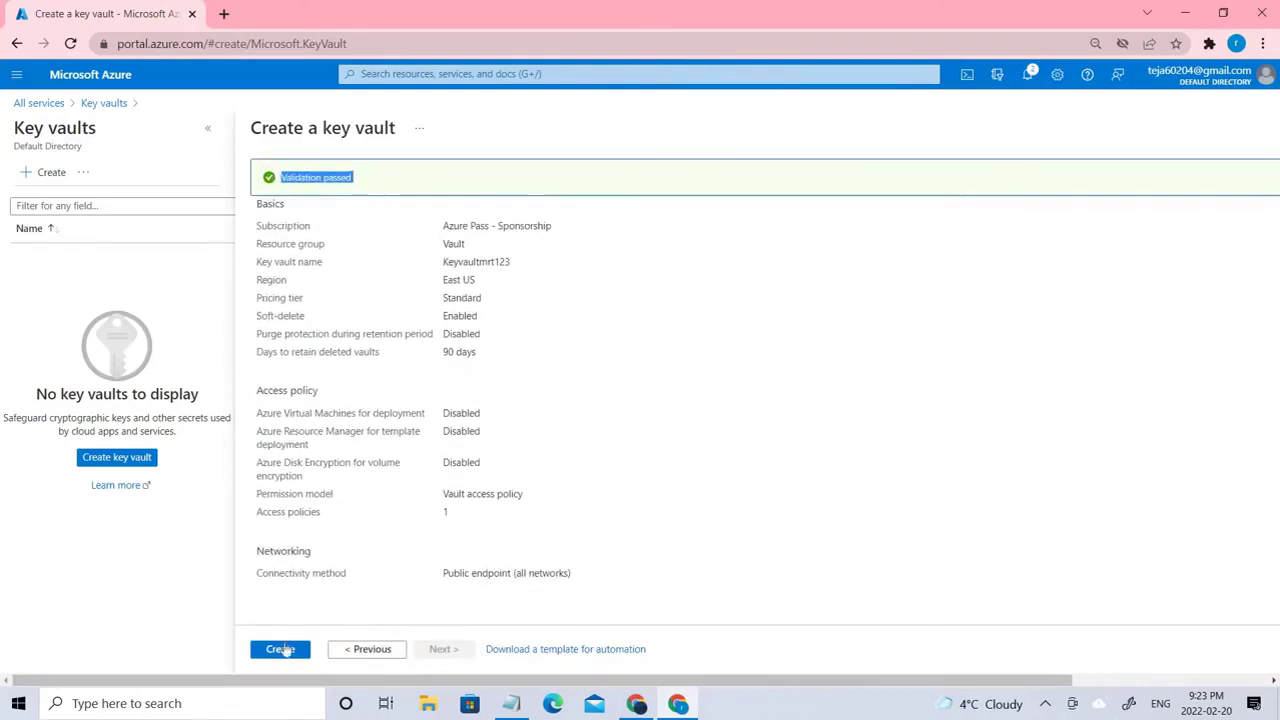
- Create the Keyvaultmrt123 key vault and open it once the deployment finishes
click(284, 649)
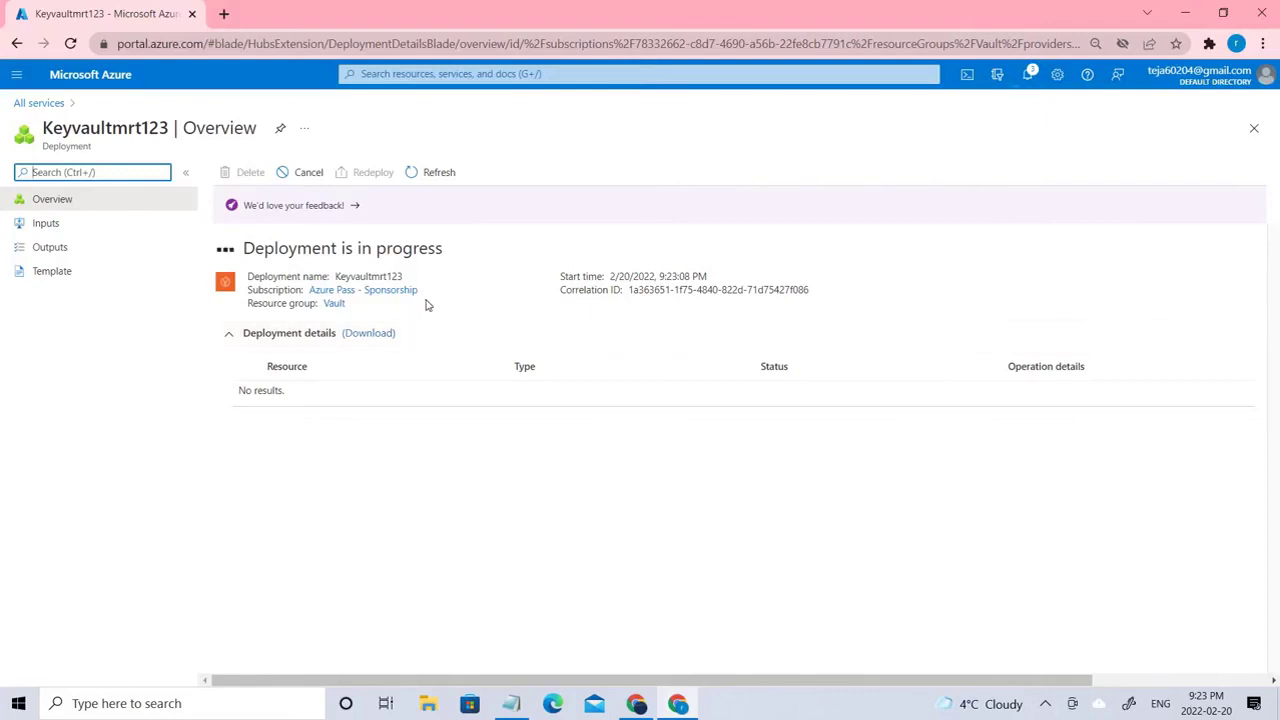
click(432, 174)
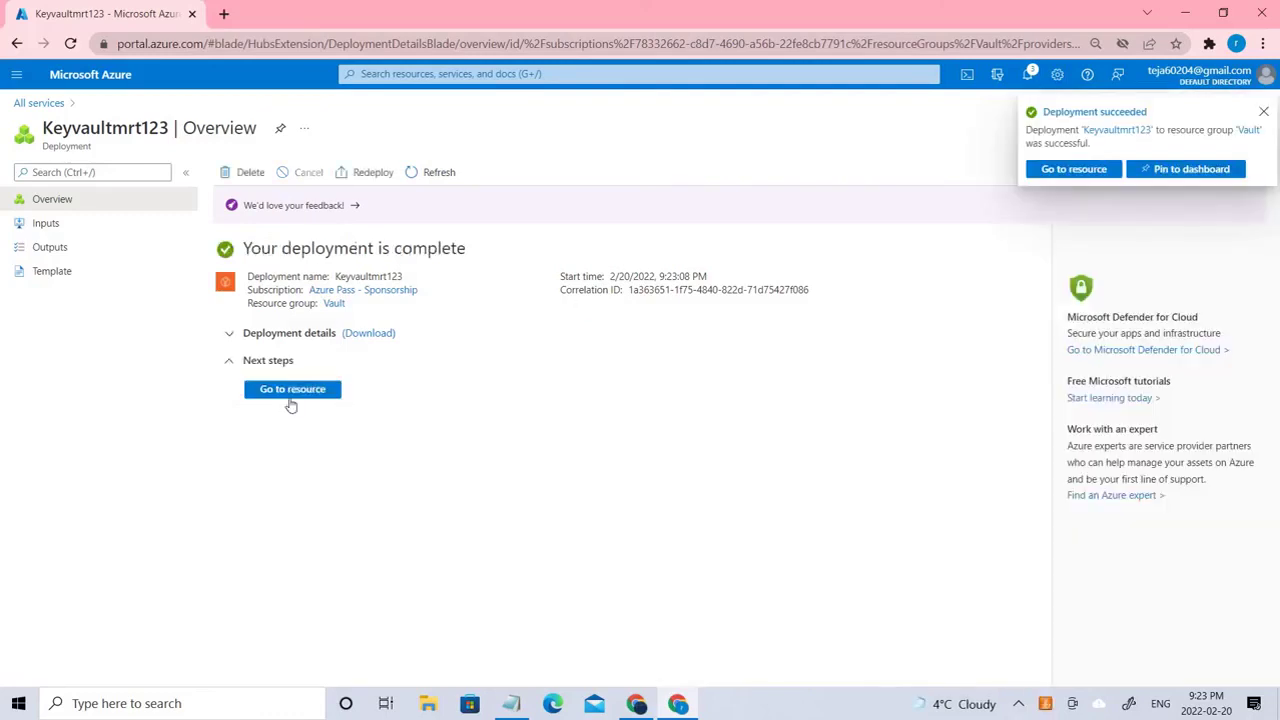
click(290, 398)
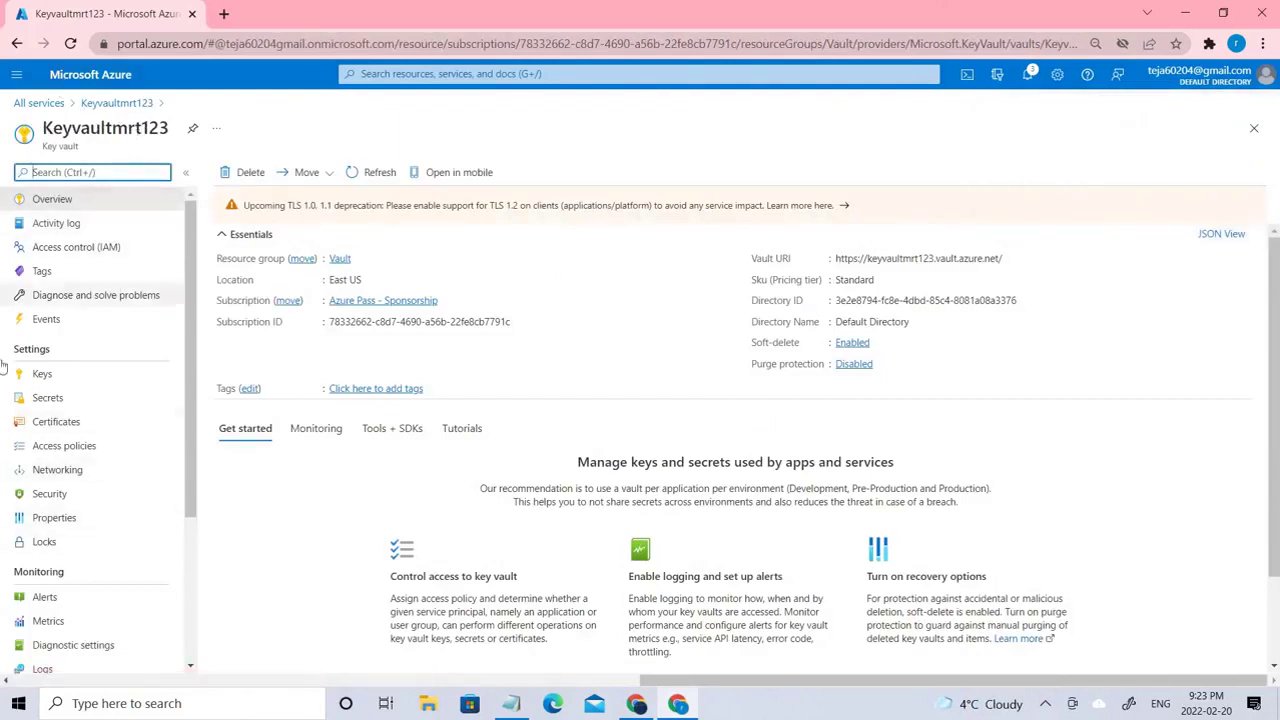
- Go to the vault's empty Secrets list and start a new secret with Generate/Import
click(58, 400)
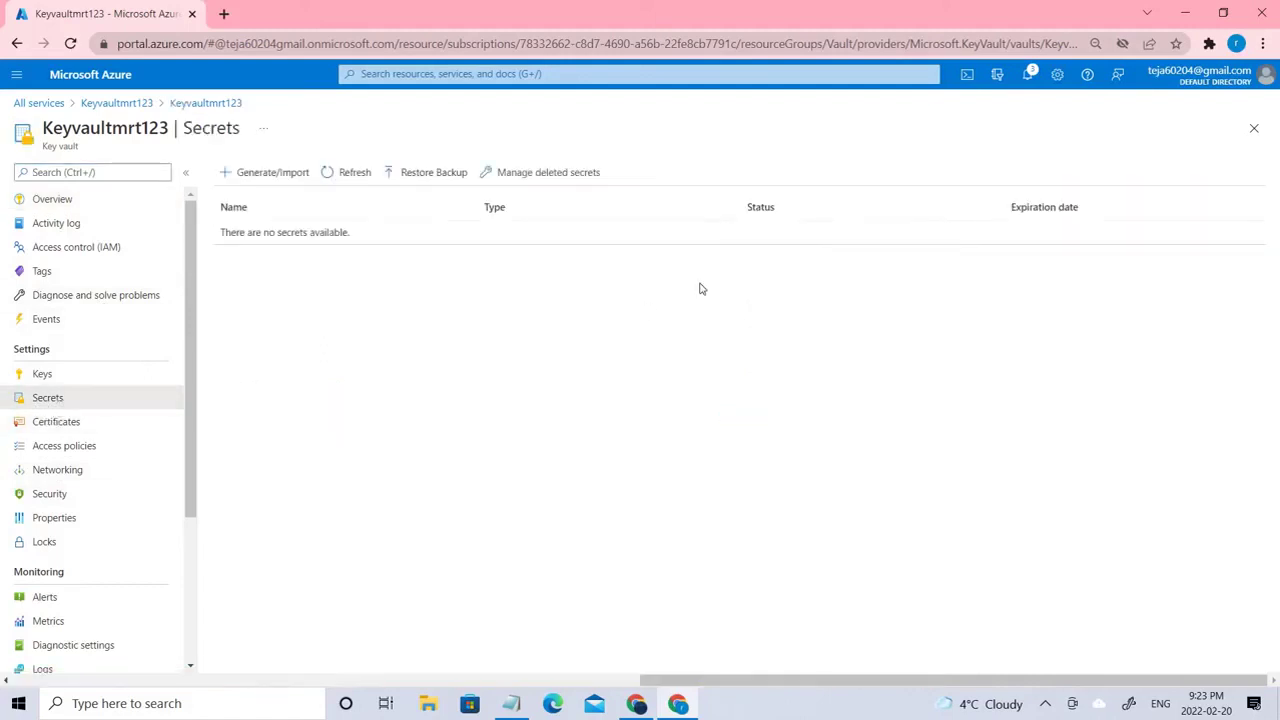
triple_click(659, 248)
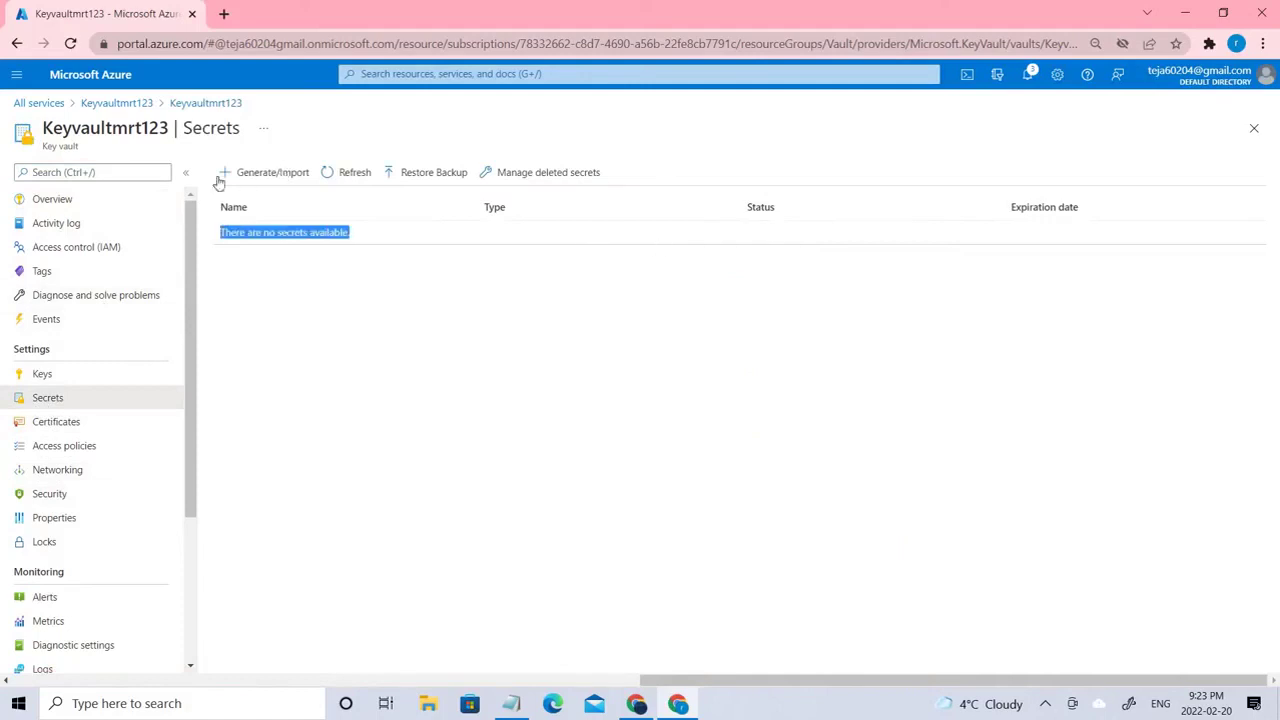
click(257, 185)
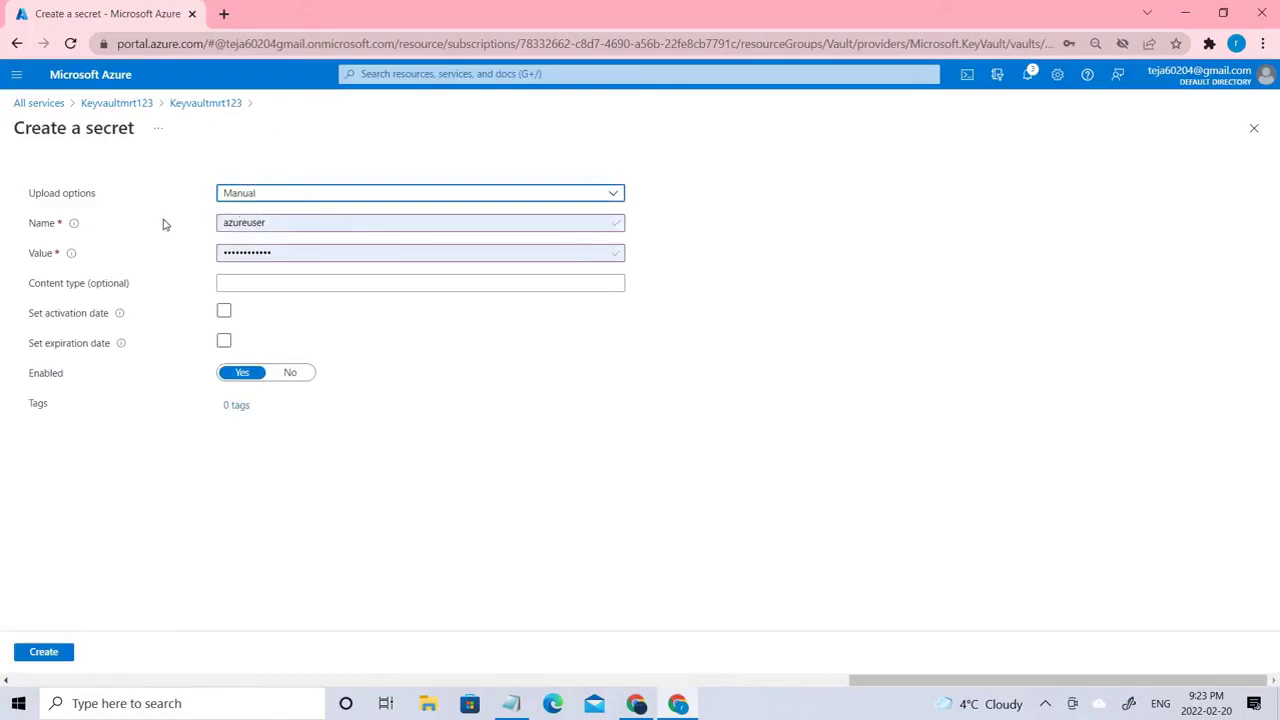
- Create secret APIKEY with the secret's value and content type 'news api'
click(84, 221)
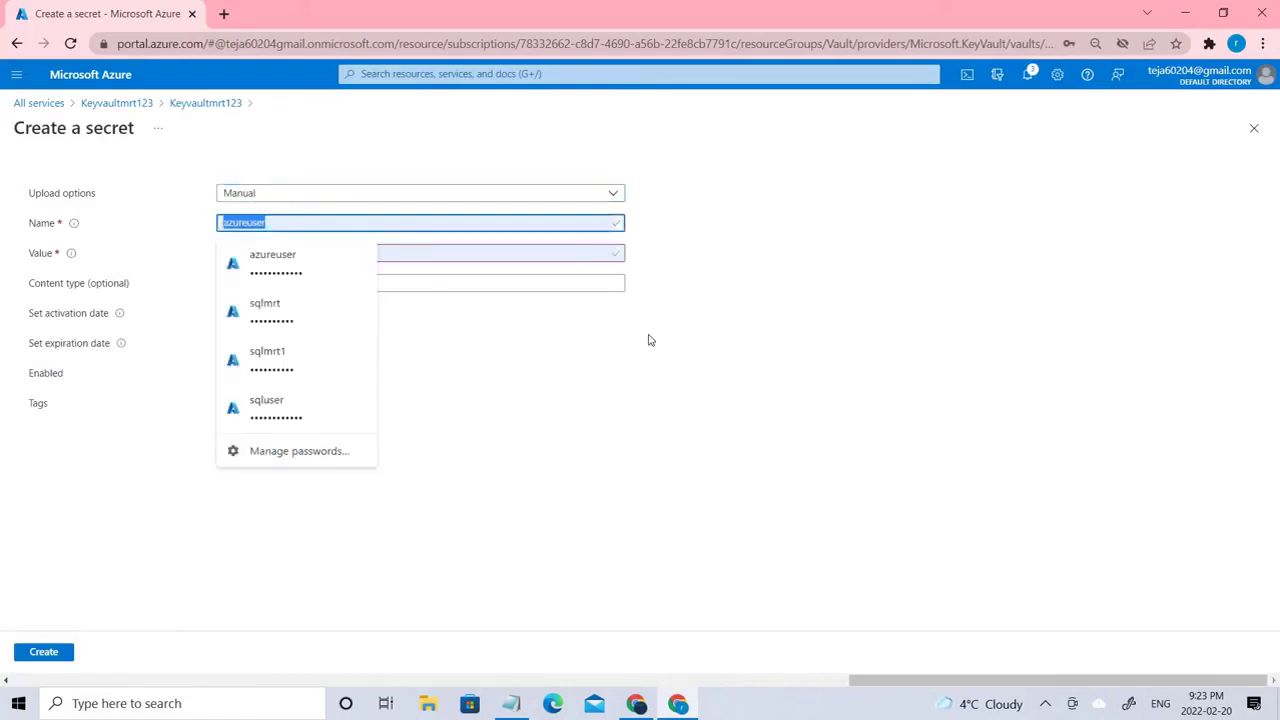
key(BackSpace)
key(BackSpace)
key(BackSpace)
key(BackSpace)
key(BackSpace)
key(BackSpace)
key(BackSpace)
key(BackSpace)
key(BackSpace)
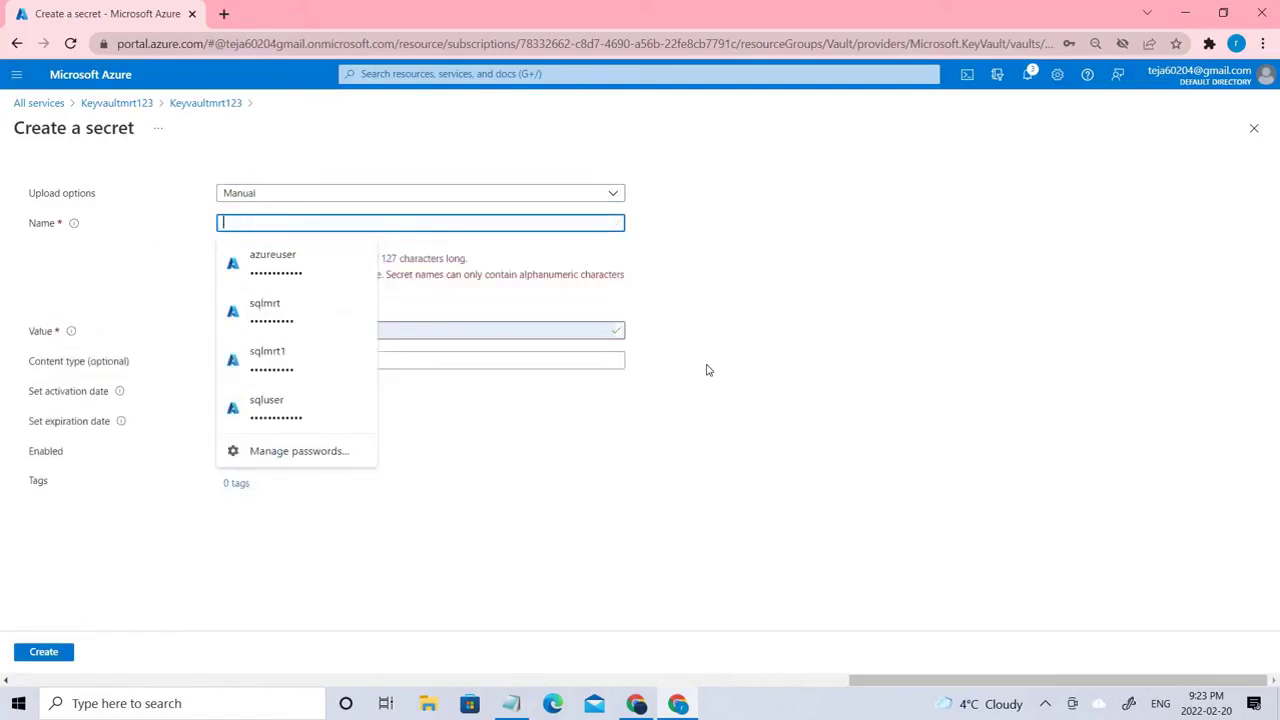
text(APIKEY)
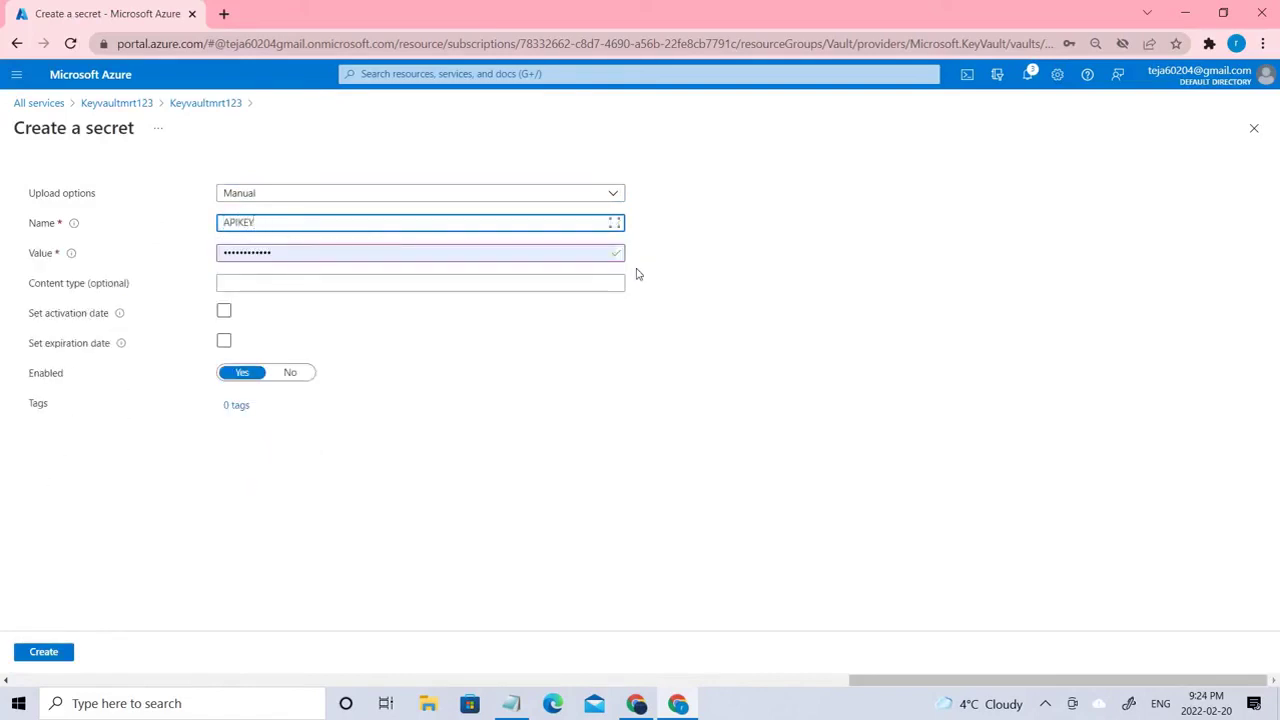
key(Tab)
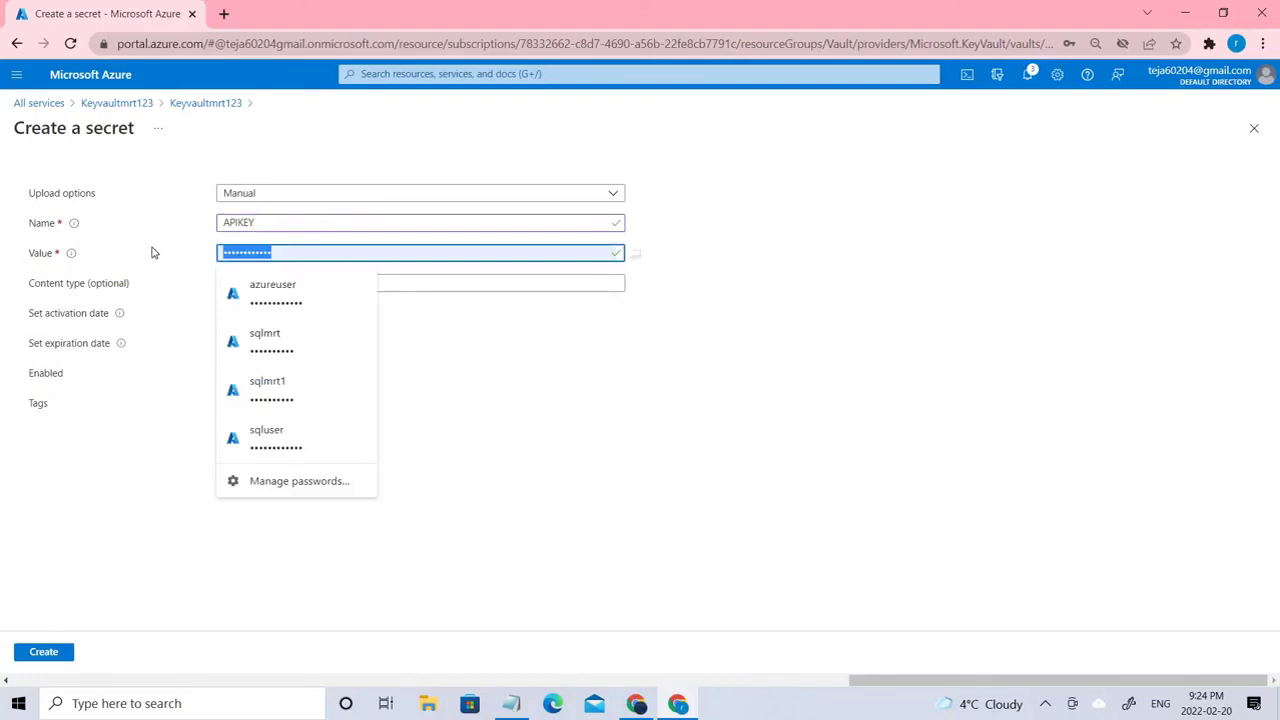
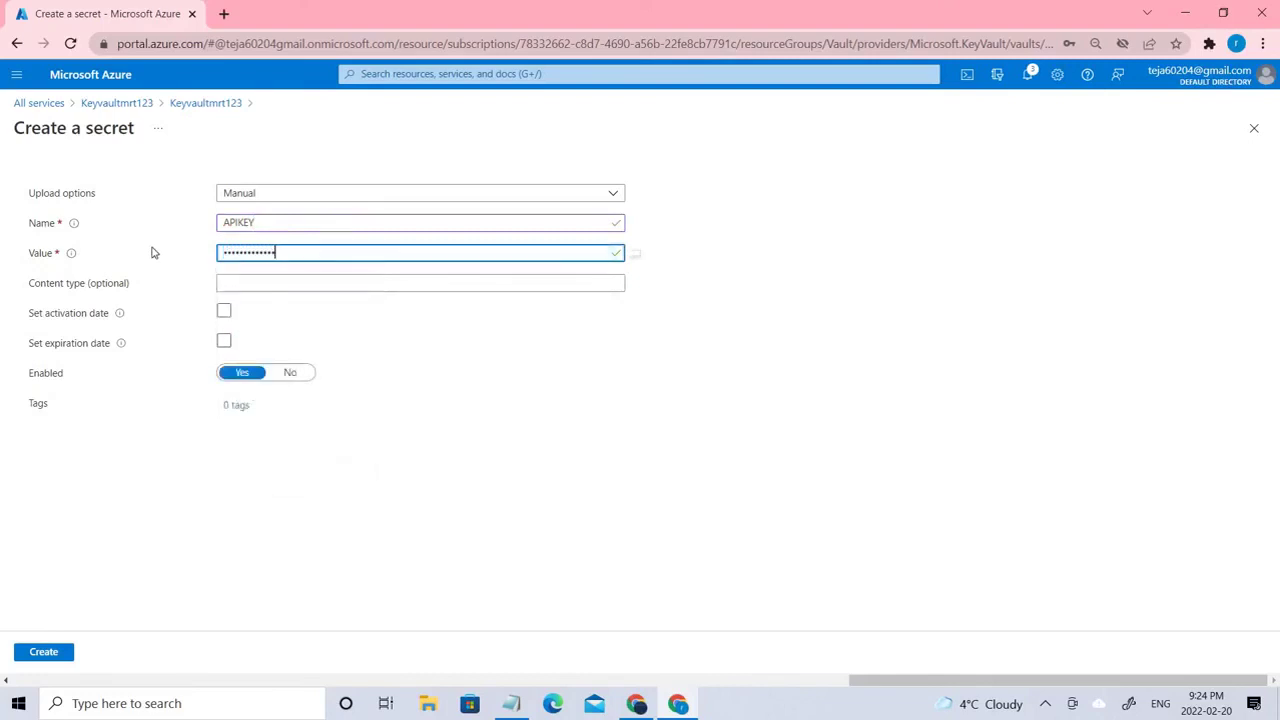
click(292, 285)
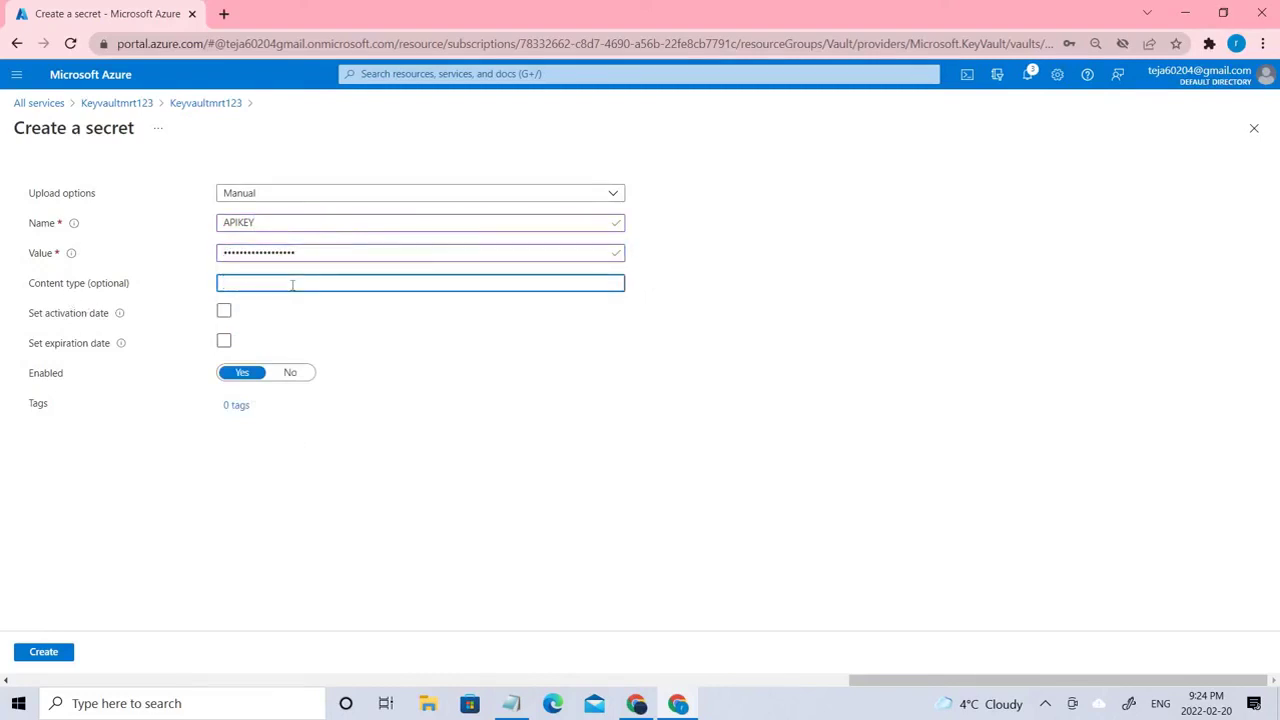
text(news api)
click(43, 652)
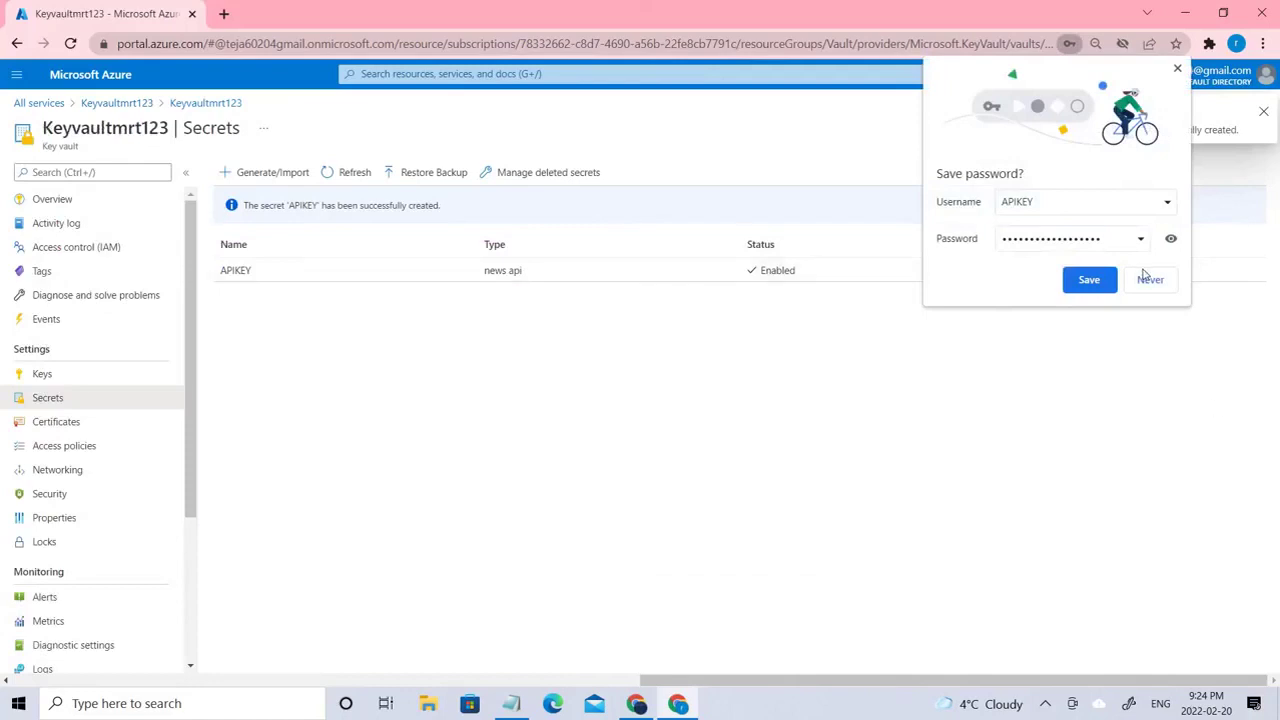
- Decline saving browser credentials, refresh Secrets, and open APIKEY's current version
click(1150, 280)
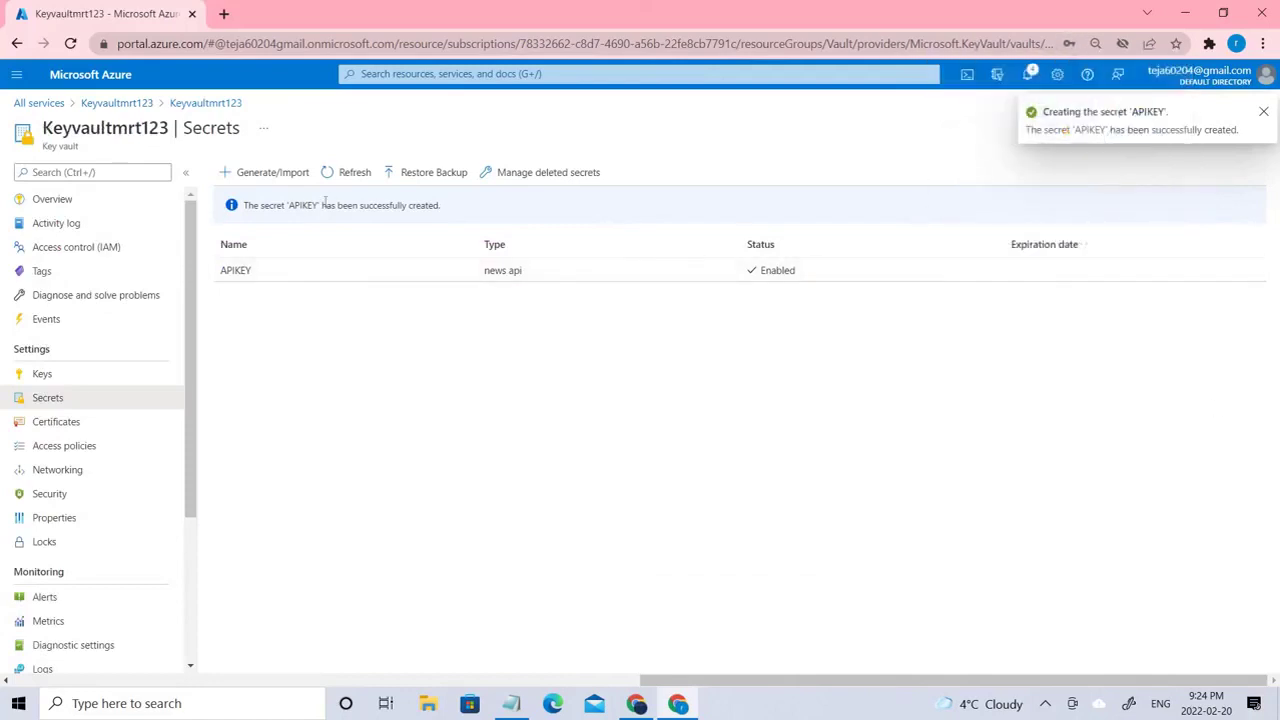
click(358, 180)
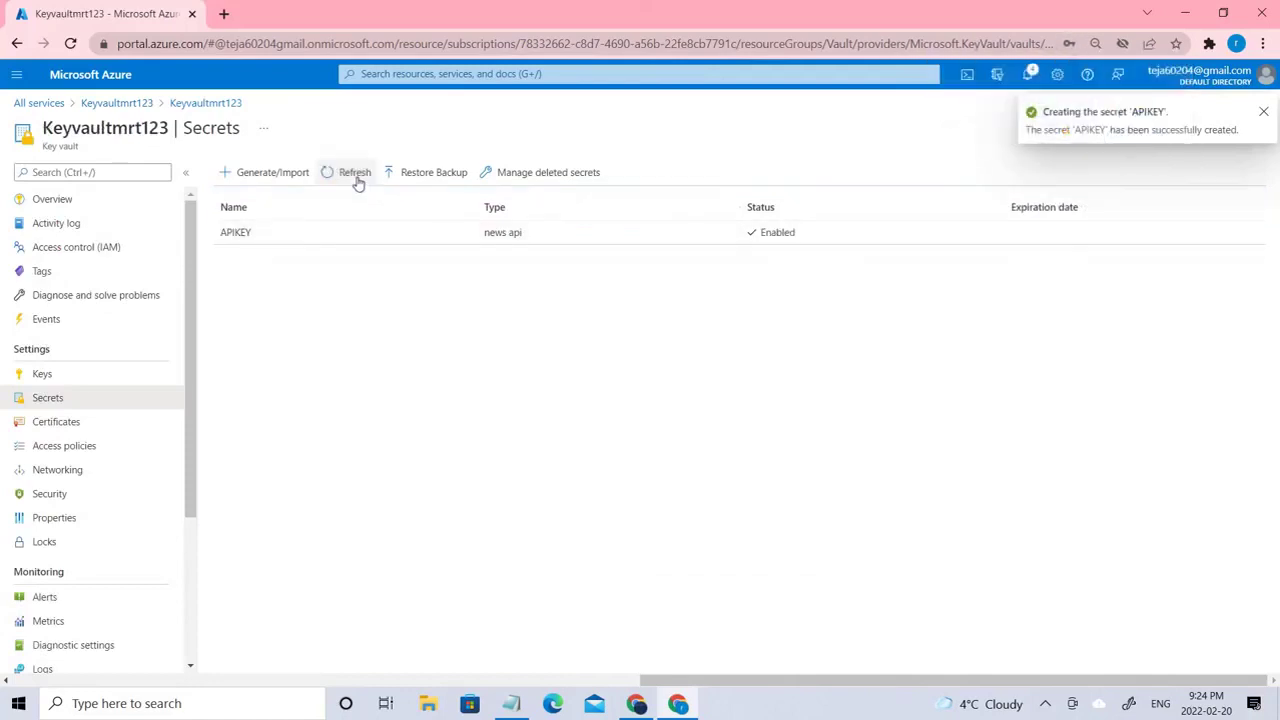
click(245, 234)
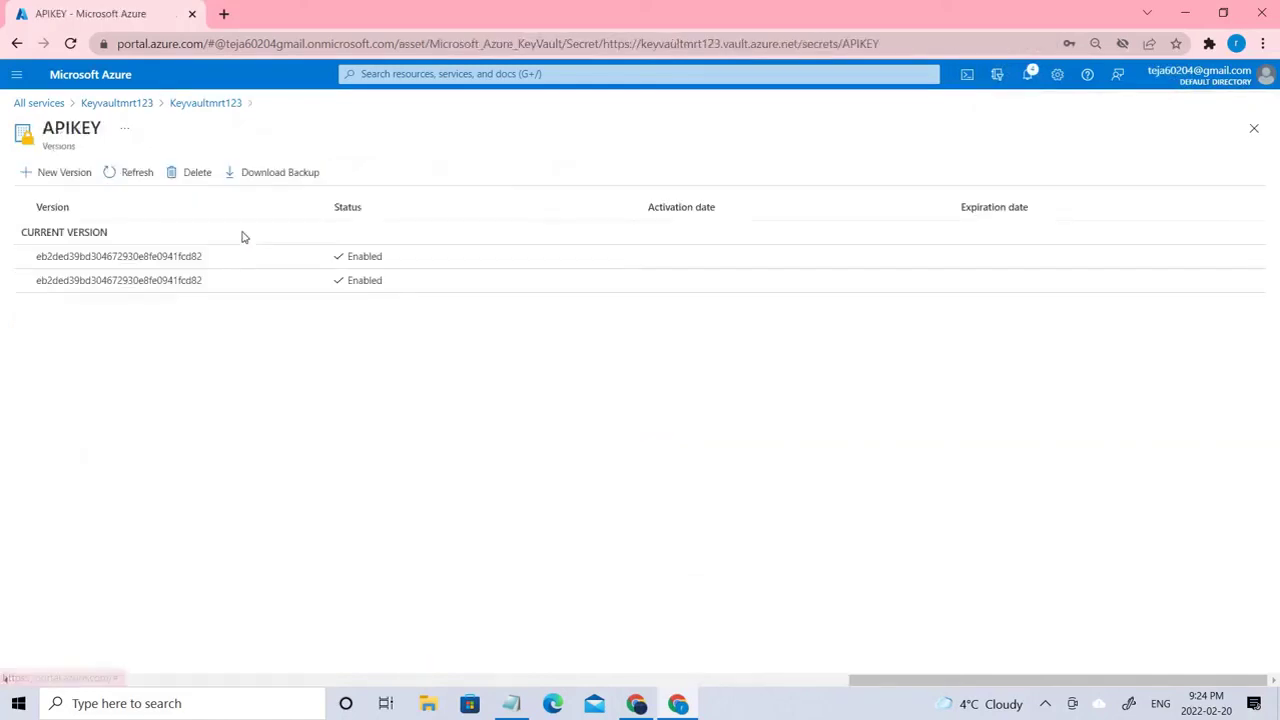
double_click(360, 257)
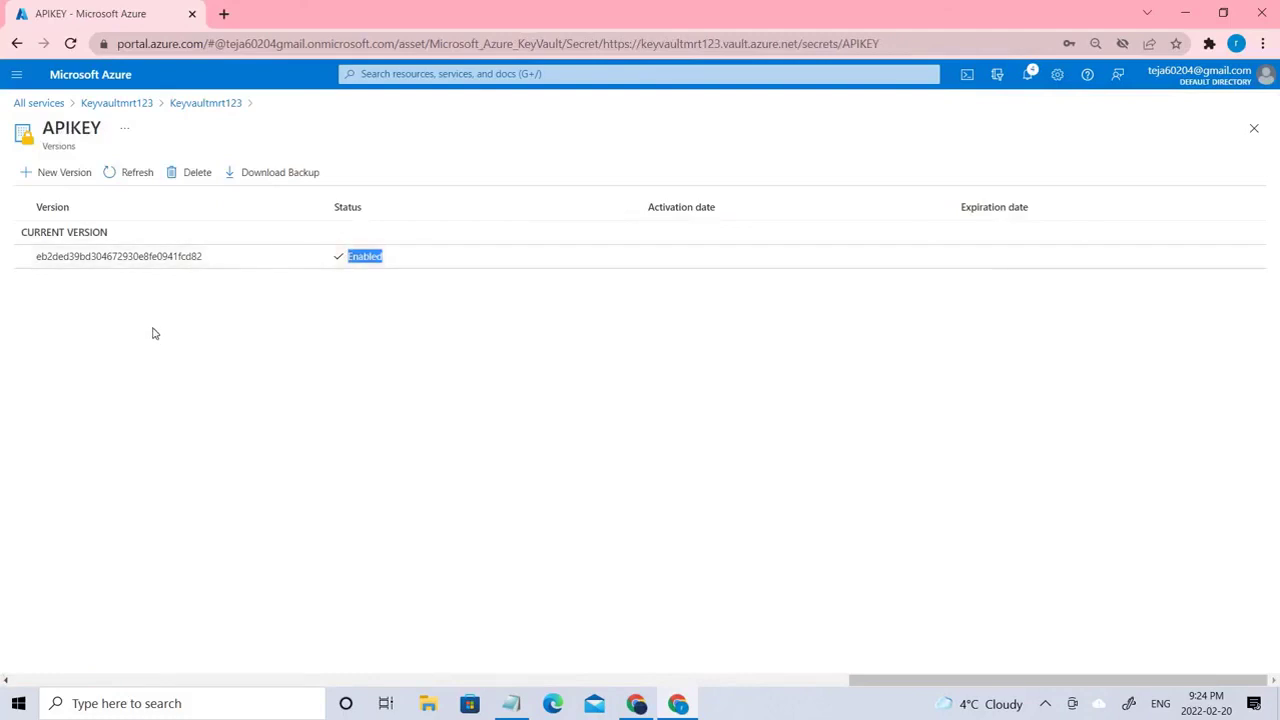
click(114, 263)
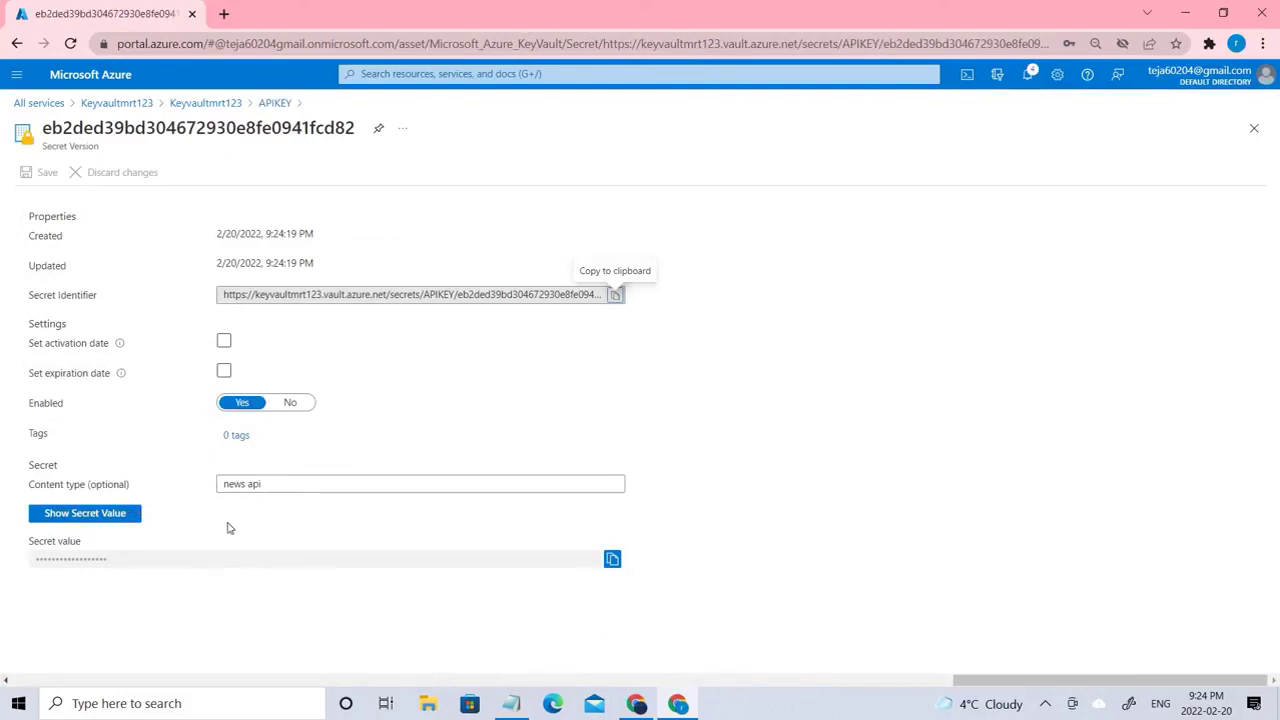
- Reveal and re-hide the APIKEY value, then return and open Virtual machines
click(80, 517)
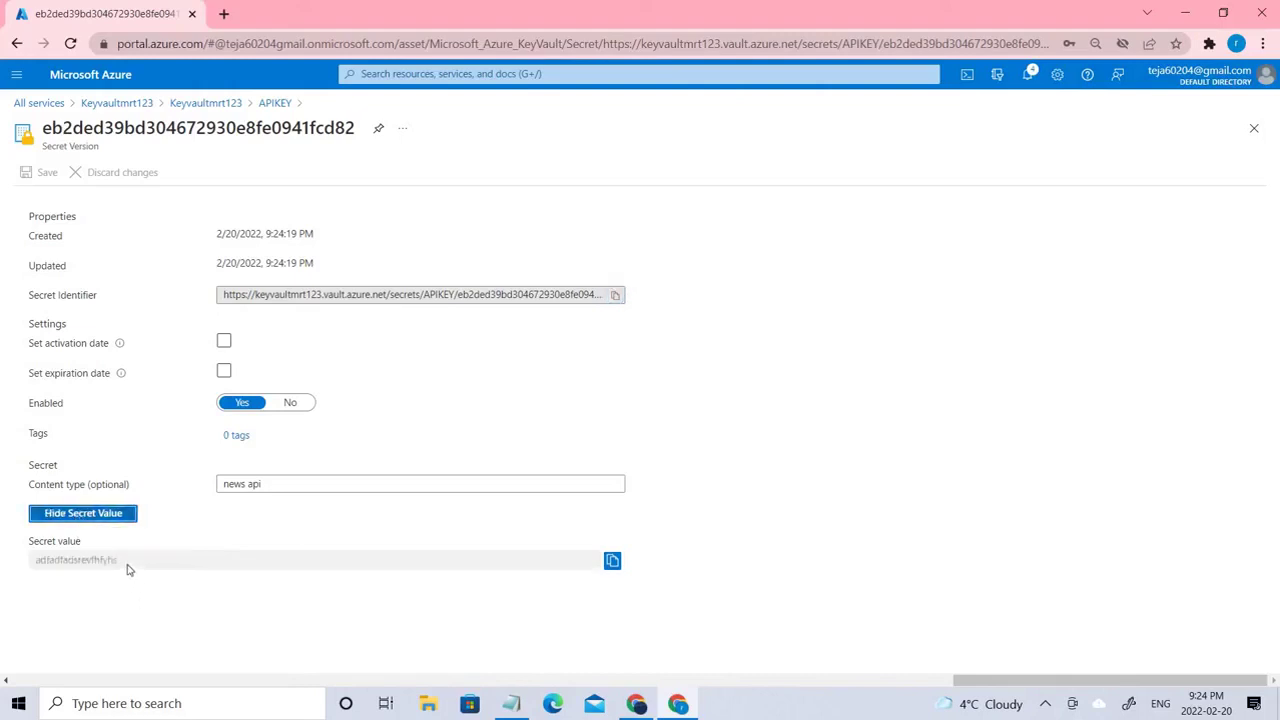
drag(127, 569, 3, 563)
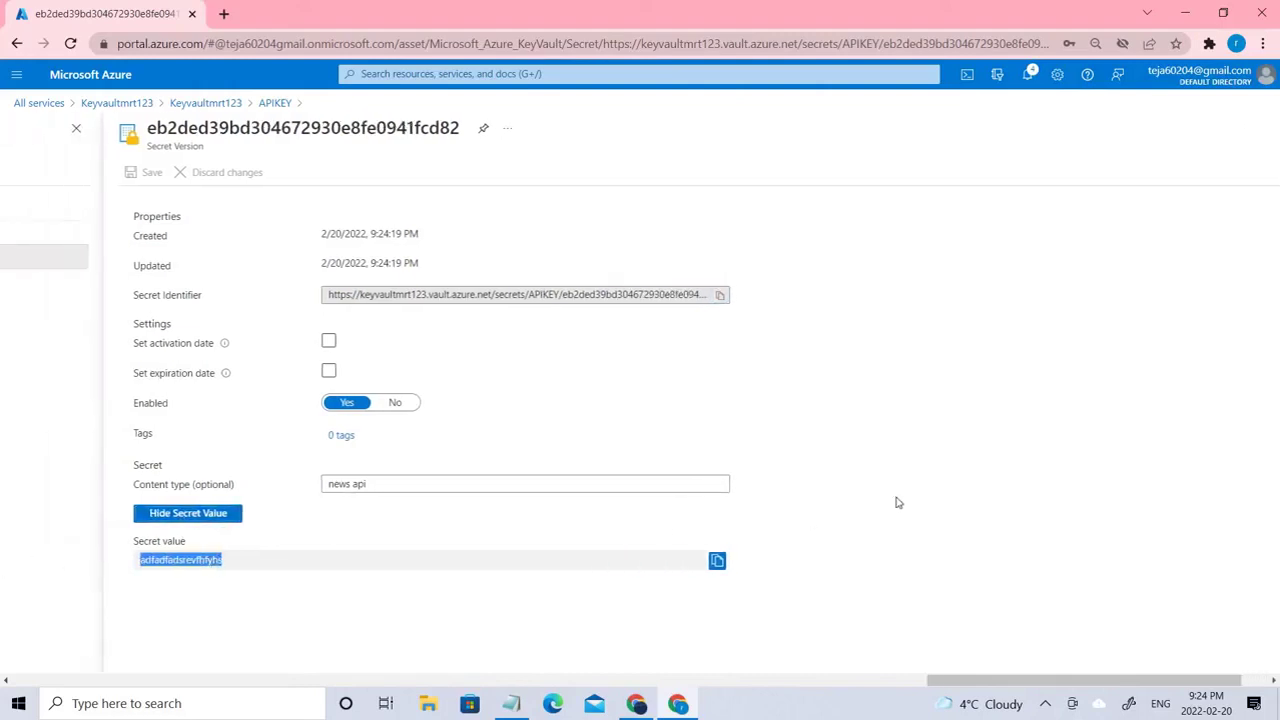
click(198, 514)
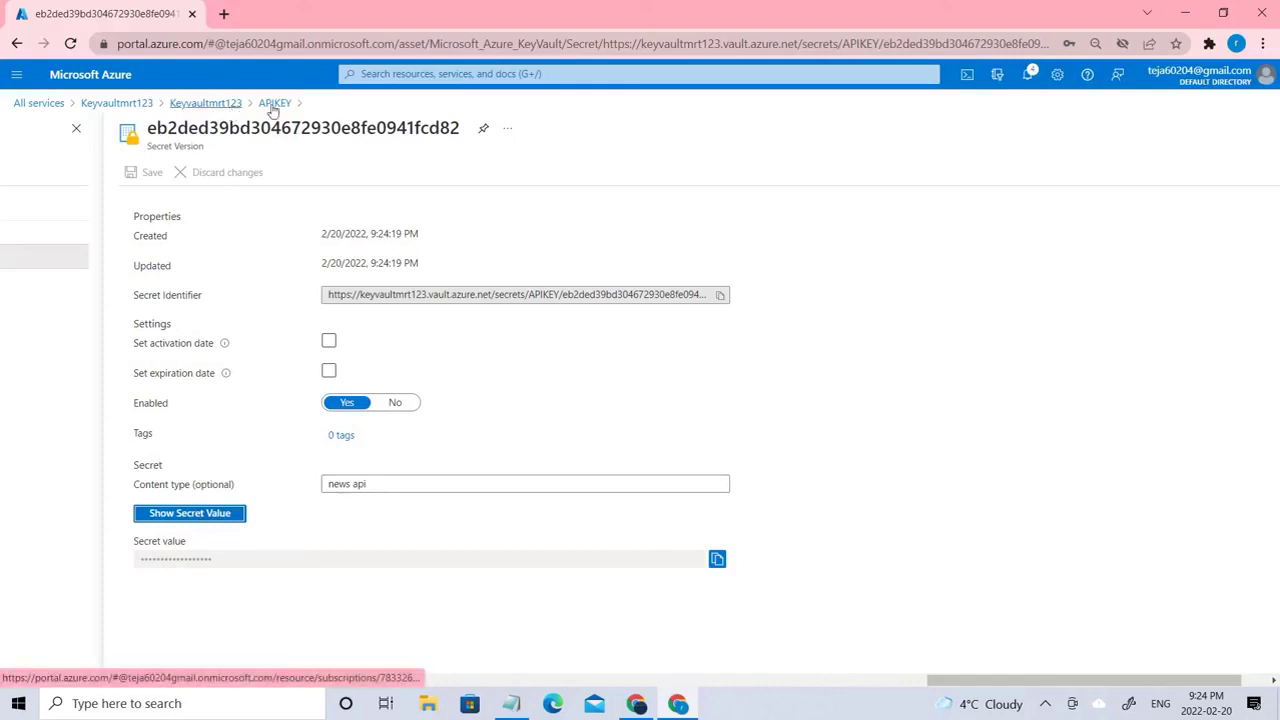
click(229, 107)
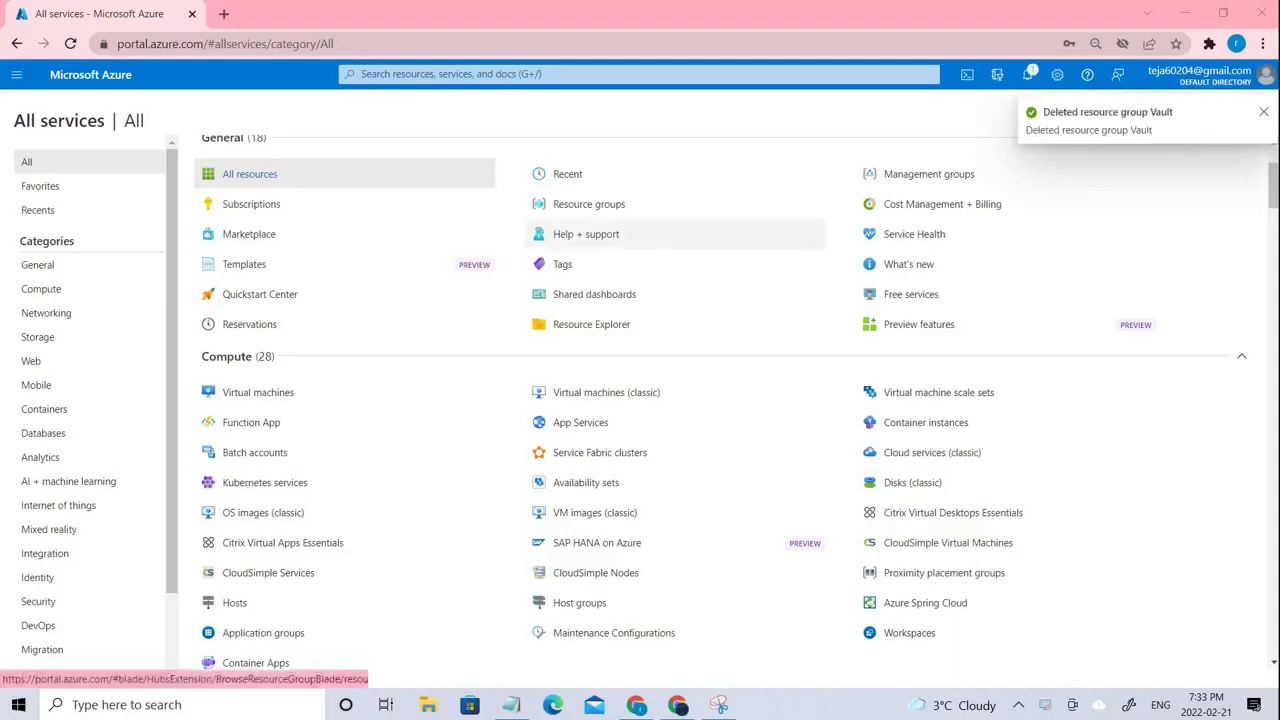
click(258, 392)
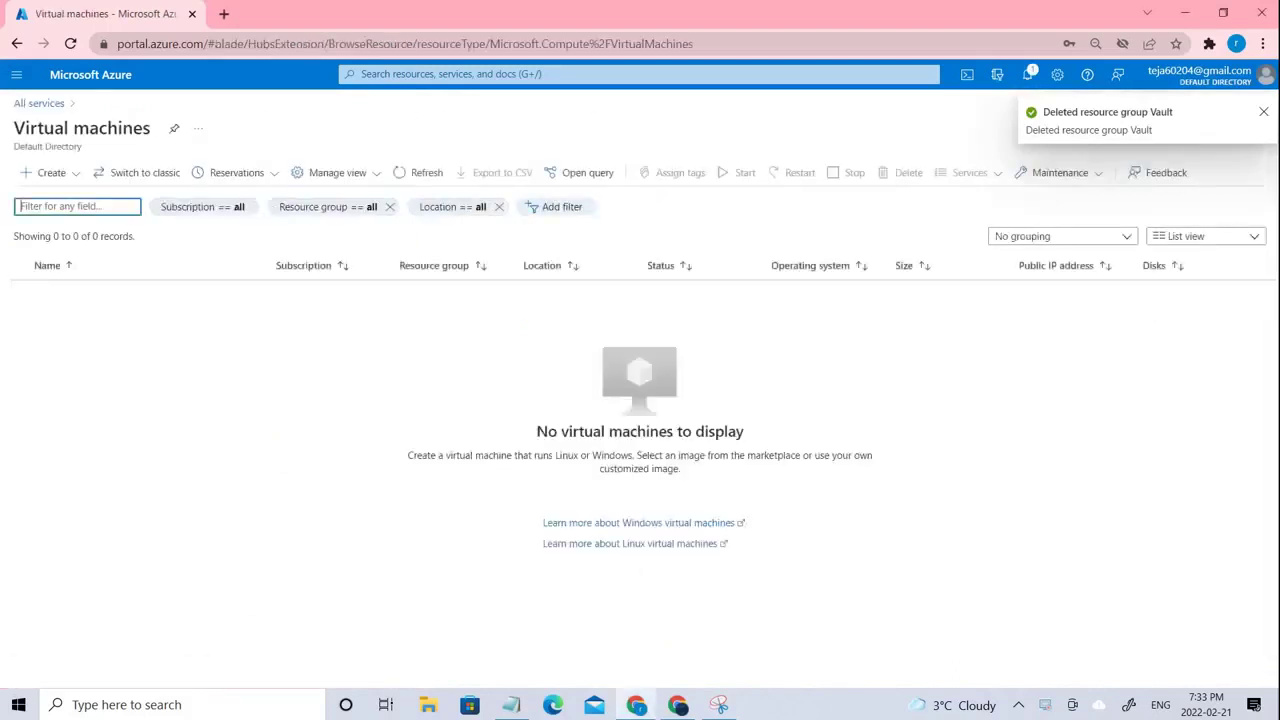
- Start a new virtual machine in a new resource group named myvm1
click(48, 172)
key(Escape)
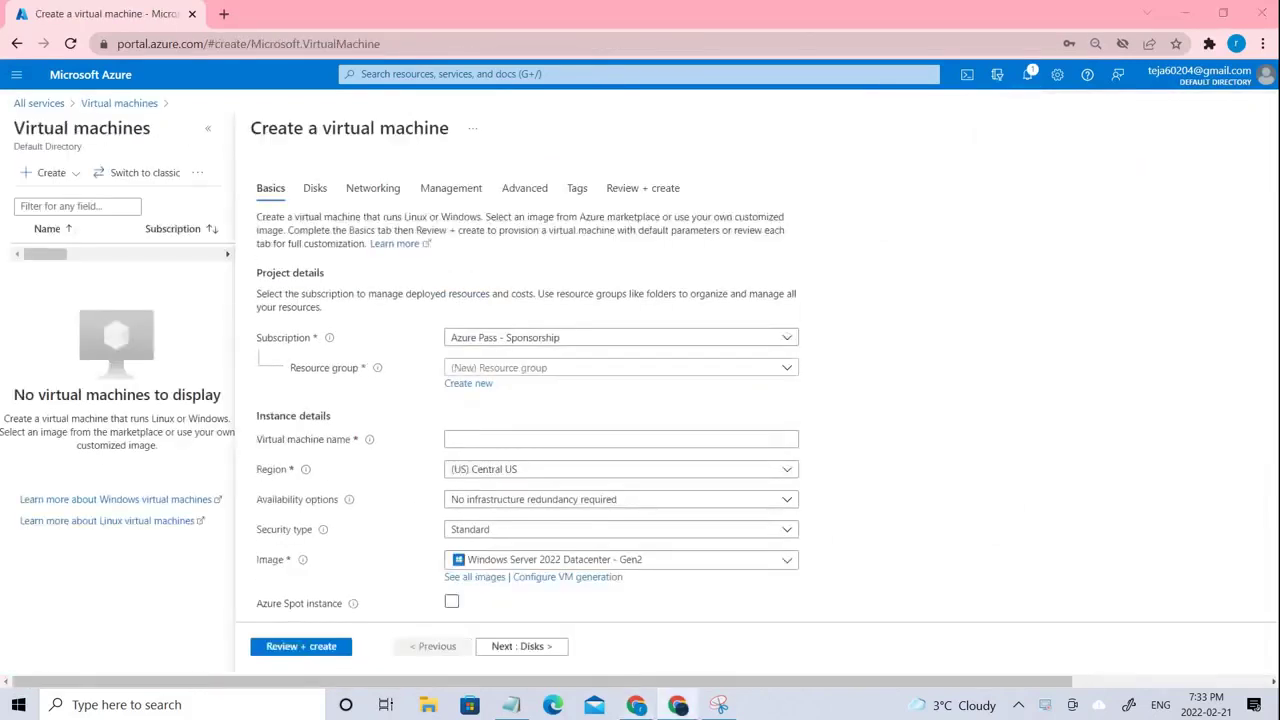
click(468, 383)
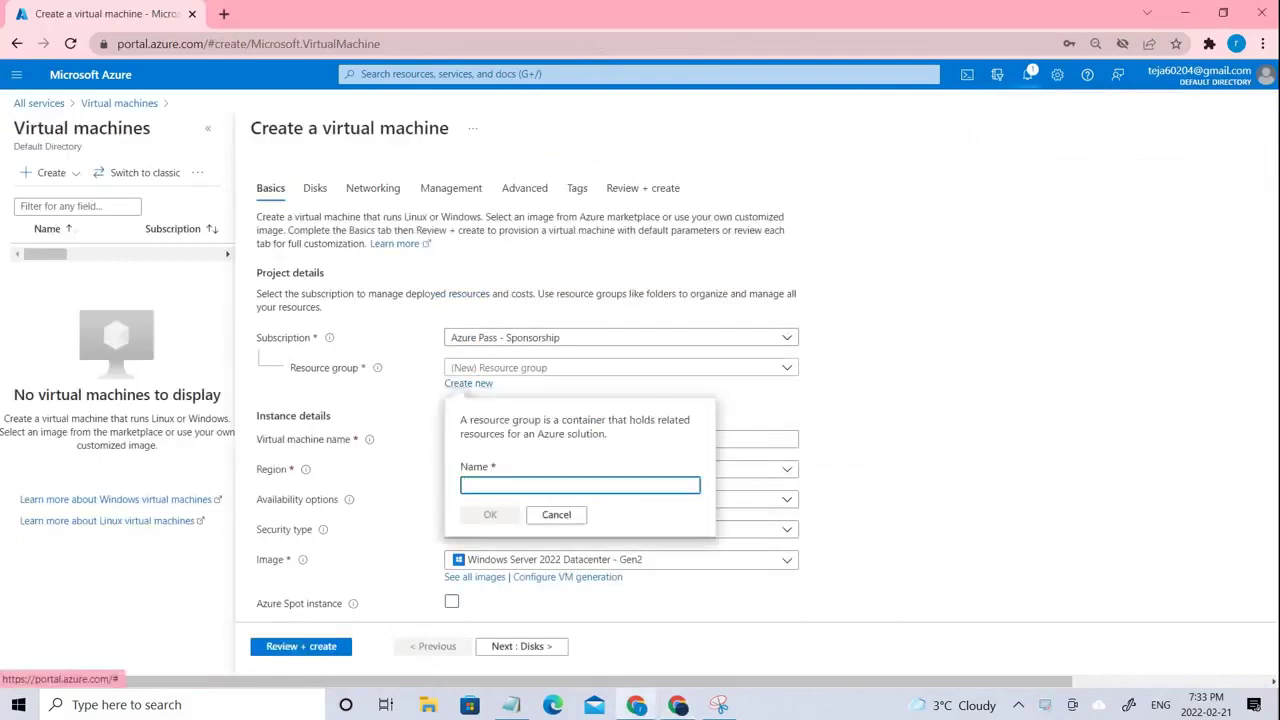
text(test)
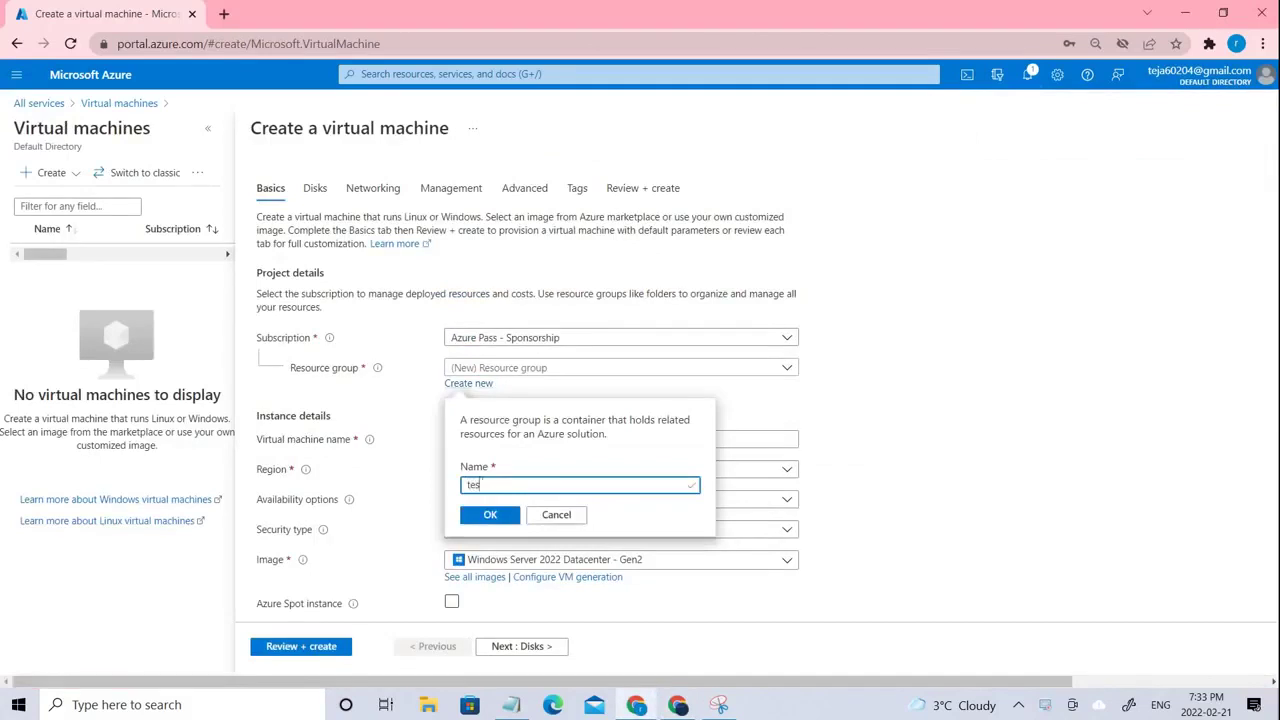
key(BackSpace)
text(myvm1)
click(492, 515)
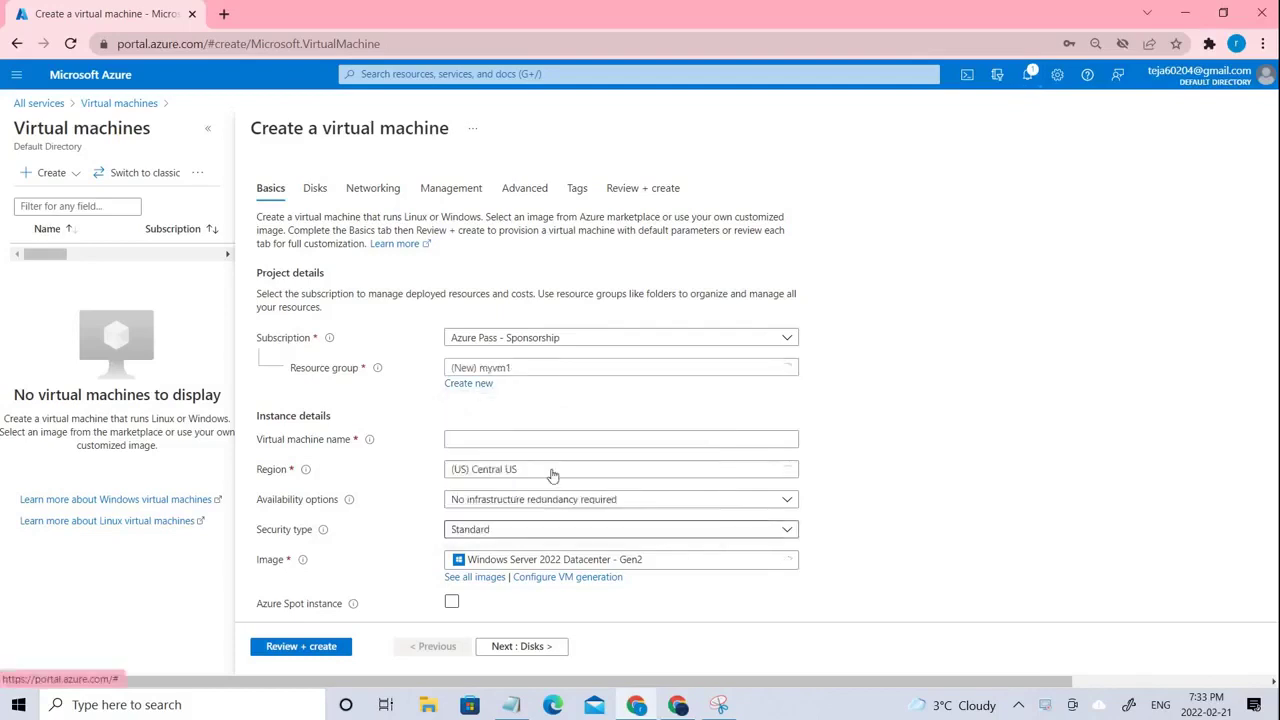
- Name the VM myvm and browse the Region dropdown list
click(491, 440)
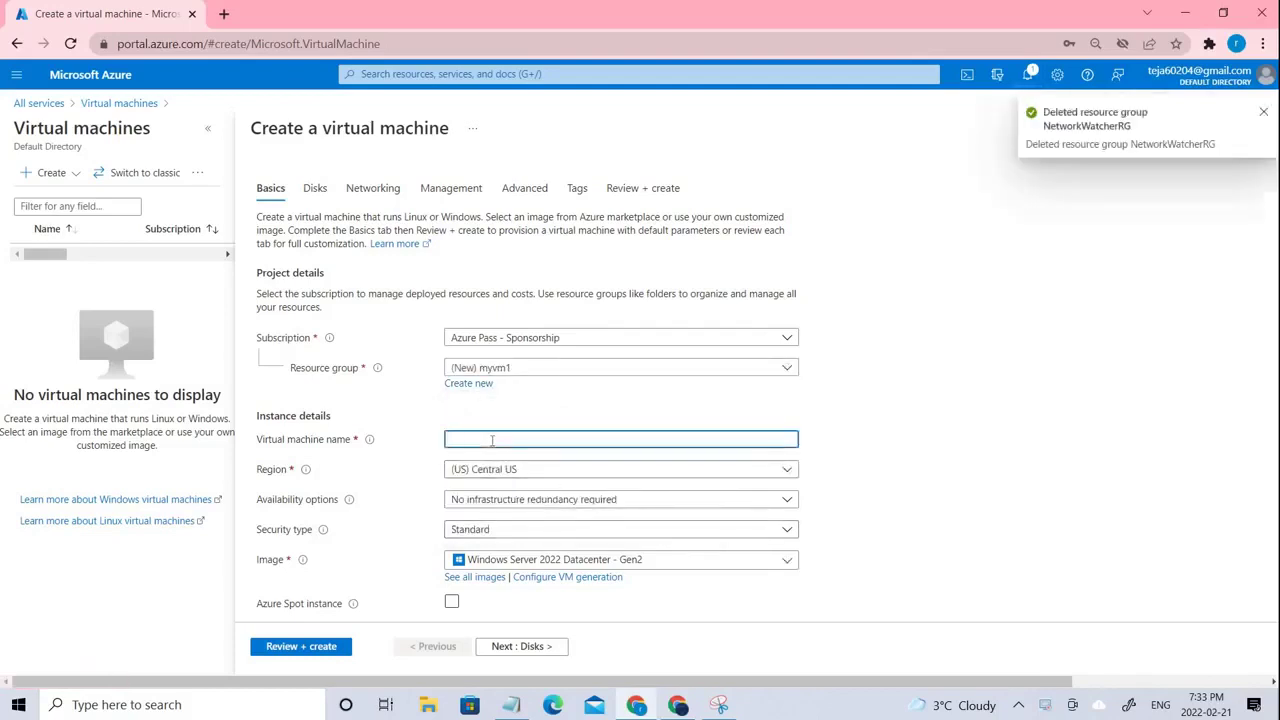
text(myvm)
scroll(680, 378, down, 1)
click(687, 384)
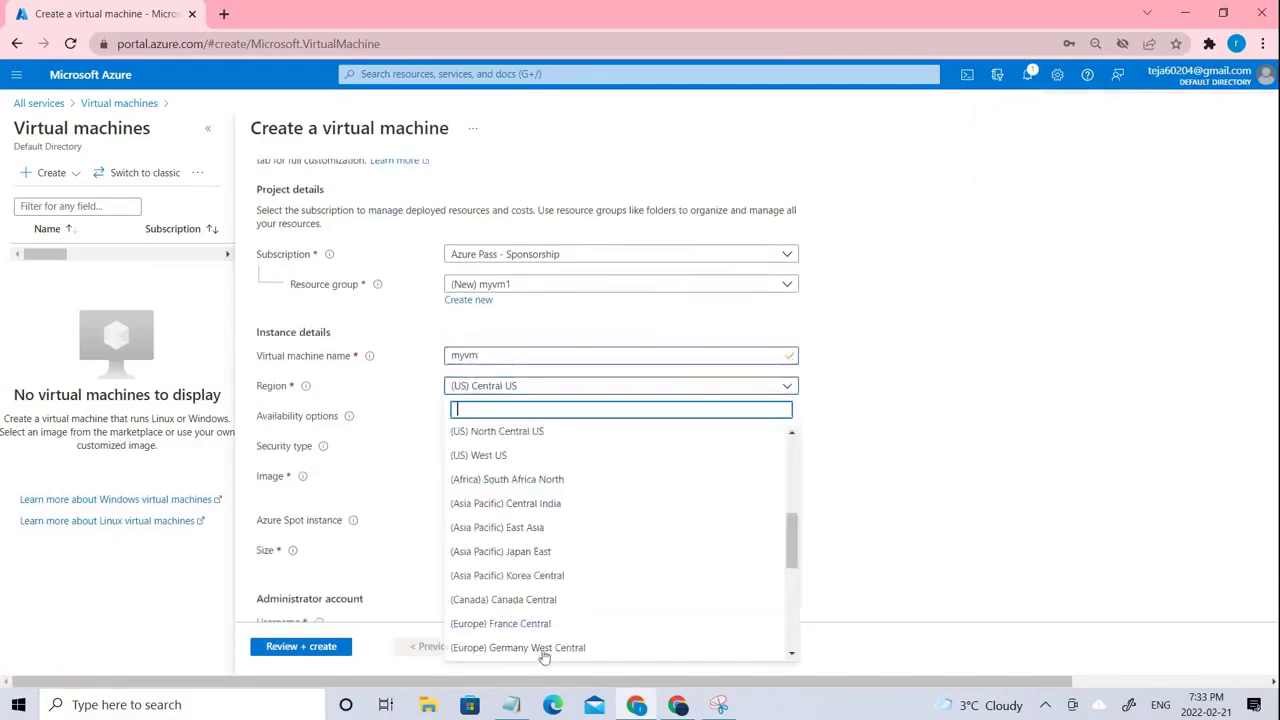
scroll(566, 471, up, 1)
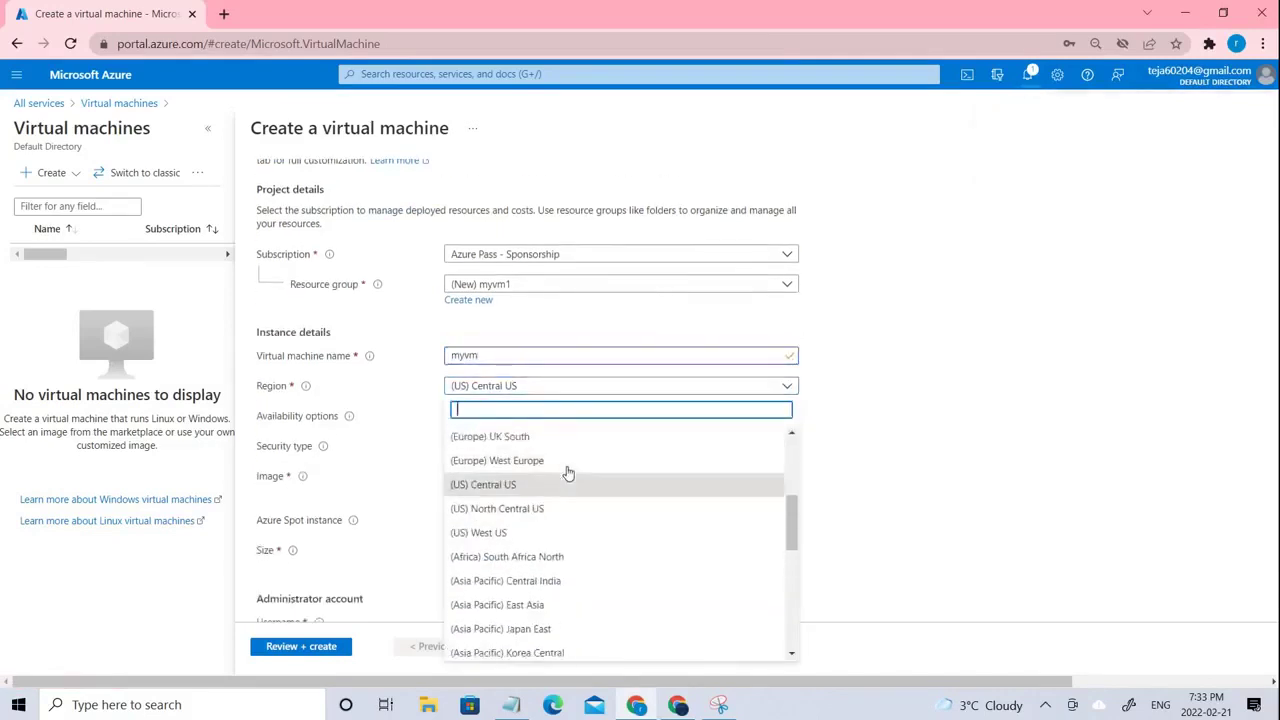
scroll(570, 490, down, 1)
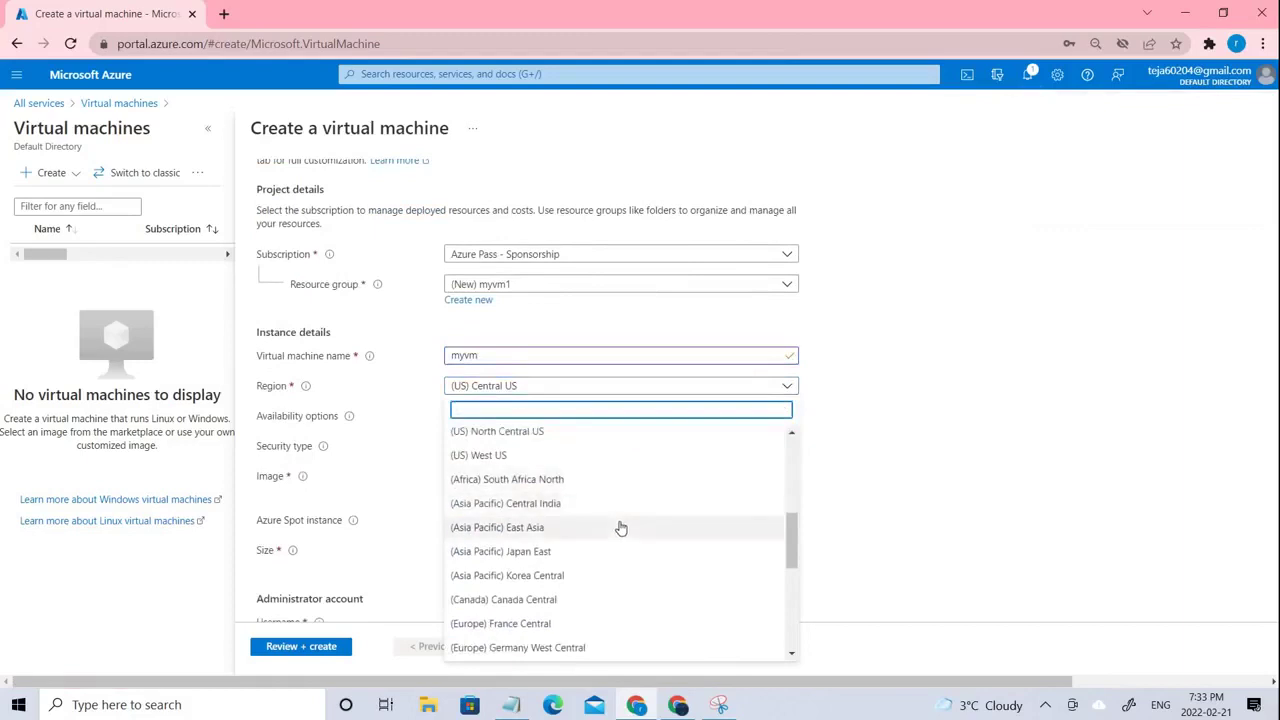
scroll(560, 527, up, 1)
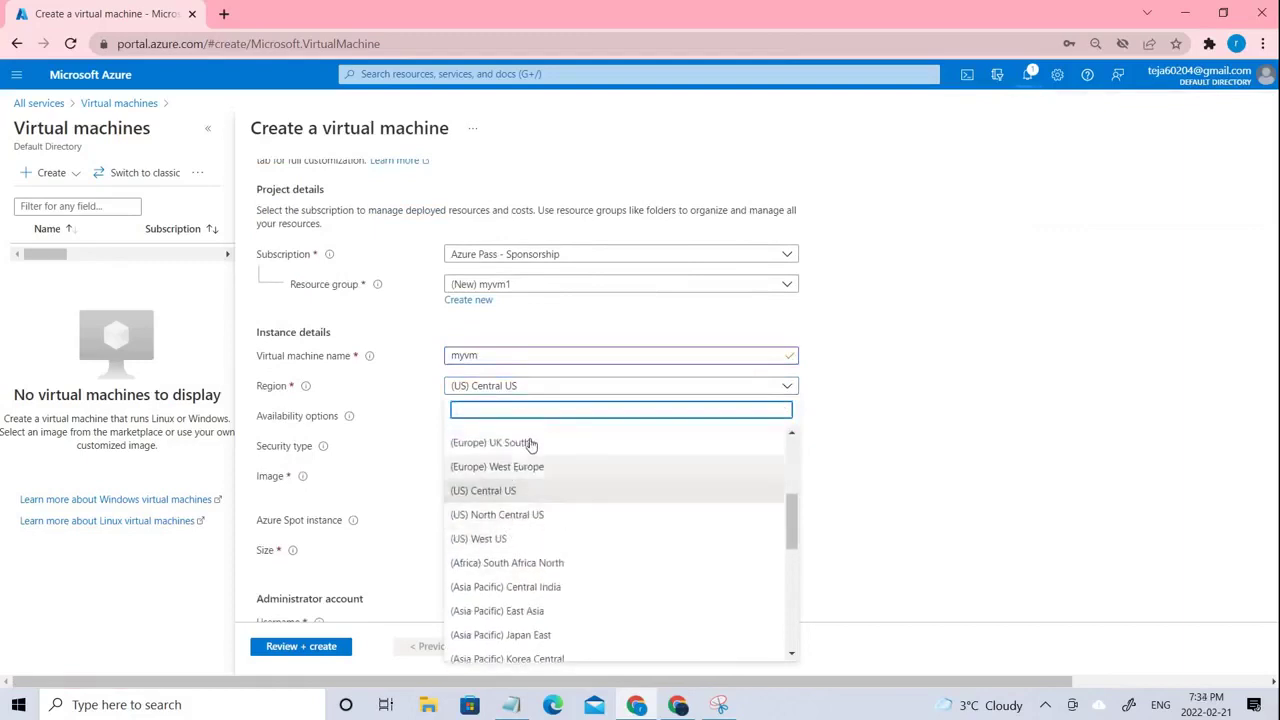
scroll(545, 514, up, 2)
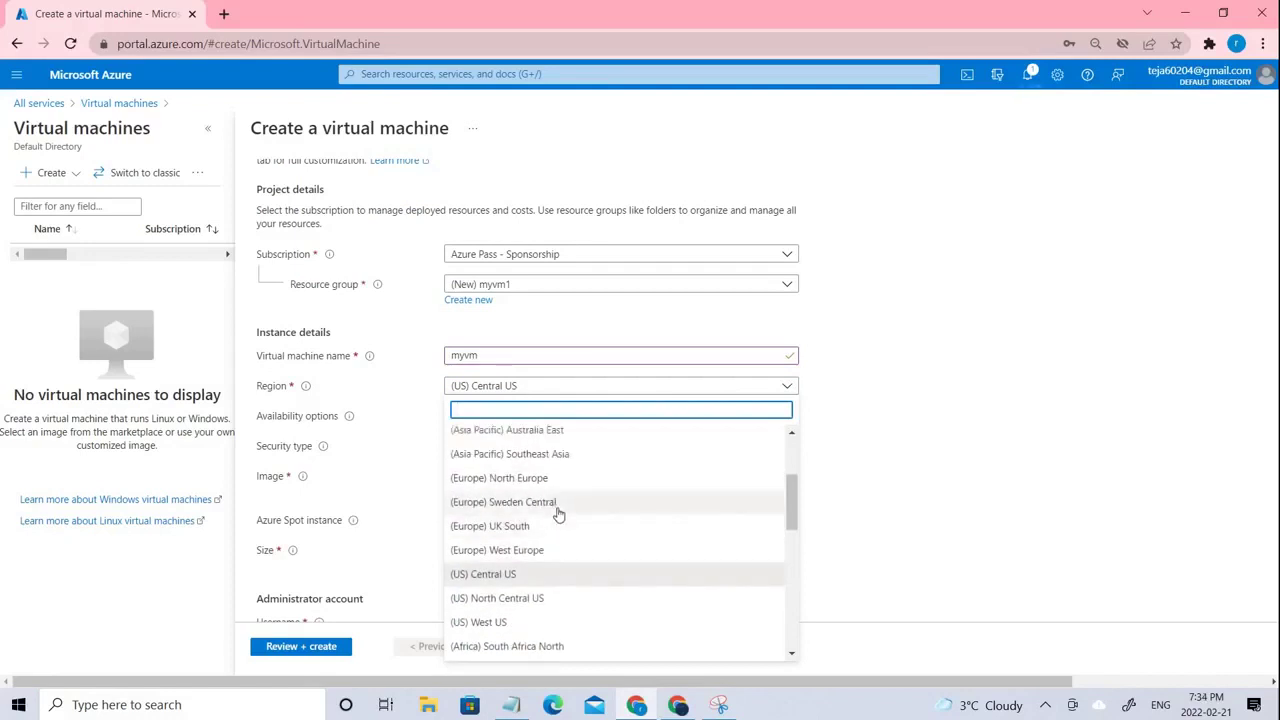
- Filter regions with 'eas' and select (US) East US
text(eas)
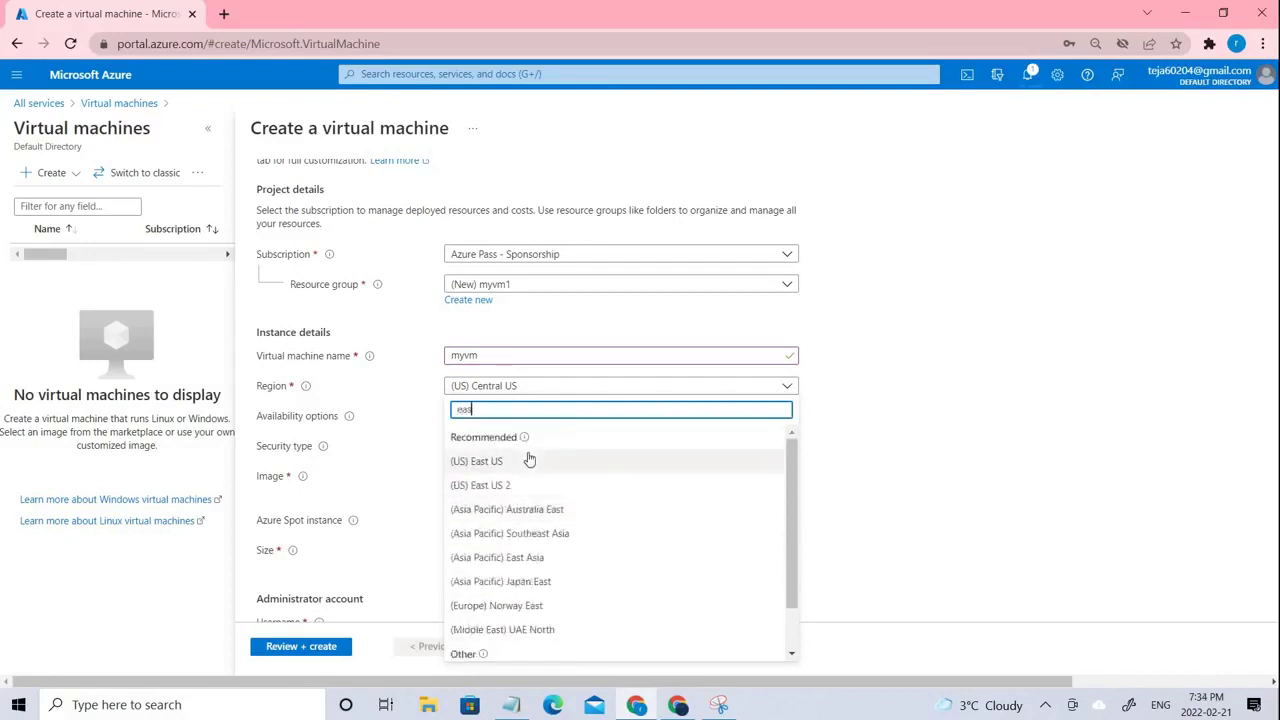
click(529, 460)
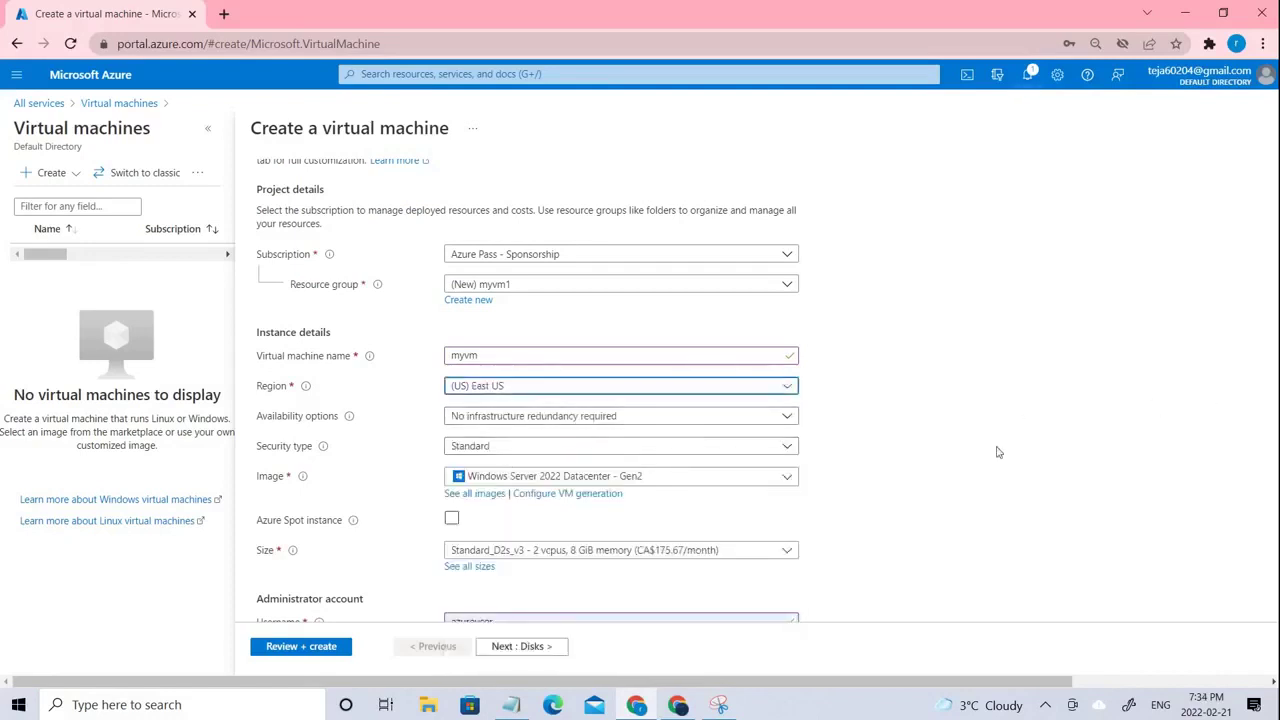
scroll(600, 470, down, 1)
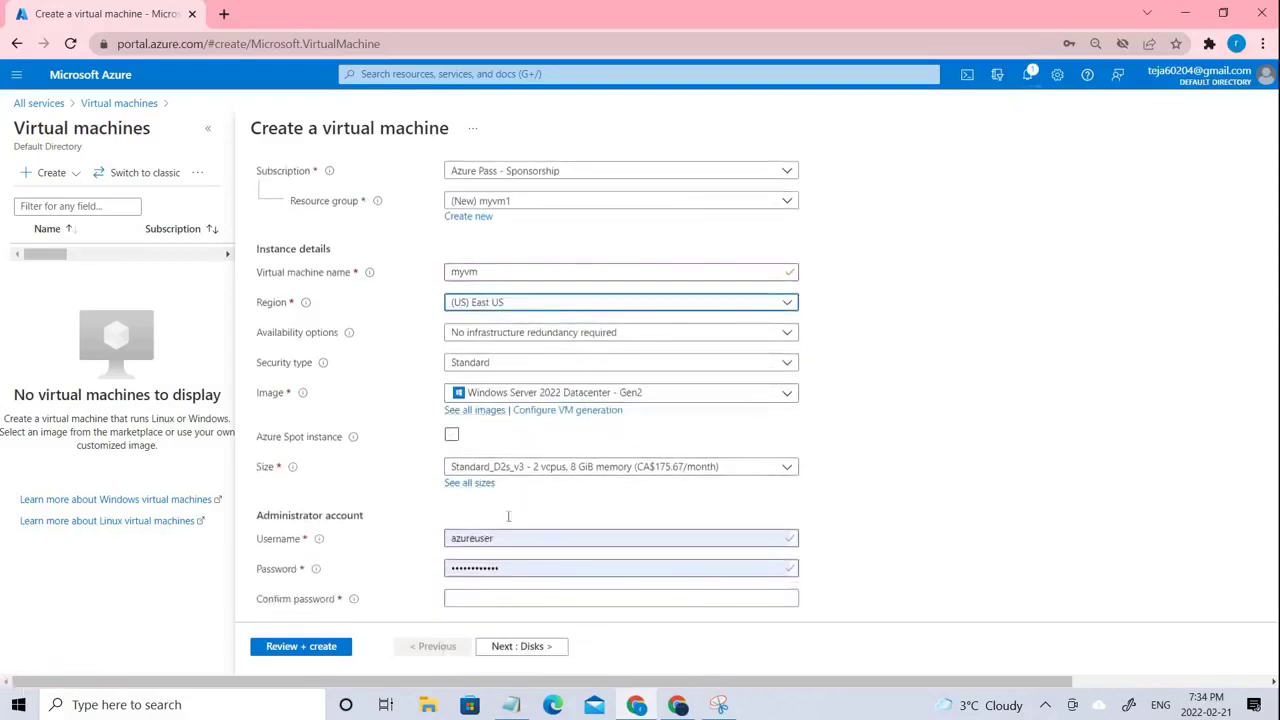
scroll(508, 516, down, 2)
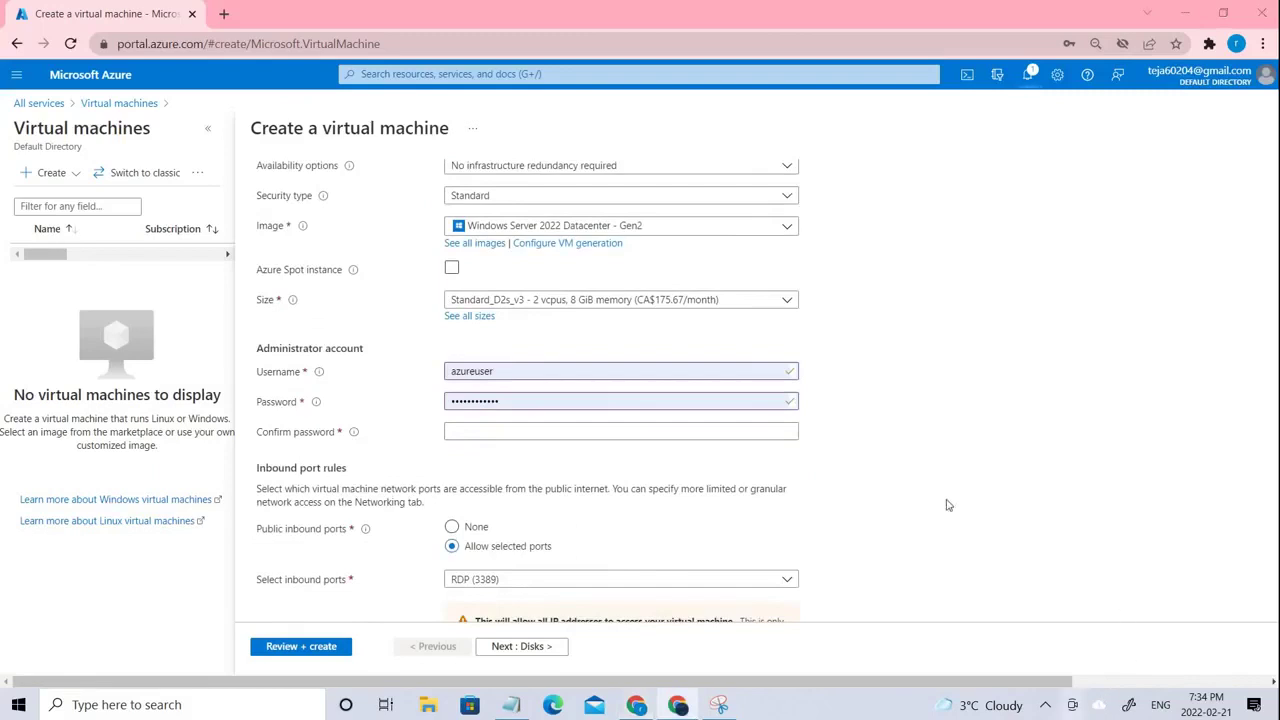
- Fill Confirm password with the saved password and set Public inbound ports to None
click(507, 432)
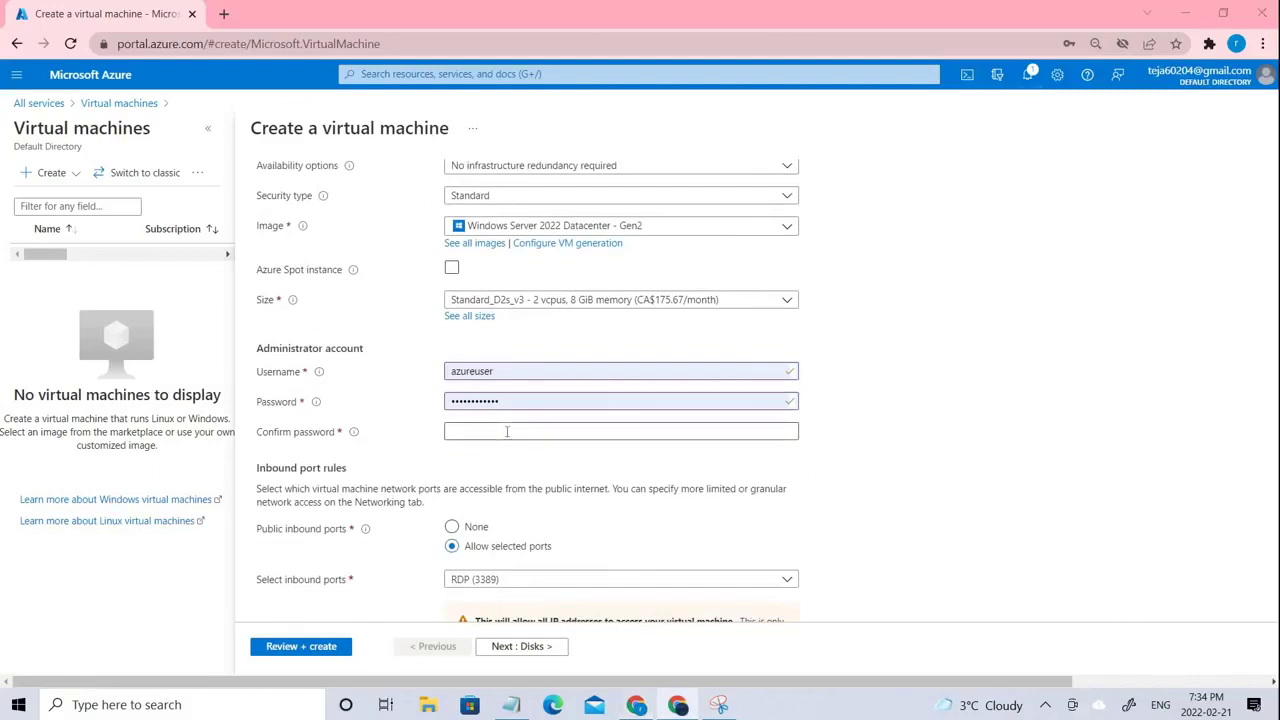
click(507, 432)
key(ctrl+v)
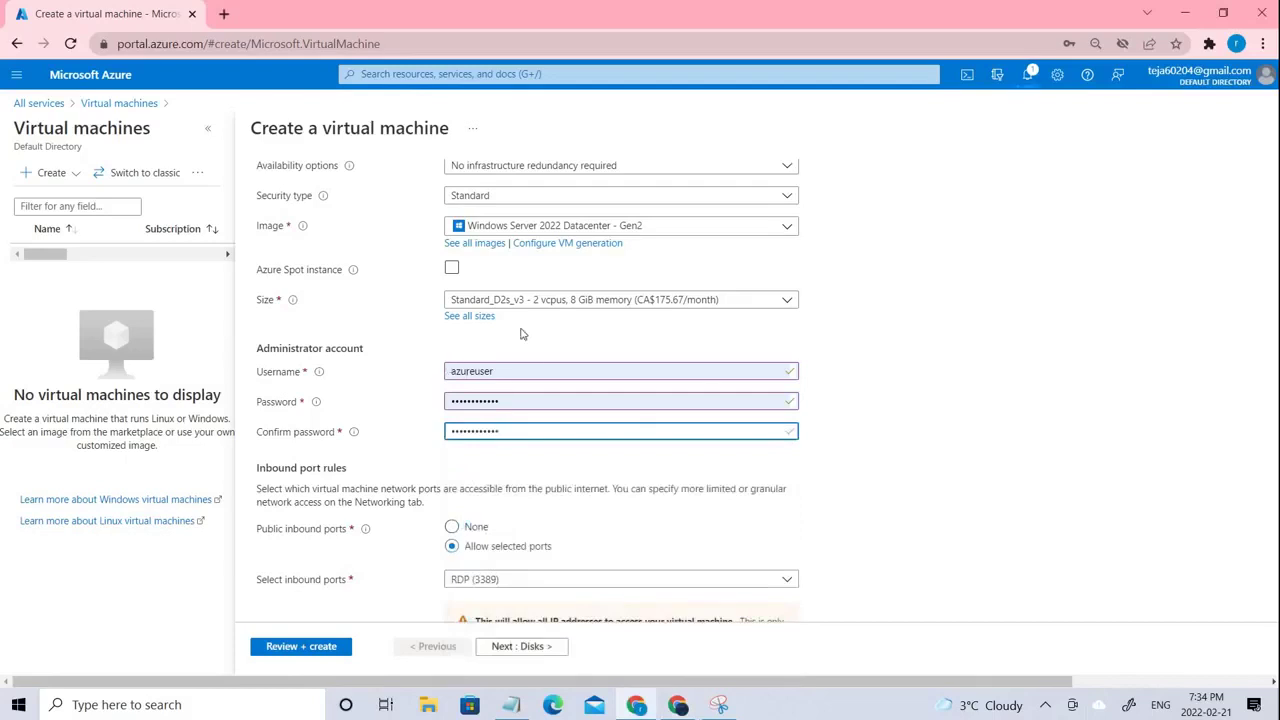
key(shift+Tab)
key(shift+Tab)
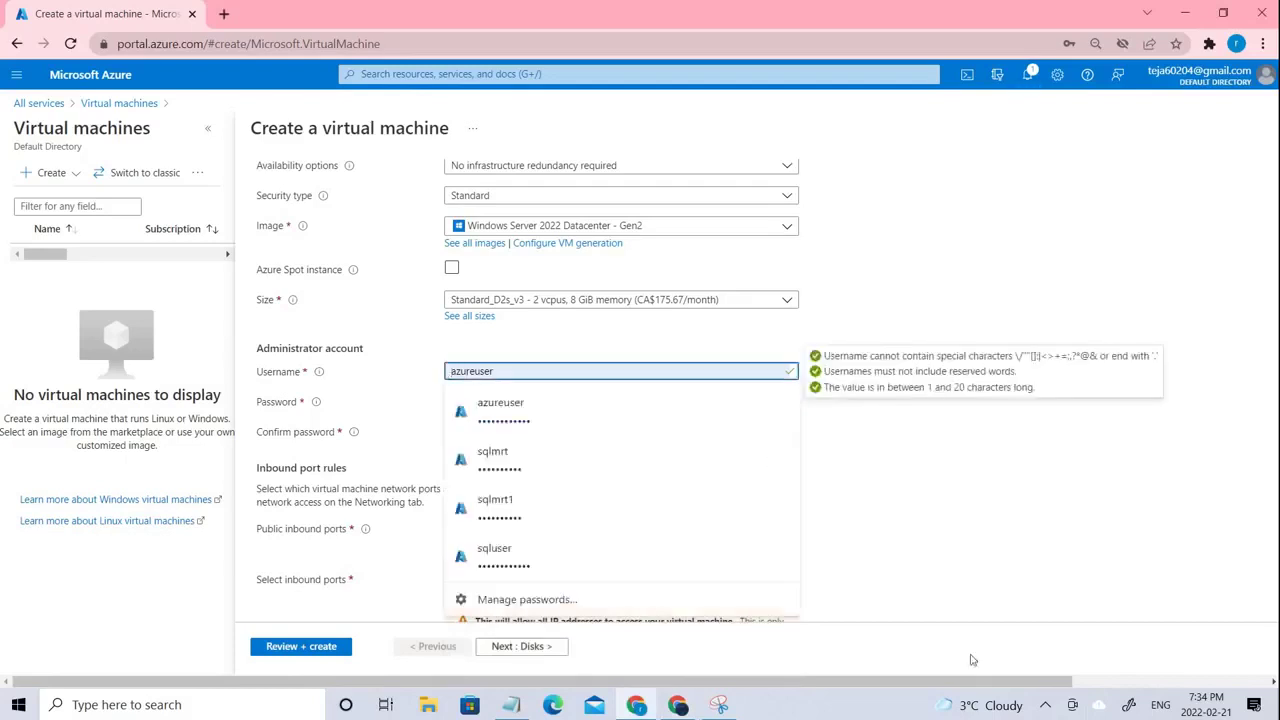
click(565, 526)
scroll(454, 478, down, 2)
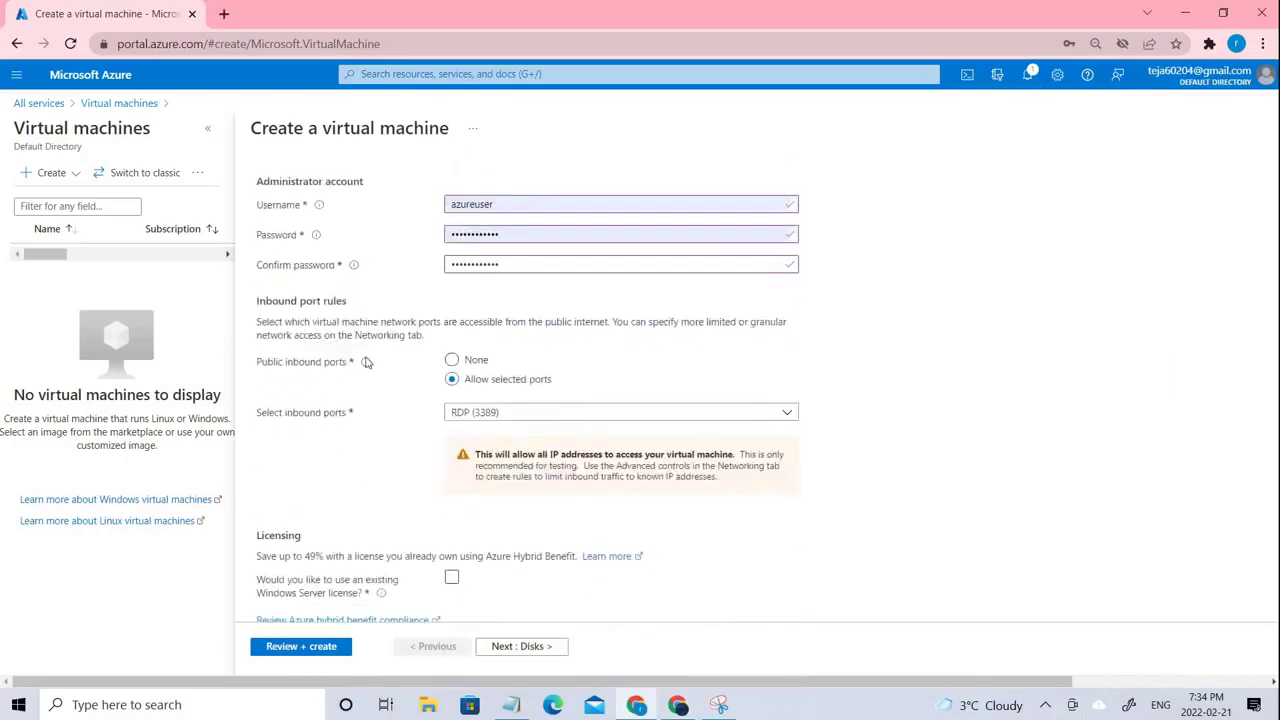
click(452, 362)
scroll(372, 290, up, 5)
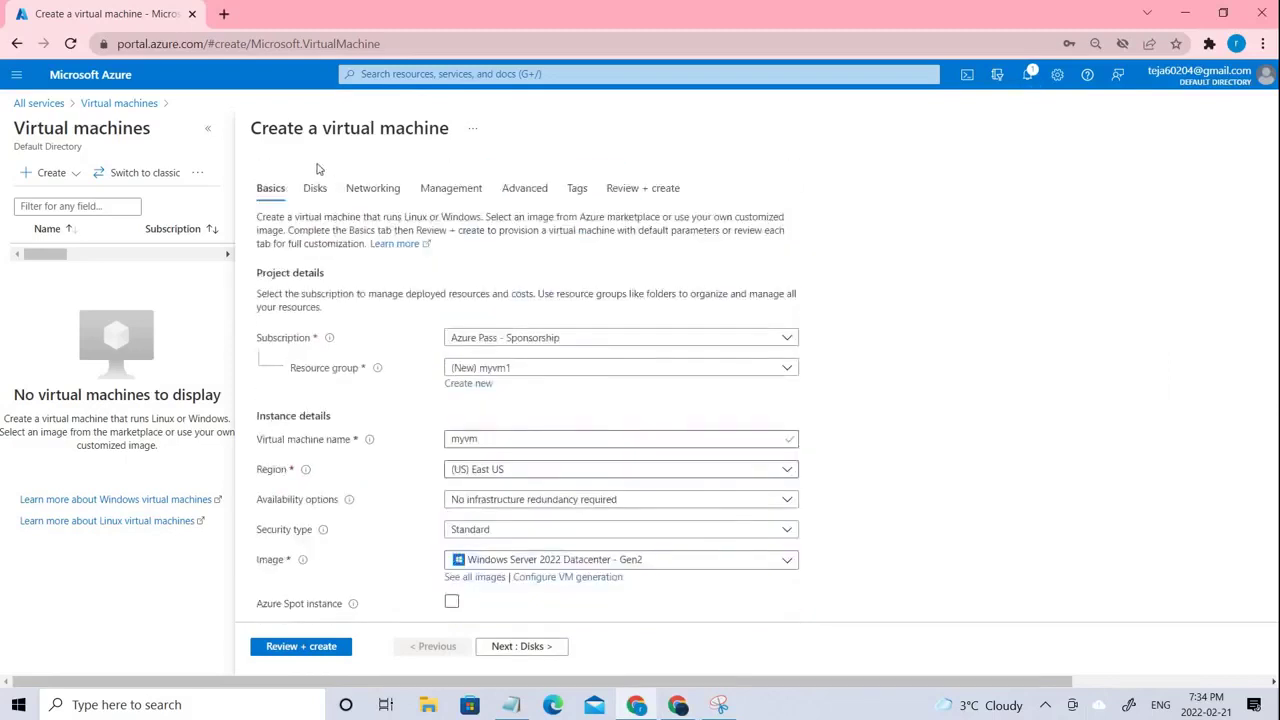
- Set the NIC network security group to None and disable boot diagnostics
click(376, 190)
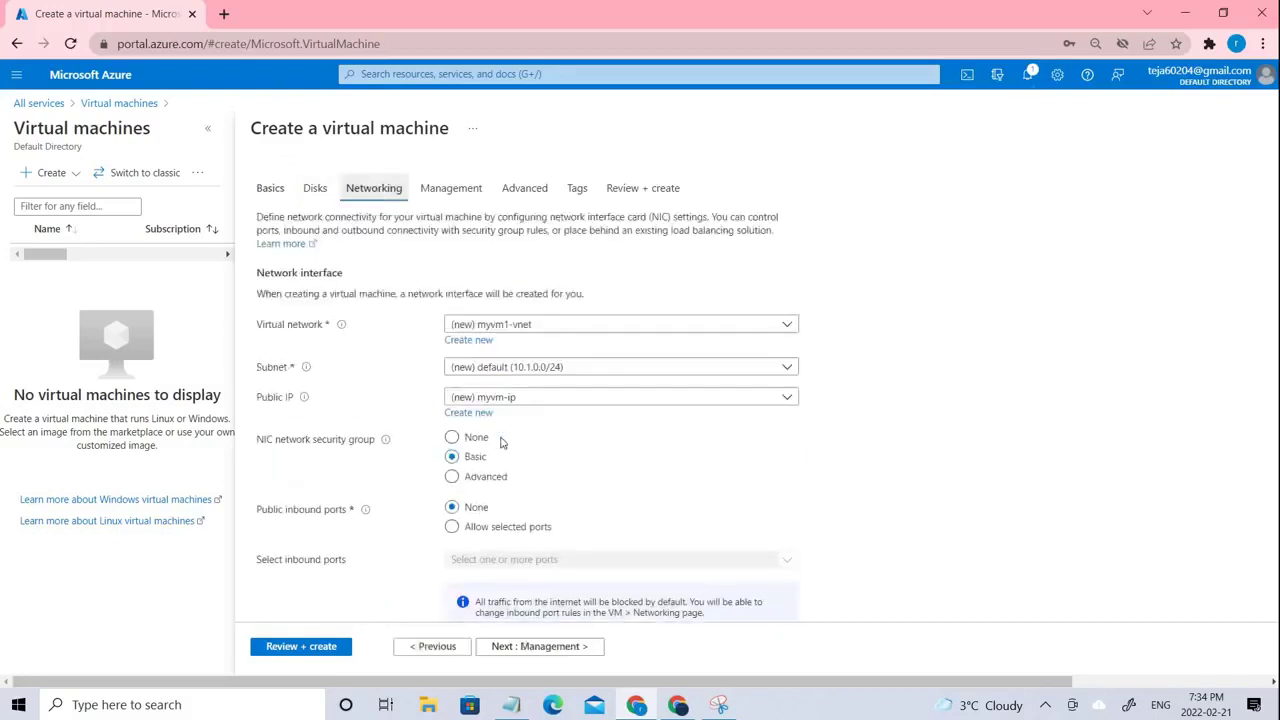
click(477, 442)
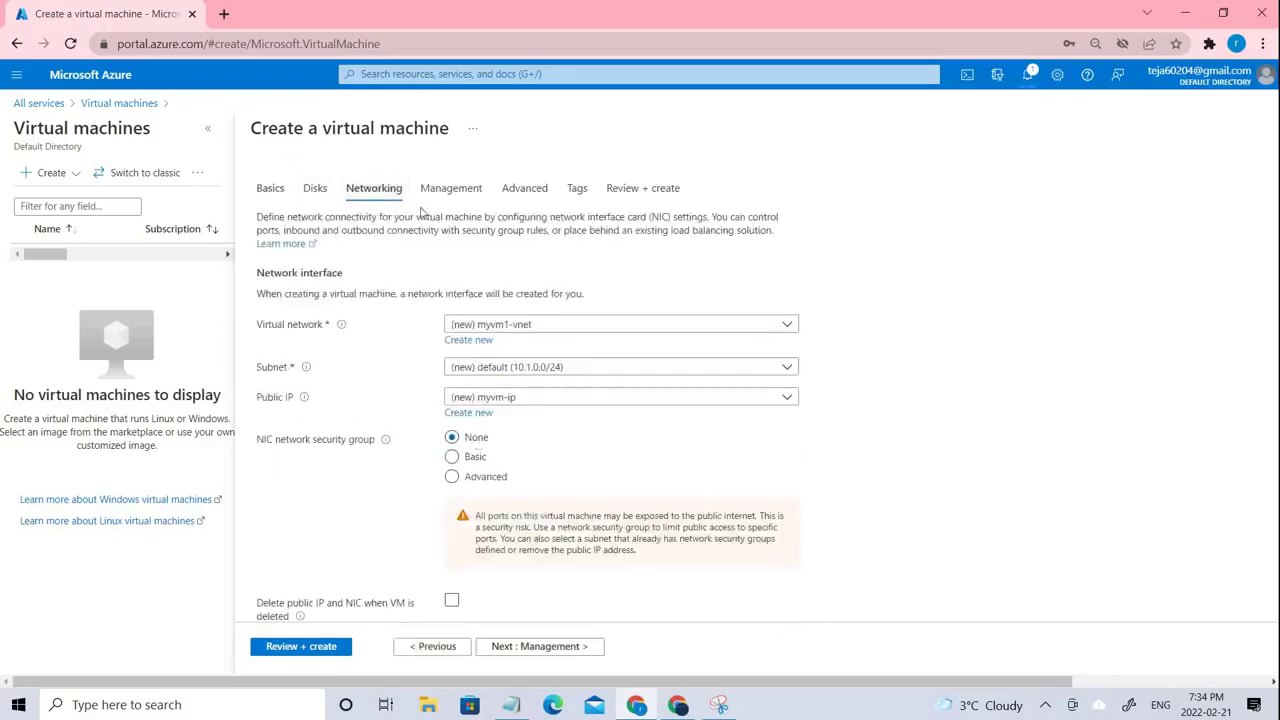
click(464, 190)
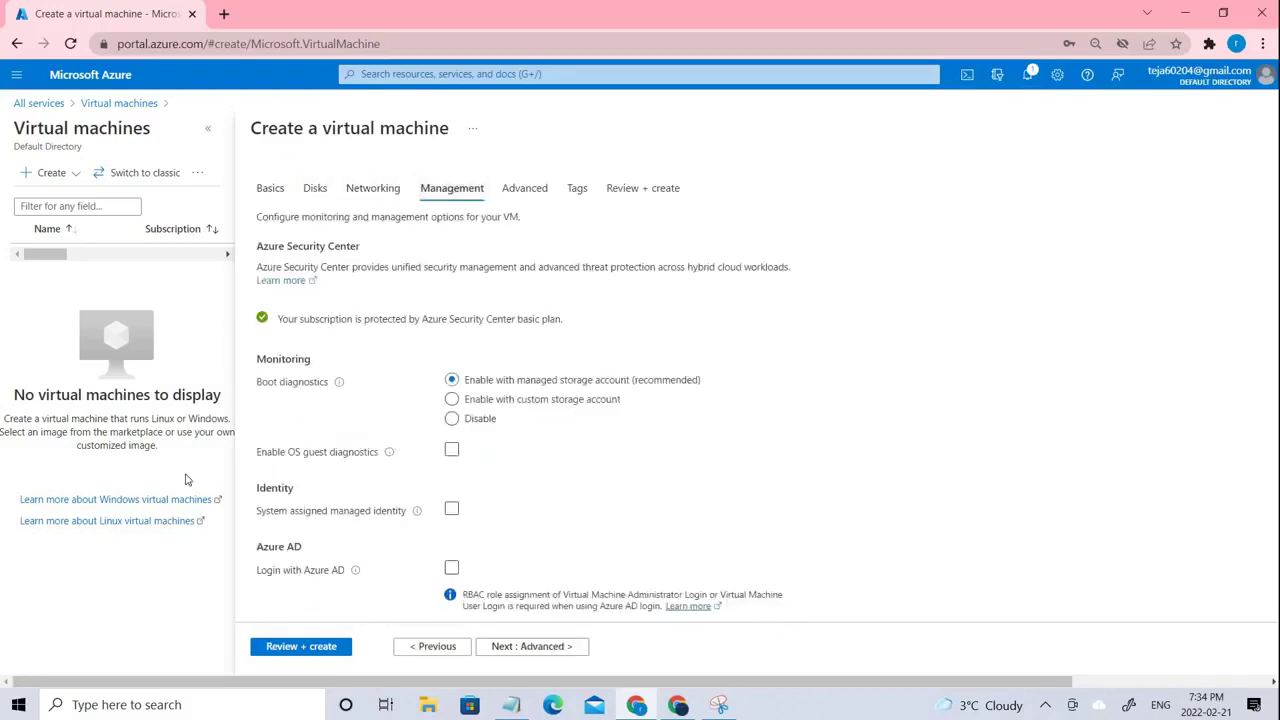
click(452, 418)
- Run Review + create validation and submit the myvm VM for creation
click(528, 190)
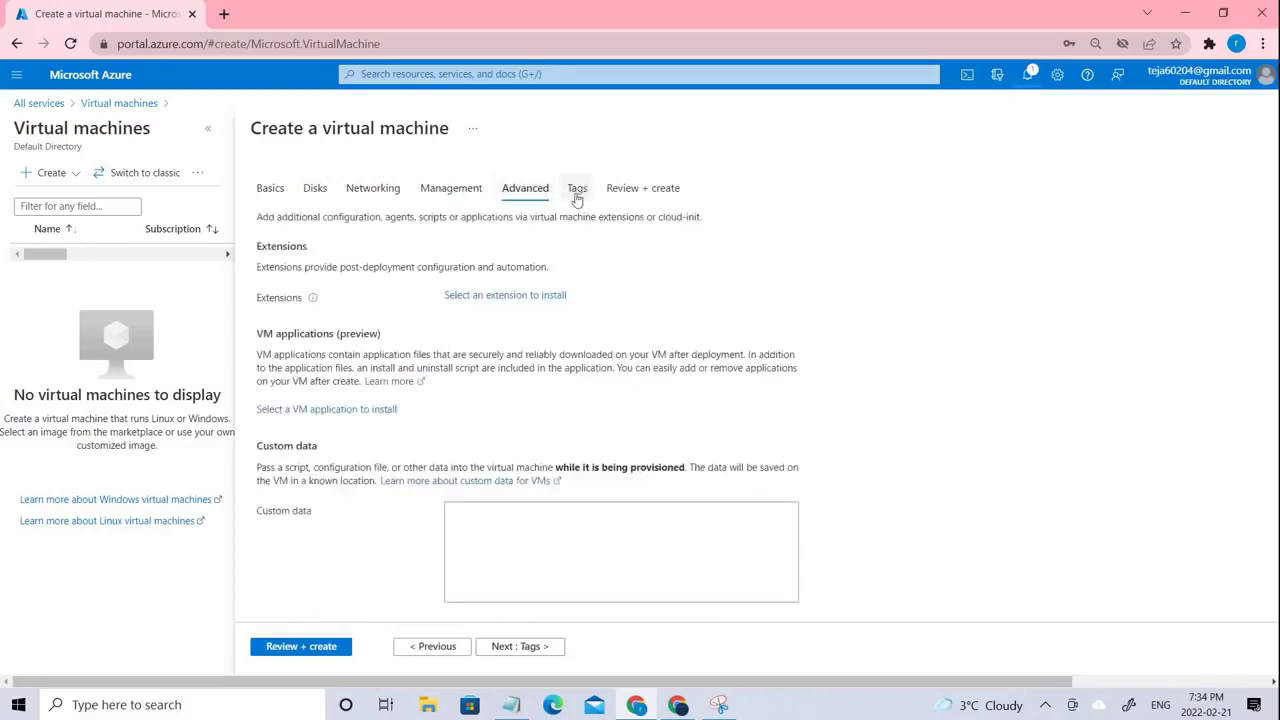
click(303, 647)
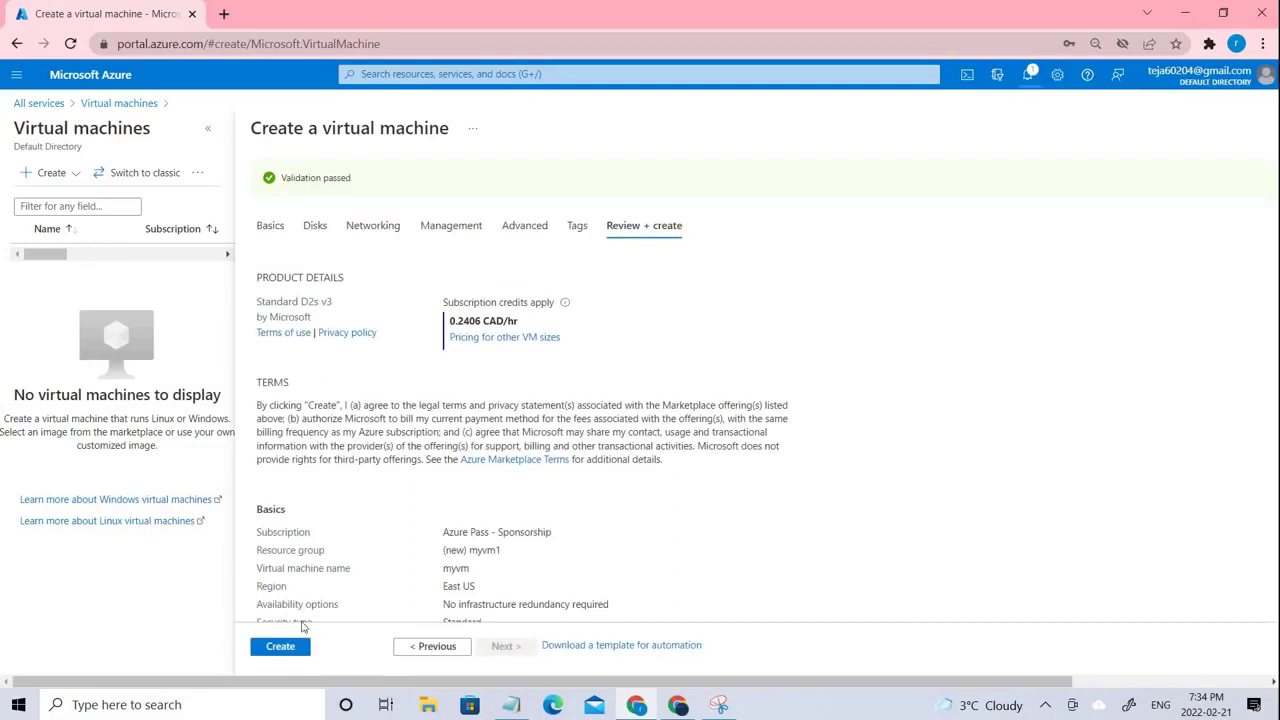
scroll(300, 640, down, 4)
click(282, 646)
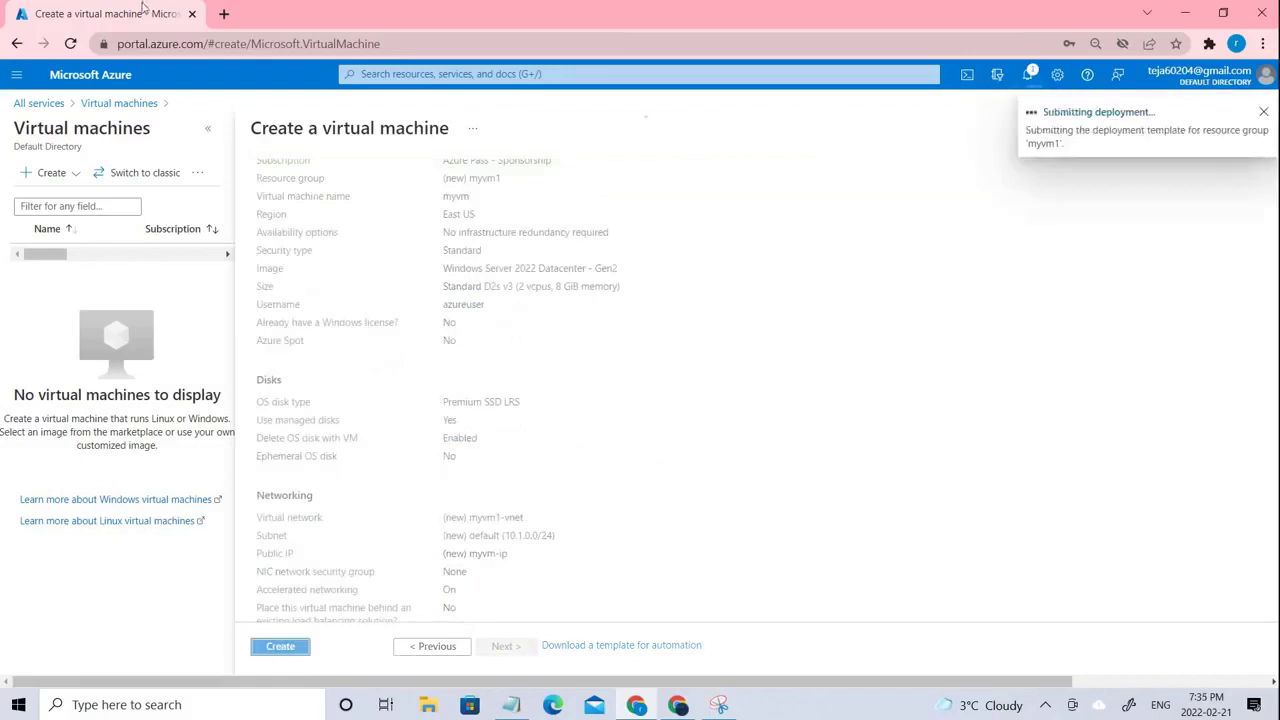
- Open Network security groups under Networking in All services
click(36, 105)
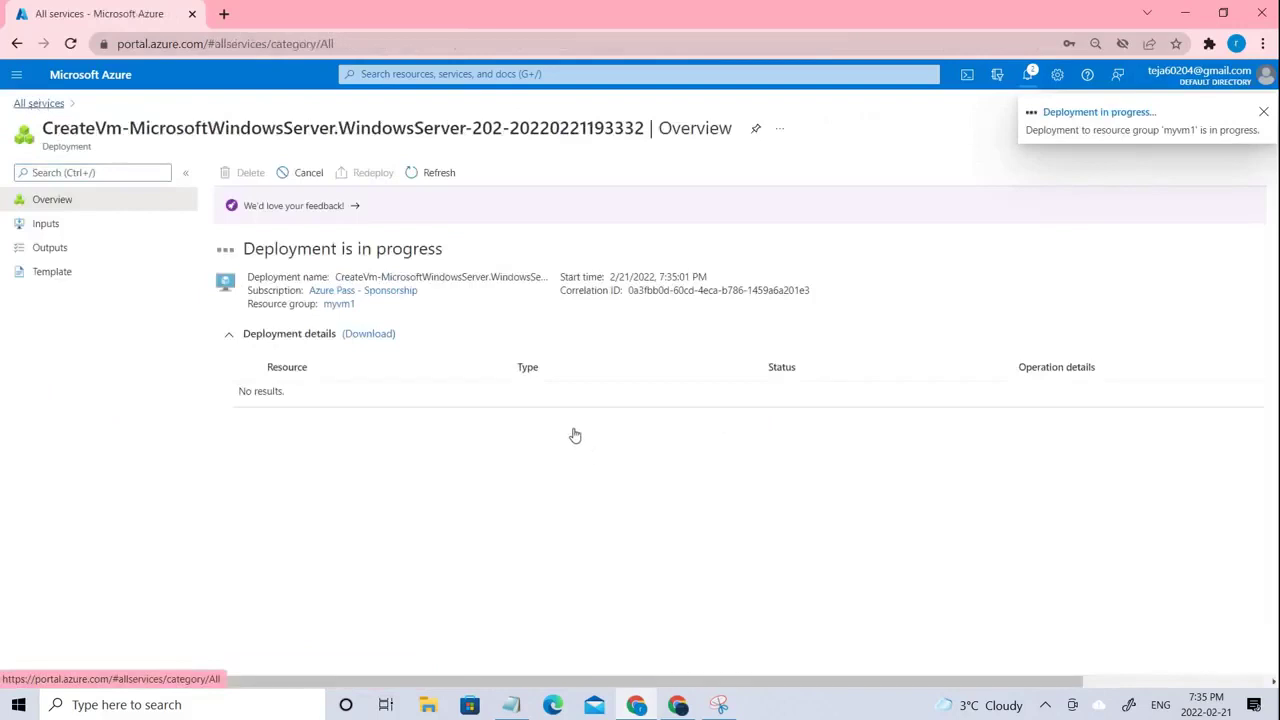
scroll(300, 385, down, 2)
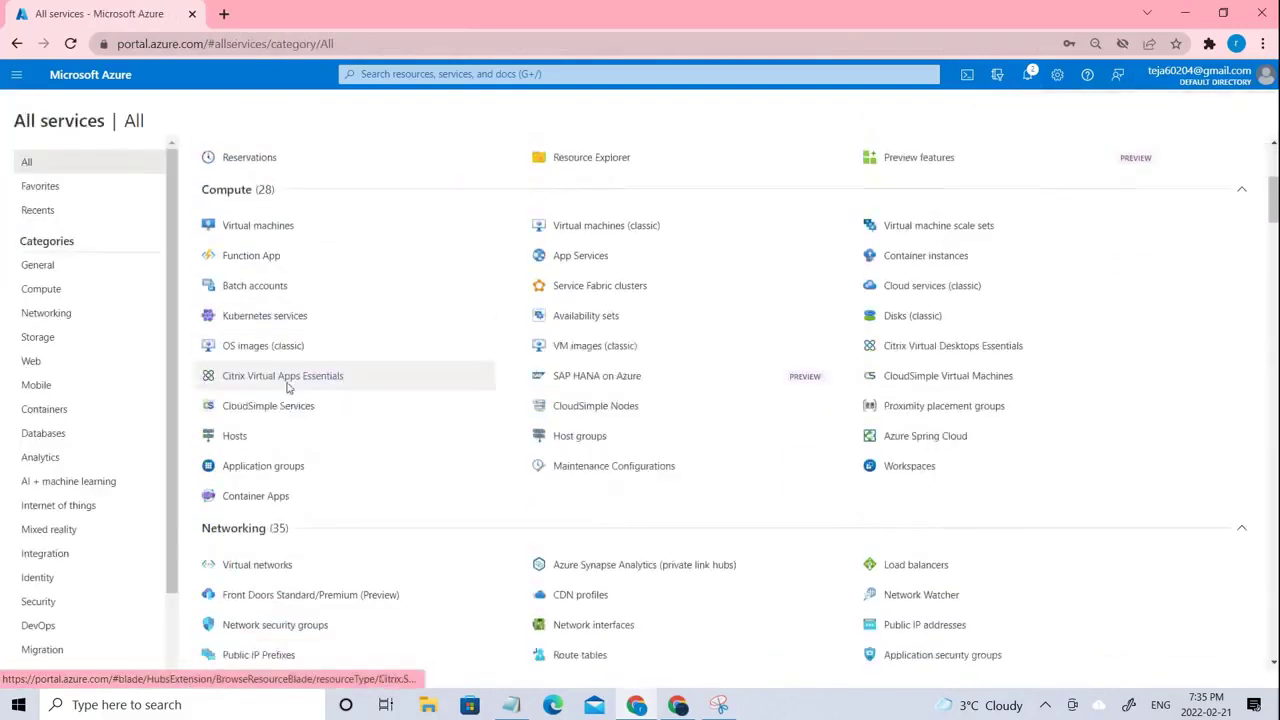
scroll(287, 388, down, 2)
click(280, 457)
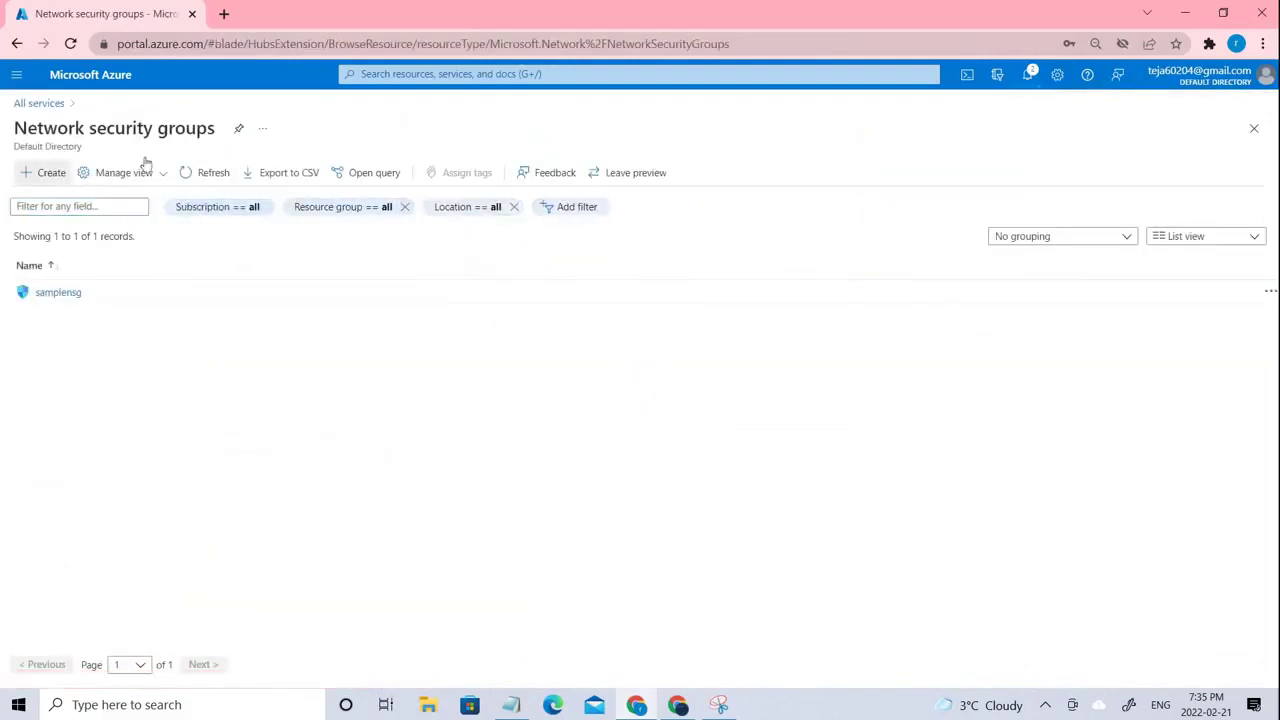
- Create network security group myvmnsg in resource group myvm1, East US
click(45, 172)
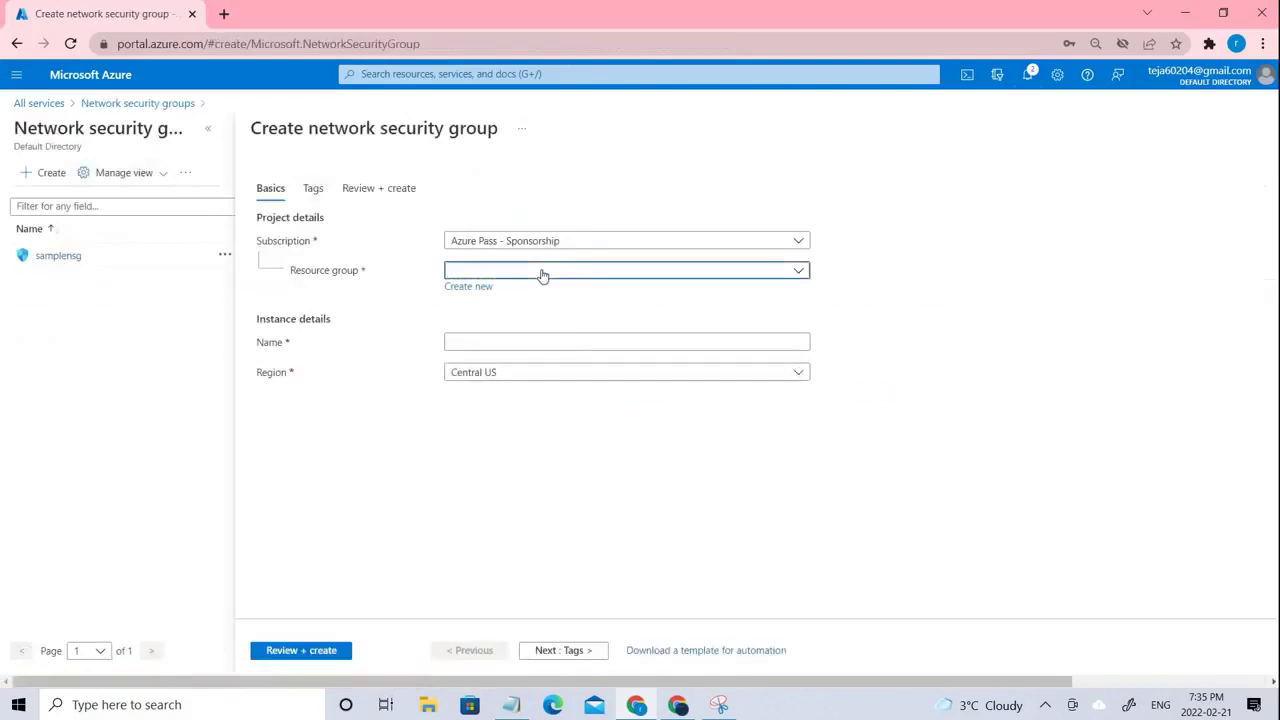
click(542, 272)
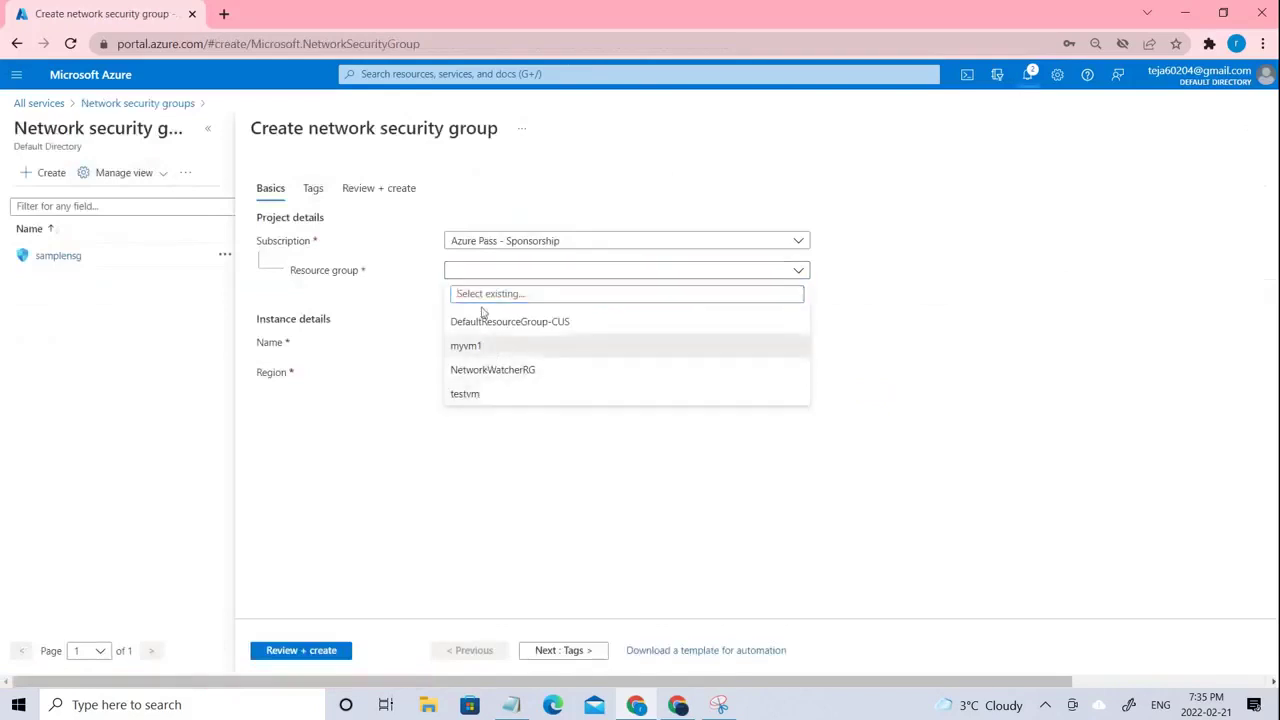
click(475, 345)
click(497, 341)
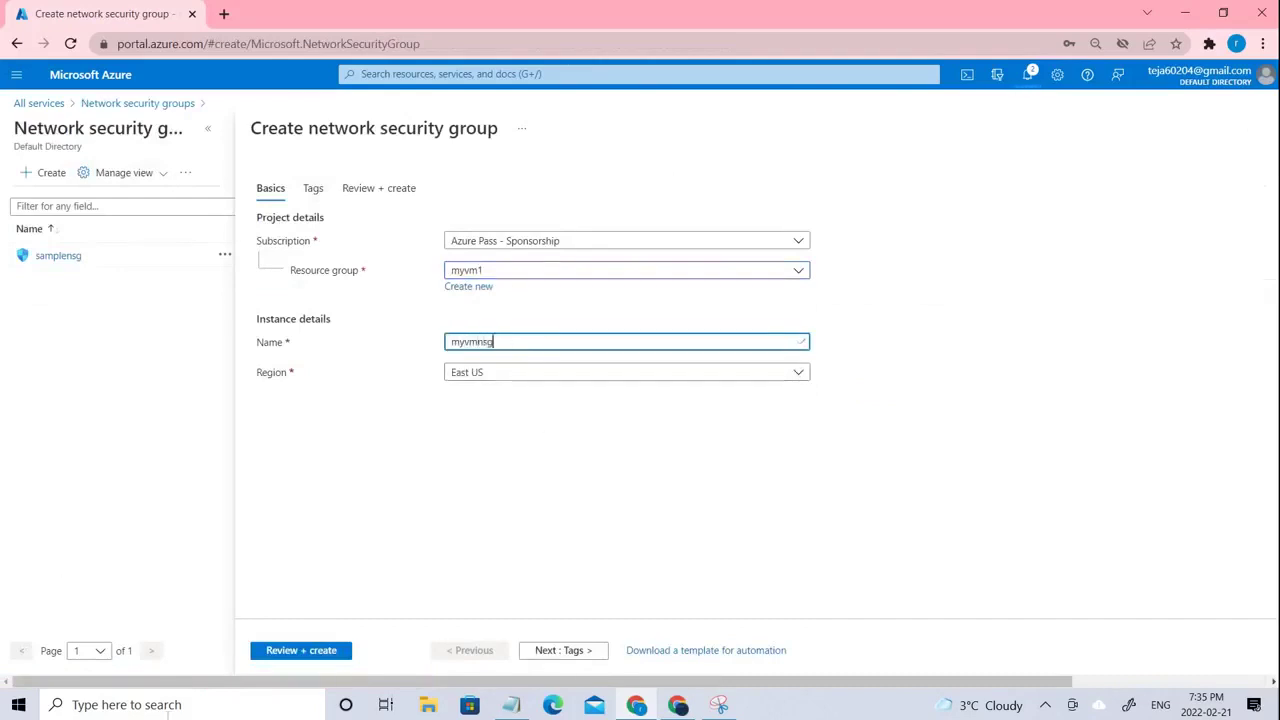
click(305, 651)
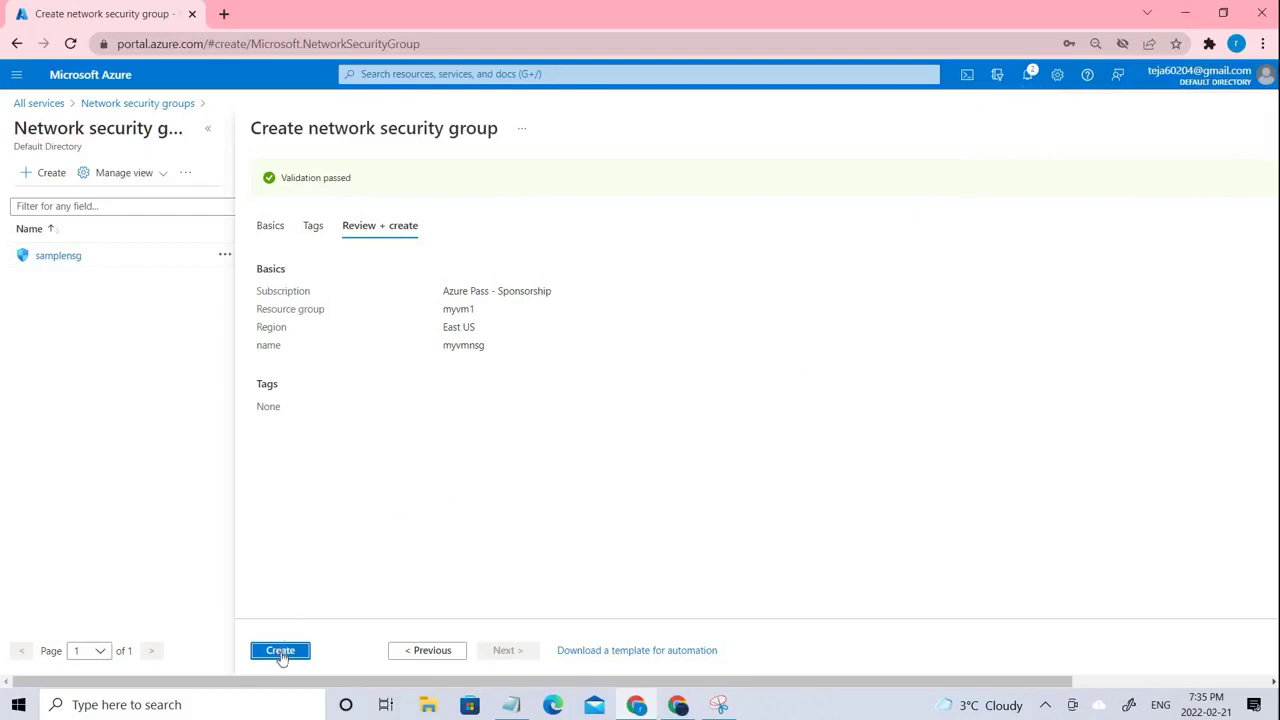
click(281, 651)
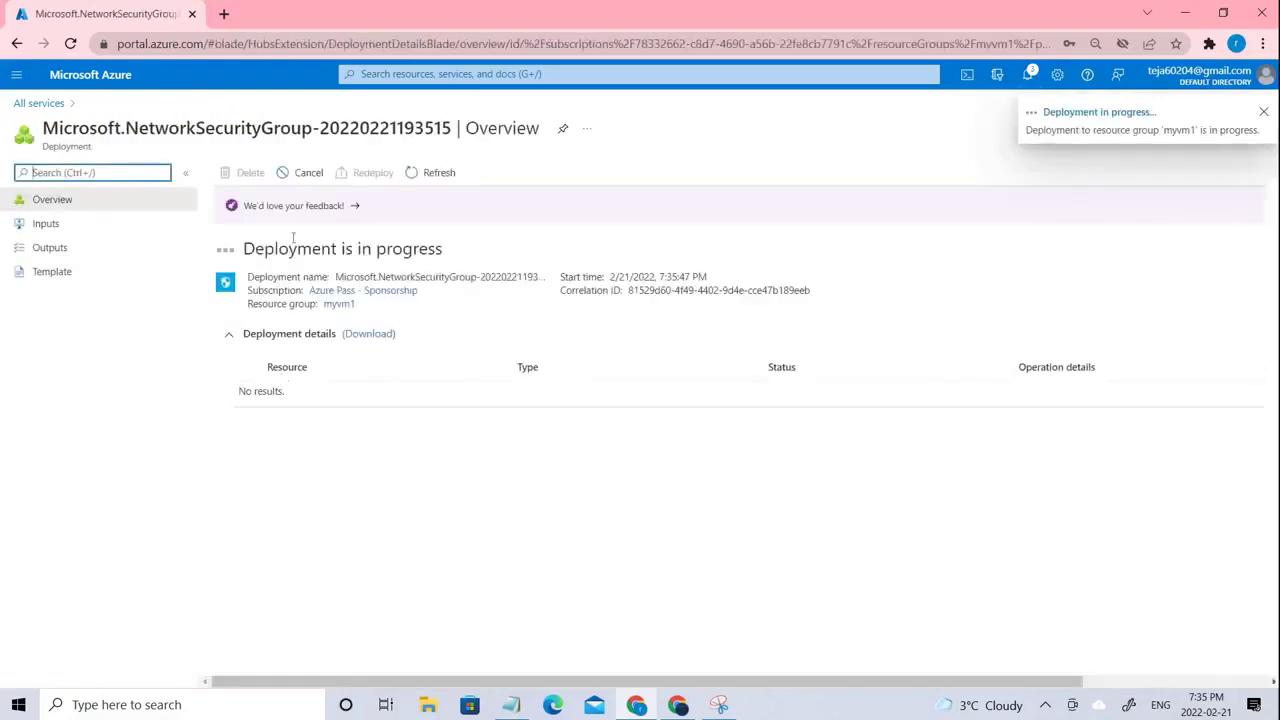
- Refresh the myvmnsg deployment, open the group, and view its Network interfaces page
click(431, 176)
click(300, 390)
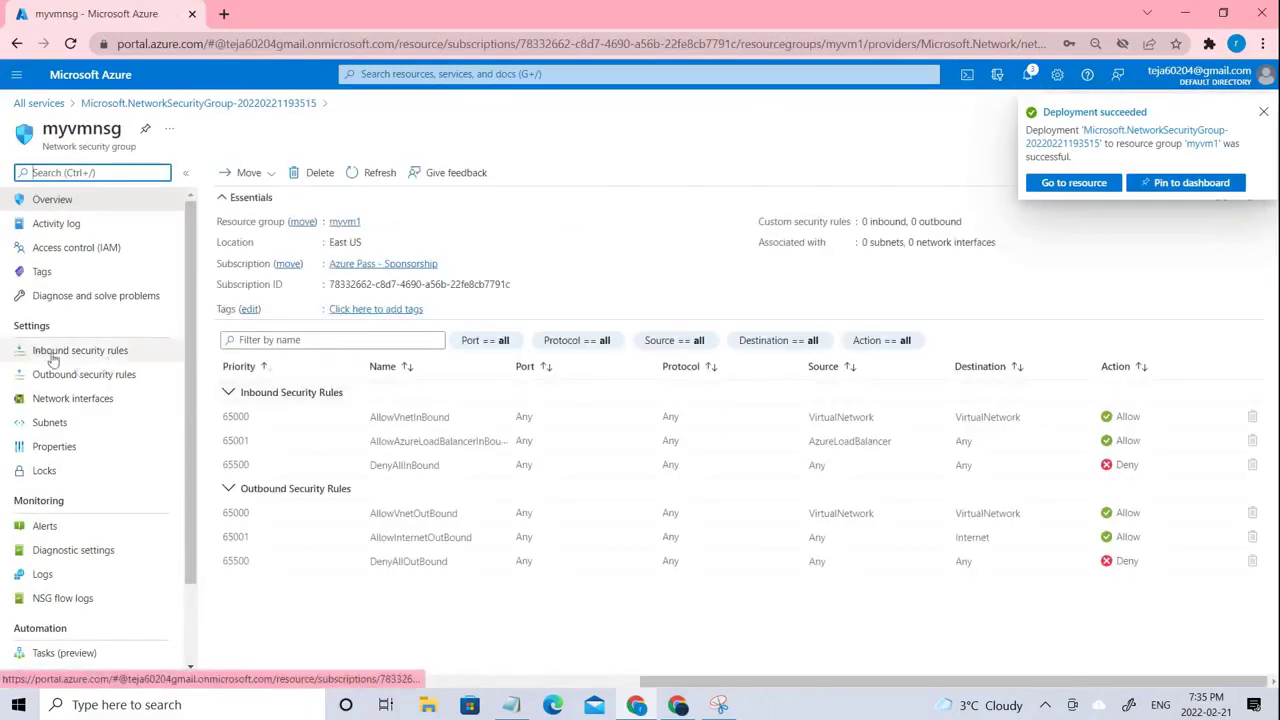
click(105, 403)
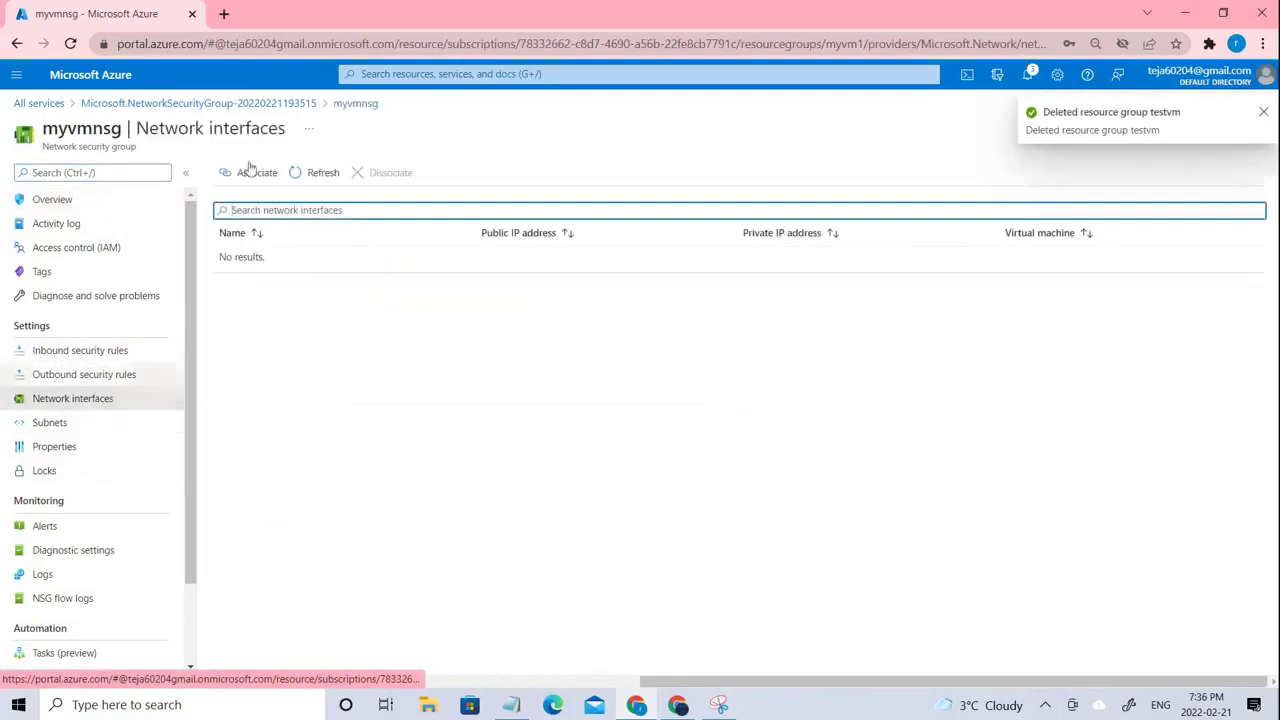
- Associate network interface myvm615 with myvmnsg, then view its inbound security rules
click(255, 173)
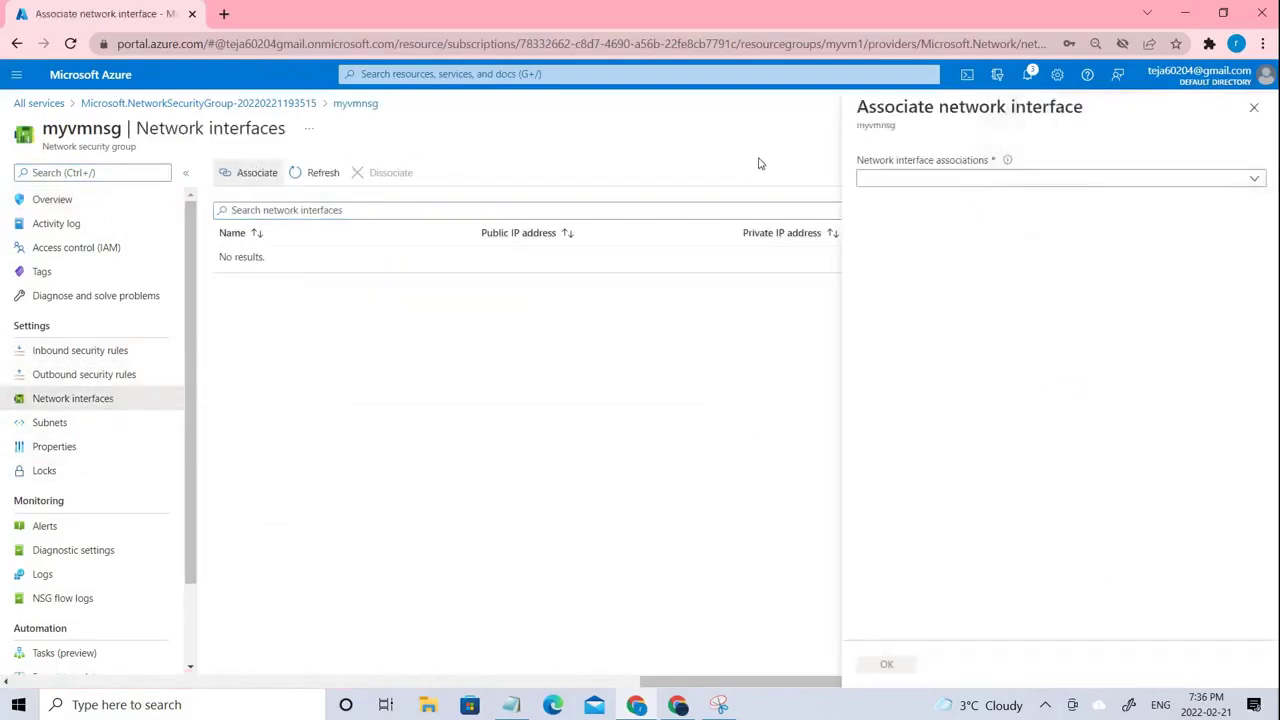
click(1057, 180)
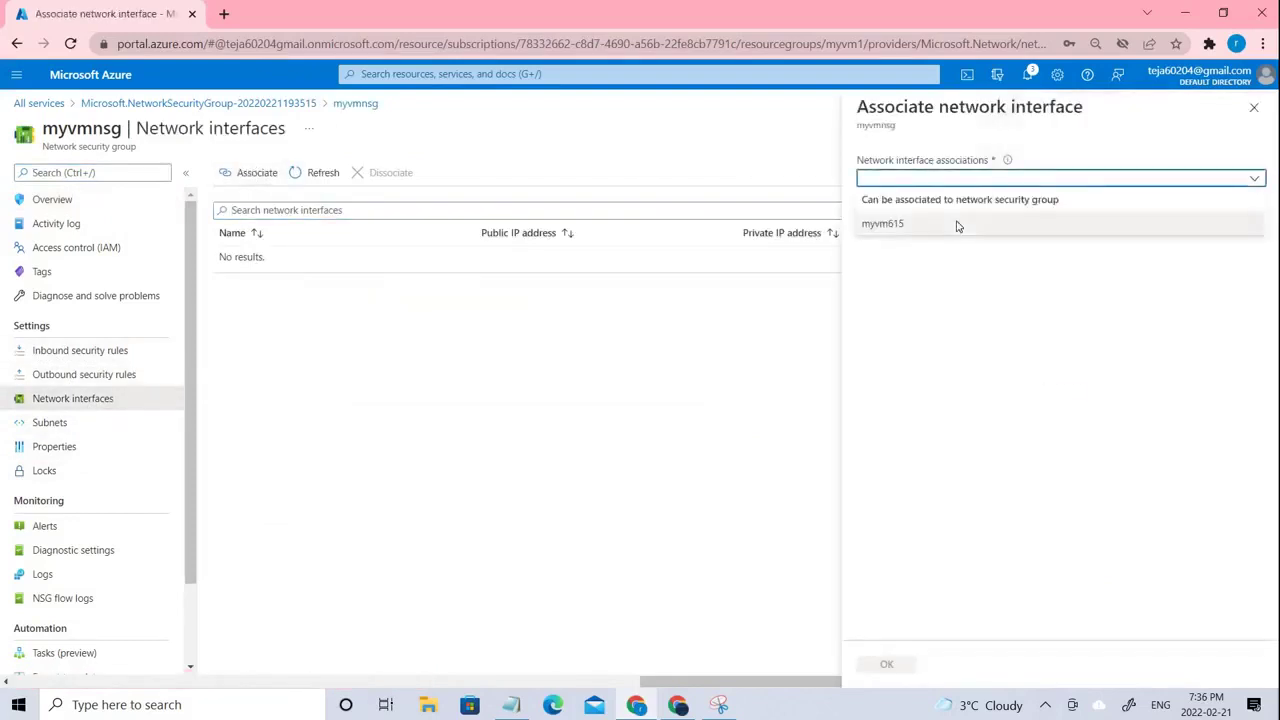
click(959, 225)
click(885, 665)
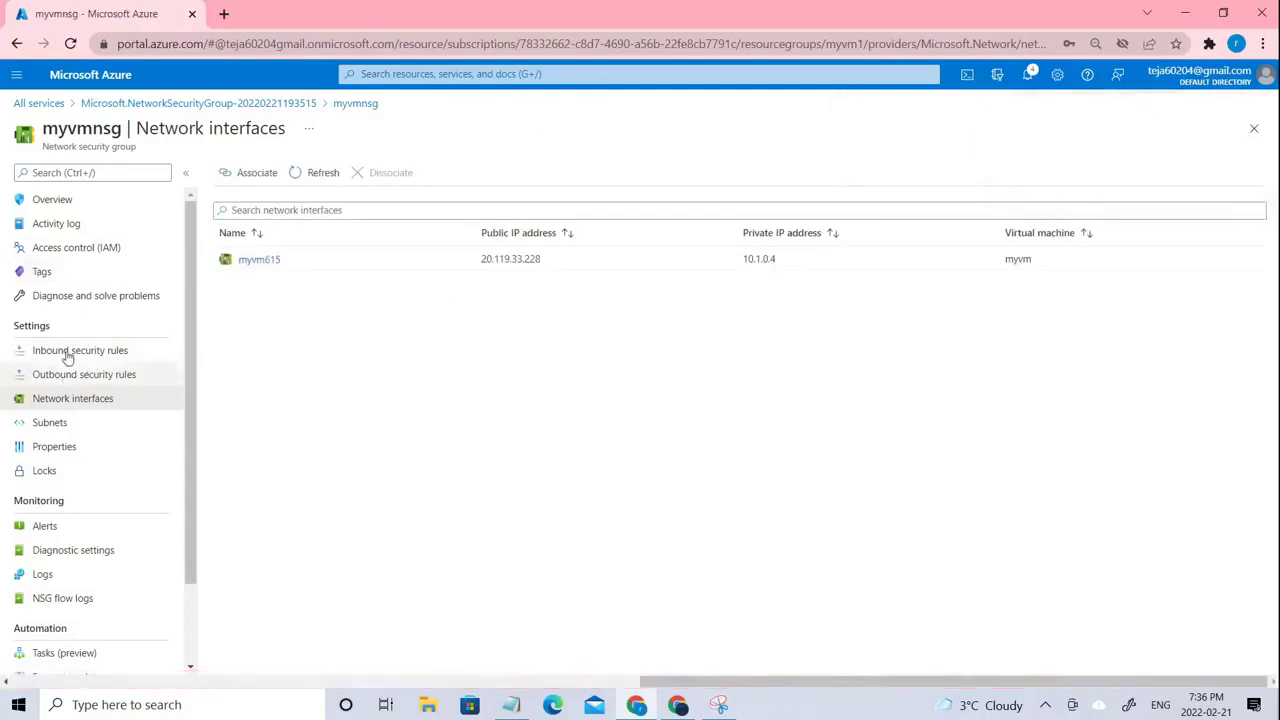
click(67, 355)
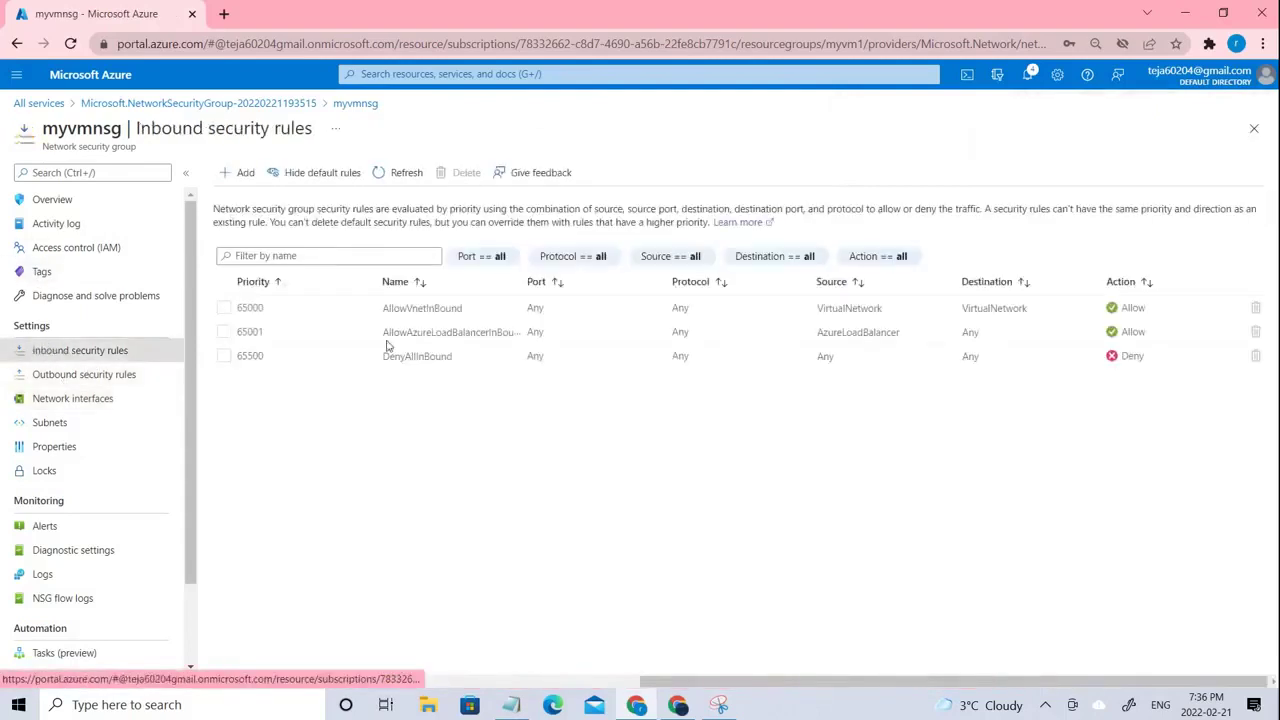
- Add inbound rule Allow_RDP to myvmnsg allowing TCP destination port 3389 at priority 100
click(243, 173)
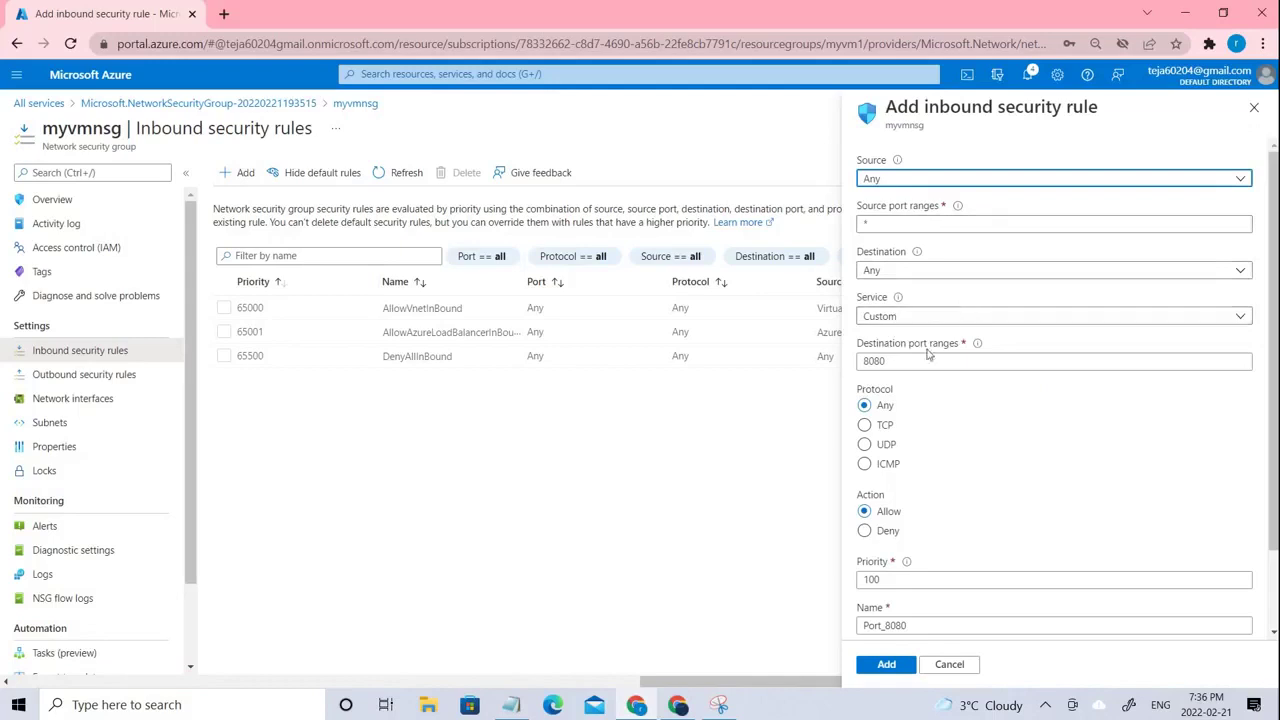
double_click(874, 361)
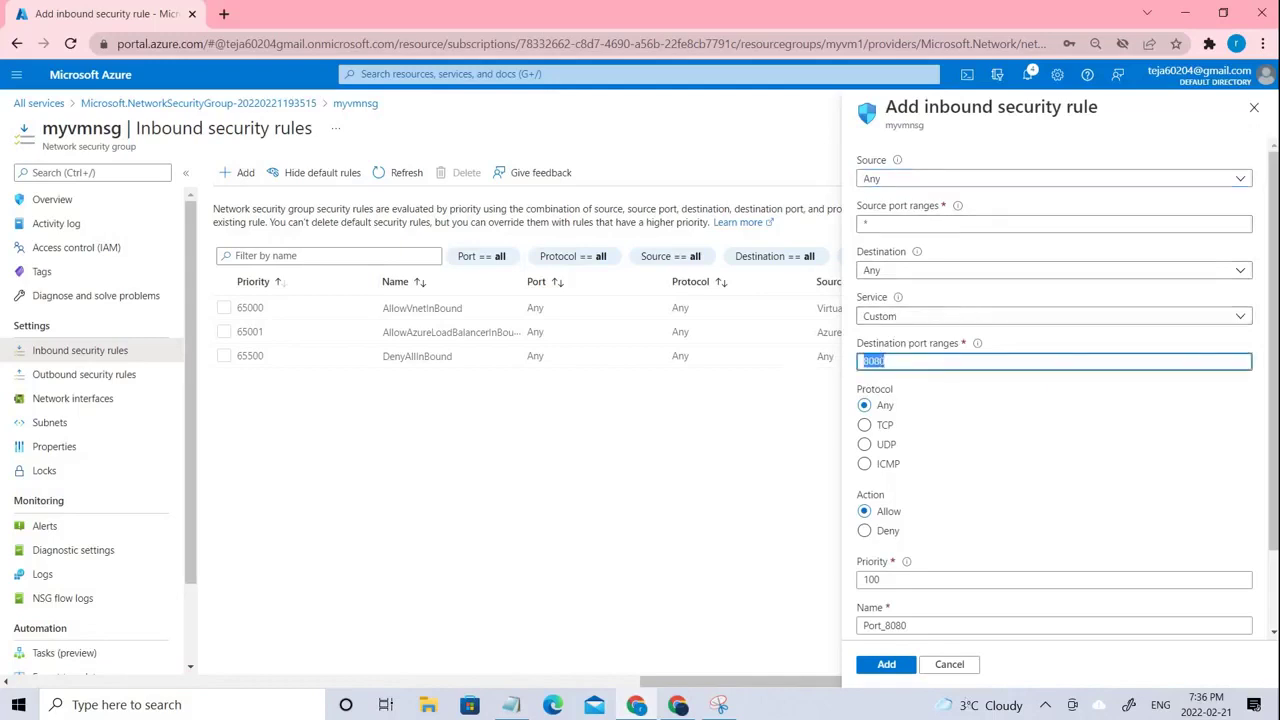
text(3389)
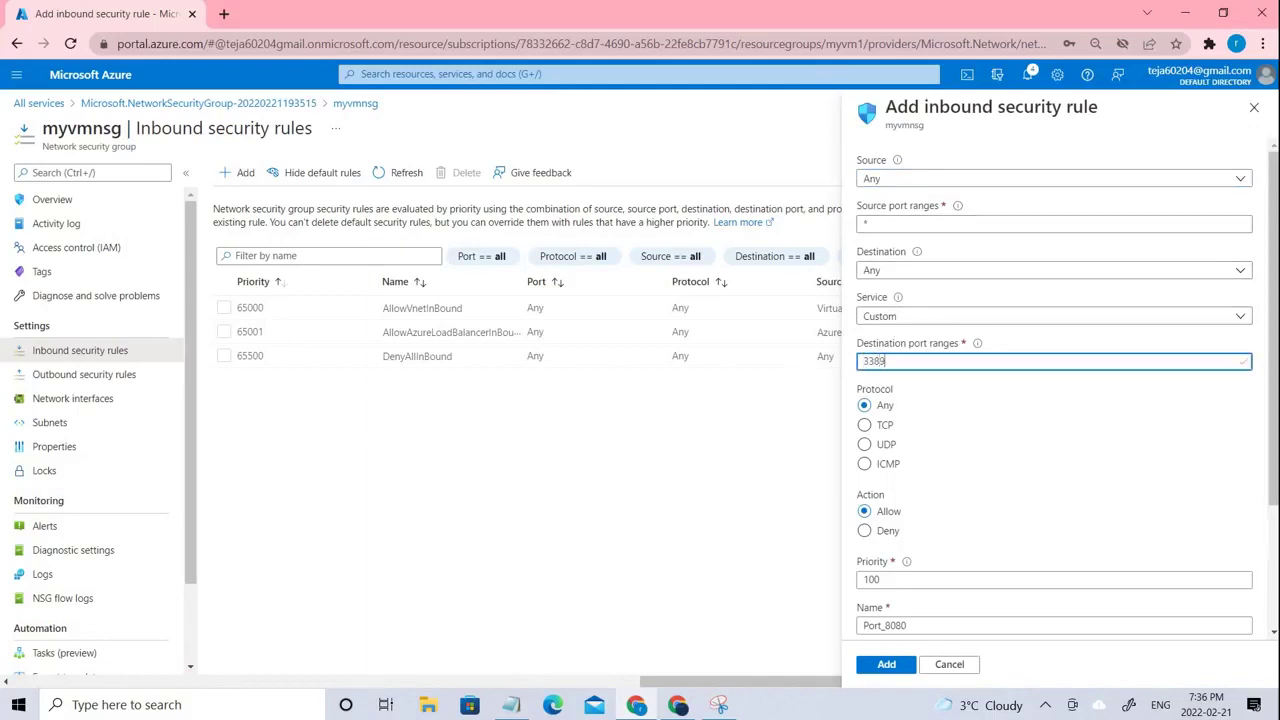
click(864, 424)
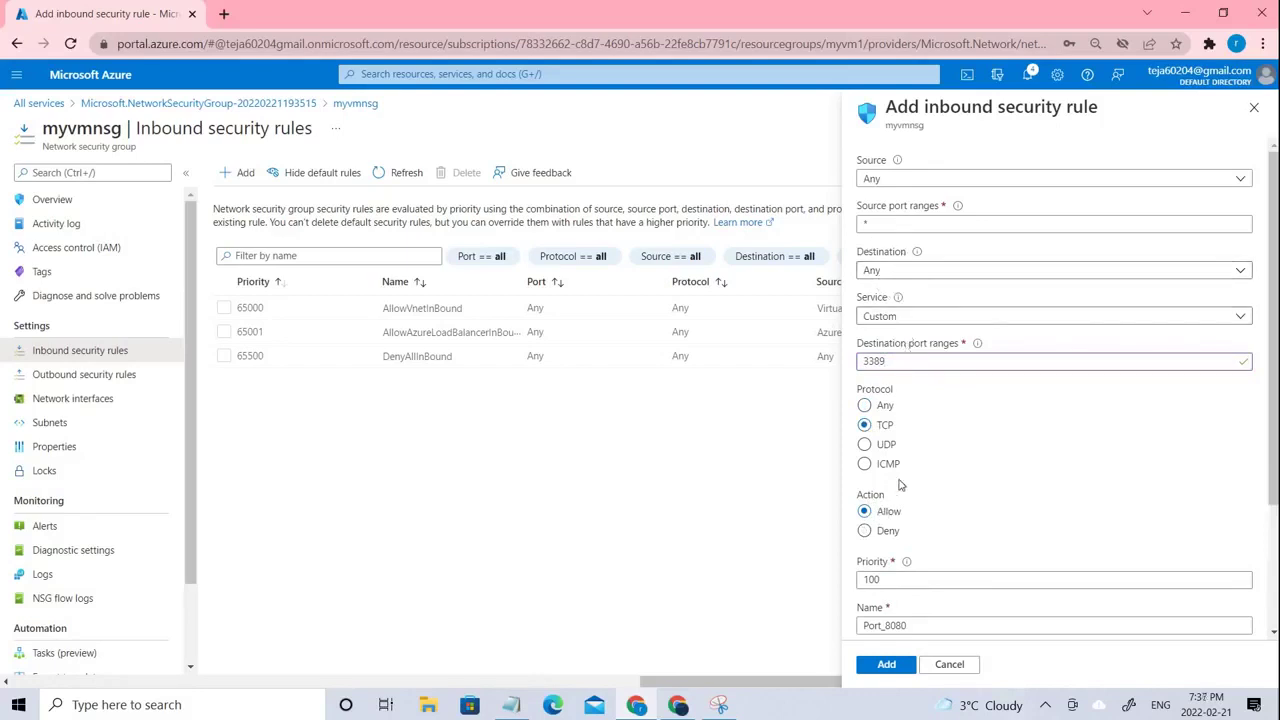
scroll(903, 510, down, 2)
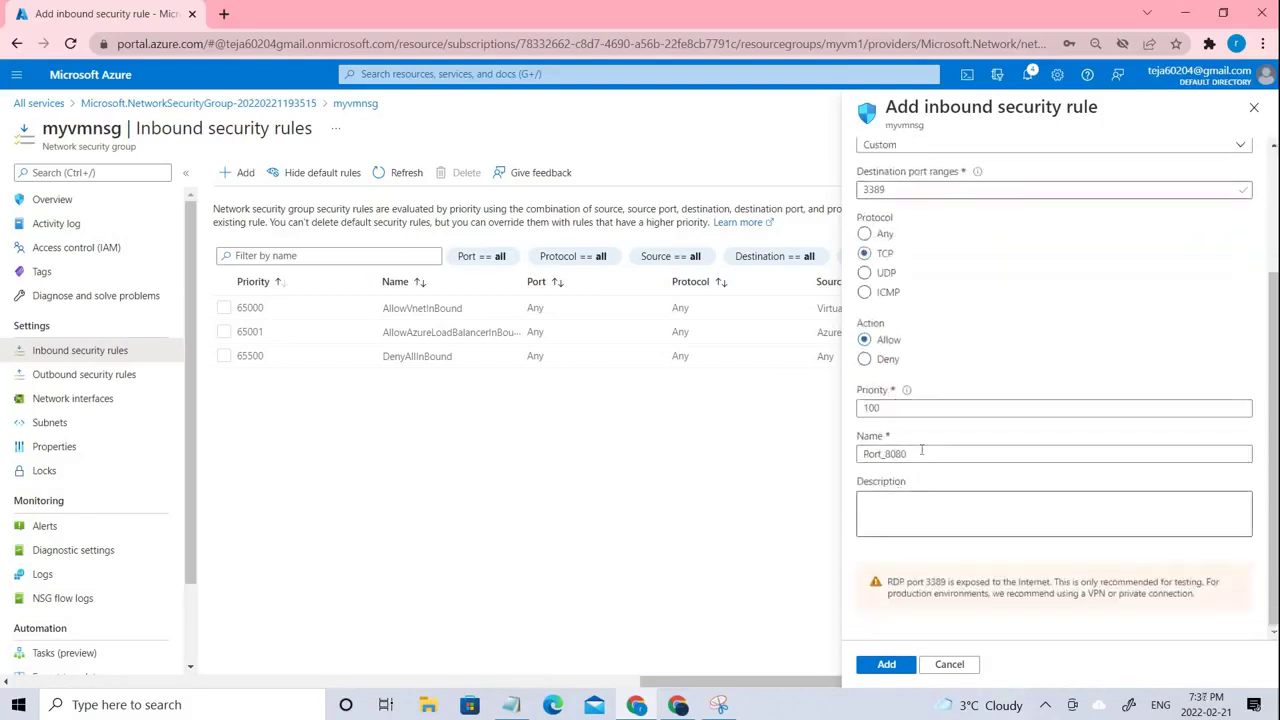
key(Tab)
text(A)
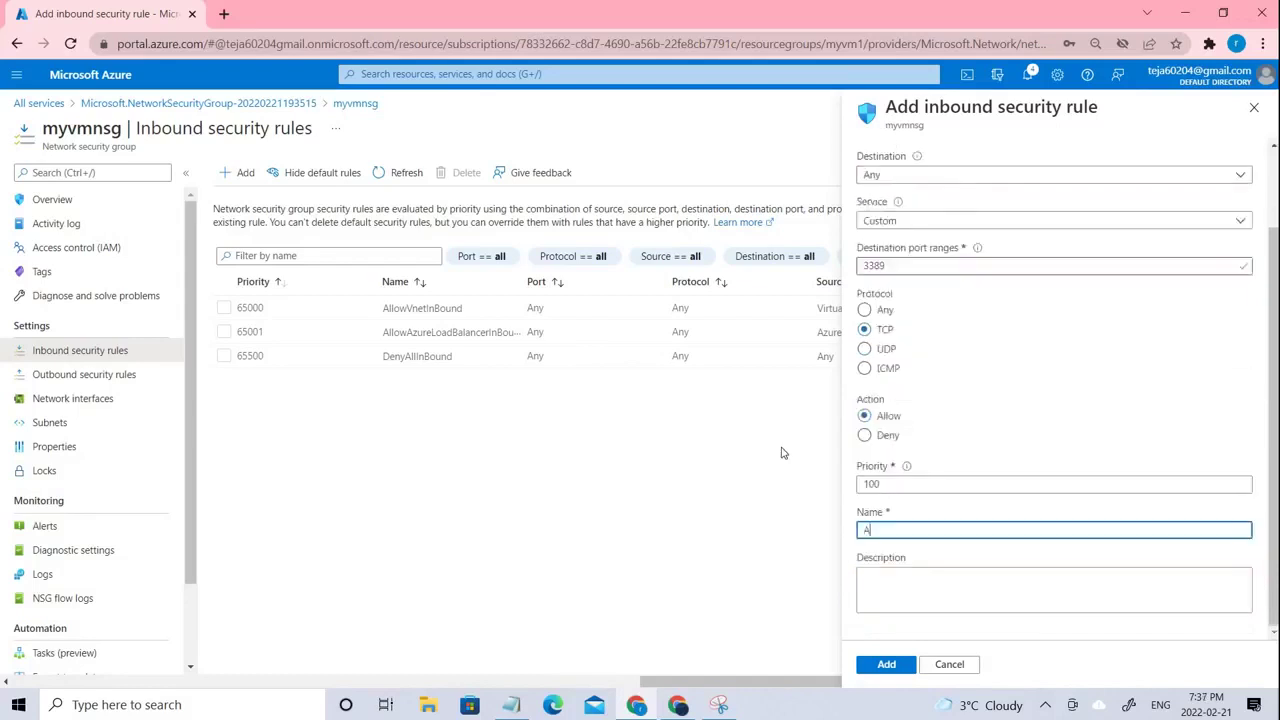
text(llow_RDP)
scroll(1000, 160, up, 2)
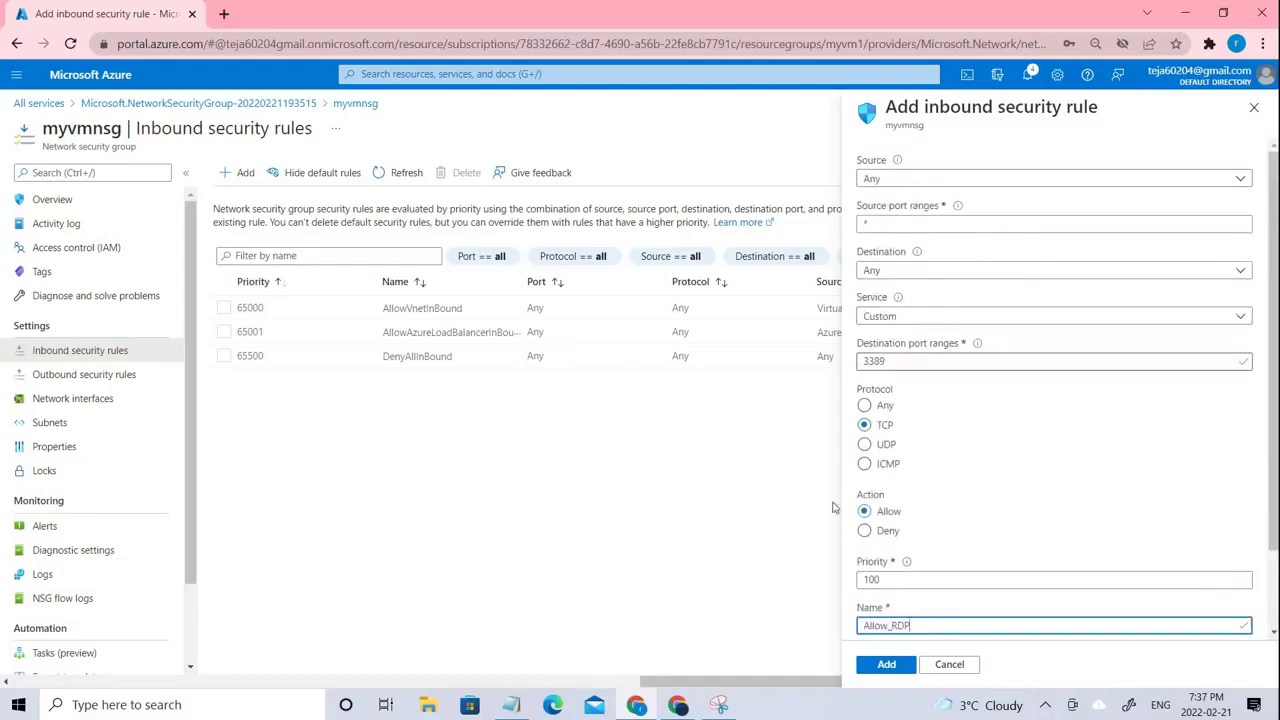
click(889, 664)
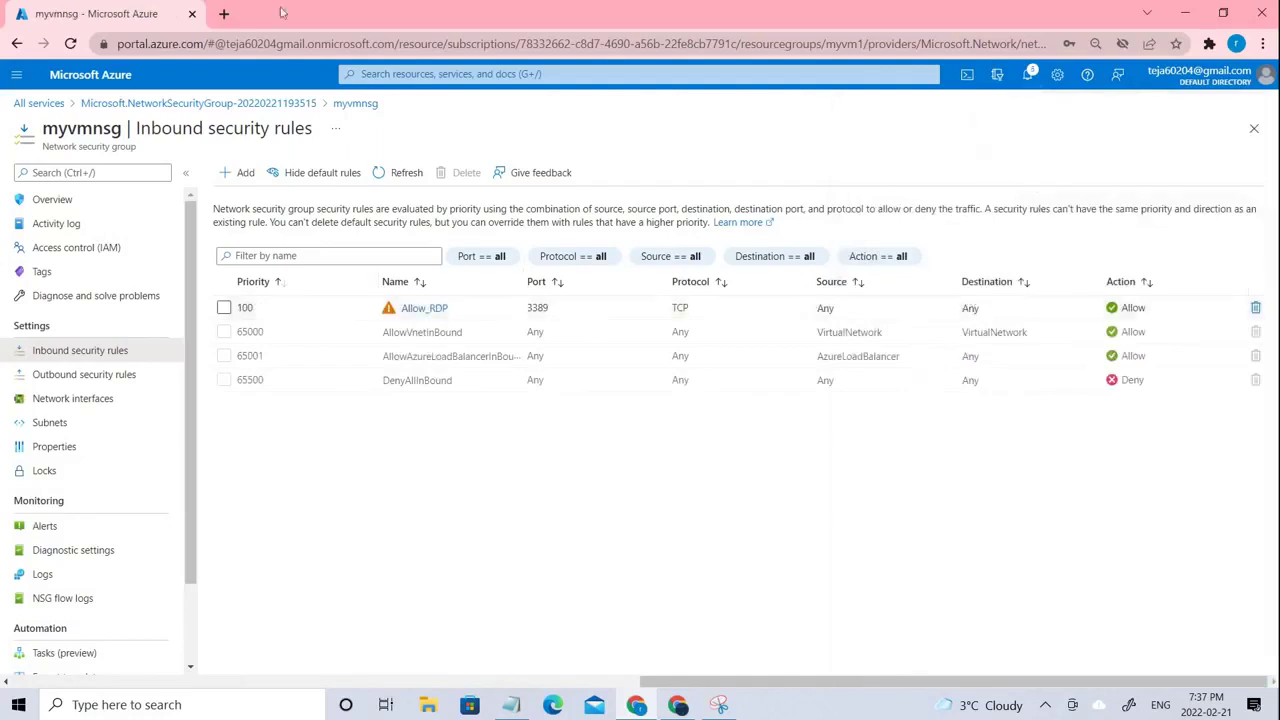
- Open the myvm virtual machine from All services > Virtual machines
click(40, 104)
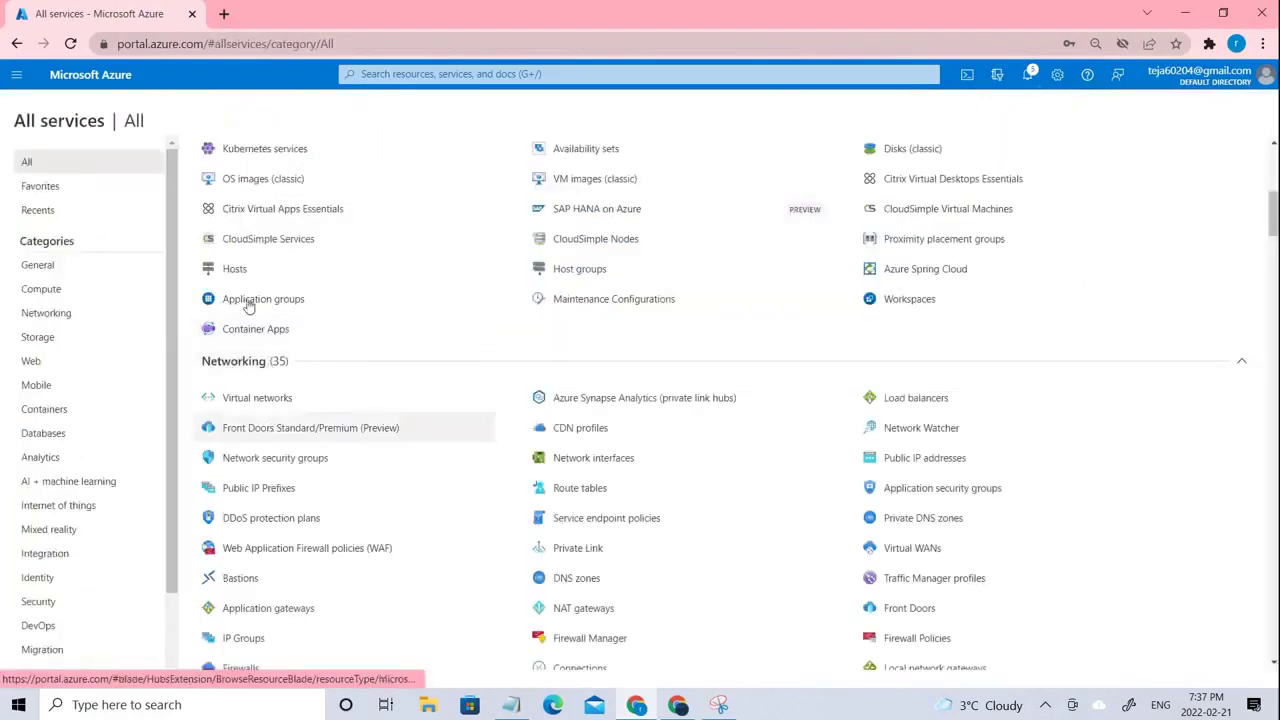
scroll(266, 304, up, 2)
click(266, 307)
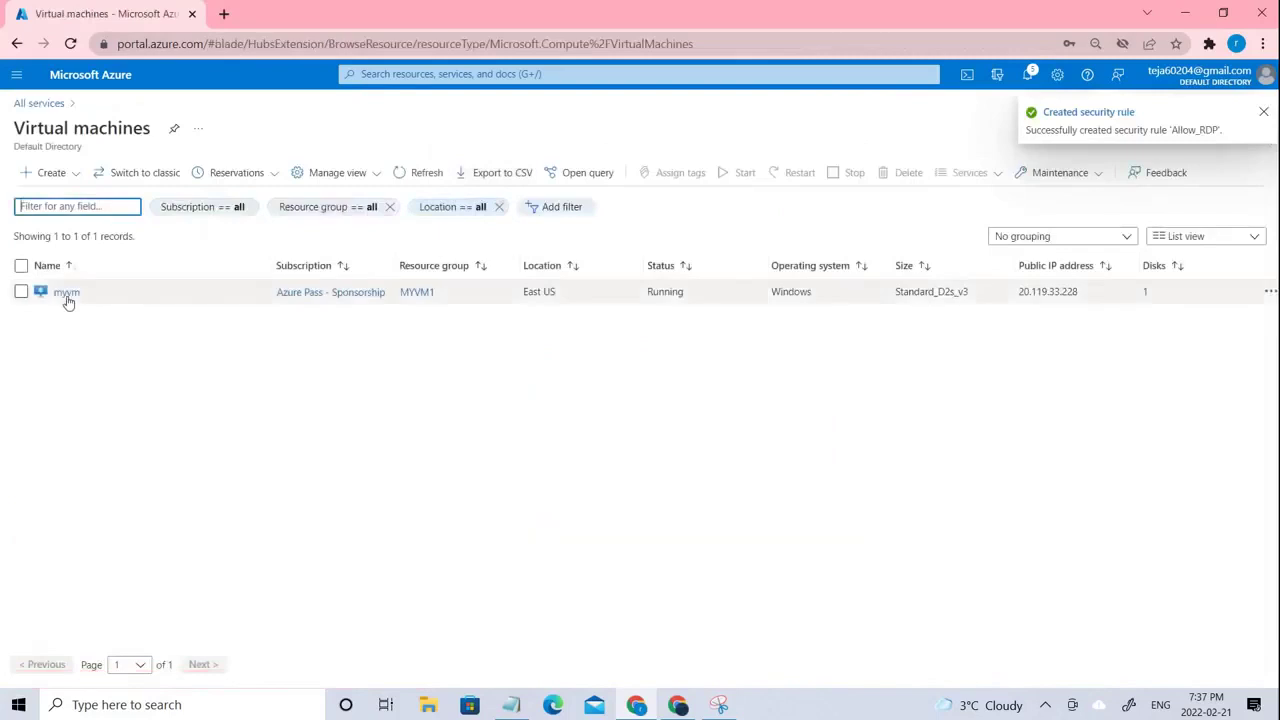
click(66, 293)
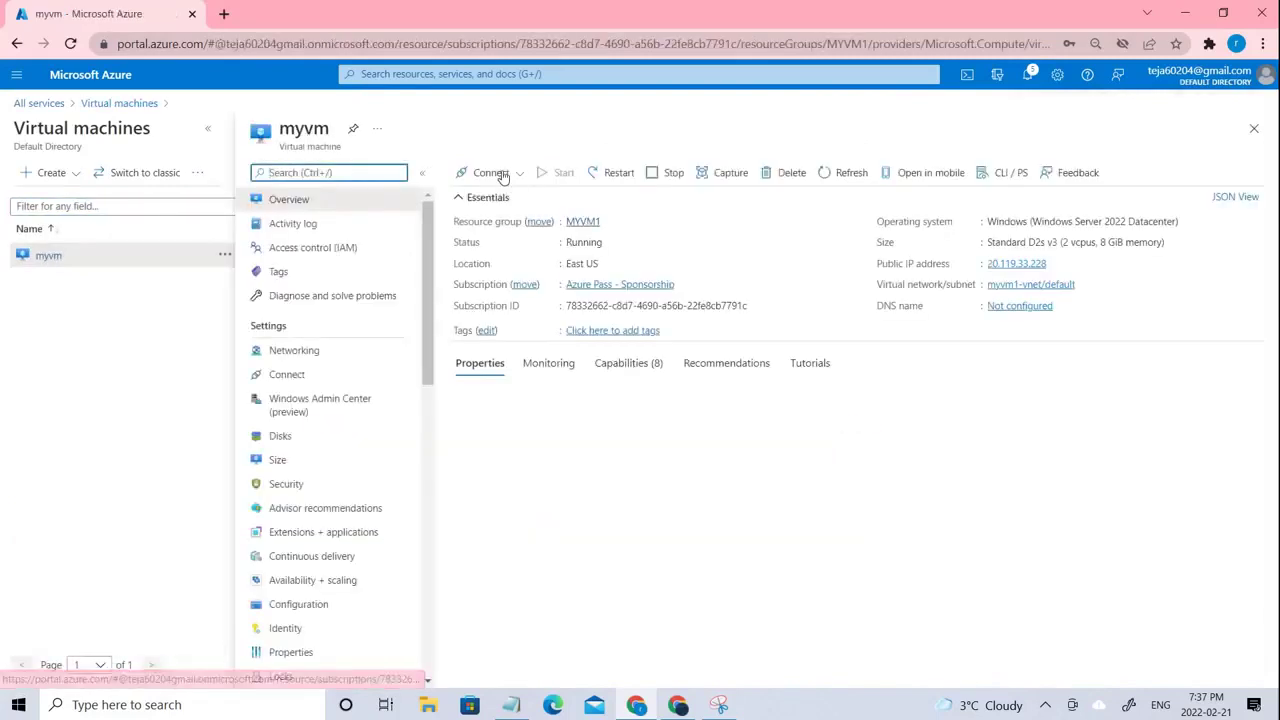
- Download myvm's RDP file, attempt the connection, dismiss the error, and return to Virtual machines
click(494, 174)
click(504, 200)
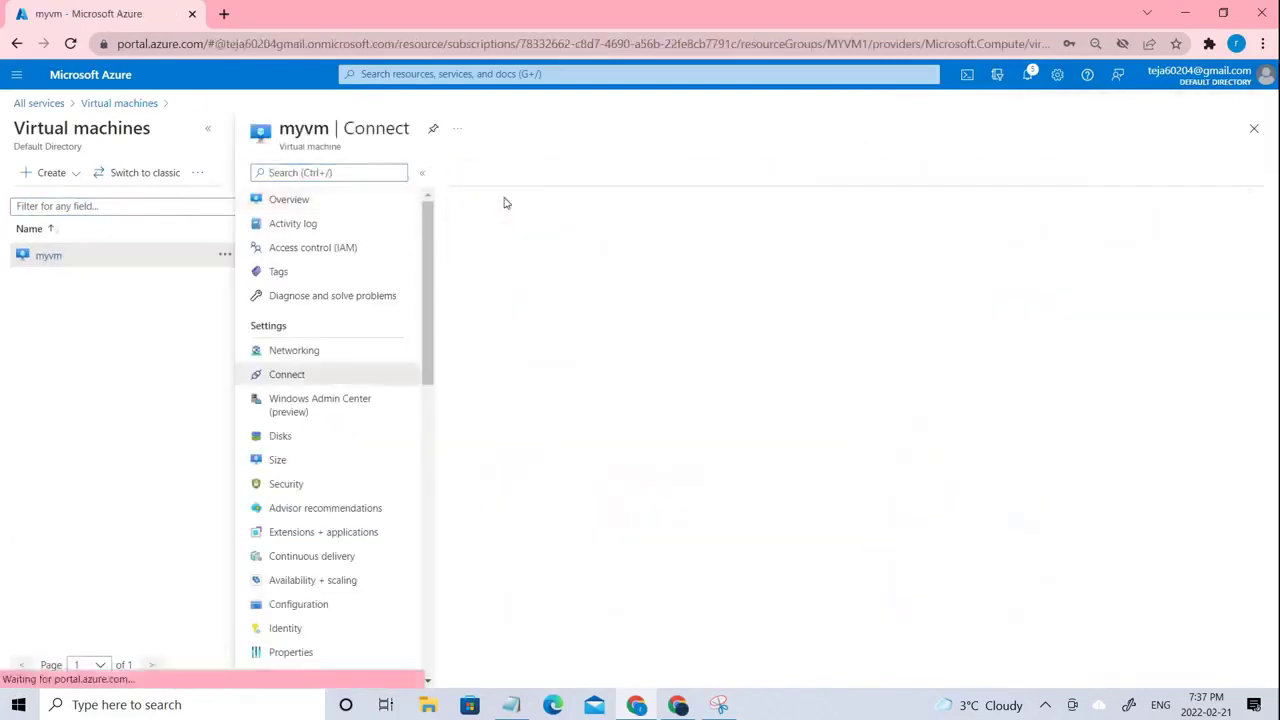
click(513, 405)
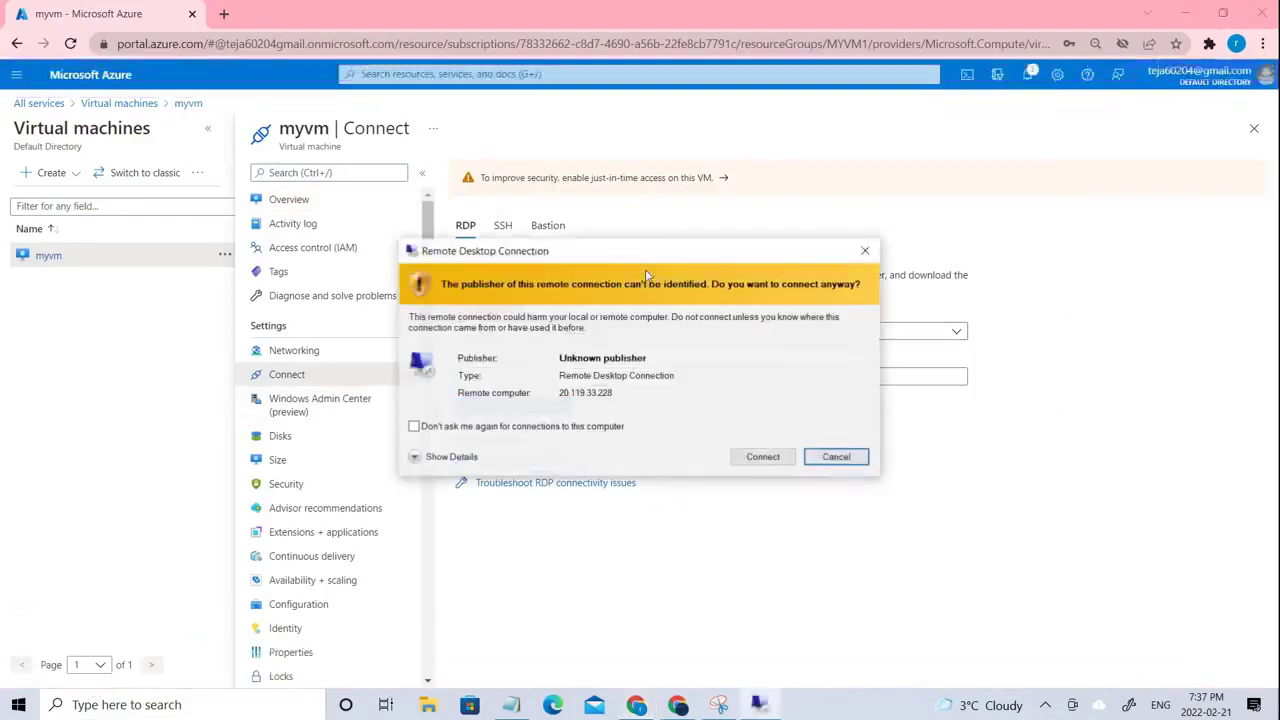
click(760, 457)
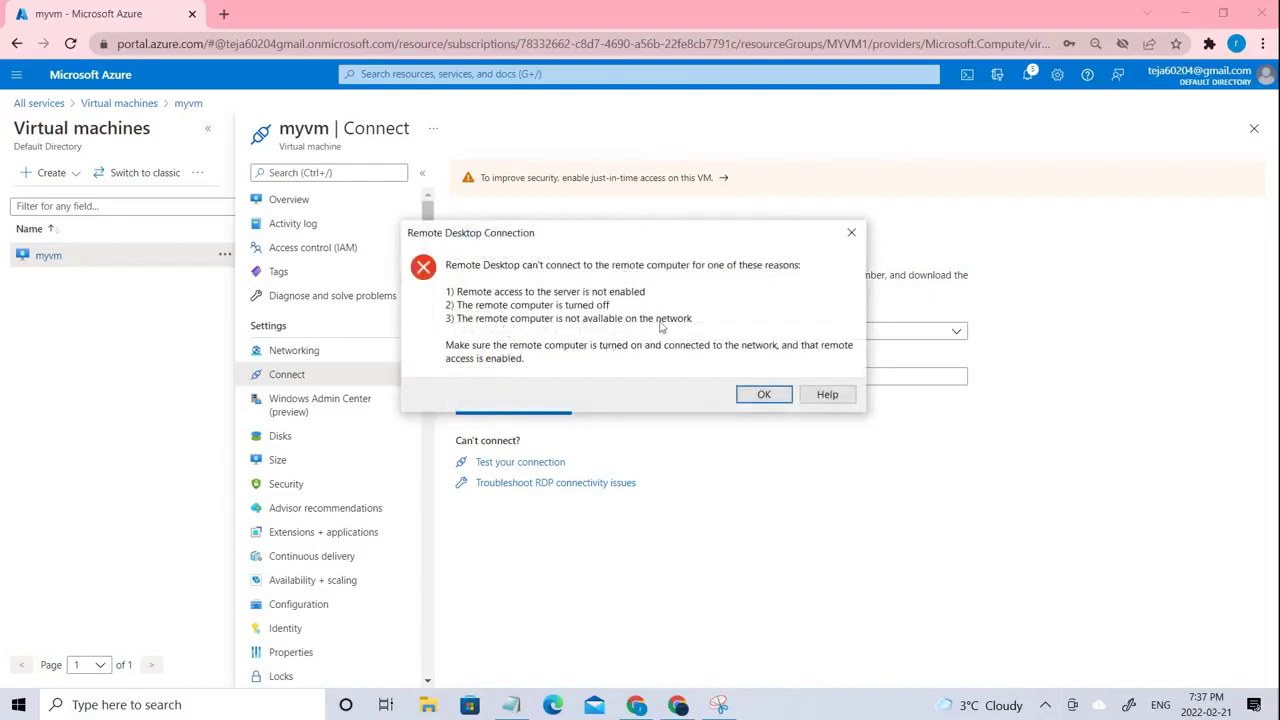
click(765, 396)
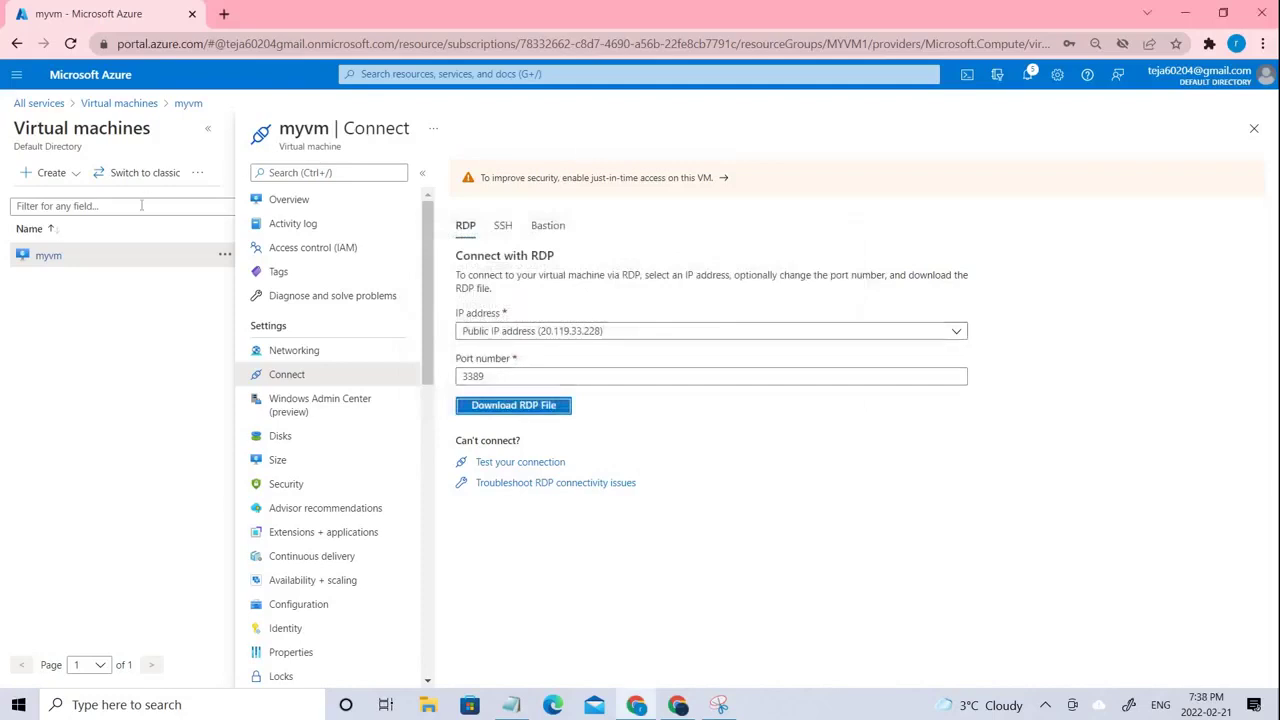
click(113, 104)
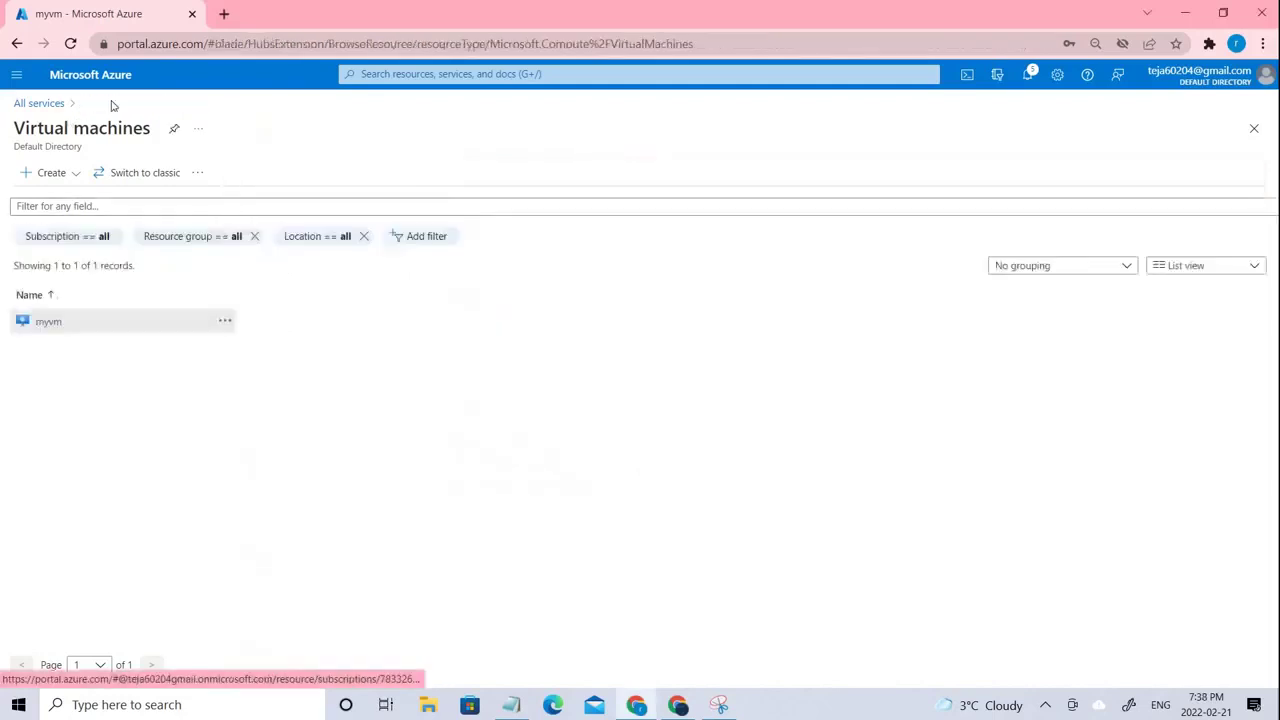
click(36, 106)
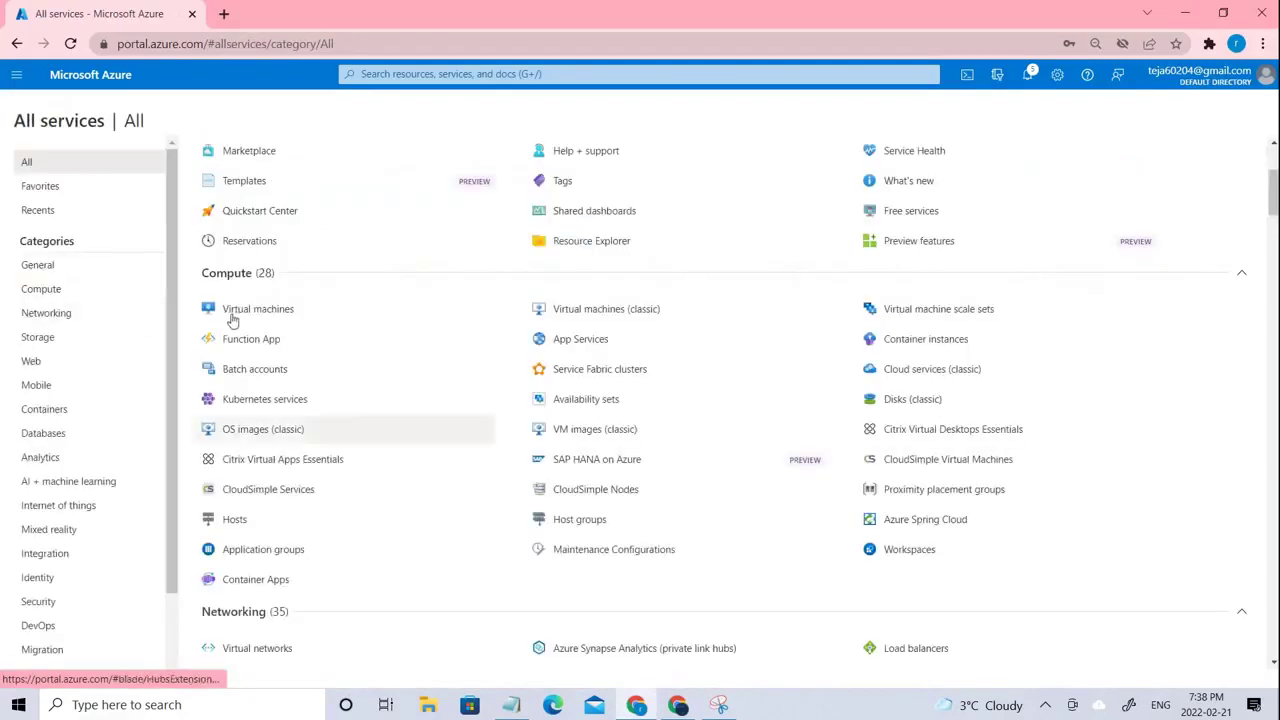
scroll(240, 464, down, 2)
scroll(240, 460, down, 1)
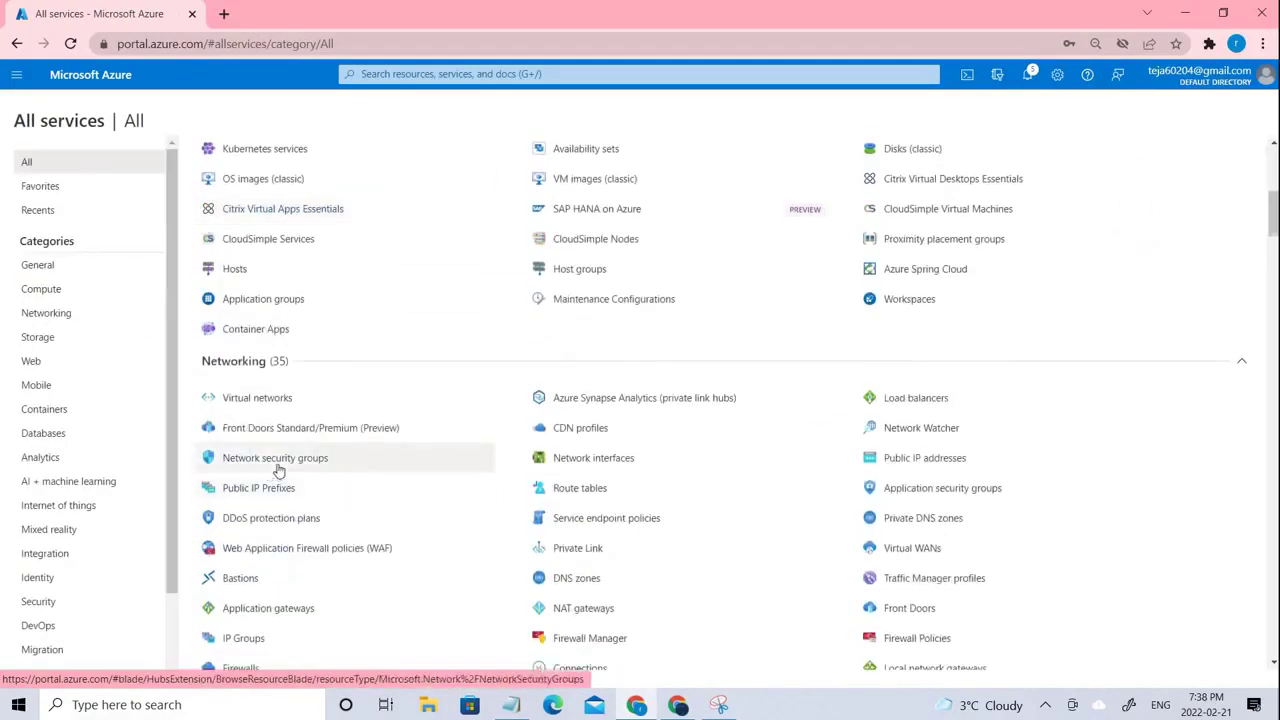
click(284, 455)
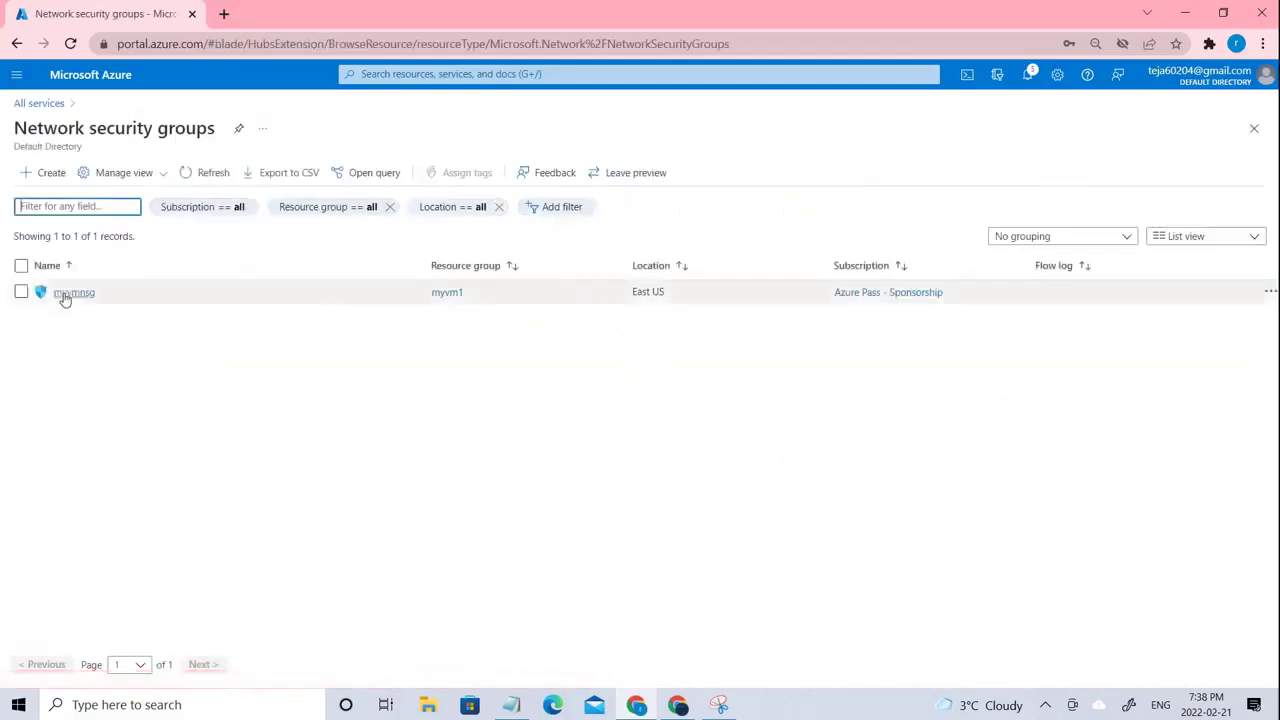
click(64, 294)
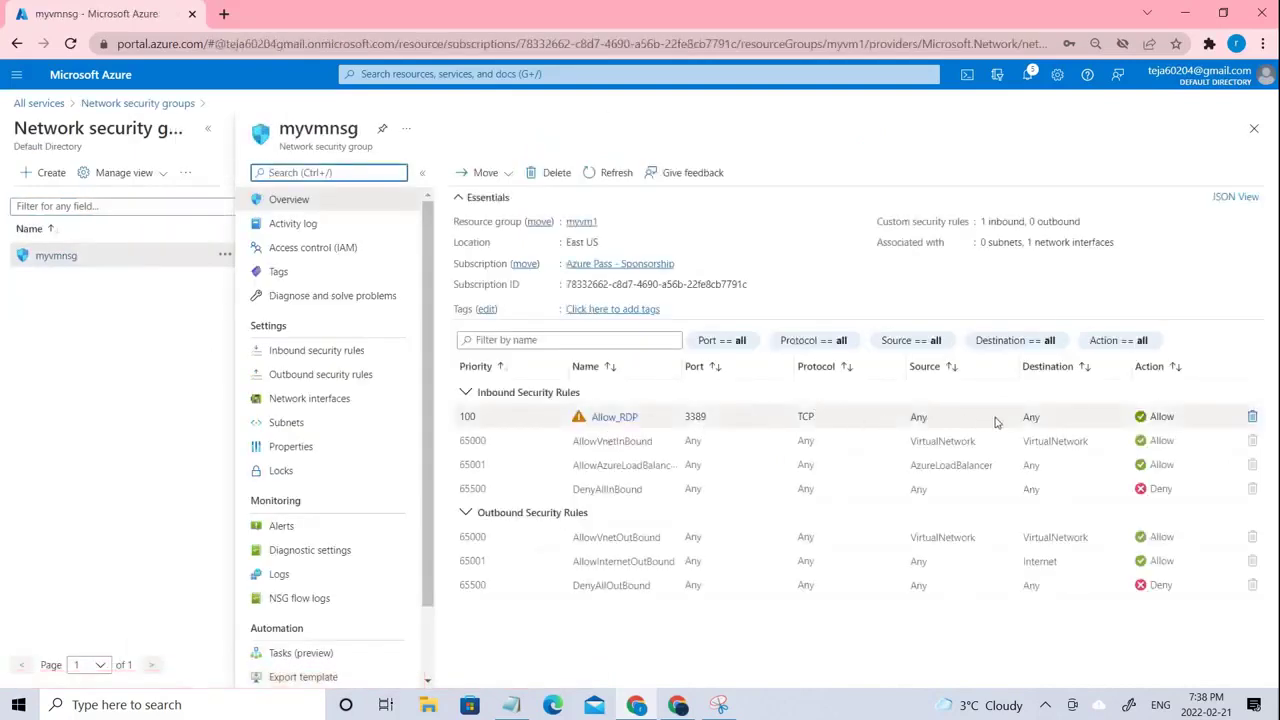
click(613, 419)
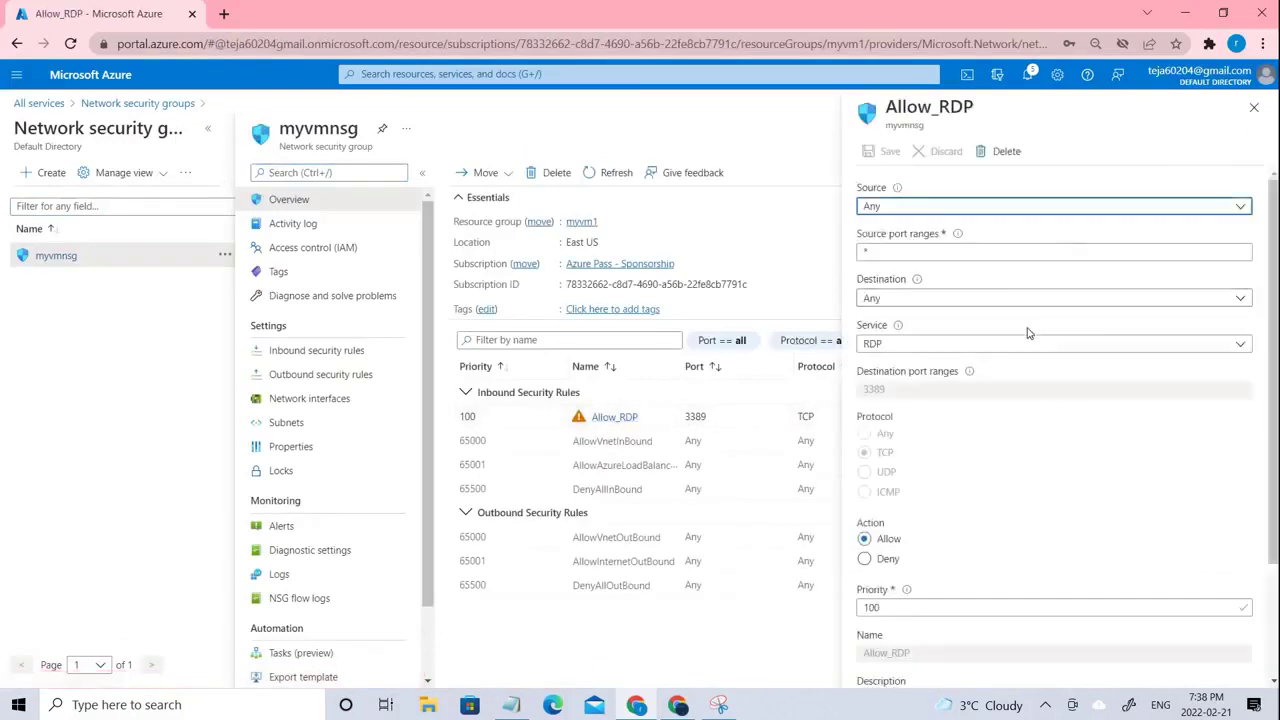
scroll(1172, 413, down, 3)
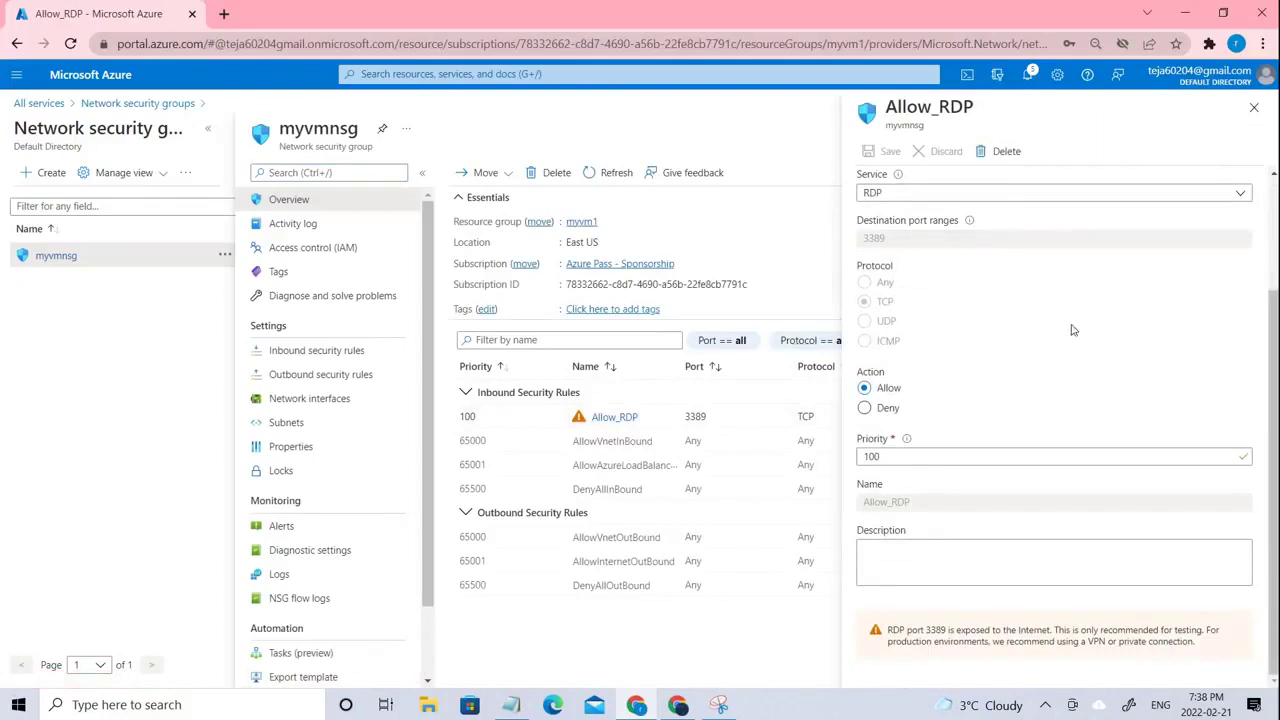
scroll(921, 317, up, 1)
scroll(915, 330, up, 2)
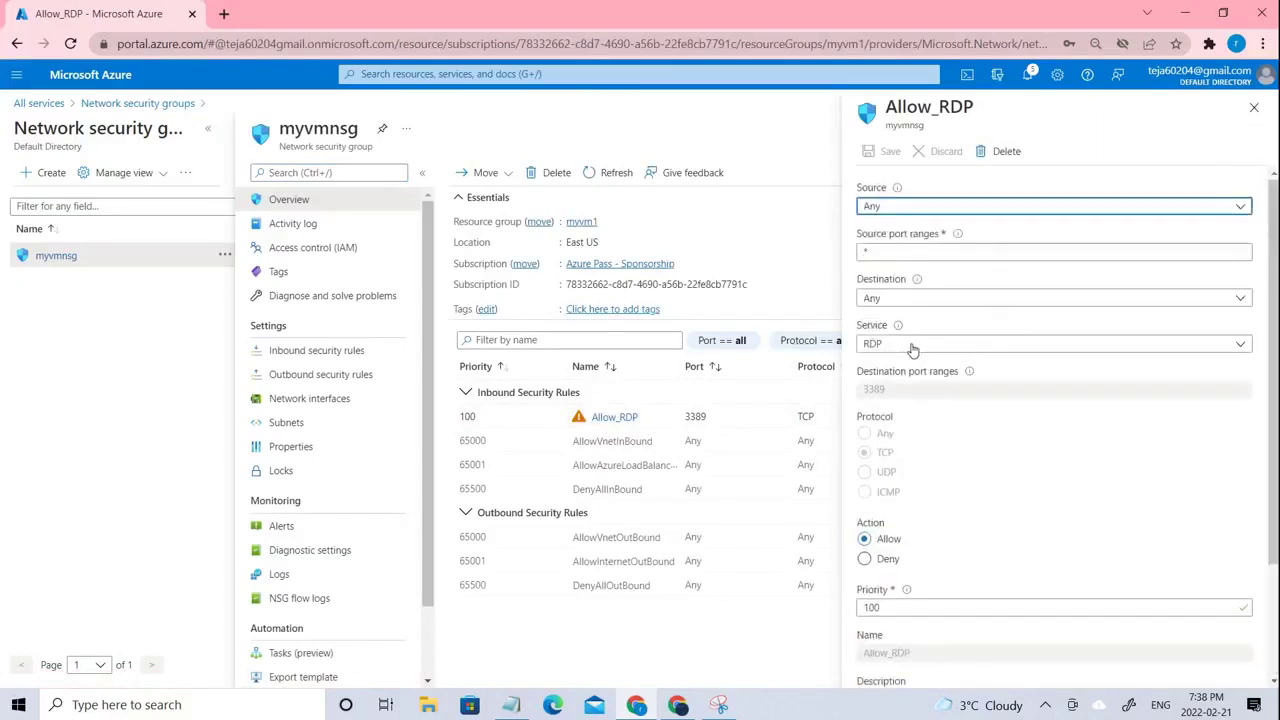
click(1146, 346)
click(1041, 297)
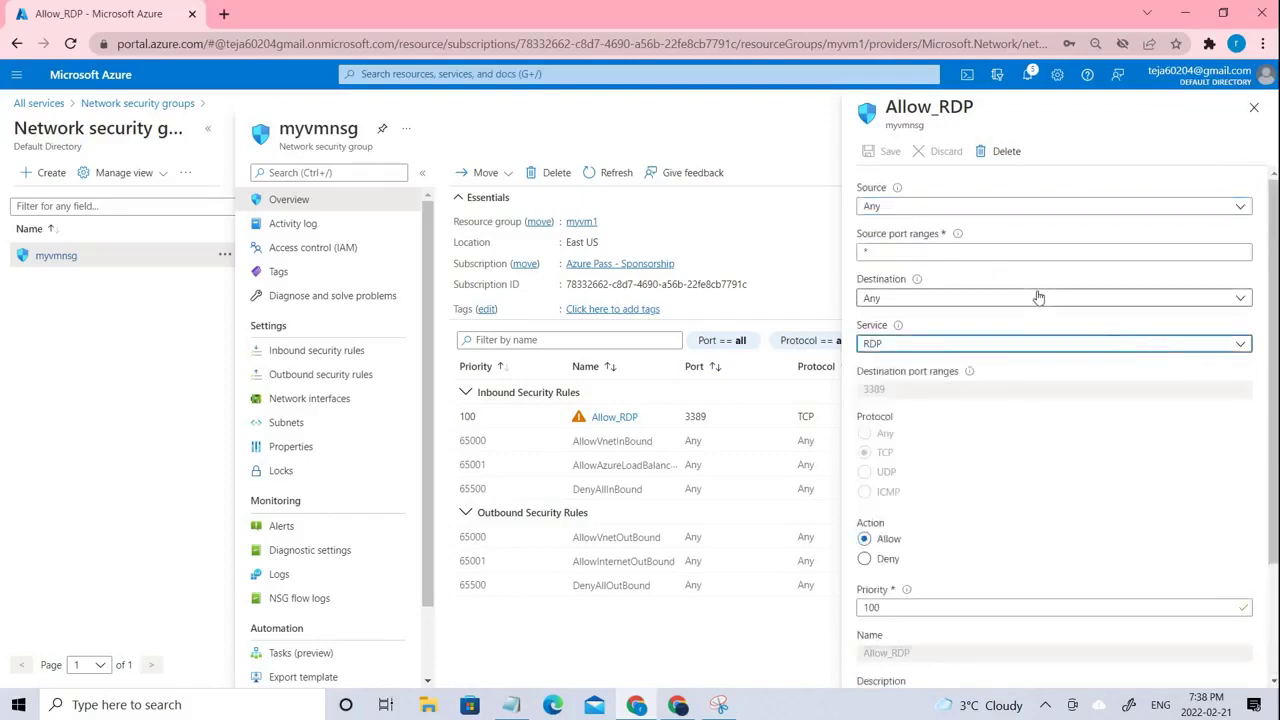
click(1039, 297)
click(1039, 297)
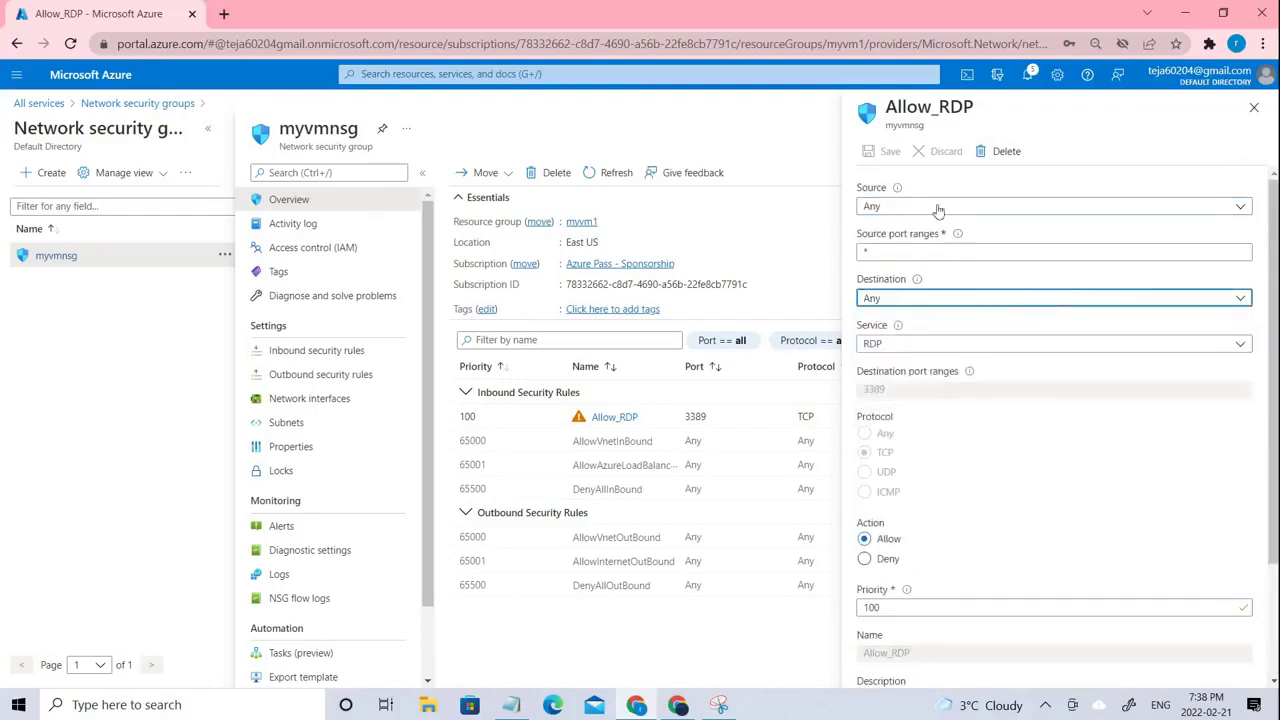
scroll(981, 421, down, 3)
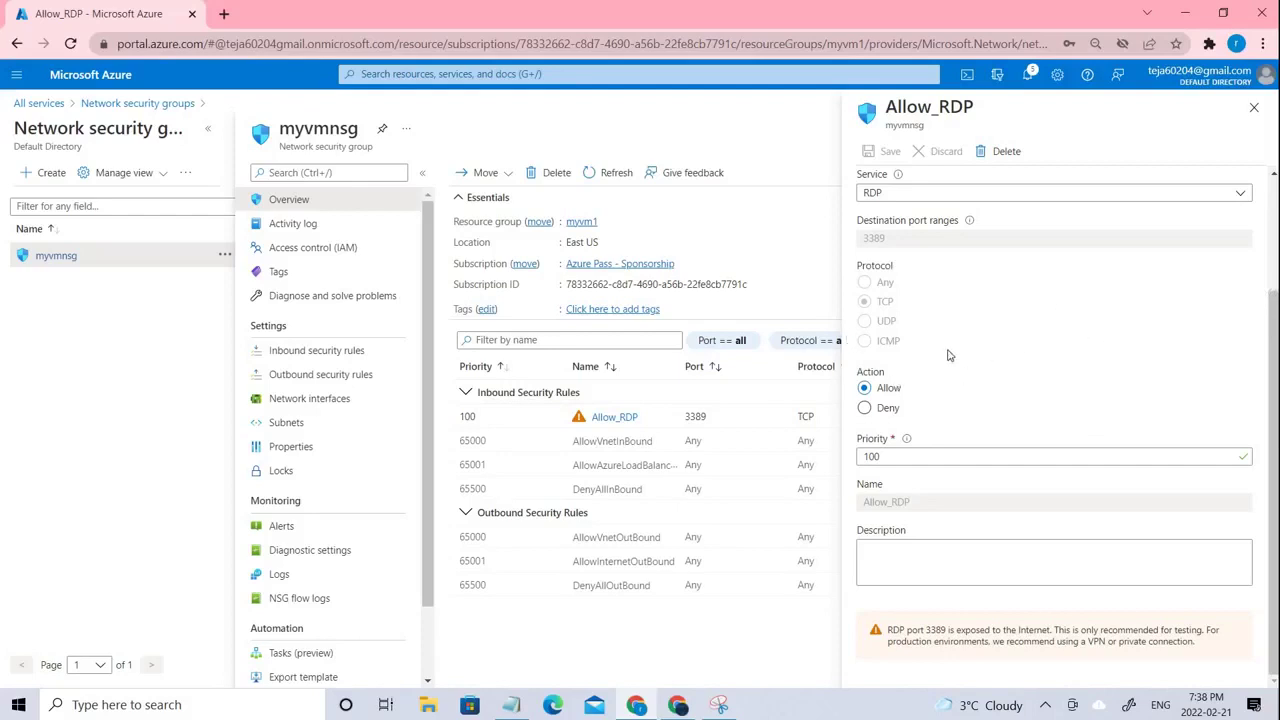
scroll(948, 355, up, 2)
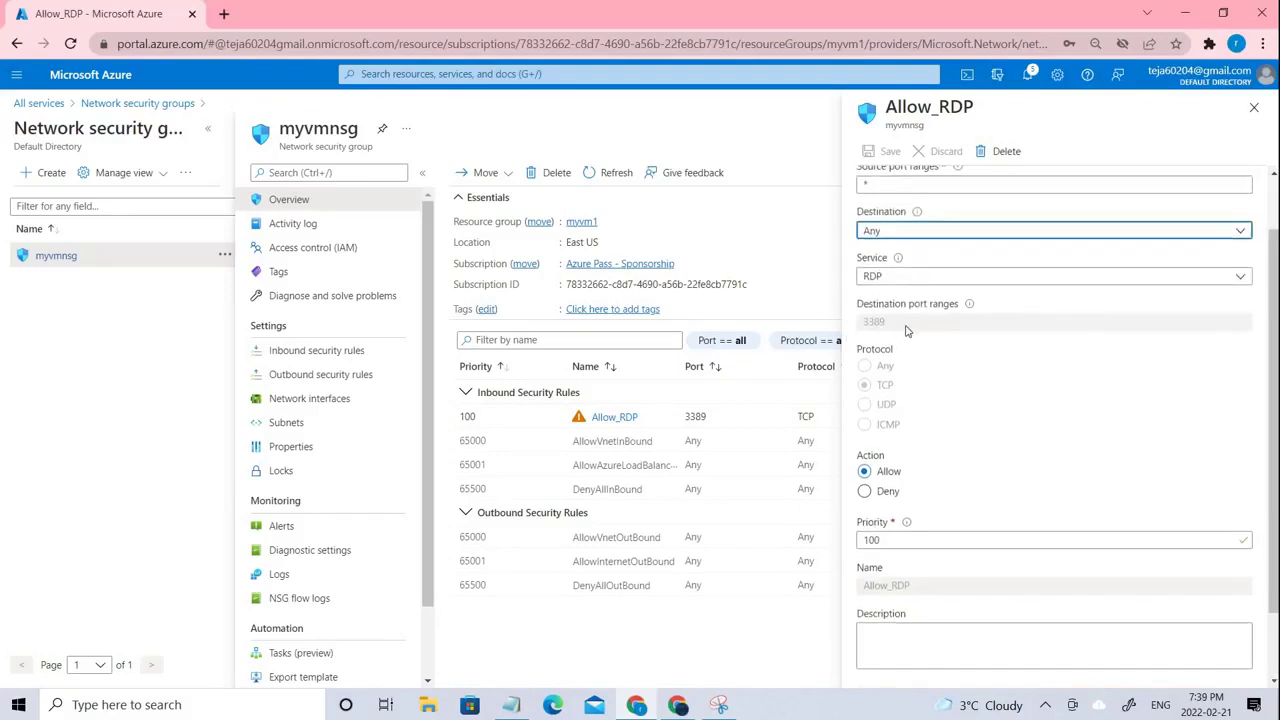
scroll(904, 429, down, 2)
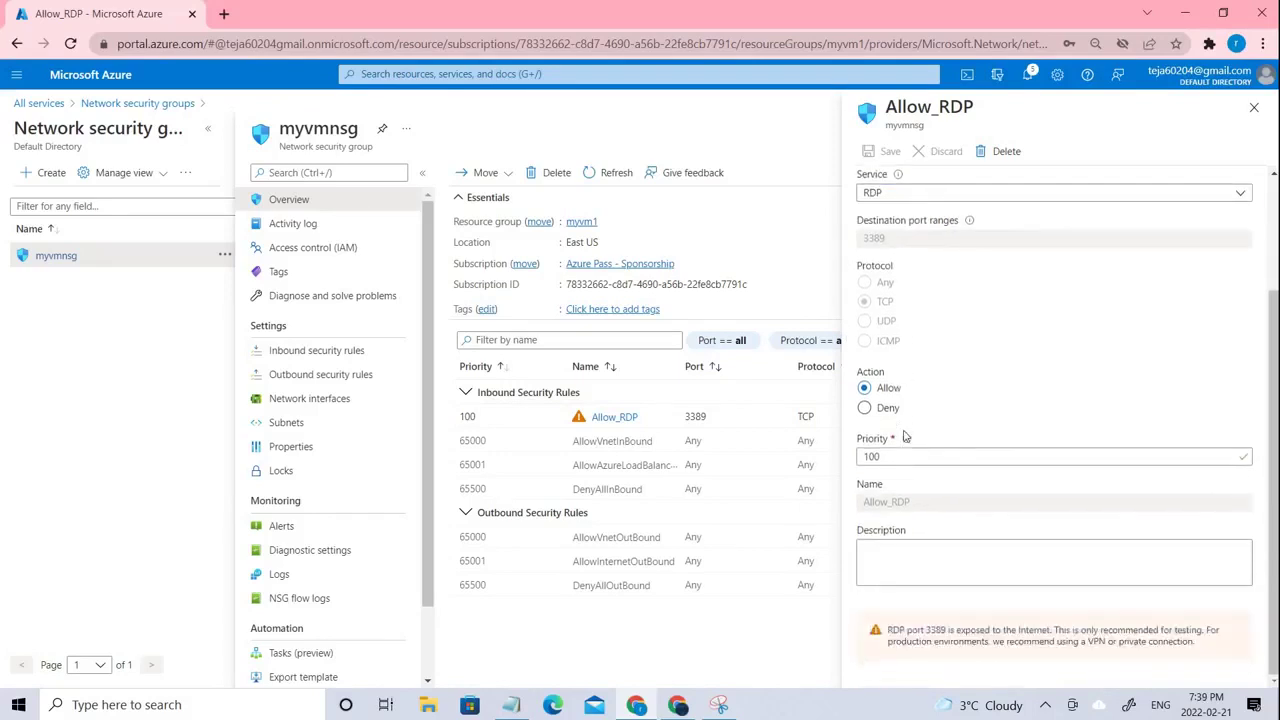
scroll(904, 434, up, 3)
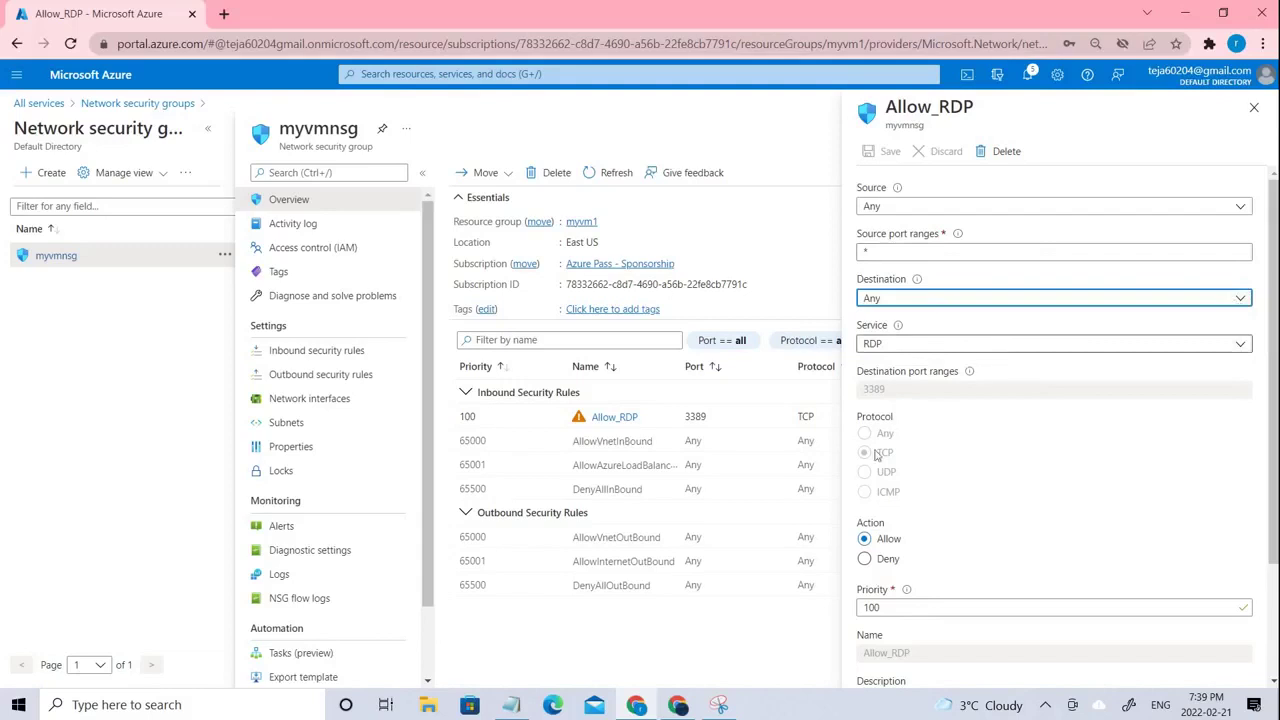
click(966, 343)
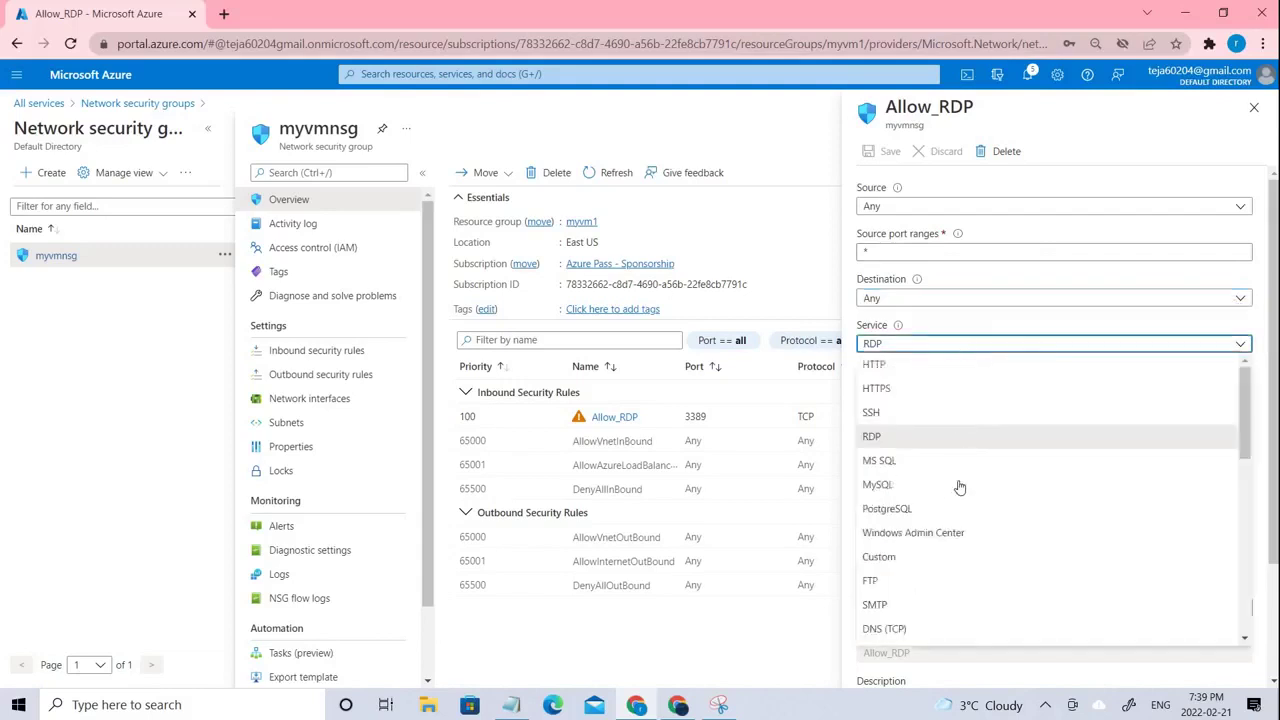
scroll(956, 587, down, 5)
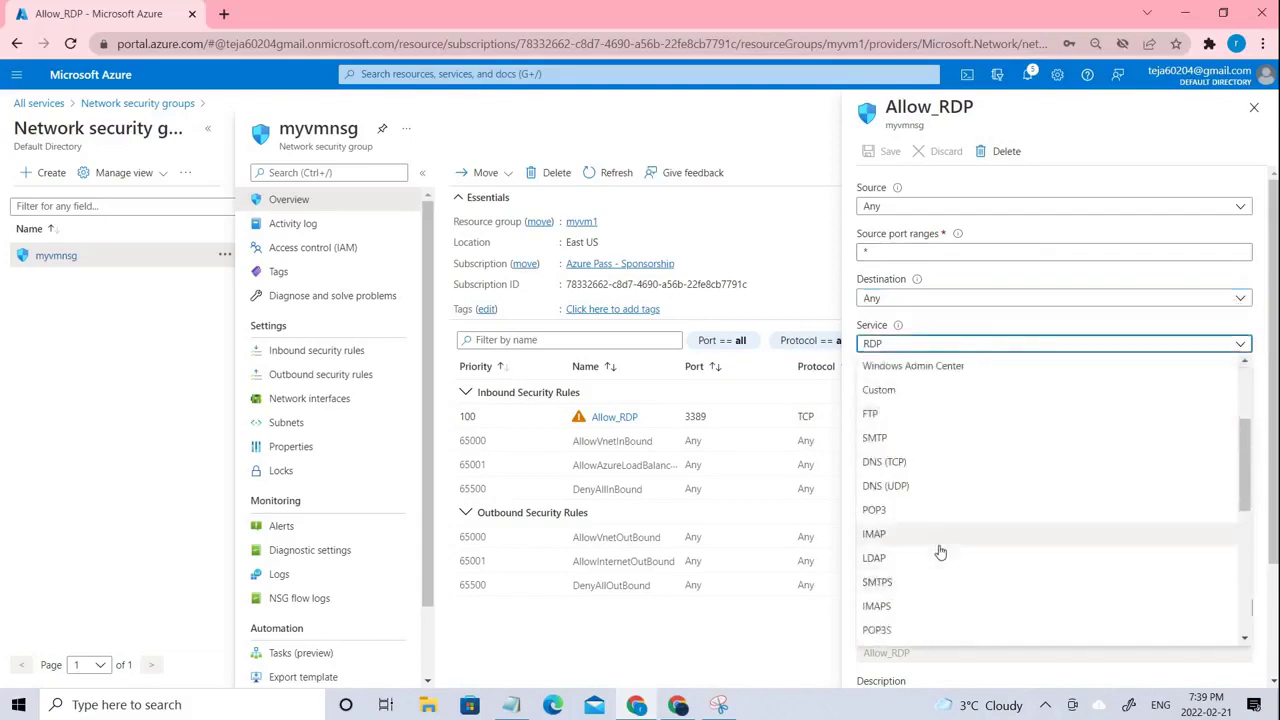
scroll(940, 552, down, 3)
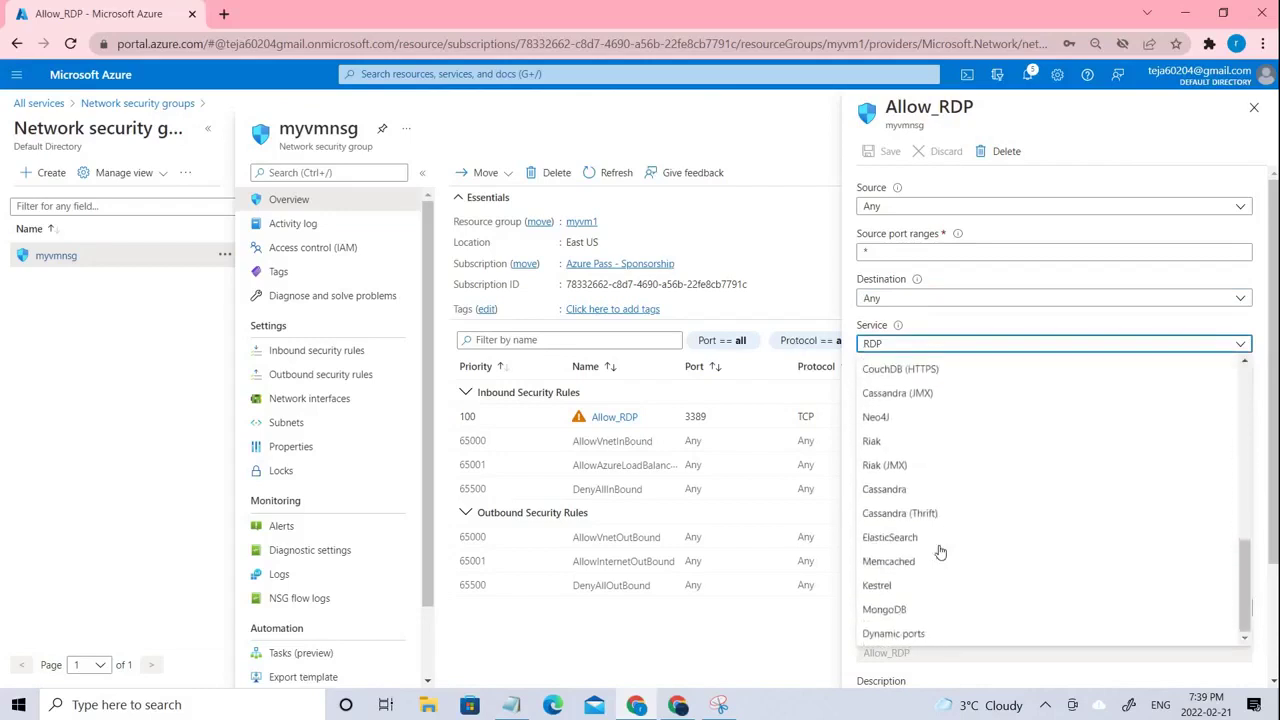
scroll(940, 555, up, 1)
scroll(940, 555, up, 2)
scroll(940, 555, up, 4)
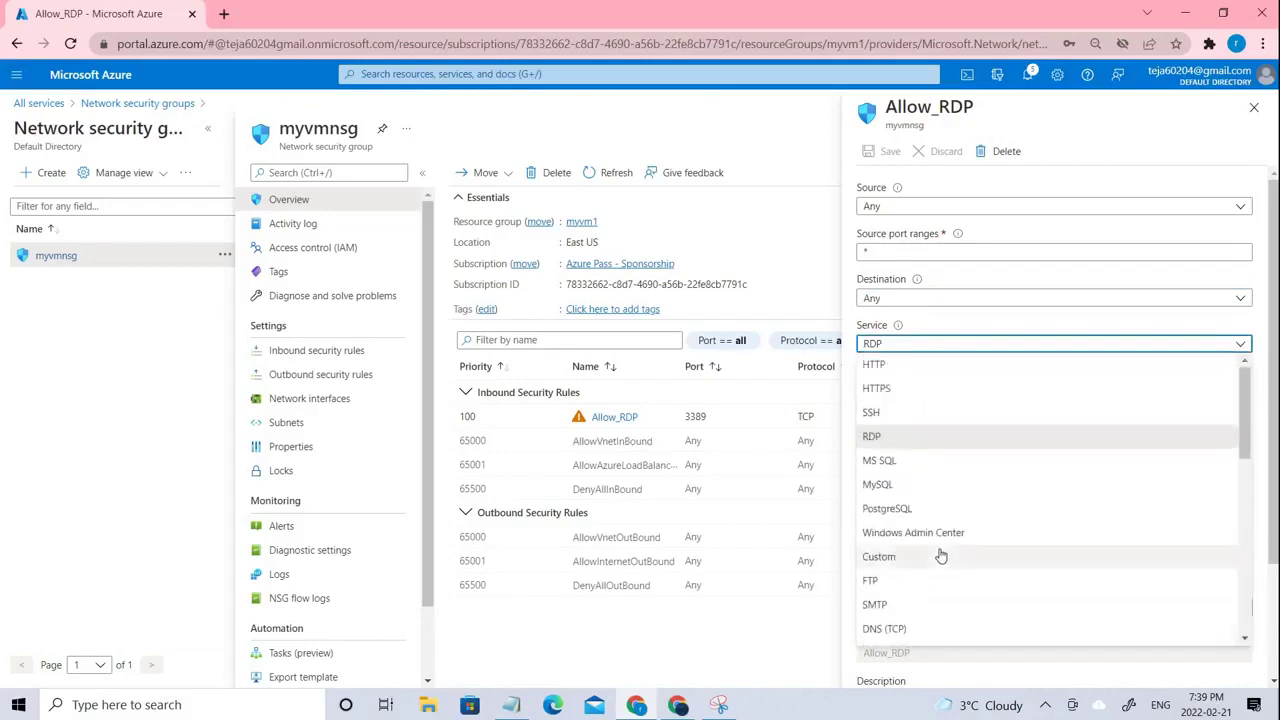
scroll(942, 566, down, 1)
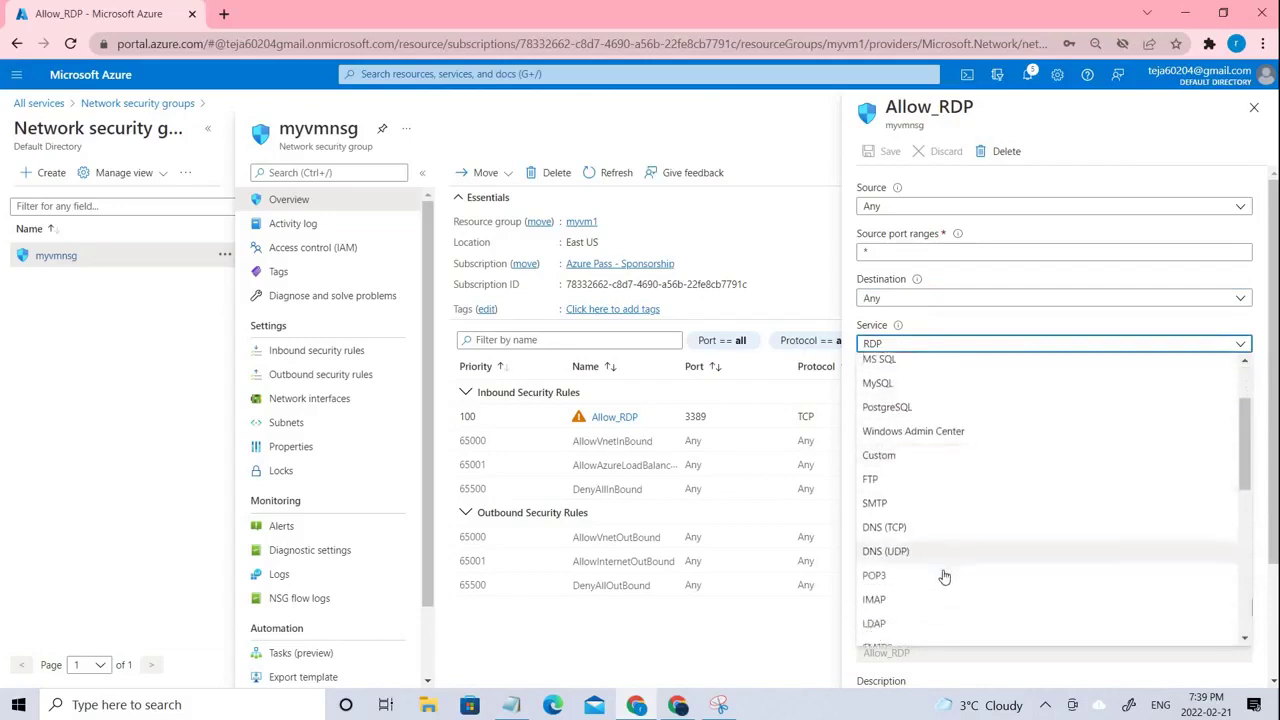
scroll(943, 577, down, 6)
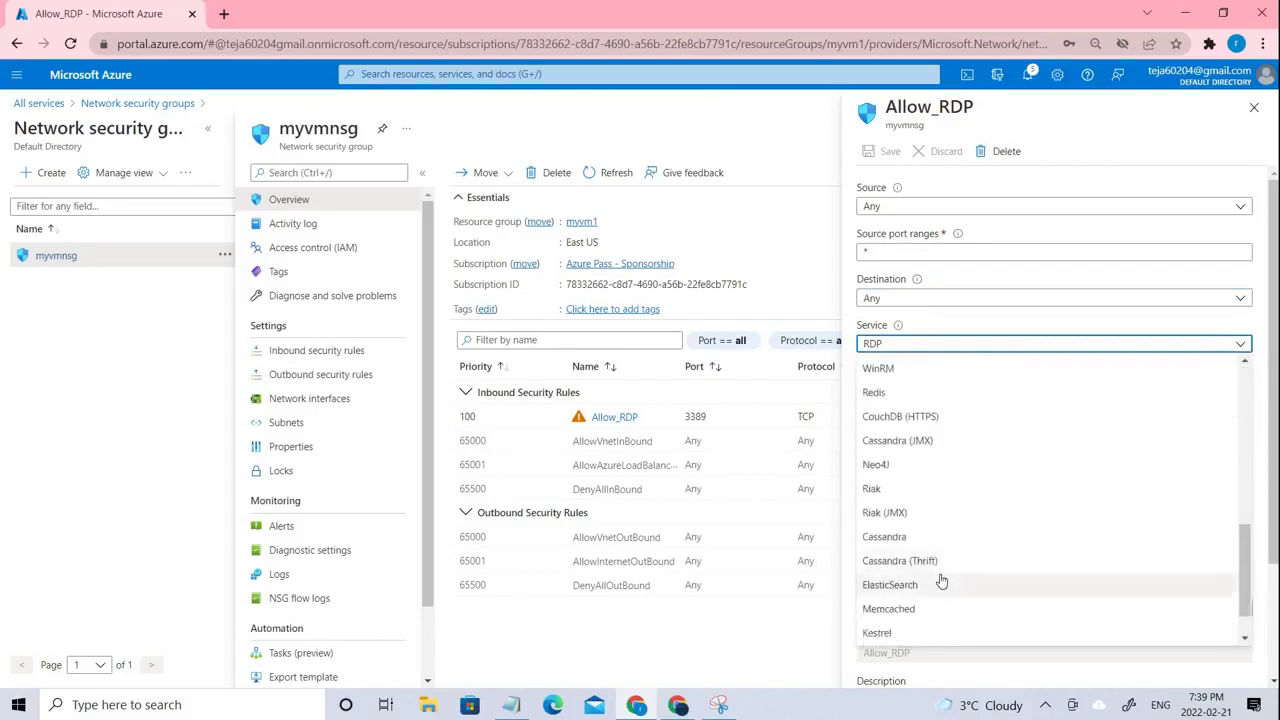
scroll(941, 580, down, 1)
click(1004, 318)
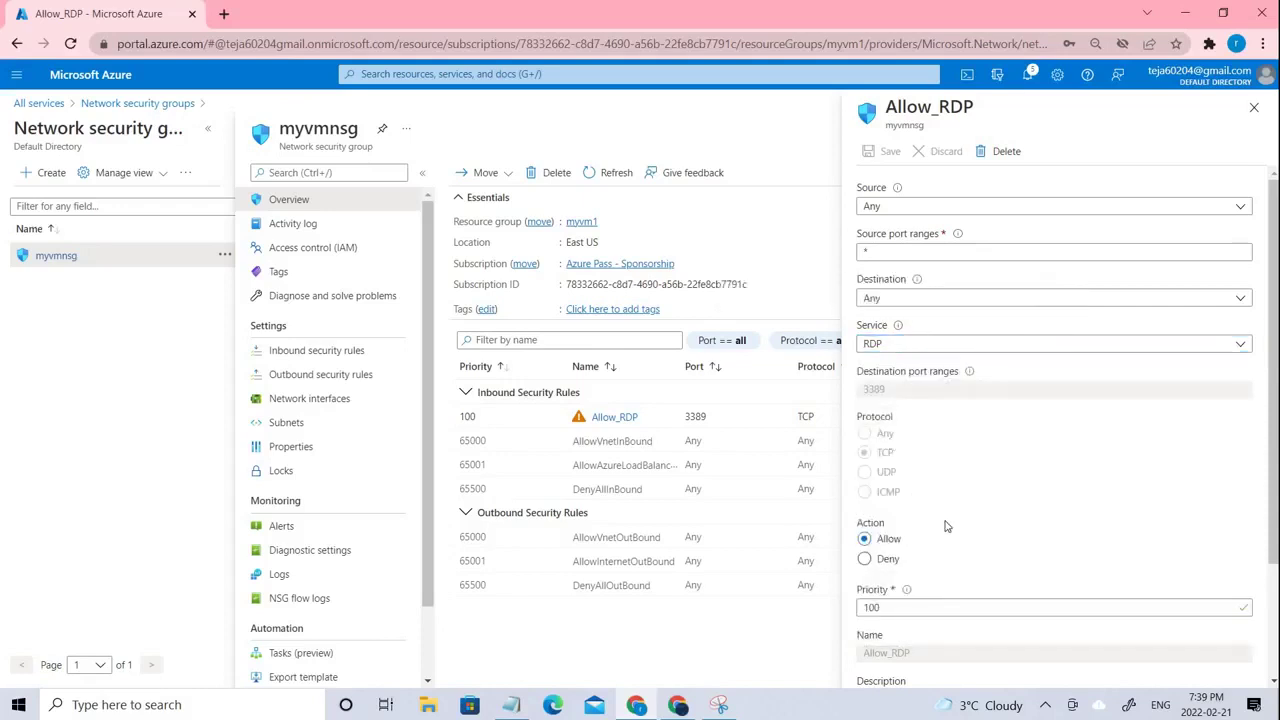
scroll(947, 526, down, 3)
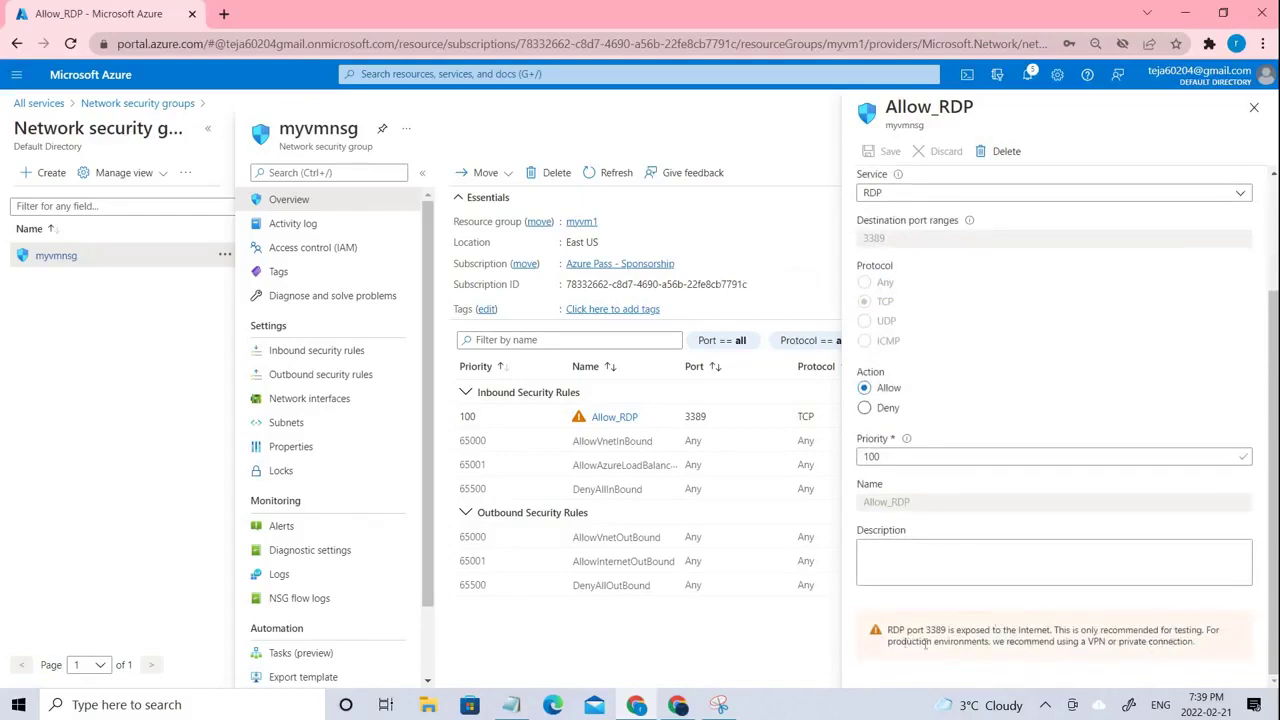
drag(902, 643, 944, 643)
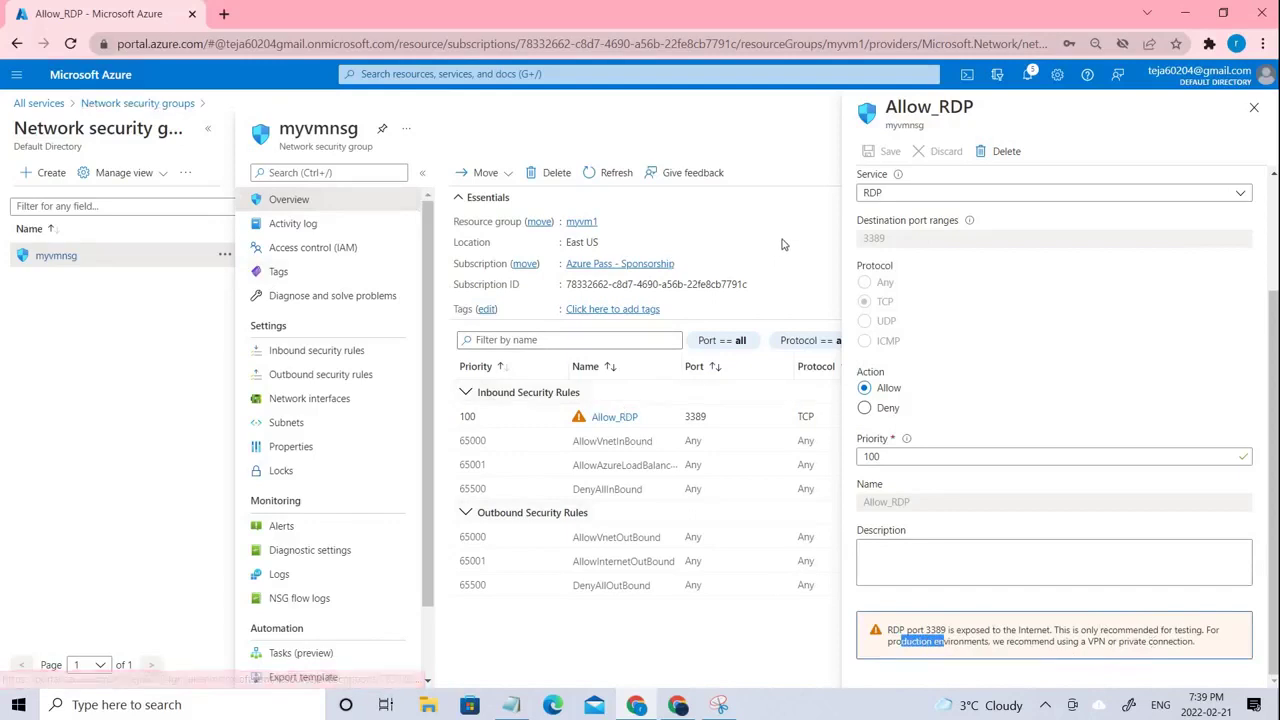
click(747, 177)
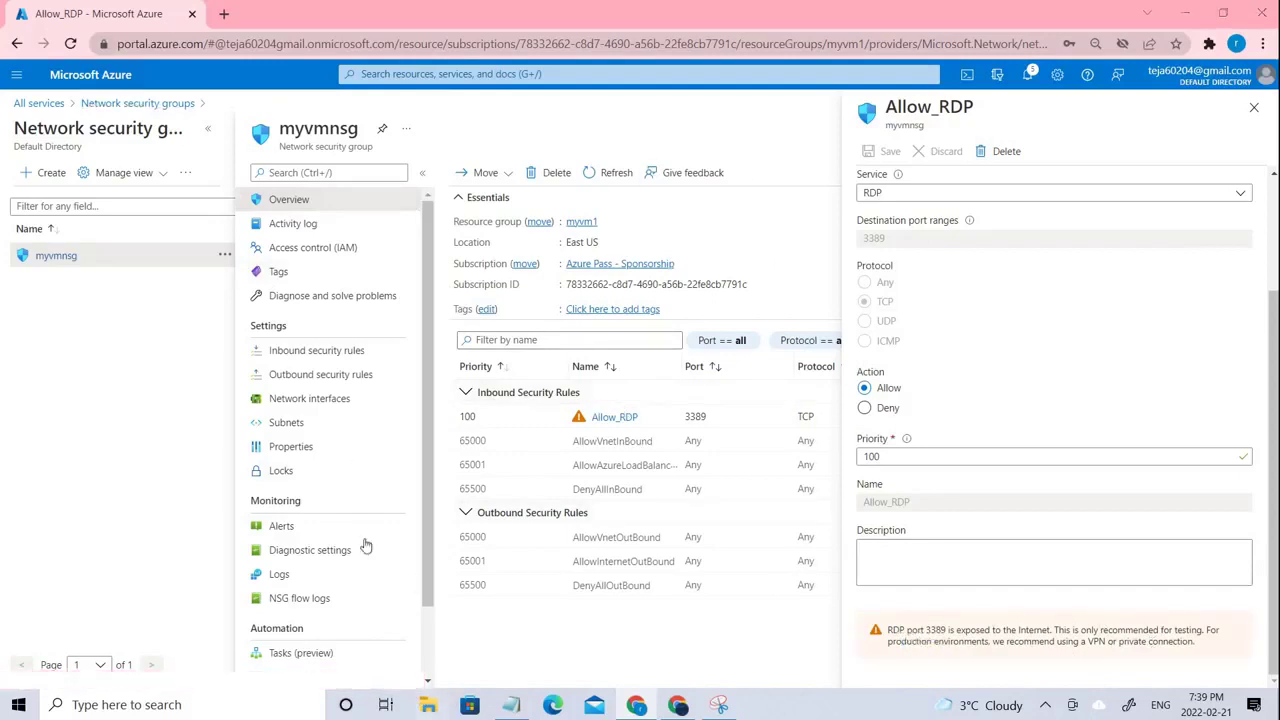
scroll(1054, 420, up, 2)
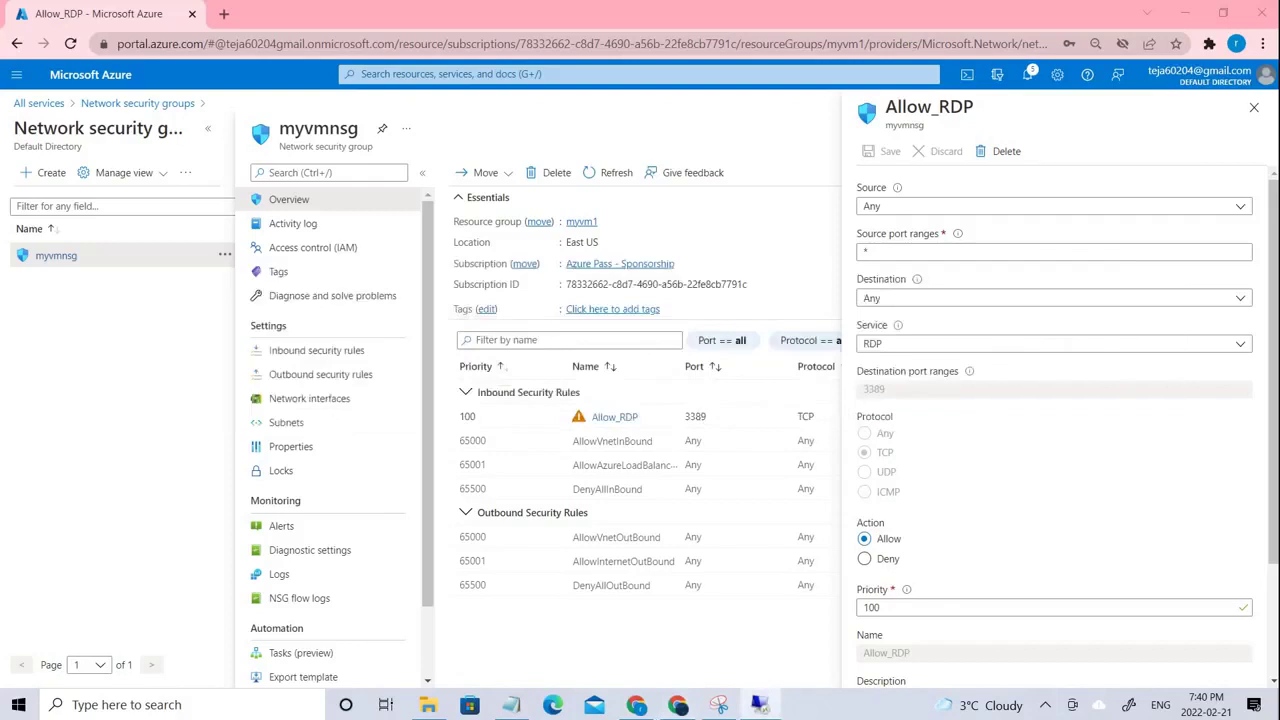
- Connect to myvm over Remote Desktop, accepting the untrusted certificate warning
click(760, 705)
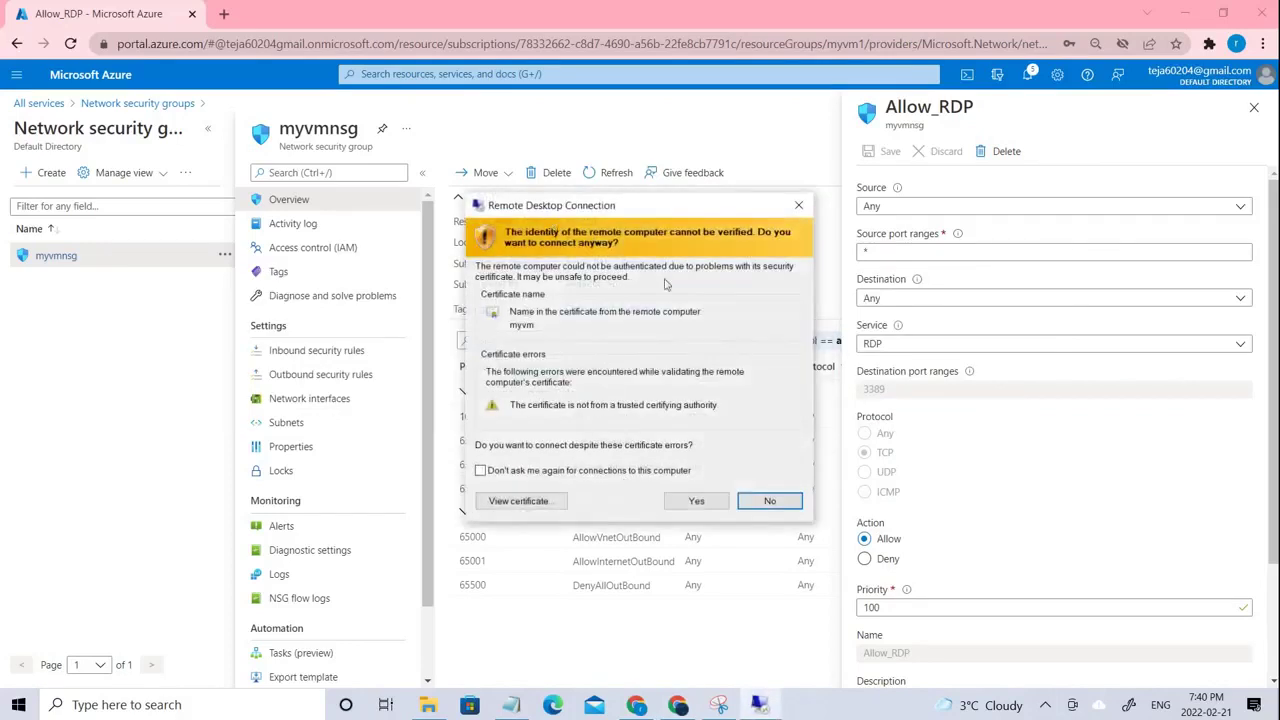
click(697, 505)
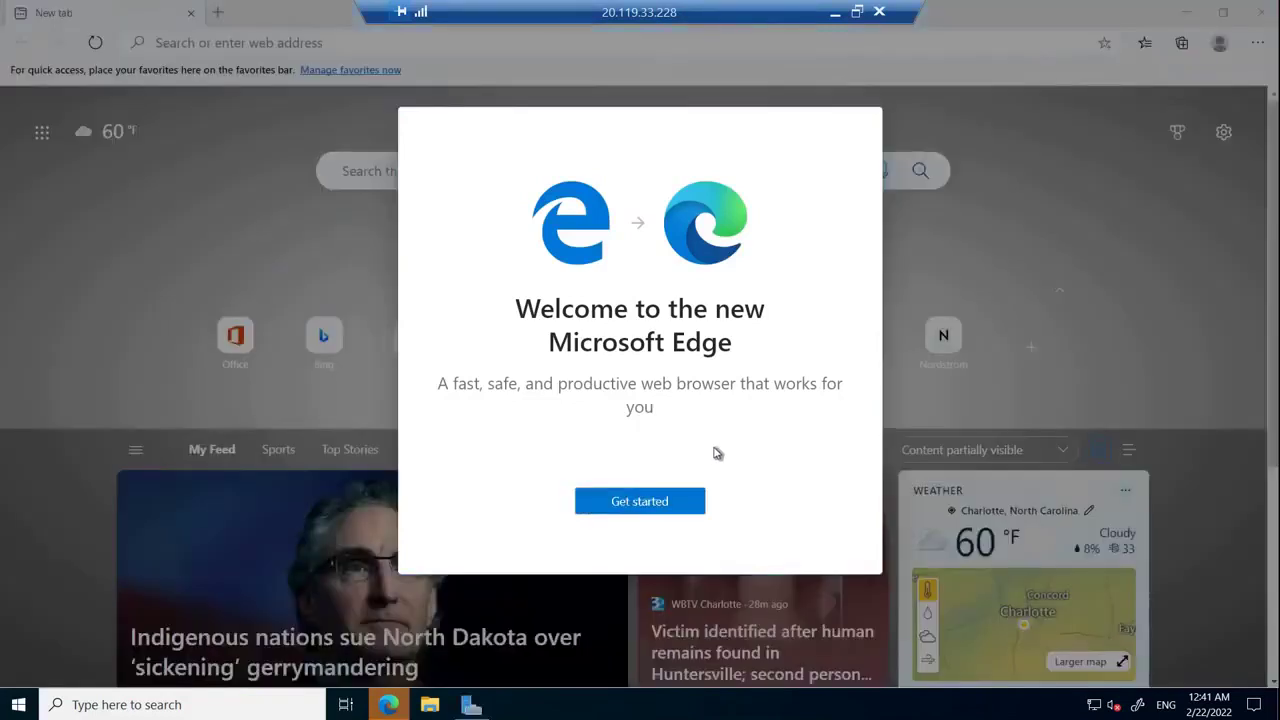
click(663, 501)
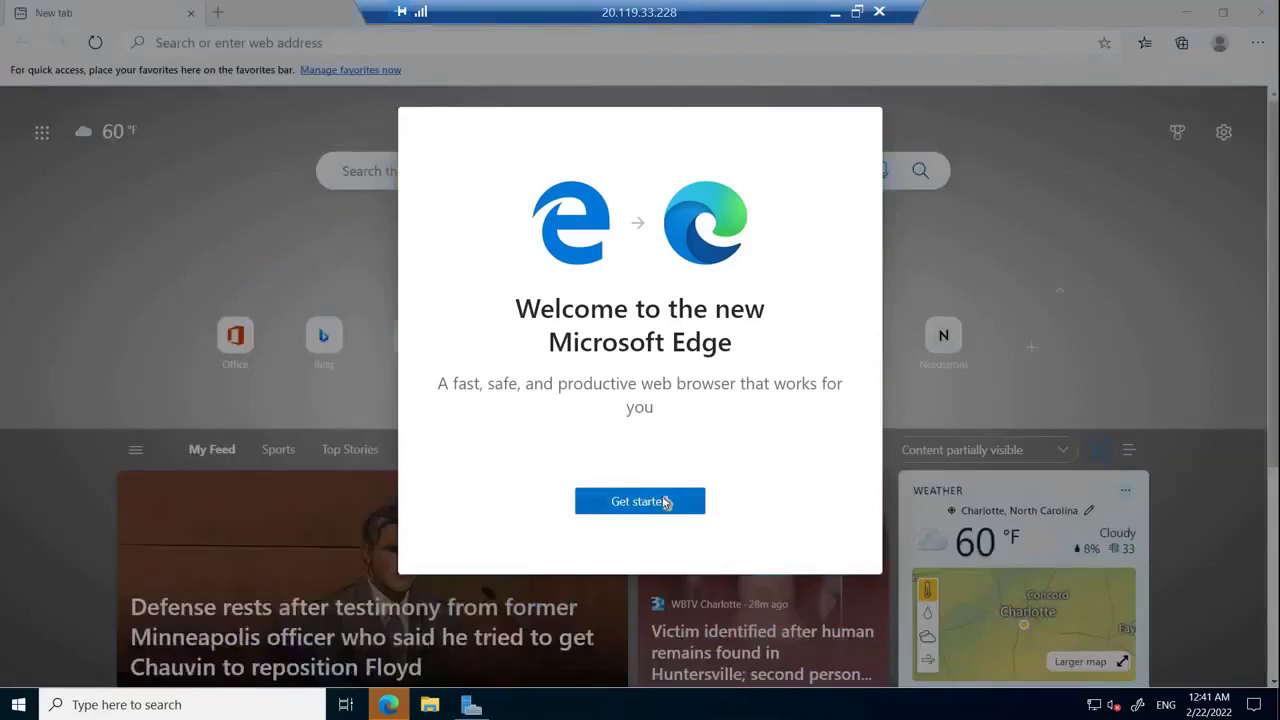
click(864, 129)
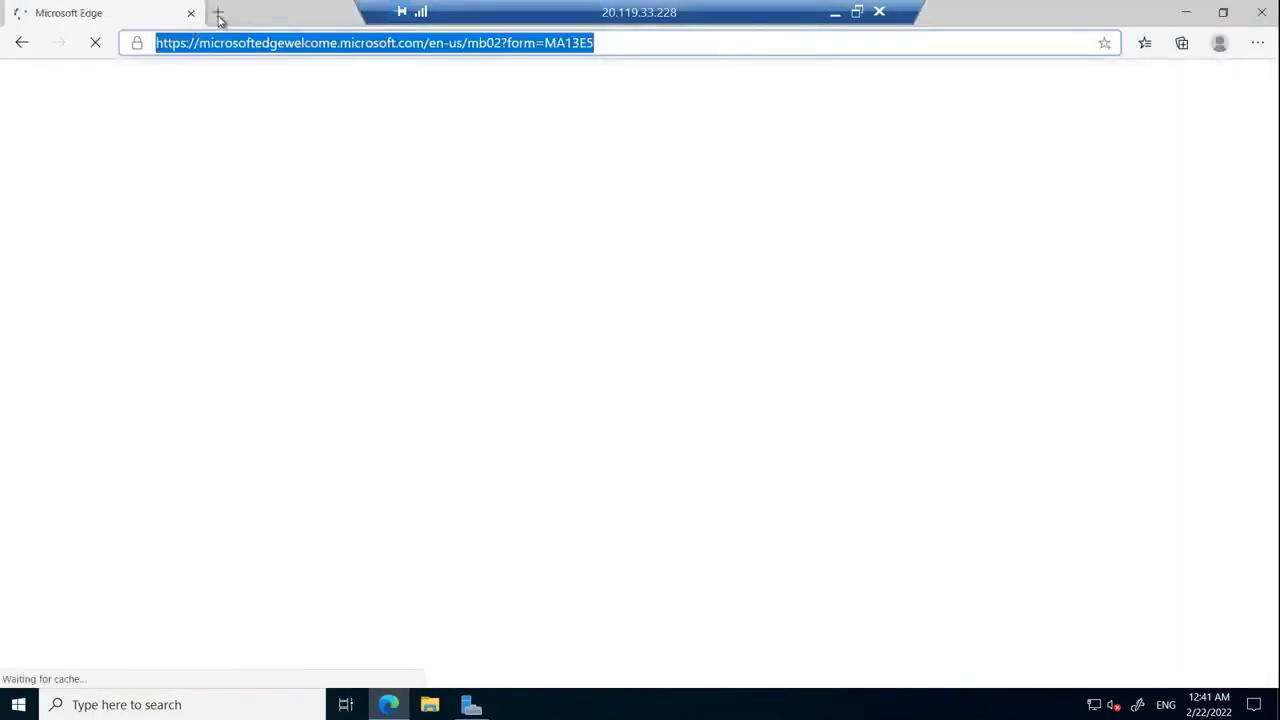
click(221, 16)
text(www.microsoft.com.)
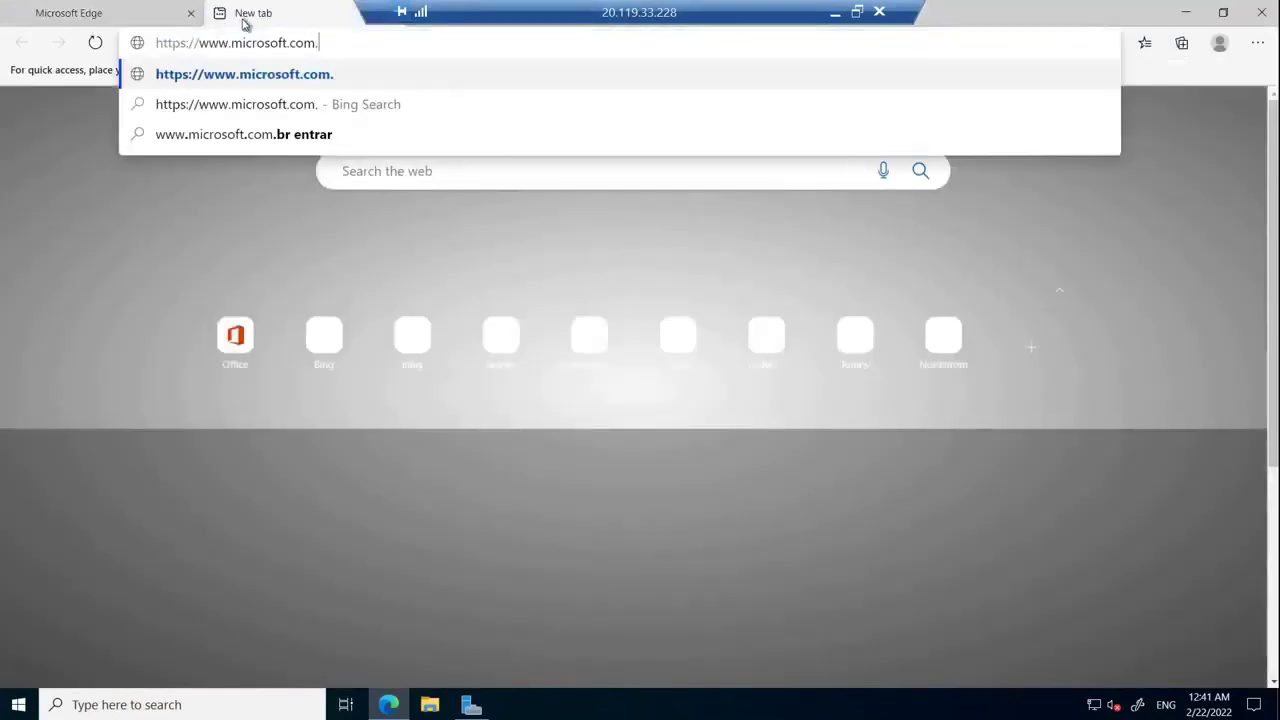
key(Return)
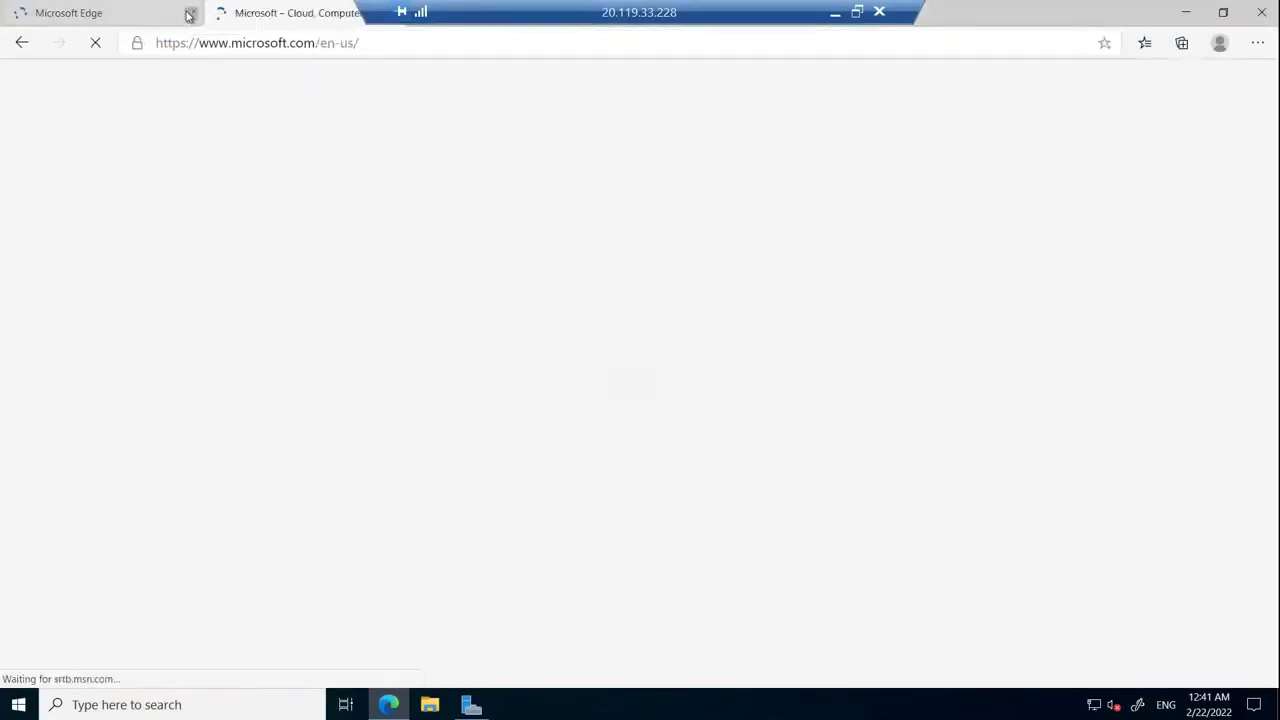
click(189, 13)
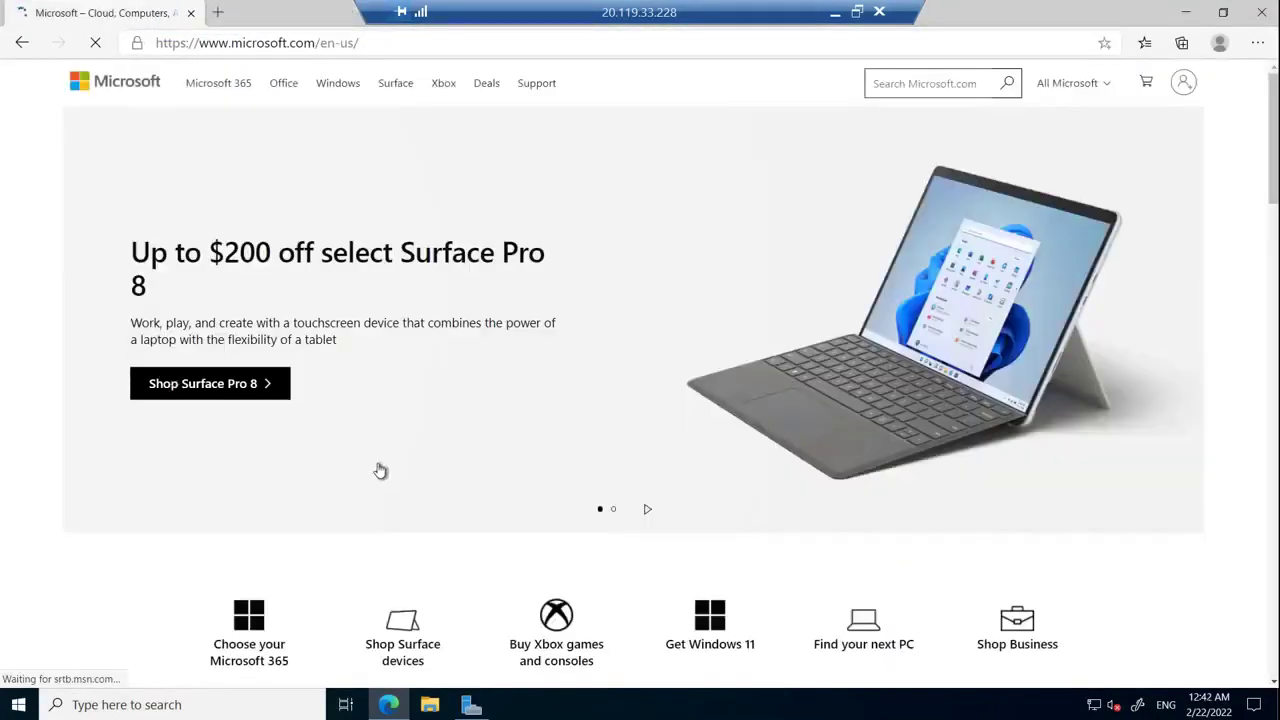
- Scroll the microsoft.com page, then minimize the remote session
scroll(372, 471, down, 10)
scroll(372, 471, down, 5)
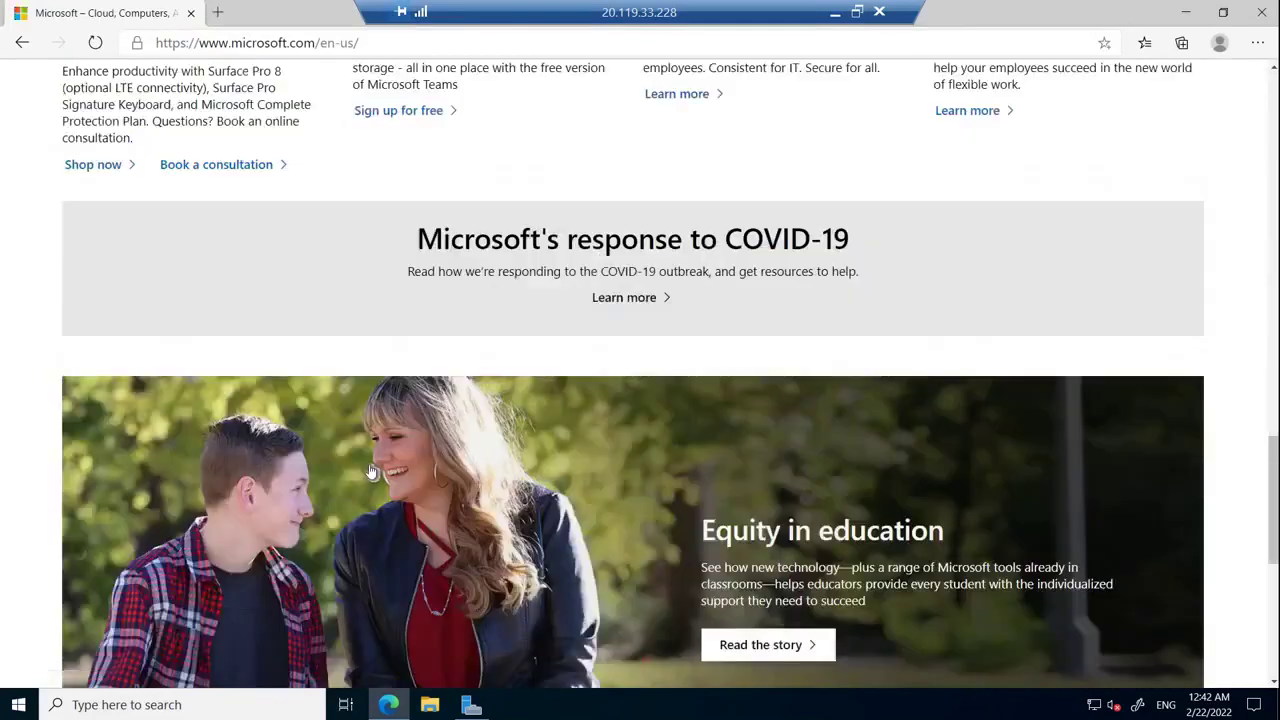
click(832, 12)
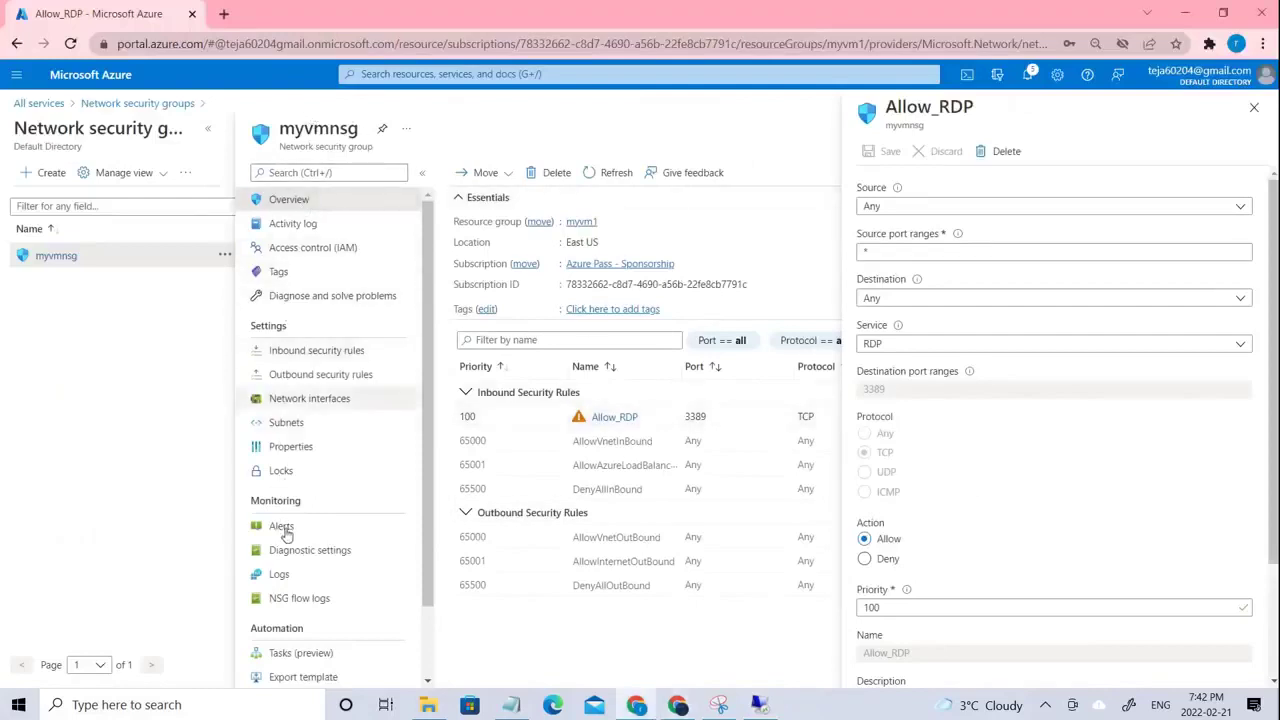
- Start a new outbound rule on myvmnsg targeting a service-tag destination on any port (*)
click(321, 380)
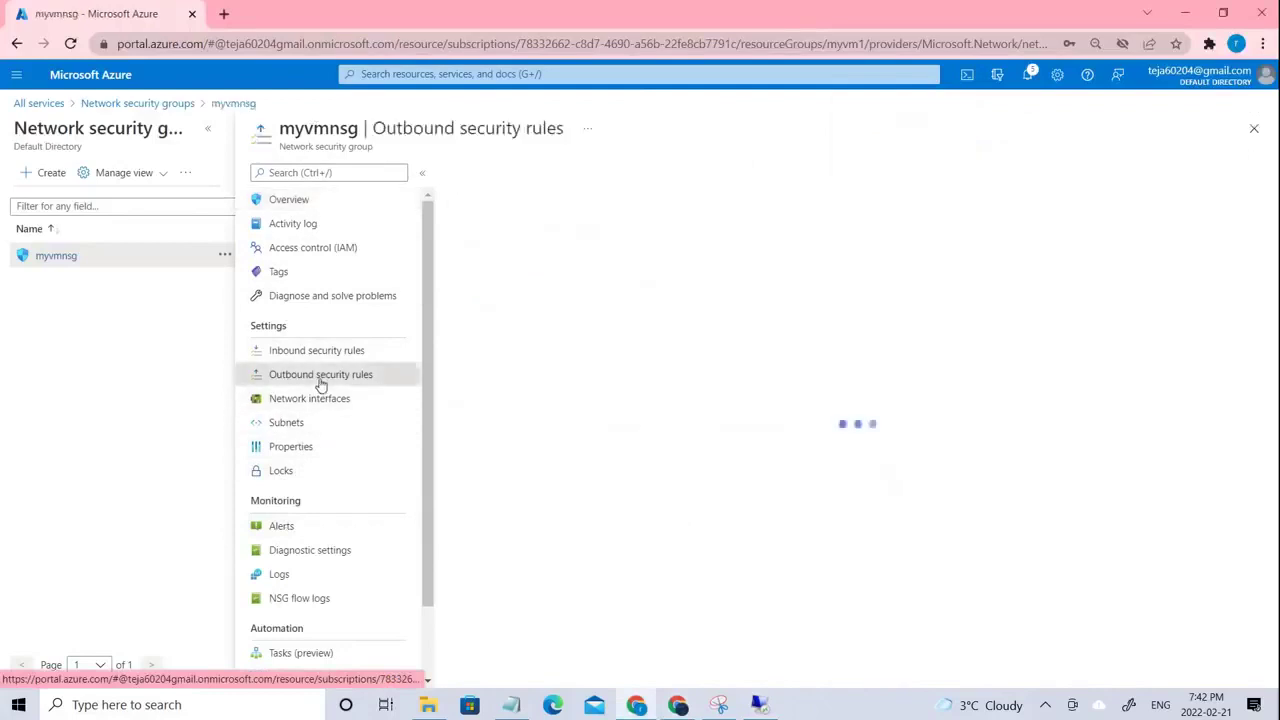
click(482, 173)
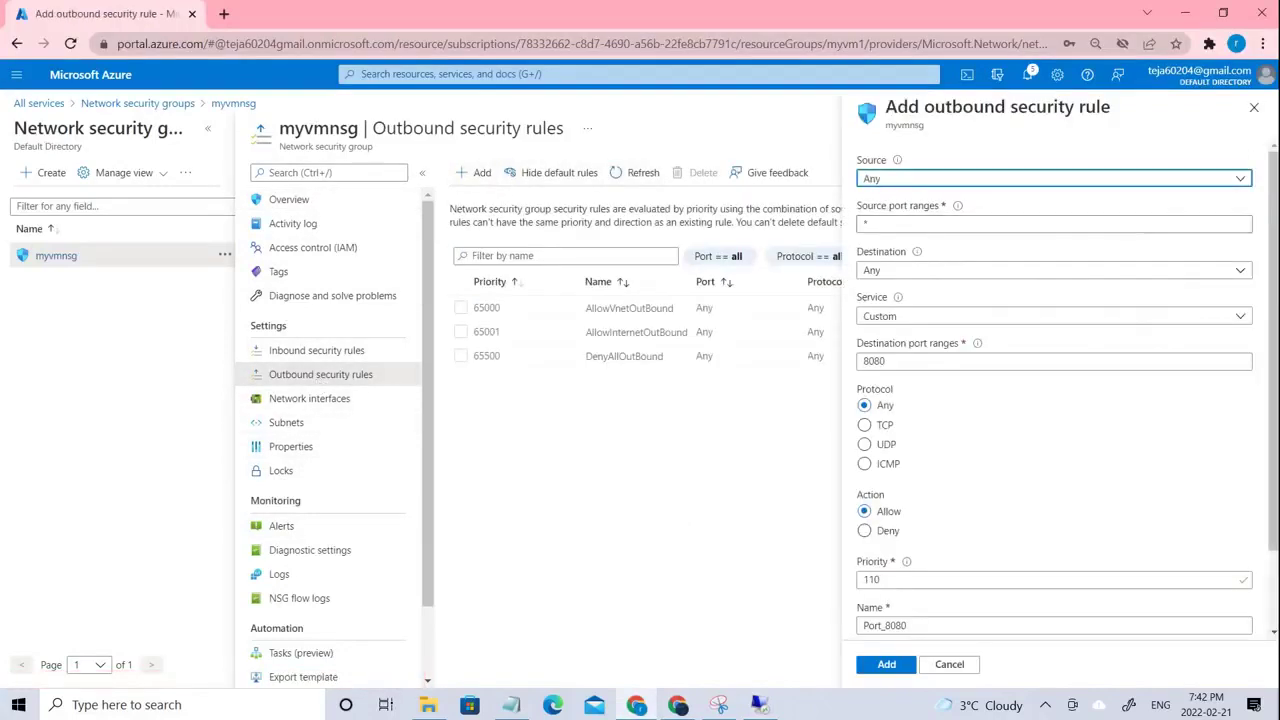
click(1115, 274)
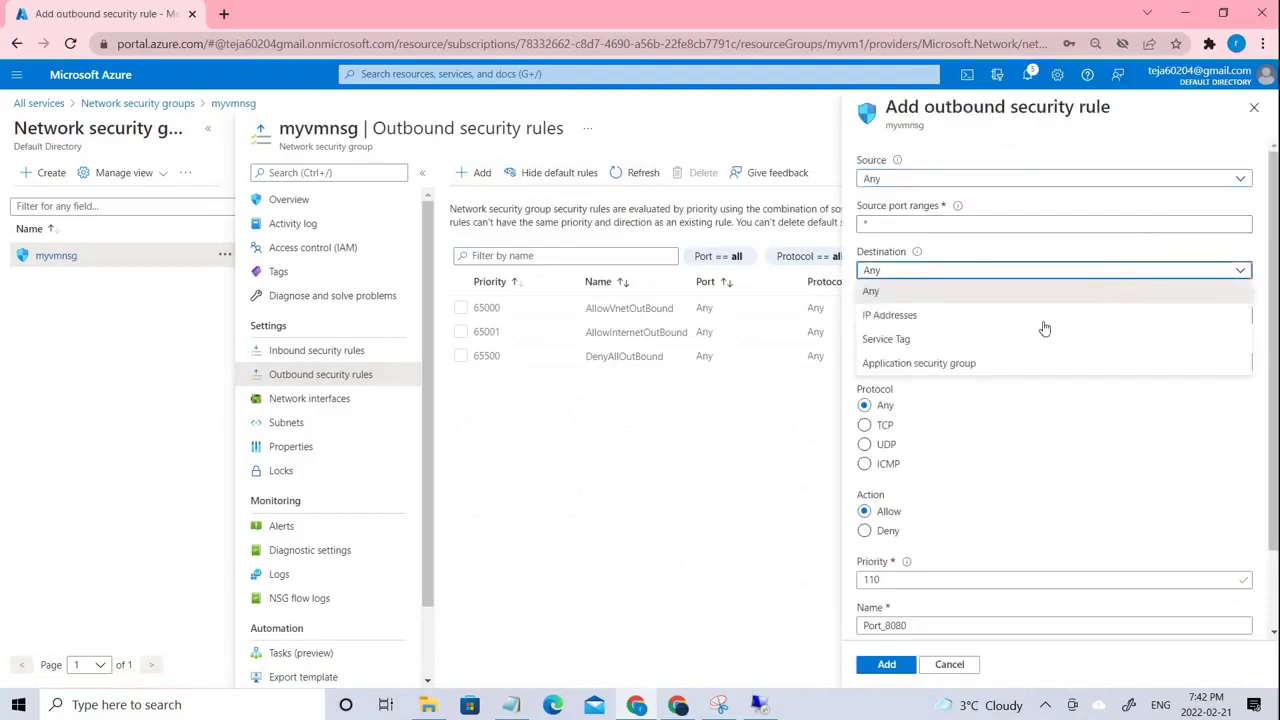
click(1034, 337)
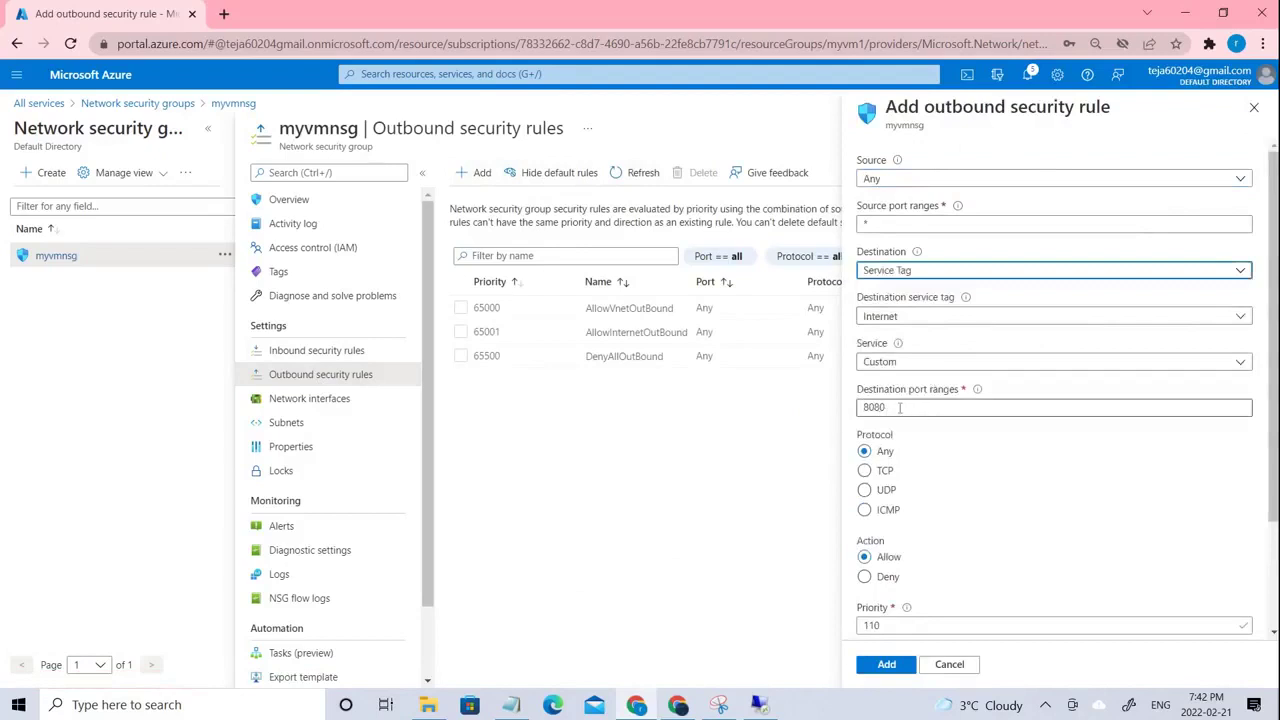
drag(900, 407, 769, 414)
text(*)
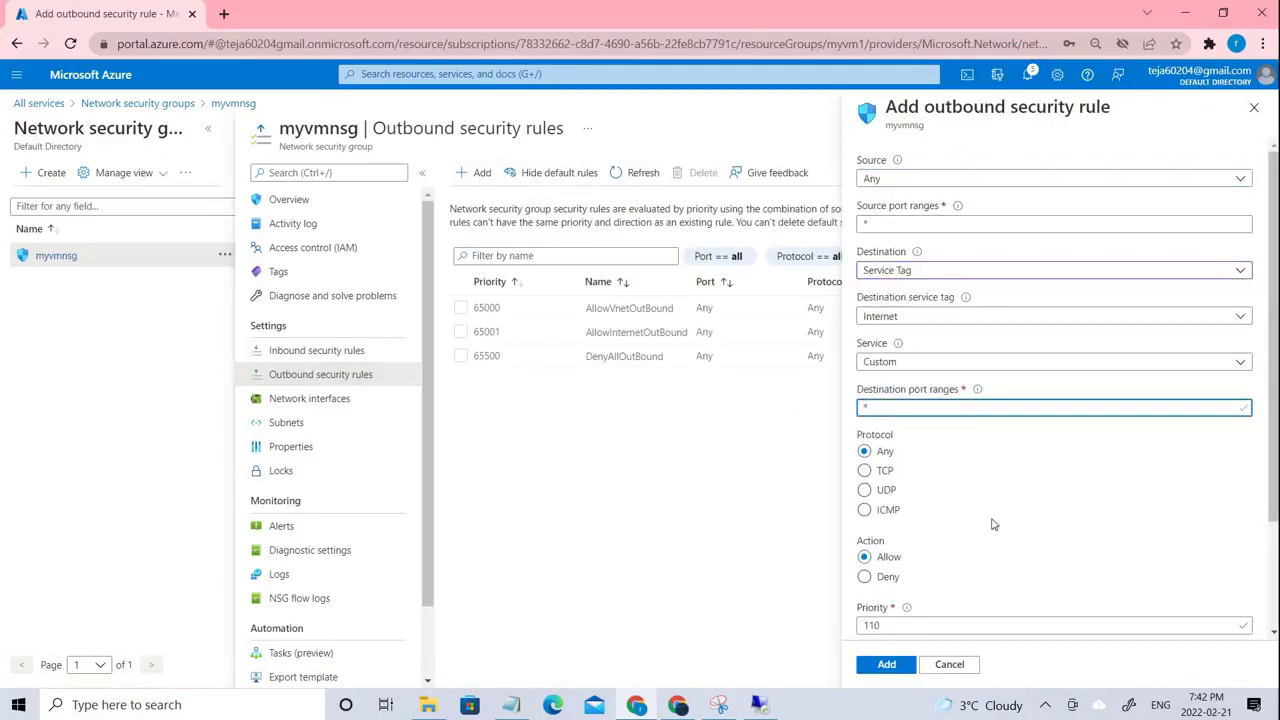
- Make the rule TCP, Deny, priority 110, name it Deny_internet, and create it
scroll(993, 524, down, 1)
click(865, 387)
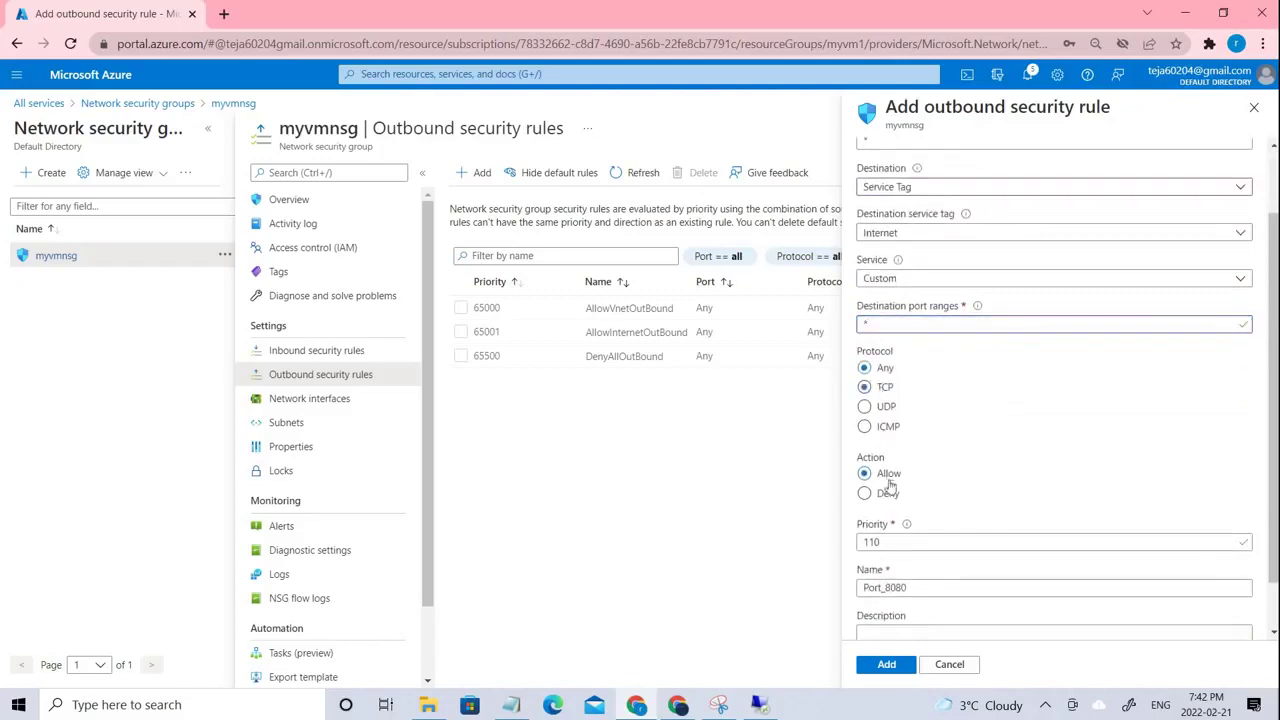
click(887, 492)
scroll(908, 525, down, 1)
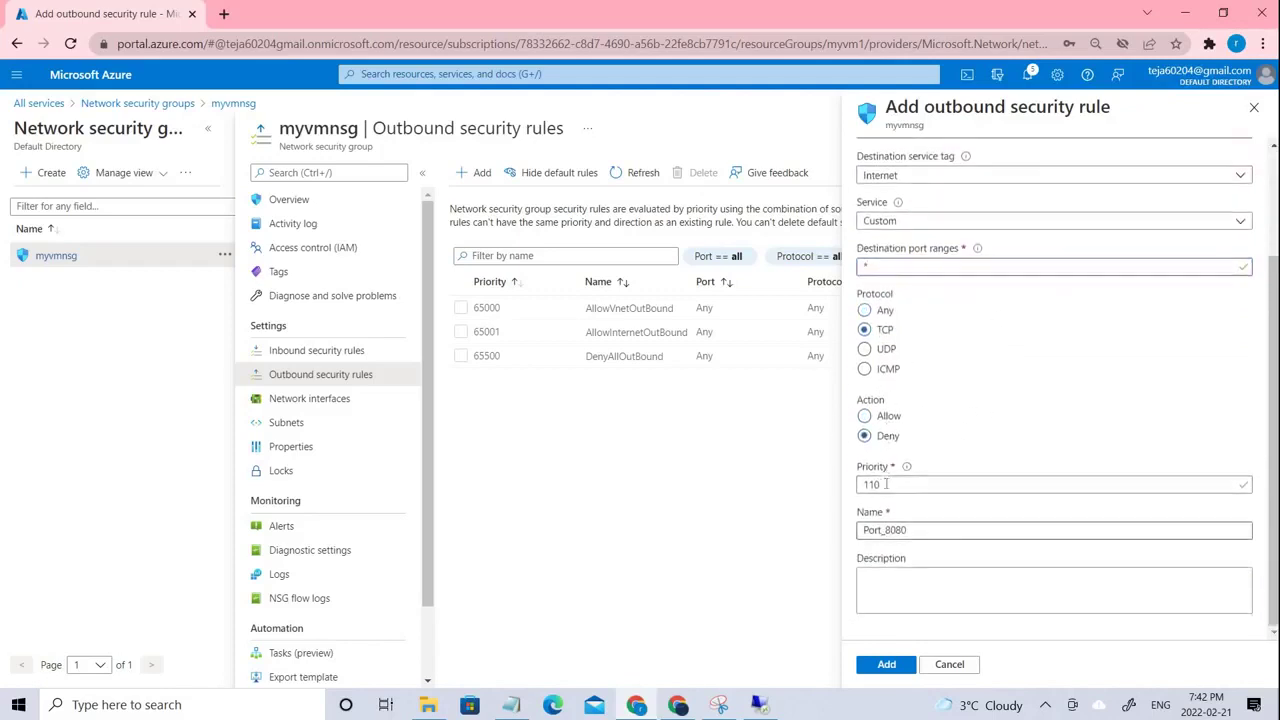
double_click(889, 486)
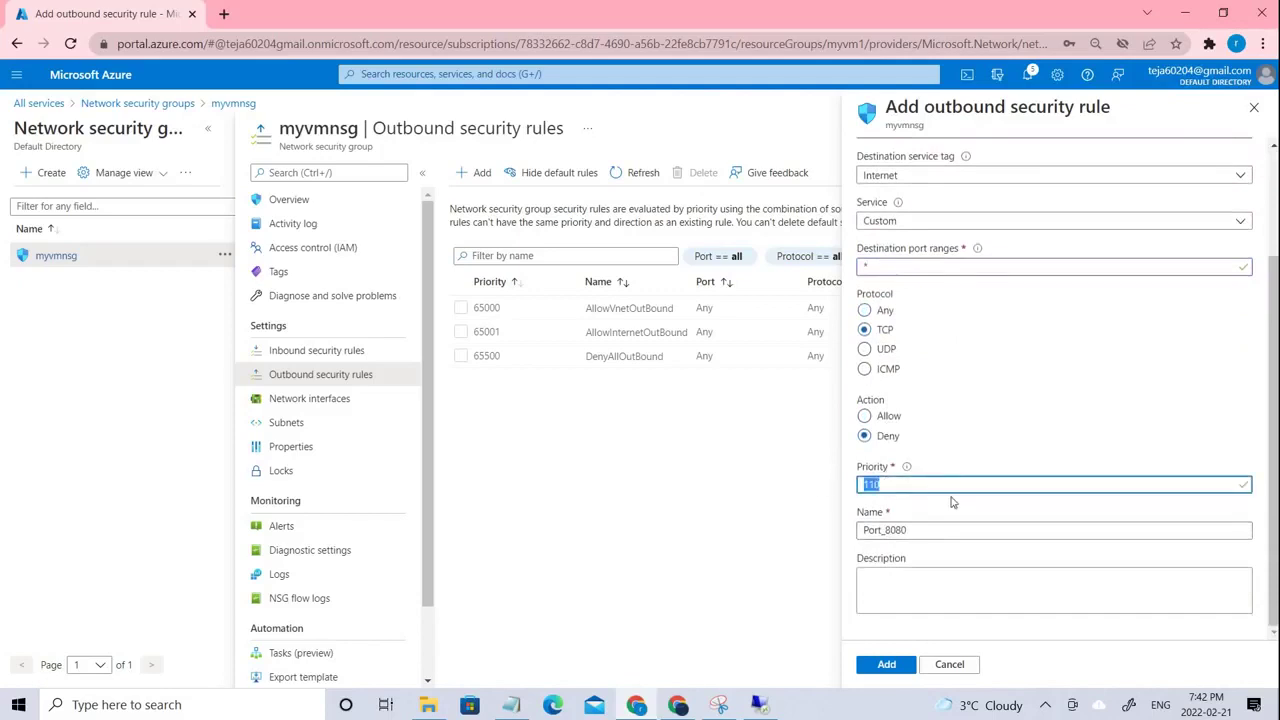
click(900, 487)
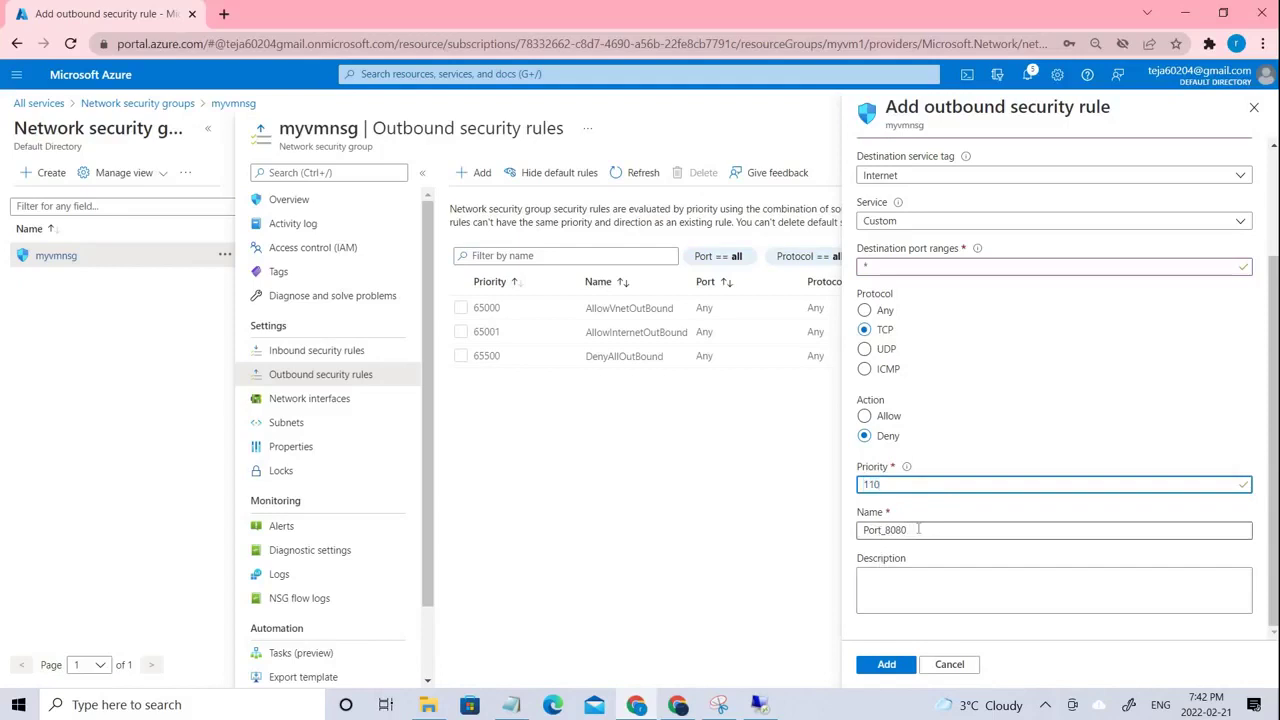
key(Tab)
text(A)
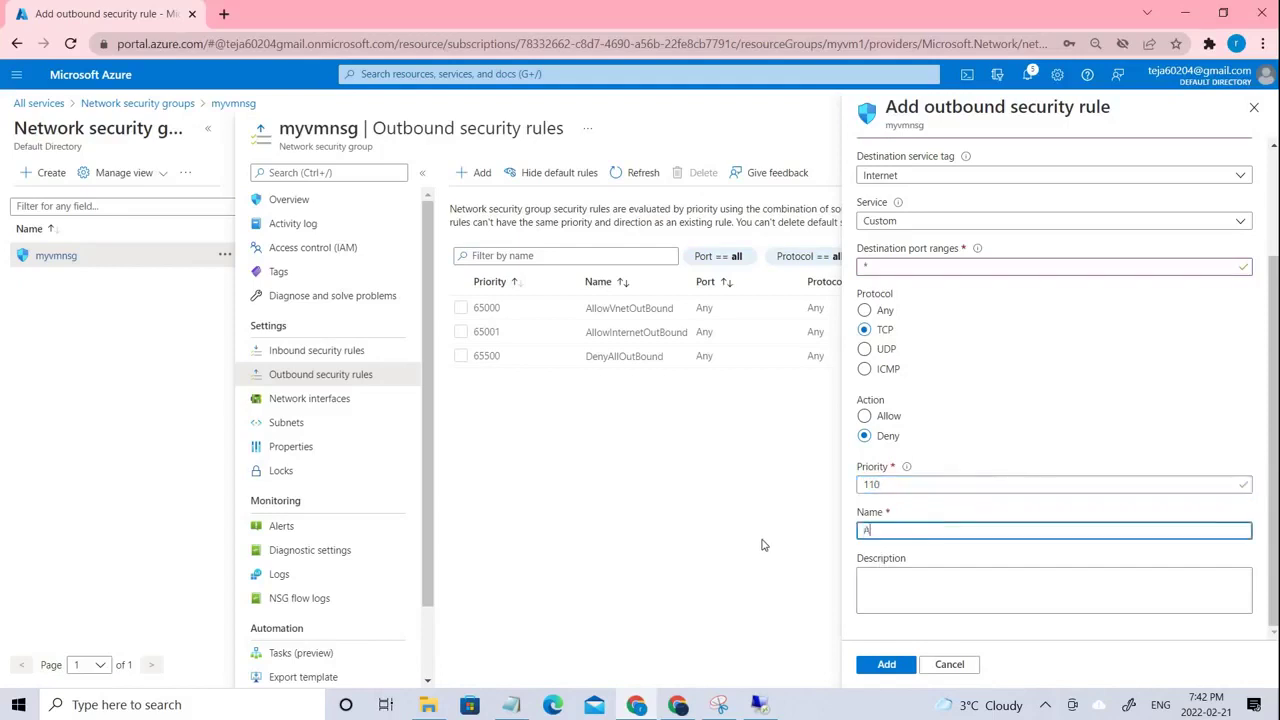
text(llow_internet)
key(shift+Home)
text(Deny)
click(897, 666)
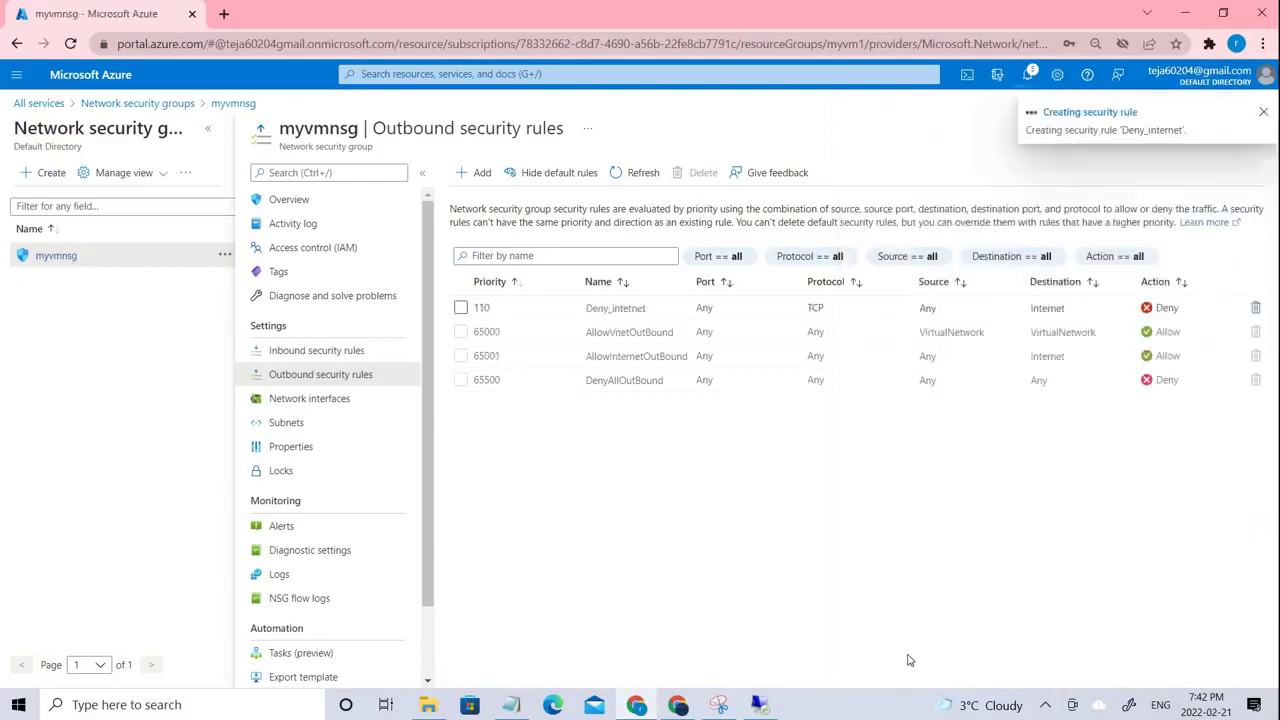
- Refresh the outbound rules list to confirm Deny_internet appears
click(652, 180)
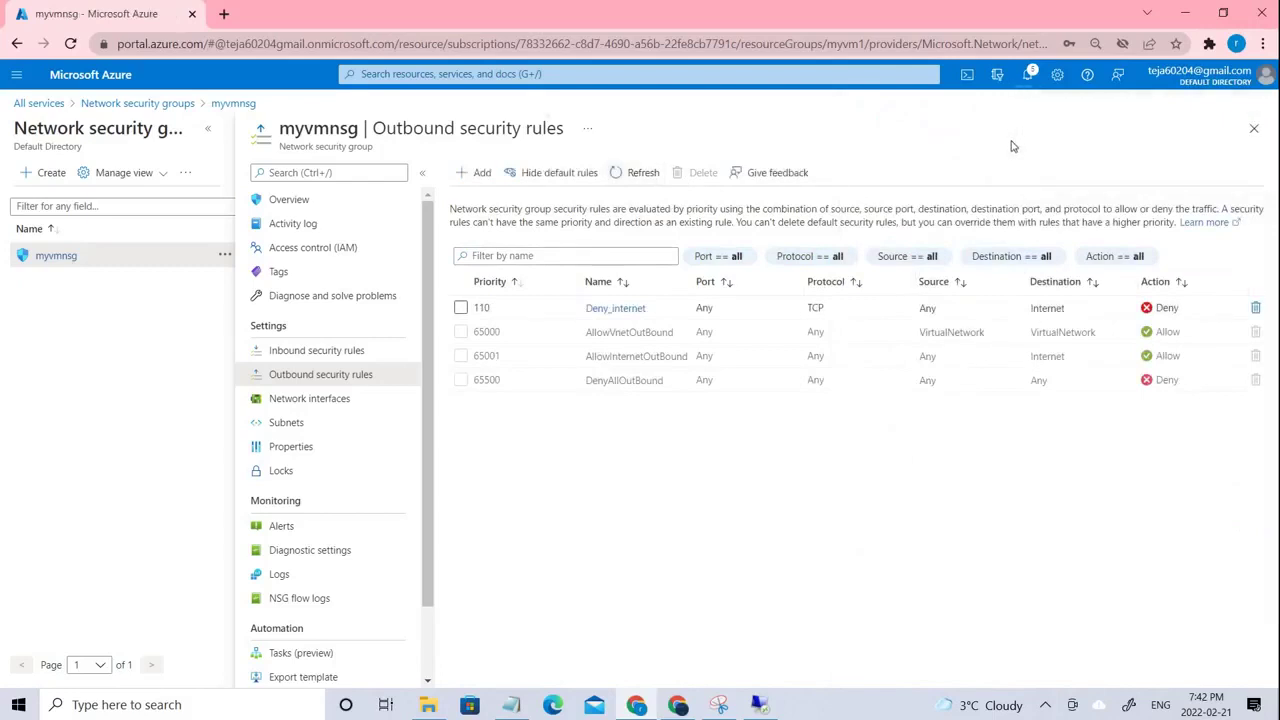
click(628, 180)
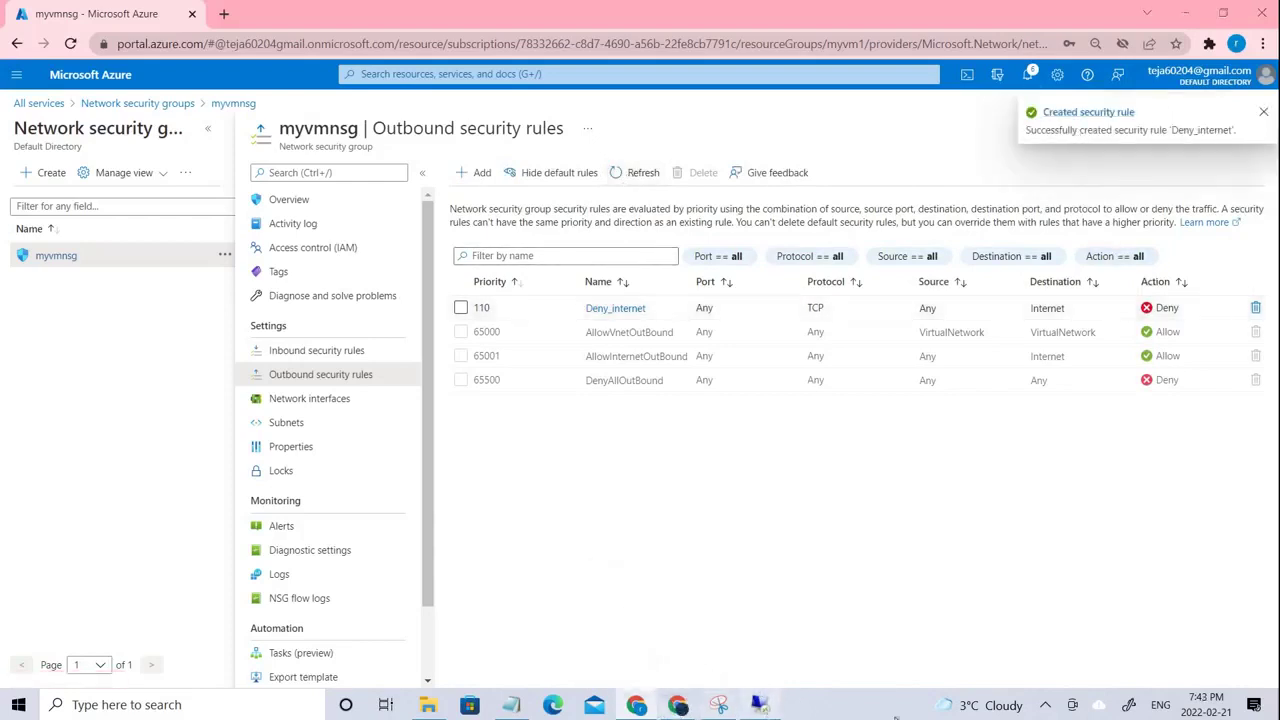
click(762, 704)
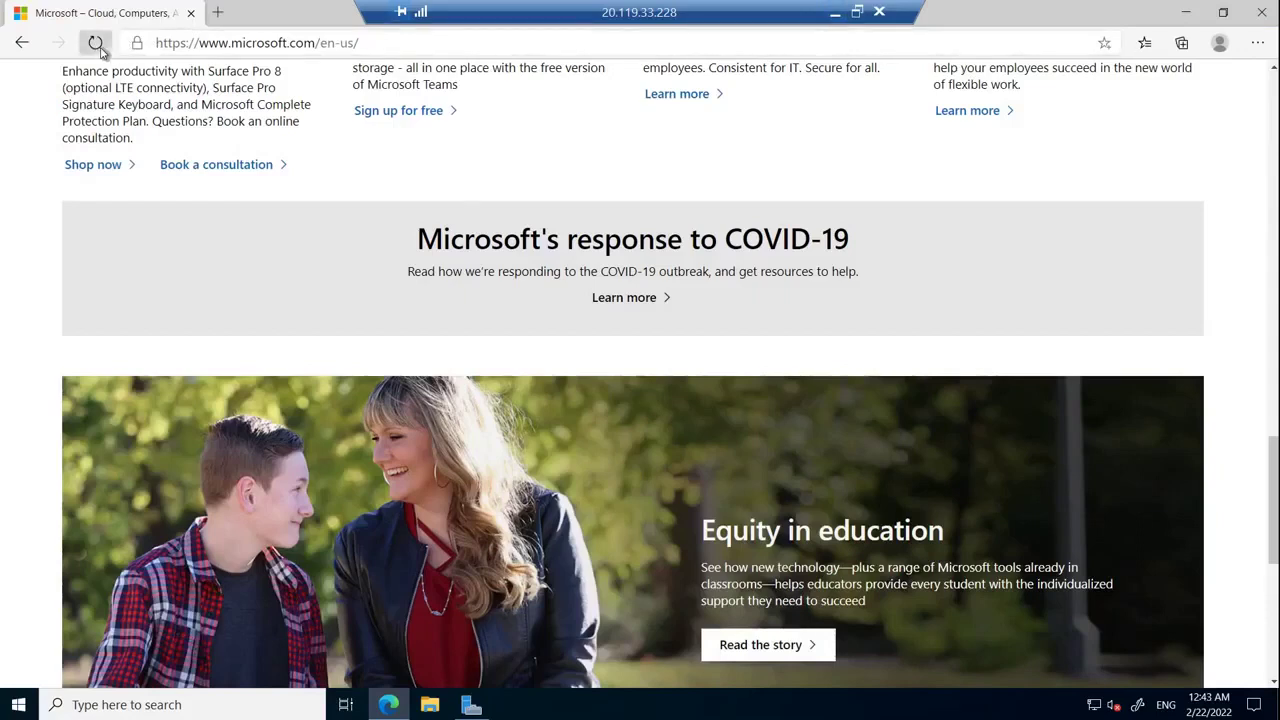
click(95, 42)
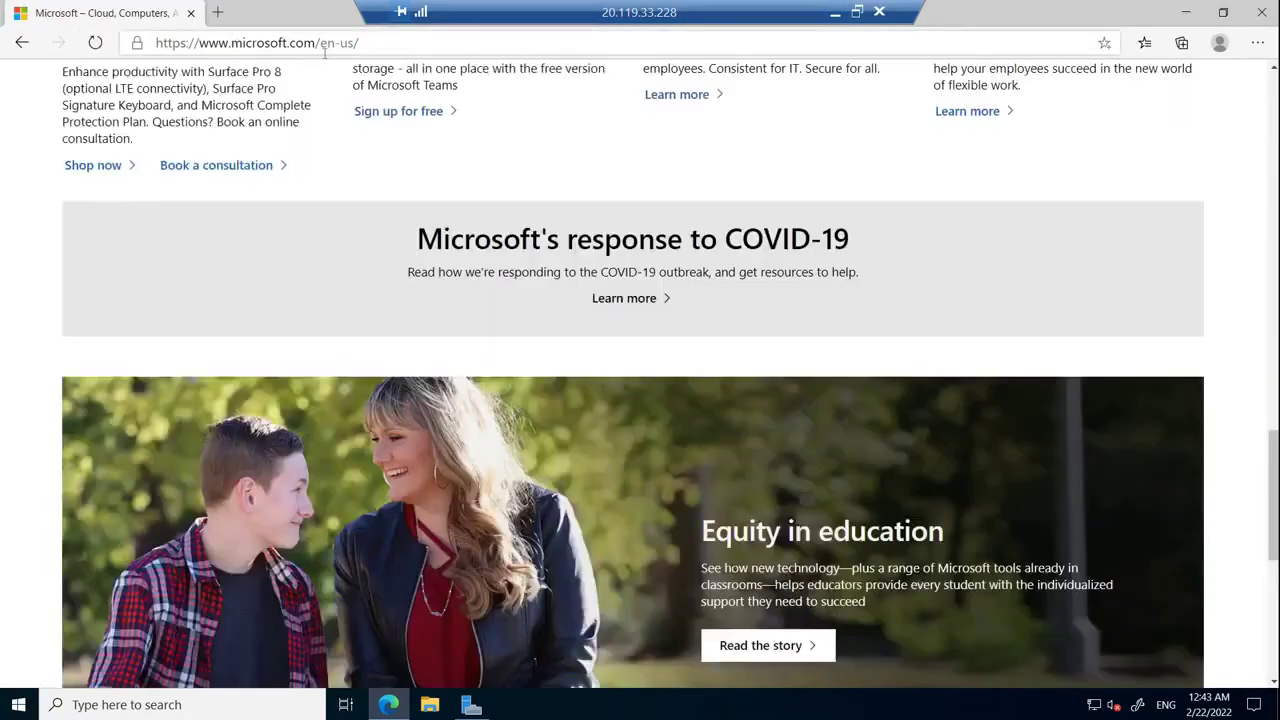
key(ctrl+l)
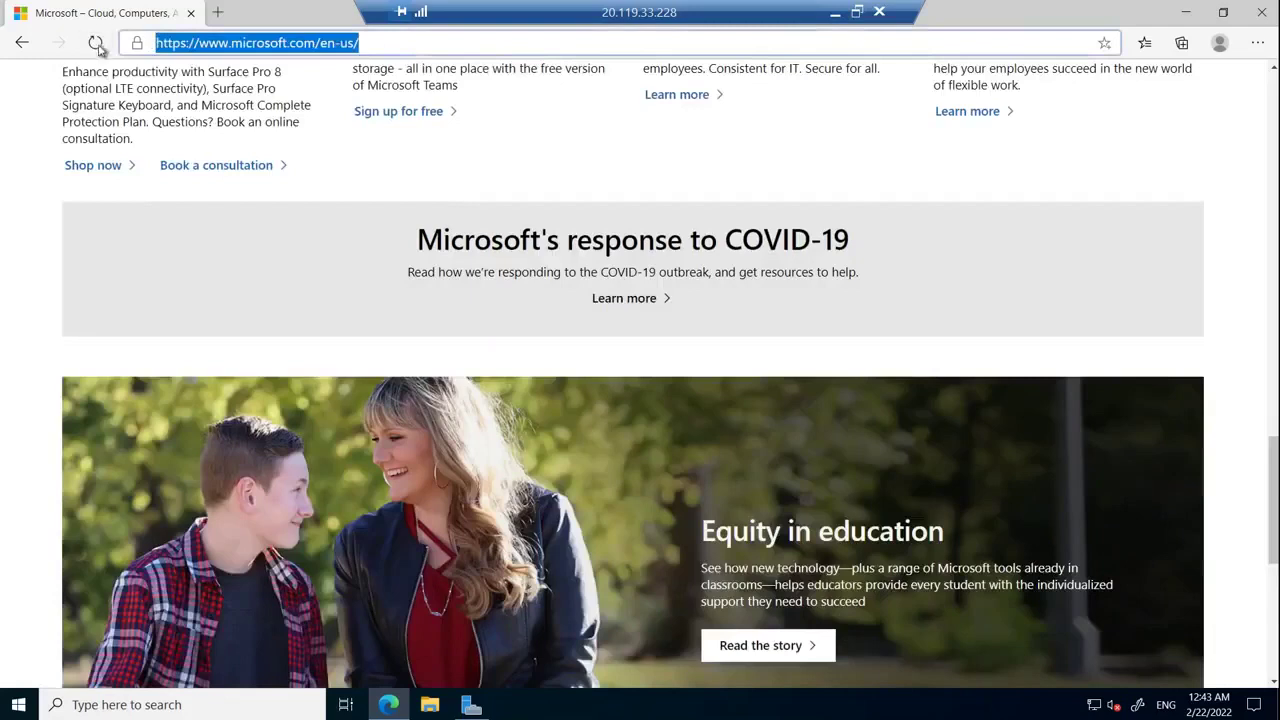
key(Return)
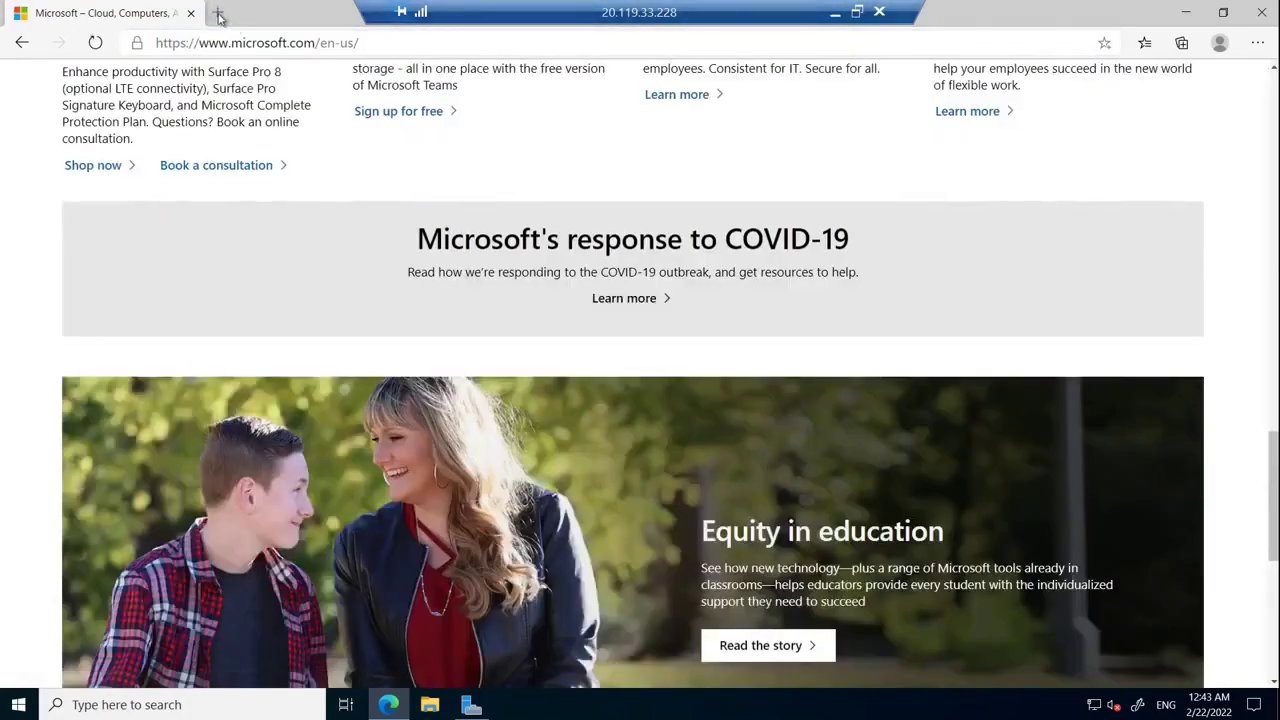
click(219, 13)
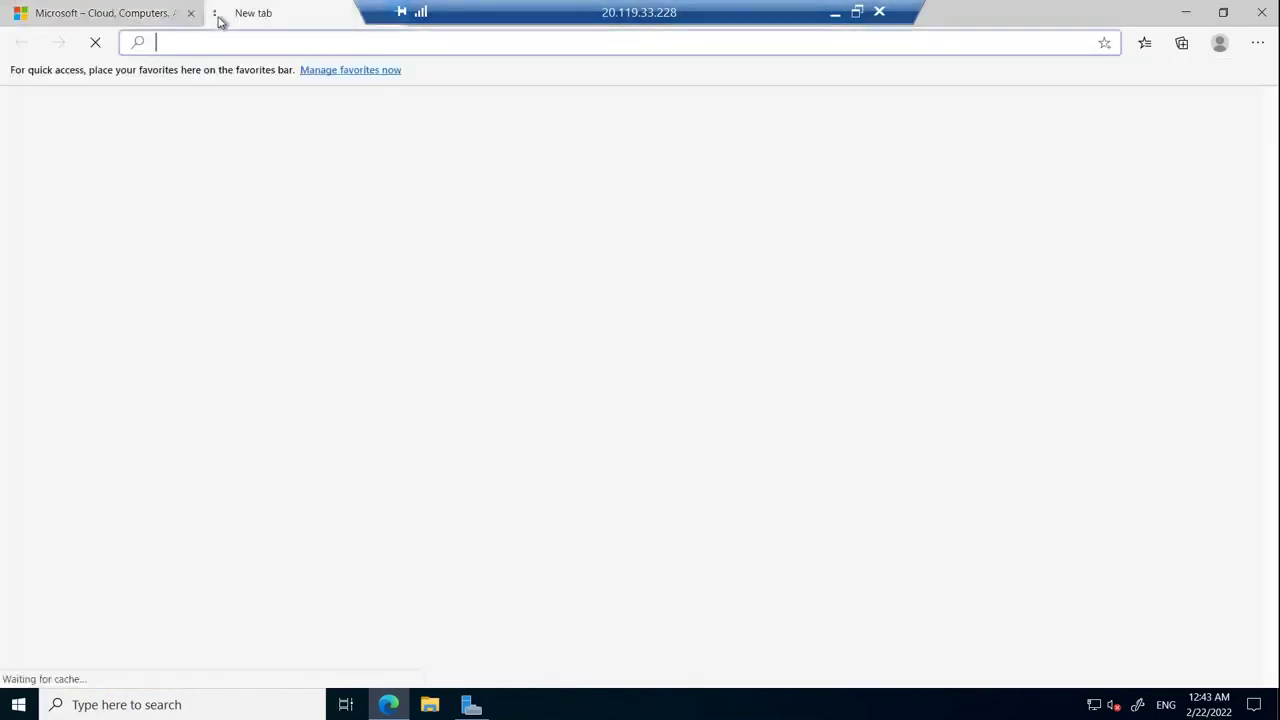
text(https://www.microsoft.com.)
key(Return)
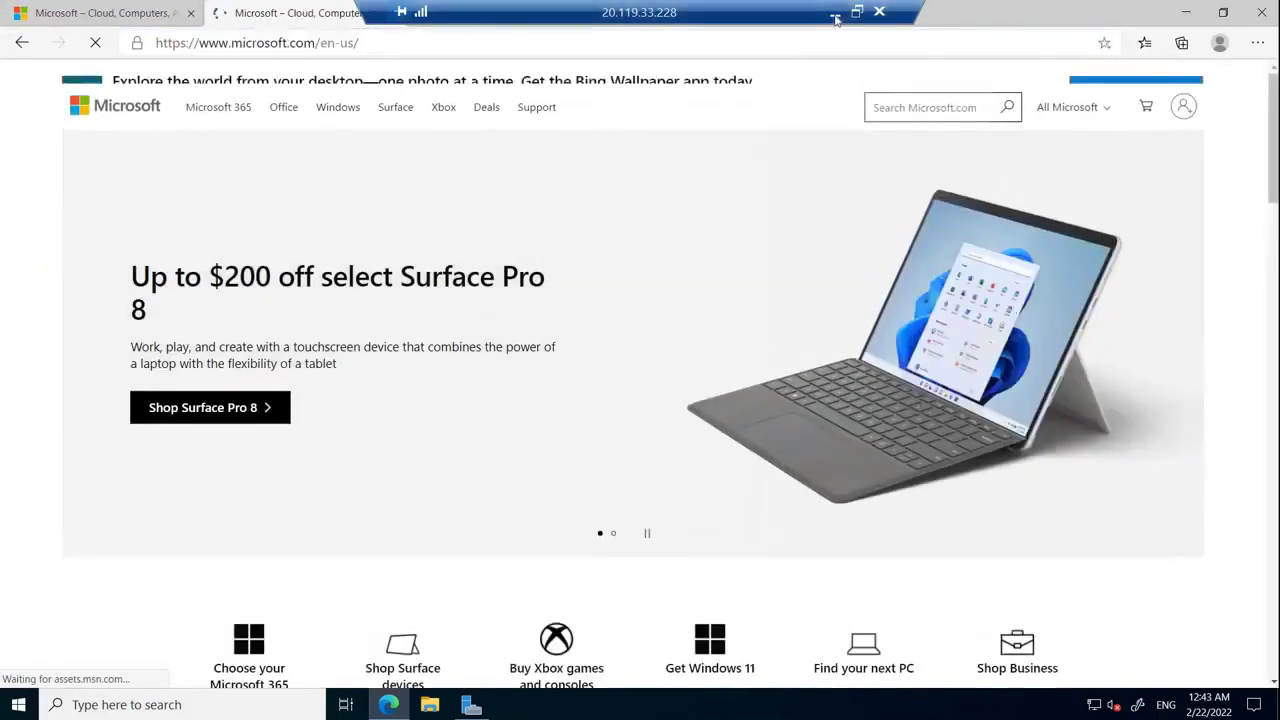
click(835, 19)
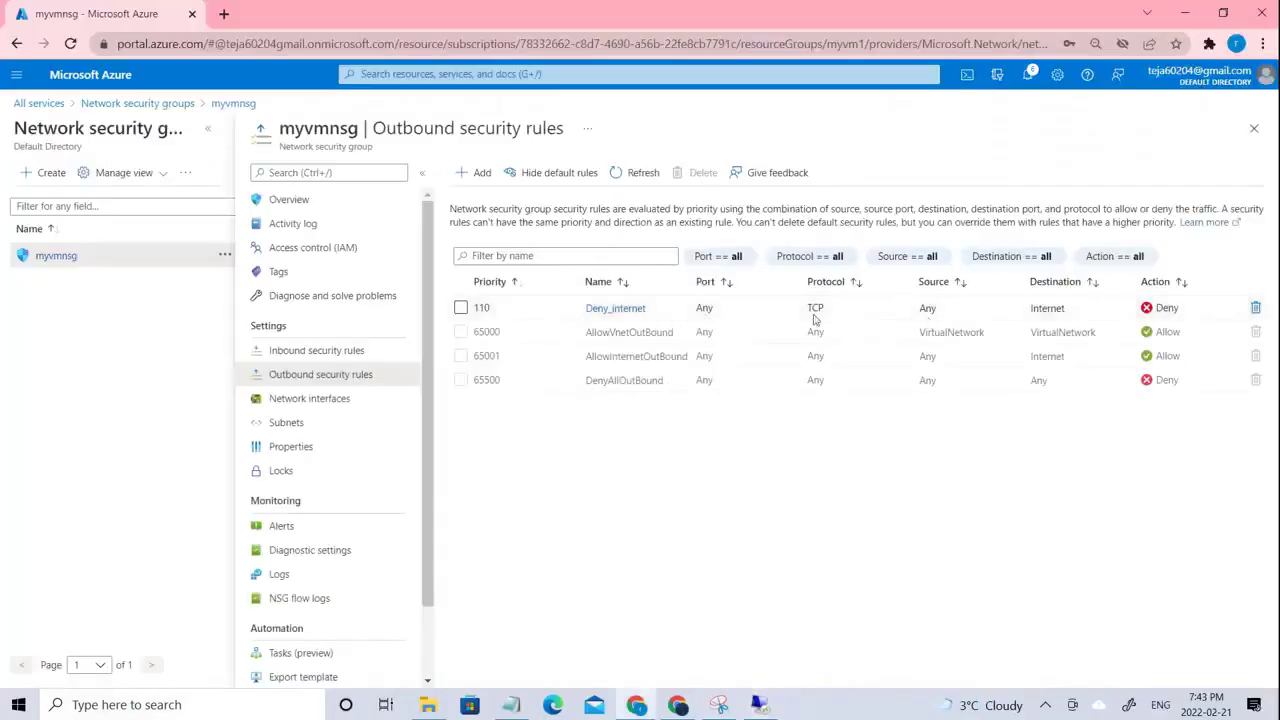
- Change the Deny_internet rule's protocol from TCP to Any, save, and refresh the list
click(594, 310)
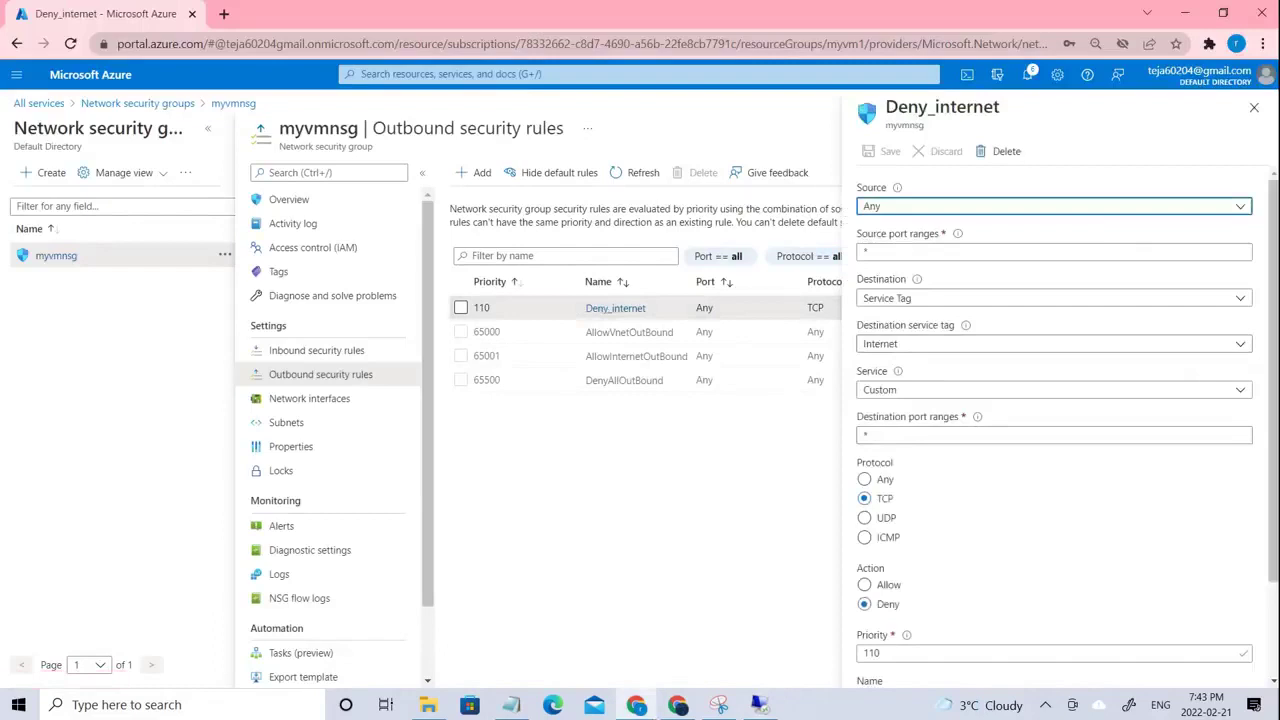
key(alt+Tab)
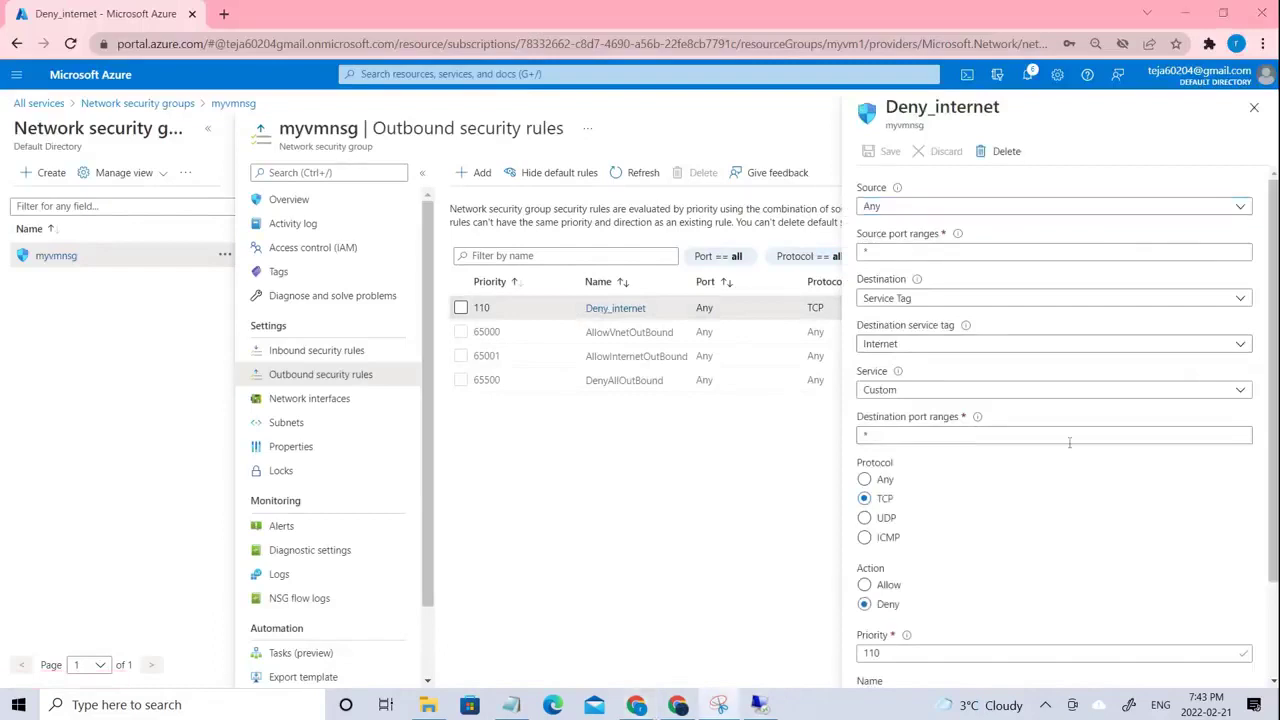
click(901, 245)
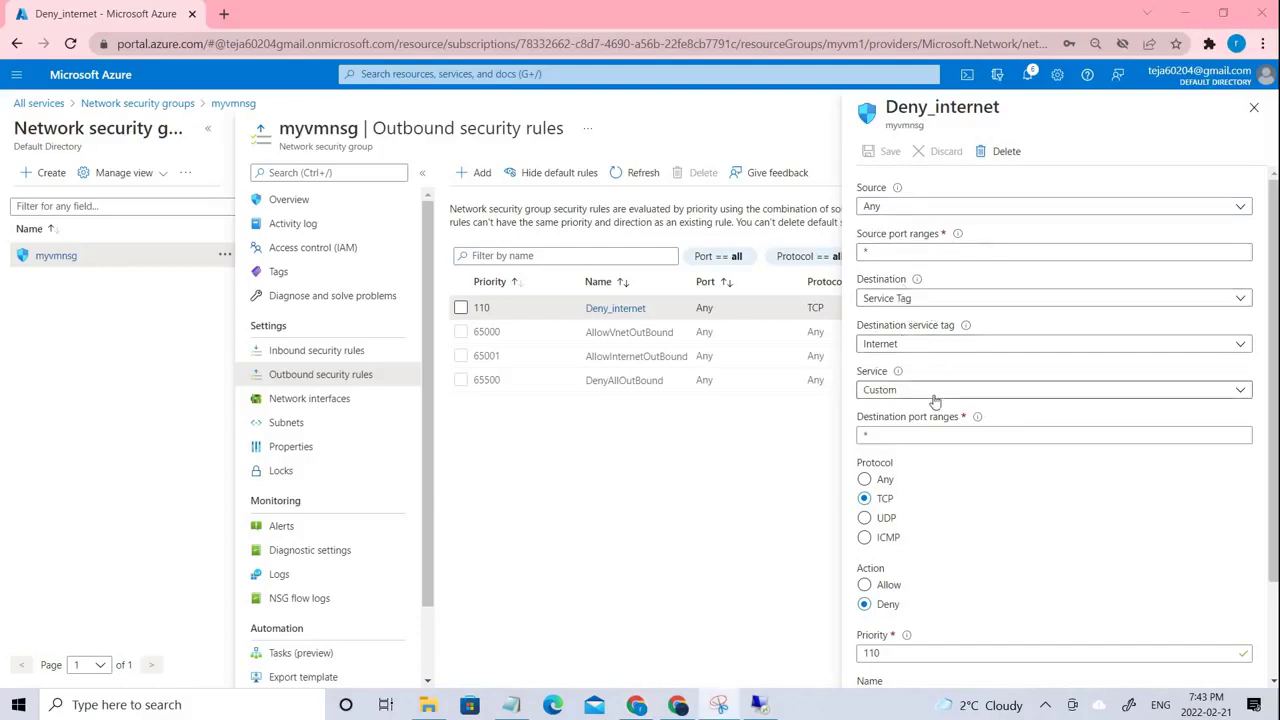
scroll(937, 473, down, 1)
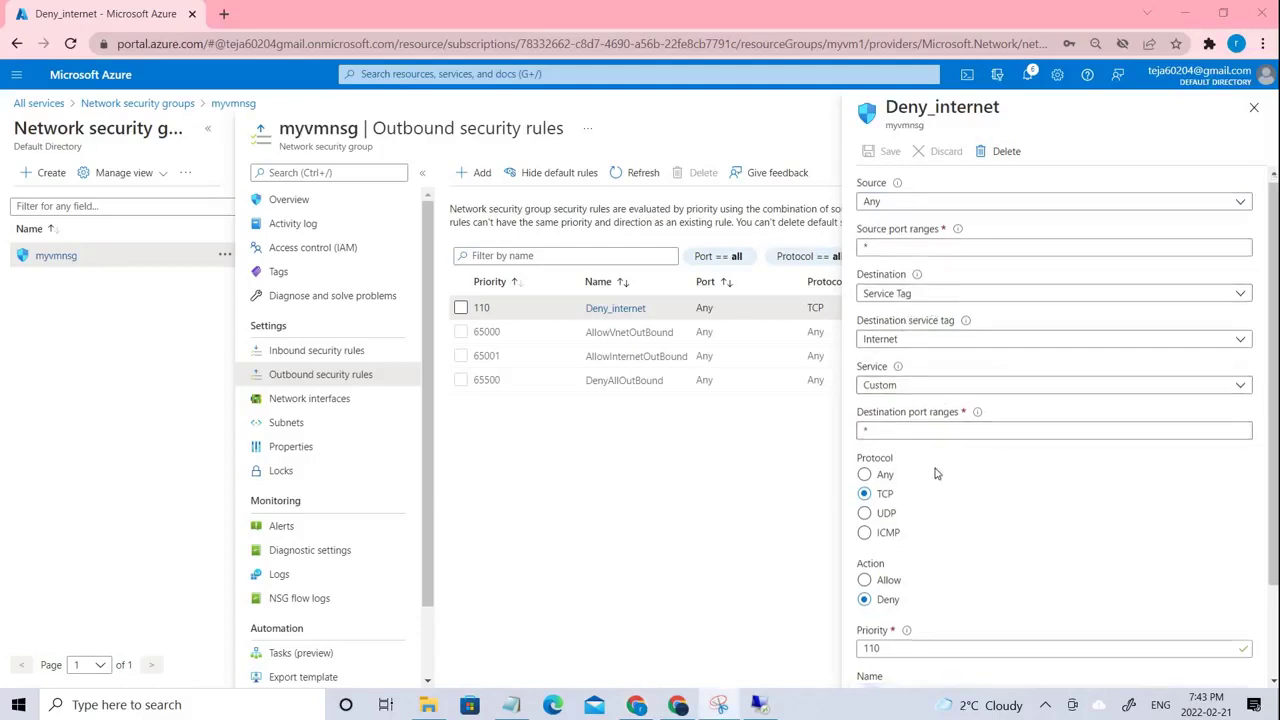
scroll(937, 473, down, 1)
click(866, 359)
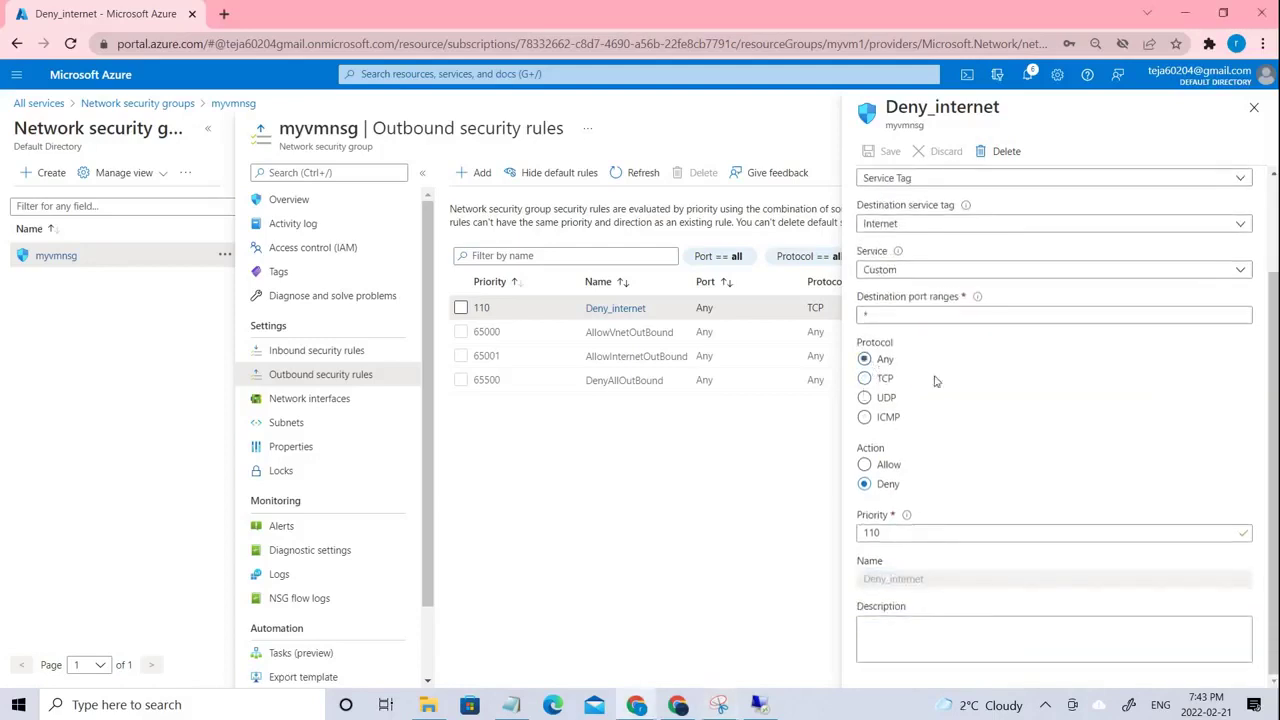
click(882, 151)
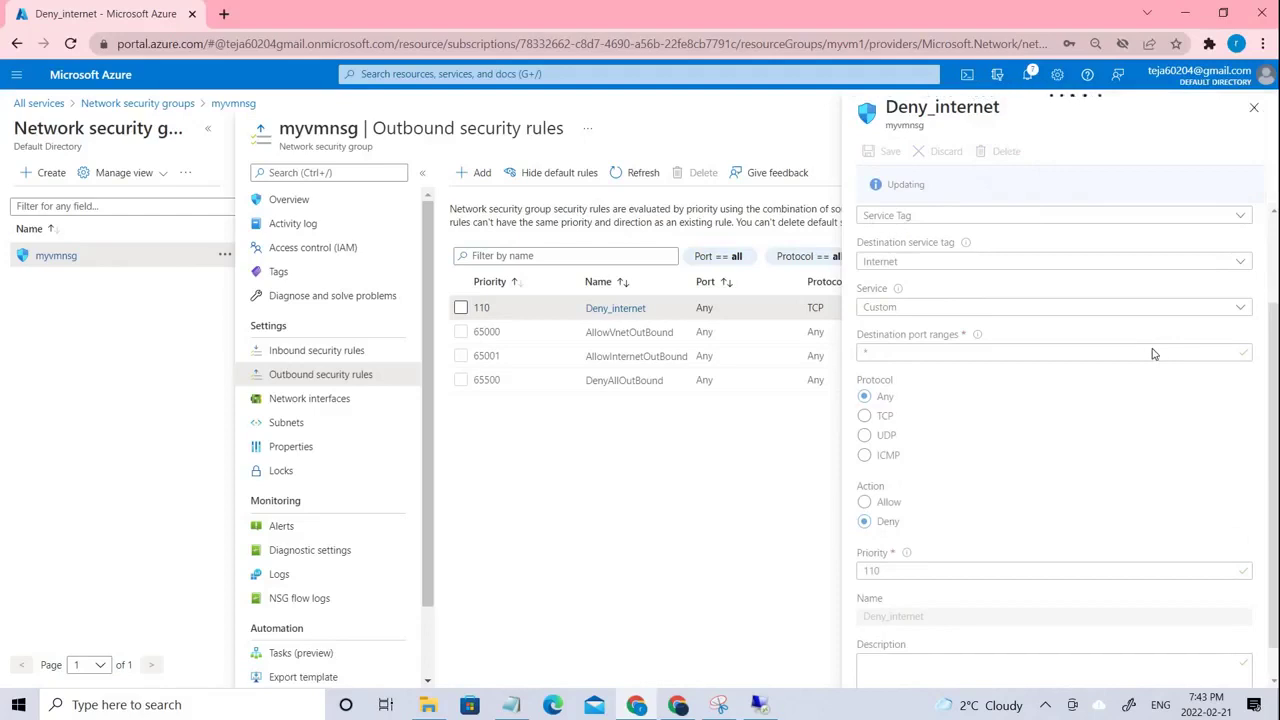
click(624, 177)
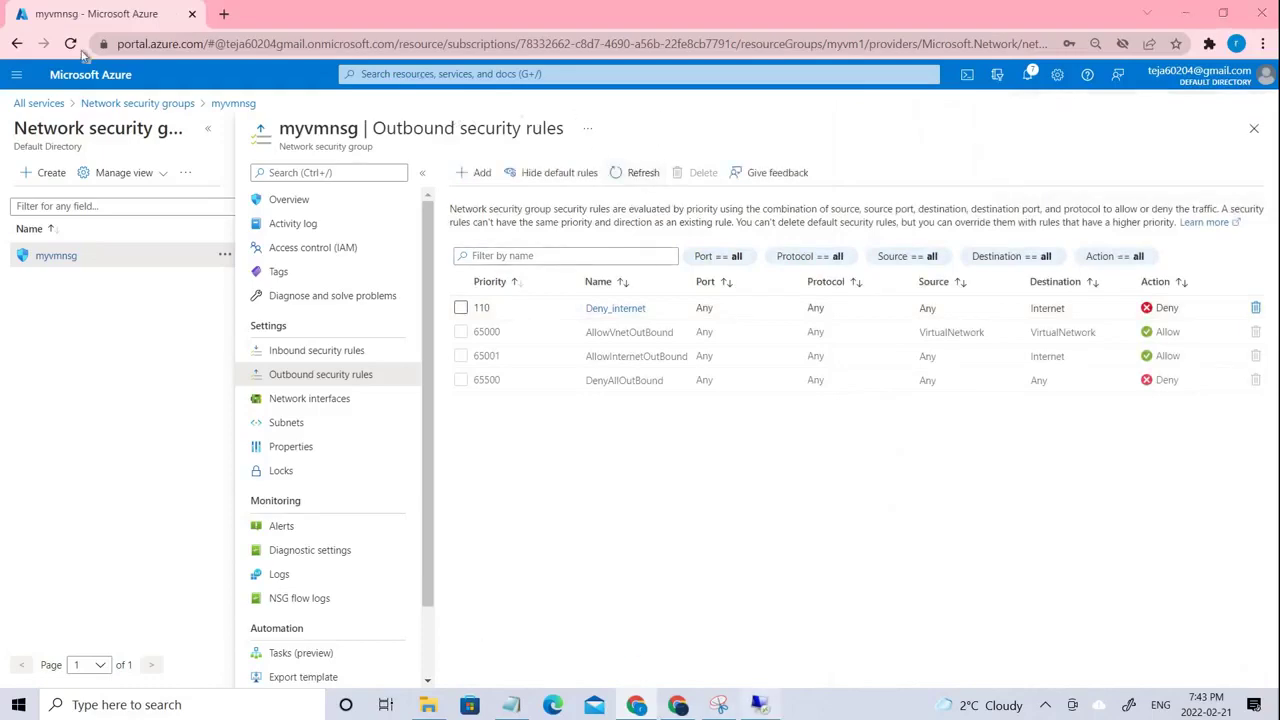
click(720, 705)
click(286, 45)
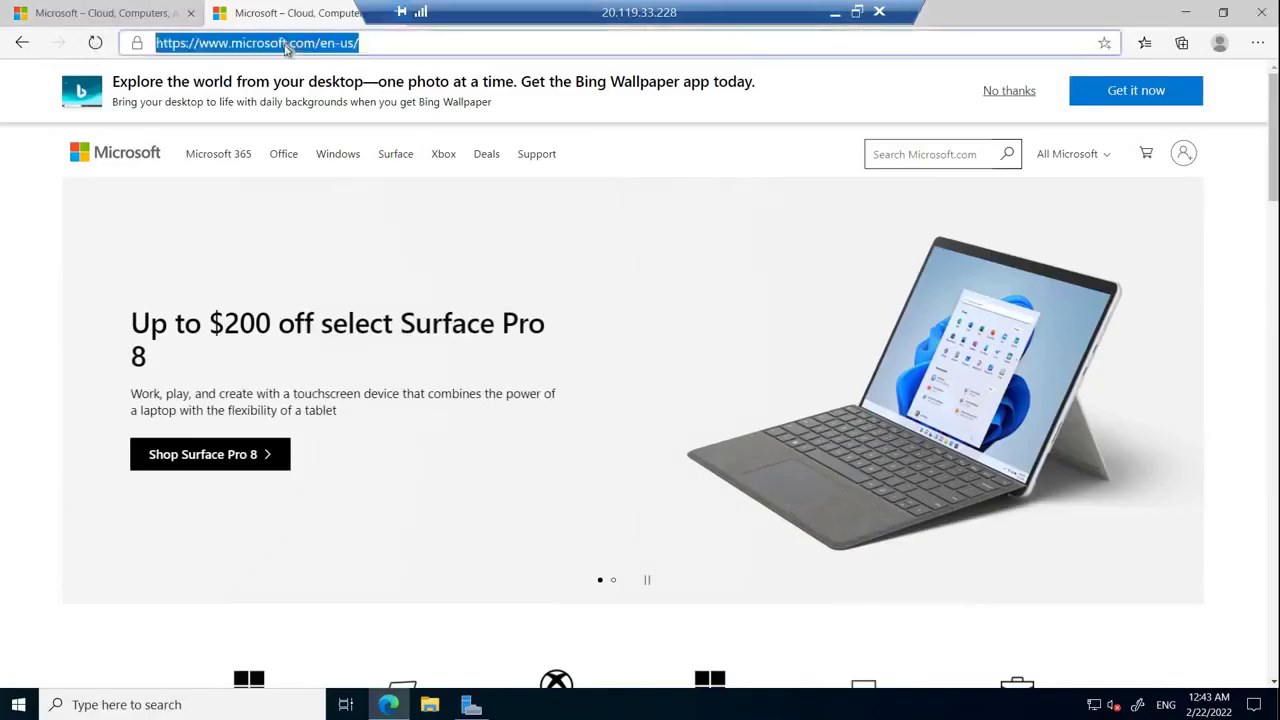
text(https://www.microsoft.com.)
key(Return)
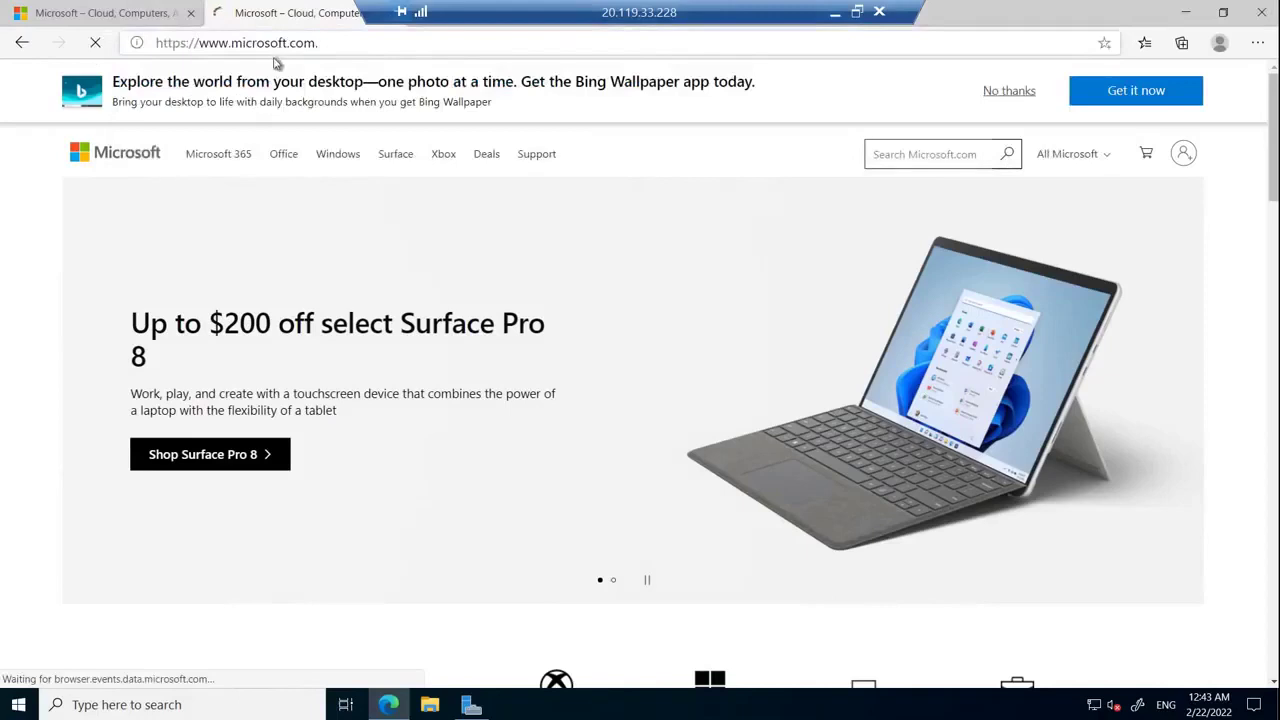
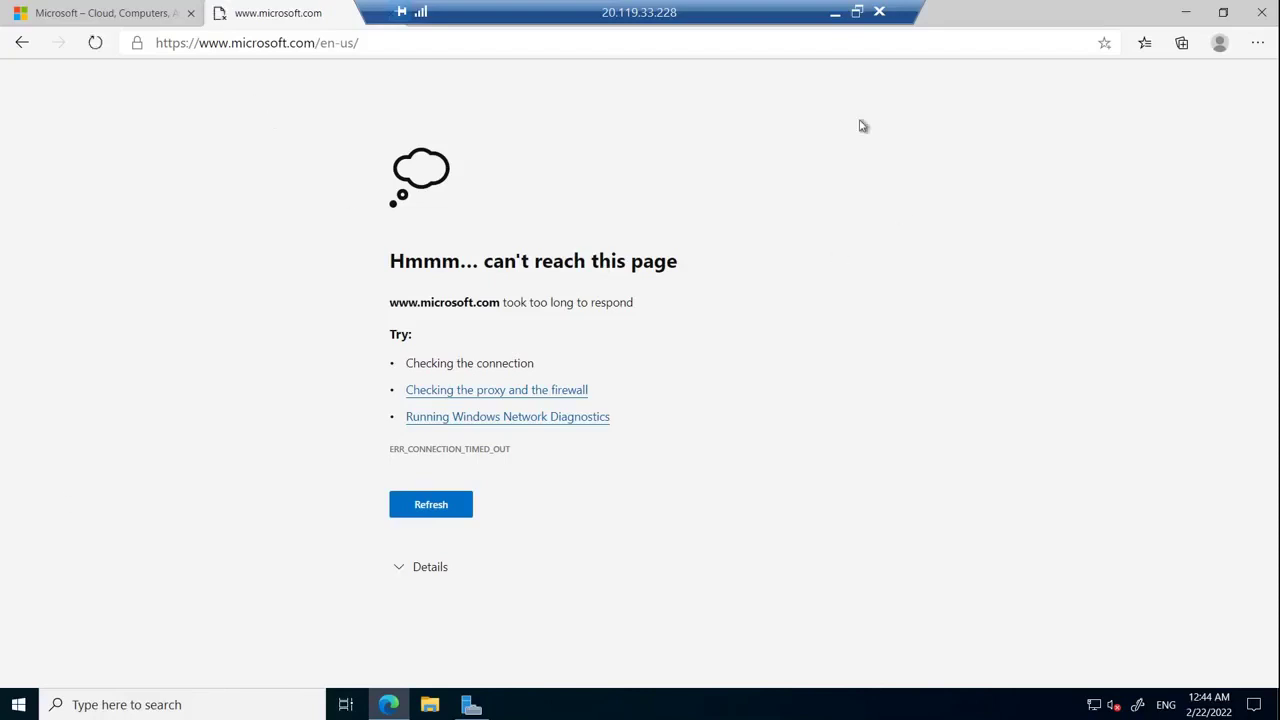
- Minimize the remote desktop window to get back to the local Azure portal home page
click(838, 18)
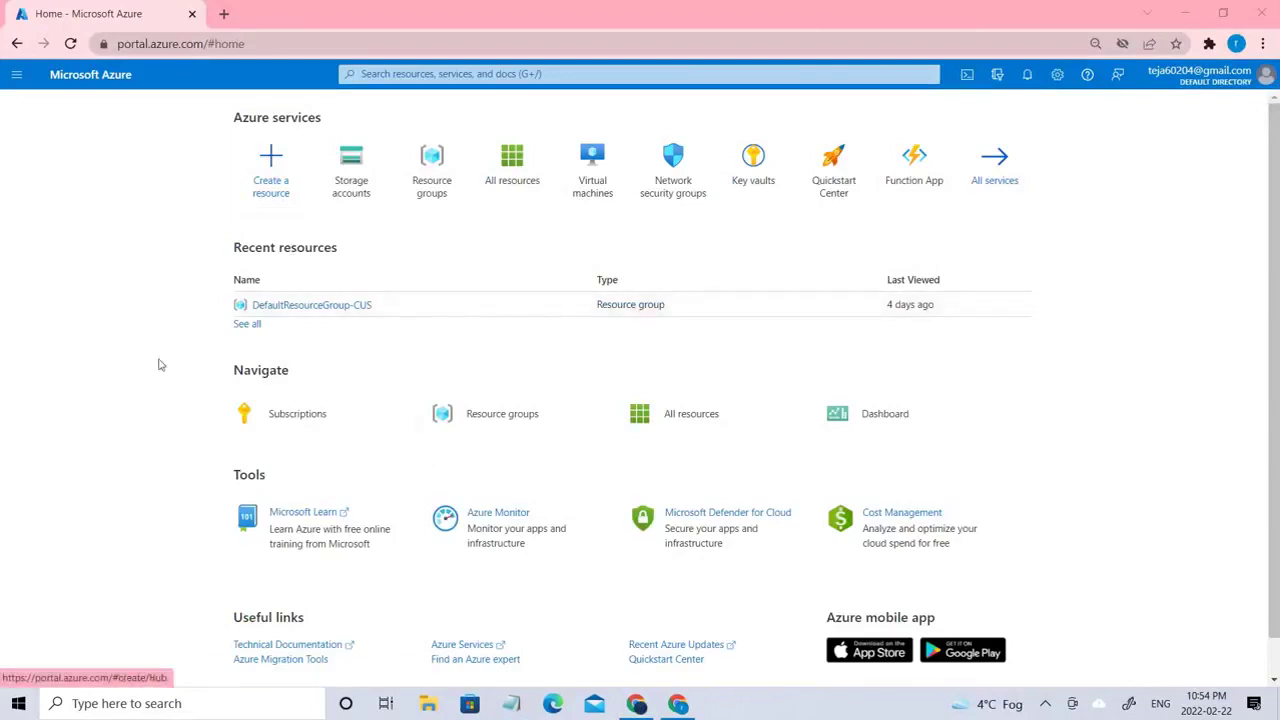
- Start a new resource group named MyRG in East US from the Resource groups list
click(508, 415)
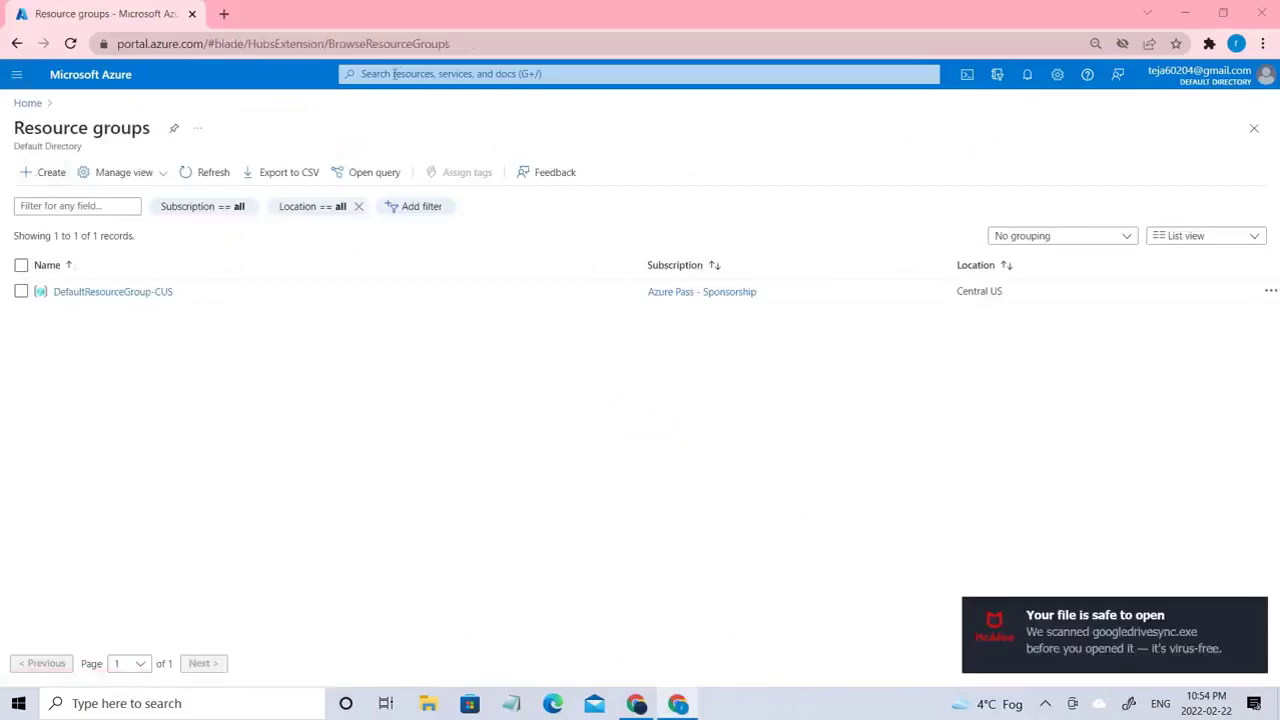
click(16, 74)
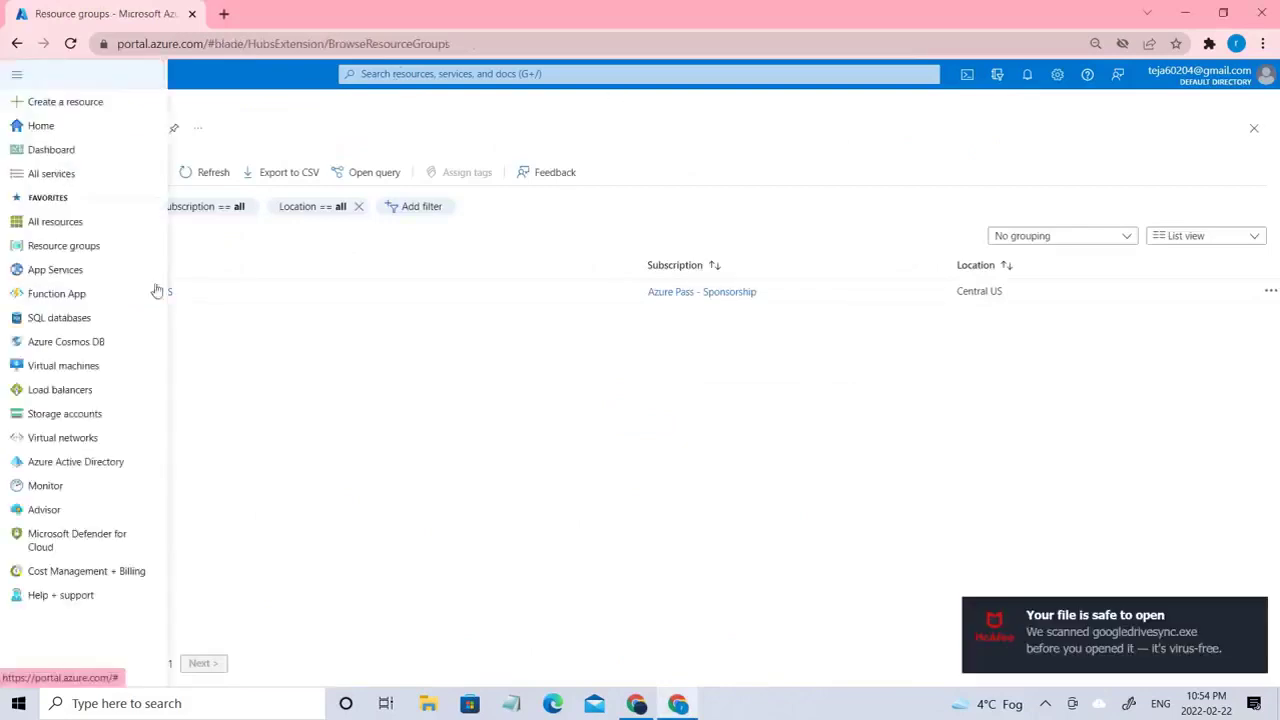
click(289, 394)
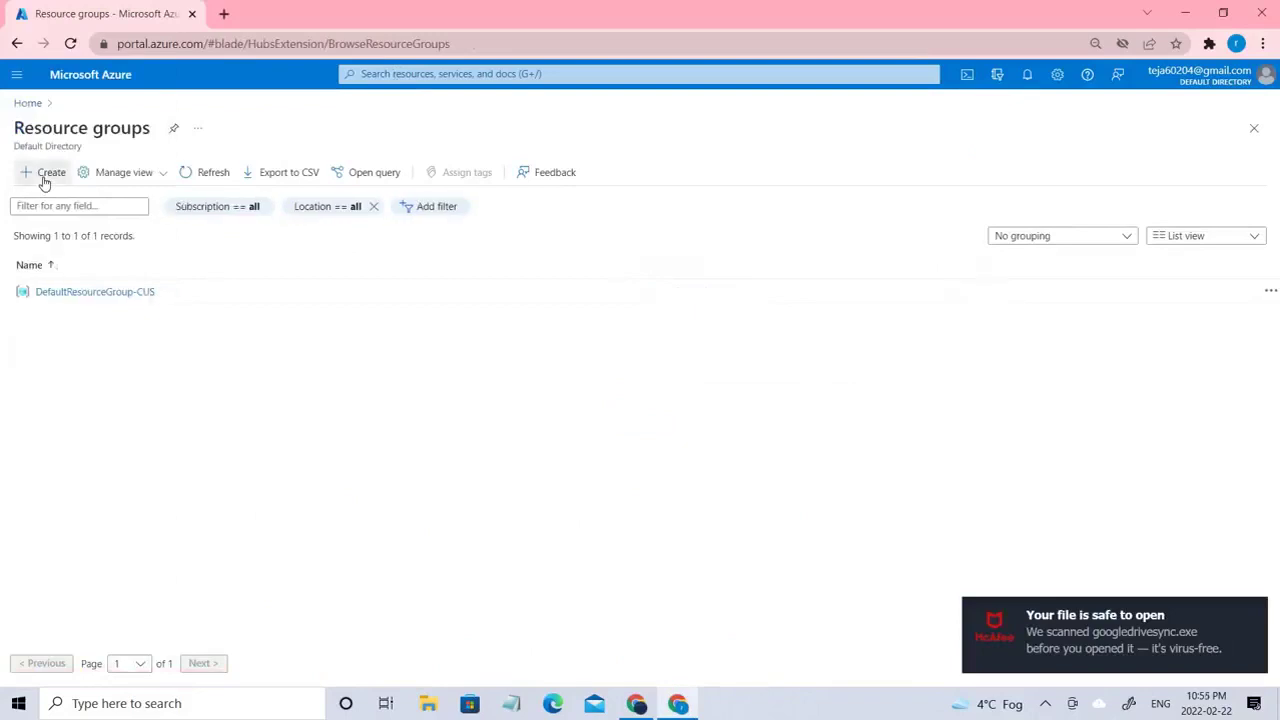
click(44, 173)
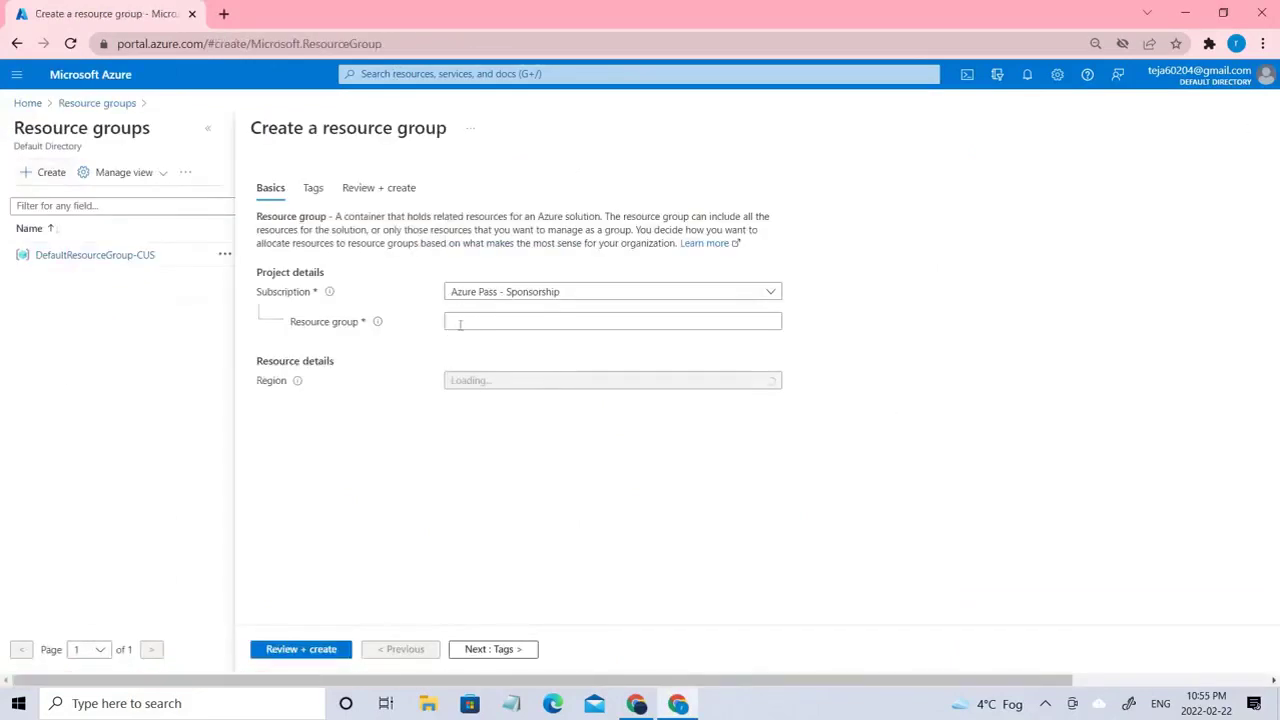
click(461, 321)
click(476, 319)
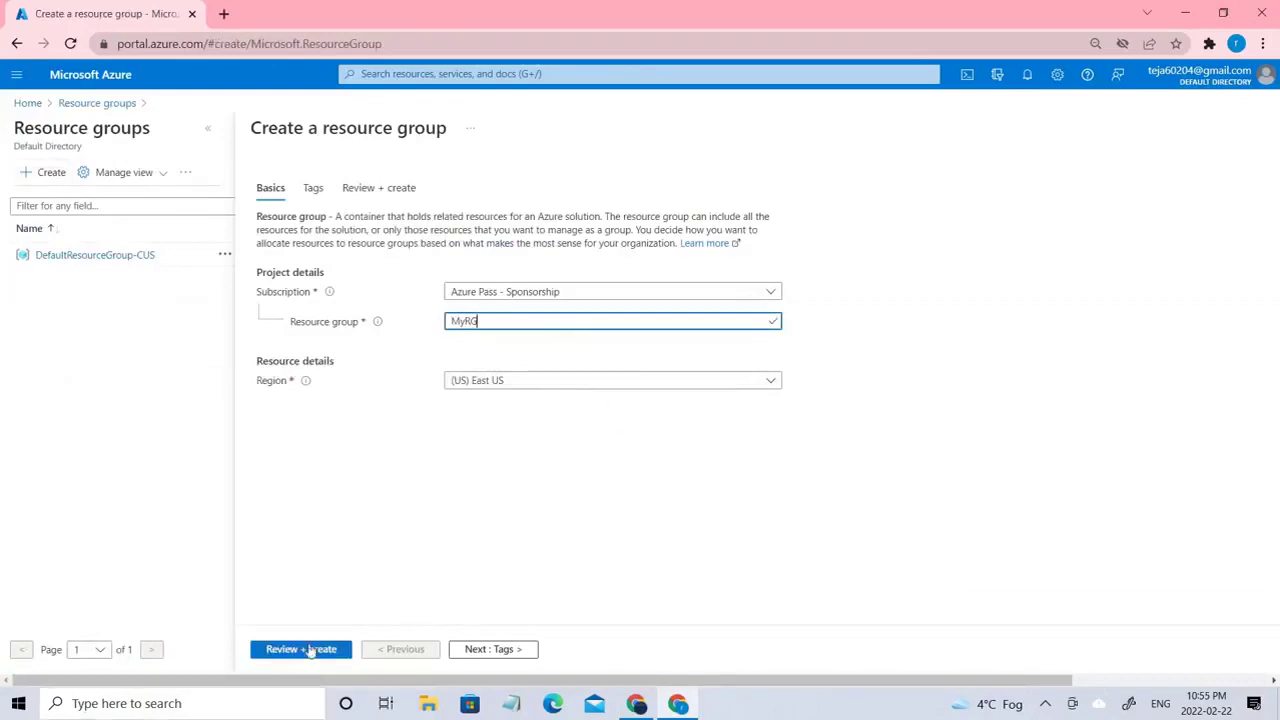
- Validate and create MyRG, then go to the new resource group
click(309, 649)
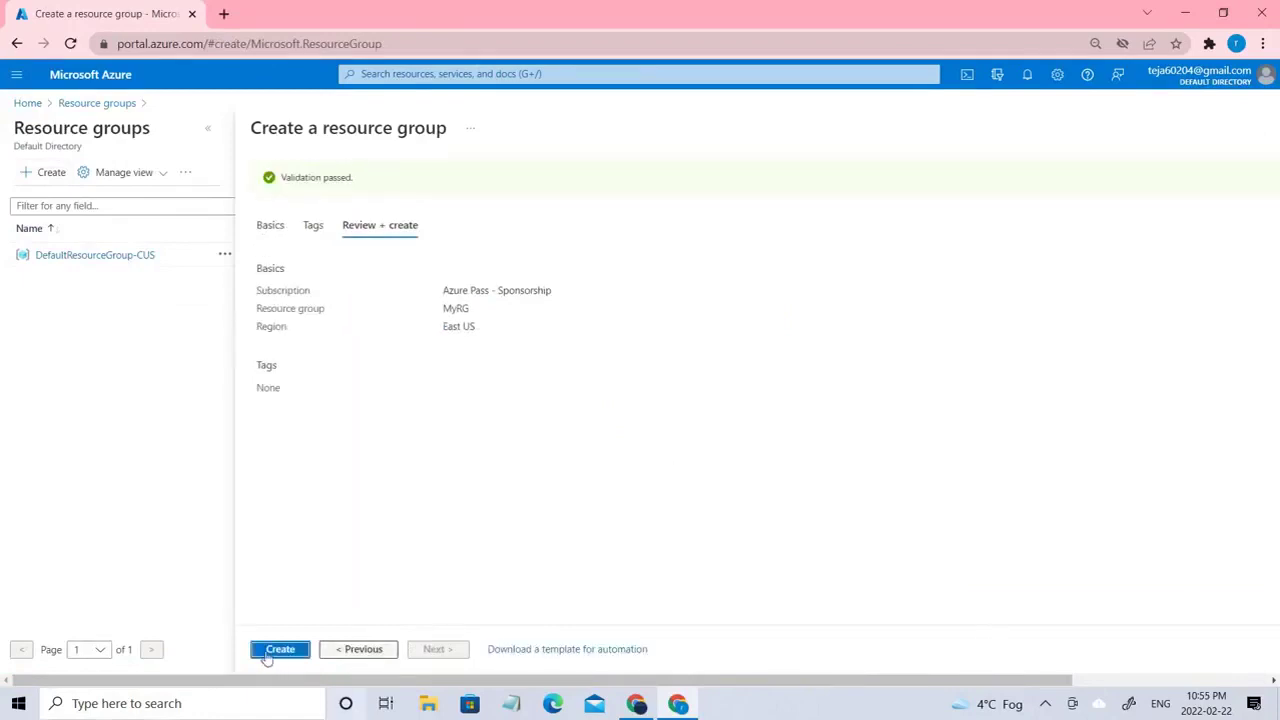
click(268, 652)
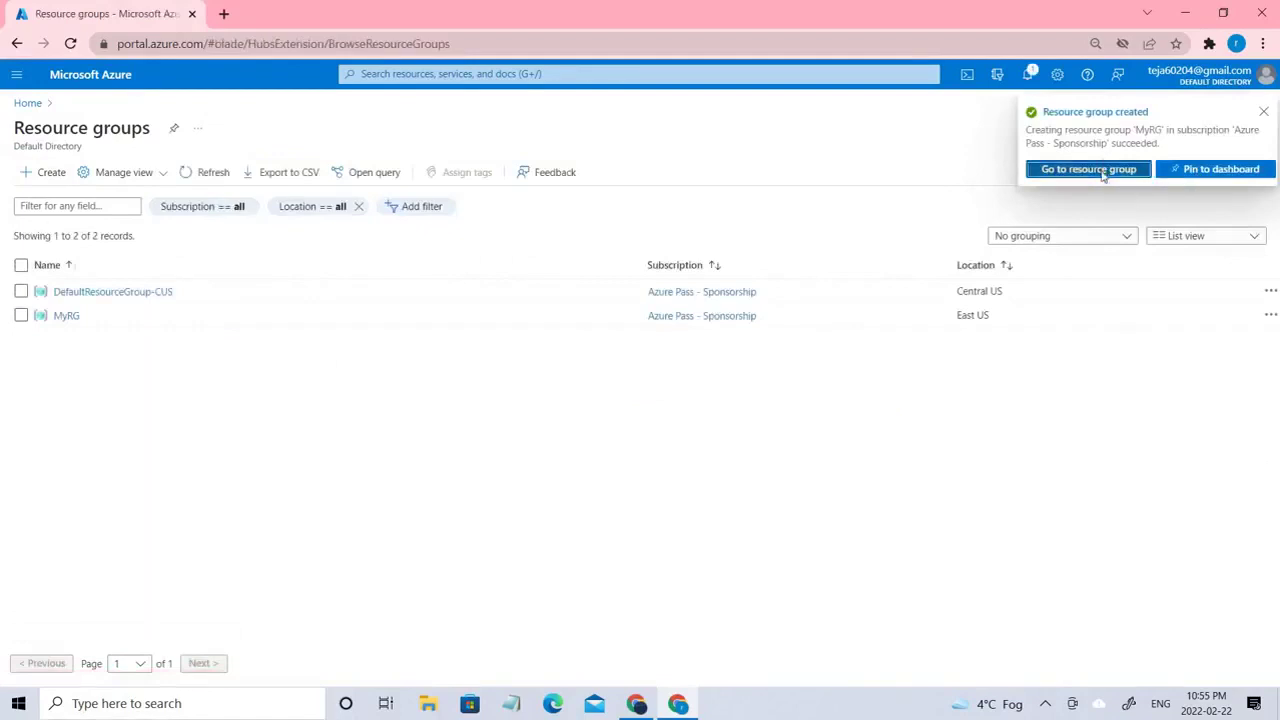
click(1103, 176)
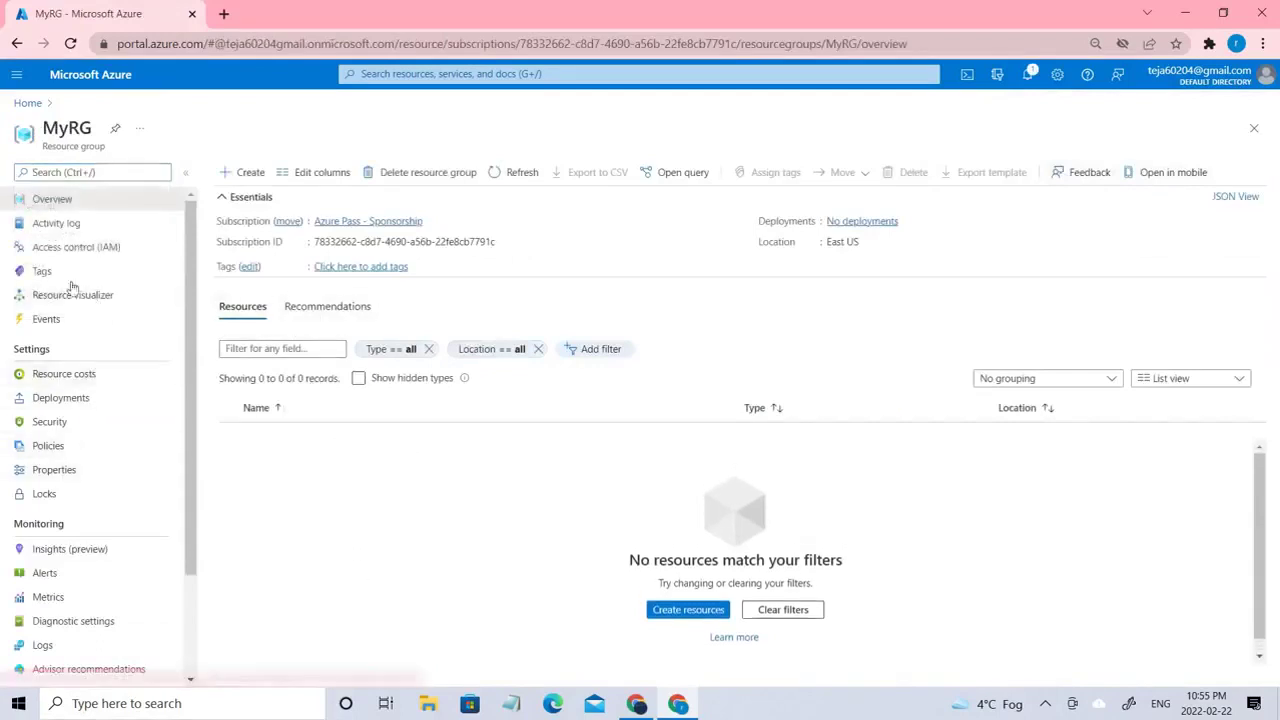
- Review MyRG's role assignments and its built-in roles list (Owner, Contributor, Reader) in Access control
click(109, 250)
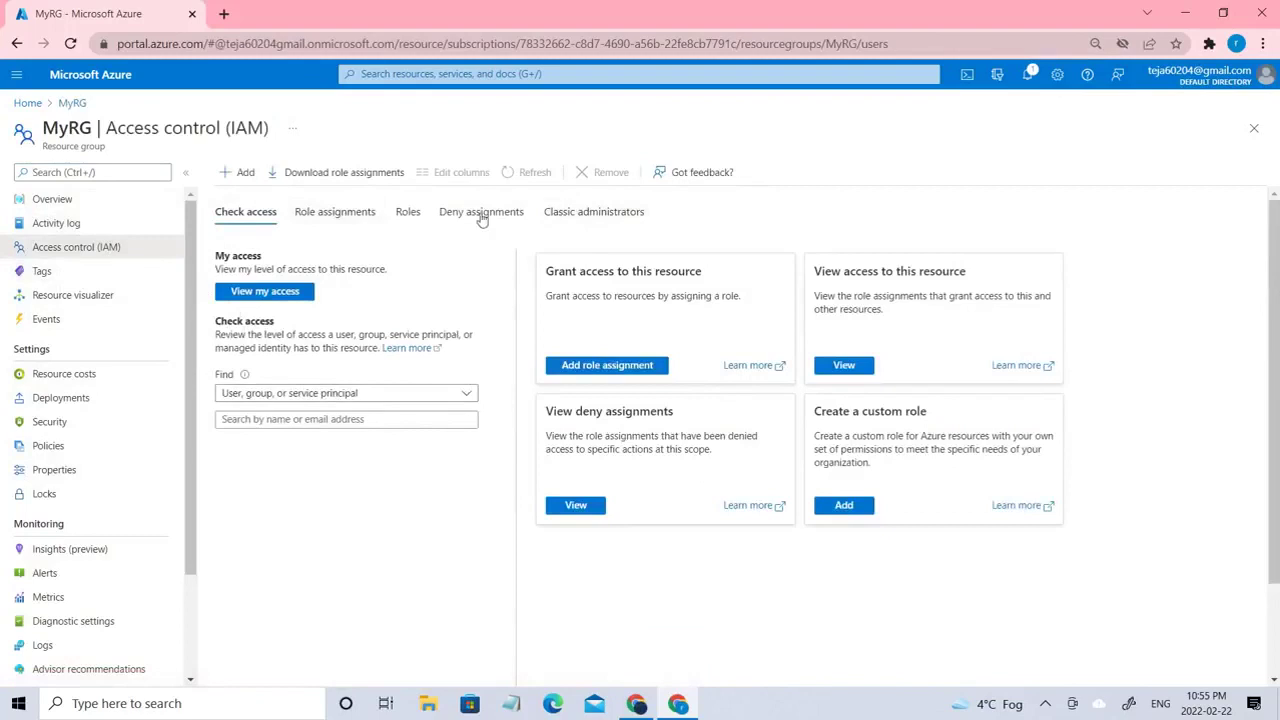
click(352, 214)
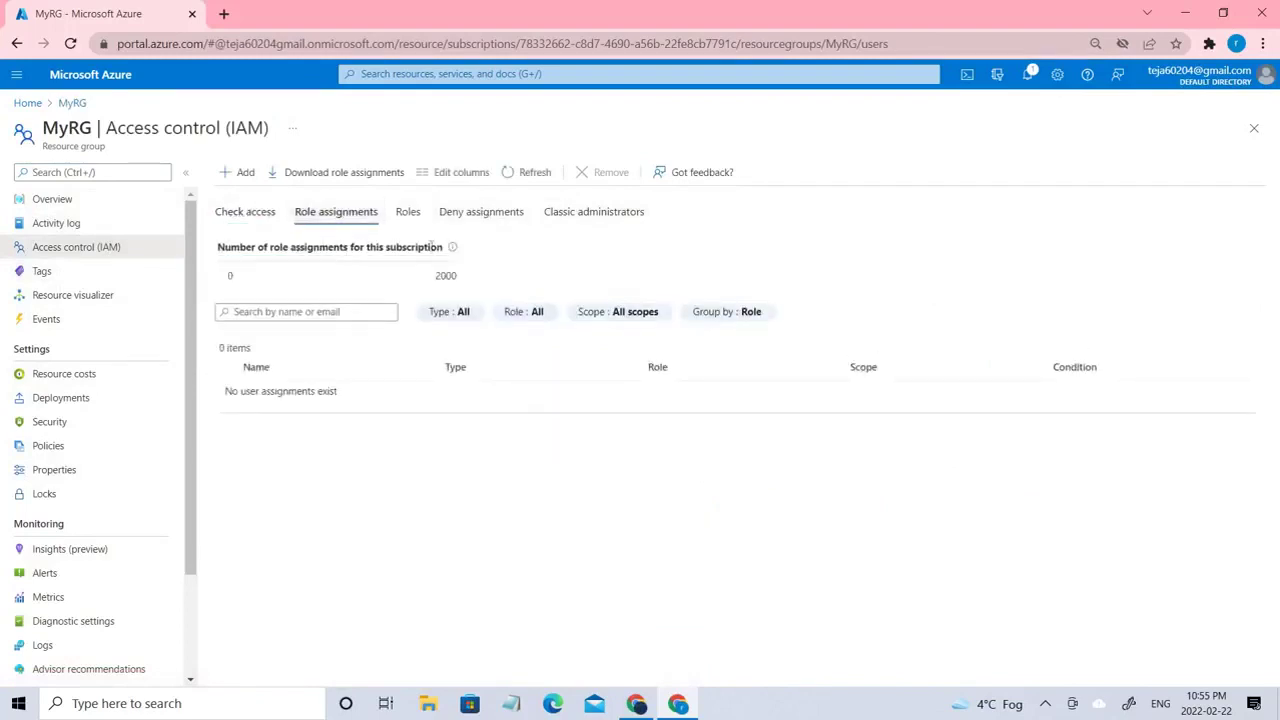
click(421, 221)
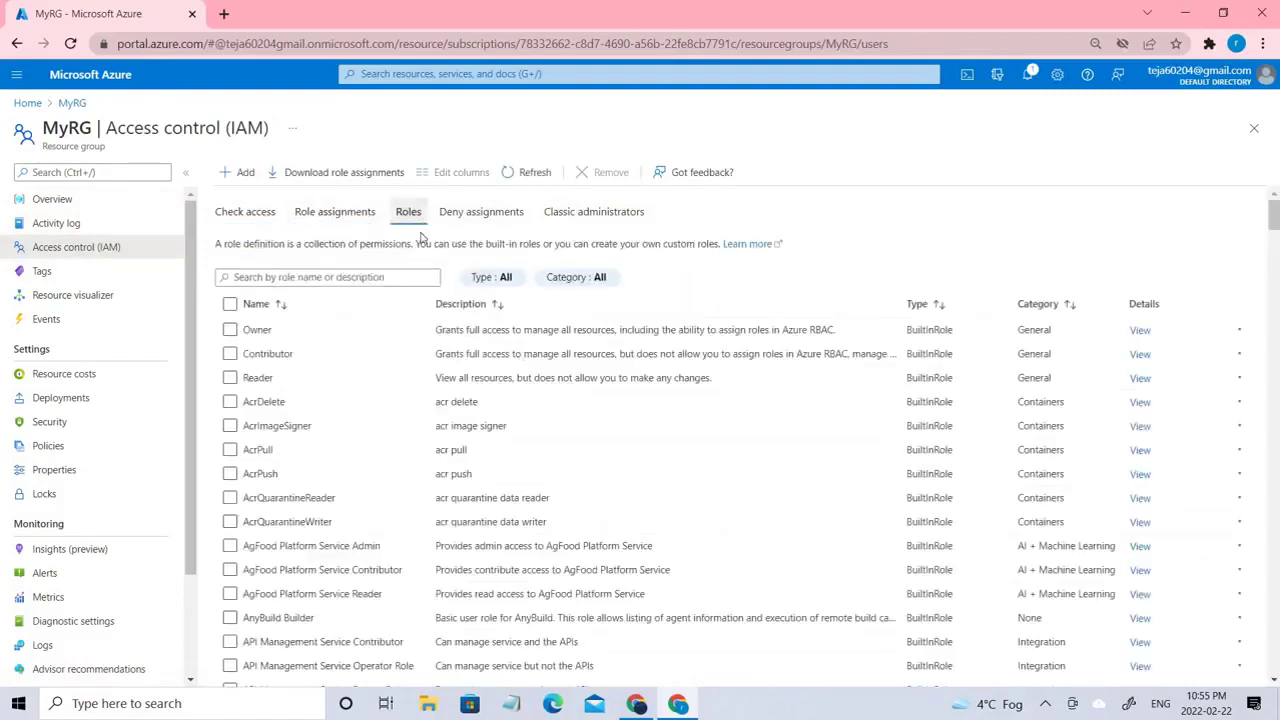
drag(920, 330, 925, 672)
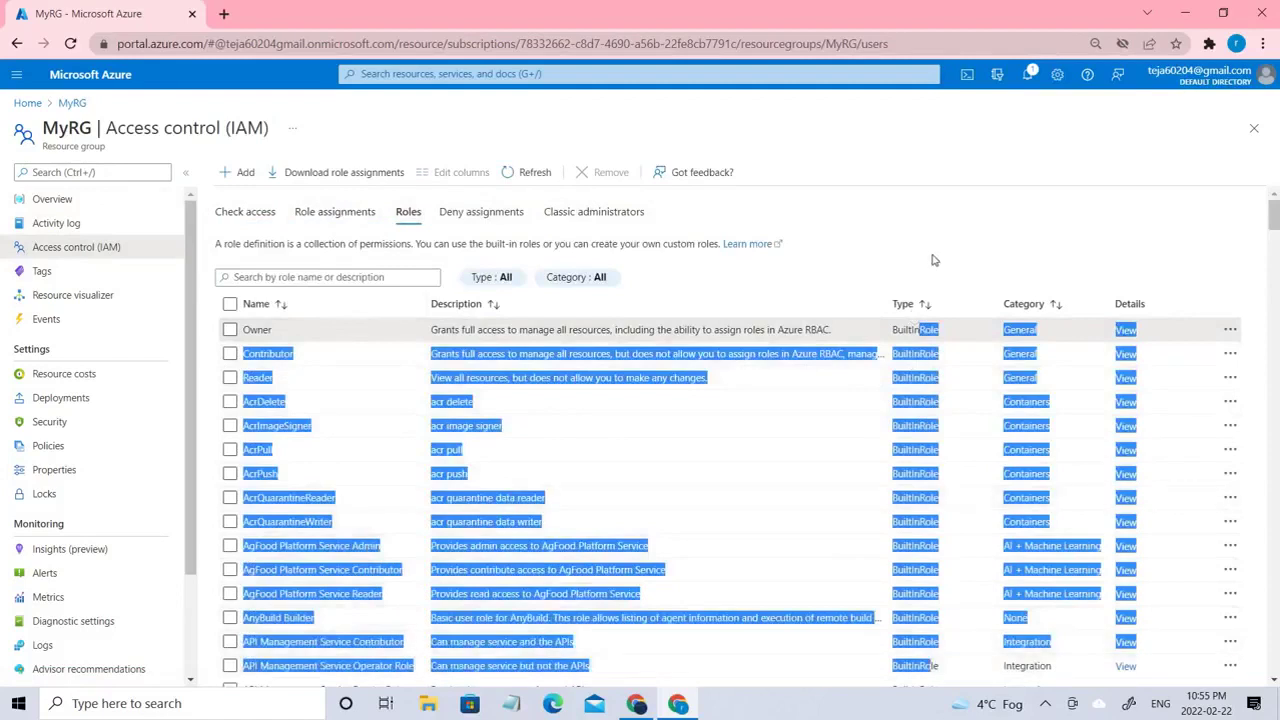
click(388, 190)
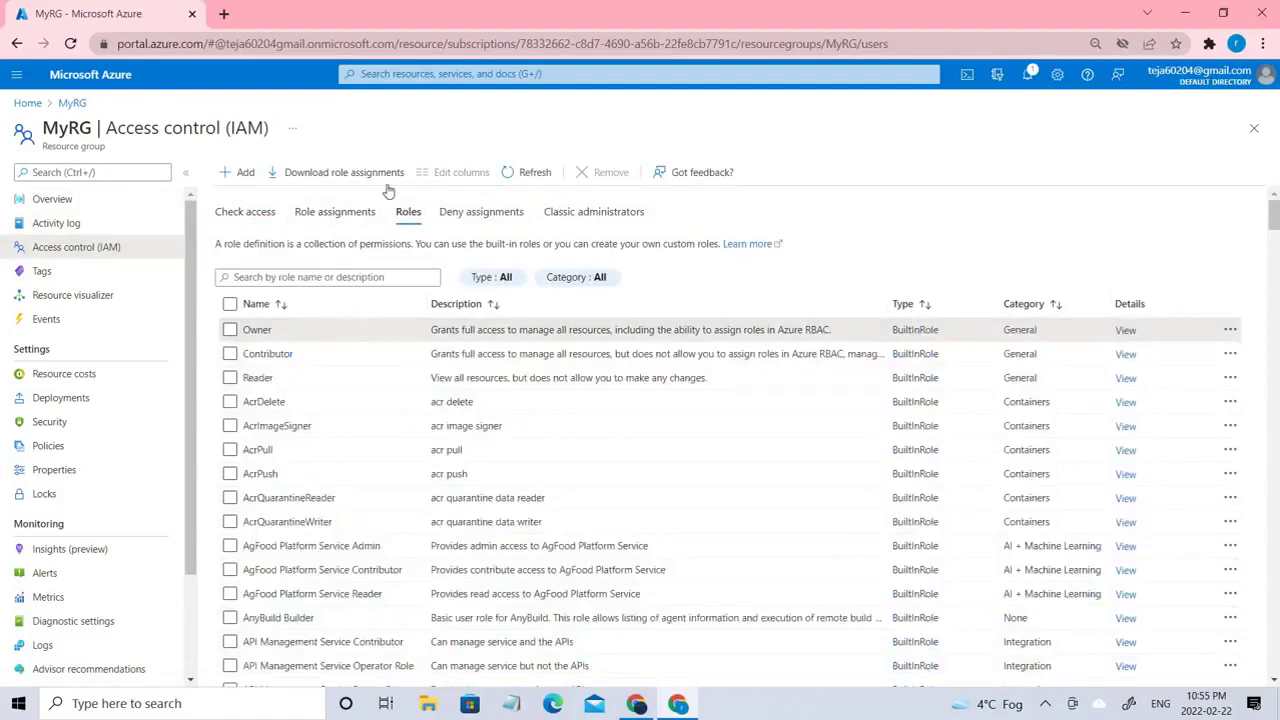
- Check the Add access options without choosing one, then go to MyRG's Locks page
click(232, 172)
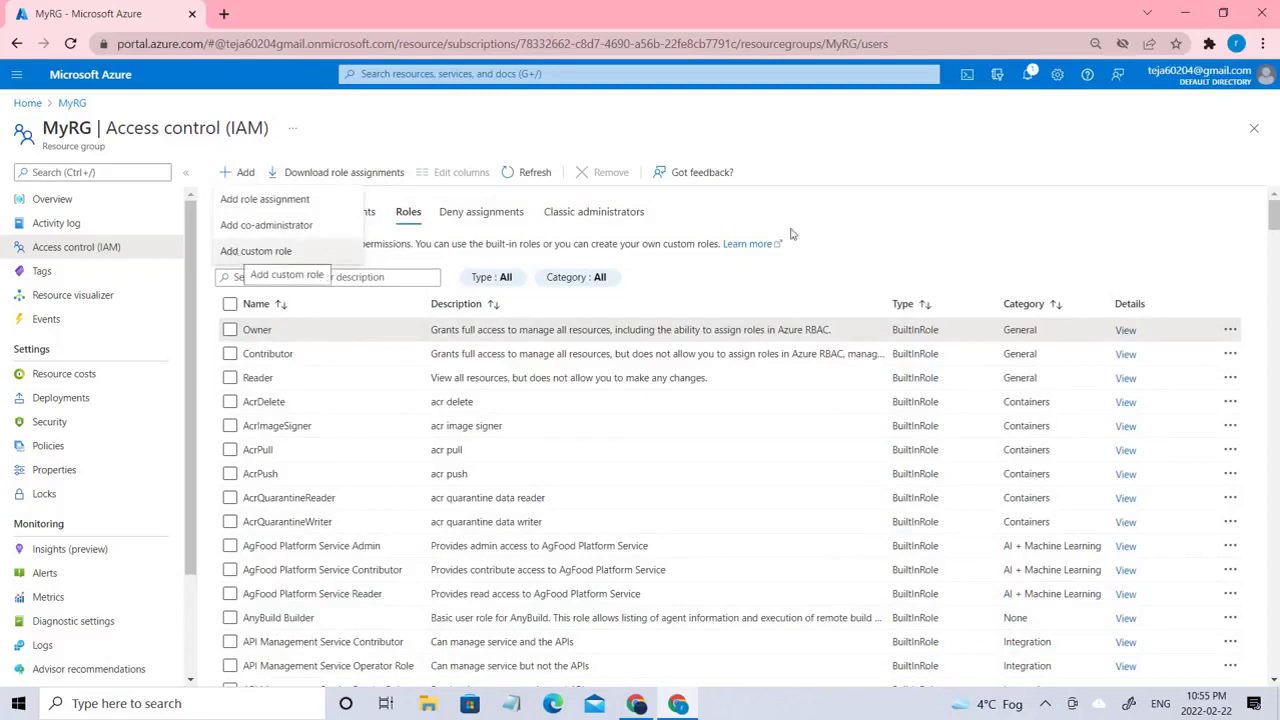
click(868, 257)
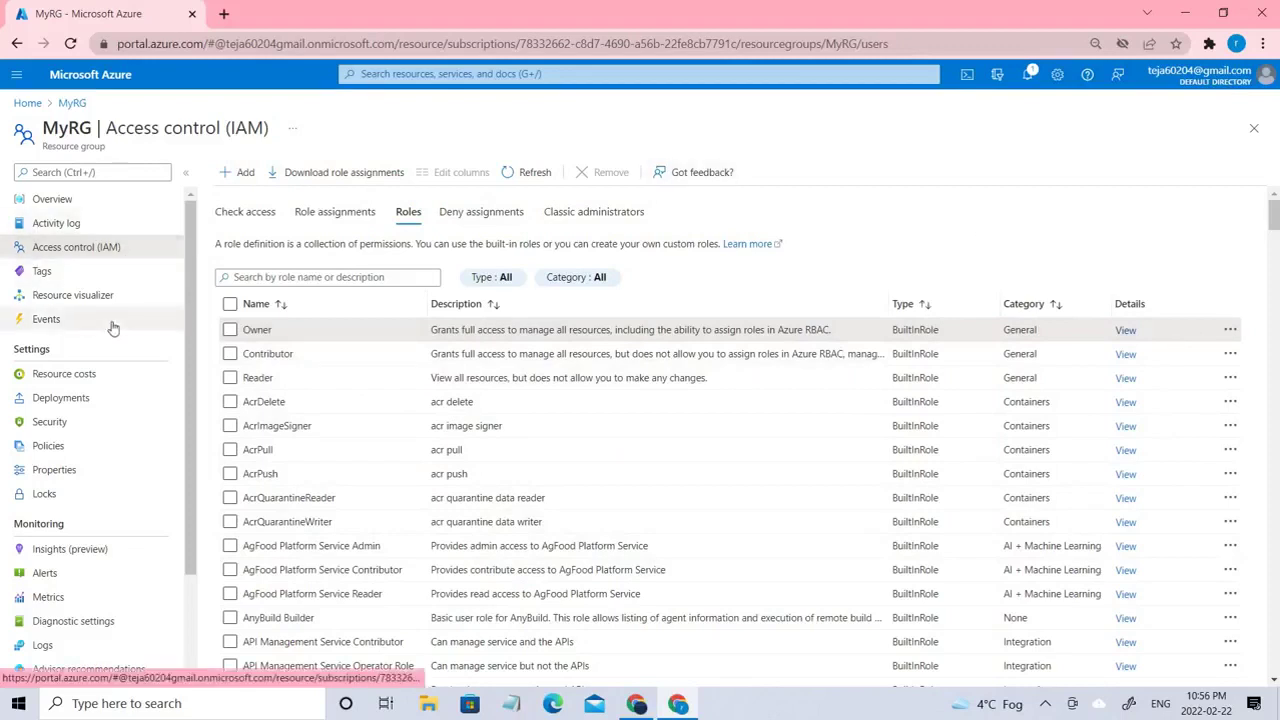
click(44, 494)
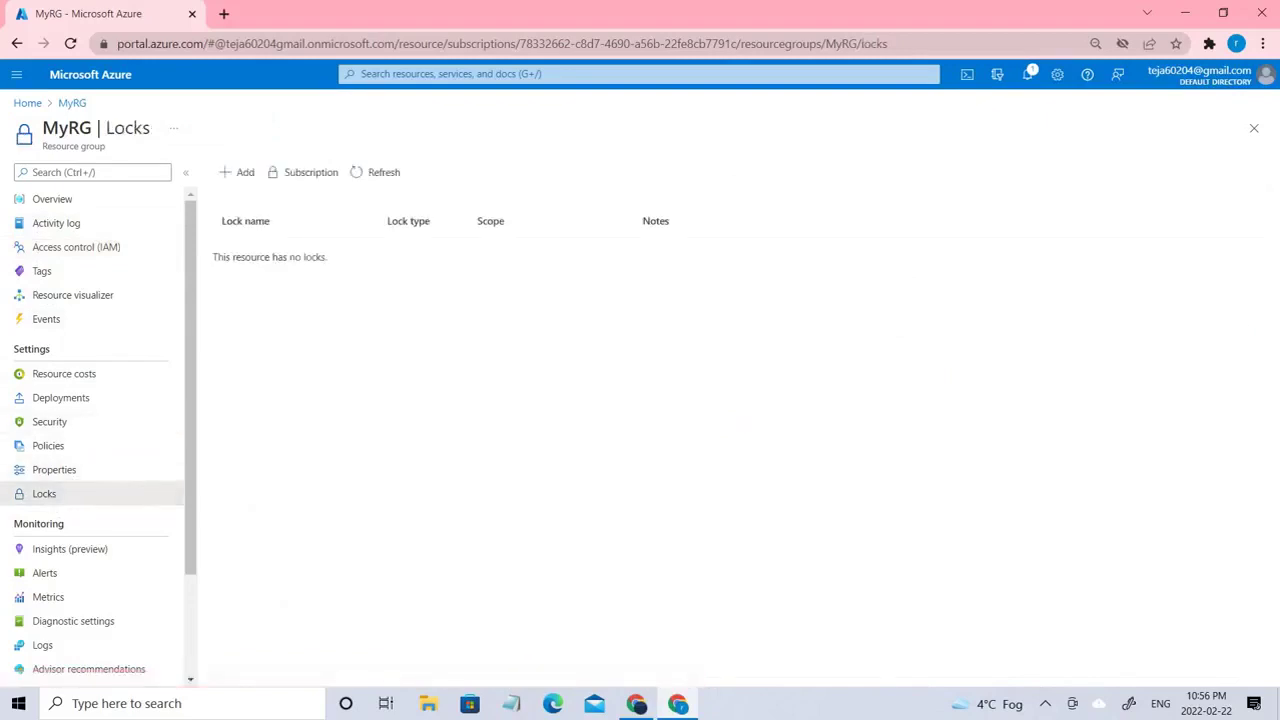
- Add a Delete-type lock named RGLock to the MyRG resource group
click(230, 181)
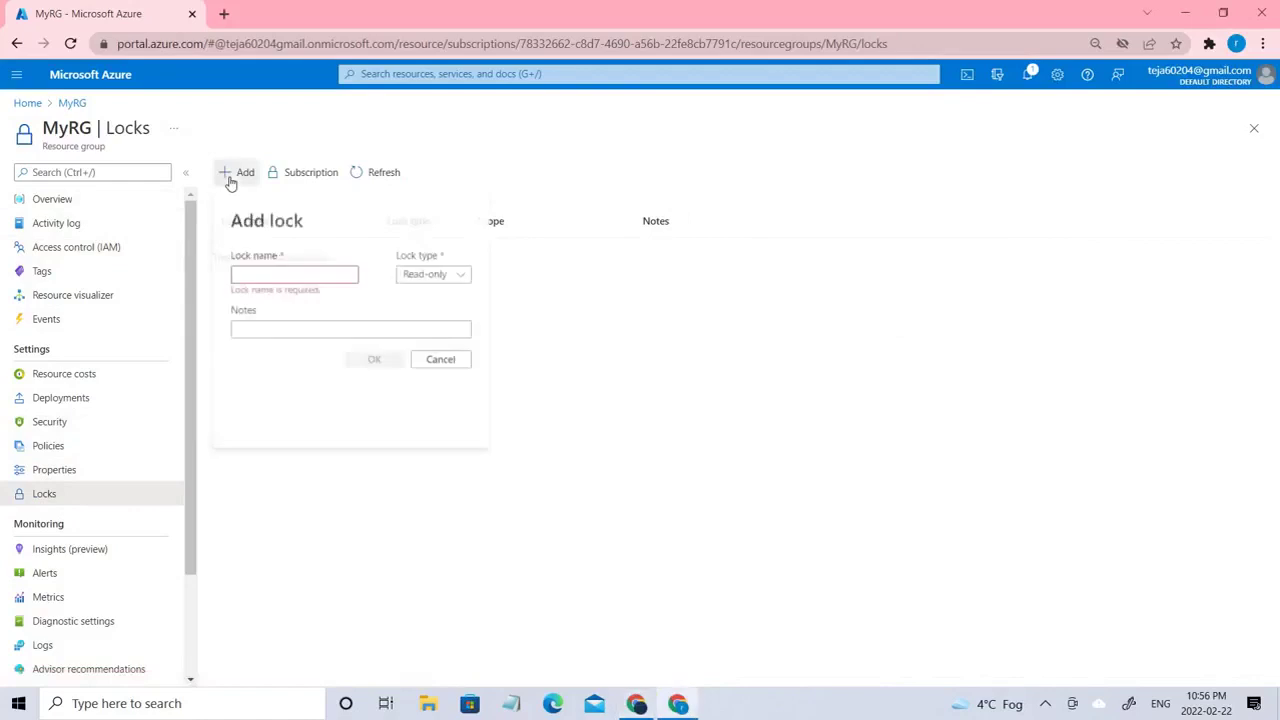
click(310, 276)
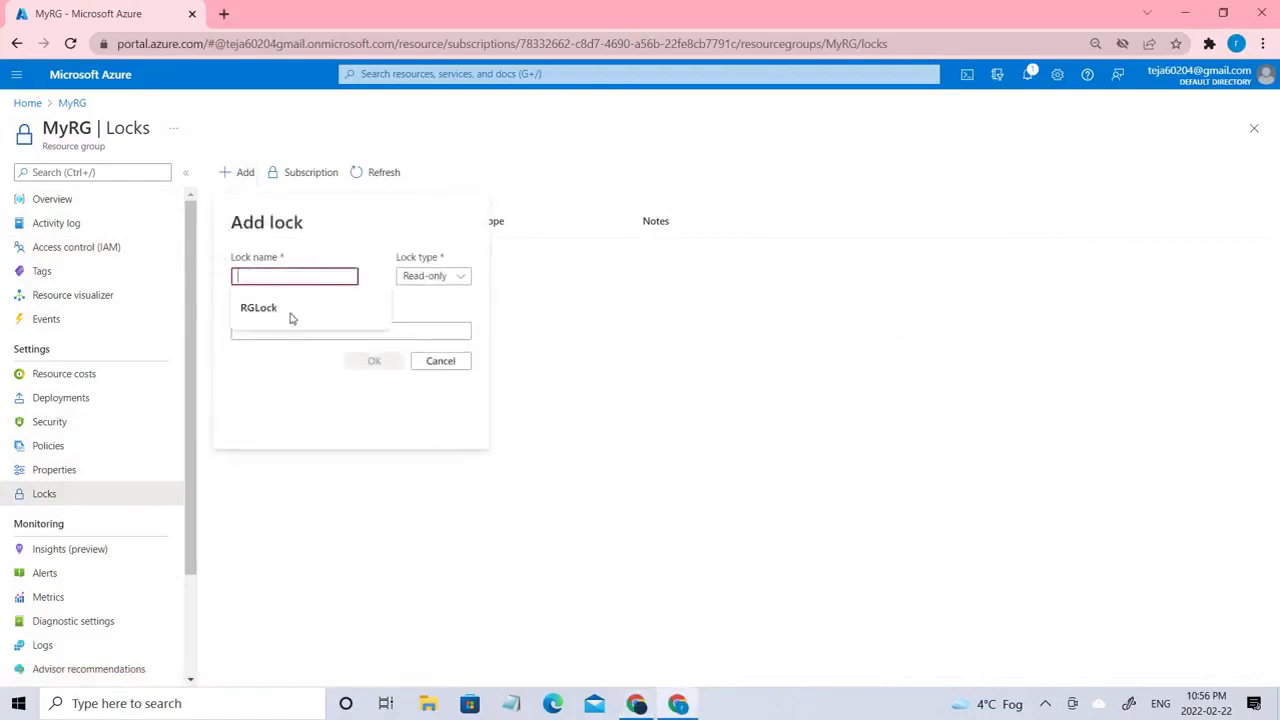
click(289, 311)
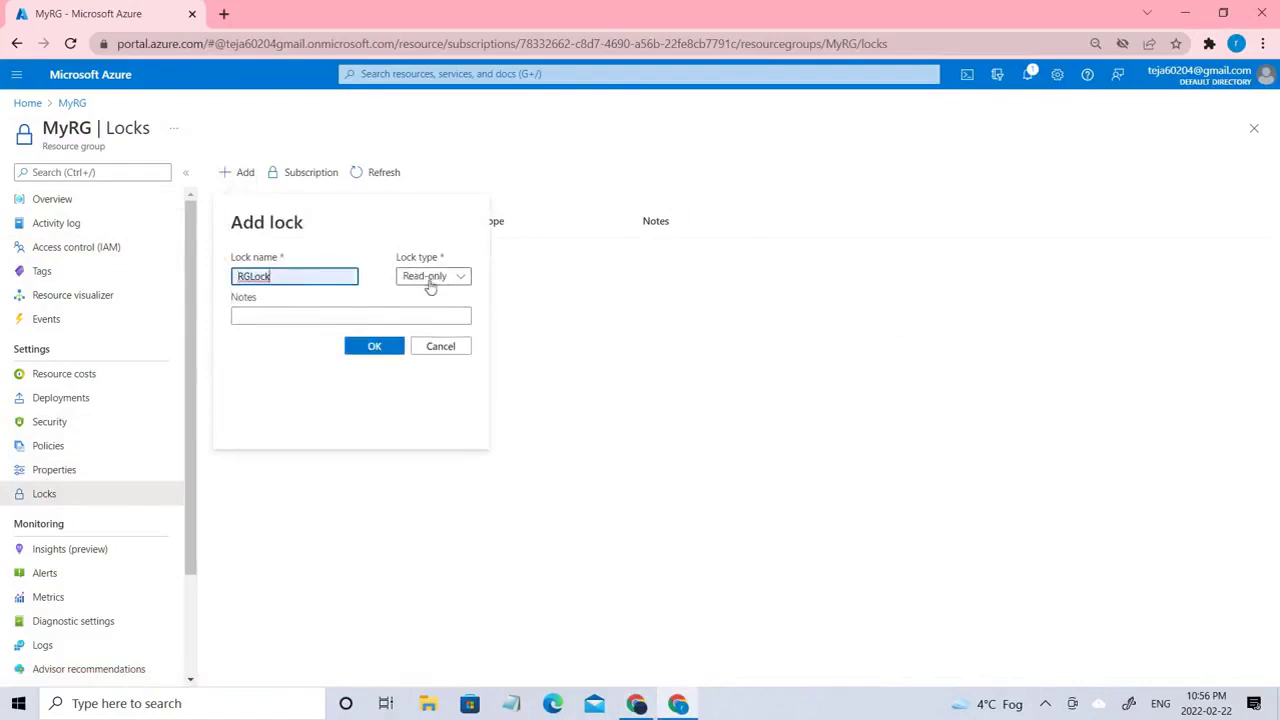
click(451, 283)
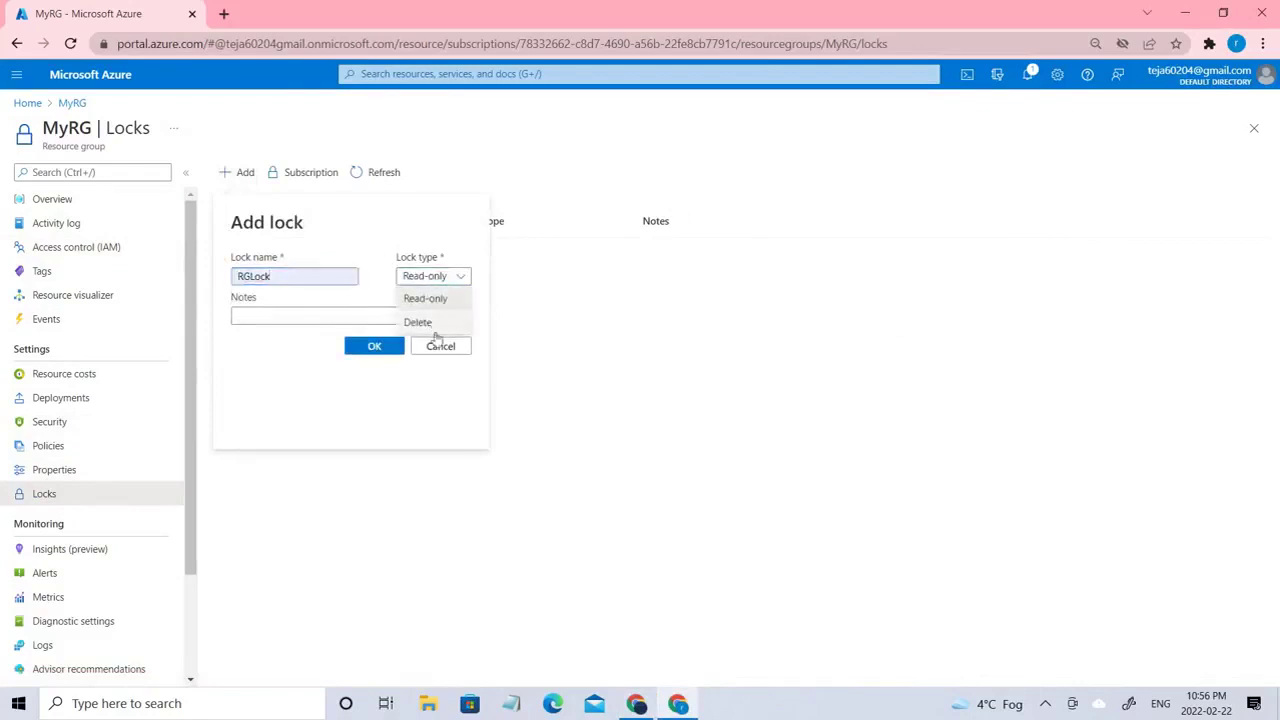
click(429, 280)
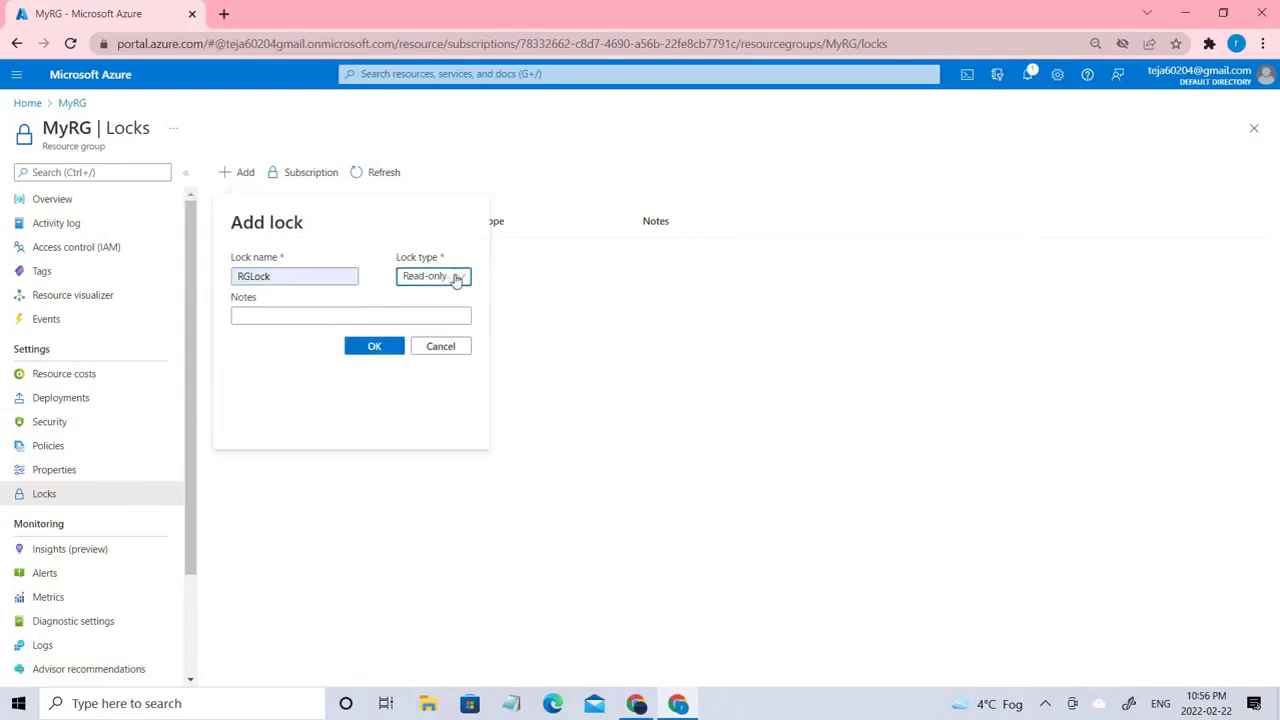
click(451, 278)
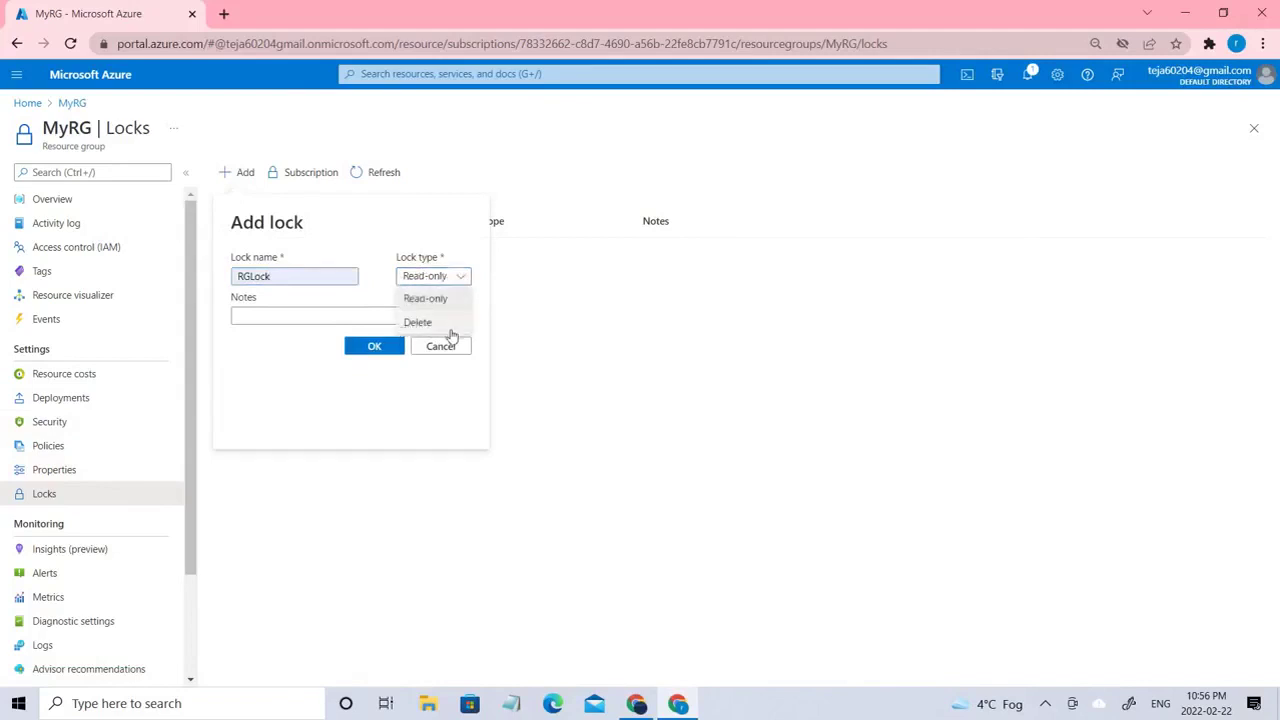
click(420, 322)
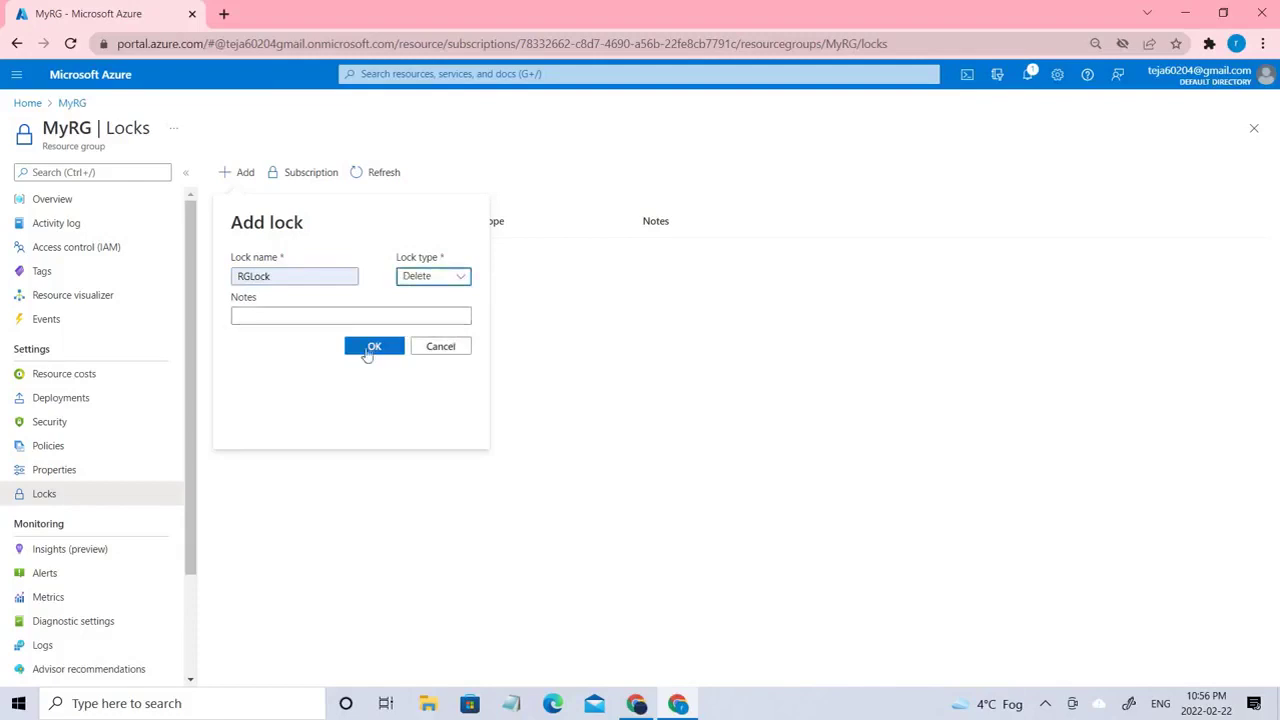
click(372, 347)
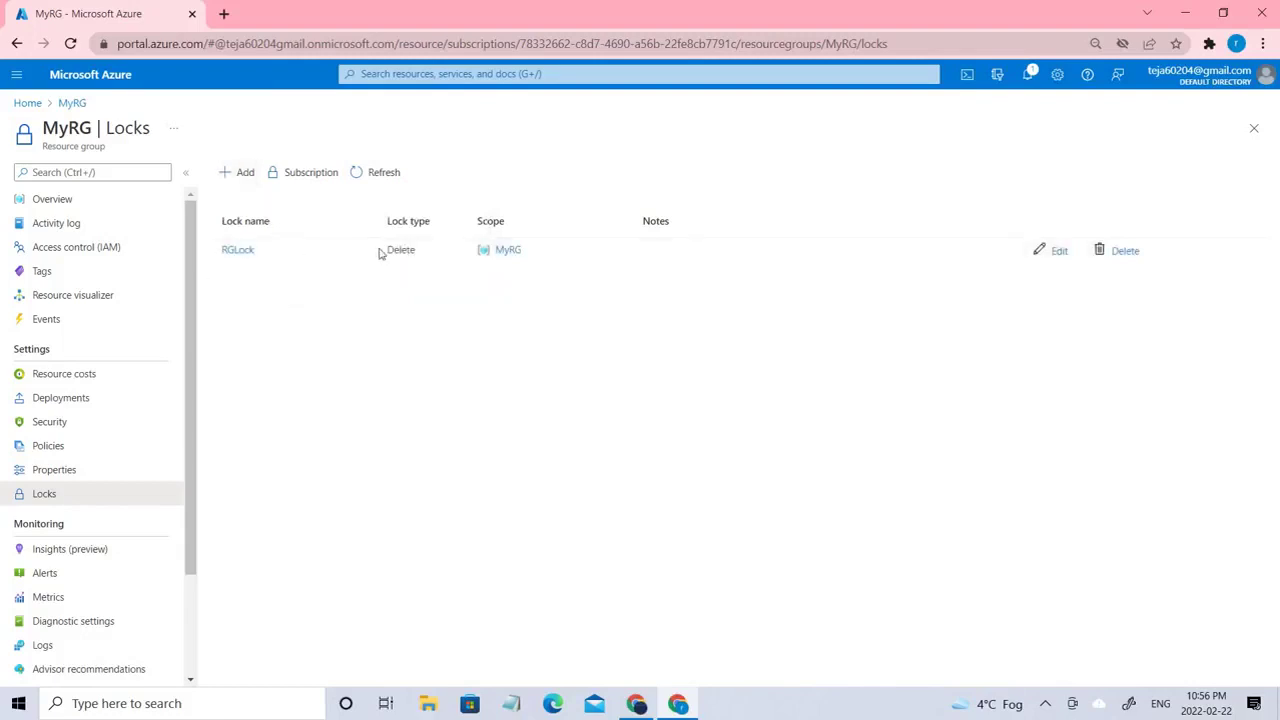
drag(380, 251, 222, 250)
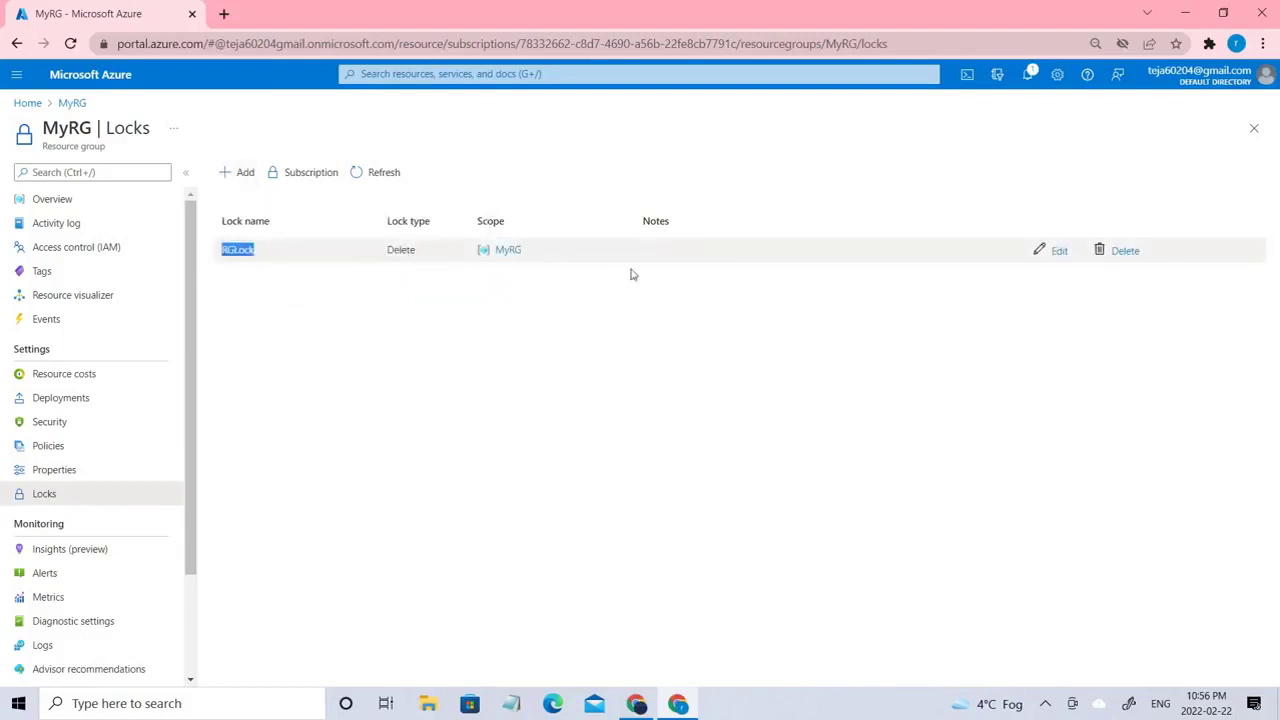
click(364, 468)
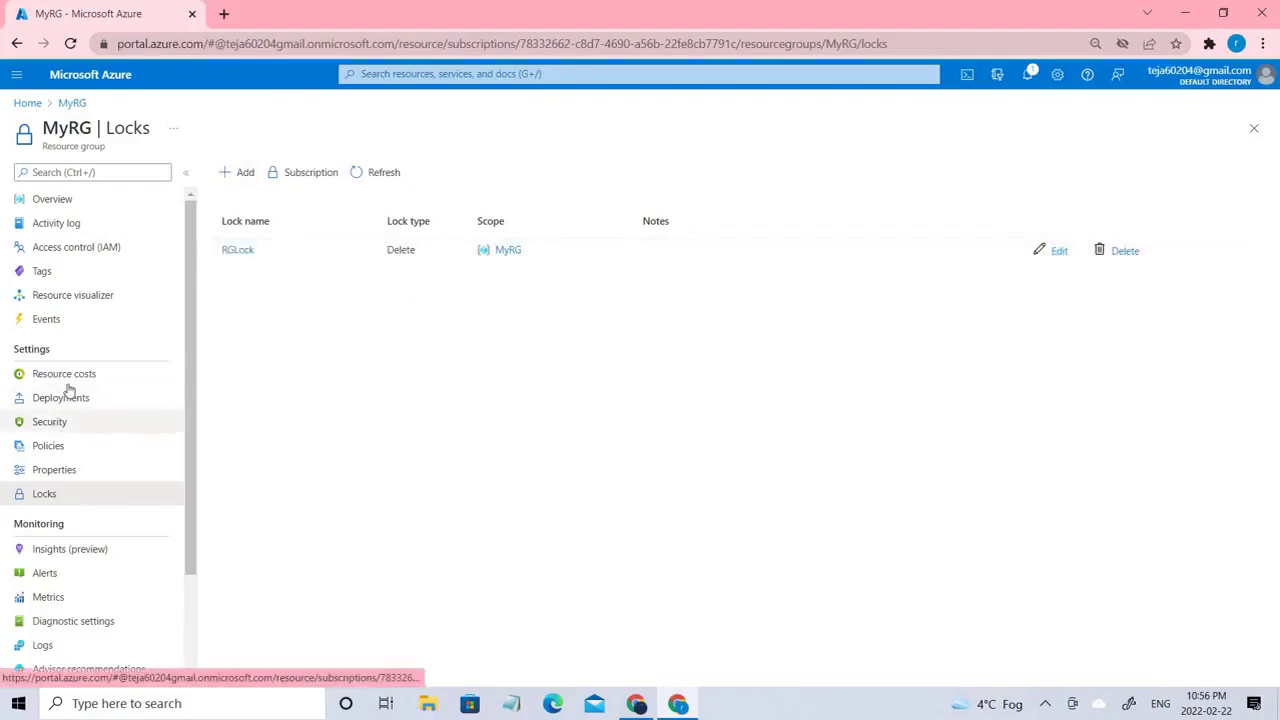
- Try deleting MyRG by pasting its name into the delete confirmation; RGLock blocks it
click(65, 206)
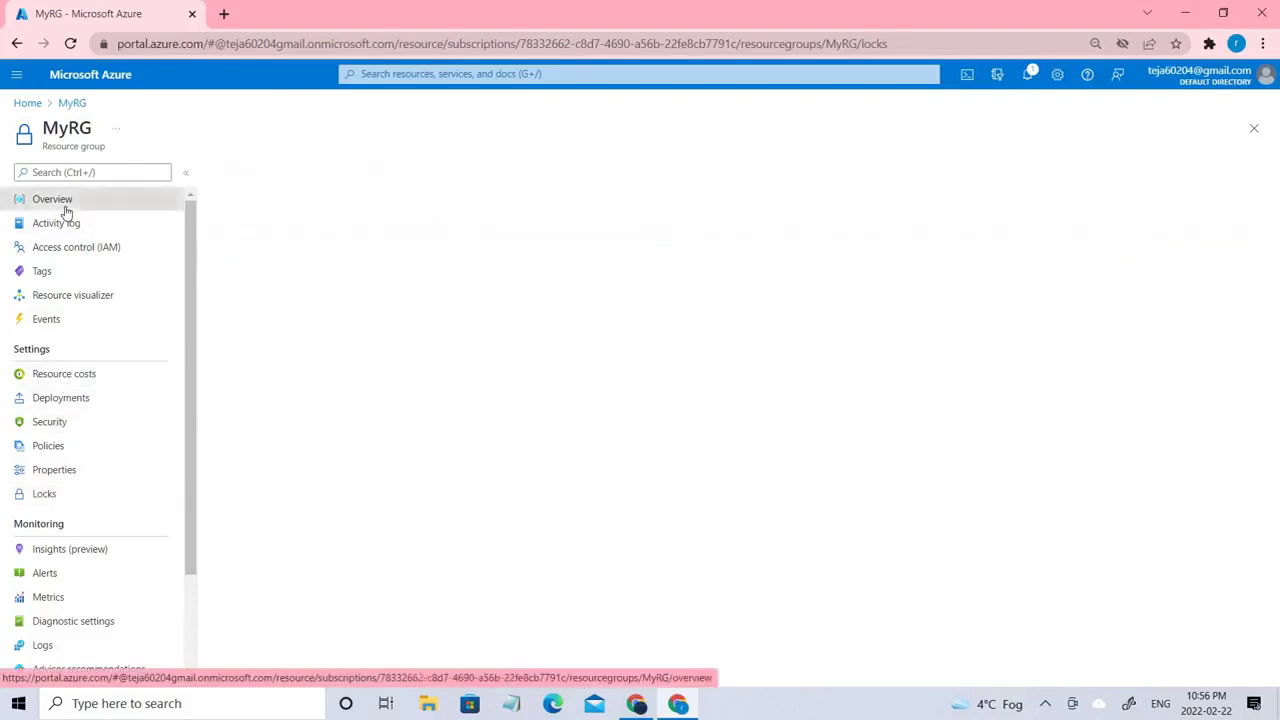
click(422, 172)
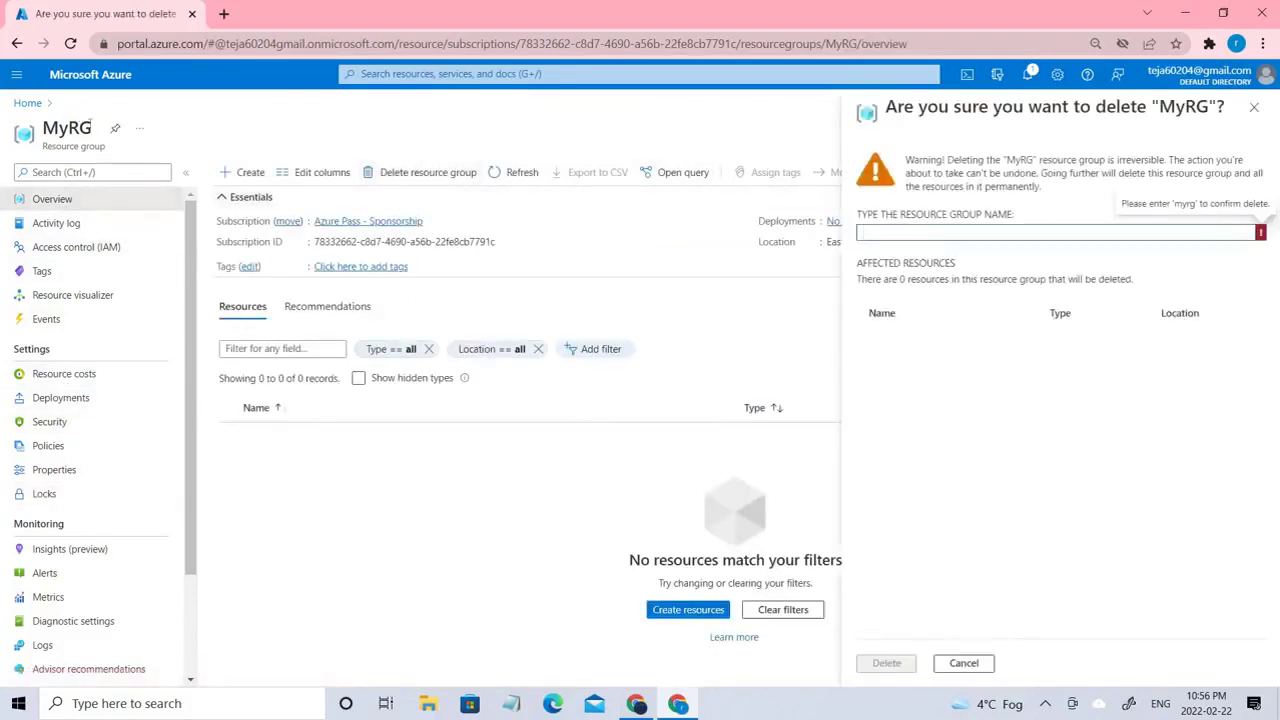
drag(40, 128, 92, 130)
right_click(66, 130)
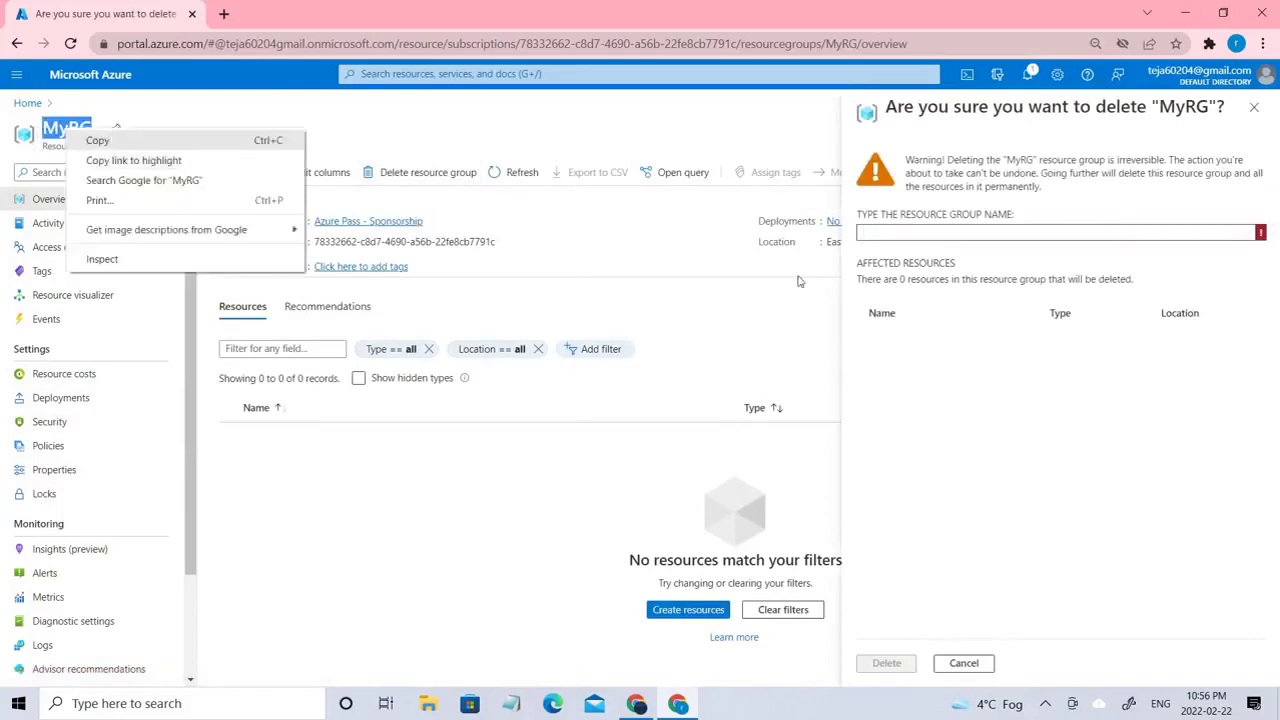
click(100, 140)
right_click(936, 242)
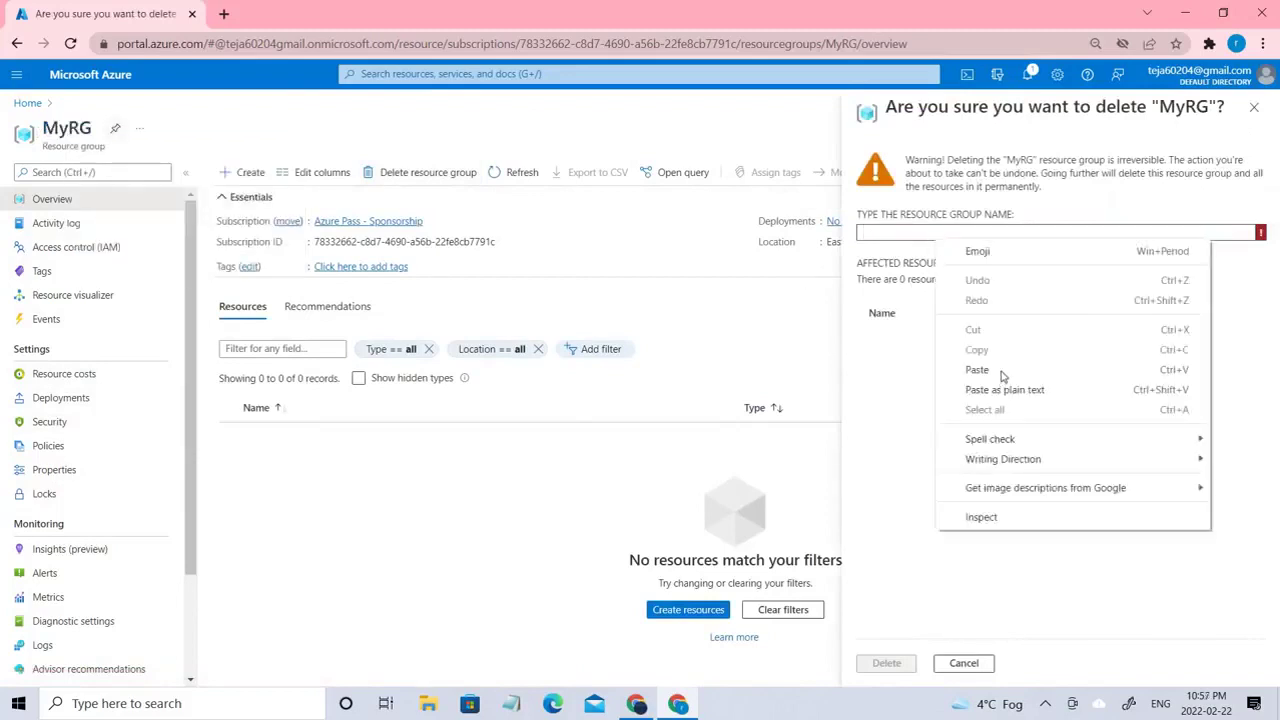
click(1002, 370)
click(884, 664)
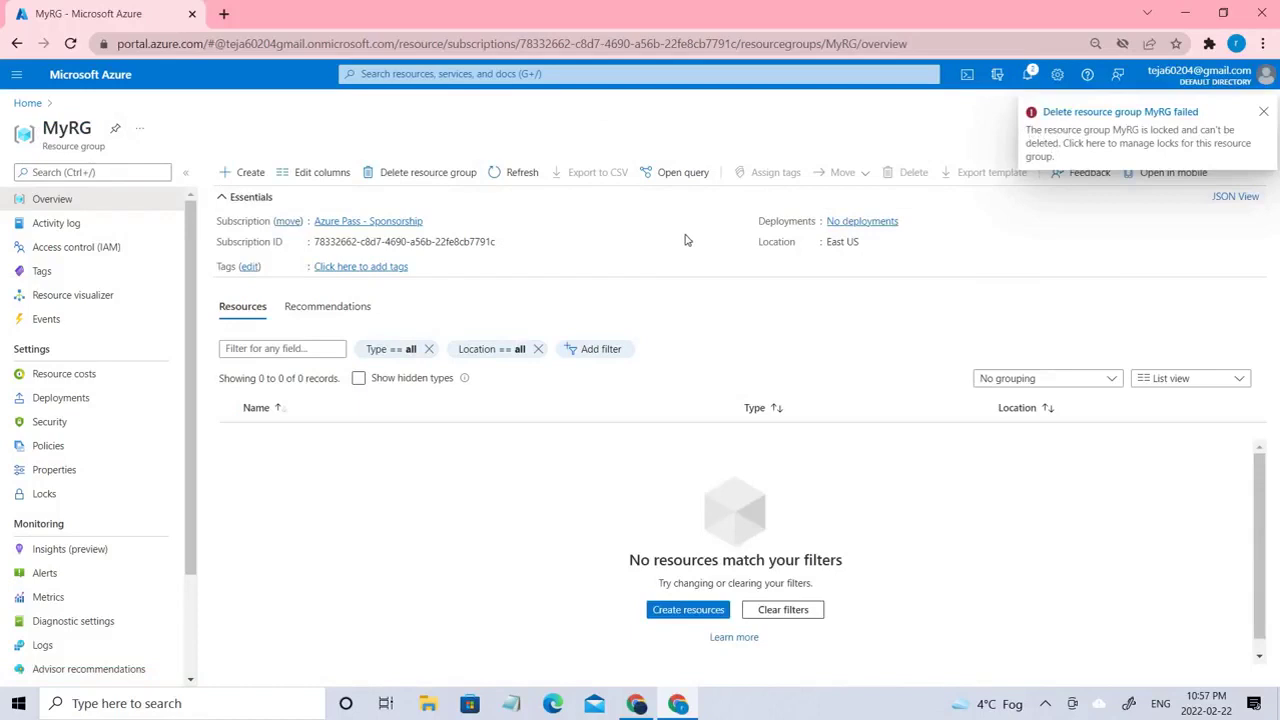
- Go from Home through All services to the Storage accounts page under Storage
click(28, 103)
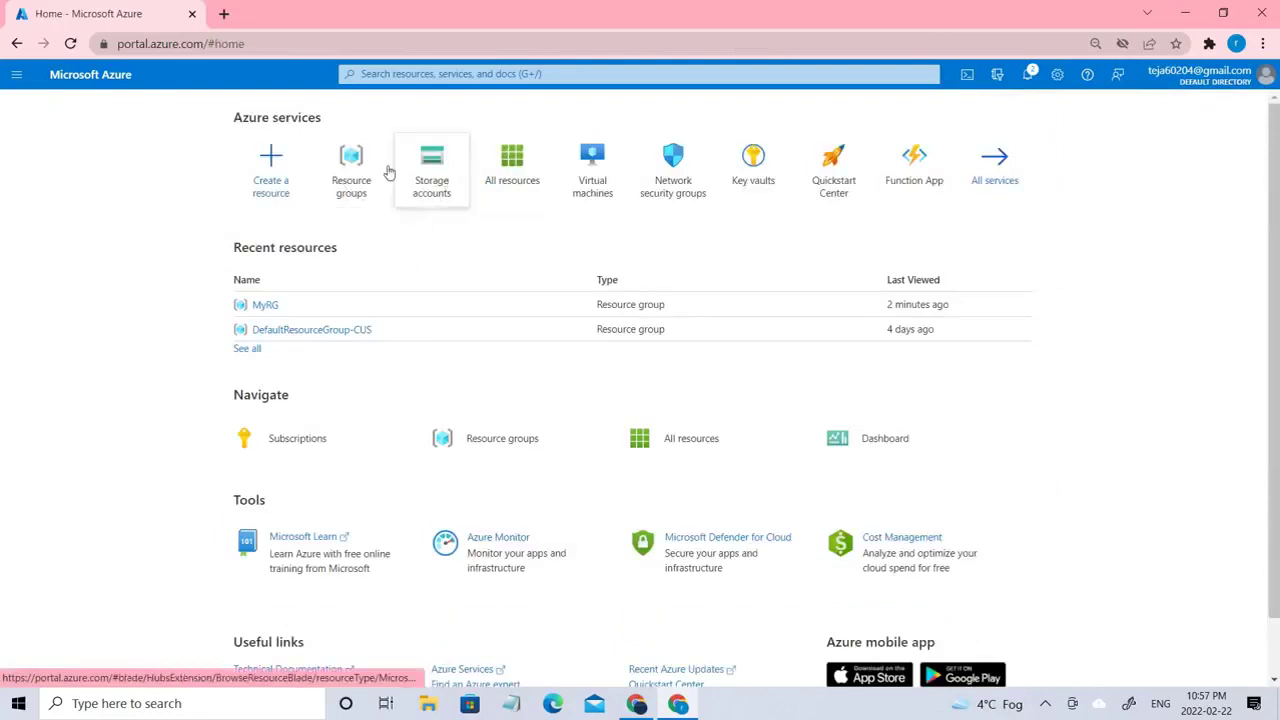
click(16, 74)
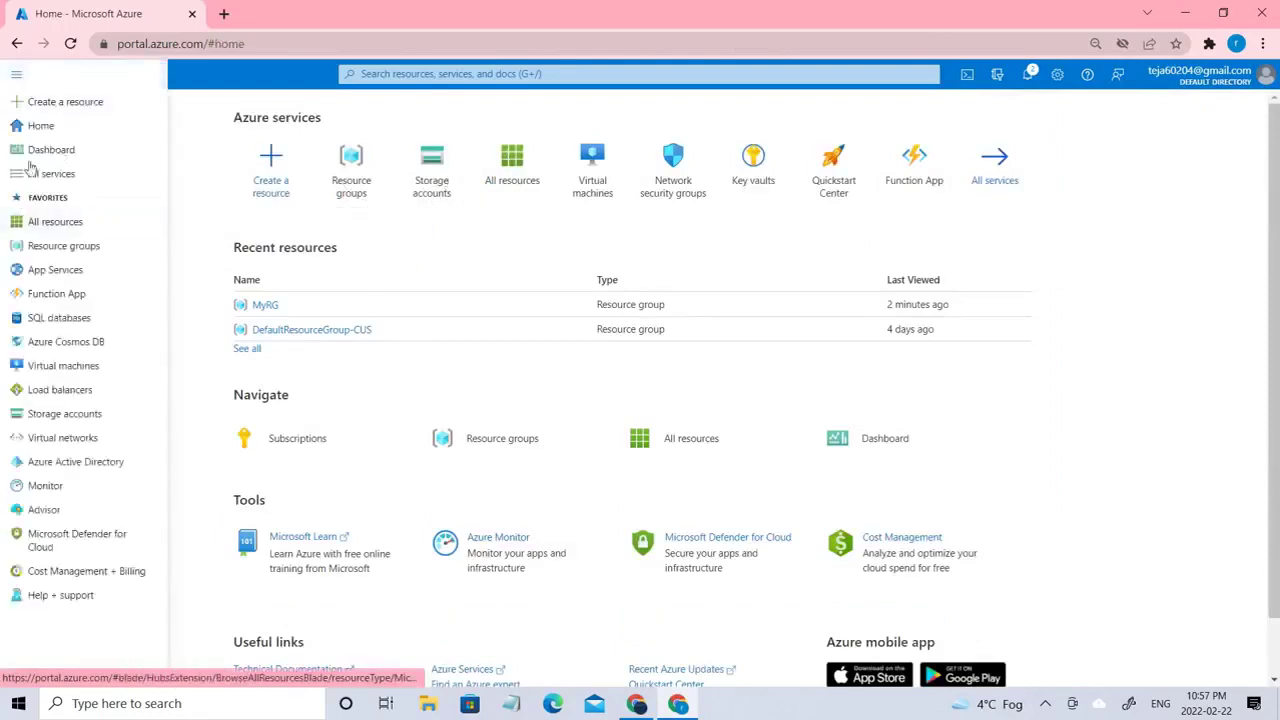
click(58, 175)
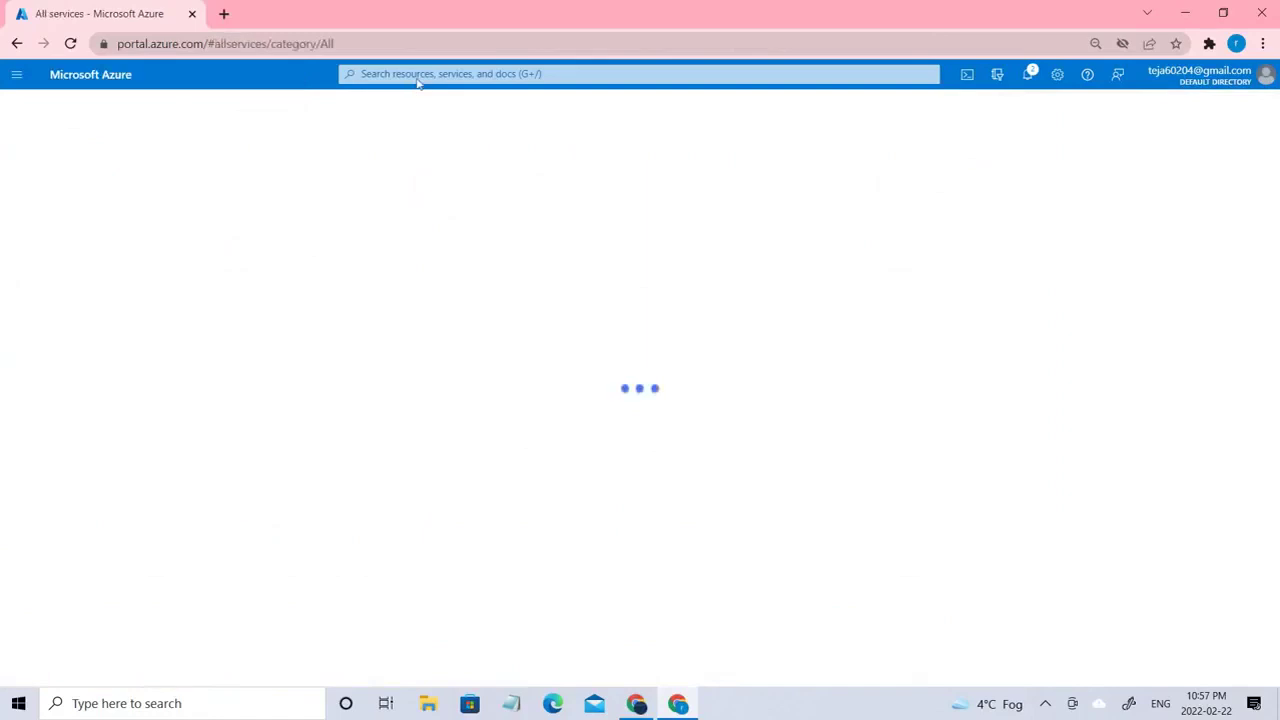
scroll(260, 538, down, 10)
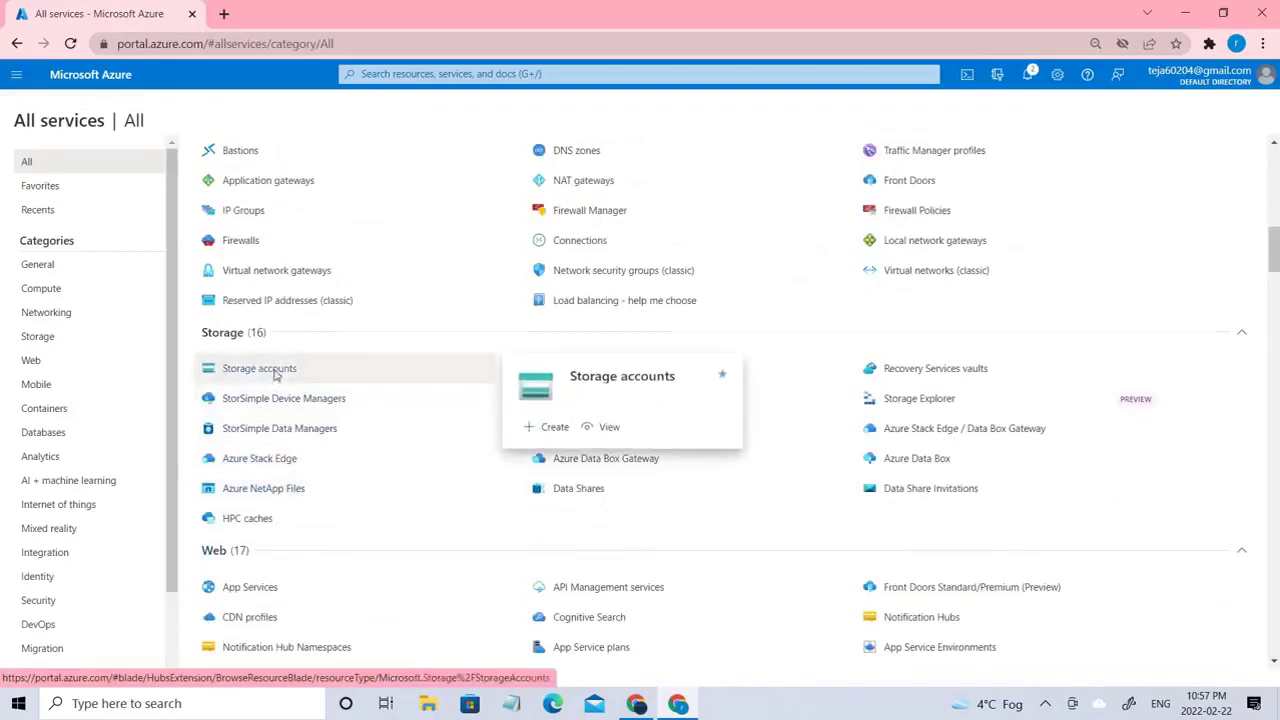
click(274, 372)
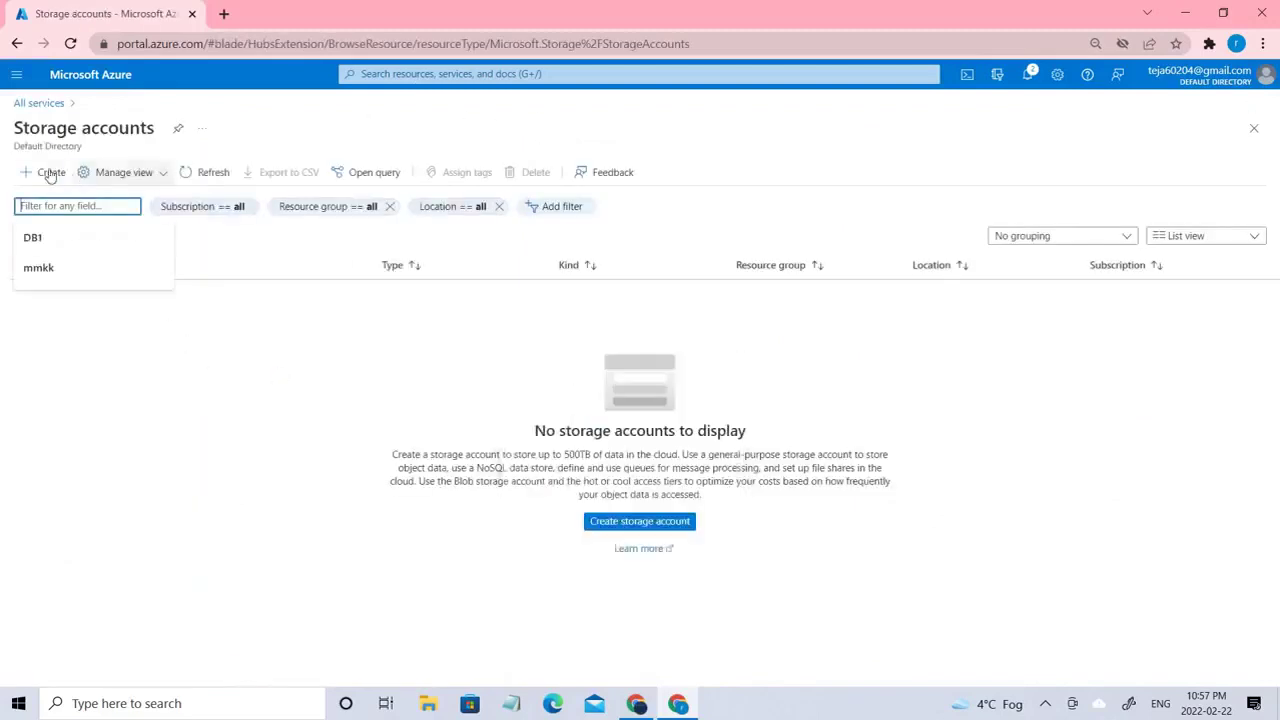
- Start a new storage account in MyRG named storageaccountmrt987
click(51, 173)
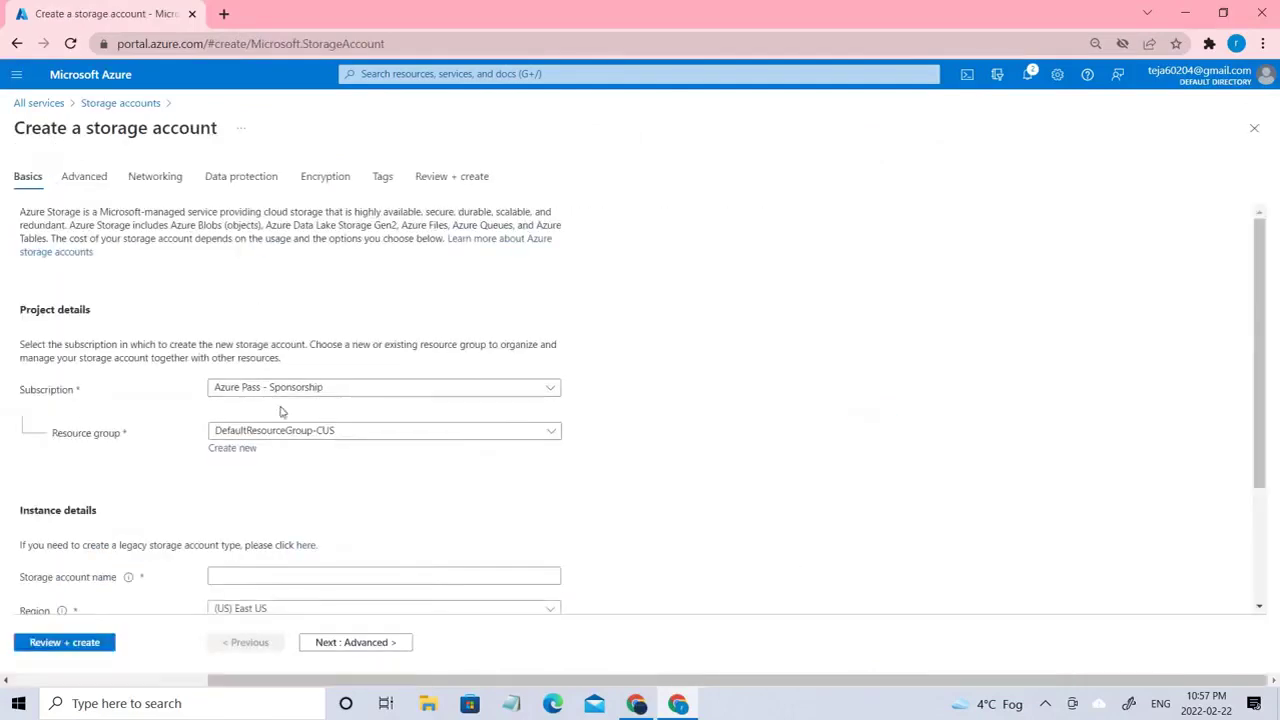
scroll(289, 429, down, 2)
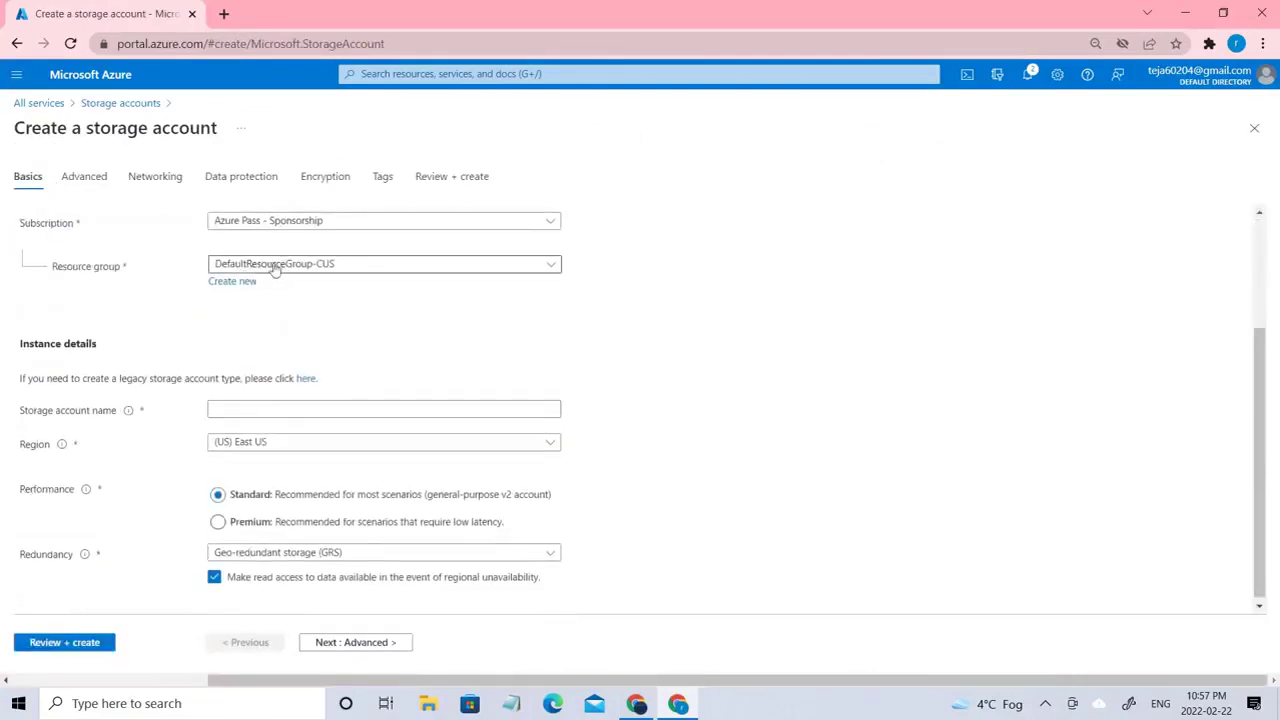
click(307, 268)
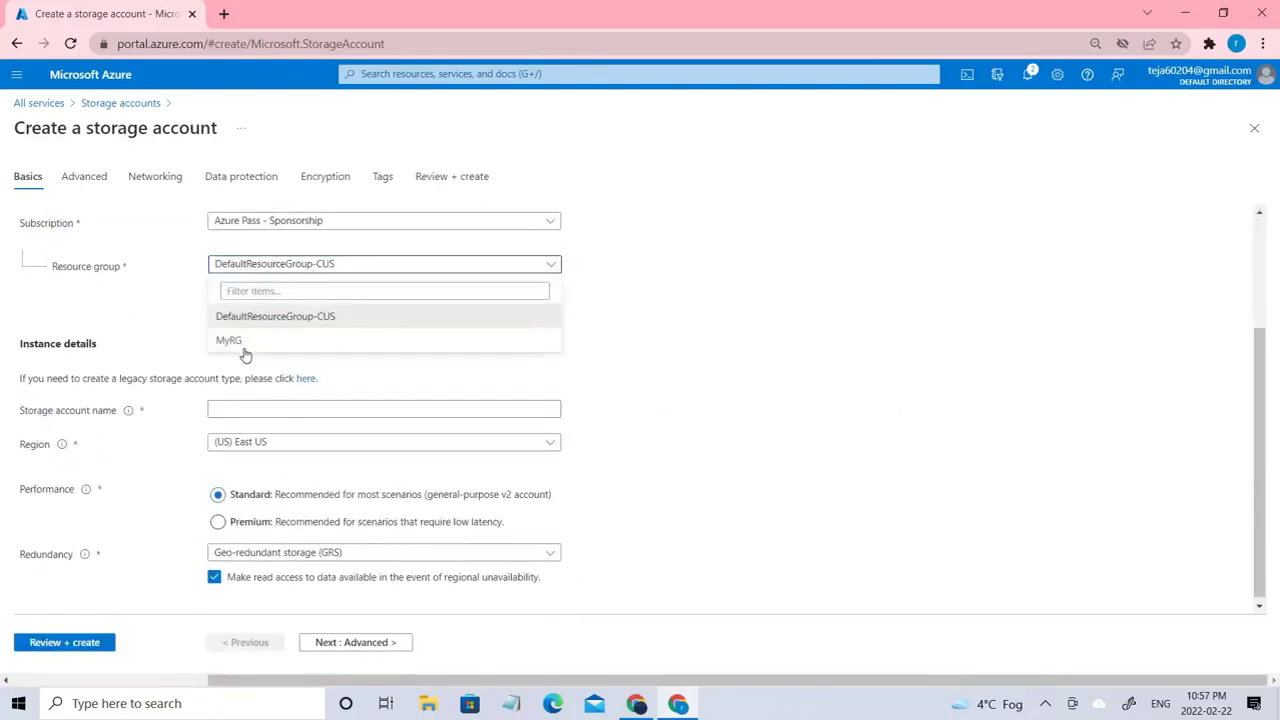
click(243, 348)
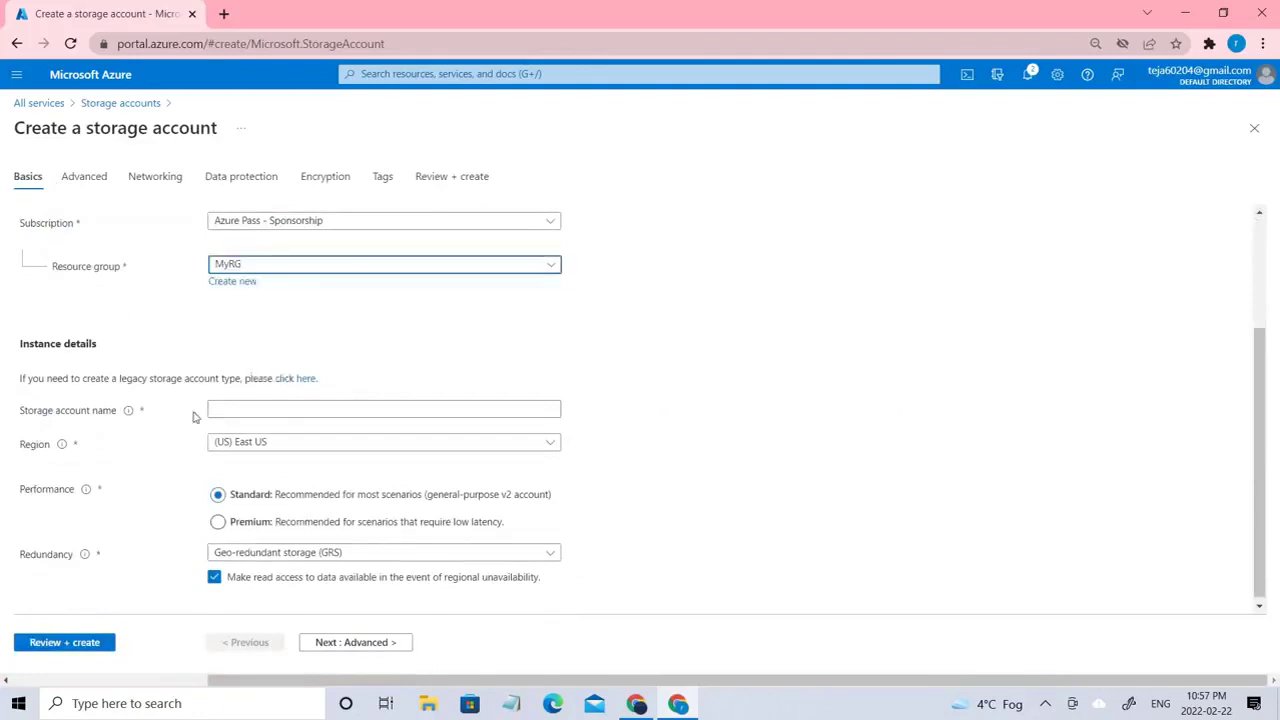
click(265, 406)
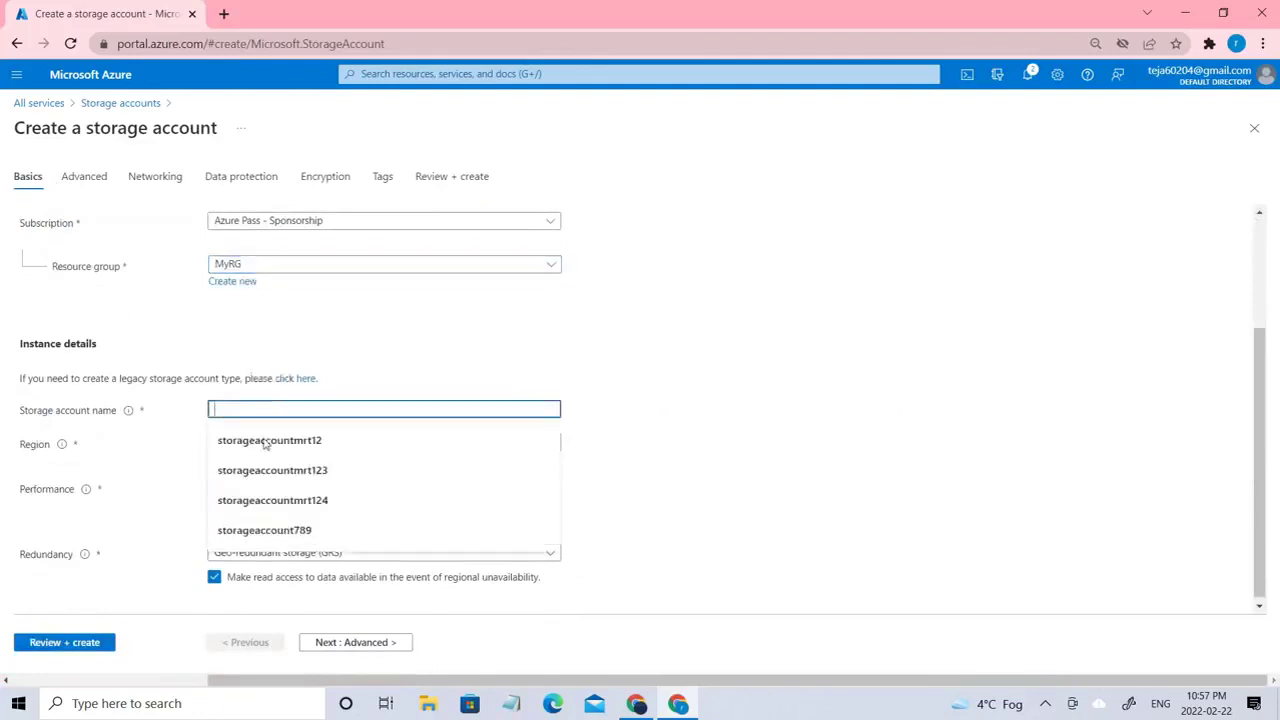
click(278, 430)
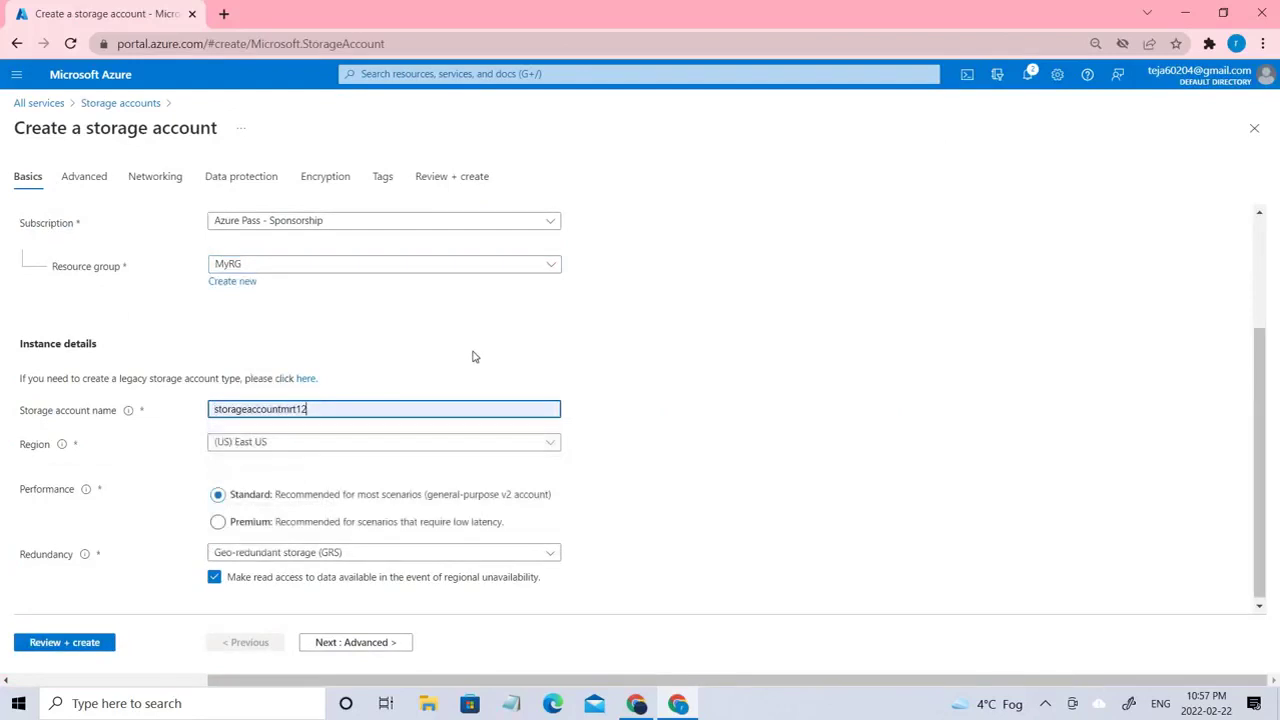
click(320, 409)
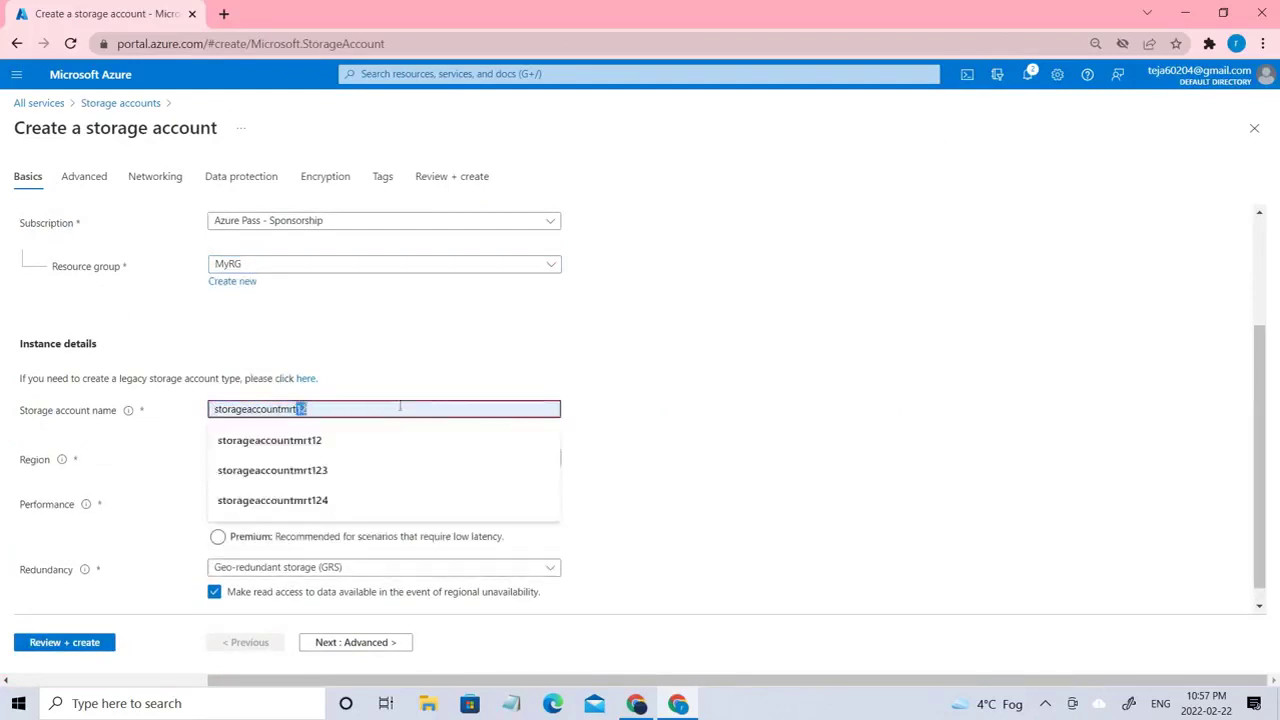
text(987)
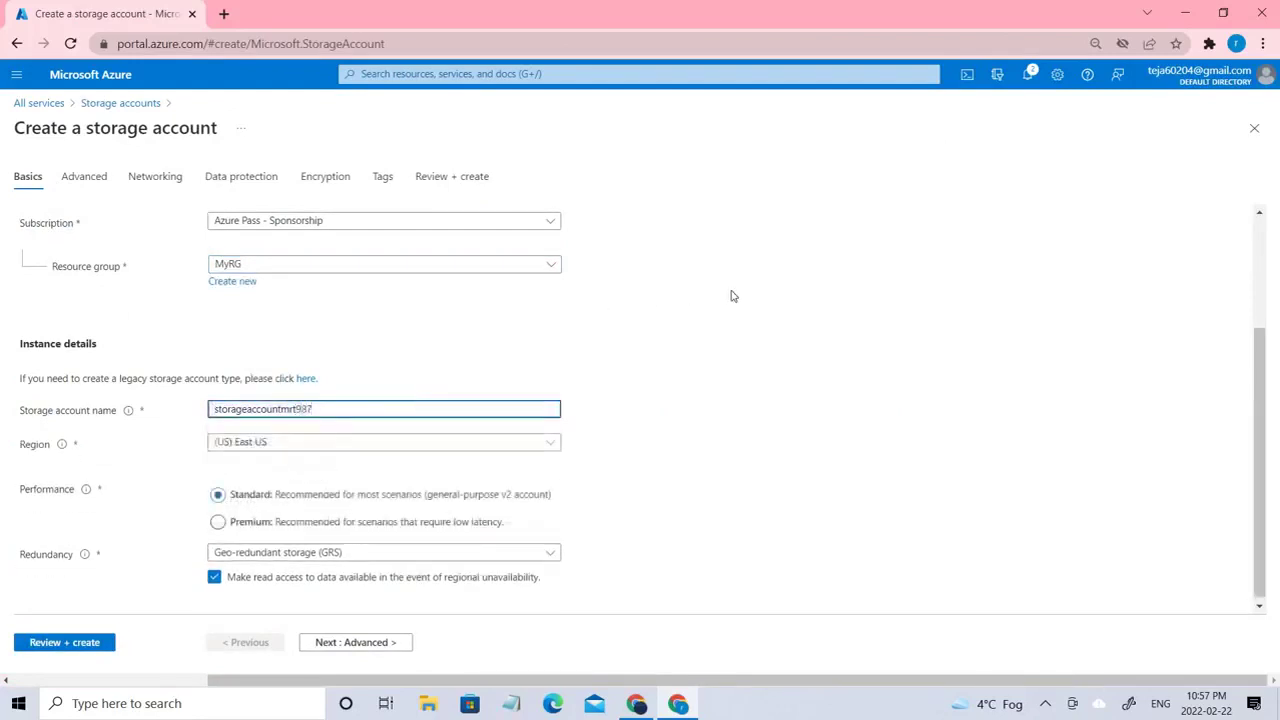
click(738, 300)
- Set the storage account's redundancy to locally-redundant storage (LRS)
scroll(720, 415, down, 1)
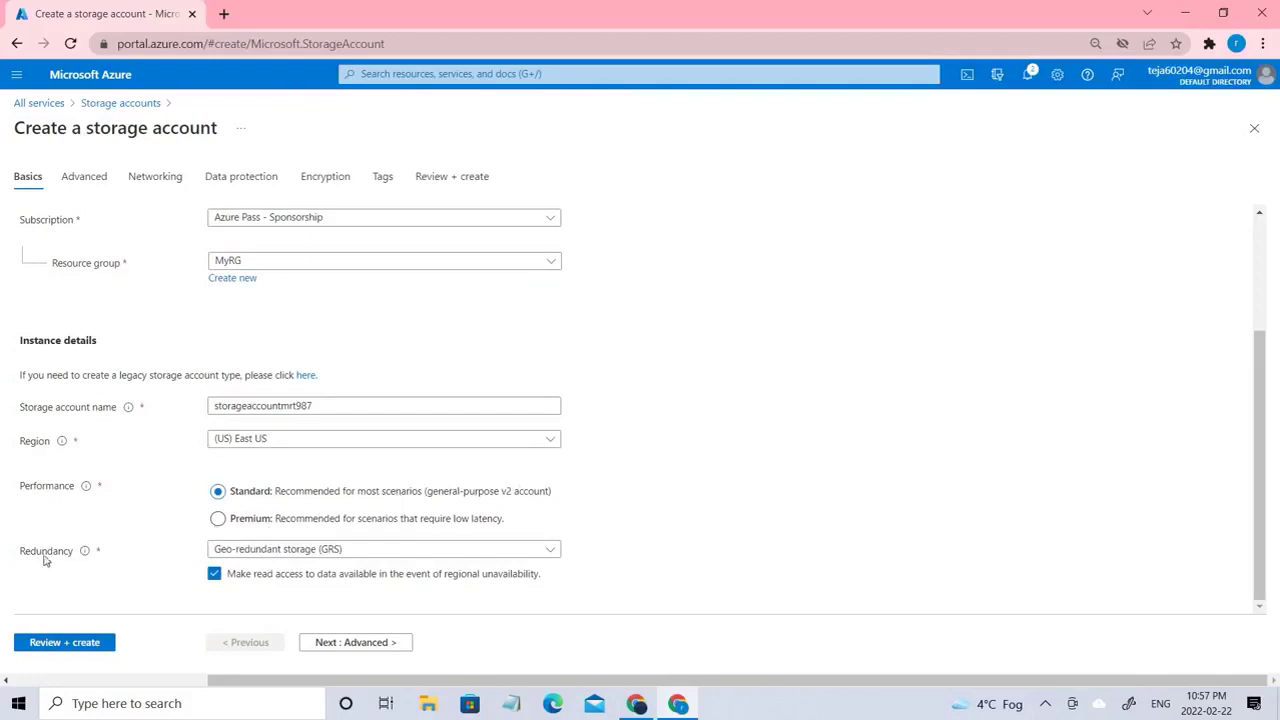
click(366, 555)
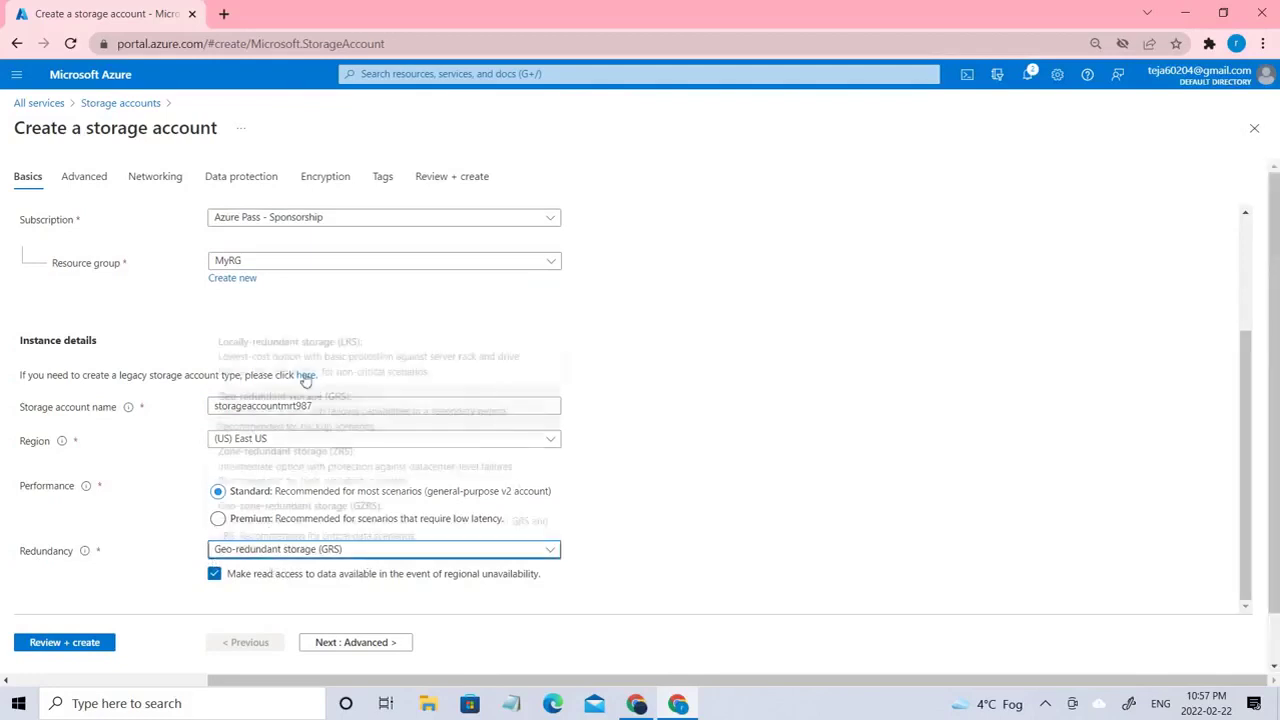
click(318, 362)
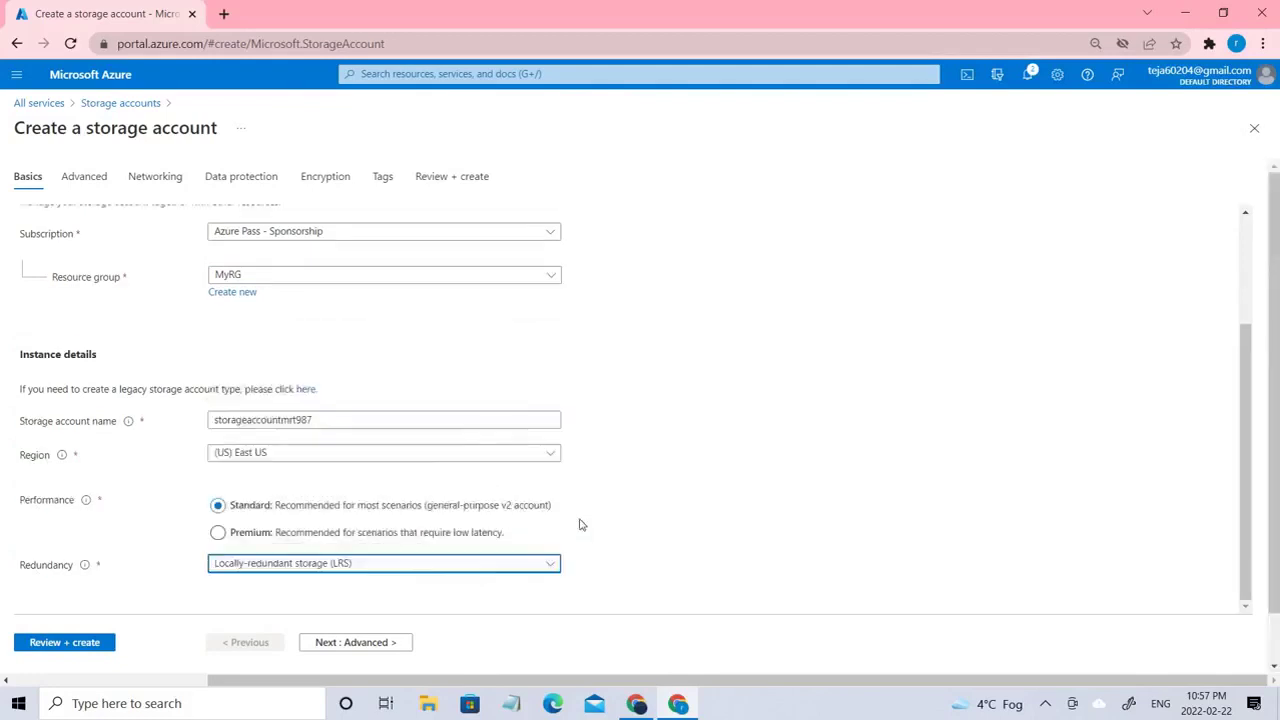
click(820, 555)
scroll(640, 535, down, 1)
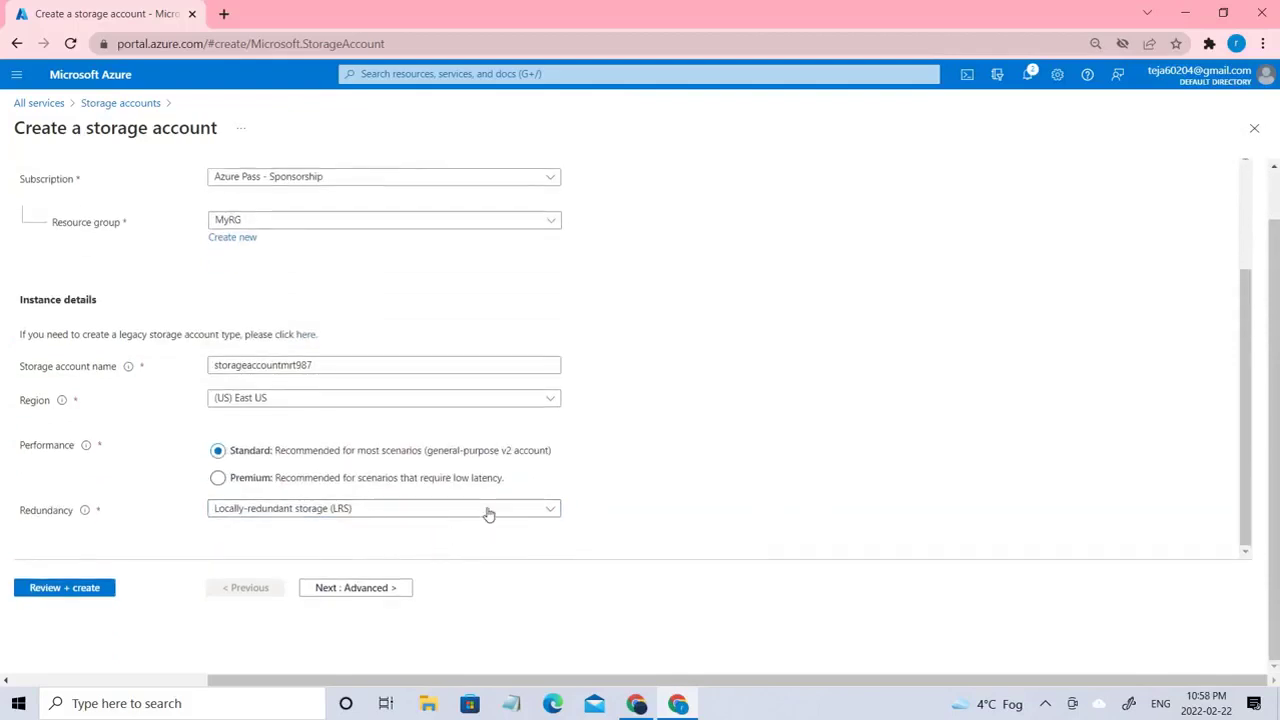
click(489, 511)
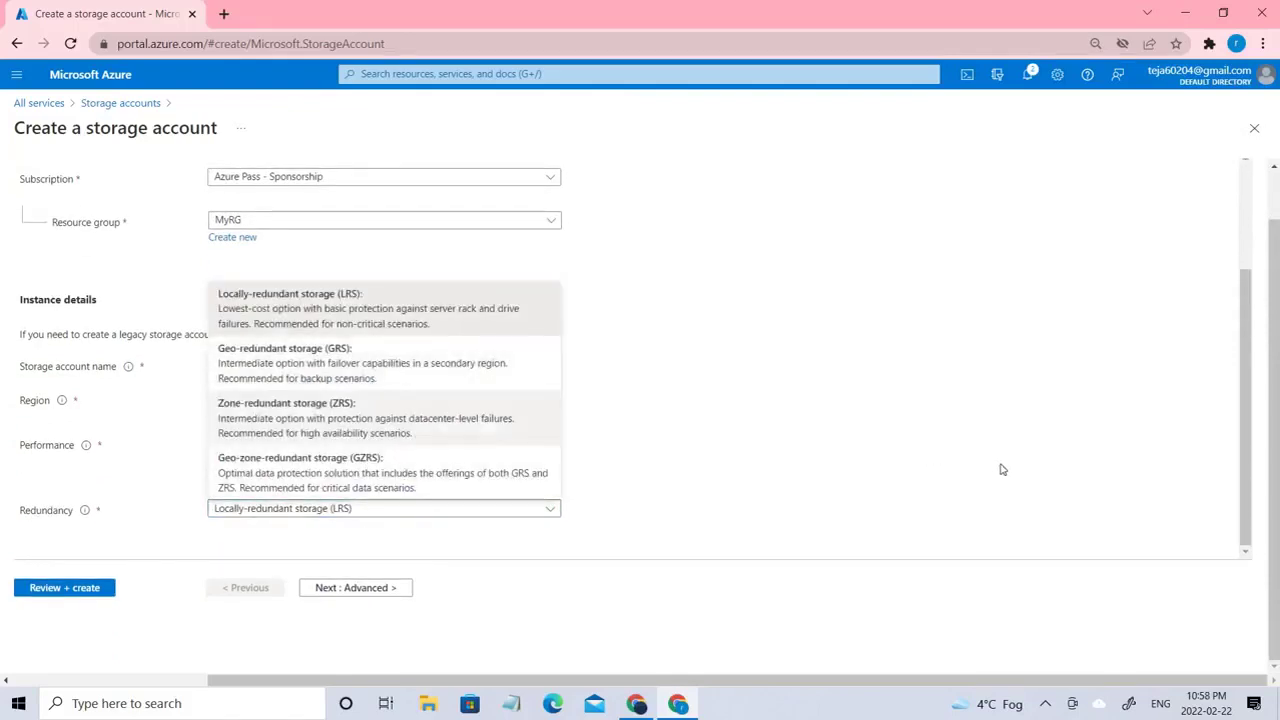
key(Escape)
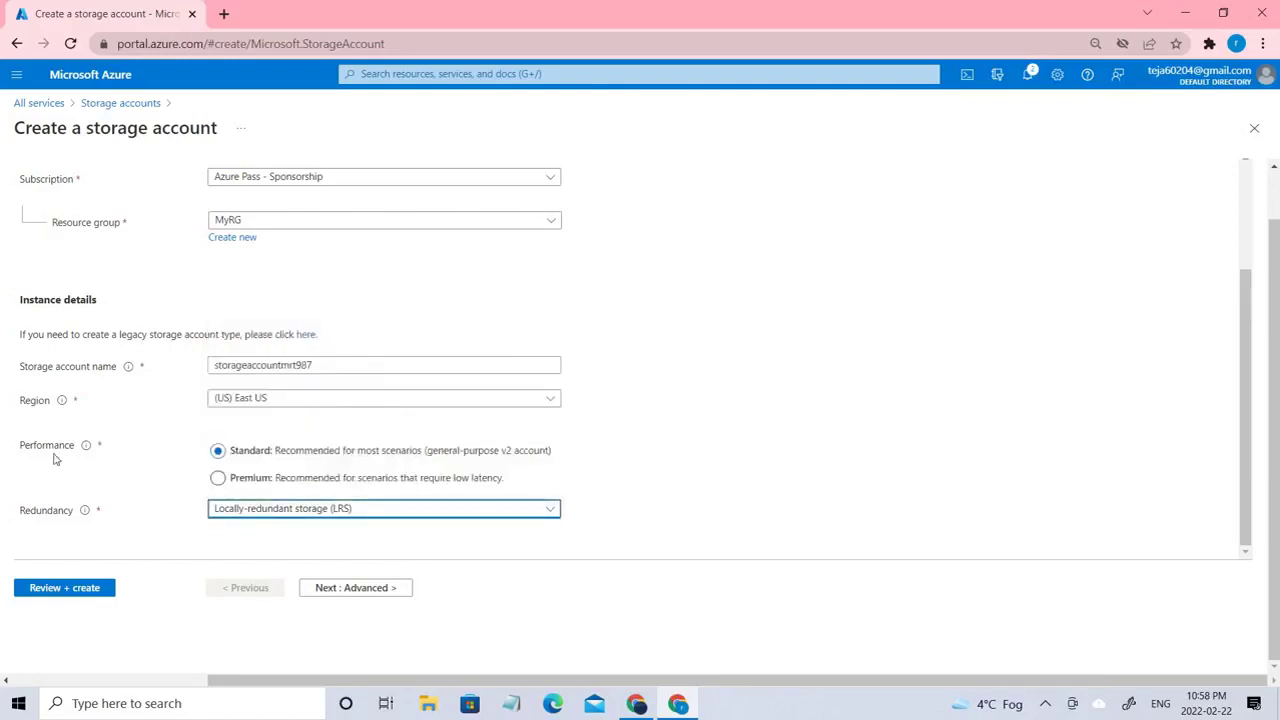
scroll(82, 408, up, 3)
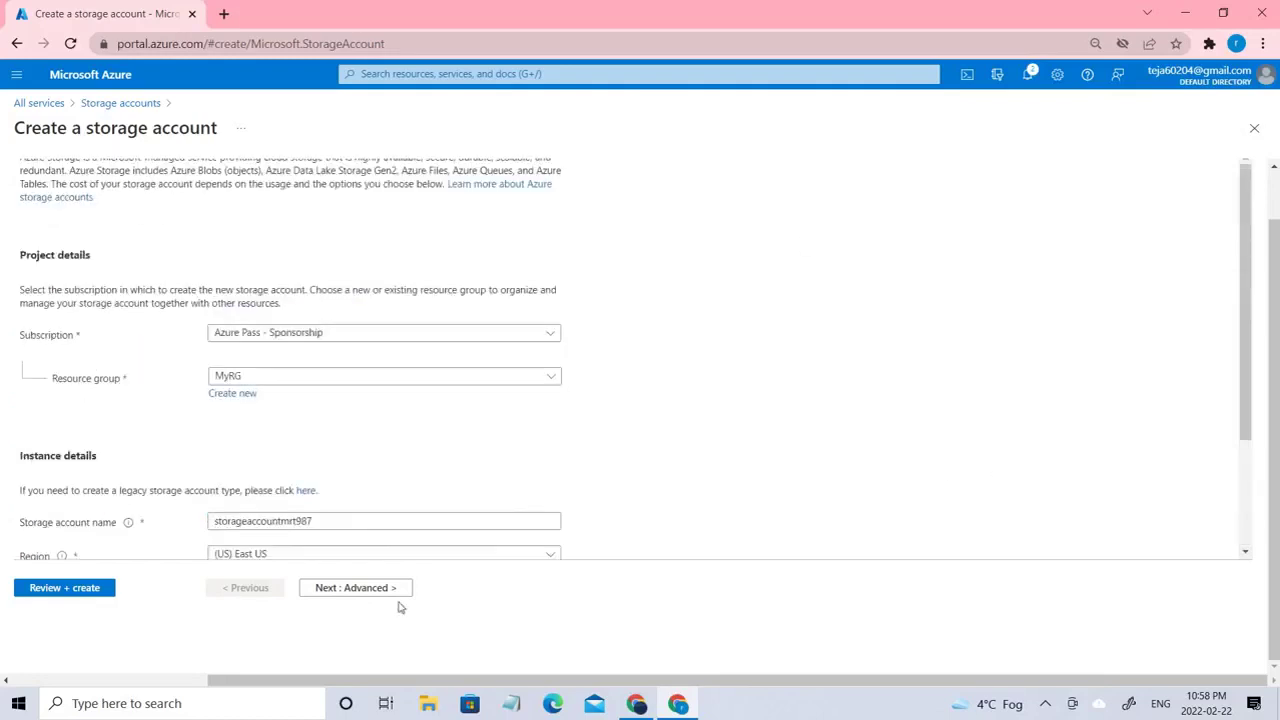
scroll(380, 595, down, 3)
scroll(66, 591, up, 3)
- Validate and create storageaccountmrt987, refreshing until its deployment into MyRG succeeds
click(67, 589)
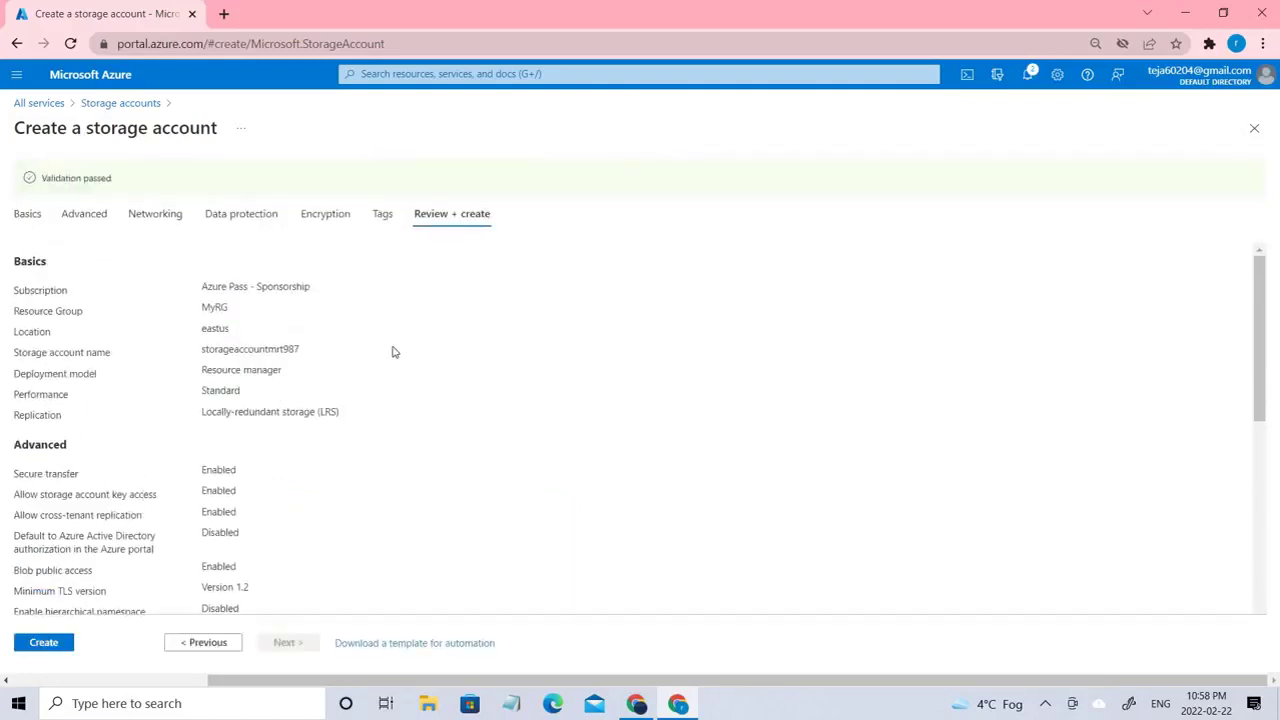
scroll(91, 540, down, 5)
click(43, 644)
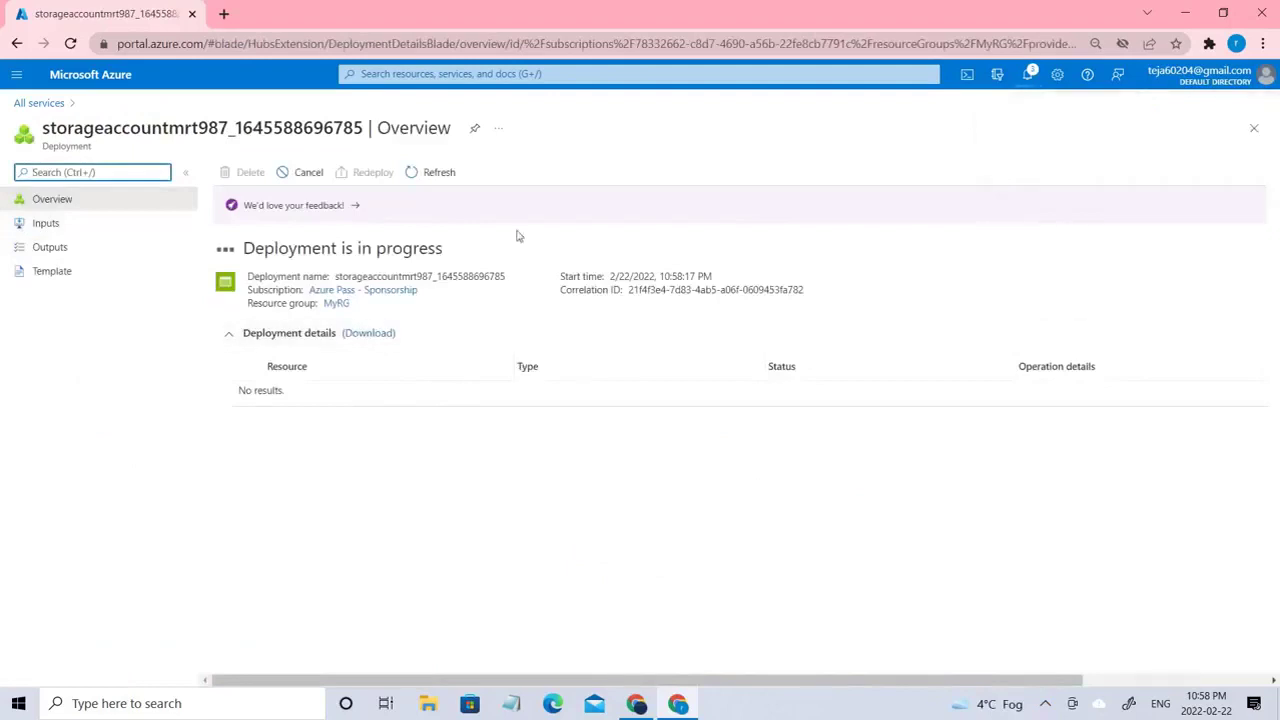
click(418, 174)
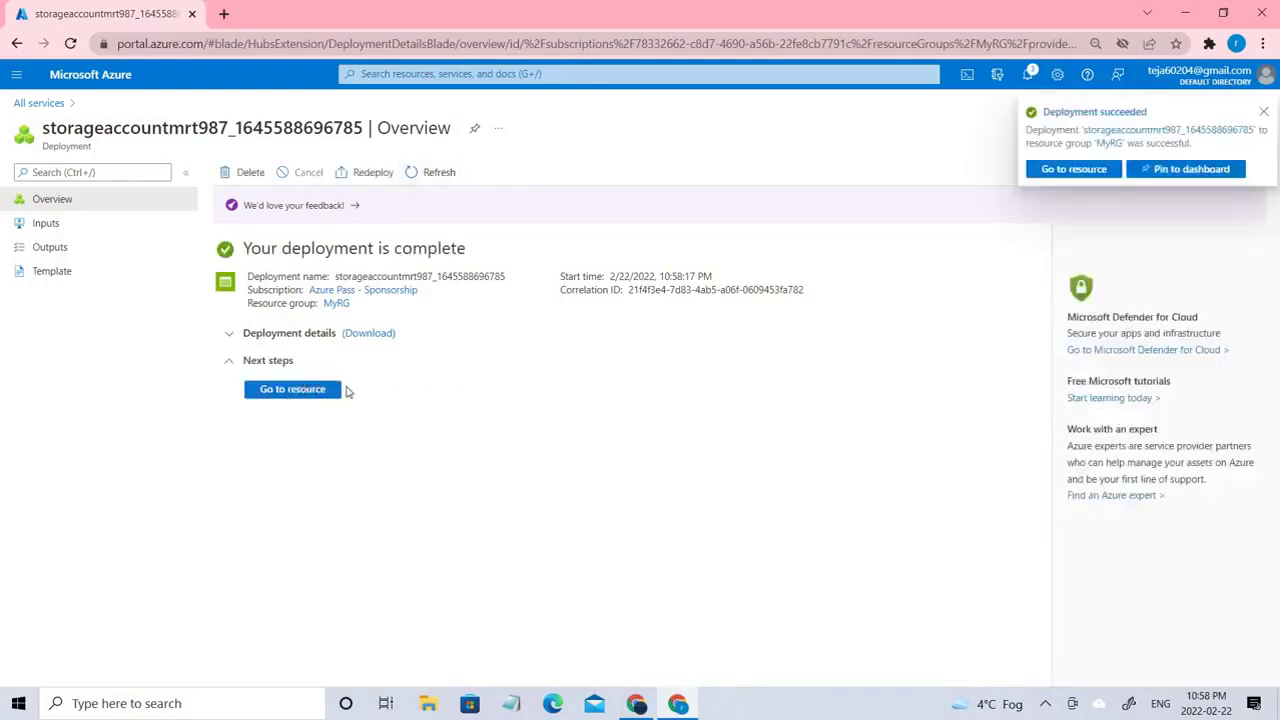
click(305, 390)
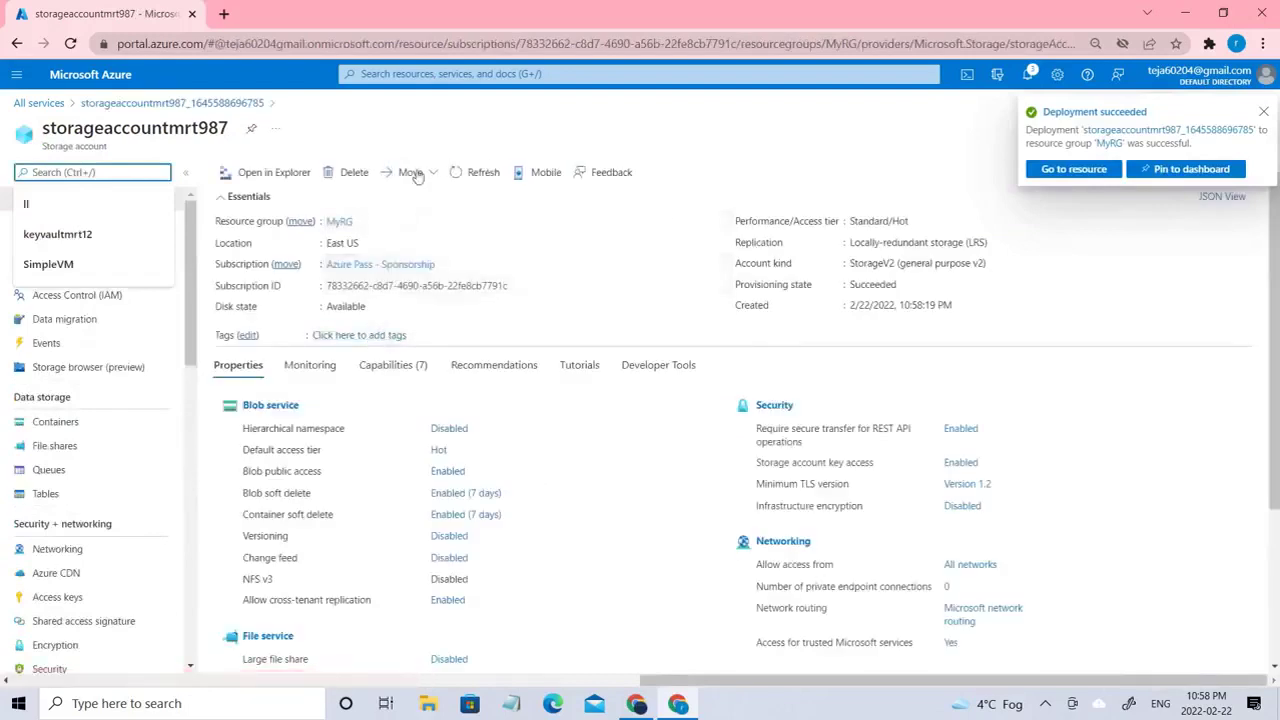
click(340, 172)
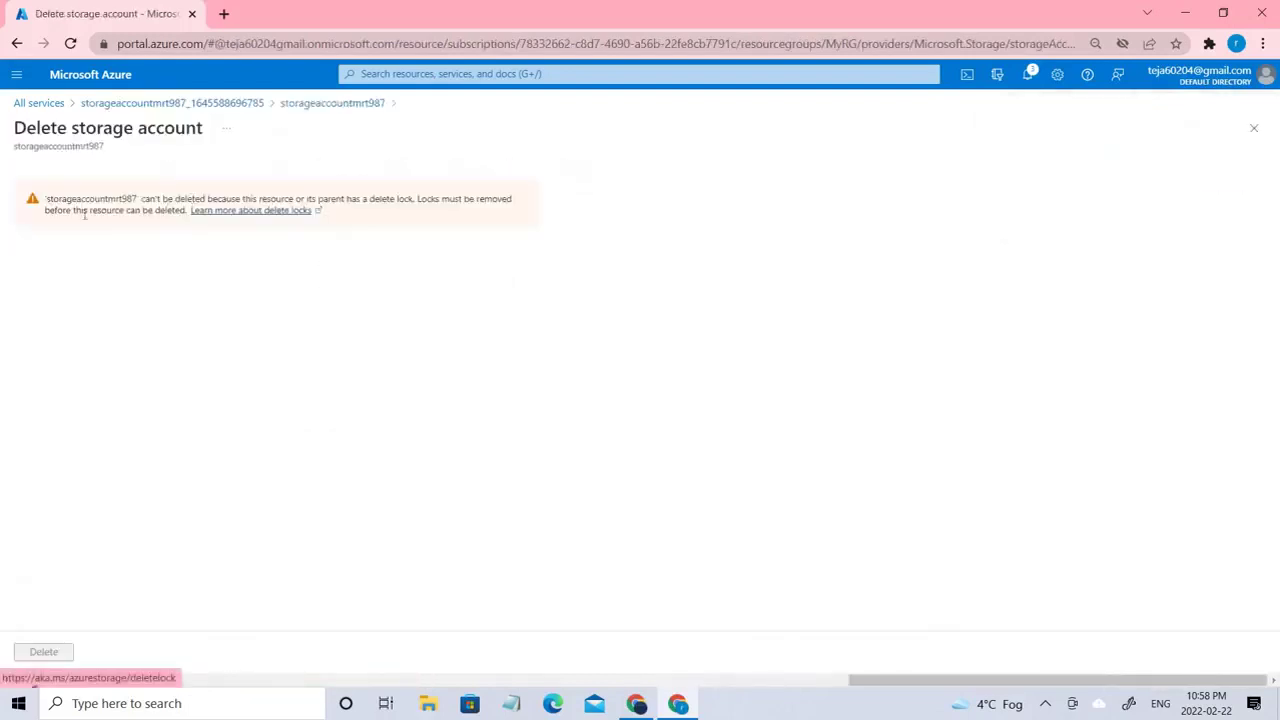
drag(45, 199, 352, 222)
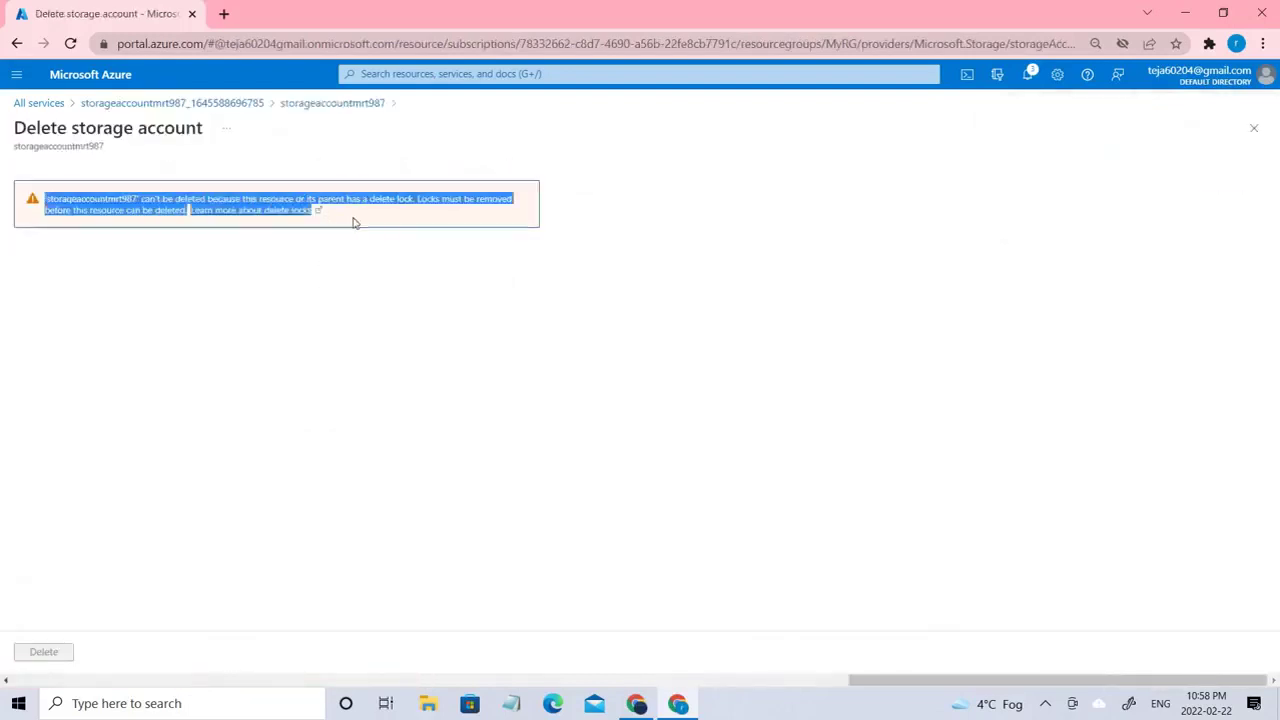
click(522, 281)
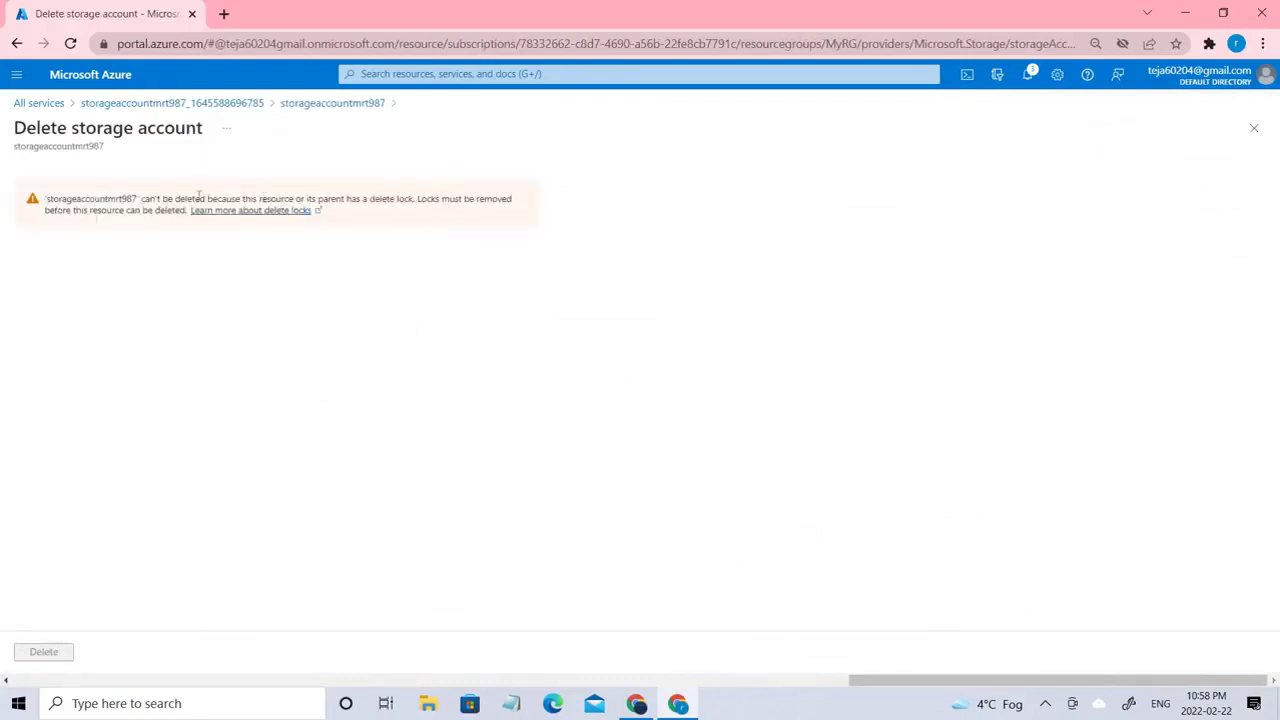
drag(222, 197, 301, 197)
drag(392, 199, 306, 199)
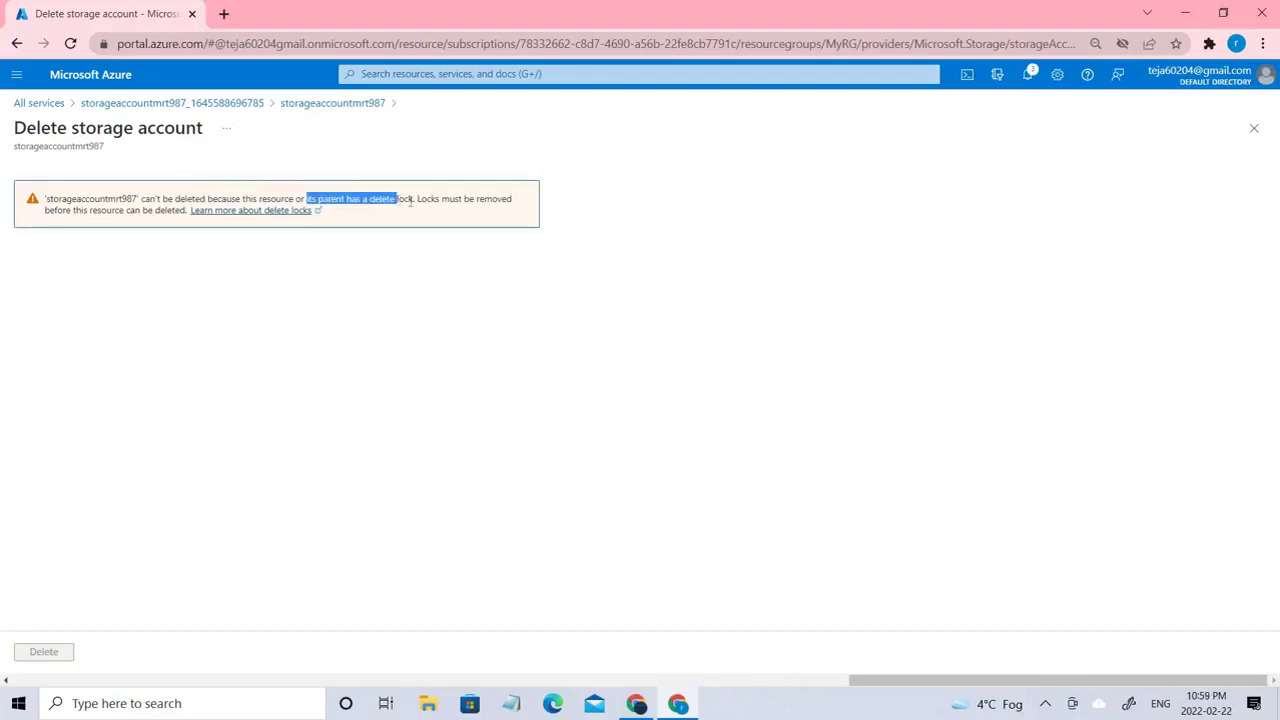
click(204, 195)
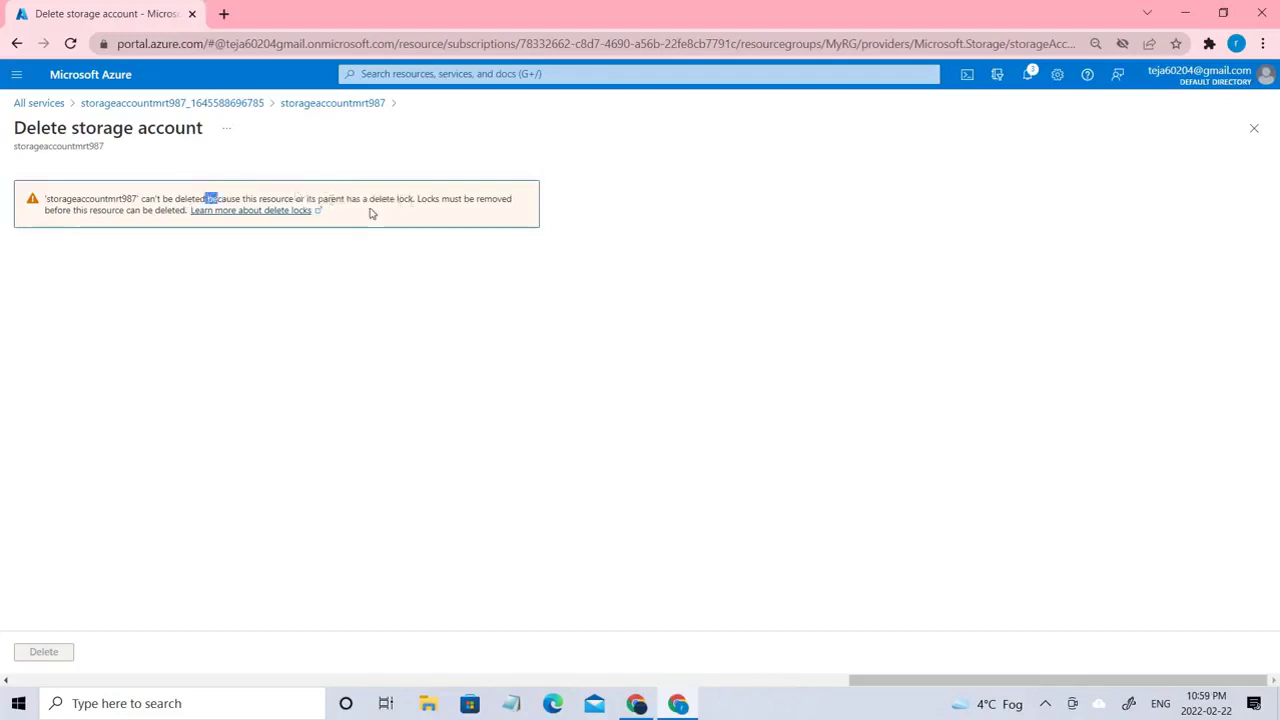
drag(329, 198, 366, 231)
click(613, 260)
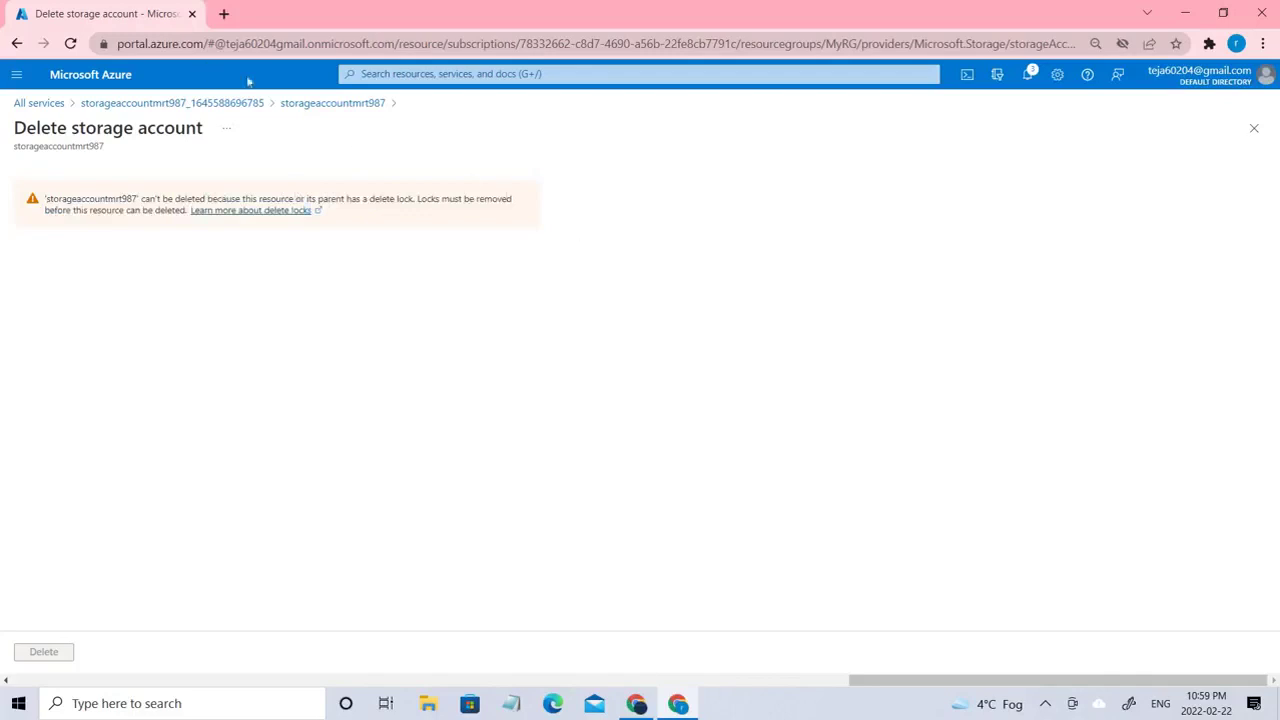
- Open the deployed storage account, then go through Resource groups to MyRG's overview
click(256, 106)
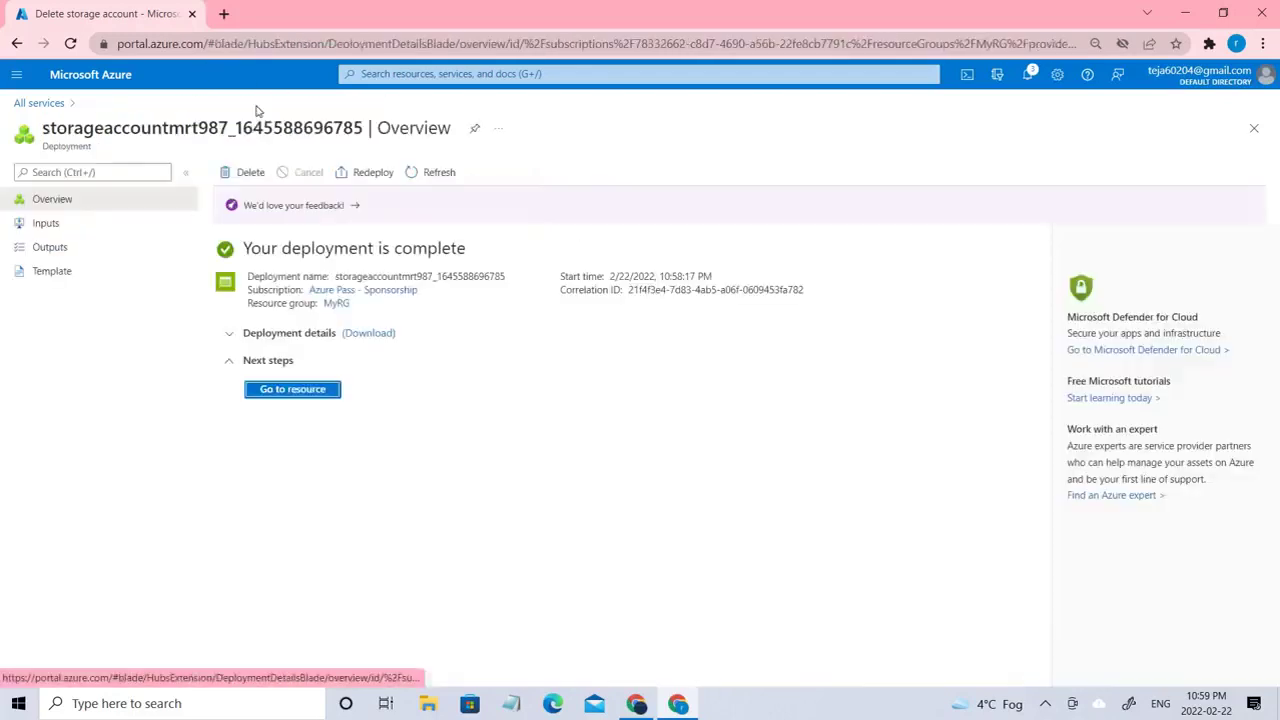
click(314, 390)
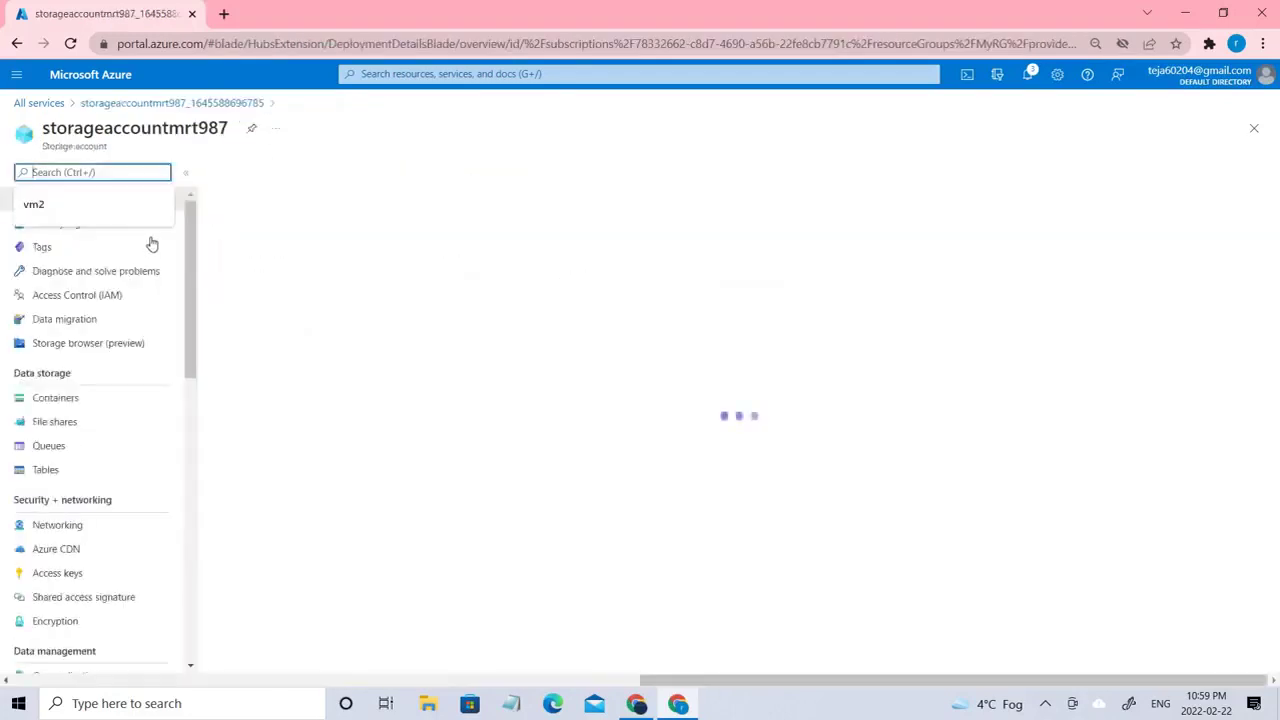
click(38, 103)
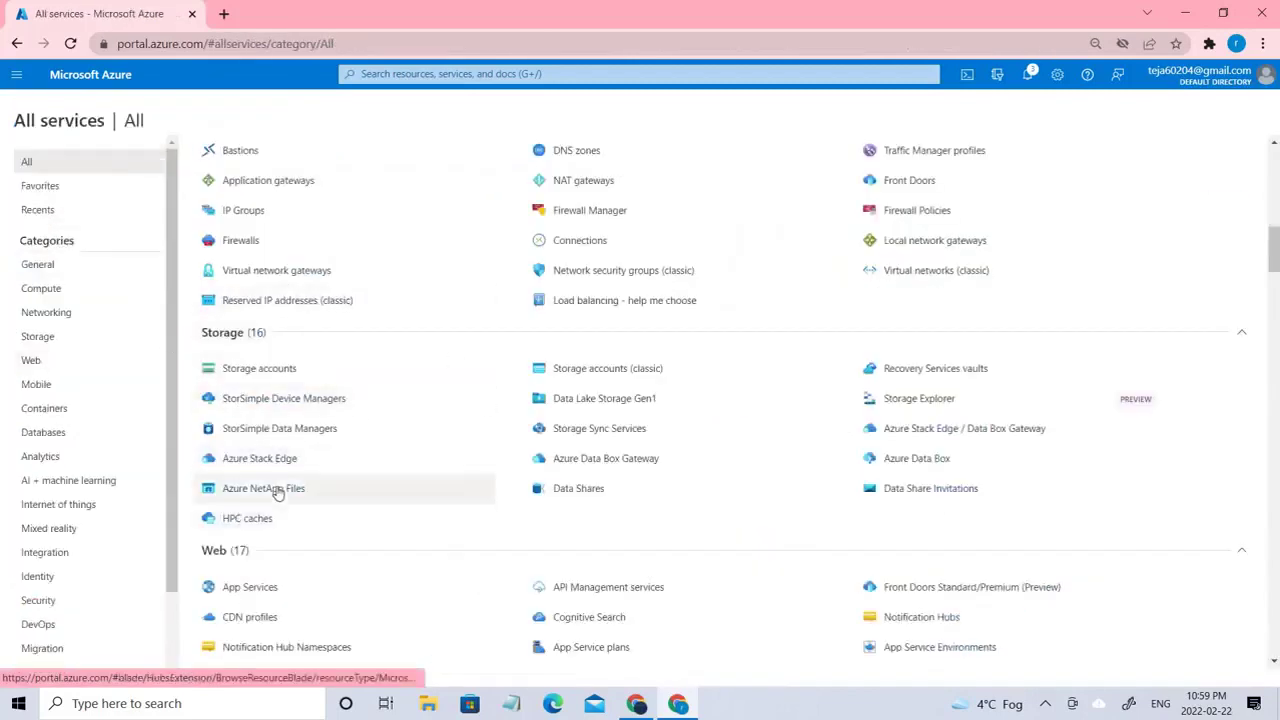
scroll(278, 493, up, 10)
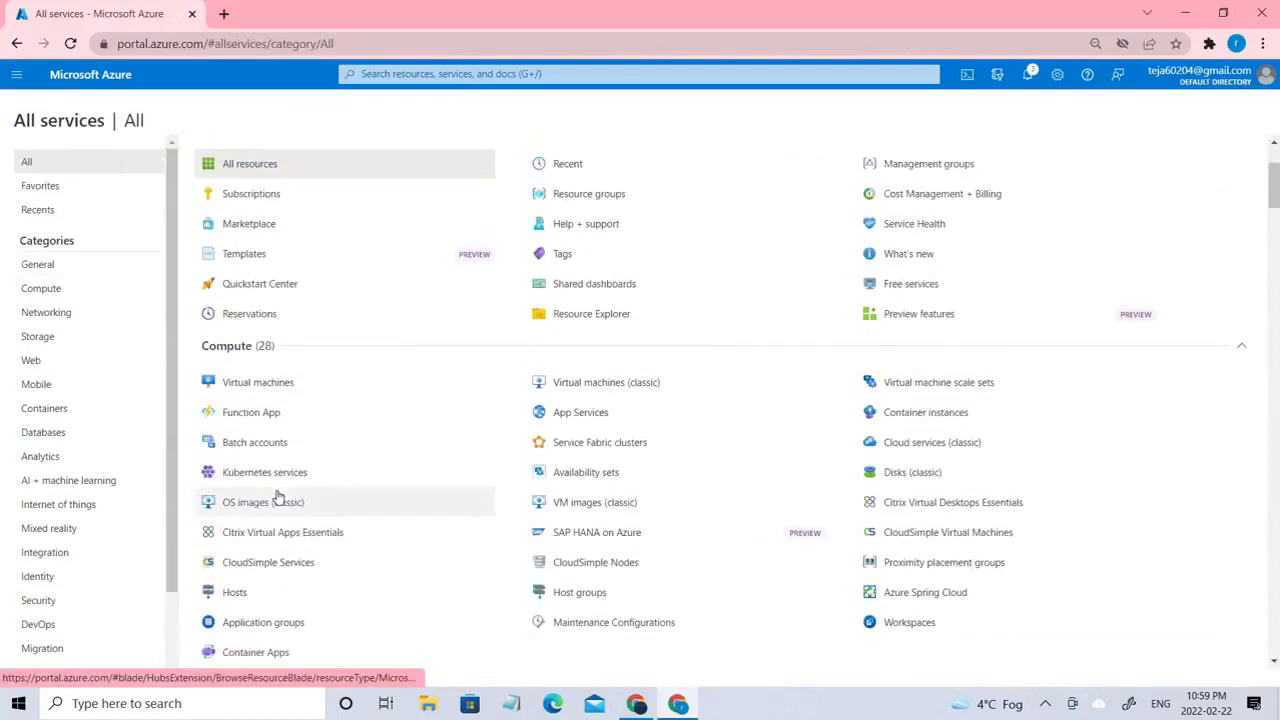
scroll(278, 493, up, 3)
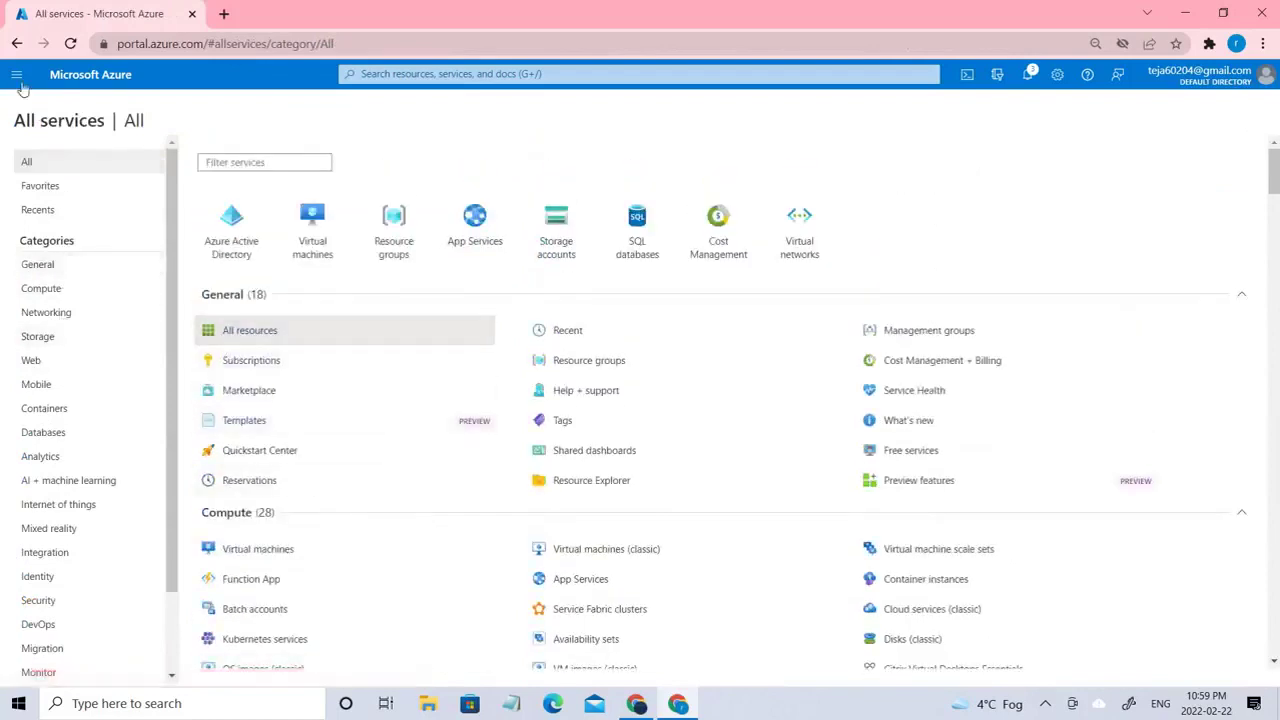
click(17, 75)
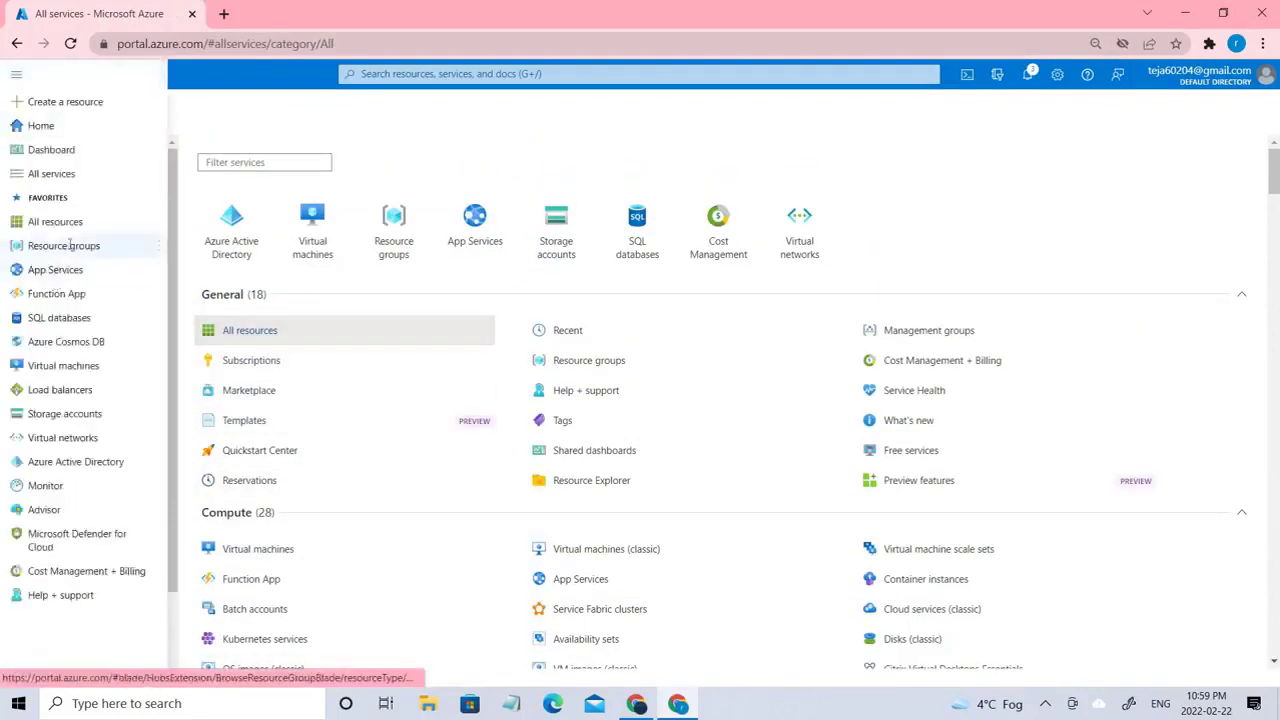
click(68, 245)
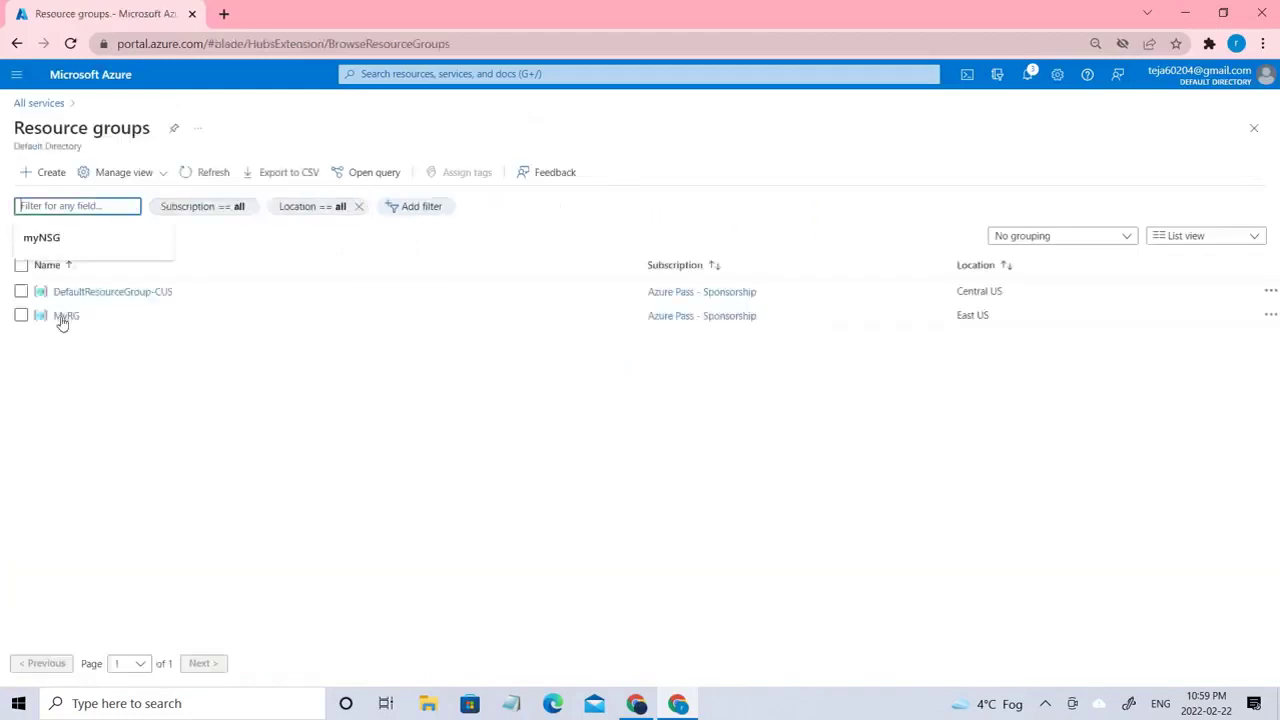
click(64, 316)
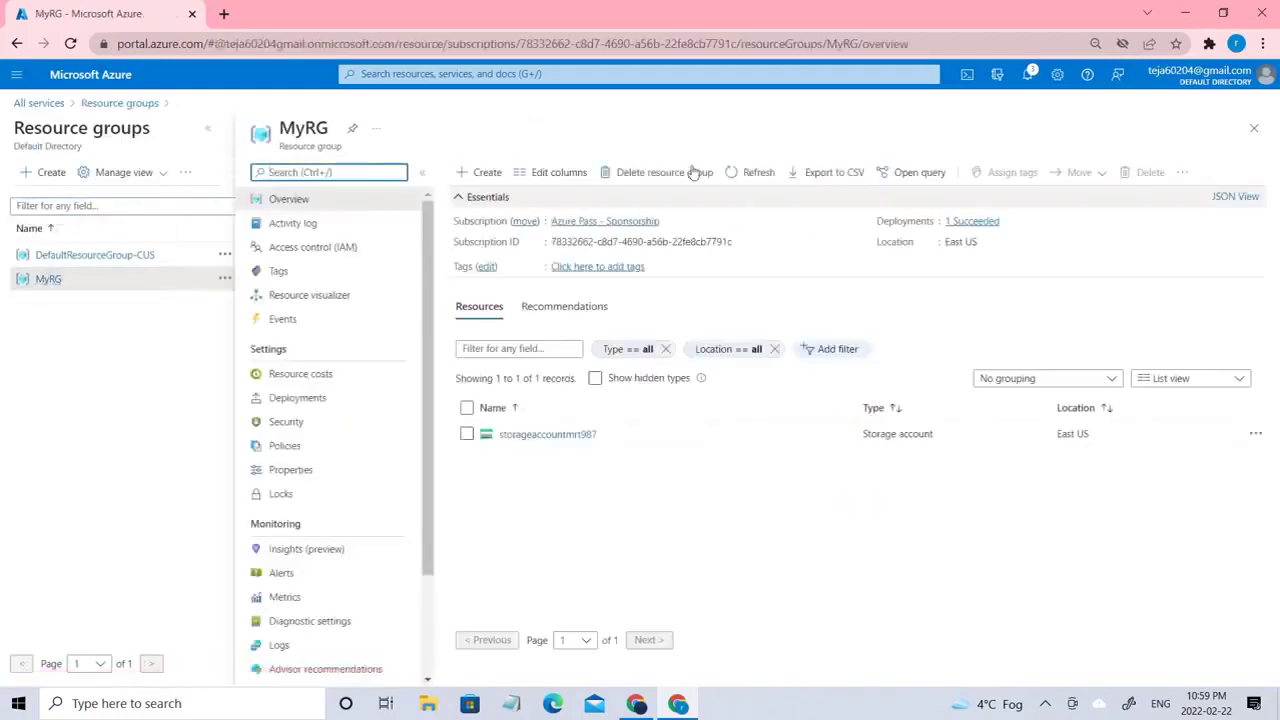
- Delete the RGLock lock from MyRG's Locks page and return to the overview
click(283, 496)
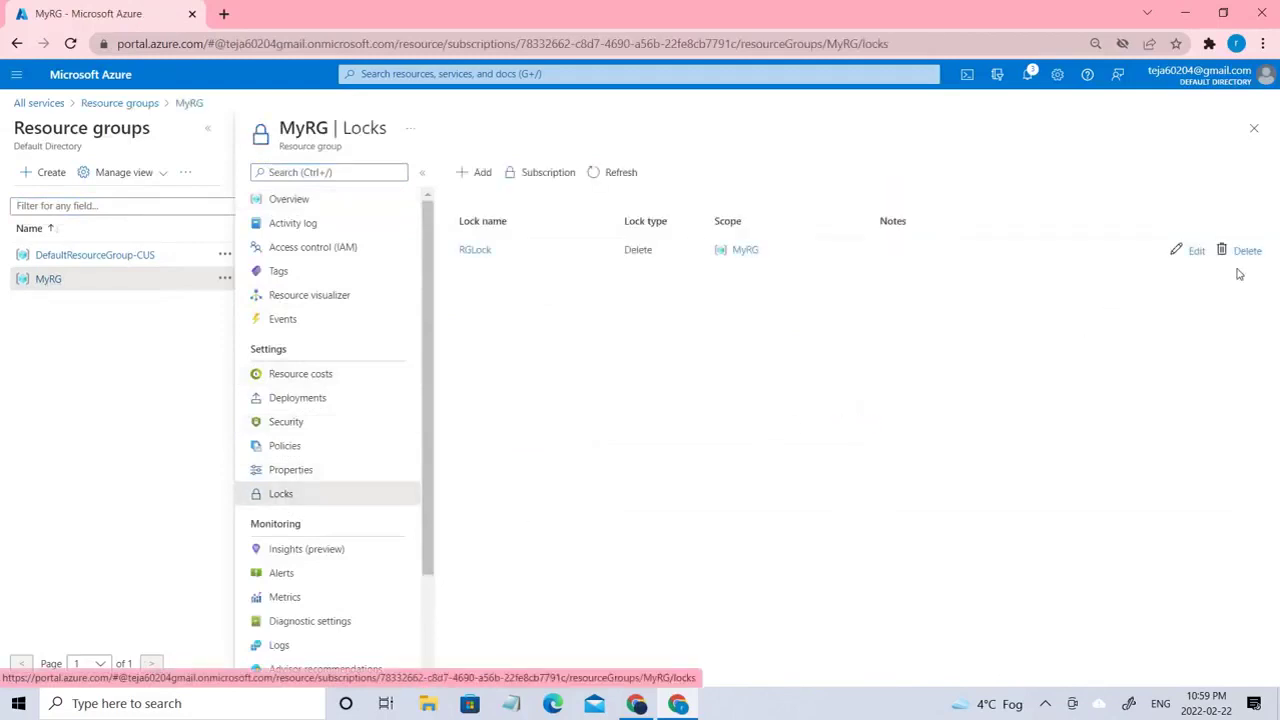
click(1222, 251)
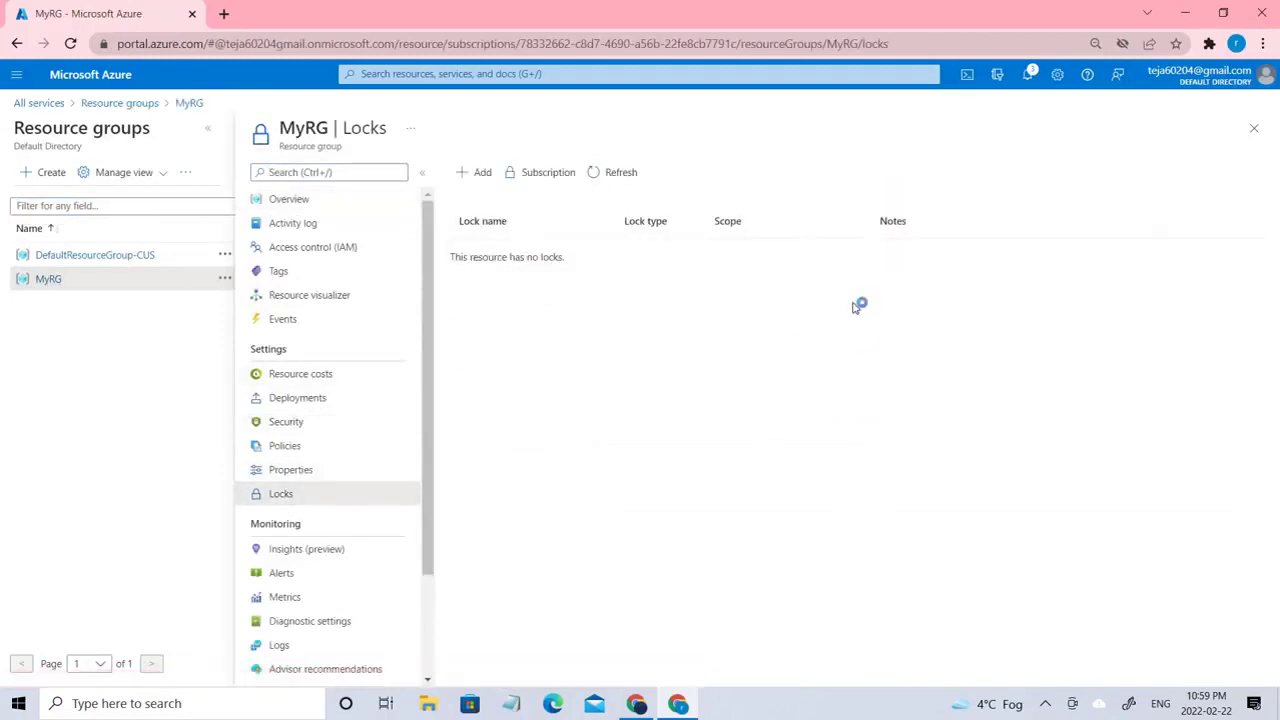
click(346, 200)
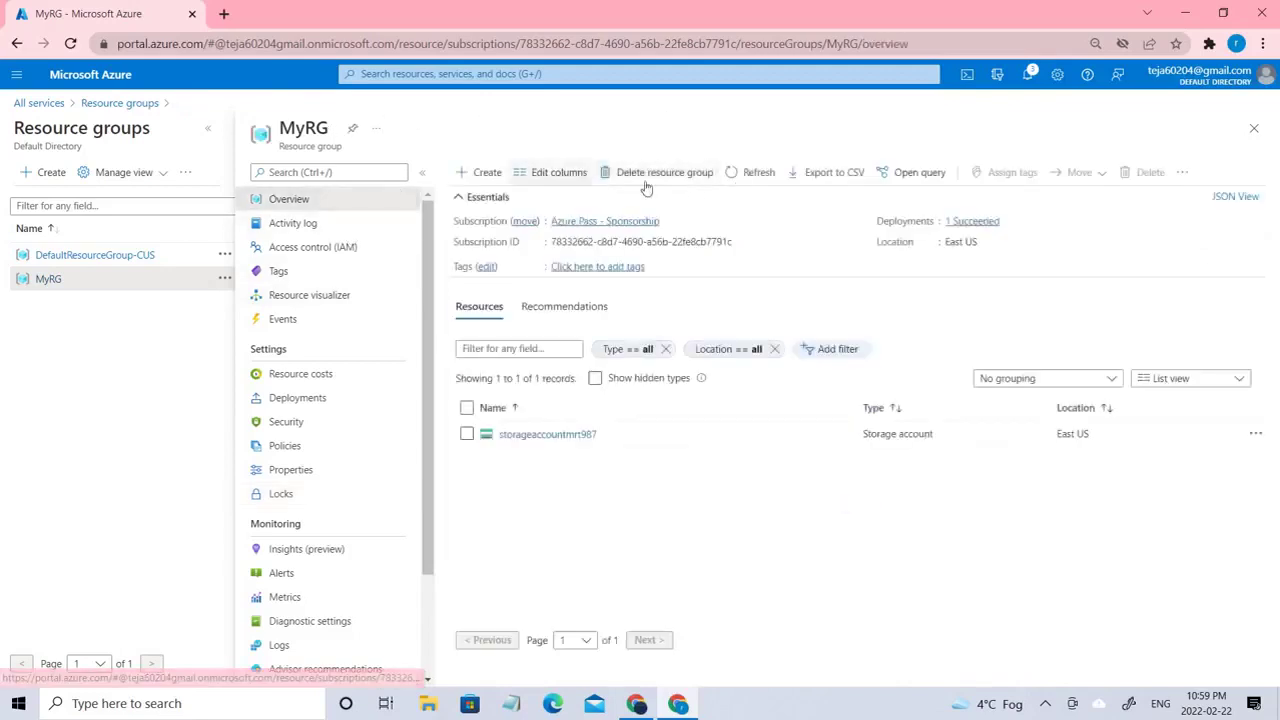
- Delete resource group MyRG with storage account storageaccountmrt987, confirming by pasting the name MyRG
click(640, 174)
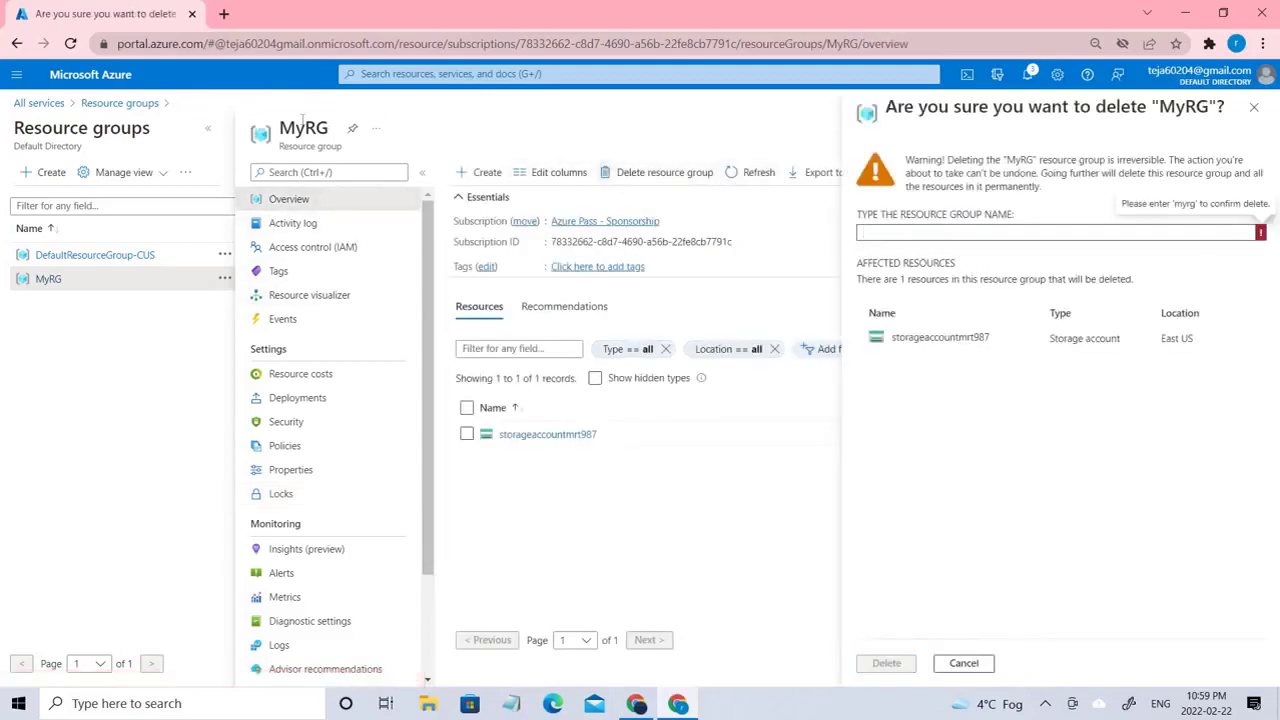
double_click(303, 130)
right_click(326, 130)
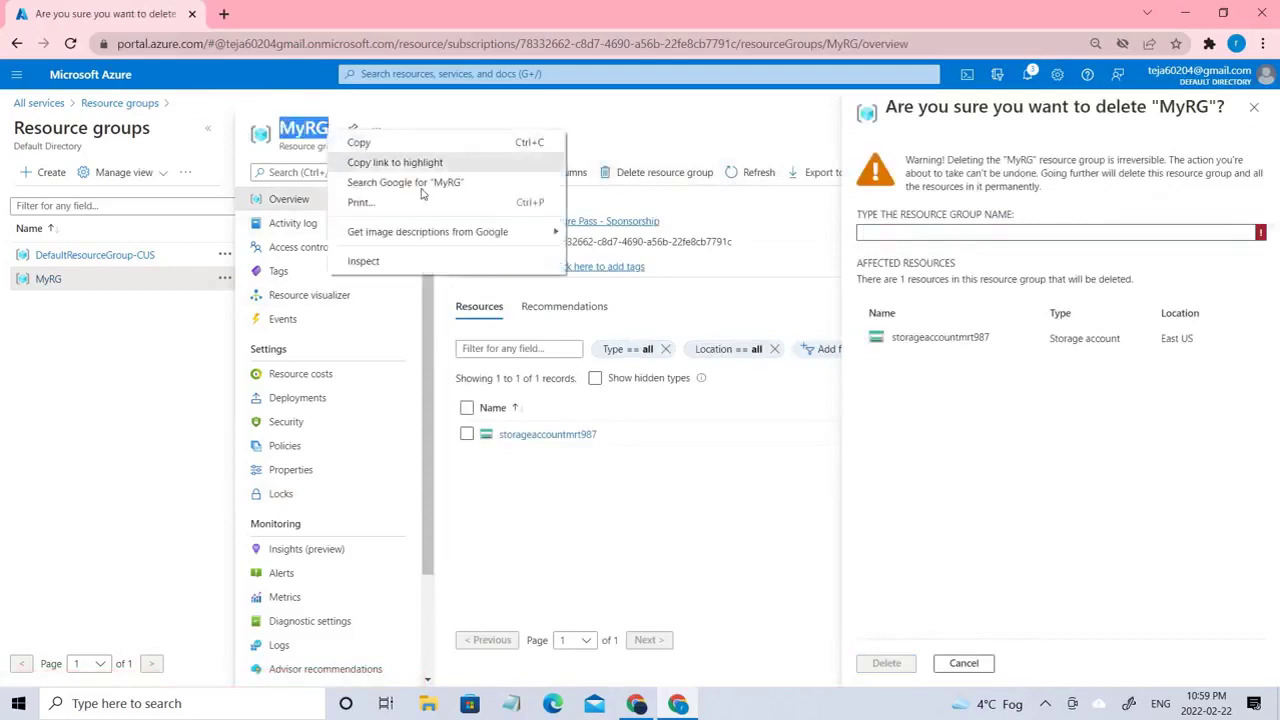
click(360, 145)
click(932, 233)
right_click(933, 238)
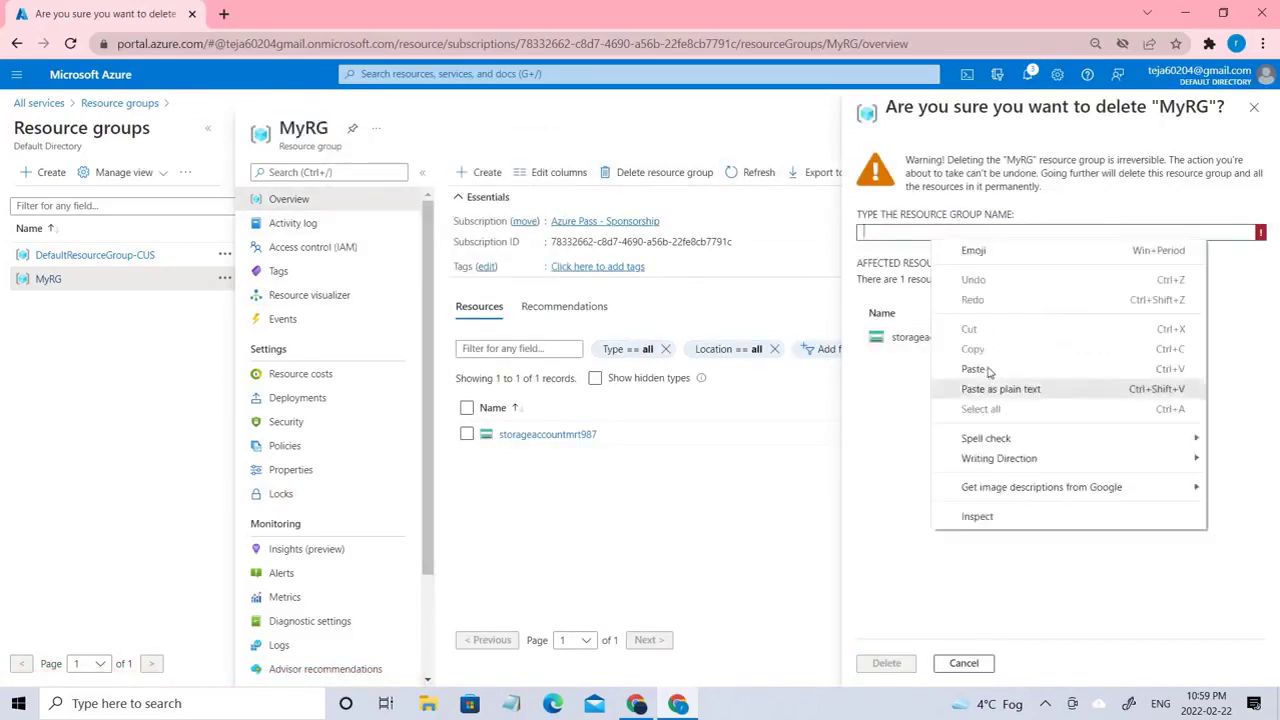
click(973, 369)
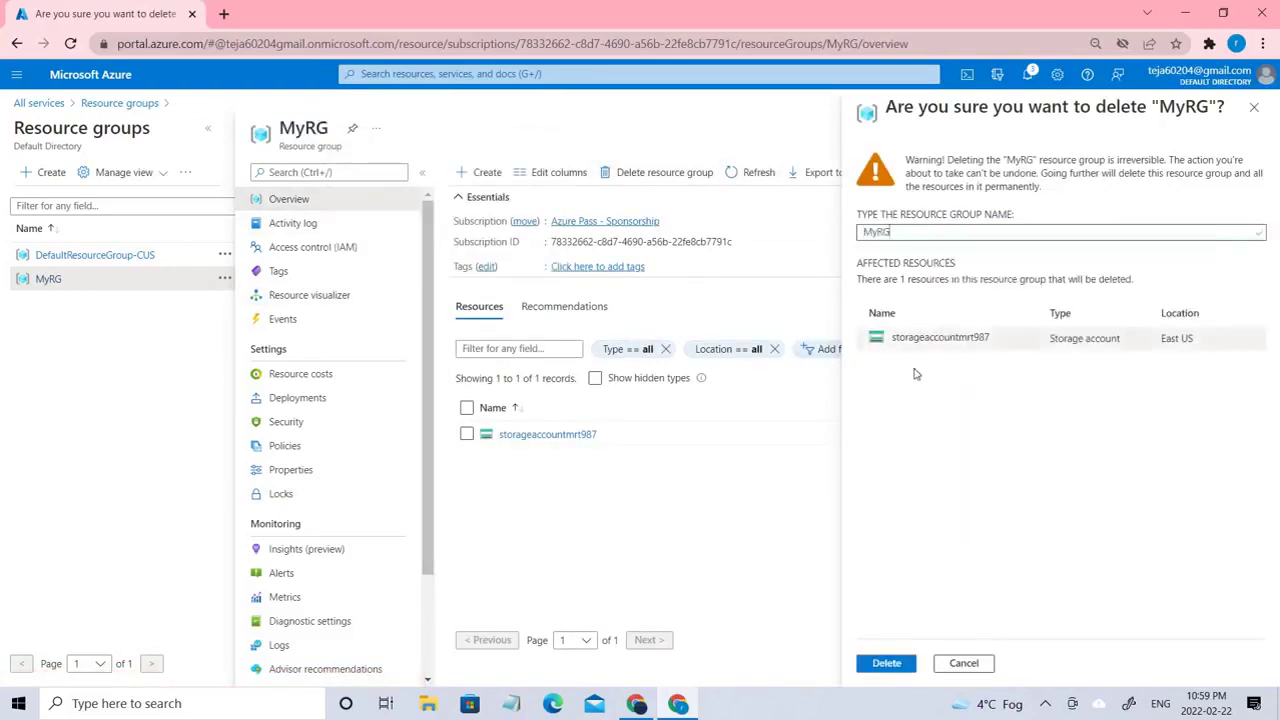
drag(882, 343, 990, 338)
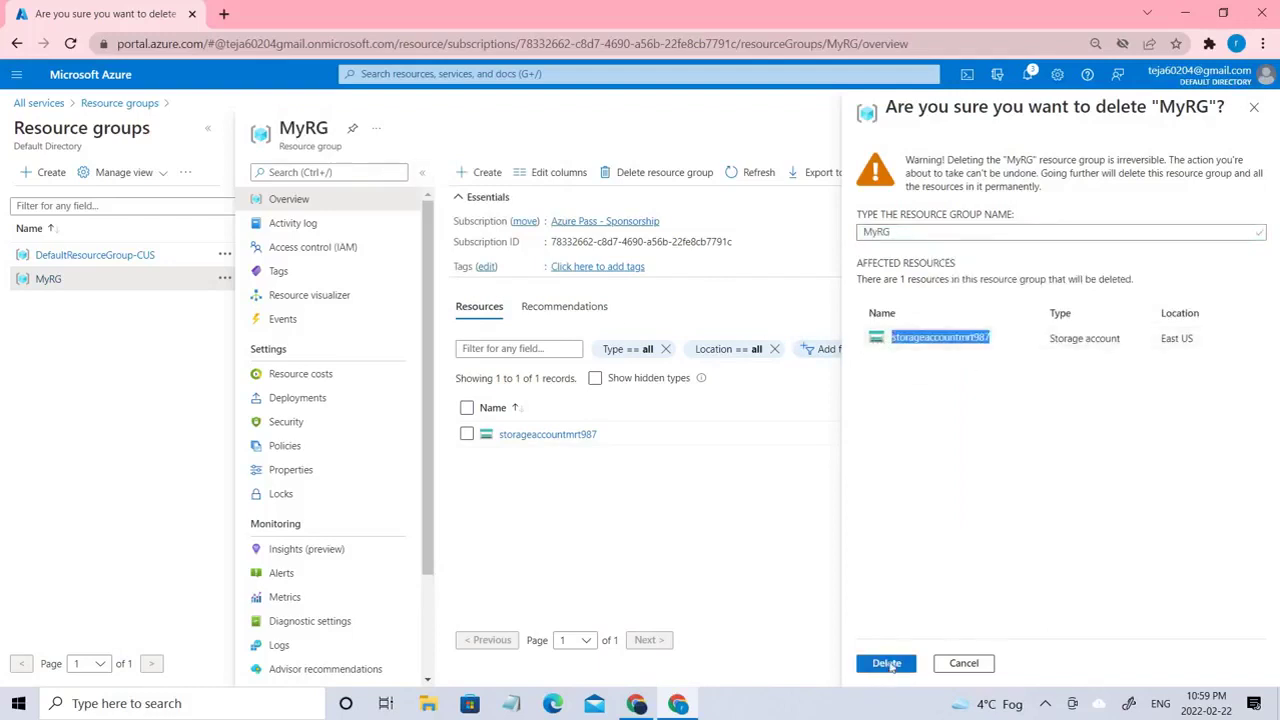
click(888, 664)
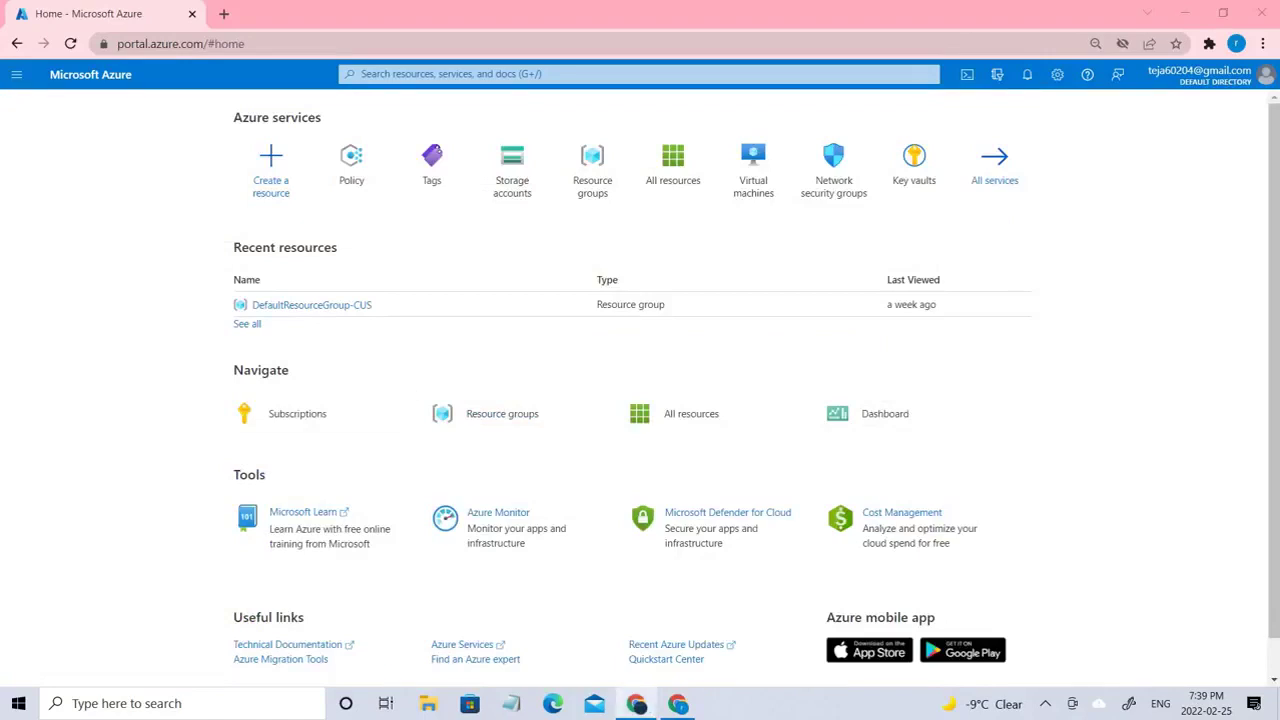
- Open Azure Policy from All services under Management and governance, then its Assignments list
click(16, 74)
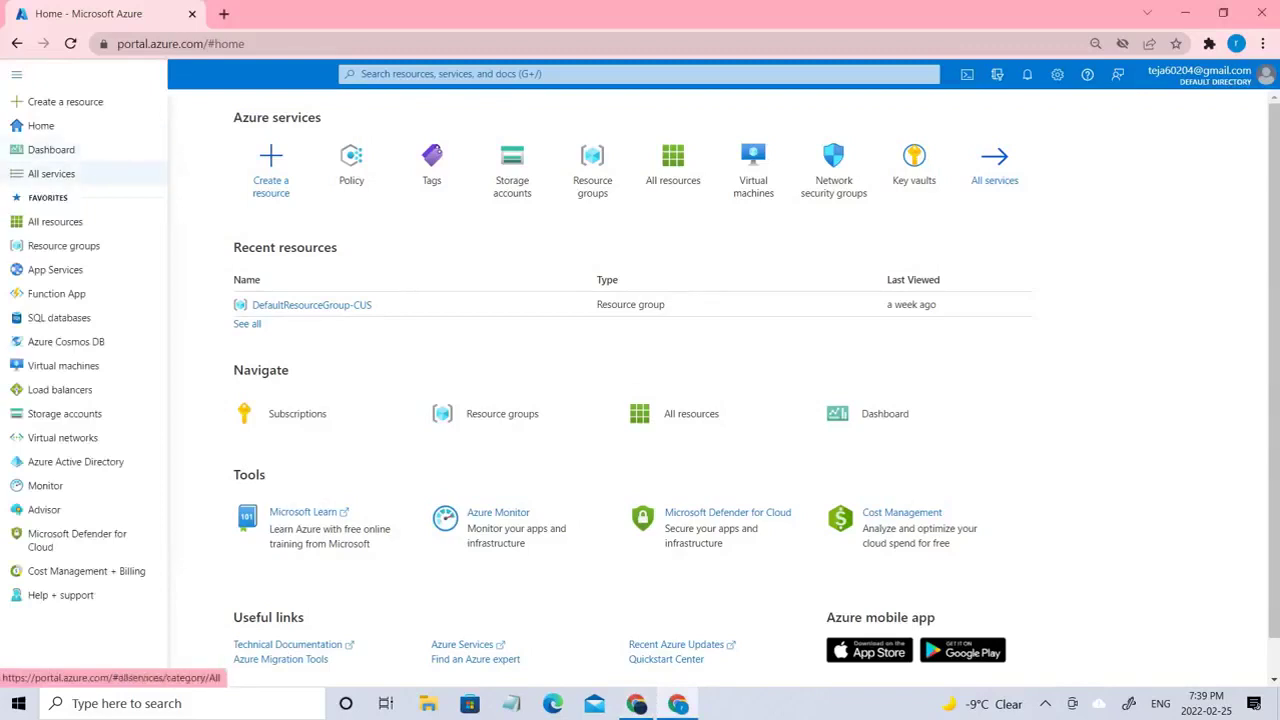
click(51, 173)
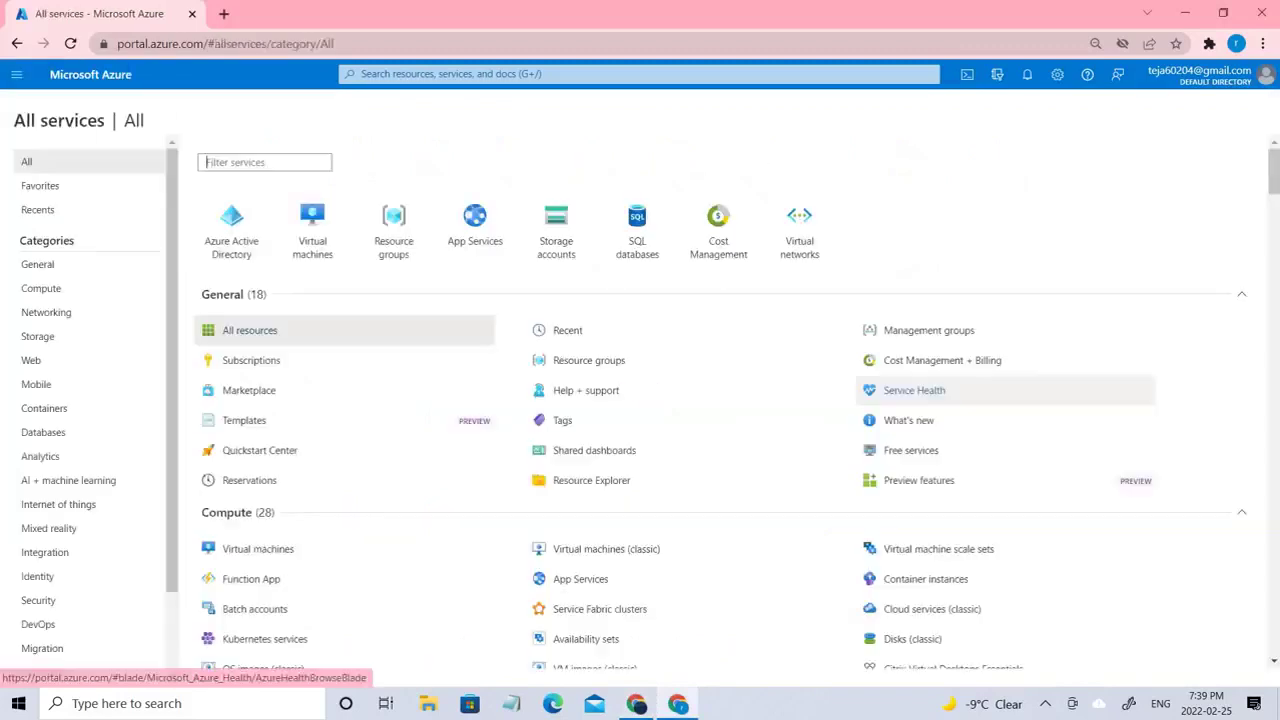
scroll(721, 404, down, 20)
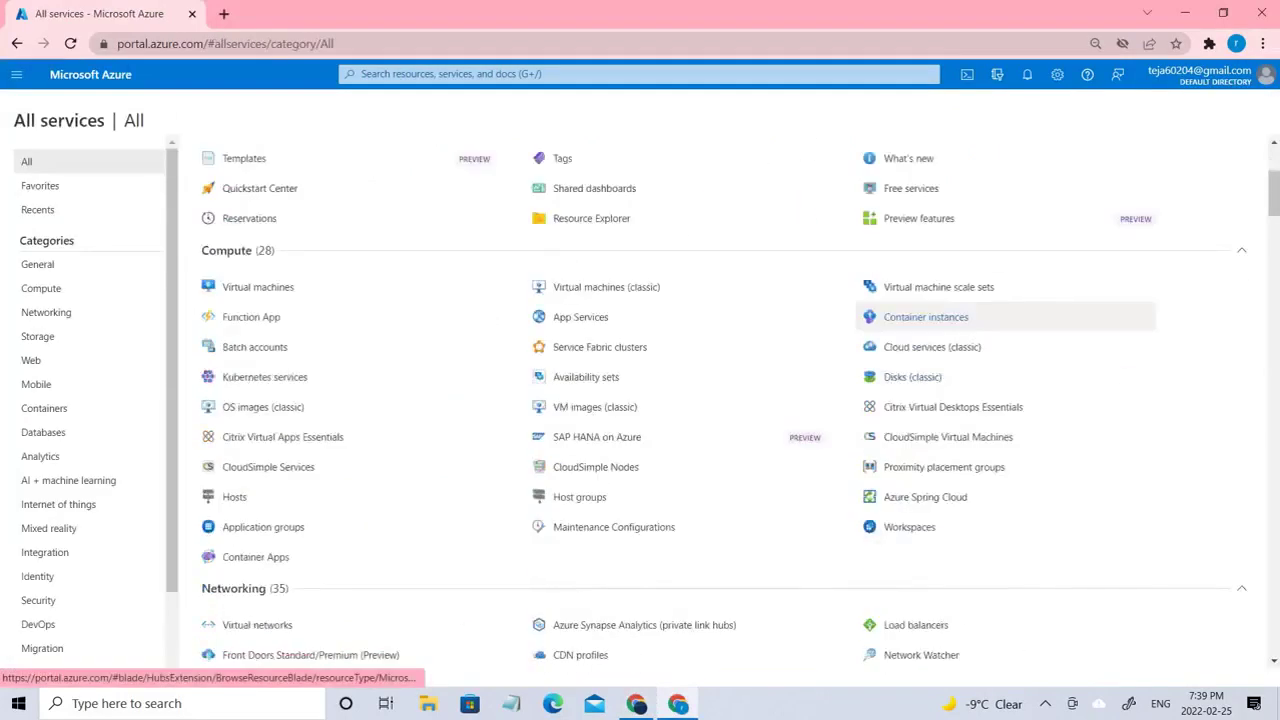
scroll(516, 505, down, 15)
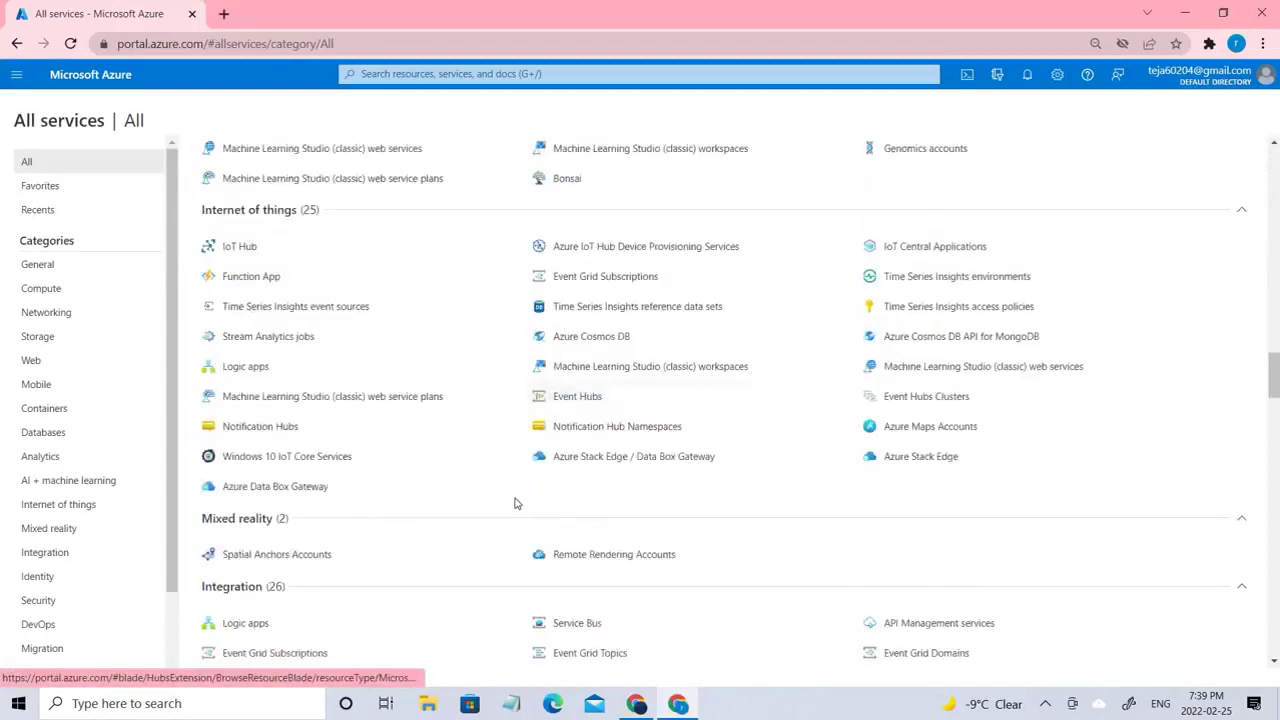
scroll(291, 404, down, 12)
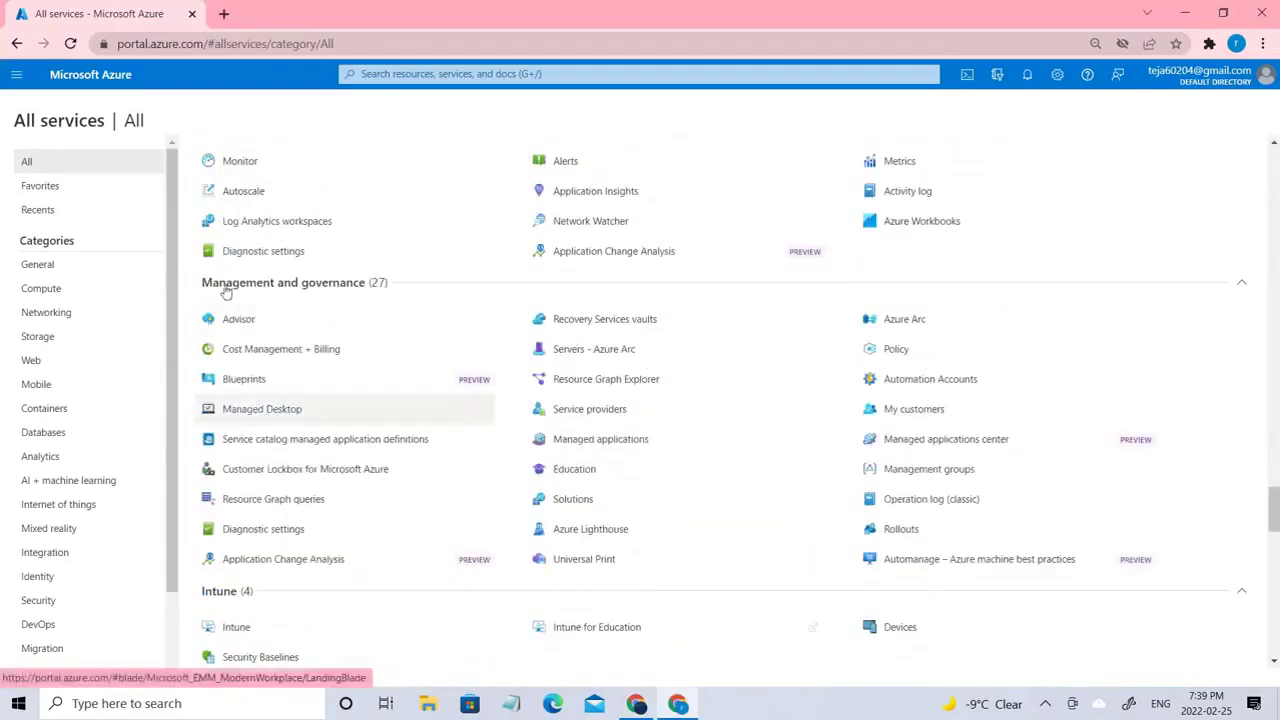
drag(192, 288, 509, 297)
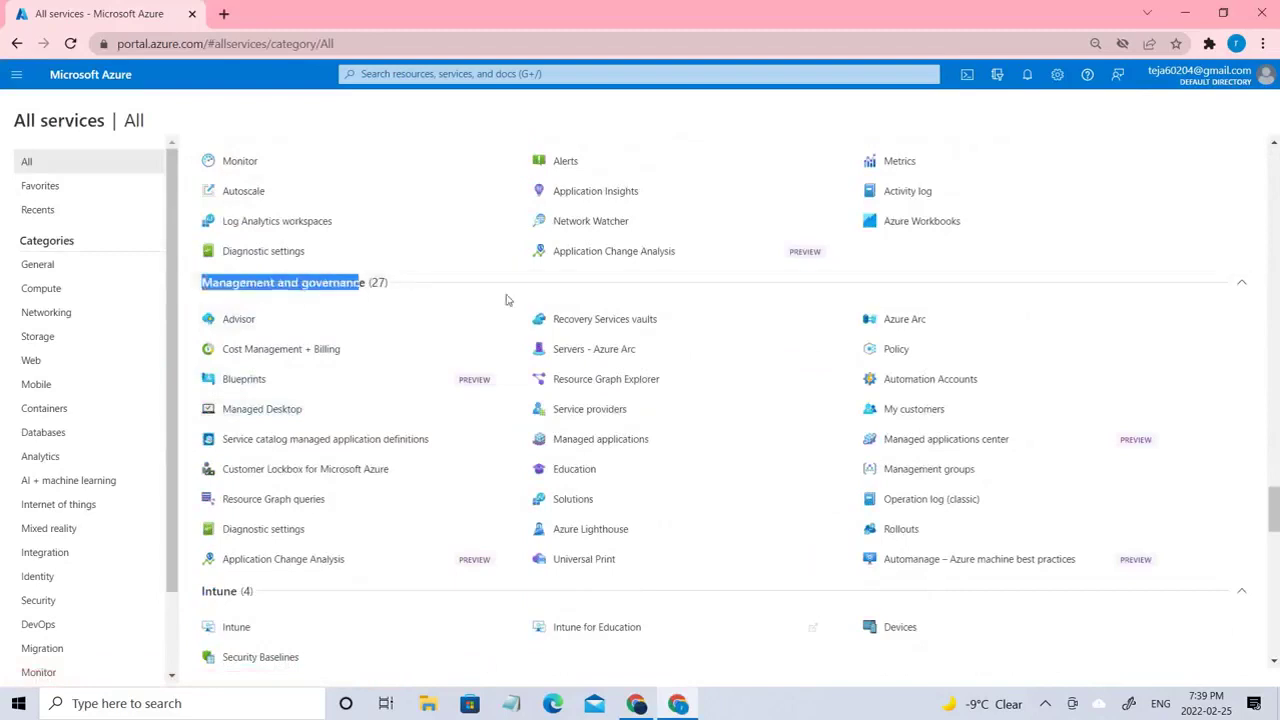
click(900, 352)
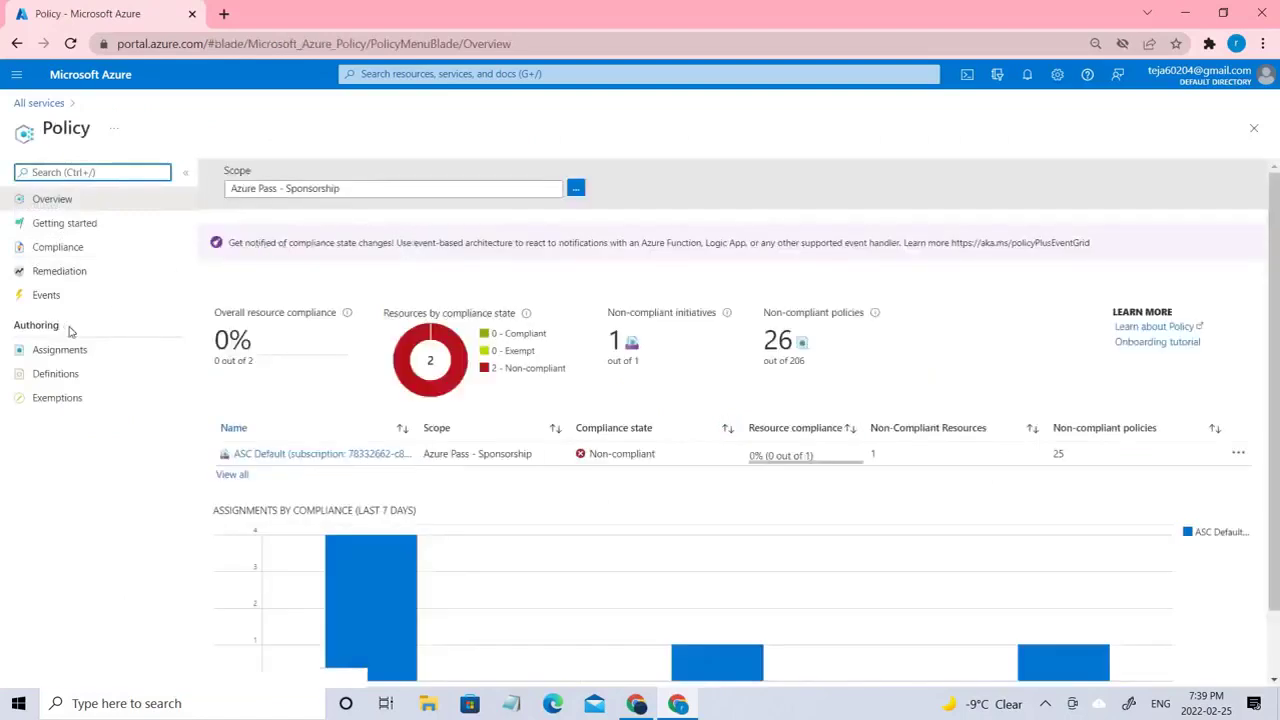
drag(66, 327, 13, 326)
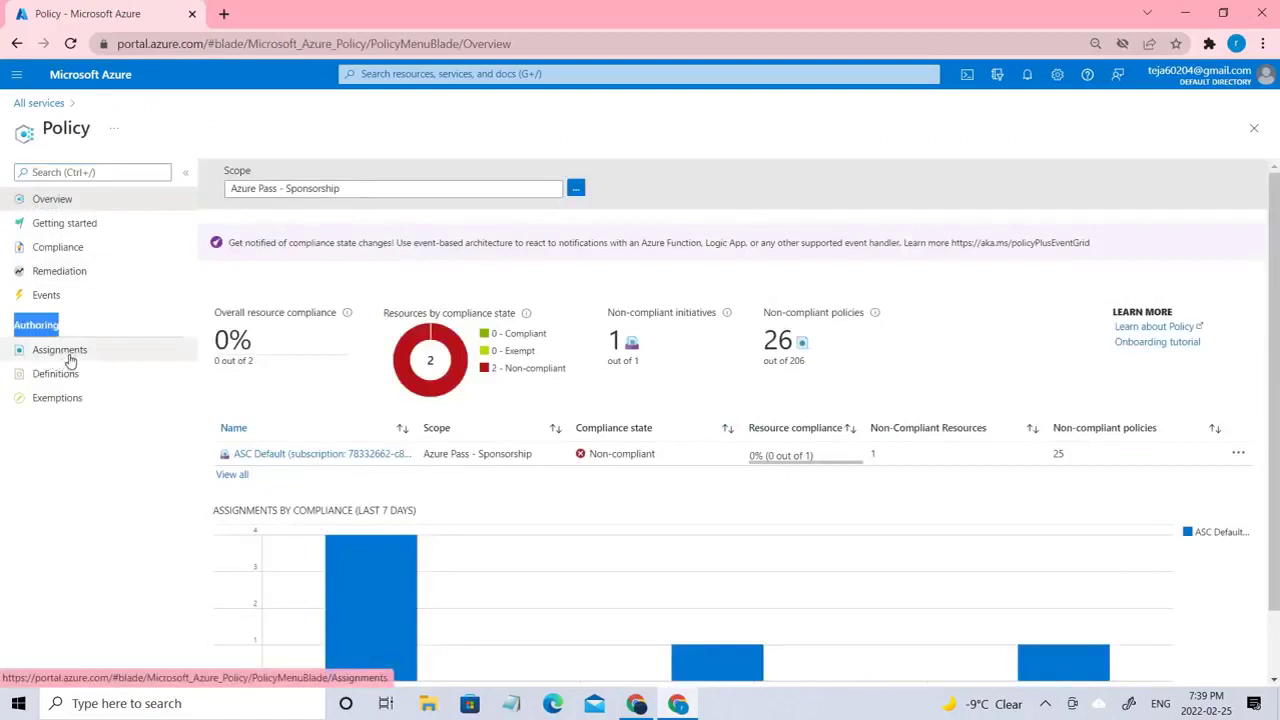
click(70, 358)
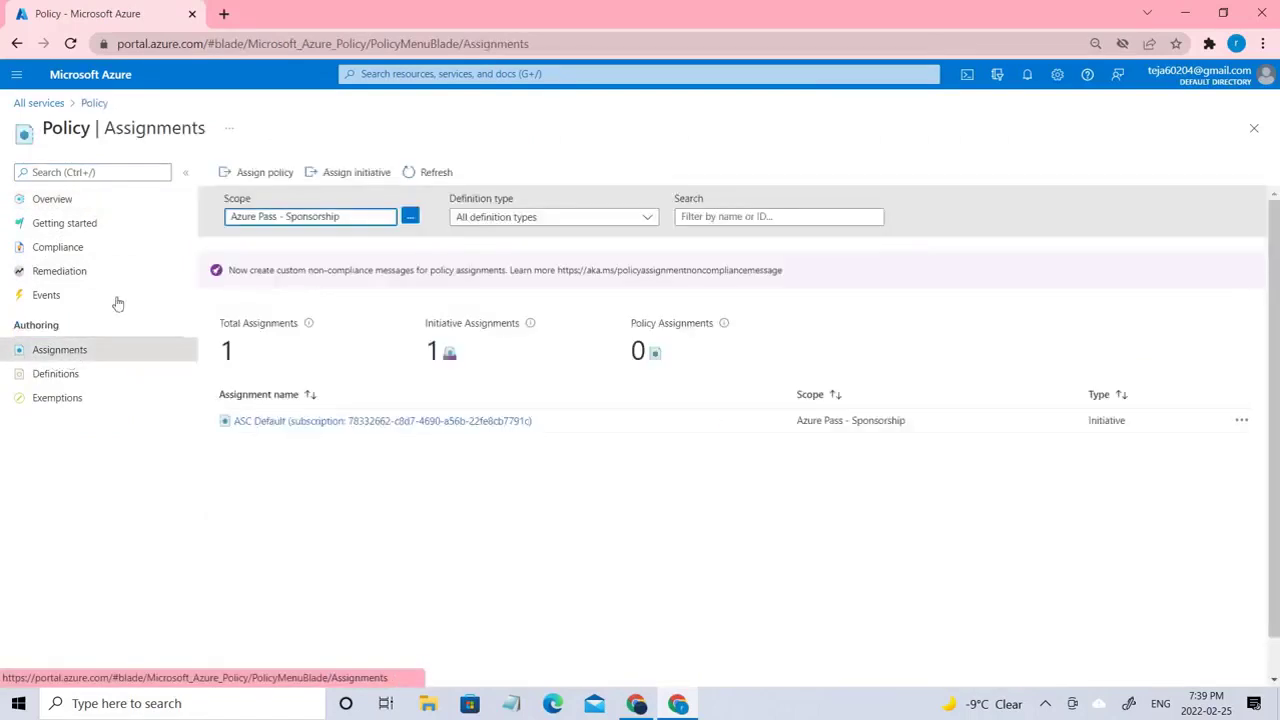
- Start a policy assignment with the built-in 'Require a tag and its value on resources' definition
click(249, 177)
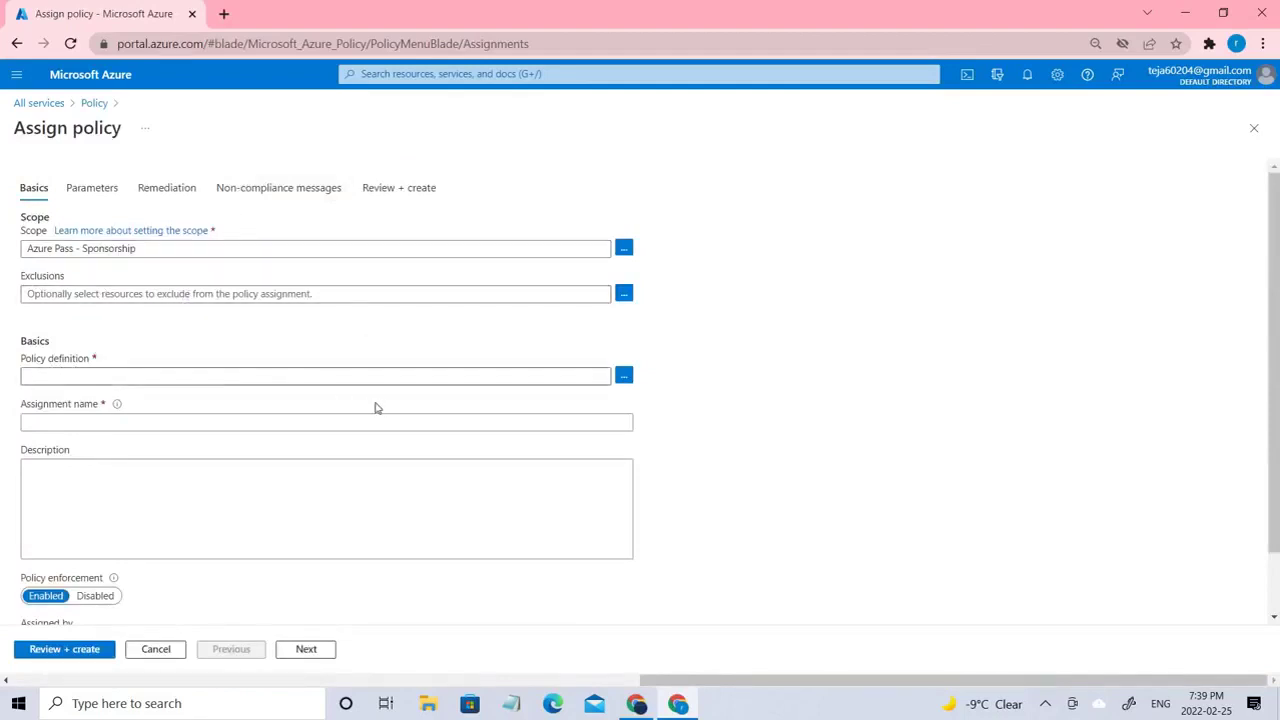
click(625, 378)
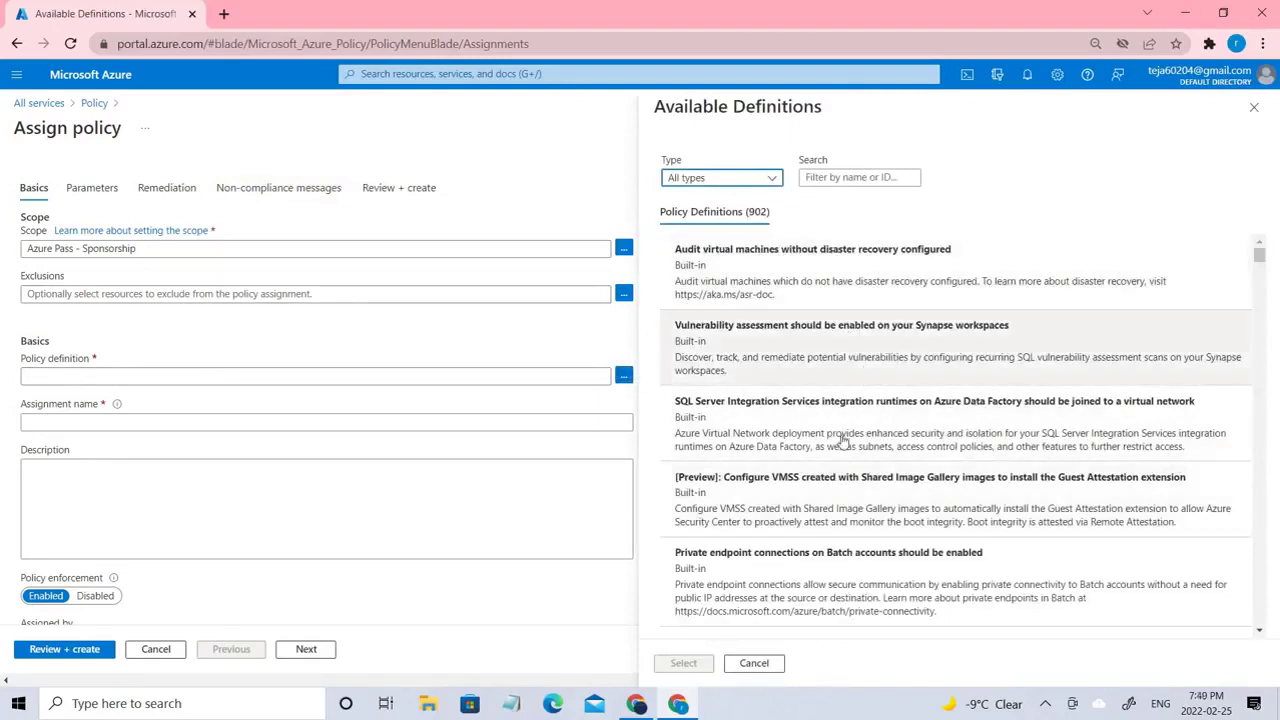
click(844, 182)
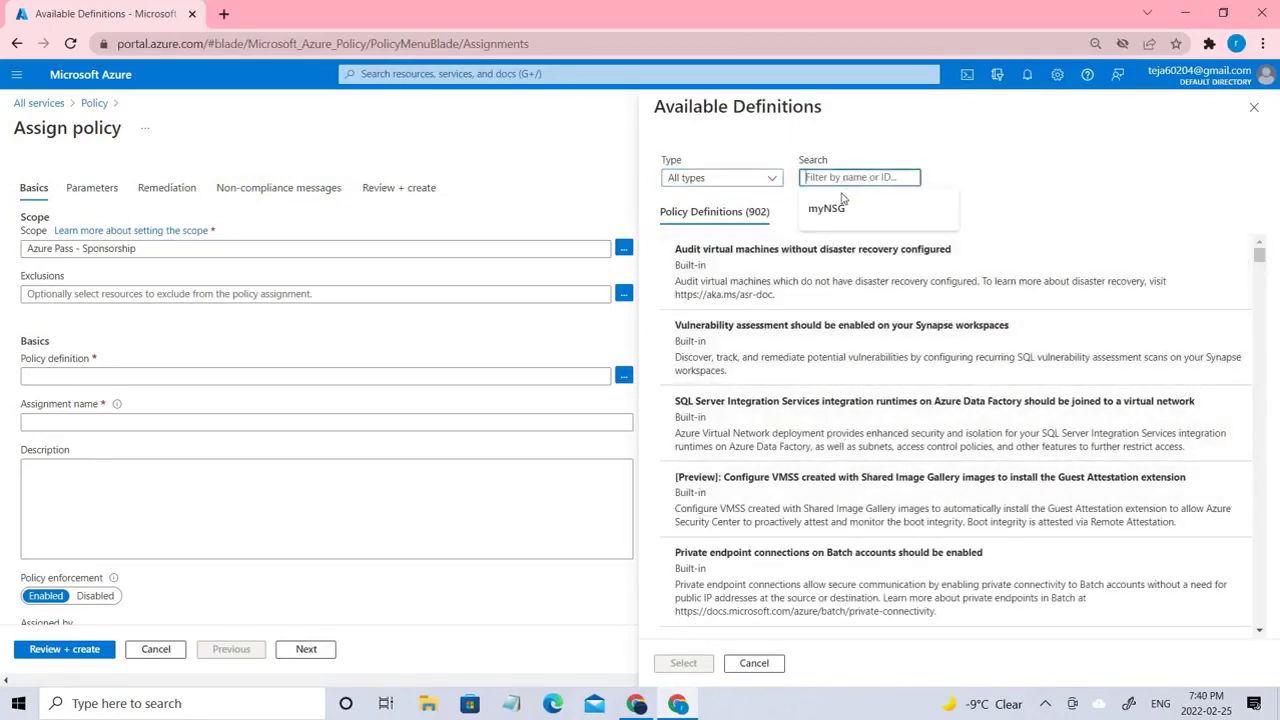
text(tag)
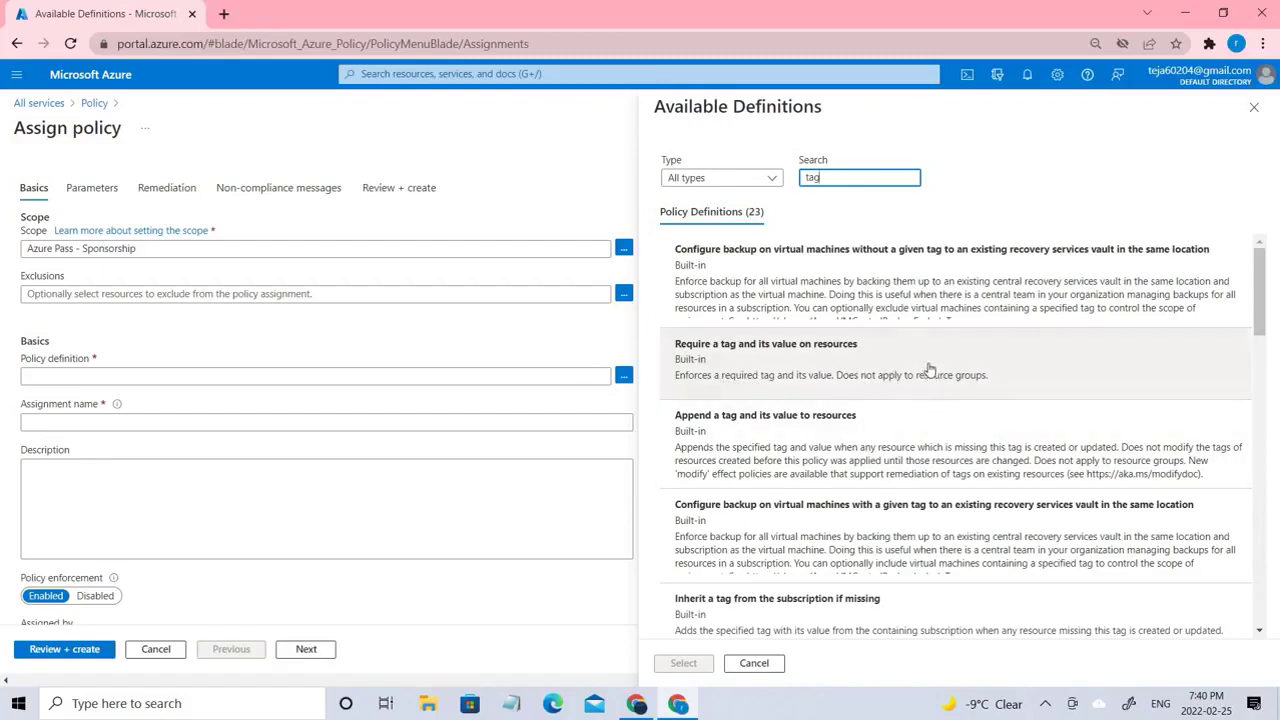
click(928, 370)
click(684, 663)
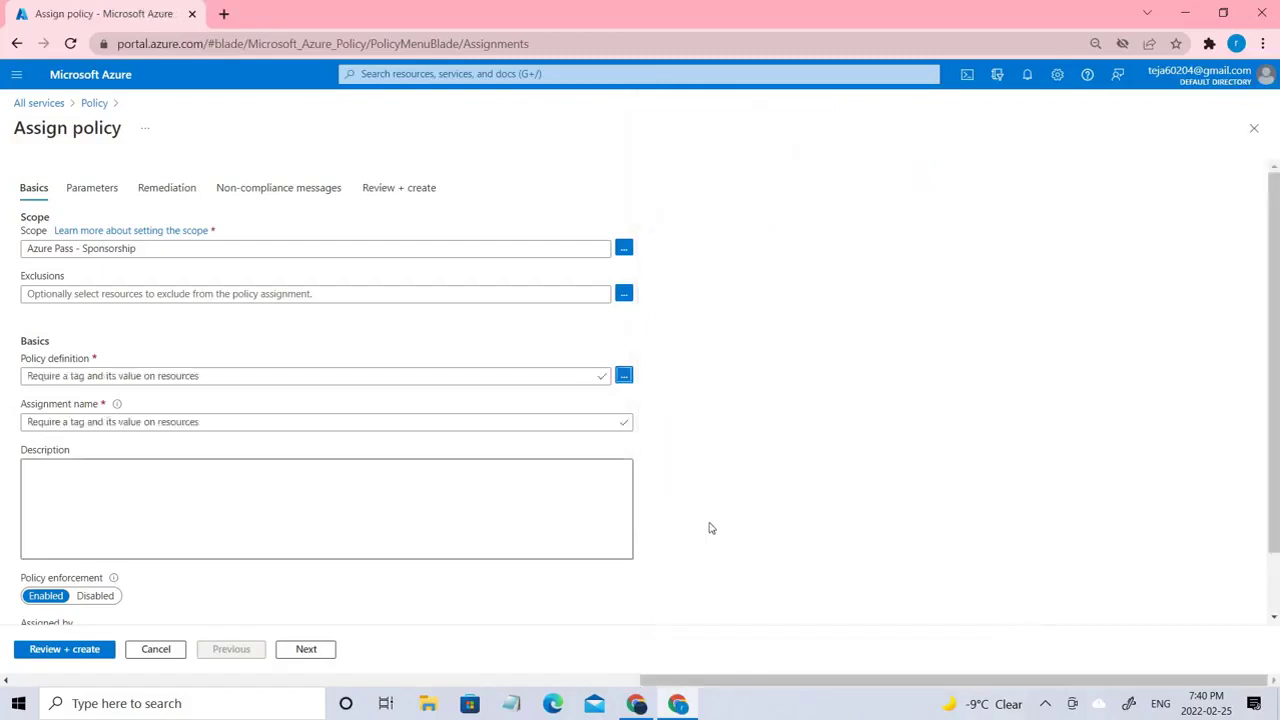
- Set the assignment parameters to Tag Name 'company' and Tag Value 'mrt'
click(222, 485)
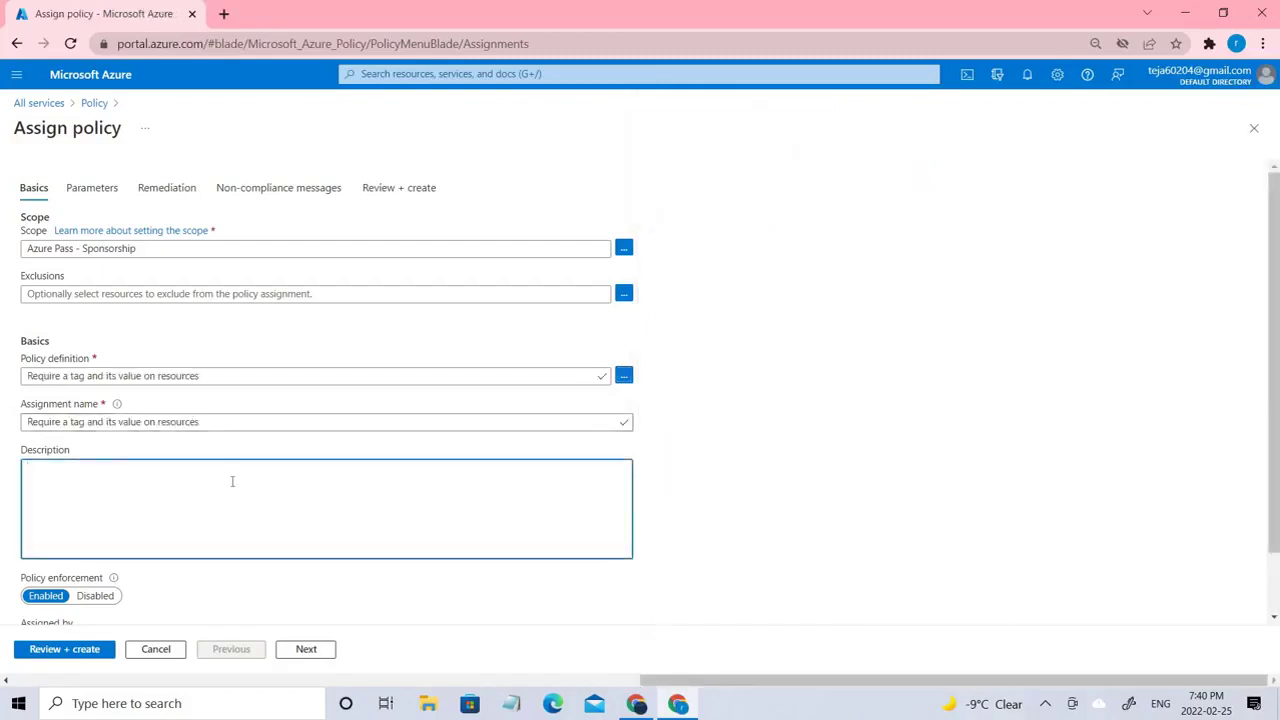
scroll(232, 481, down, 1)
scroll(225, 445, up, 2)
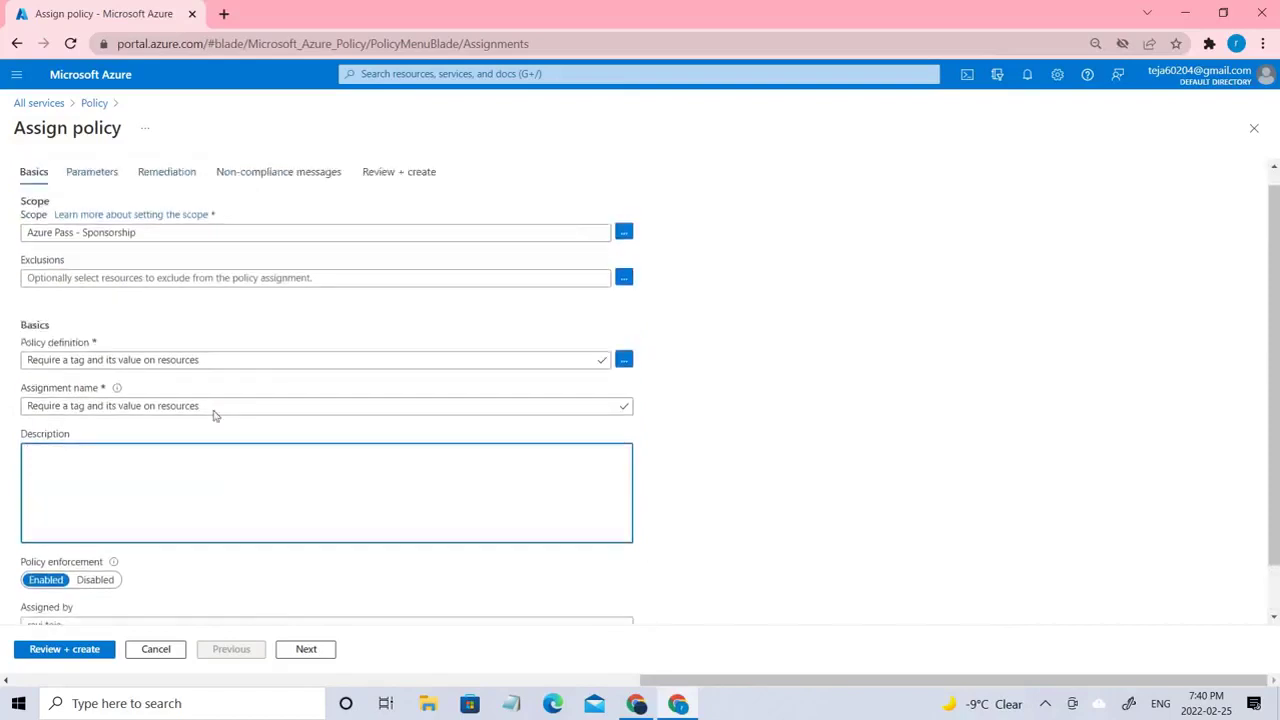
click(82, 190)
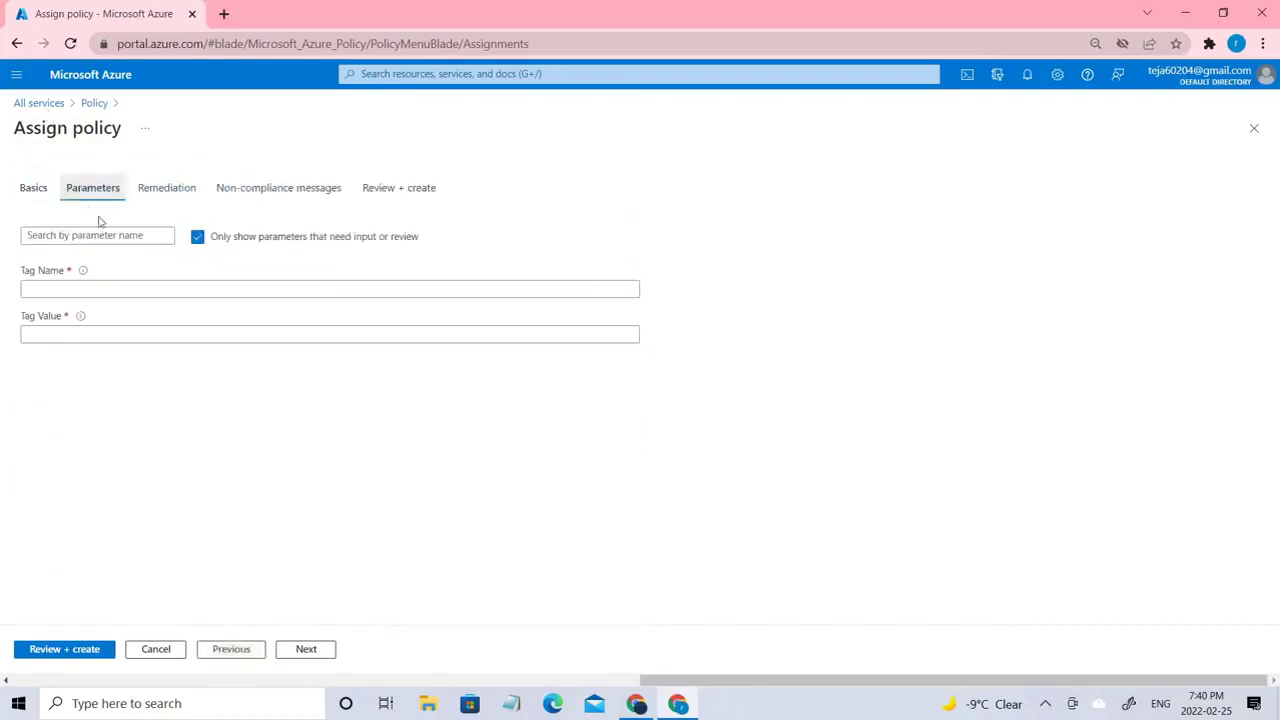
click(97, 288)
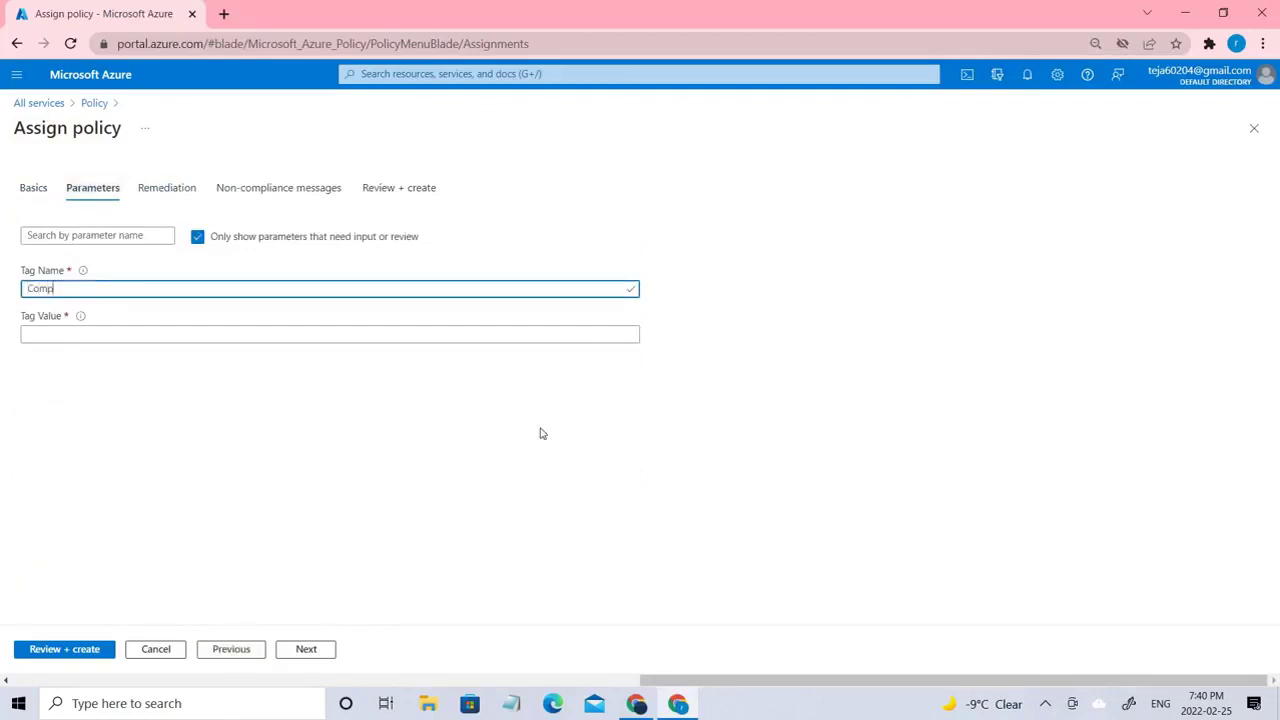
text(comp)
key(Tab)
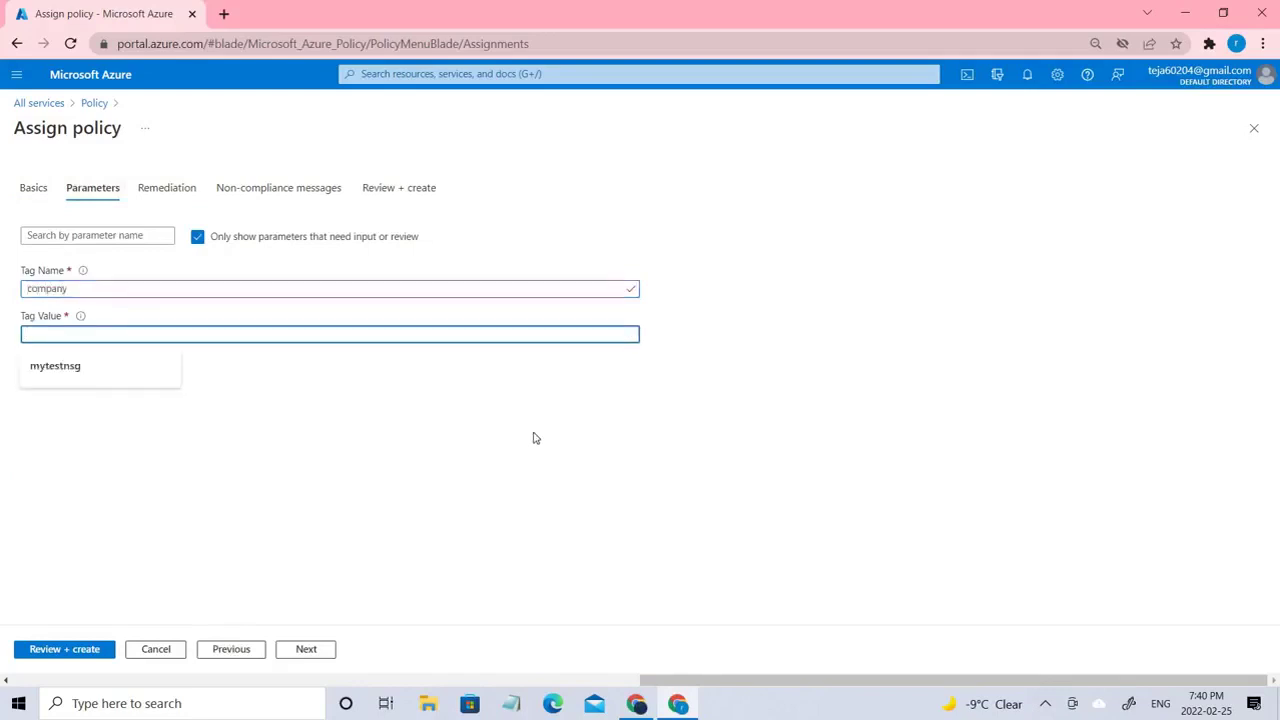
text(mnt)
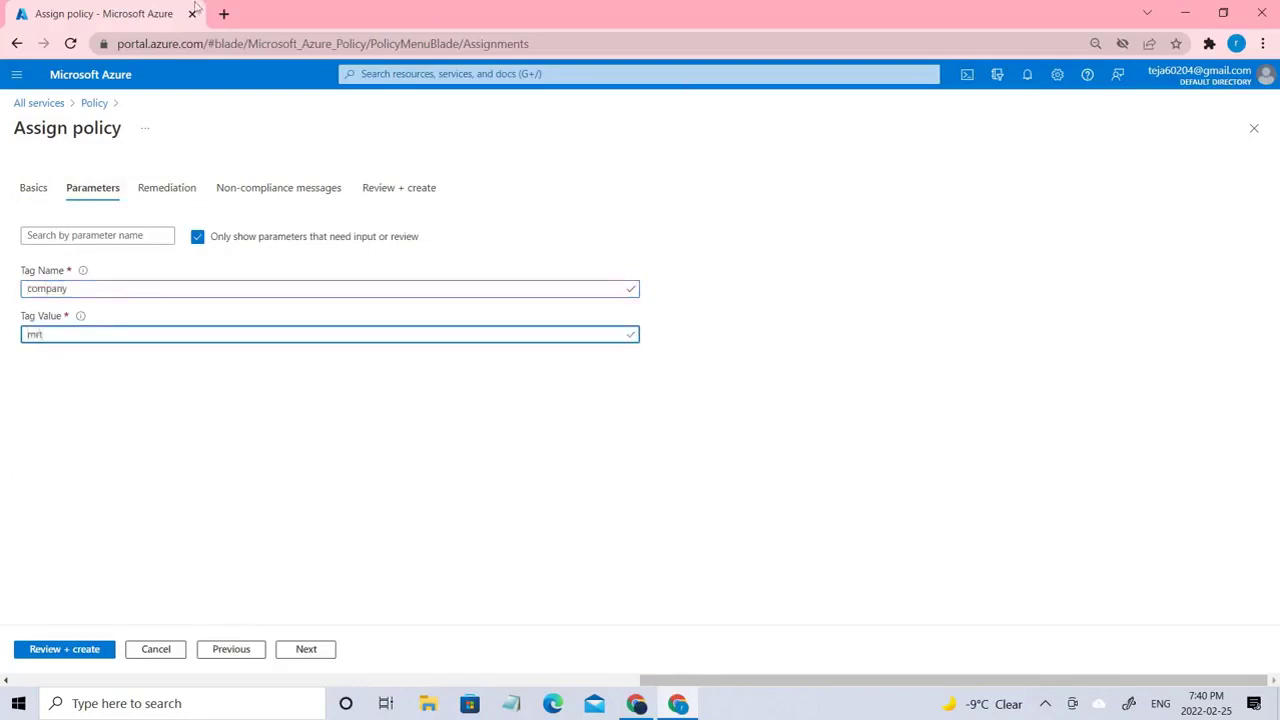
click(118, 451)
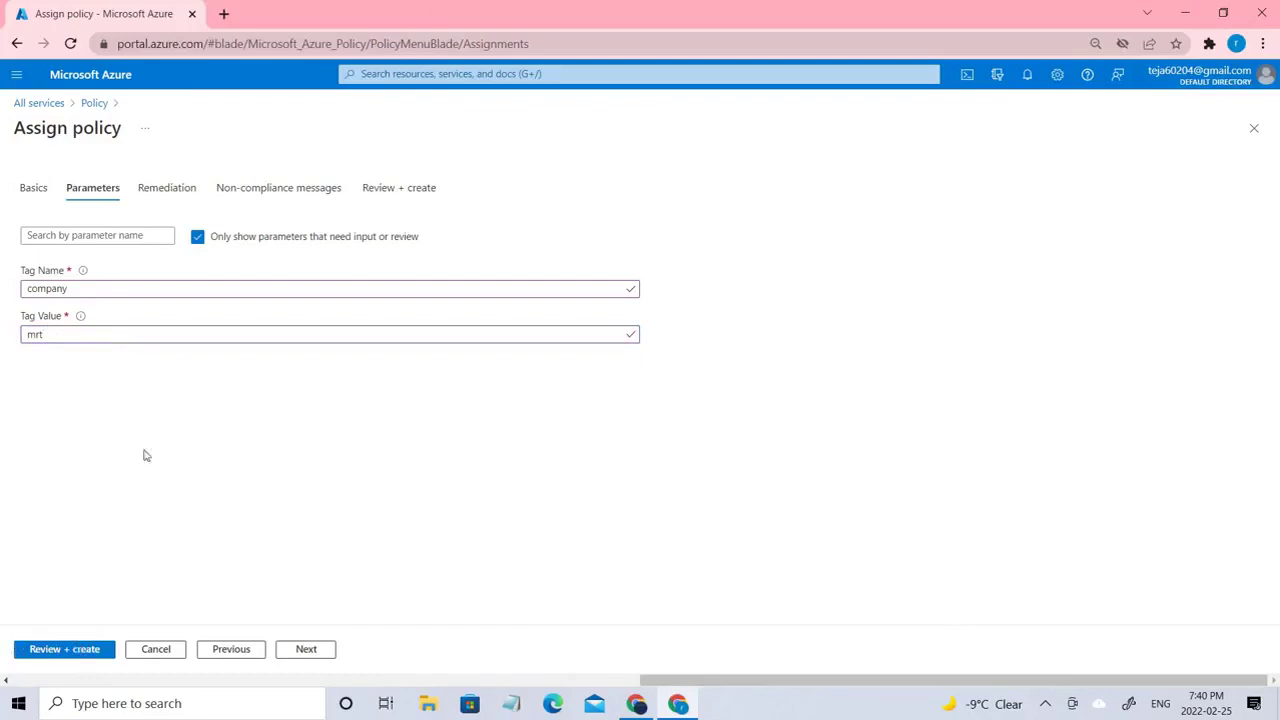
- Review and create the tag-requirement policy assignment
click(55, 651)
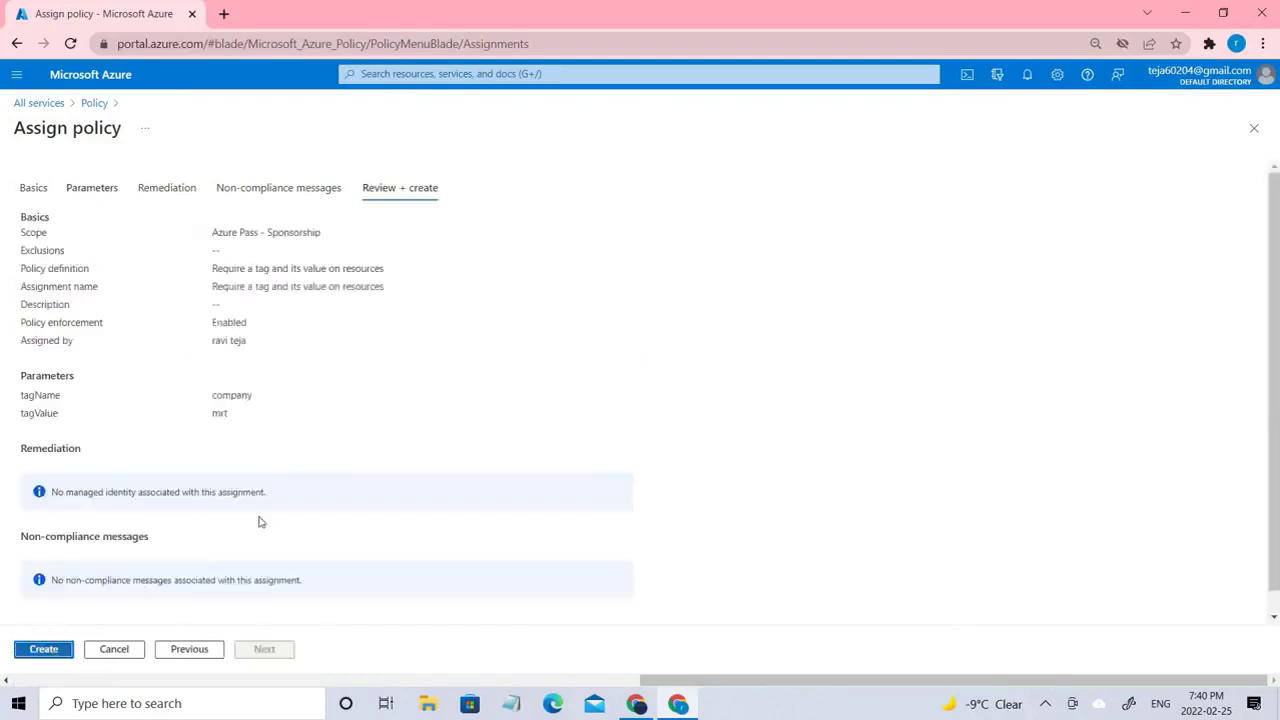
scroll(257, 366, down, 1)
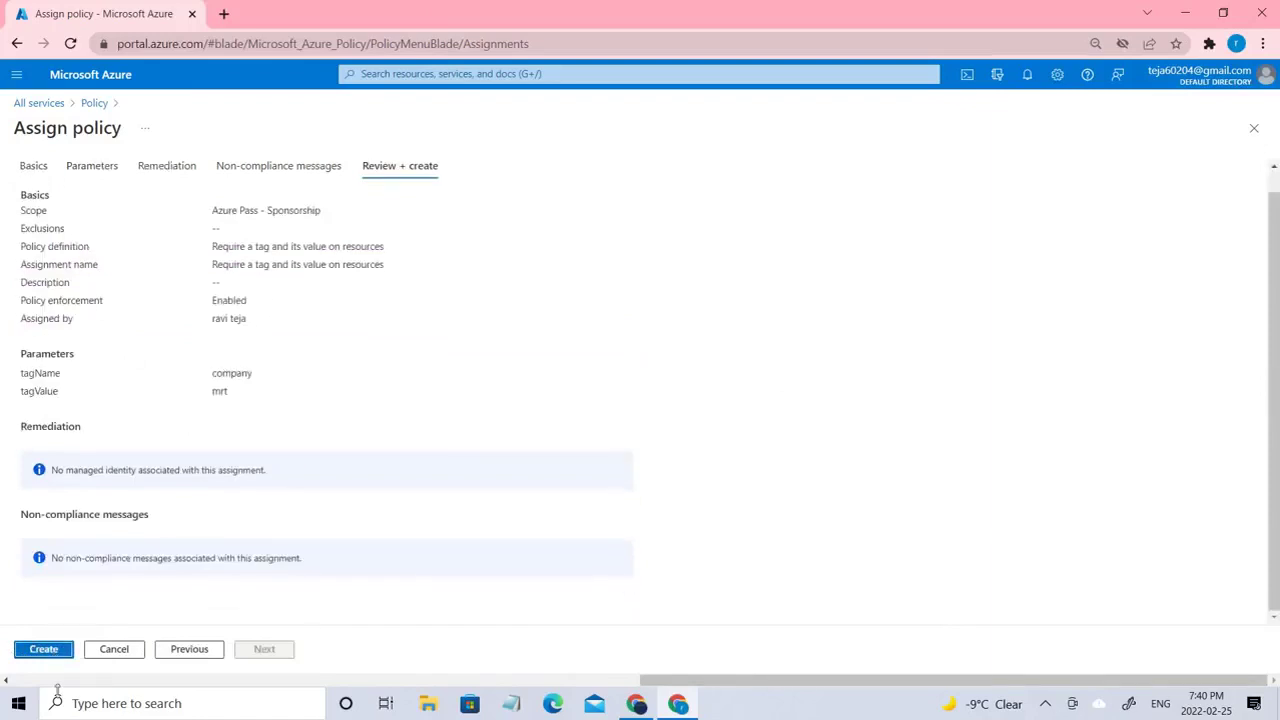
click(57, 651)
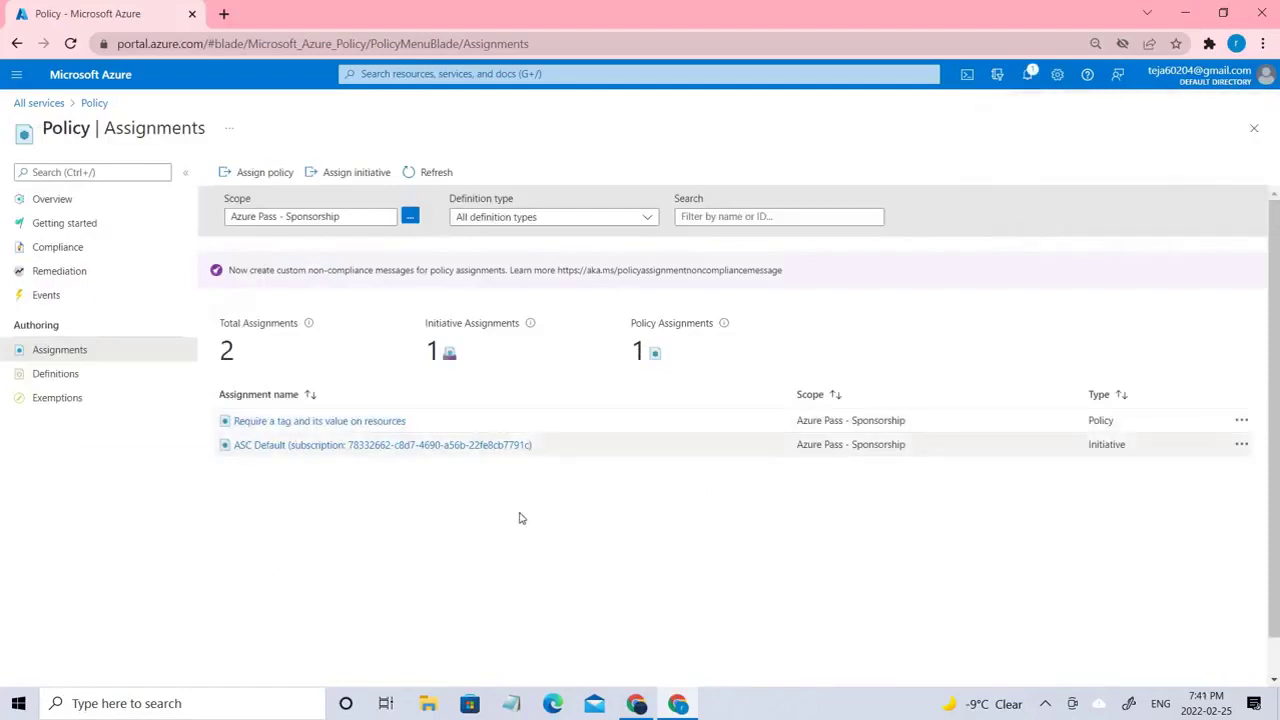
click(29, 106)
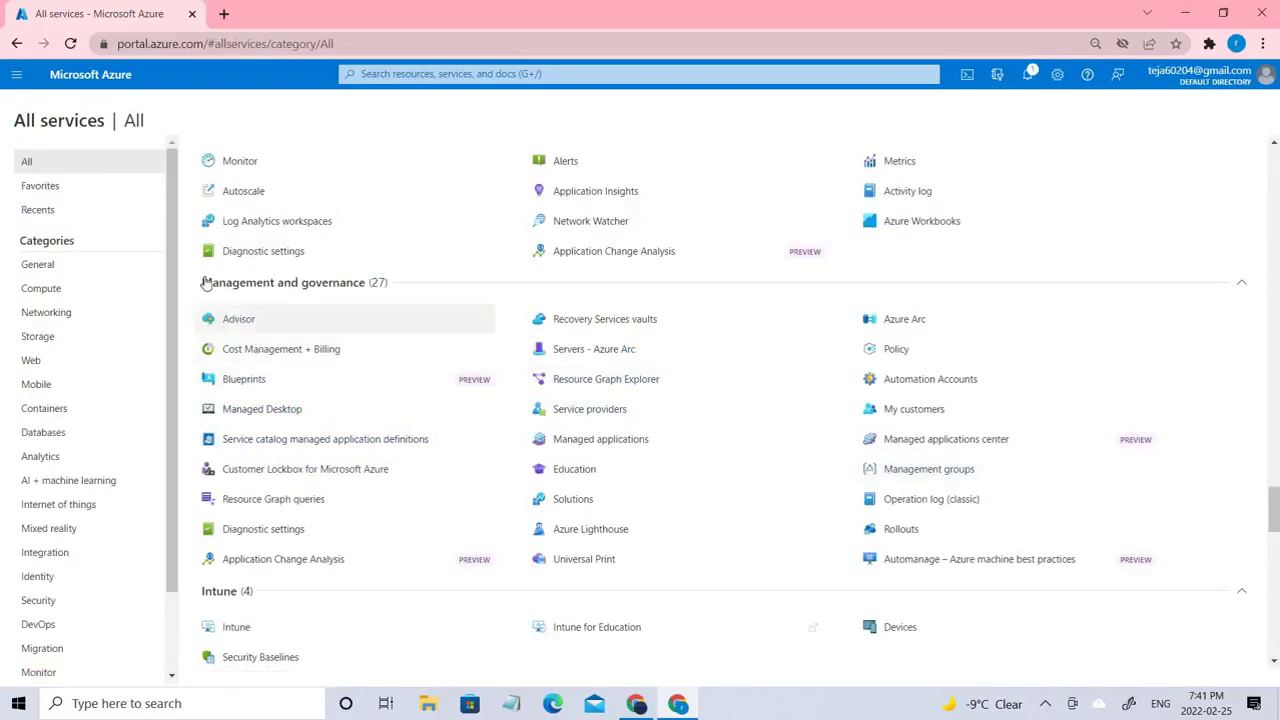
- Find Storage accounts in All services and open its page, which lists no accounts yet
scroll(340, 365, up, 3)
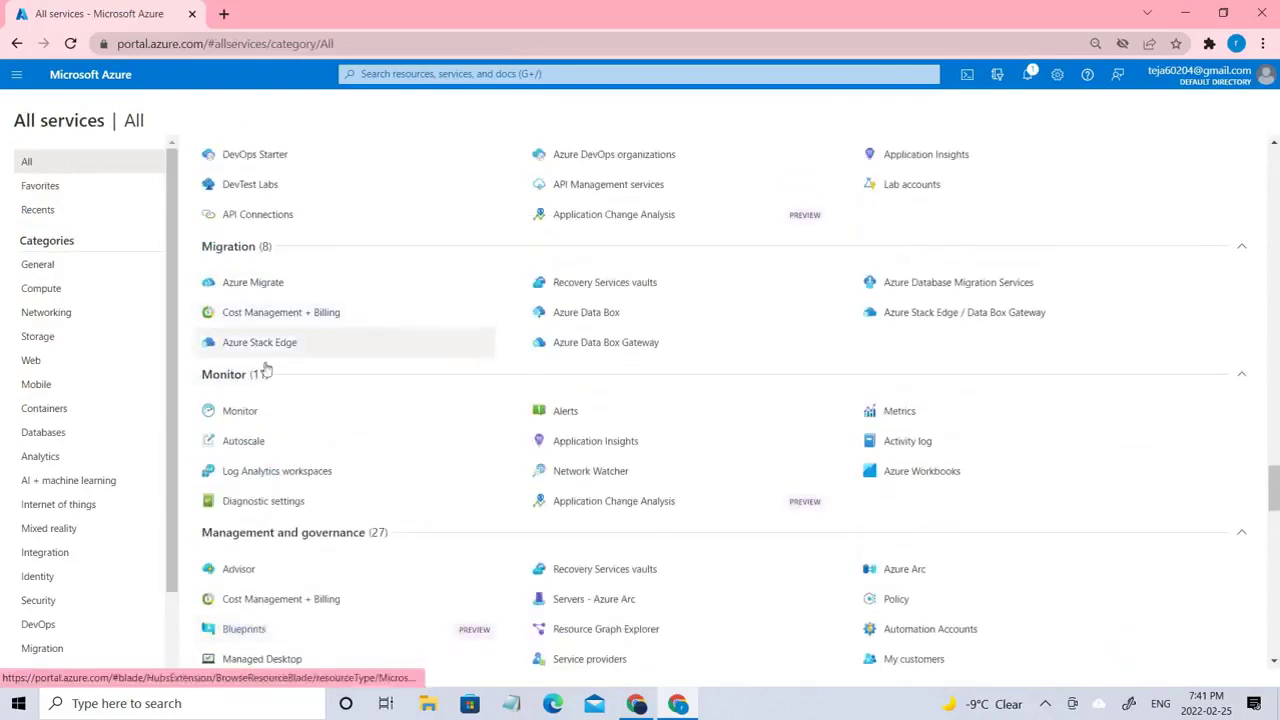
scroll(260, 360, up, 3)
scroll(240, 350, up, 3)
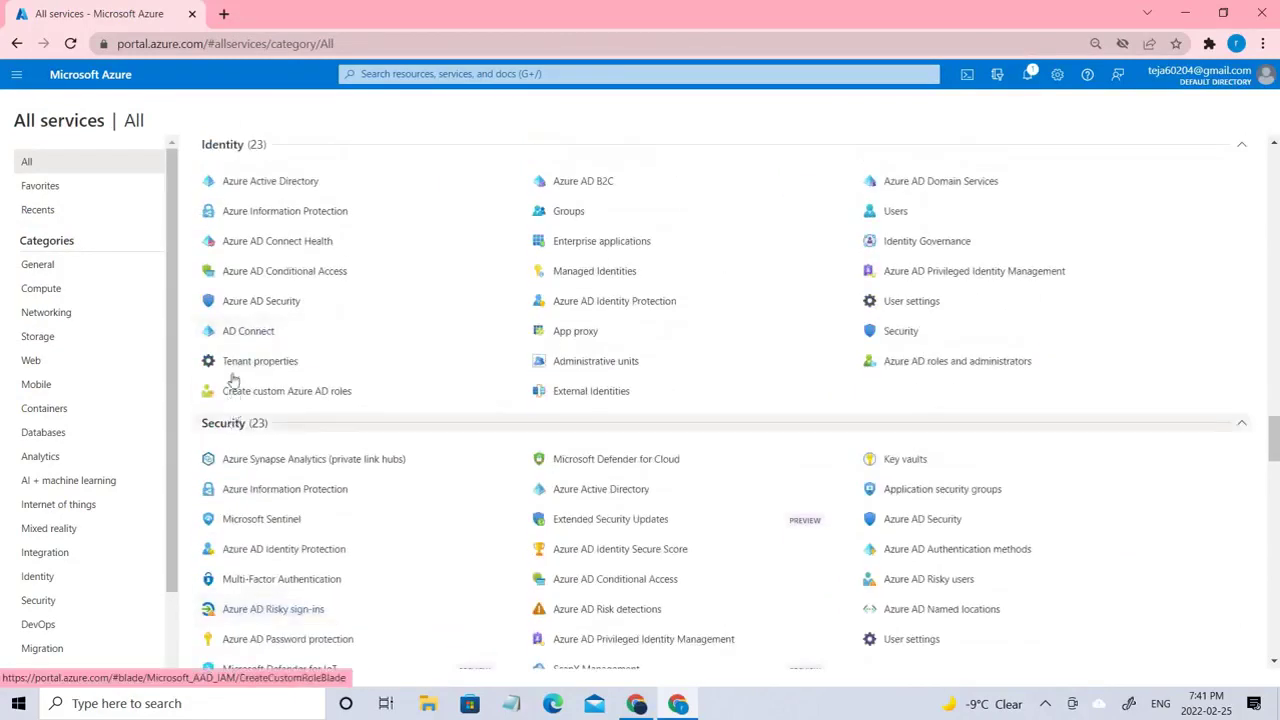
scroll(235, 420, up, 3)
scroll(245, 390, up, 3)
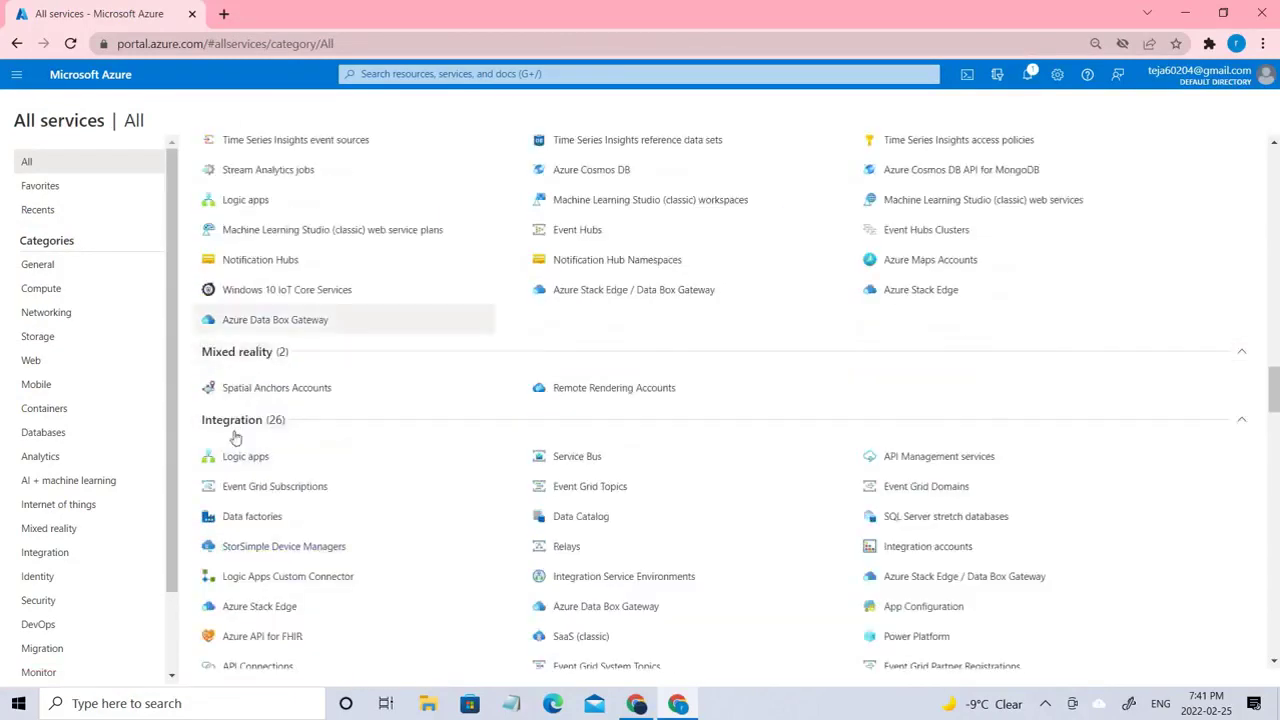
scroll(228, 438, up, 3)
scroll(271, 390, up, 3)
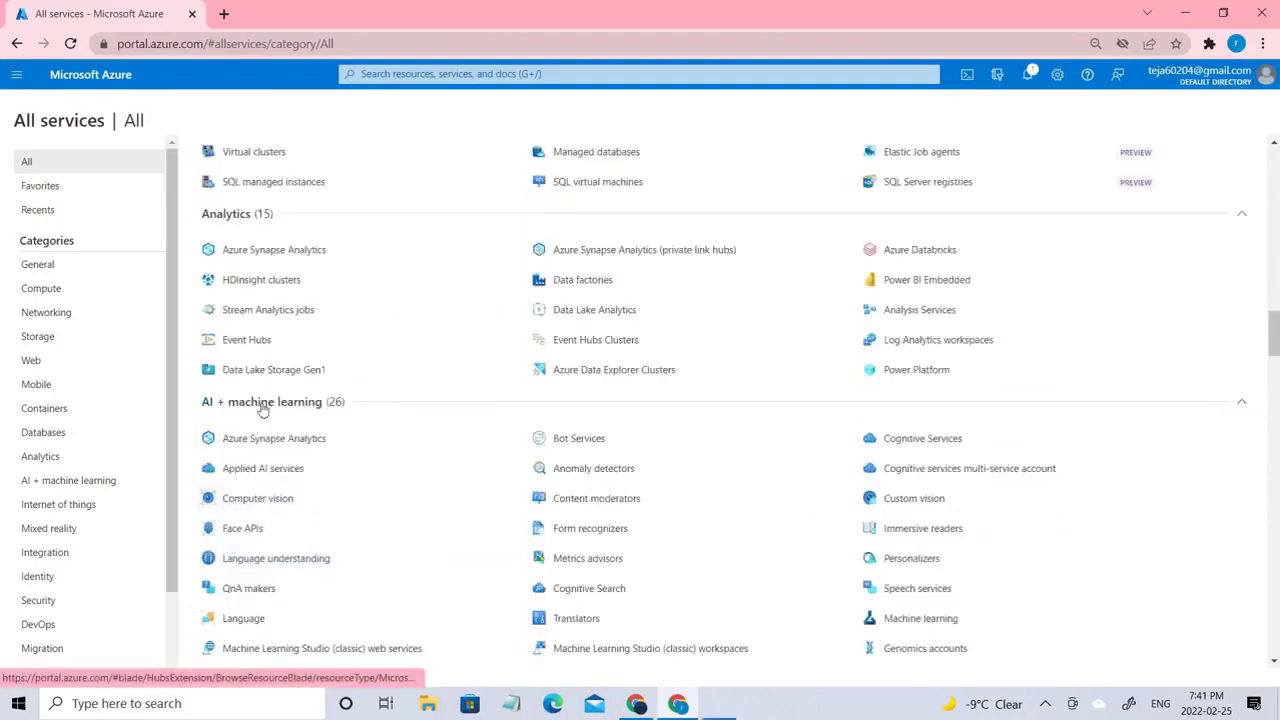
scroll(266, 408, up, 3)
scroll(255, 470, up, 1)
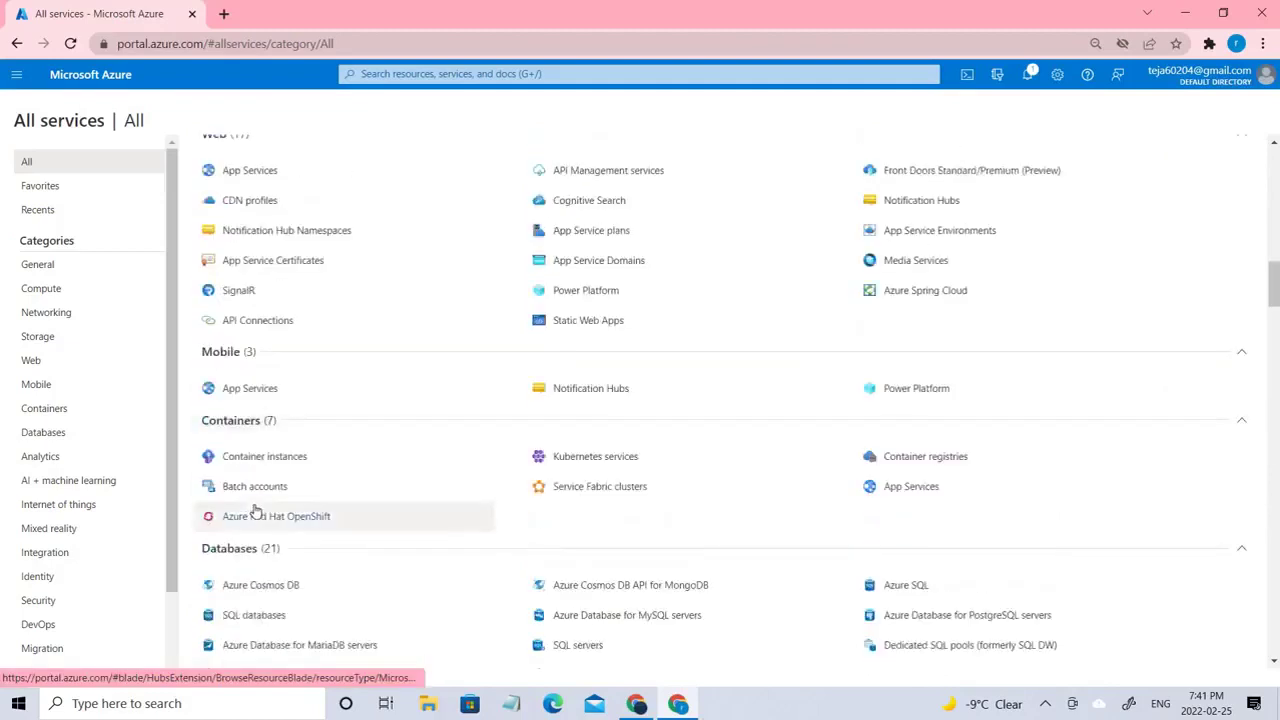
scroll(253, 512, down, 2)
scroll(255, 508, up, 3)
scroll(270, 430, up, 3)
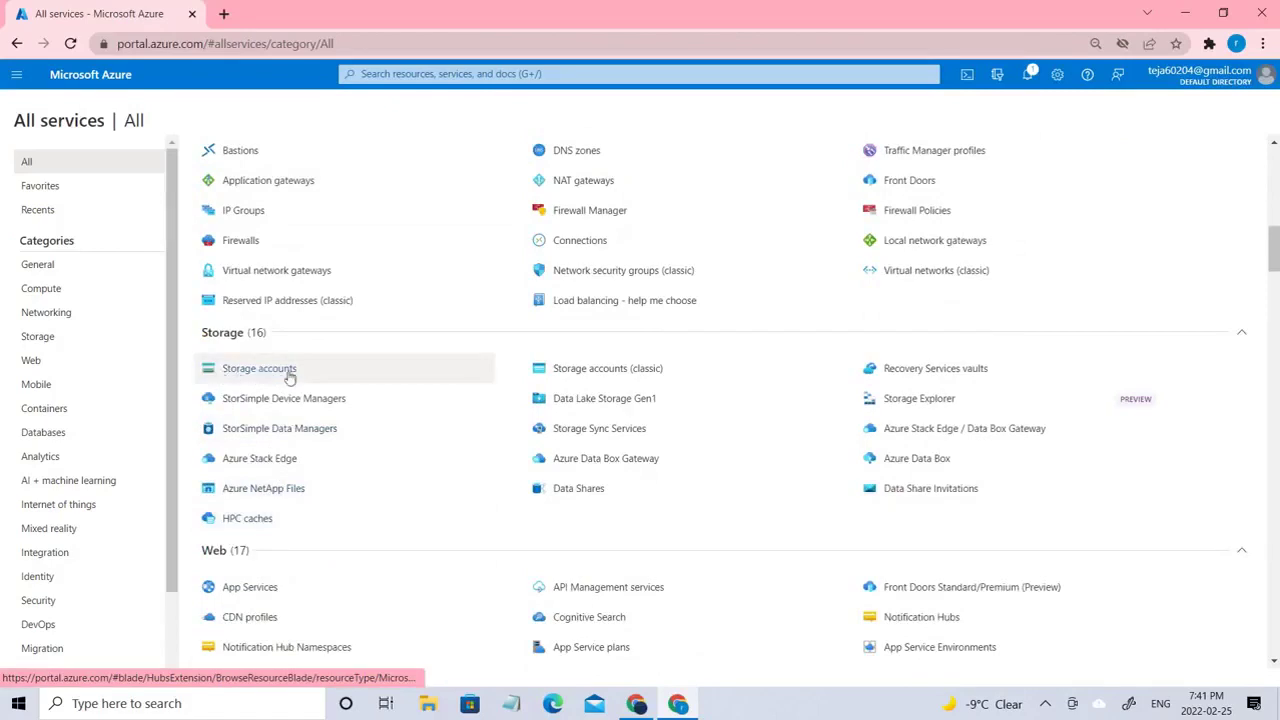
click(290, 376)
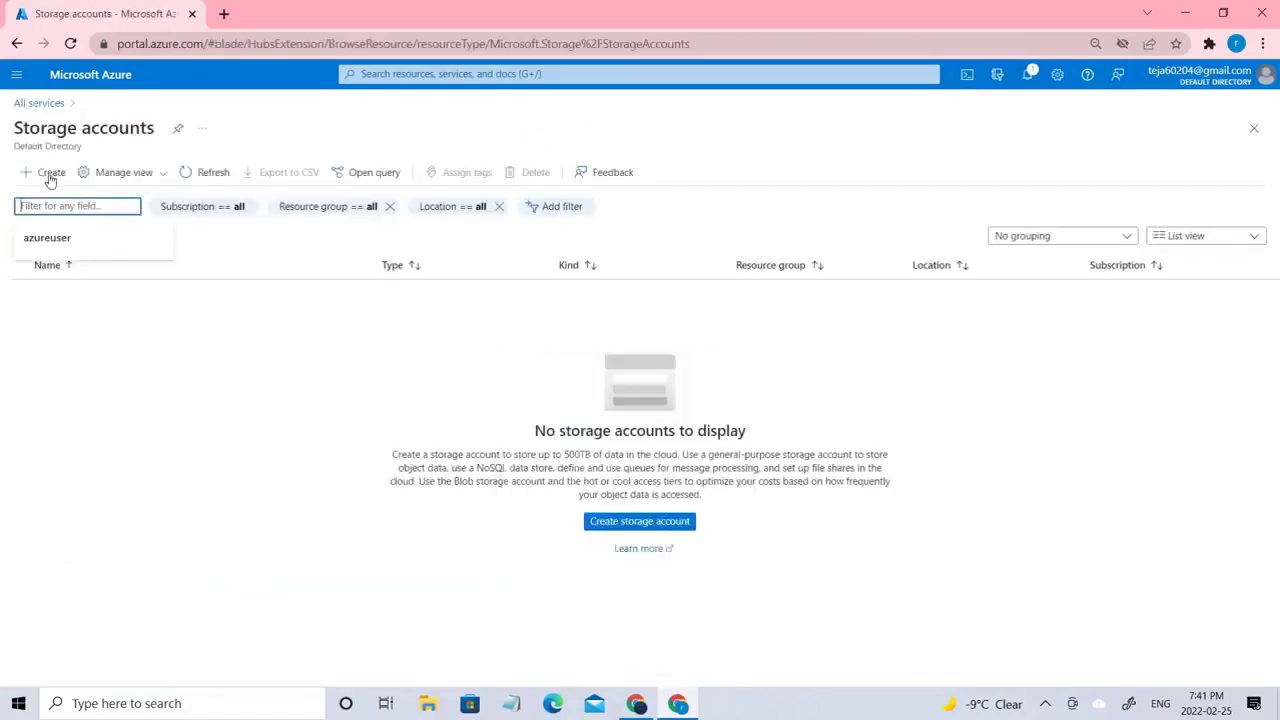
- Begin a new storage account named storageaccount789 in the policy resource group
click(50, 176)
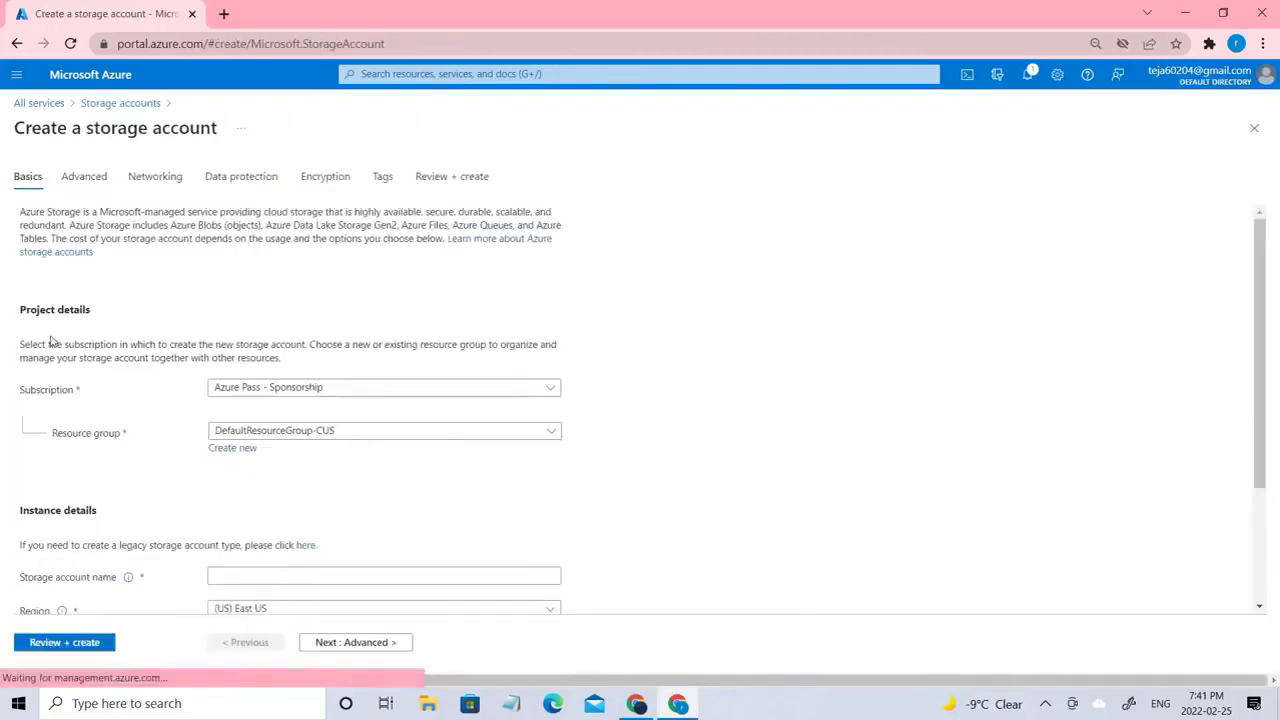
scroll(432, 485, down, 3)
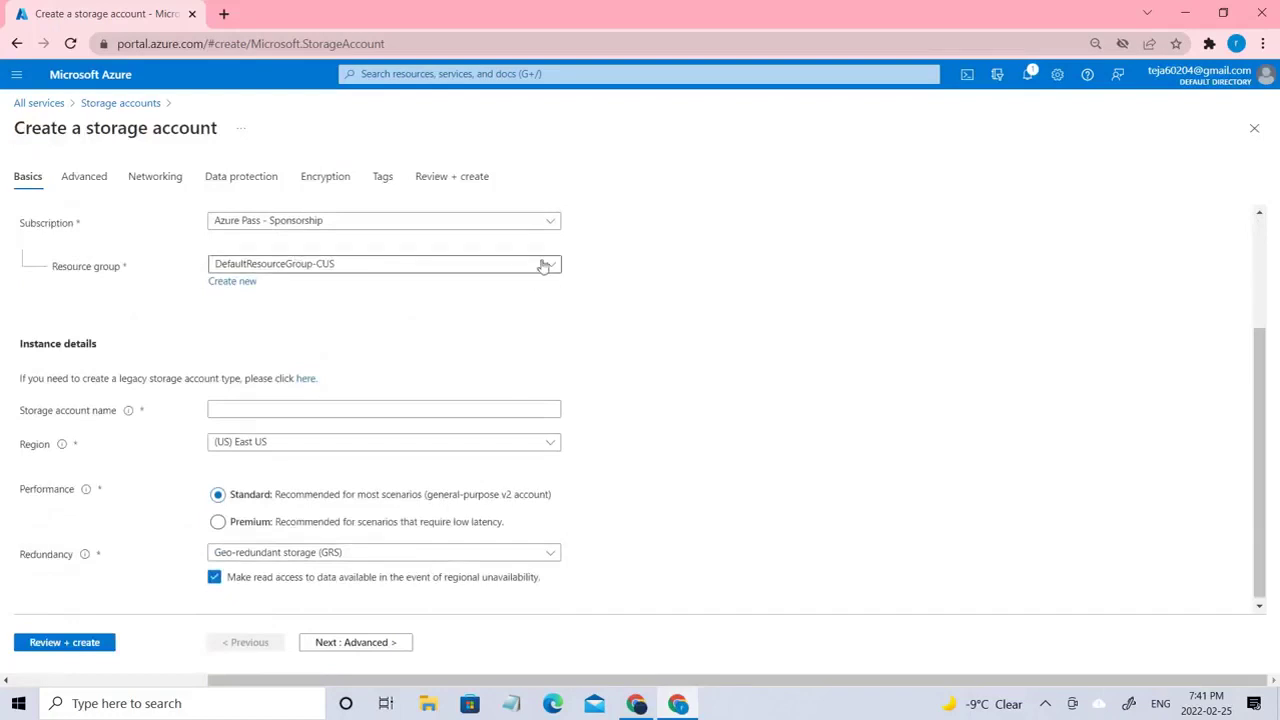
click(549, 266)
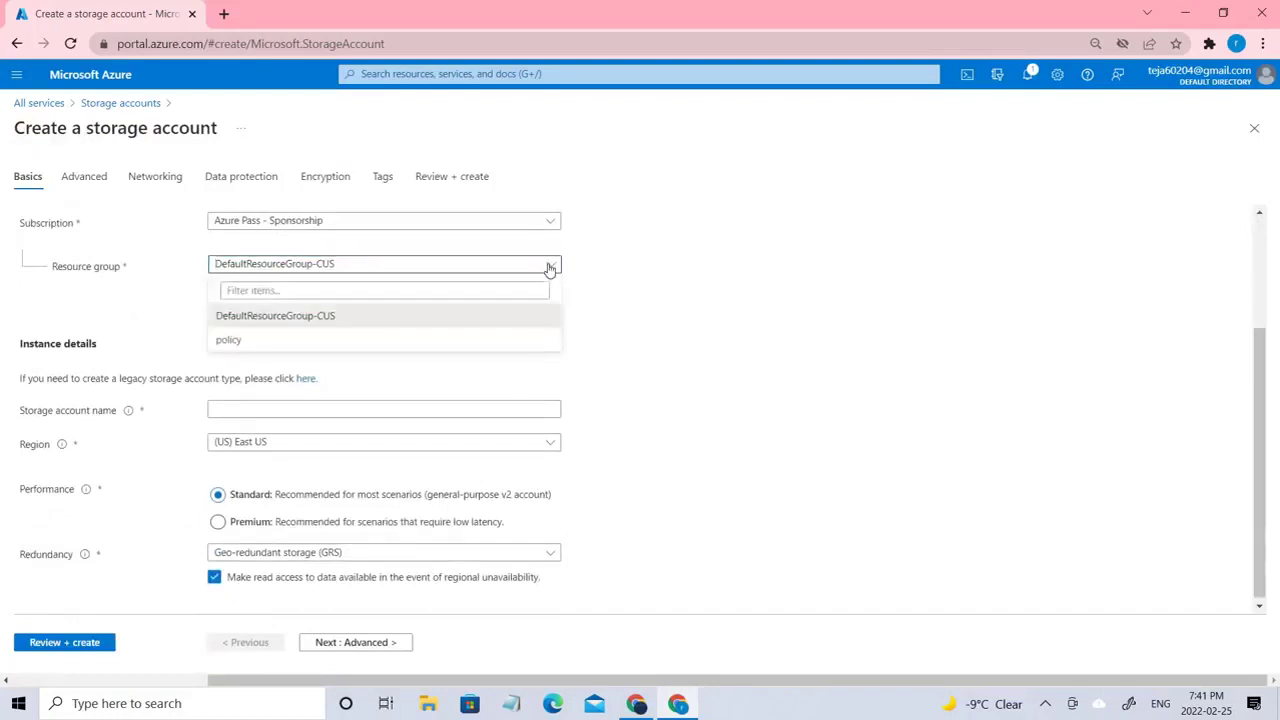
click(238, 341)
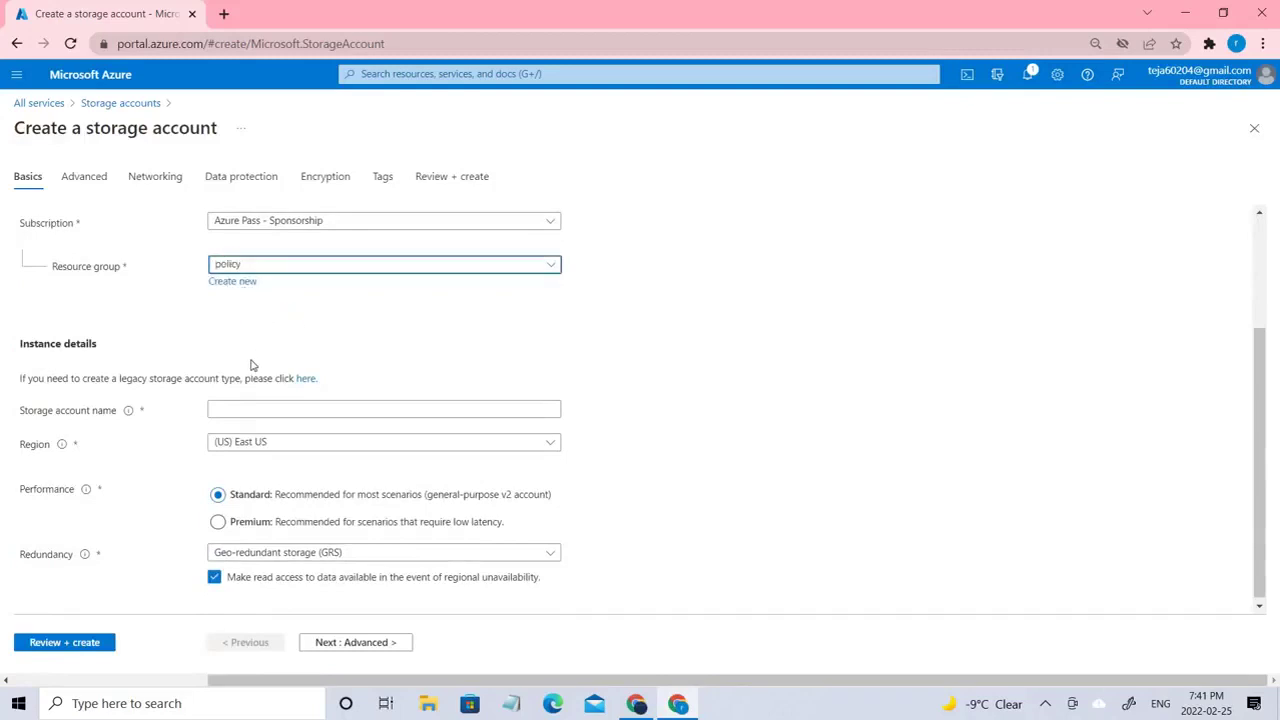
drag(22, 407, 122, 408)
click(282, 406)
click(410, 437)
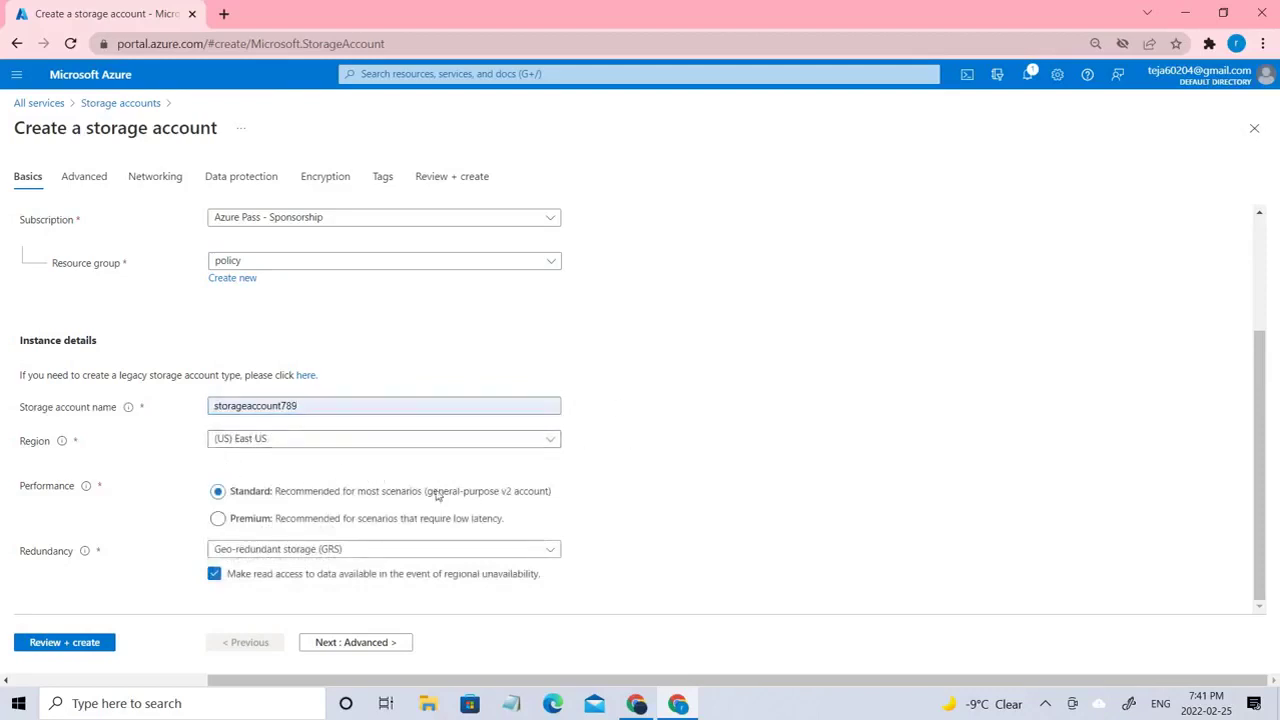
- Choose Locally-redundant storage (LRS) as the account's redundancy
click(360, 558)
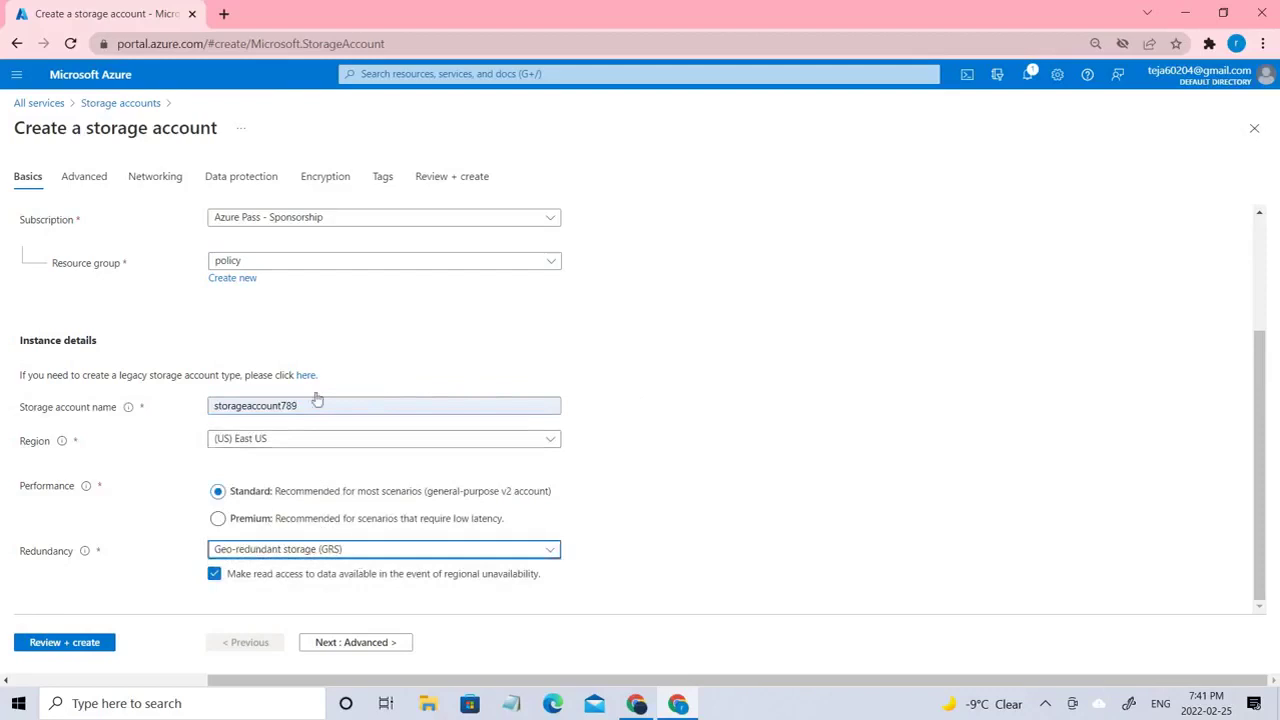
click(322, 364)
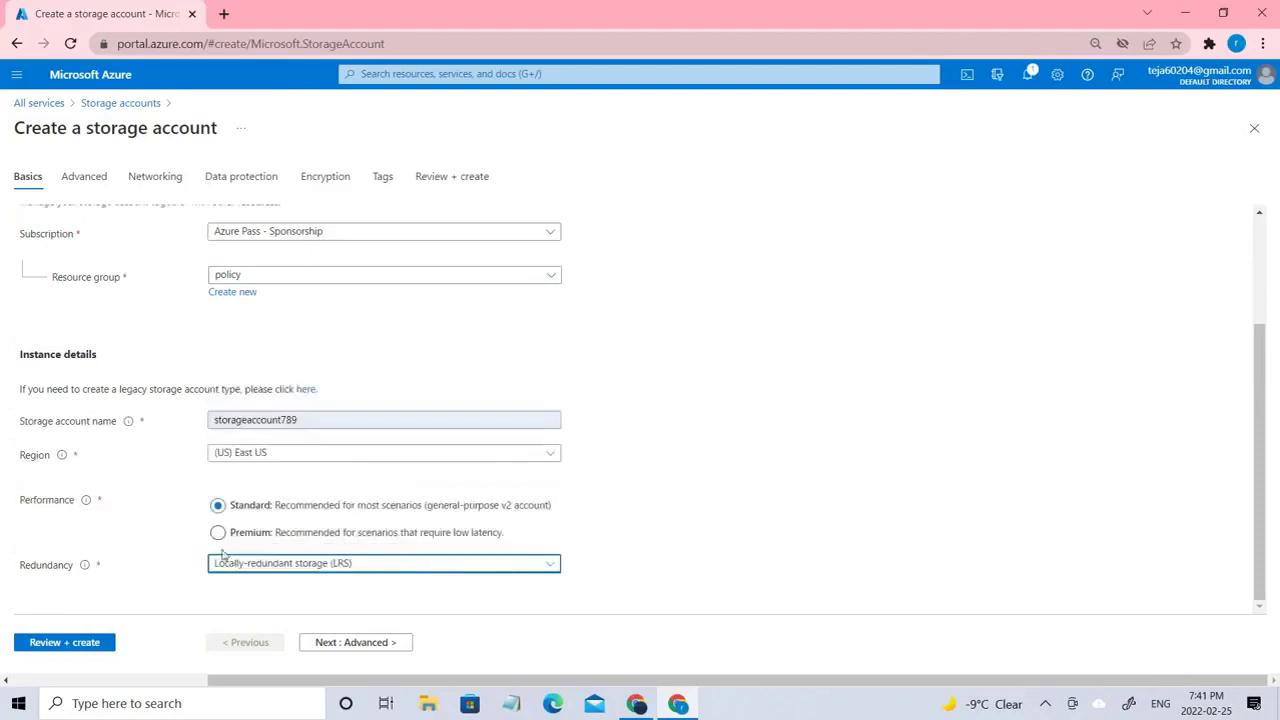
scroll(163, 234, up, 2)
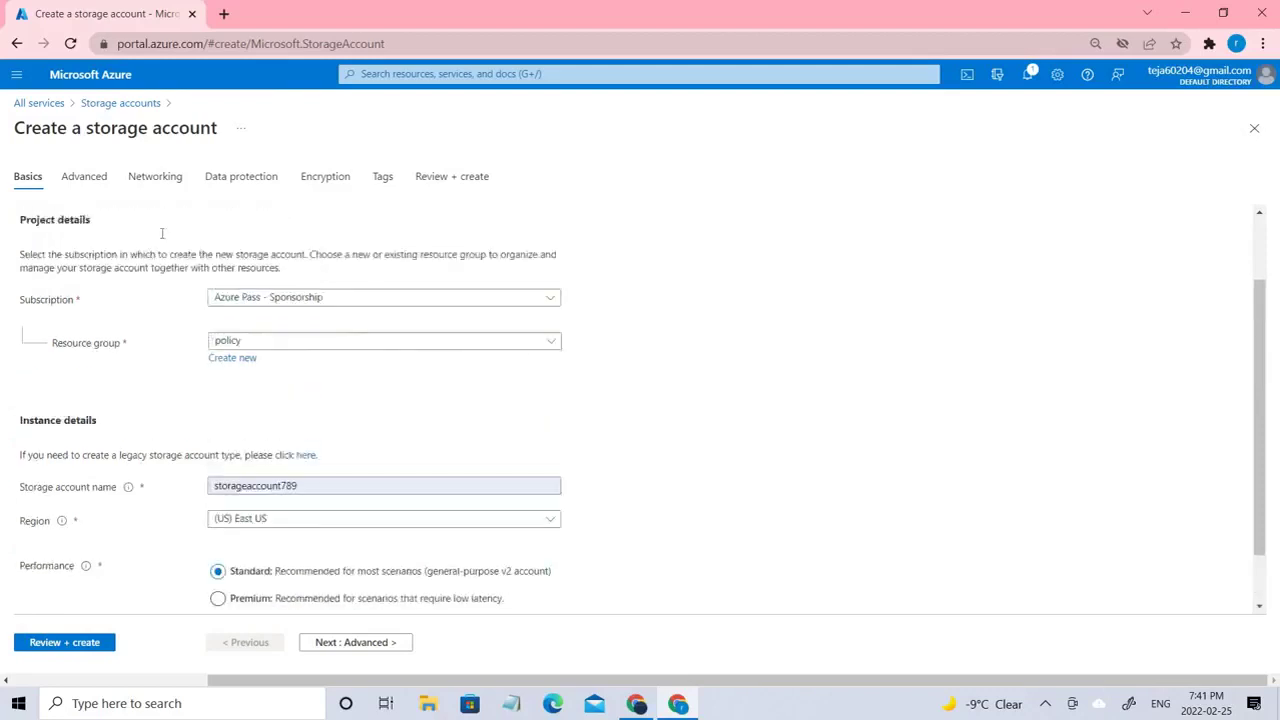
- Step through the Advanced and Encryption tabs to Review + create validation
click(84, 177)
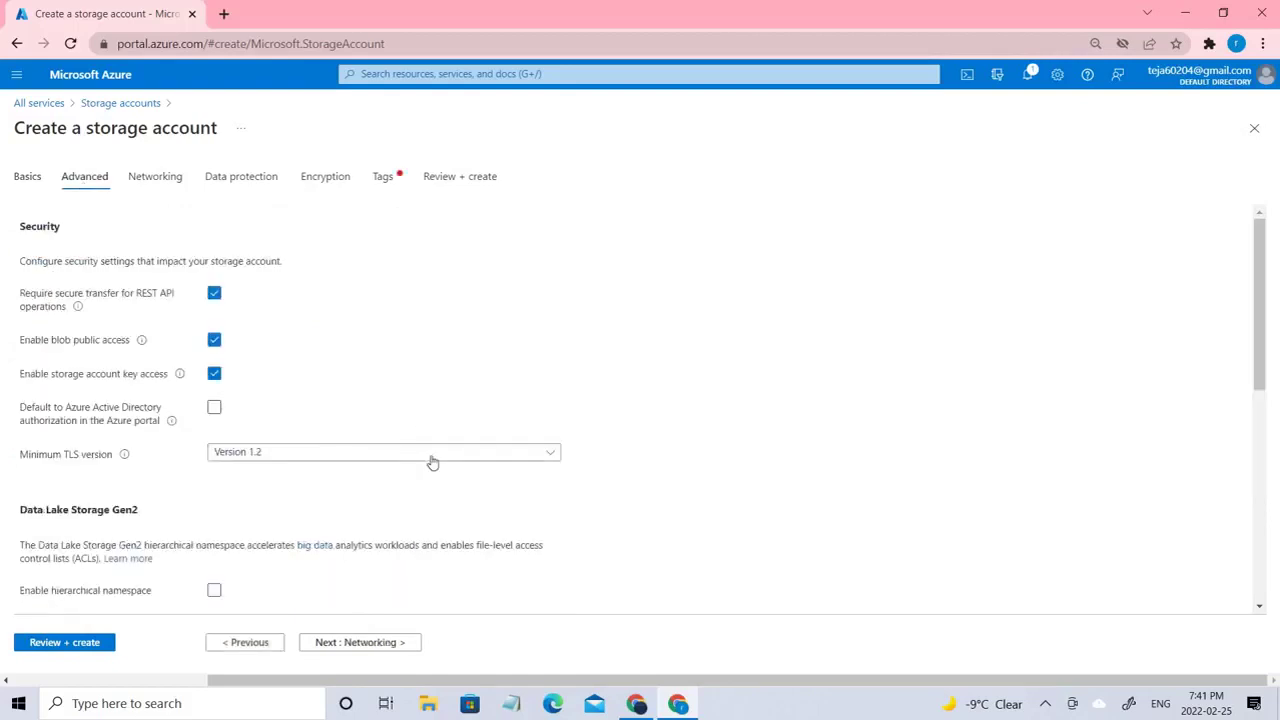
scroll(428, 457, down, 3)
scroll(380, 300, up, 3)
click(322, 178)
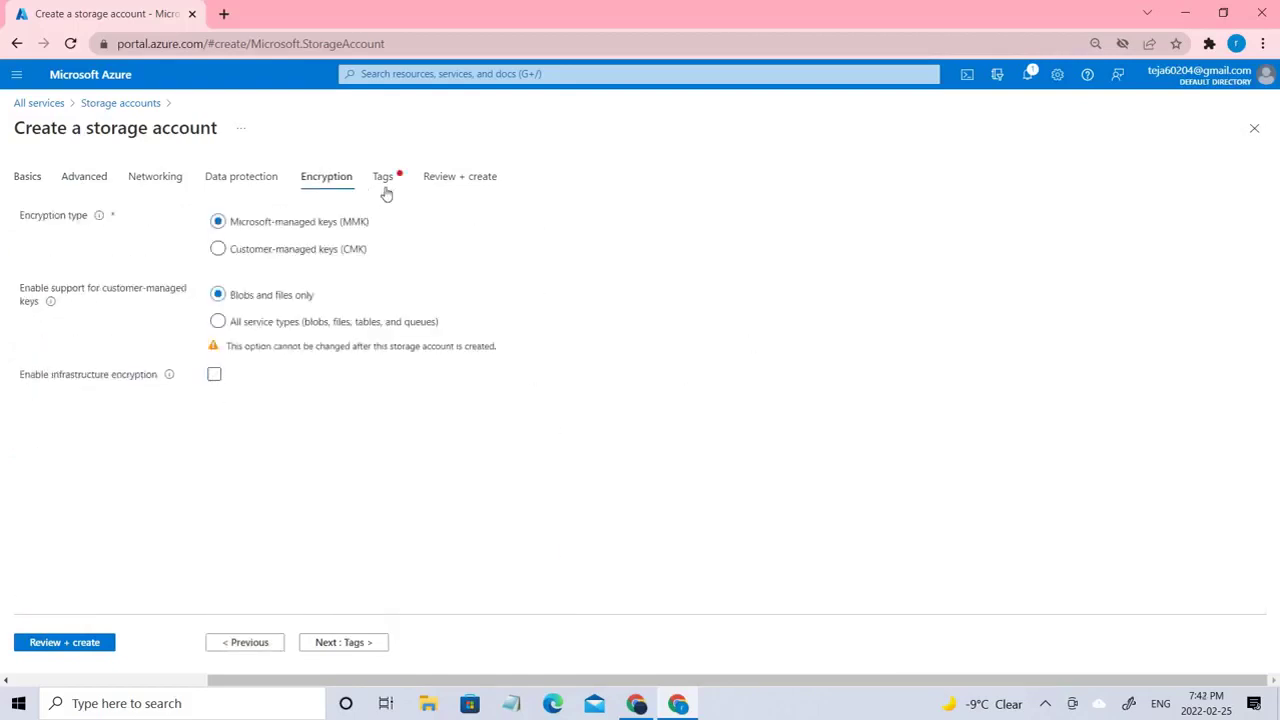
click(475, 180)
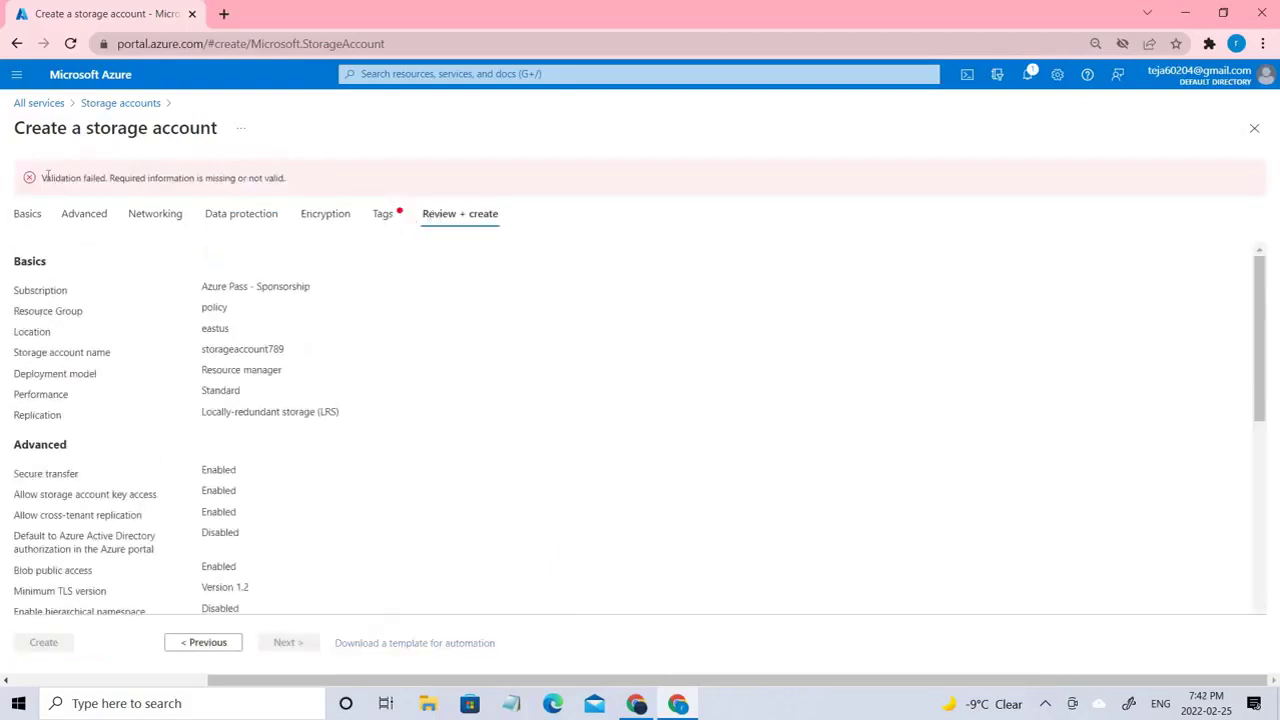
- Inspect the Validation failed banner, then open Tags showing the Company : mrt policy error
drag(90, 176, 406, 188)
click(376, 184)
drag(286, 178, 43, 174)
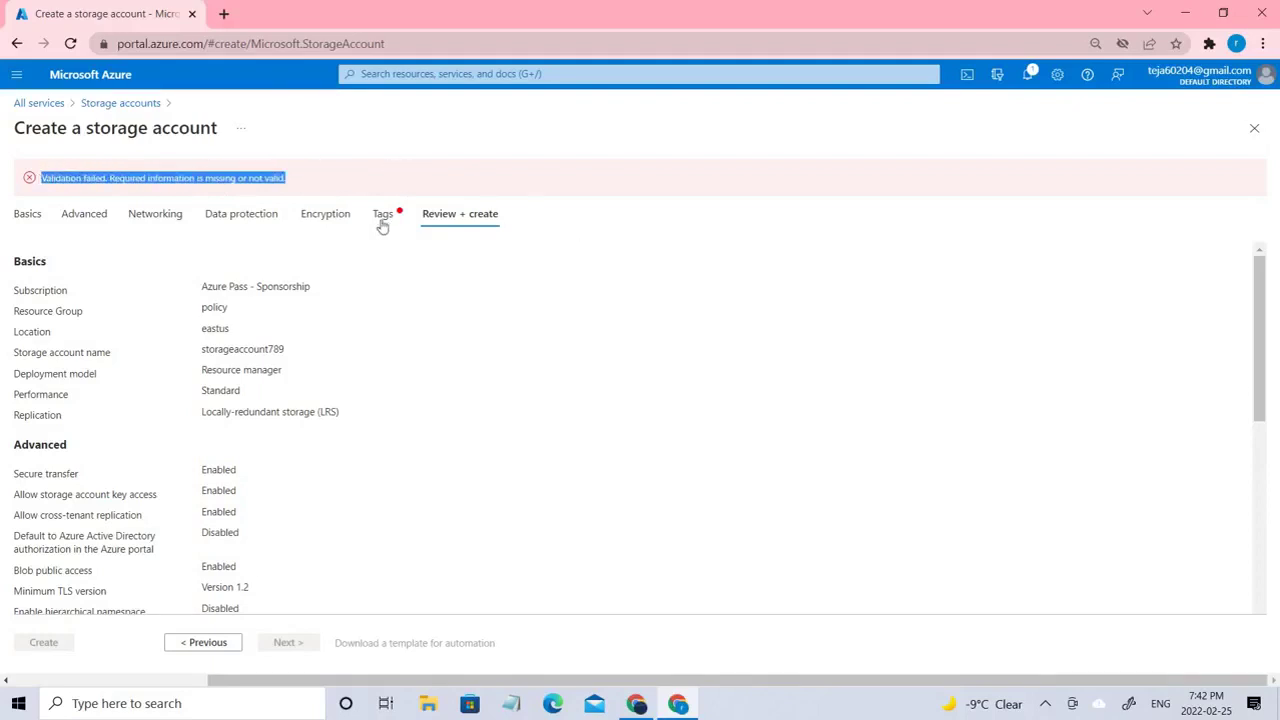
click(341, 213)
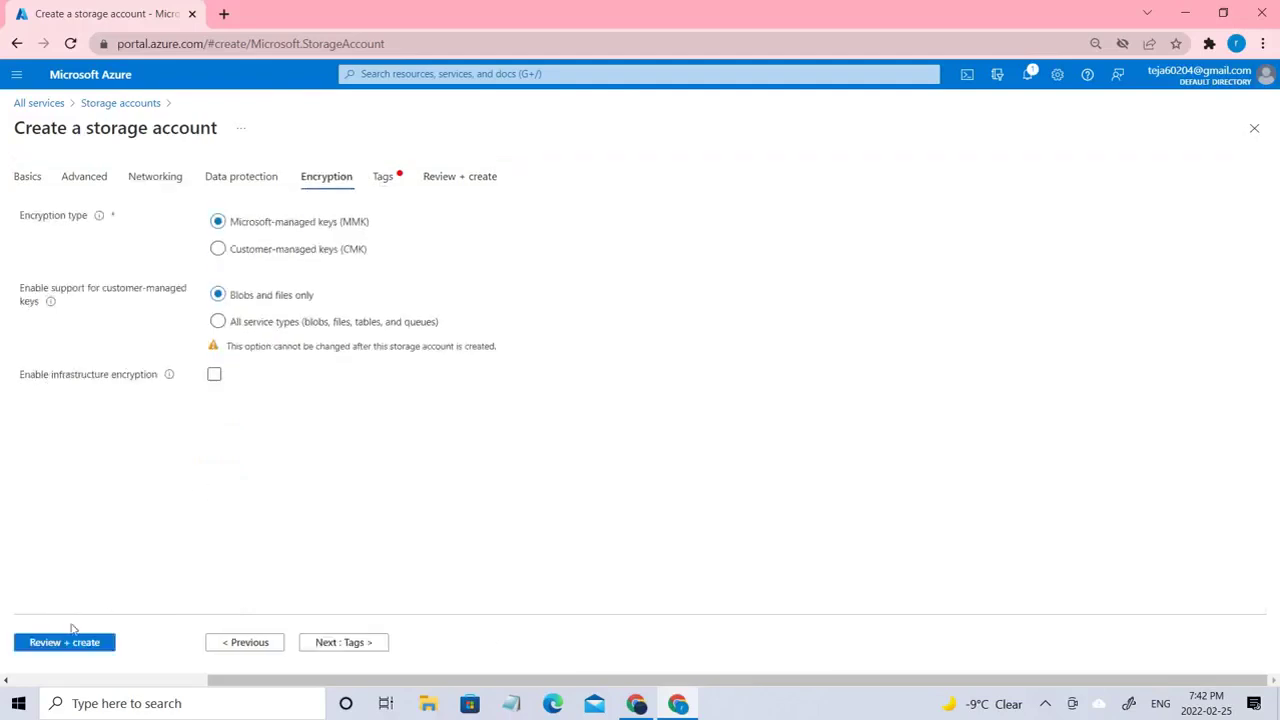
click(60, 643)
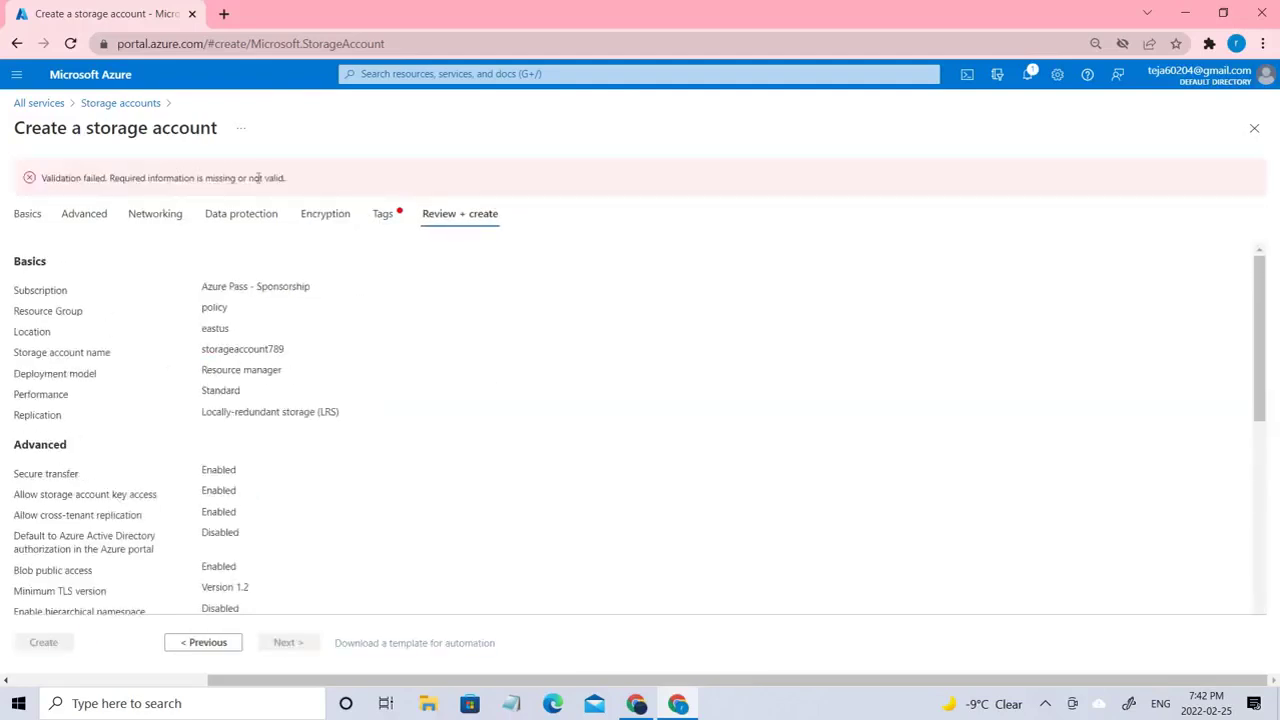
drag(256, 178, 50, 178)
click(383, 213)
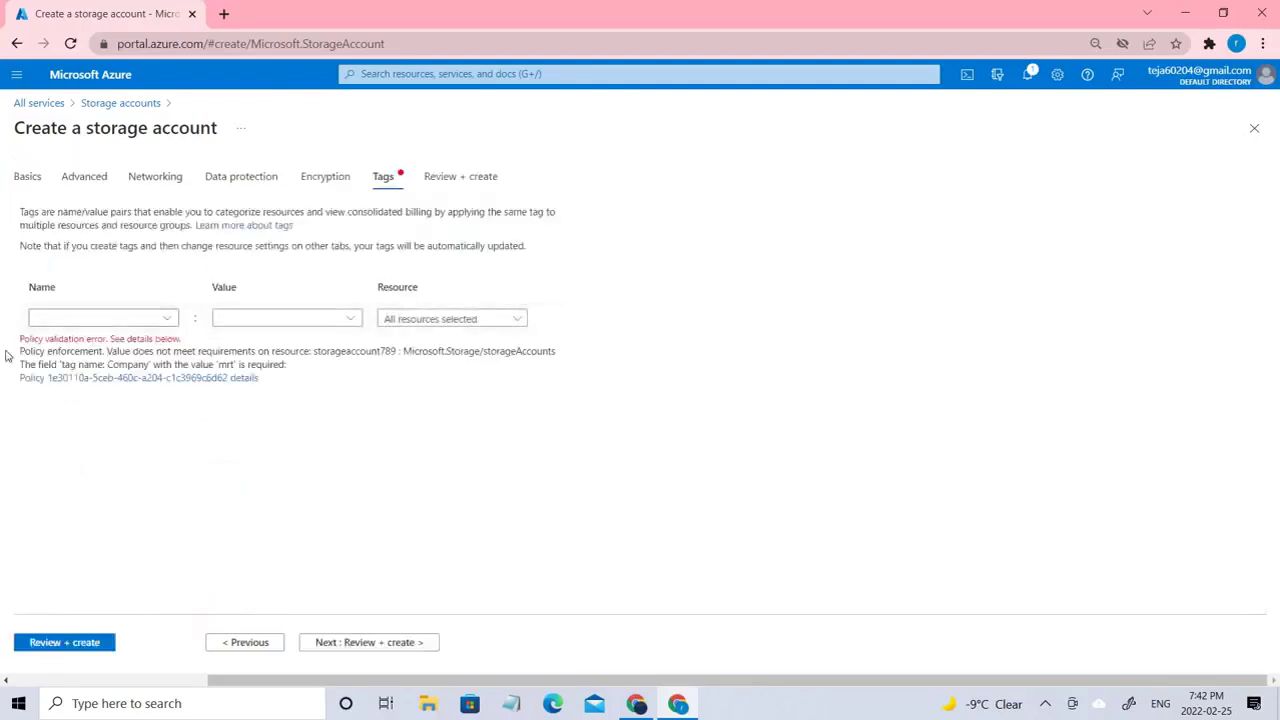
- Add the tag company with value mrt to storageaccount789
drag(5, 355, 259, 378)
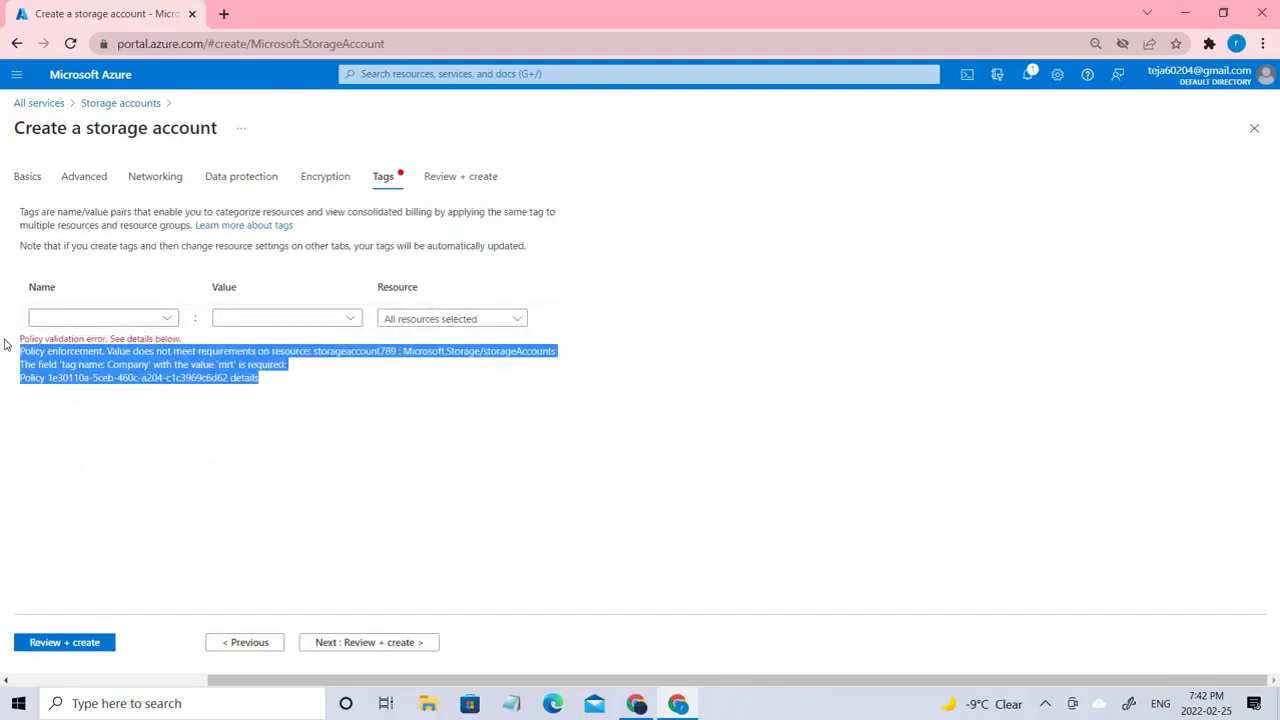
drag(5, 344, 5, 343)
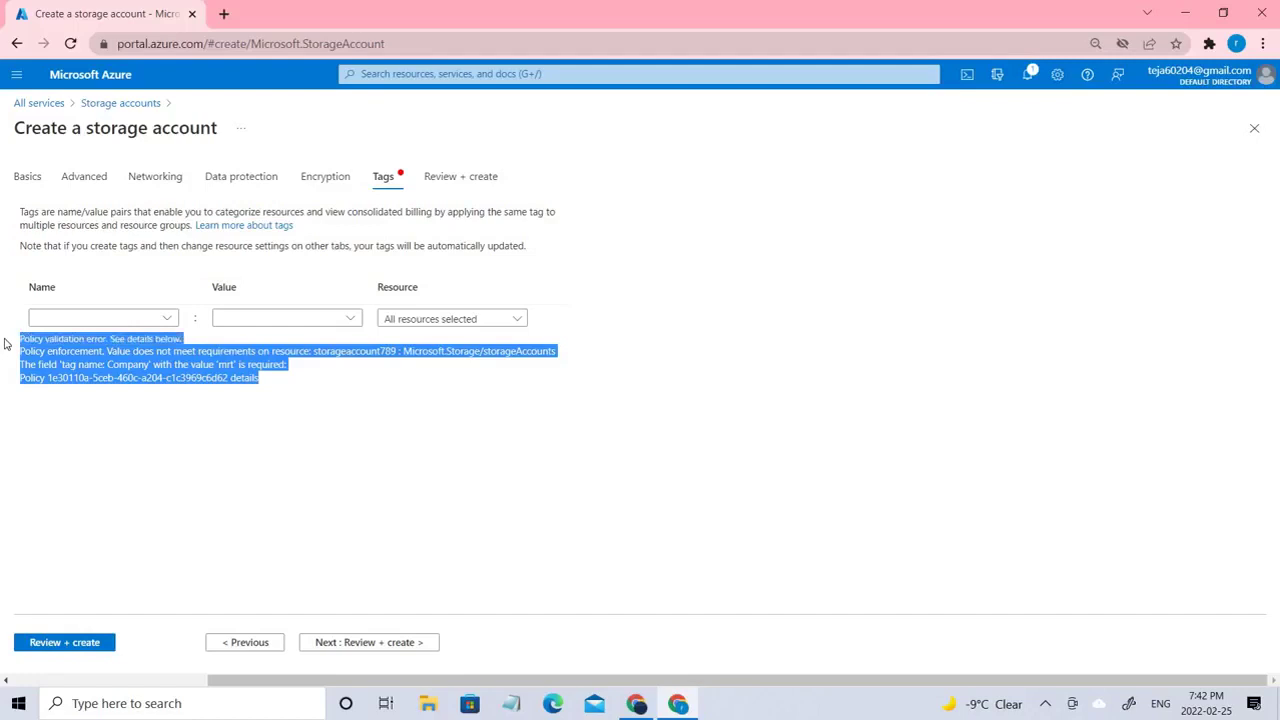
click(69, 318)
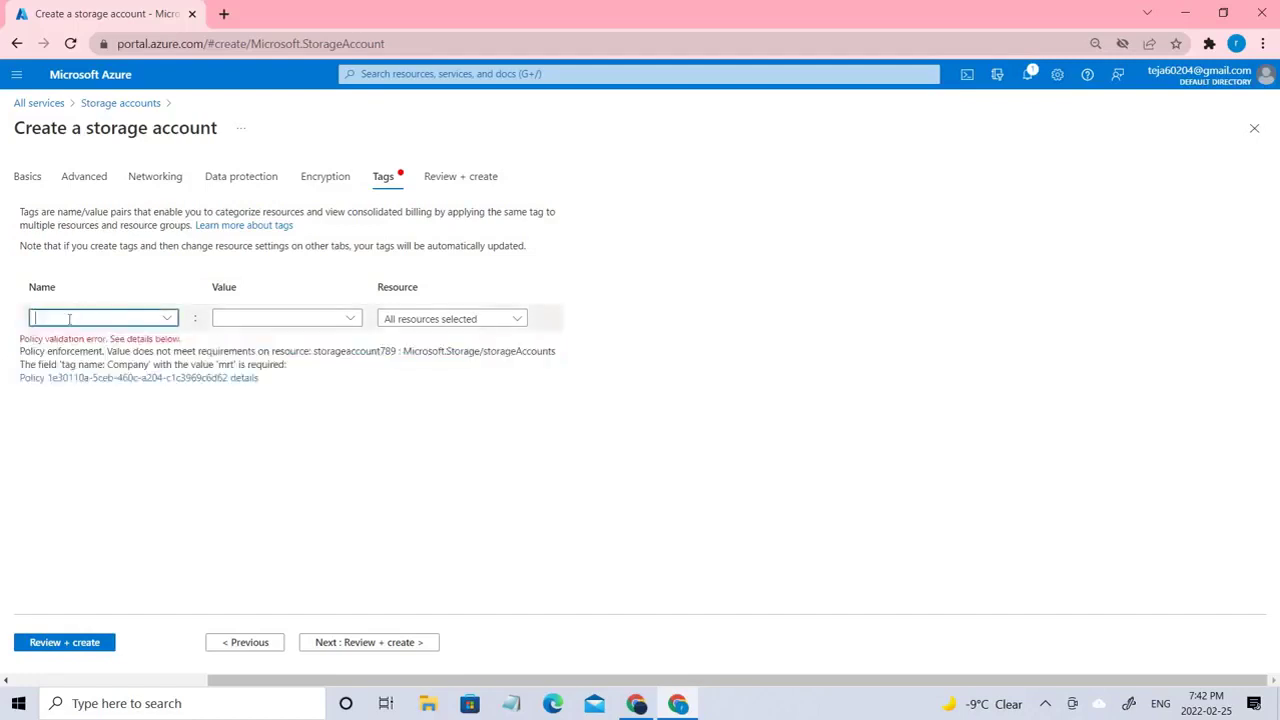
text(company)
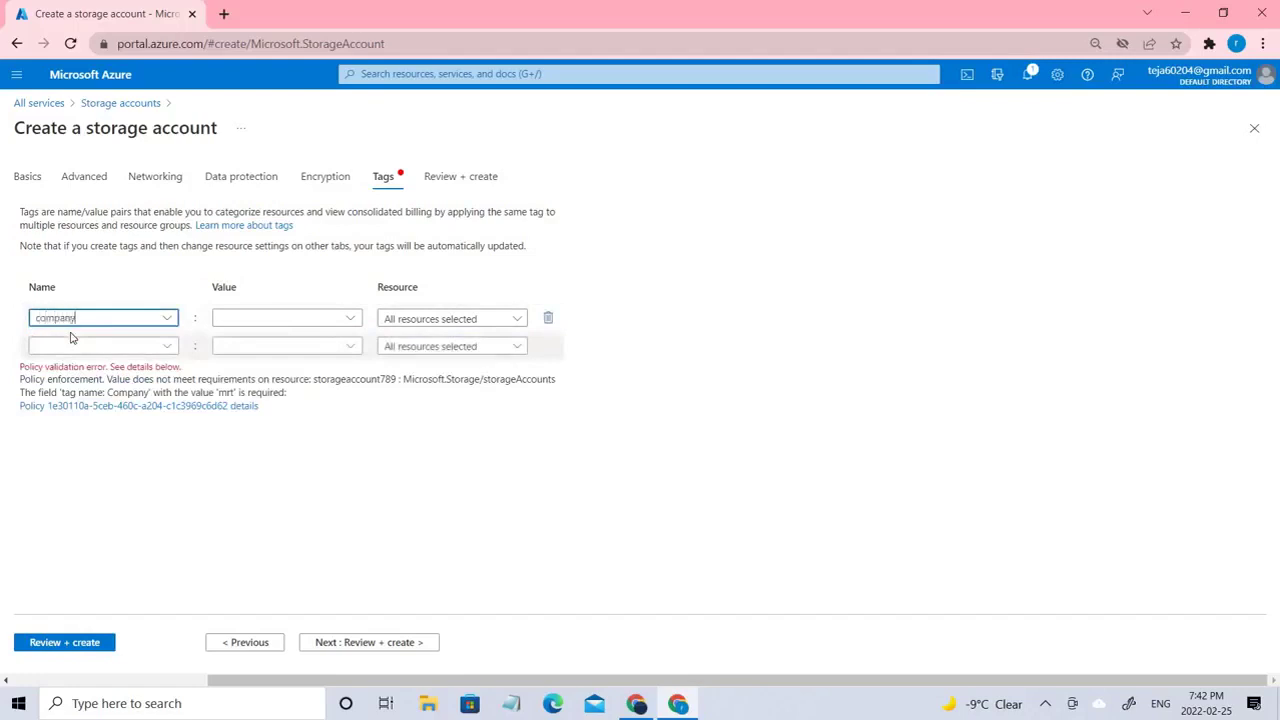
key(Tab)
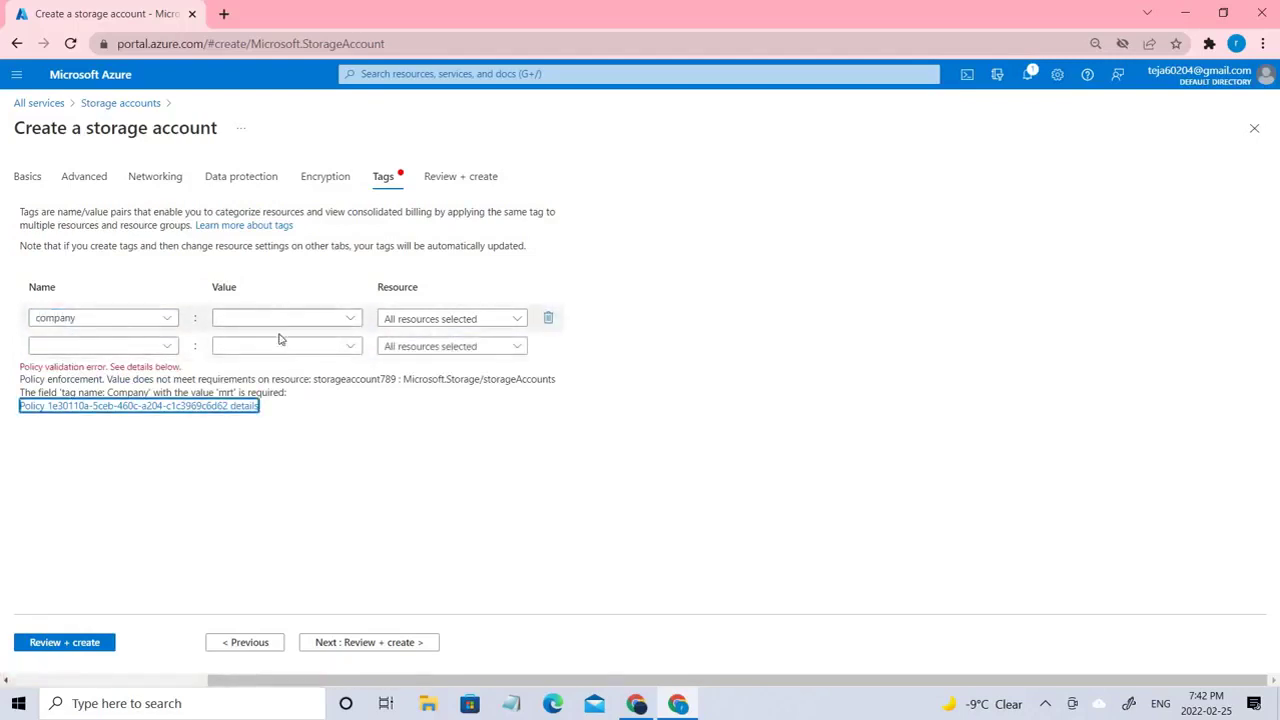
click(282, 338)
text(mrt)
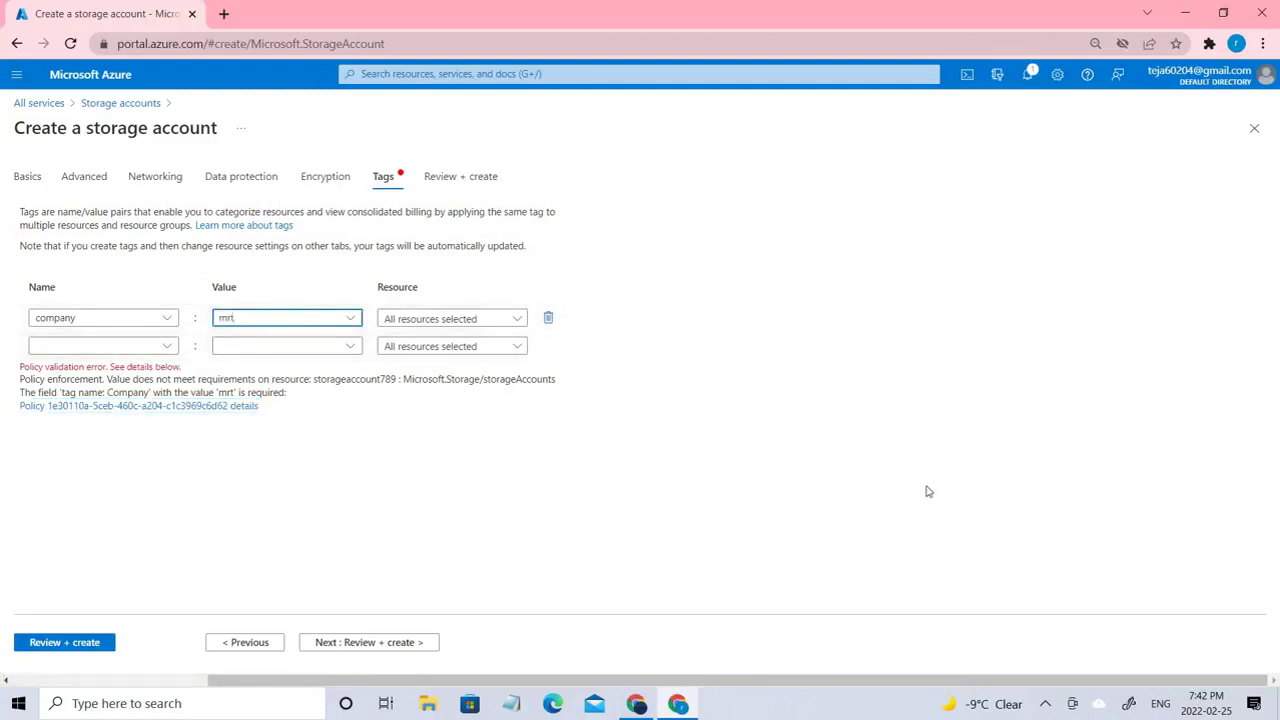
click(928, 490)
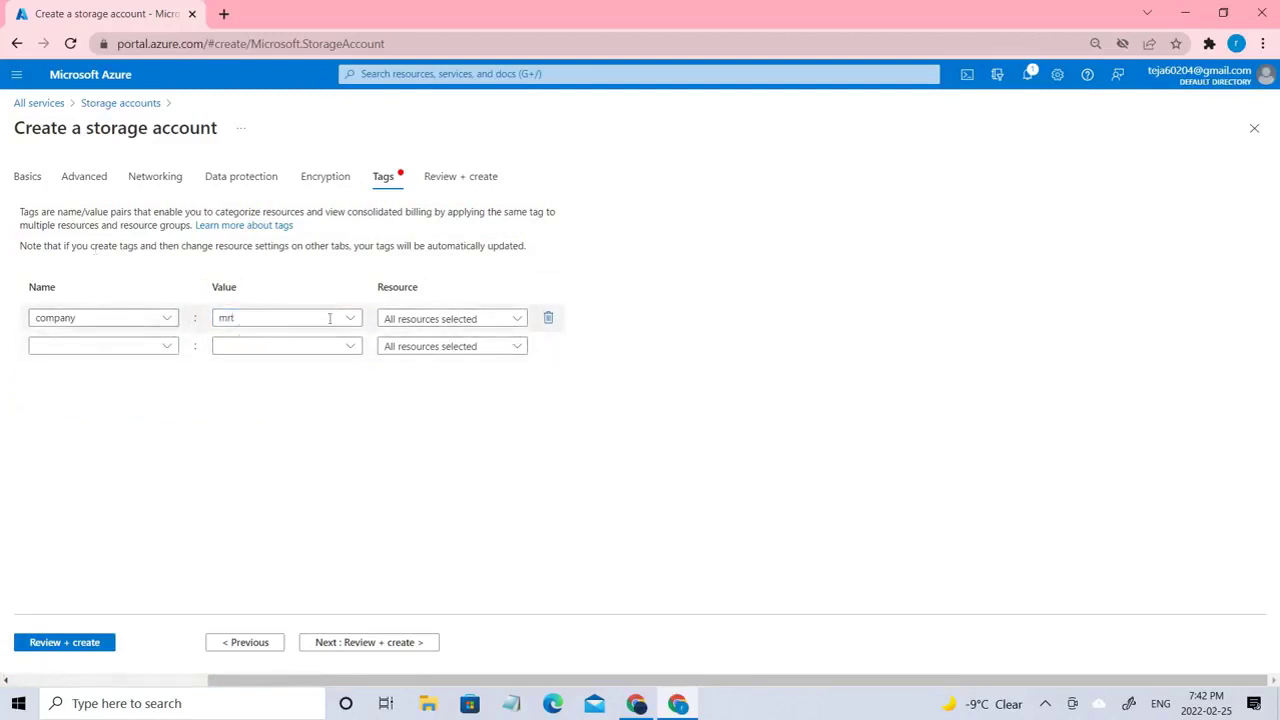
- Revalidate storageaccount789, create it, and refresh the deployment status
click(465, 177)
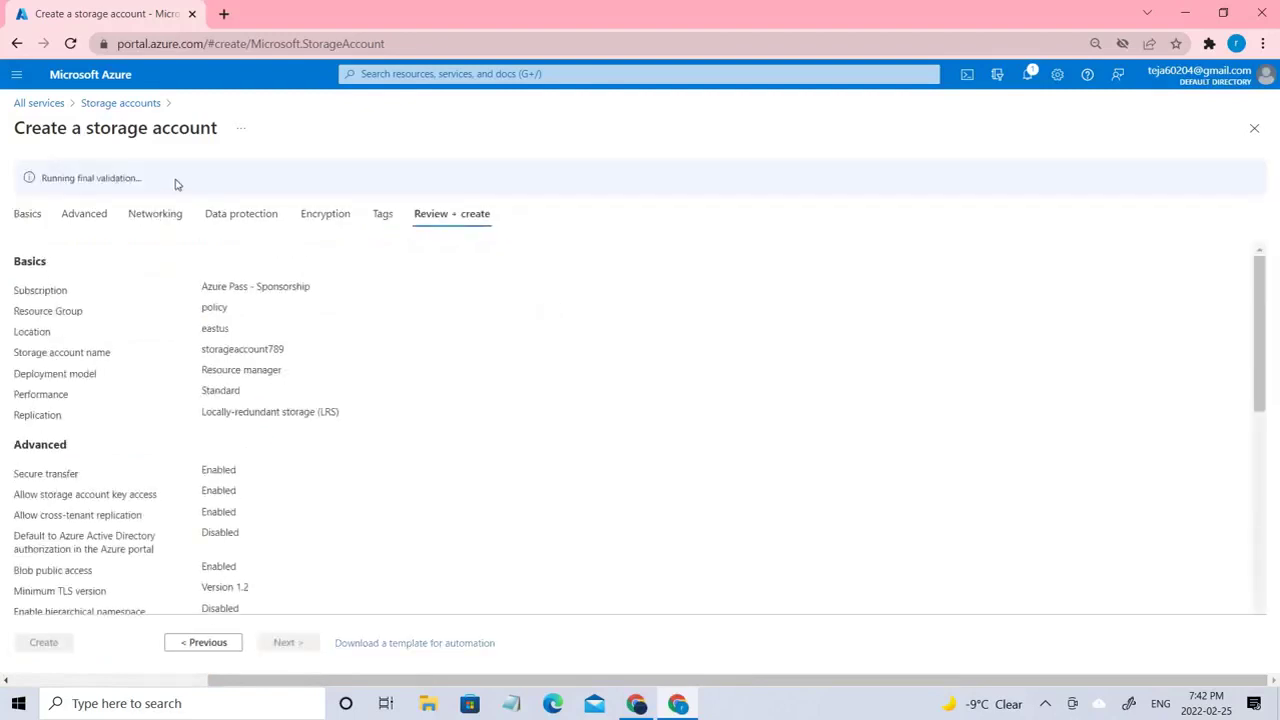
drag(112, 178, 32, 172)
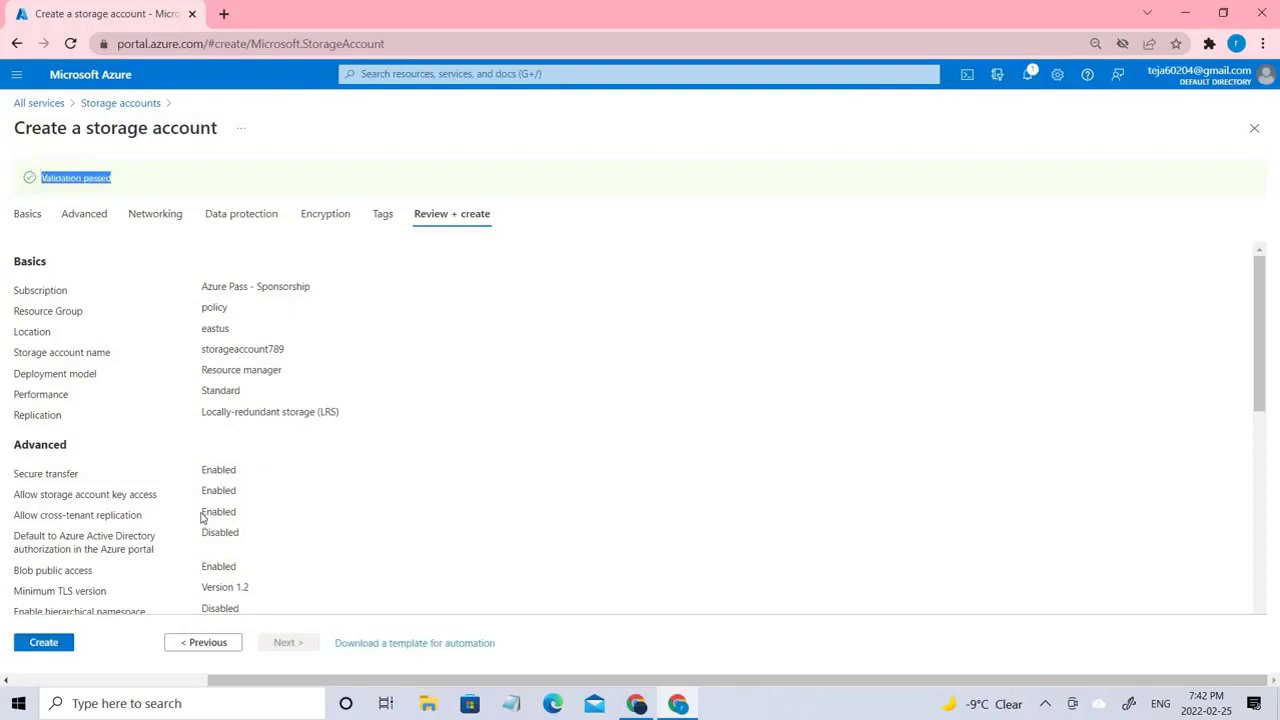
scroll(86, 620, down, 5)
click(43, 644)
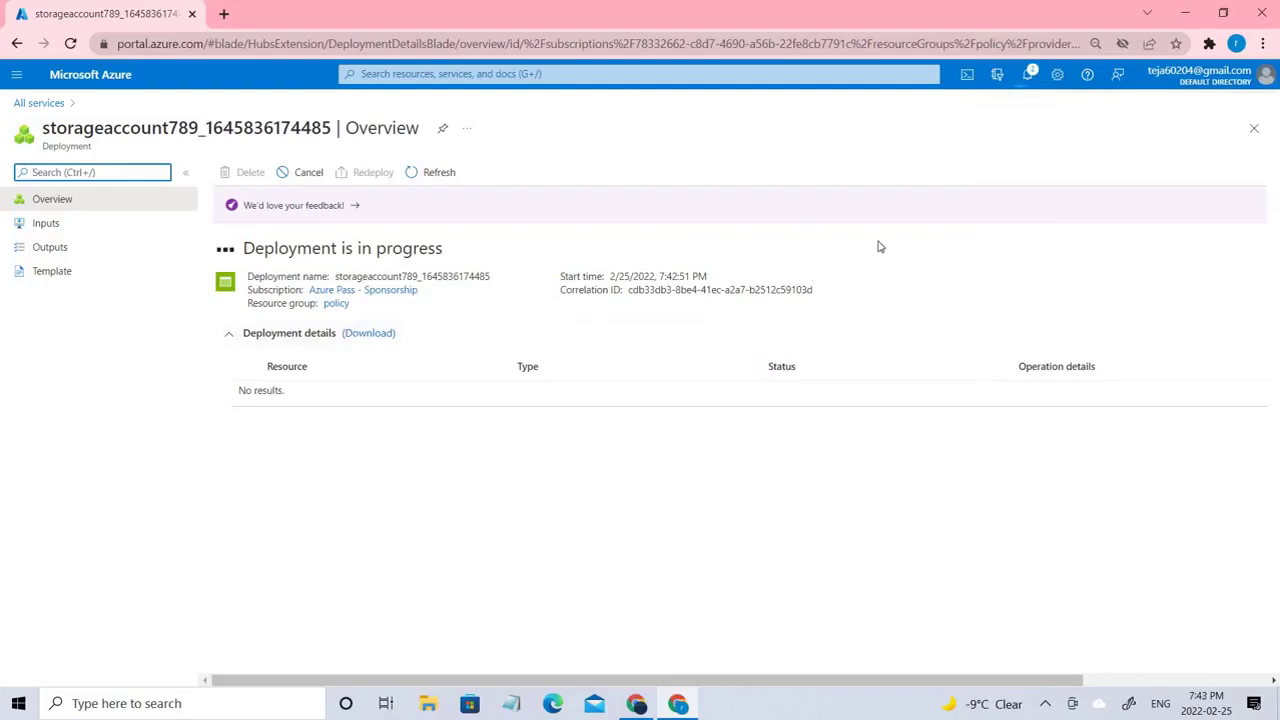
click(420, 172)
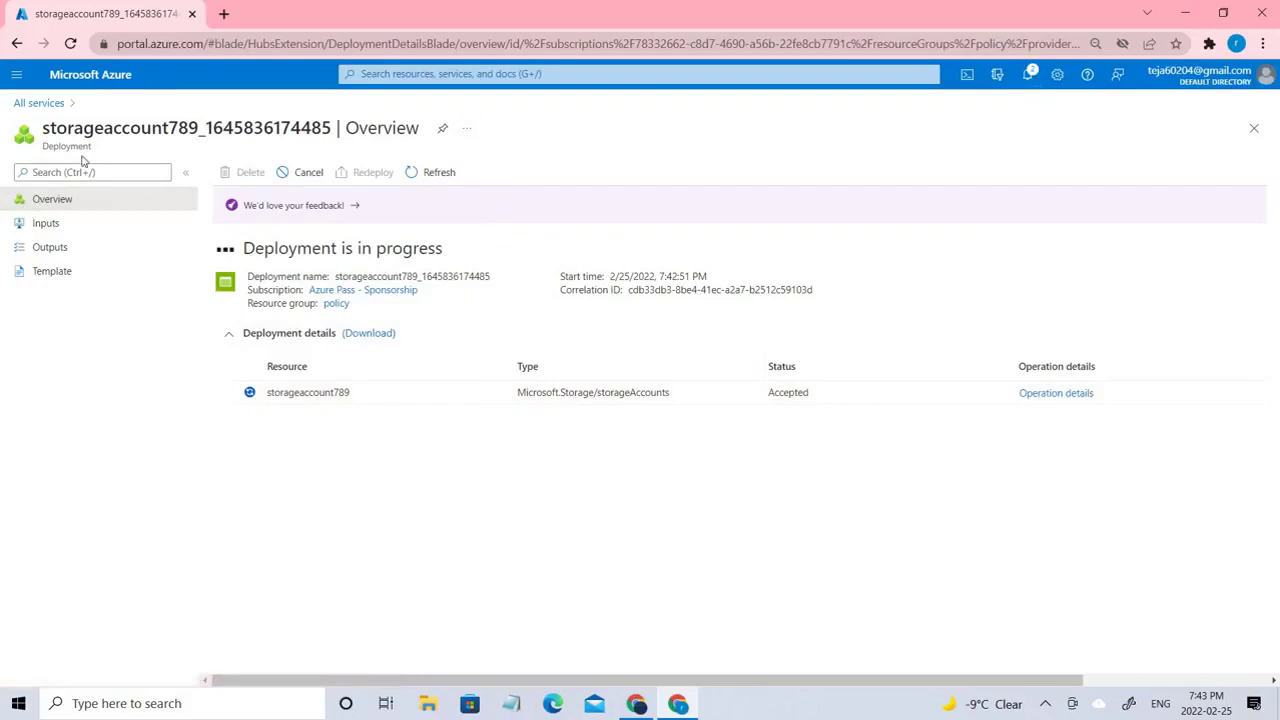
- Open Tags from All services and select the company : mrt tag to list its resources
click(18, 103)
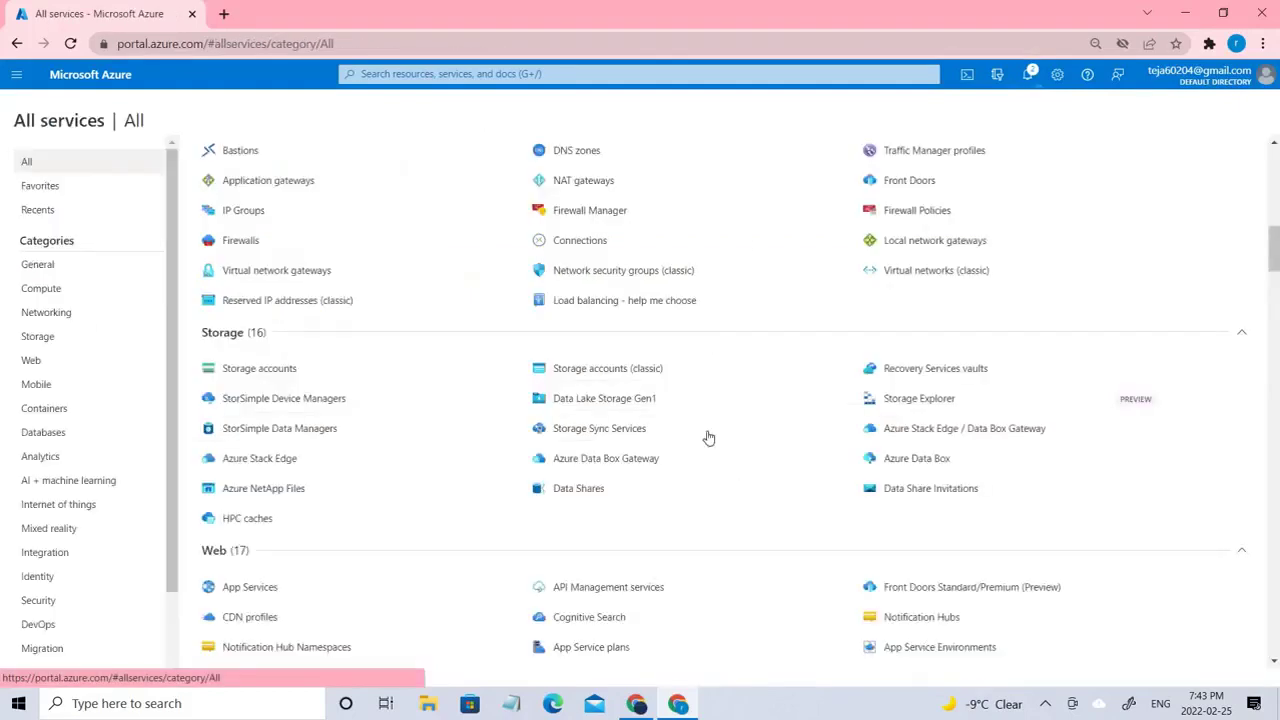
scroll(708, 438, up, 15)
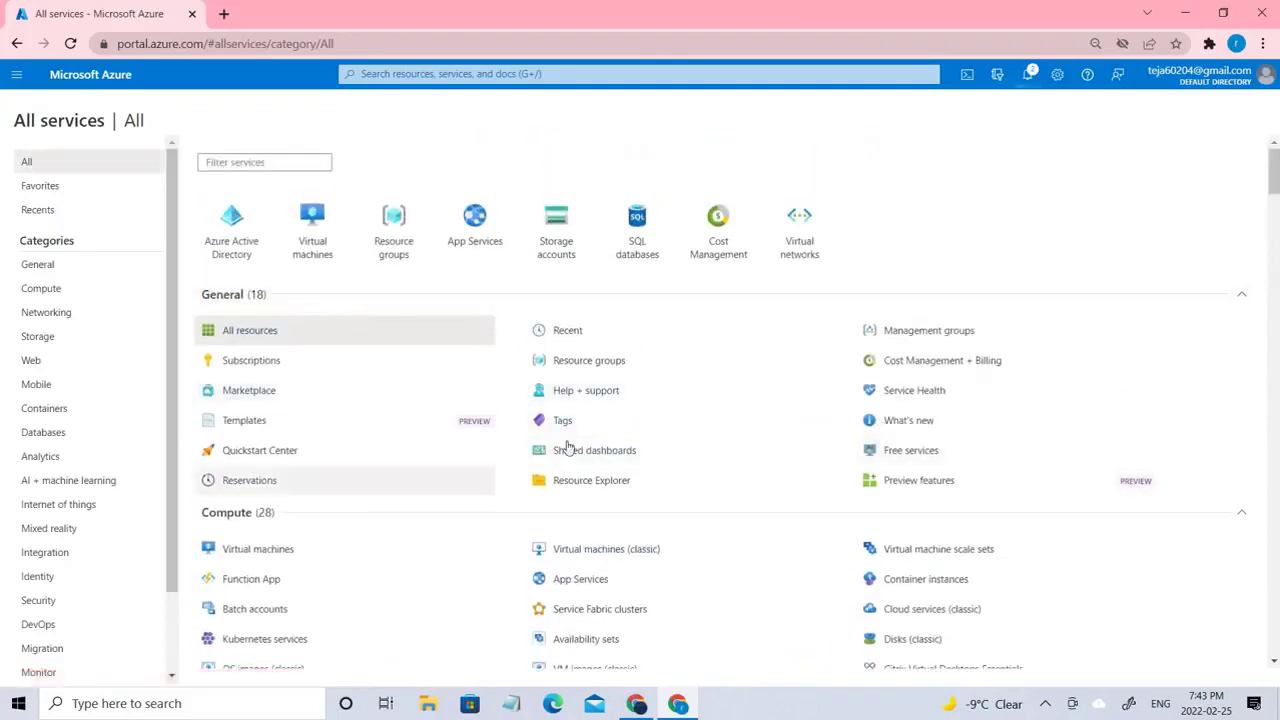
click(563, 421)
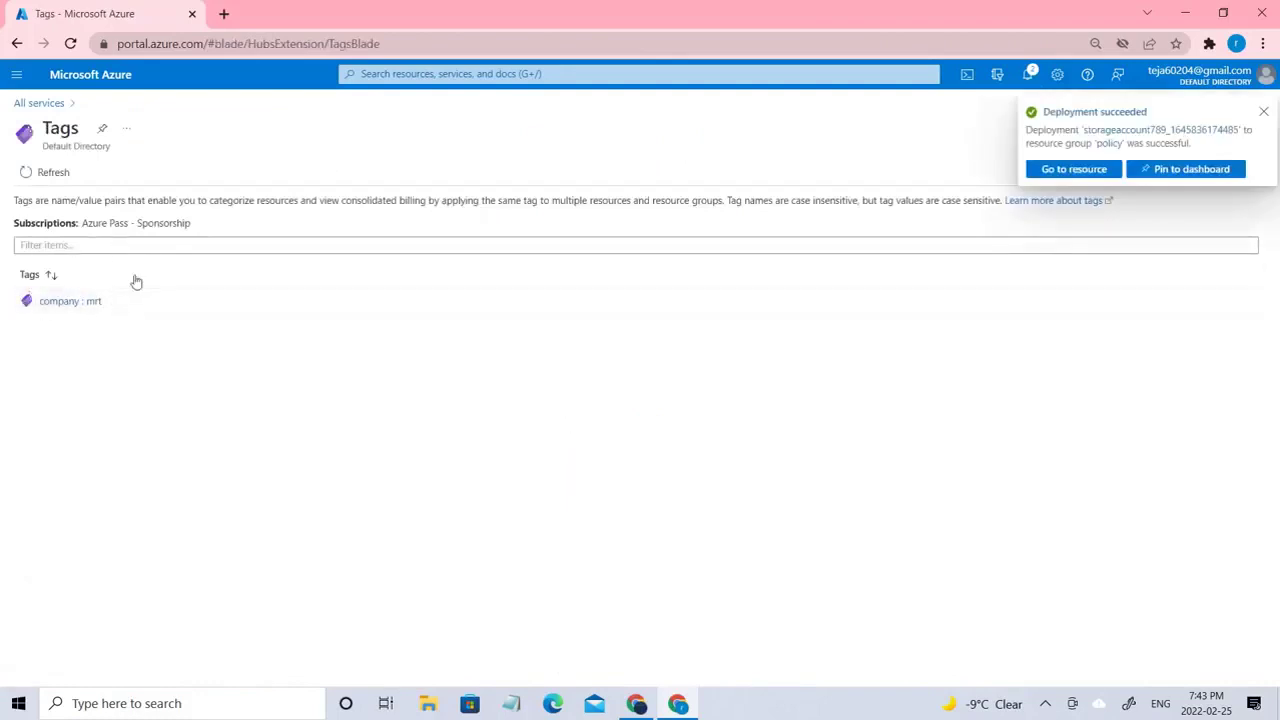
click(80, 309)
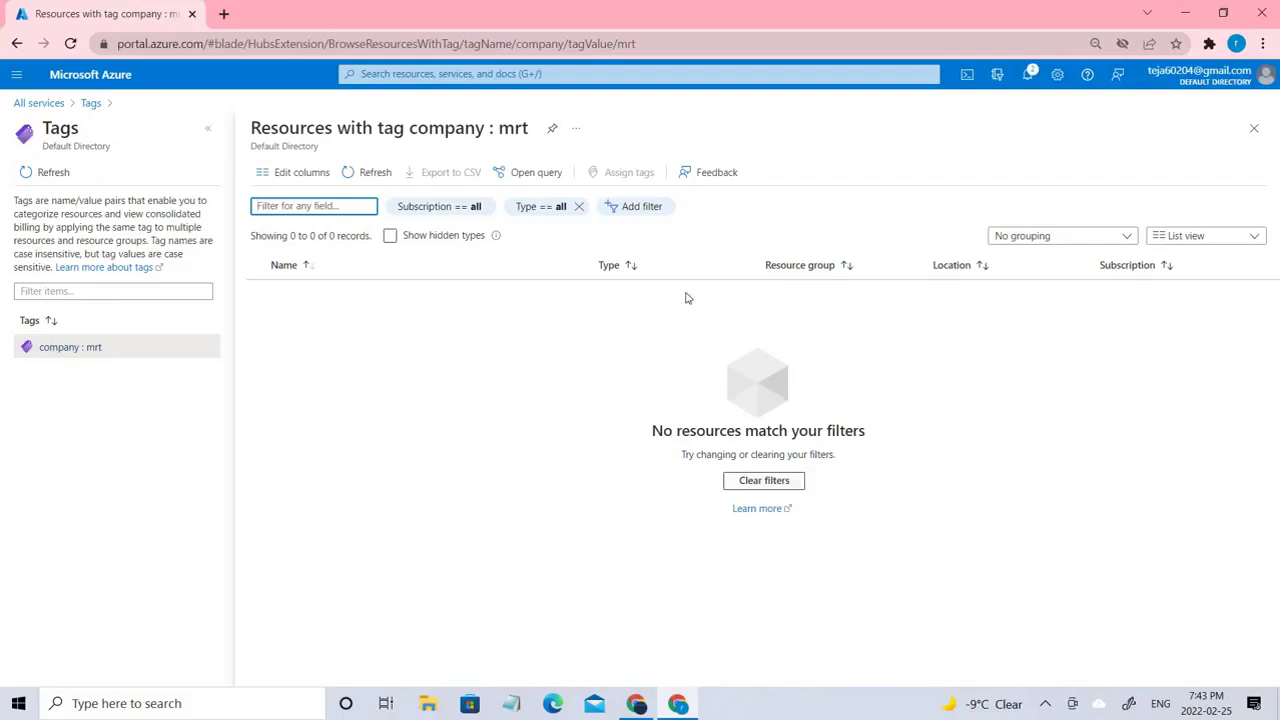
- Refresh the company : mrt tagged resources list and open storageaccount789 in resource group policy
click(351, 174)
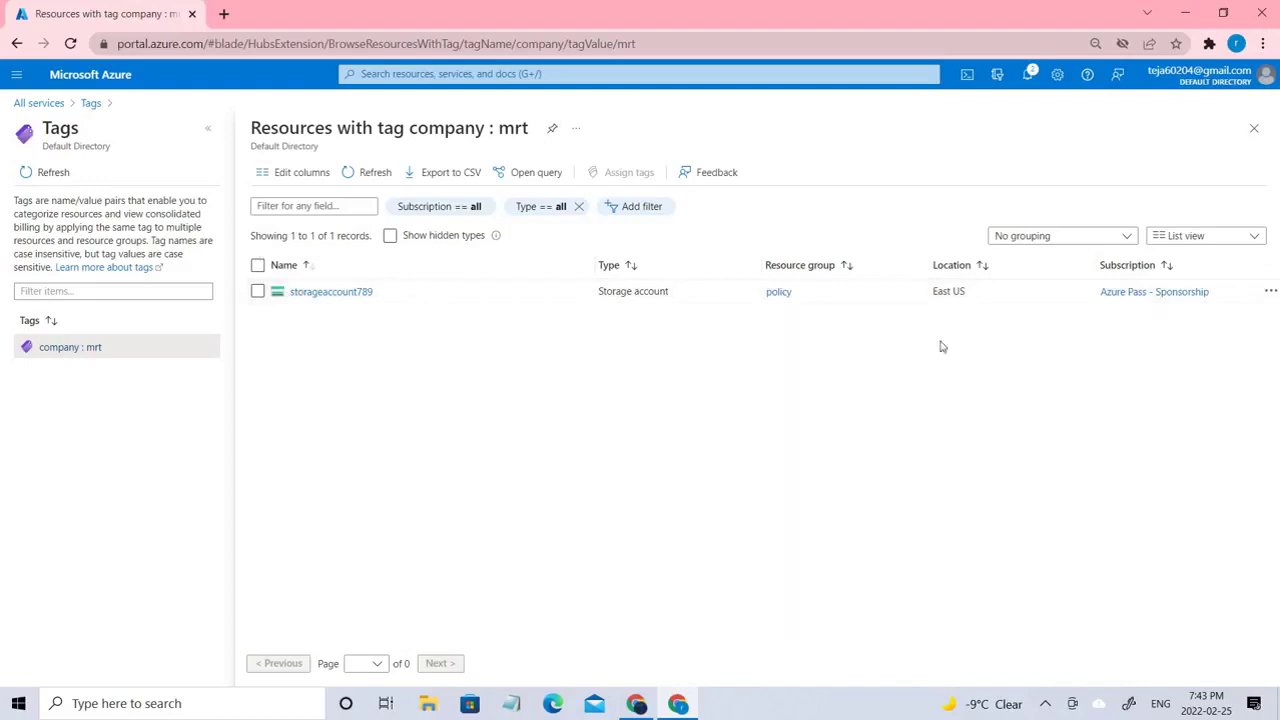
click(978, 500)
click(331, 291)
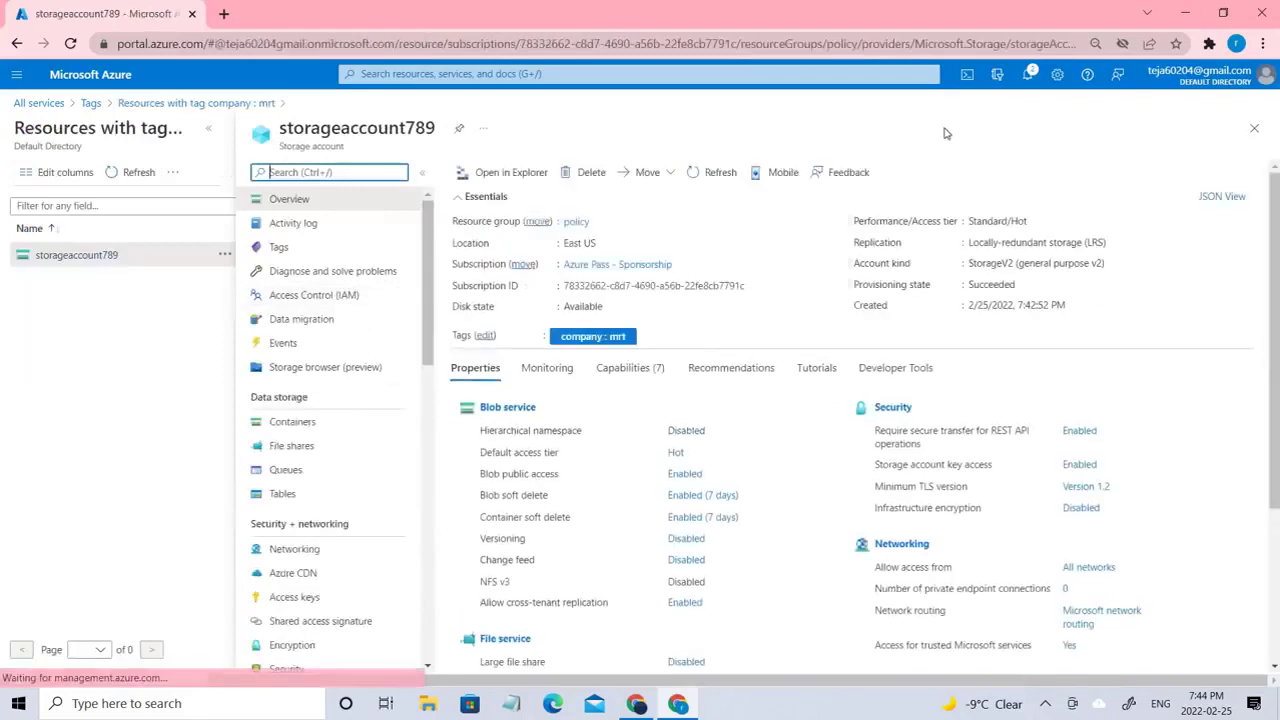